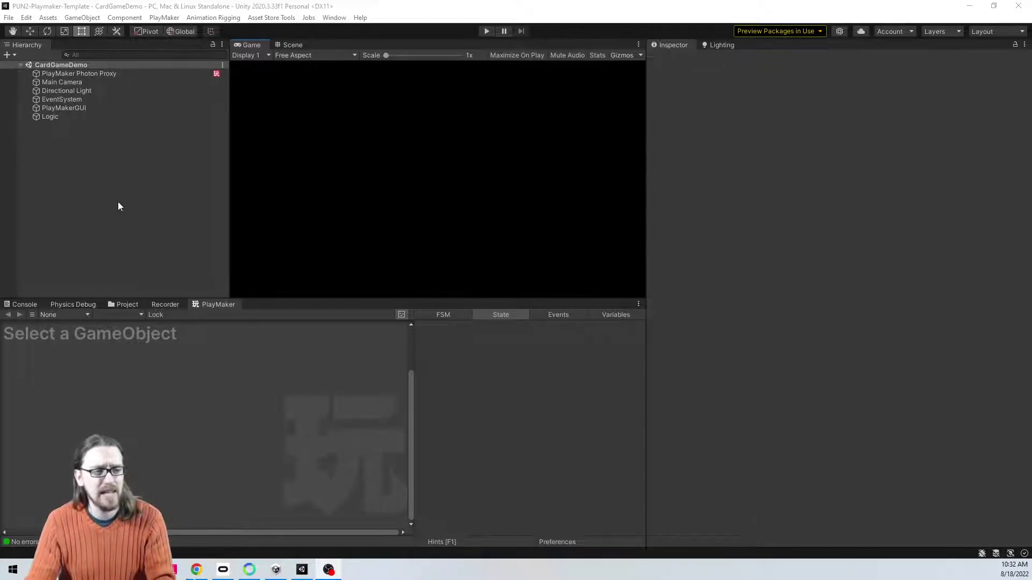
# Step: Create a UI canvas in the scene and name it DebugCanvas
pyautogui.rightClick(59, 146)
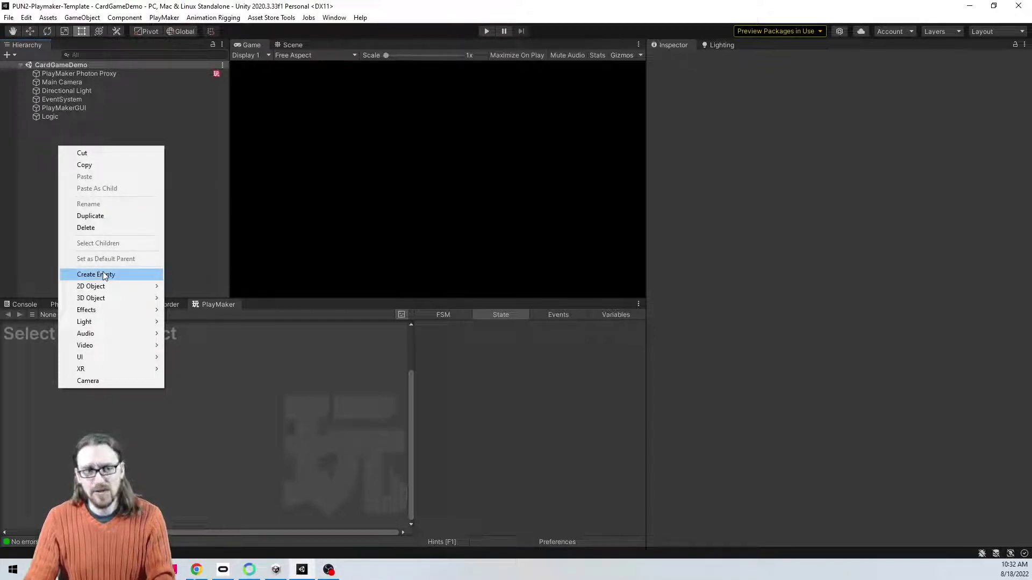
pyautogui.moveTo(95, 357)
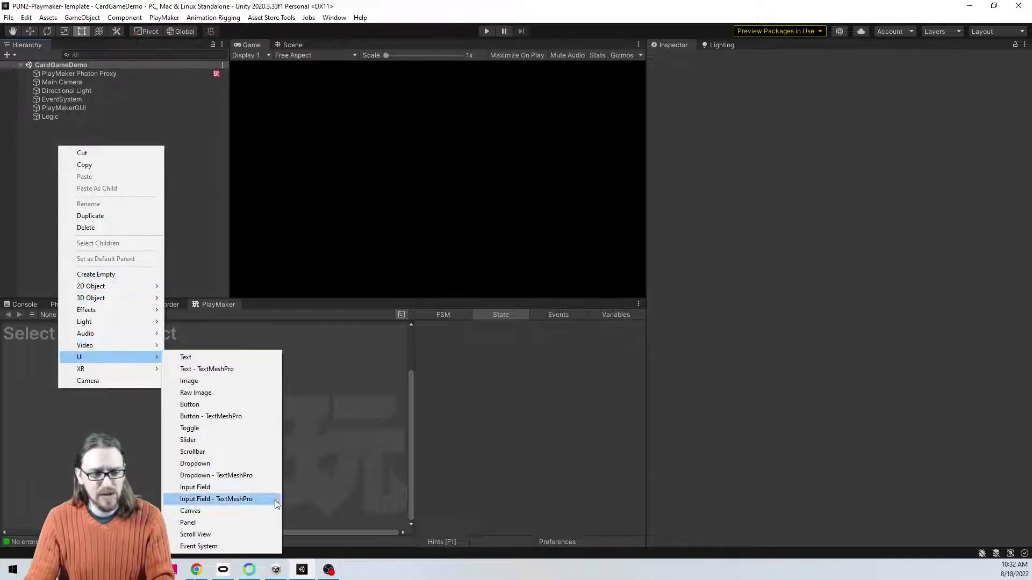
pyautogui.click(239, 510)
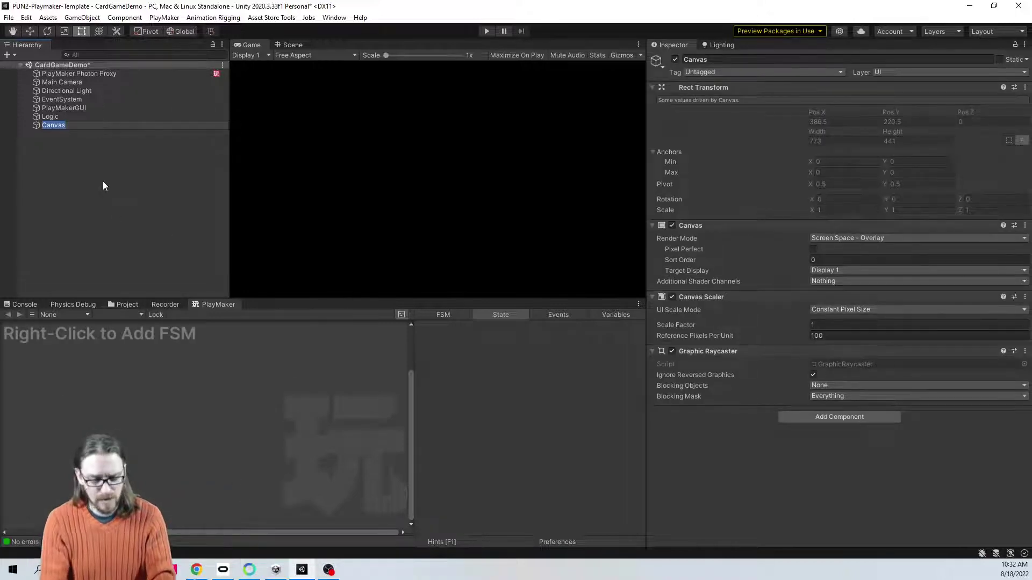
pyautogui.write('DebugCanvas')
pyautogui.press('Return')
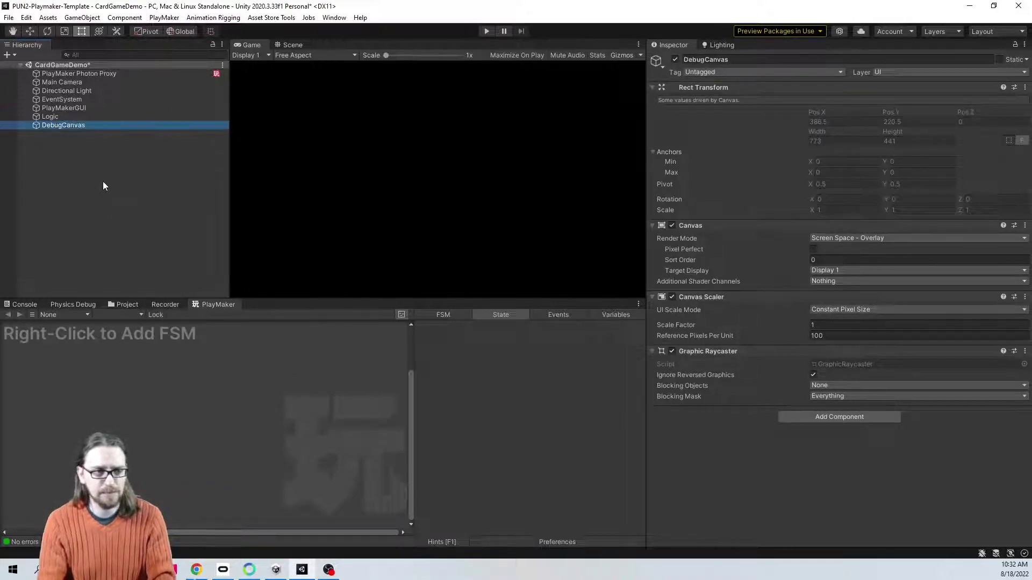
# Step: Add a TextMeshPro text under DebugCanvas and set its anchor, pivot and position to the top-left corner
pyautogui.rightClick(75, 126)
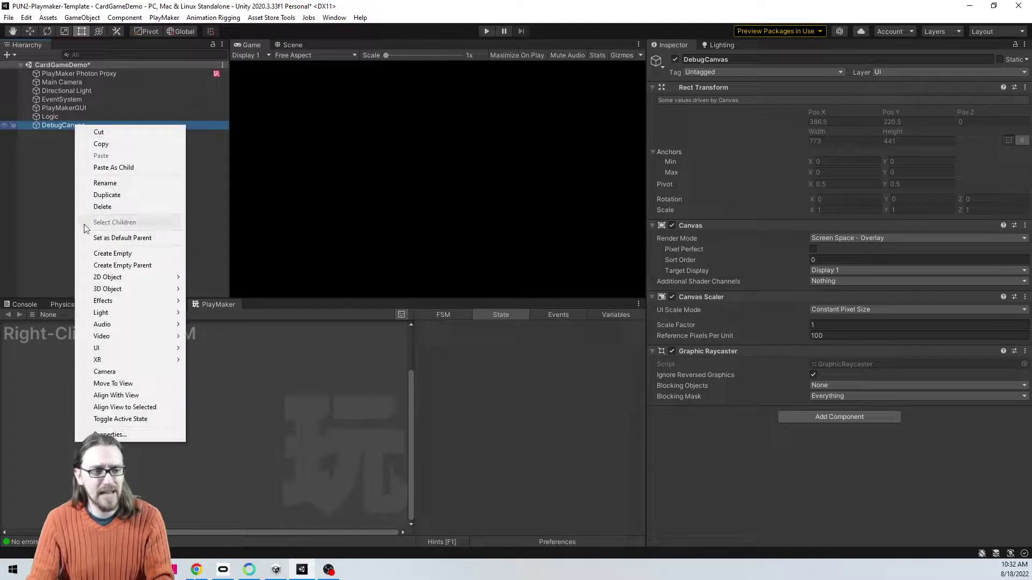
pyautogui.moveTo(109, 347)
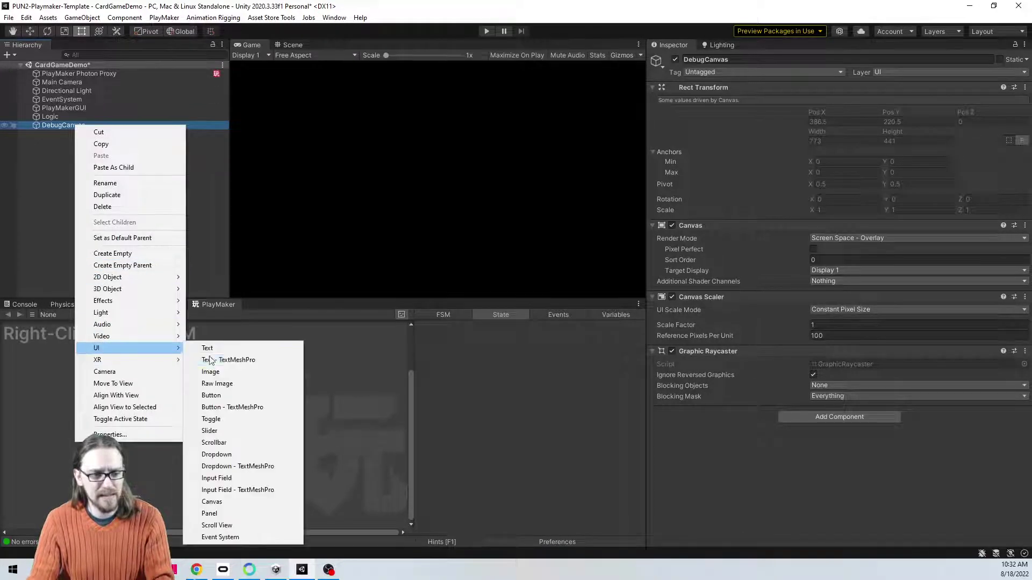
pyautogui.click(236, 360)
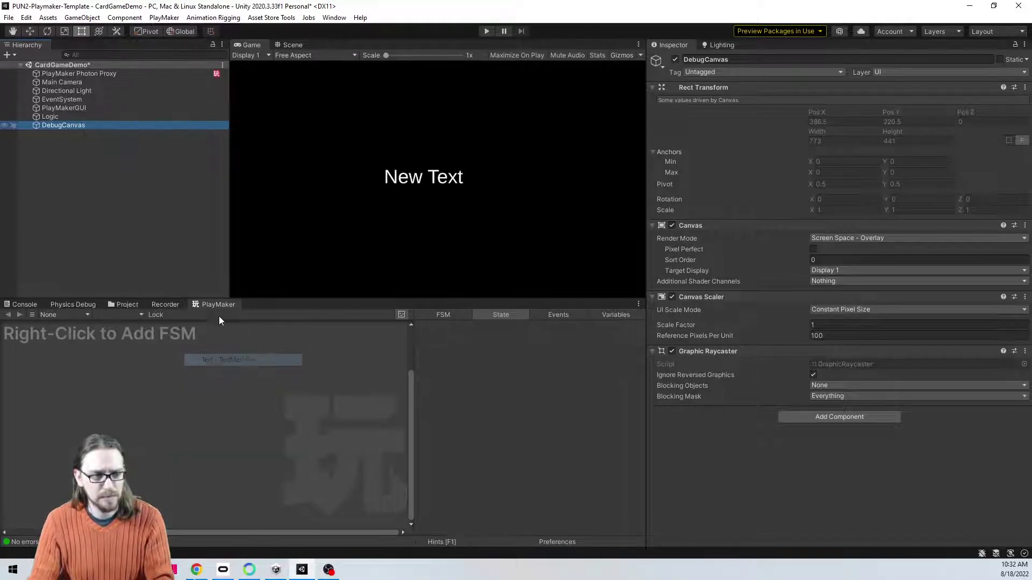
pyautogui.click(671, 117)
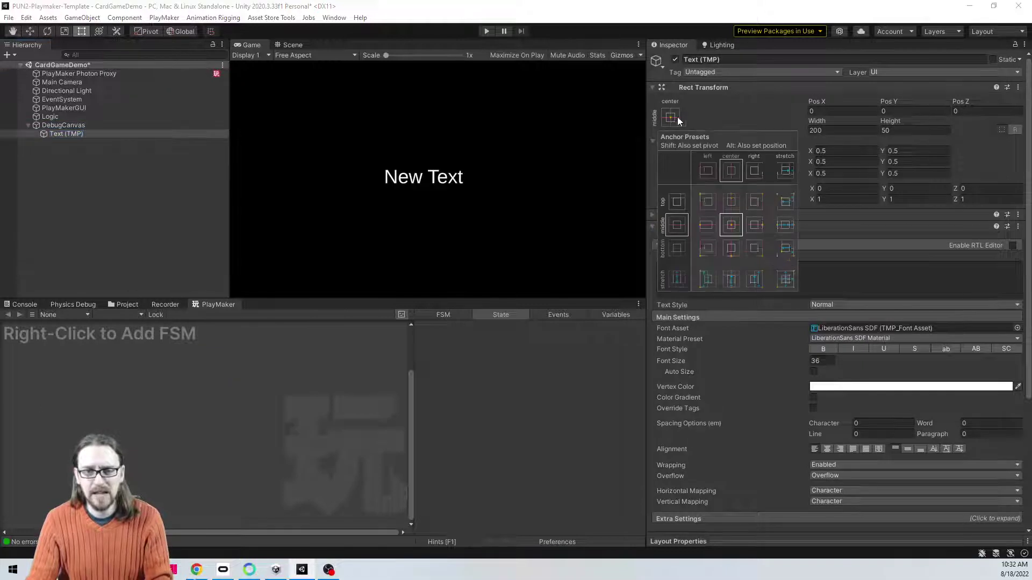
pyautogui.keyDown('alt'); pyautogui.keyDown('shift'); pyautogui.click(705, 204); pyautogui.keyUp('shift'); pyautogui.keyUp('alt')
pyautogui.click(124, 228)
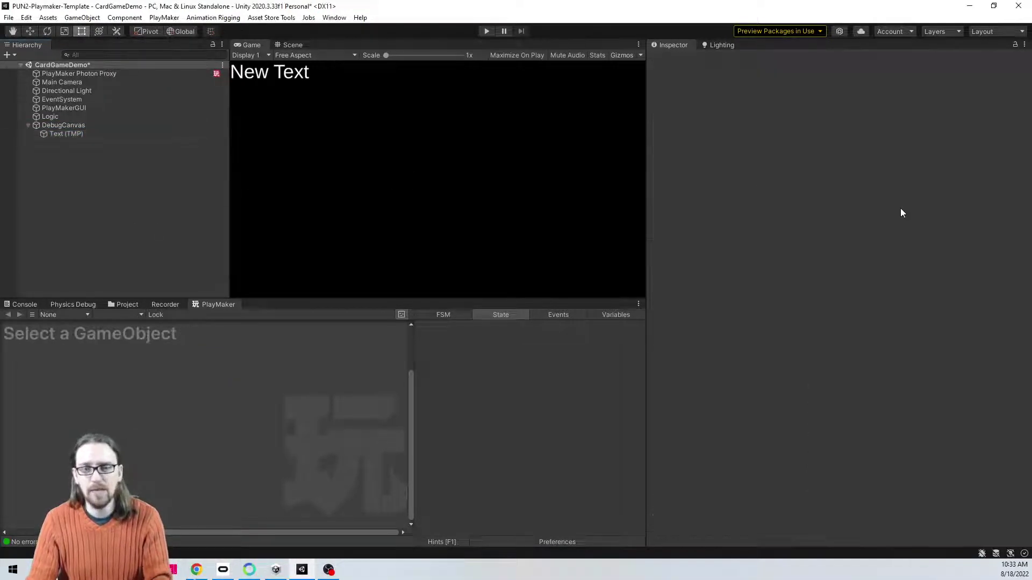
# Step: Set the TextMeshPro text's left and top margins to 10 in its extra settings
pyautogui.click(55, 125)
pyautogui.click(59, 134)
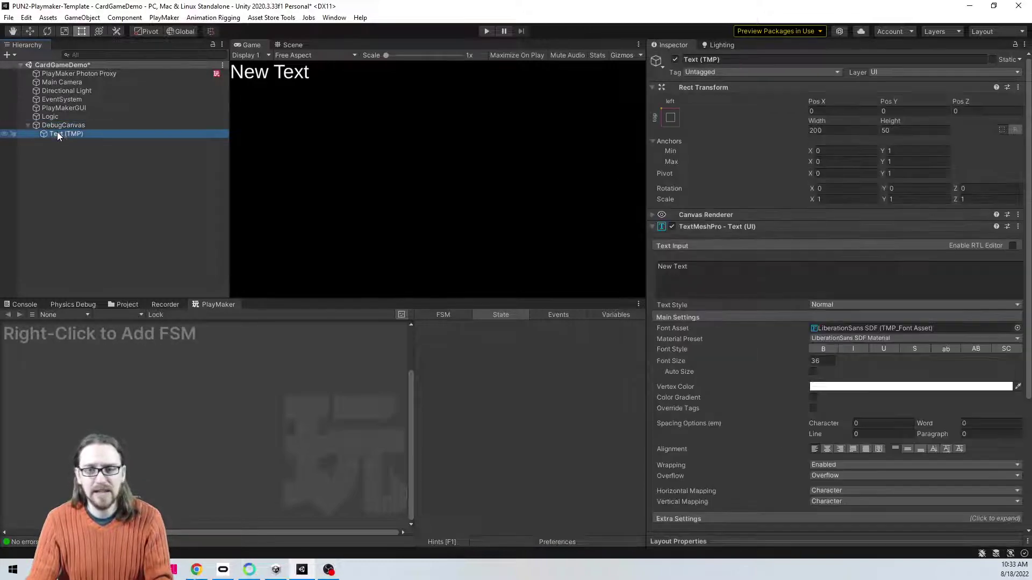
pyautogui.scroll(-5, 781, 212)
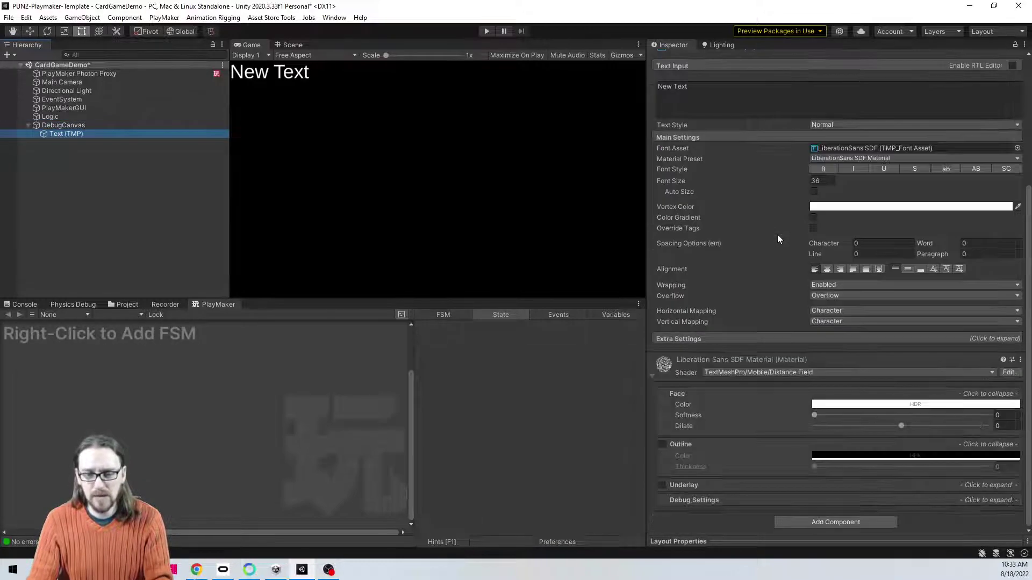
pyautogui.click(720, 337)
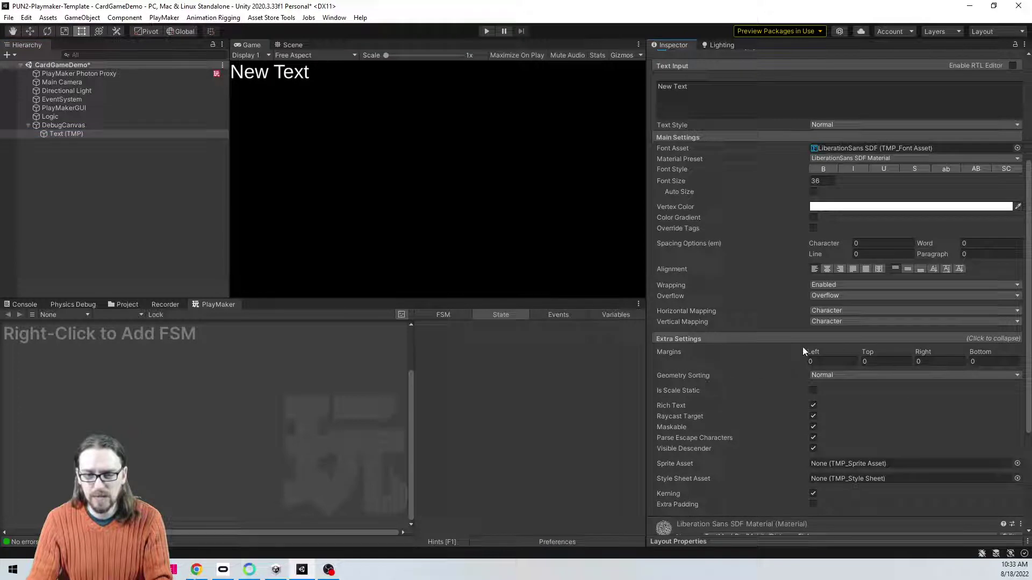
pyautogui.write('10')
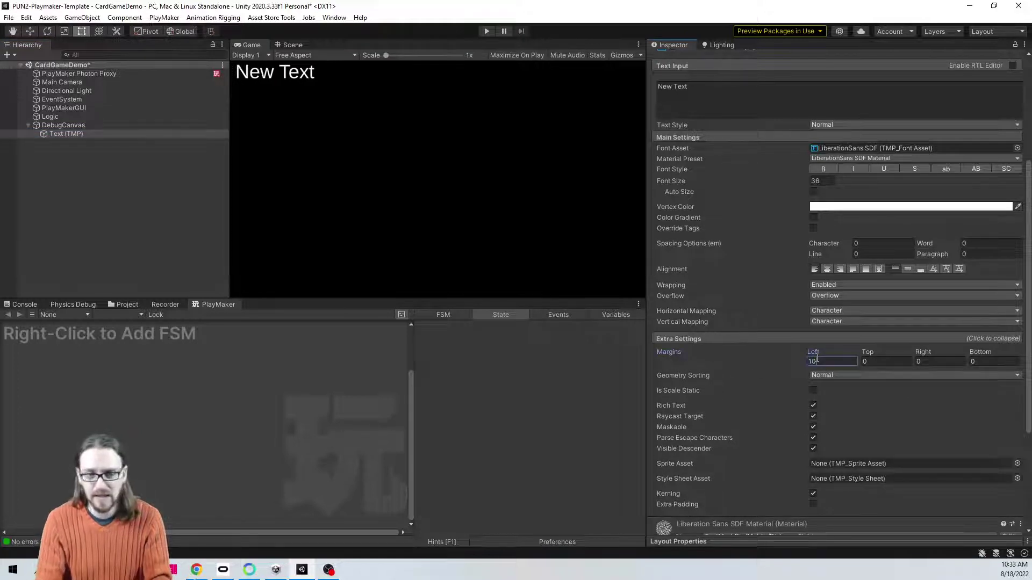
pyautogui.write('10')
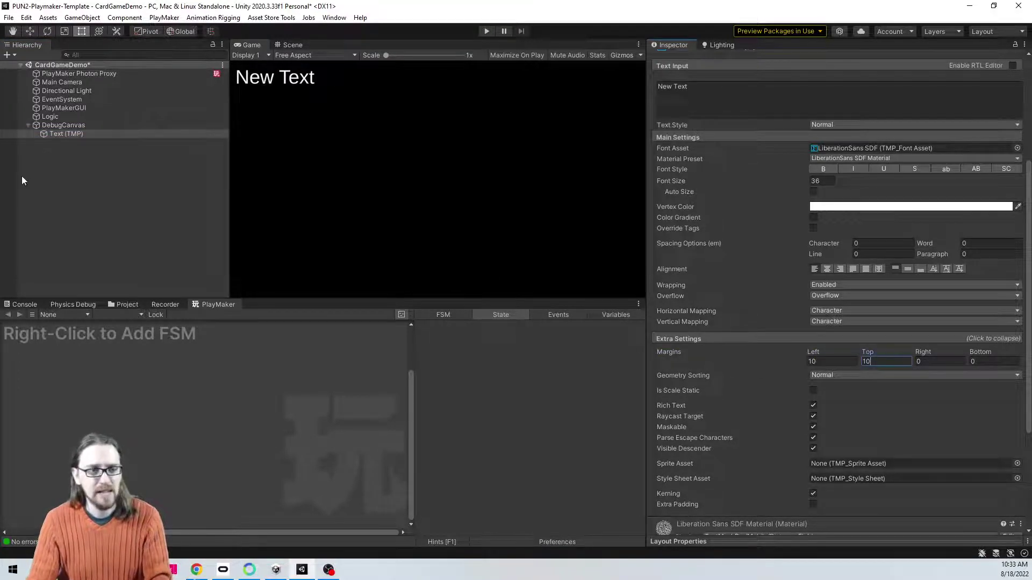
# Step: Set the text's font size to 24 and change its content to "Player ?"
pyautogui.click(69, 134)
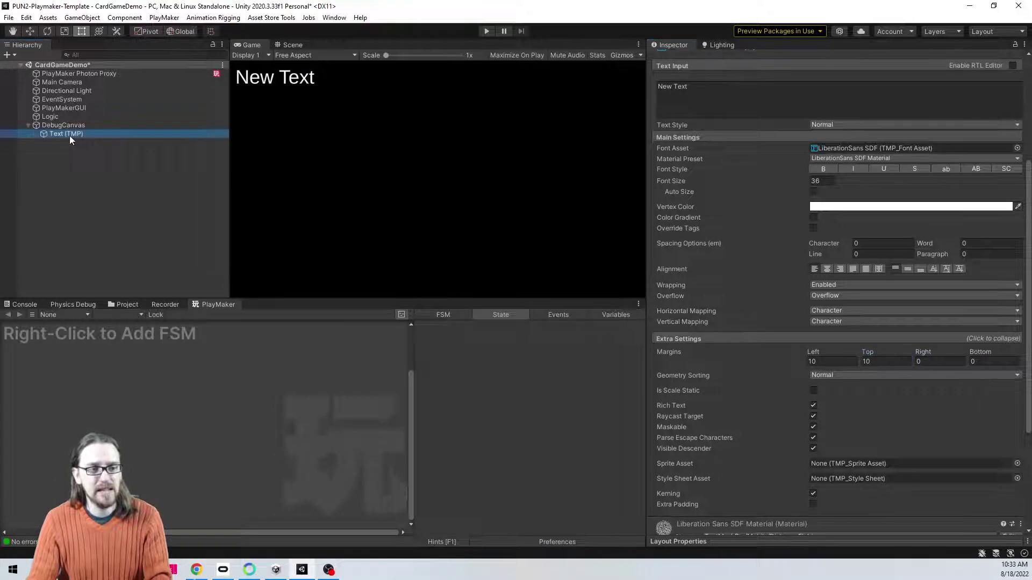
pyautogui.click(821, 181)
pyautogui.write('24')
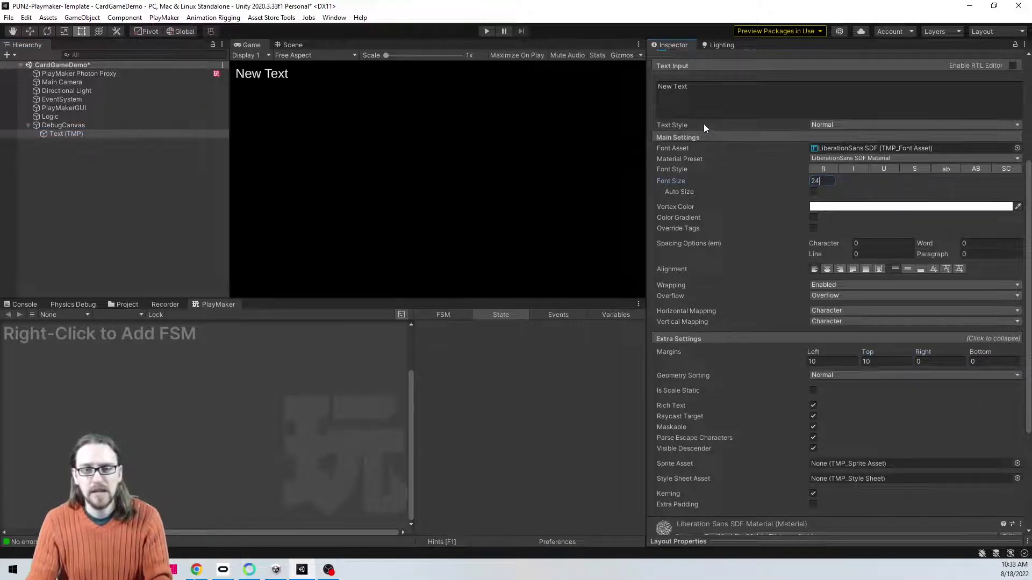
pyautogui.scroll(5, 704, 125)
pyautogui.click(710, 271)
pyautogui.write('Pl')
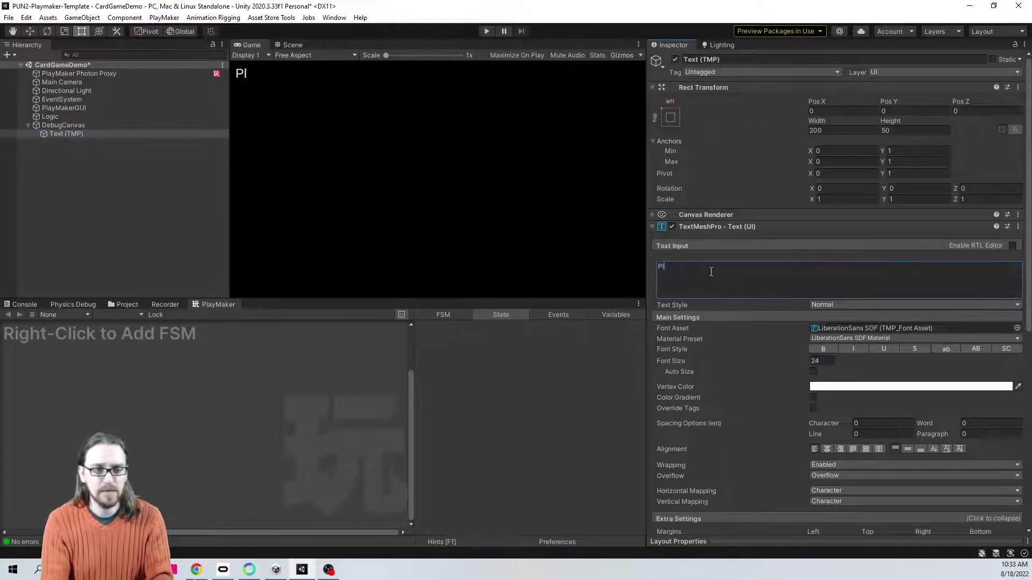
pyautogui.click(81, 176)
# Step: Examine the Instantiate Player state in the Connection FSM of the PlayMaker Photon Proxy
pyautogui.click(65, 127)
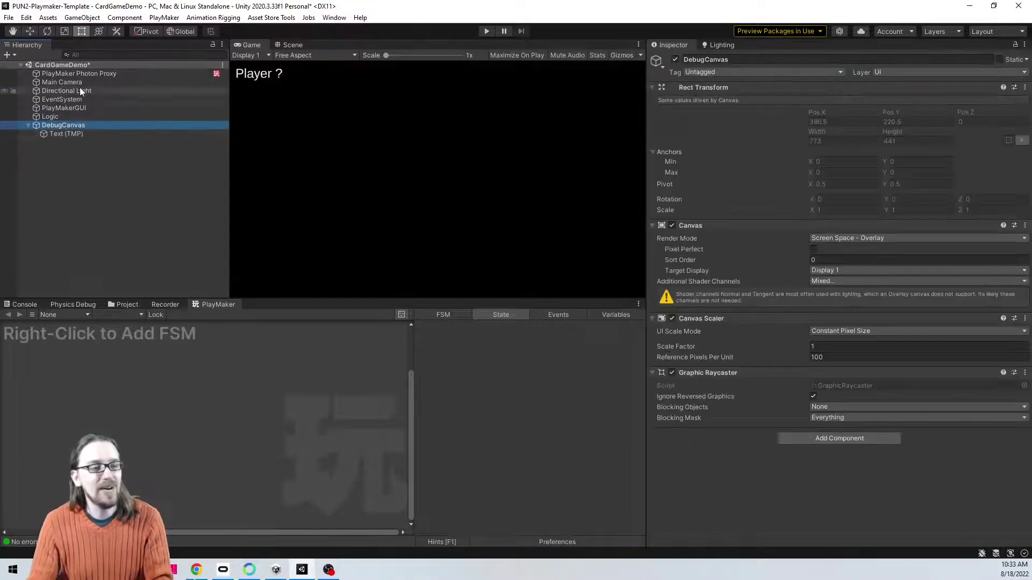
pyautogui.click(96, 72)
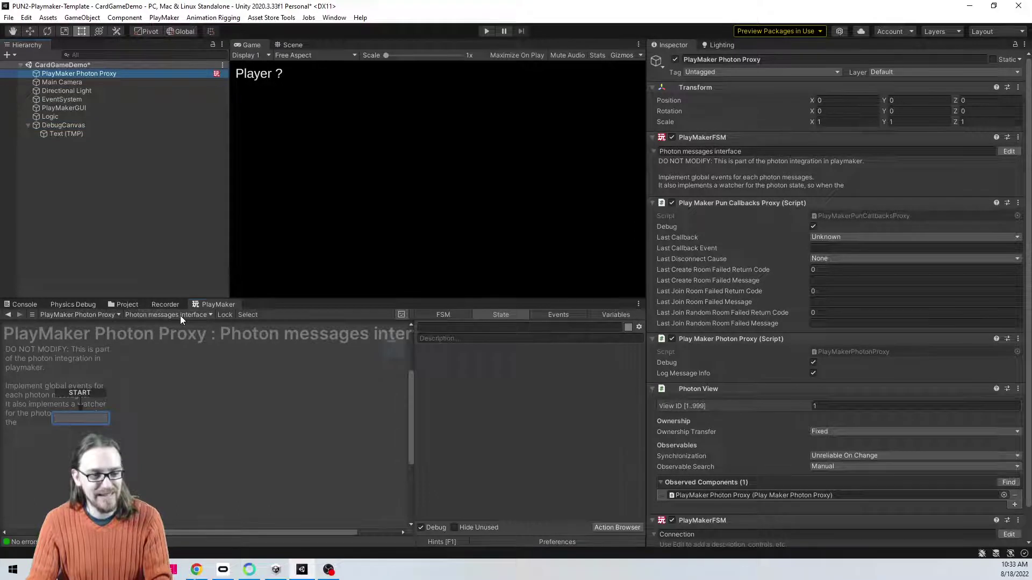
pyautogui.click(179, 315)
pyautogui.click(162, 325)
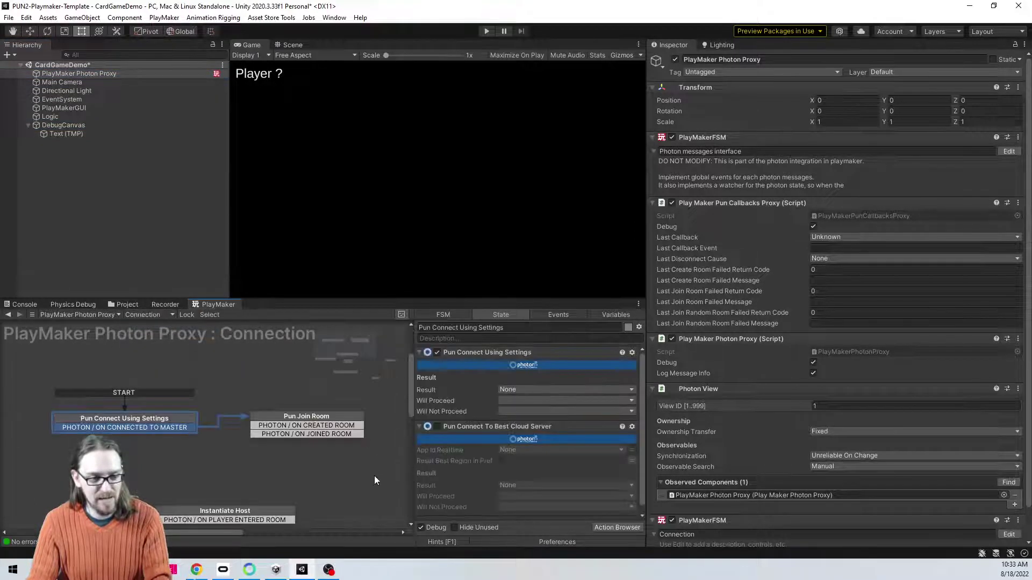
pyautogui.moveTo(374, 476); pyautogui.dragTo(277, 463, button='middle')
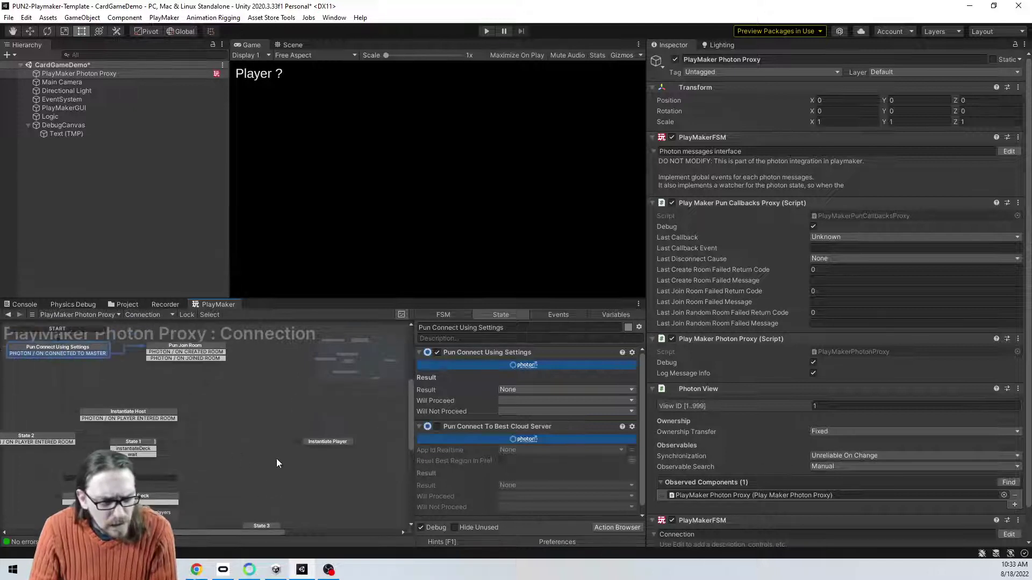
pyautogui.click(331, 441)
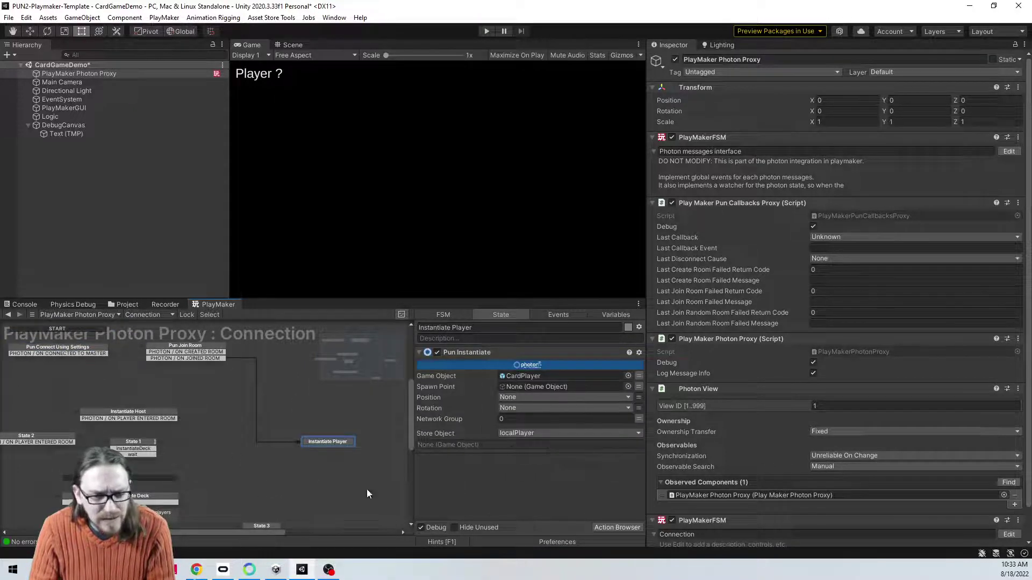
# Step: Rename the Text (TMP) object as DebugText and add a PlayMaker FSM to it
pyautogui.click(69, 133)
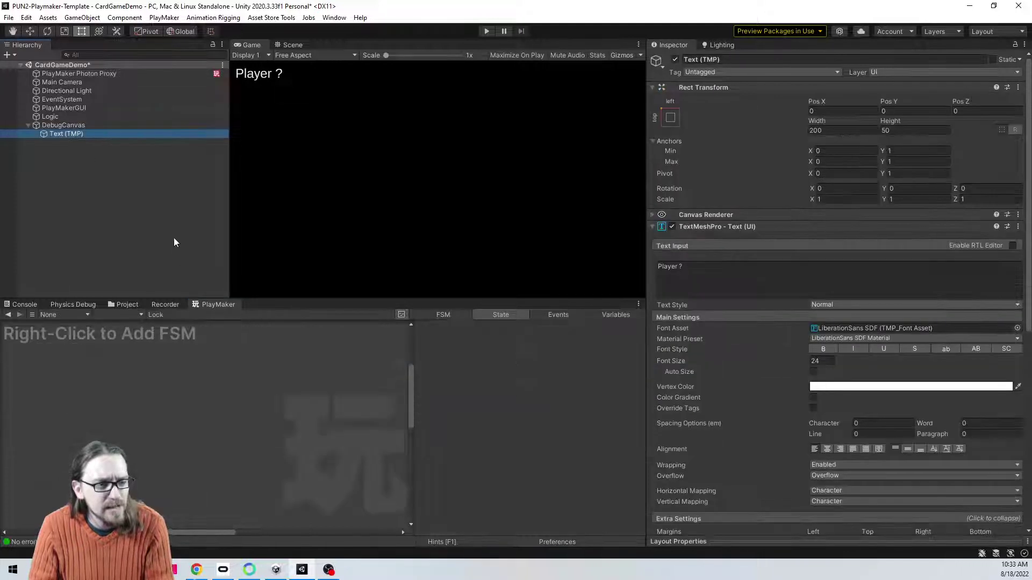
pyautogui.press('F2')
pyautogui.write('DebugText')
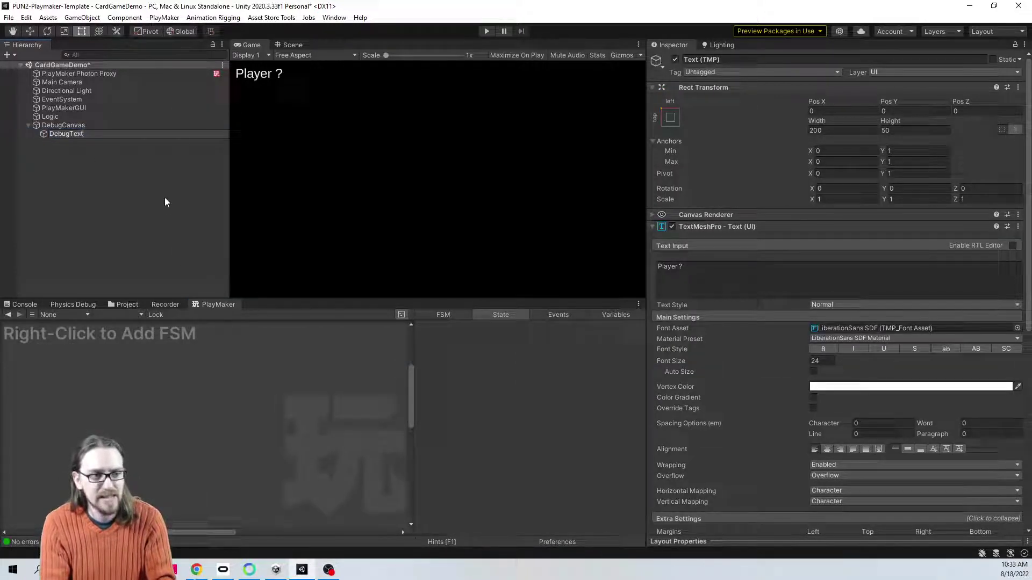
pyautogui.press('Return')
pyautogui.rightClick(120, 358)
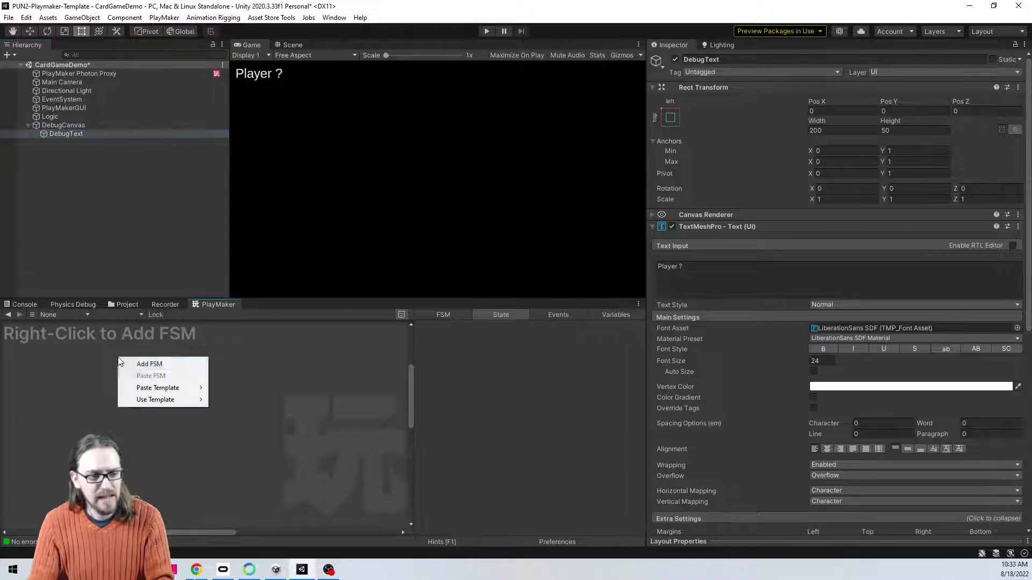
pyautogui.click(141, 366)
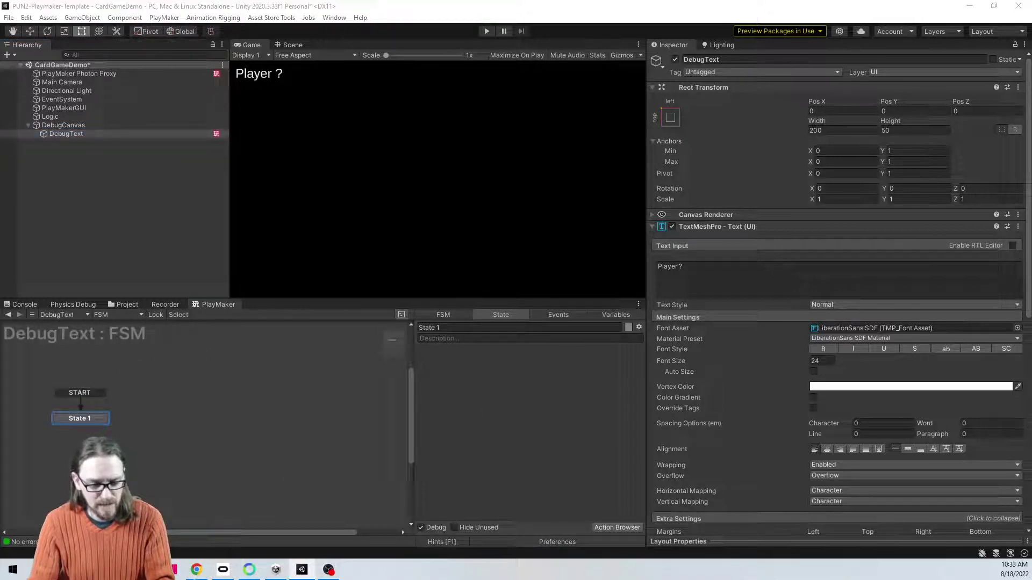
# Step: Add a Set Game Object action to State 1 and delete the mistakenly added Set Game Volume action
pyautogui.press('`')
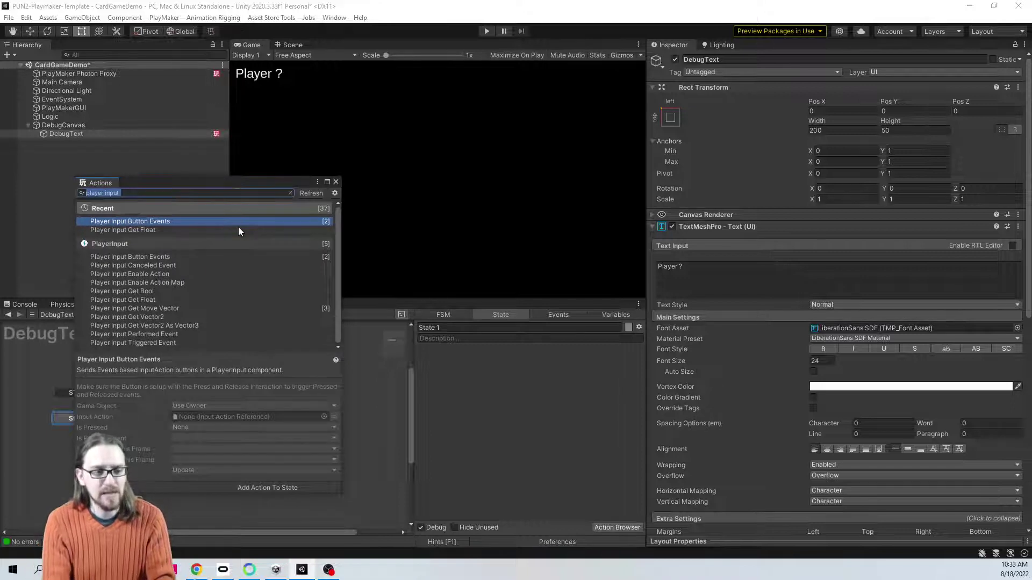
pyautogui.write('set ga')
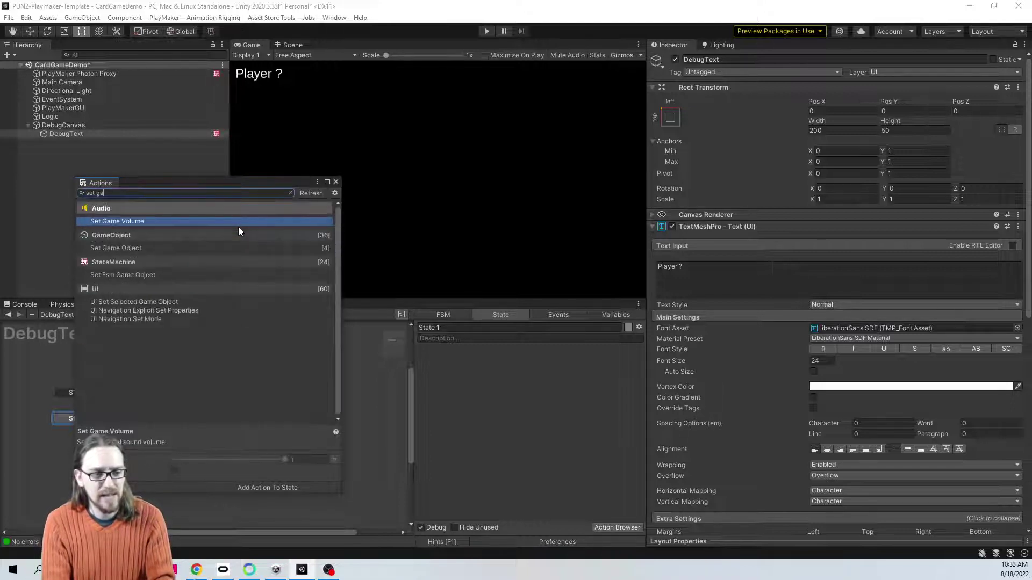
pyautogui.press('Return')
pyautogui.press('Down')
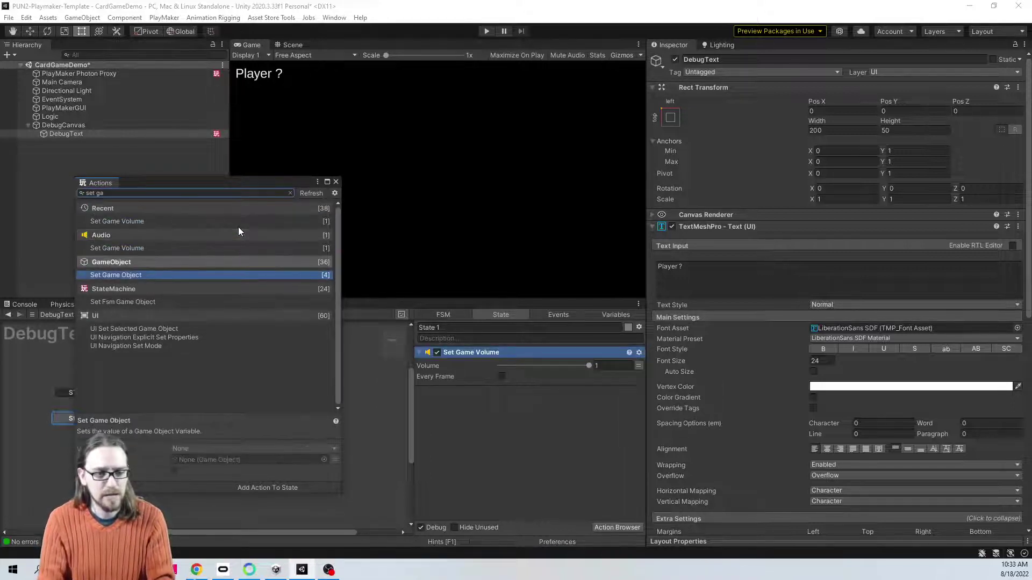
pyautogui.press('Return')
pyautogui.click(336, 182)
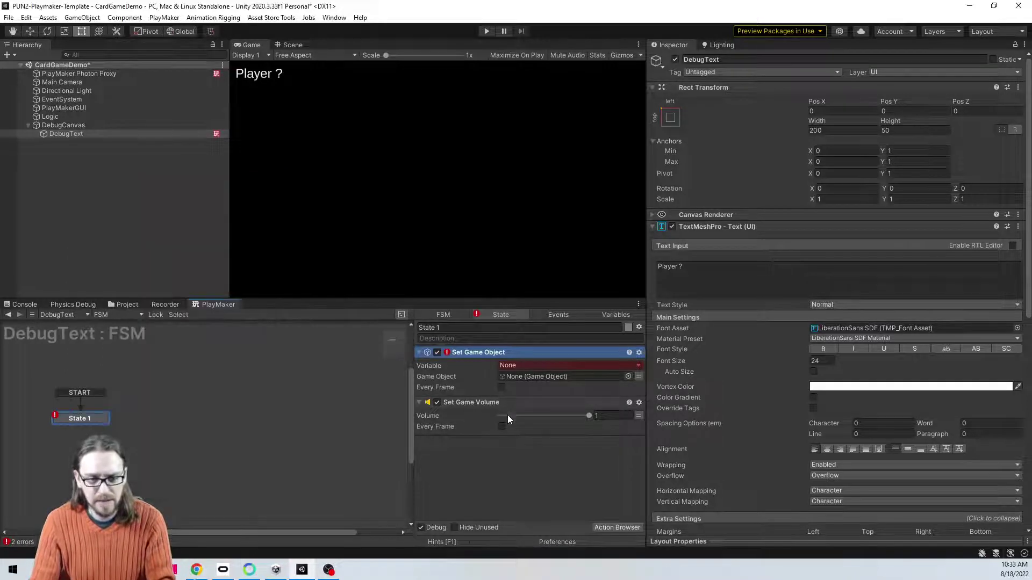
pyautogui.click(507, 402)
pyautogui.press('Delete')
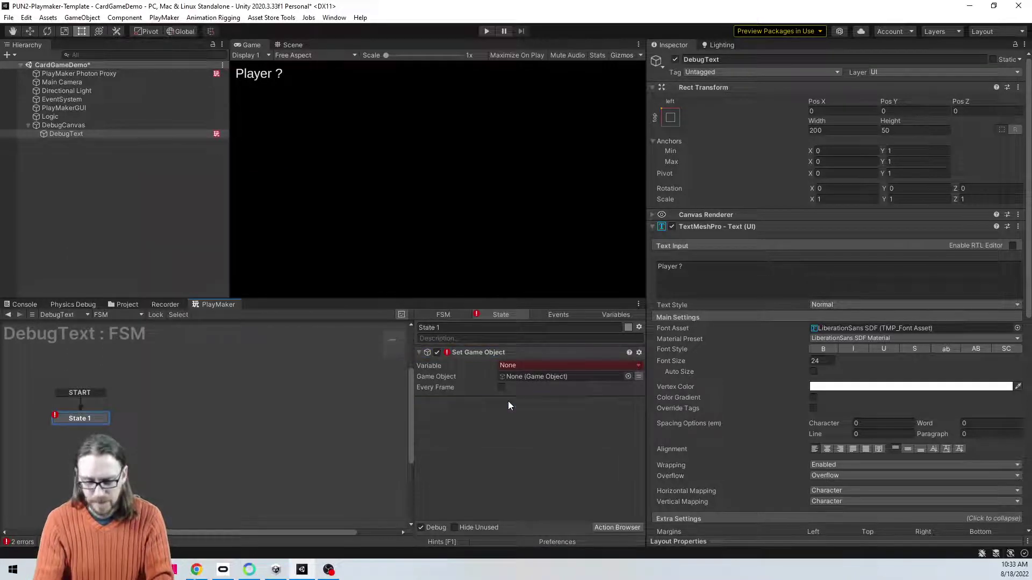
# Step: Store the action's result in a new global variable debugText and assign the DebugText object as its Game Object
pyautogui.click(539, 365)
pyautogui.click(553, 421)
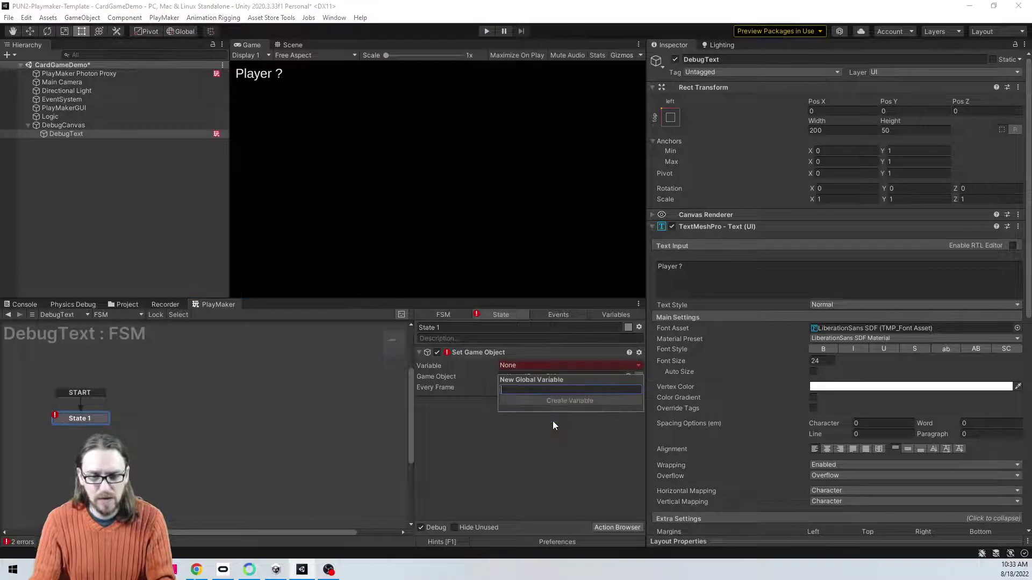
pyautogui.write('debugText')
pyautogui.press('Return')
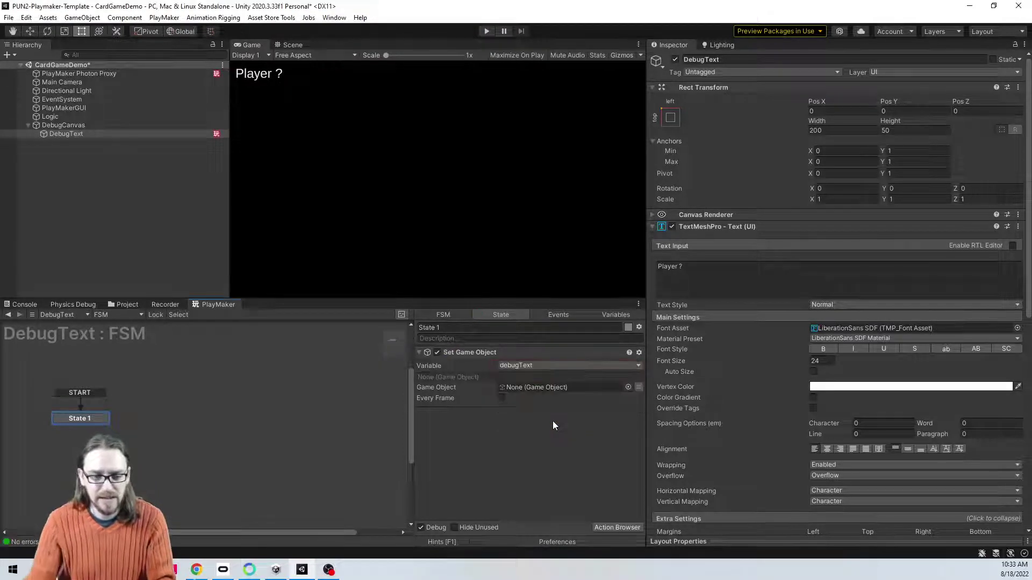
pyautogui.click(98, 133)
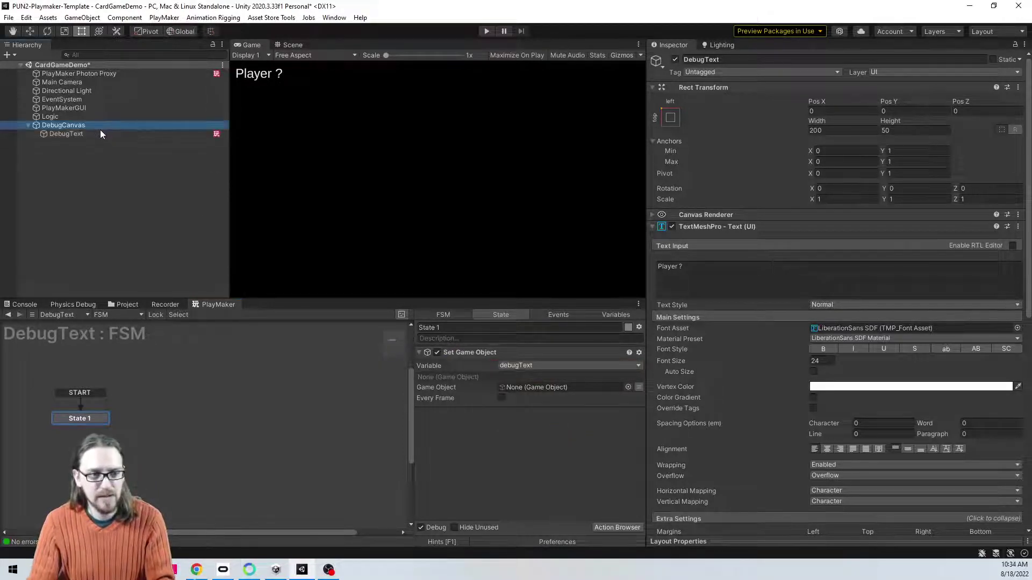
pyautogui.moveTo(68, 135); pyautogui.dragTo(524, 392)
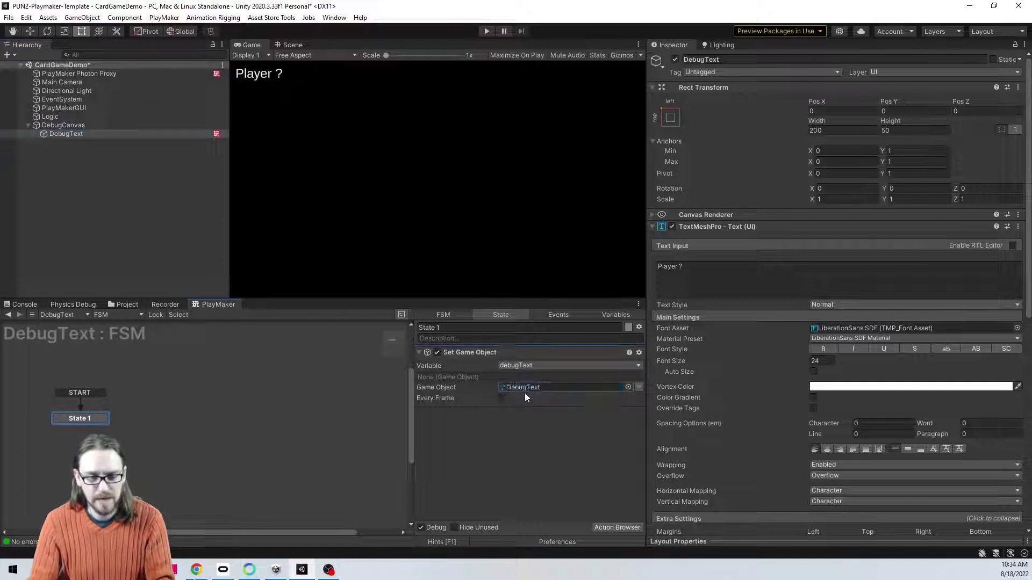
# Step: Open the CardPlayer prefab from the Card Game Demo Resources folder and bring up its Get Player Number FSM
pyautogui.click(111, 304)
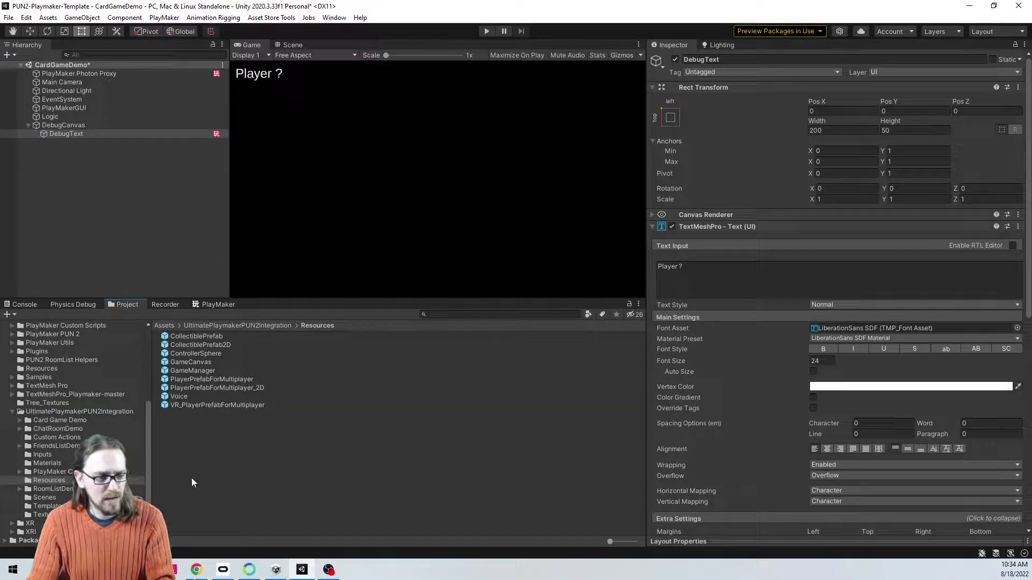
pyautogui.click(81, 418)
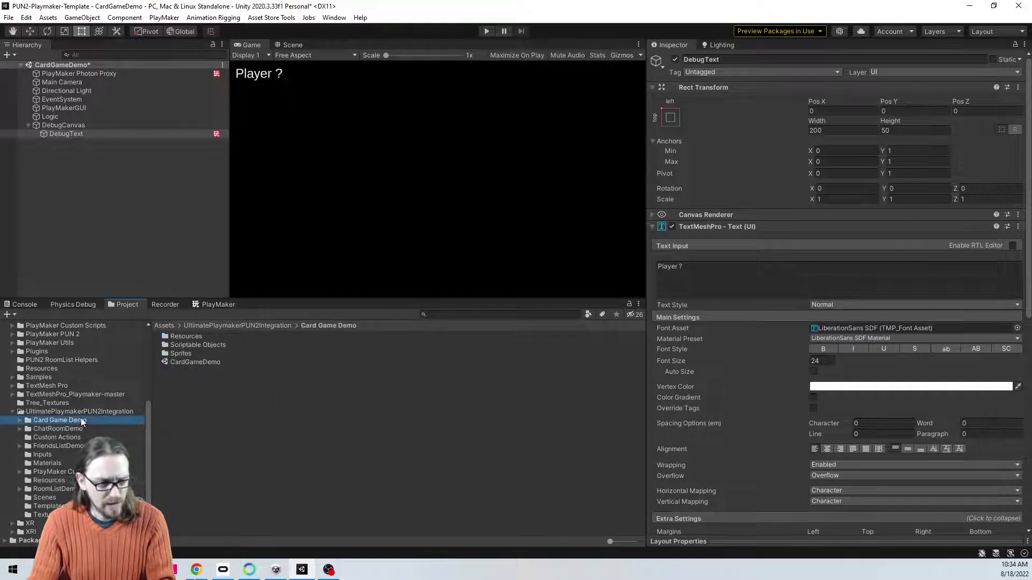
pyautogui.doubleClick(190, 336)
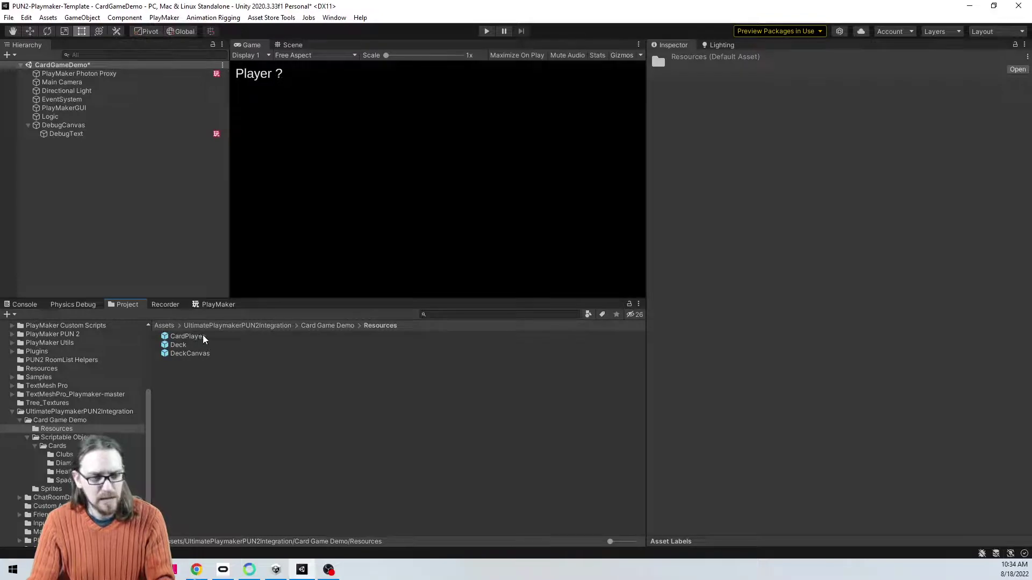
pyautogui.doubleClick(202, 335)
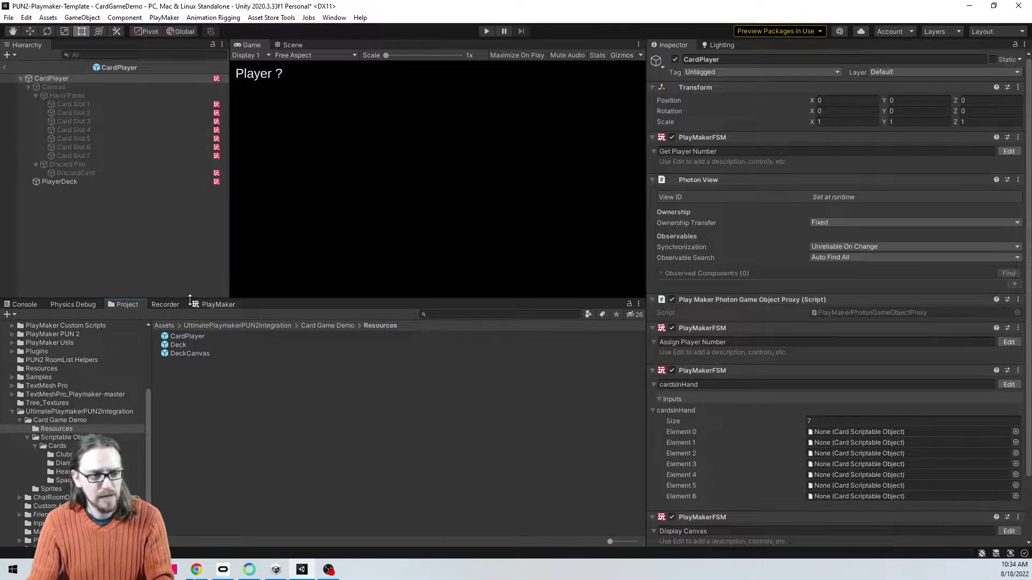
pyautogui.click(231, 304)
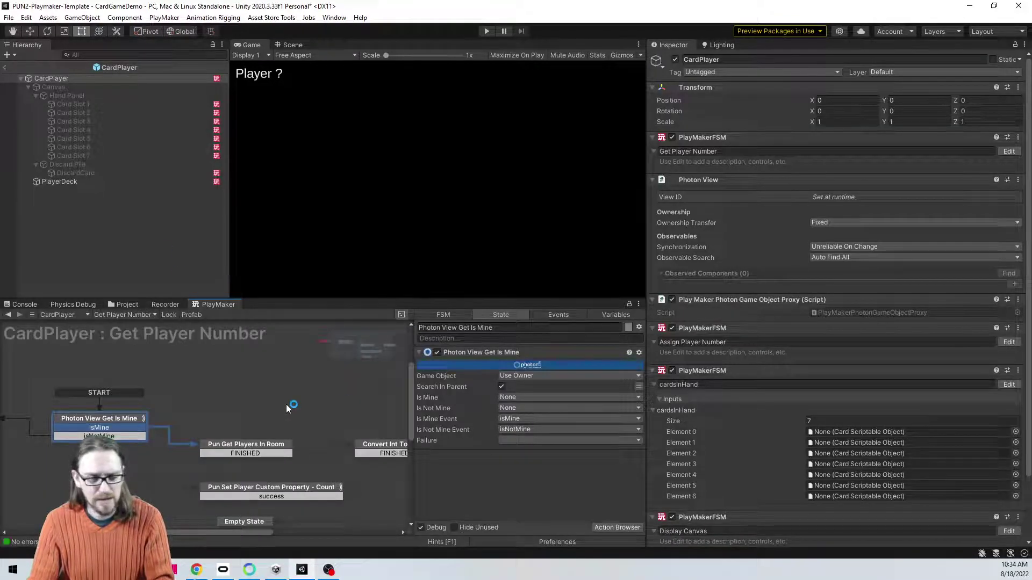
pyautogui.moveTo(287, 405); pyautogui.dragTo(237, 380, button='middle')
pyautogui.scroll(-1, 260, 390)
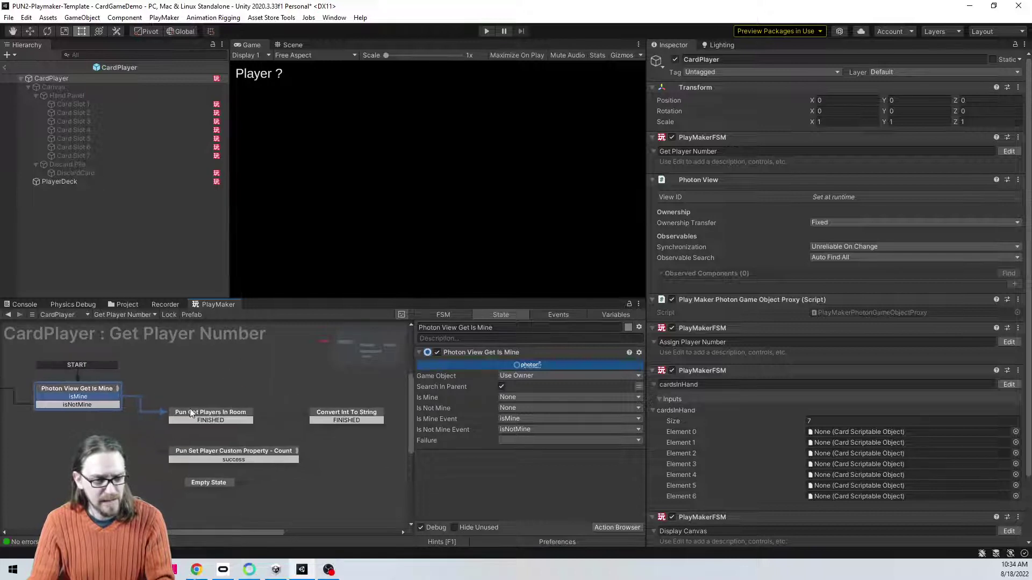
# Step: Add a Build String action with 2 string parts to the Pun Set Player Custom Property - Count state
pyautogui.click(269, 456)
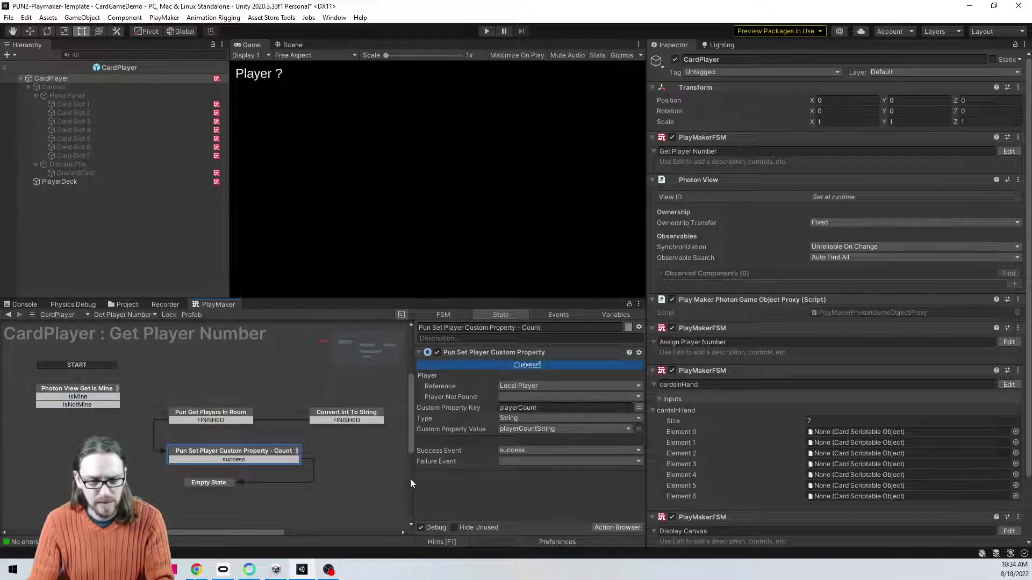
pyautogui.click(206, 482)
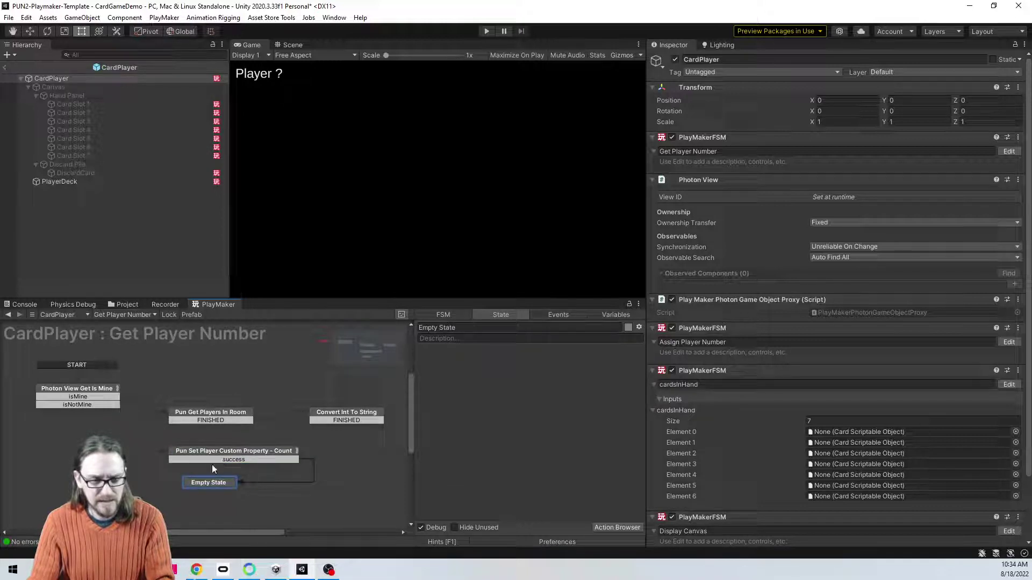
pyautogui.click(223, 454)
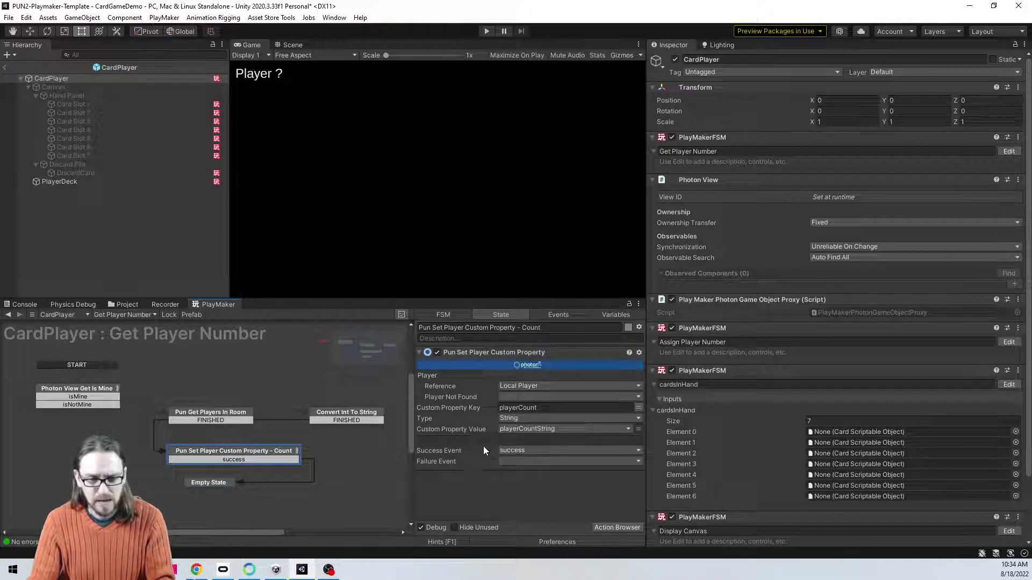
pyautogui.doubleClick(465, 486)
pyautogui.write('build s')
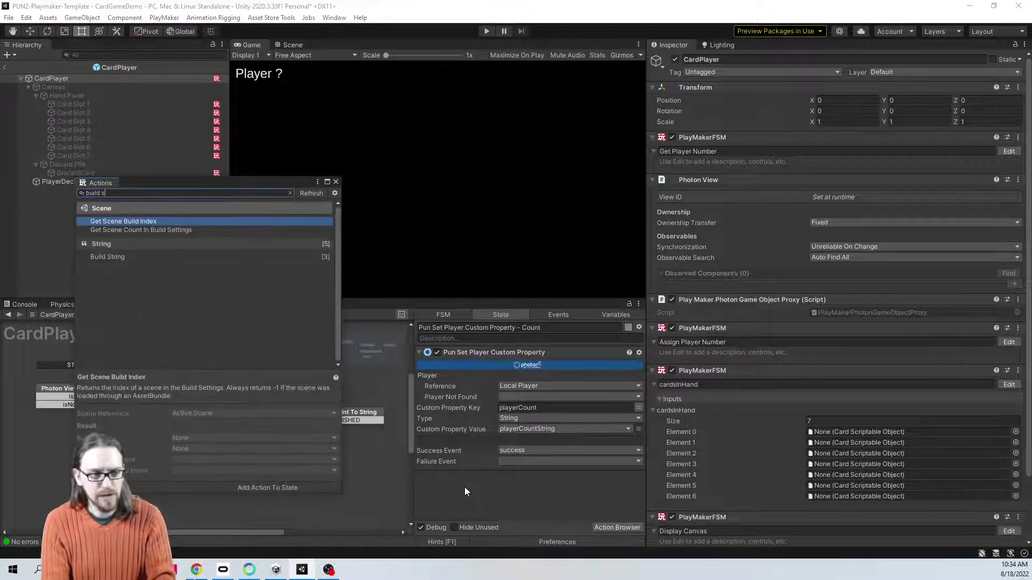
pyautogui.write('tring')
pyautogui.press('Return')
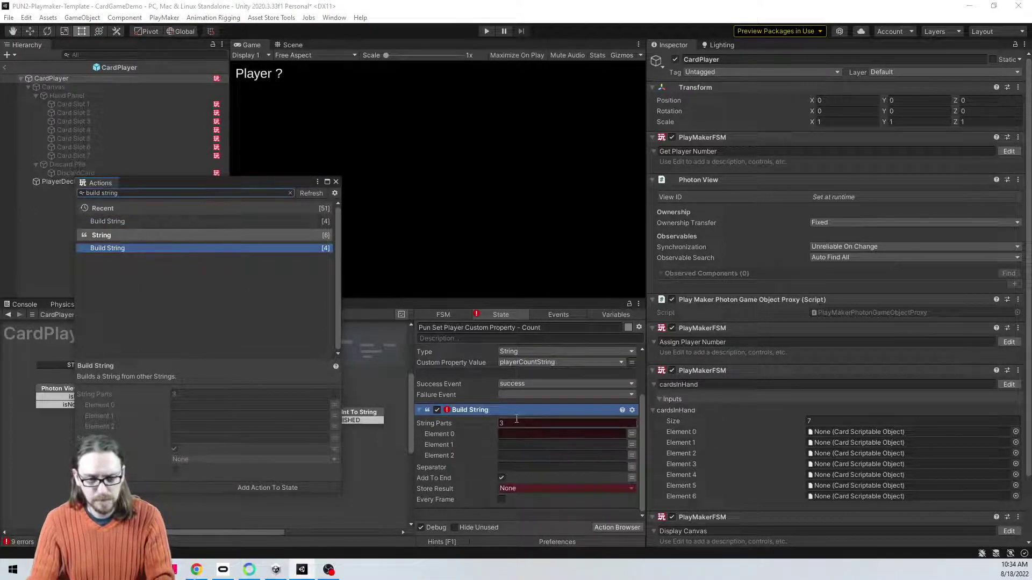
pyautogui.click(517, 423)
pyautogui.write('2')
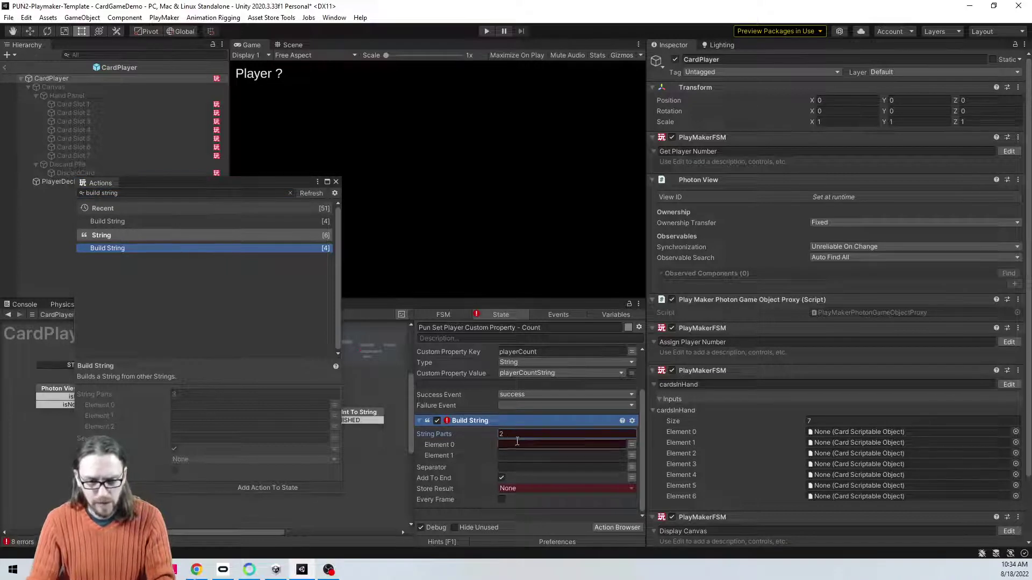
# Step: Set the Build String parts to the text Player and the variable playerCountString
pyautogui.click(517, 443)
pyautogui.write('Player')
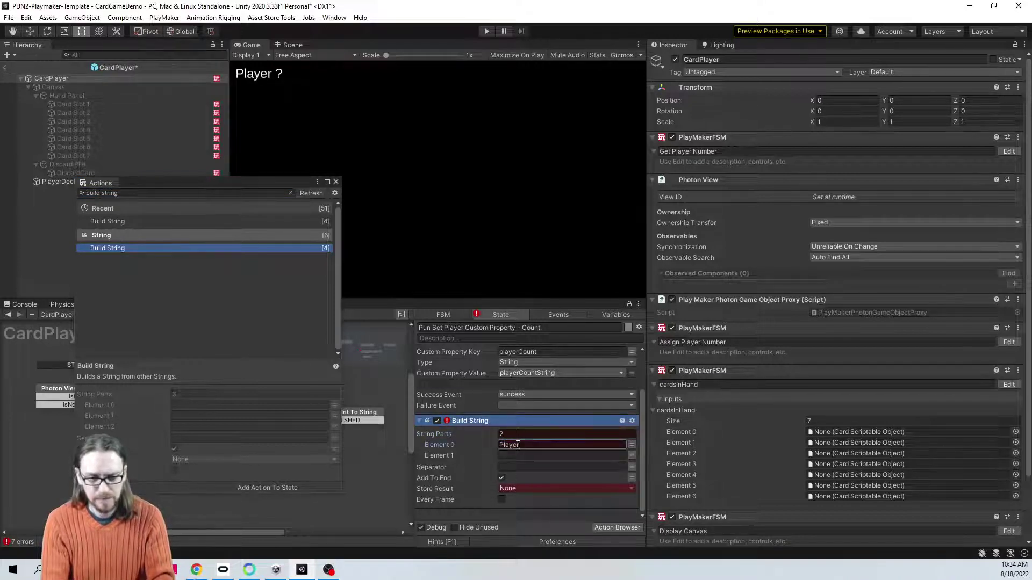
pyautogui.press('Tab')
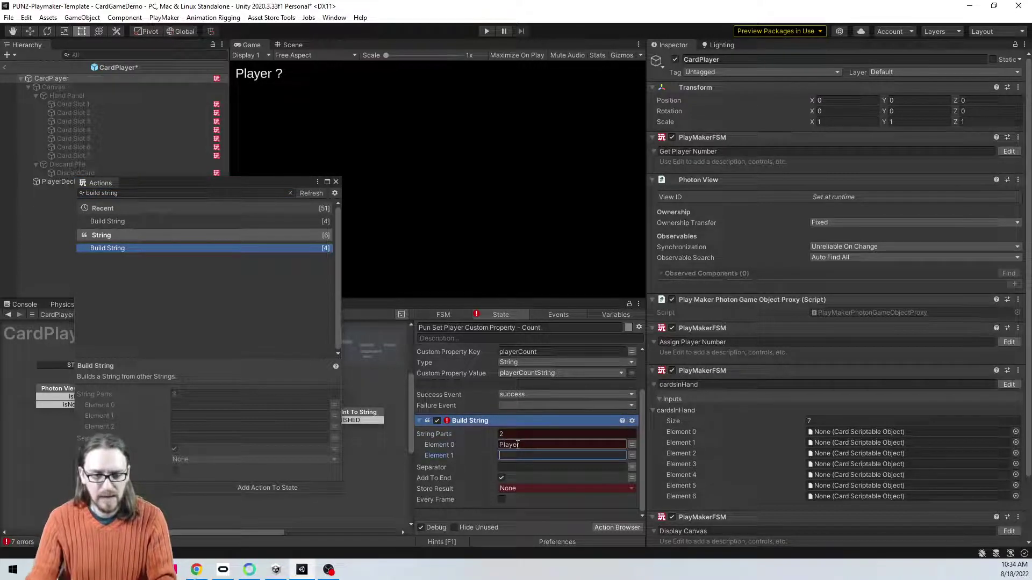
pyautogui.click(632, 456)
pyautogui.click(554, 455)
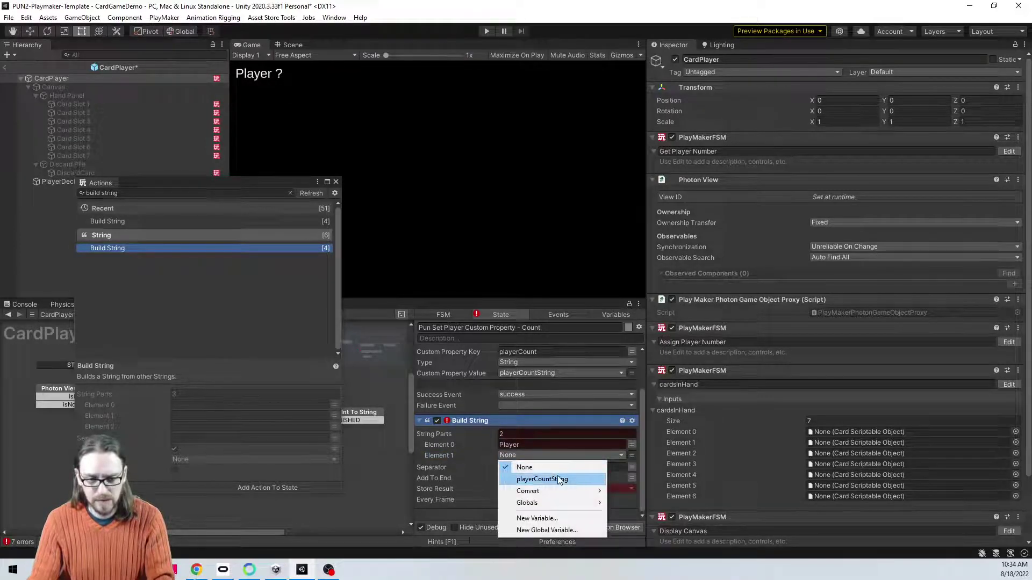
pyautogui.click(553, 478)
pyautogui.click(336, 182)
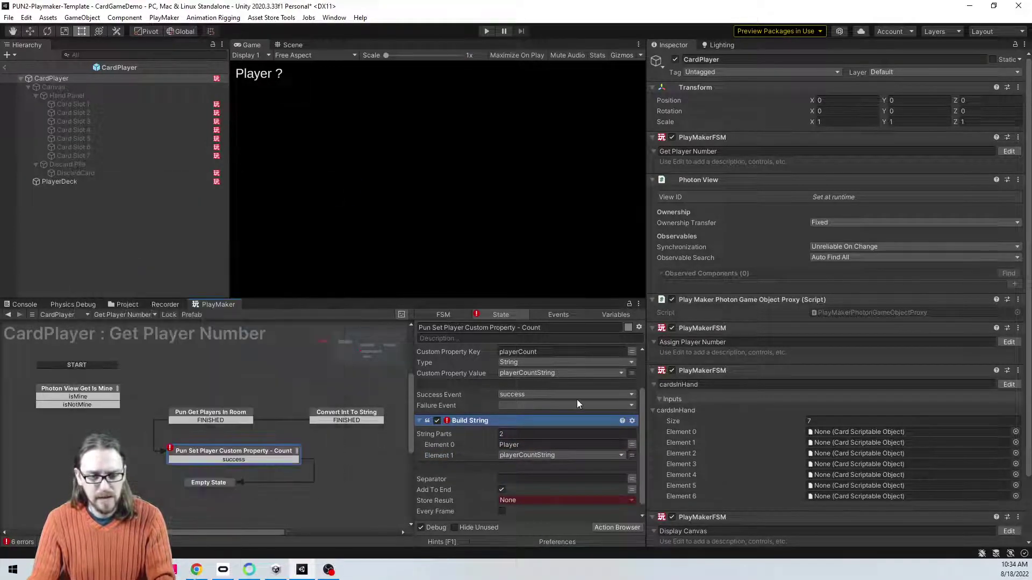
# Step: Store the Build String result in a new variable named playerCountDebugString
pyautogui.click(509, 500)
pyautogui.click(537, 485)
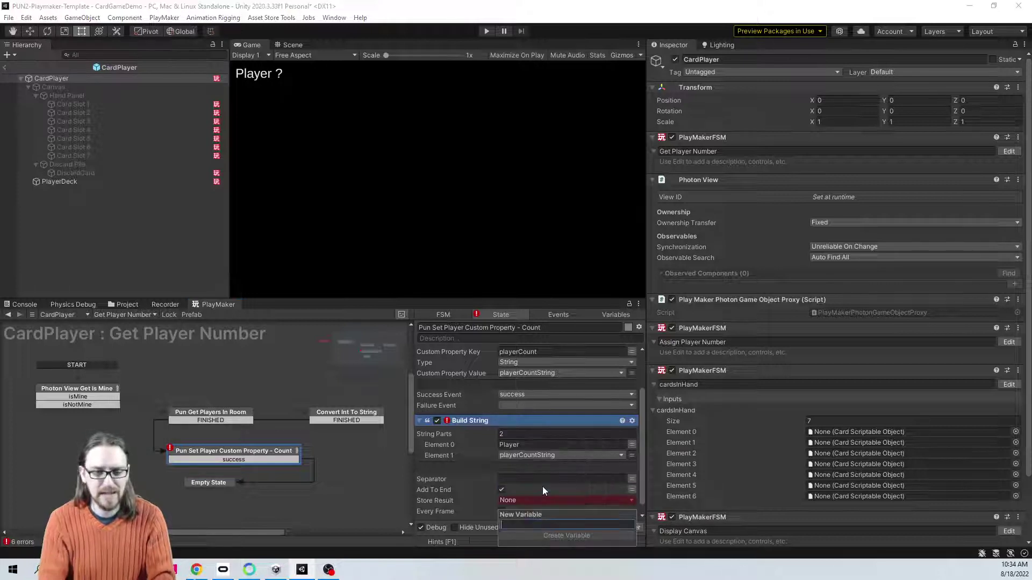
pyautogui.write('playerCountDebugS')
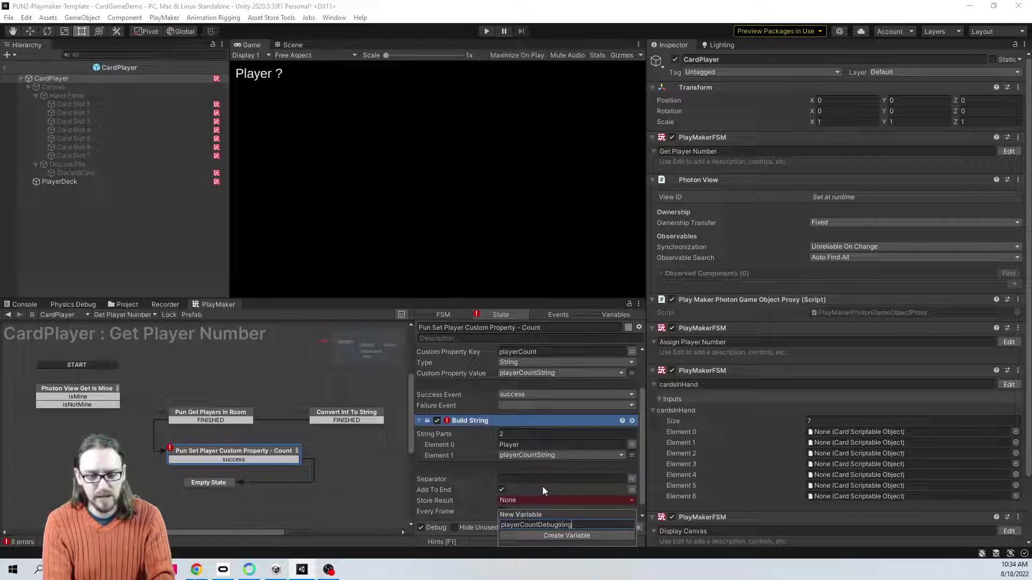
pyautogui.press('Return')
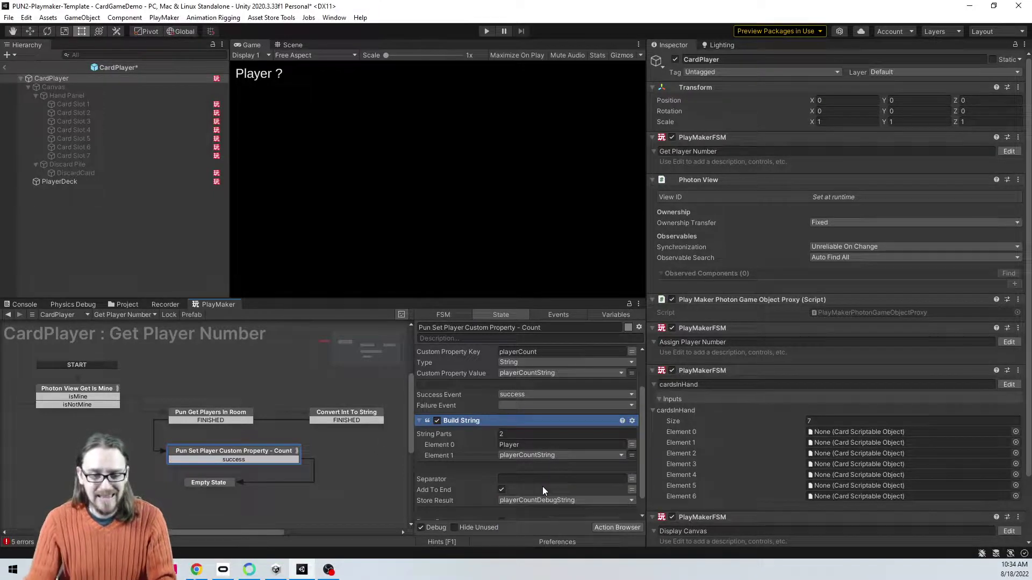
# Step: Add a Set Textmesh Pro UGUI Text action after Build String in the same state
pyautogui.scroll(-1, 523, 500)
pyautogui.doubleClick(515, 510)
pyautogui.write('set t')
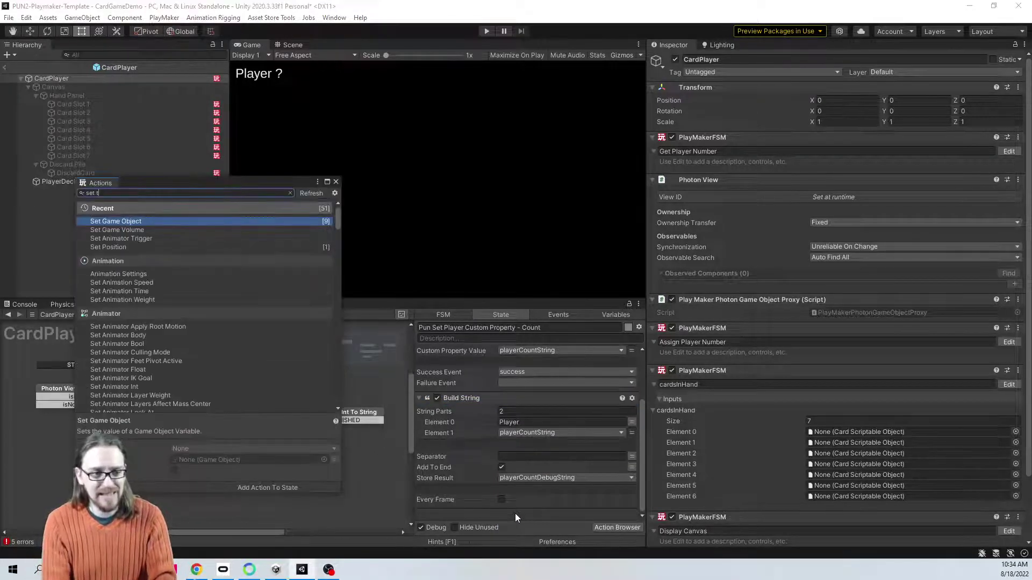
pyautogui.write('extmesh pro  ')
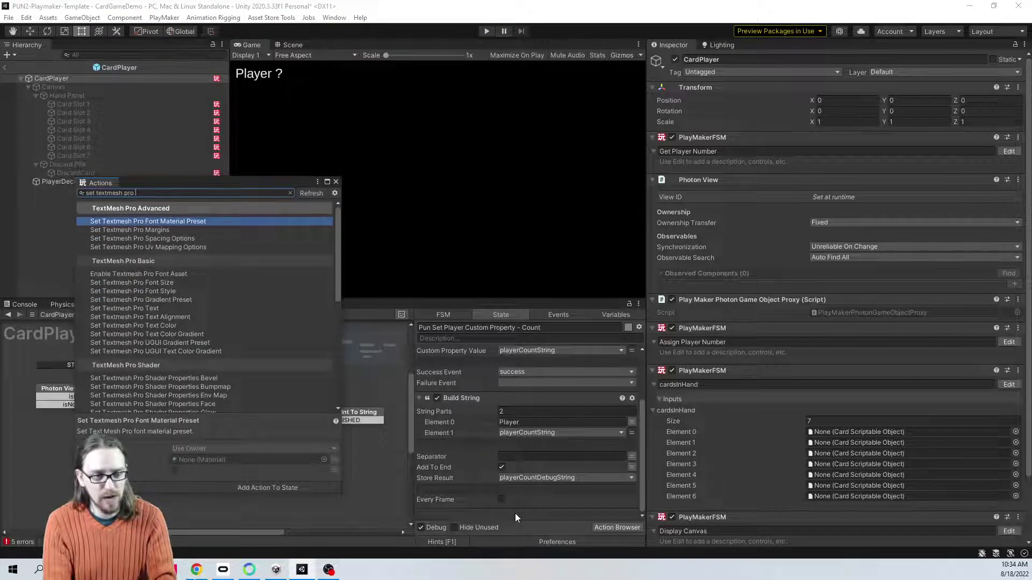
pyautogui.write('ugui text')
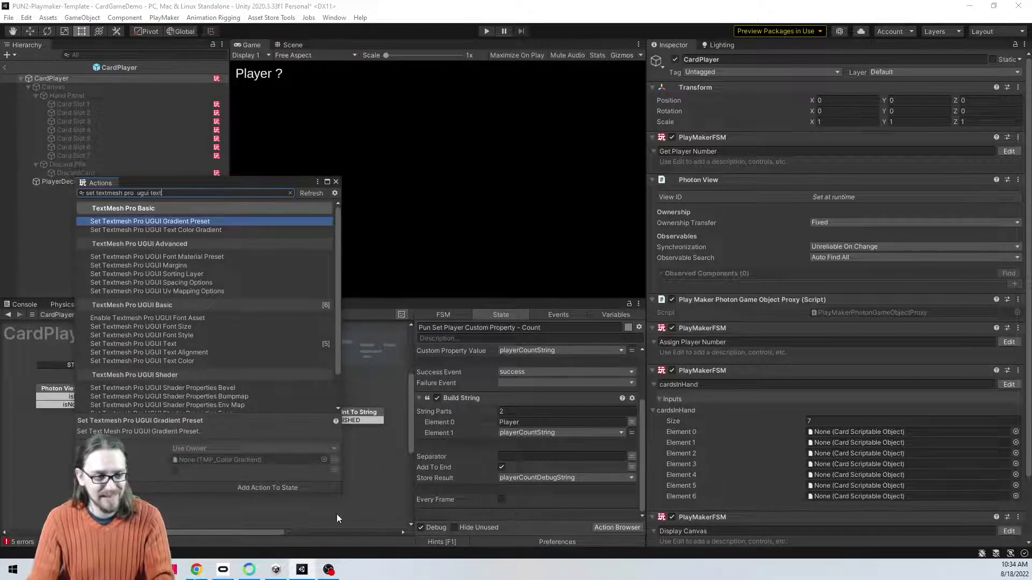
pyautogui.doubleClick(183, 344)
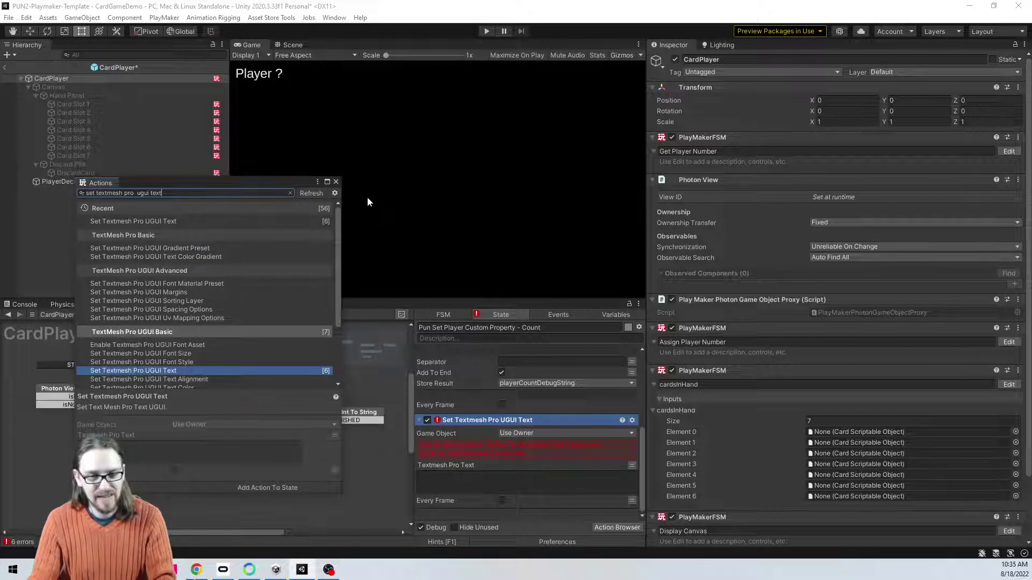
pyautogui.click(337, 181)
# Step: Point the Set Textmesh Pro UGUI Text action at a specified Game Object, the global variable debugText
pyautogui.click(544, 433)
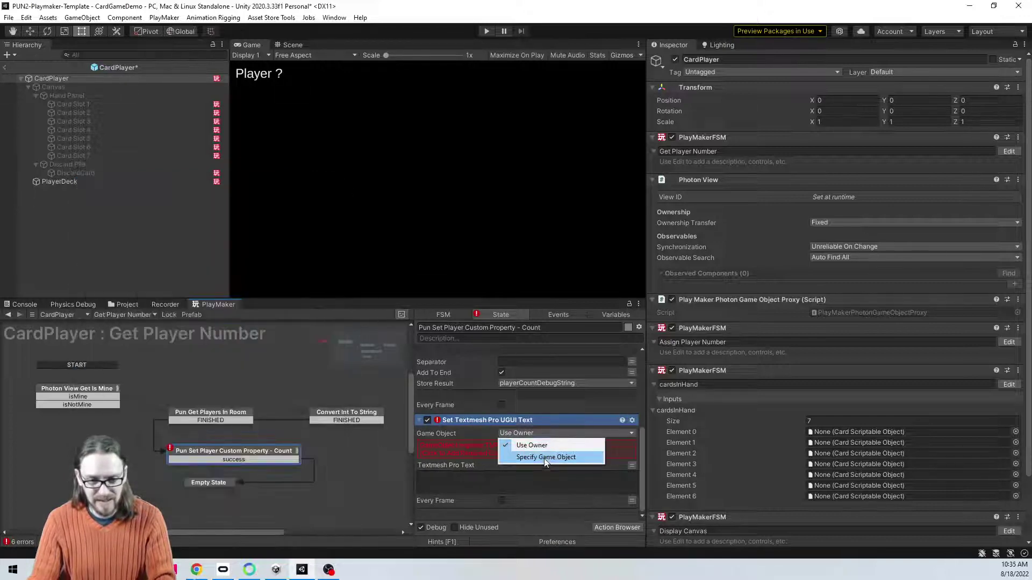
pyautogui.click(546, 457)
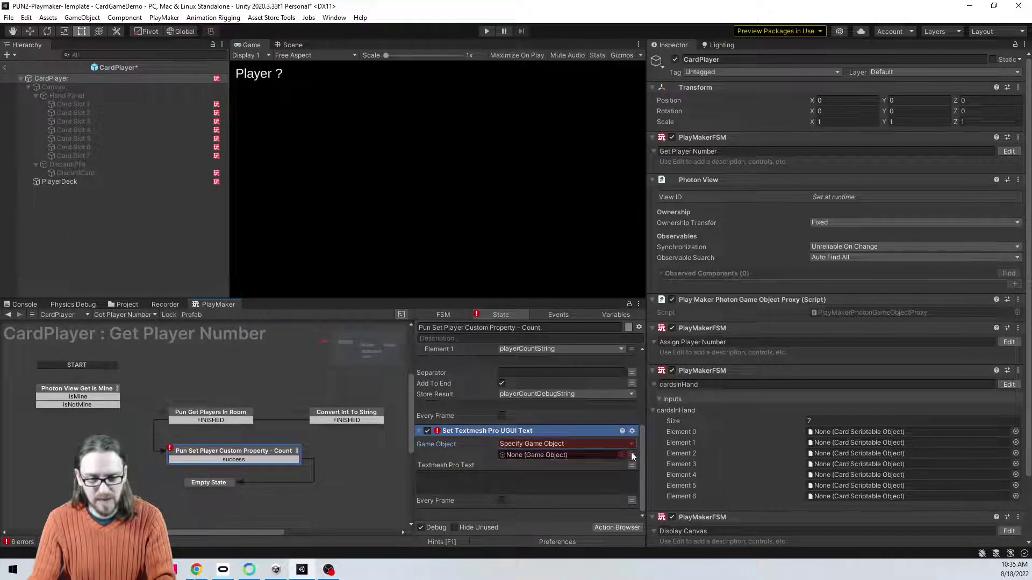
pyautogui.click(631, 455)
pyautogui.click(618, 455)
pyautogui.moveTo(565, 479)
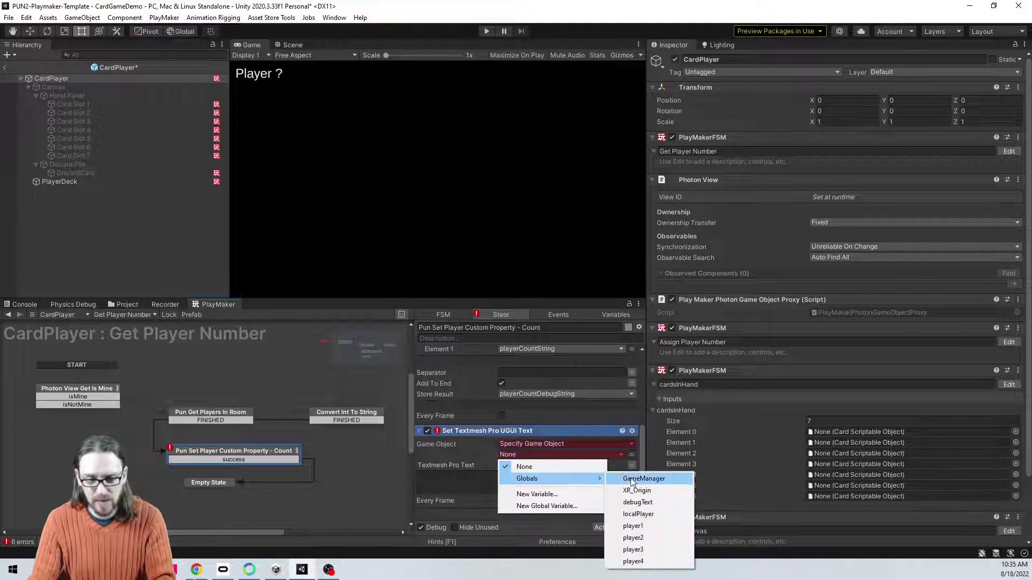
pyautogui.click(651, 503)
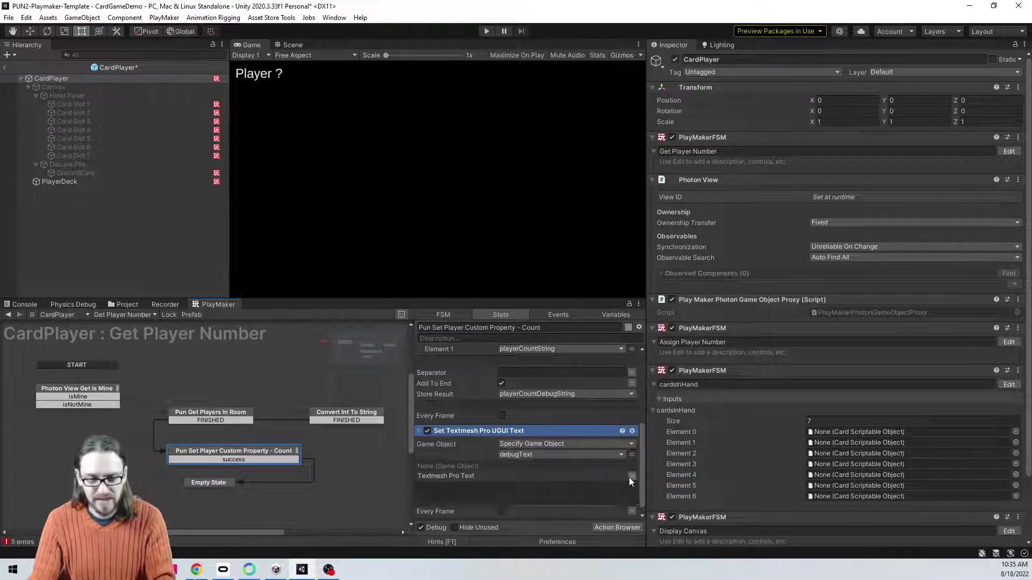
# Step: Use playerCountDebugString as the action's Textmesh Pro Text and return from the CardPlayer prefab to the scene
pyautogui.click(629, 477)
pyautogui.click(589, 491)
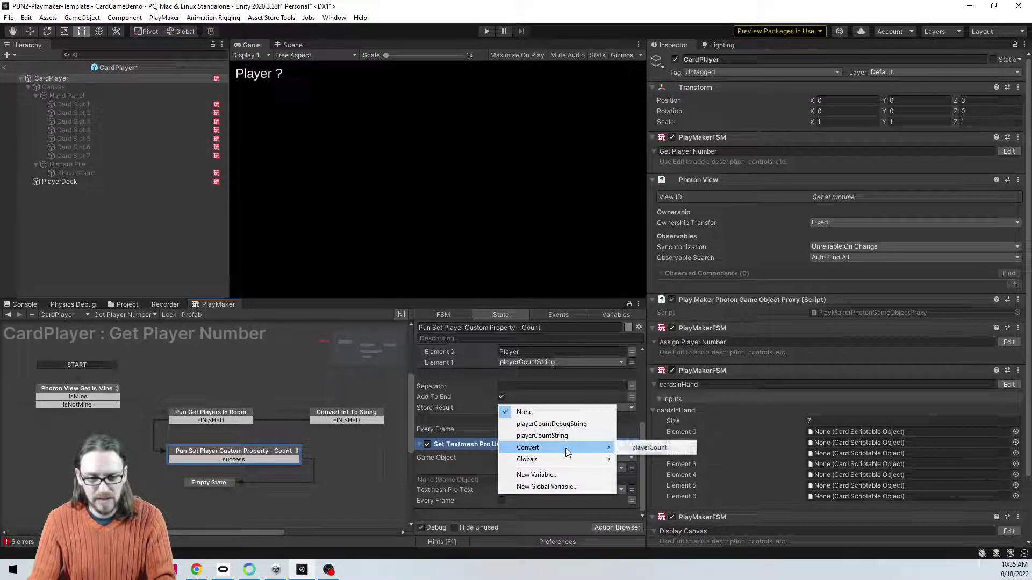
pyautogui.click(570, 425)
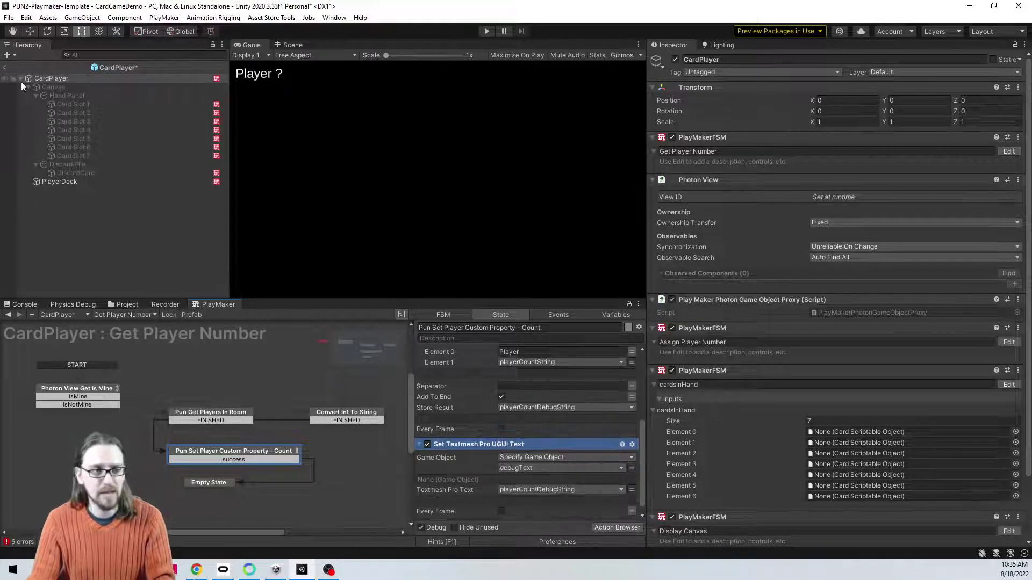
pyautogui.click(5, 67)
# Step: Play the scene, inspect the spawned player's Pun Set Player Custom Property - Count state, and stop the test
pyautogui.click(486, 30)
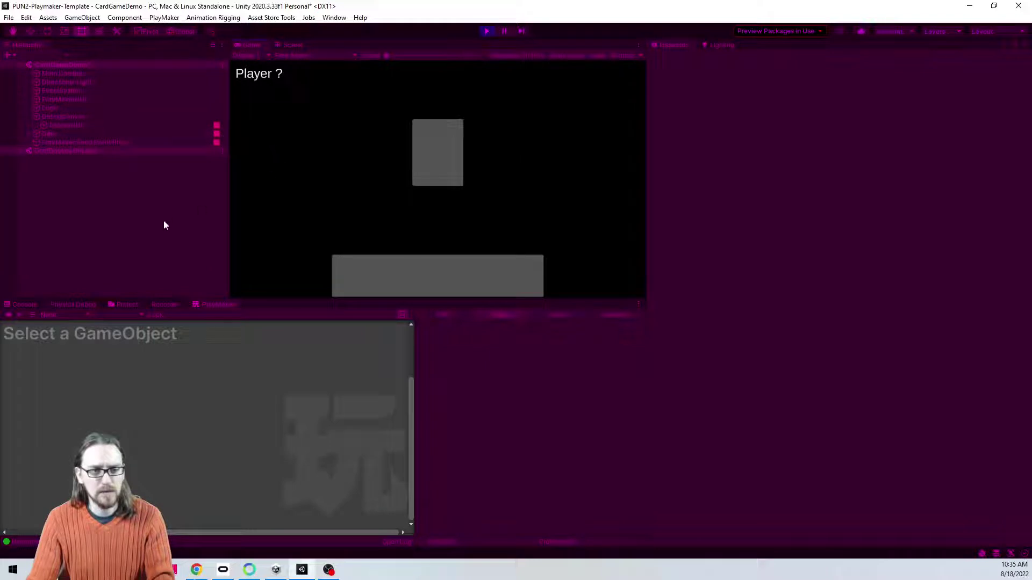
pyautogui.click(53, 135)
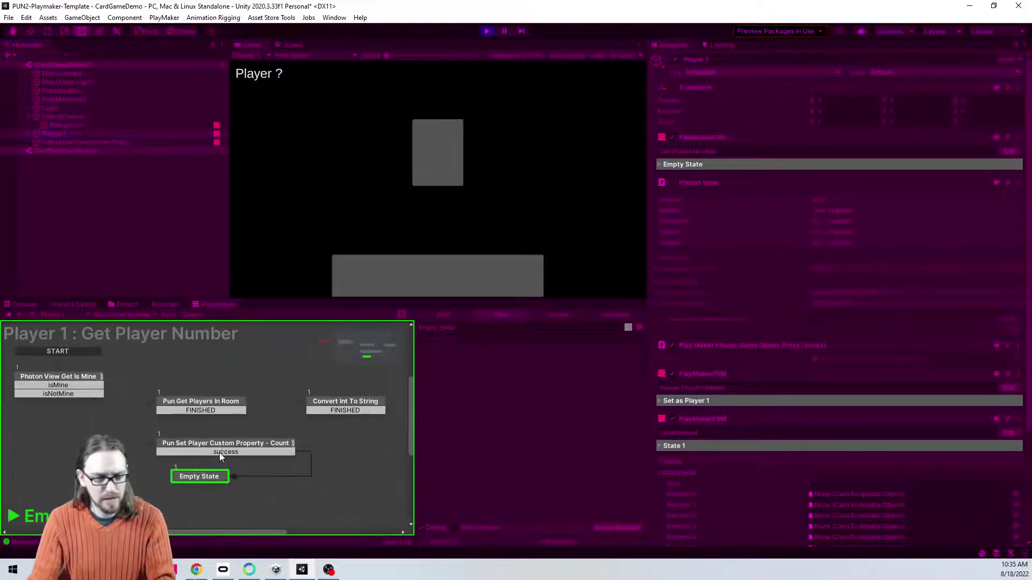
pyautogui.click(219, 450)
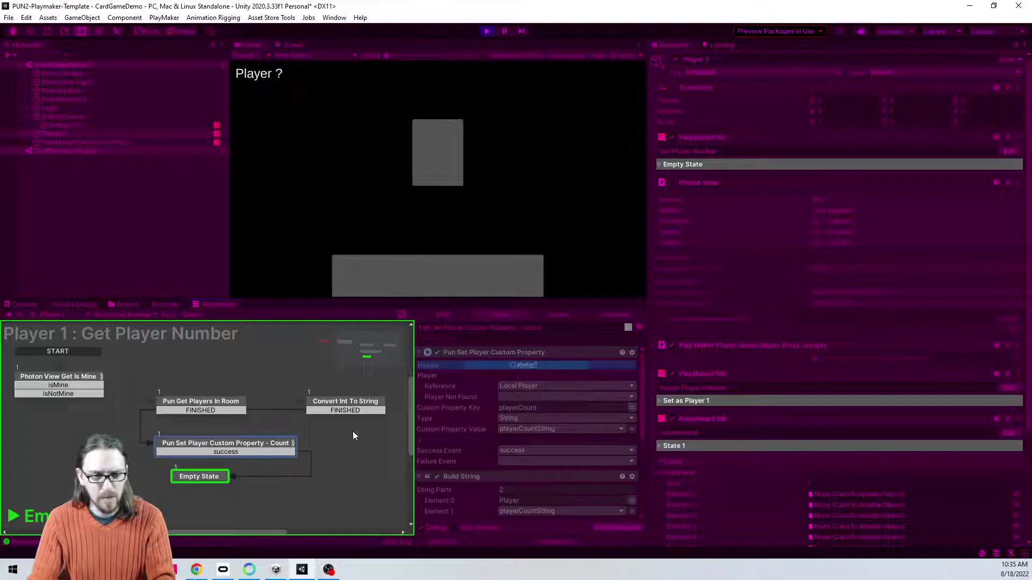
pyautogui.click(486, 30)
# Step: Reopen the CardPlayer prefab from the project's Resources folder and show its Get Player Number FSM
pyautogui.click(128, 304)
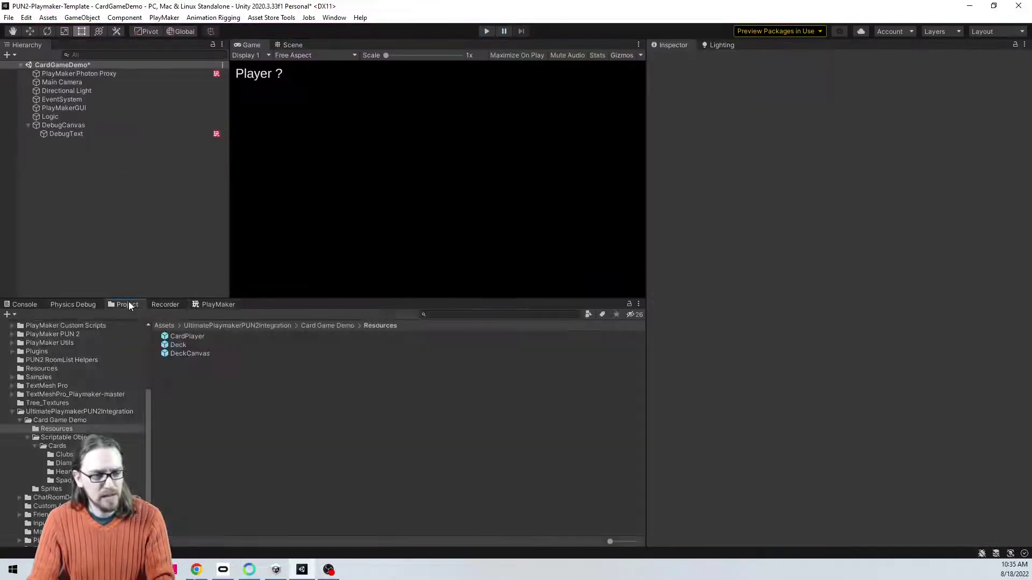
pyautogui.click(188, 336)
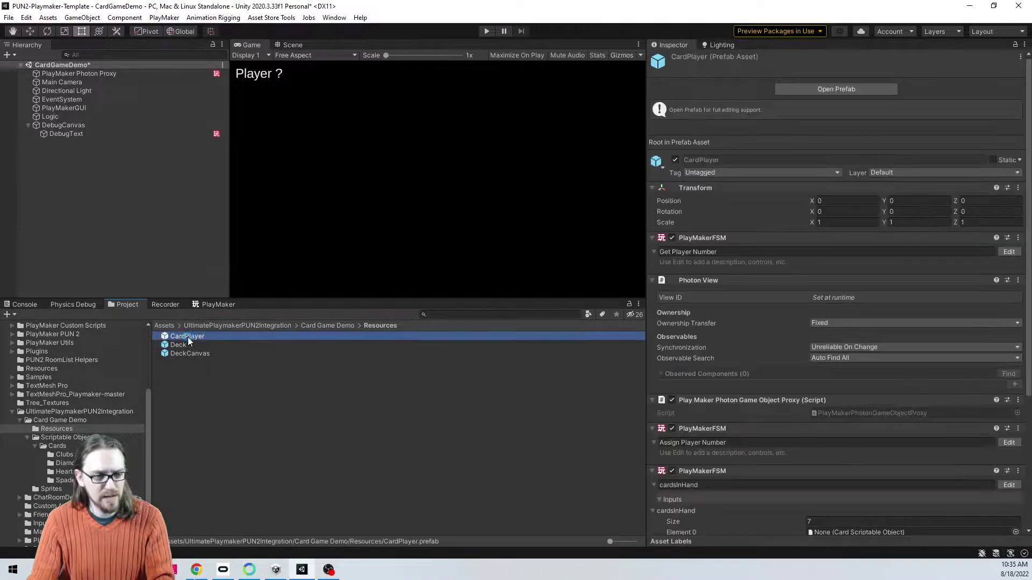
pyautogui.doubleClick(188, 337)
pyautogui.click(216, 305)
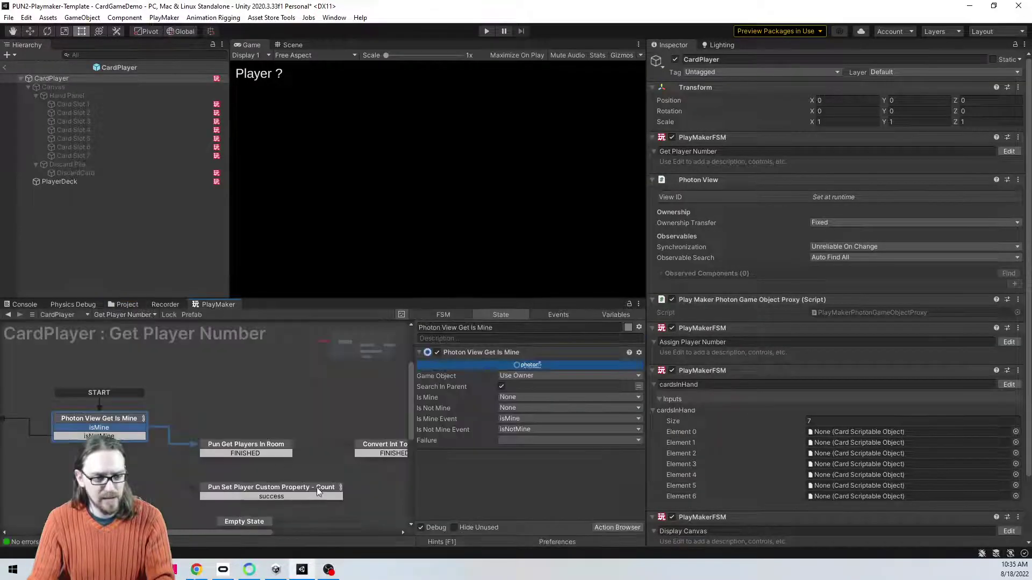
# Step: Move the Build String and Set Textmesh Pro UGUI Text actions from the Pun Set Player Custom Property - Count state into the Empty State
pyautogui.moveTo(317, 490); pyautogui.dragTo(252, 403, button='middle')
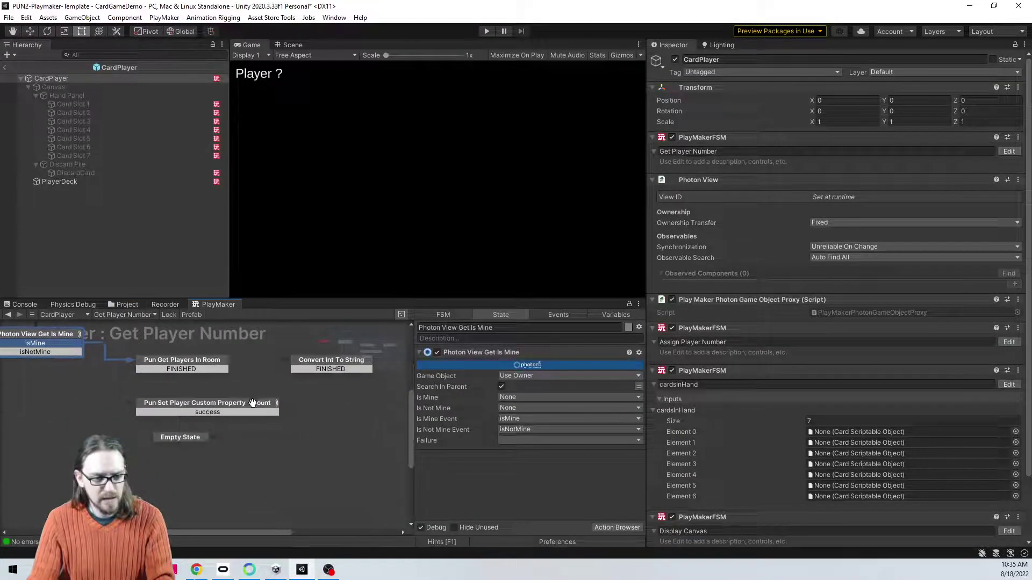
pyautogui.click(210, 404)
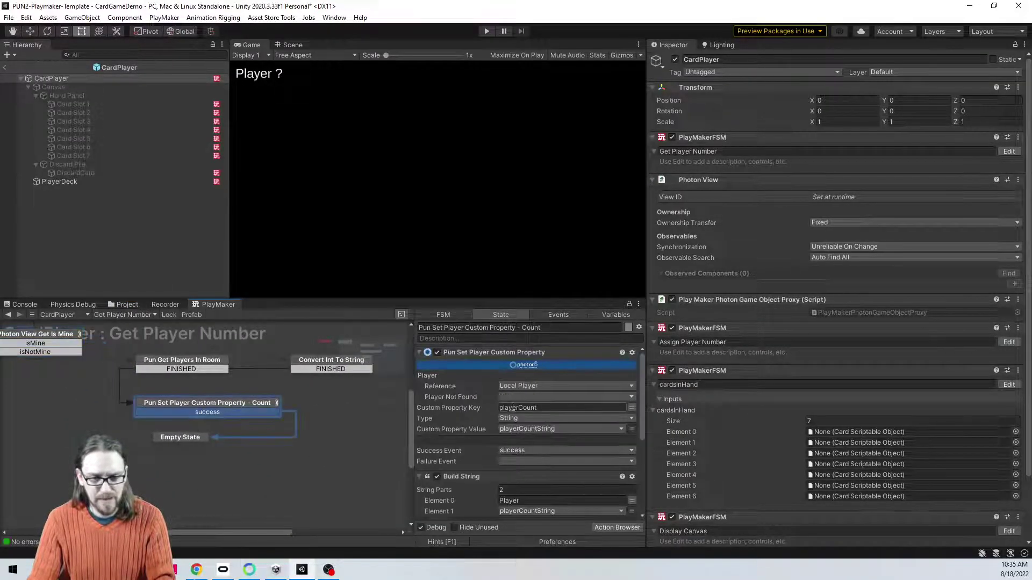
pyautogui.click(178, 437)
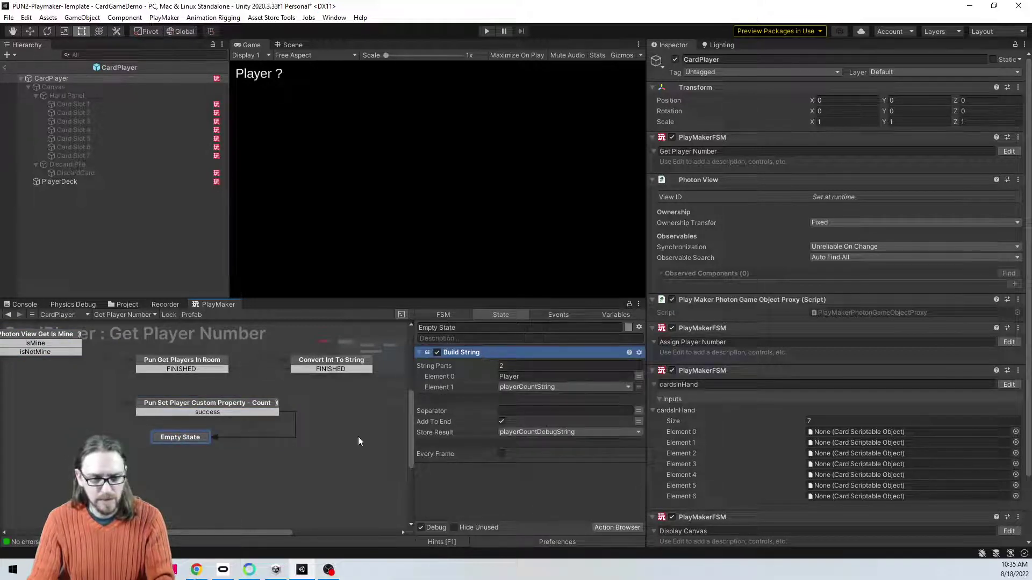
pyautogui.click(237, 409)
pyautogui.click(483, 431)
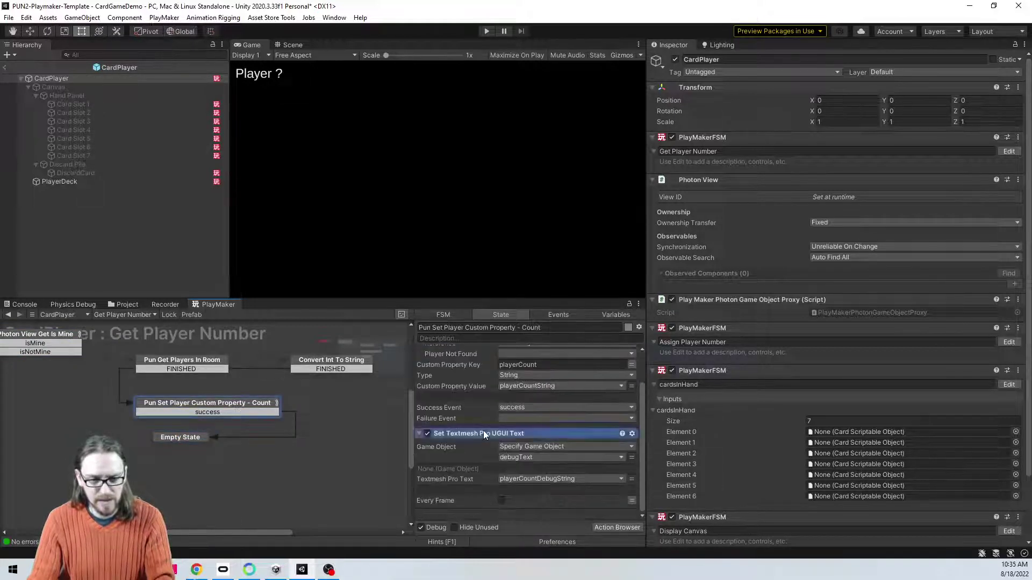
pyautogui.click(188, 437)
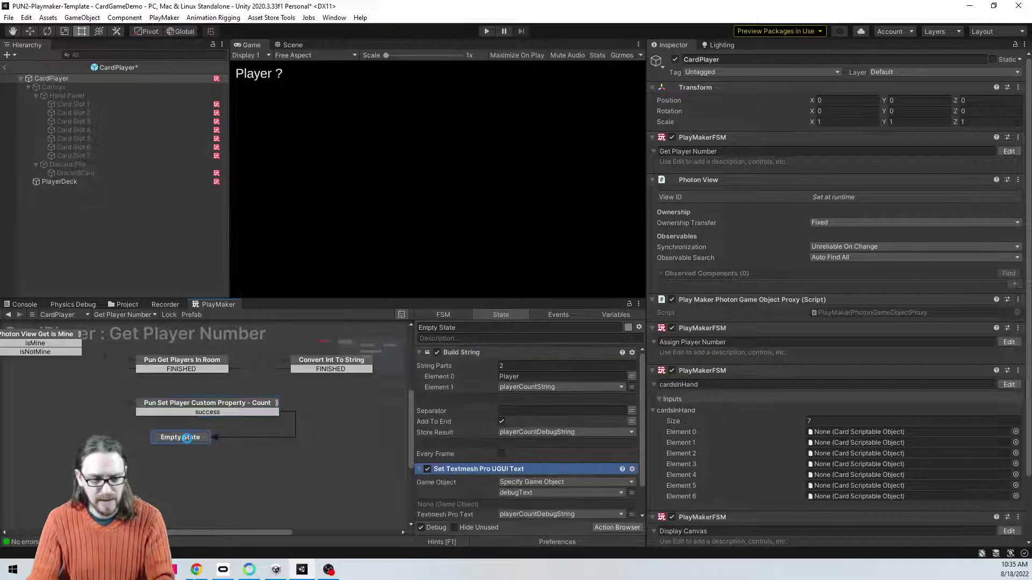
# Step: Rename the Empty State as Set Textmesh Pro UGUI Text, copying the name from its action
pyautogui.doubleClick(500, 469)
pyautogui.hotkey('ctrl', 'c')
pyautogui.click(489, 327)
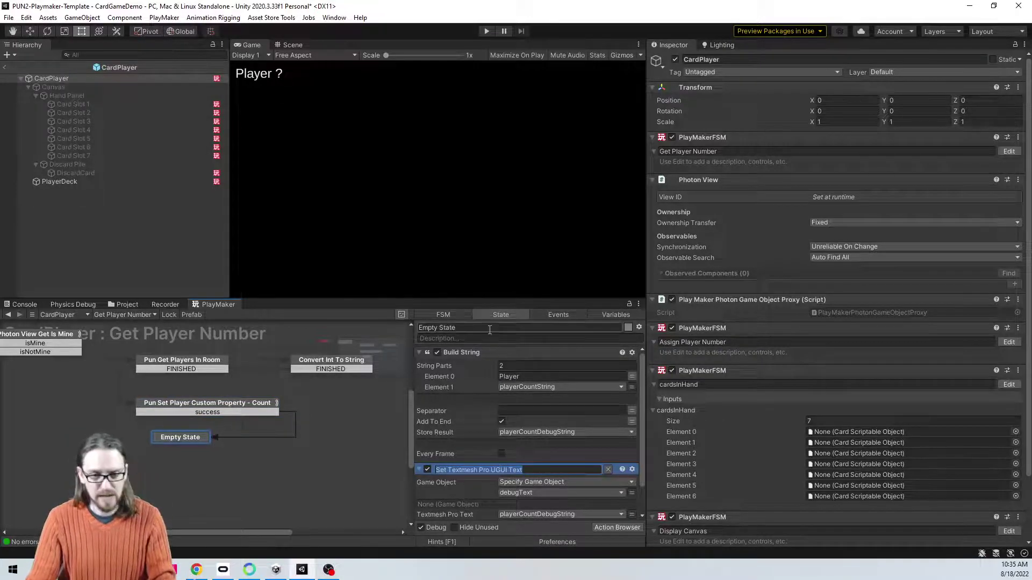
pyautogui.hotkey('ctrl', 'v')
pyautogui.press('Return')
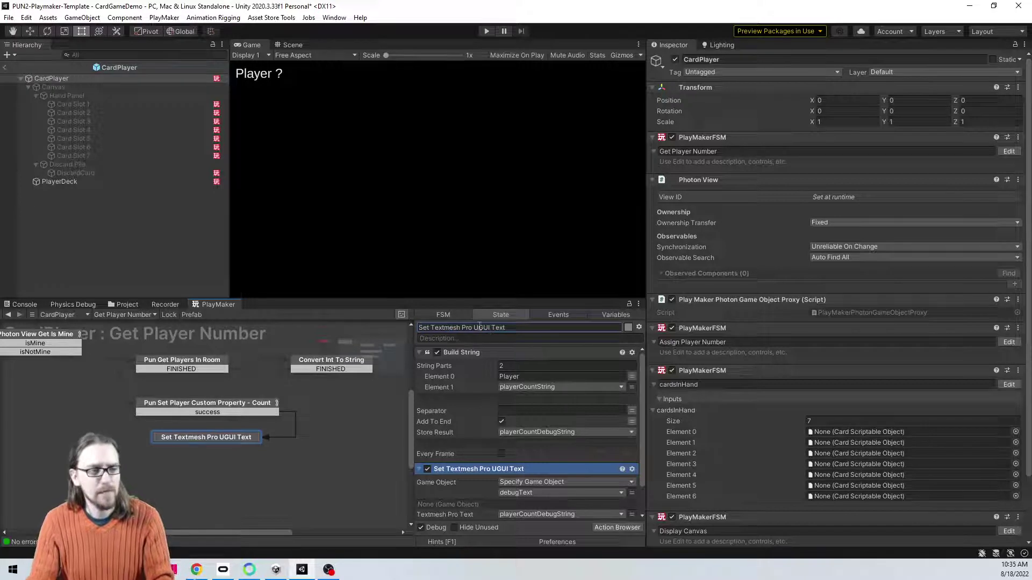
# Step: Return from the CardPlayer prefab to the scene, play it to check the debug text, and stop the test
pyautogui.click(6, 67)
pyautogui.click(486, 30)
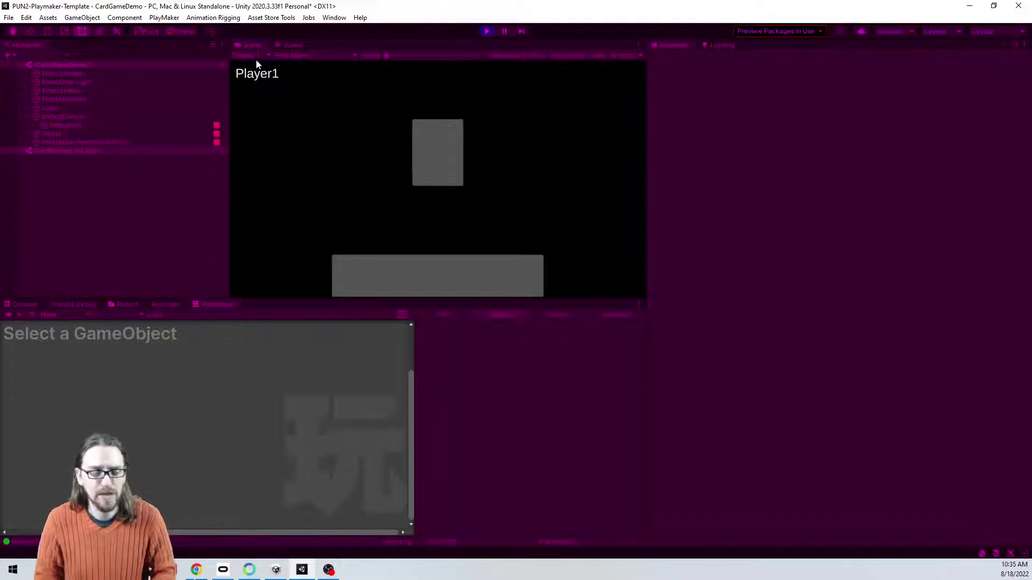
pyautogui.click(486, 32)
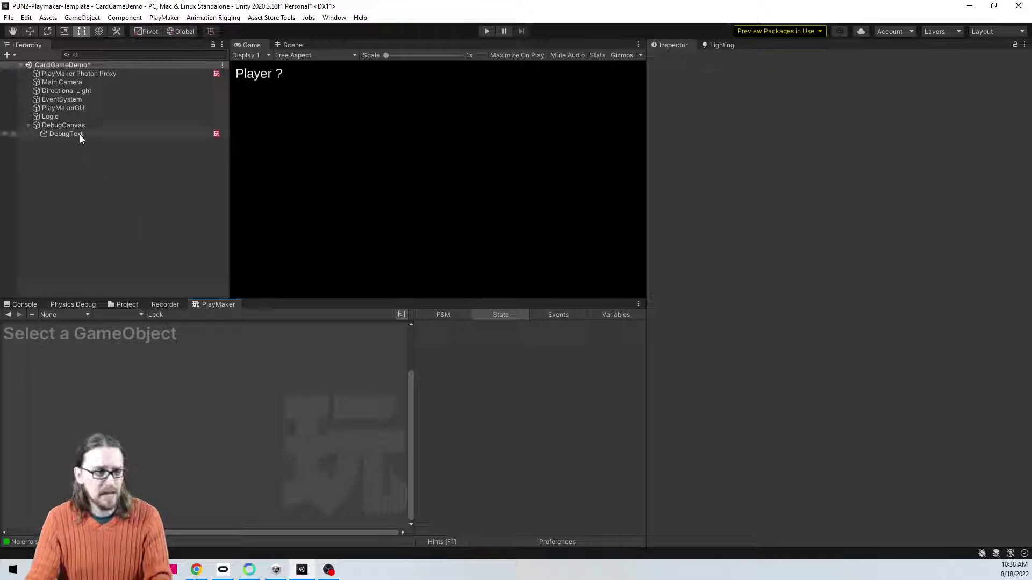
# Step: Reopen the CardPlayer prefab from the Resources folder and look over the FSMs of PlayerDeck and the card slots
pyautogui.click(120, 304)
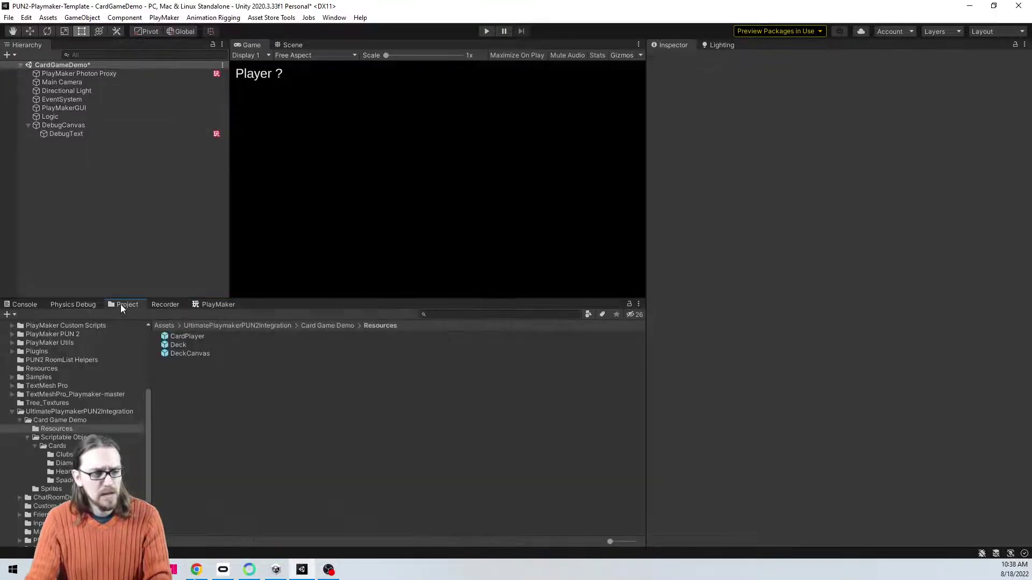
pyautogui.doubleClick(187, 336)
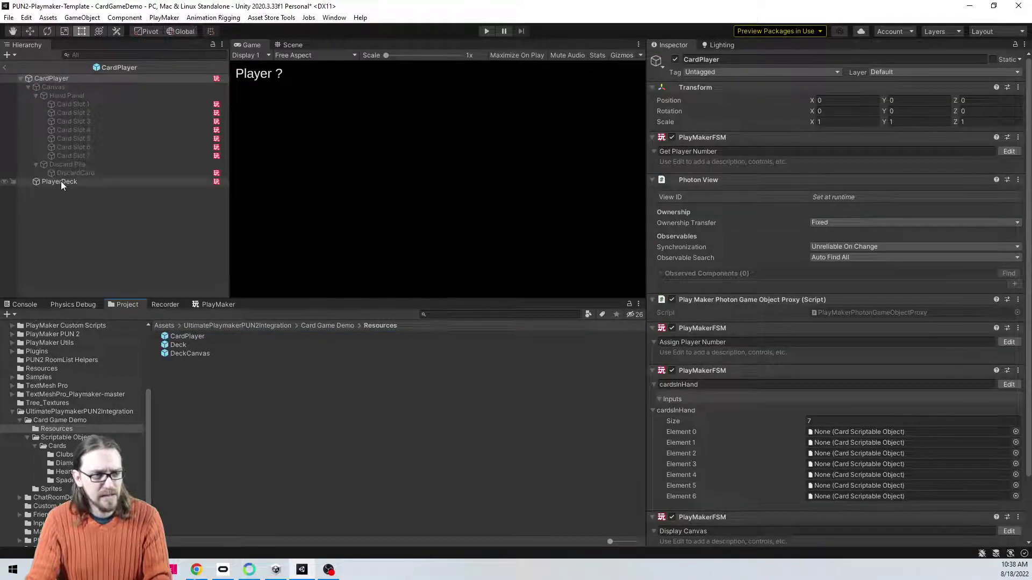
pyautogui.click(60, 182)
pyautogui.click(201, 304)
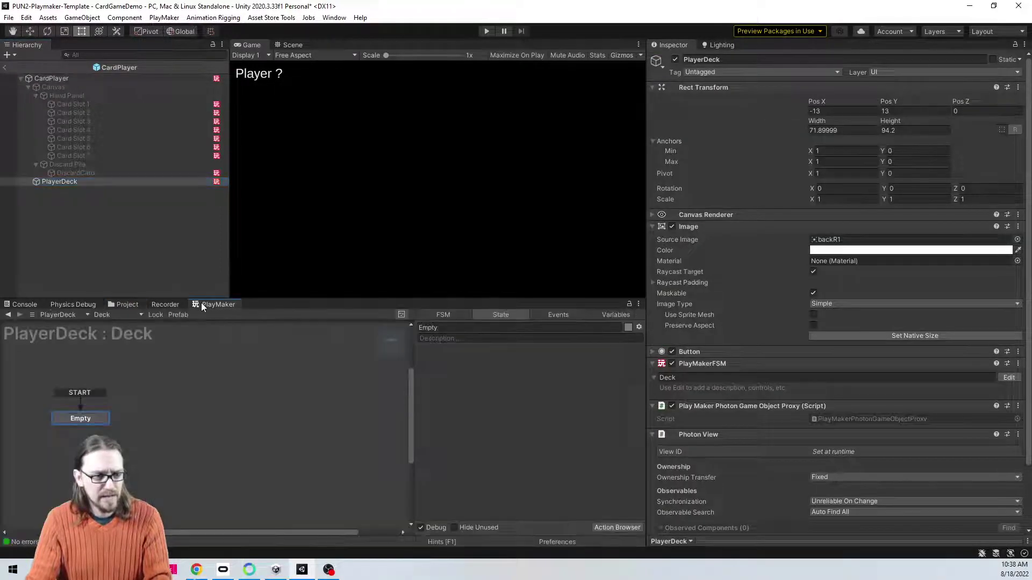
pyautogui.click(89, 104)
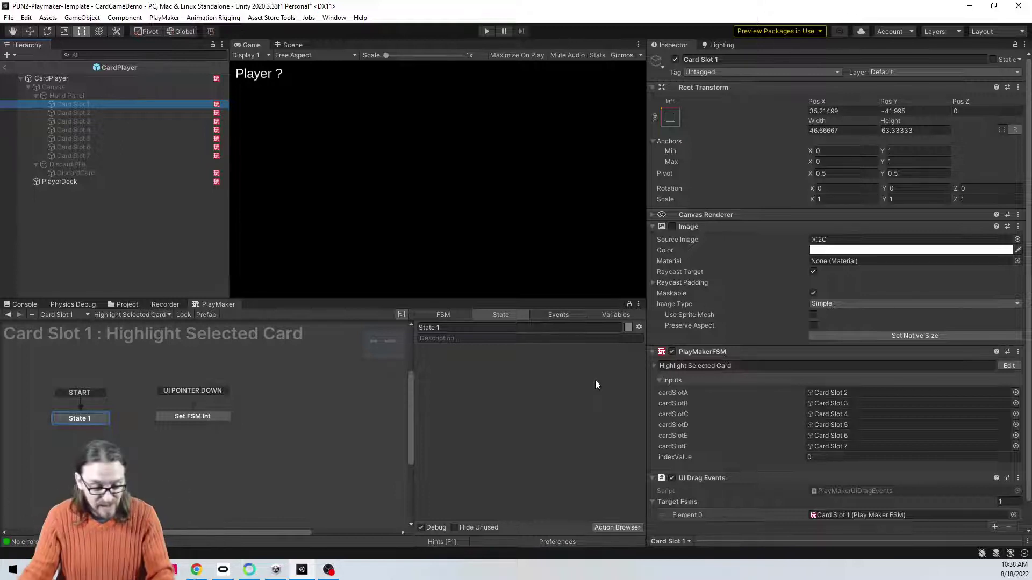
pyautogui.keyDown('shift'); pyautogui.click(103, 156); pyautogui.keyUp('shift')
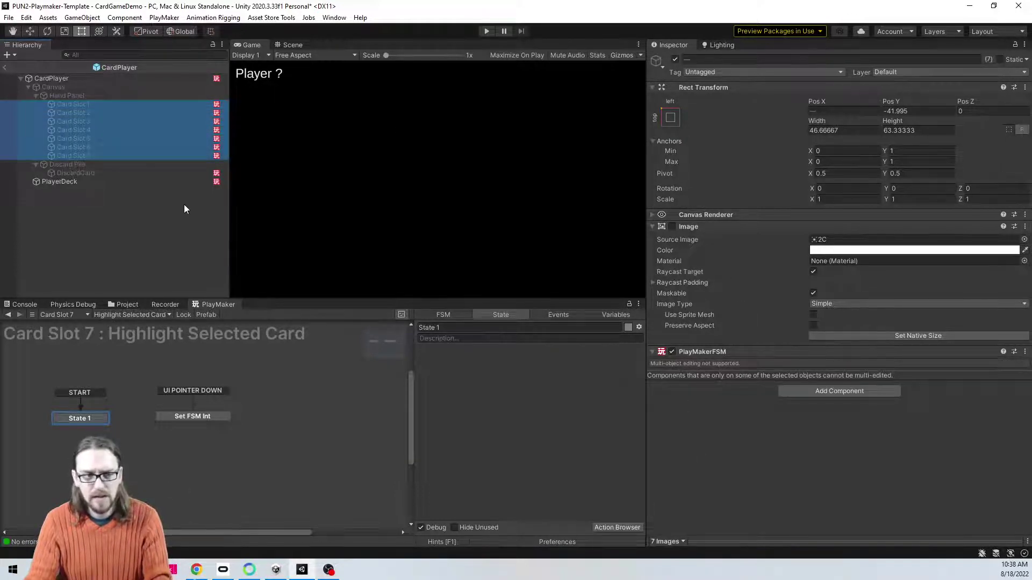
pyautogui.click(184, 208)
# Step: Compare the components of the card slots under Hand Panel and remove the UI Drag Events component from Card Slot 1
pyautogui.click(109, 105)
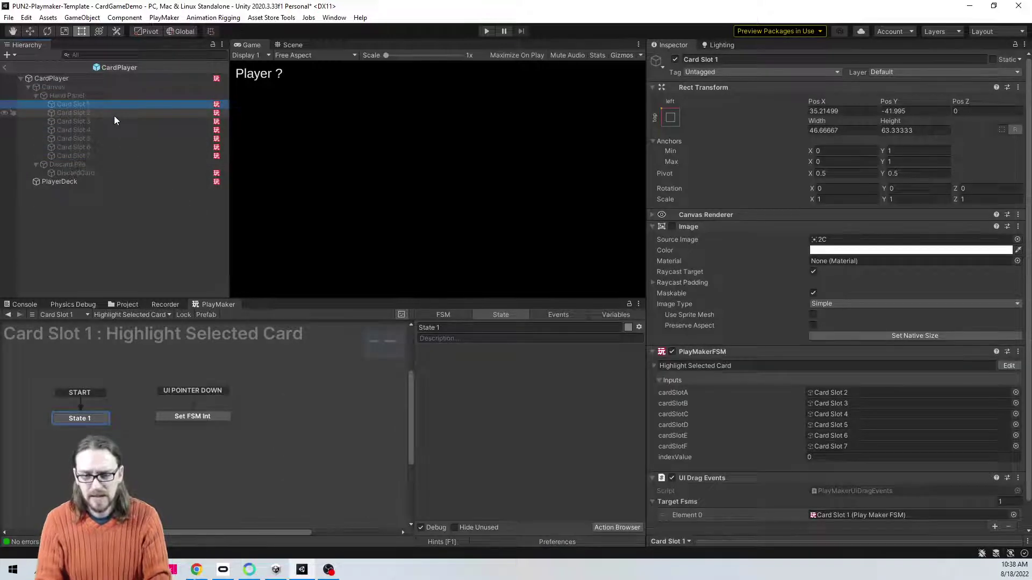
pyautogui.press('Down')
pyautogui.press('Down')
pyautogui.press('Down')
pyautogui.press('Down')
pyautogui.press('Up')
pyautogui.press('Up')
pyautogui.press('Up')
pyautogui.press('Up')
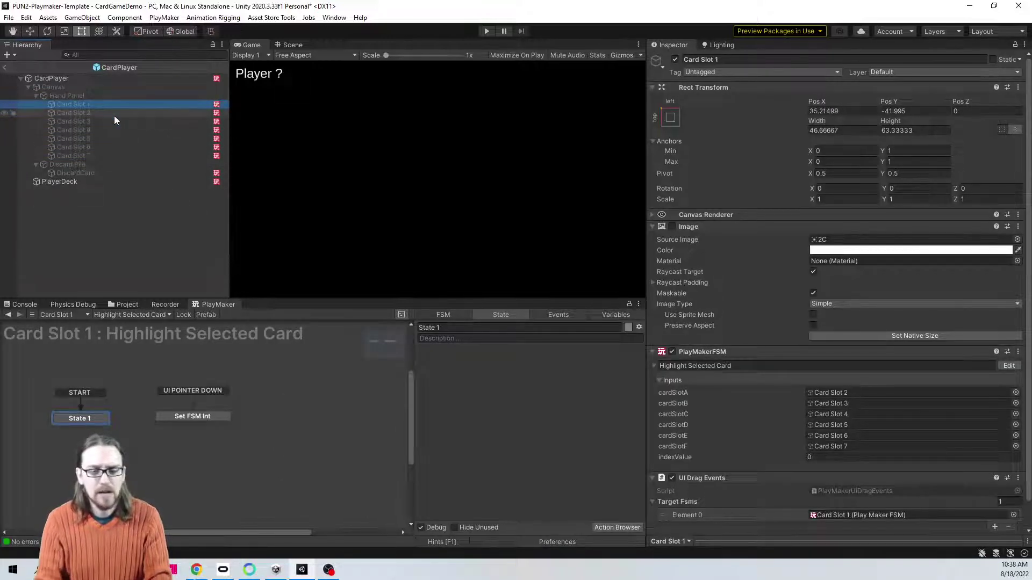
pyautogui.rightClick(722, 477)
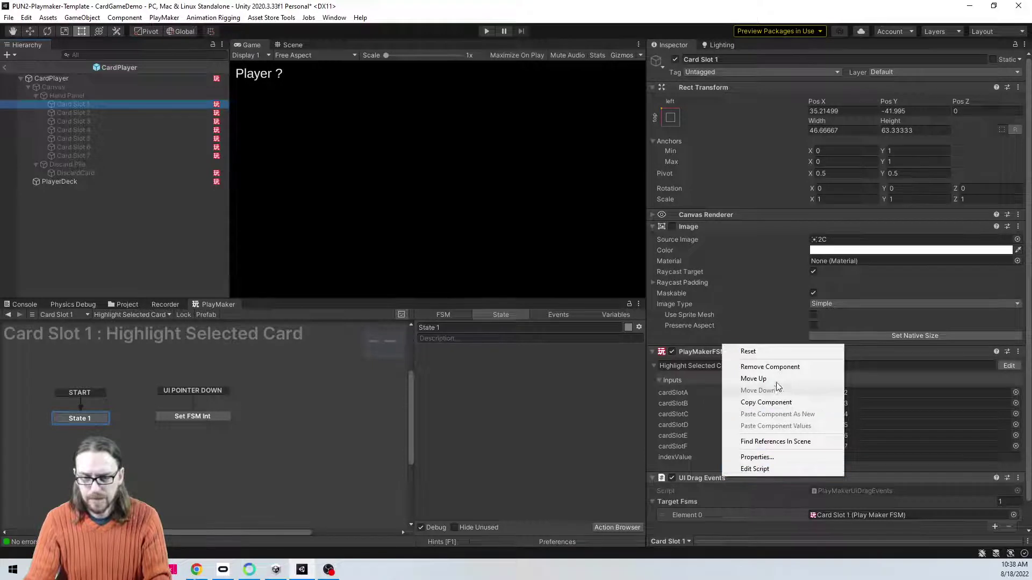
pyautogui.click(769, 366)
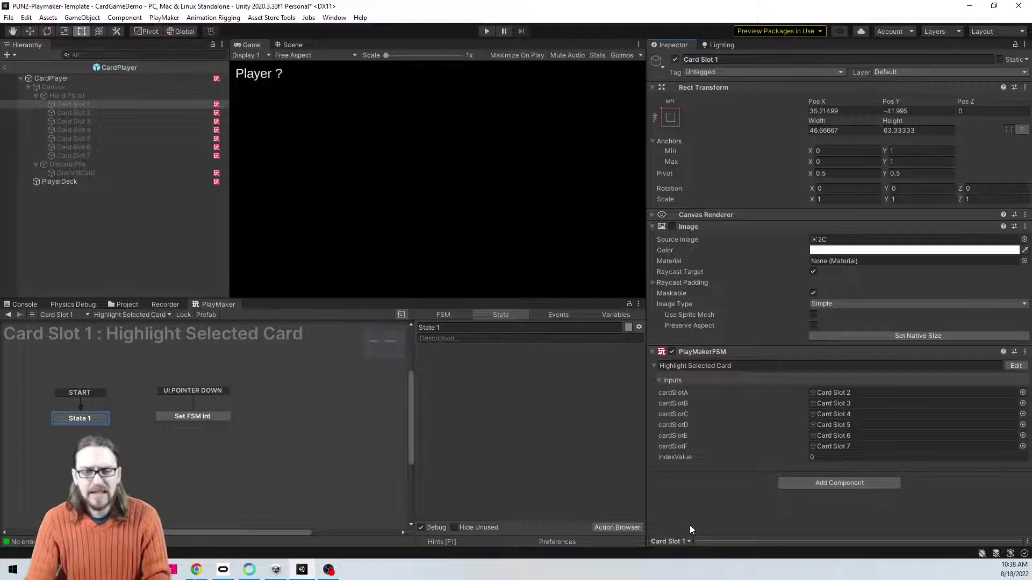
# Step: Add a UI Pointer Events component to Card Slot 1 through Card Slot 7 and try to add a Target Fsms entry to all of them
pyautogui.click(196, 415)
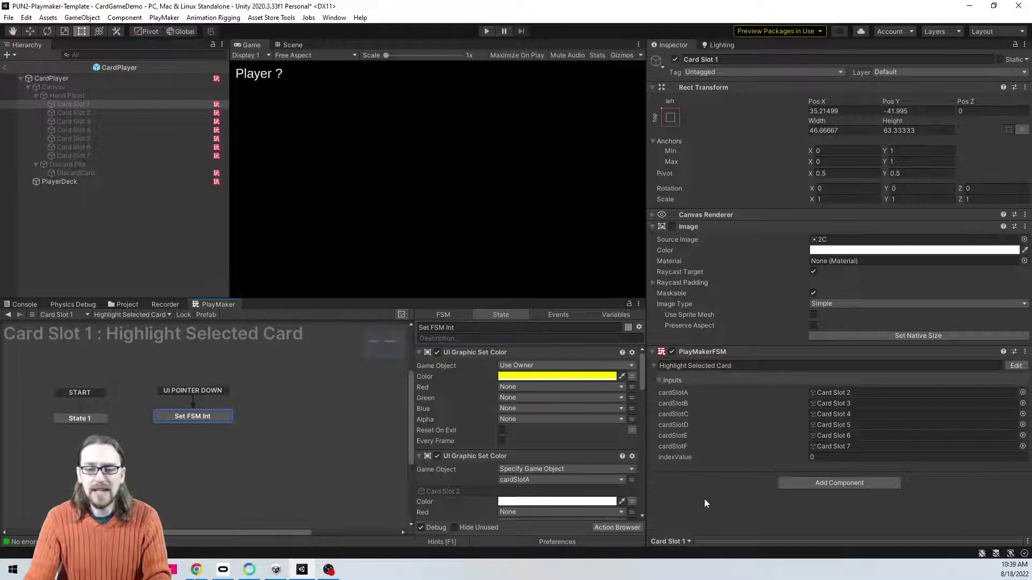
pyautogui.keyDown('shift'); pyautogui.click(110, 156); pyautogui.keyUp('shift')
pyautogui.click(840, 391)
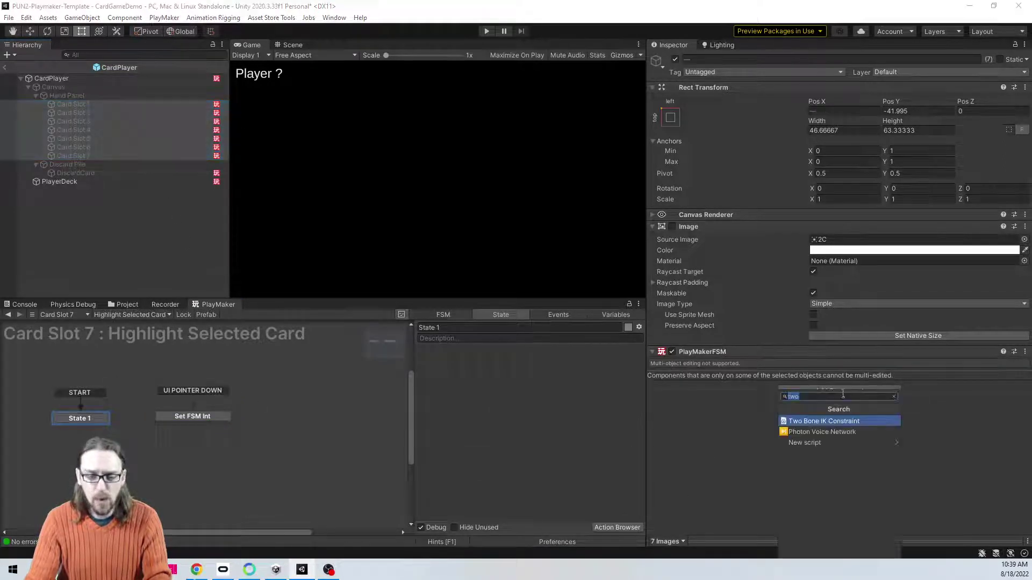
pyautogui.write('ui')
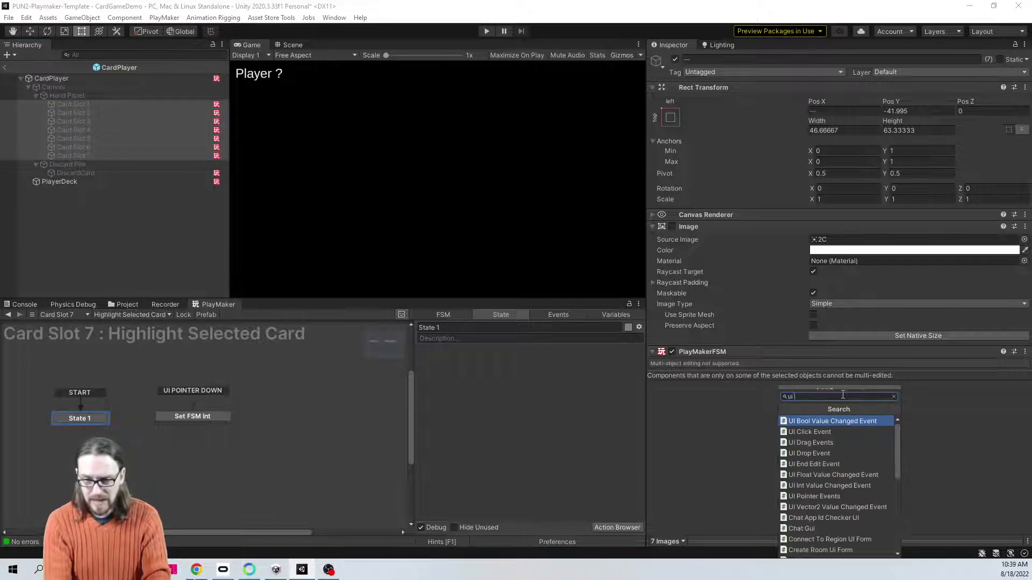
pyautogui.write(' point')
pyautogui.press('Return')
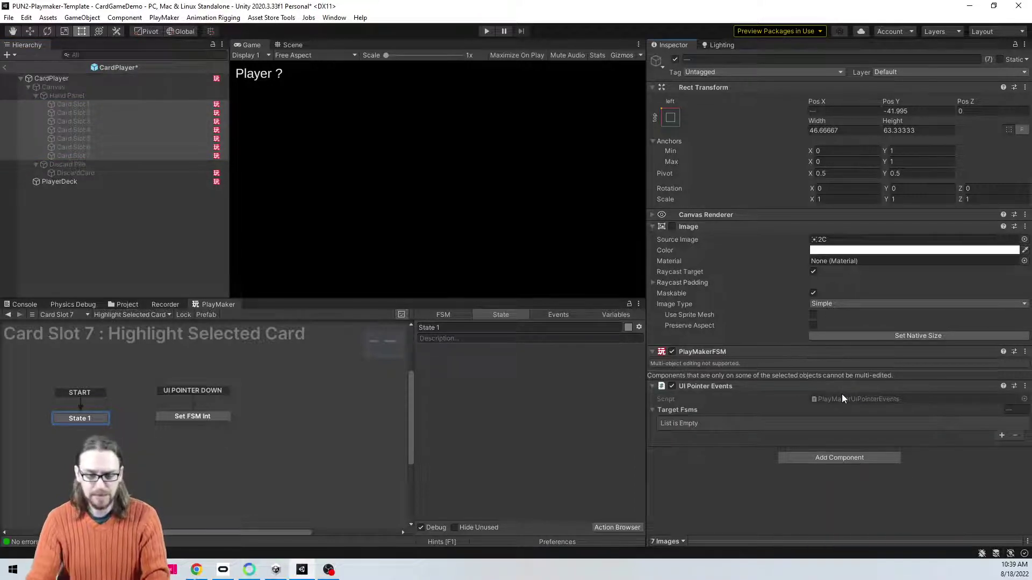
pyautogui.click(1001, 436)
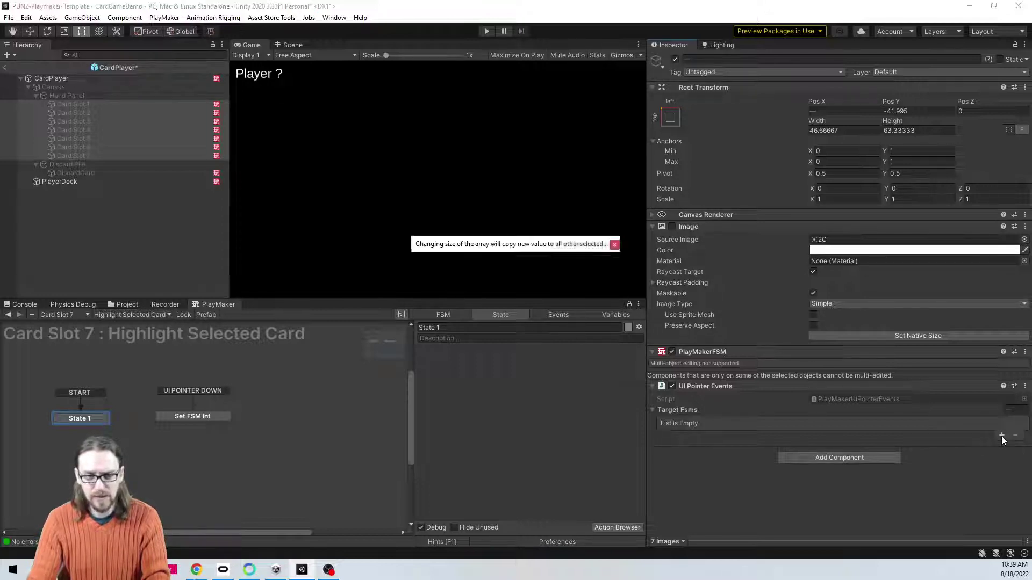
pyautogui.click(545, 306)
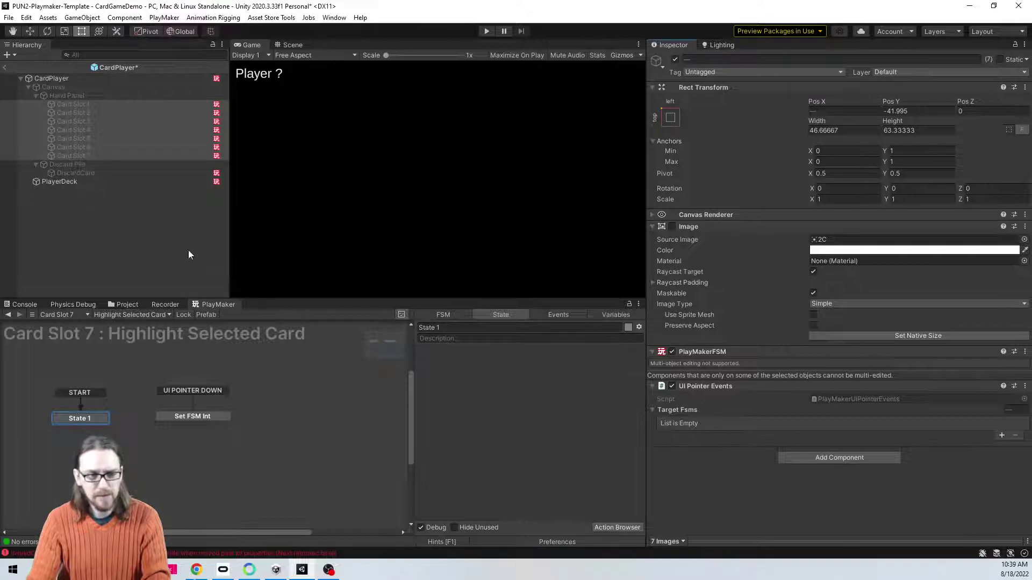
# Step: Add a Target Fsms entry to Card Slot 1's UI Pointer Events and assign its Highlight Selected Card FSM to Element 0
pyautogui.click(188, 250)
pyautogui.click(92, 105)
pyautogui.scroll(-1, 859, 406)
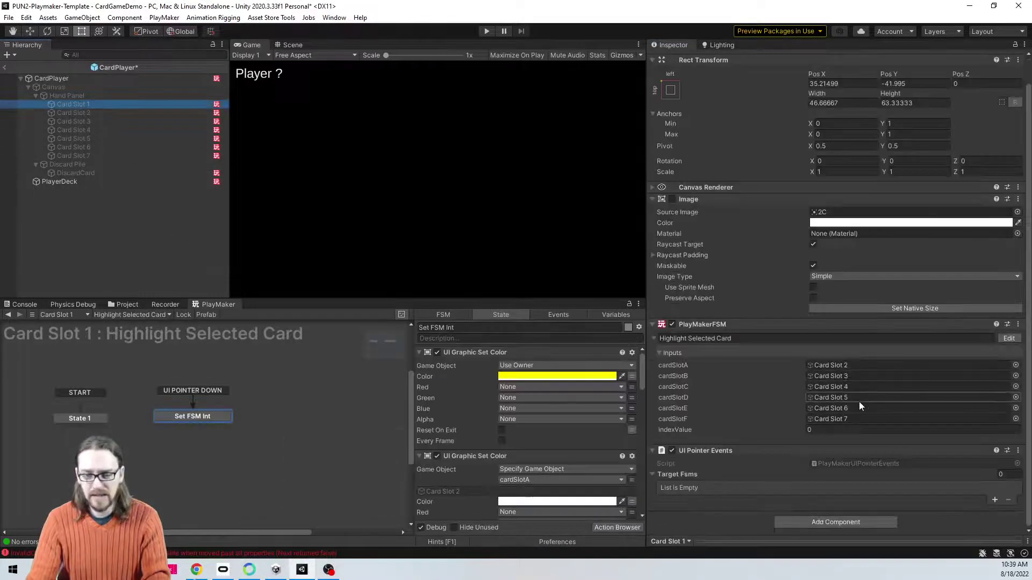
pyautogui.click(995, 501)
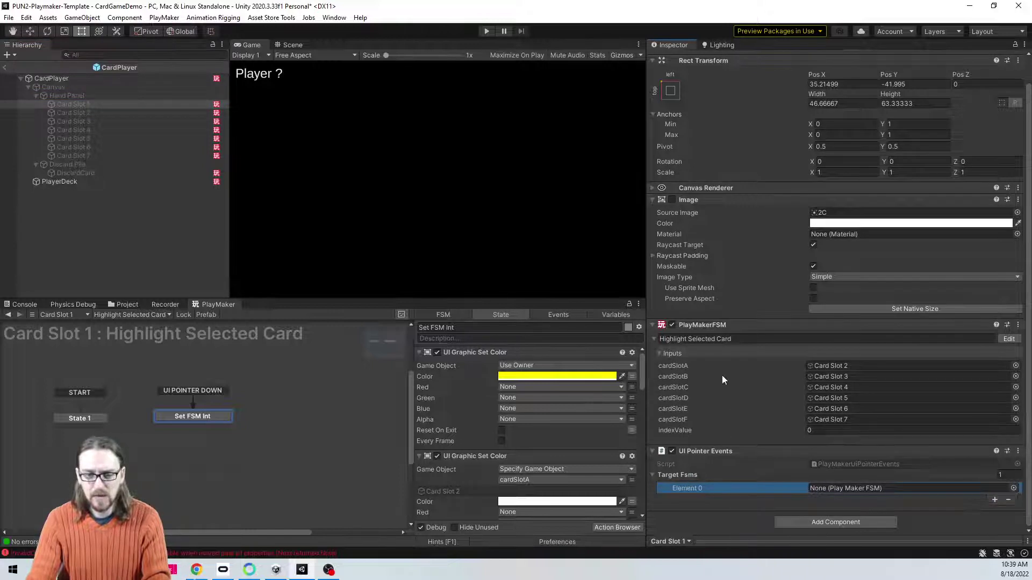
pyautogui.moveTo(691, 326); pyautogui.dragTo(852, 488)
# Step: Examine the Highlight Selected Card FSM inputs and UI event components on the other card slots
pyautogui.click(149, 113)
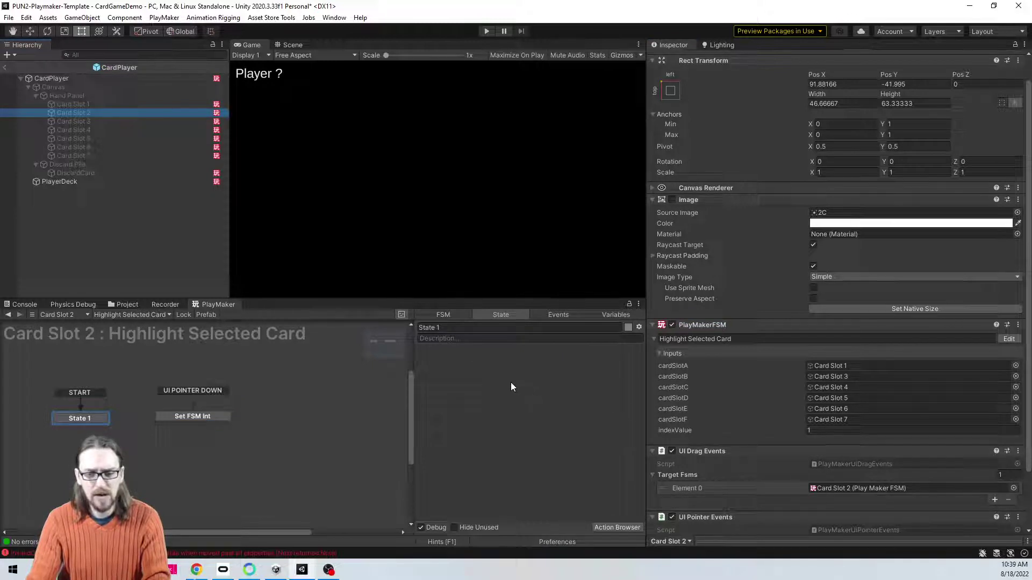
pyautogui.click(101, 122)
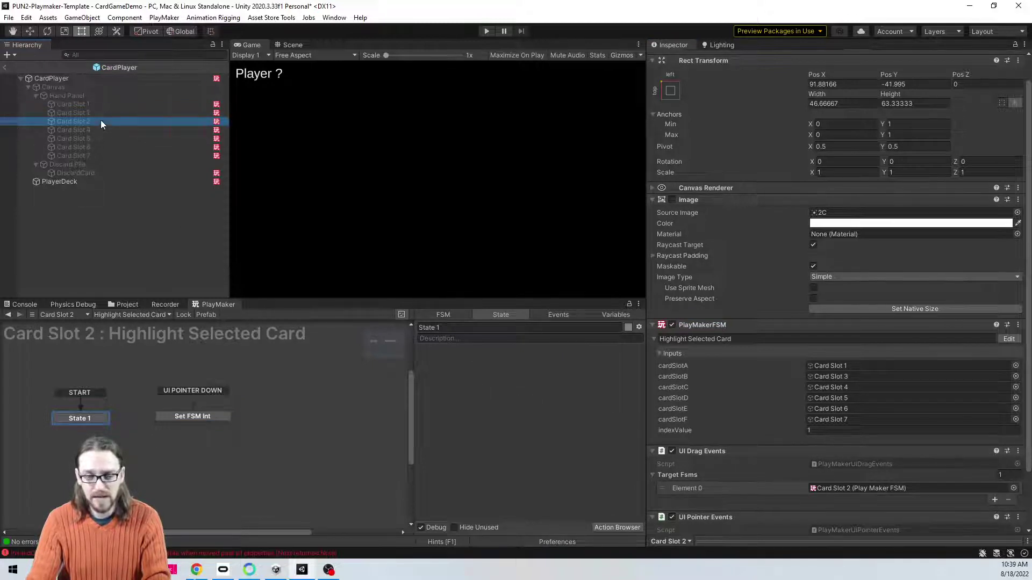
pyautogui.press('Down')
pyautogui.press('Down')
pyautogui.press('Down')
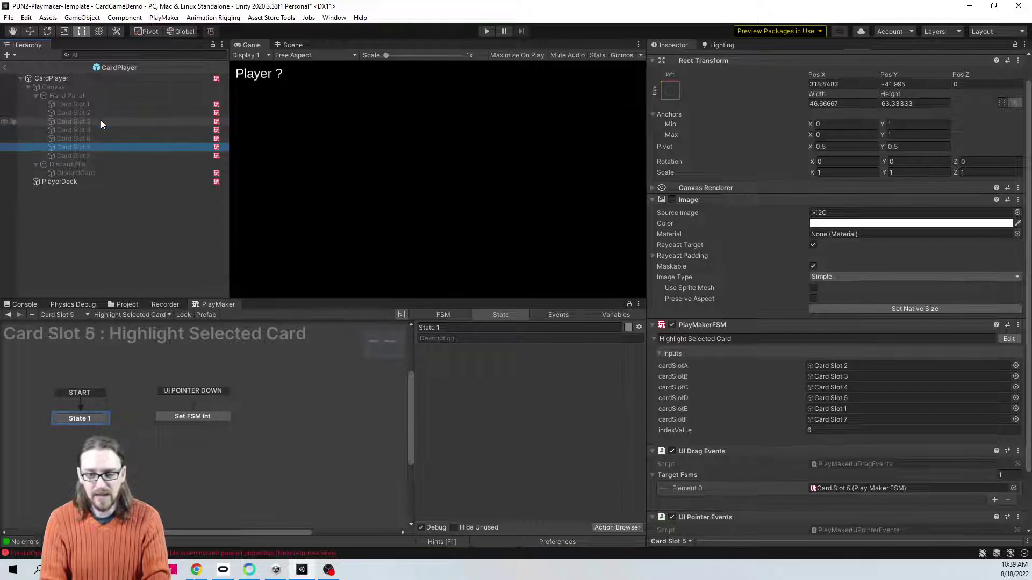
pyautogui.press('Down')
pyautogui.press('Down')
pyautogui.press('Up')
pyautogui.press('Up')
pyautogui.press('Up')
pyautogui.press('Up')
pyautogui.press('Up')
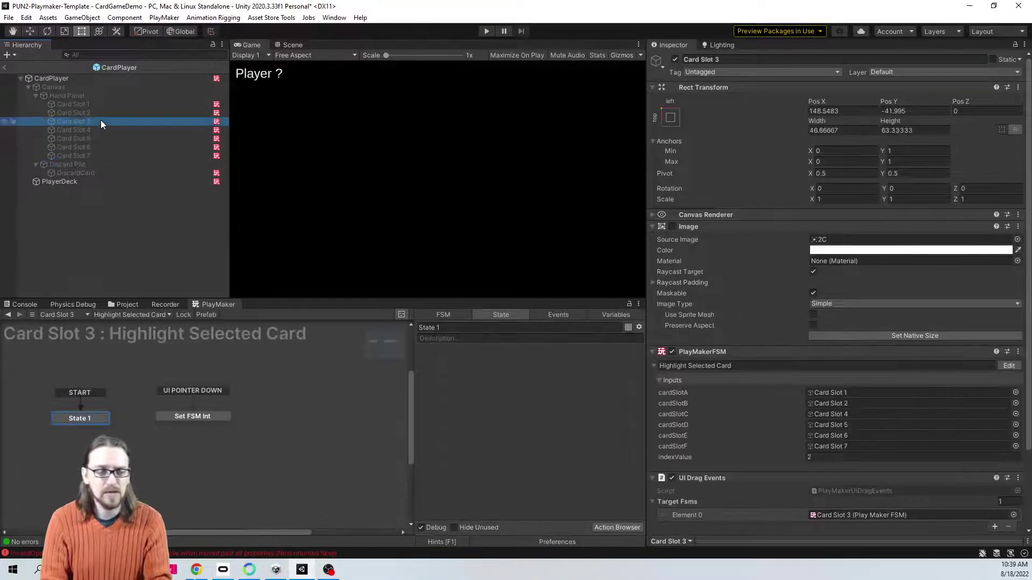
pyautogui.press('Up')
pyautogui.press('Up')
pyautogui.press('Up')
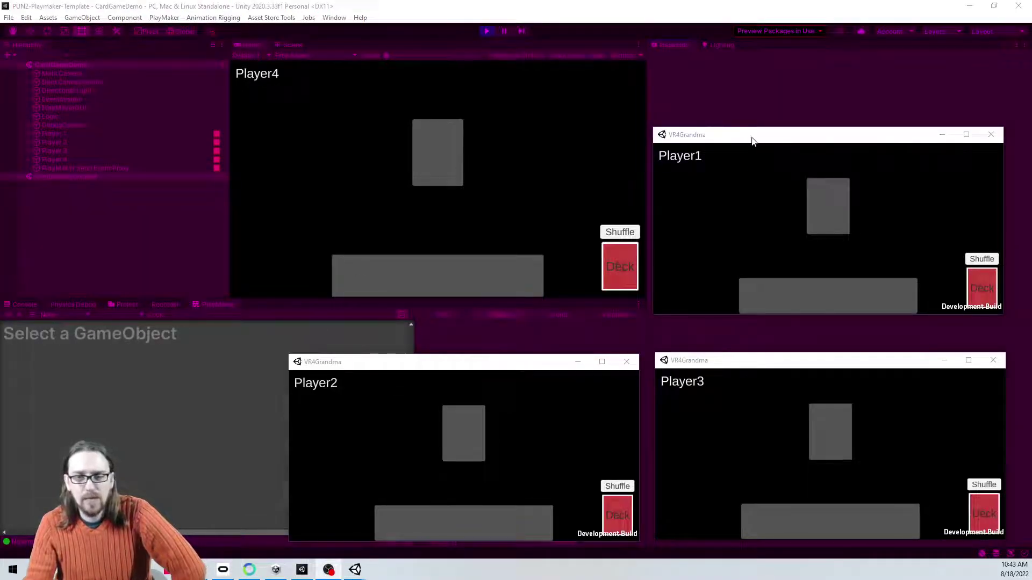
# Step: Shuffle and deal the deck in the Player1 game window and select the first card in that player's hand
pyautogui.click(752, 138)
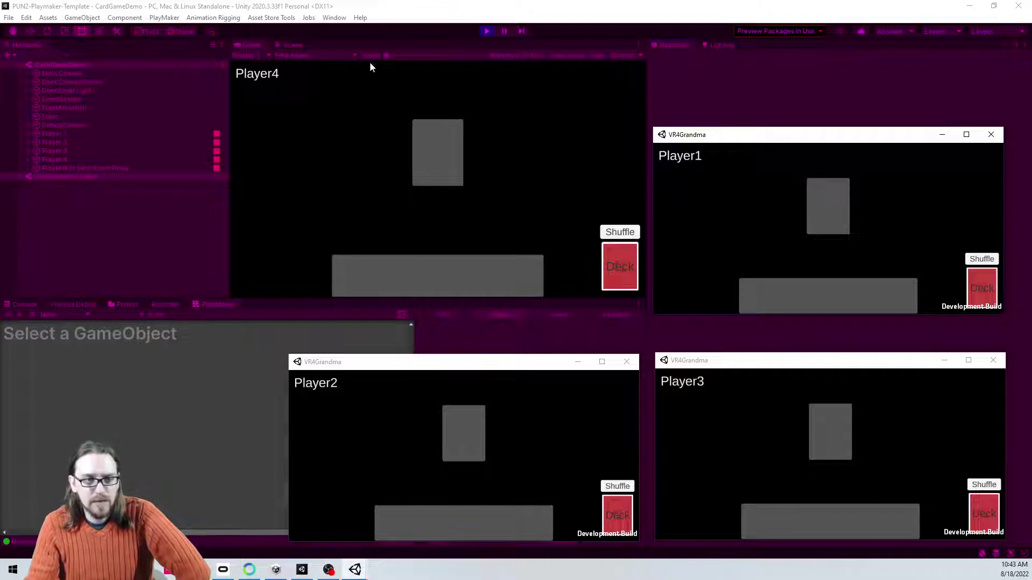
pyautogui.click(982, 260)
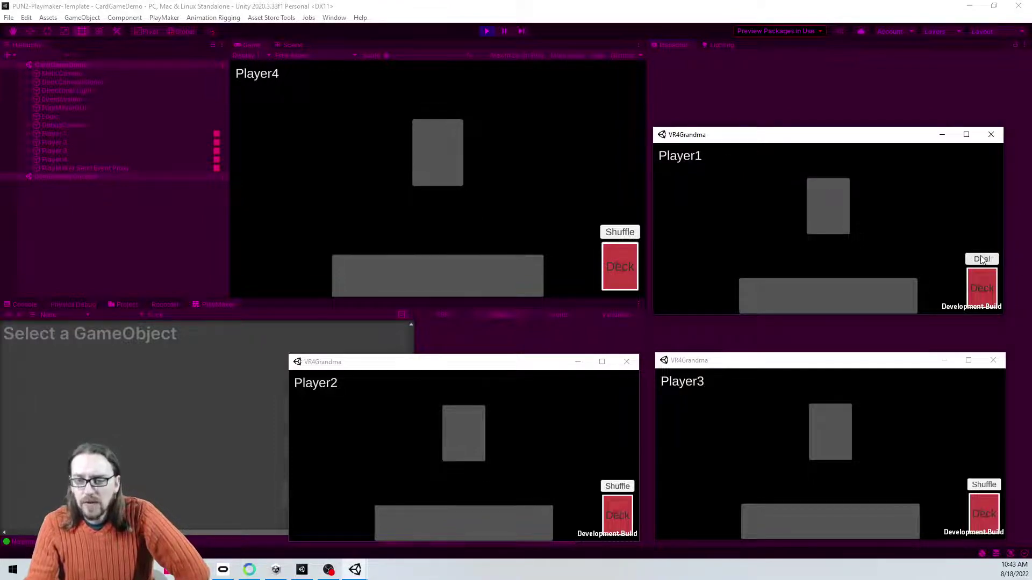
pyautogui.click(982, 260)
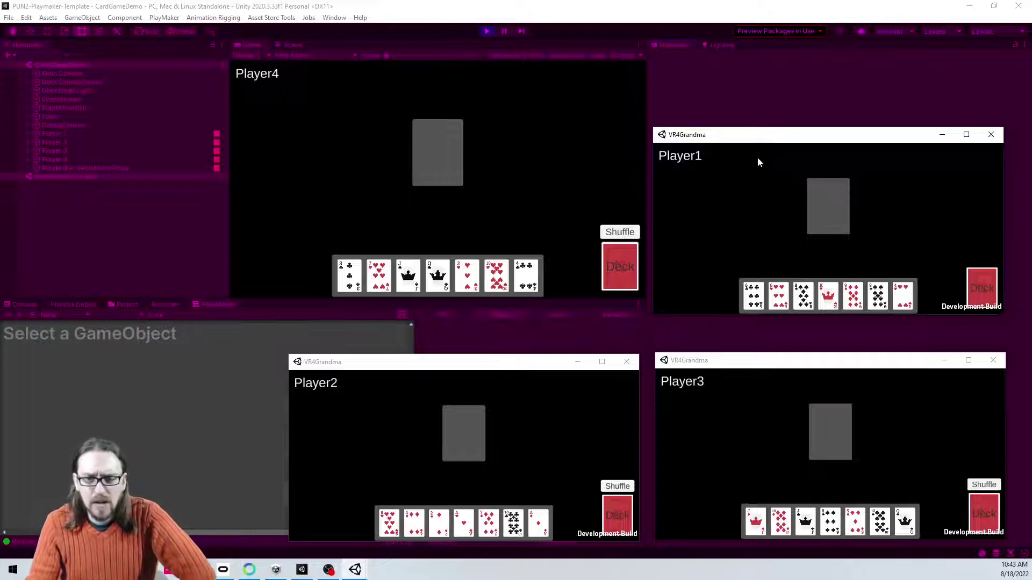
pyautogui.click(754, 295)
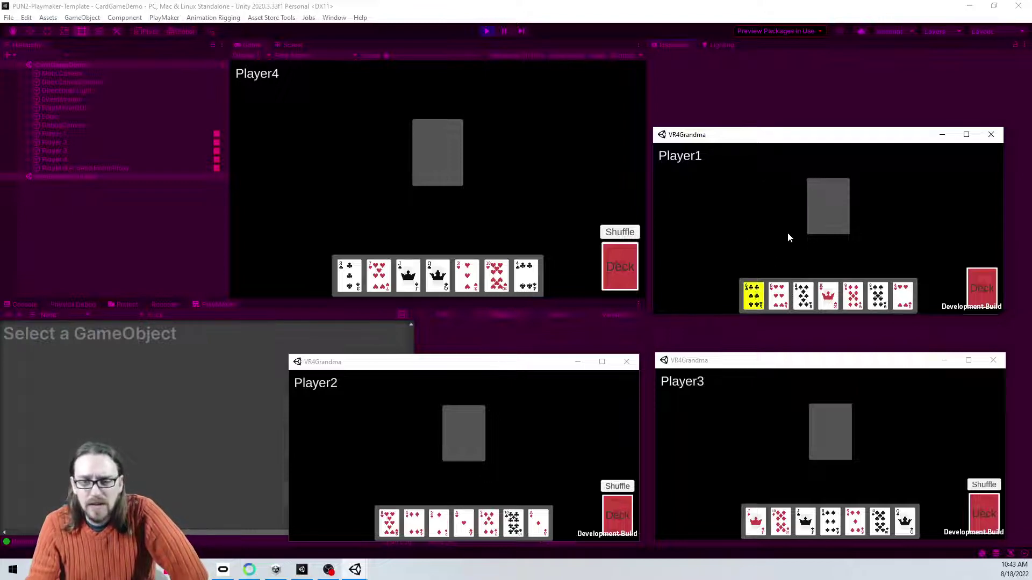
# Step: Play the first card from each of the four players' hands onto the discard pile, plus the sixth card from Player4's hand
pyautogui.click(828, 209)
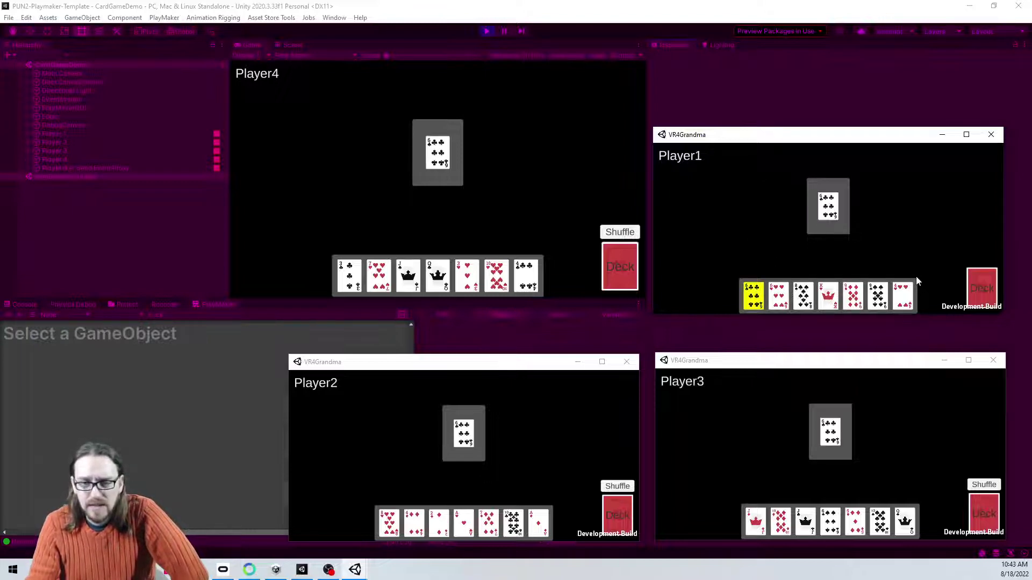
pyautogui.click(759, 522)
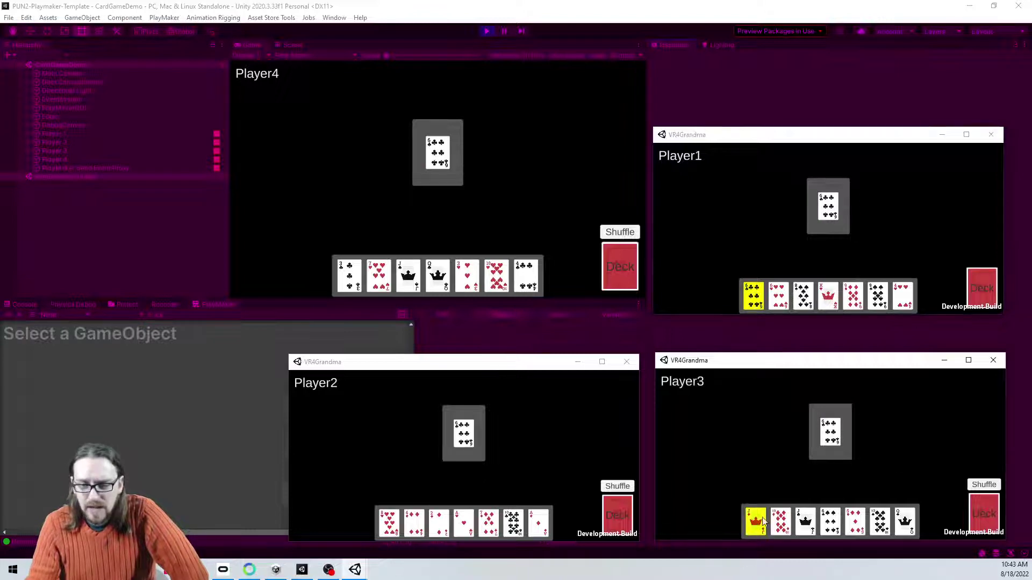
pyautogui.click(828, 435)
pyautogui.click(388, 524)
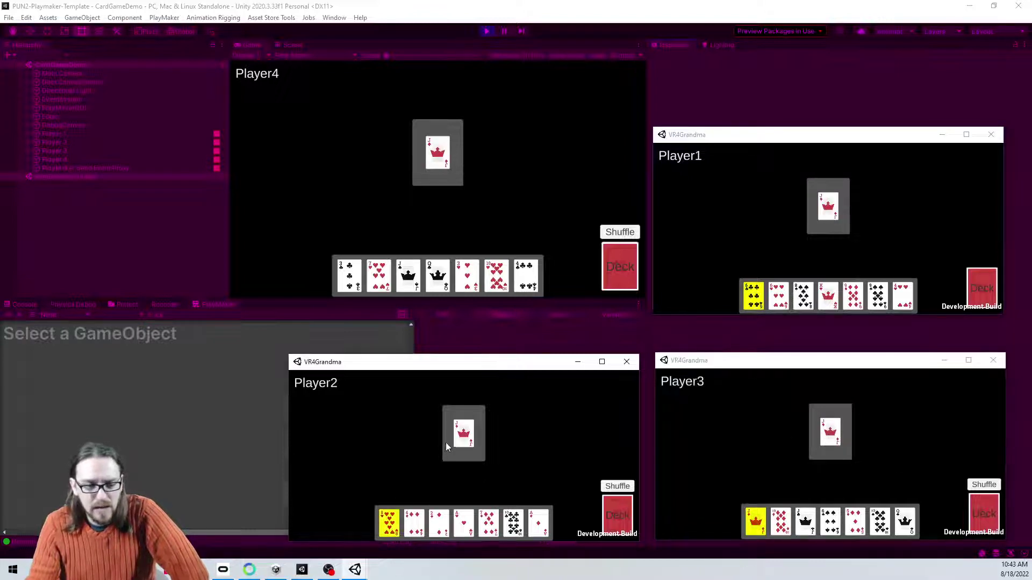
pyautogui.click(463, 435)
pyautogui.click(352, 269)
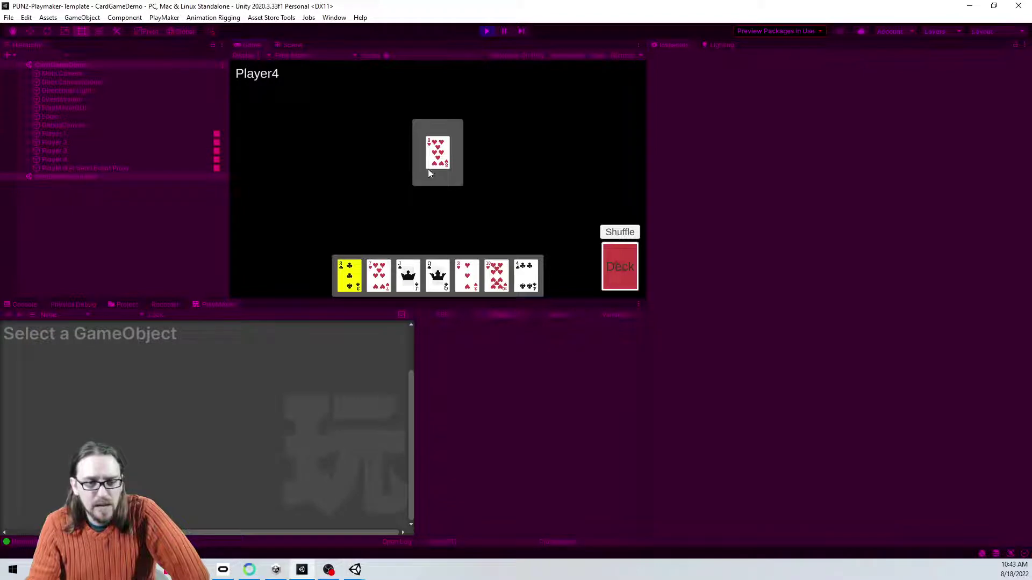
pyautogui.click(452, 153)
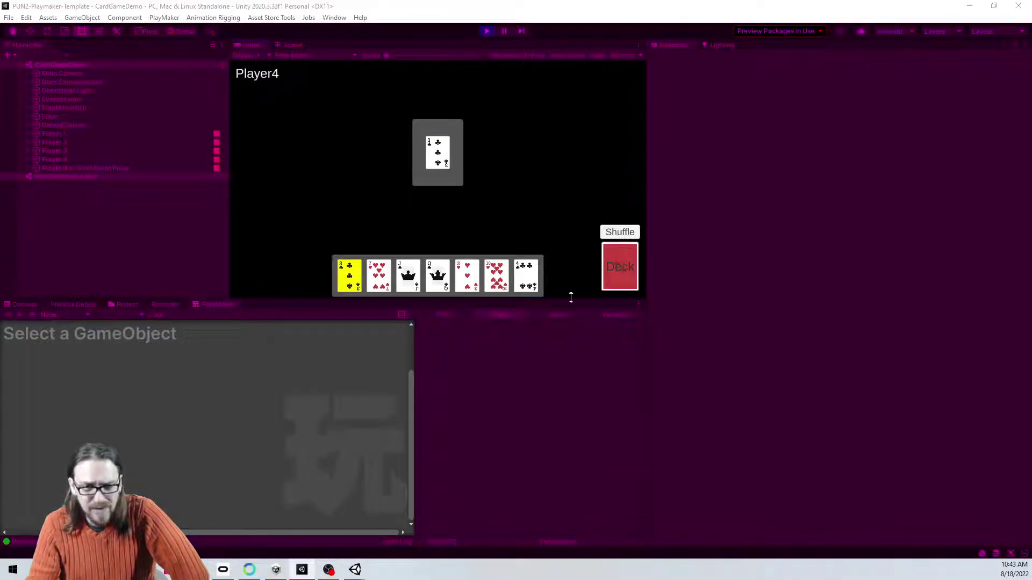
pyautogui.click(495, 273)
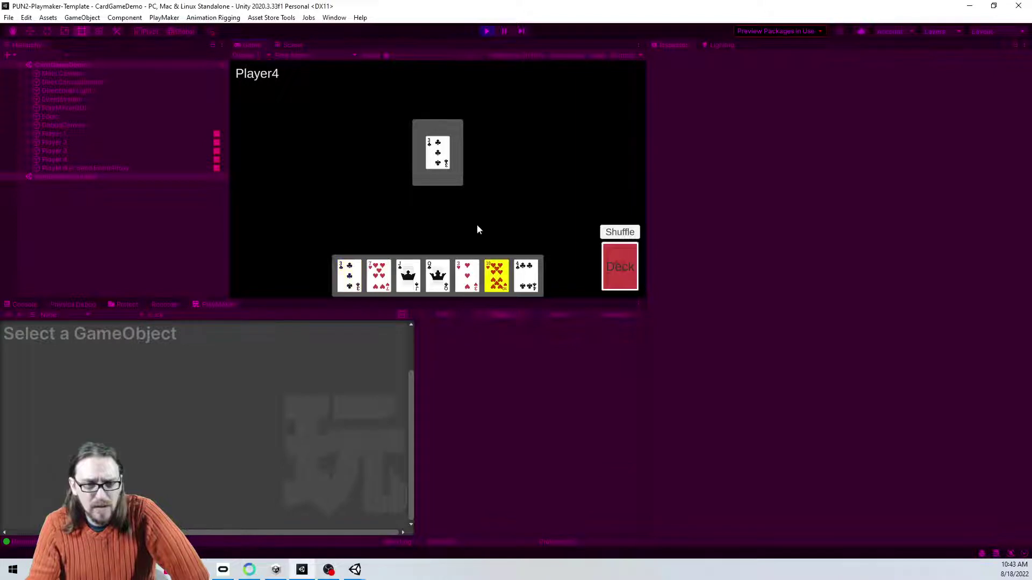
pyautogui.click(442, 157)
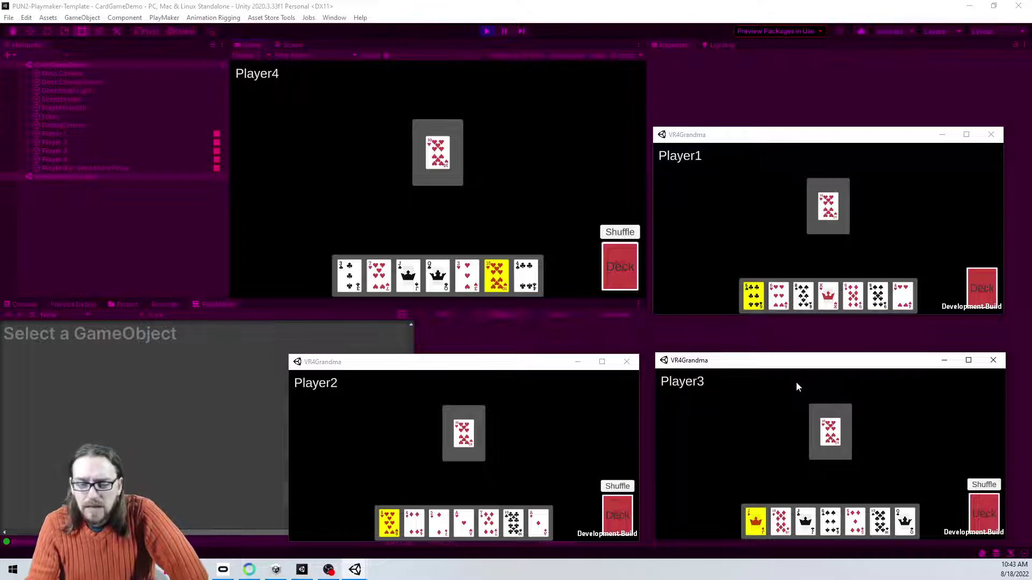
# Step: Try to select and play the third card in Player1's hand and in Player3's hand
pyautogui.click(806, 293)
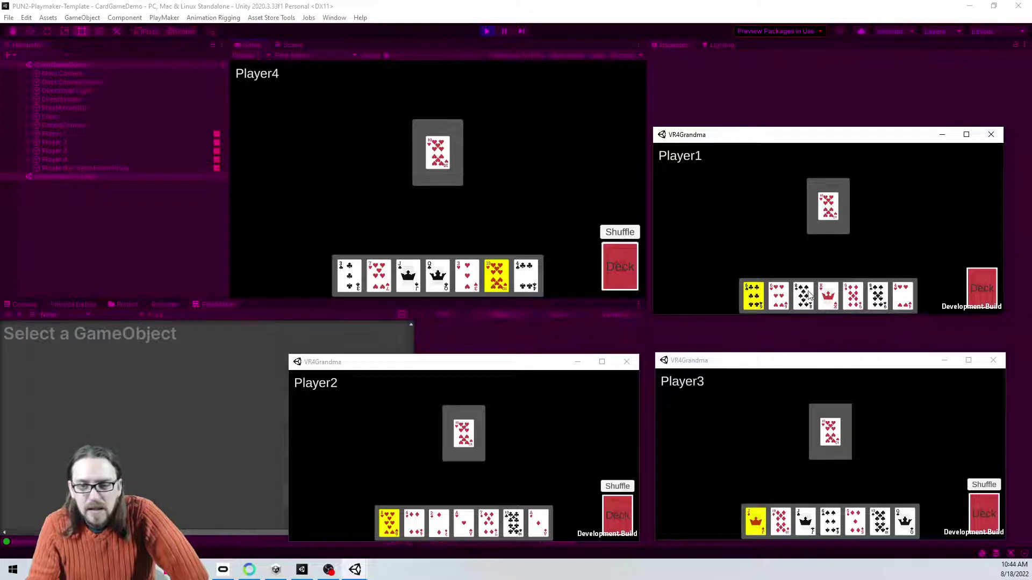
pyautogui.click(827, 212)
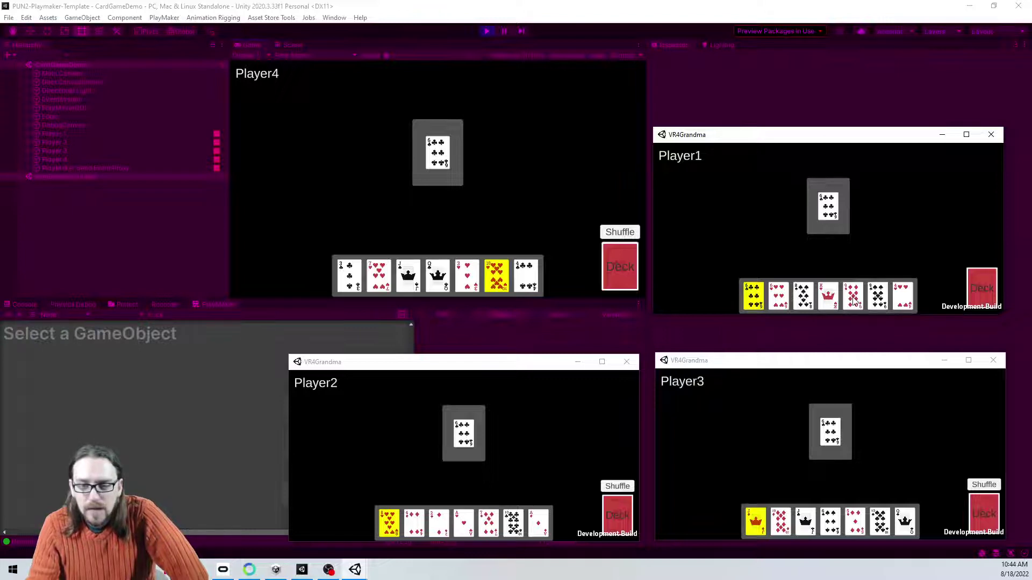
pyautogui.click(806, 521)
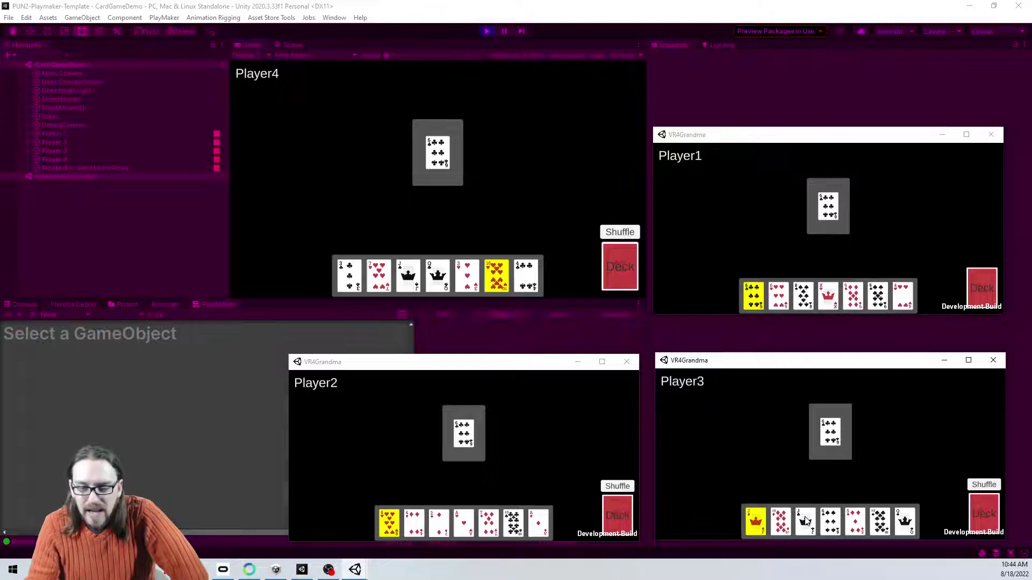
pyautogui.click(834, 438)
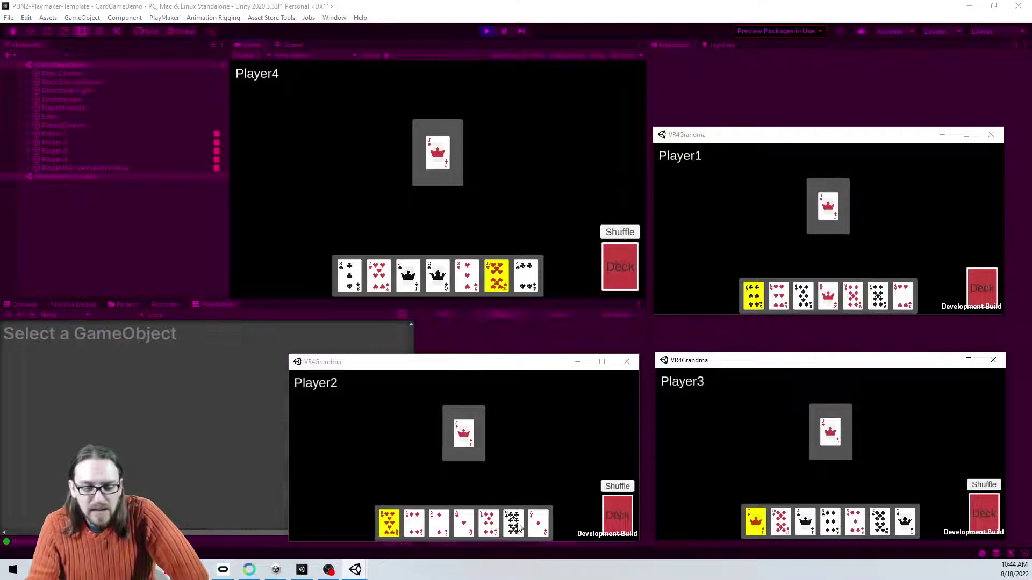
# Step: Play the last card in Player2's hand and try again to play the third card in Player3's hand
pyautogui.click(540, 526)
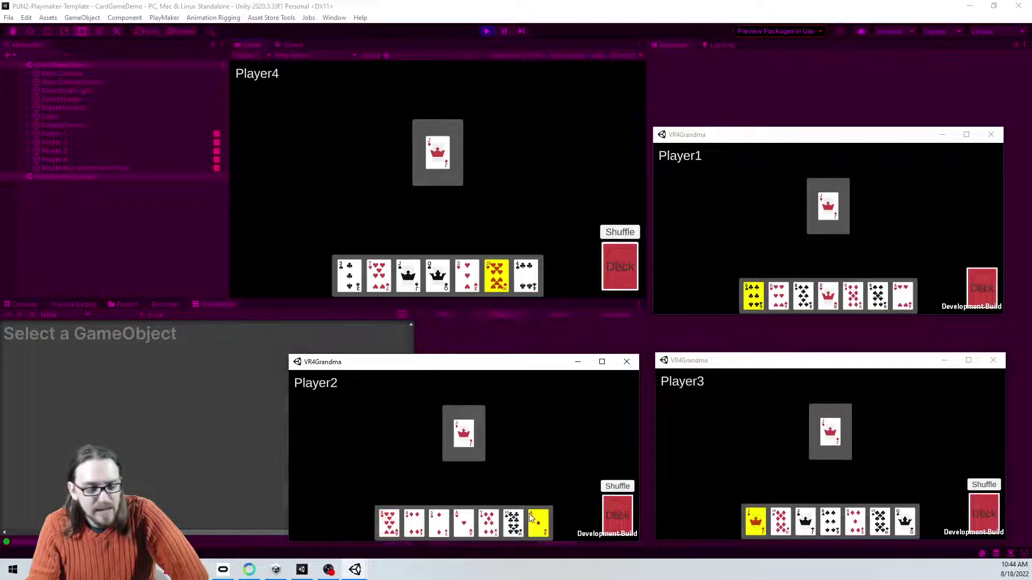
pyautogui.click(466, 439)
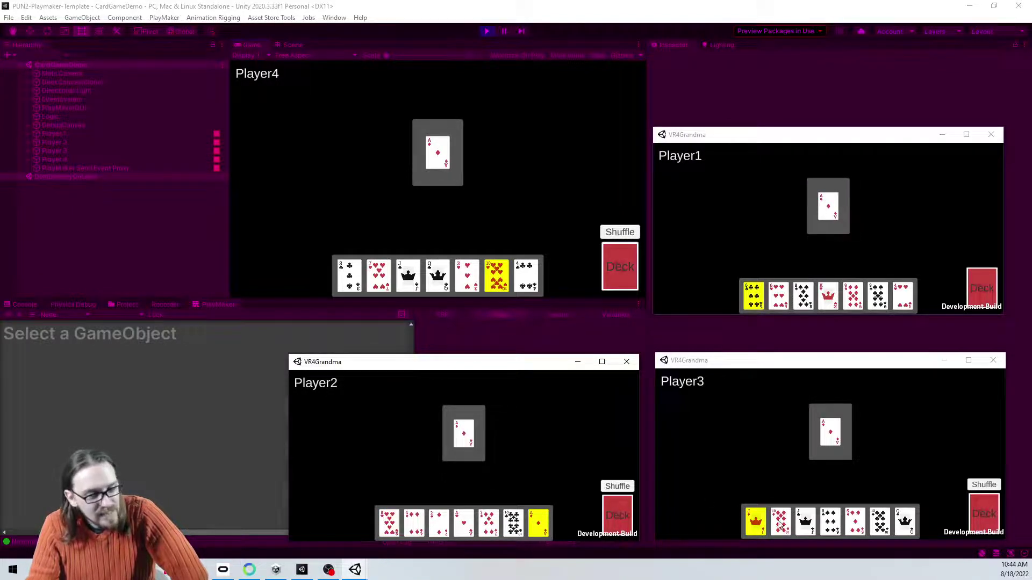
pyautogui.click(808, 524)
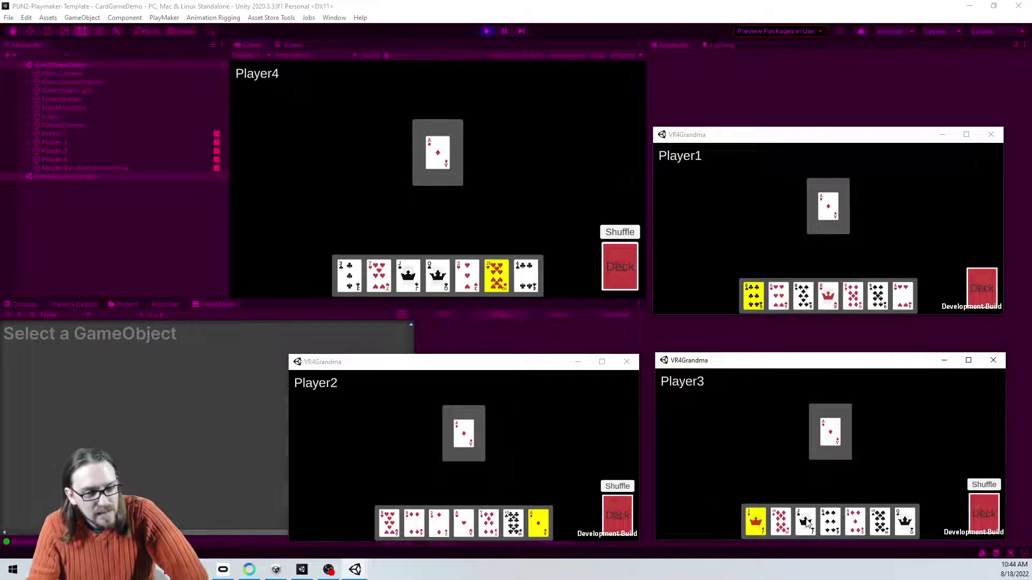
pyautogui.click(833, 432)
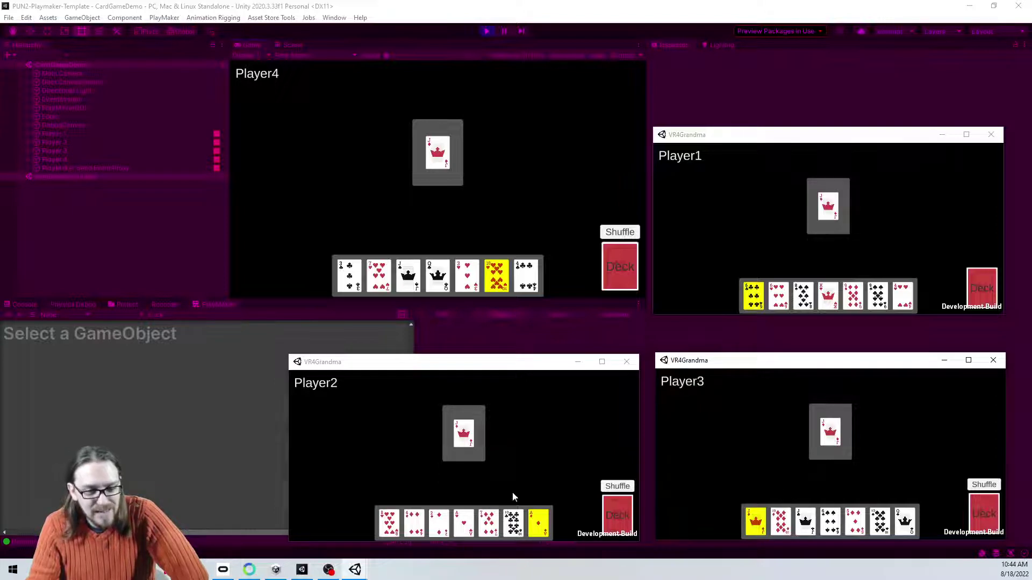
# Step: Try to play the second and last cards in Player1's hand onto the discard pile and select its first card
pyautogui.click(781, 295)
pyautogui.click(828, 210)
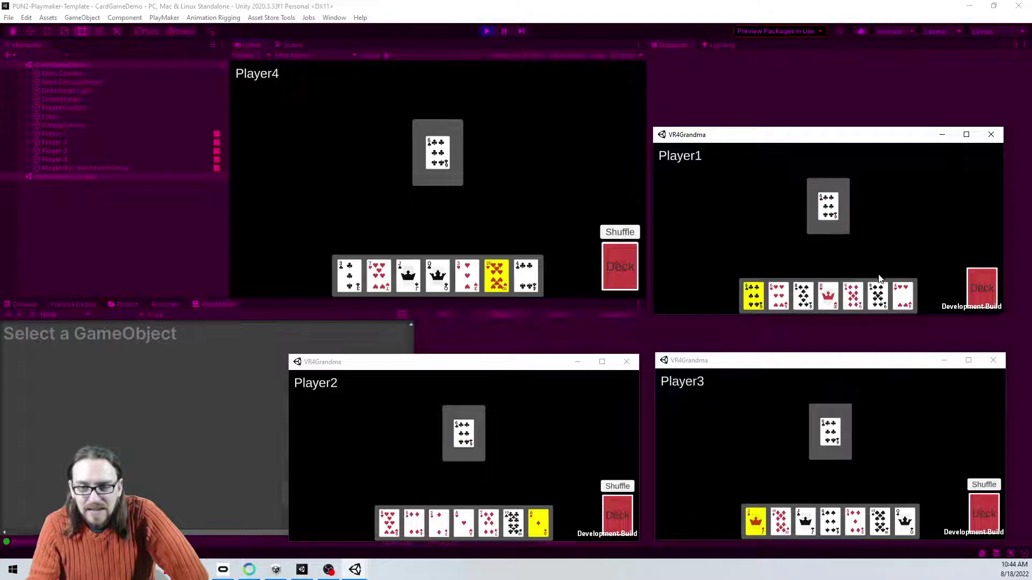
pyautogui.click(902, 300)
pyautogui.click(830, 210)
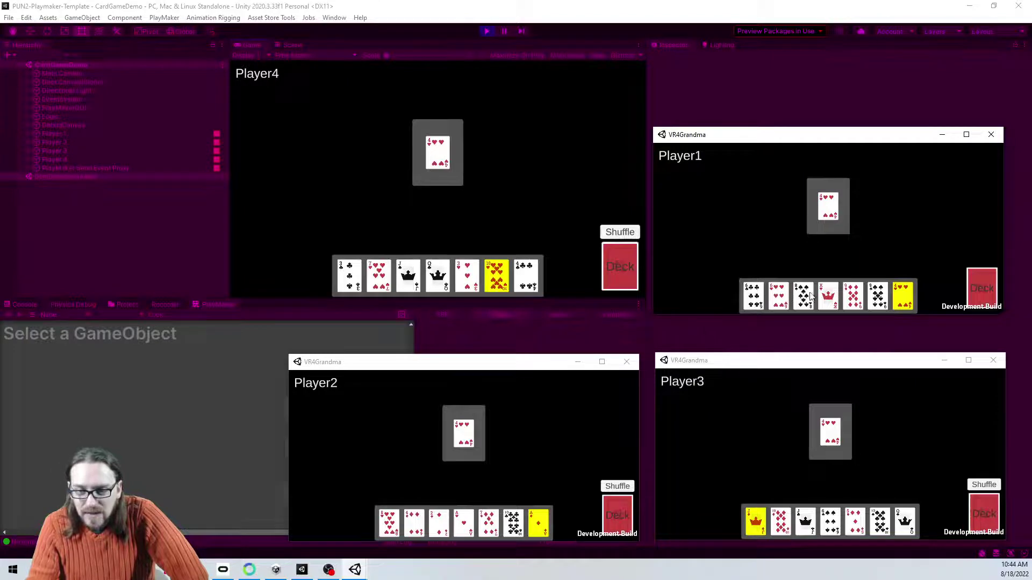
pyautogui.click(762, 297)
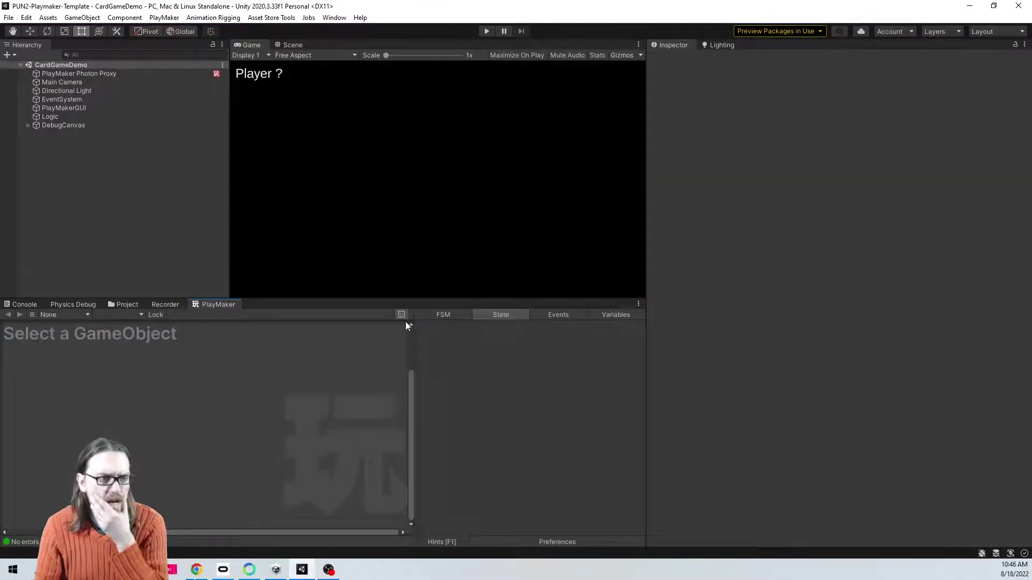
# Step: Open the CardPlayer prefab and show the Set FSM Int state of Card Slot 1's Highlight Selected Card FSM
pyautogui.click(114, 305)
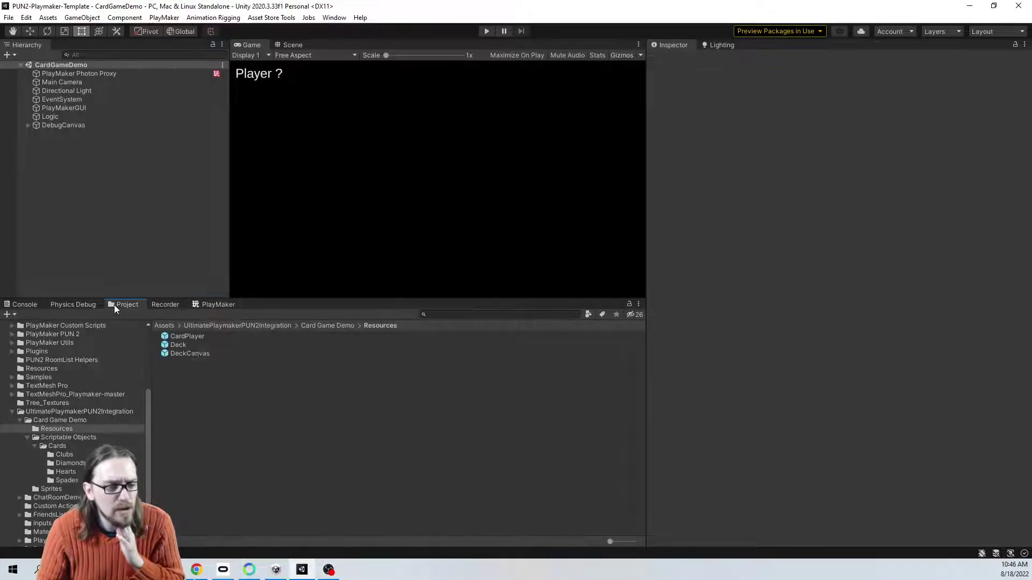
pyautogui.doubleClick(192, 337)
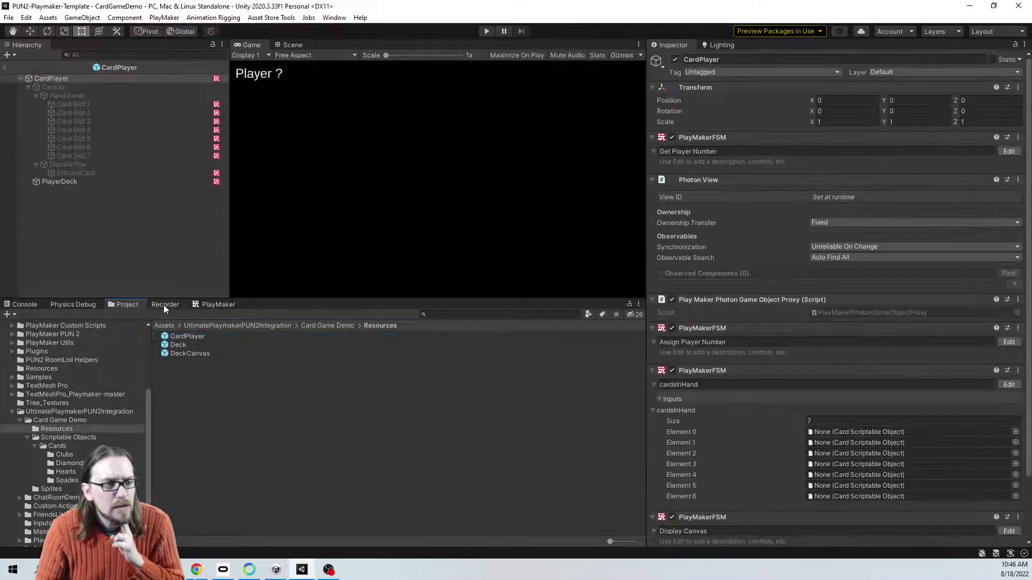
pyautogui.click(98, 105)
pyautogui.click(217, 304)
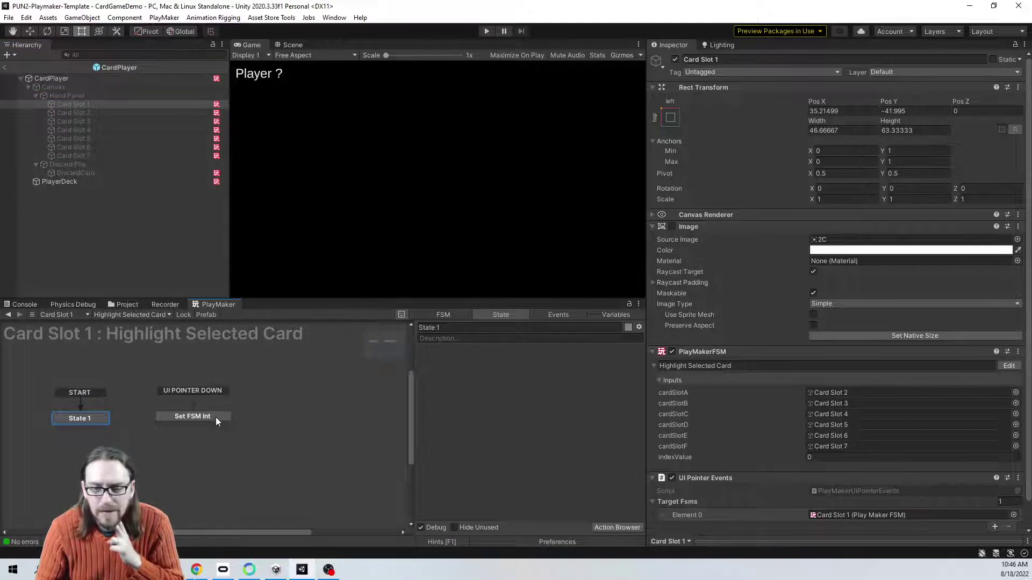
pyautogui.click(215, 417)
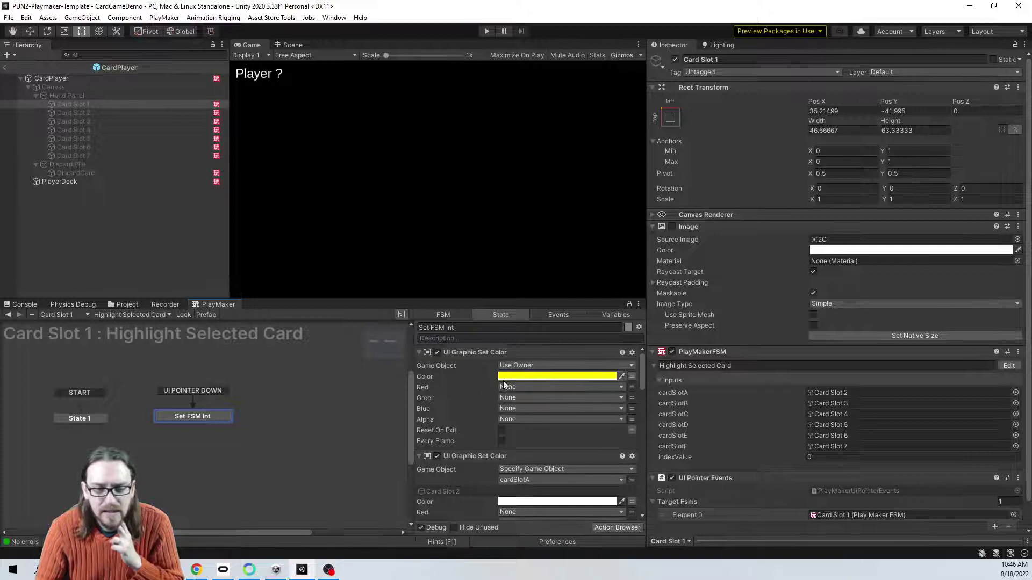
# Step: Examine the UI Graphic Set Color and Set Fsm Int actions in Card Slot 1's Set FSM Int state
pyautogui.scroll(-3, 493, 396)
pyautogui.scroll(-10, 483, 397)
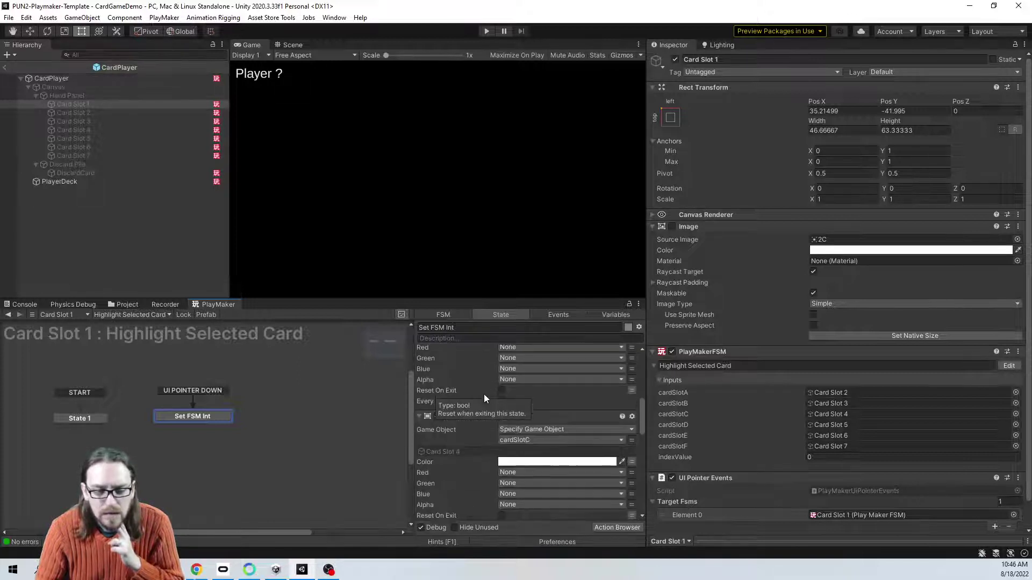
pyautogui.scroll(-8, 491, 420)
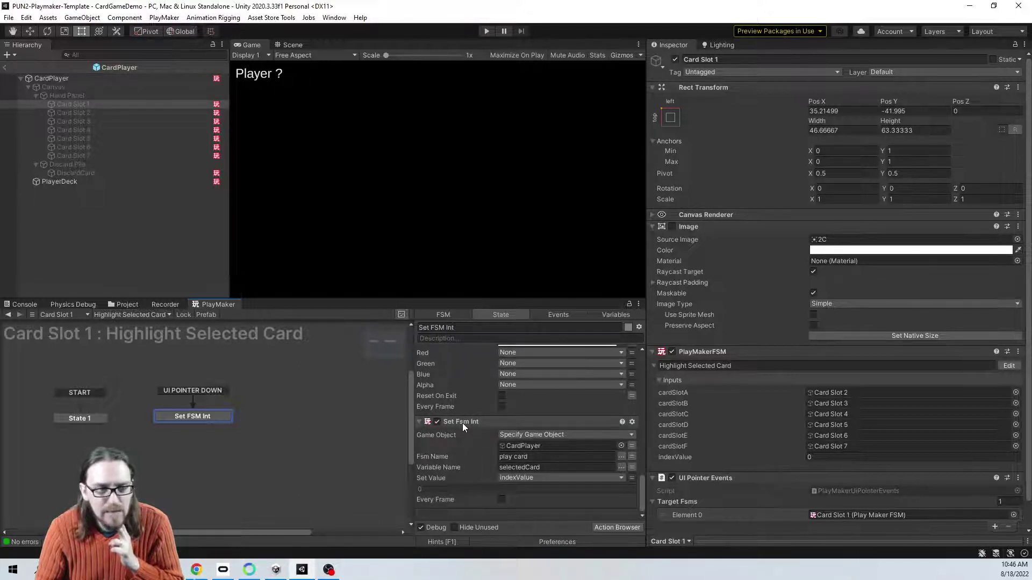
pyautogui.click(511, 446)
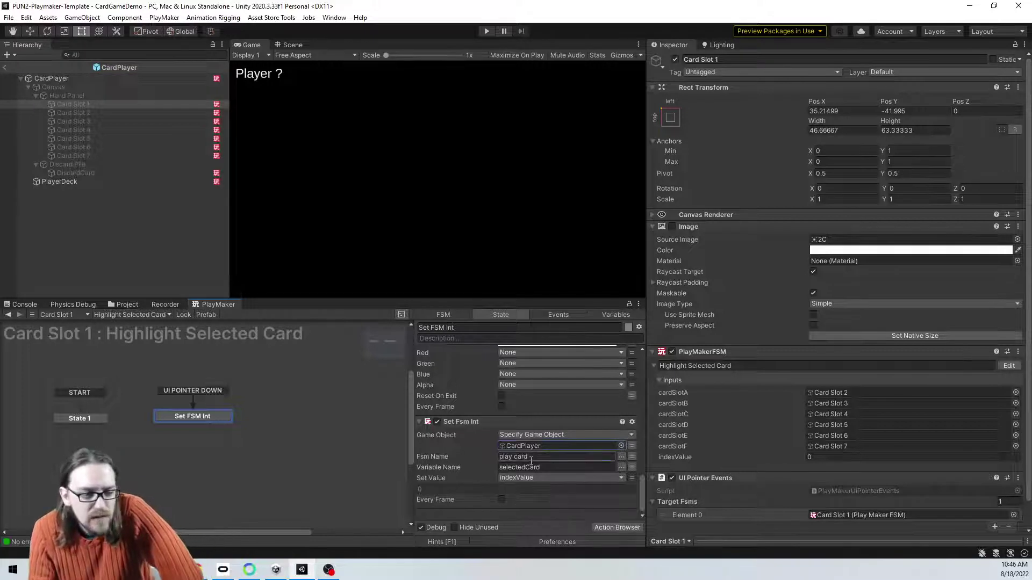
pyautogui.scroll(3, 529, 460)
pyautogui.scroll(3, 530, 460)
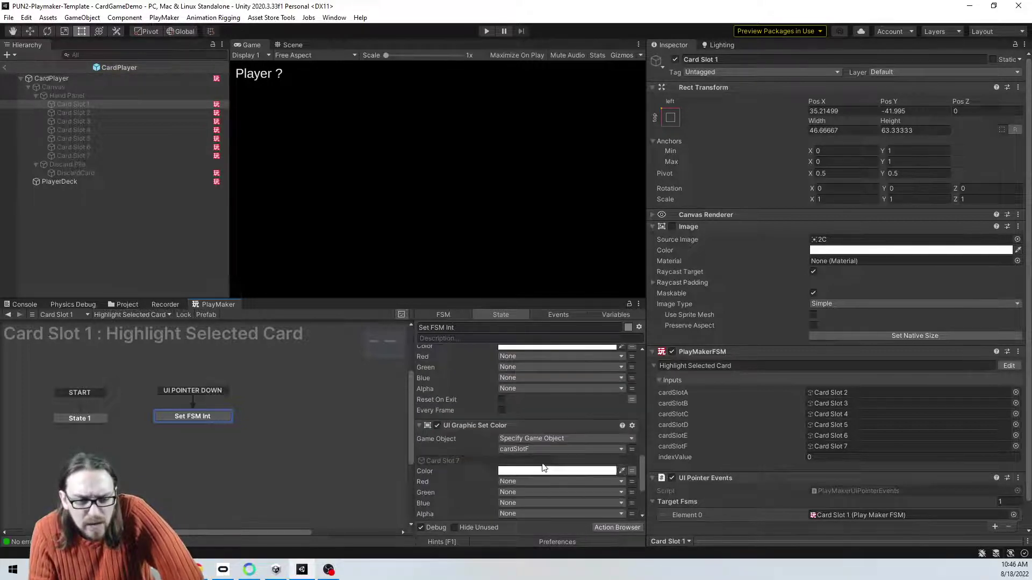
pyautogui.scroll(10, 565, 471)
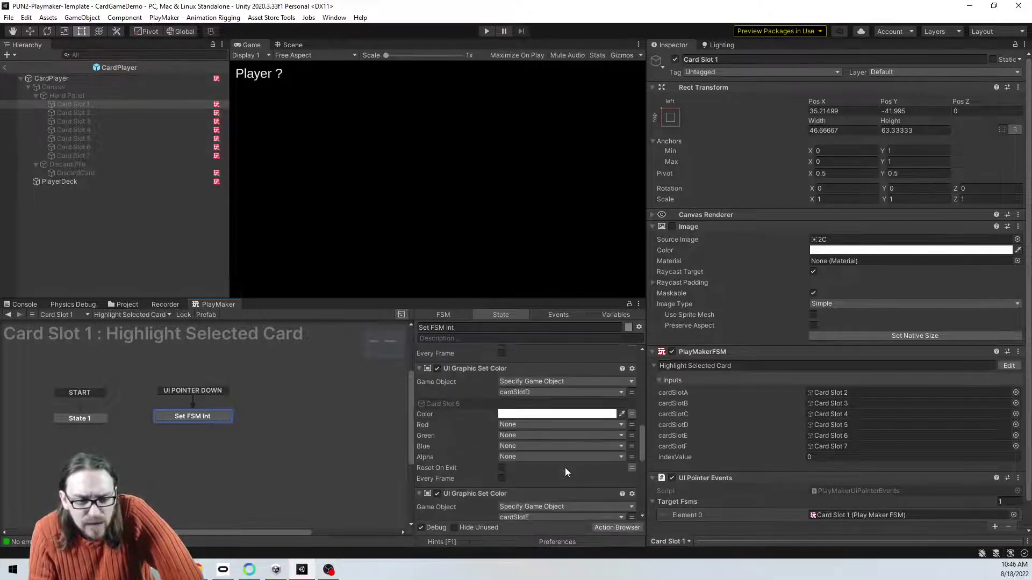
pyautogui.scroll(10, 565, 471)
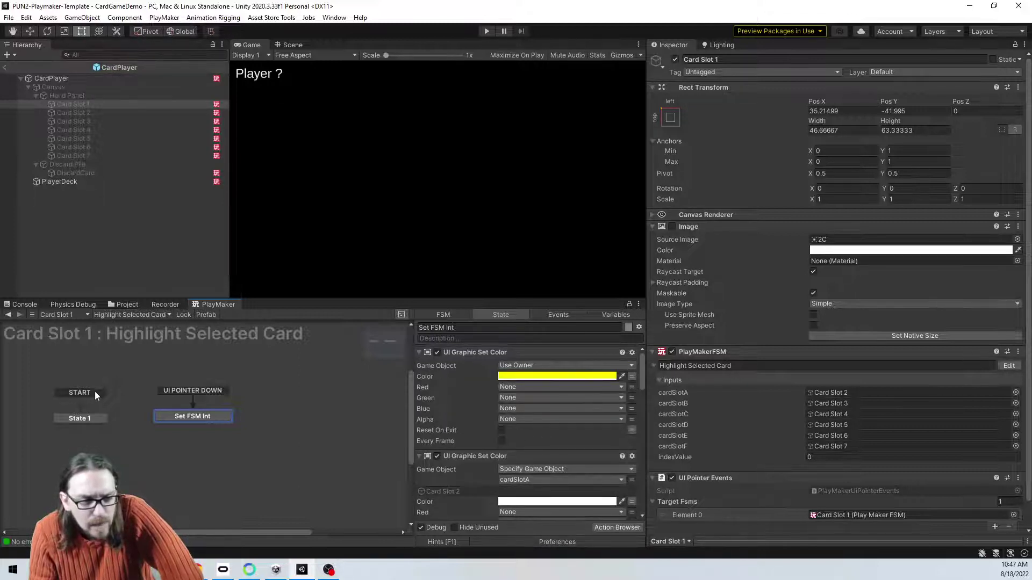
pyautogui.click(89, 416)
pyautogui.click(192, 416)
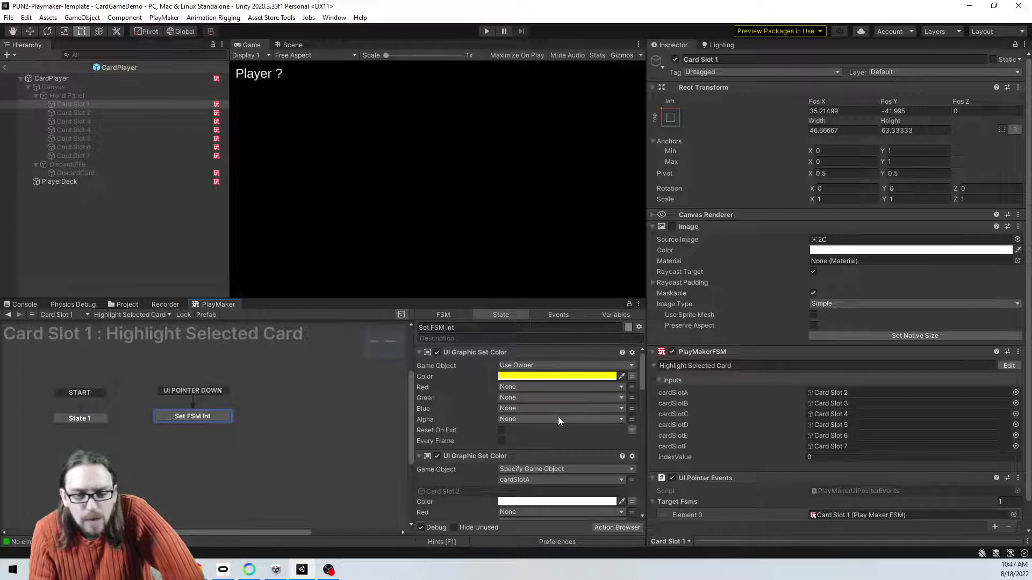
pyautogui.scroll(-8, 556, 417)
pyautogui.scroll(-5, 557, 416)
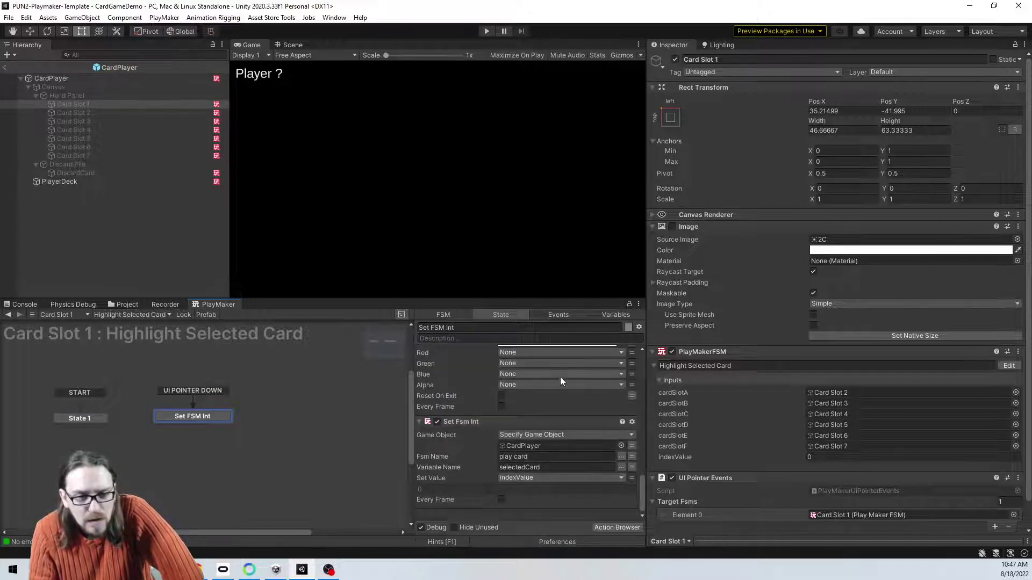
# Step: Compare the Highlight Selected Card variables, index values and UI event components of Card Slot 1 through Card Slot 7
pyautogui.click(603, 315)
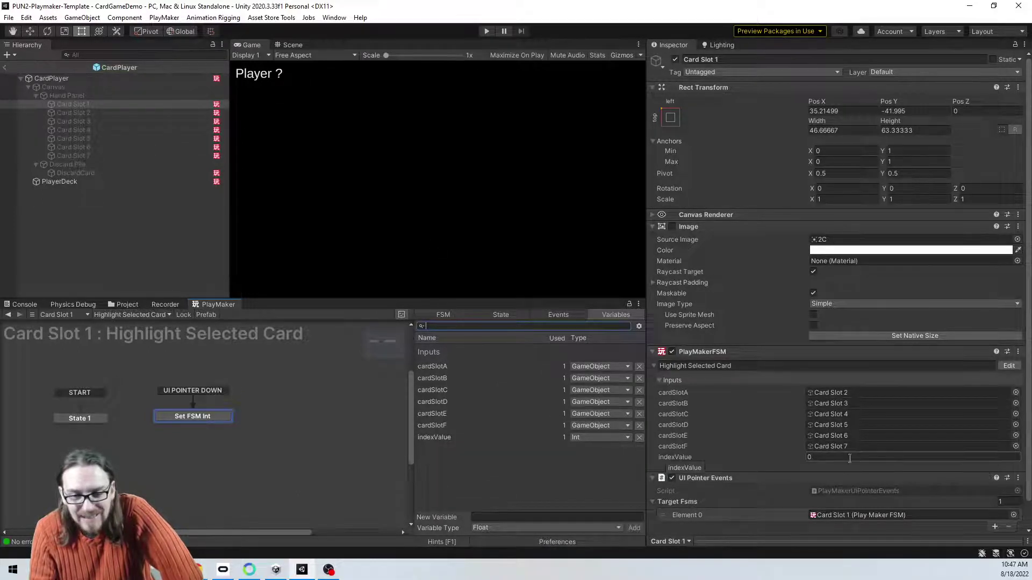
pyautogui.click(88, 114)
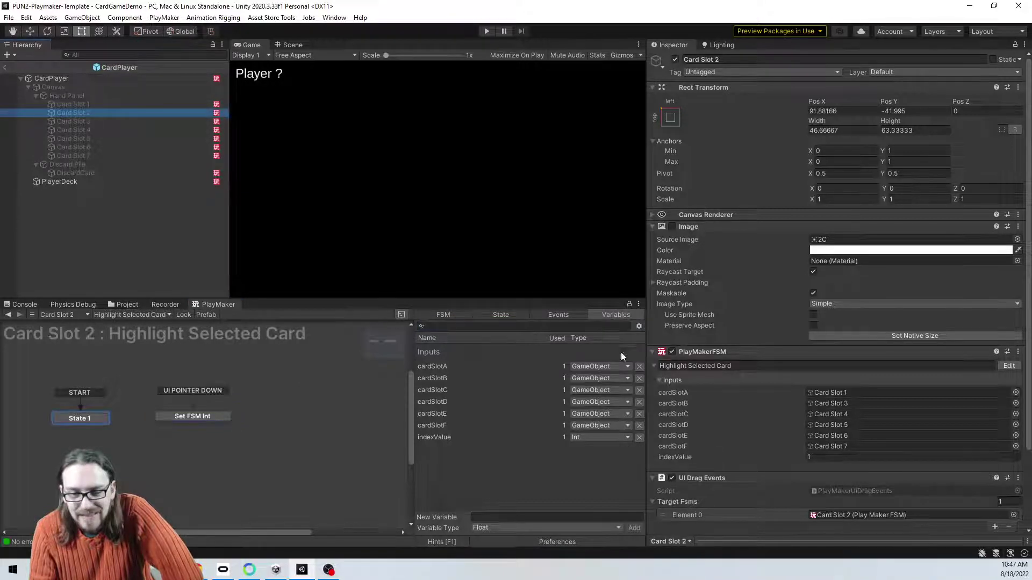
pyautogui.click(79, 123)
pyautogui.click(77, 130)
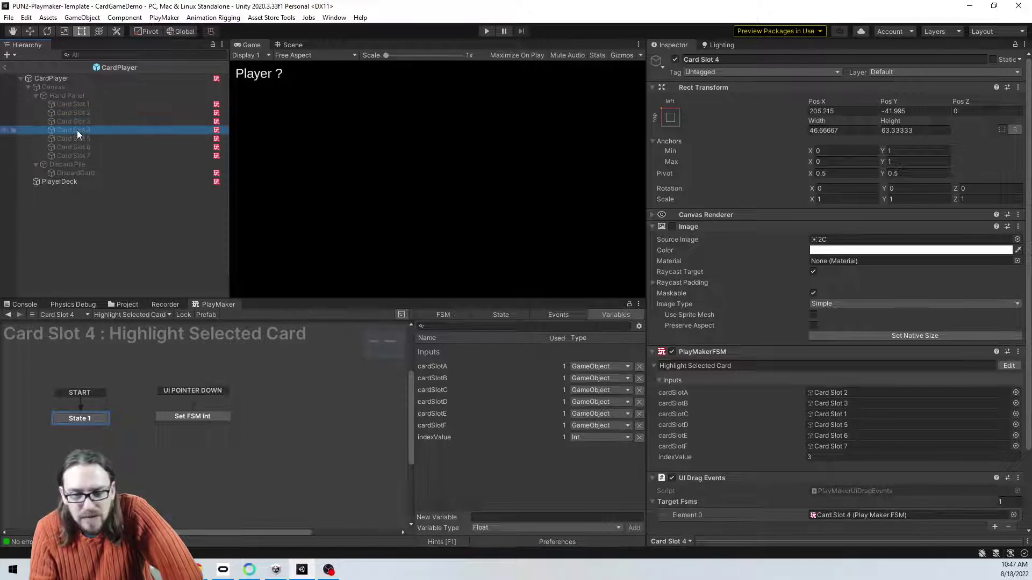
pyautogui.click(83, 140)
pyautogui.click(91, 148)
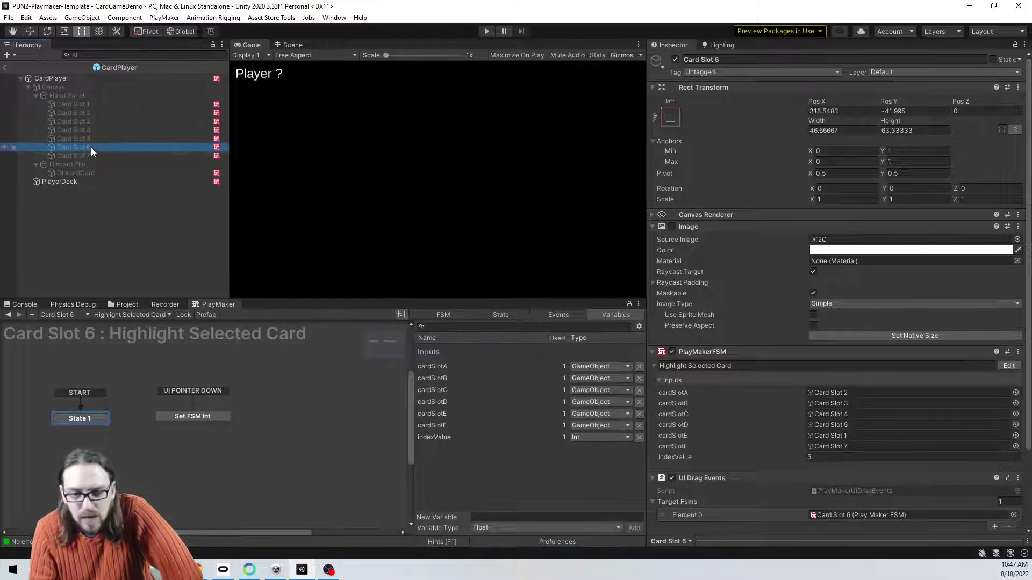
pyautogui.click(92, 154)
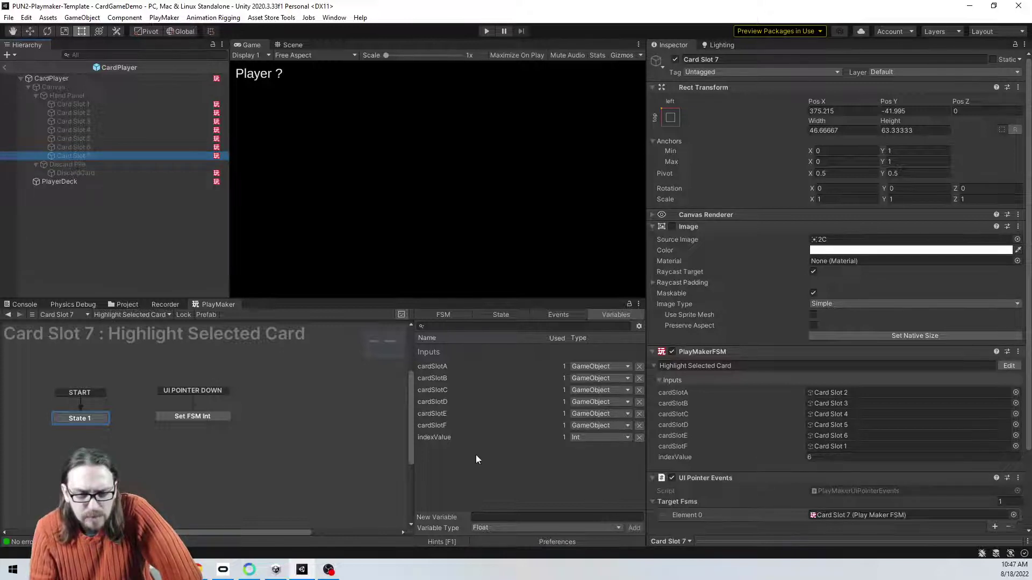
# Step: Enable the CardPlayer prefab's Canvas and show it in the Scene view
pyautogui.click(215, 416)
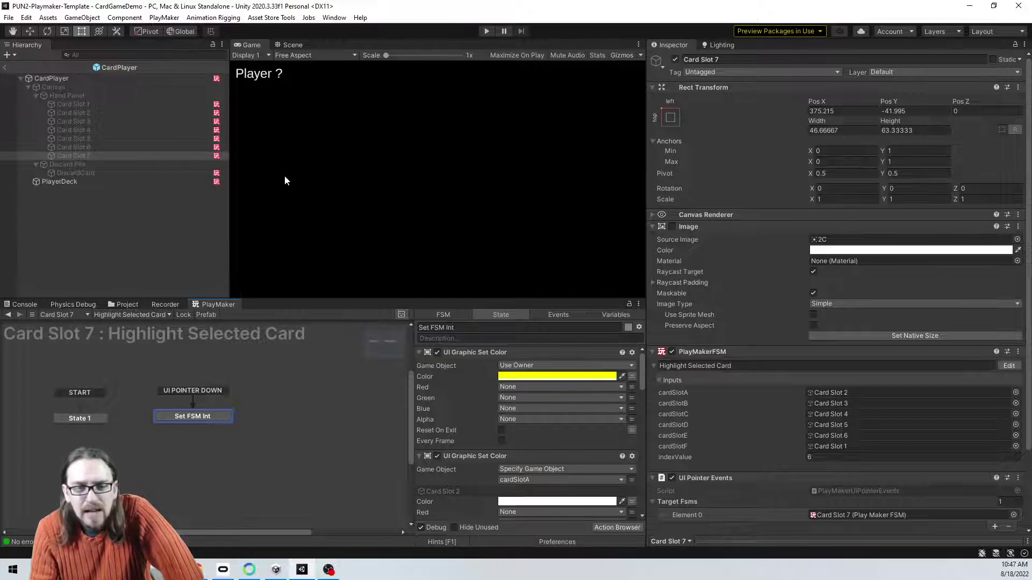
pyautogui.click(72, 87)
pyautogui.click(675, 61)
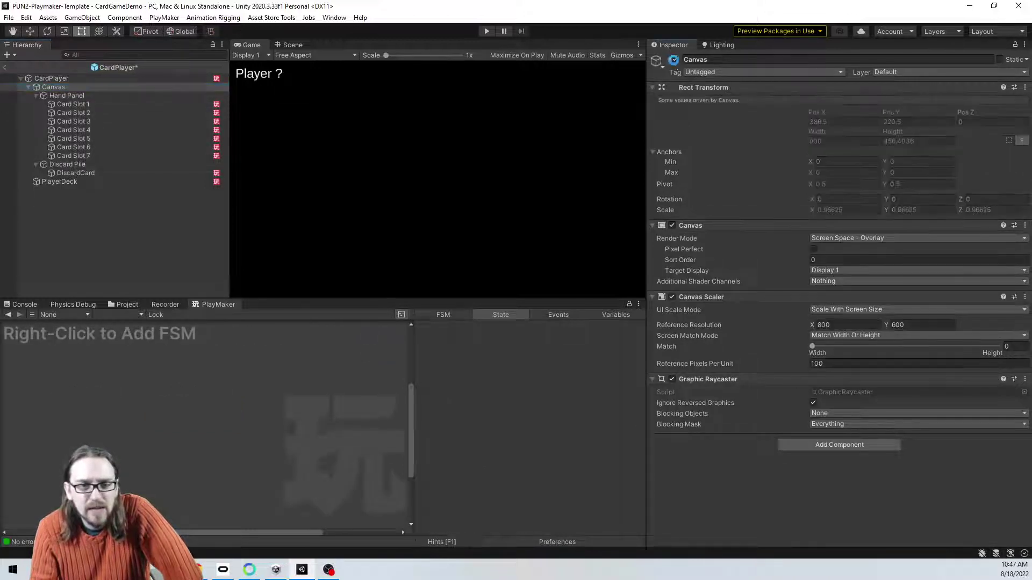
pyautogui.click(295, 43)
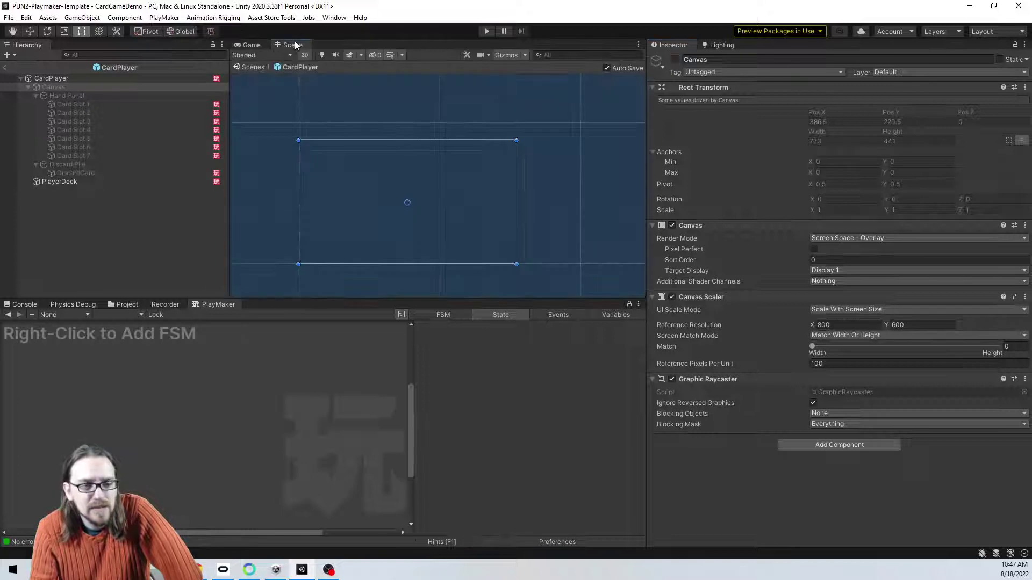
pyautogui.click(676, 61)
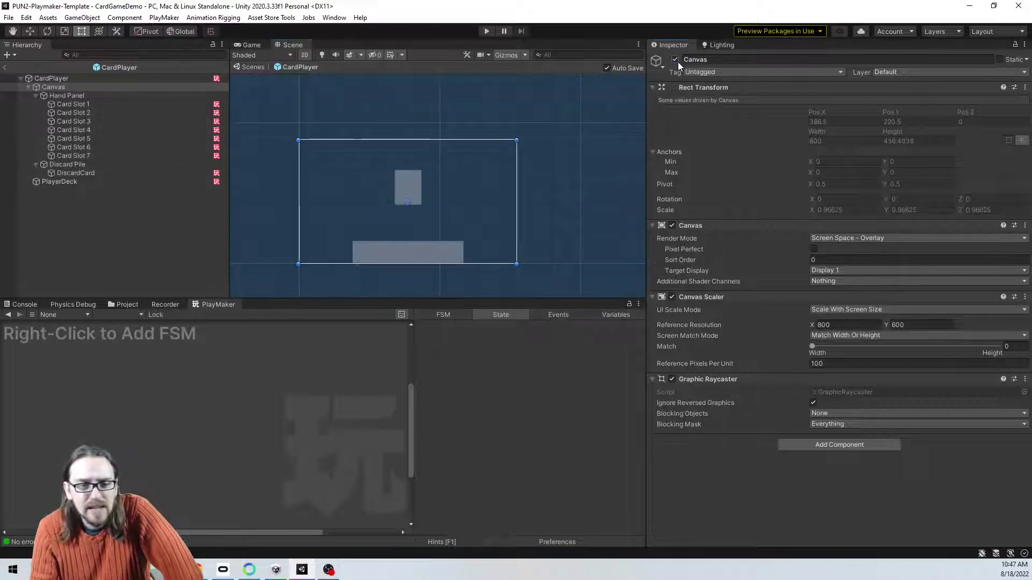
# Step: Enable Card Slot 4's Image component and show the Set FSM Int state of its Highlight Selected Card FSM
pyautogui.click(114, 154)
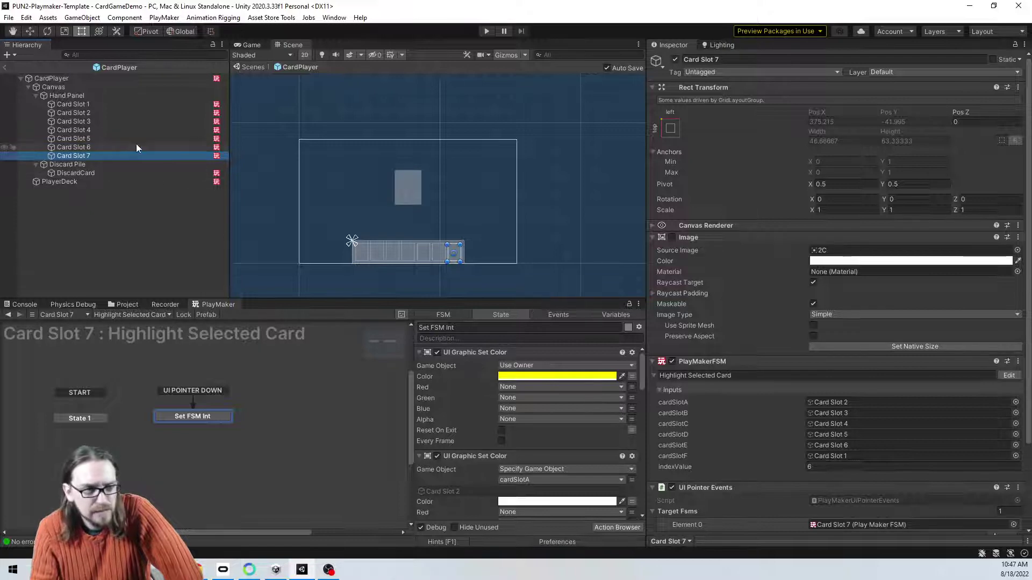
pyautogui.click(121, 130)
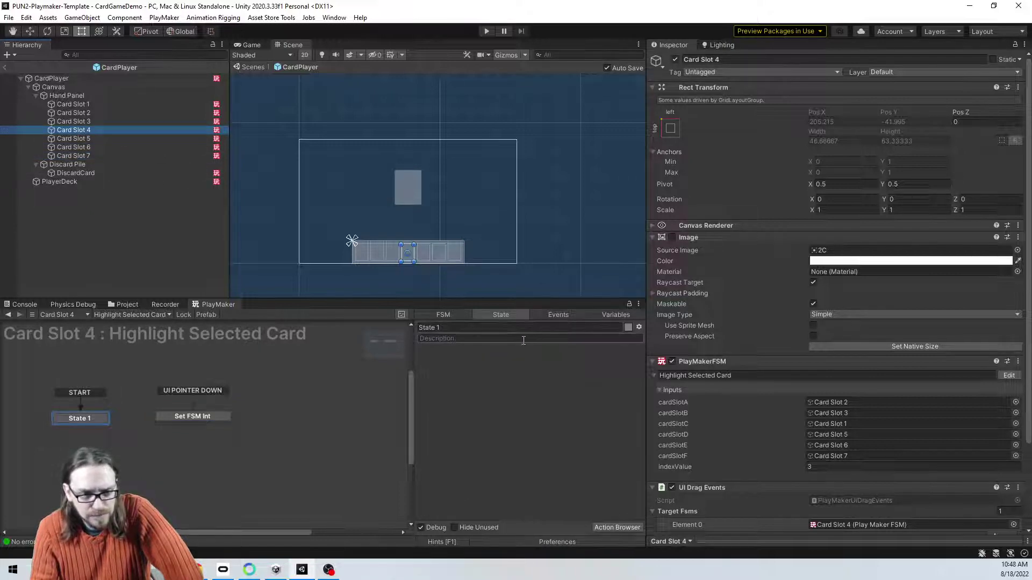
pyautogui.click(671, 238)
pyautogui.click(672, 238)
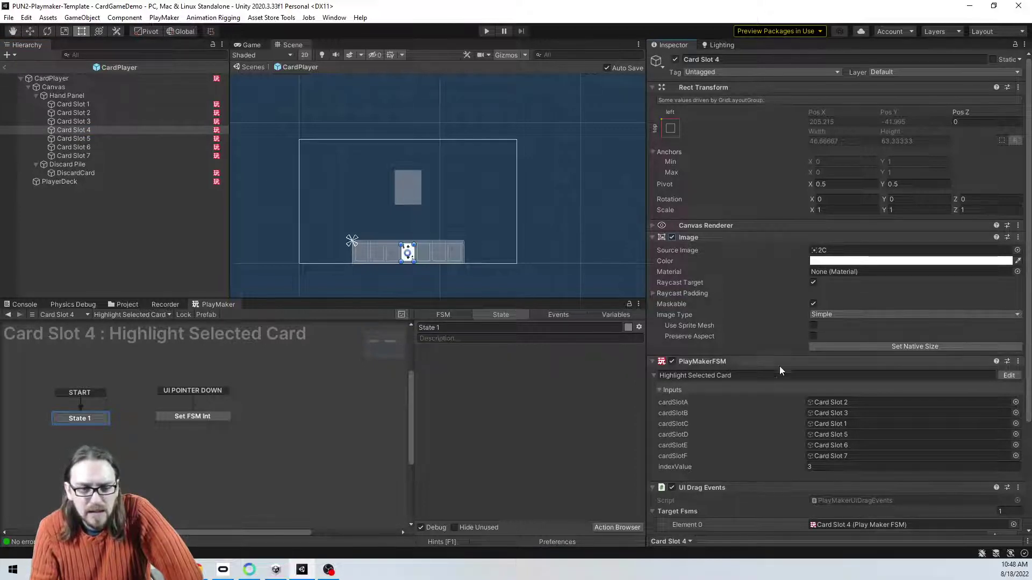
pyautogui.click(211, 417)
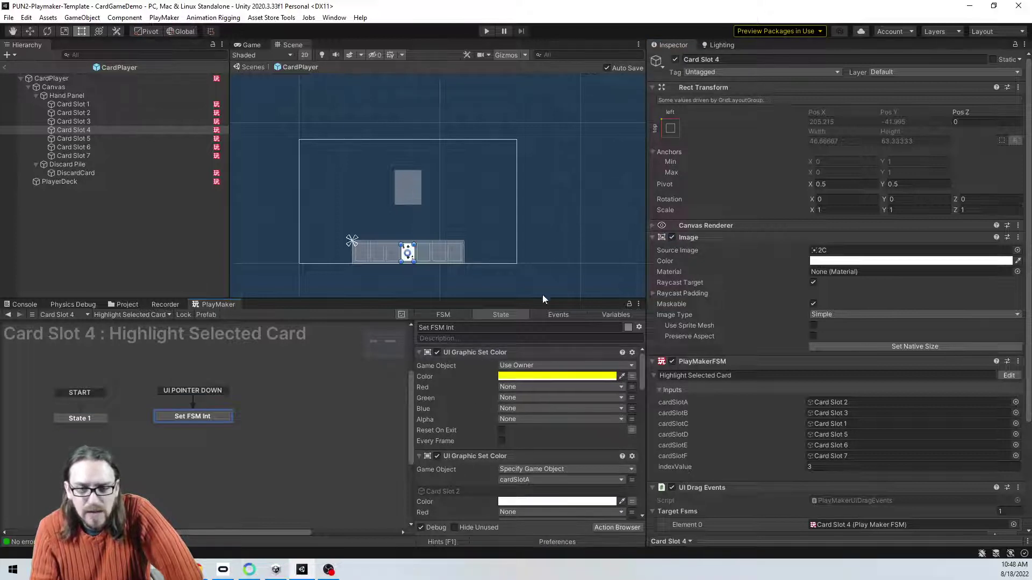
pyautogui.click(130, 104)
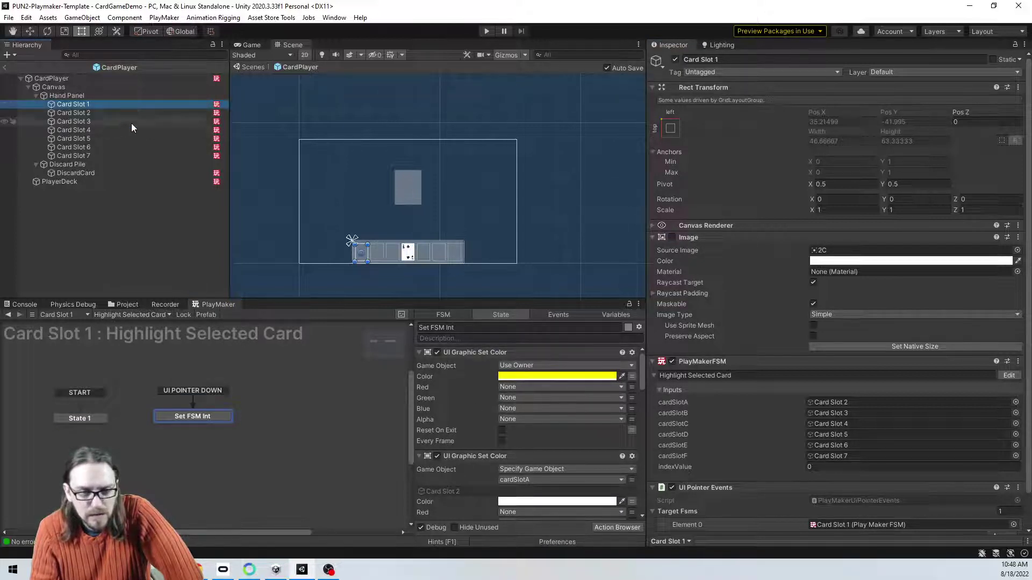
pyautogui.click(129, 130)
# Step: Try a bright yellow color on Card Slot 4's Image, undo it and close the color picker
pyautogui.click(881, 261)
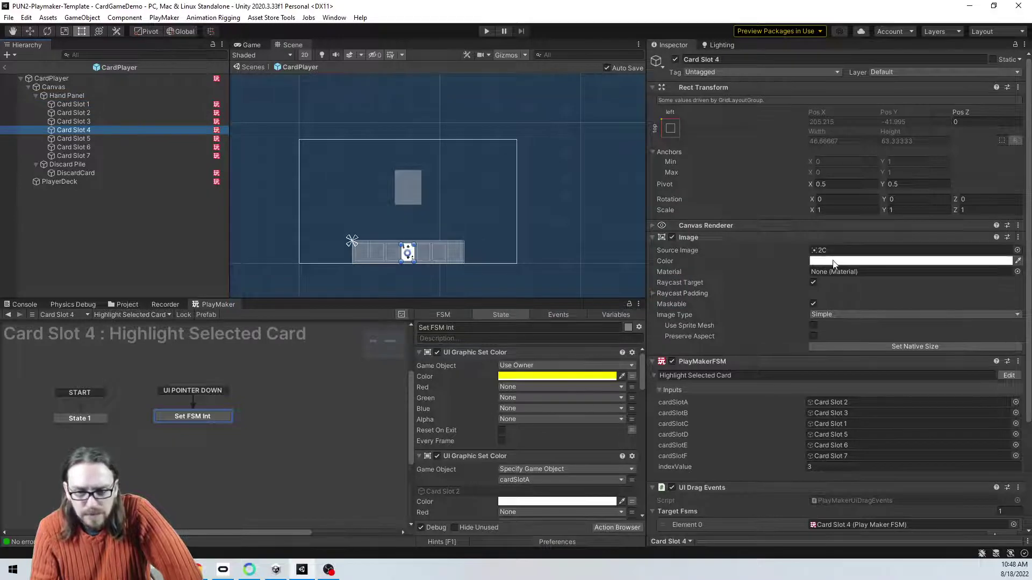
pyautogui.click(921, 301)
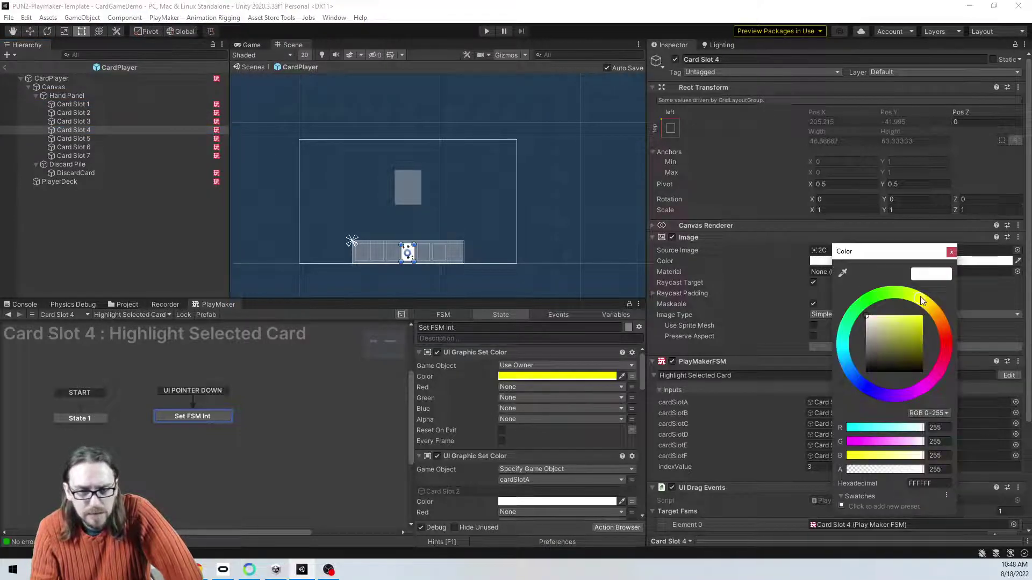
pyautogui.moveTo(901, 344); pyautogui.dragTo(964, 282)
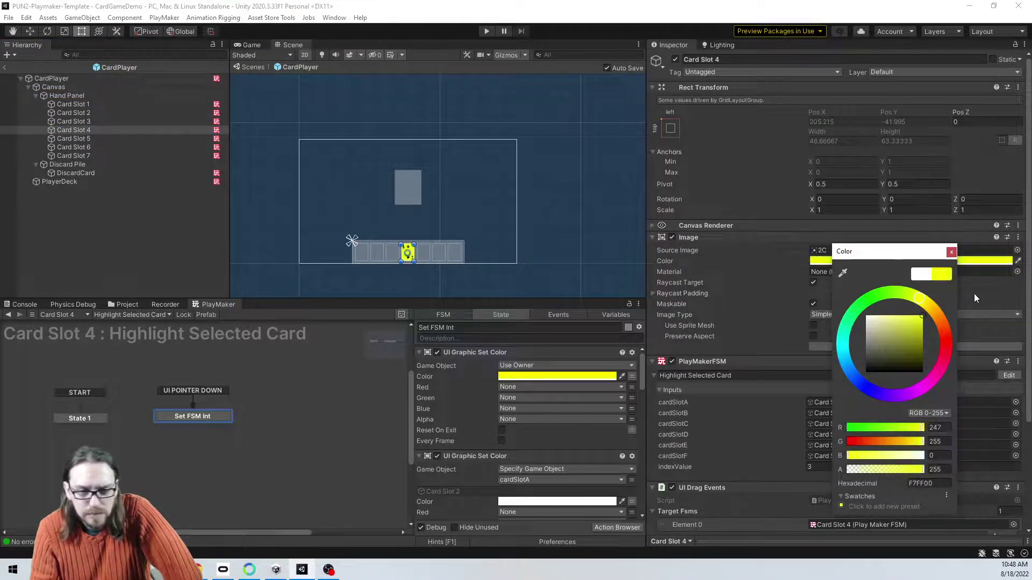
pyautogui.hotkey('ctrl', 'z')
pyautogui.hotkey('ctrl', 'z')
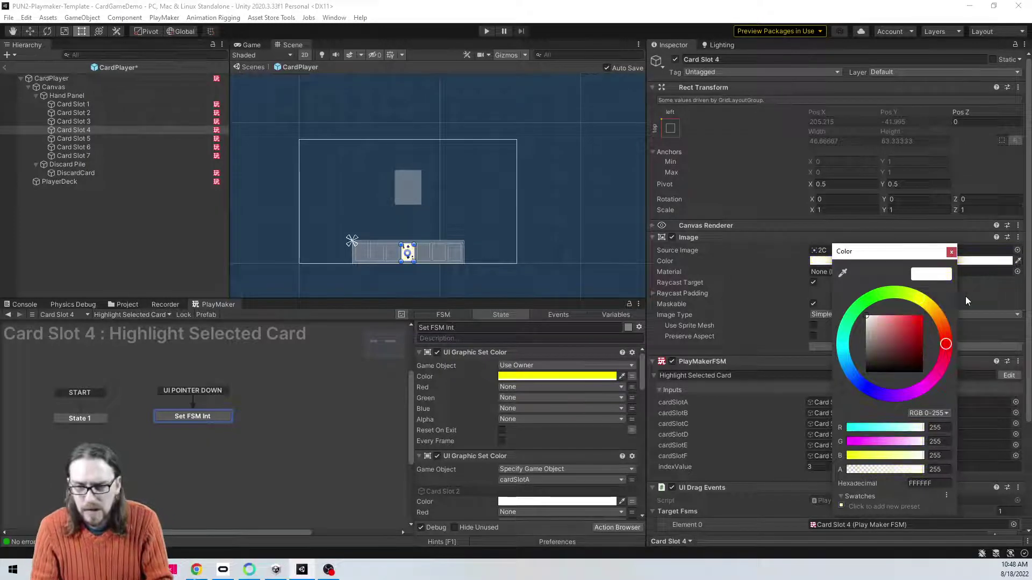
pyautogui.click(951, 251)
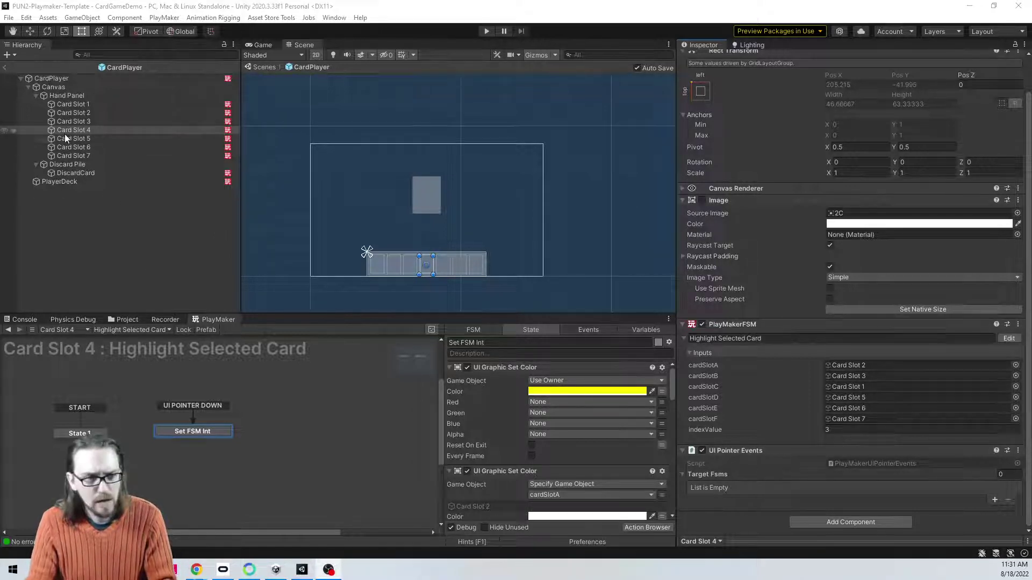
# Step: Remove the UI Drag Events component from Card Slot 2 and Card Slot 3
pyautogui.click(79, 106)
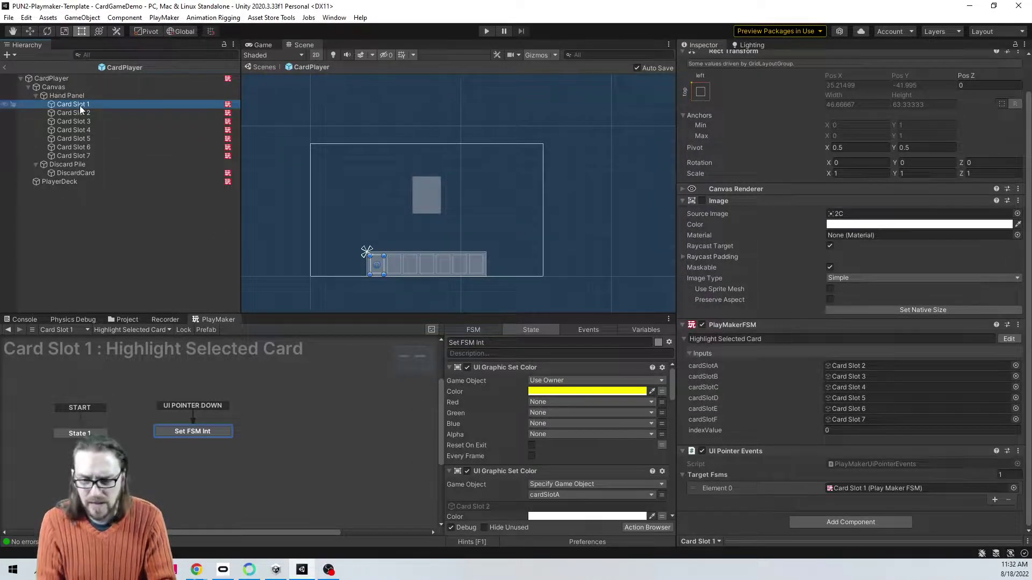
pyautogui.press('Down')
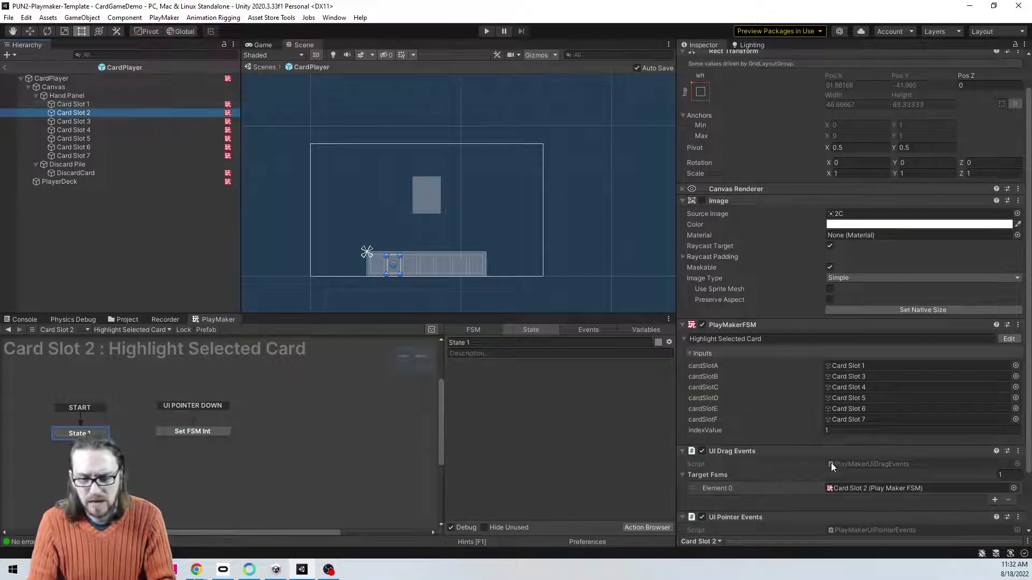
pyautogui.rightClick(777, 325)
pyautogui.click(822, 337)
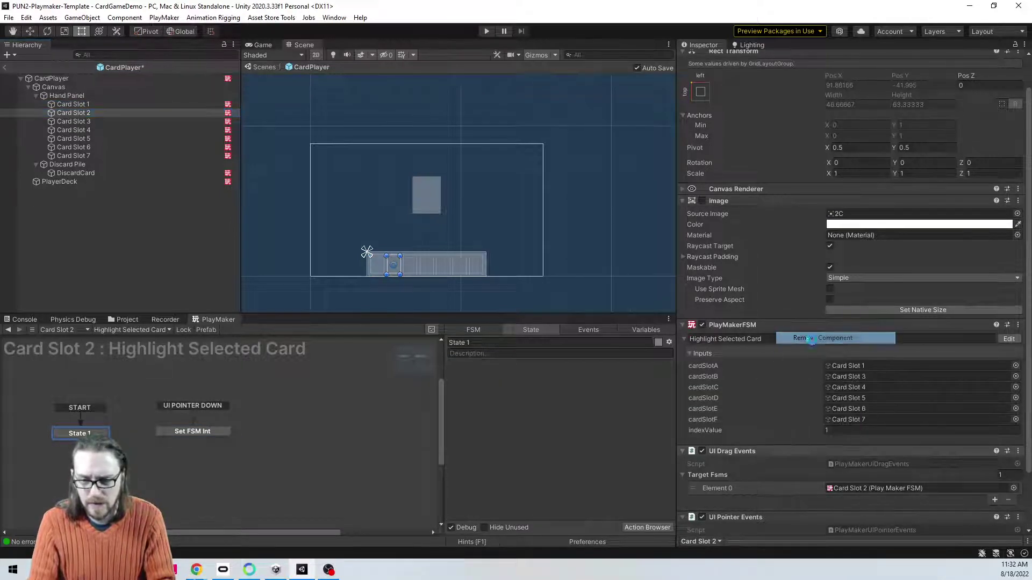
pyautogui.click(106, 121)
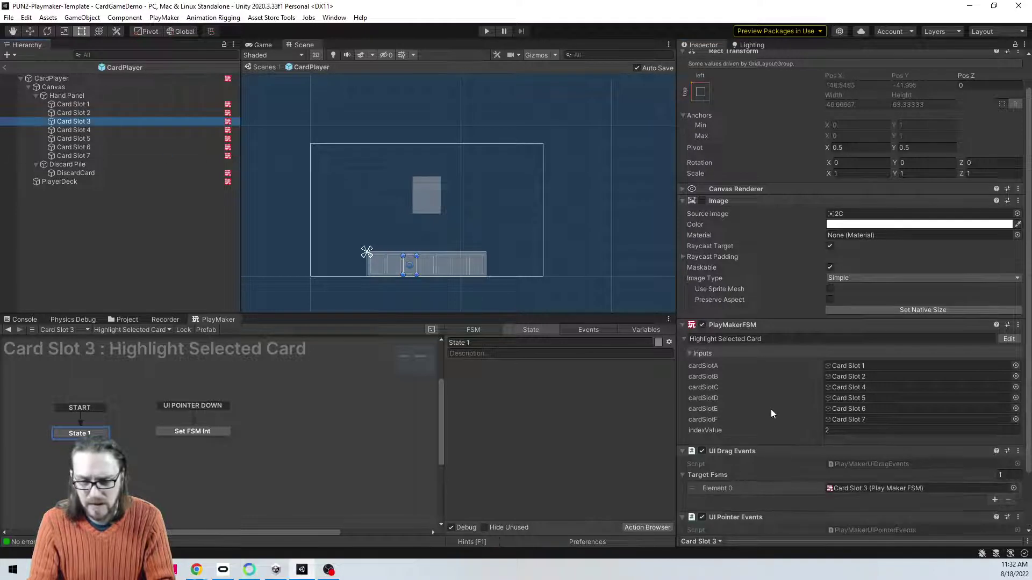
pyautogui.rightClick(765, 452)
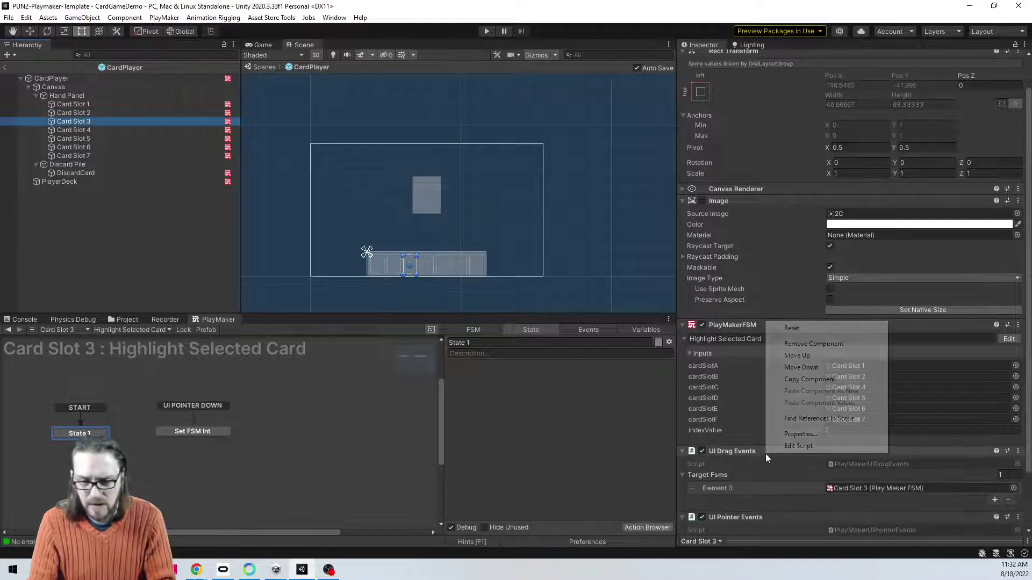
pyautogui.click(822, 344)
# Step: Check Card Slot 4's components and remove UI Drag Events from Card Slot 5 and Card Slot 6
pyautogui.click(99, 130)
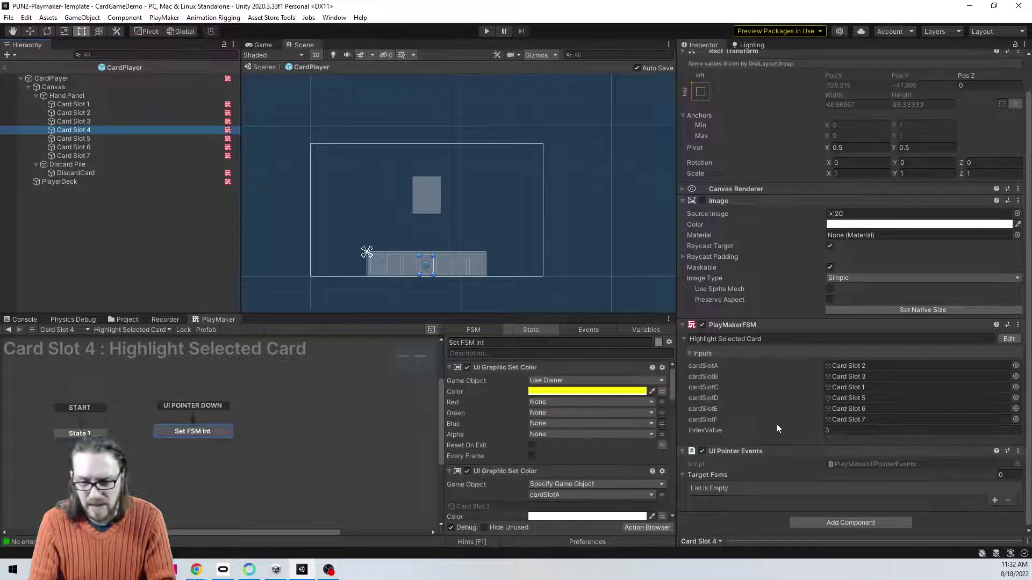
pyautogui.click(95, 139)
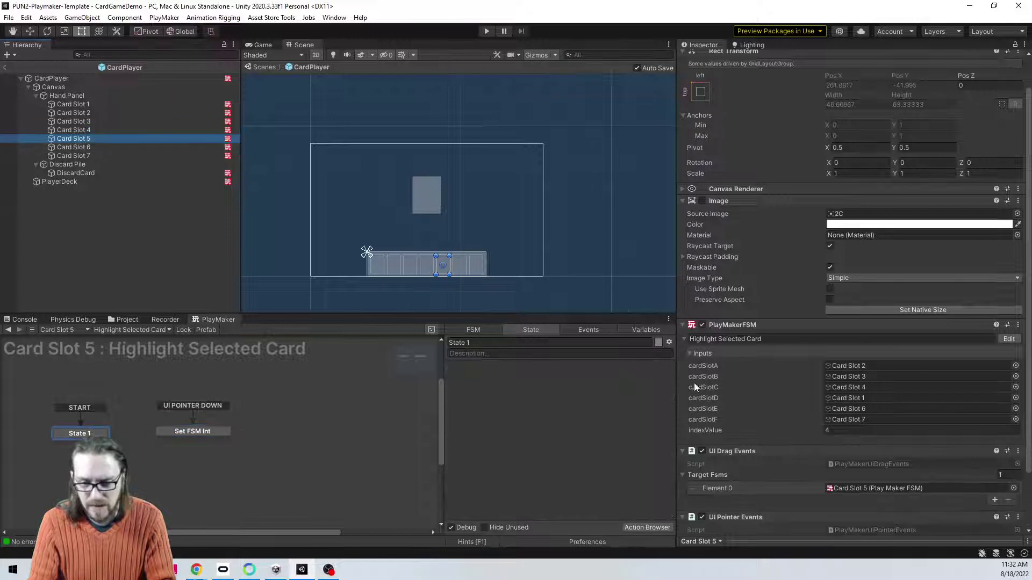
pyautogui.rightClick(748, 452)
pyautogui.click(772, 348)
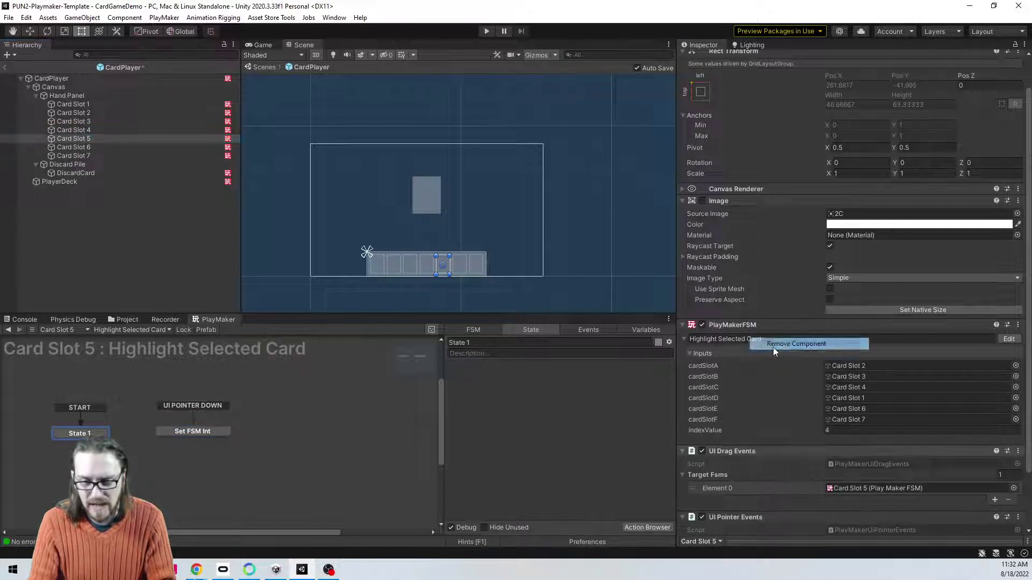
pyautogui.click(84, 147)
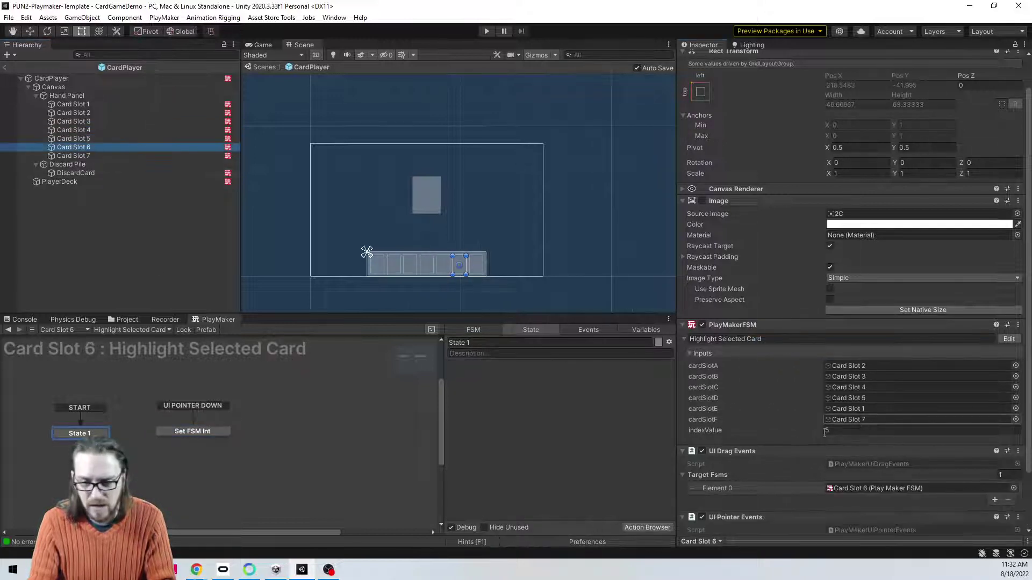
pyautogui.rightClick(747, 450)
pyautogui.click(795, 342)
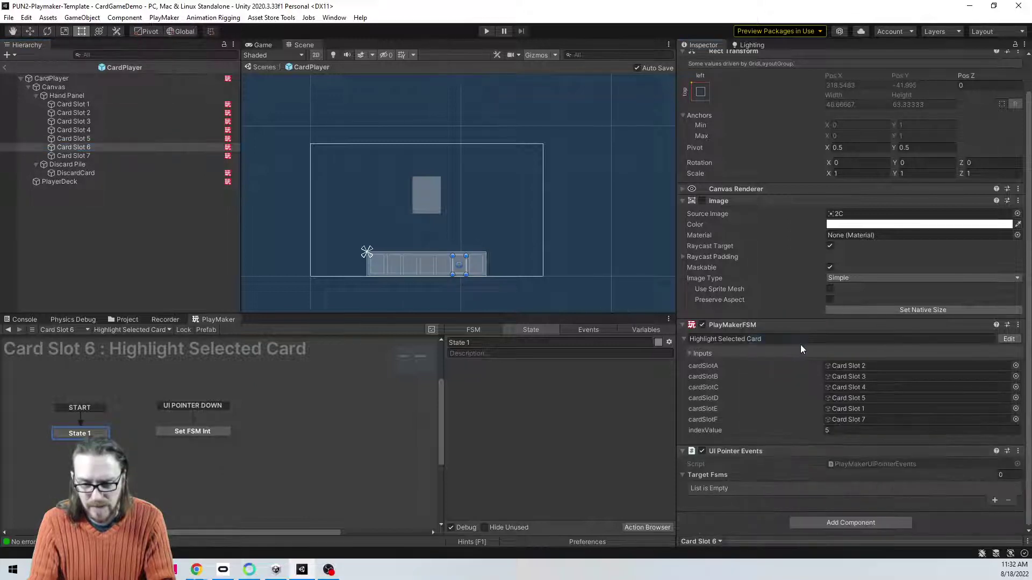
# Step: Remove the duplicate UI Pointer Events component with the empty target list from Card Slot 7
pyautogui.click(74, 154)
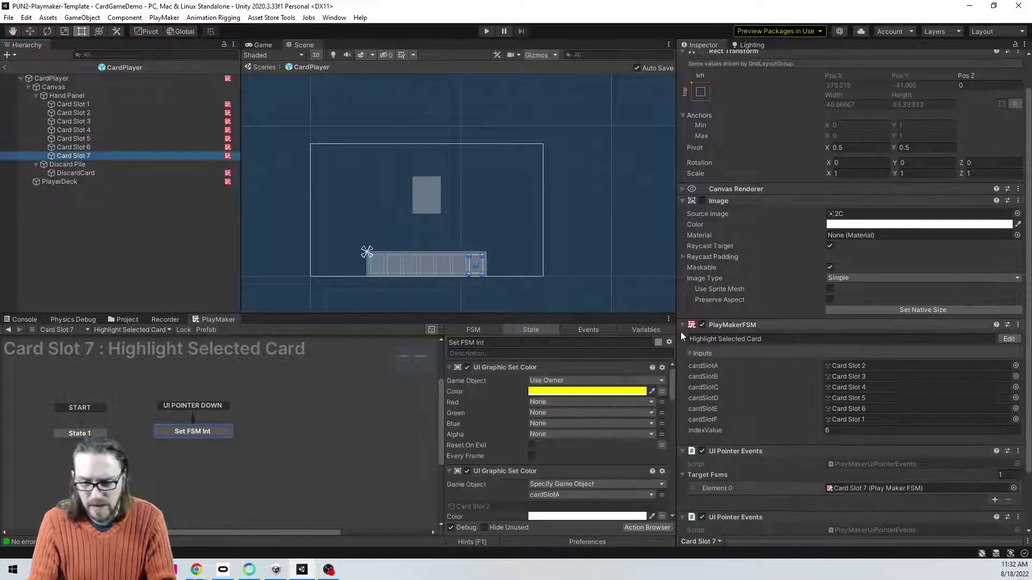
pyautogui.scroll(-3, 765, 440)
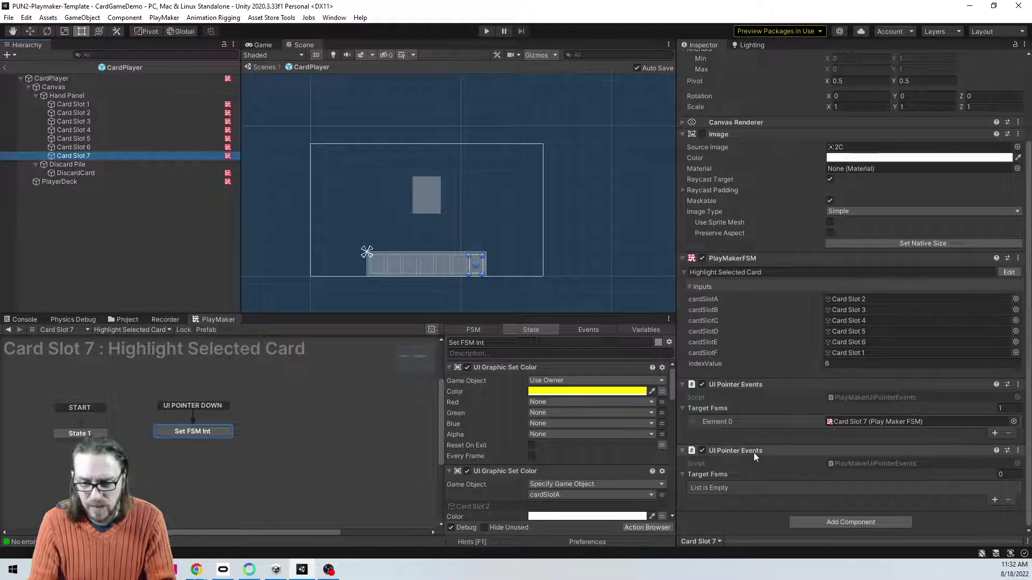
pyautogui.rightClick(749, 451)
pyautogui.click(800, 342)
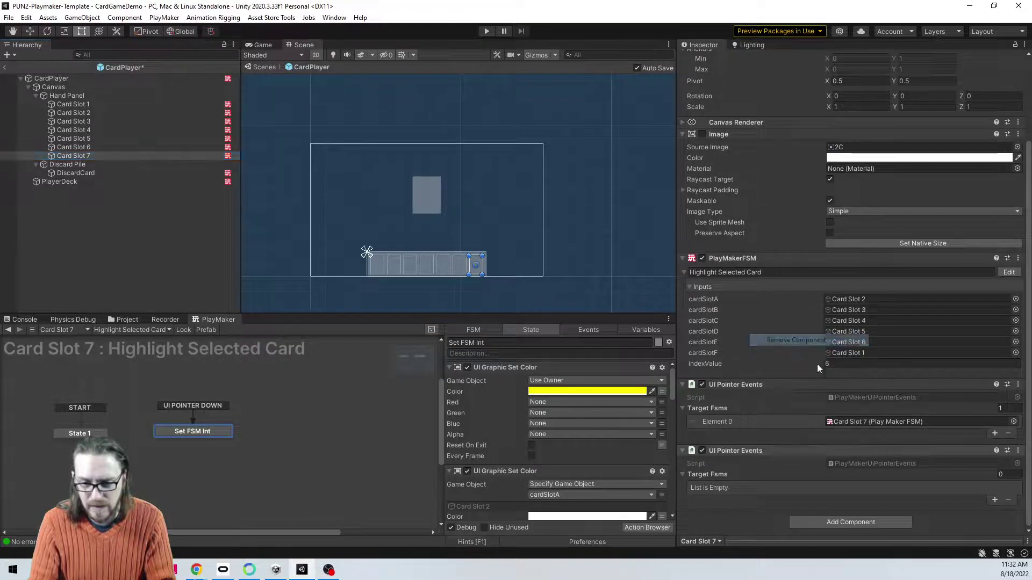
# Step: Add the PlayMakerFSM of Card Slot 2 and of Card Slot 3 to the Target Fsms of each slot's own UI Pointer Events
pyautogui.click(91, 106)
pyautogui.press('Down')
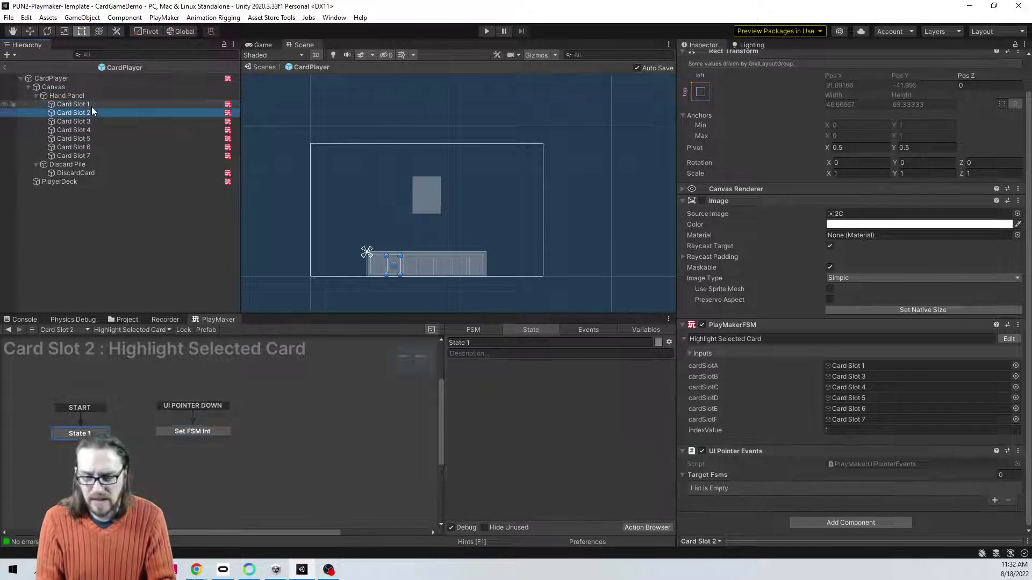
pyautogui.moveTo(733, 327); pyautogui.dragTo(720, 477)
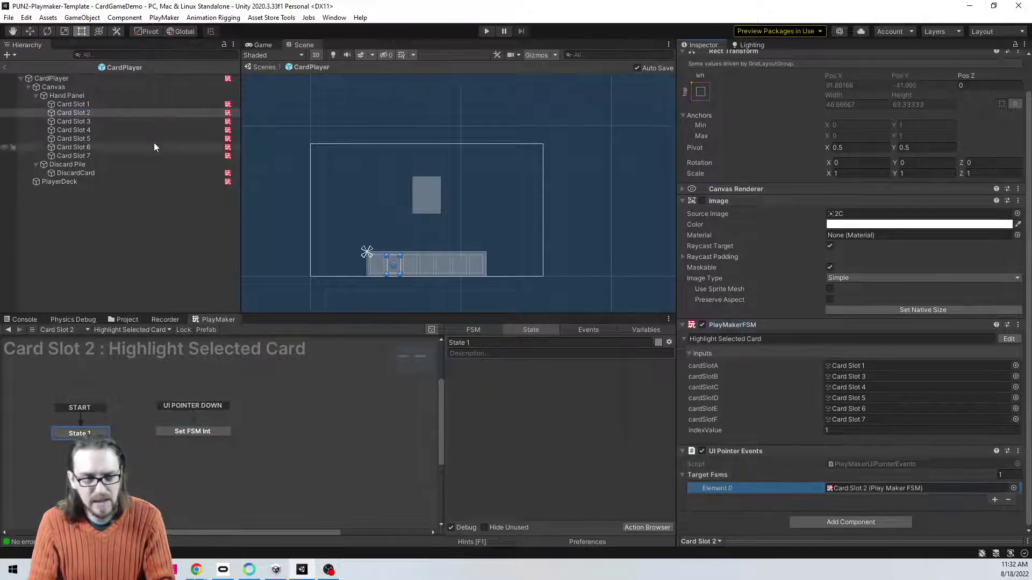
pyautogui.click(98, 123)
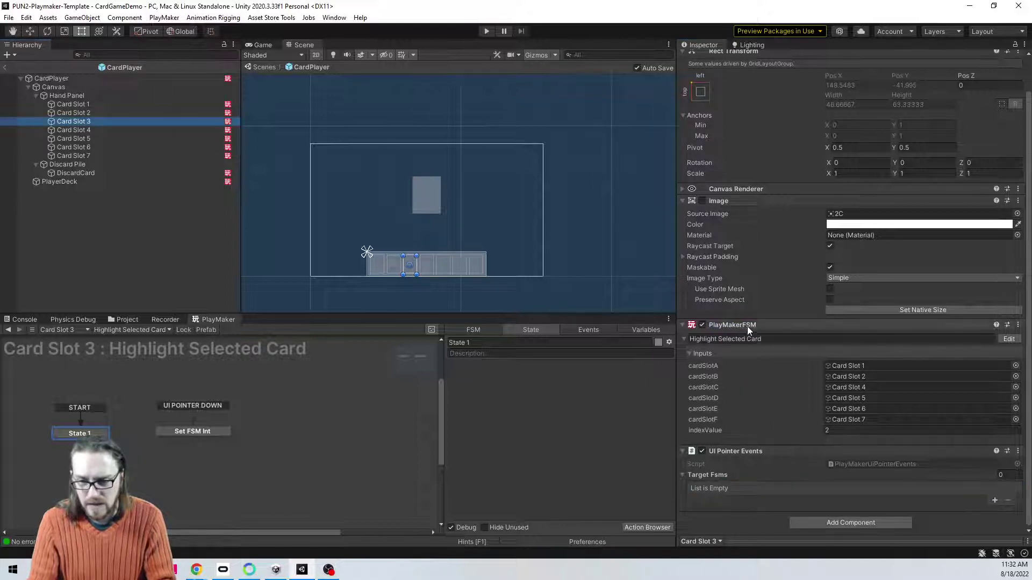
pyautogui.moveTo(747, 327); pyautogui.dragTo(732, 477)
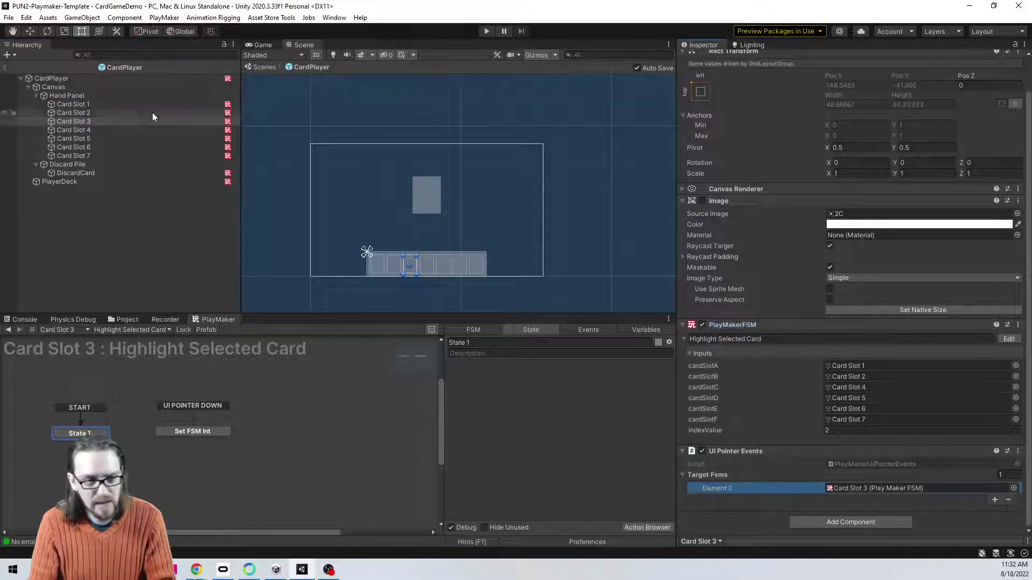
# Step: Assign the own PlayMakerFSM of Card Slots 4, 5 and 6 to their UI Pointer Events Target Fsms, and check Card Slot 7's target
pyautogui.click(111, 130)
pyautogui.moveTo(742, 326); pyautogui.dragTo(727, 475)
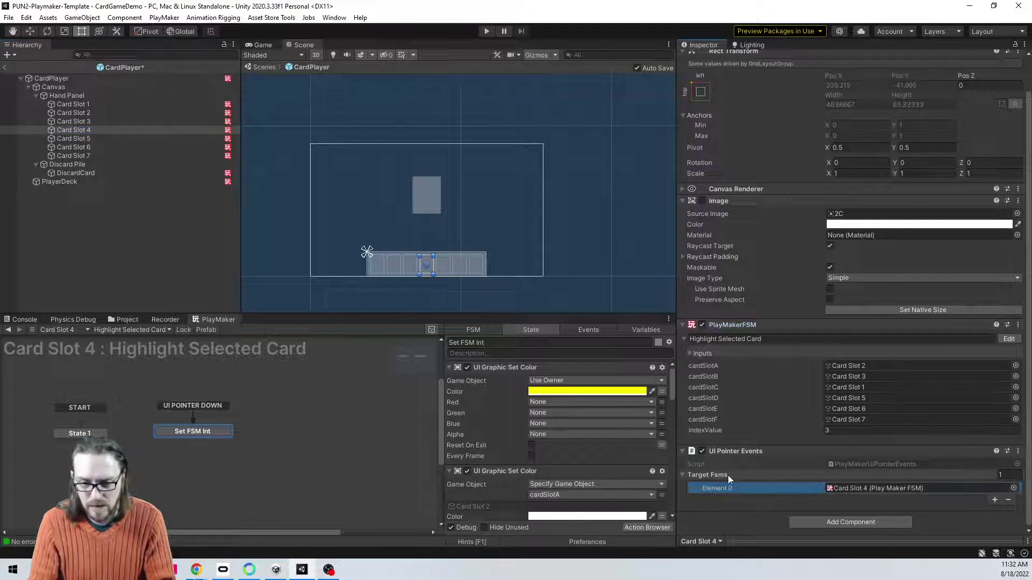
pyautogui.click(79, 139)
pyautogui.moveTo(747, 325); pyautogui.dragTo(715, 475)
pyautogui.click(67, 147)
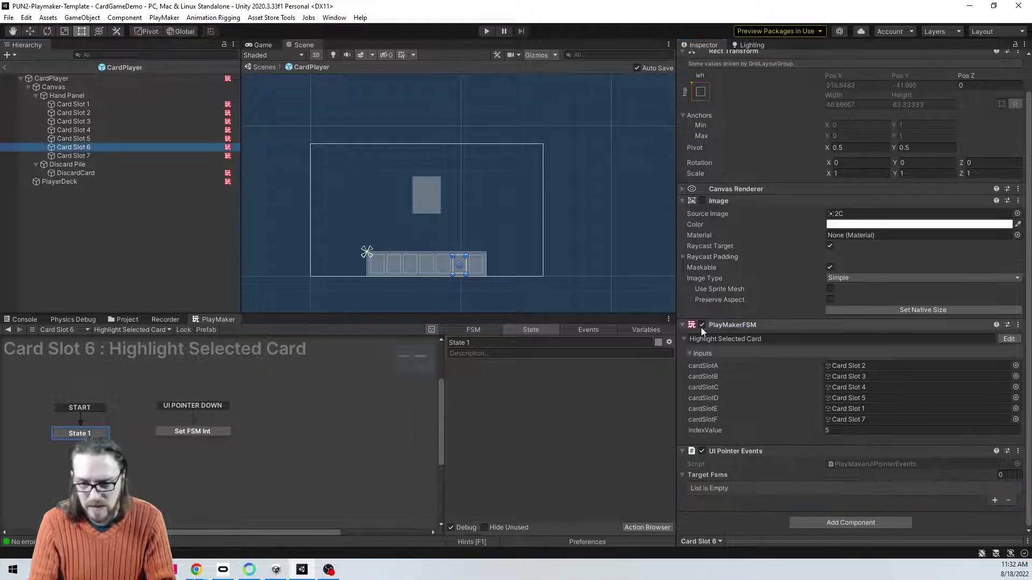
pyautogui.moveTo(747, 325); pyautogui.dragTo(720, 476)
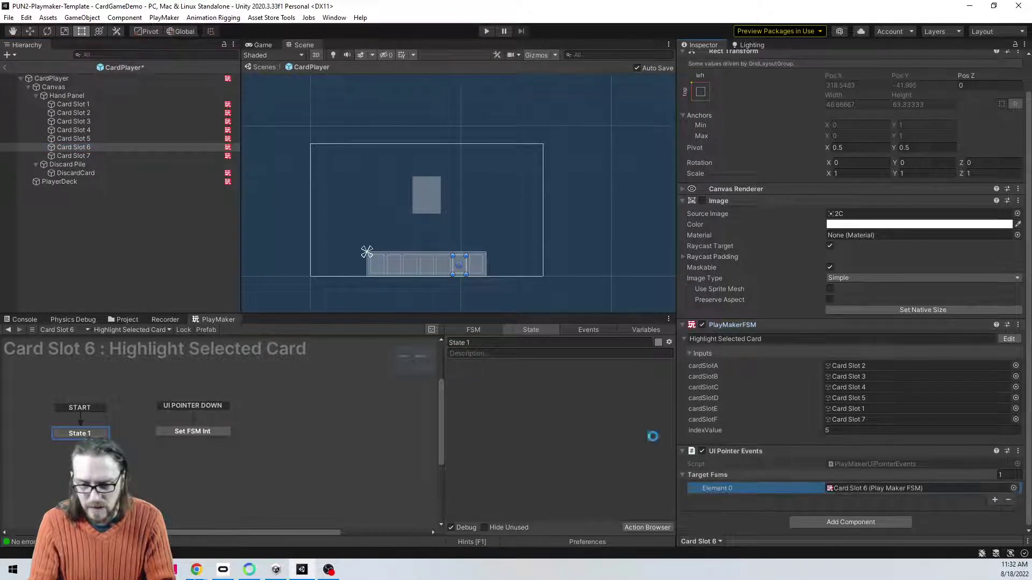
pyautogui.click(121, 156)
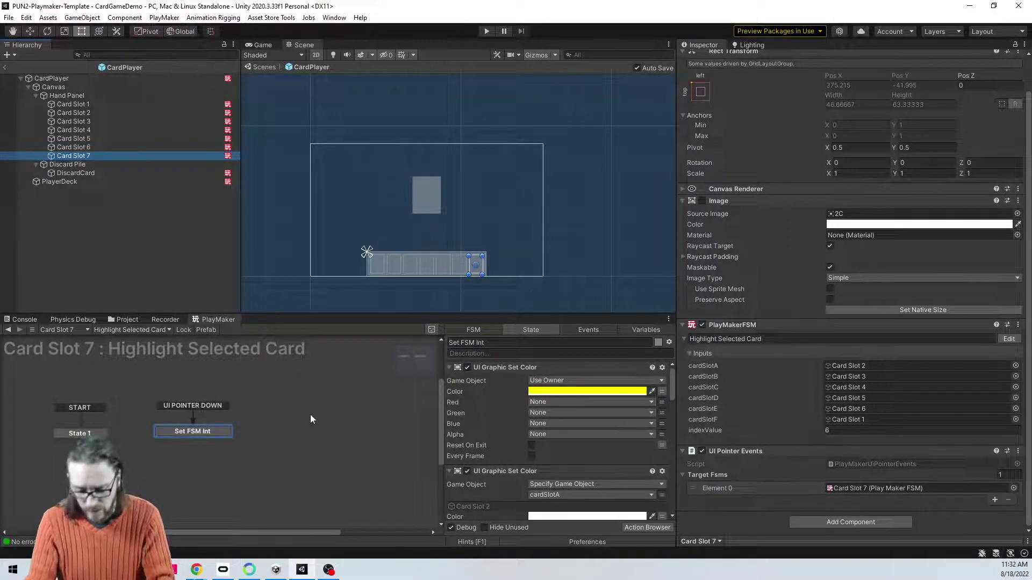
# Step: Run the card game with four players and shuffle the deck from the Player1 build to deal the hands
pyautogui.hotkey('ctrl', 'p')
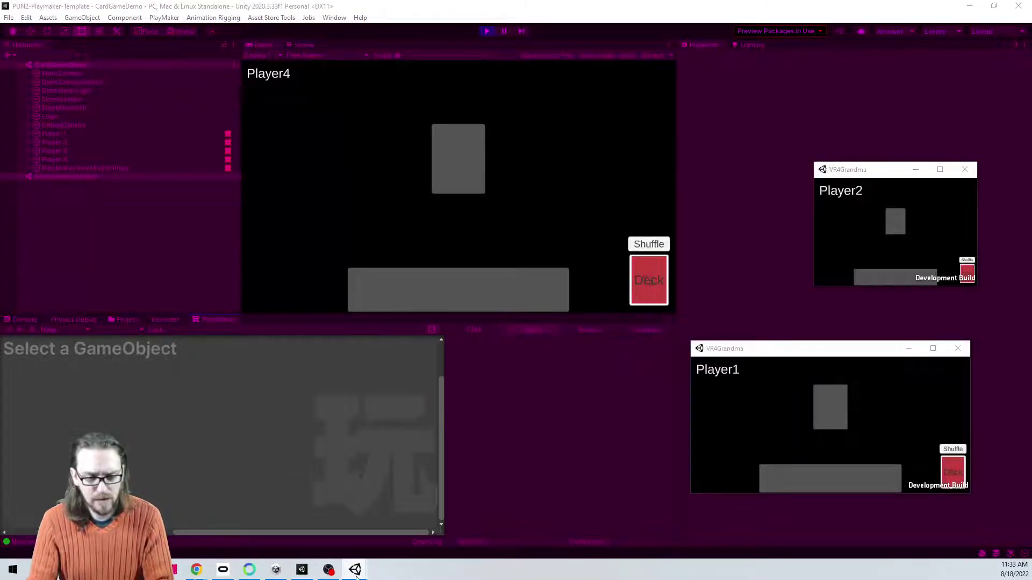
pyautogui.click(456, 518)
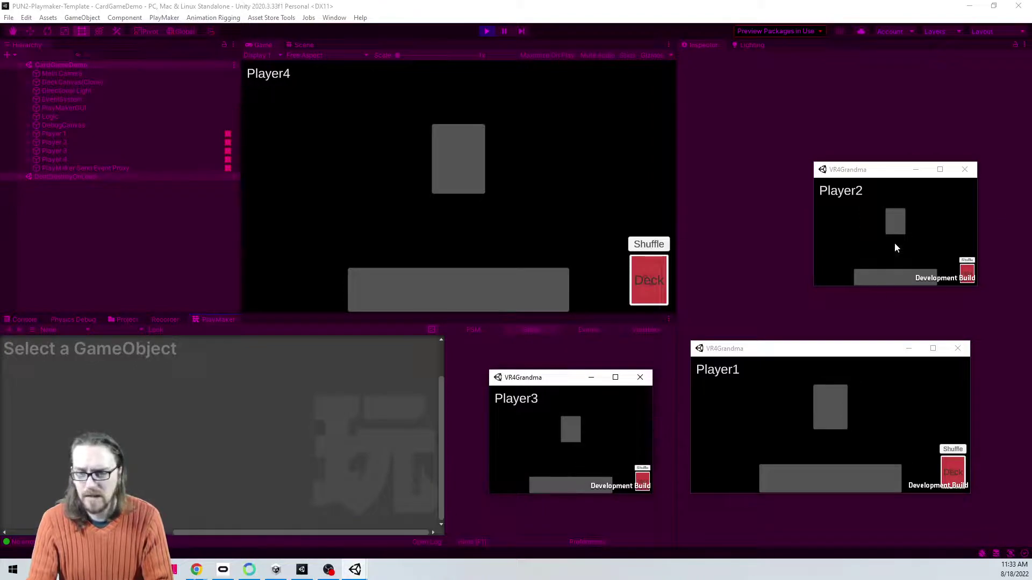
pyautogui.click(817, 358)
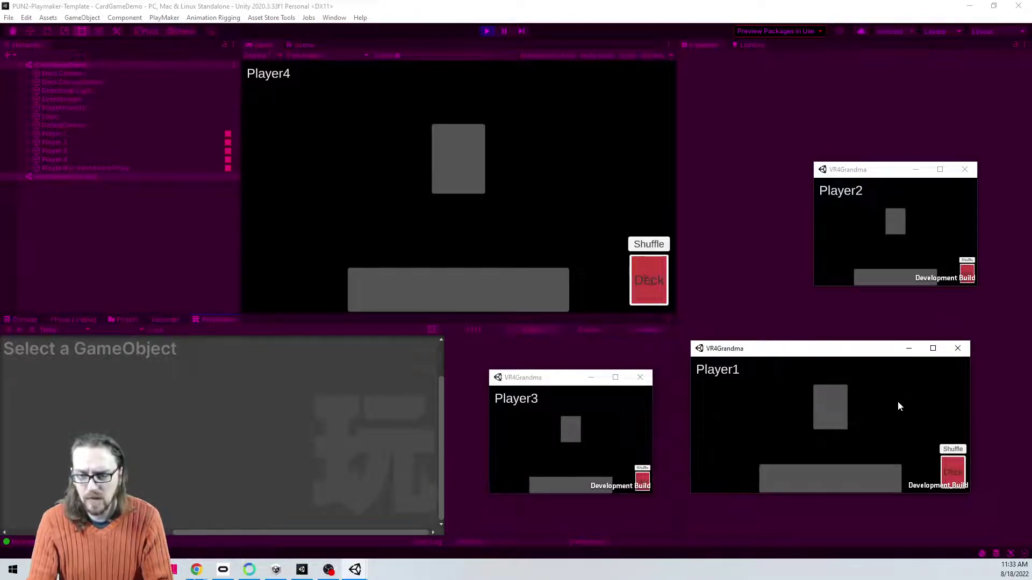
pyautogui.click(947, 451)
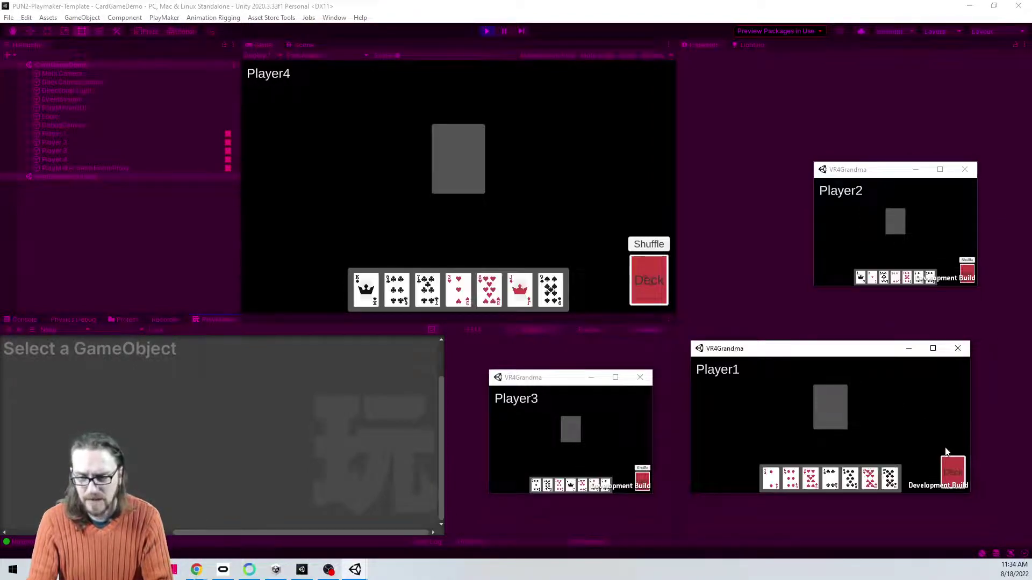
# Step: Test card placement by highlighting one card in each of the four players' hands and playing it on the discard pile
pyautogui.click(767, 473)
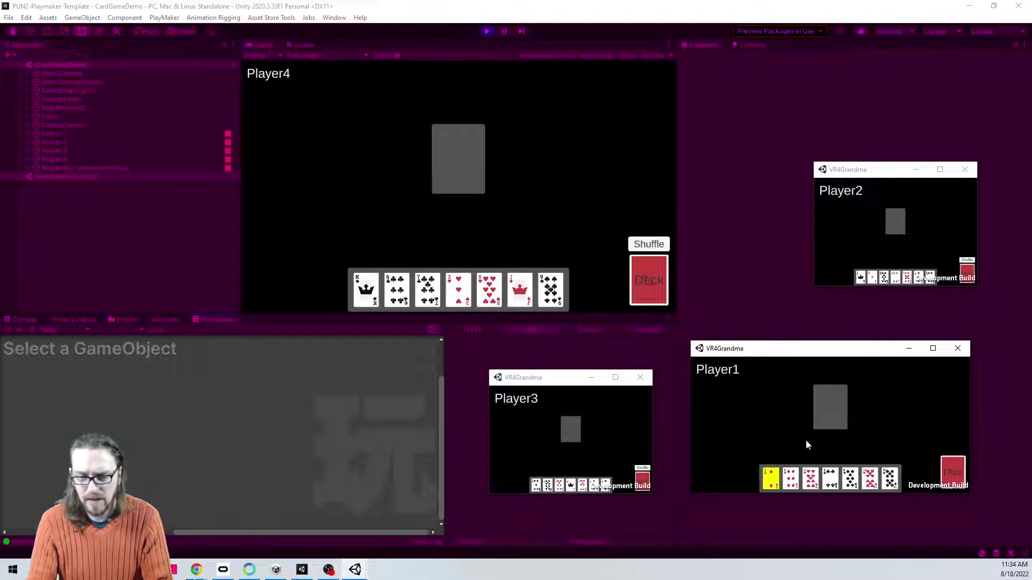
pyautogui.click(830, 407)
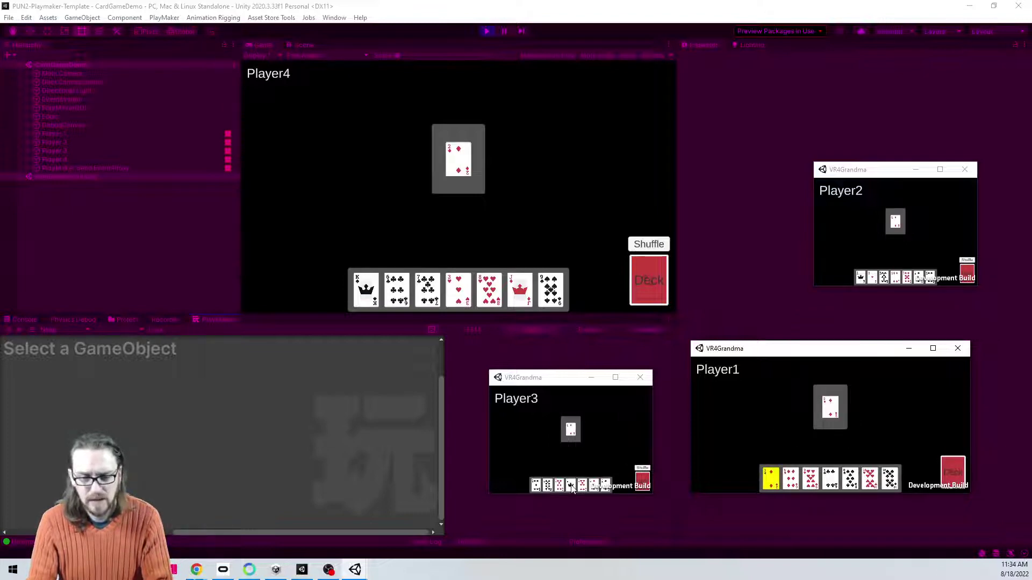
pyautogui.click(896, 278)
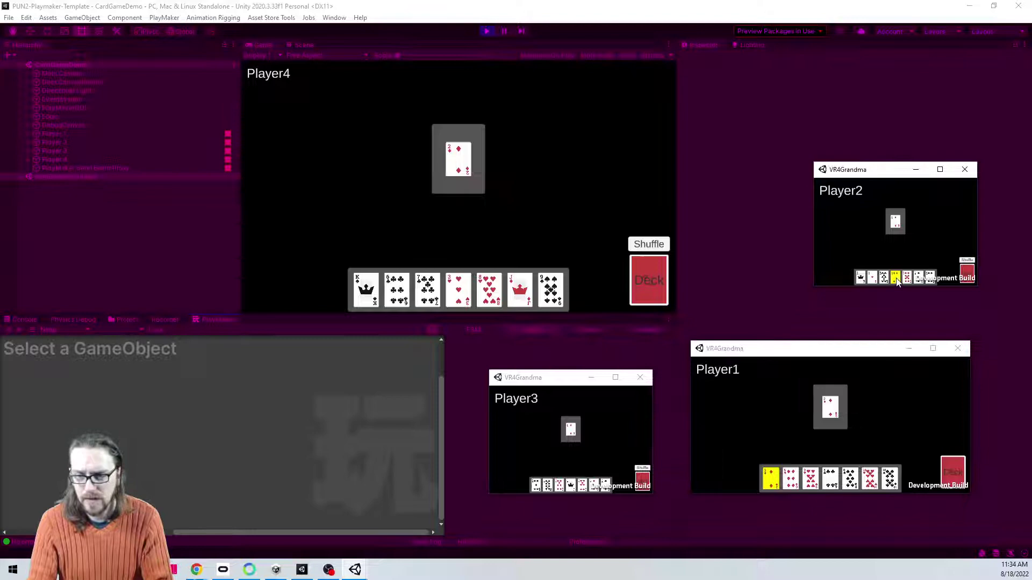
pyautogui.click(895, 221)
pyautogui.moveTo(812, 235); pyautogui.dragTo(651, 243)
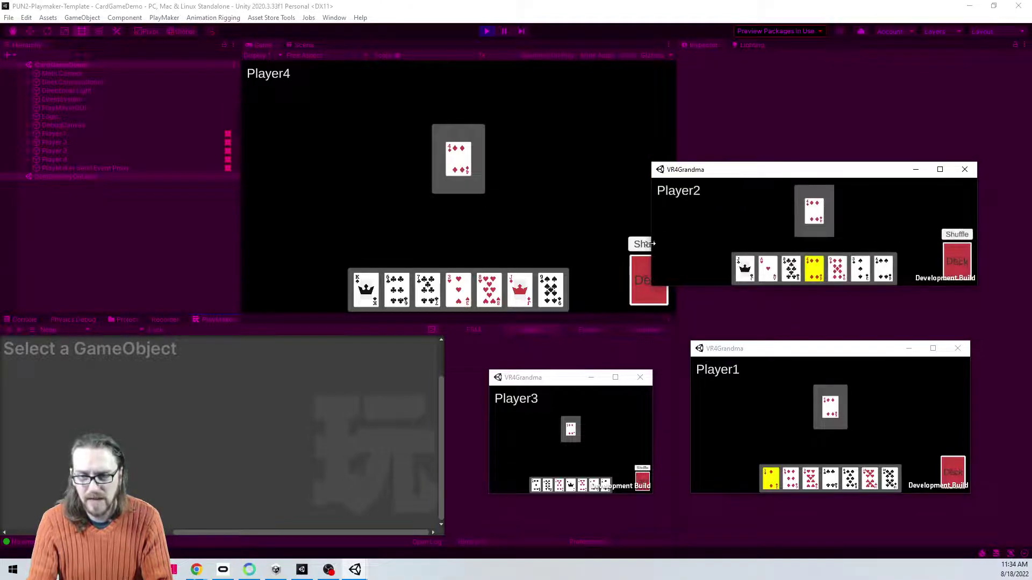
pyautogui.click(571, 485)
pyautogui.click(571, 433)
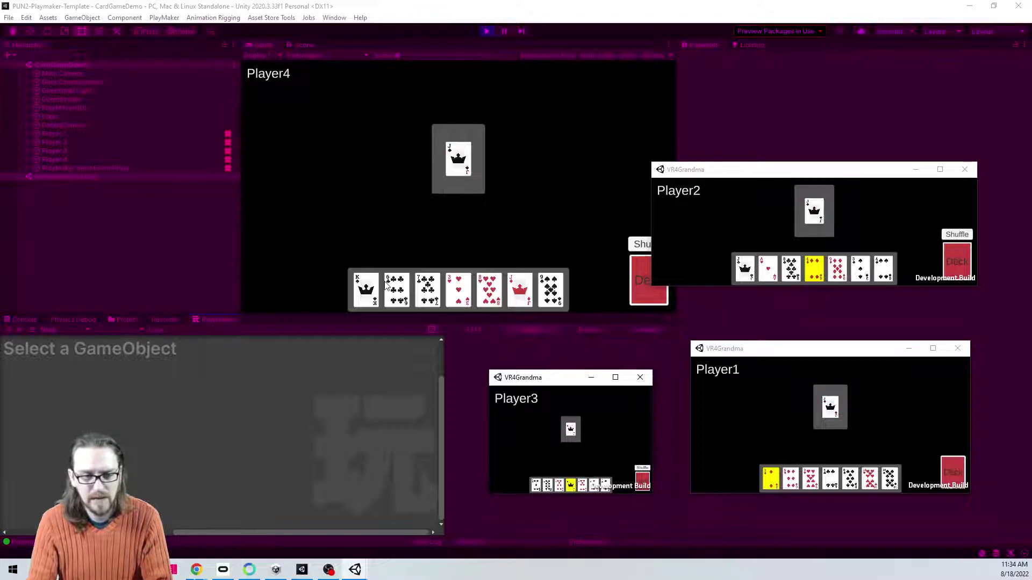
pyautogui.click(366, 288)
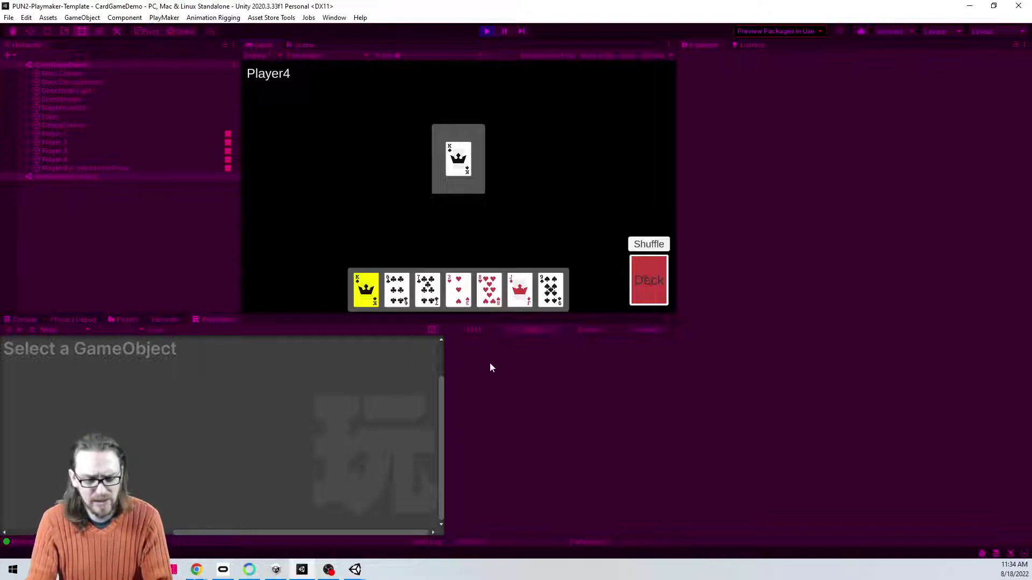
# Step: In GitHub's Card Game milestone, mark the issues "On Build, Cards Don't Highlight on Click" and "On Build, Can only place one card" as closed
pyautogui.hotkey('alt', 'Tab')
pyautogui.press('F7')
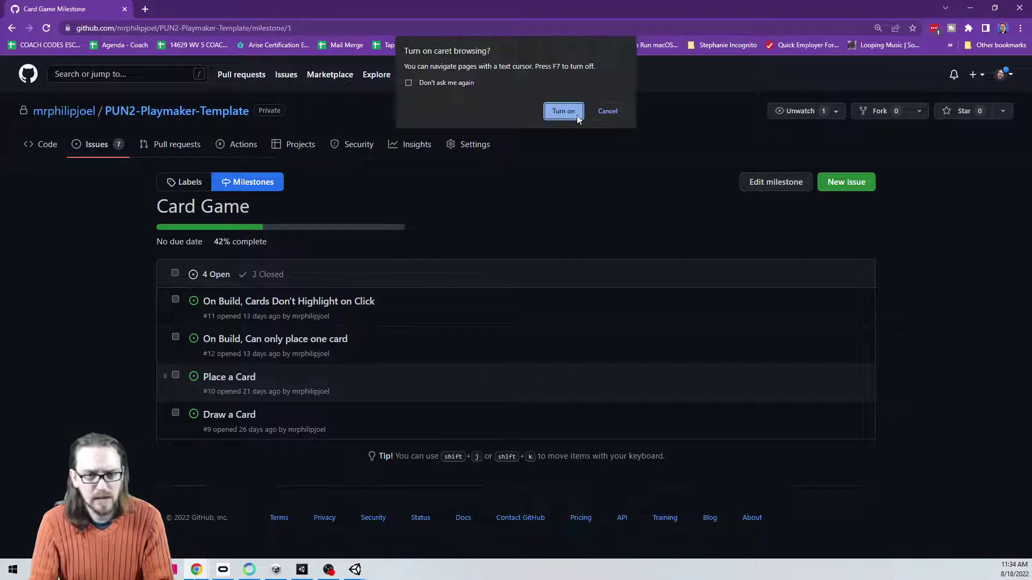
pyautogui.press('Escape')
pyautogui.click(176, 299)
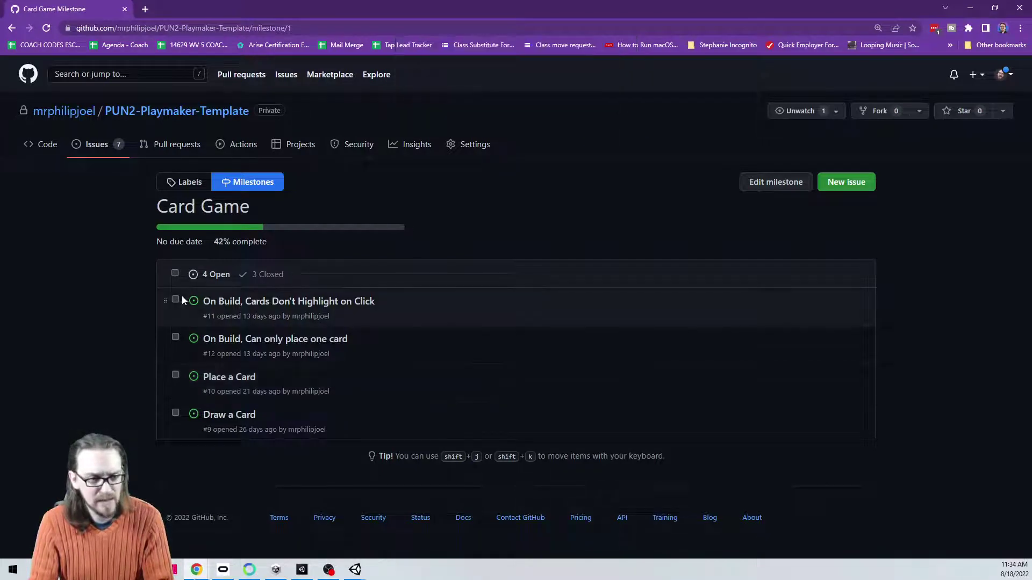
pyautogui.click(175, 337)
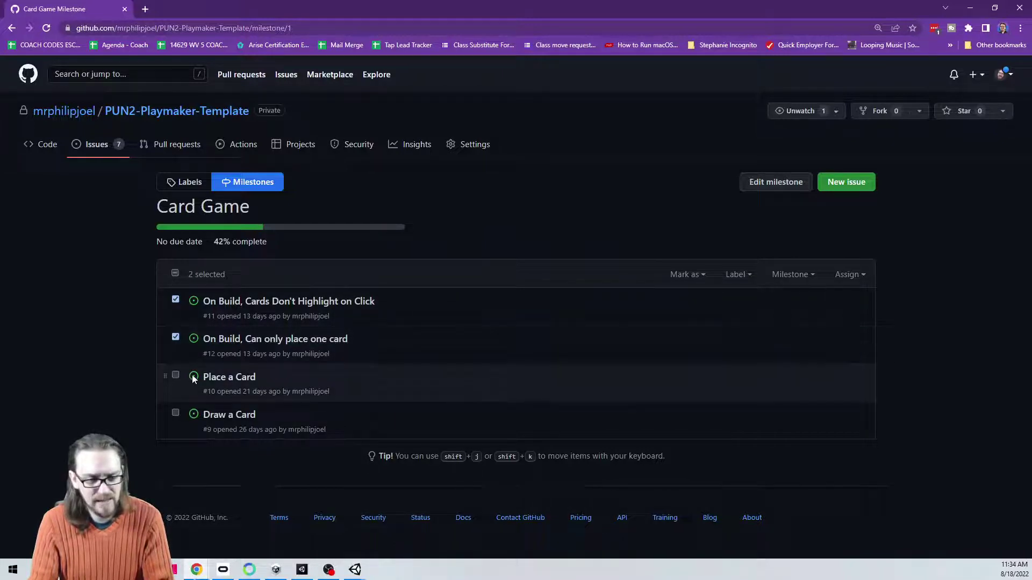
pyautogui.click(175, 377)
pyautogui.click(700, 272)
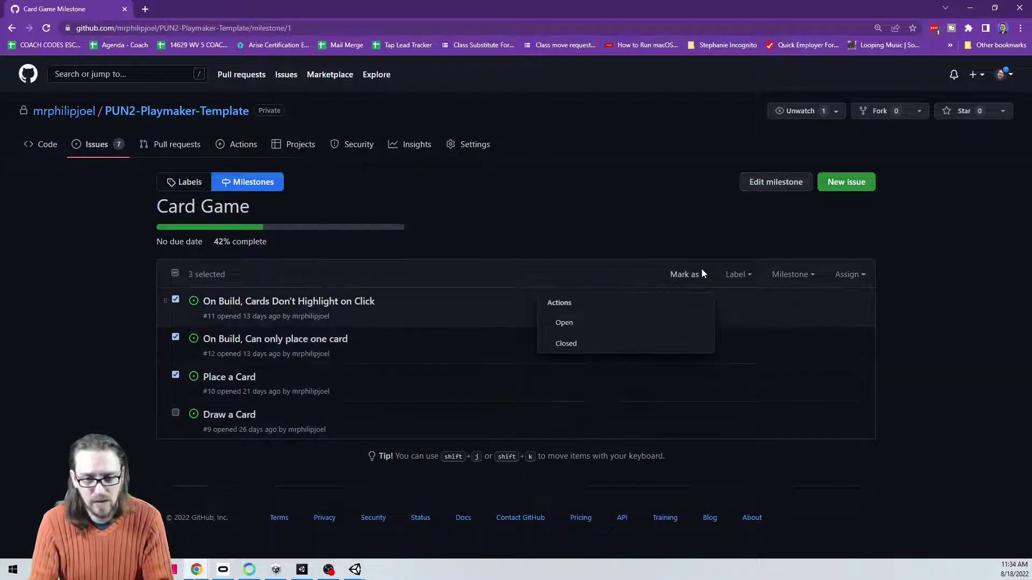
pyautogui.click(179, 416)
pyautogui.click(176, 375)
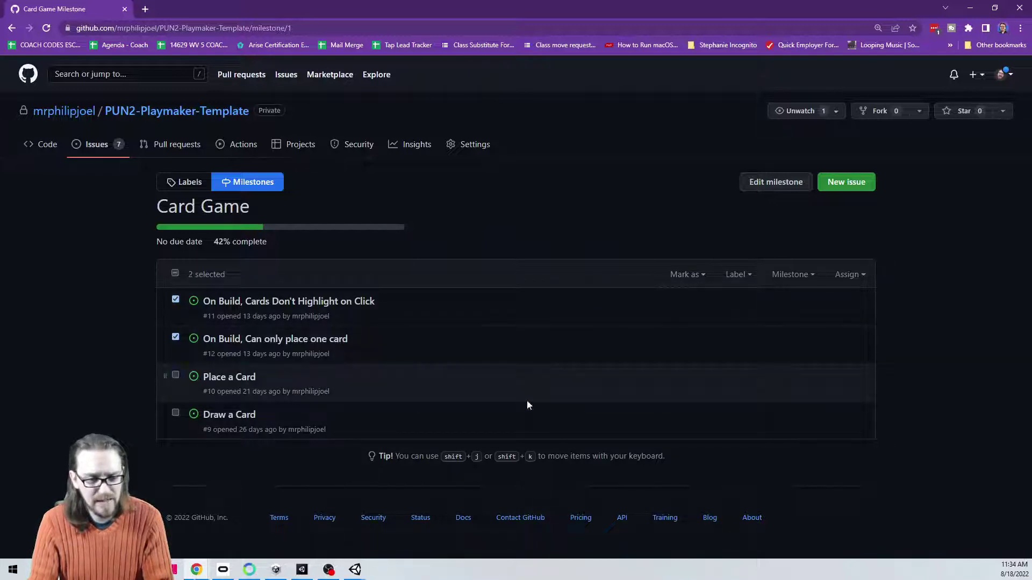
pyautogui.click(685, 275)
pyautogui.click(616, 342)
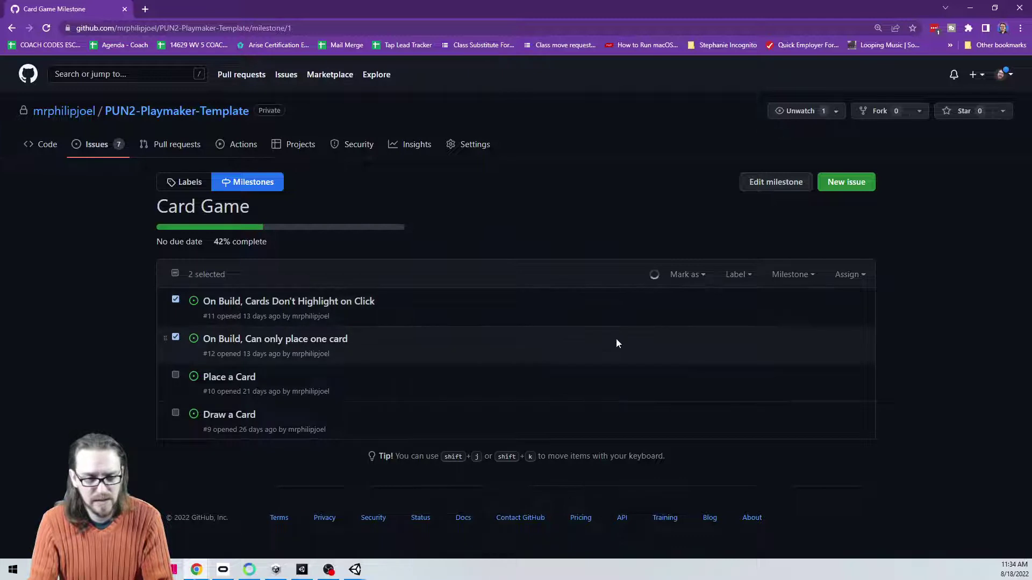
# Step: Close all running game builds and stop play mode in Unity
pyautogui.click(358, 569)
pyautogui.click(376, 547)
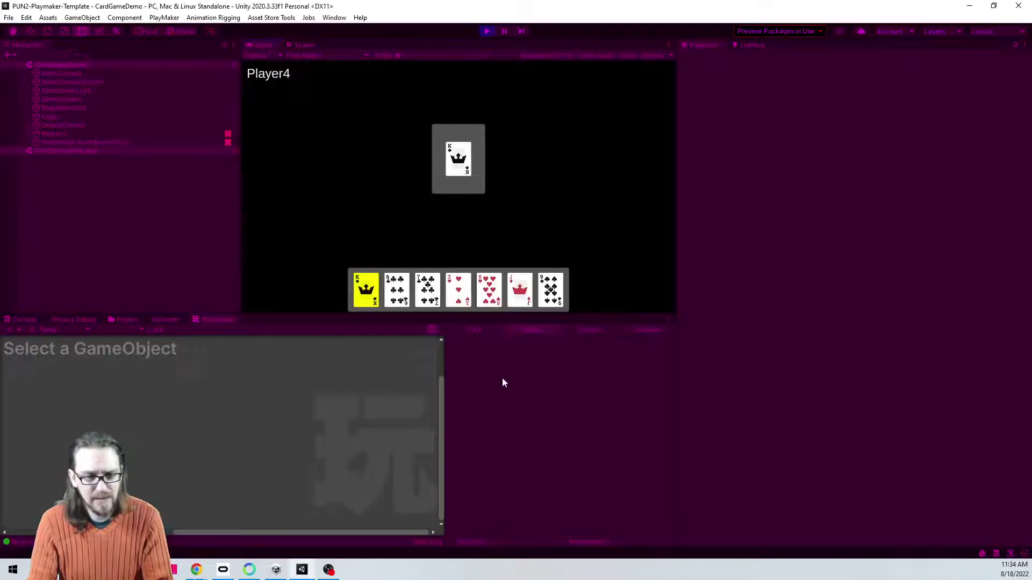
pyautogui.click(487, 31)
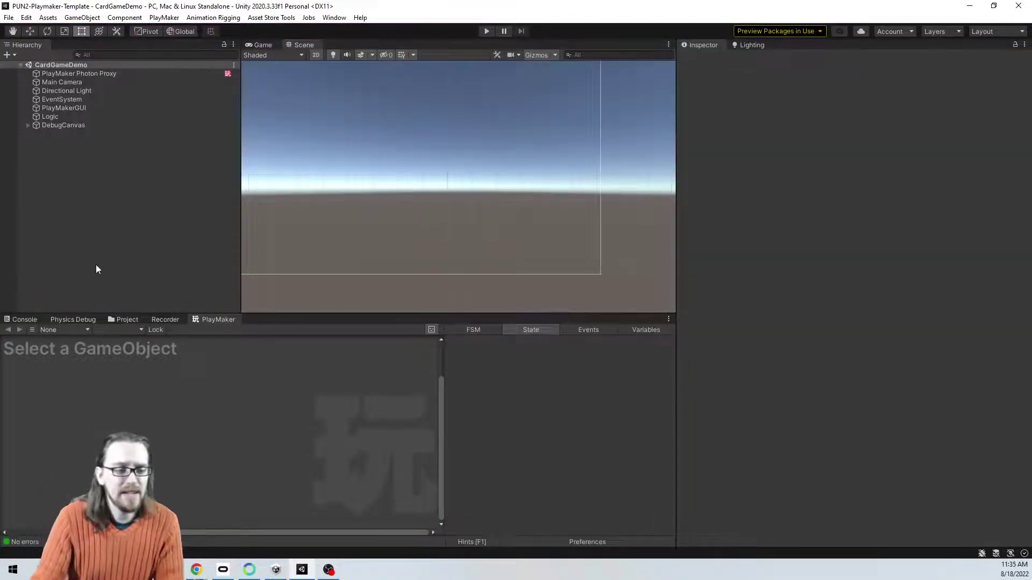
# Step: Open the CardPlayer prefab and show the Set FSM Int state of Card Slot 1's Highlight Selected Card FSM
pyautogui.click(115, 320)
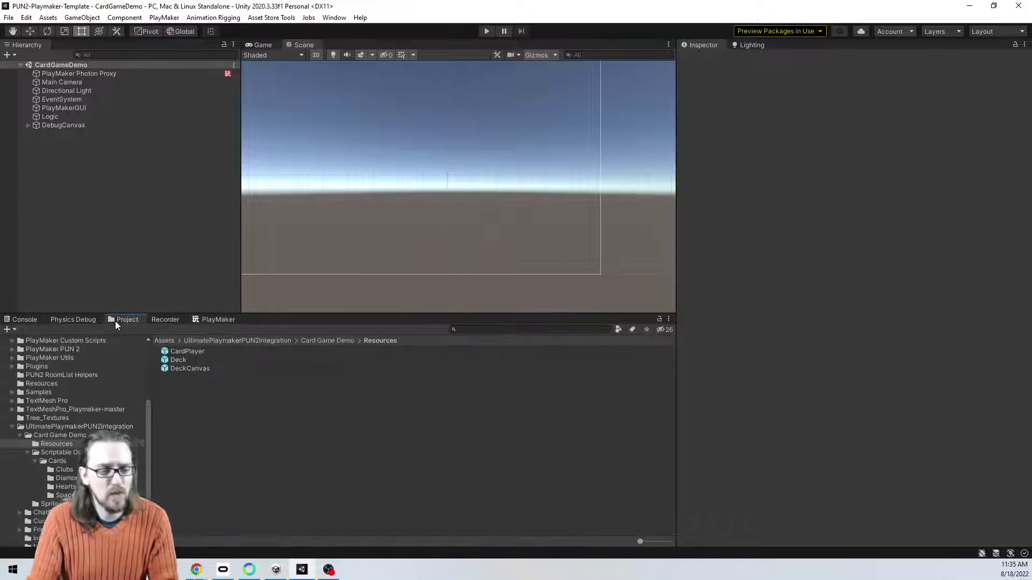
pyautogui.doubleClick(192, 350)
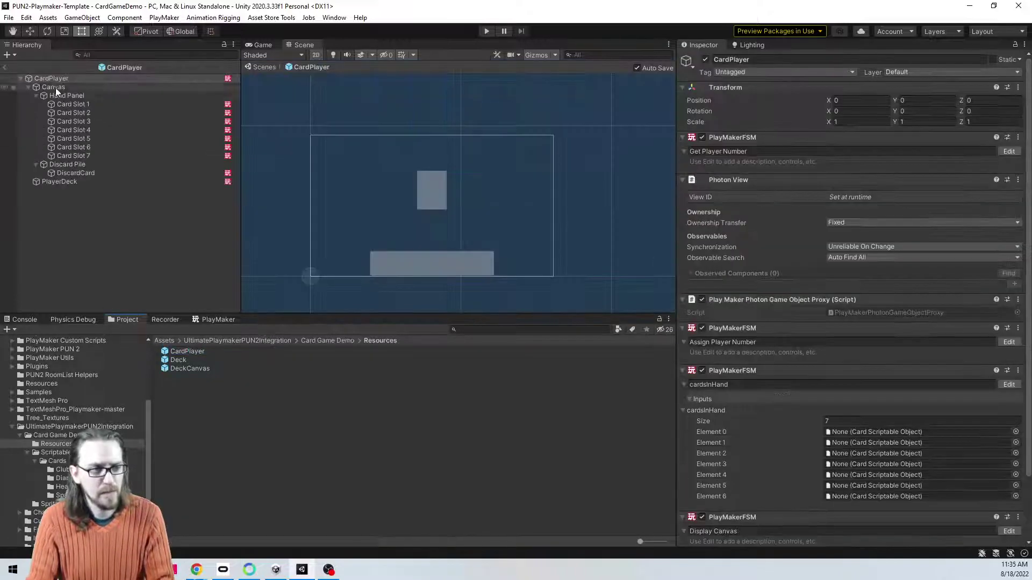
pyautogui.click(101, 107)
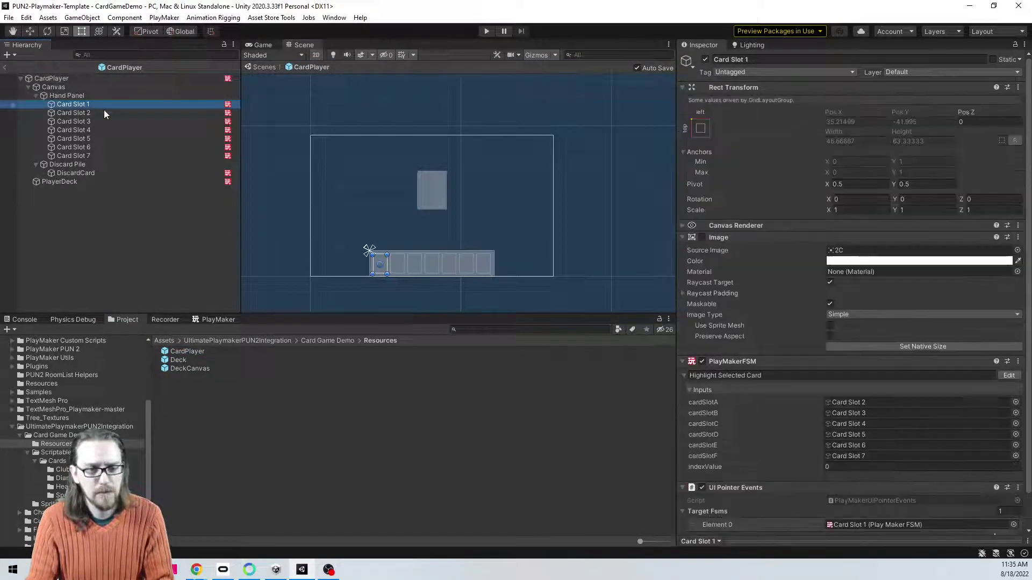
pyautogui.click(205, 319)
pyautogui.click(211, 436)
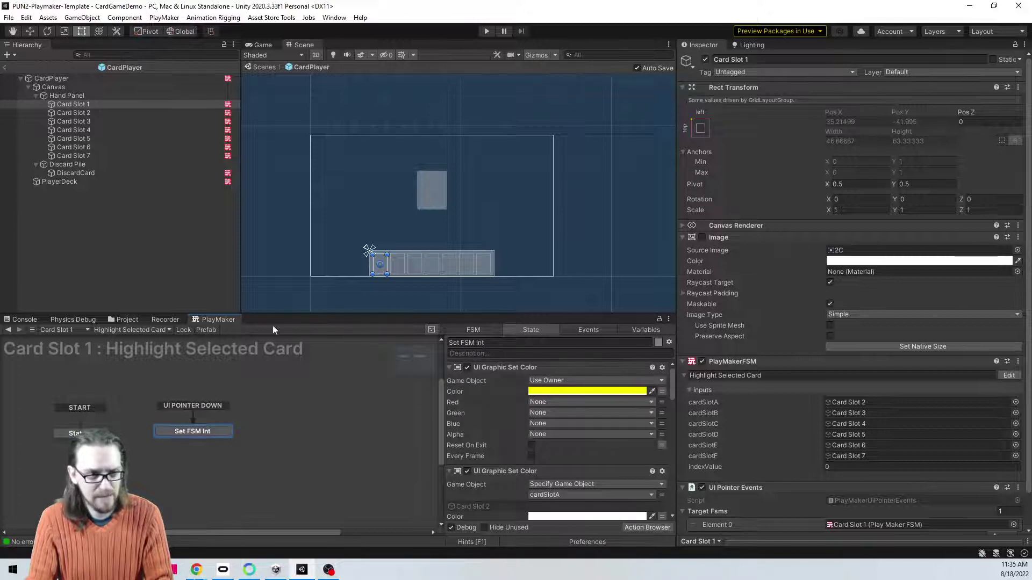
# Step: Review the actions in State 2 of DiscardCard's FSM, from the playCard data to the sprite and enabled property
pyautogui.click(92, 172)
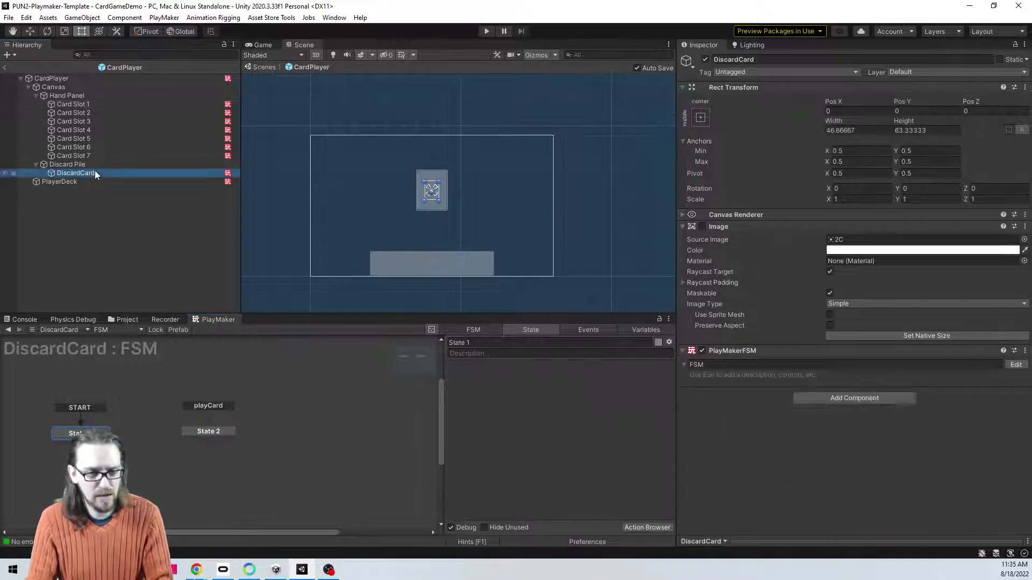
pyautogui.click(225, 430)
pyautogui.scroll(-3, 580, 425)
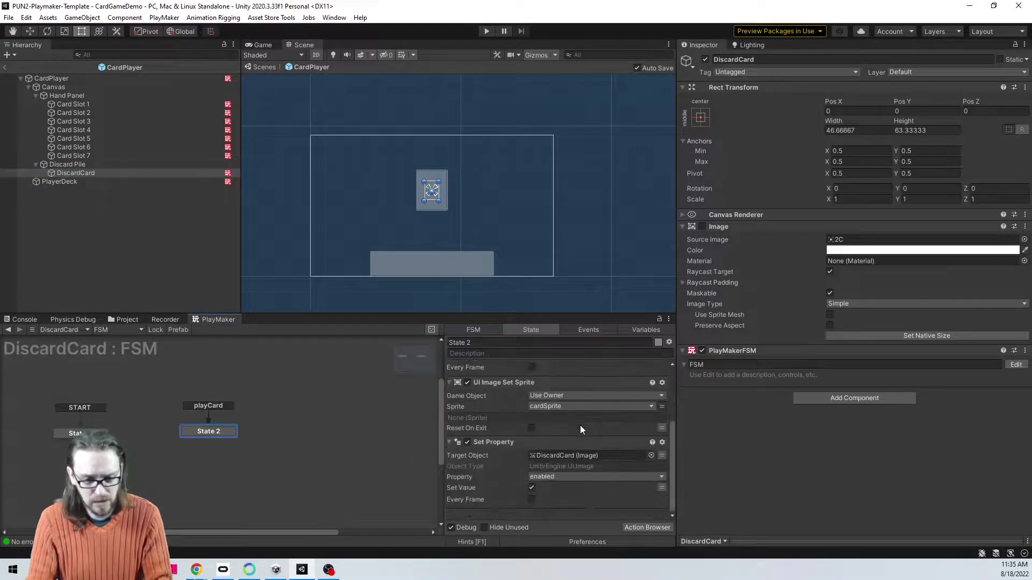
pyautogui.scroll(3, 605, 475)
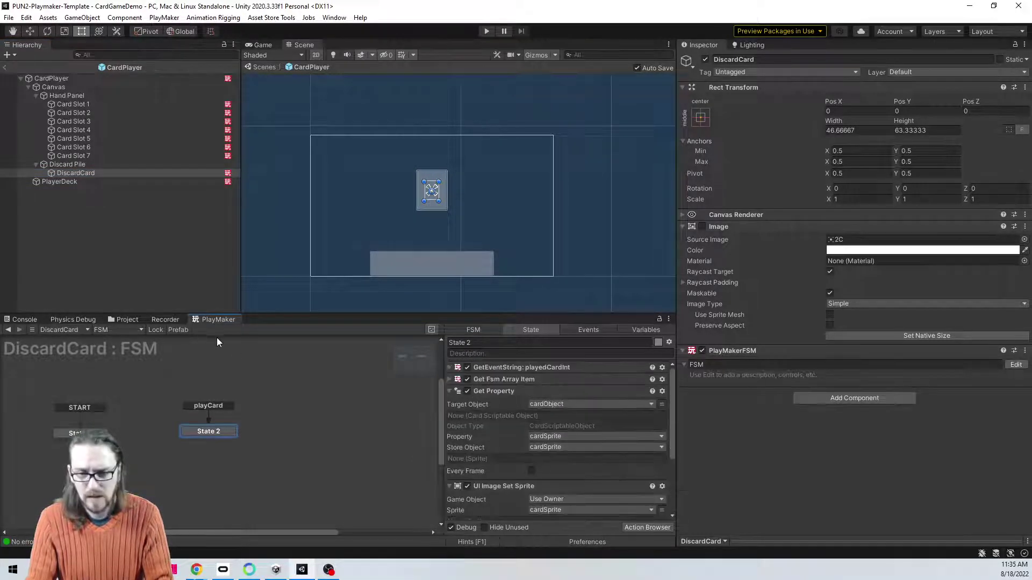
# Step: Examine the Wait to Click Discard Pile and Get Card to Play states of CardPlayer's play card FSM, expanding Get Fsm Array Item
pyautogui.scroll(-3, 516, 439)
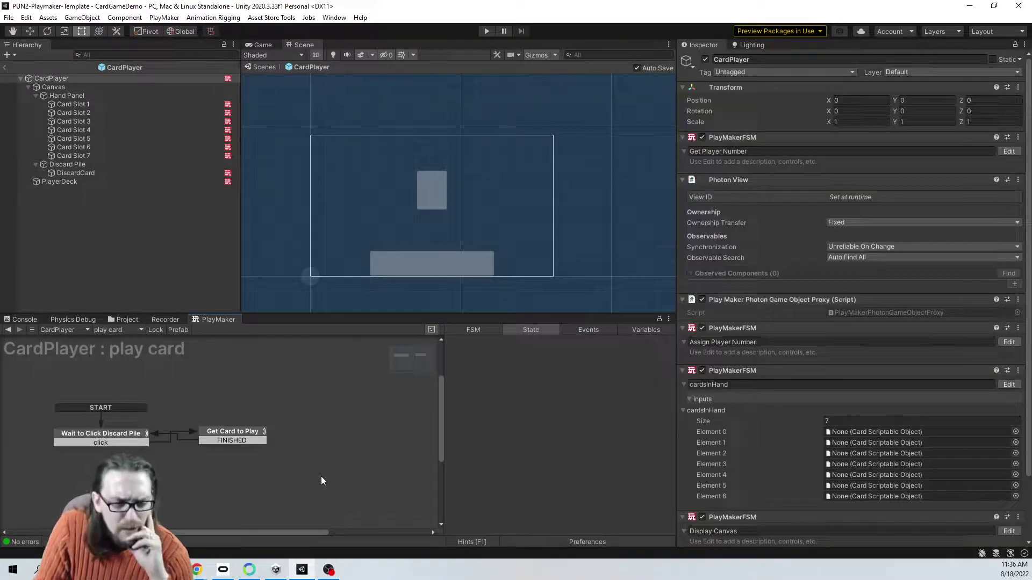
pyautogui.click(115, 439)
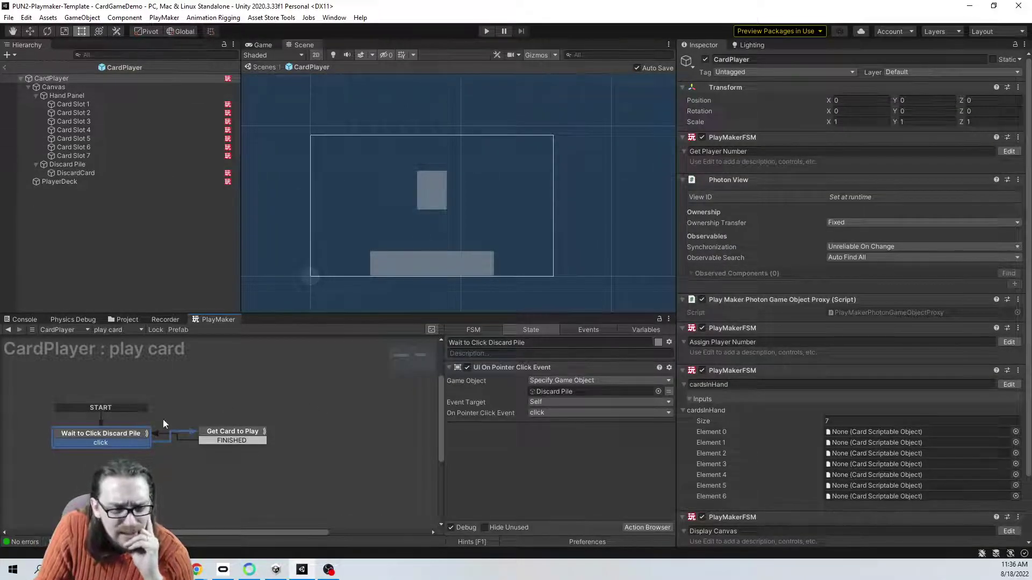
pyautogui.click(249, 432)
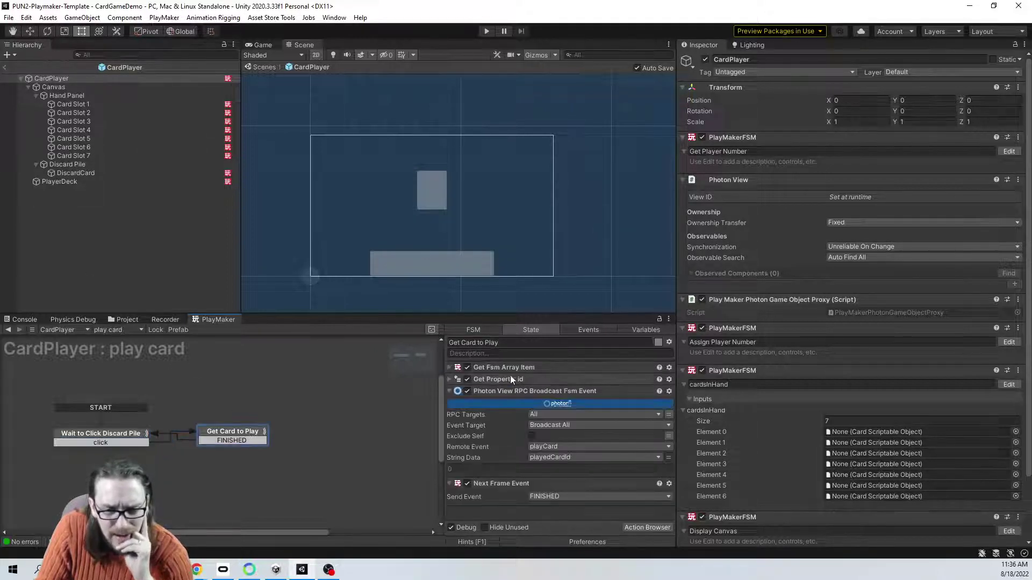
pyautogui.click(449, 368)
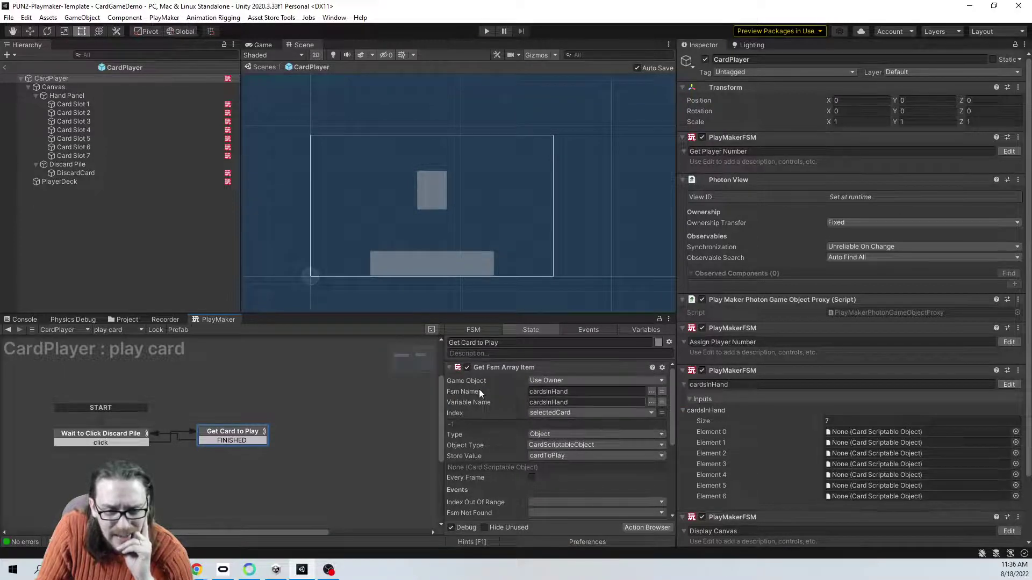
pyautogui.scroll(-3, 479, 389)
pyautogui.scroll(2, 512, 436)
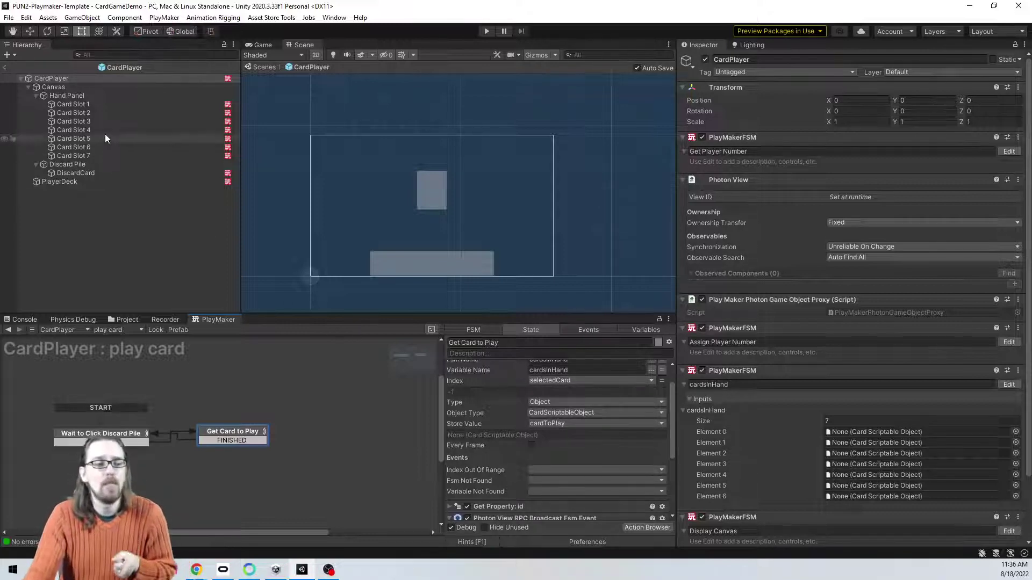
# Step: Compare Card Slot 1's Set FSM Int highlighting actions with the full action list in DiscardCard's State 2
pyautogui.click(106, 104)
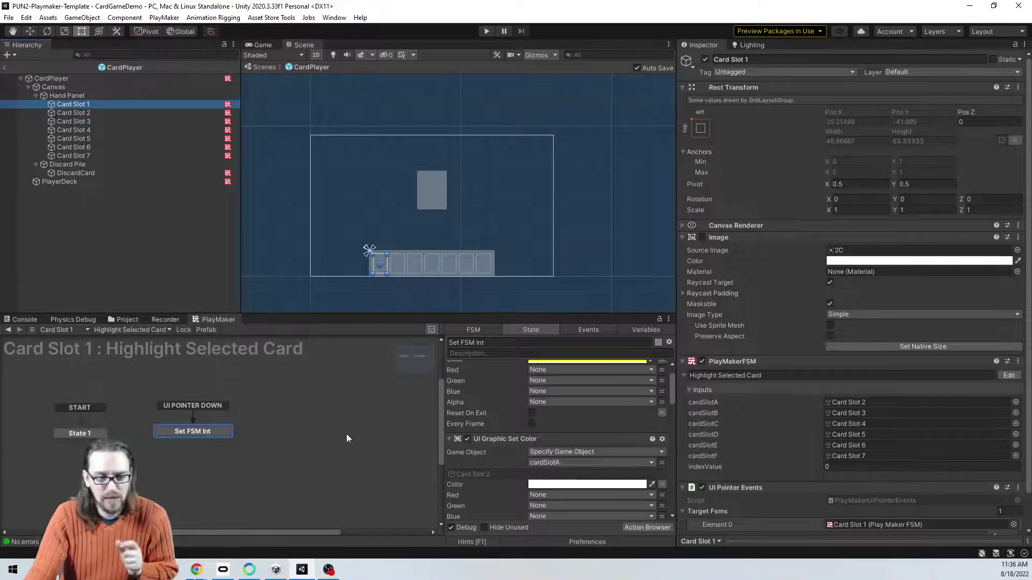
pyautogui.scroll(2, 564, 424)
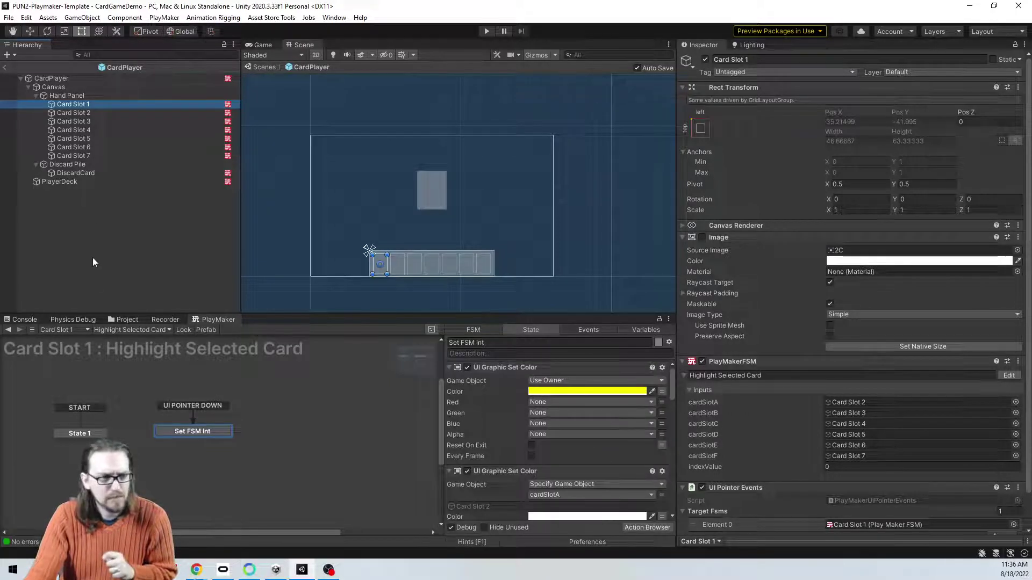
pyautogui.click(89, 174)
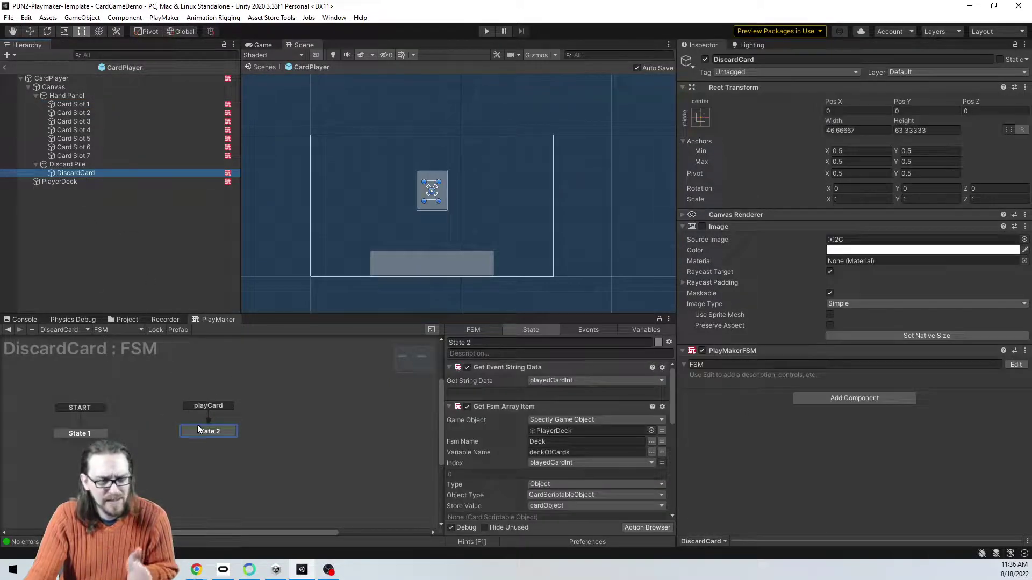
pyautogui.scroll(-2, 519, 438)
pyautogui.scroll(-5, 521, 436)
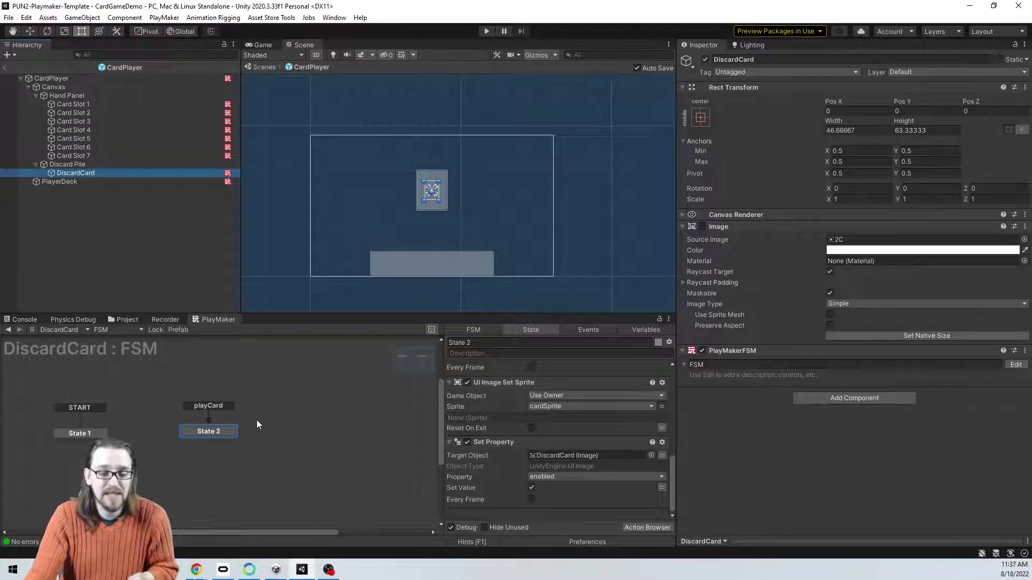
pyautogui.scroll(3, 613, 463)
pyautogui.scroll(4, 613, 463)
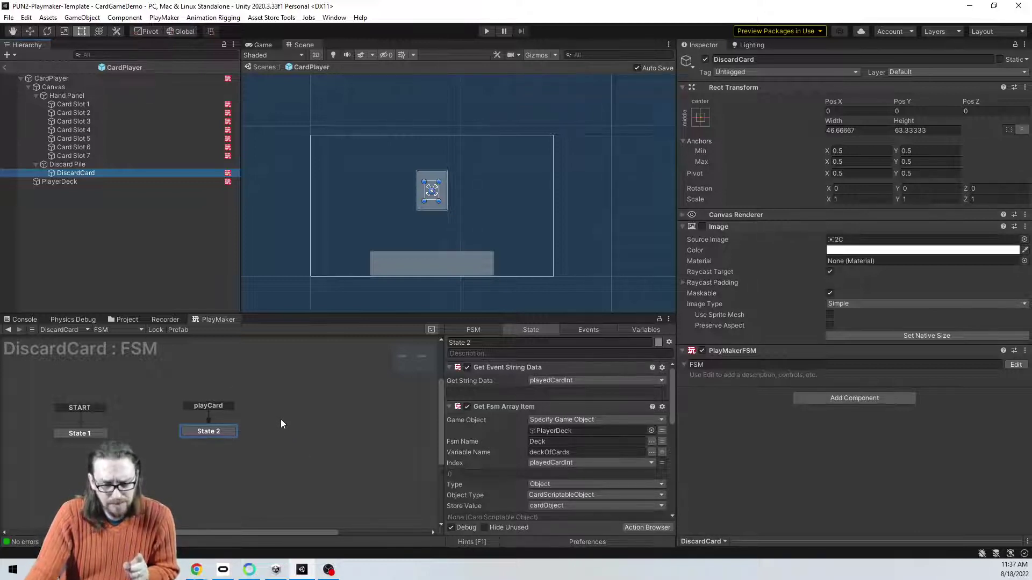
# Step: Review the Set FSM Int state in Card Slot 1's Highlight Selected Card FSM and locate the Set Fsm Int action's target object
pyautogui.click(92, 105)
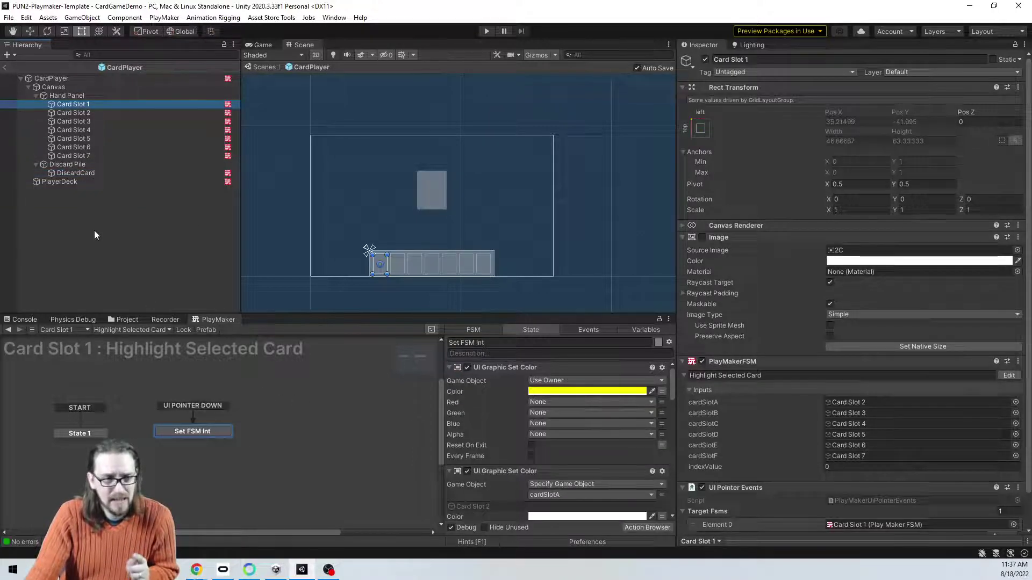
pyautogui.click(67, 79)
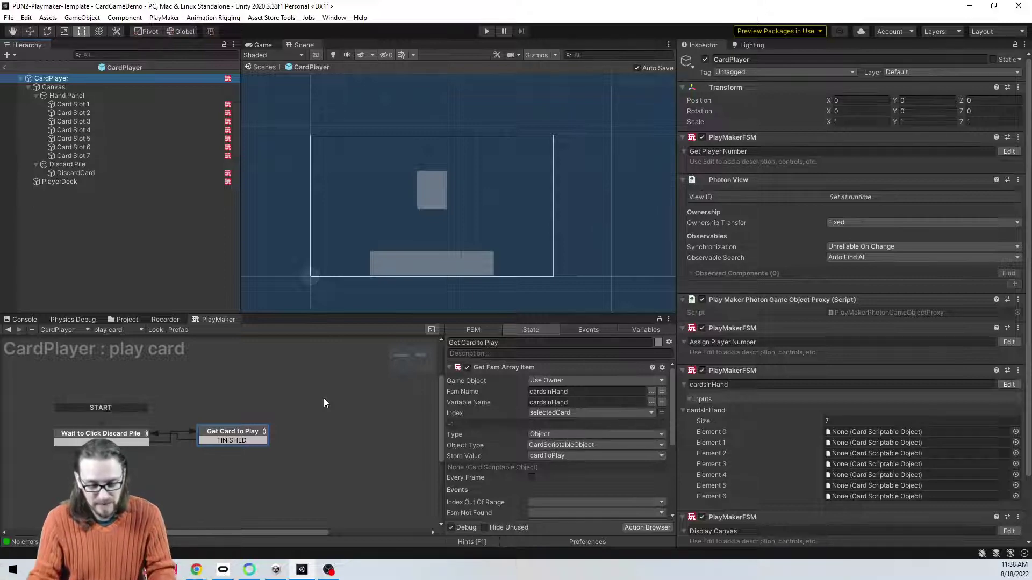
pyautogui.click(260, 387)
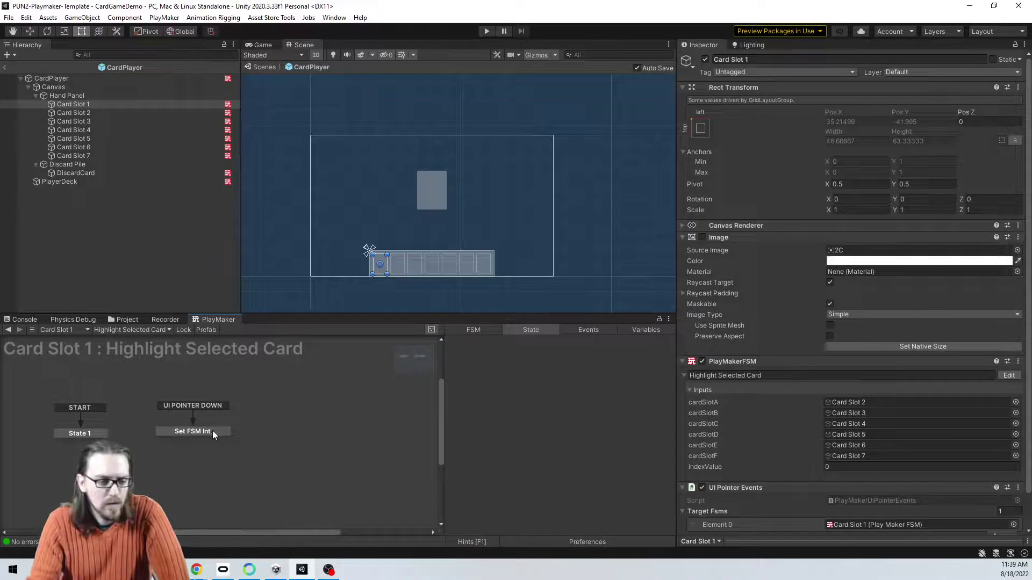
pyautogui.click(215, 431)
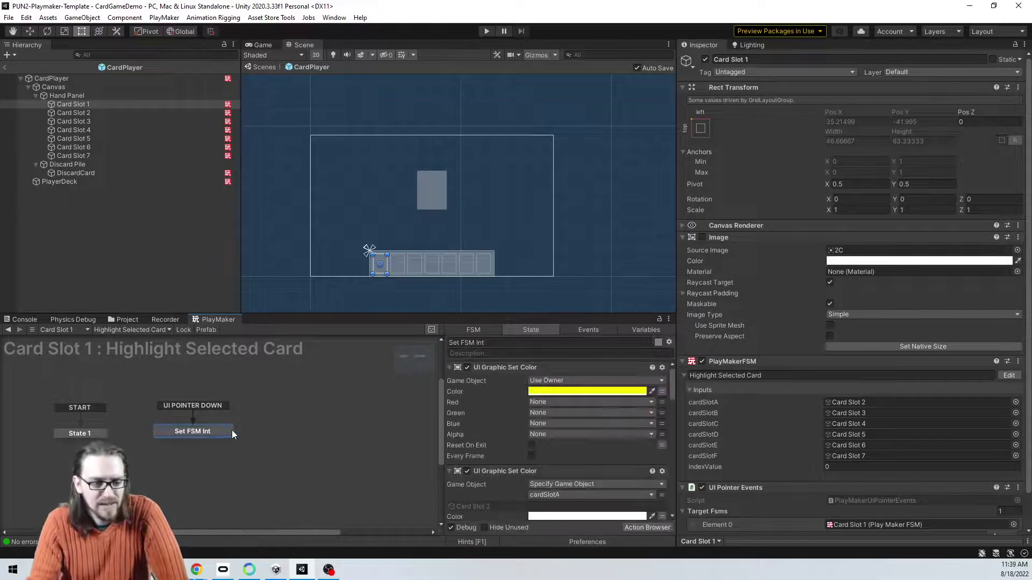
pyautogui.scroll(-8, 543, 429)
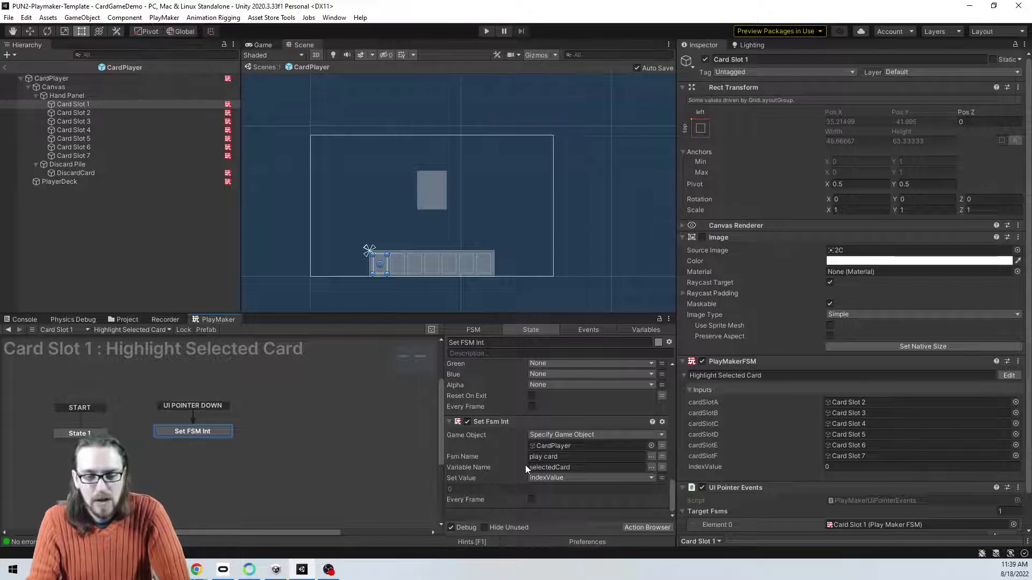
pyautogui.click(559, 446)
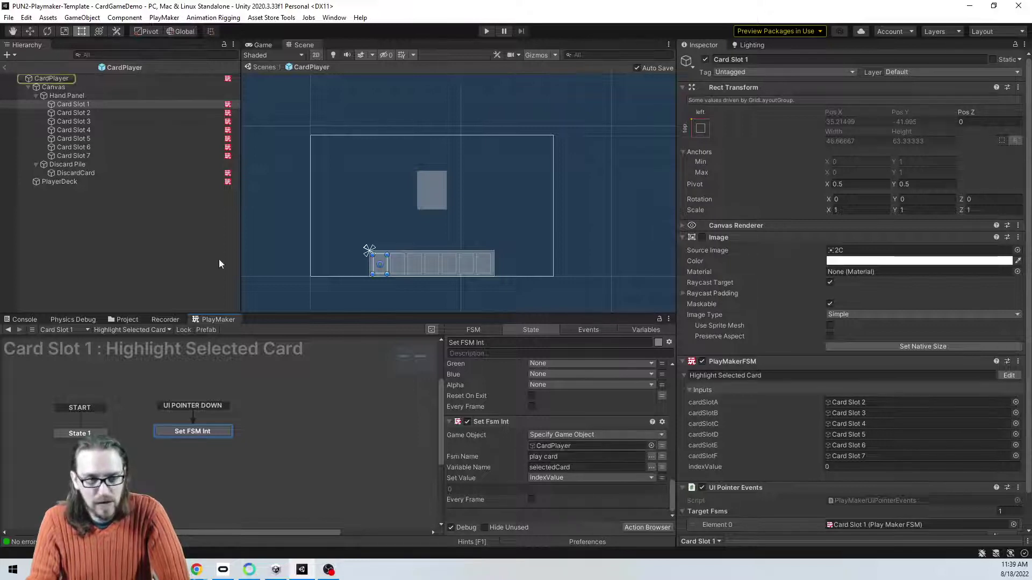
# Step: Review CardPlayer's play card FSM from Wait to Click Discard Pile through the final Next Frame Event action of Get Card to Play
pyautogui.click(62, 77)
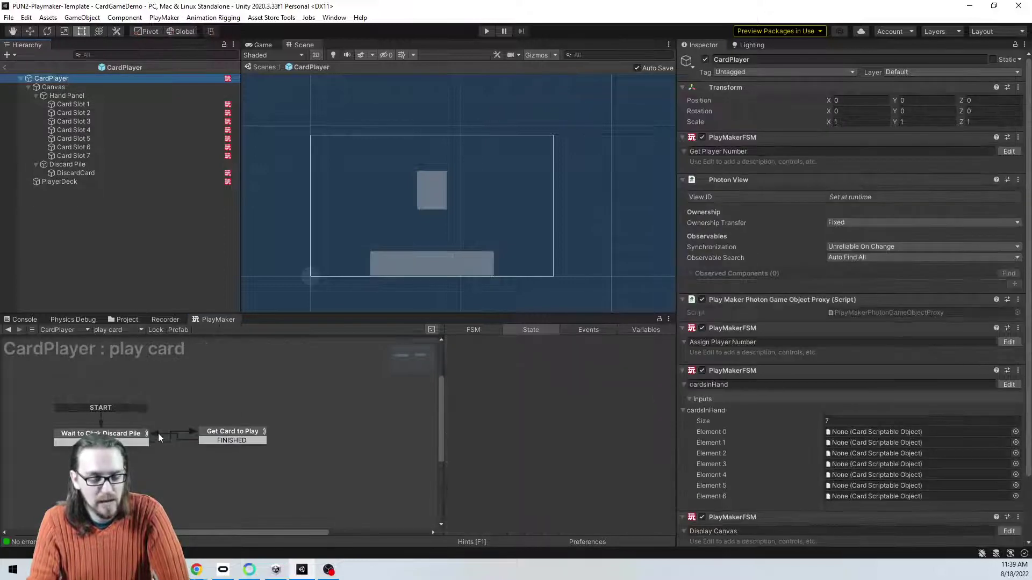
pyautogui.click(109, 434)
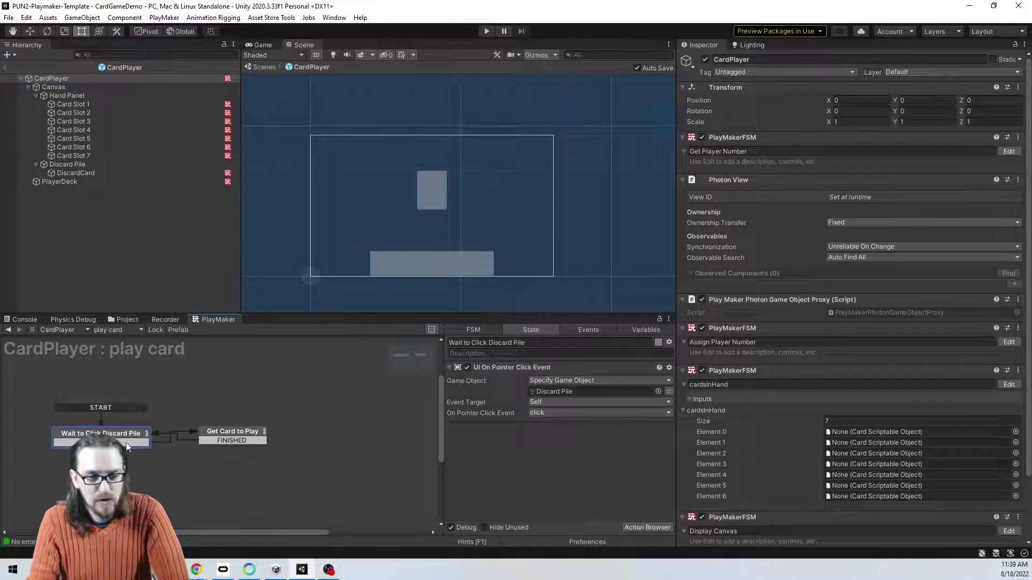
pyautogui.click(230, 434)
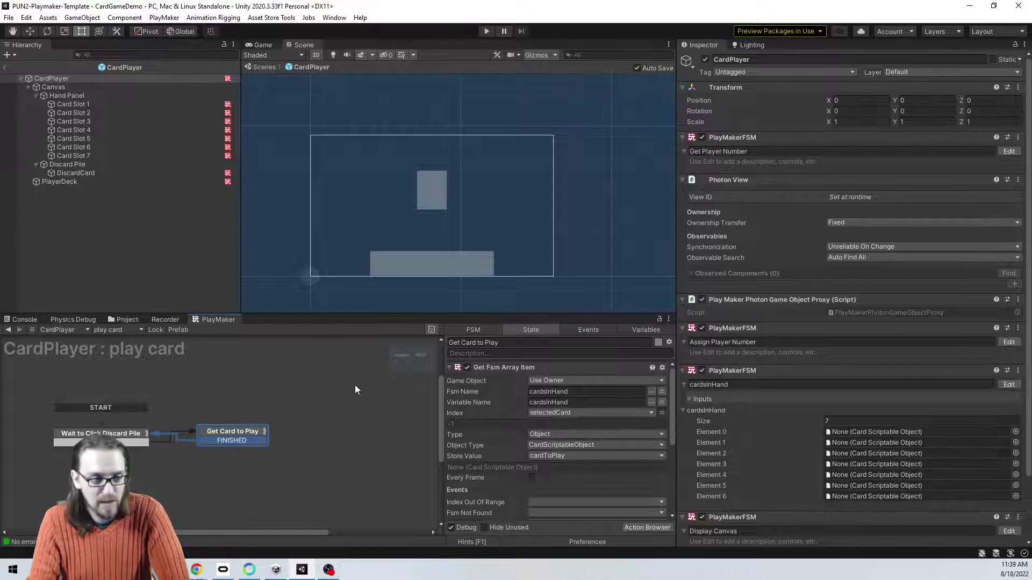
pyautogui.scroll(-3, 499, 408)
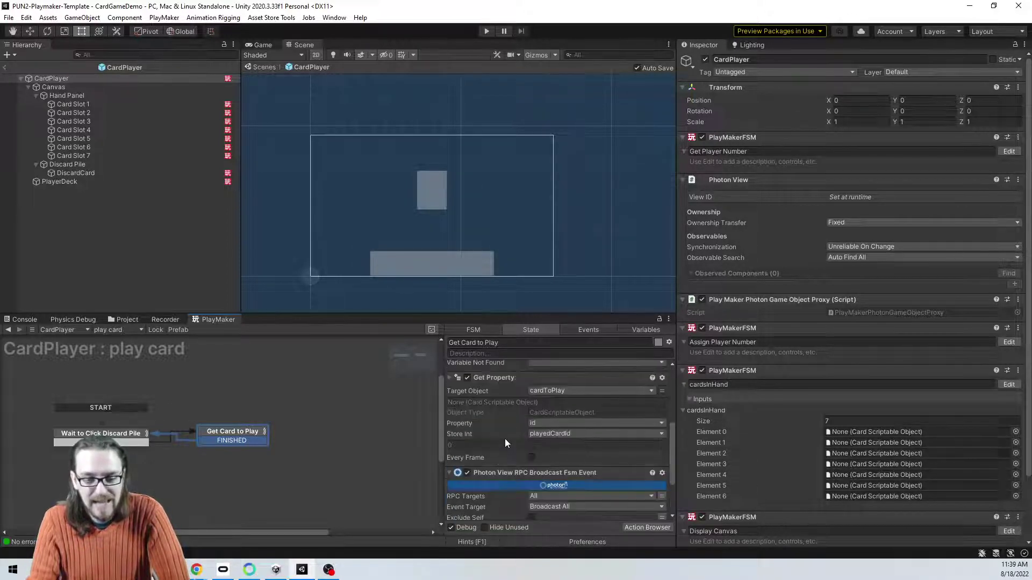
pyautogui.scroll(-3, 505, 438)
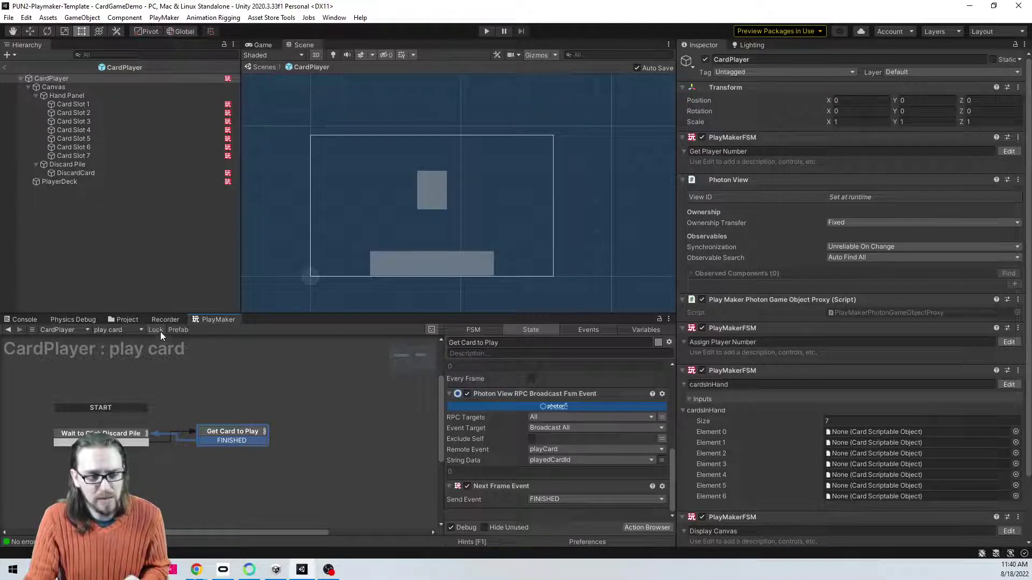
# Step: Add a Set Visibility action just before Next Frame Event in the play card FSM's Get Card to Play state
pyautogui.click(92, 104)
pyautogui.scroll(-2, 731, 274)
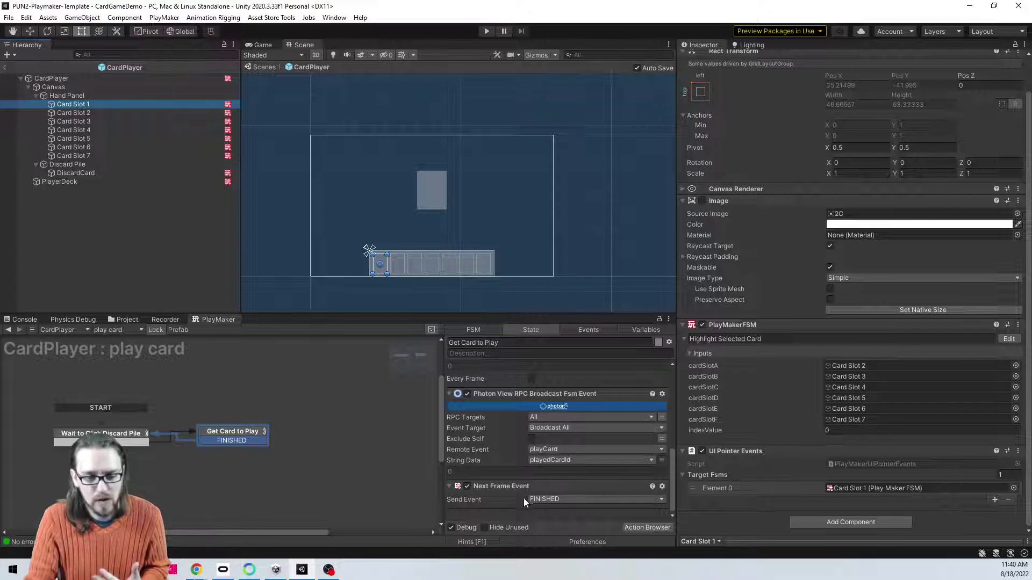
pyautogui.doubleClick(518, 511)
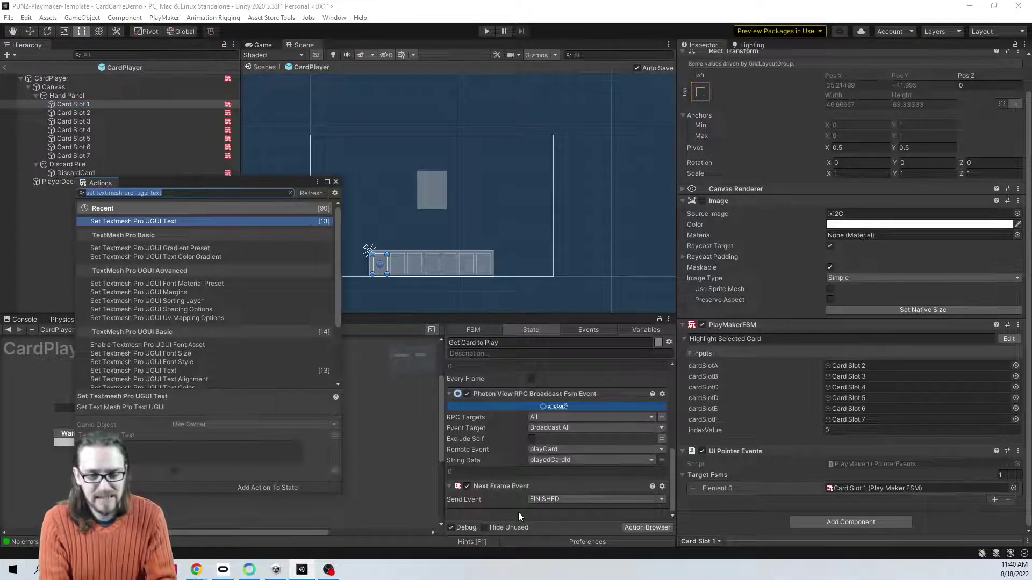
pyautogui.scroll(5, 526, 502)
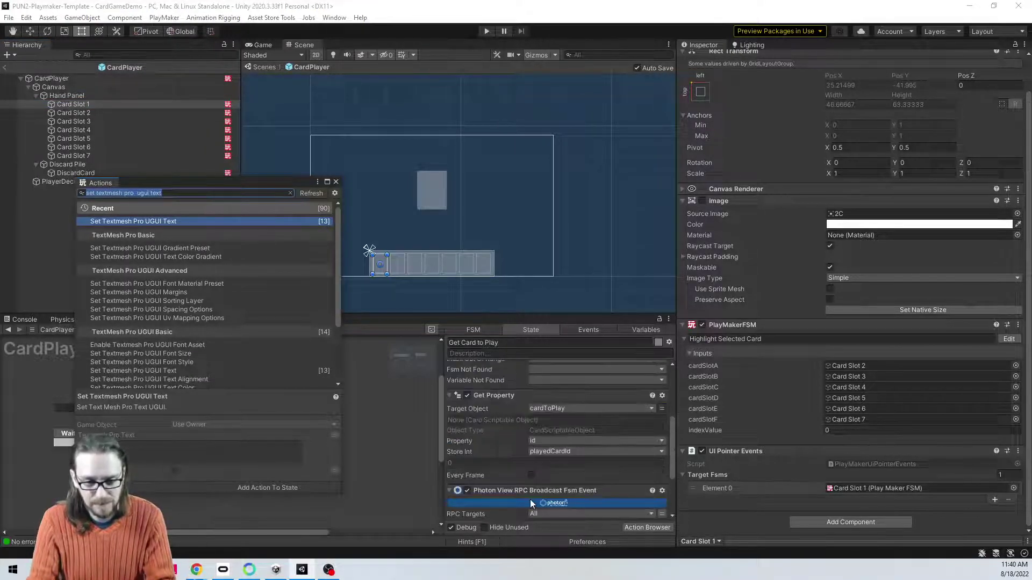
pyautogui.scroll(3, 516, 440)
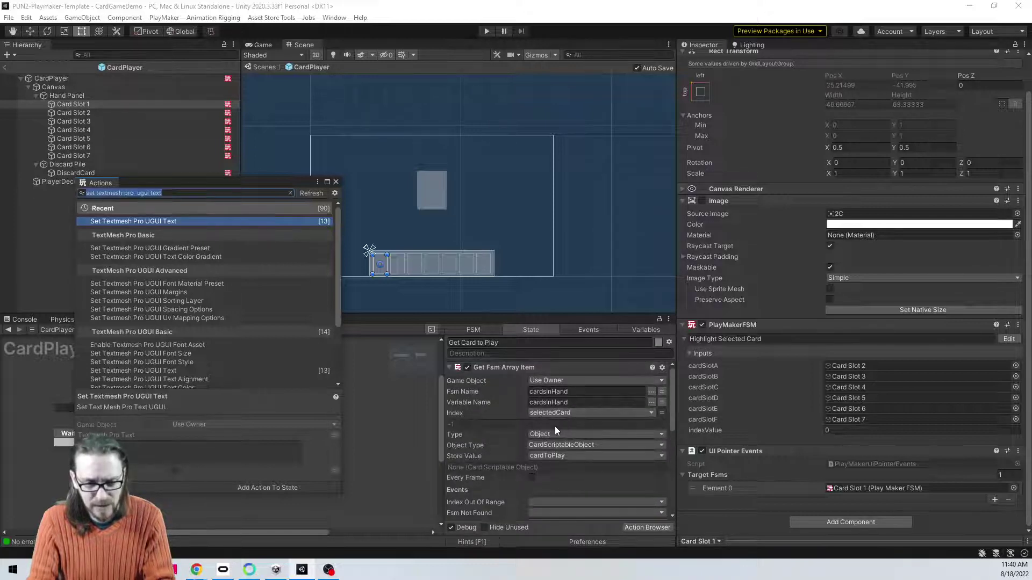
pyautogui.scroll(-4, 555, 430)
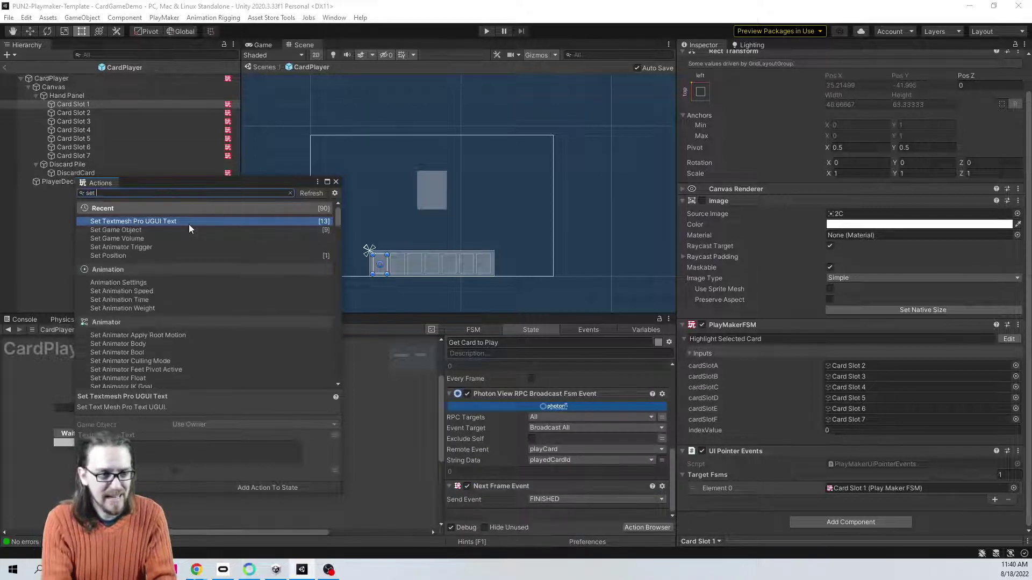
pyautogui.write('set vis')
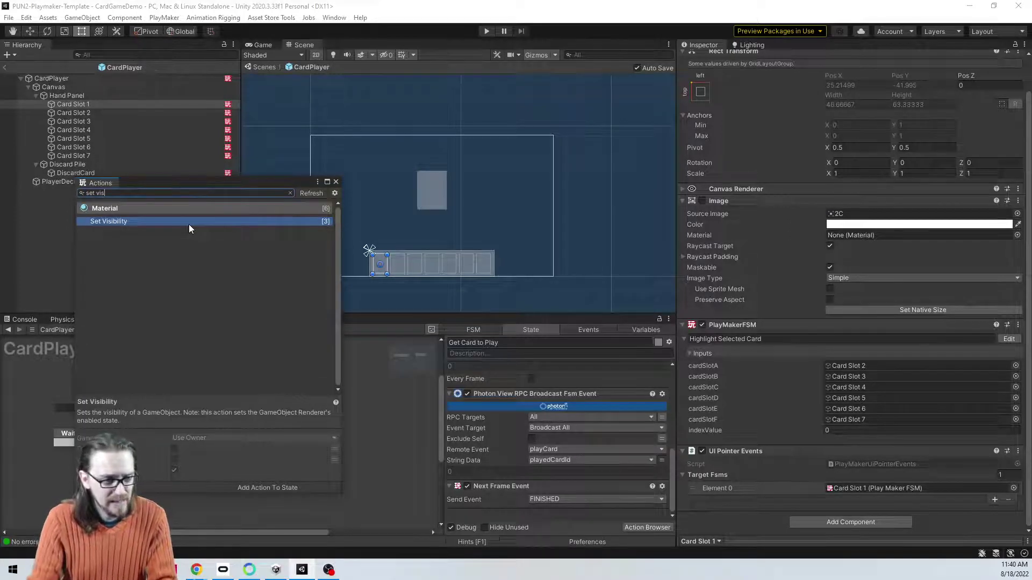
pyautogui.moveTo(169, 221); pyautogui.dragTo(543, 441)
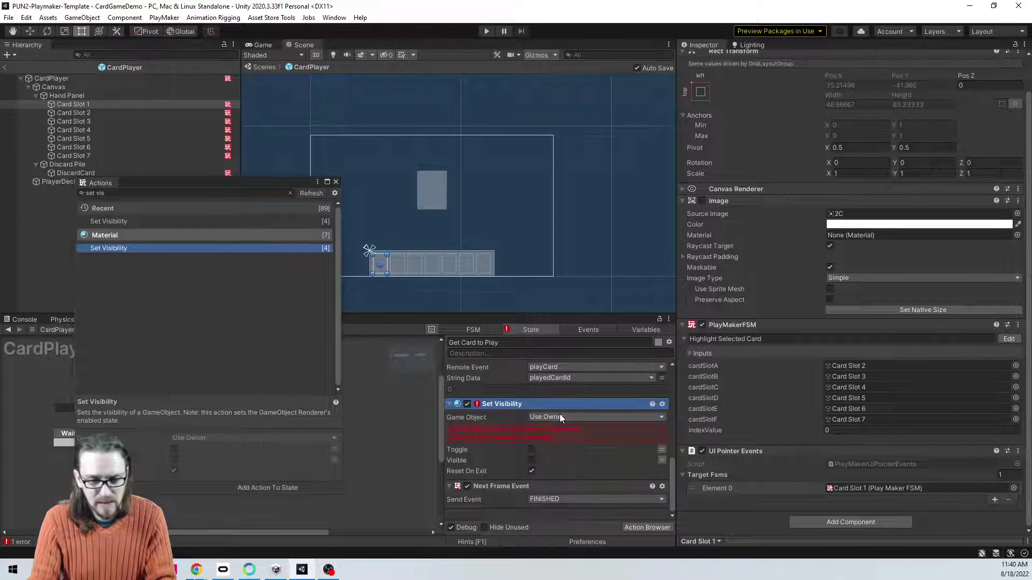
# Step: Set the Set Visibility action's Game Object to Specify Game Object using a variable, leave the variable at None, and close the action browser
pyautogui.click(560, 415)
pyautogui.click(562, 440)
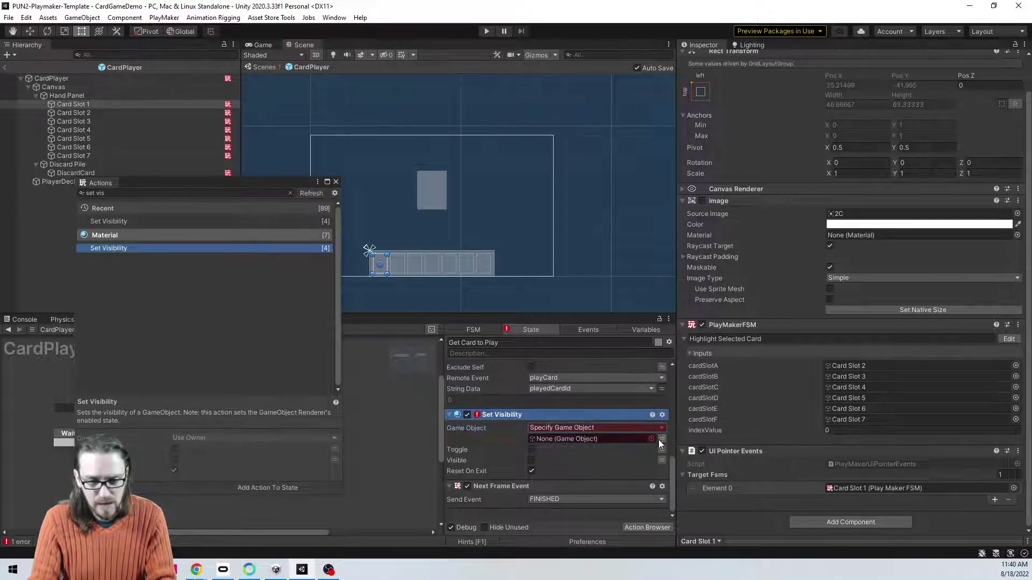
pyautogui.click(635, 440)
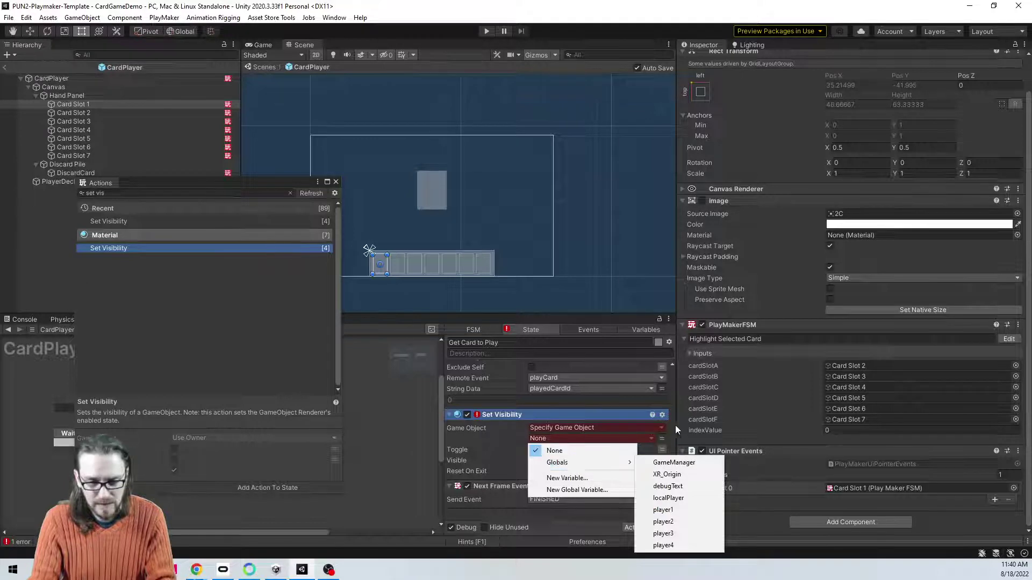
pyautogui.click(653, 432)
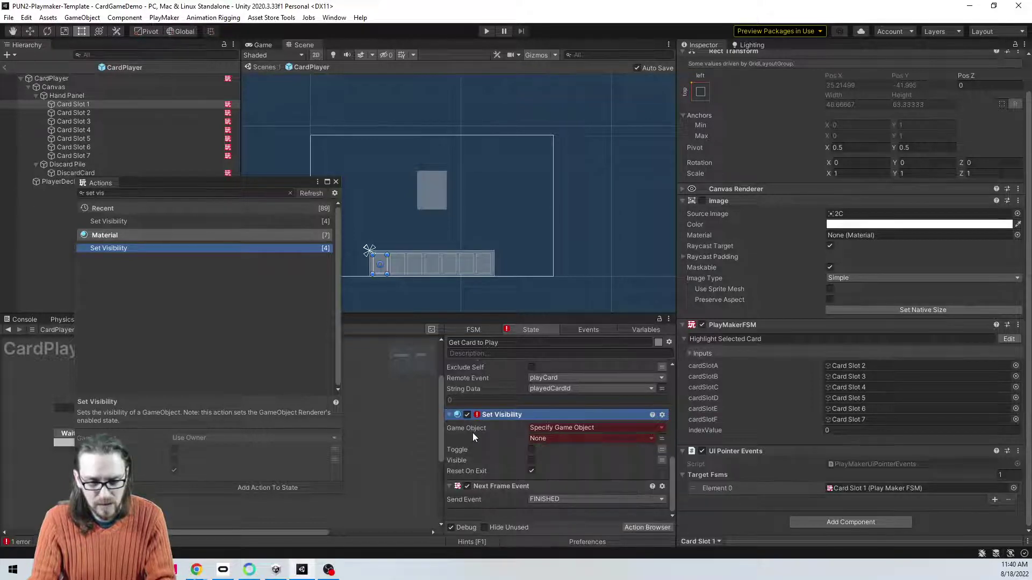
pyautogui.click(336, 183)
# Step: Check the Get Fsm Array Item settings against the variables of CardPlayer's cardsInHand FSM and Card Slot 1's Highlight Selected Card FSM
pyautogui.scroll(5, 507, 435)
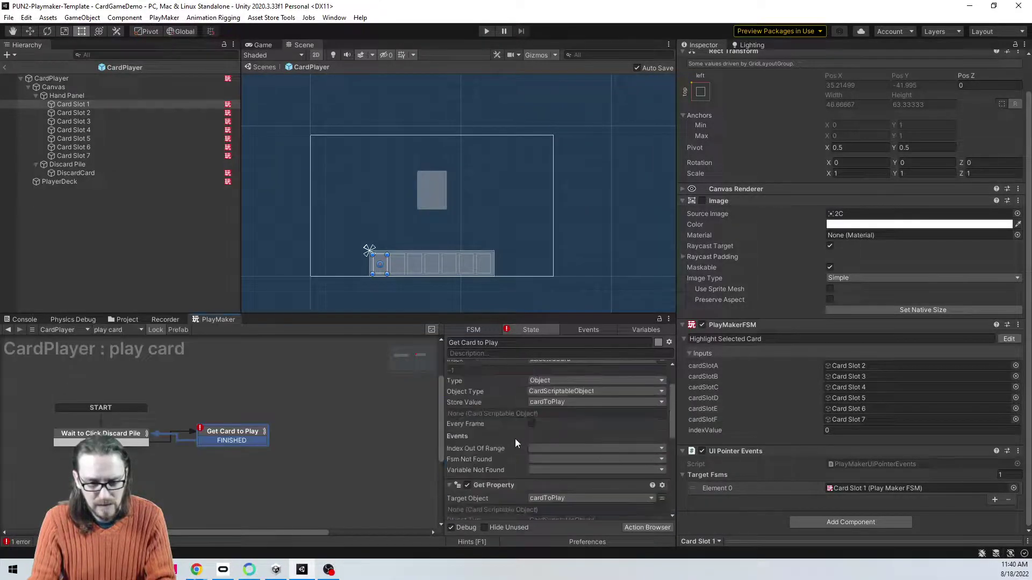
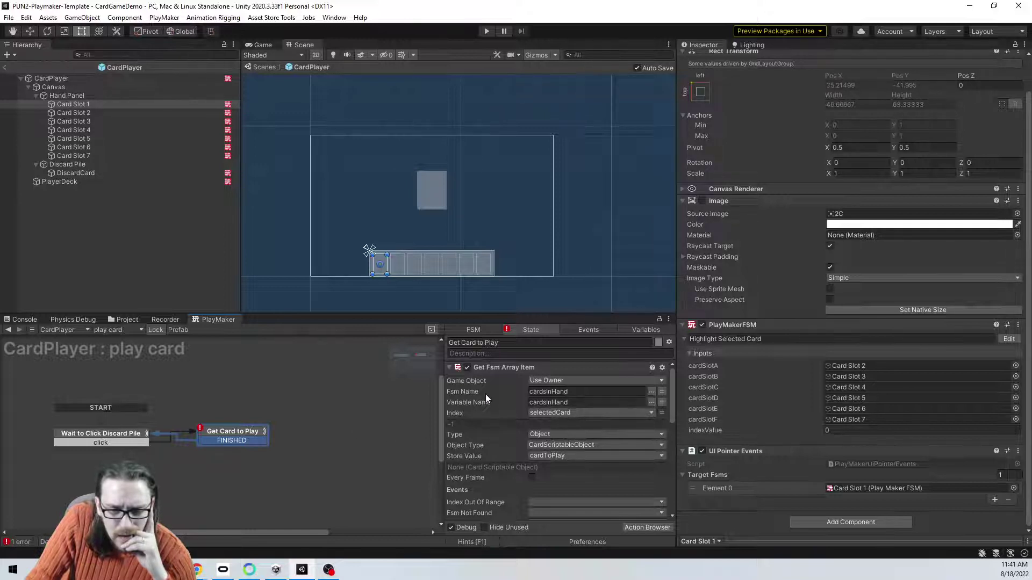
pyautogui.click(528, 391)
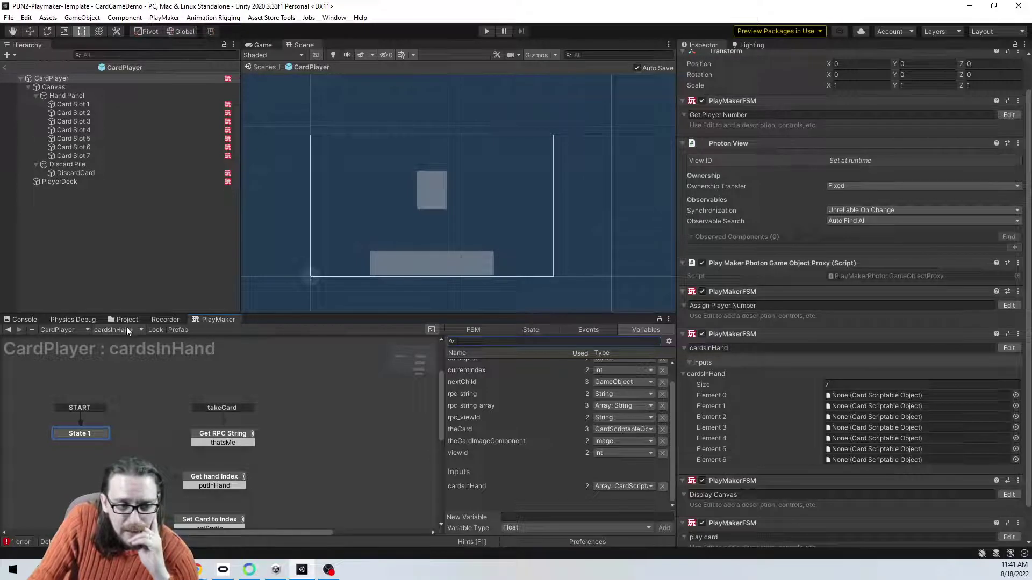
pyautogui.click(127, 330)
pyautogui.click(129, 353)
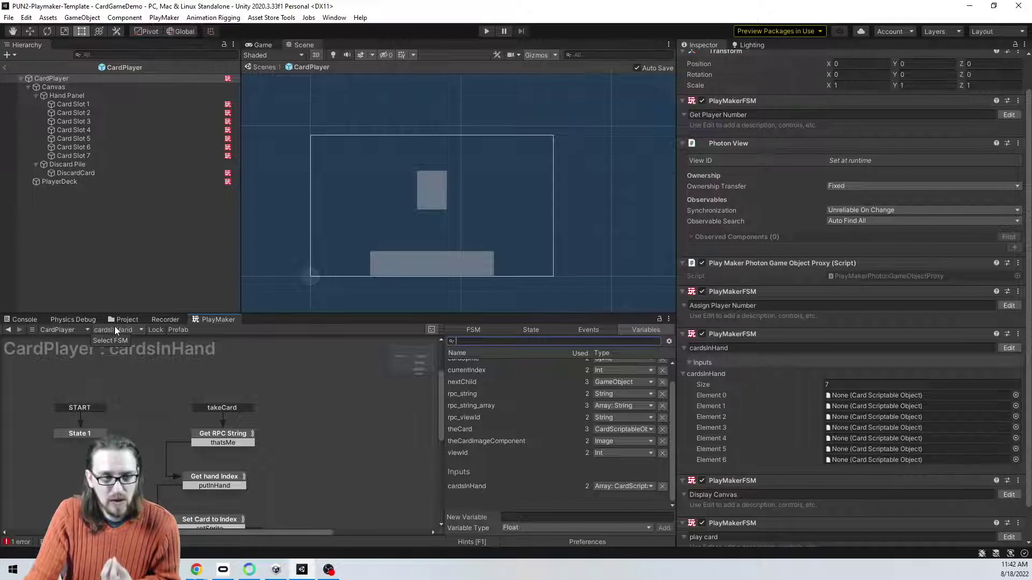
pyautogui.click(80, 104)
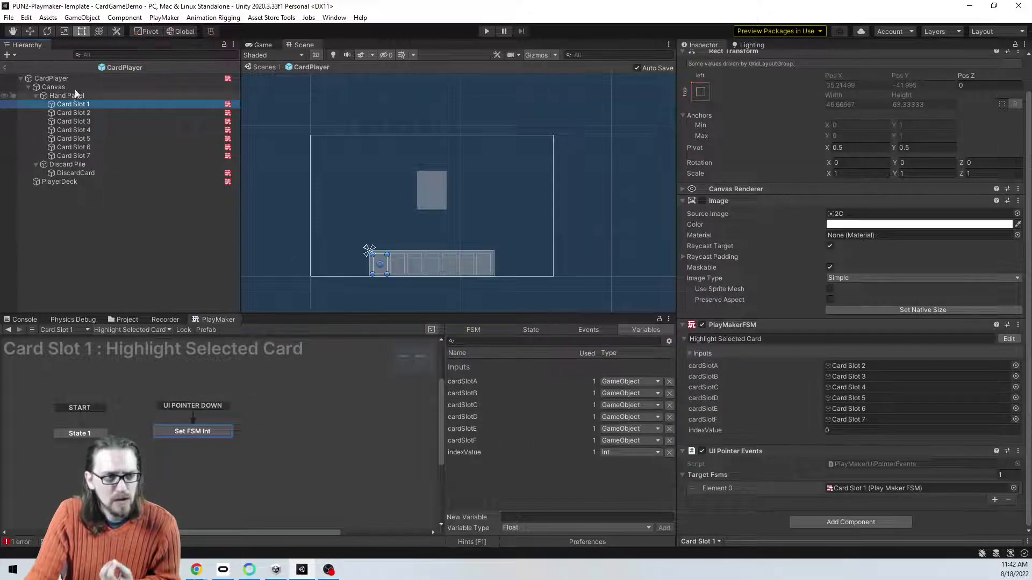
pyautogui.click(64, 79)
# Step: Delete the Set Visibility action from the Get Card to Play state of CardPlayer's play card FSM
pyautogui.click(132, 330)
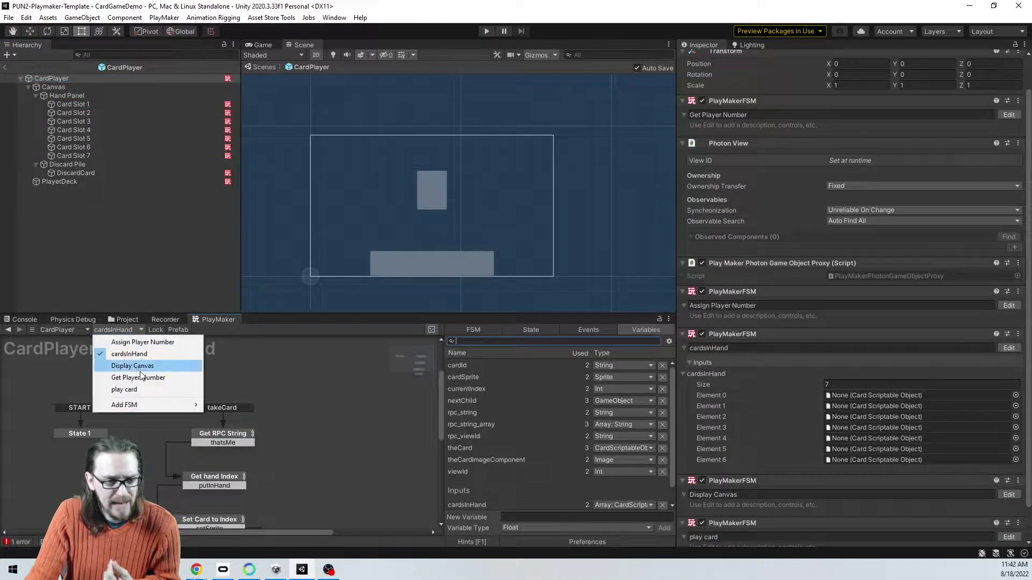
pyautogui.click(146, 389)
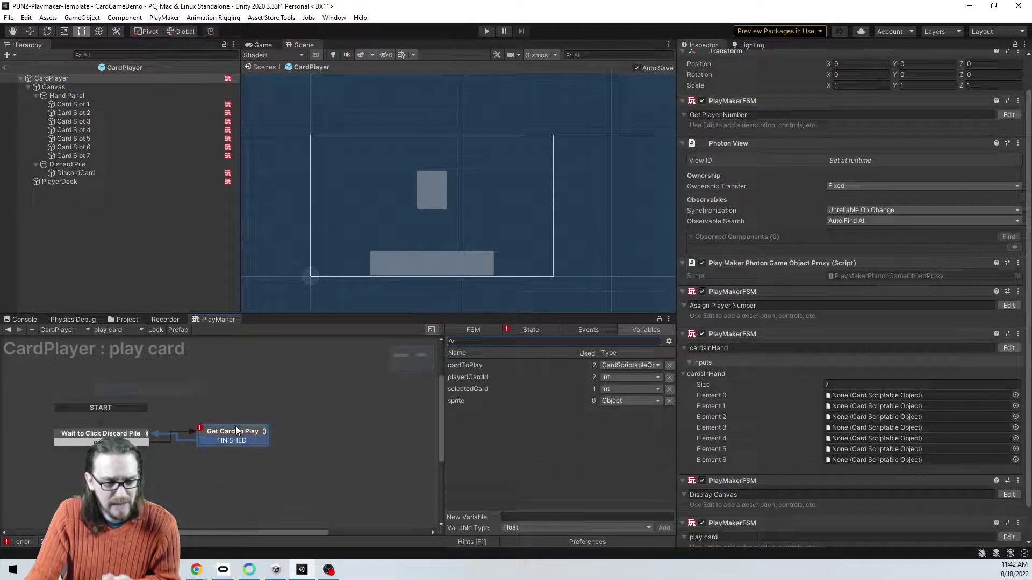
pyautogui.click(126, 433)
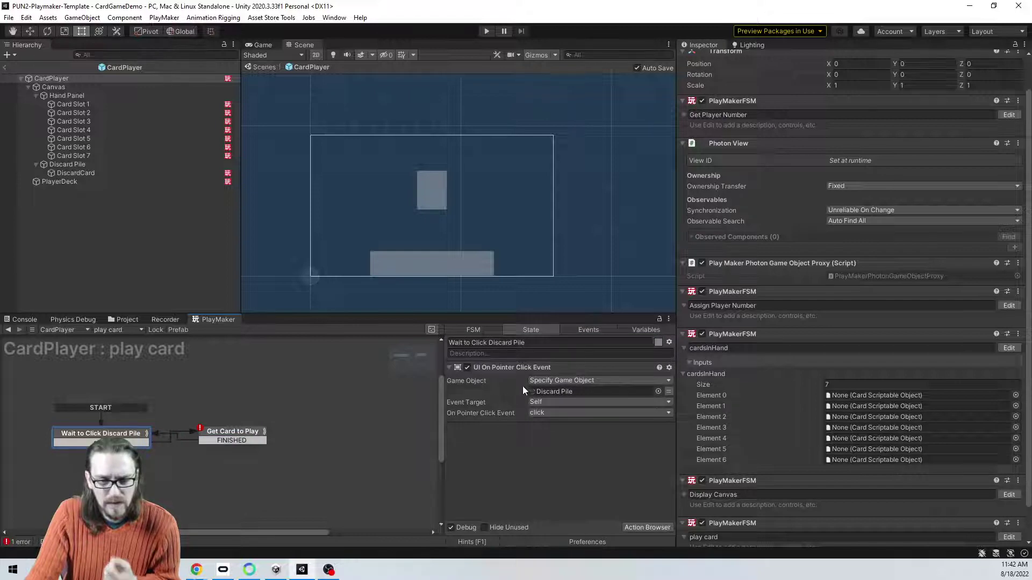
pyautogui.click(257, 433)
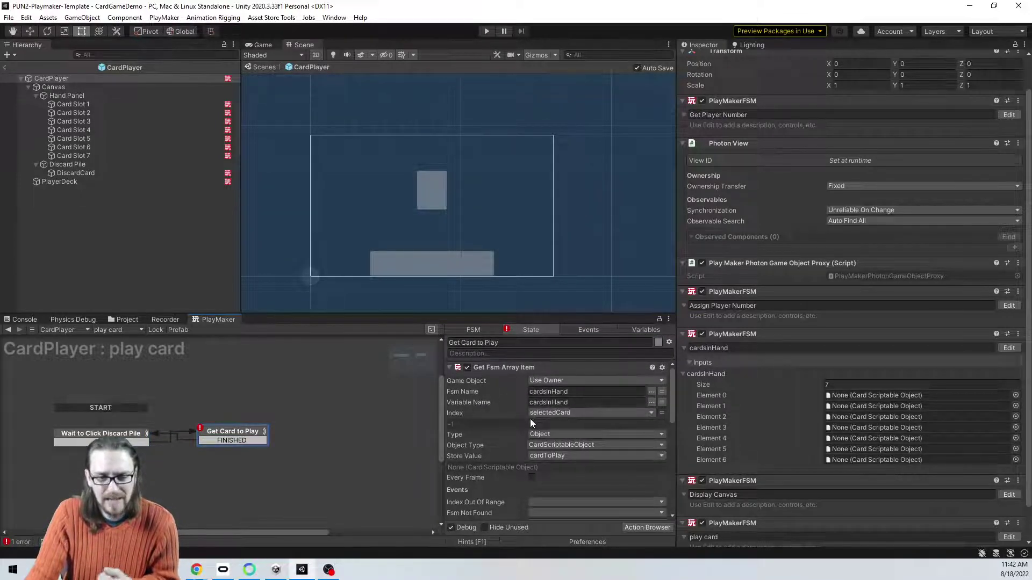
pyautogui.scroll(-8, 481, 410)
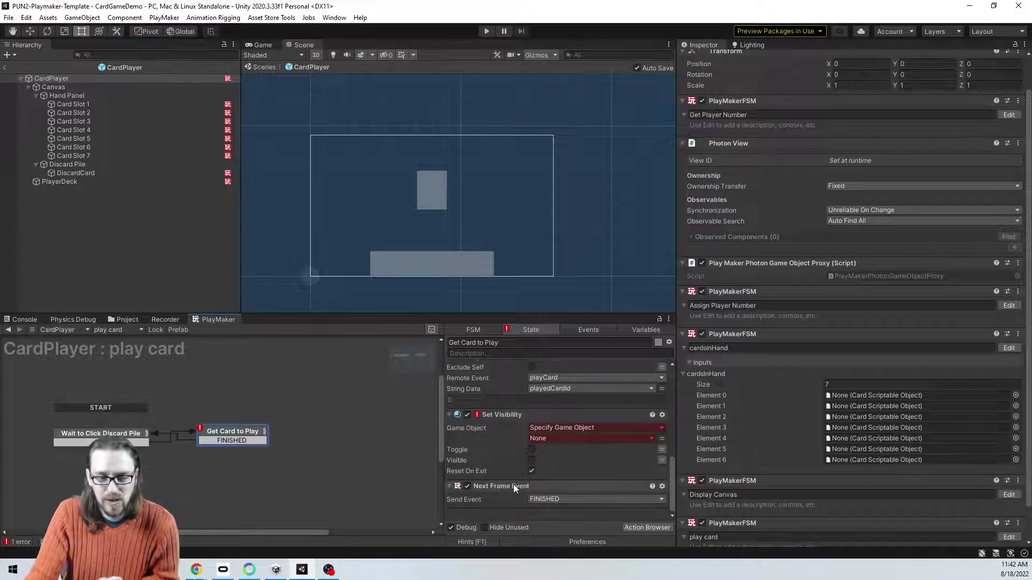
pyautogui.click(511, 414)
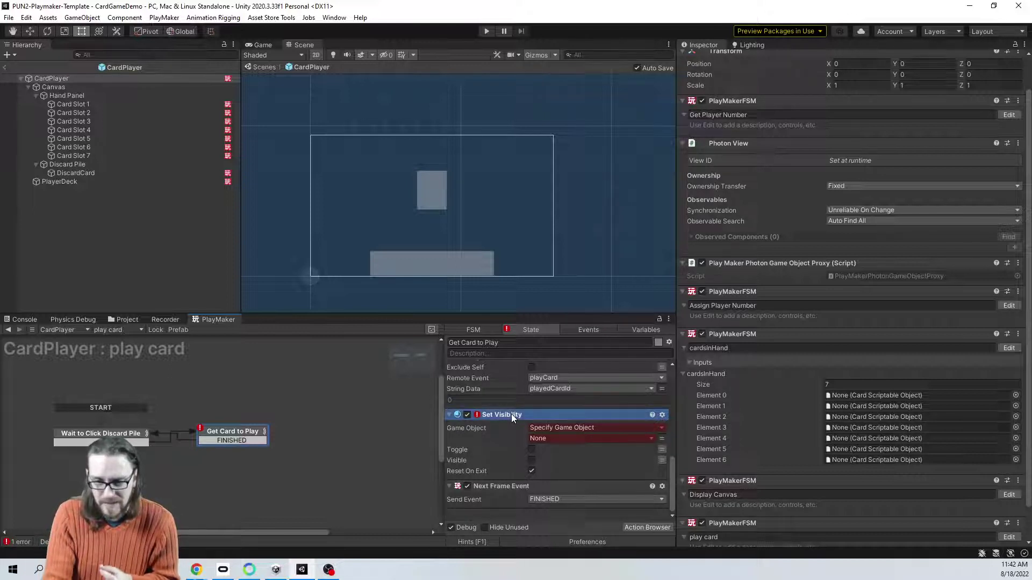
pyautogui.press('Delete')
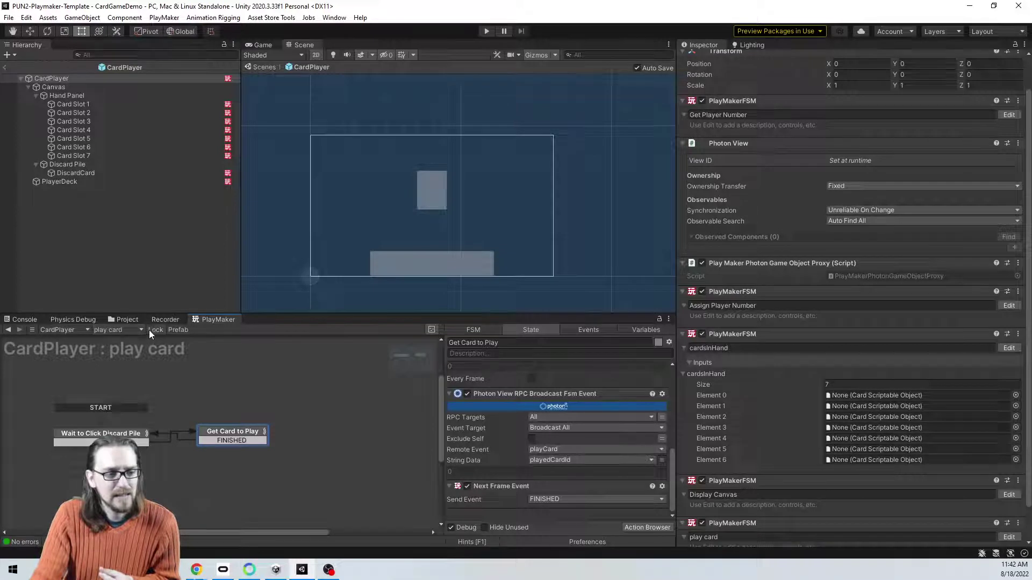
# Step: Unlock the FSM view and show the Set FSM Int state of Card Slot 1's Highlight Selected Card FSM
pyautogui.click(73, 104)
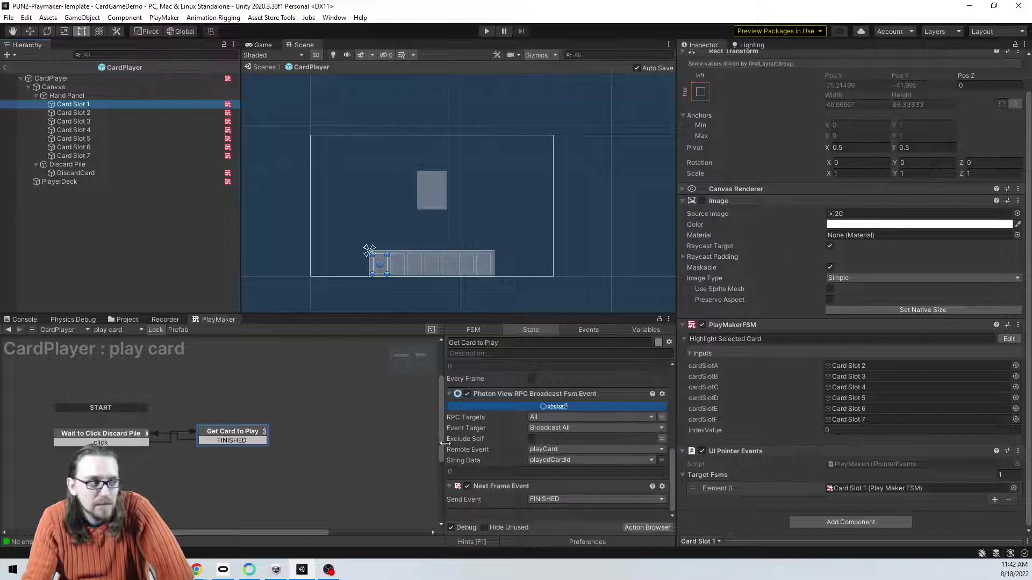
pyautogui.click(156, 330)
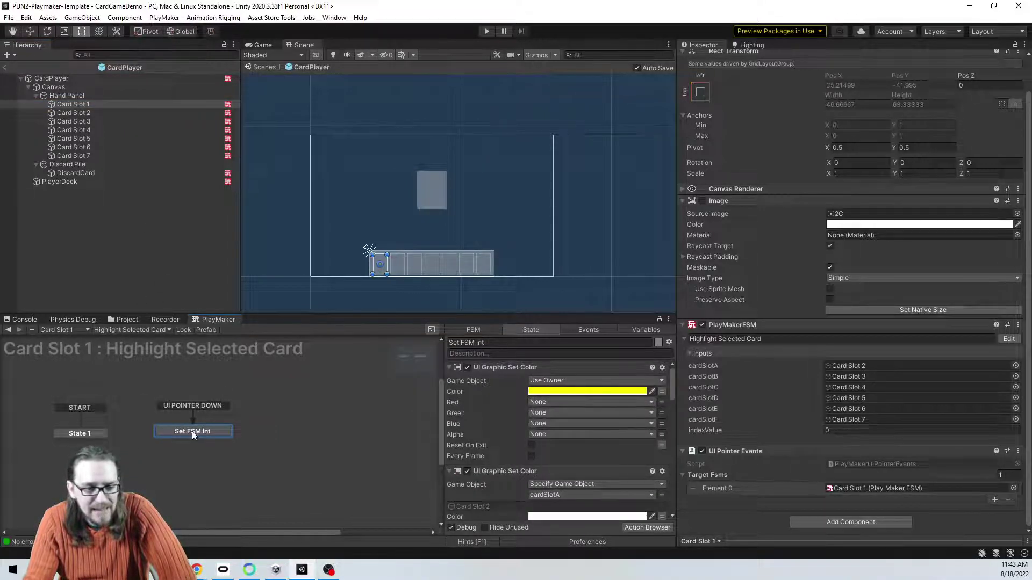
# Step: Compare the Set Fsm Int settings in Card Slot 1's Set FSM Int state with CardPlayer's play card FSM
pyautogui.scroll(-5, 504, 391)
pyautogui.scroll(-10, 505, 391)
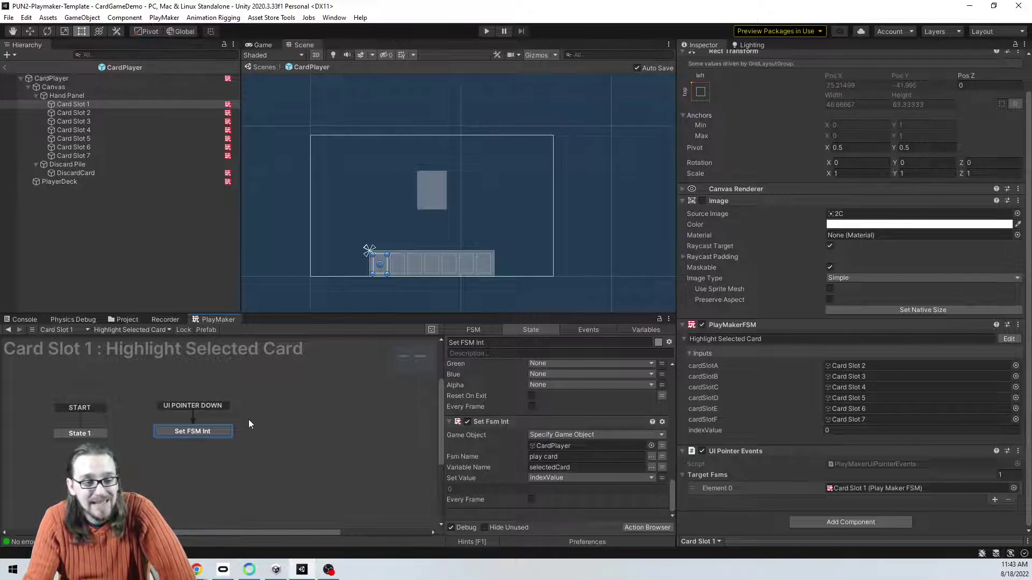
pyautogui.click(63, 80)
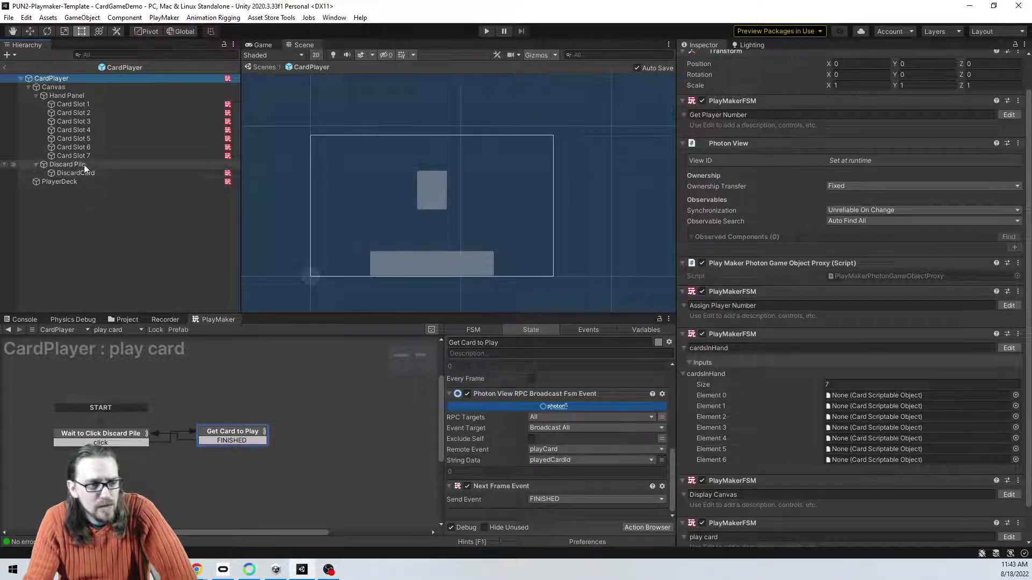
pyautogui.click(97, 106)
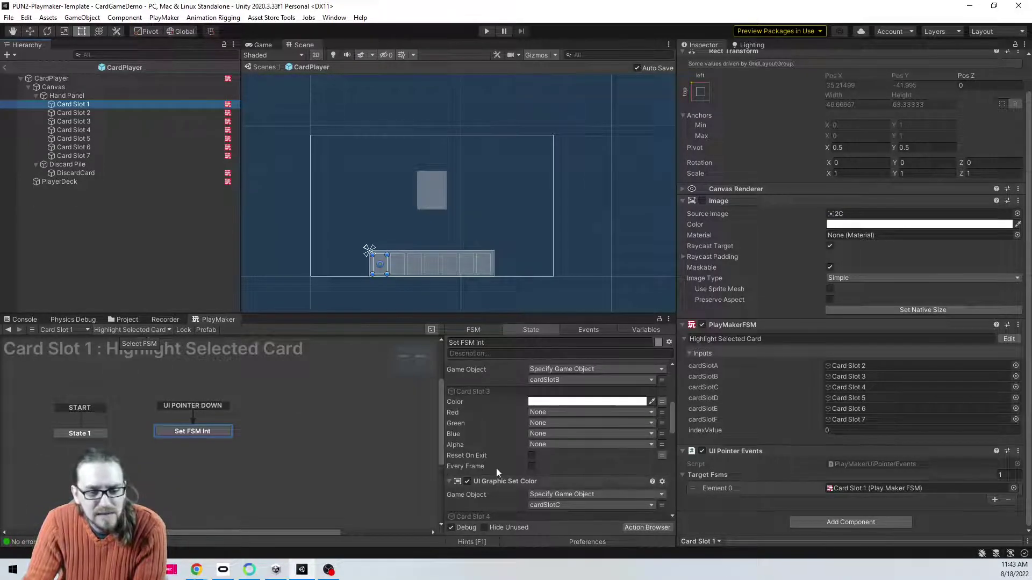
pyautogui.scroll(-5, 594, 466)
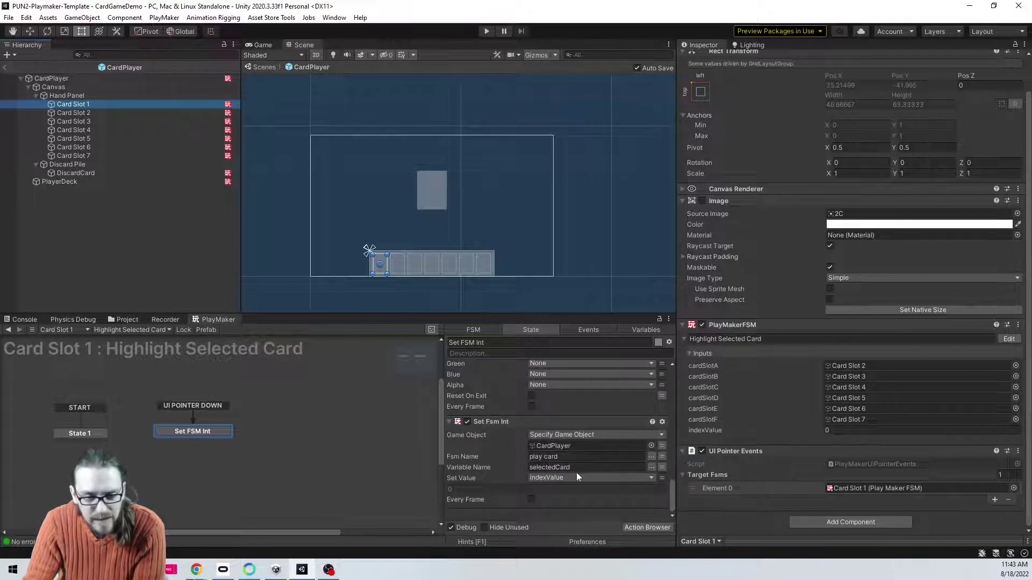
# Step: Add a GameObject variable named selectedCardGameObject to CardPlayer's play card FSM
pyautogui.click(72, 79)
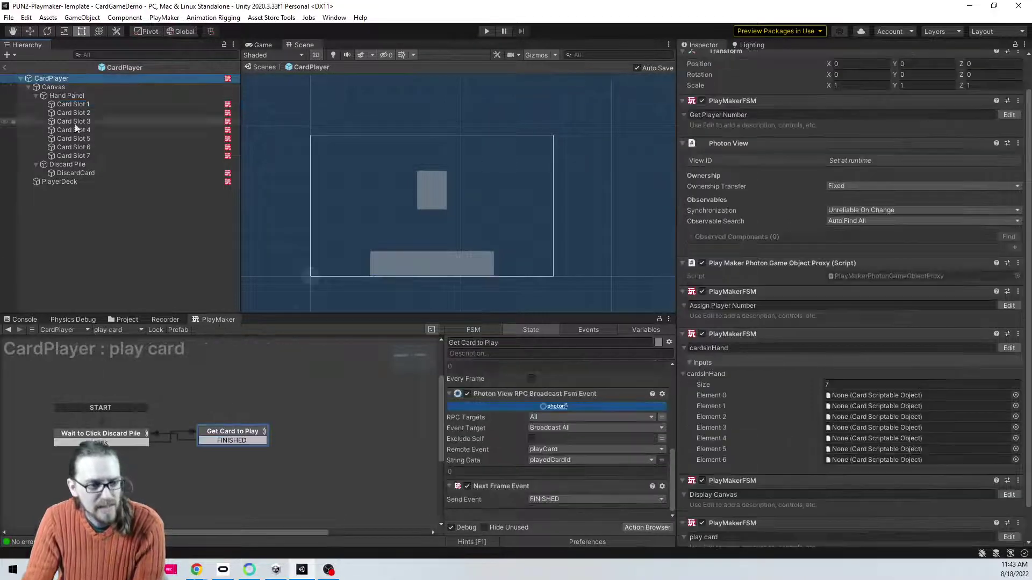
pyautogui.click(648, 328)
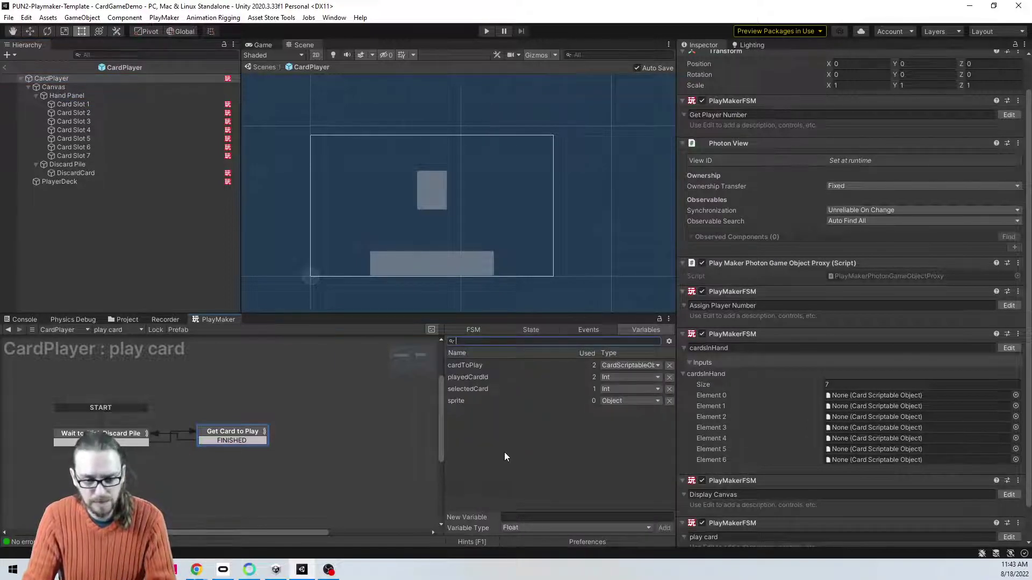
pyautogui.click(518, 527)
pyautogui.click(574, 372)
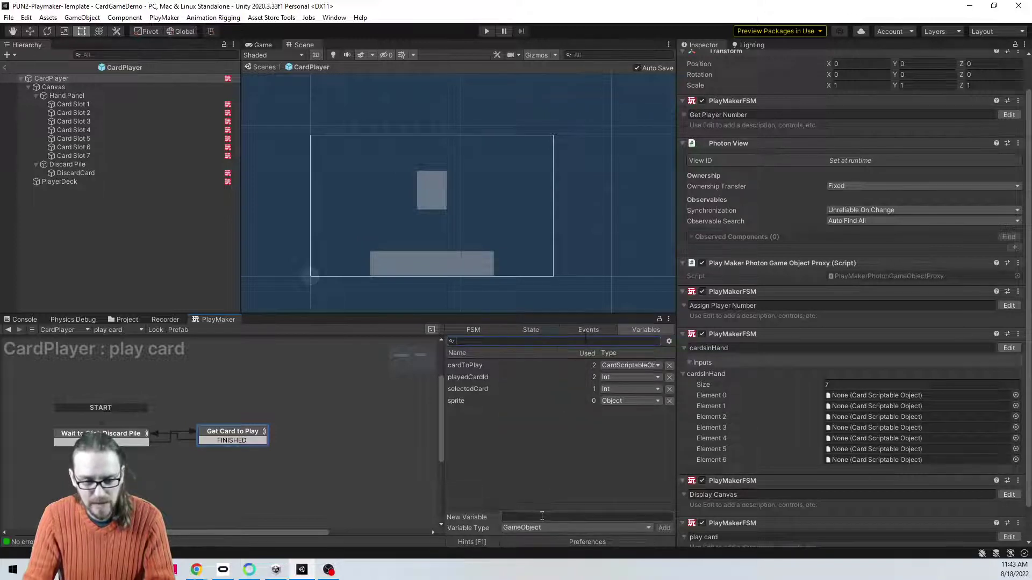
pyautogui.click(540, 517)
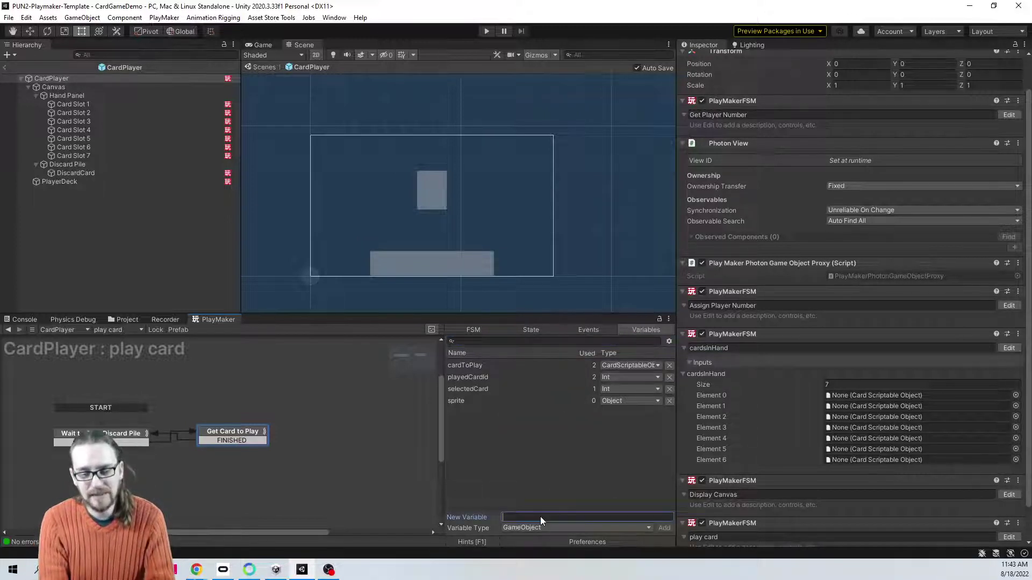
pyautogui.write('c')
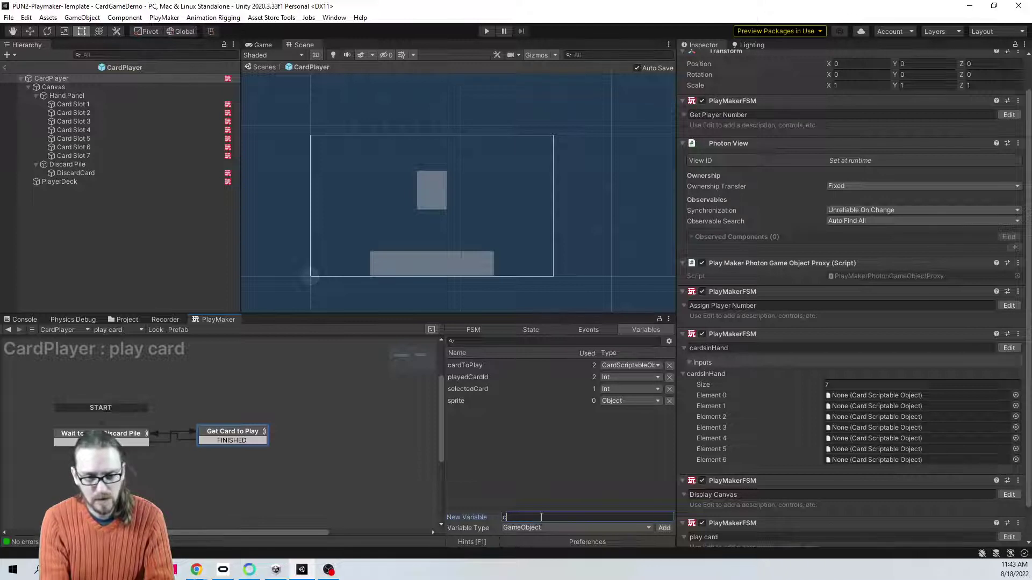
pyautogui.write('elected')
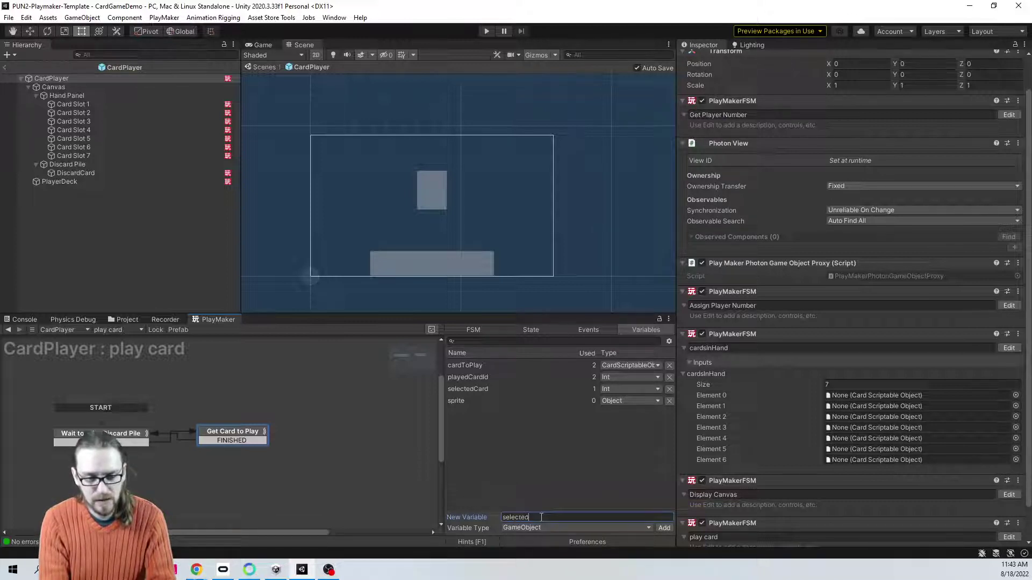
pyautogui.write('CardGam')
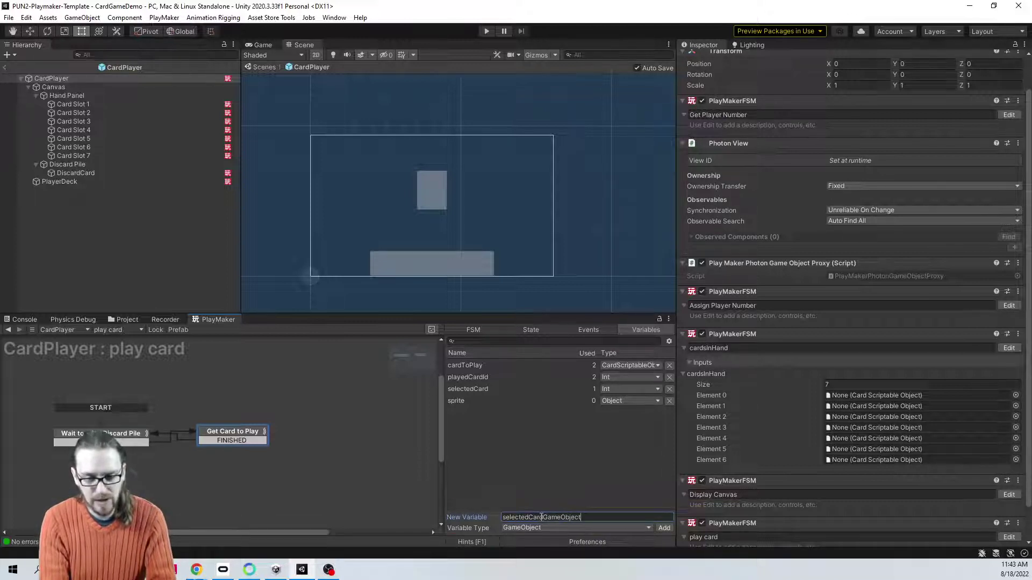
pyautogui.write('eObject')
pyautogui.press('Return')
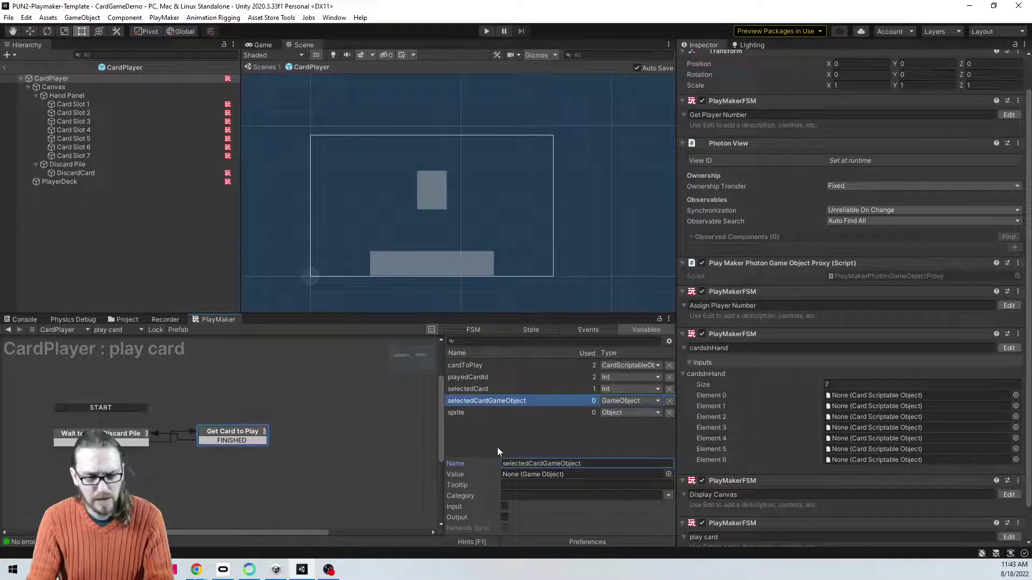
# Step: Add a Set Fsm Game Object action after Set Fsm Int in the Set FSM Int state of Card Slot 1
pyautogui.click(86, 104)
pyautogui.click(531, 330)
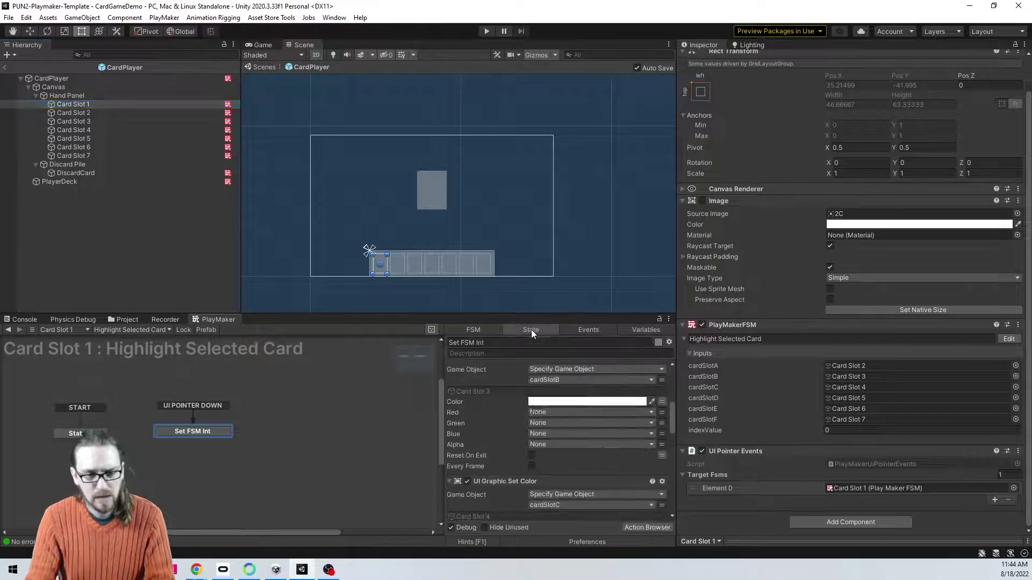
pyautogui.scroll(-8, 502, 388)
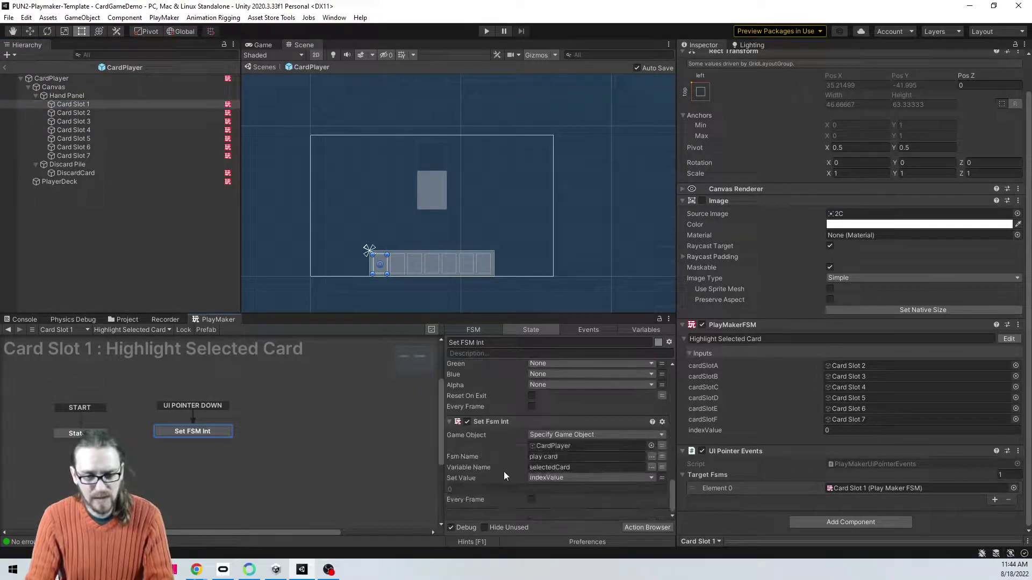
pyautogui.doubleClick(511, 517)
pyautogui.write('set fsm game')
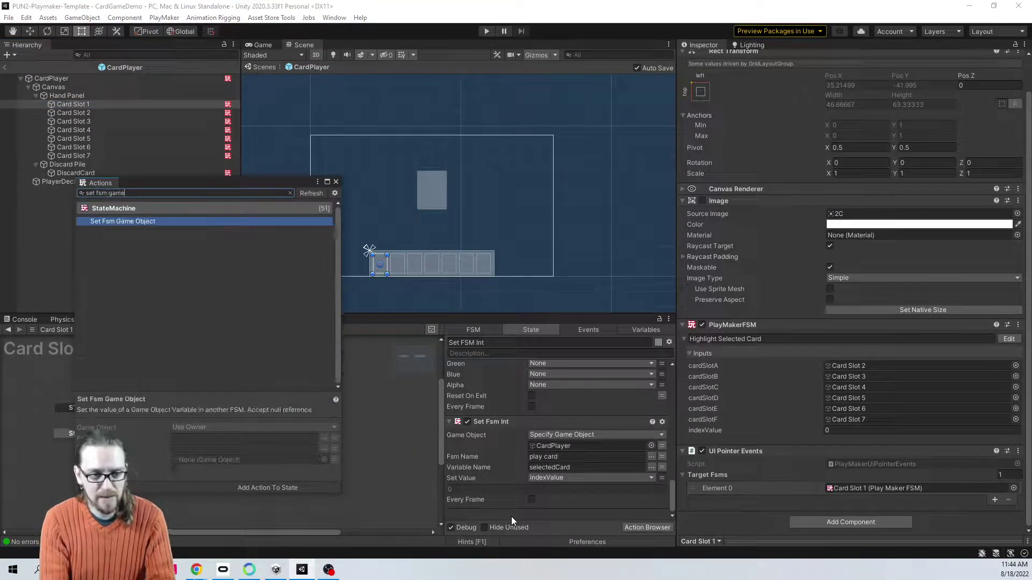
pyautogui.moveTo(134, 224); pyautogui.dragTo(473, 479)
pyautogui.click(336, 182)
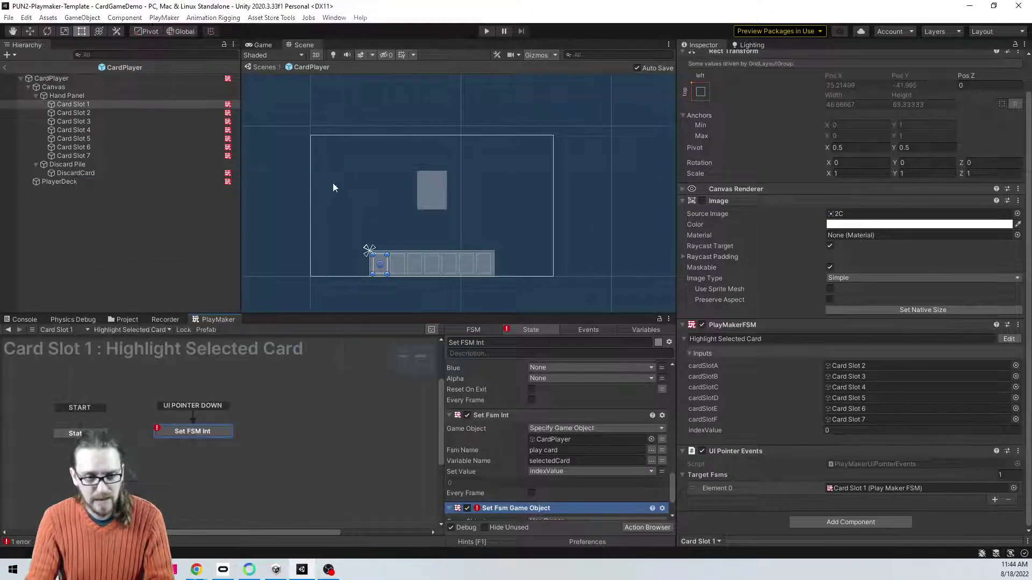
# Step: Target the Set Fsm Game Object action at CardPlayer's play card FSM and its selectedCardGameObject variable
pyautogui.scroll(-3, 502, 413)
pyautogui.click(578, 455)
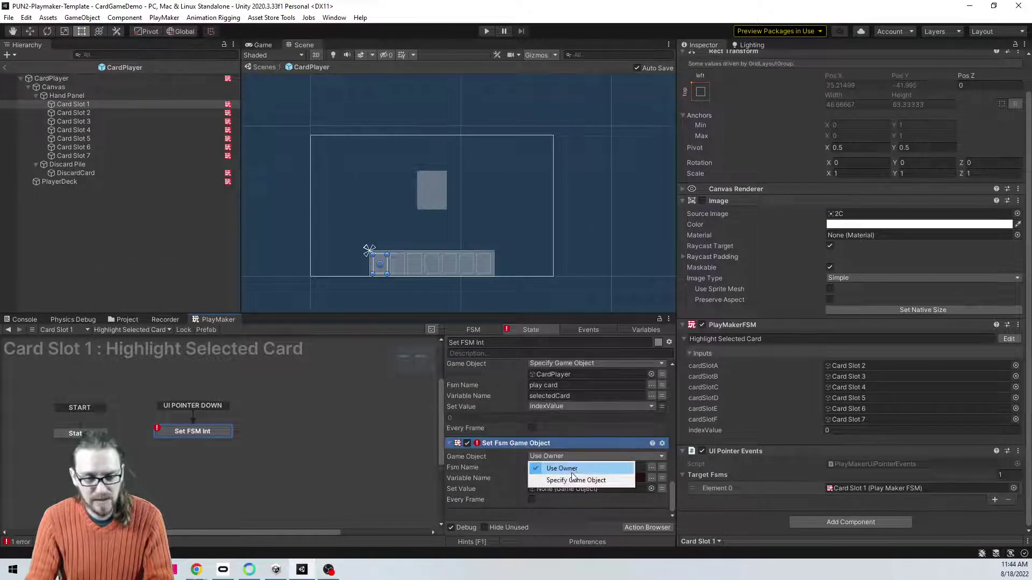
pyautogui.click(570, 480)
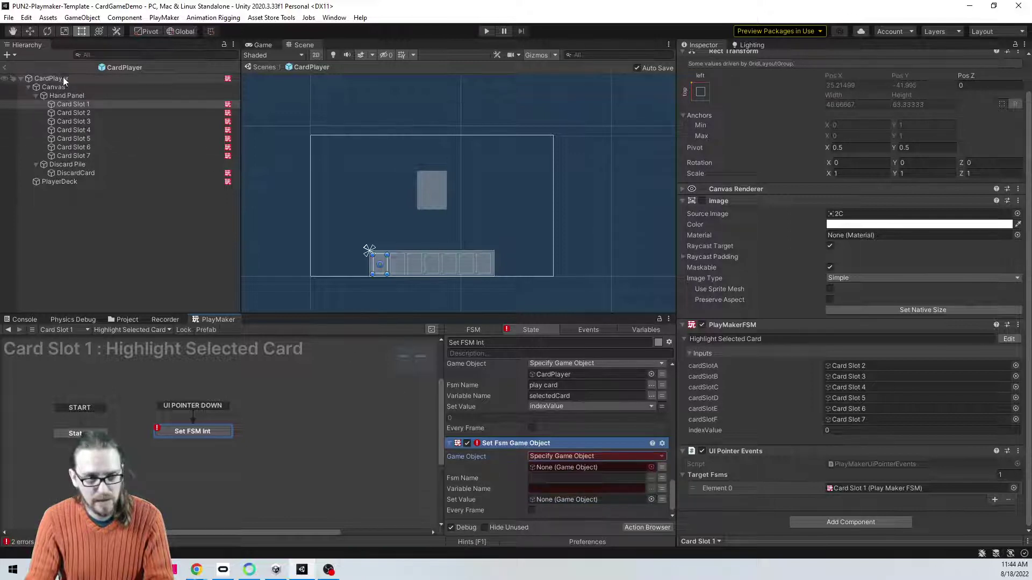
pyautogui.moveTo(63, 76); pyautogui.dragTo(546, 467)
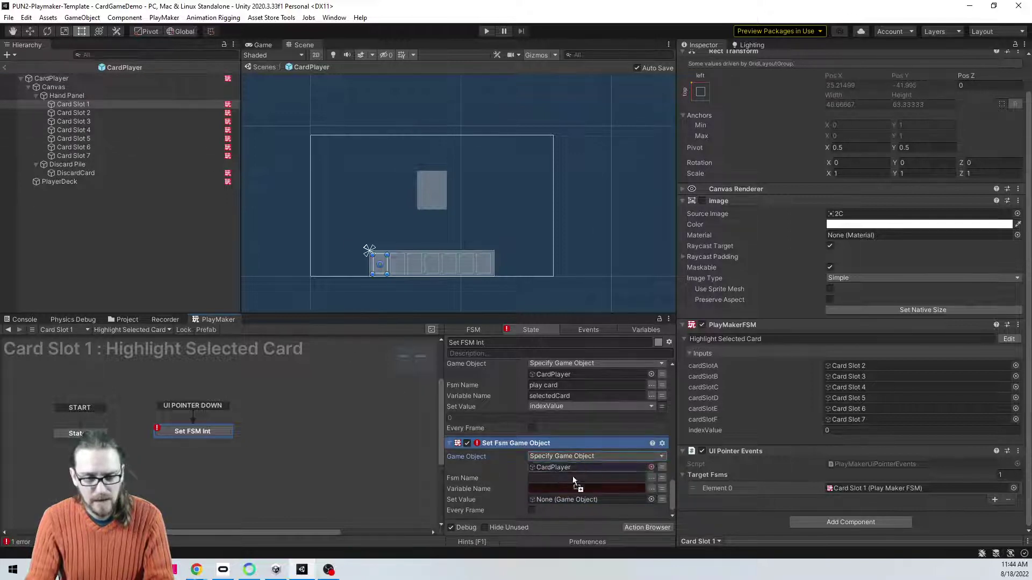
pyautogui.click(652, 479)
pyautogui.click(693, 521)
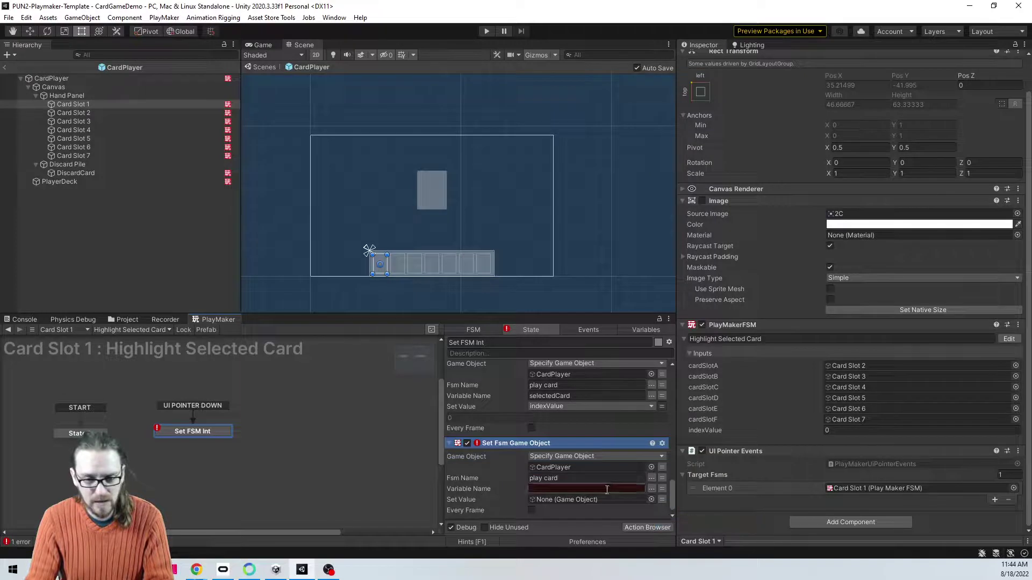
pyautogui.click(650, 490)
pyautogui.click(720, 499)
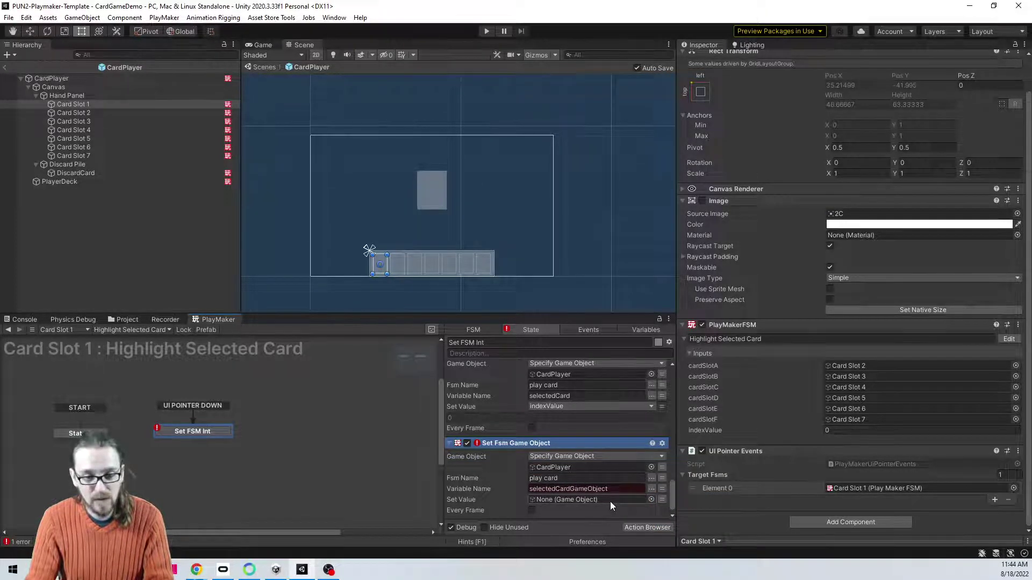
# Step: Add a Get Owner action to State 1 of Card Slot 1's Highlight Selected Card FSM
pyautogui.click(68, 433)
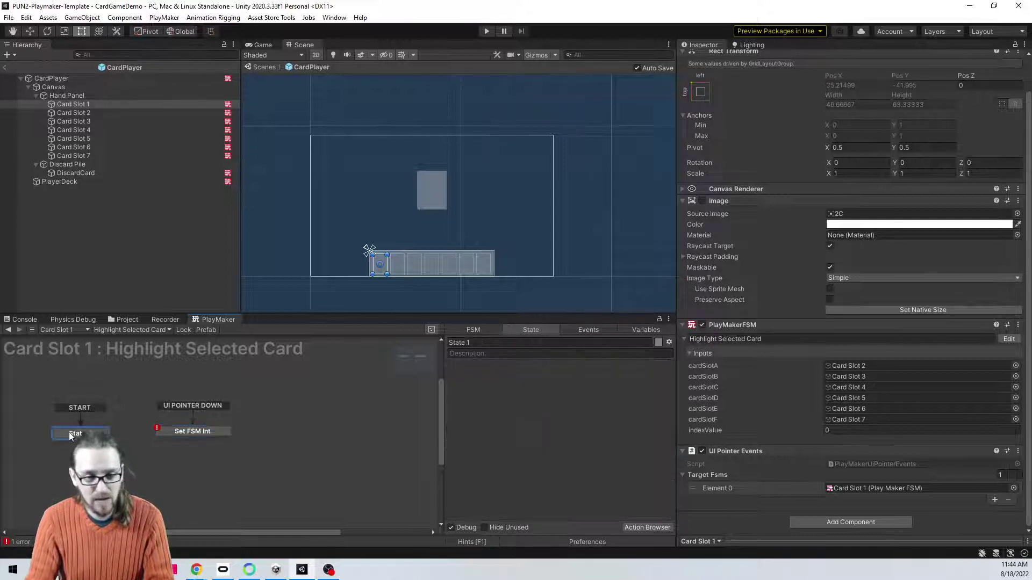
pyautogui.rightClick(515, 411)
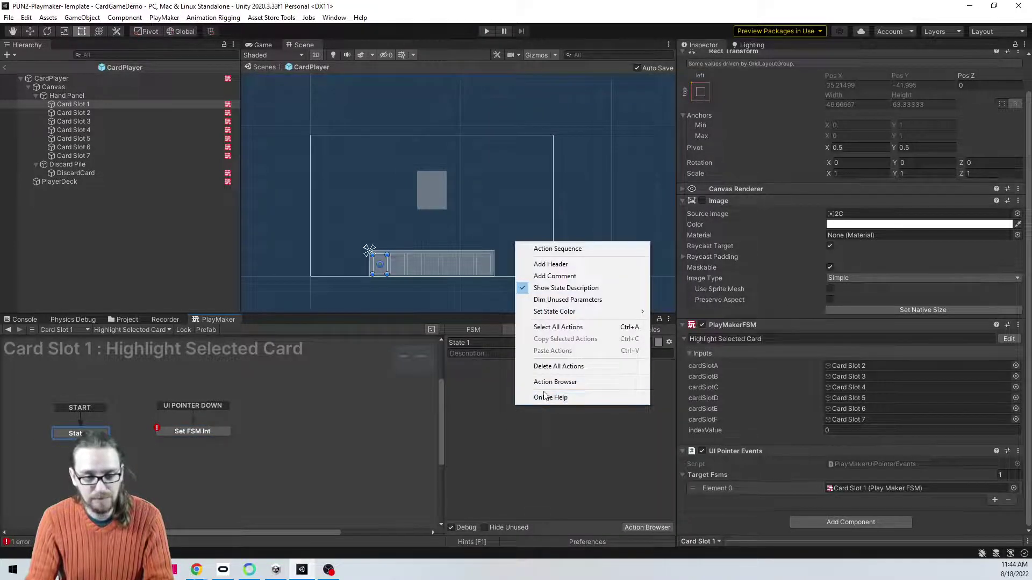
pyautogui.click(466, 416)
pyautogui.doubleClick(470, 415)
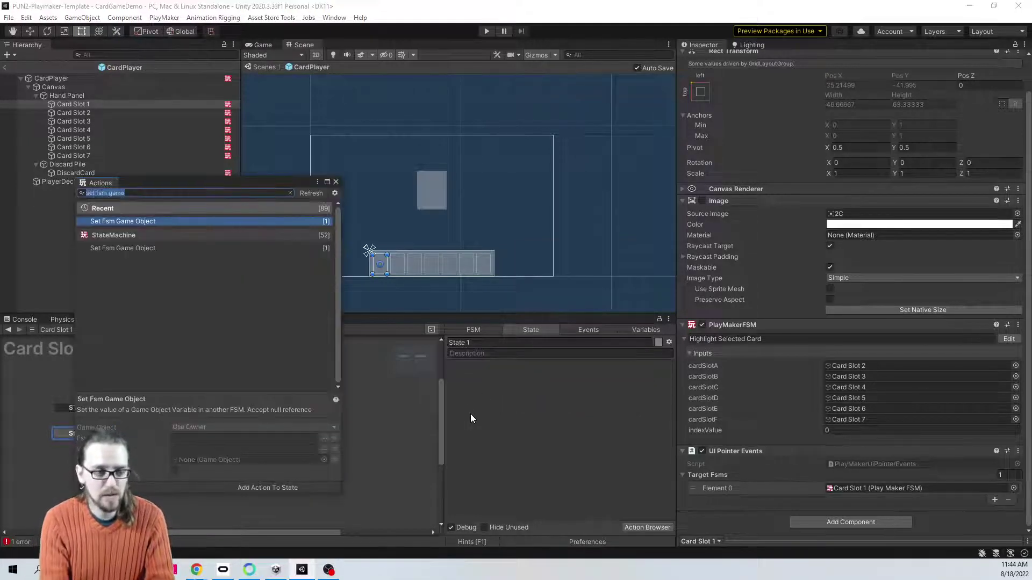
pyautogui.write('get owner')
pyautogui.press('Return')
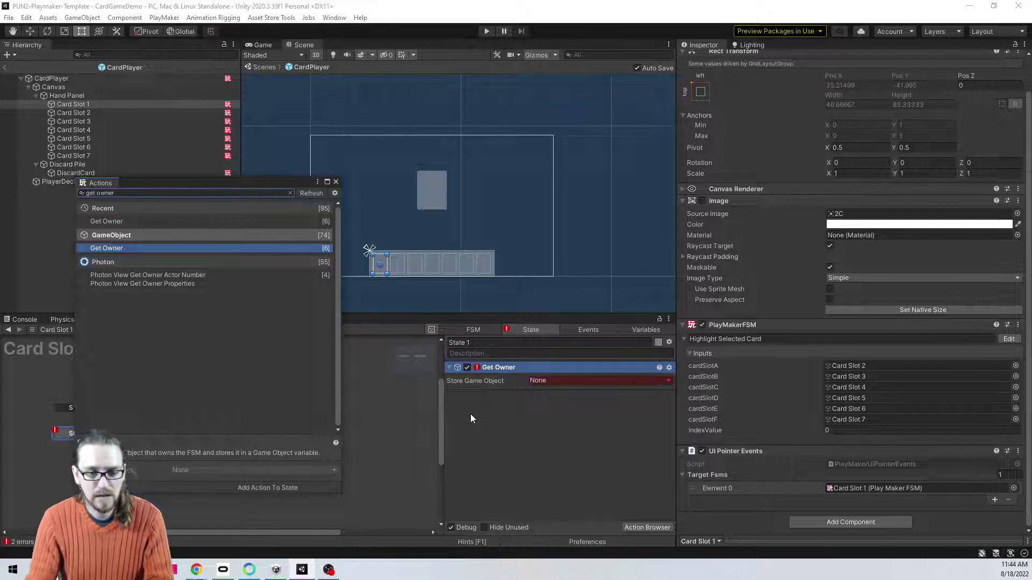
pyautogui.click(336, 181)
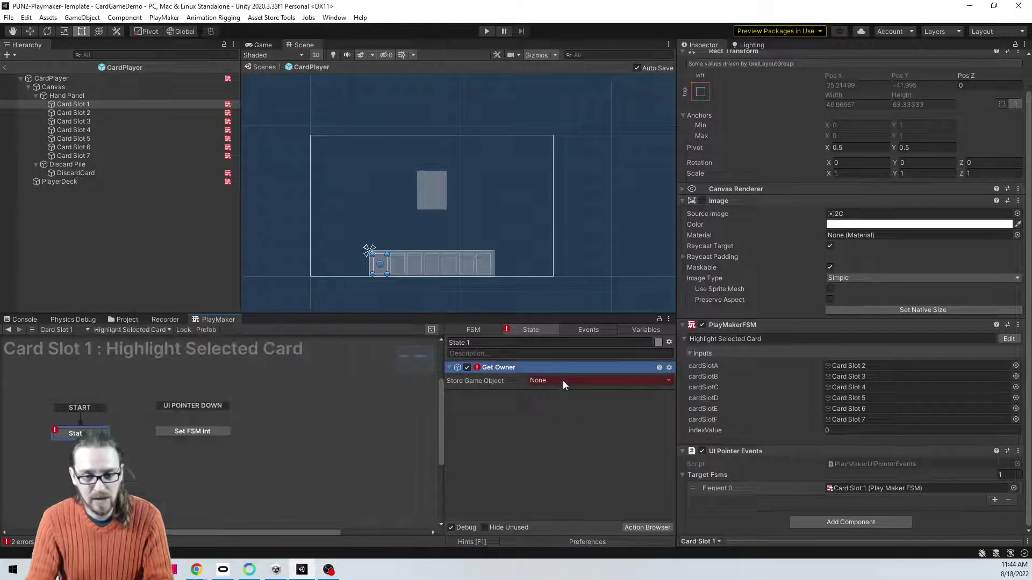
# Step: Store the Get Owner result in a new variable named owner
pyautogui.click(563, 380)
pyautogui.click(583, 491)
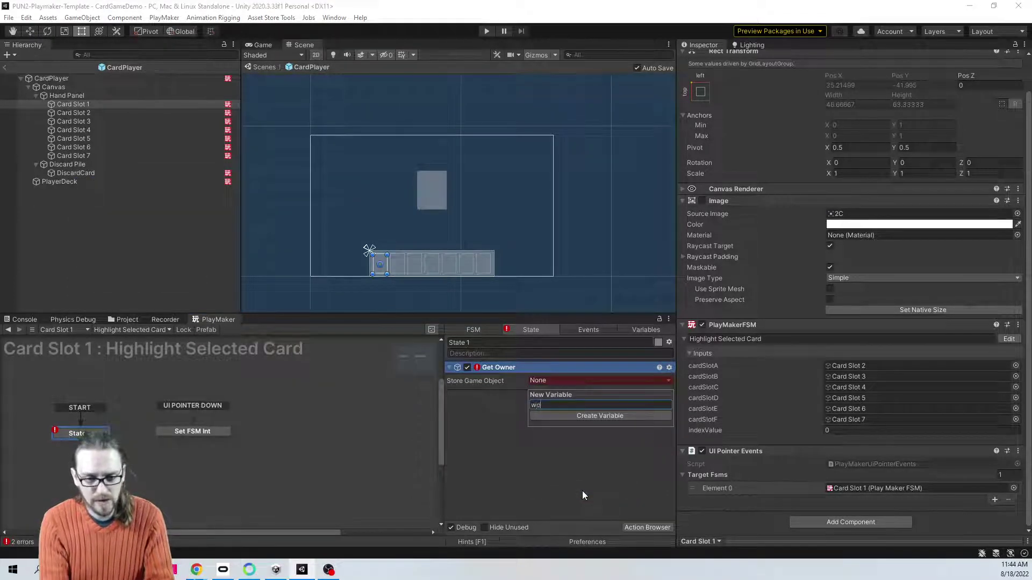
pyautogui.press('Return')
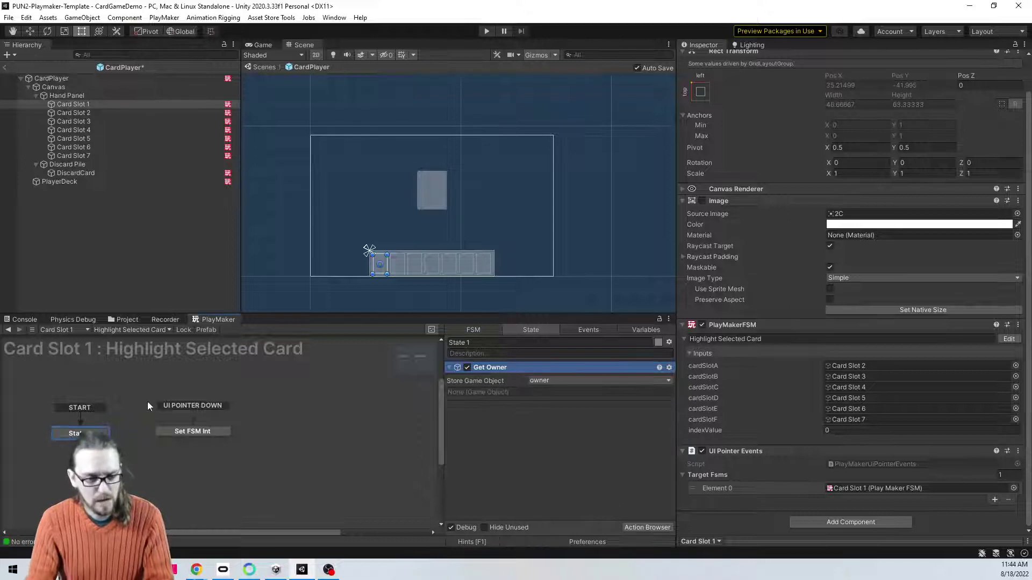
# Step: Set the value of the Set Fsm Game Object action in the Set FSM Int state to the owner variable
pyautogui.click(195, 431)
pyautogui.scroll(-10, 602, 478)
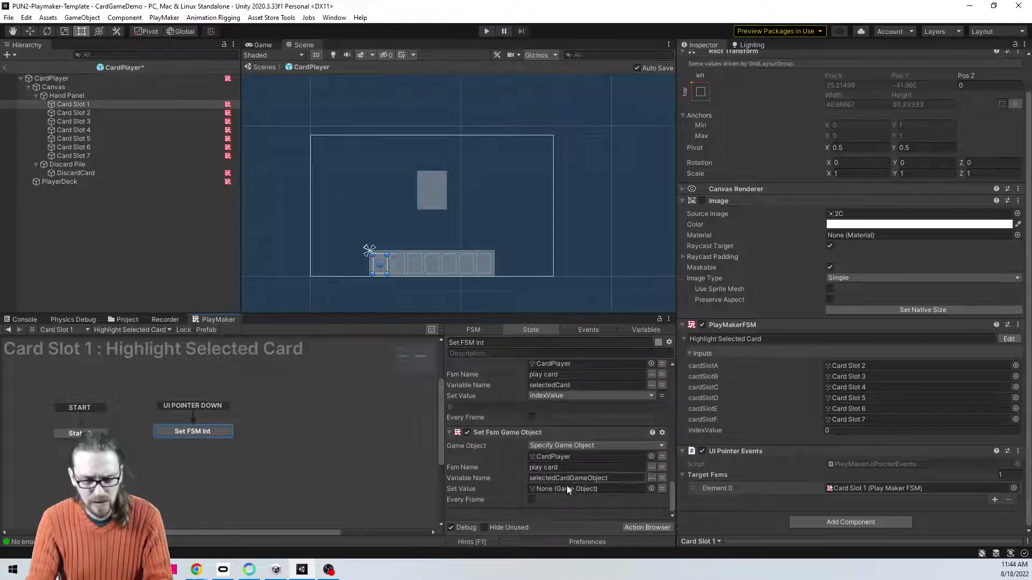
pyautogui.click(660, 491)
pyautogui.click(643, 488)
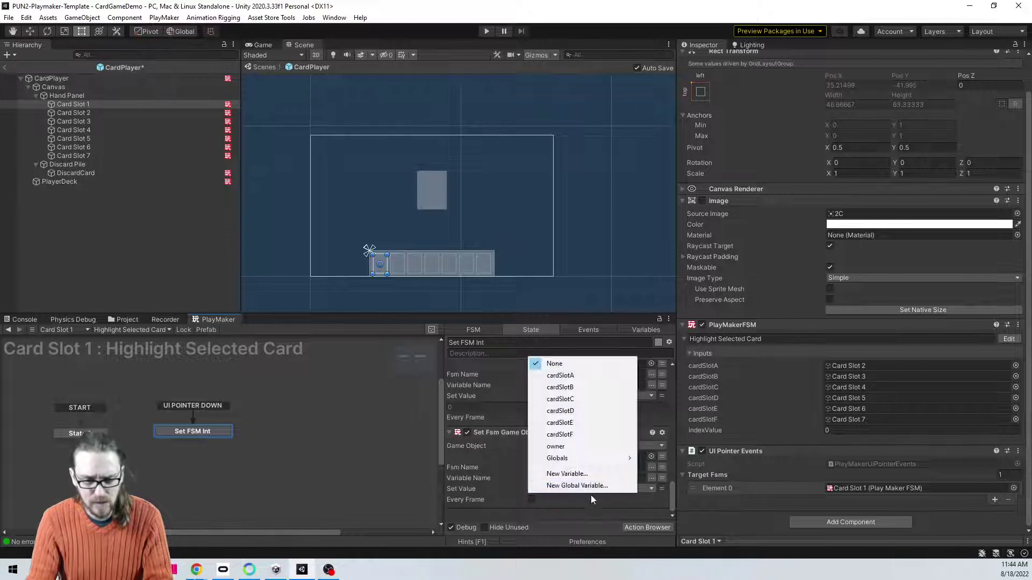
pyautogui.click(576, 446)
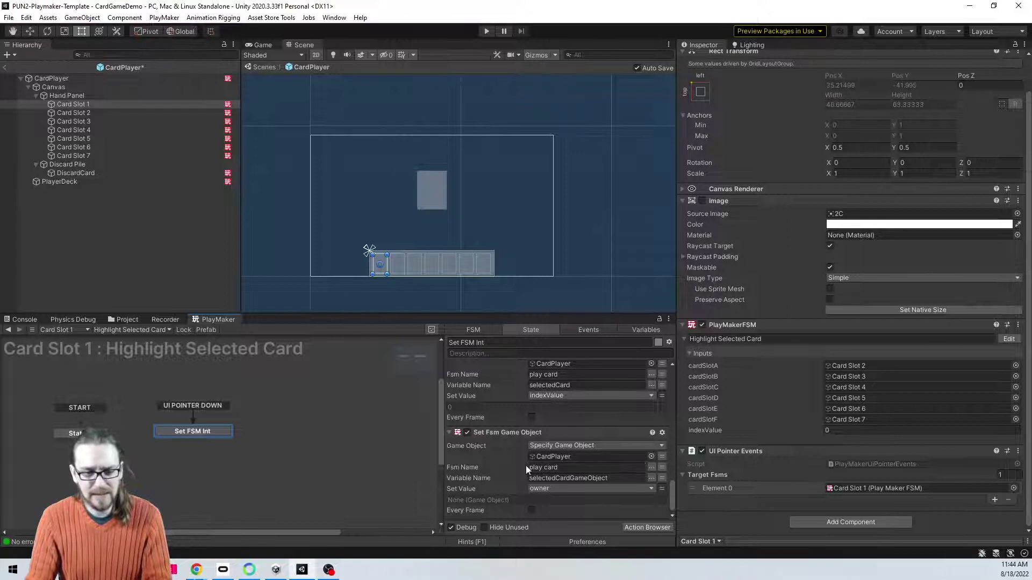
# Step: Review the full list of actions in Card Slot 1's Set FSM Int state, from UI Graphic Set Color to Set Fsm Game Object
pyautogui.scroll(-1, 488, 437)
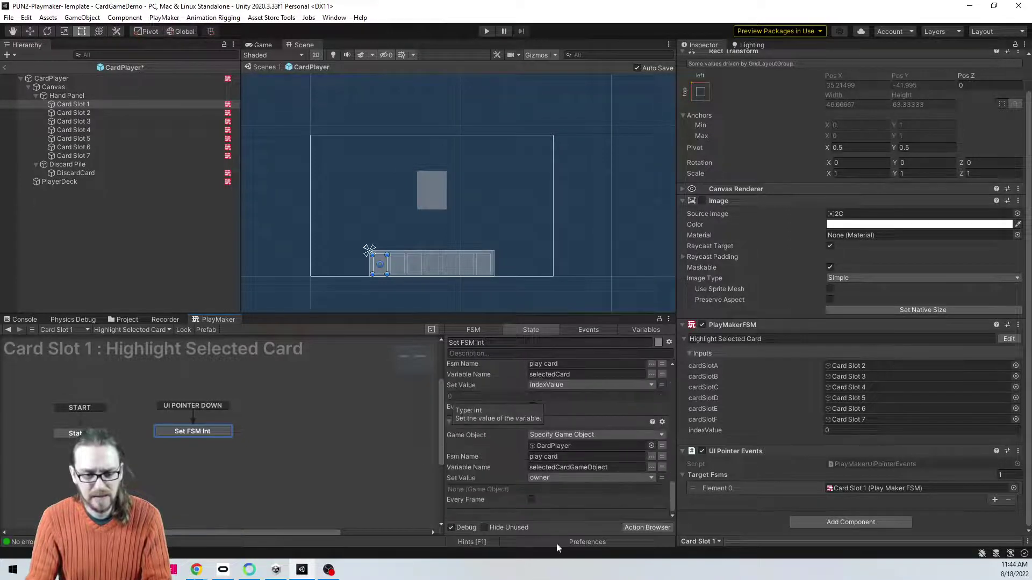
pyautogui.scroll(8, 500, 425)
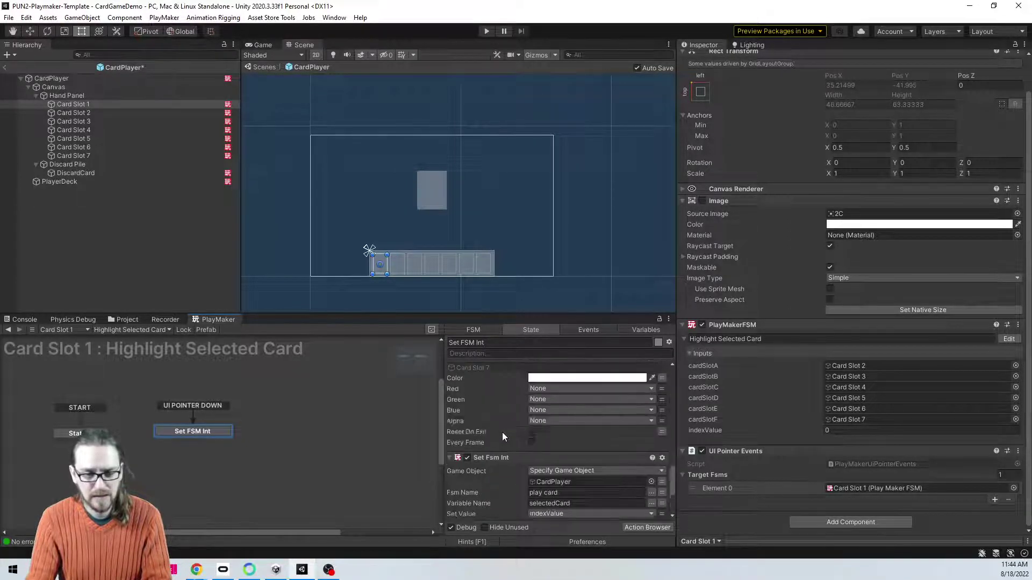
pyautogui.scroll(13, 510, 438)
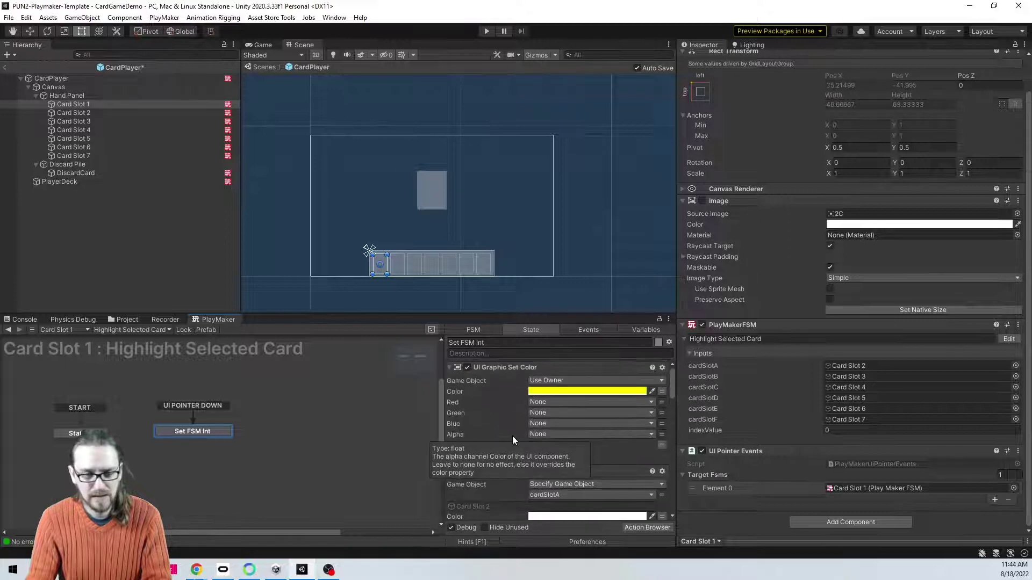
pyautogui.scroll(-12, 531, 384)
pyautogui.scroll(-10, 549, 440)
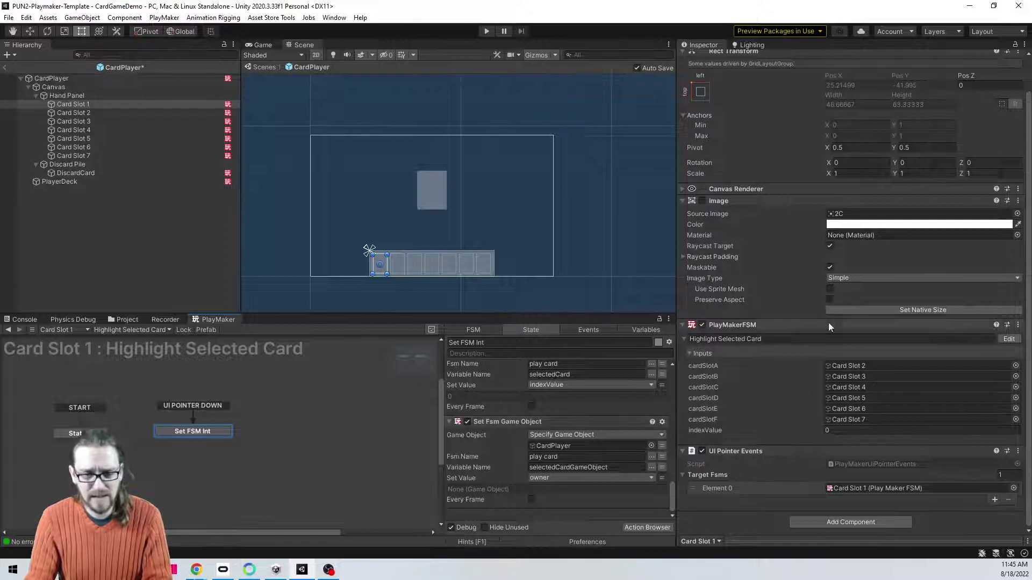
# Step: Start saving Card Slot 1's Highlight Selected Card FSM as a template and create an FSM Templates folder in Assets
pyautogui.rightClick(755, 325)
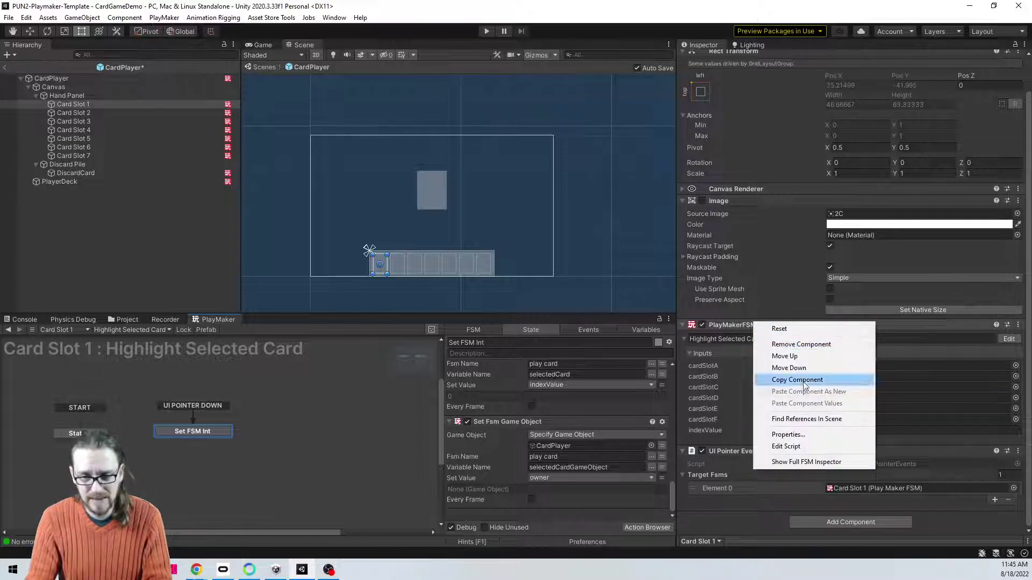
pyautogui.click(745, 510)
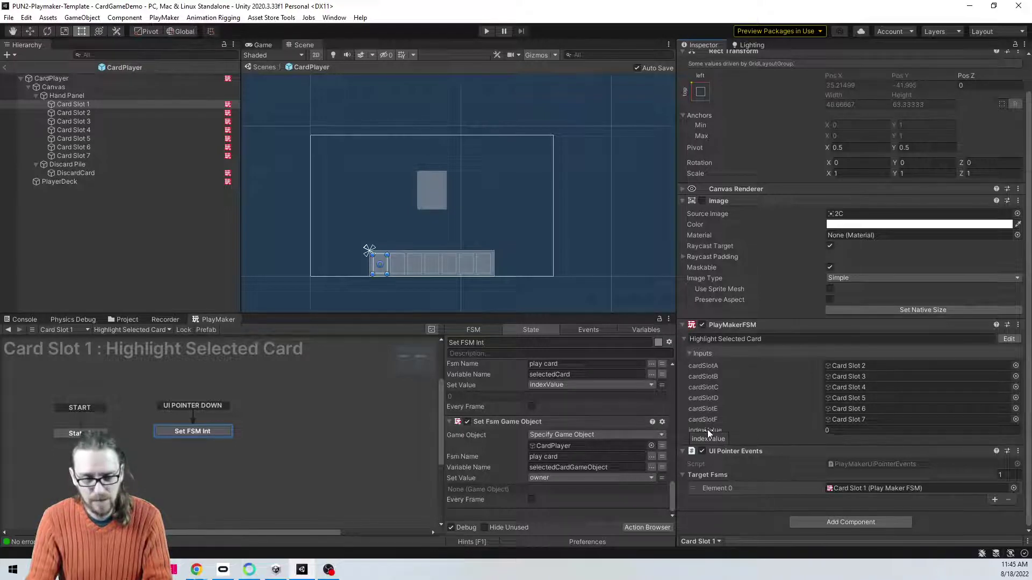
pyautogui.rightClick(248, 371)
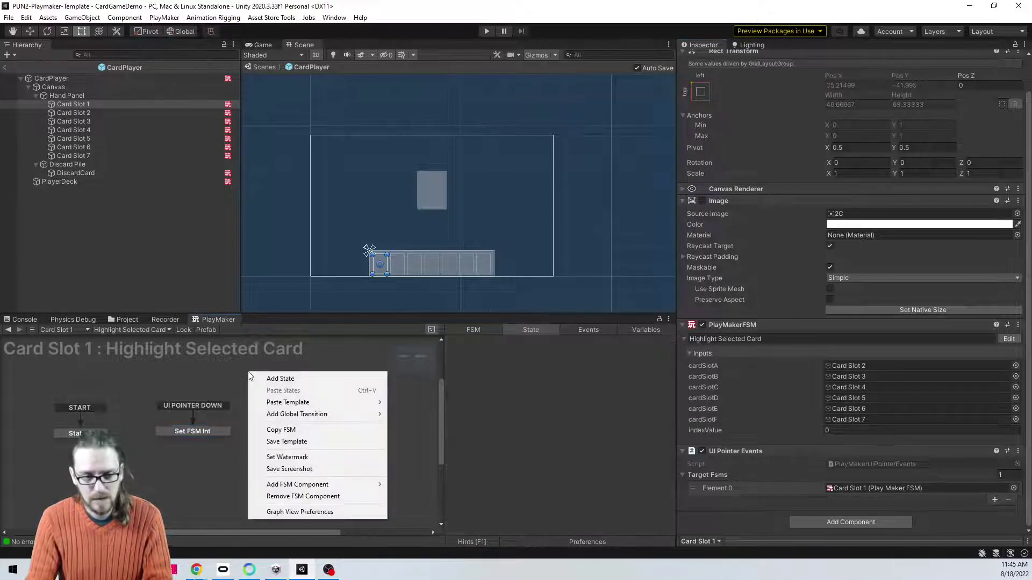
pyautogui.click(278, 442)
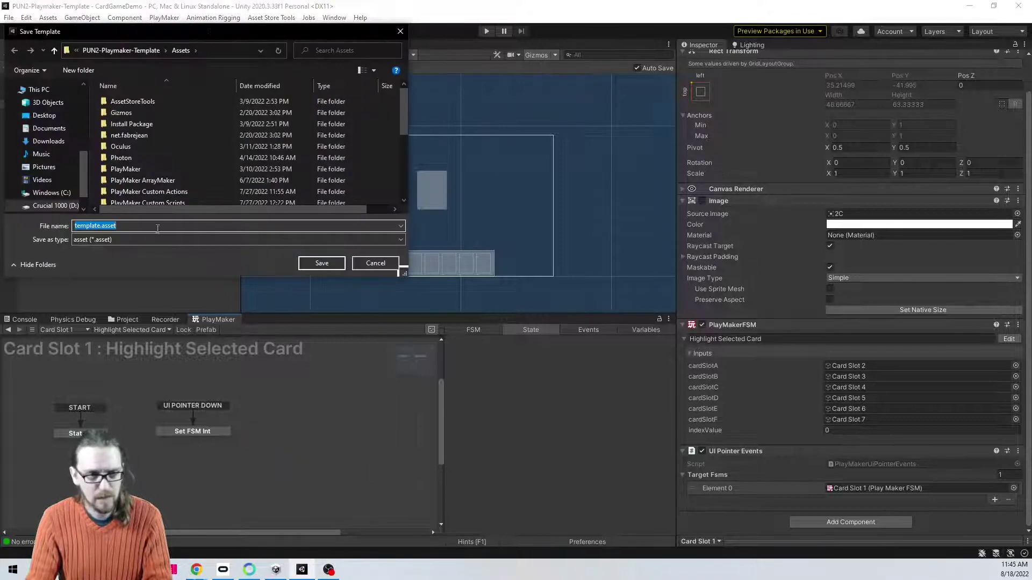
pyautogui.click(82, 69)
pyautogui.write('FS')
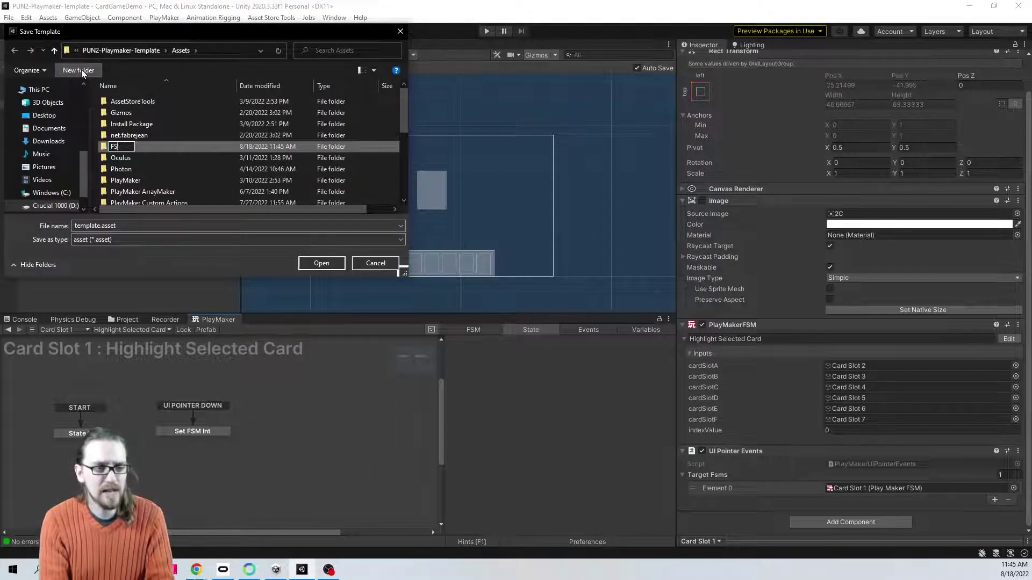
pyautogui.write('M Templates')
pyautogui.press('Return')
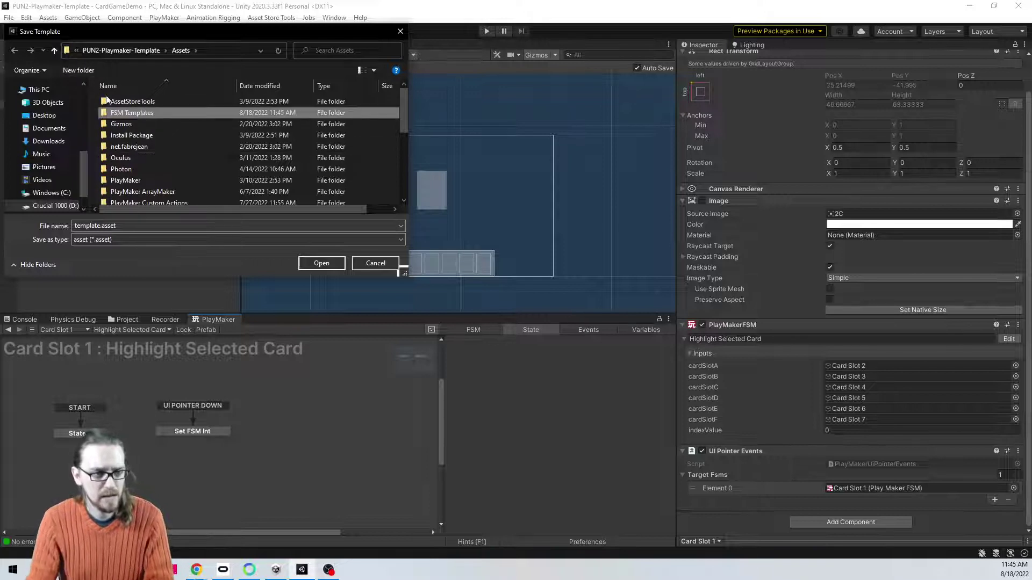
# Step: Save the template as highlightSelectedCard in the FSM Templates folder and use it in Card Slot 1's FSM
pyautogui.doubleClick(133, 113)
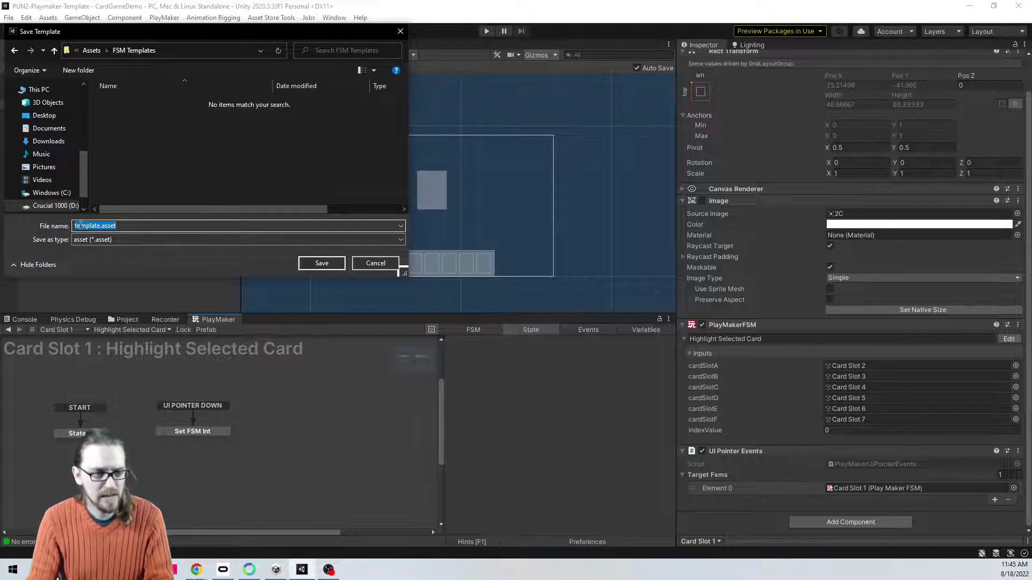
pyautogui.write('highli')
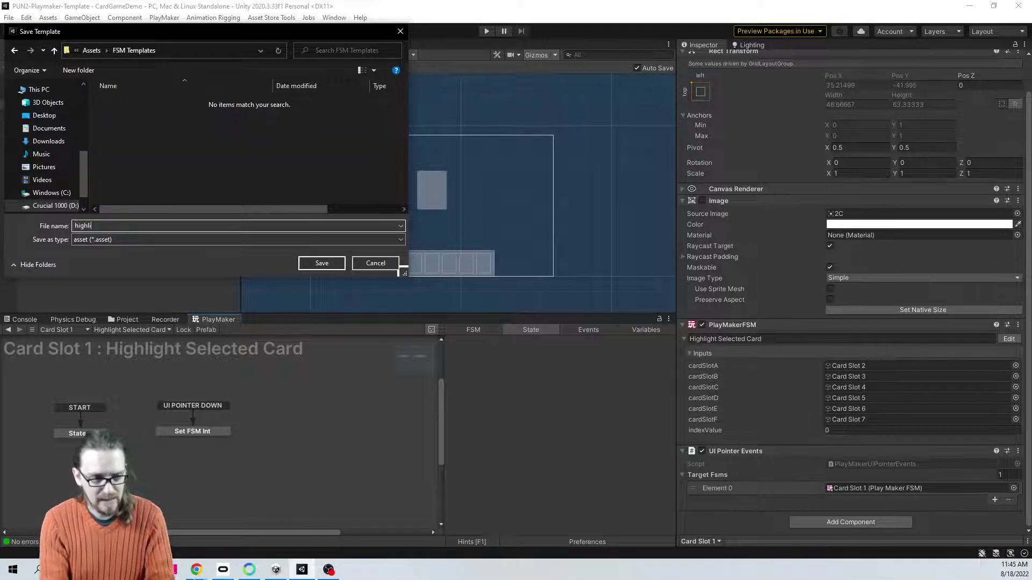
pyautogui.write('ghtSelectedCard')
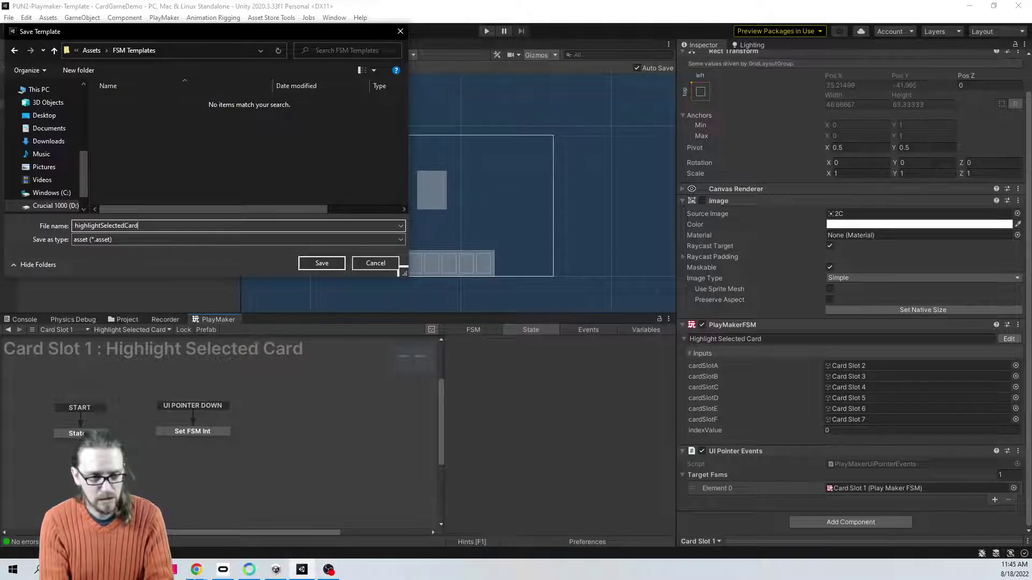
pyautogui.press('Return')
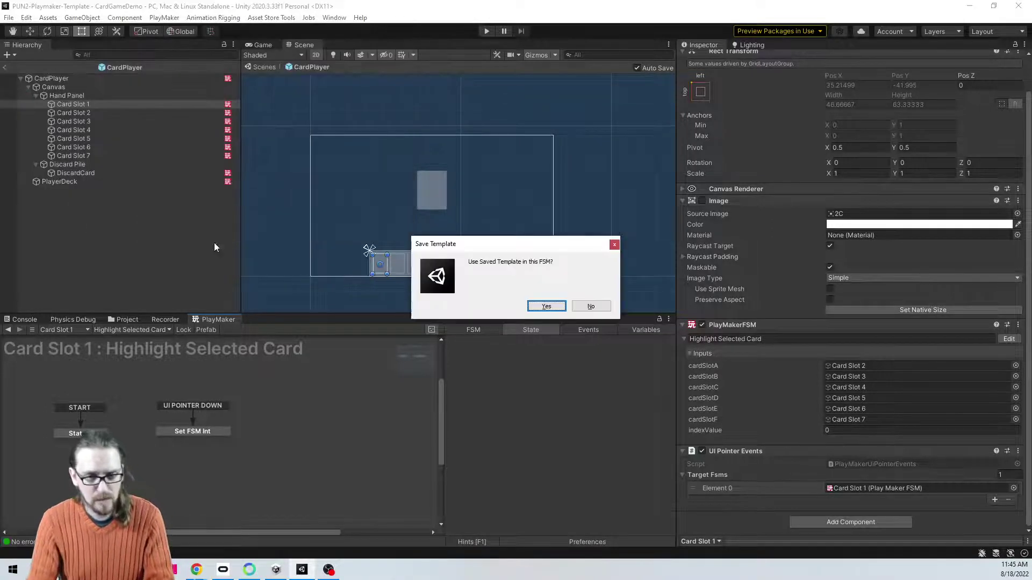
pyautogui.click(546, 306)
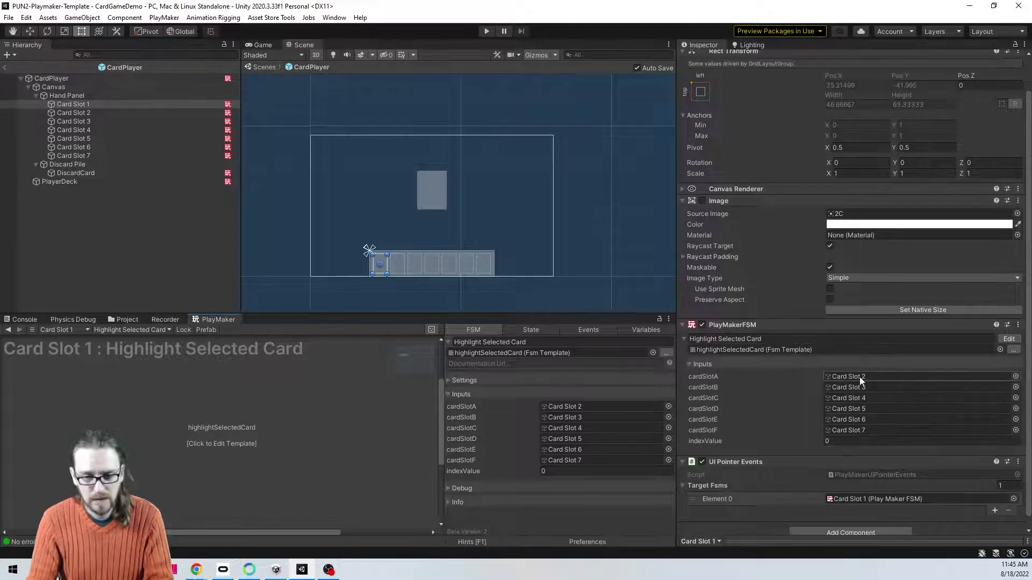
# Step: Remove the PlayMakerFSM component from Card Slot 2 through Card Slot 7 together
pyautogui.click(97, 112)
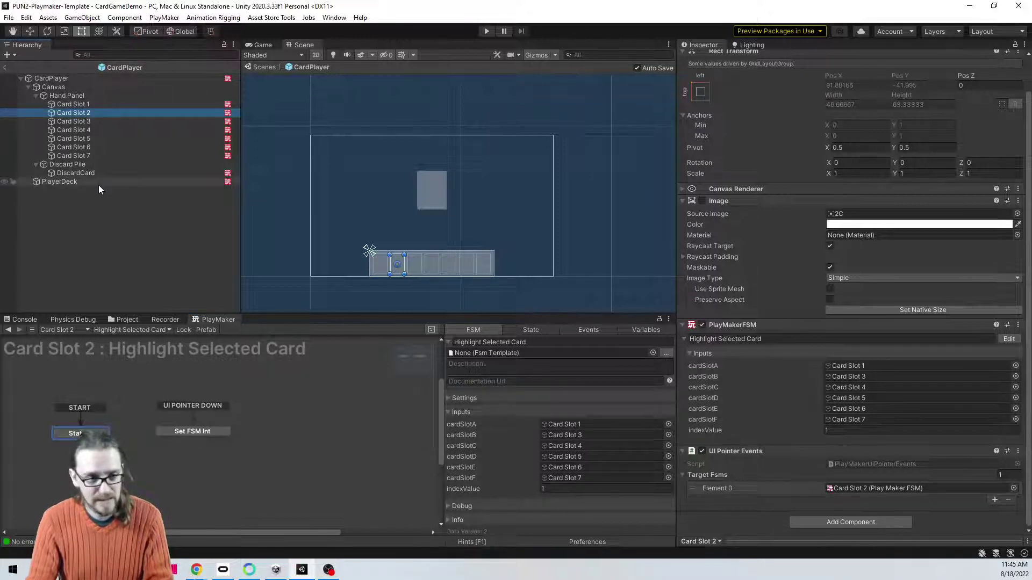
pyautogui.keyDown('shift'); pyautogui.click(89, 156); pyautogui.keyUp('shift')
pyautogui.rightClick(731, 359)
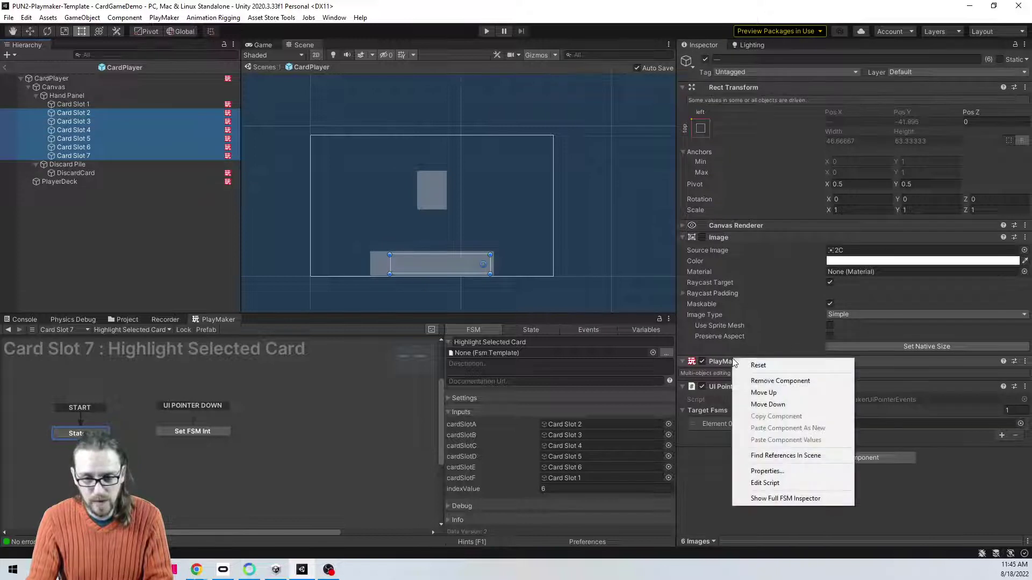
pyautogui.click(774, 381)
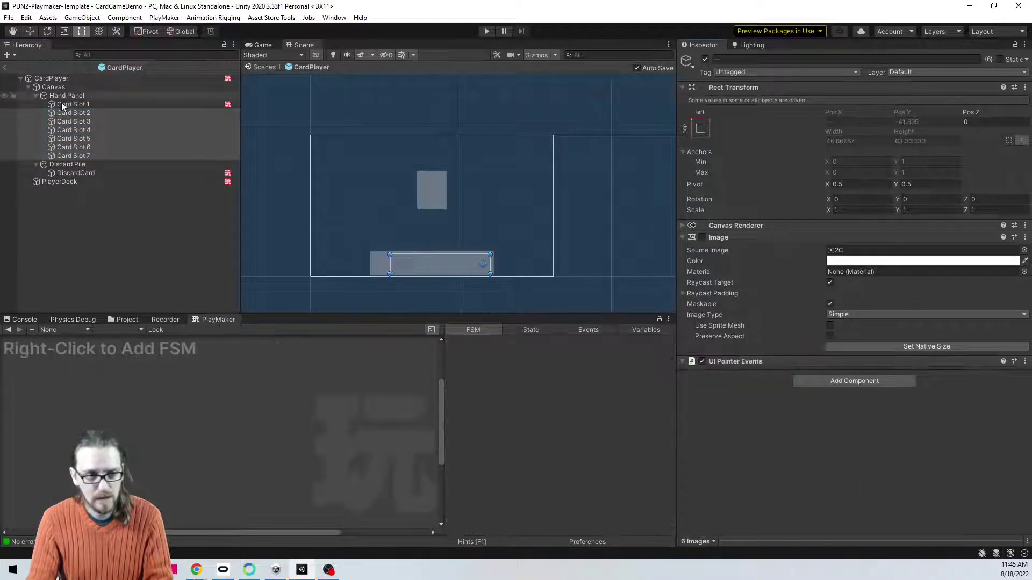
# Step: Add an FSM to Card Slot 2 that uses the highlightSelectedCard template
pyautogui.click(100, 122)
pyautogui.click(98, 113)
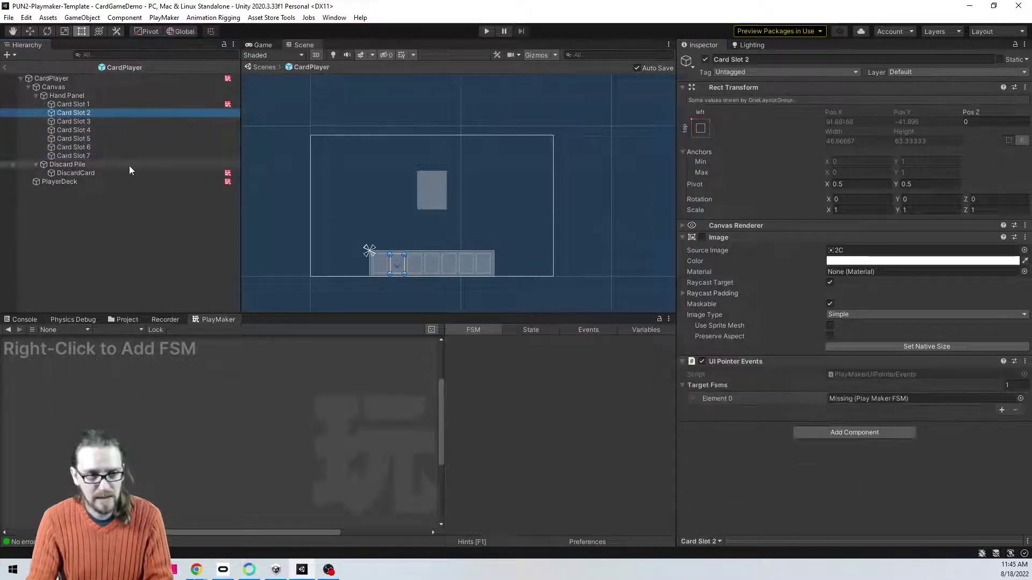
pyautogui.rightClick(135, 335)
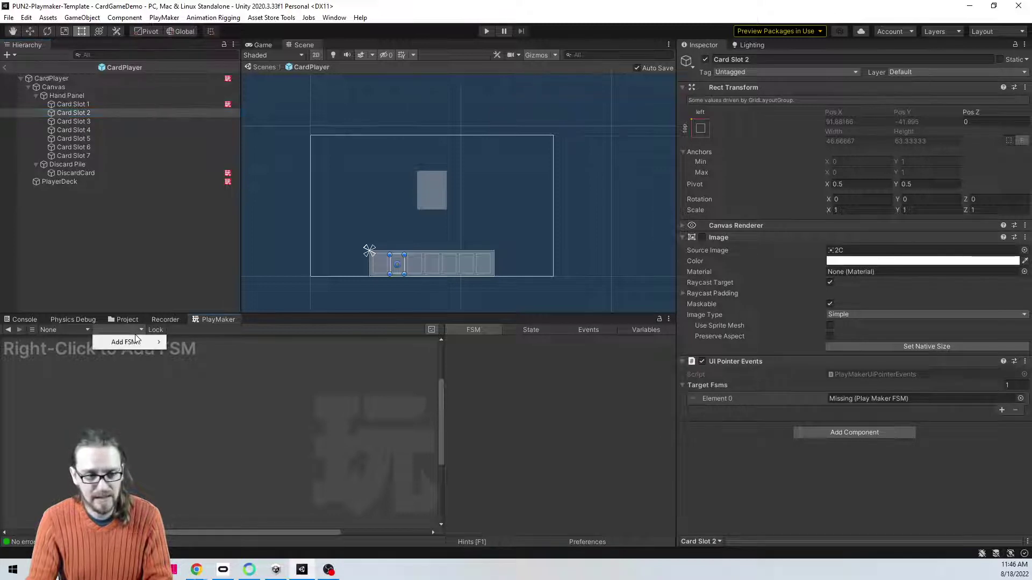
pyautogui.moveTo(138, 344)
pyautogui.moveTo(207, 378)
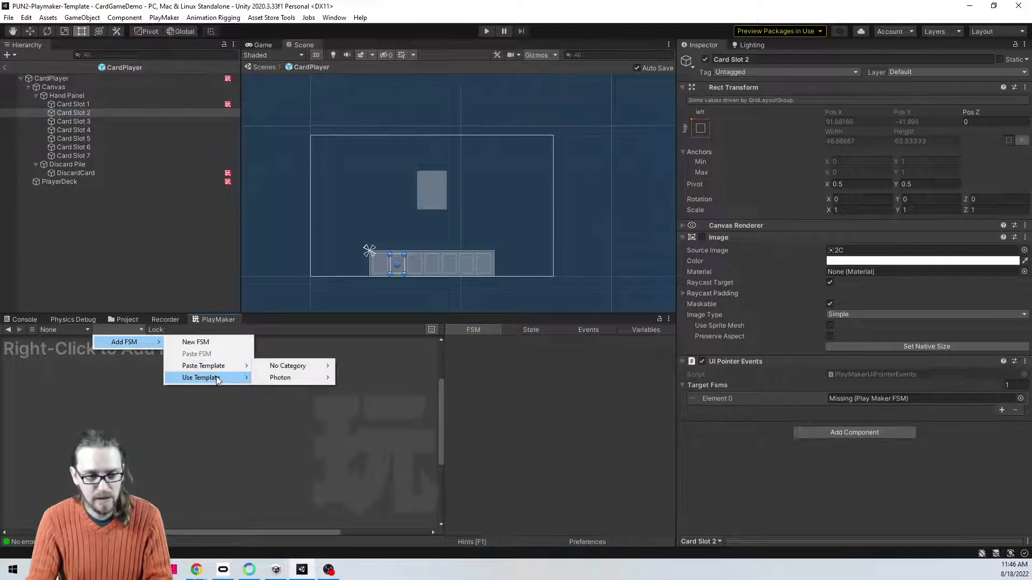
pyautogui.moveTo(269, 377)
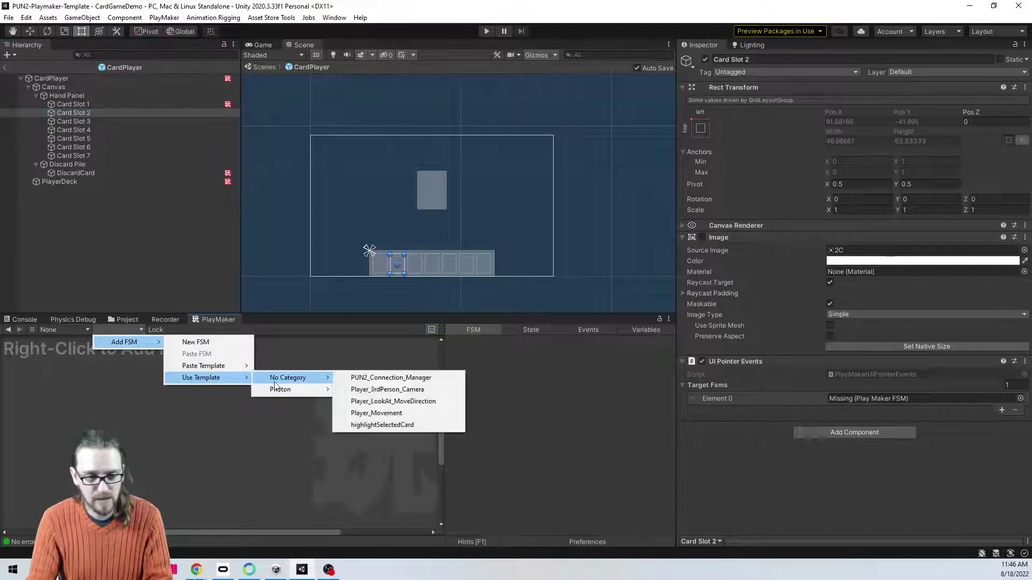
pyautogui.click(430, 423)
# Step: Add an FSM to Card Slot 3 that uses the highlightSelectedCard template
pyautogui.click(97, 123)
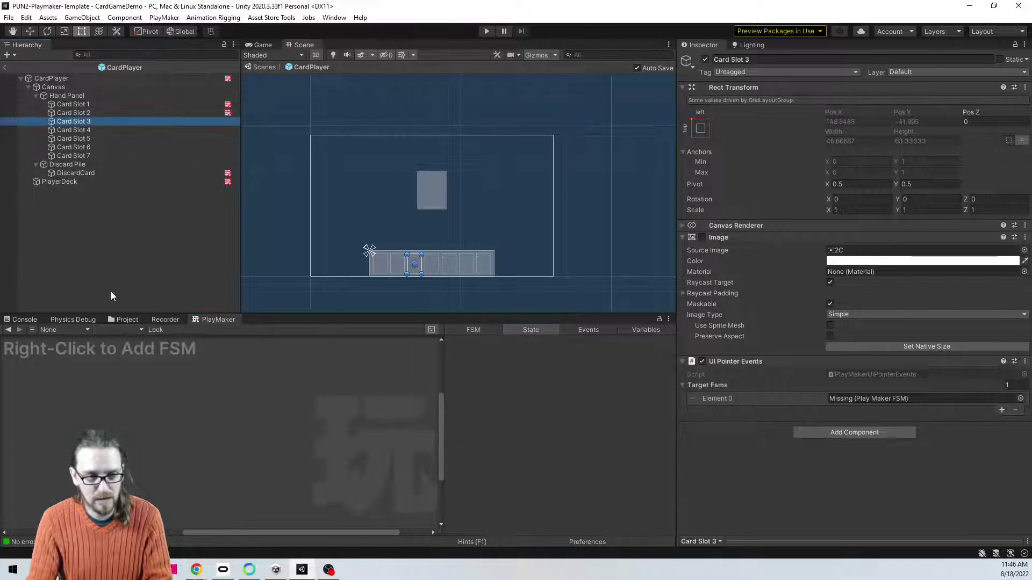
pyautogui.rightClick(99, 336)
pyautogui.moveTo(123, 341)
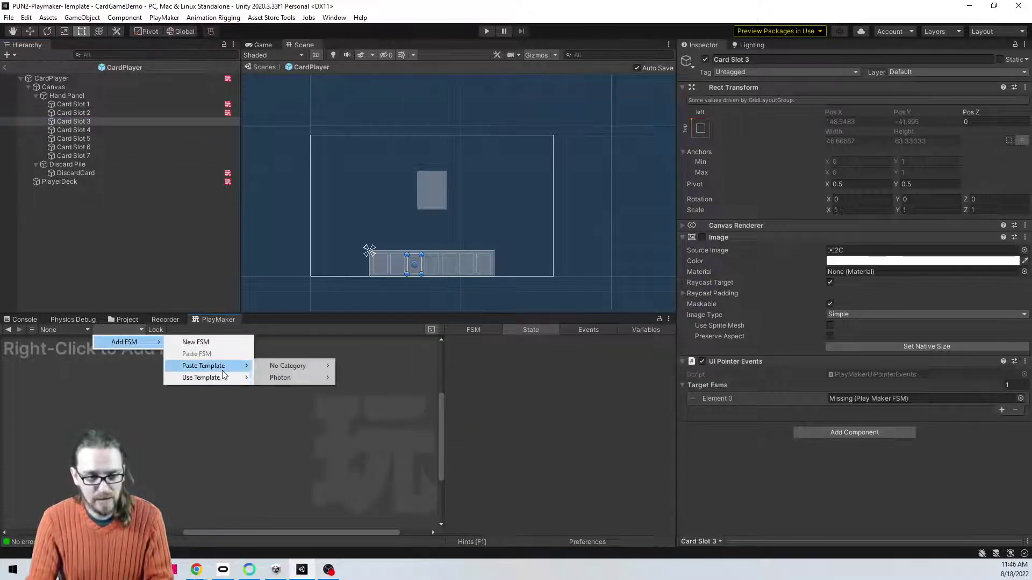
pyautogui.moveTo(223, 378)
pyautogui.moveTo(280, 377)
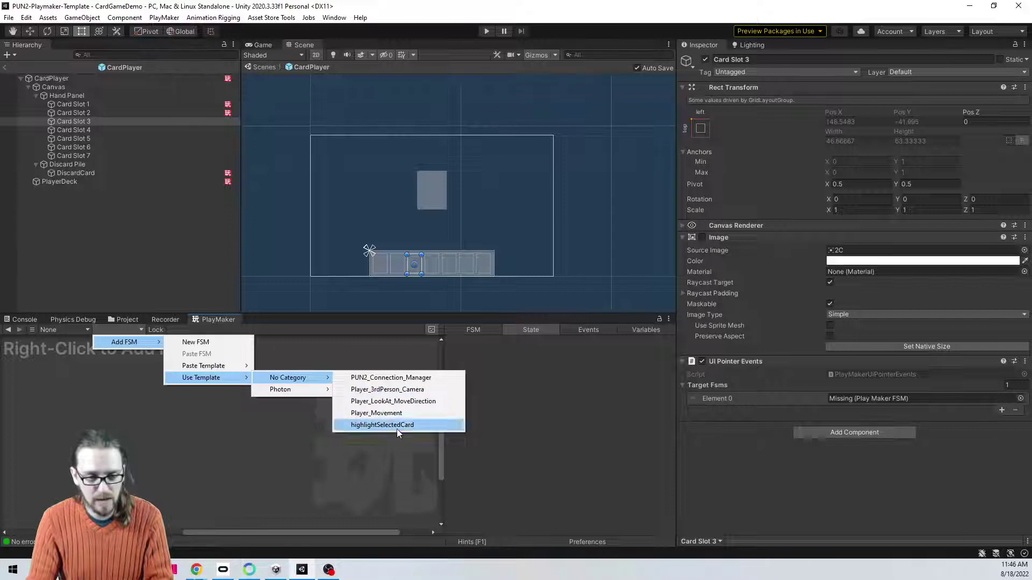
pyautogui.click(397, 427)
# Step: Add an FSM to Card Slot 4 by pasting the highlightSelectedCard template
pyautogui.click(86, 129)
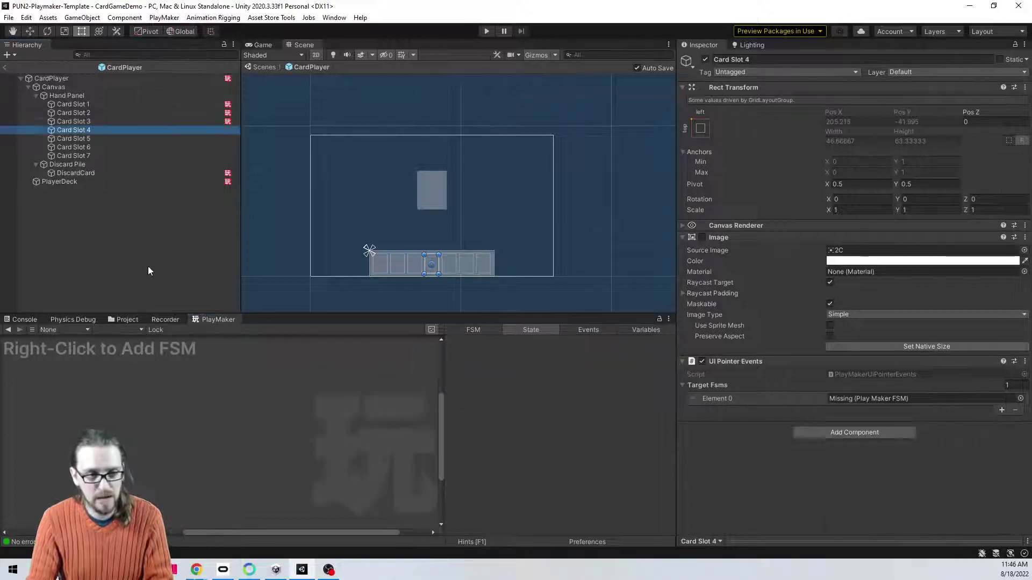
pyautogui.rightClick(117, 335)
pyautogui.moveTo(133, 343)
pyautogui.moveTo(226, 368)
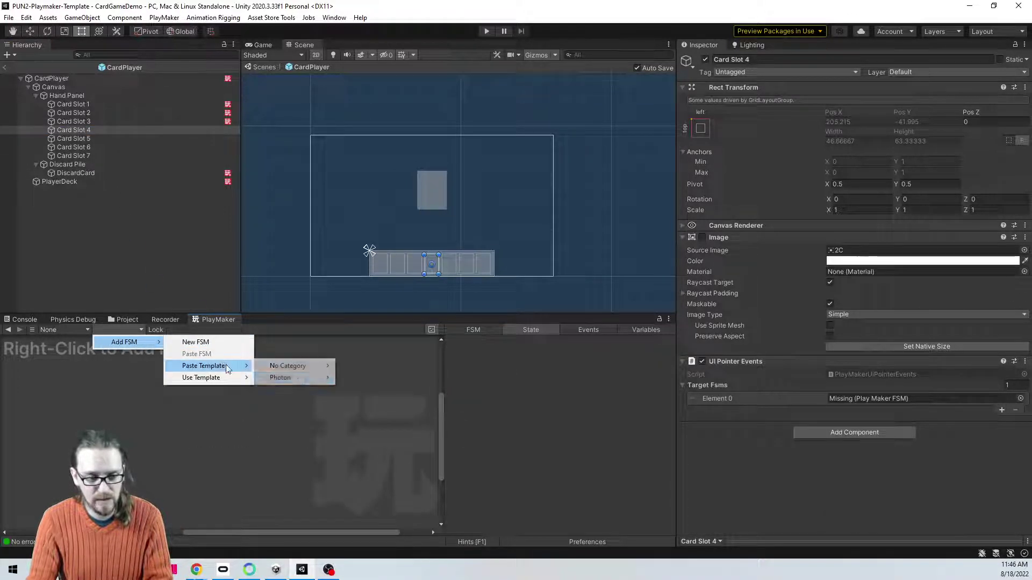
pyautogui.moveTo(306, 366)
pyautogui.click(382, 413)
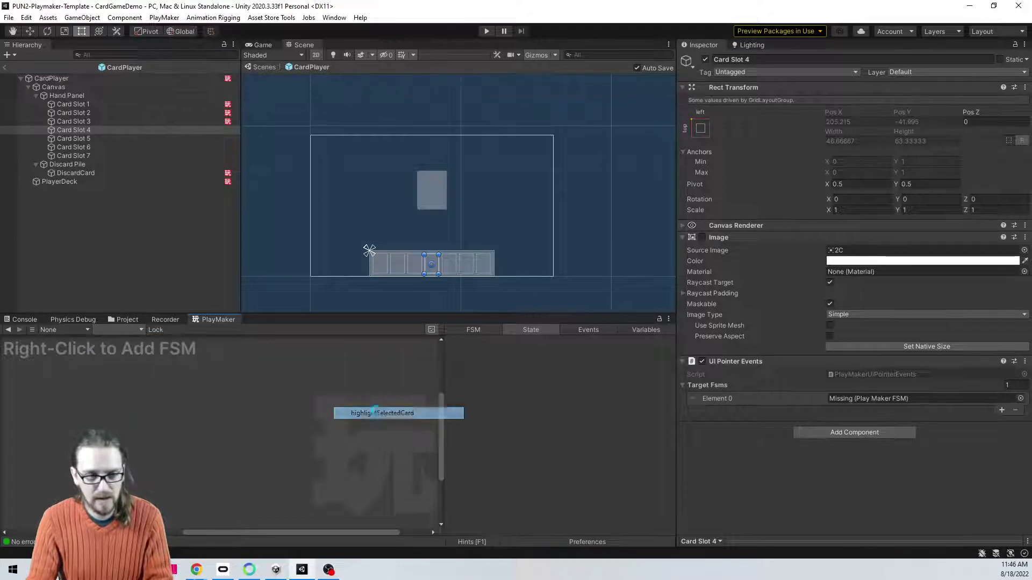
# Step: Add an FSM to Card Slot 5 that uses the highlightSelectedCard template
pyautogui.click(85, 139)
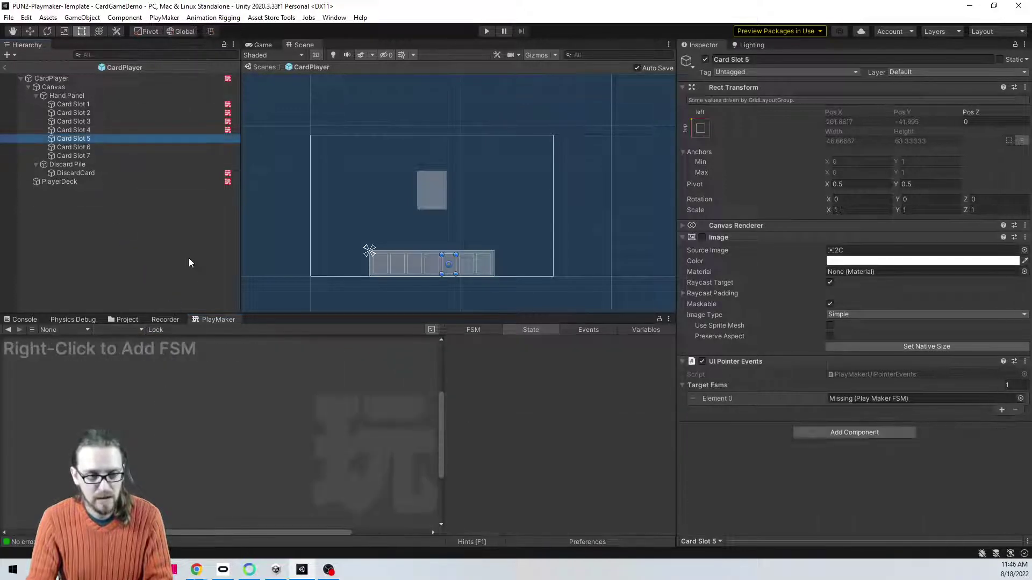
pyautogui.rightClick(131, 330)
pyautogui.moveTo(133, 344)
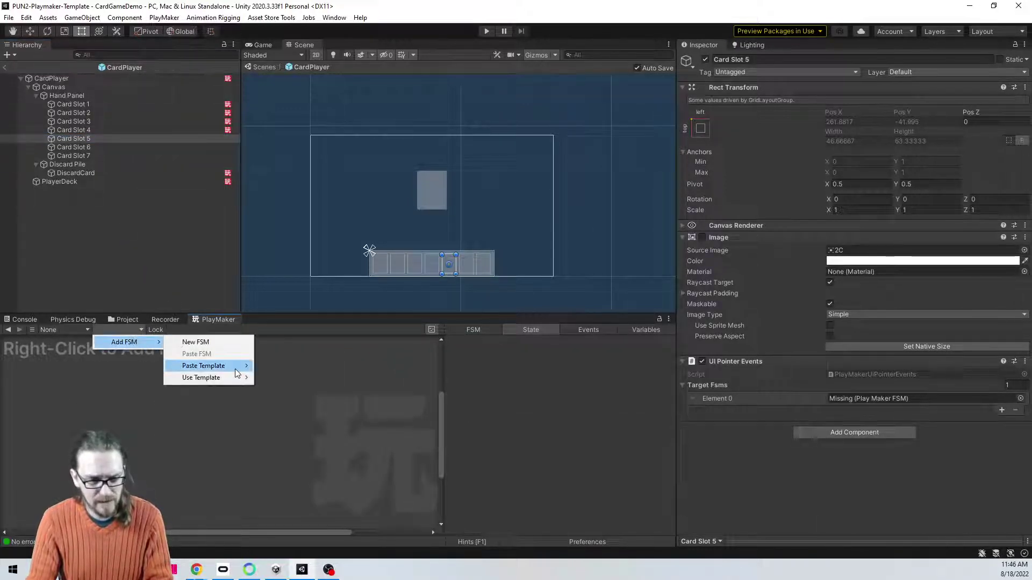
pyautogui.moveTo(225, 376)
pyautogui.moveTo(290, 378)
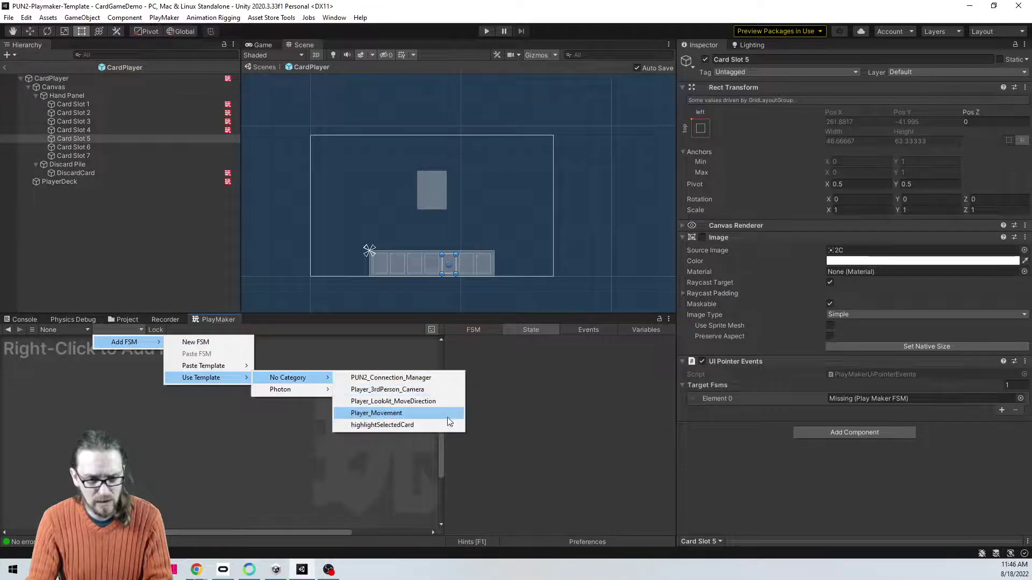
pyautogui.click(377, 429)
# Step: Add an FSM to Card Slot 6 that uses the highlightSelectedCard template
pyautogui.click(80, 147)
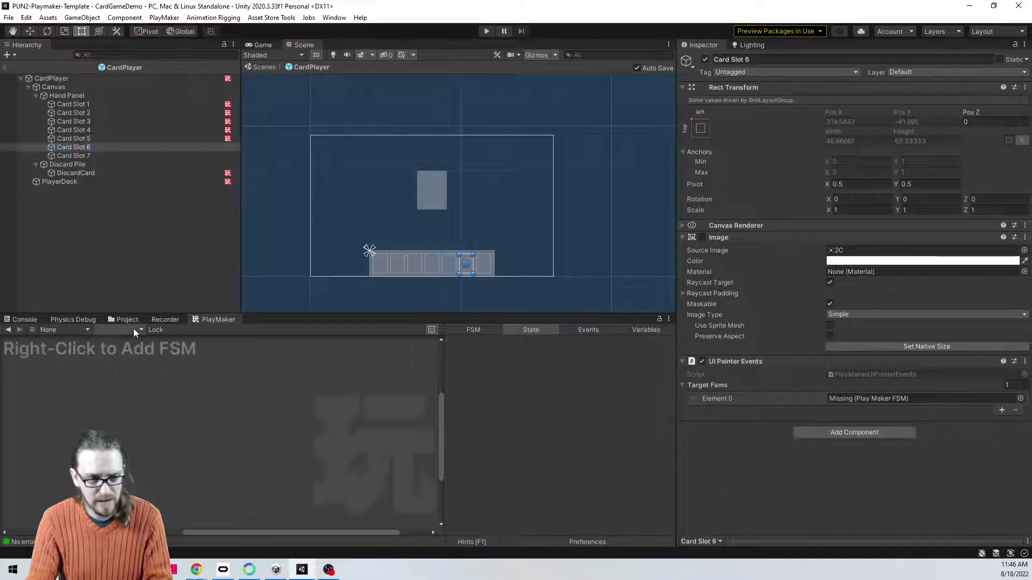
pyautogui.rightClick(95, 337)
pyautogui.moveTo(143, 341)
pyautogui.moveTo(220, 379)
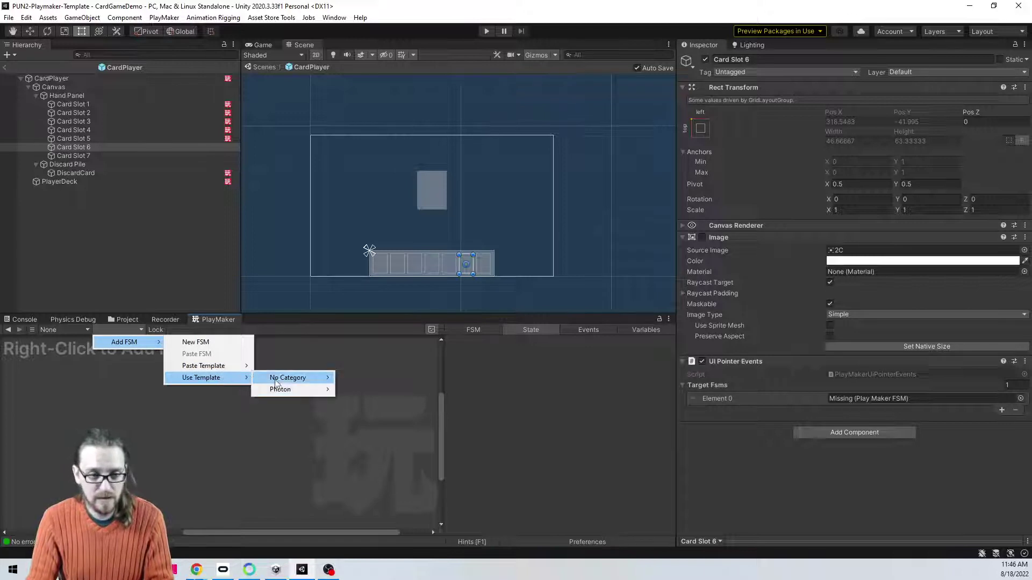
pyautogui.moveTo(285, 376)
pyautogui.click(382, 426)
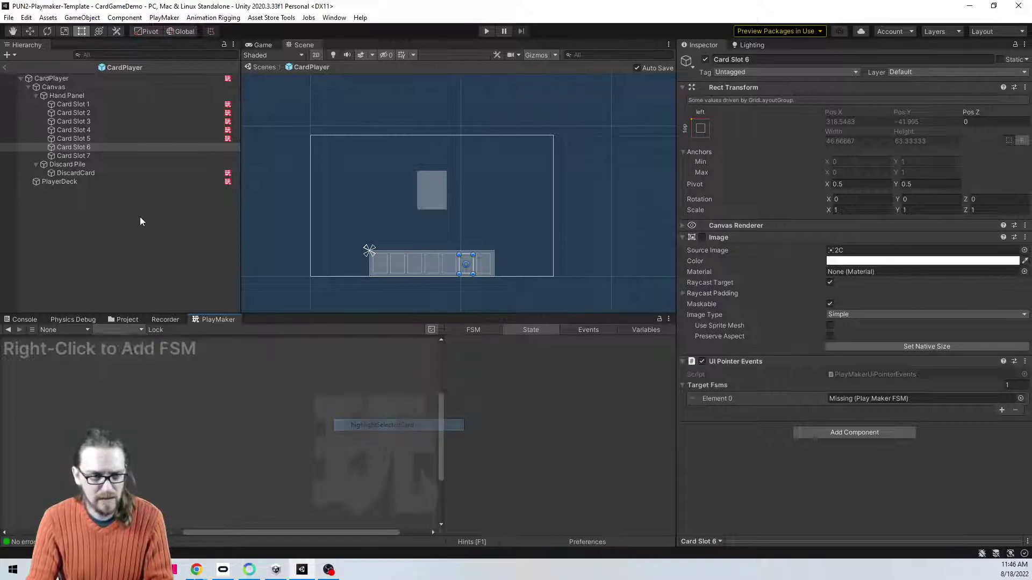
# Step: Add an FSM to Card Slot 7 that uses the highlightSelectedCard template
pyautogui.click(98, 155)
pyautogui.rightClick(95, 337)
pyautogui.moveTo(132, 343)
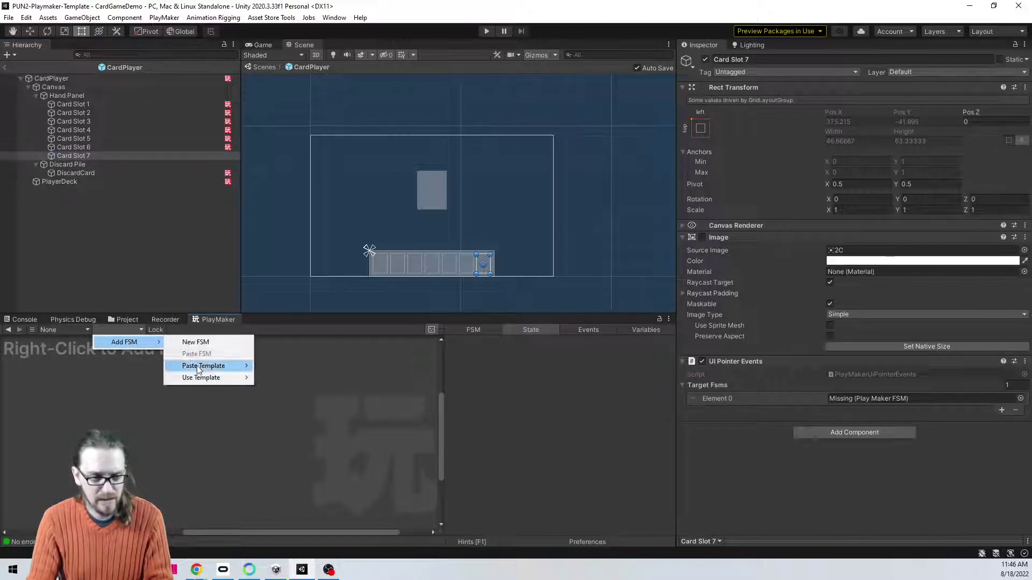
pyautogui.moveTo(204, 377)
pyautogui.moveTo(310, 383)
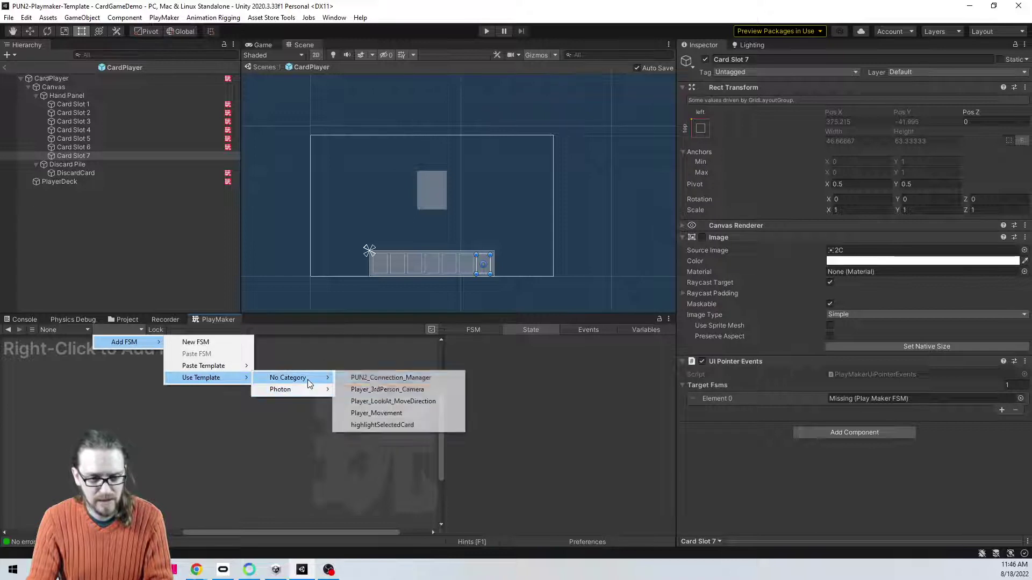
pyautogui.click(408, 423)
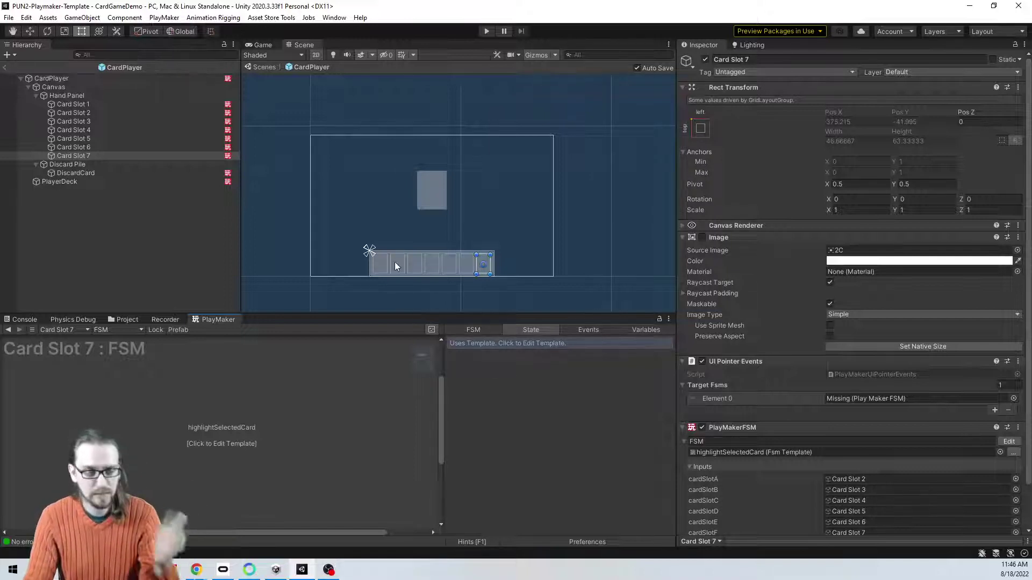
# Step: Assign Card Slot 1's own PlayMakerFSM as Element 0 of the target FSMs in its UI Pointer Events component
pyautogui.click(92, 104)
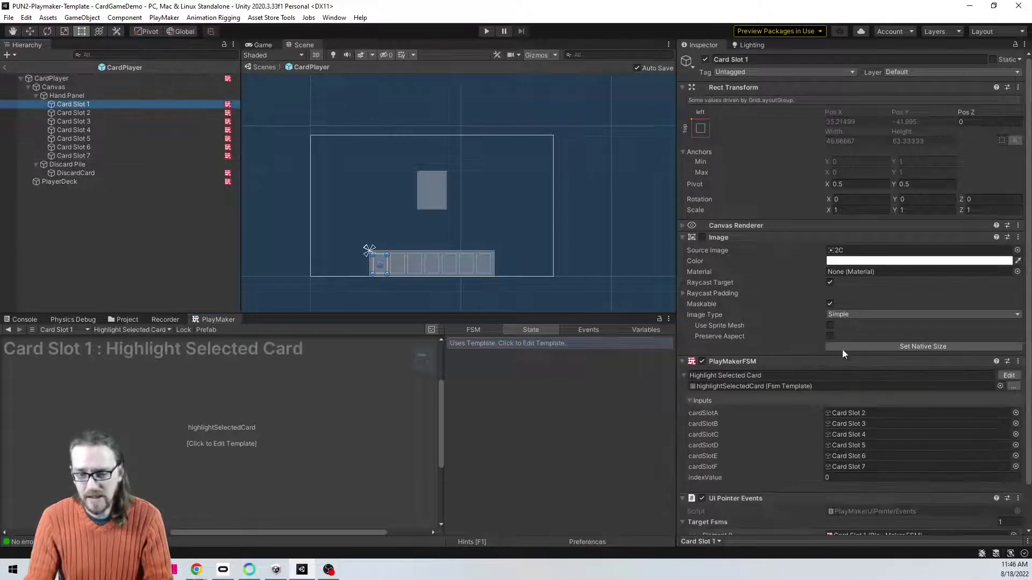
pyautogui.scroll(-2, 784, 376)
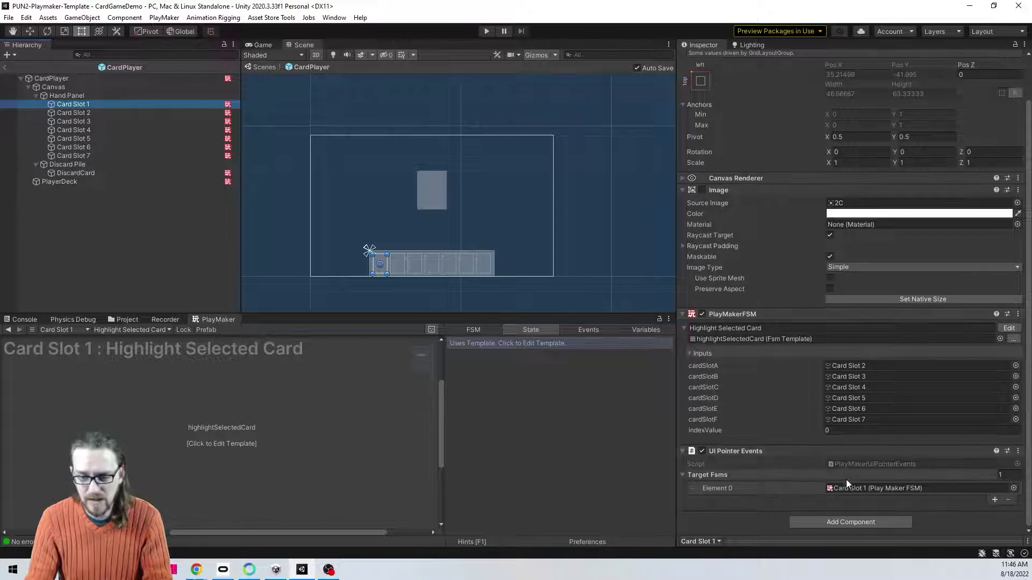
pyautogui.moveTo(746, 316); pyautogui.dragTo(872, 492)
# Step: Replace the missing target FSM in Card Slot 2's UI Pointer Events with the slot's own PlayMakerFSM
pyautogui.click(124, 113)
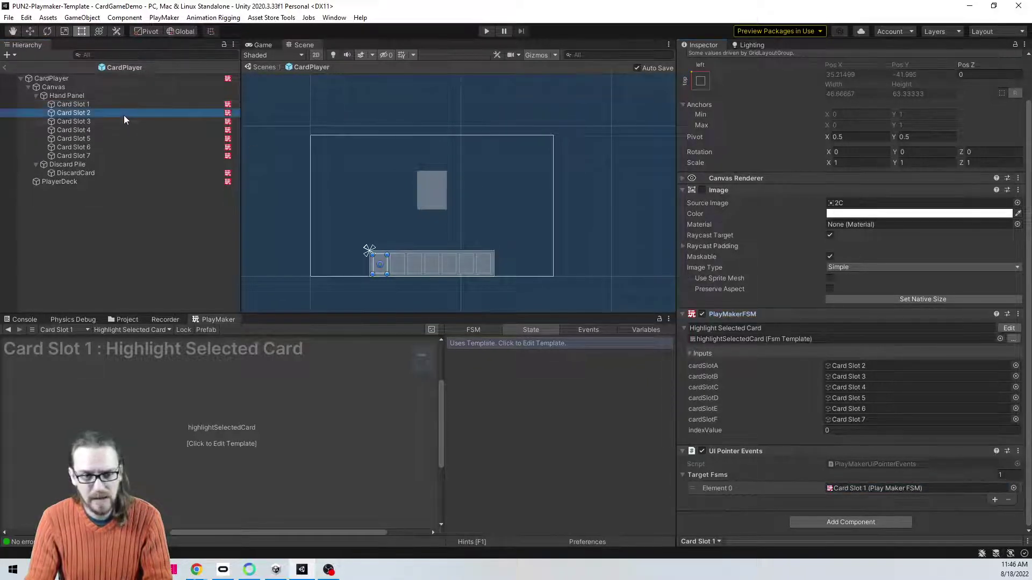
pyautogui.moveTo(739, 379); pyautogui.dragTo(745, 337)
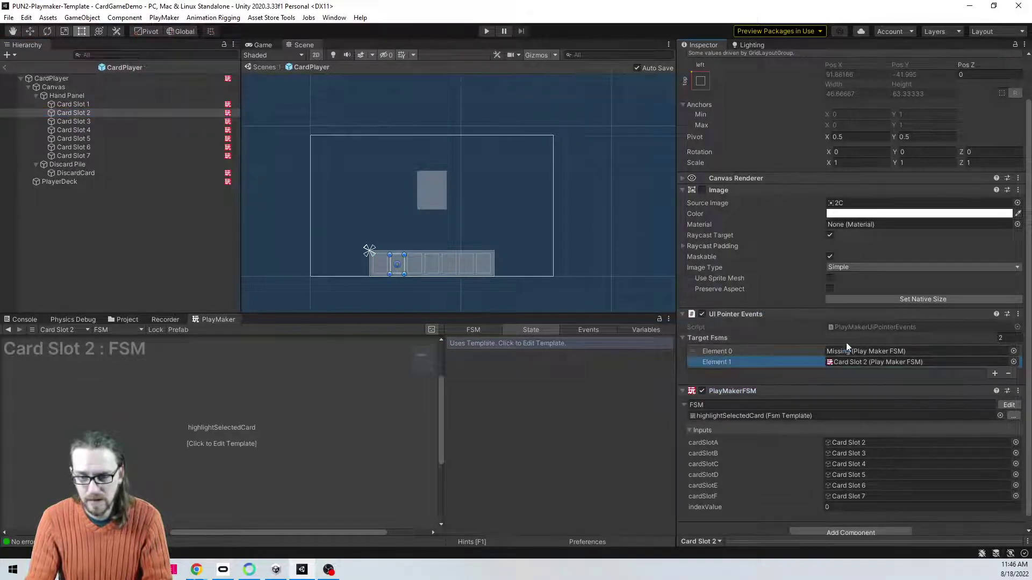
pyautogui.hotkey('ctrl', 'z')
pyautogui.moveTo(767, 377); pyautogui.dragTo(857, 351)
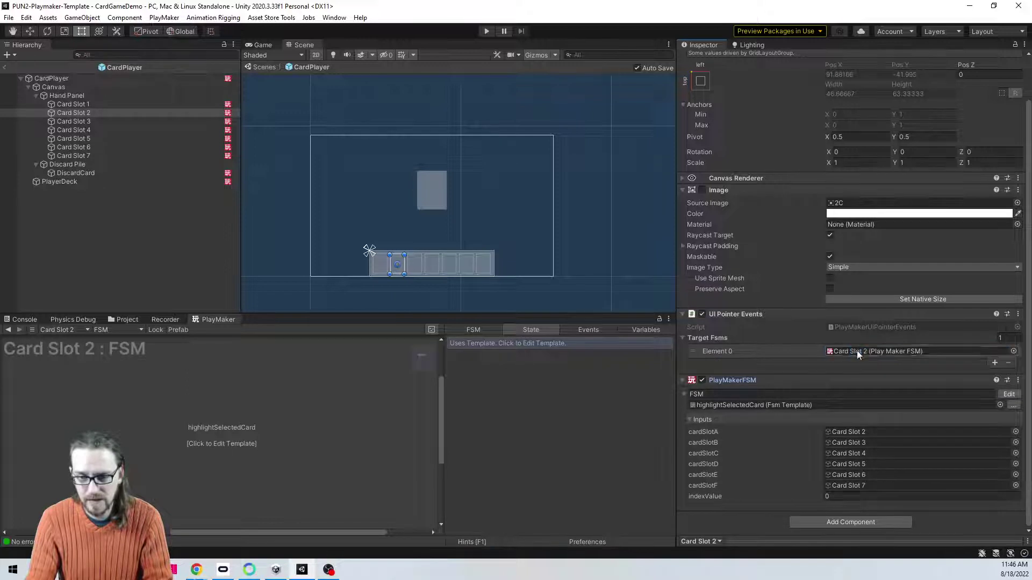
# Step: Assign the PlayMakerFSM of Card Slot 3 and Card Slot 4 to Element 0 of each slot's UI Pointer Events target FSMs
pyautogui.click(73, 122)
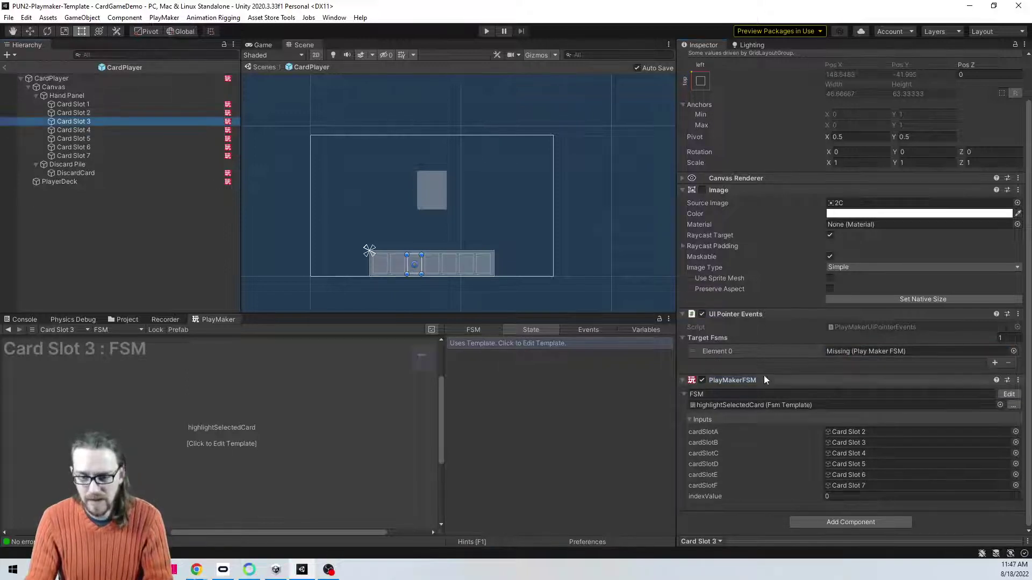
pyautogui.moveTo(763, 375); pyautogui.dragTo(840, 349)
pyautogui.click(73, 130)
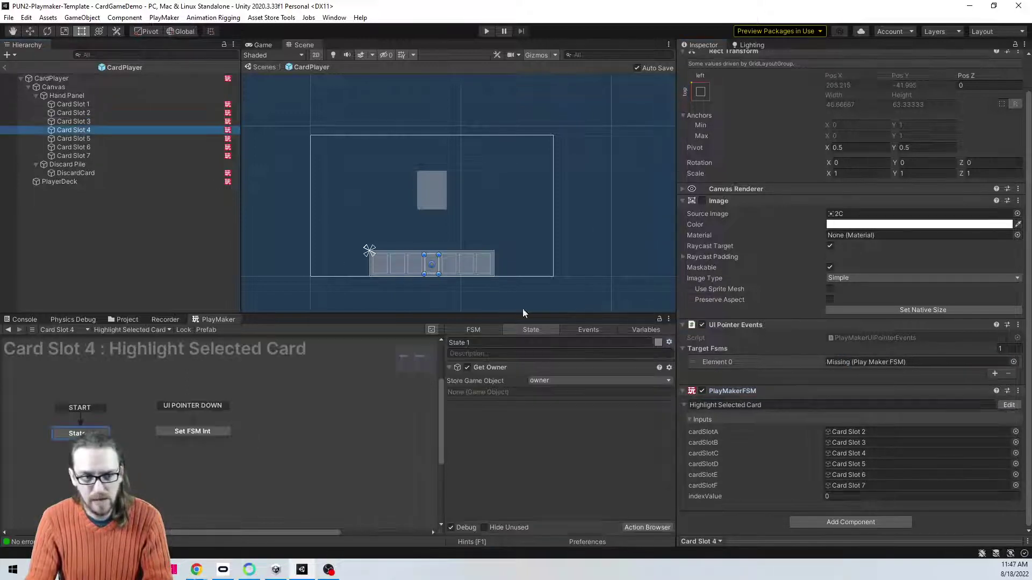
pyautogui.moveTo(779, 387); pyautogui.dragTo(854, 363)
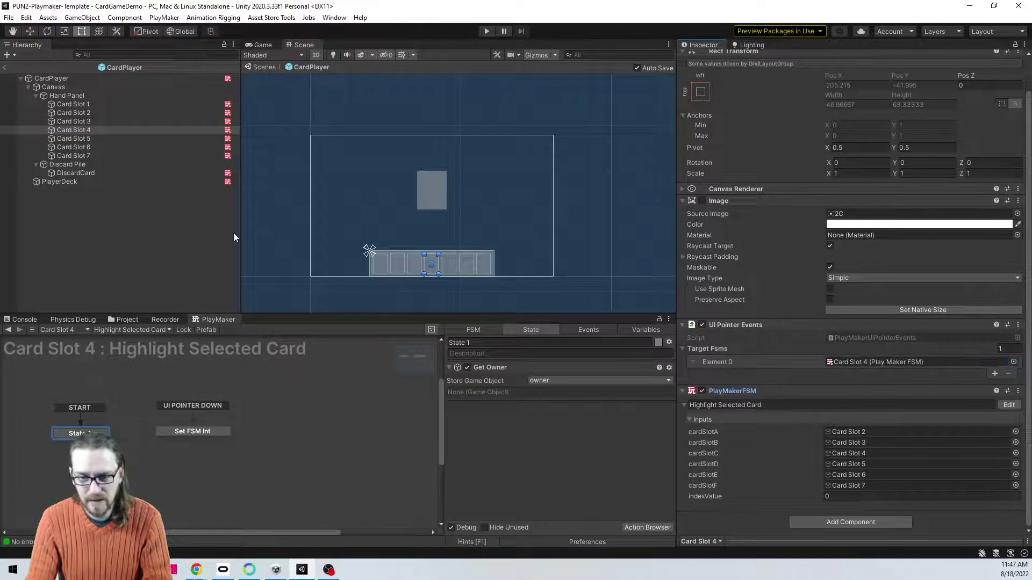
# Step: Assign the own PlayMakerFSM of Card Slots 5, 6 and 7 as the target FSM in each slot's UI Pointer Events
pyautogui.click(99, 141)
pyautogui.moveTo(745, 390); pyautogui.dragTo(846, 365)
pyautogui.click(97, 148)
pyautogui.moveTo(750, 391); pyautogui.dragTo(840, 362)
pyautogui.click(47, 155)
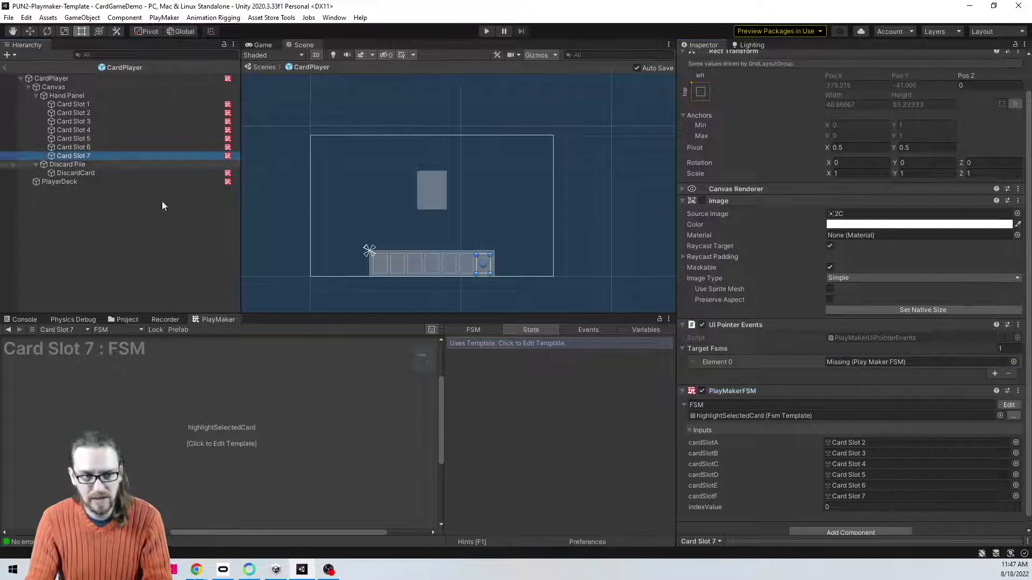
pyautogui.moveTo(744, 392); pyautogui.dragTo(847, 362)
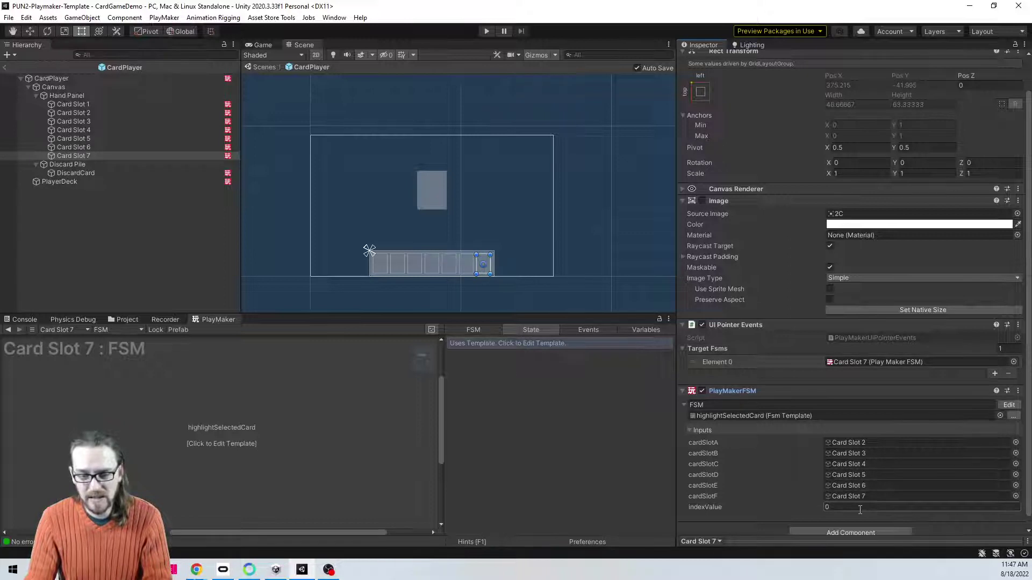
# Step: Set the indexValue input of Card Slot 2's FSM to 1
pyautogui.click(97, 104)
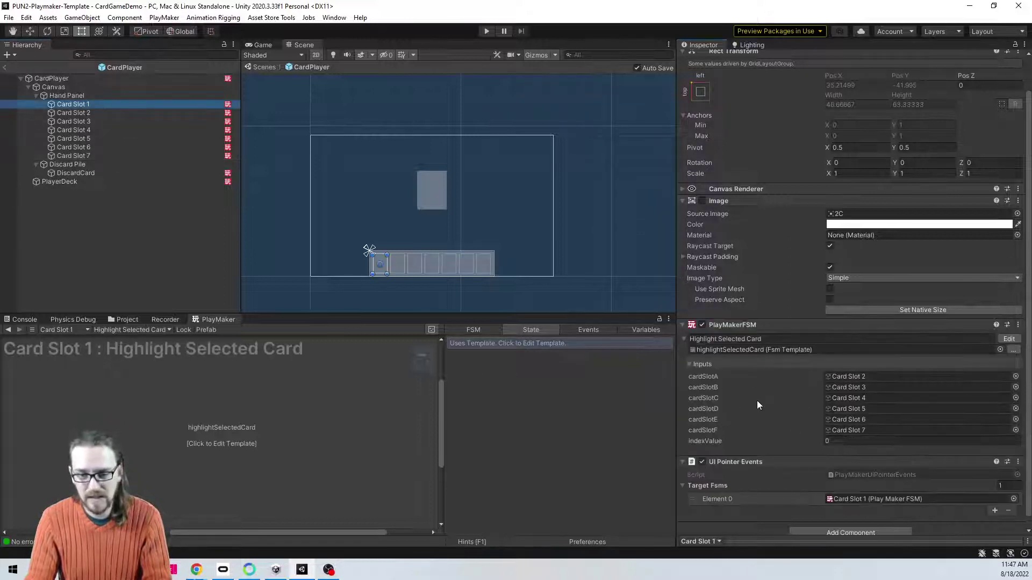
pyautogui.click(80, 113)
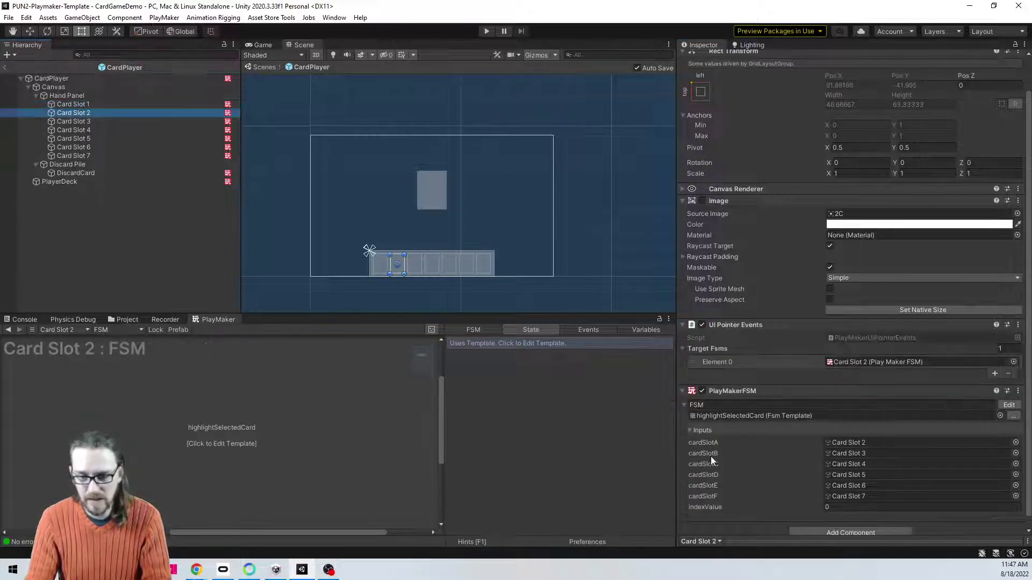
pyautogui.click(854, 508)
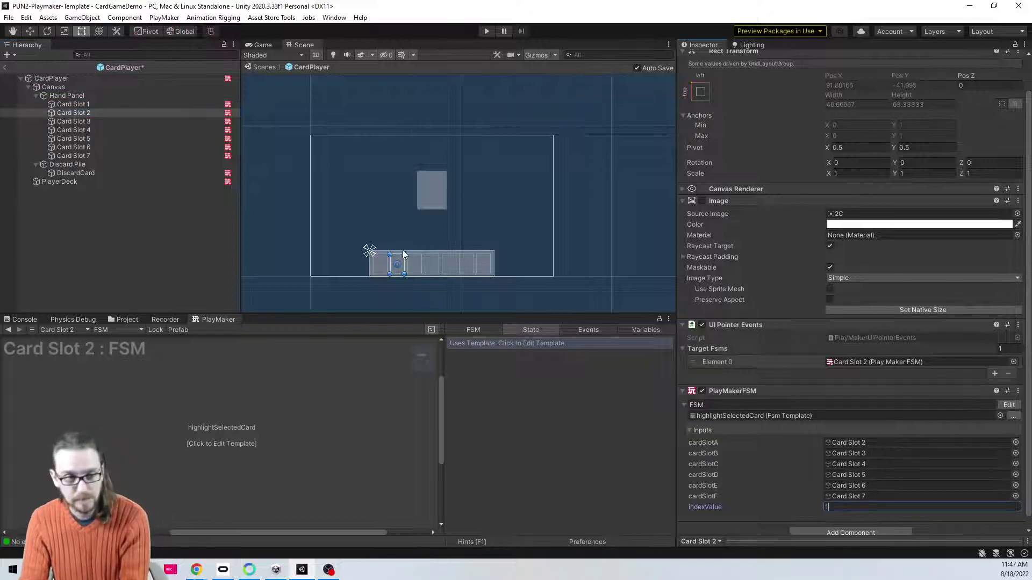
# Step: Set the FSM input indexValue to 2 on Card Slot 3 and to 3 on Card Slot 4
pyautogui.click(100, 122)
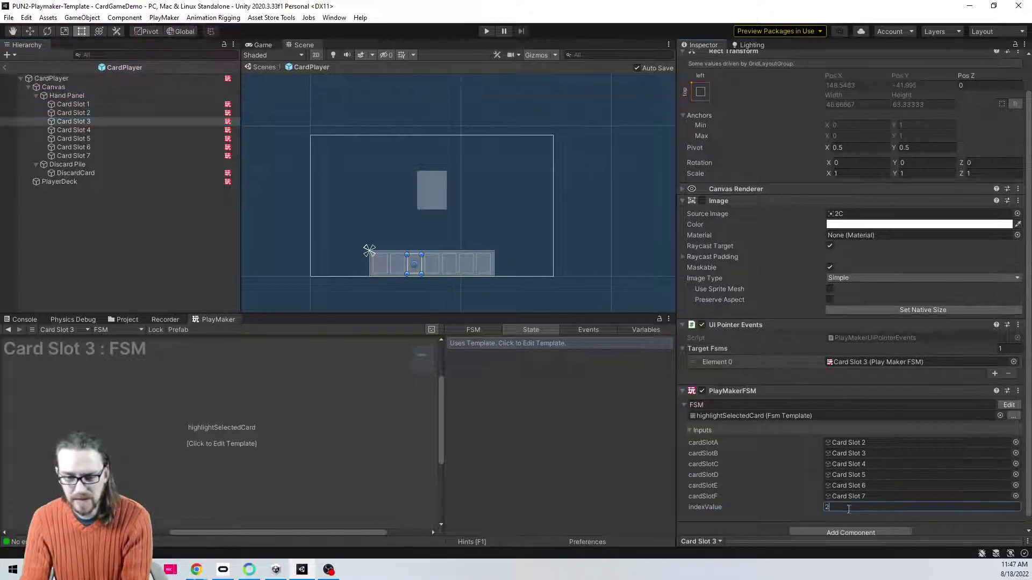
pyautogui.click(107, 130)
pyautogui.click(849, 496)
pyautogui.write('3')
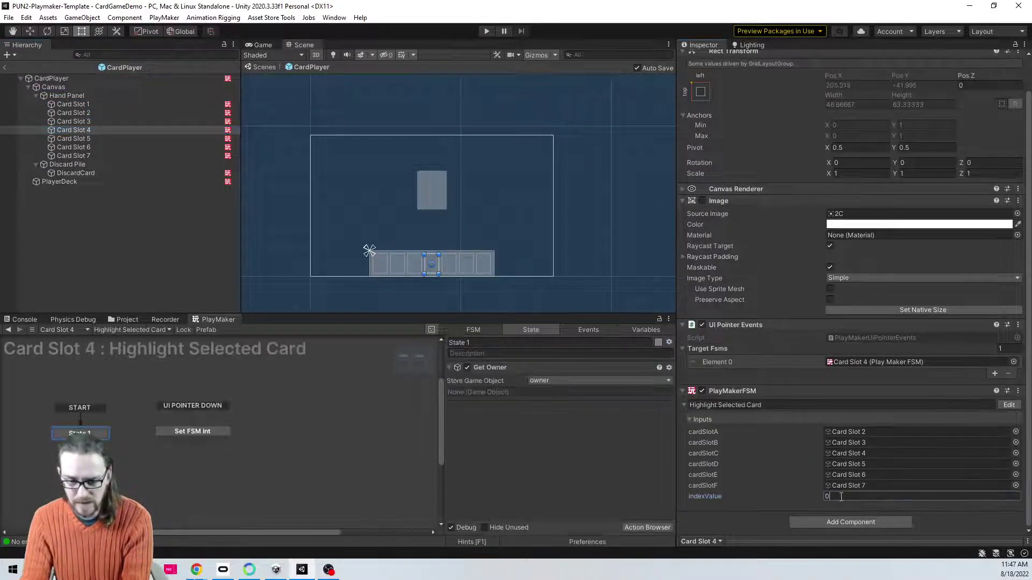
# Step: Set the FSM input indexValue to 4 on Card Slot 5 and to 5 on Card Slot 6
pyautogui.click(183, 139)
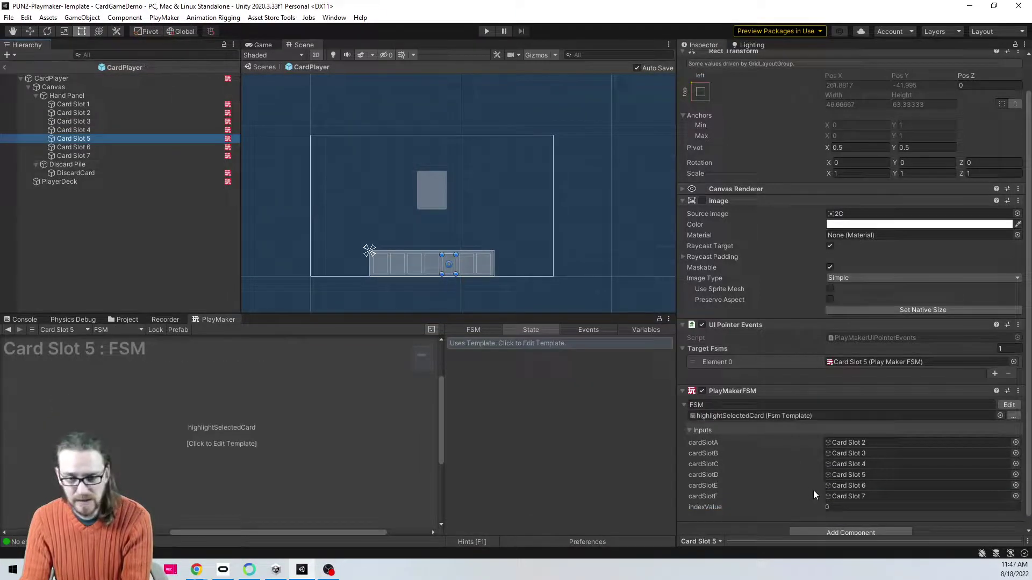
pyautogui.click(849, 507)
pyautogui.write('4')
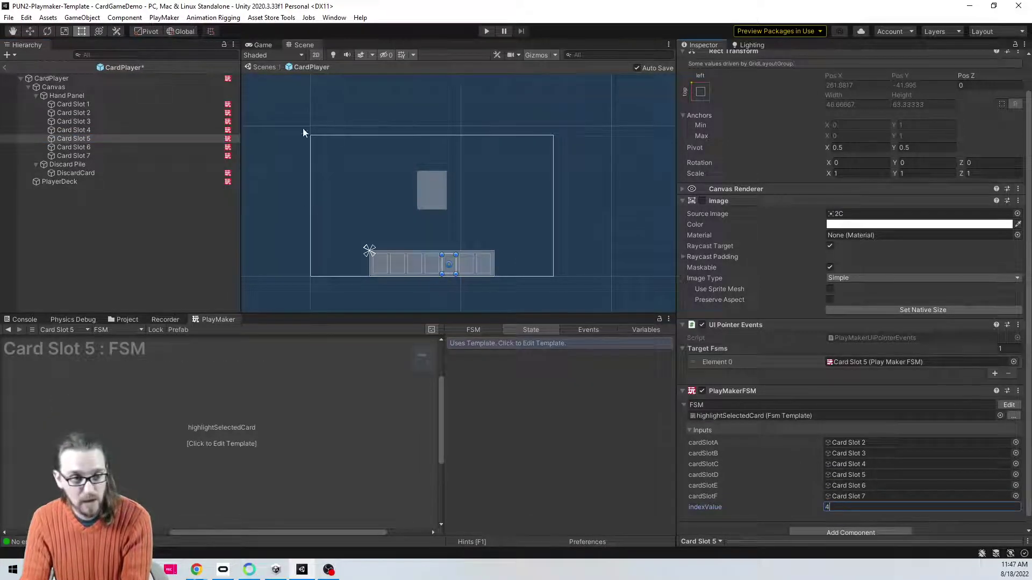
pyautogui.click(132, 147)
pyautogui.click(843, 507)
pyautogui.write('5')
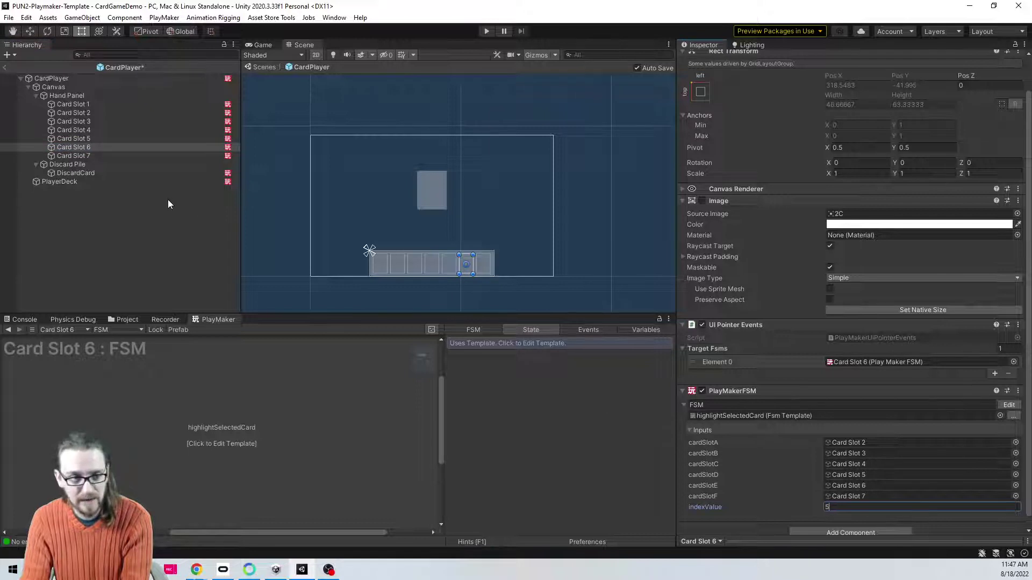
# Step: Set the indexValue input of Card Slot 7's FSM to 6
pyautogui.click(108, 156)
pyautogui.click(842, 506)
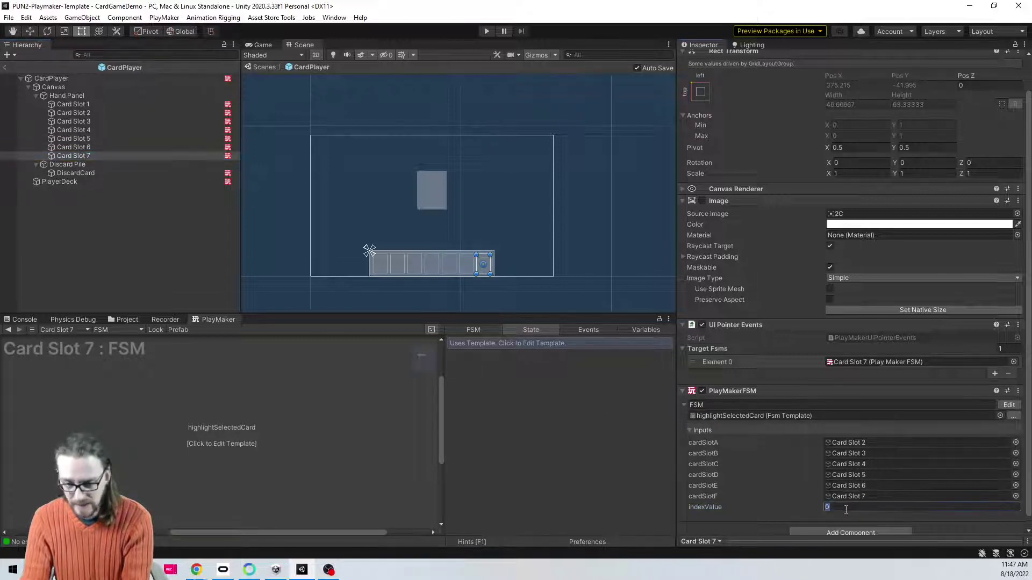
pyautogui.write('6')
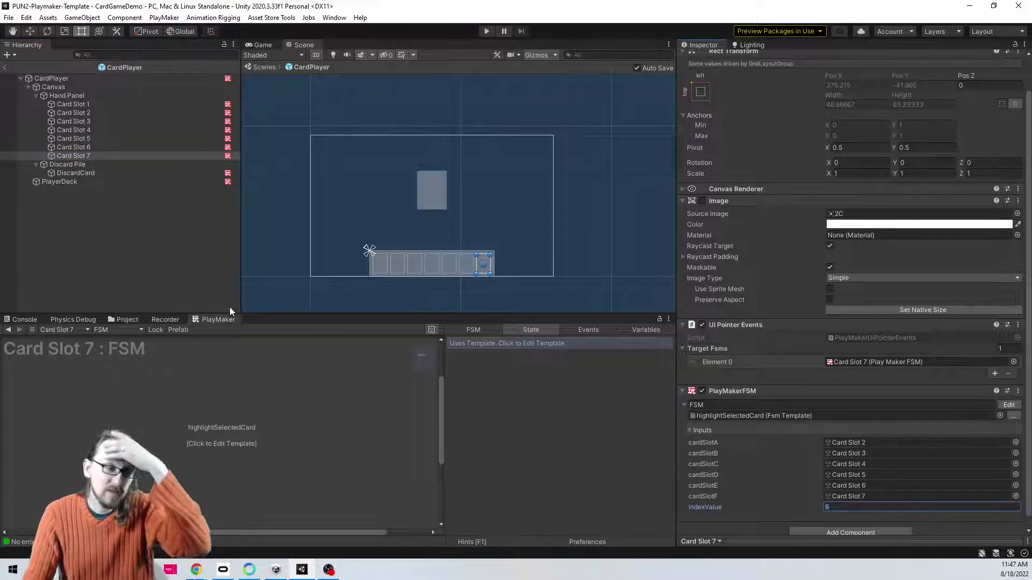
# Step: Open the highlightSelectedCard template from Card Slot 1 and view the Set FSM Int state's actions in an enlarged PlayMaker editor
pyautogui.click(102, 105)
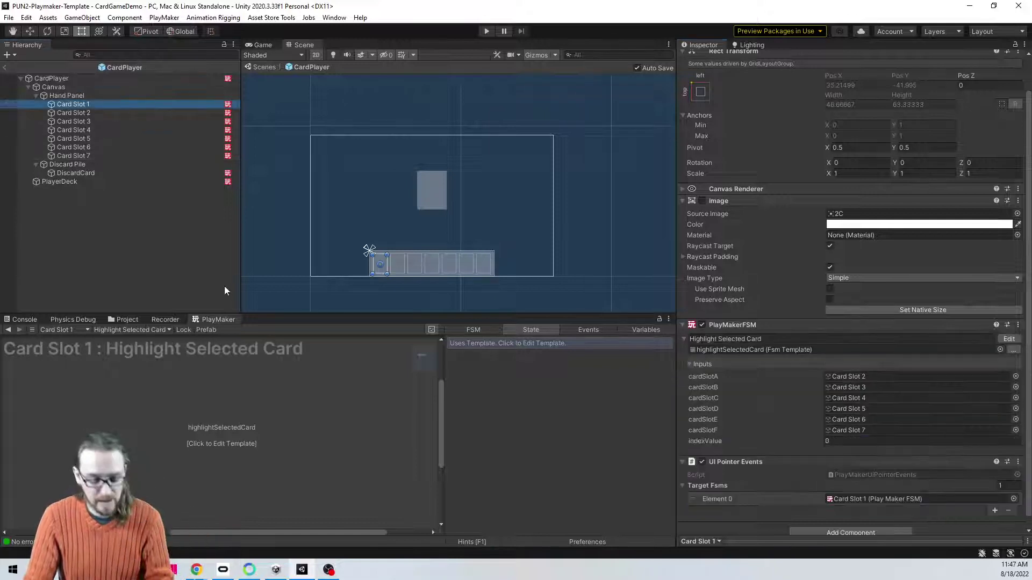
pyautogui.click(74, 385)
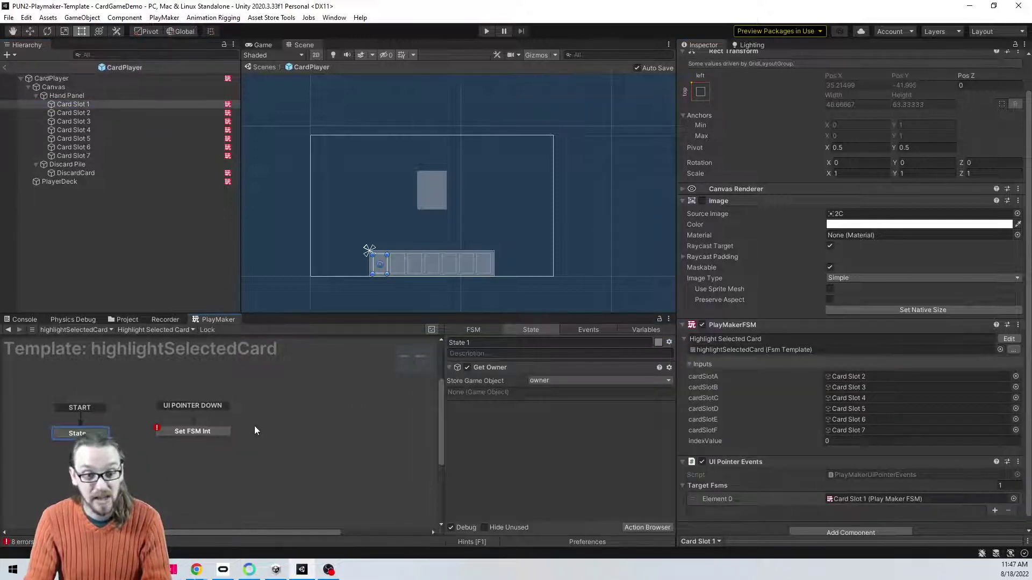
pyautogui.click(220, 430)
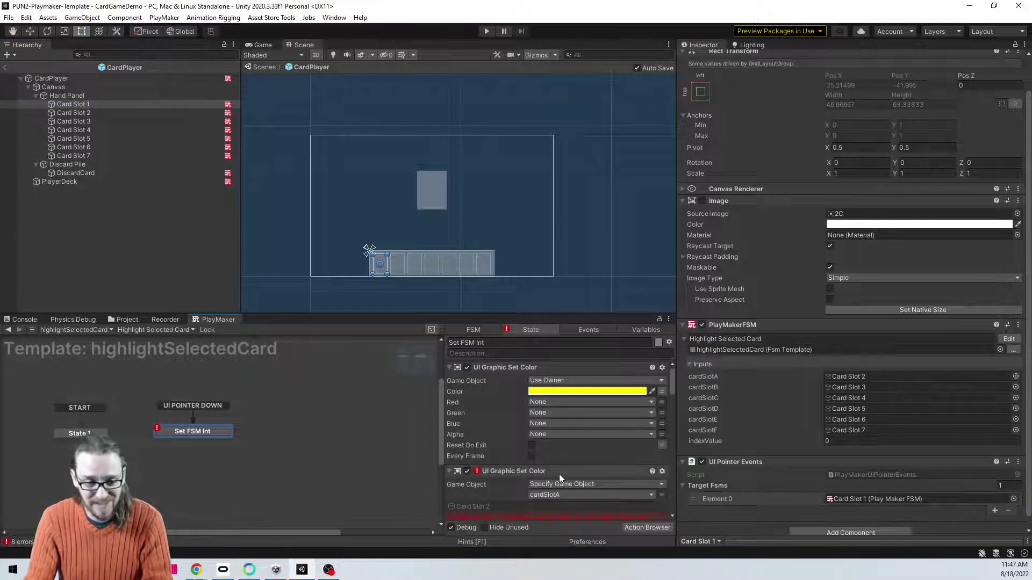
pyautogui.moveTo(530, 314); pyautogui.dragTo(510, 229)
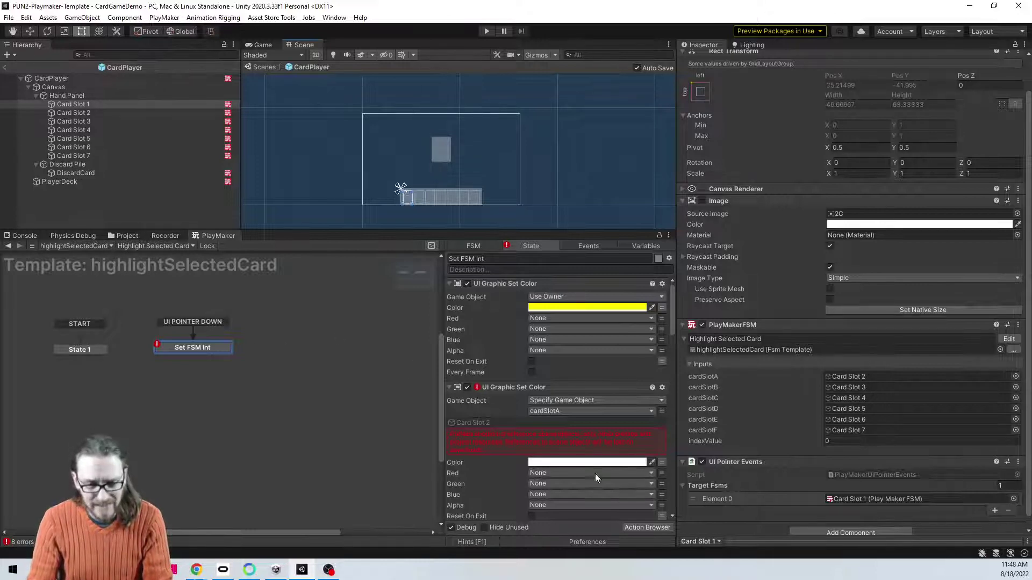
# Step: Search the PlayMaker actions for ones dealing with children or siblings, then close the action list
pyautogui.click(647, 527)
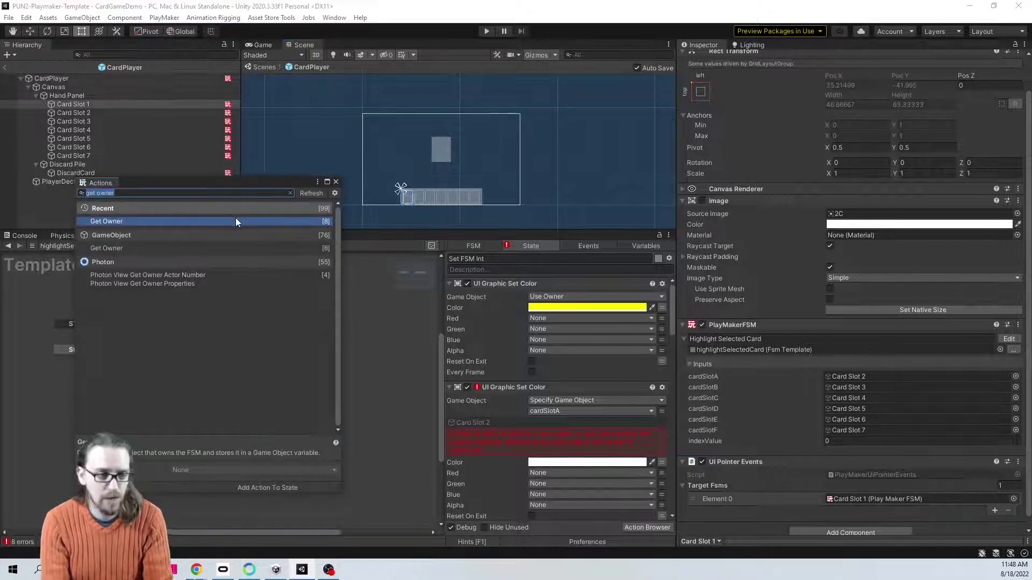
pyautogui.write('childre')
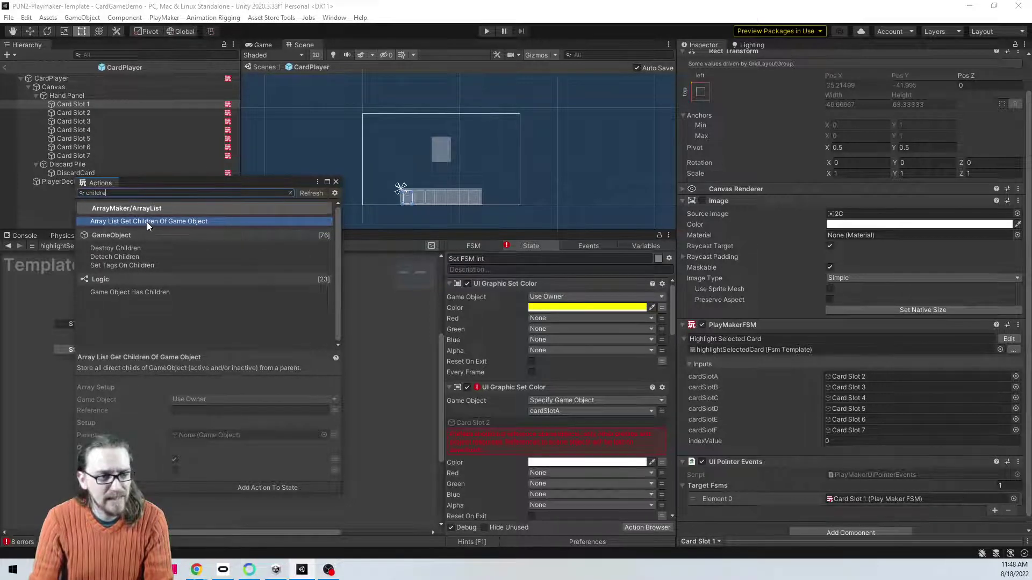
pyautogui.doubleClick(159, 192)
pyautogui.write('si')
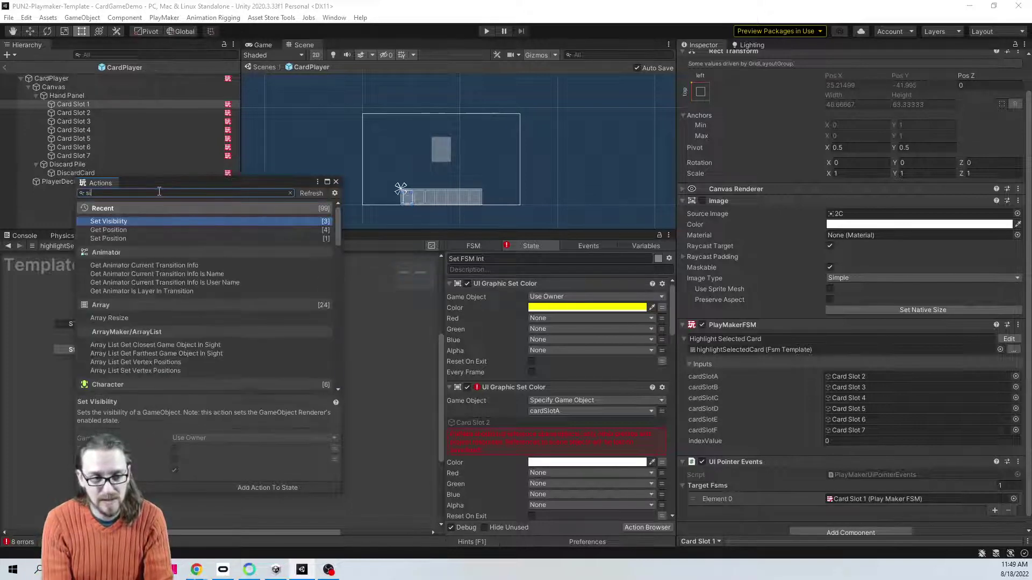
pyautogui.write('bl')
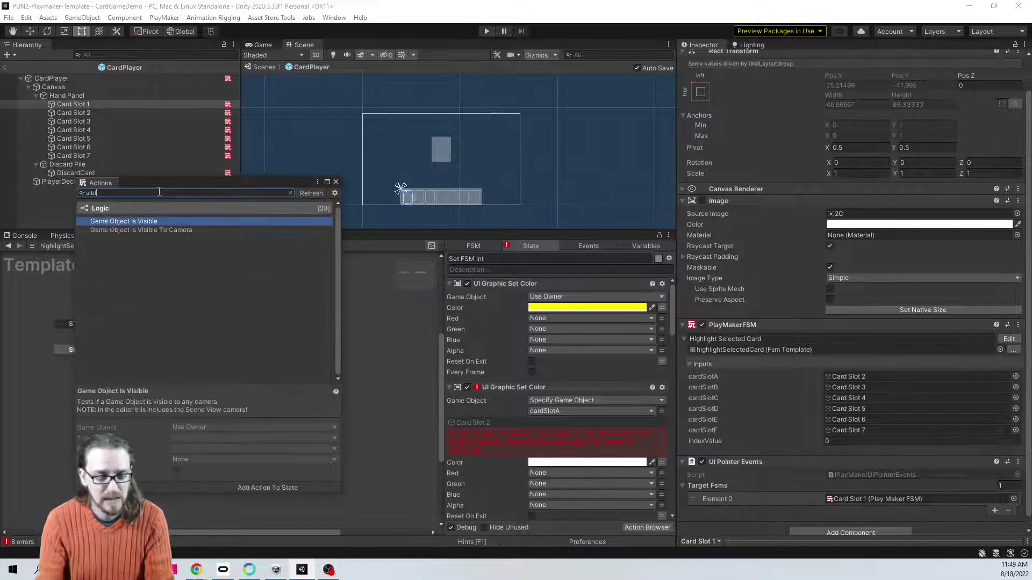
pyautogui.click(333, 185)
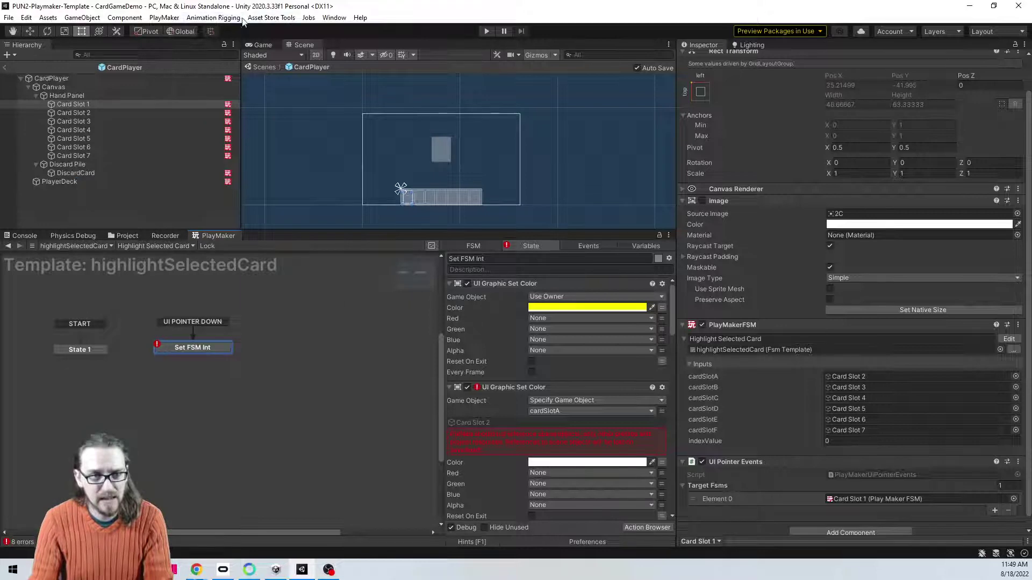
# Step: Search the PlayMaker Ecosystem browser for "sibling" and preview the parameters of the Get Game Object Sibling action
pyautogui.click(163, 18)
pyautogui.moveTo(233, 108)
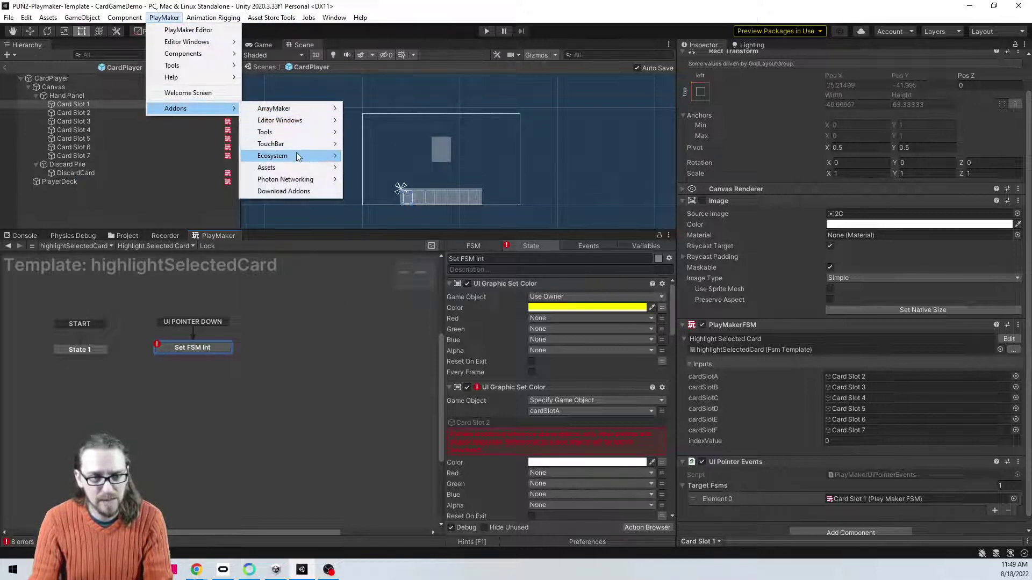
pyautogui.moveTo(296, 153)
pyautogui.click(363, 161)
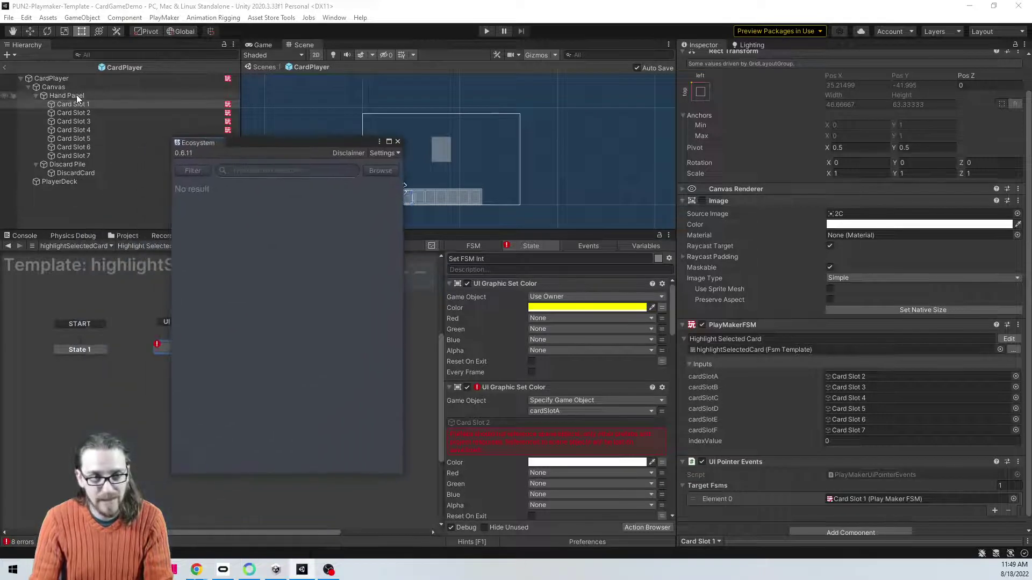
pyautogui.click(292, 171)
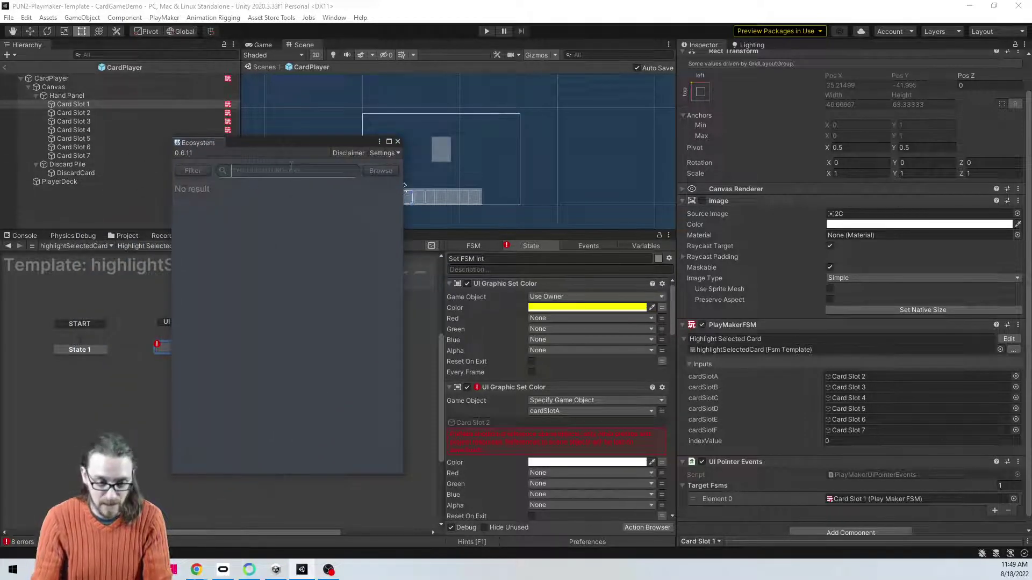
pyautogui.write('sibling')
pyautogui.press('Return')
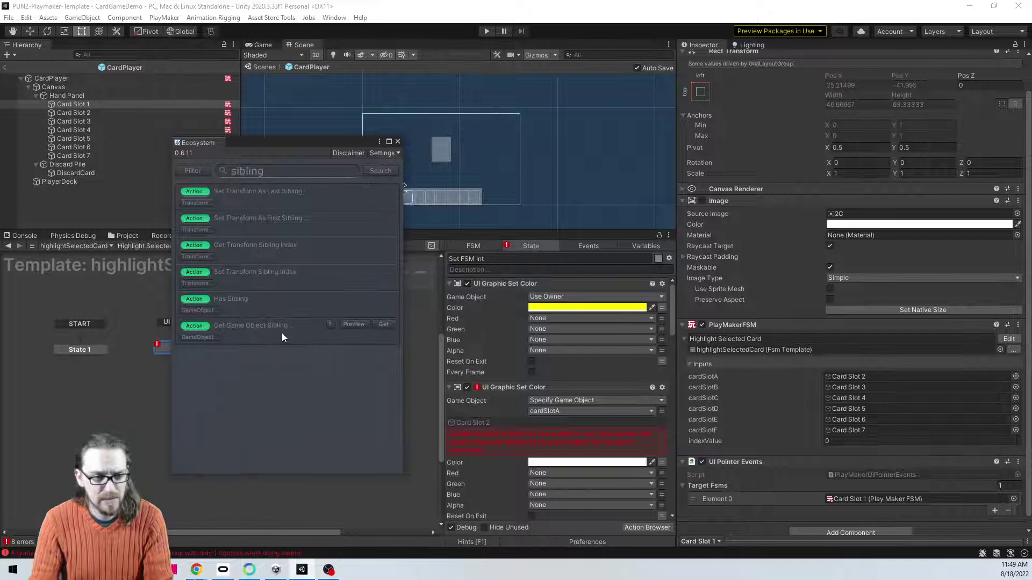
pyautogui.click(329, 324)
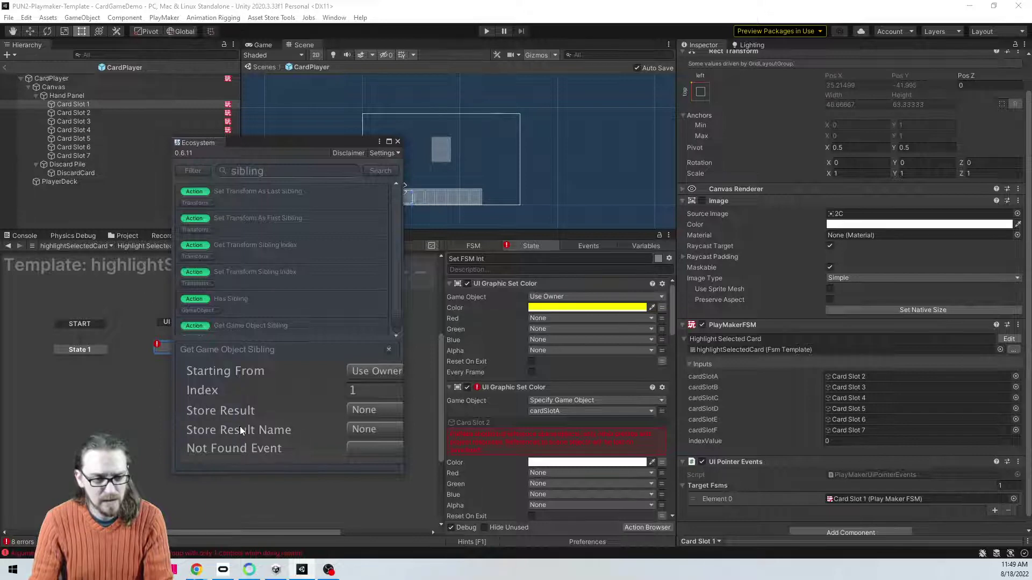
pyautogui.click(275, 172)
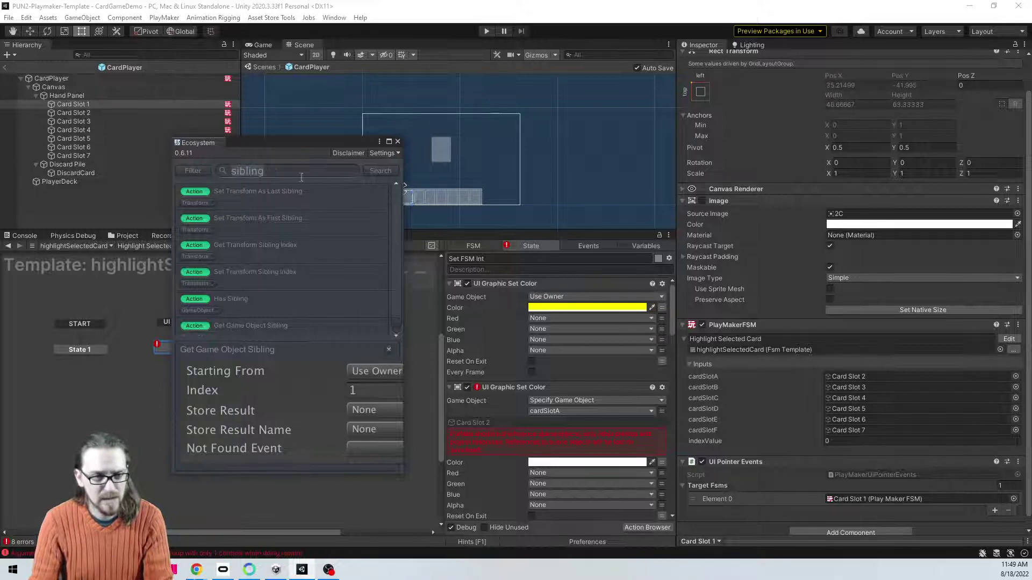
# Step: Search the PlayMaker Ecosystem browser for "siblings", then close the browser
pyautogui.write('s')
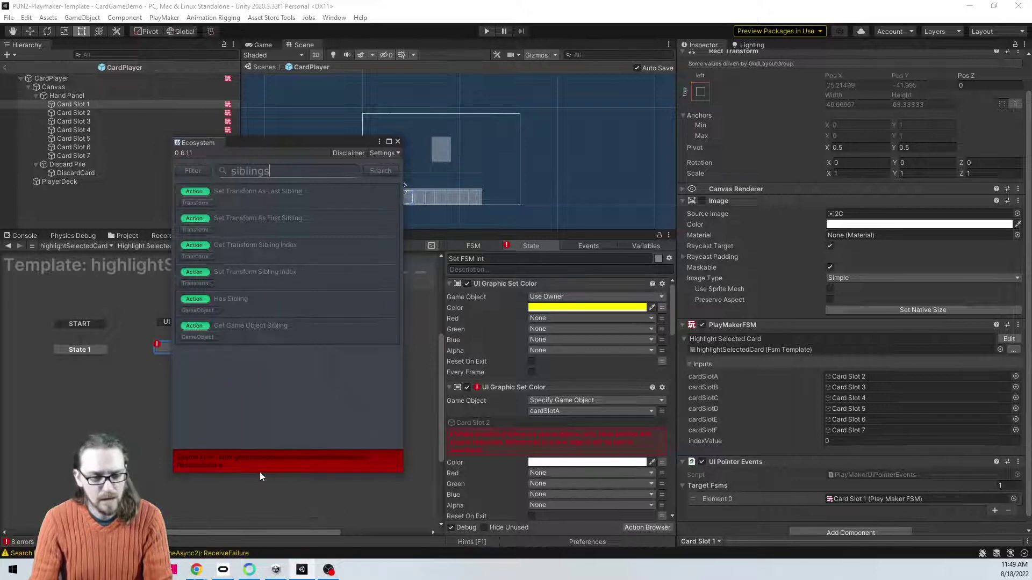
pyautogui.moveTo(354, 192)
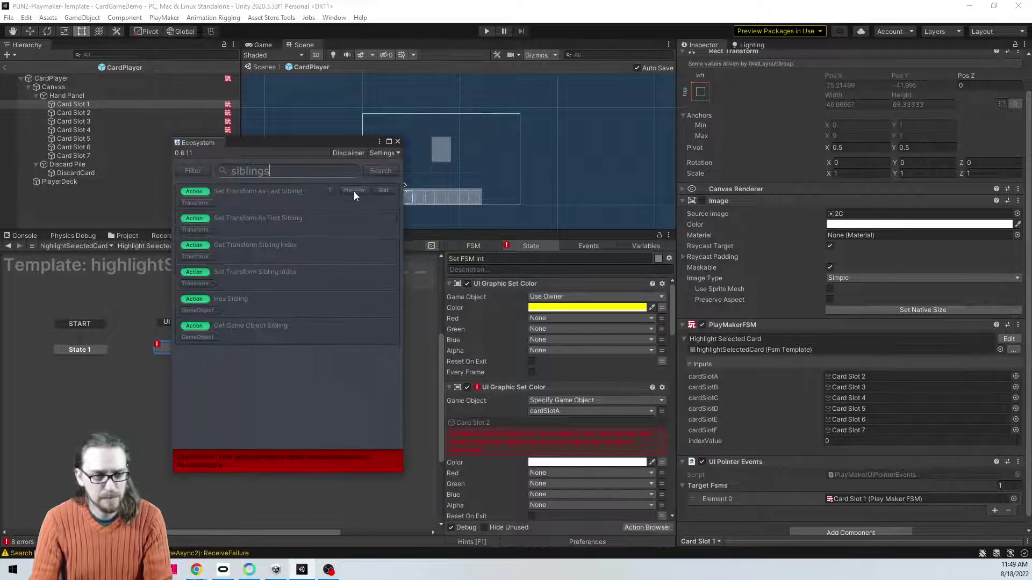
pyautogui.click(381, 167)
pyautogui.click(397, 143)
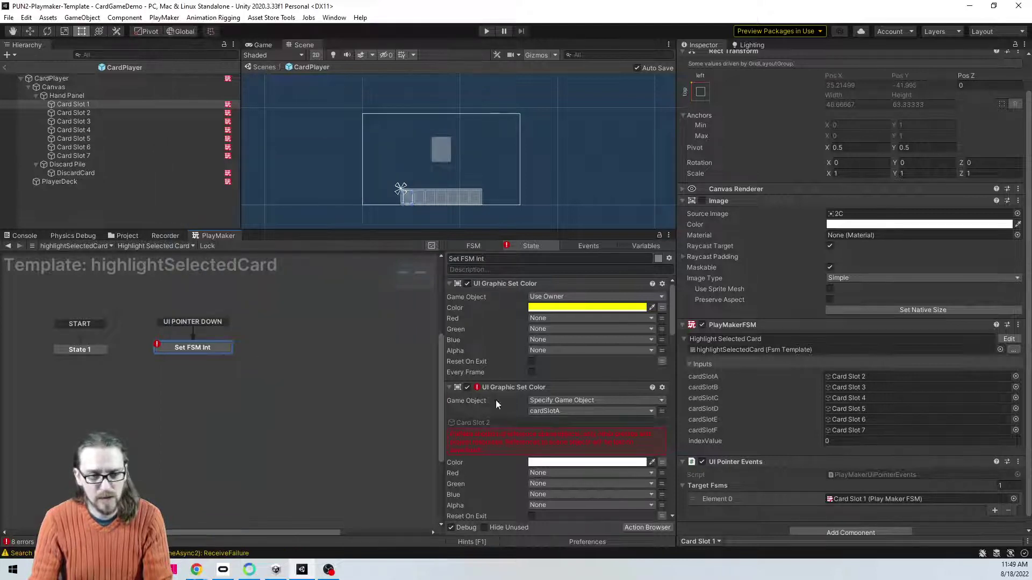
# Step: Add a new empty state beside Set FSM Int in the highlightSelectedCard template
pyautogui.rightClick(283, 353)
pyautogui.click(296, 353)
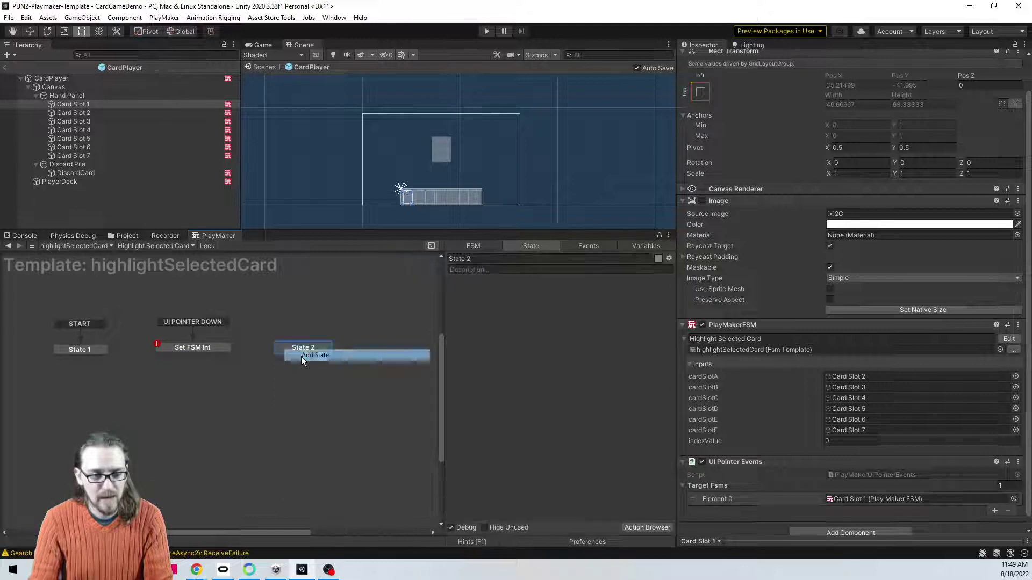
pyautogui.click(211, 349)
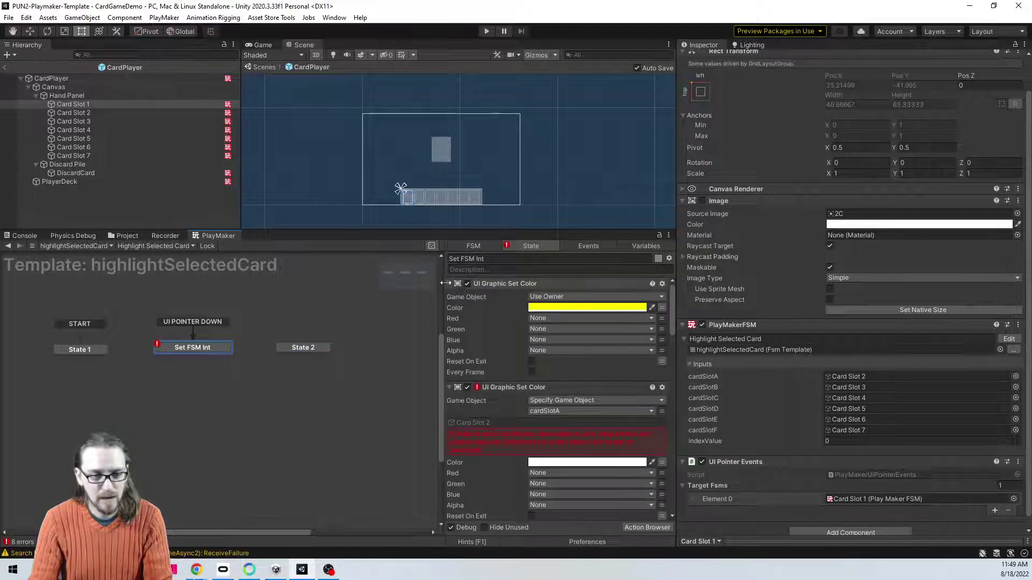
# Step: Delete the six input variables cardSlotA through cardSlotF from the highlightSelectedCard template, although they are in use
pyautogui.click(638, 245)
pyautogui.click(480, 316)
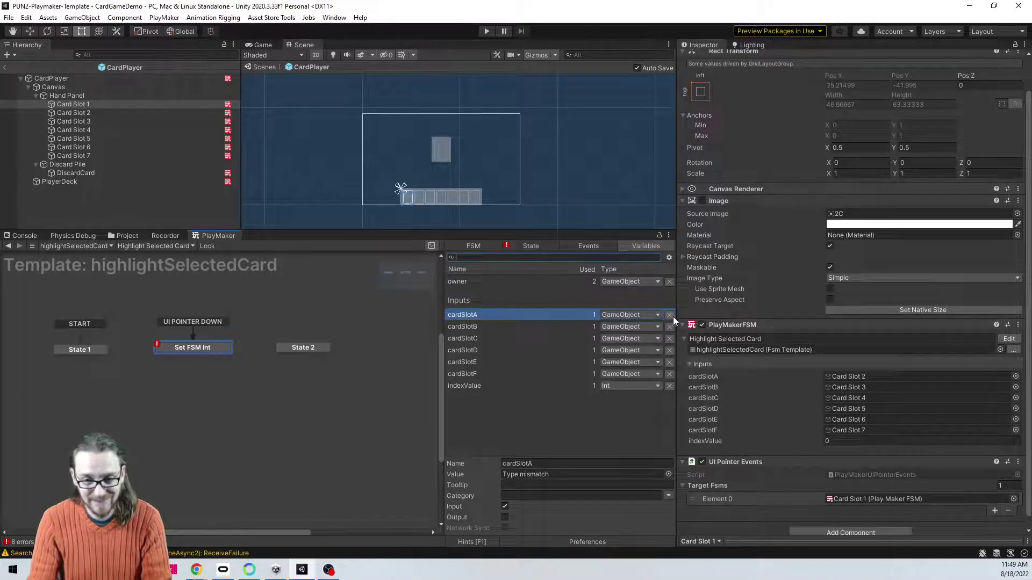
pyautogui.click(669, 316)
pyautogui.click(546, 307)
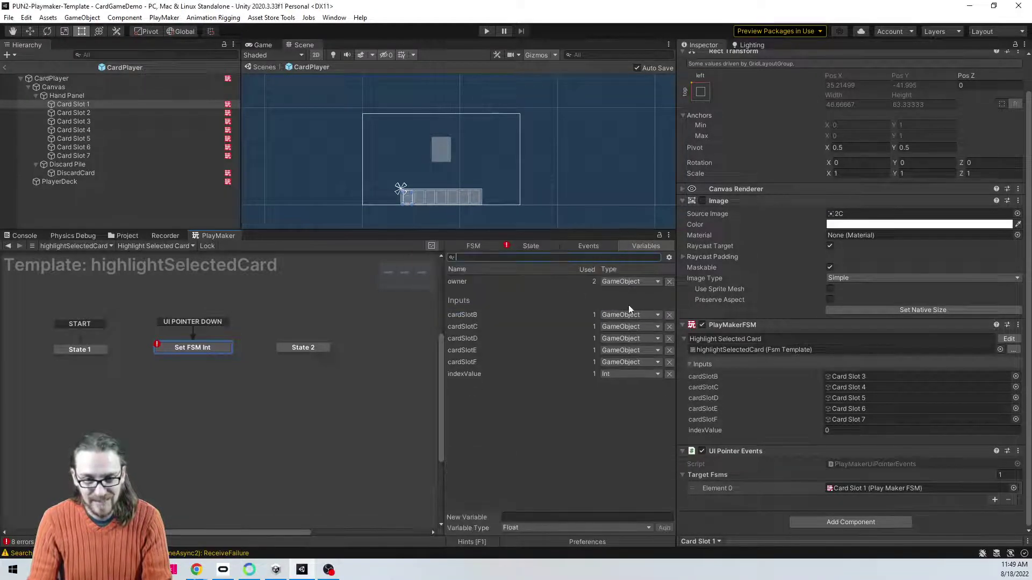
pyautogui.click(669, 315)
pyautogui.click(547, 307)
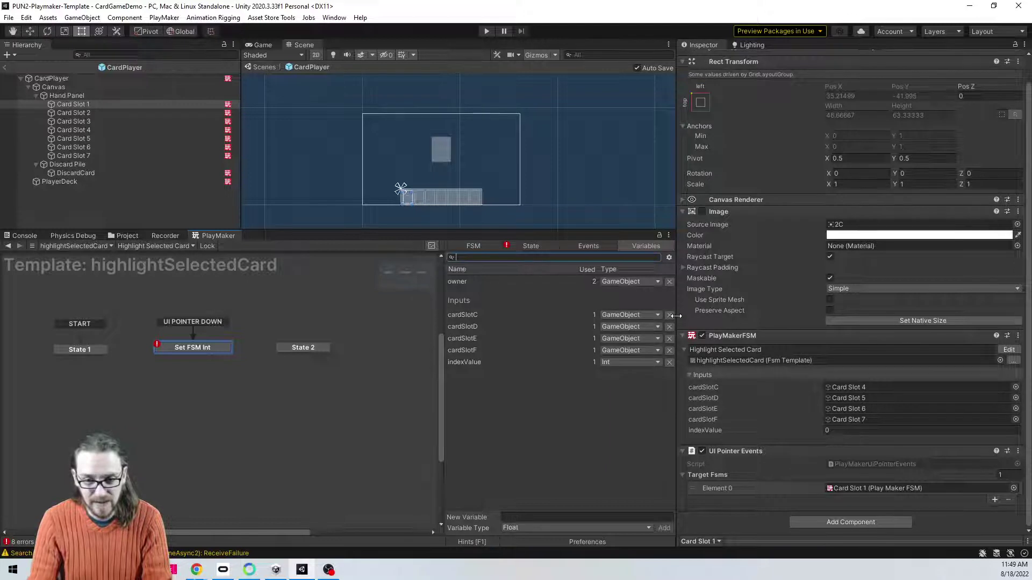
pyautogui.click(668, 315)
pyautogui.click(547, 306)
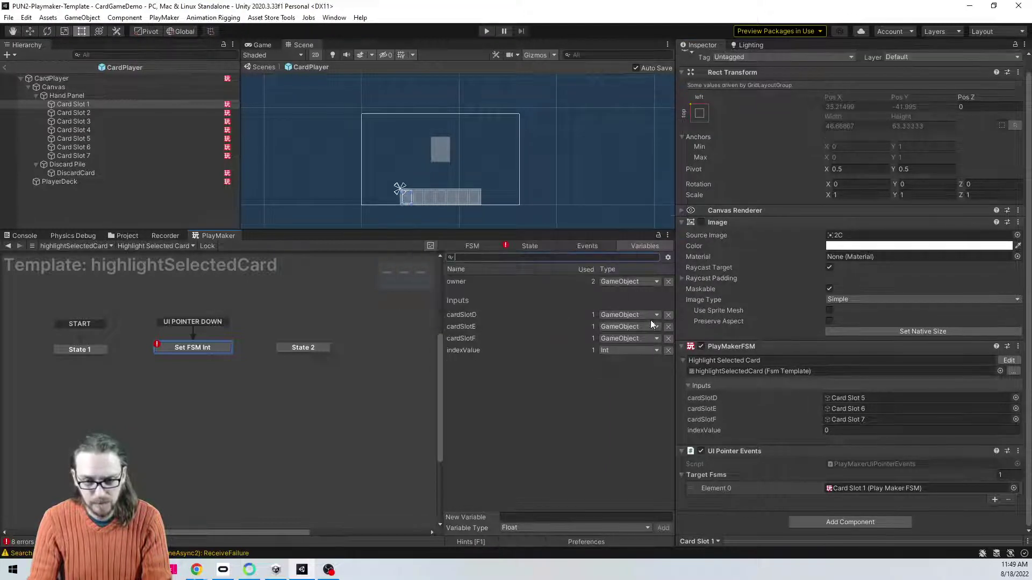
pyautogui.click(668, 316)
pyautogui.click(543, 306)
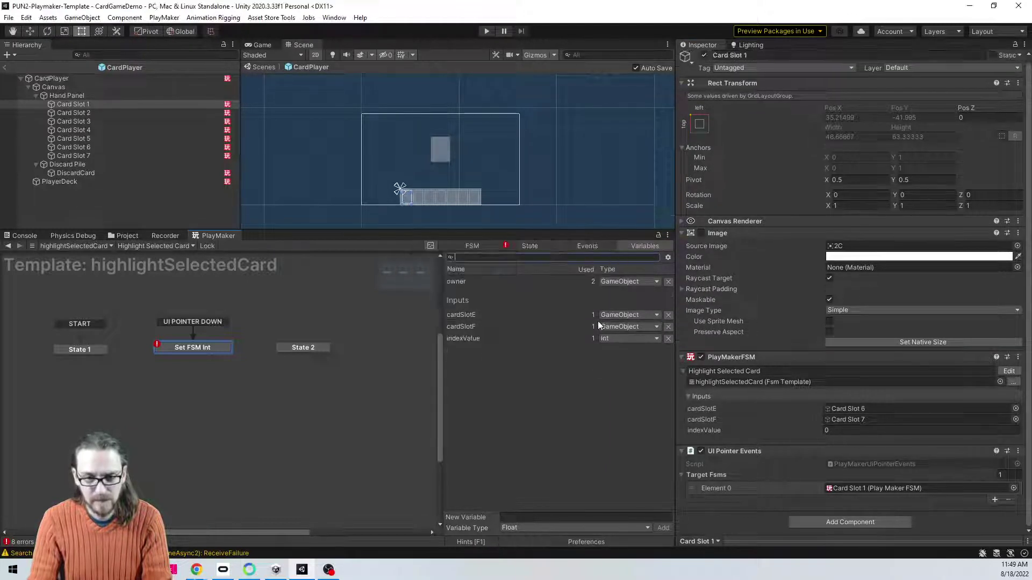
pyautogui.click(668, 315)
pyautogui.click(545, 305)
pyautogui.click(669, 315)
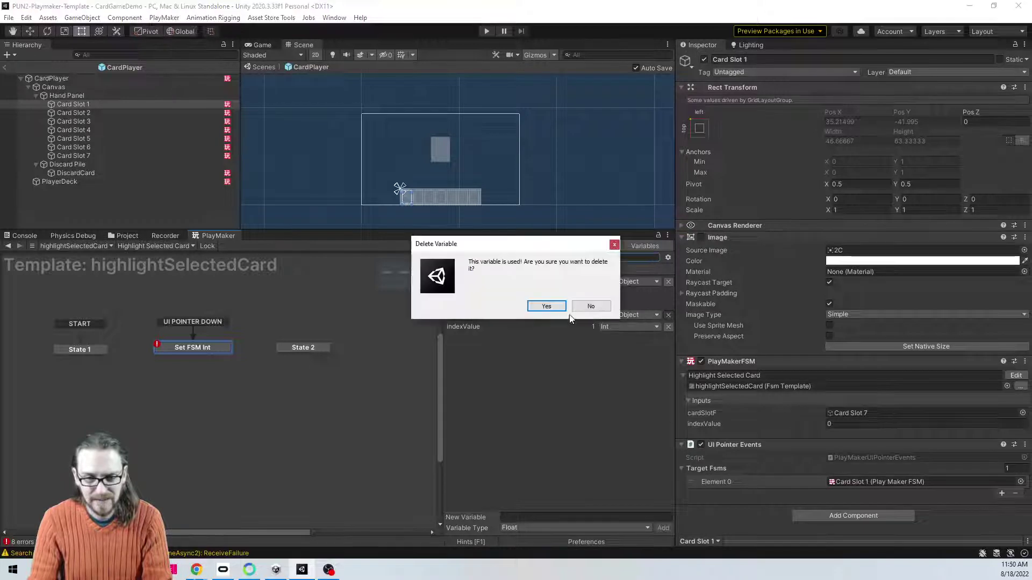
pyautogui.click(545, 306)
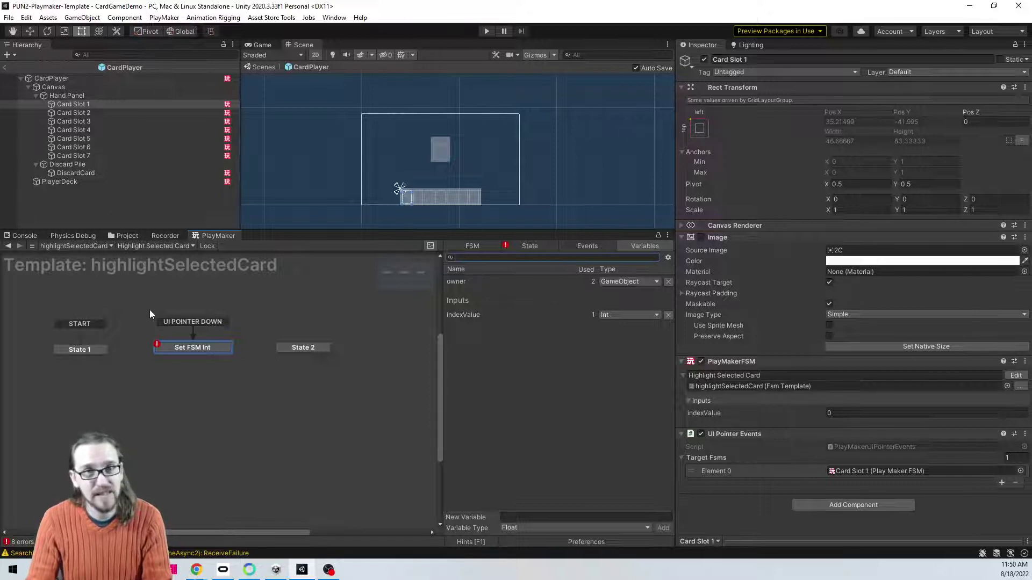
# Step: Give State 2 a UI POINTER DOWN global transition and delete that transition from the Set FSM Int state
pyautogui.click(525, 247)
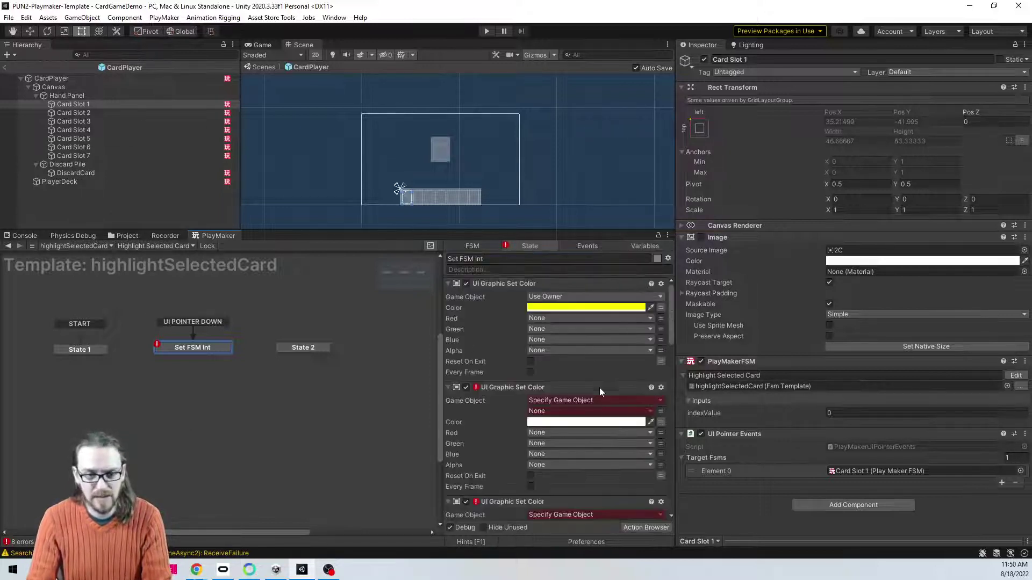
pyautogui.rightClick(293, 344)
pyautogui.moveTo(340, 367)
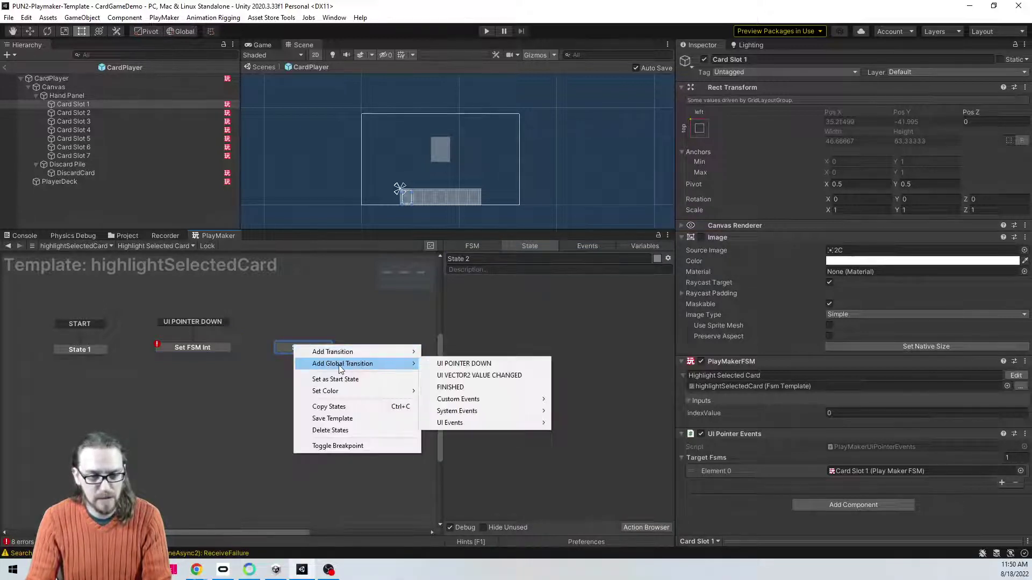
pyautogui.click(463, 363)
pyautogui.rightClick(199, 324)
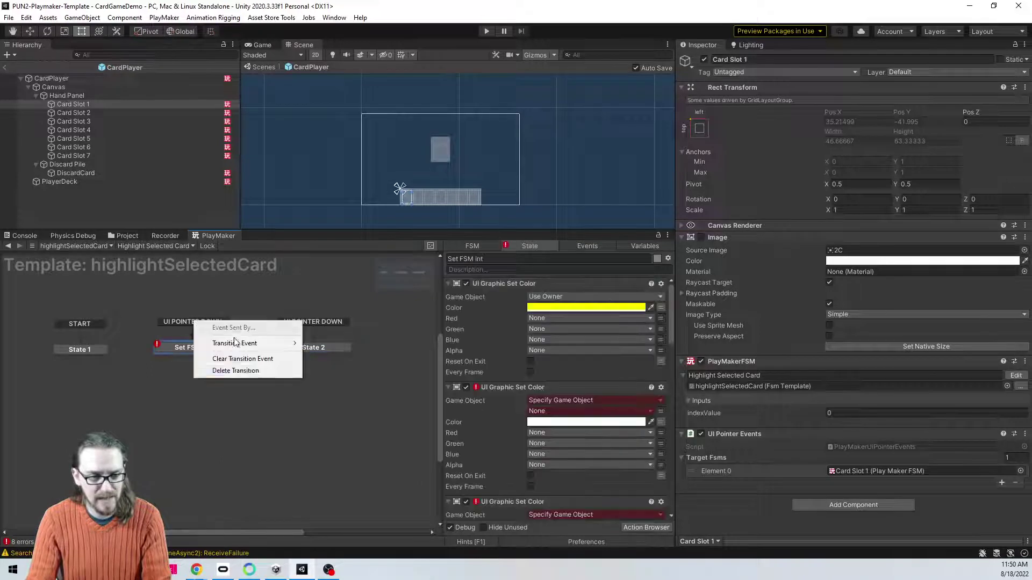
pyautogui.click(235, 371)
pyautogui.click(85, 350)
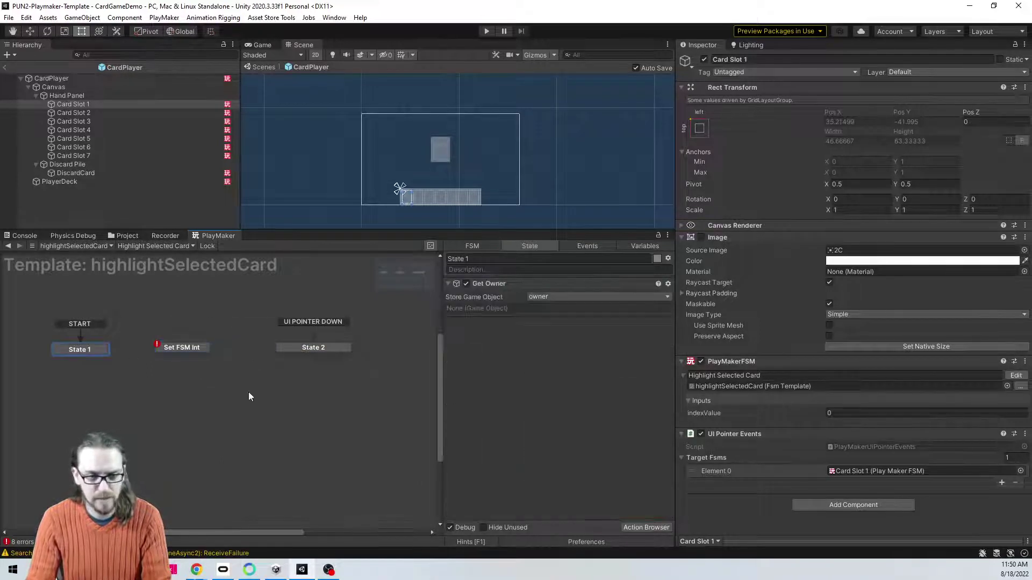
pyautogui.click(181, 347)
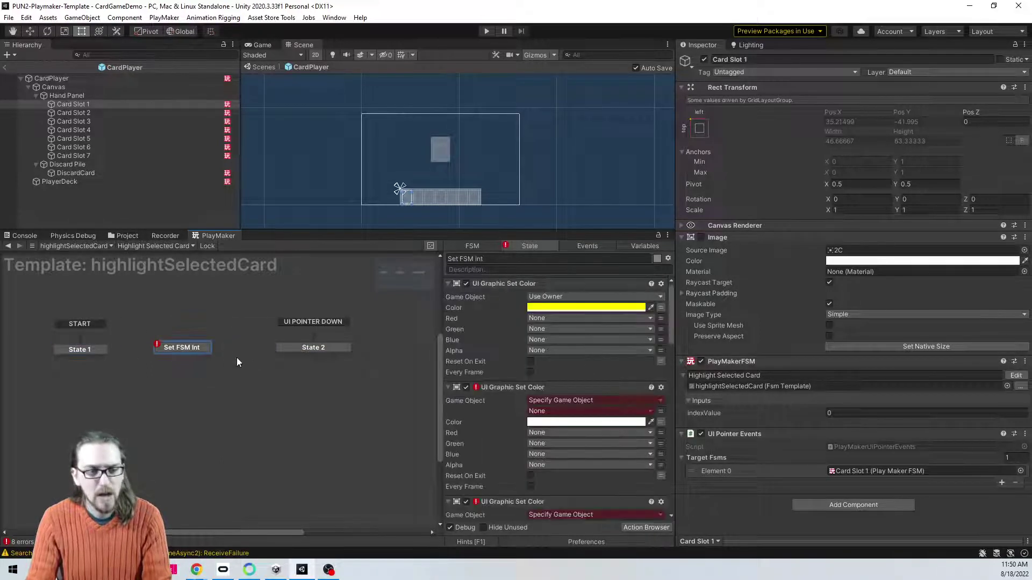
pyautogui.click(304, 347)
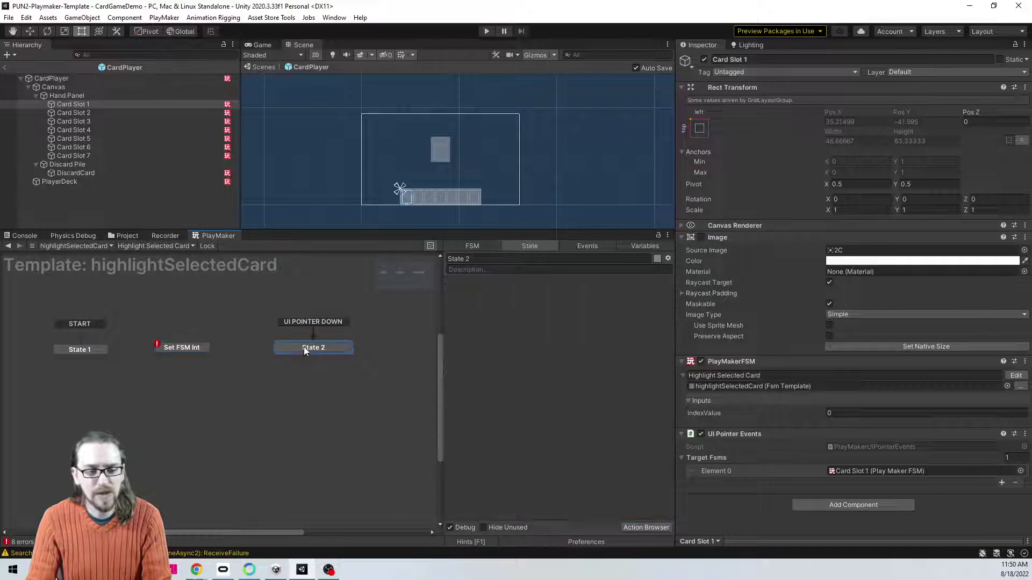
pyautogui.doubleClick(535, 340)
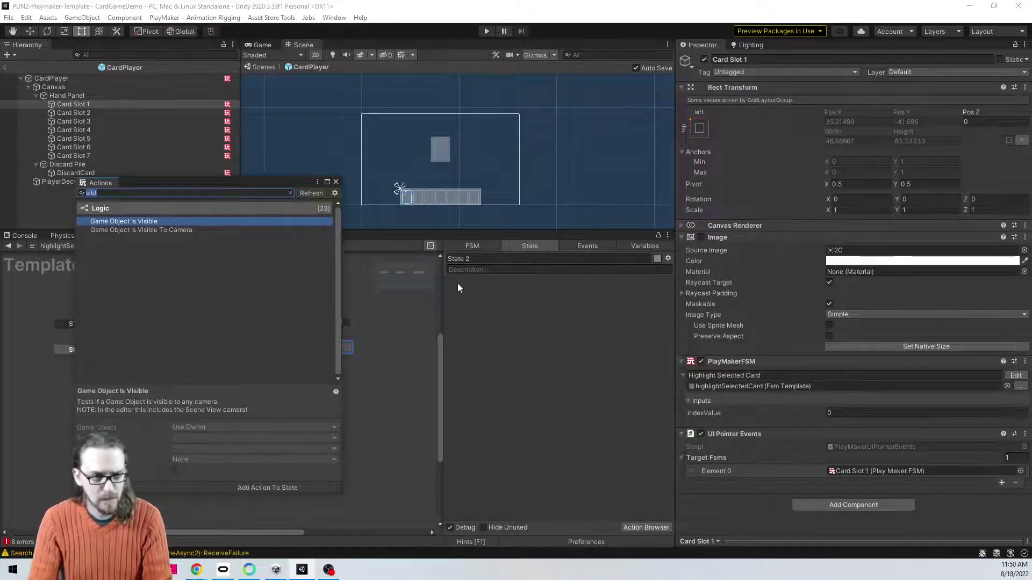
pyautogui.click(336, 182)
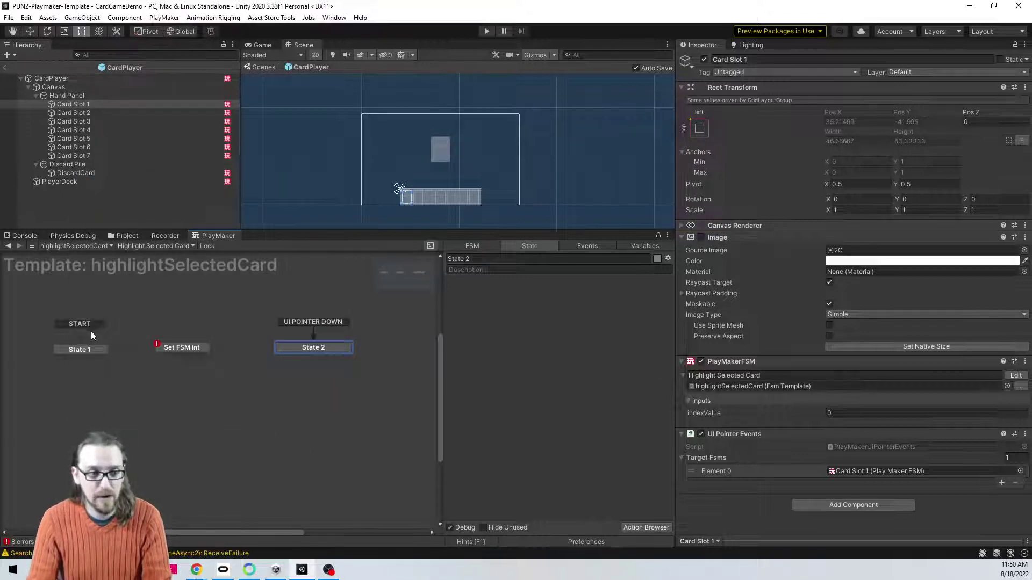
# Step: Add a Get Parent action to State 1 and place it above the Get Owner action
pyautogui.click(79, 349)
pyautogui.write('g')
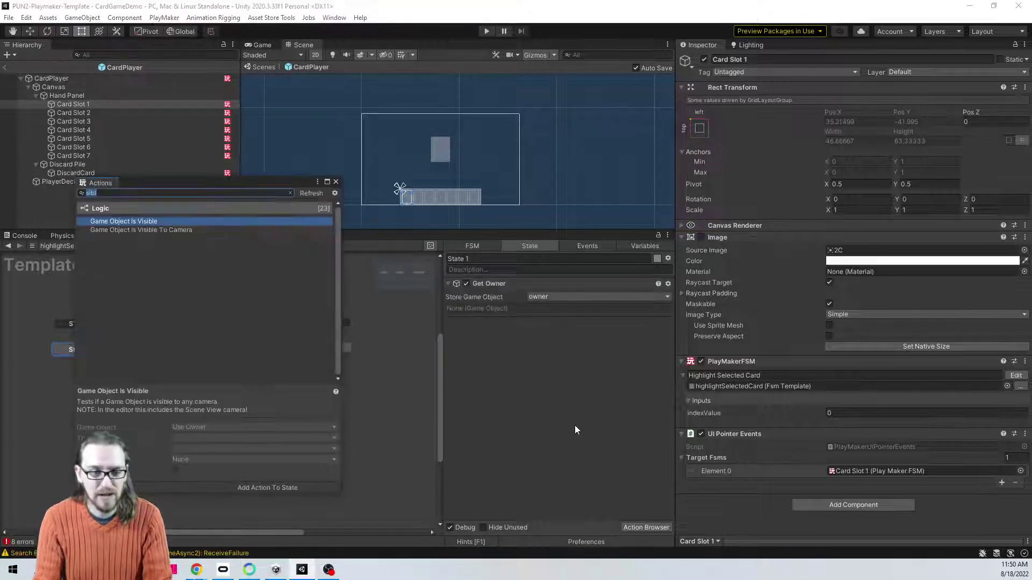
pyautogui.write('et parent')
pyautogui.press('Return')
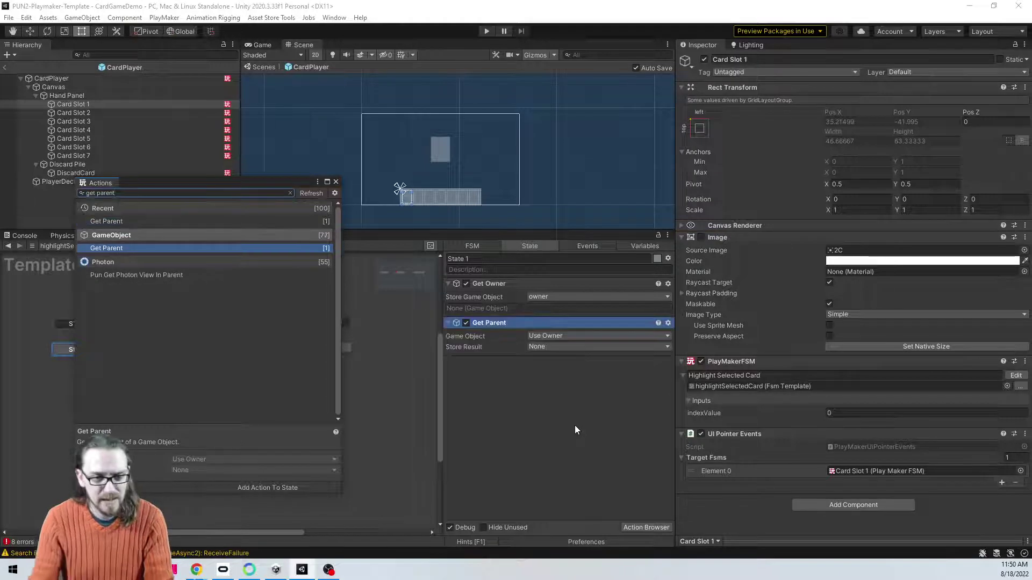
pyautogui.moveTo(520, 325); pyautogui.dragTo(517, 289)
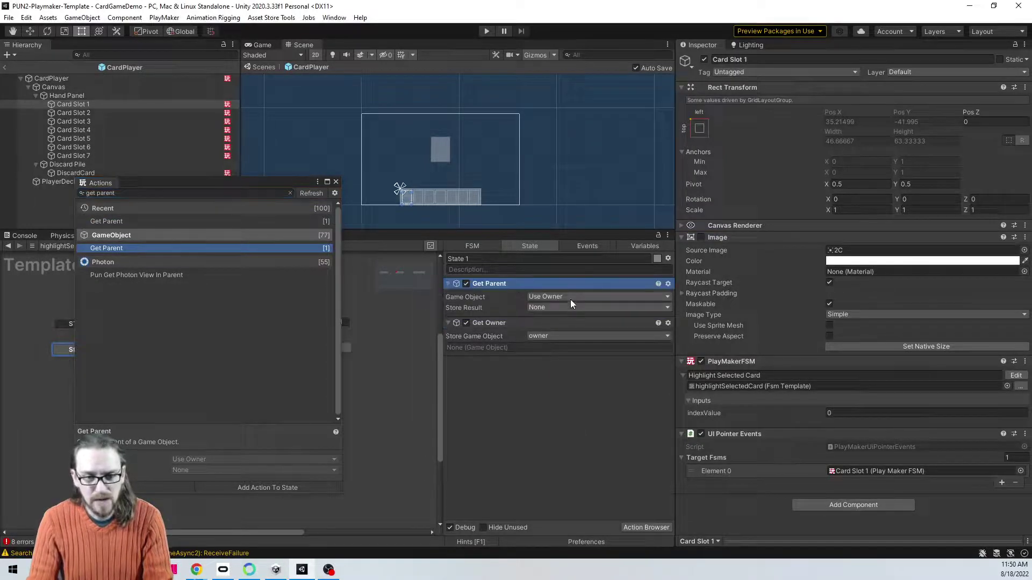
# Step: Store the Get Parent result in a new variable named parent and close the action list
pyautogui.click(554, 307)
pyautogui.click(577, 361)
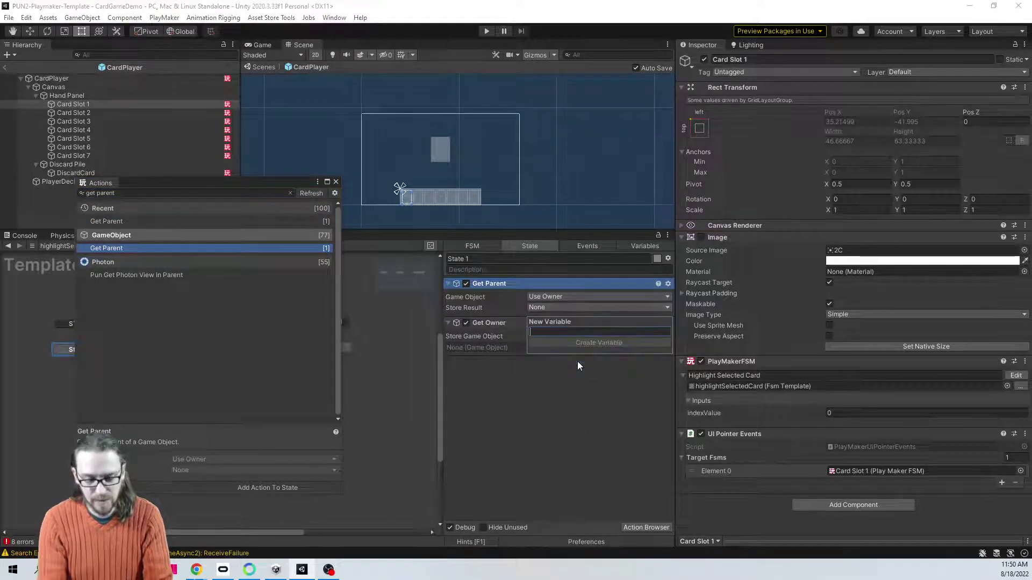
pyautogui.write('parent')
pyautogui.press('Return')
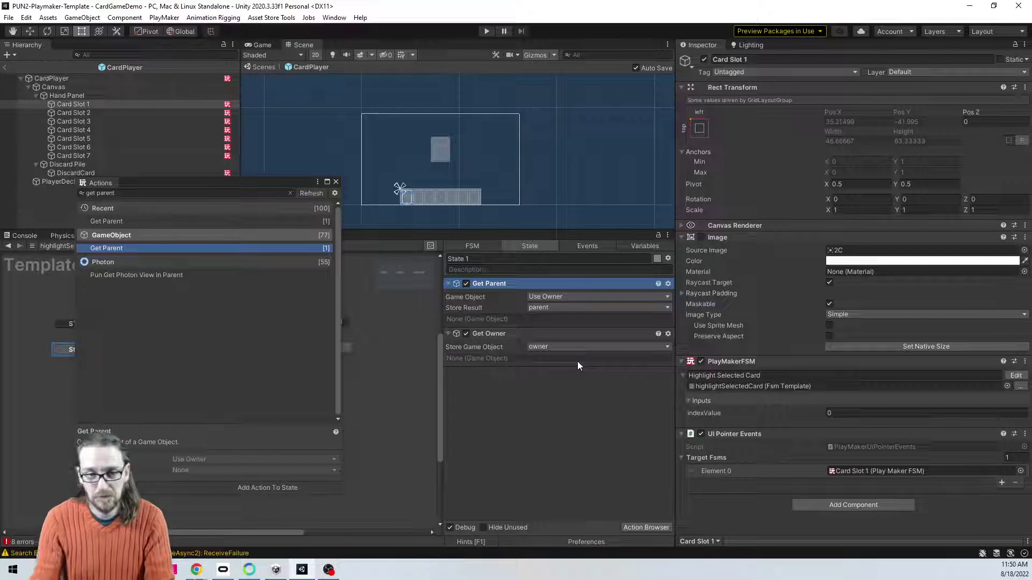
pyautogui.click(336, 182)
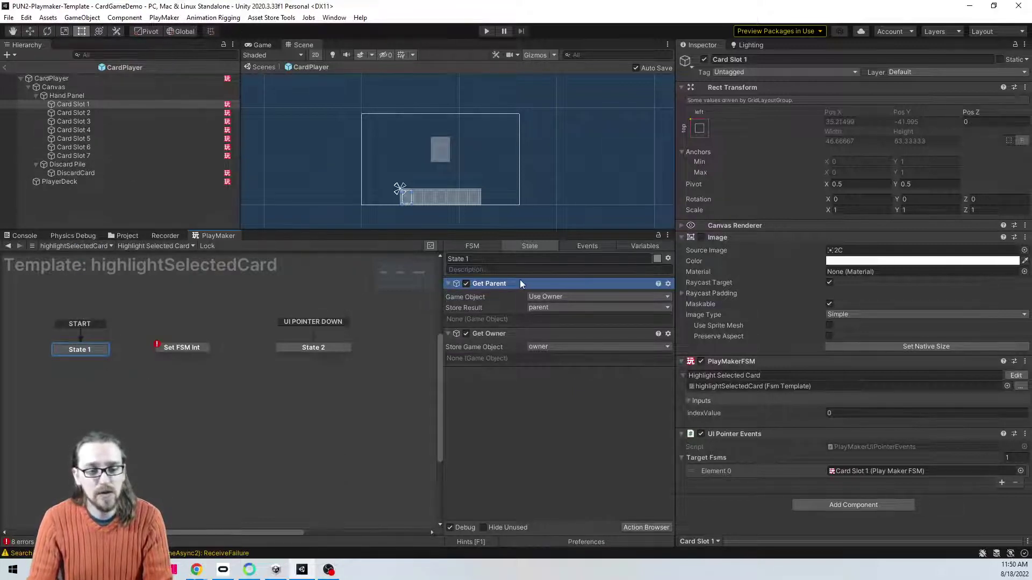
pyautogui.click(497, 334)
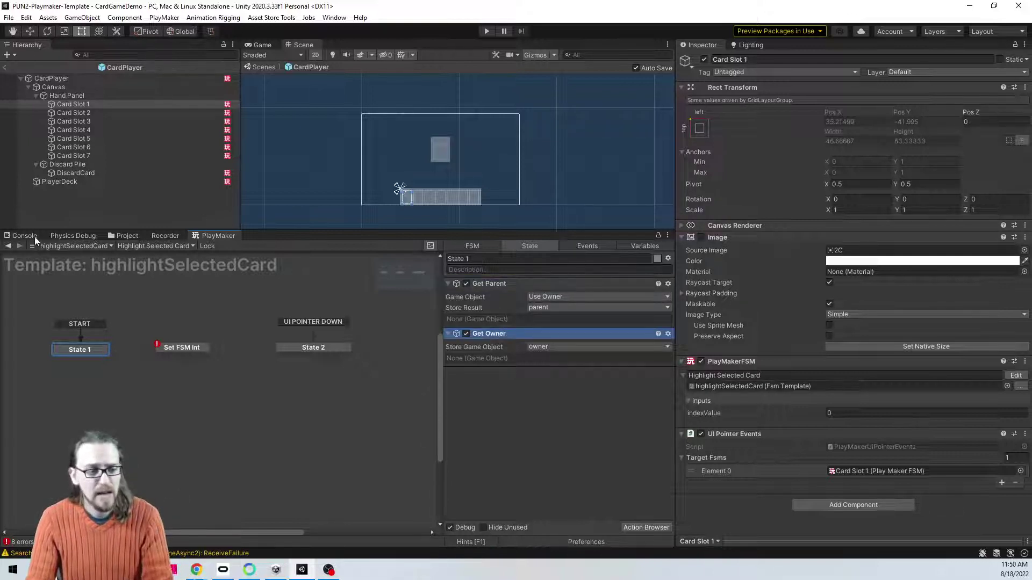
# Step: Add the Array List Get Children Of Game Object action to State 2 and close the action list
pyautogui.click(301, 348)
pyautogui.doubleClick(514, 347)
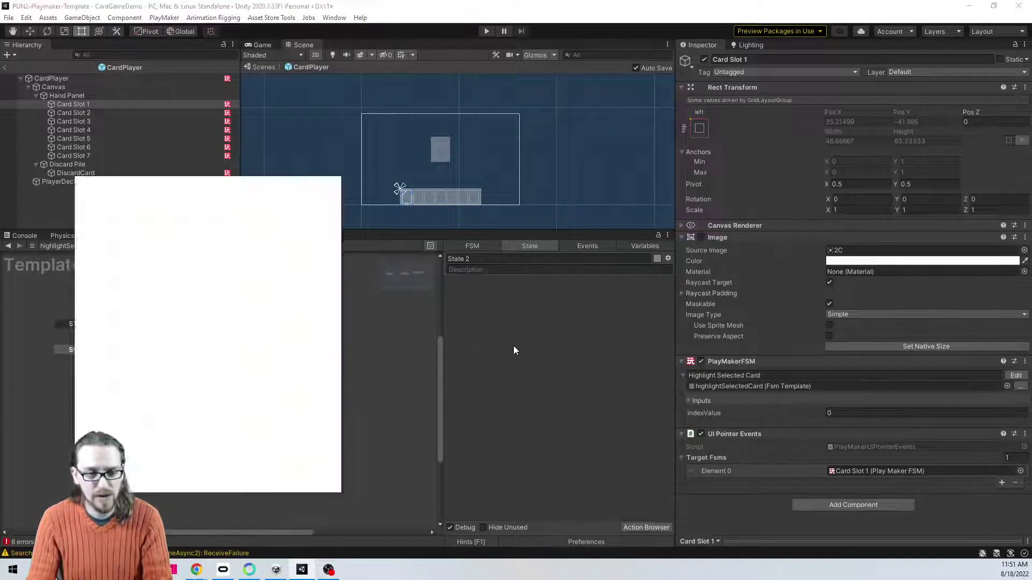
pyautogui.write('get childre')
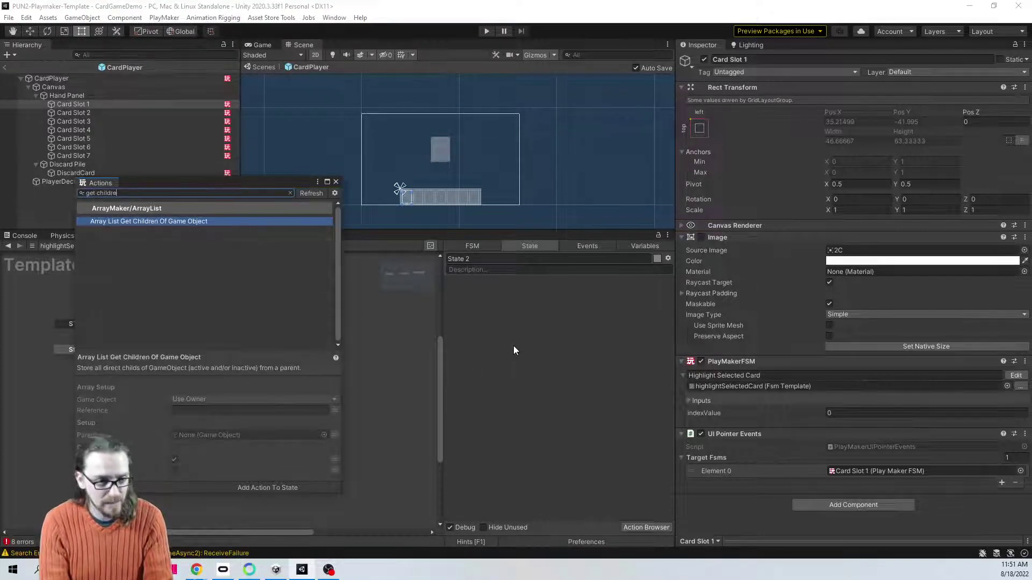
pyautogui.press('Return')
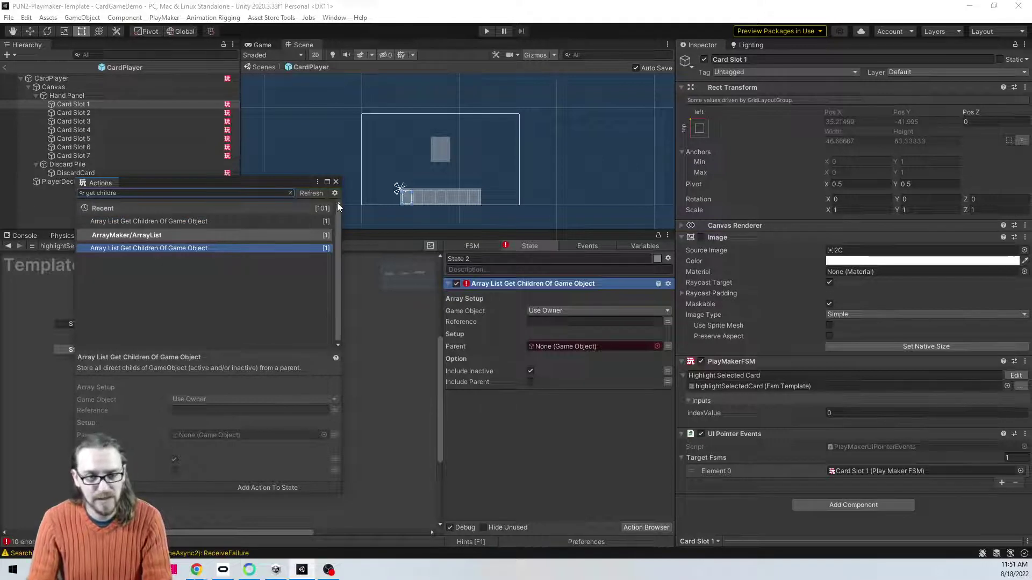
pyautogui.click(337, 183)
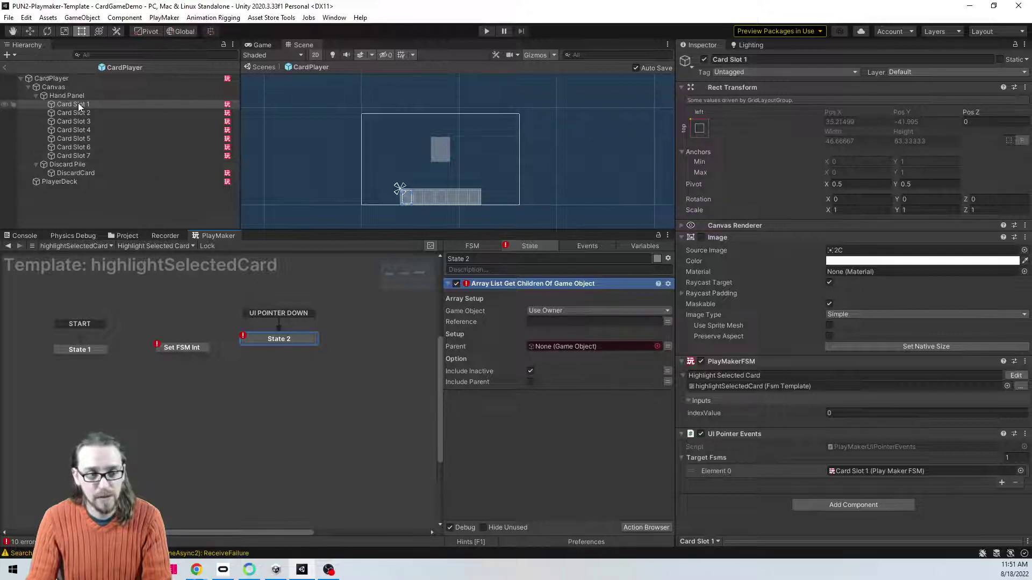
# Step: Set the children action's Game Object and Parent to the parent variable and its Reference to cardSlots
pyautogui.click(596, 311)
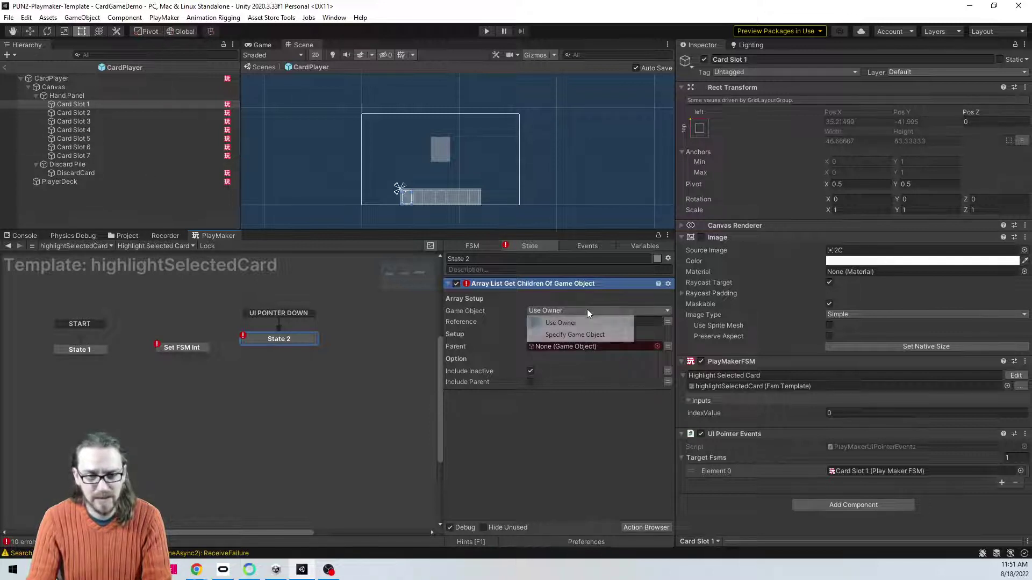
pyautogui.click(572, 334)
pyautogui.click(664, 321)
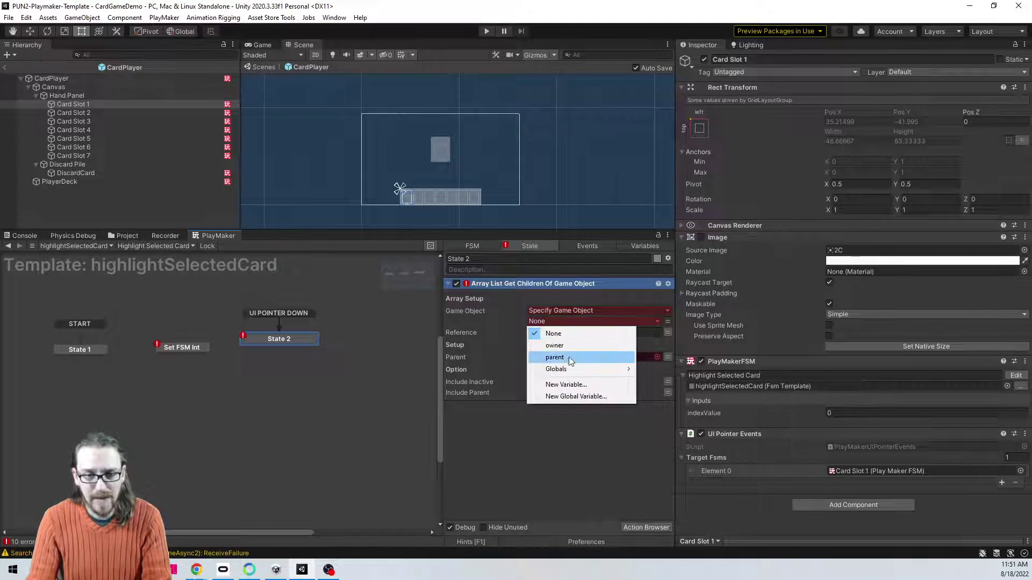
pyautogui.click(553, 356)
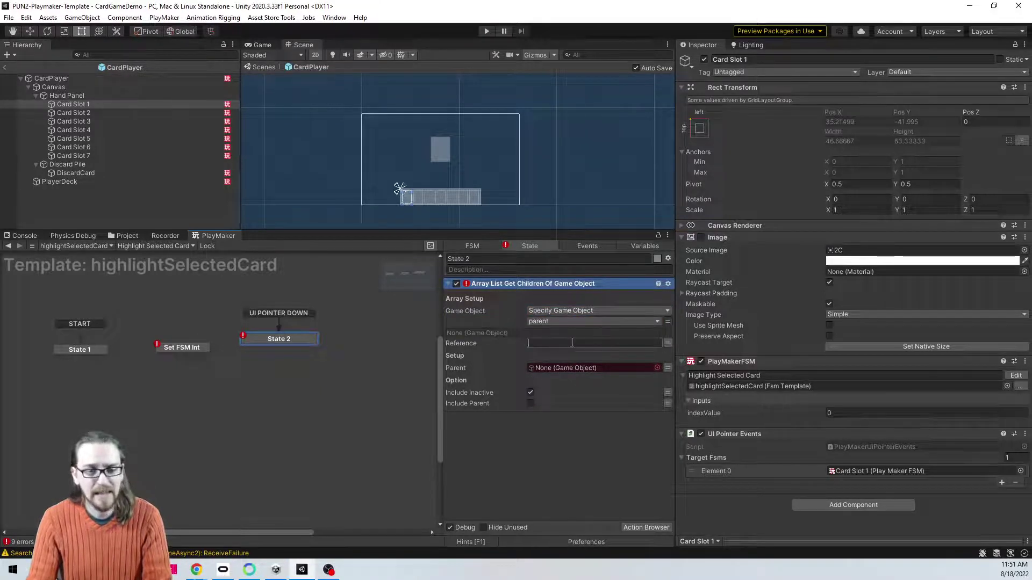
pyautogui.click(588, 342)
pyautogui.write('c')
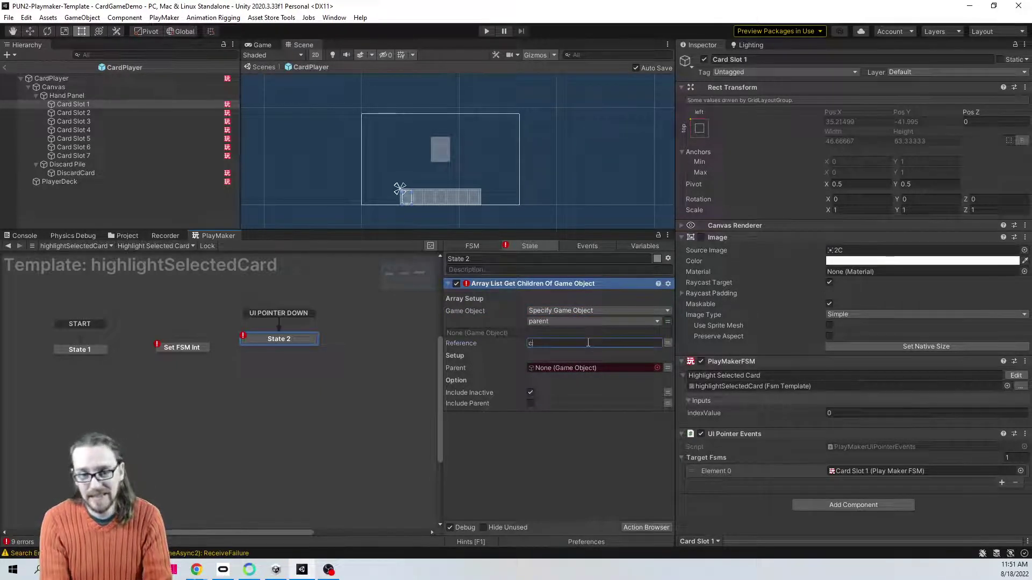
pyautogui.write('ardSlots')
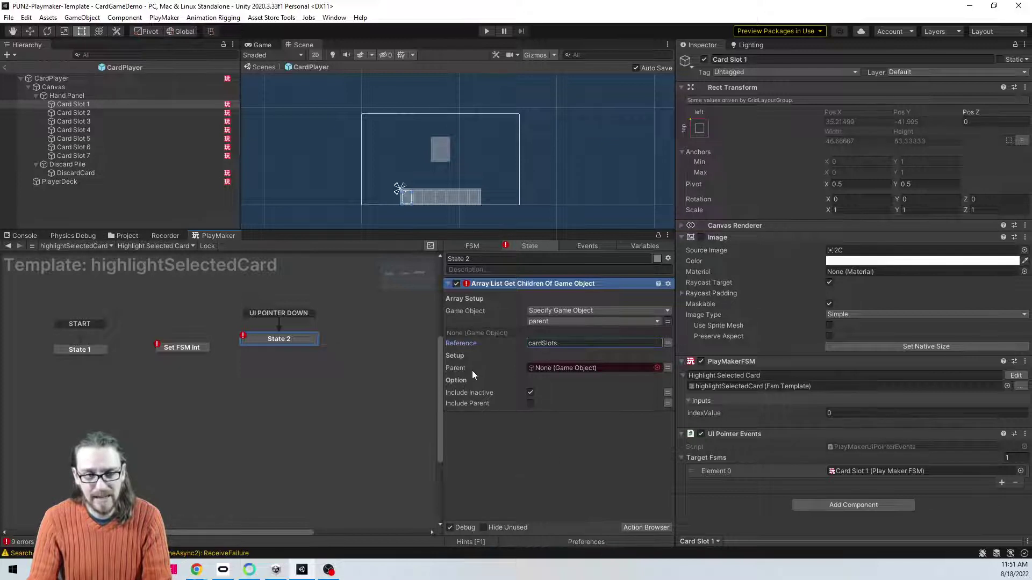
pyautogui.click(667, 367)
pyautogui.click(646, 368)
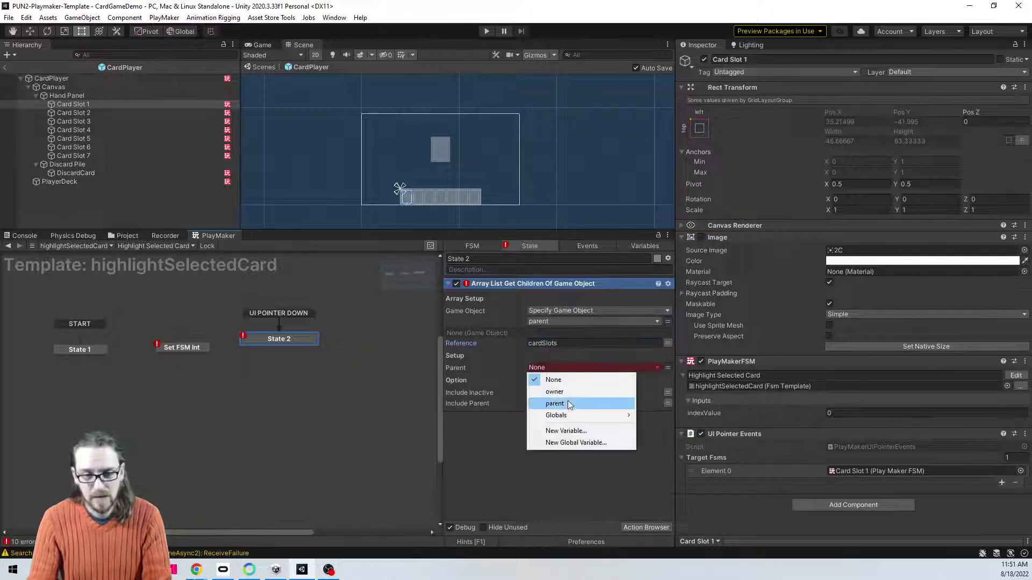
pyautogui.click(568, 401)
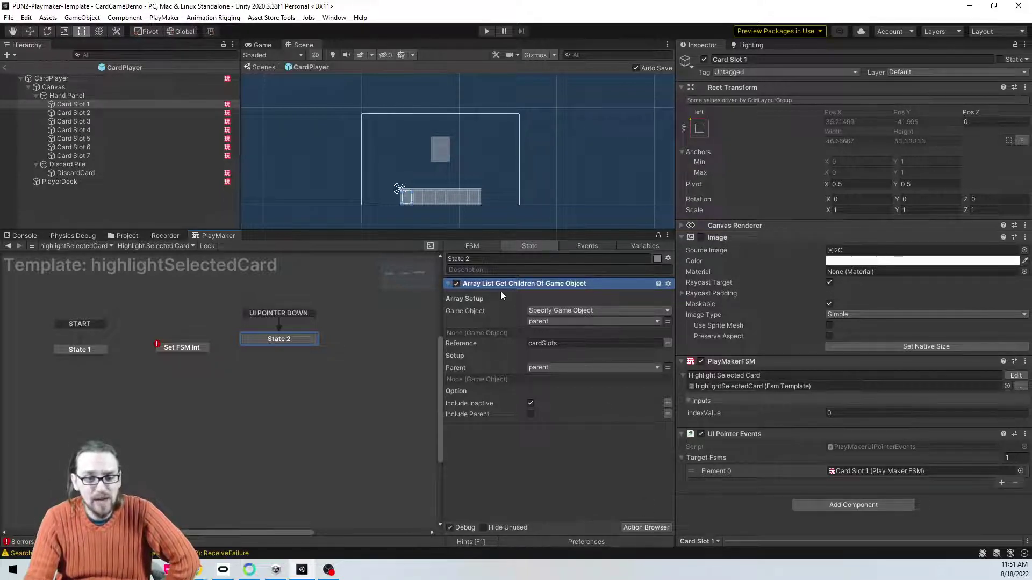
# Step: Delete the Array List Get Children Of Game Object action from State 2 and add an FSM named Get Card Slots to Hand Panel
pyautogui.press('Delete')
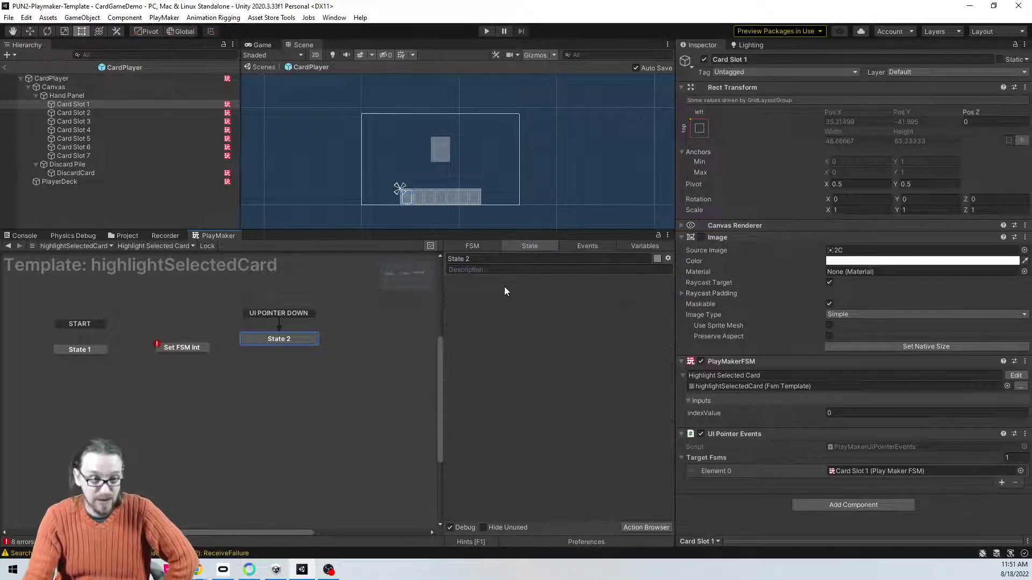
pyautogui.click(98, 95)
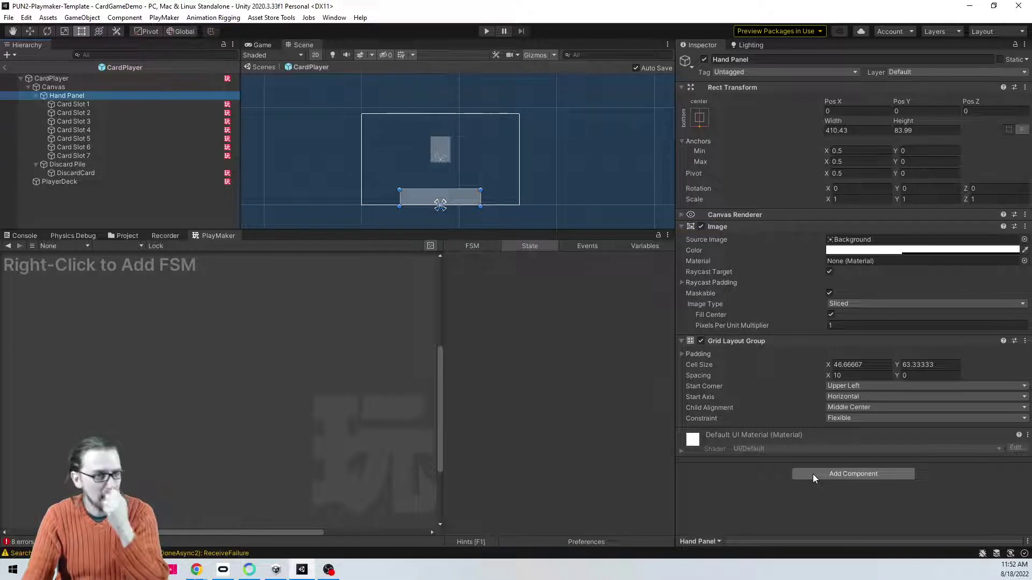
pyautogui.rightClick(114, 305)
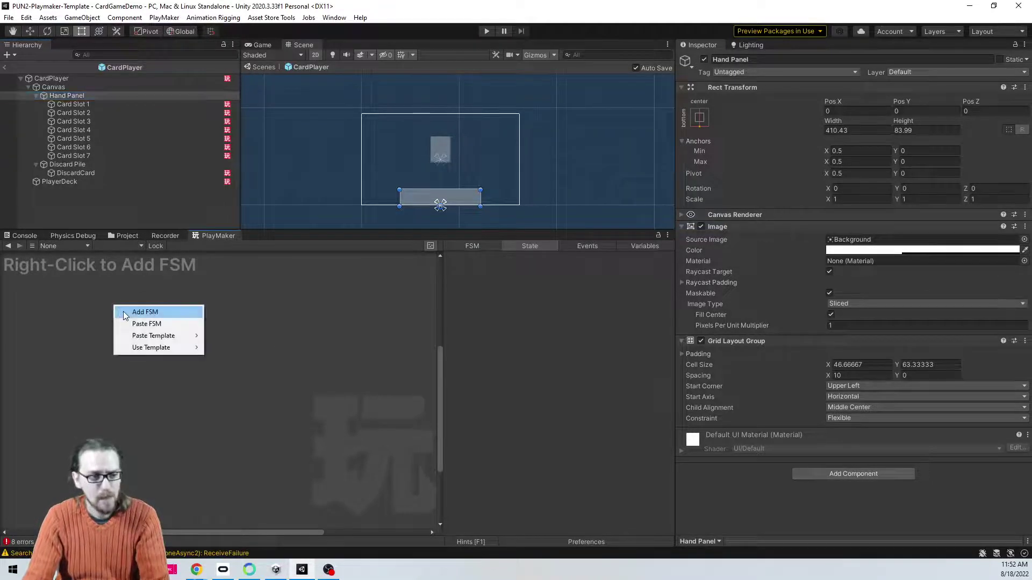
pyautogui.click(137, 311)
pyautogui.click(731, 448)
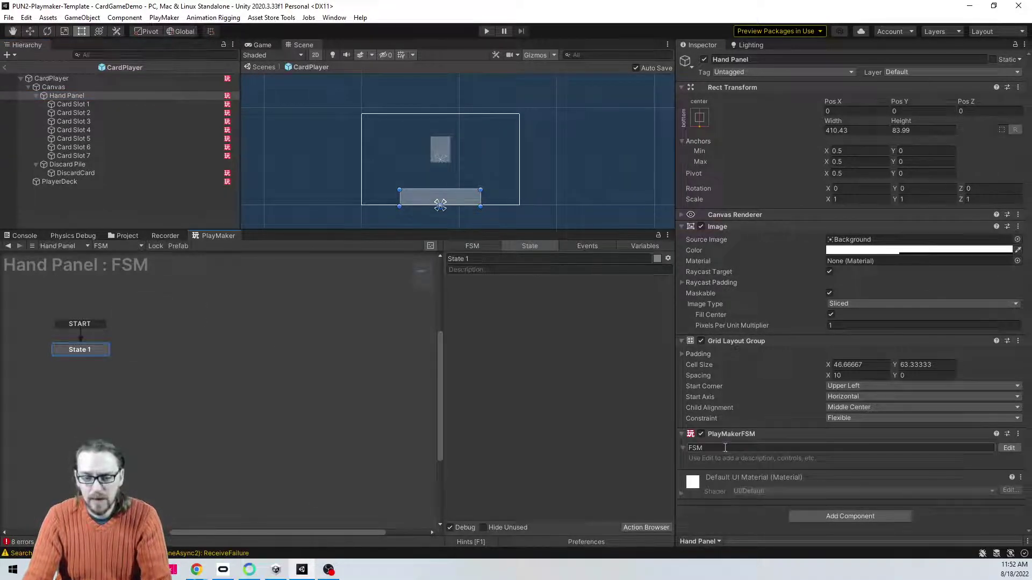
pyautogui.write('Get Card Slots')
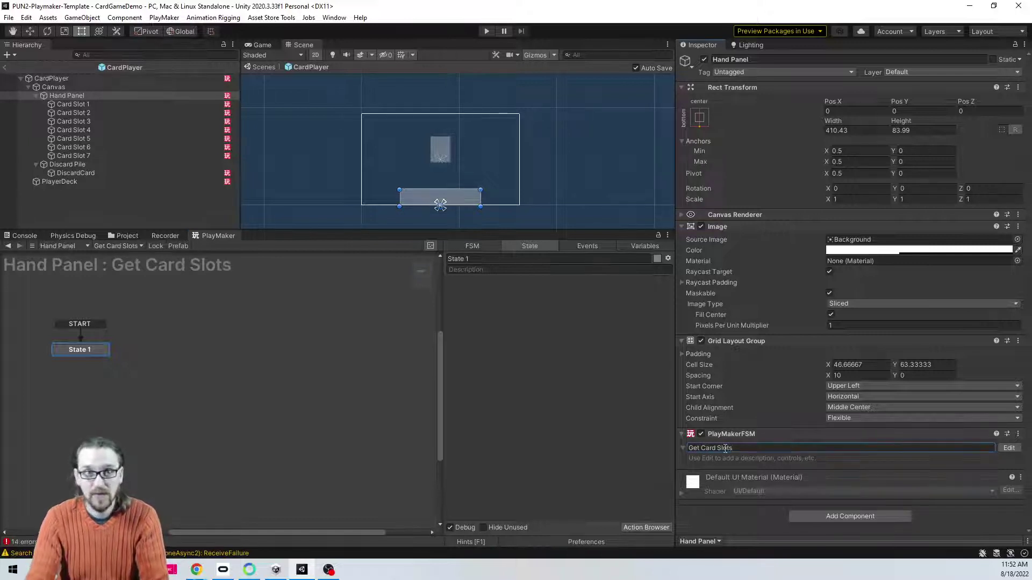
pyautogui.press('Return')
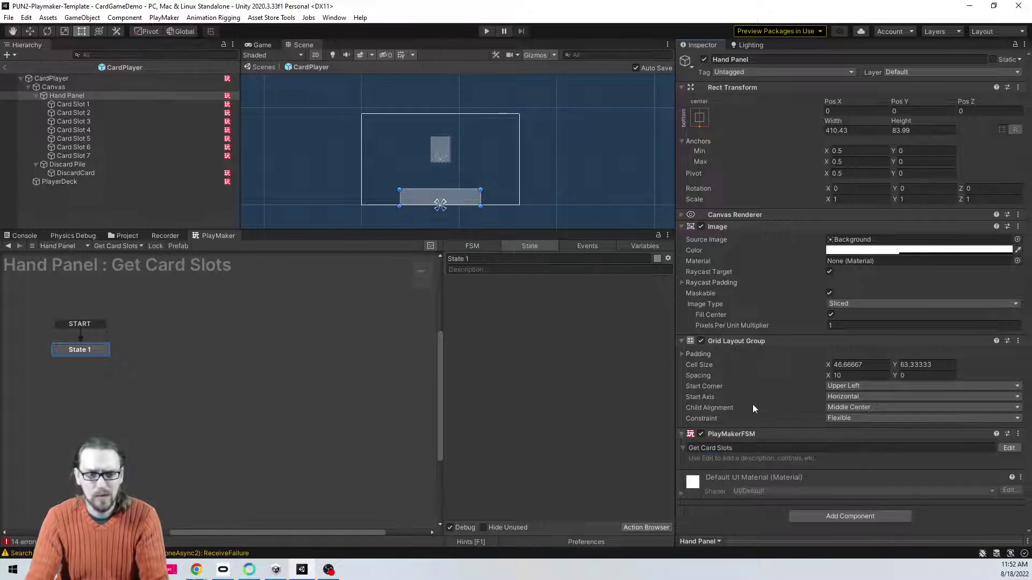
# Step: Add a Play Maker Array List Proxy component to Hand Panel
pyautogui.click(804, 515)
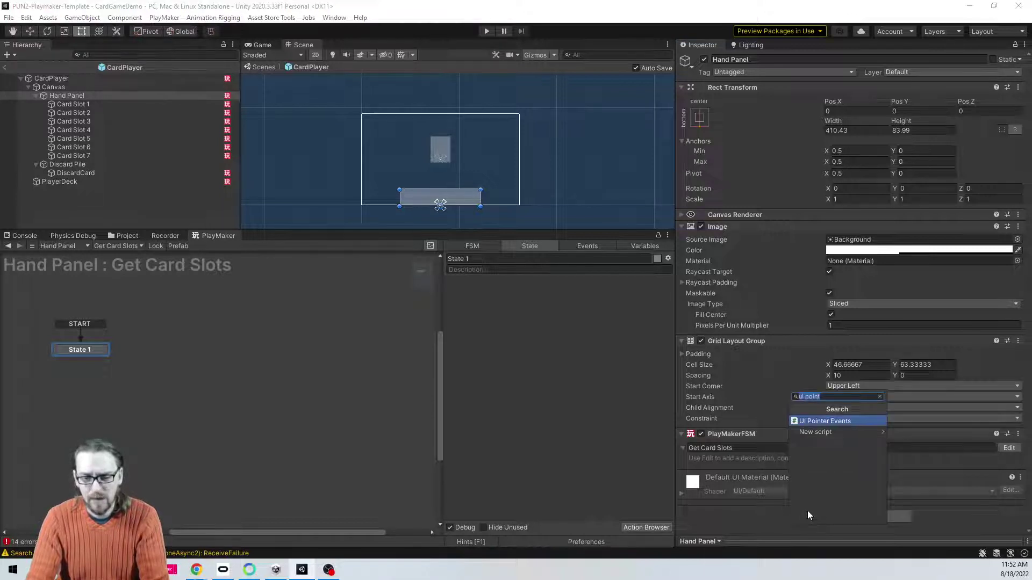
pyautogui.write('arr')
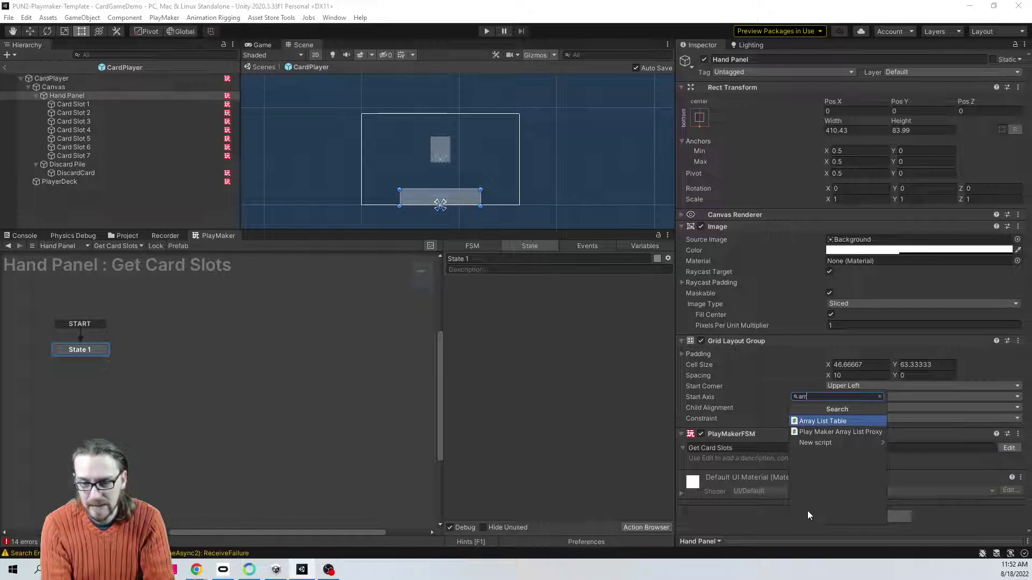
pyautogui.press('Down')
pyautogui.press('Return')
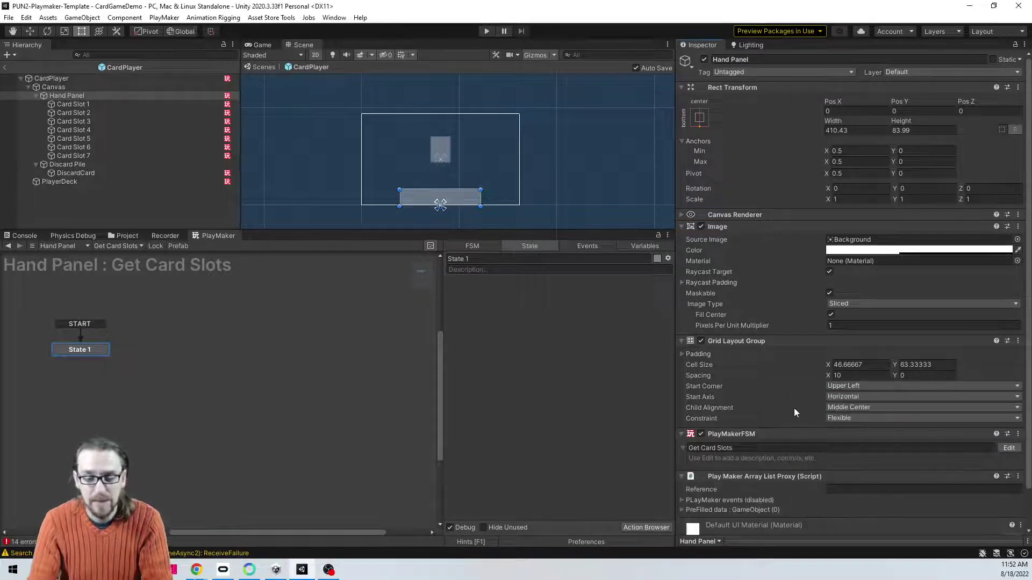
pyautogui.scroll(-2, 794, 408)
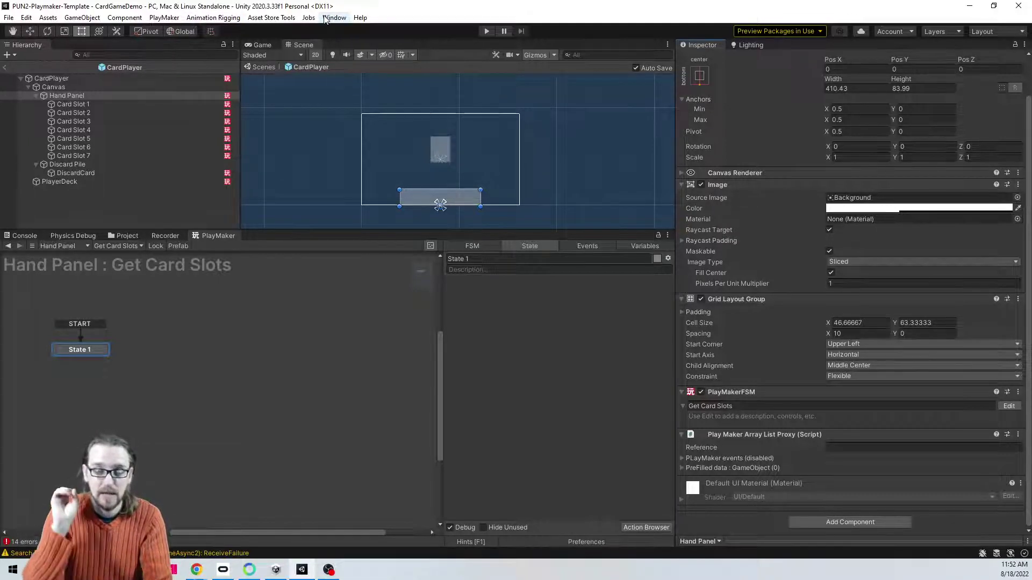
# Step: Open the PlayMaker Ecosystem browser and search it for "array maker"
pyautogui.click(170, 19)
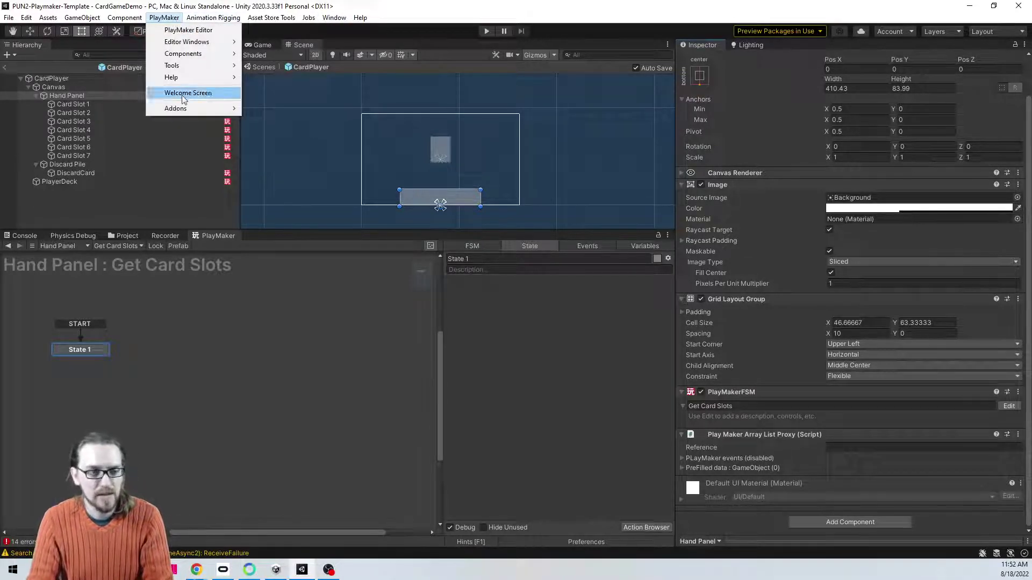
pyautogui.moveTo(183, 110)
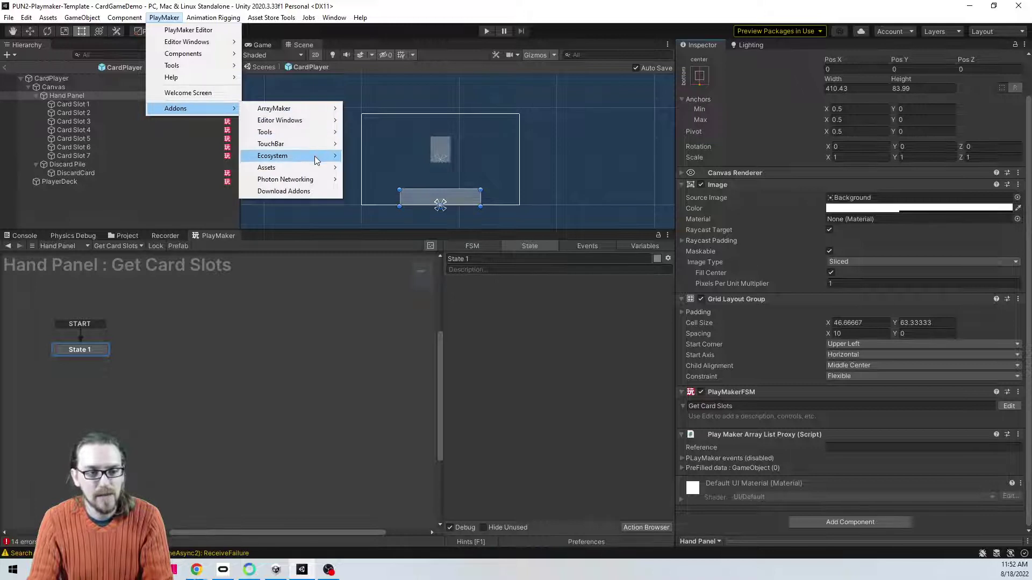
pyautogui.moveTo(301, 156)
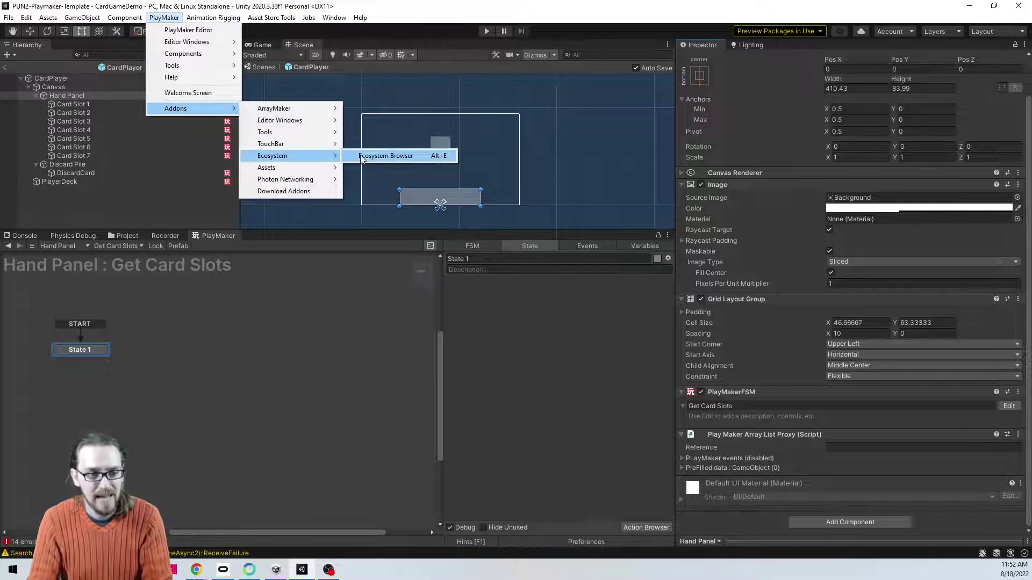
pyautogui.click(385, 156)
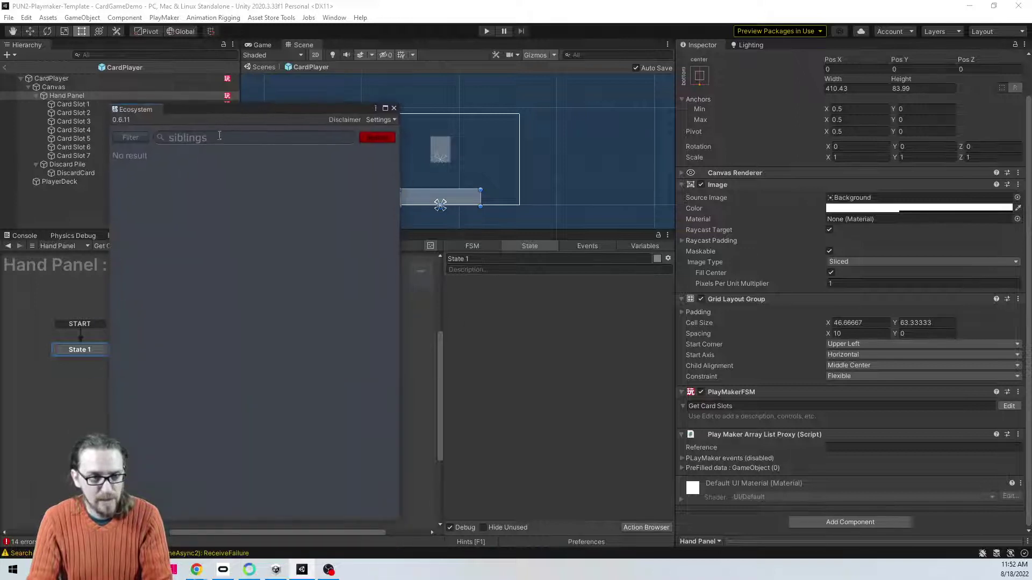
pyautogui.write('array maker')
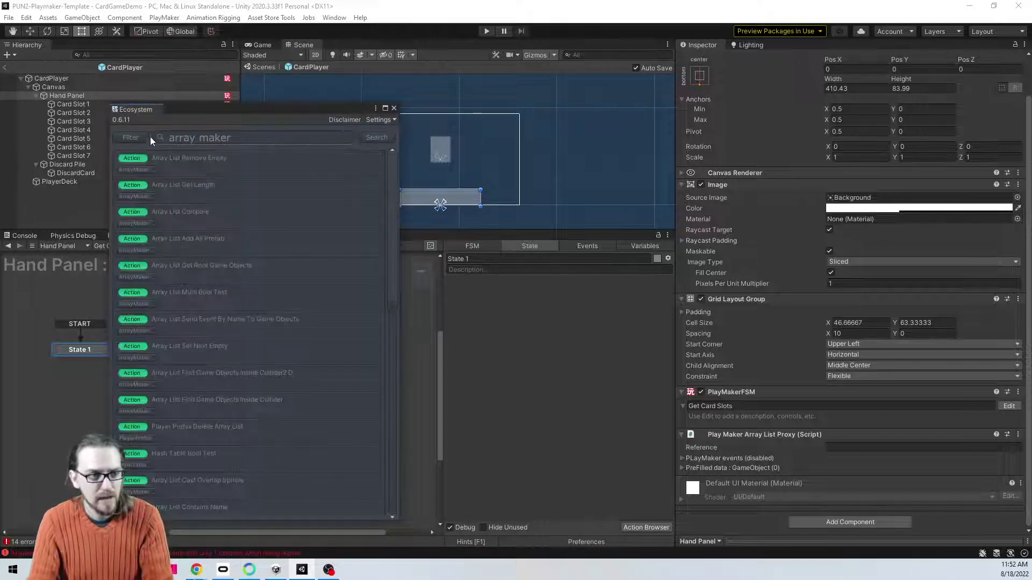
# Step: Filter the Ecosystem results to packages, search for "arraymaker", check the Array Maker package, and close the browser
pyautogui.click(134, 138)
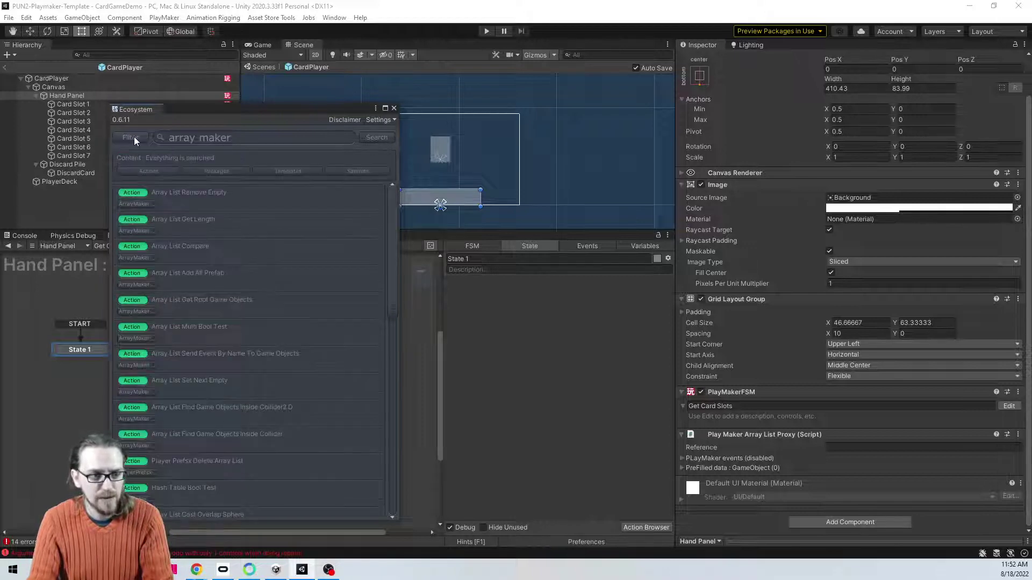
pyautogui.click(208, 172)
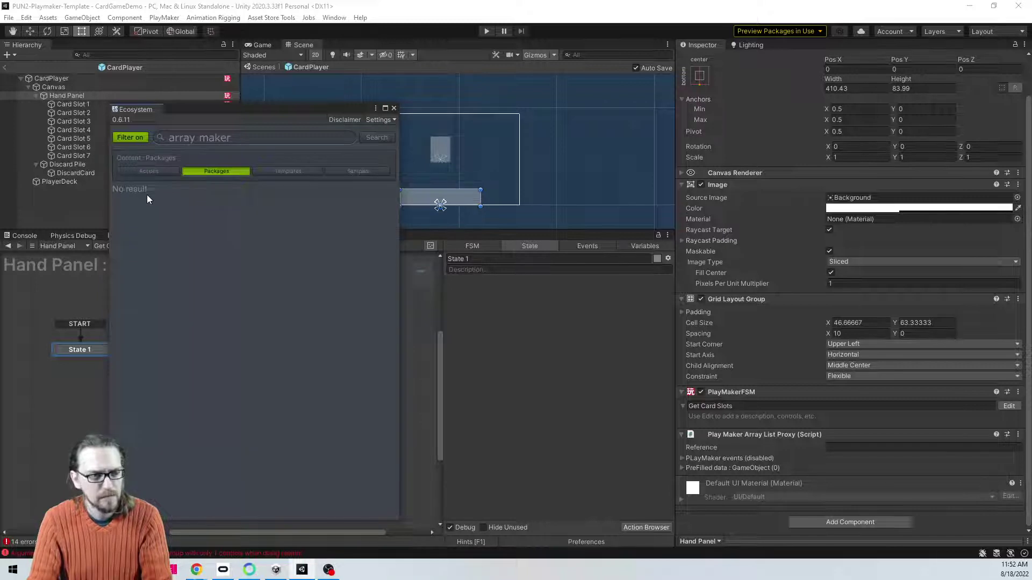
pyautogui.click(199, 141)
pyautogui.write('arraymake')
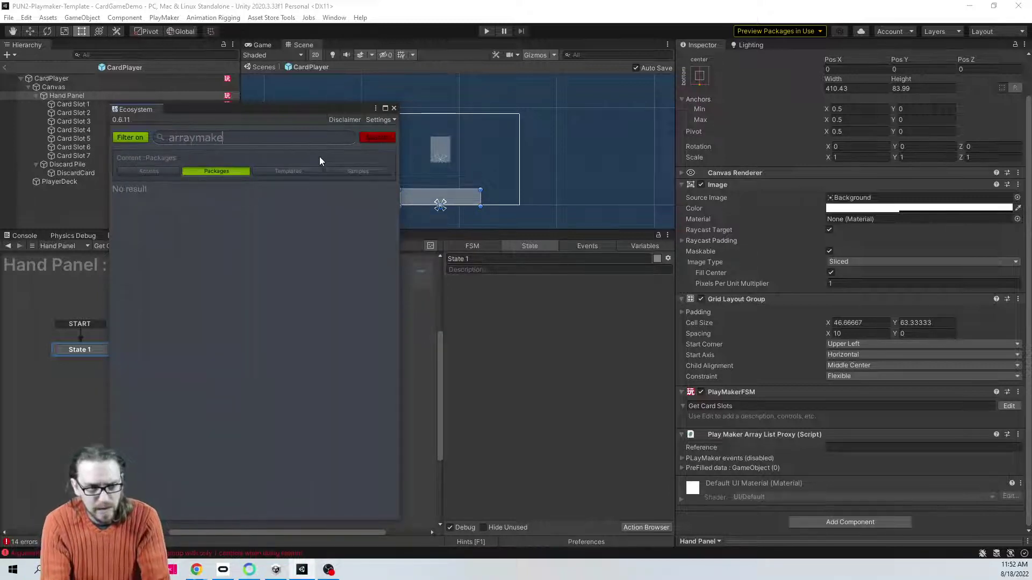
pyautogui.write('r')
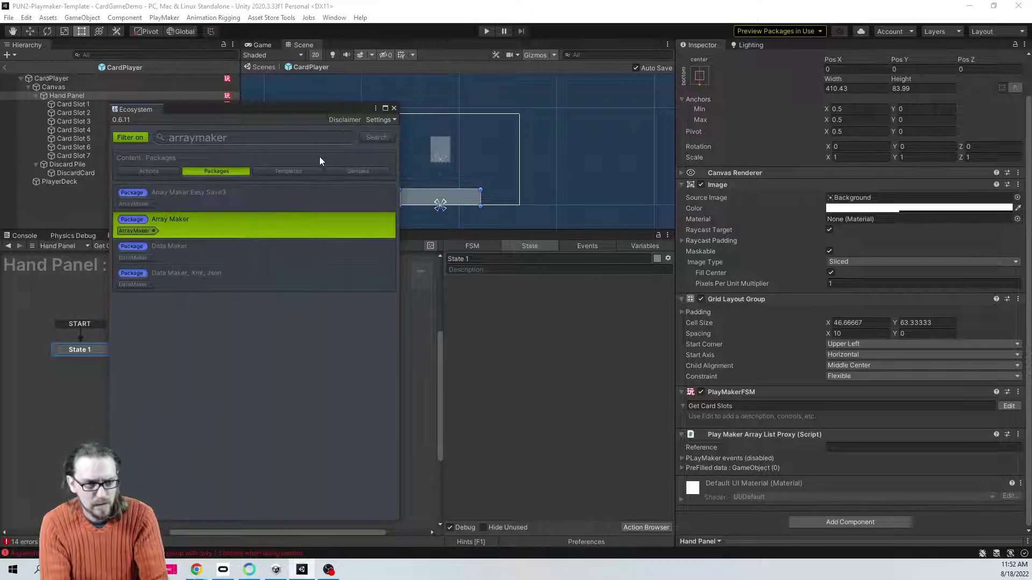
pyautogui.moveTo(144, 221)
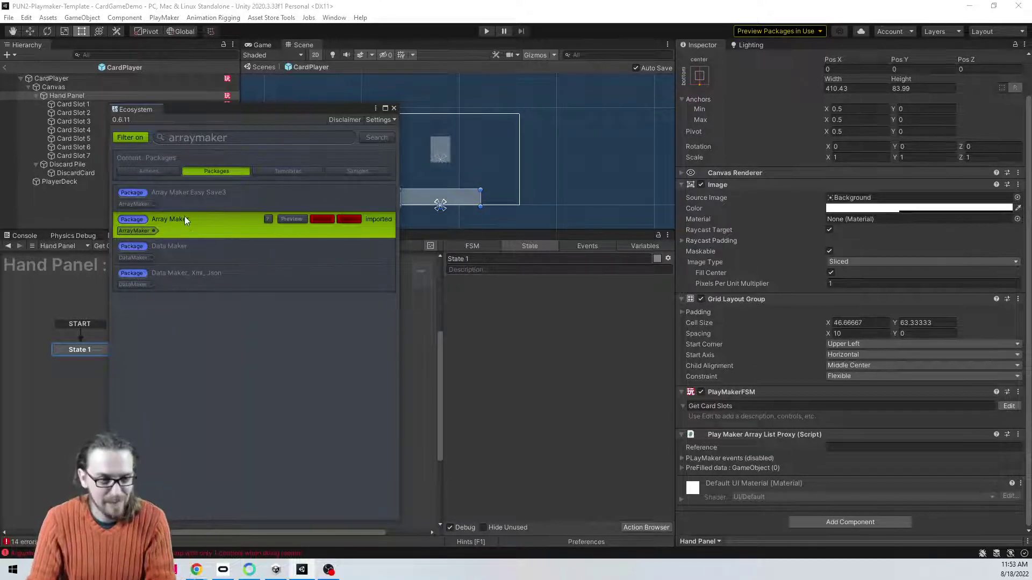
pyautogui.click(393, 108)
# Step: Set the Reference of the Hand Panel's Play Maker Array List Proxy to cardSlots
pyautogui.click(843, 447)
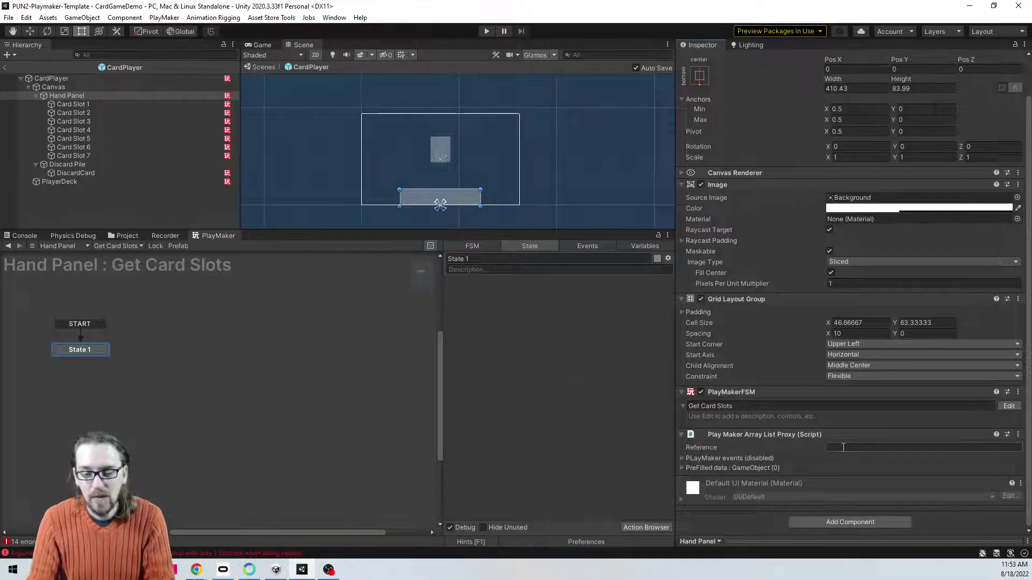
pyautogui.write('cardSlots')
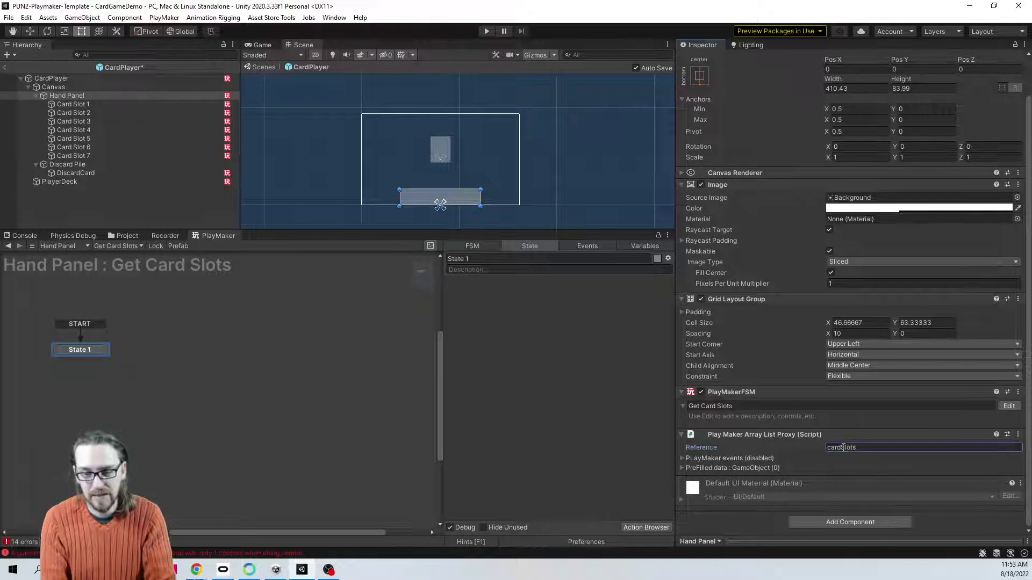
pyautogui.click(114, 103)
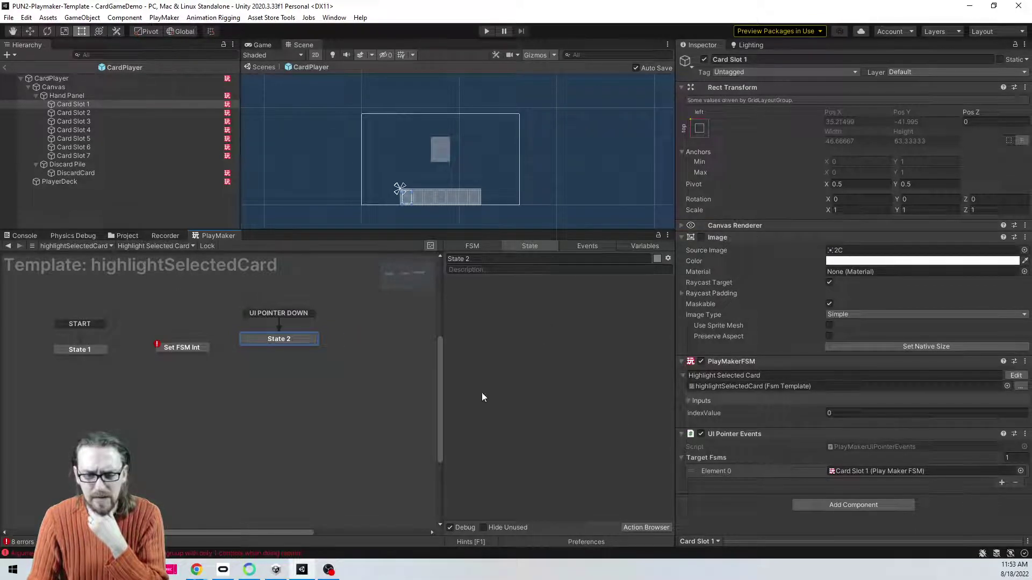
# Step: Add an Array List Get Children Of Game Object action to State 1 of the Hand Panel's Get Card Slots FSM
pyautogui.click(66, 95)
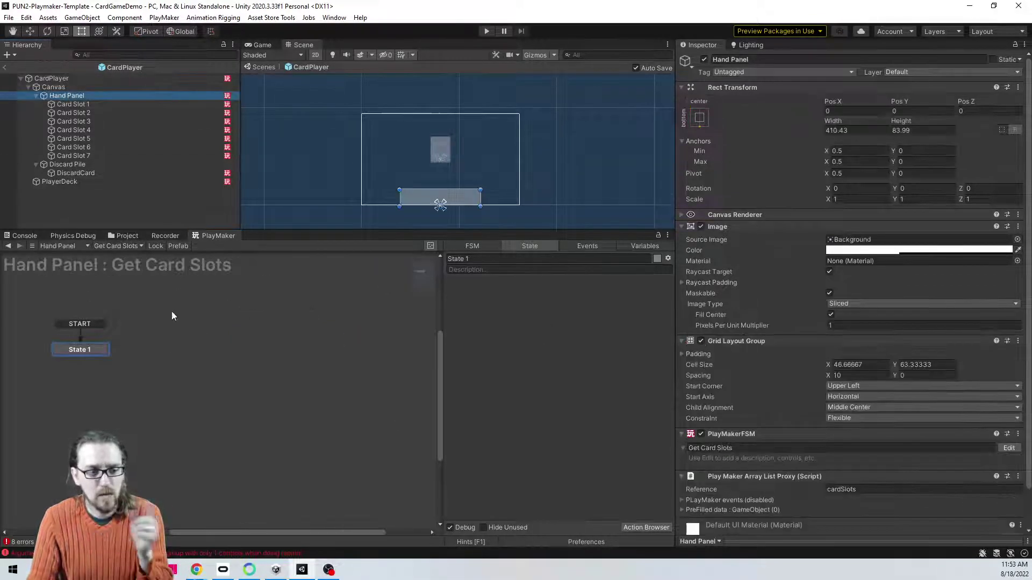
pyautogui.scroll(-2, 766, 457)
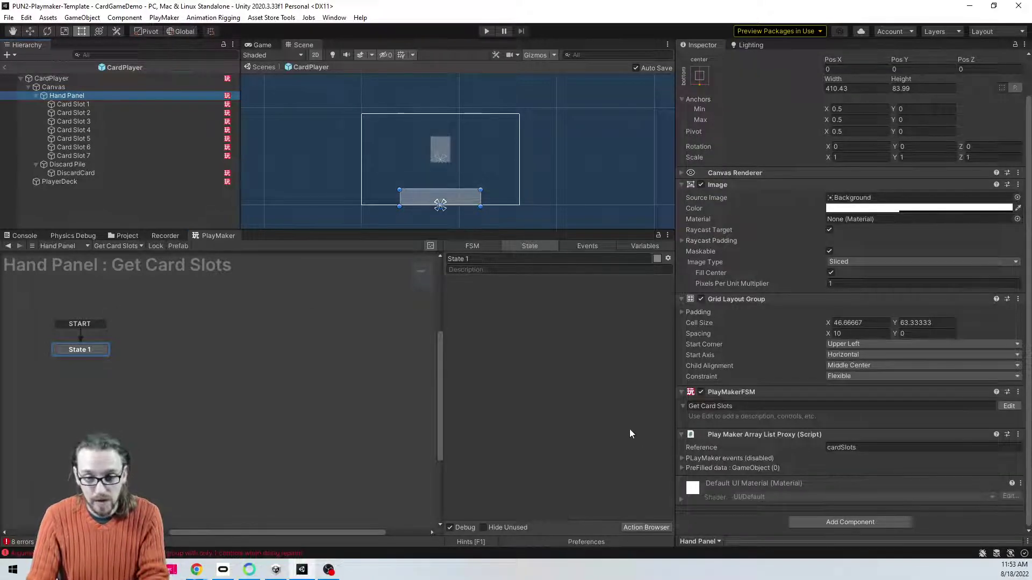
pyautogui.press('`')
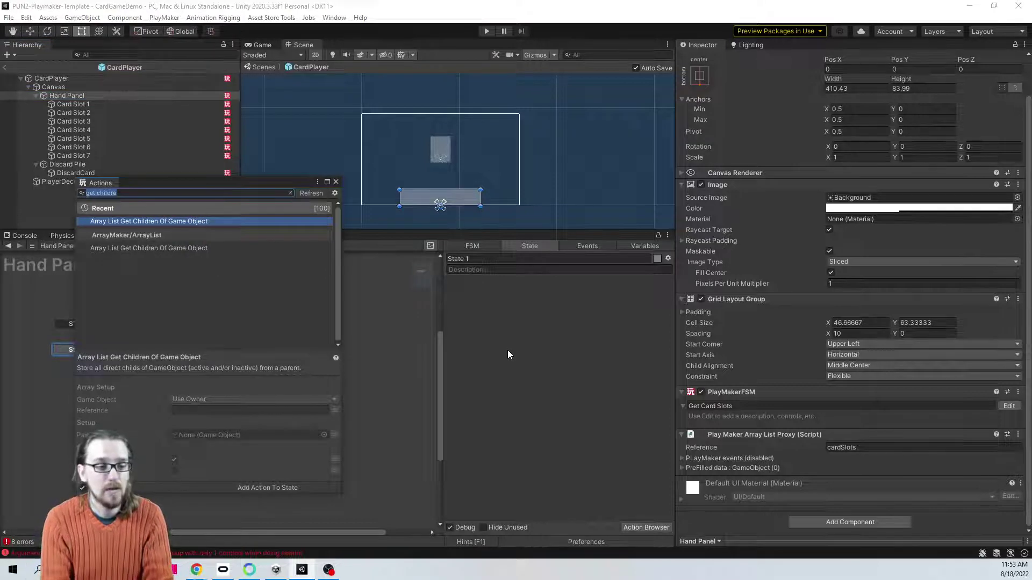
pyautogui.press('Return')
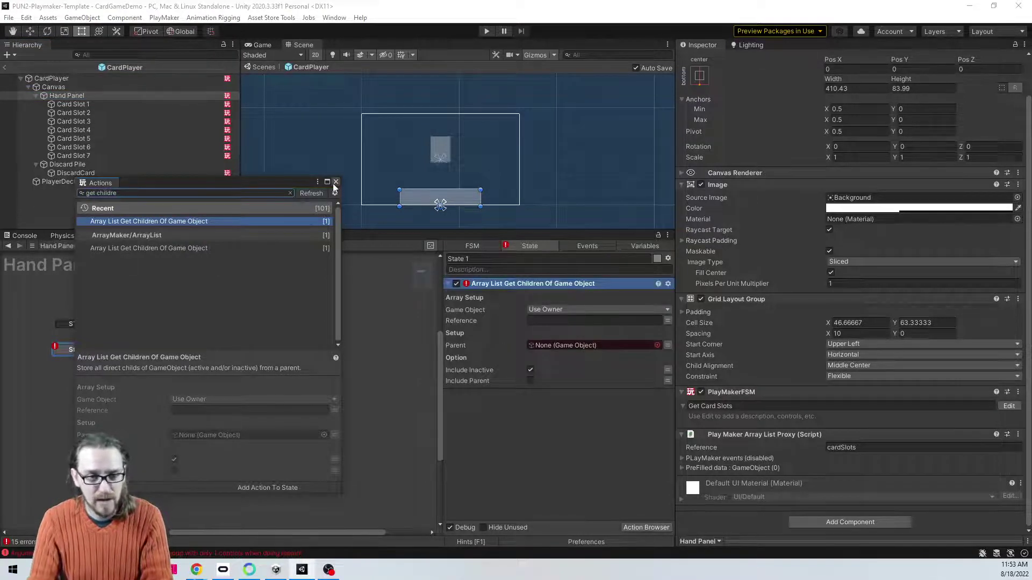
pyautogui.press('Escape')
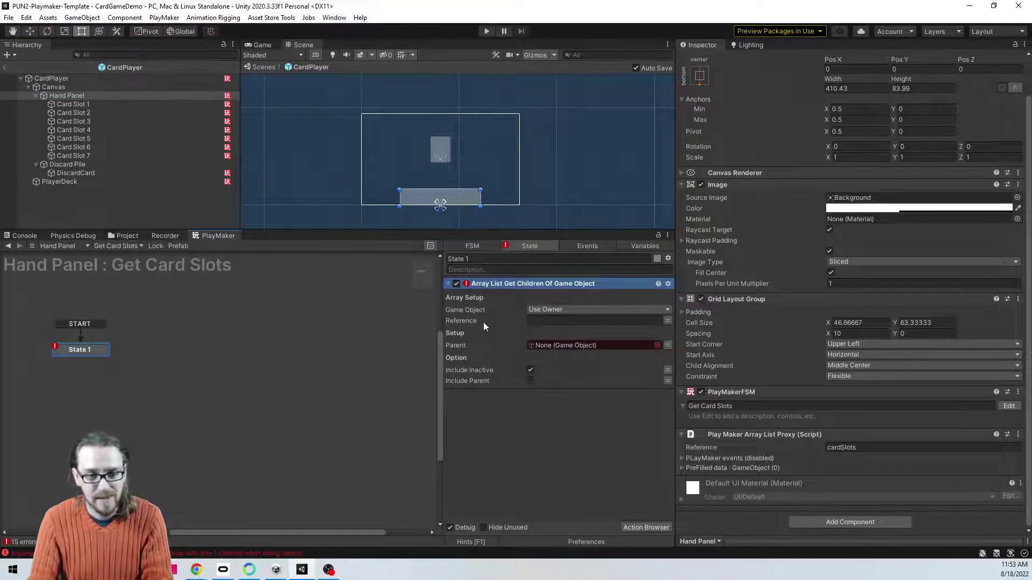
# Step: Set the Get Children action's Reference to cardSlots and assign Hand Panel as its Parent
pyautogui.click(561, 321)
pyautogui.write('cardSlots')
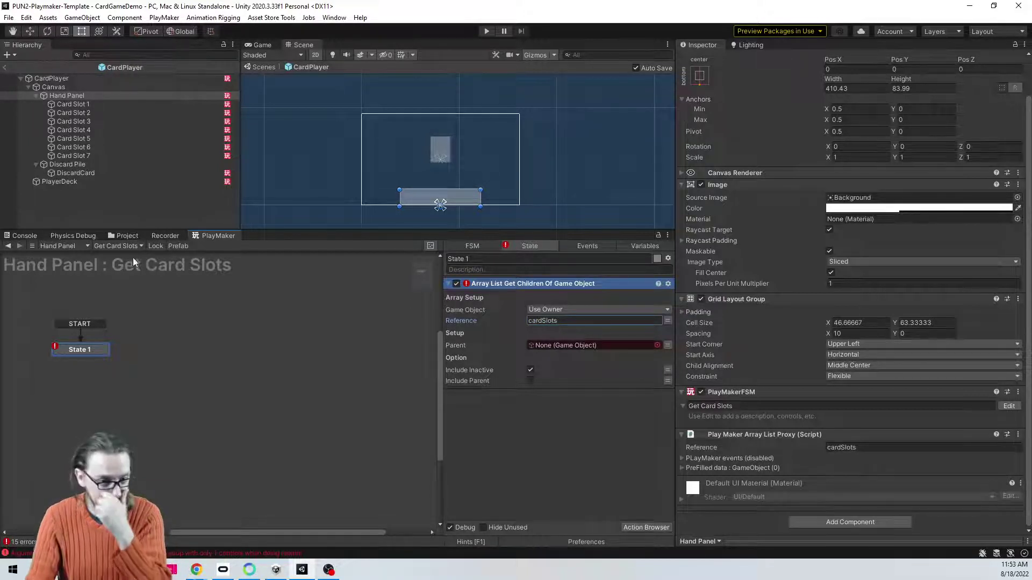
pyautogui.moveTo(80, 98); pyautogui.dragTo(576, 346)
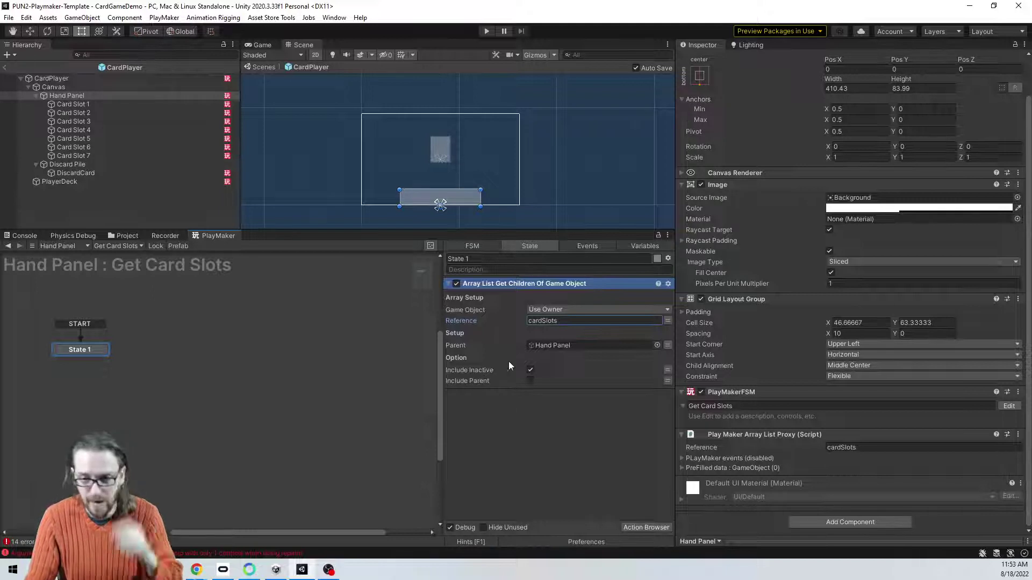
pyautogui.click(529, 428)
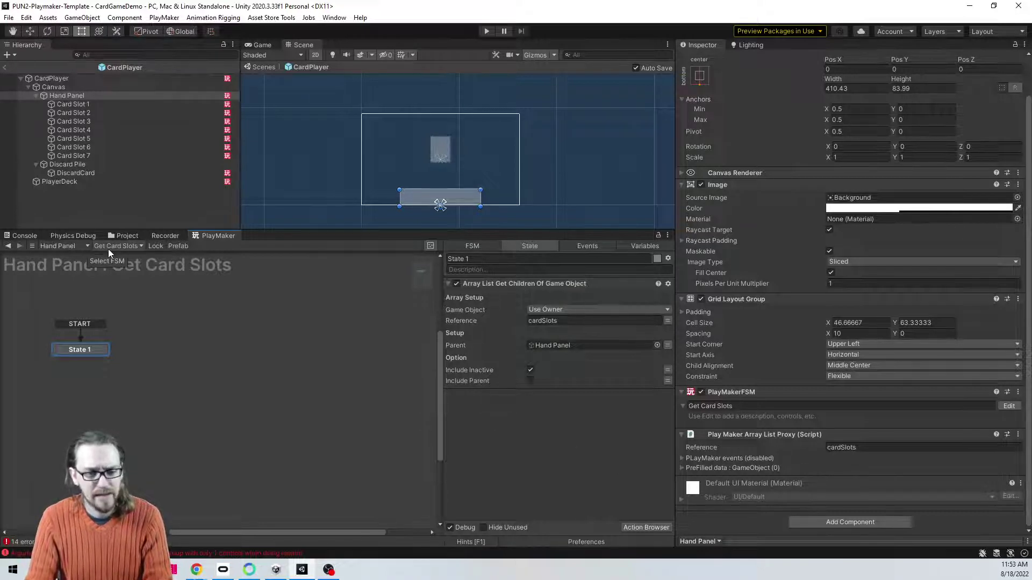
# Step: Open Card Slot 1's highlightSelectedCard template and add an Array List Get Next action to State 2
pyautogui.click(88, 106)
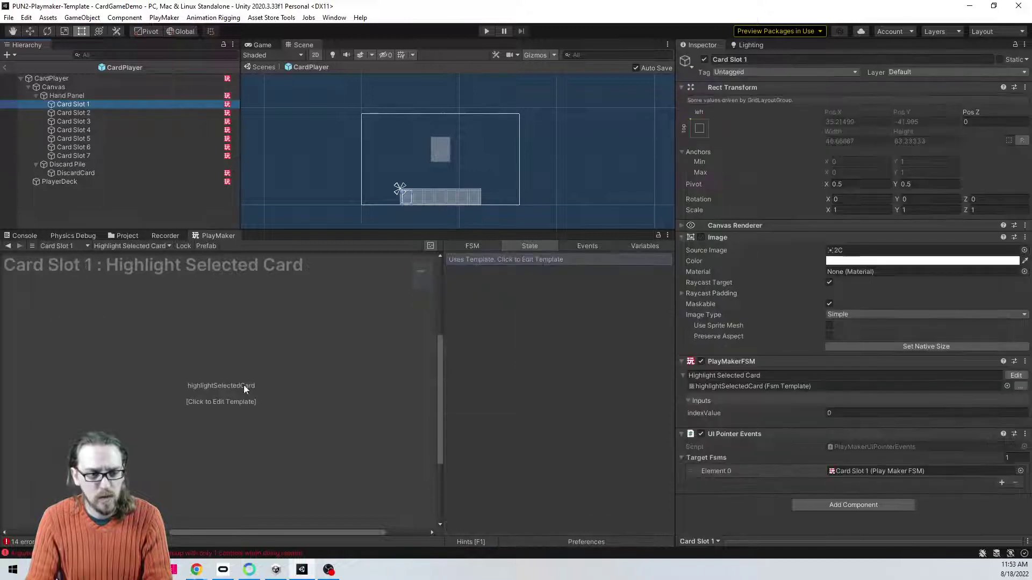
pyautogui.click(204, 359)
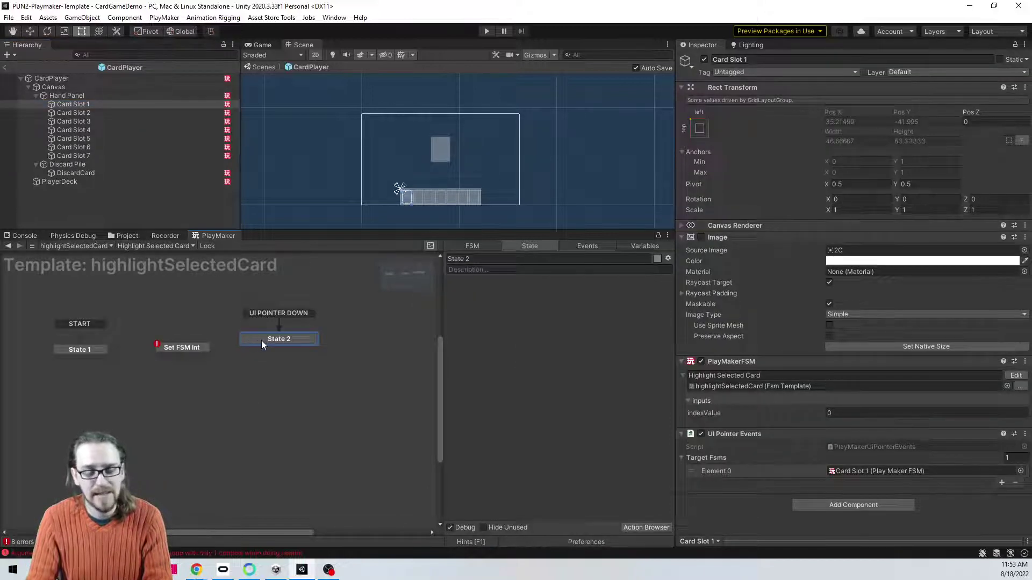
pyautogui.doubleClick(506, 339)
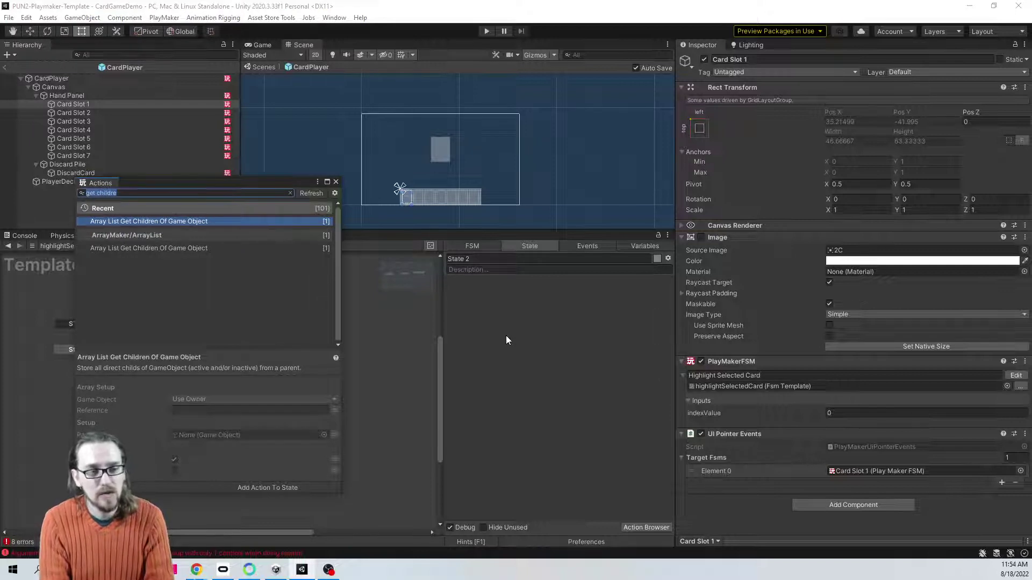
pyautogui.write('array list get next')
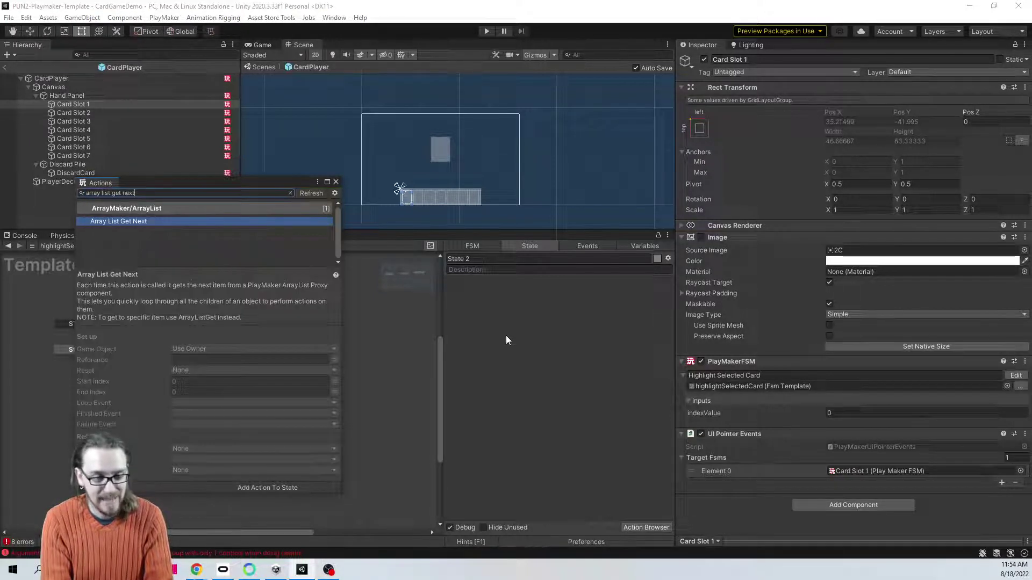
pyautogui.press('Return')
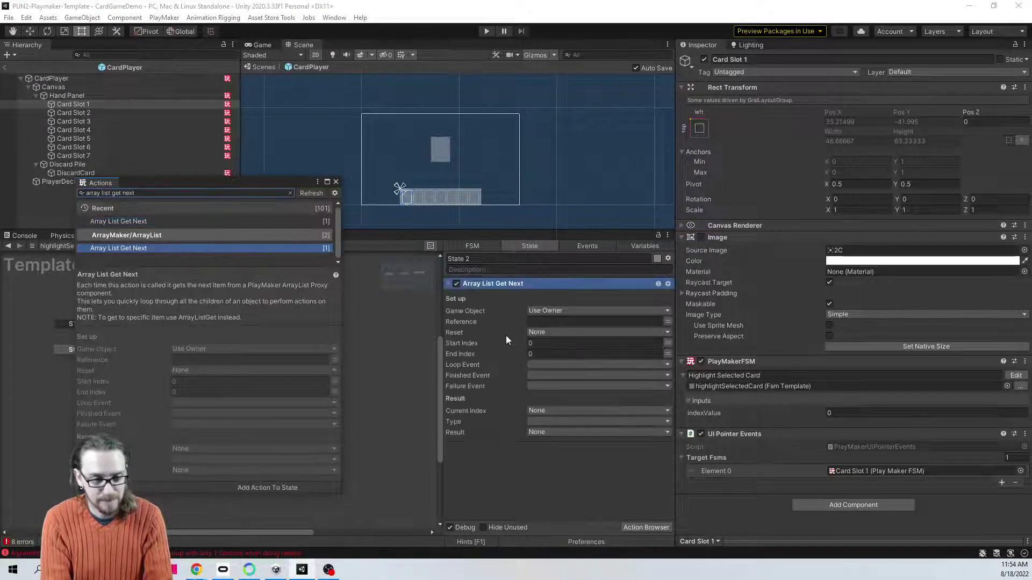
pyautogui.click(335, 183)
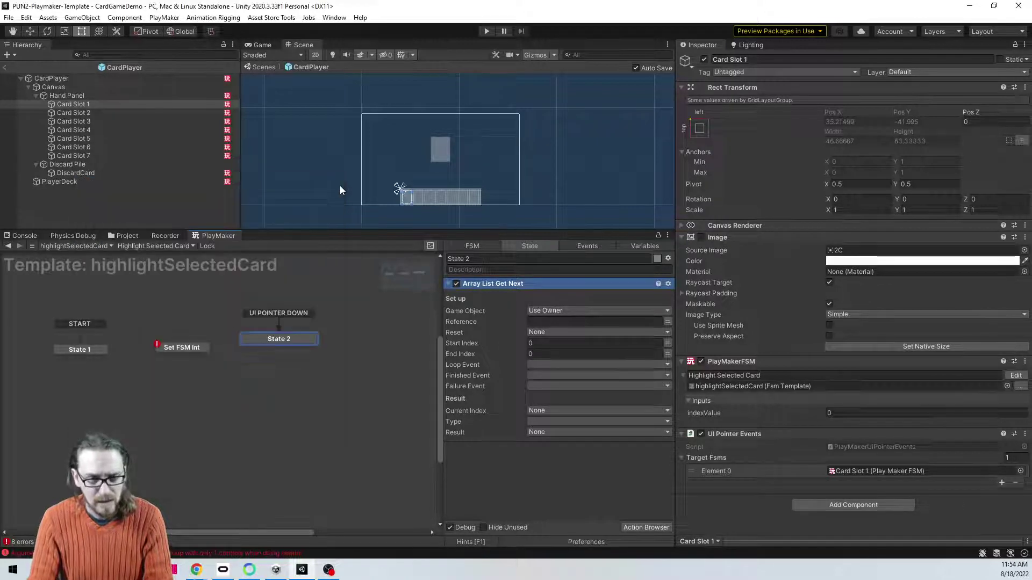
# Step: Point the Array List Get Next action at the parent variable as its specified Game Object and set its Reference to cardSlots
pyautogui.click(570, 311)
pyautogui.click(571, 335)
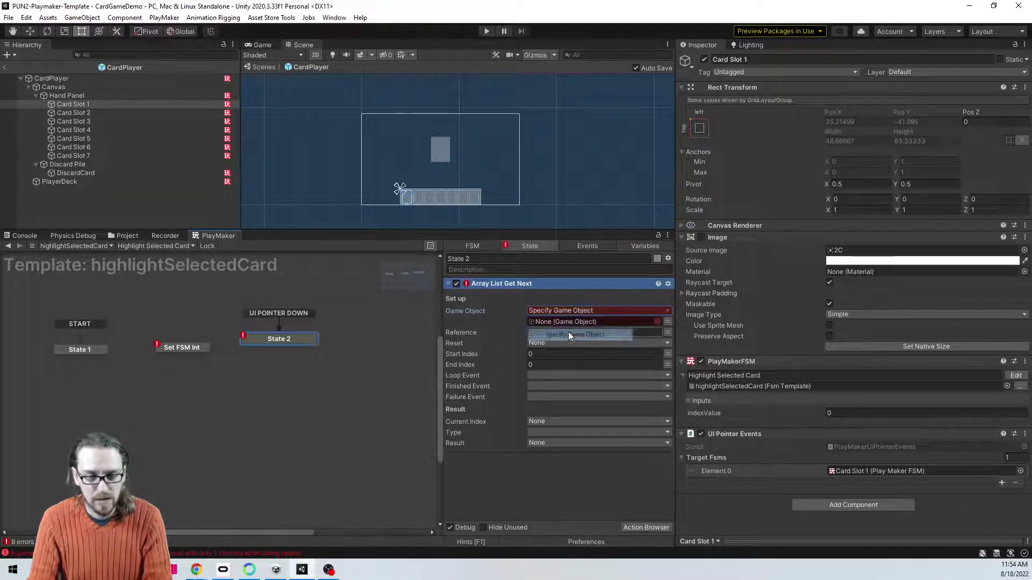
pyautogui.click(668, 321)
pyautogui.click(647, 321)
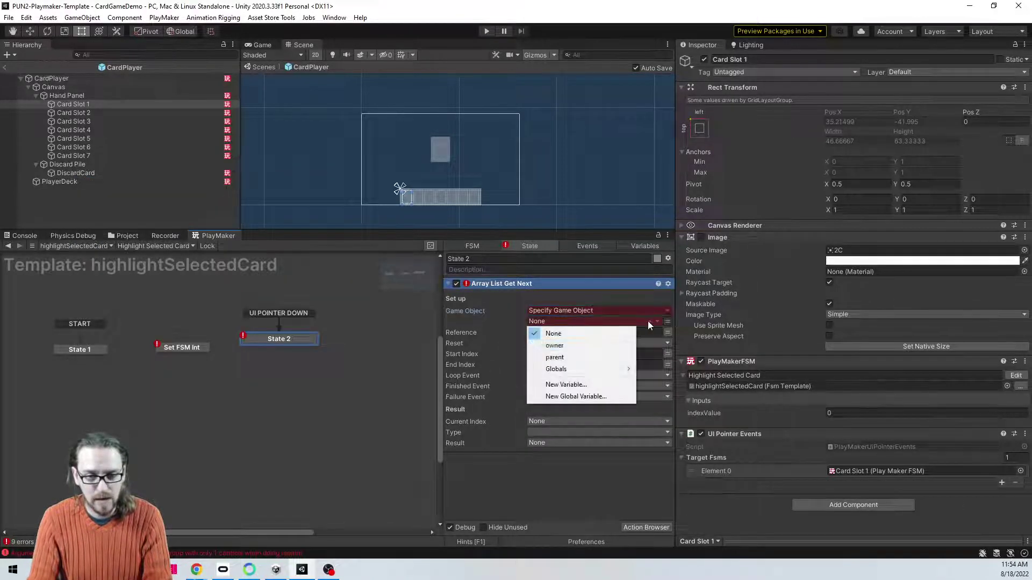
pyautogui.click(590, 356)
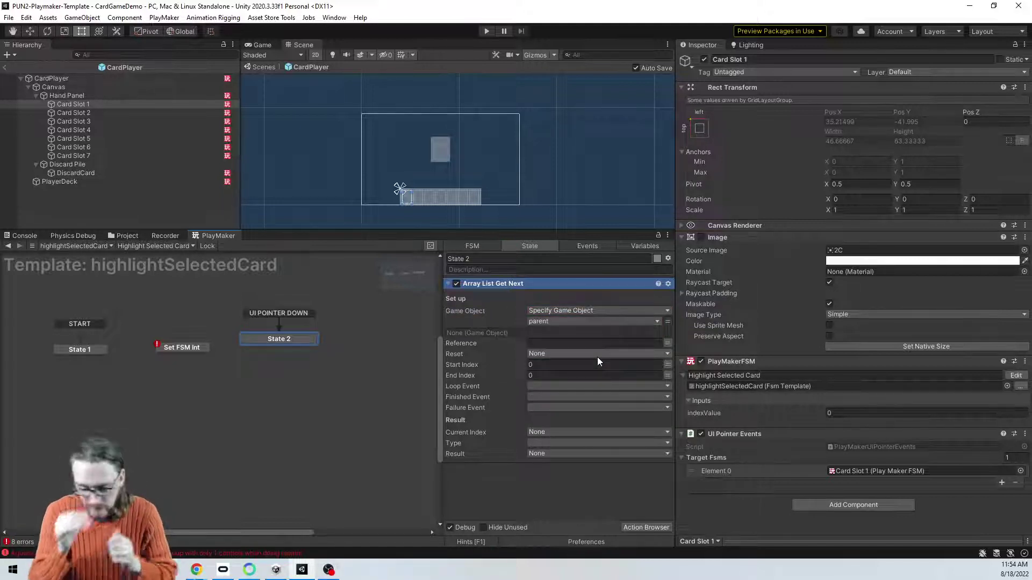
pyautogui.click(566, 343)
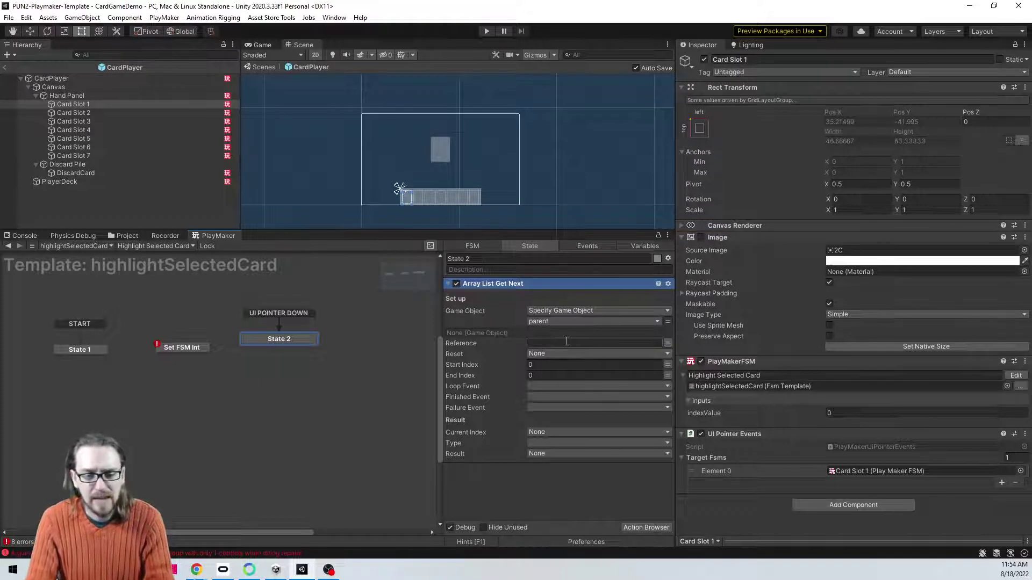
pyautogui.write('cardSlots')
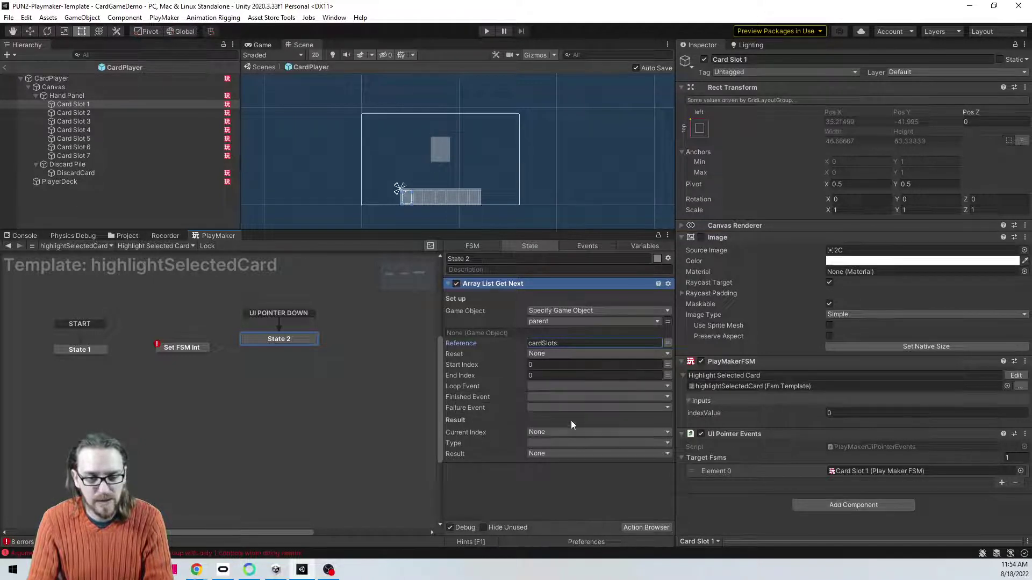
# Step: Create a new event named loop as the Loop Event of the Array List Get Next action
pyautogui.click(544, 385)
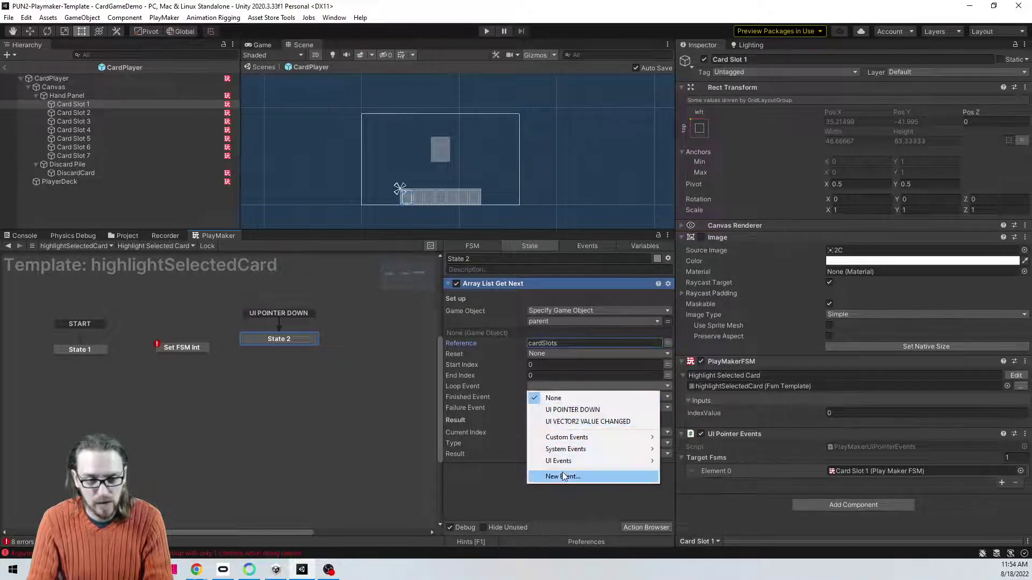
pyautogui.click(562, 473)
pyautogui.write('loop')
pyautogui.press('Return')
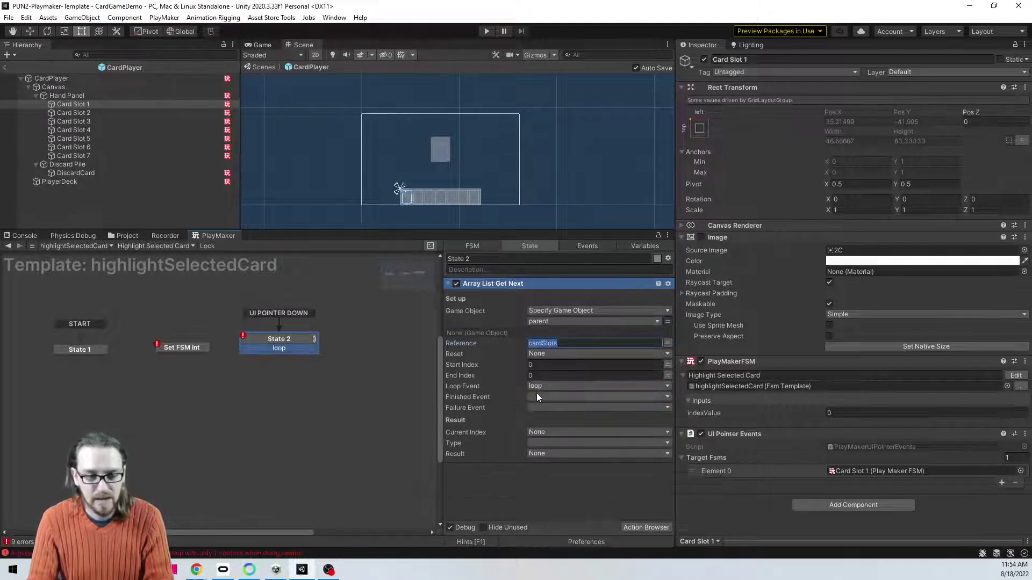
# Step: Add a FINISHED transition to State 2 and assign FINISHED as the Array List Get Next action's Finished Event
pyautogui.click(536, 396)
pyautogui.rightClick(267, 344)
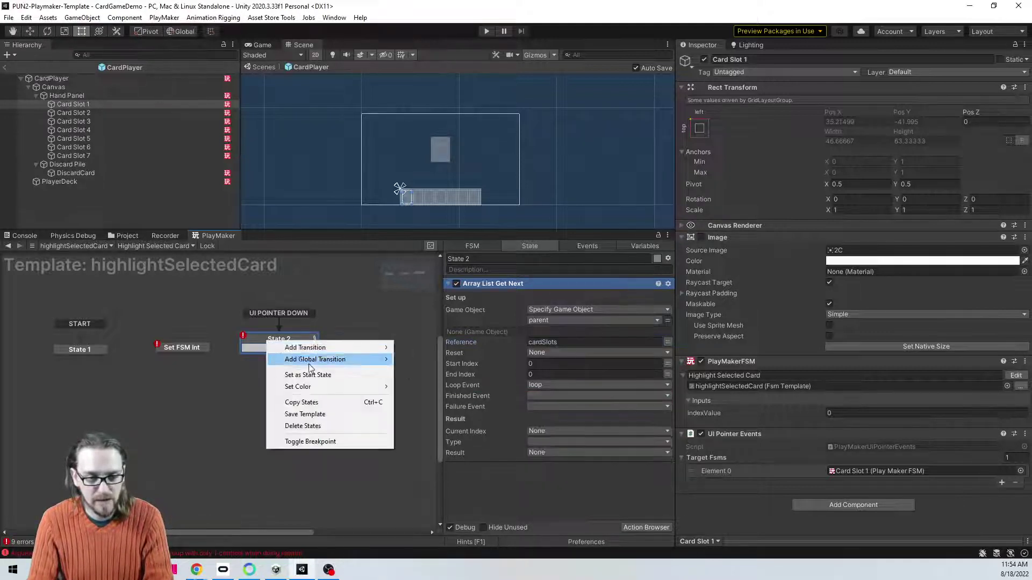
pyautogui.moveTo(304, 348)
pyautogui.click(439, 385)
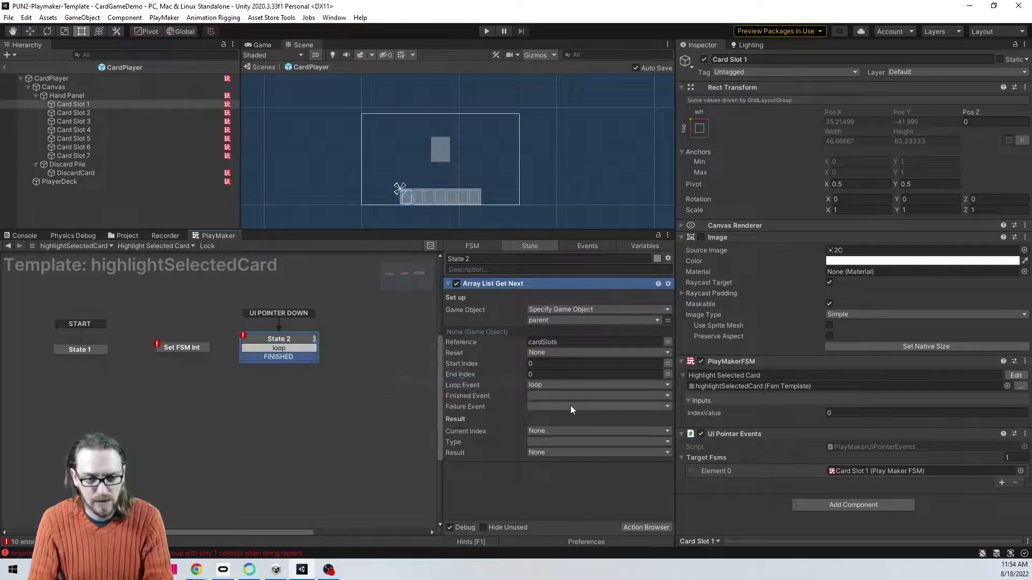
pyautogui.click(566, 396)
pyautogui.click(571, 452)
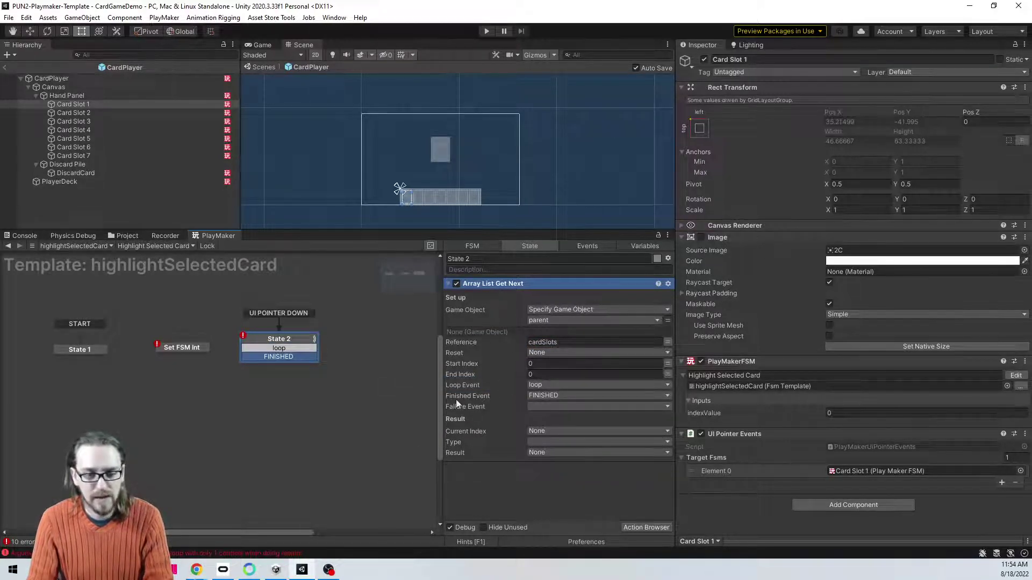
# Step: Create a new state linked from State 2's loop transition
pyautogui.moveTo(370, 369); pyautogui.dragTo(240, 376, button='middle')
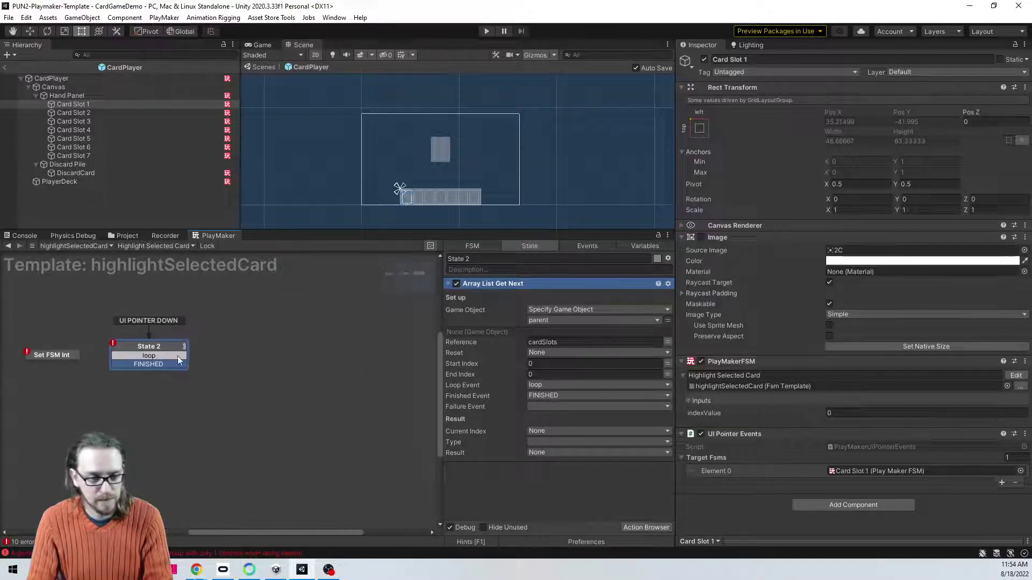
pyautogui.moveTo(166, 353); pyautogui.dragTo(279, 355)
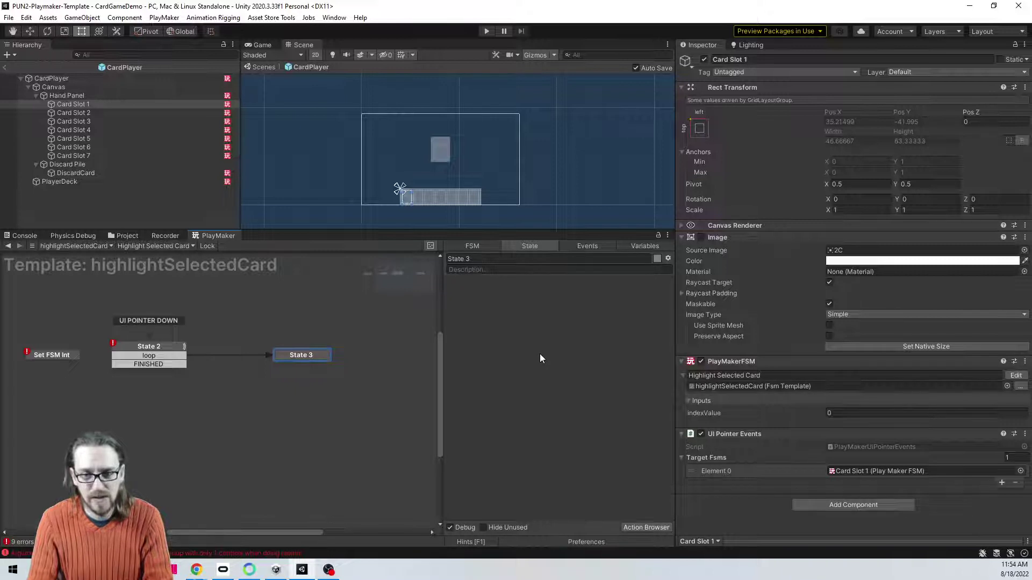
pyautogui.doubleClick(515, 342)
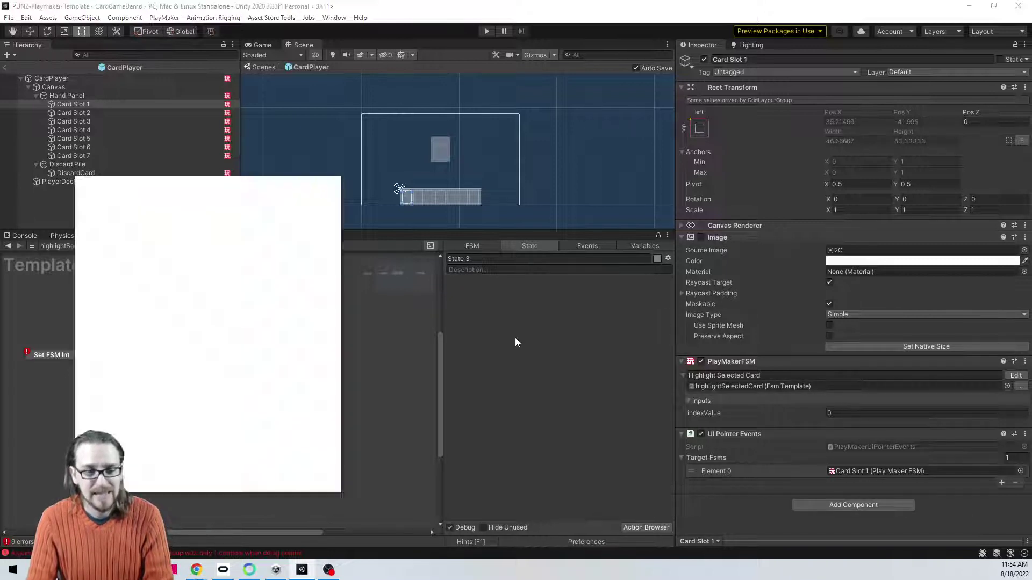
pyautogui.write('set')
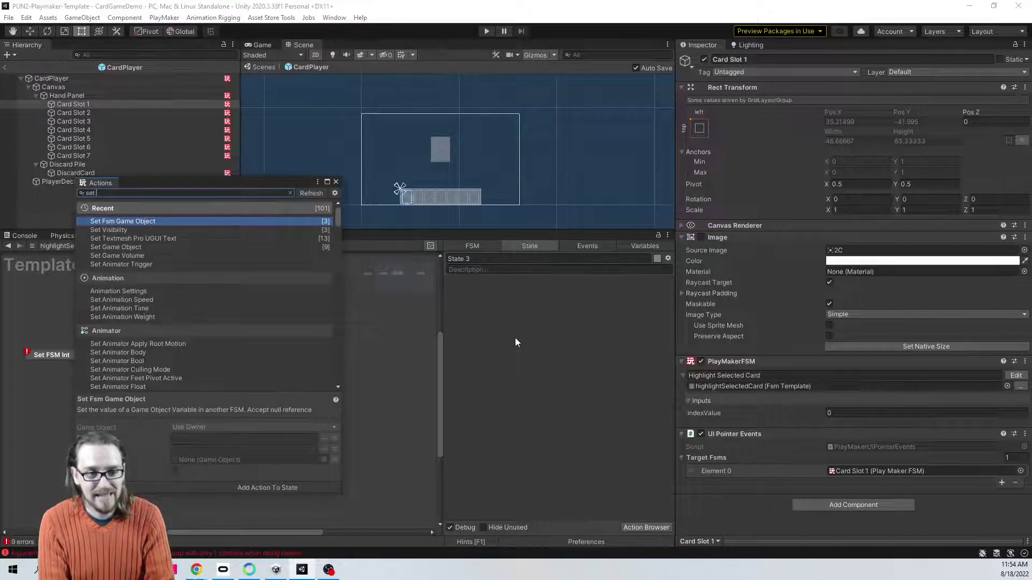
pyautogui.write(' image')
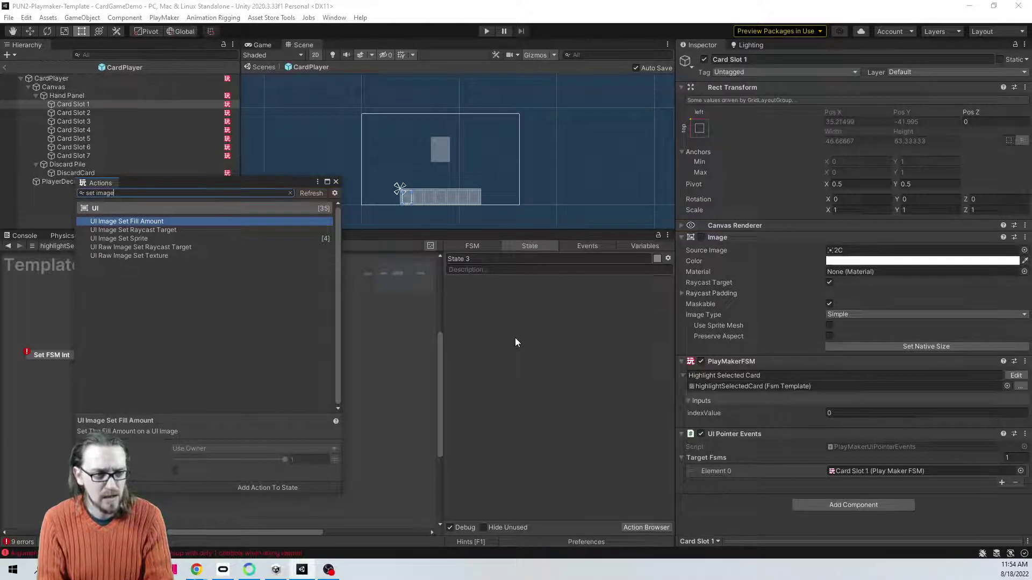
pyautogui.click(335, 182)
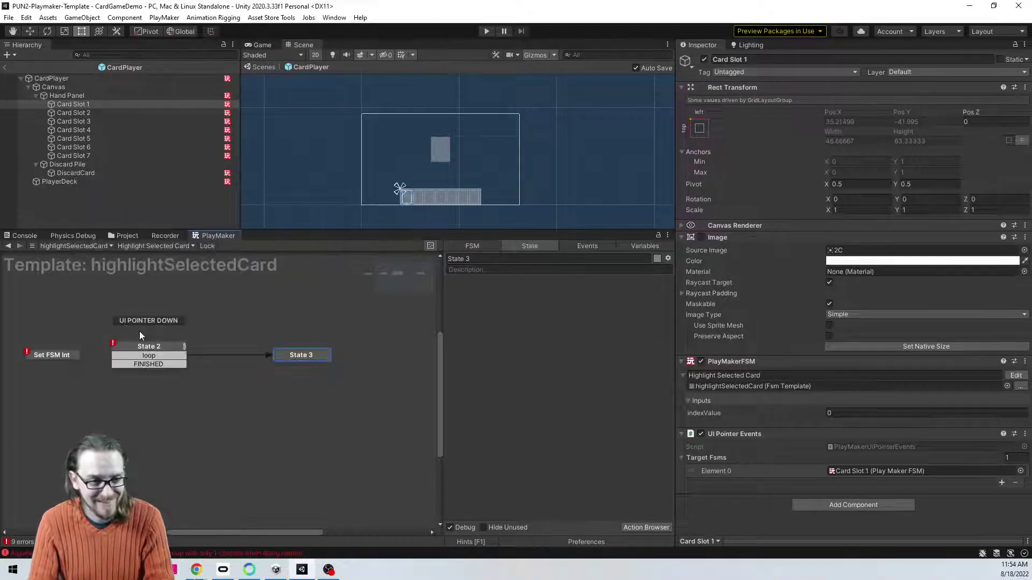
# Step: Transfer a white UI Graphic Set Color action from the Set FSM Int state into State 3
pyautogui.click(48, 356)
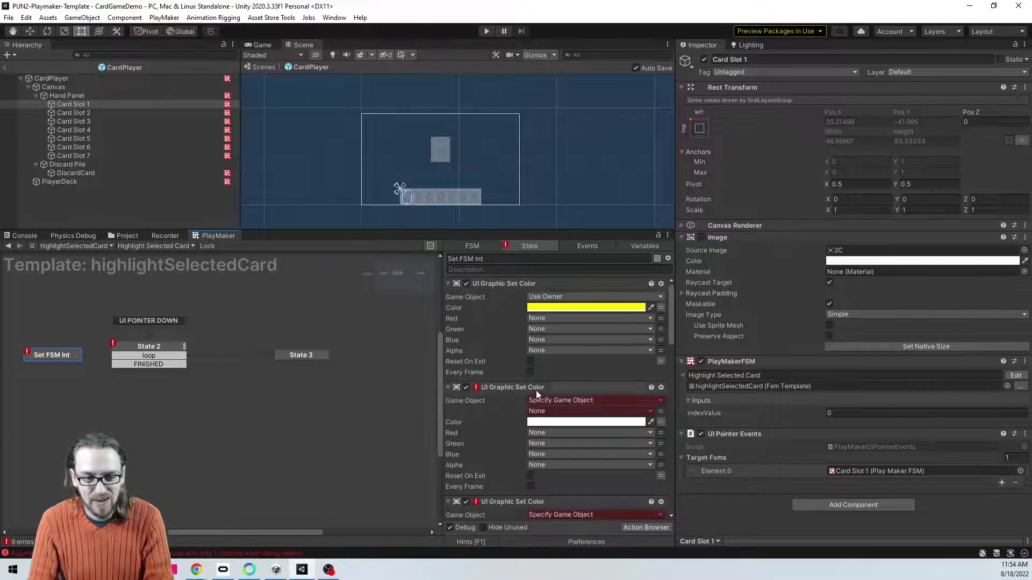
pyautogui.click(466, 386)
pyautogui.click(310, 355)
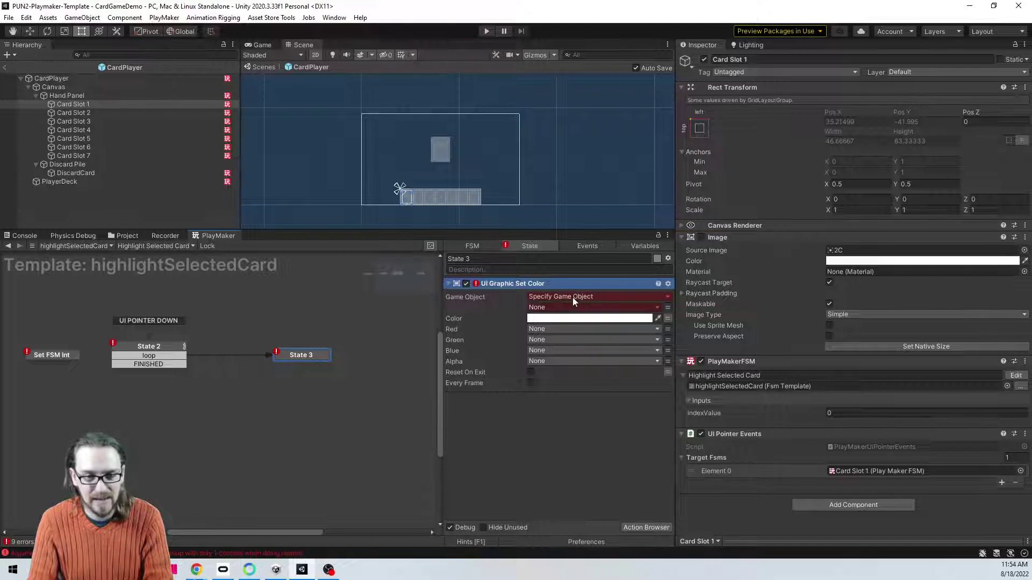
# Step: Set State 2's Array List Get Next result Type to Game Object and store its Result in a new variable named result
pyautogui.click(160, 352)
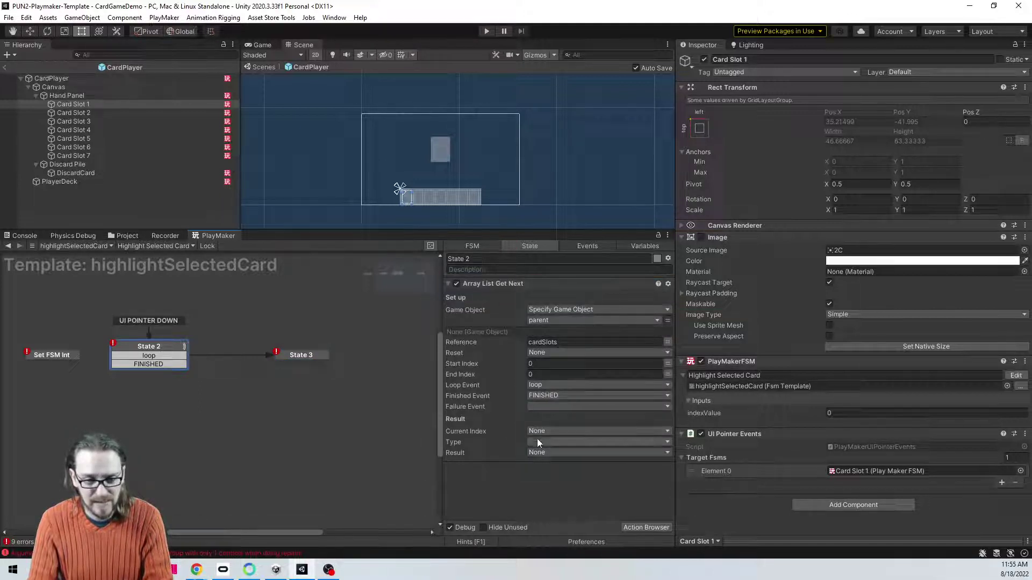
pyautogui.click(537, 452)
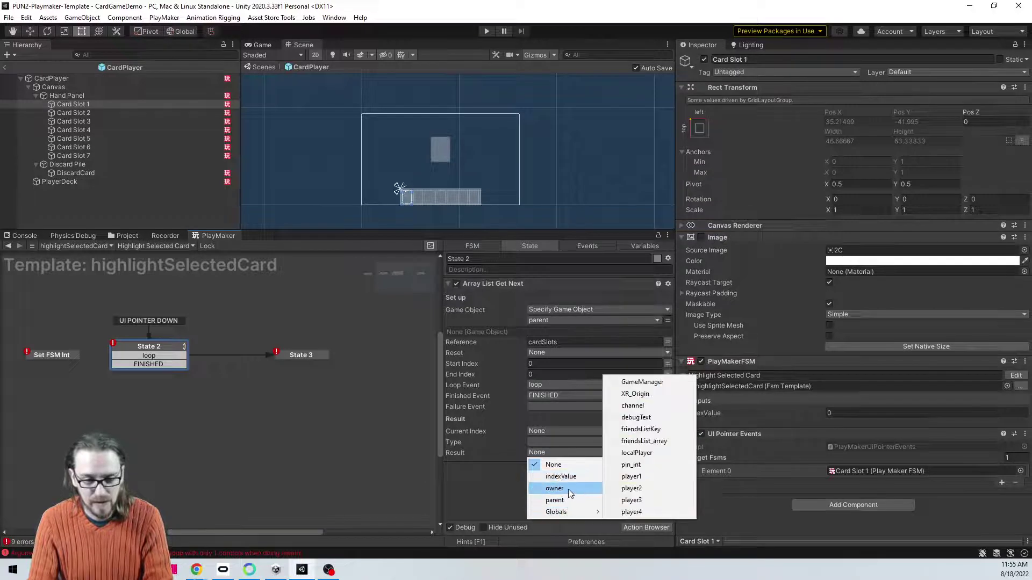
pyautogui.click(487, 500)
pyautogui.click(535, 442)
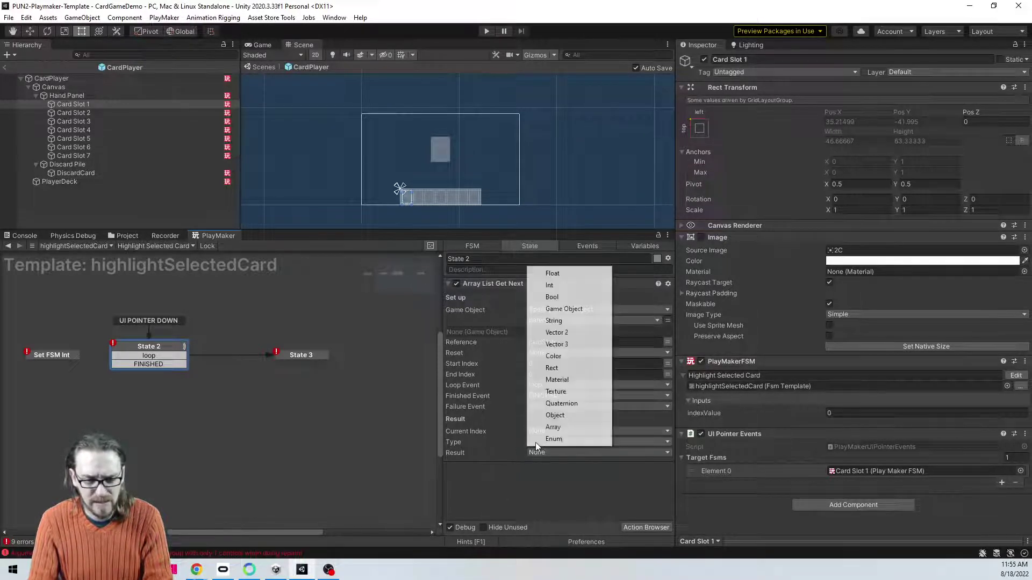
pyautogui.click(585, 305)
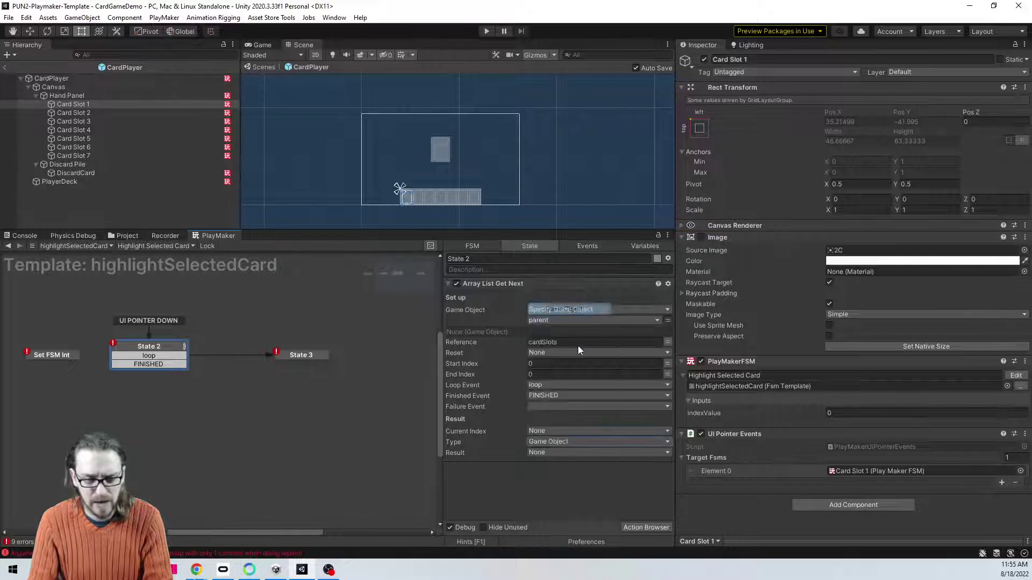
pyautogui.click(532, 451)
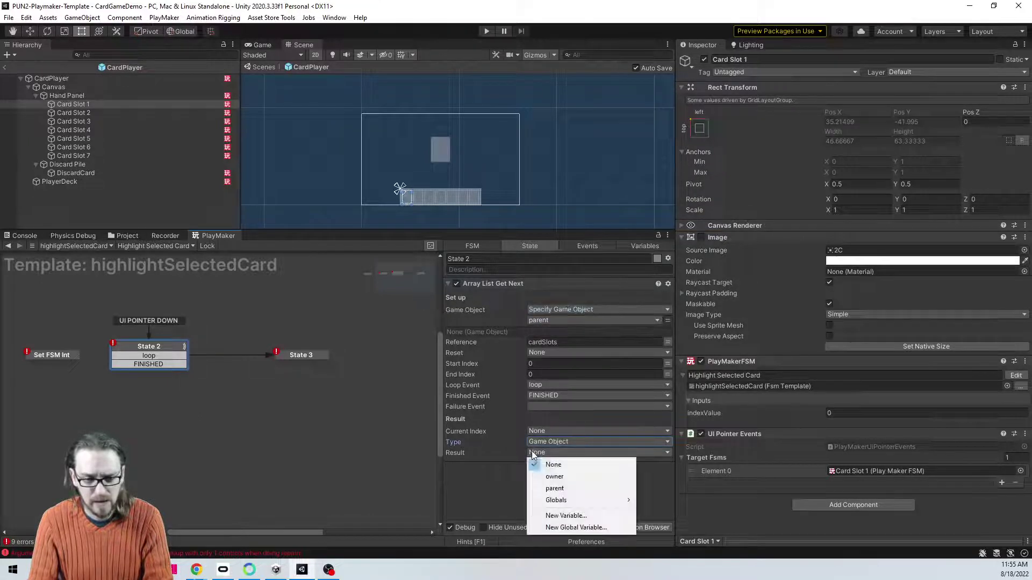
pyautogui.click(575, 516)
pyautogui.press('Return')
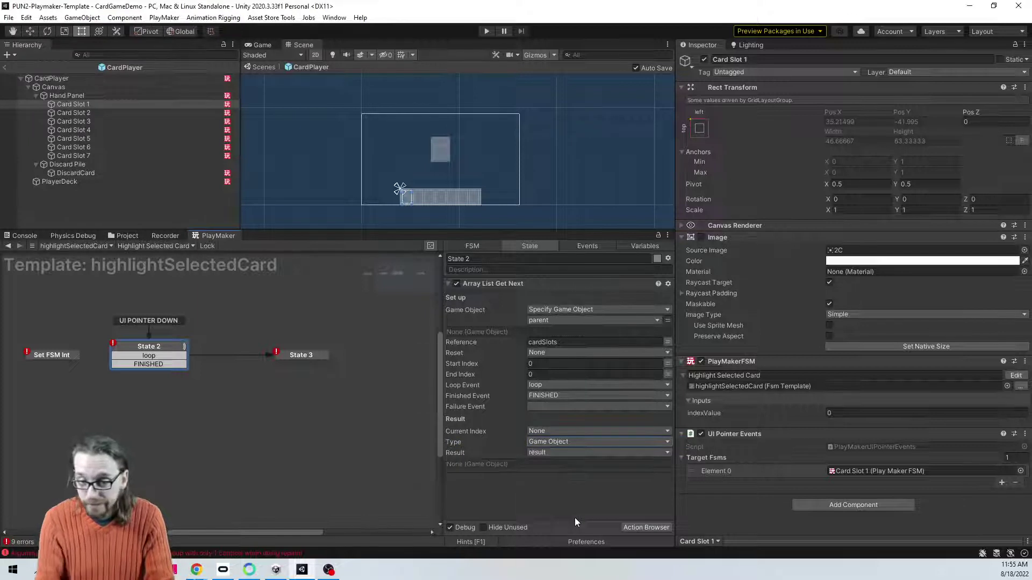
# Step: Use the result variable as the specified Game Object of State 3's UI Graphic Set Color action
pyautogui.click(311, 353)
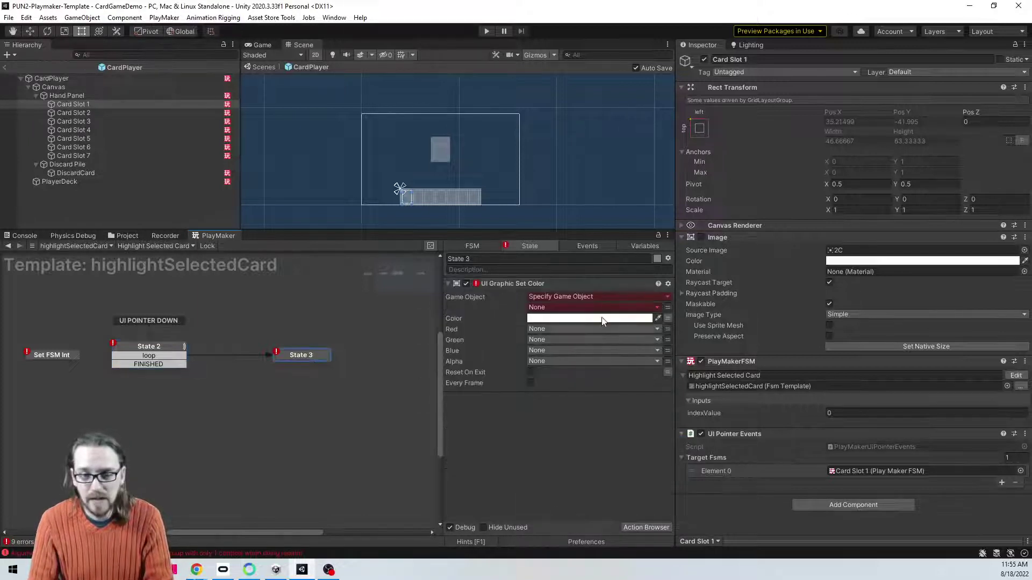
pyautogui.click(579, 308)
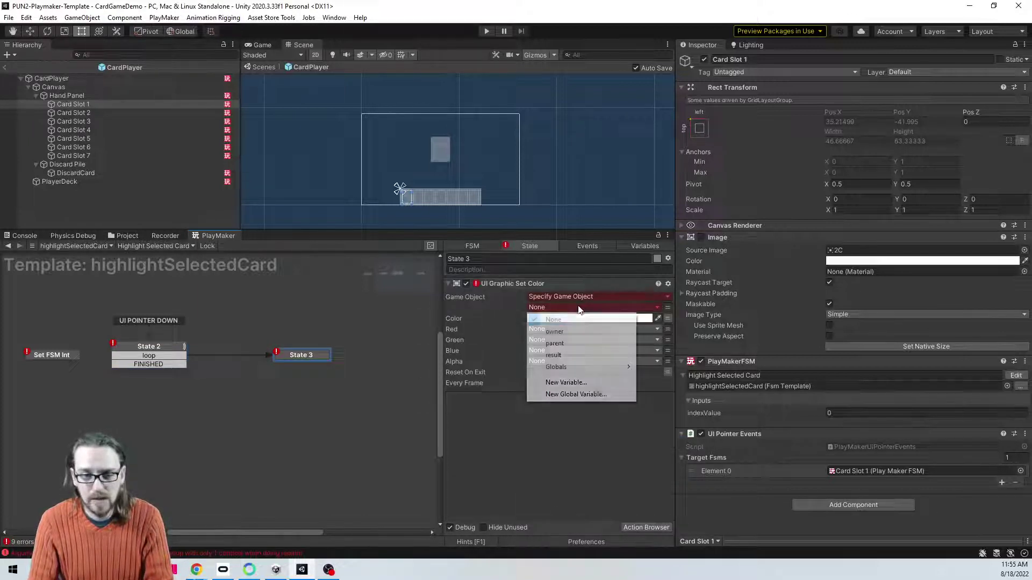
pyautogui.click(566, 355)
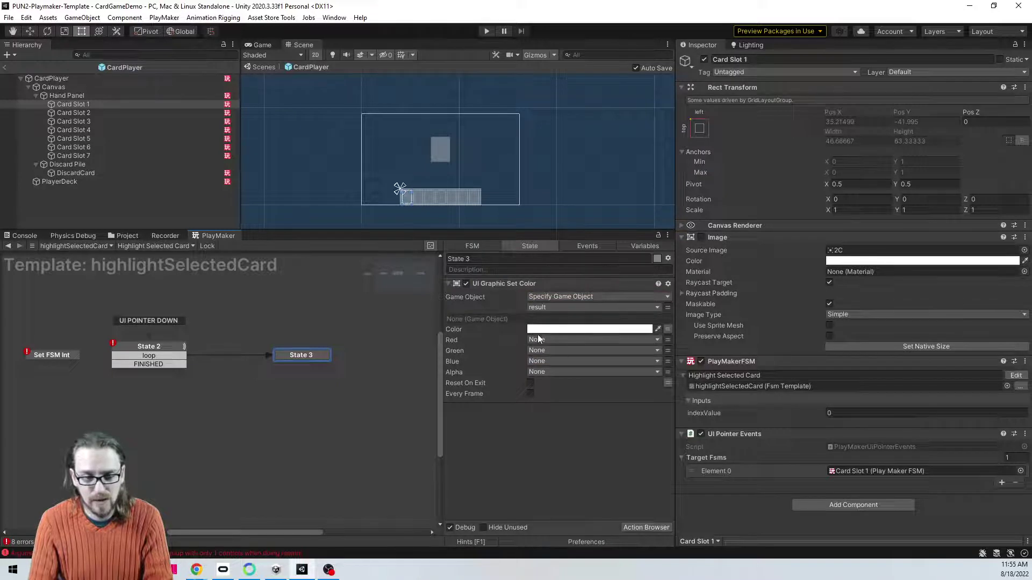
# Step: Rename State 3 as UI Graphic Set Color, copying the title of its action
pyautogui.doubleClick(485, 283)
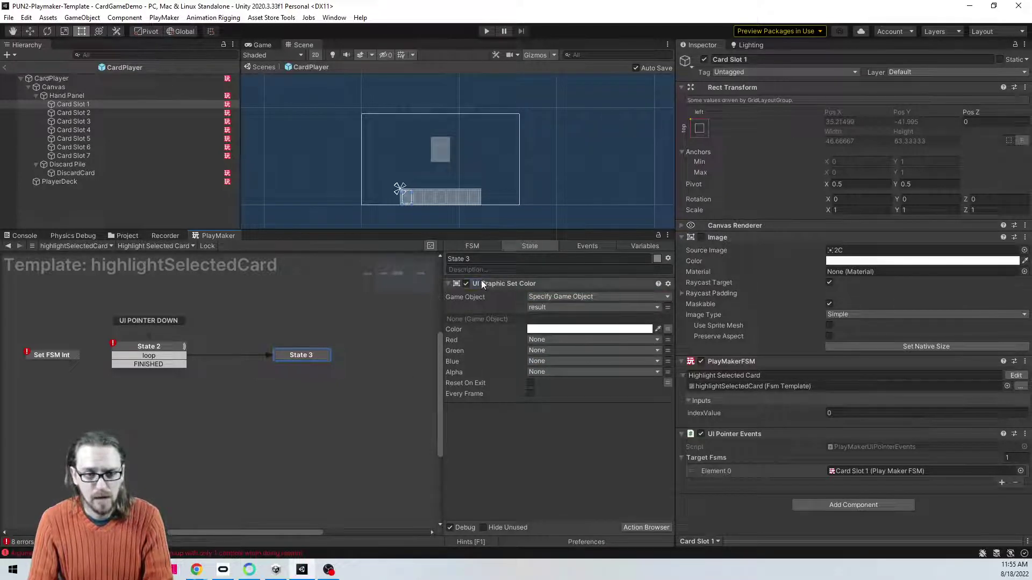
pyautogui.hotkey('ctrl', 'c')
pyautogui.click(499, 259)
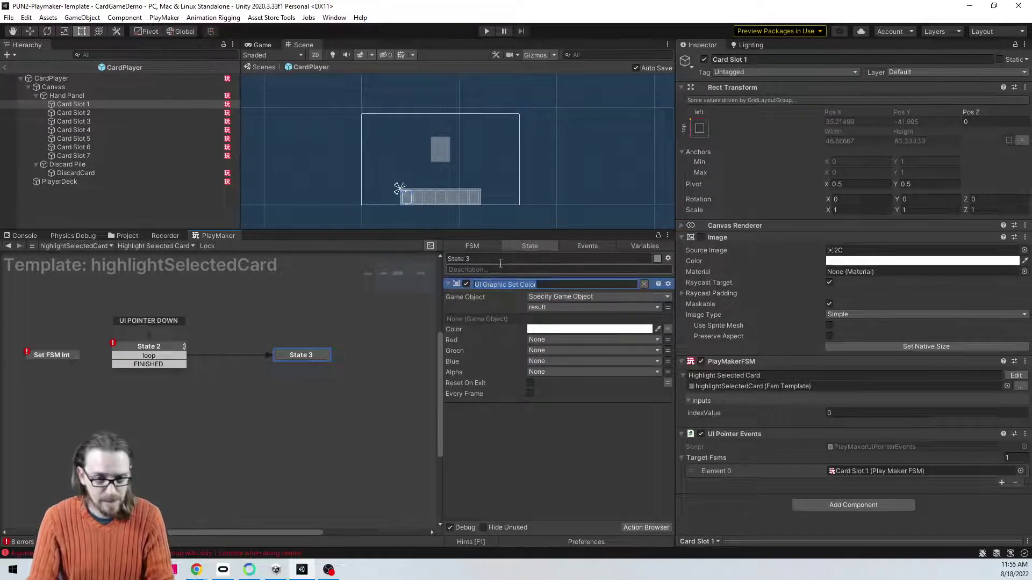
pyautogui.hotkey('ctrl', 'v')
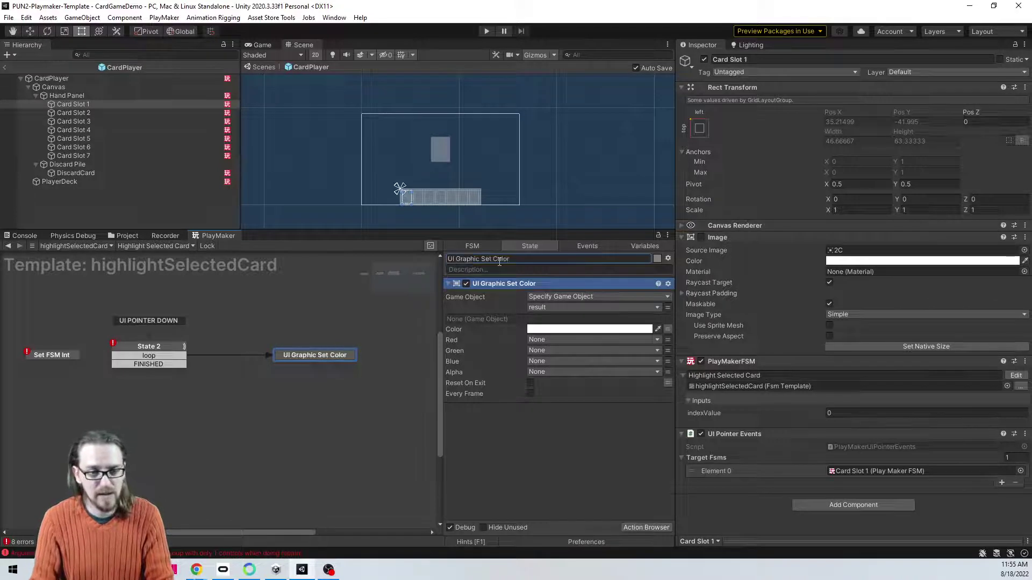
# Step: Add a FINISHED transition to the UI Graphic Set Color state, link it back to State 2 and align the two states
pyautogui.rightClick(299, 355)
pyautogui.moveTo(346, 364)
pyautogui.click(454, 396)
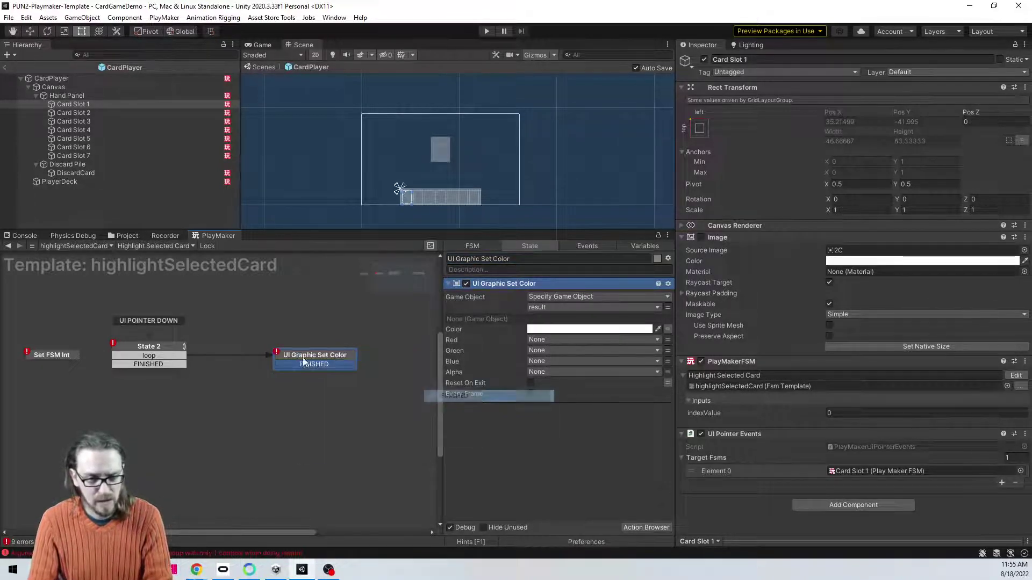
pyautogui.moveTo(295, 363); pyautogui.dragTo(162, 344)
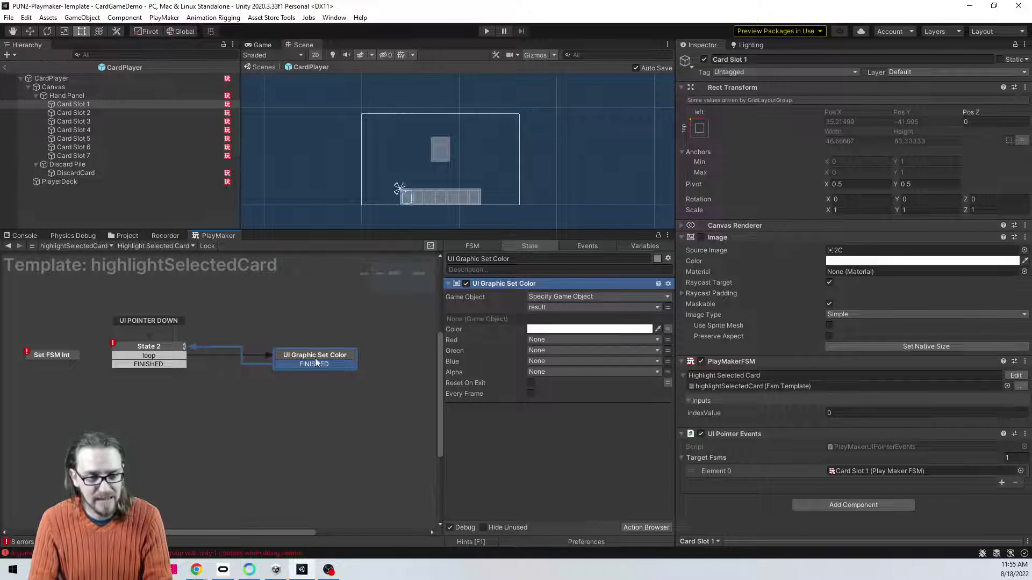
pyautogui.moveTo(315, 358); pyautogui.dragTo(318, 352)
# Step: Create a new state from State 2's FINISHED transition and move the yellow UI Graphic Set Color action from Set FSM Int into it
pyautogui.click(163, 347)
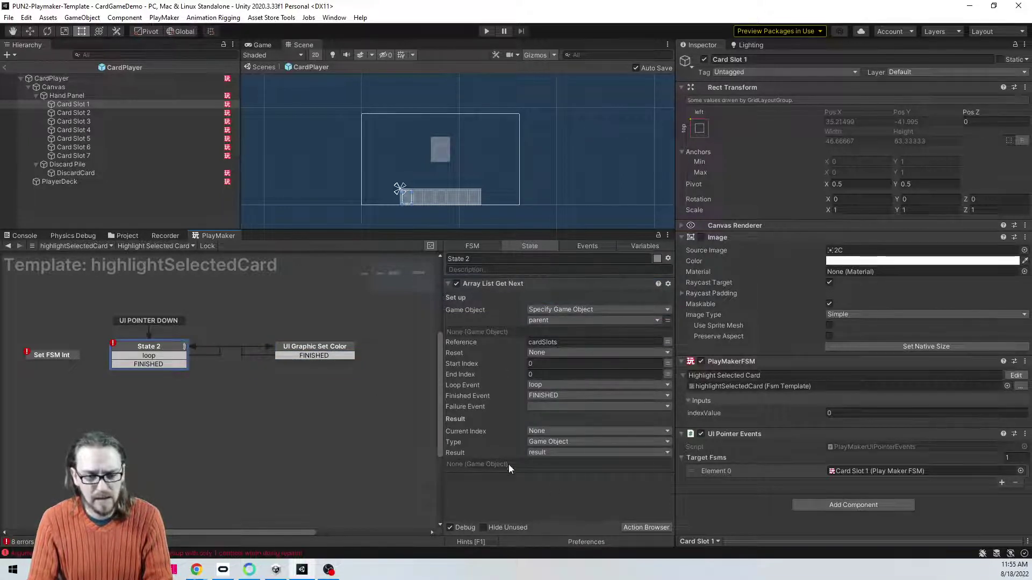
pyautogui.moveTo(159, 365); pyautogui.dragTo(146, 402)
pyautogui.click(52, 354)
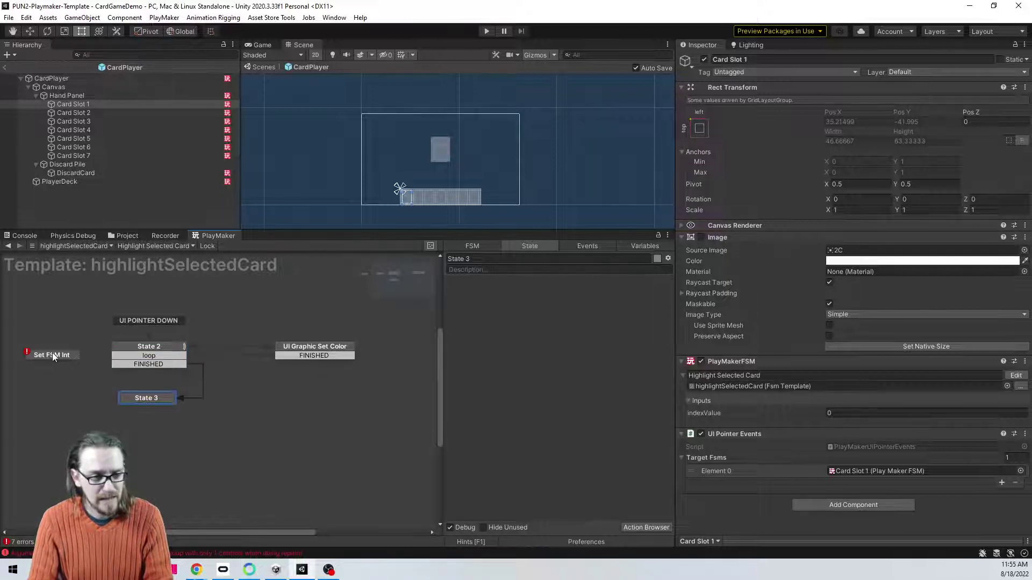
pyautogui.moveTo(504, 283); pyautogui.dragTo(154, 395)
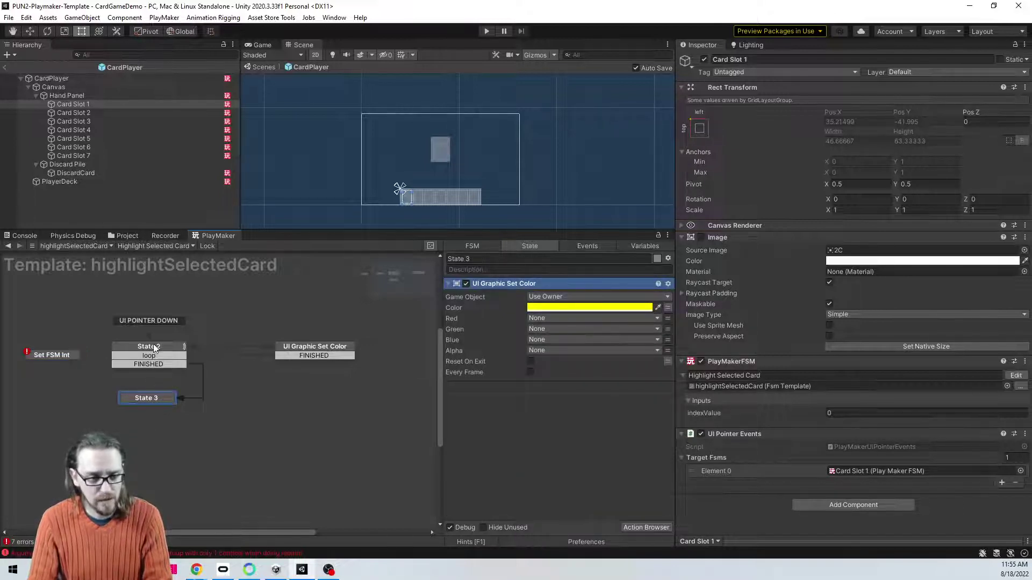
# Step: Delete the remaining white UI Graphic Set Color actions from the Set FSM Int state
pyautogui.click(64, 356)
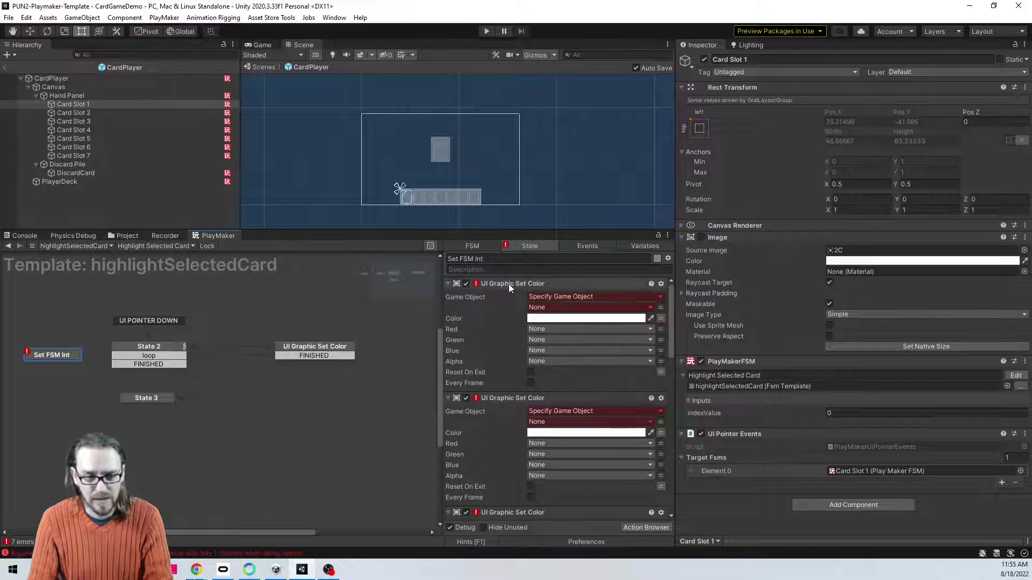
pyautogui.moveTo(509, 284); pyautogui.dragTo(508, 286)
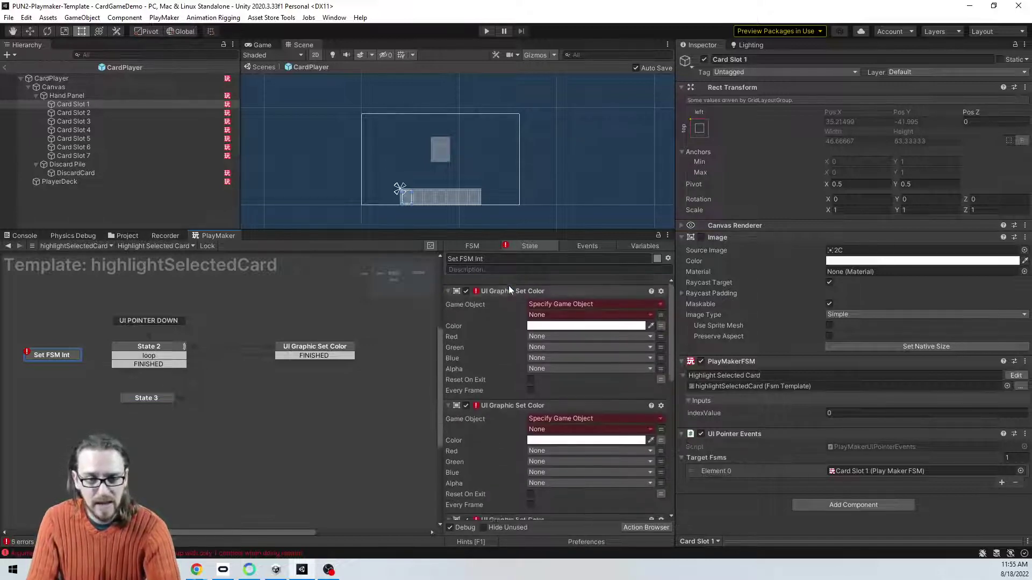
pyautogui.press('Delete')
pyautogui.press('Delete')
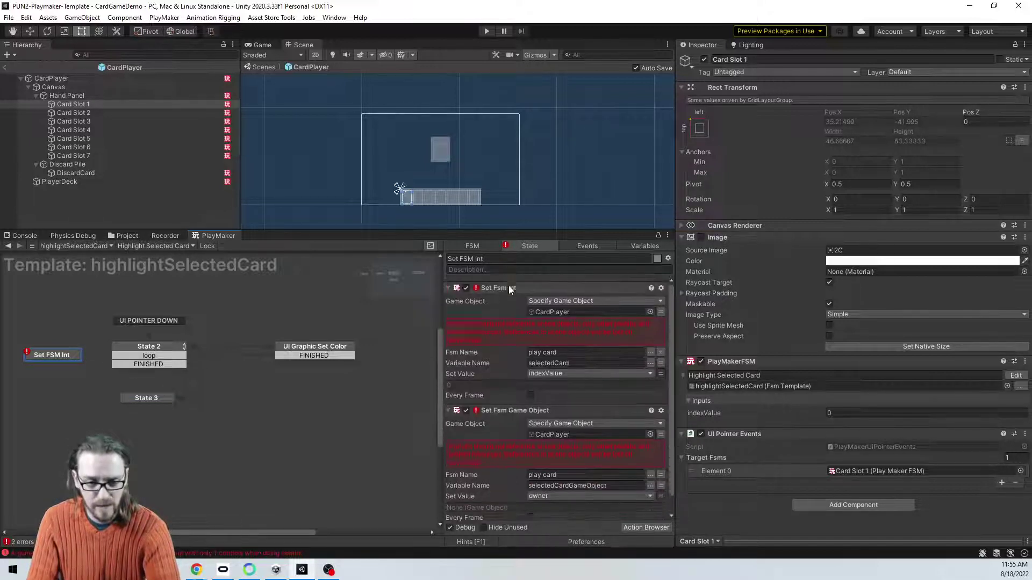
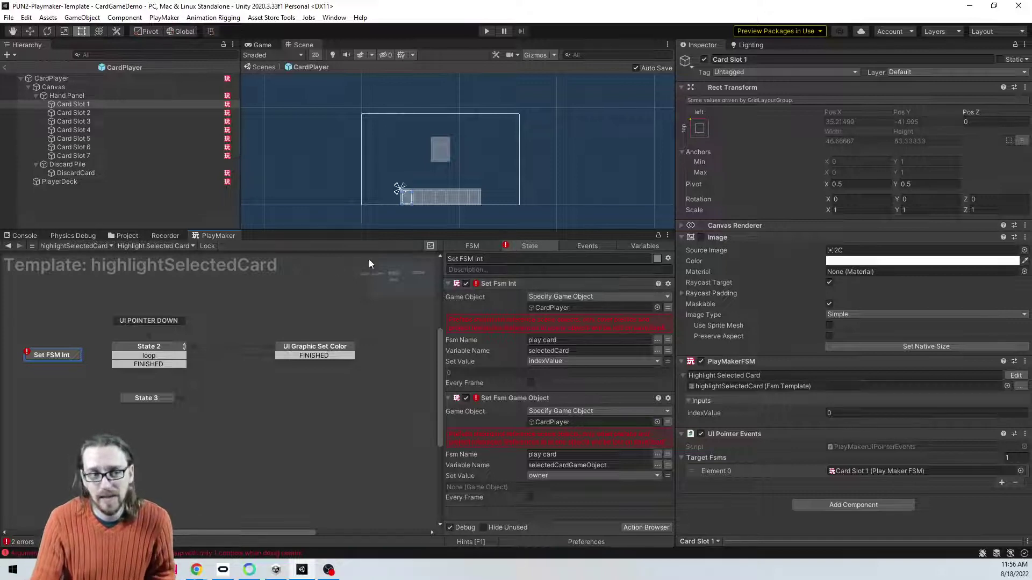
# Step: Leave the CardPlayer prefab and open the Connection FSM of PlayMaker Photon Proxy in the CardGameDemo scene
pyautogui.click(7, 69)
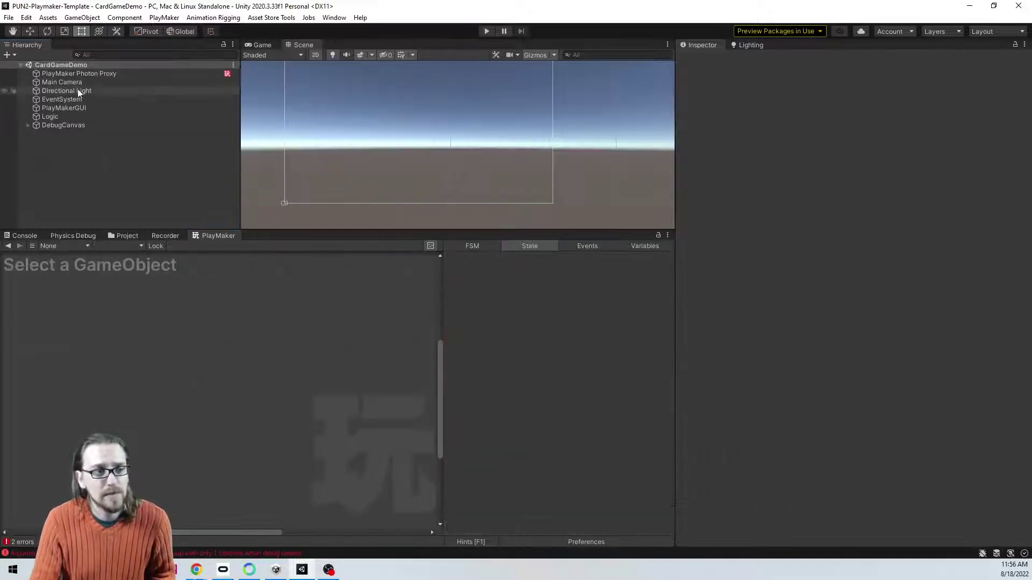
pyautogui.click(103, 73)
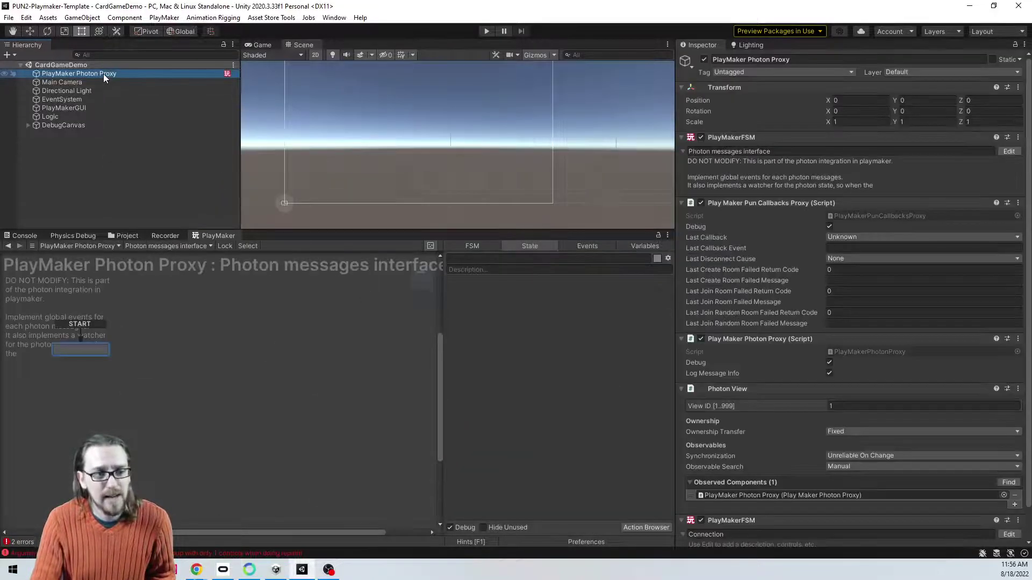
pyautogui.click(150, 247)
pyautogui.click(162, 259)
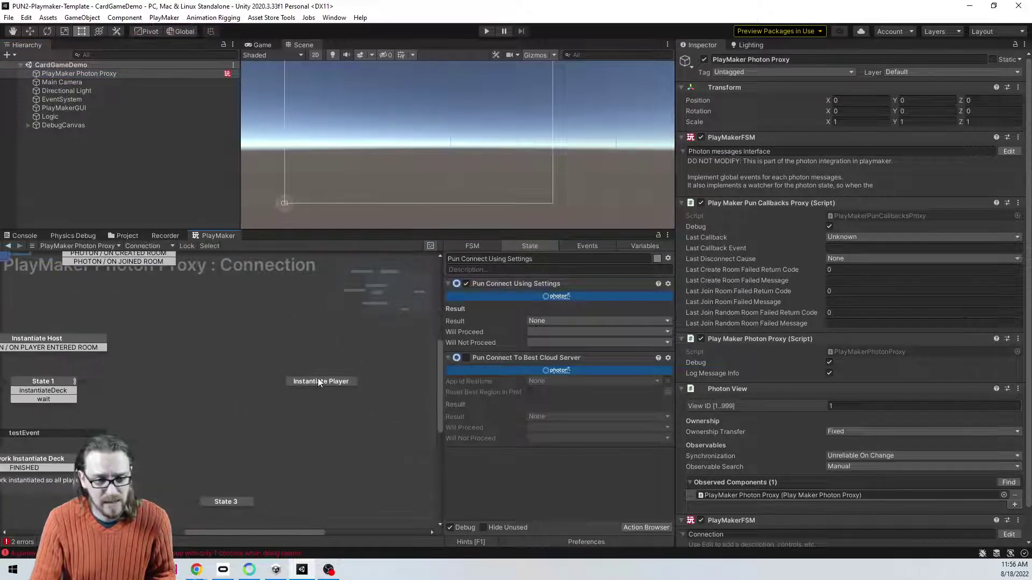
# Step: Inspect the Instantiate Player state's Pun Instantiate action to see which variable stores the spawned player object
pyautogui.click(325, 379)
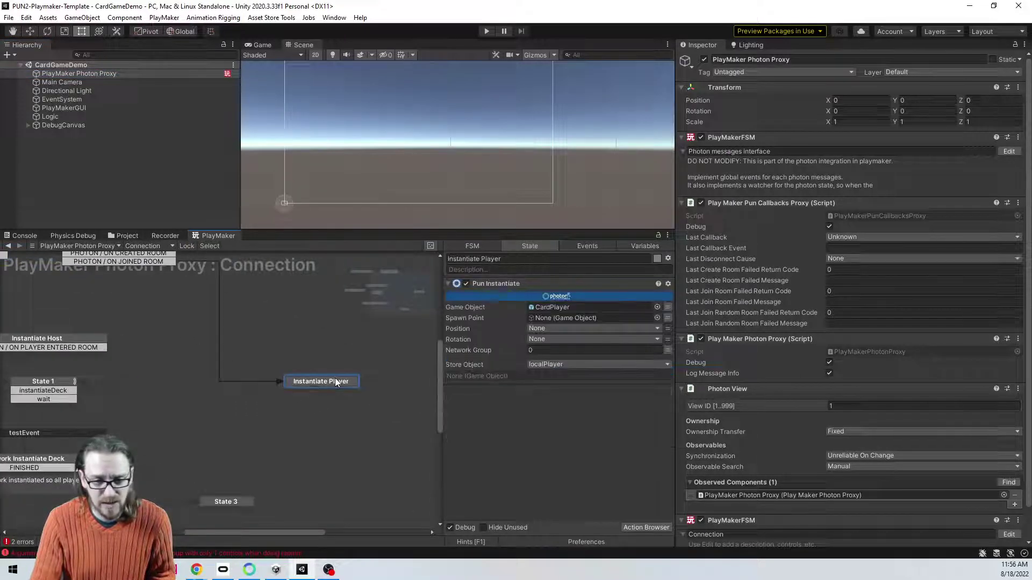
pyautogui.click(546, 365)
pyautogui.click(489, 433)
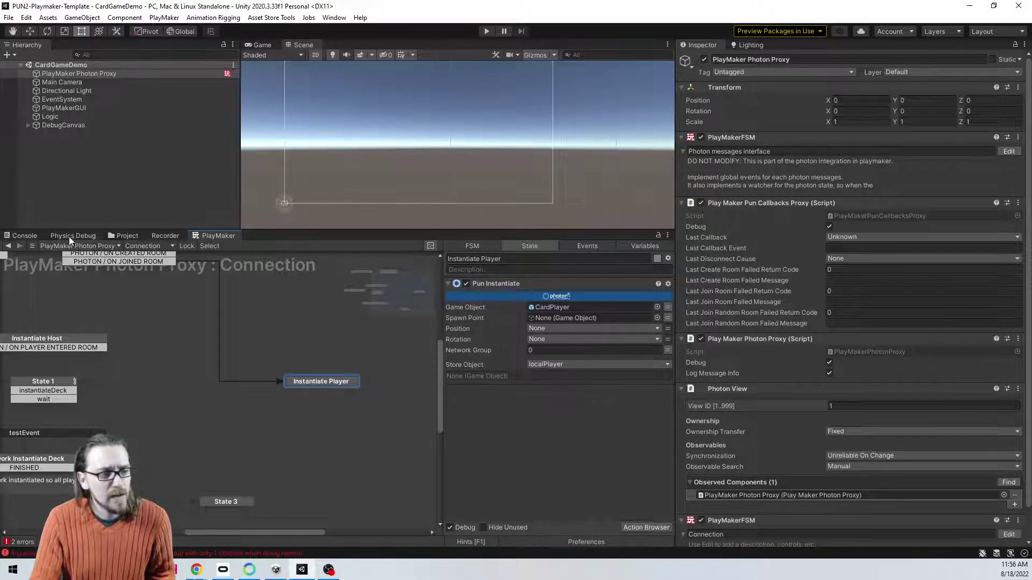
# Step: Open the CardPlayer prefab and select both actions in the Set FSM Int state of Card Slot 1's highlightSelectedCard template
pyautogui.click(127, 236)
pyautogui.doubleClick(194, 268)
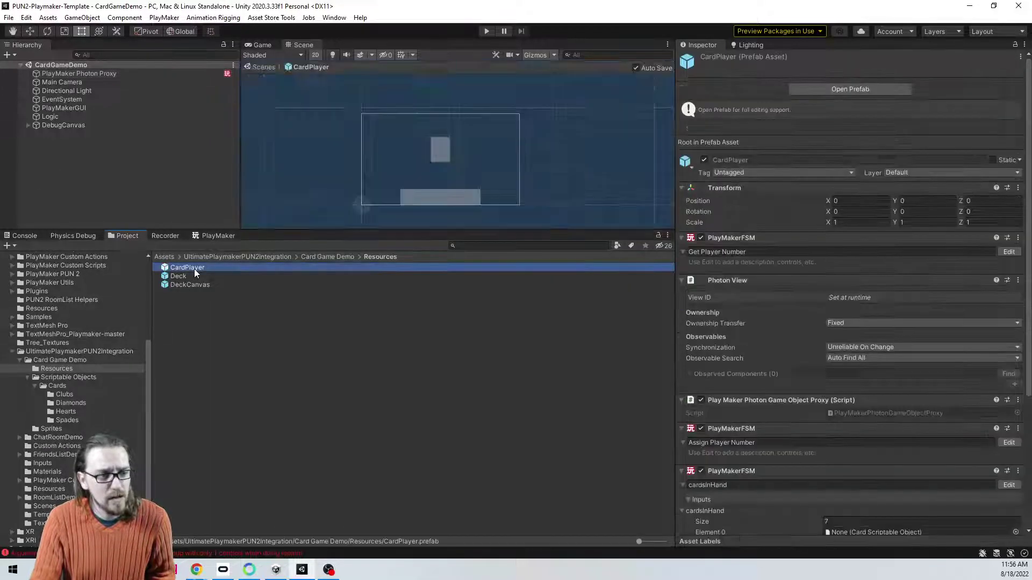
pyautogui.click(57, 95)
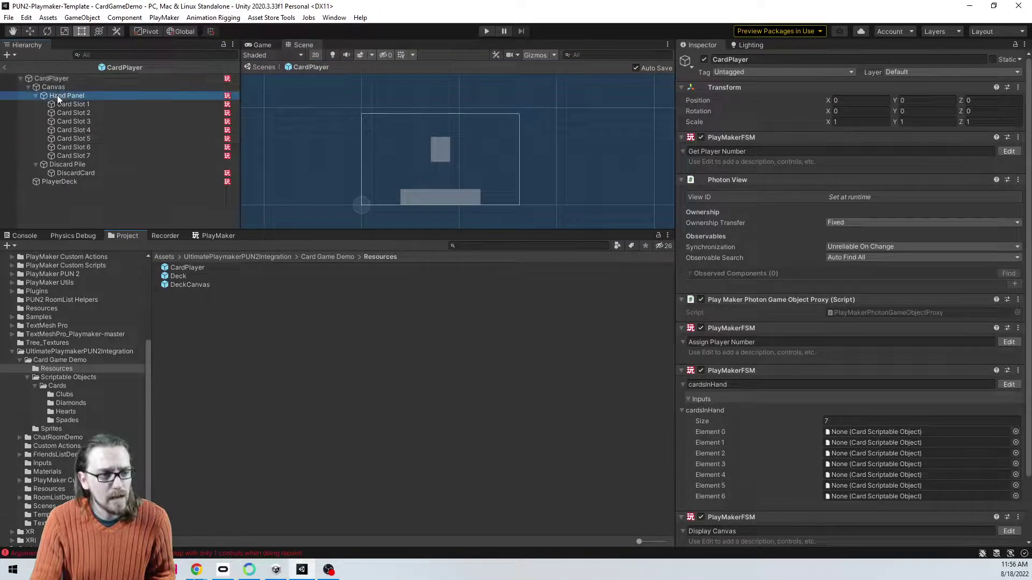
pyautogui.click(202, 237)
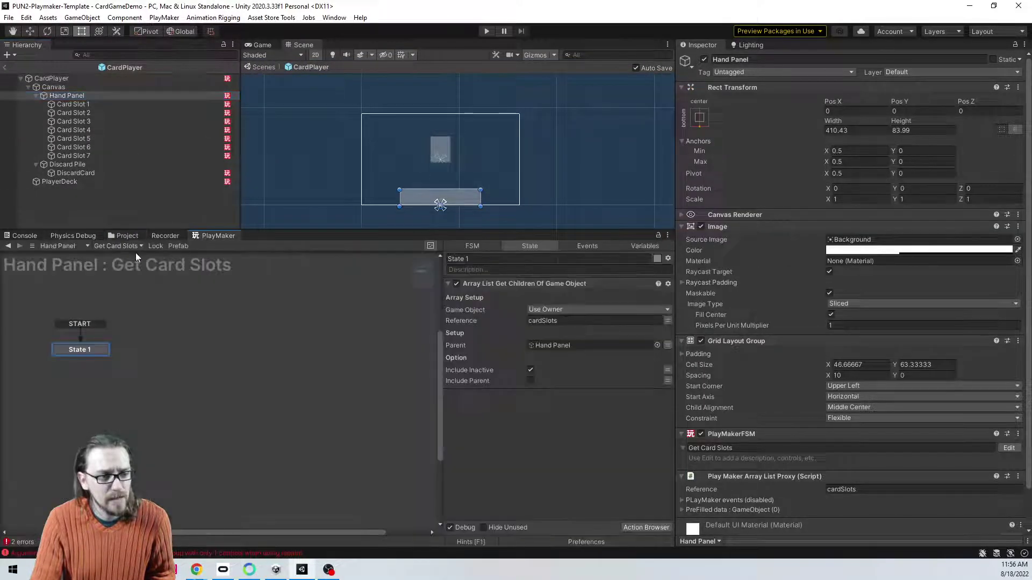
pyautogui.click(73, 104)
pyautogui.click(321, 334)
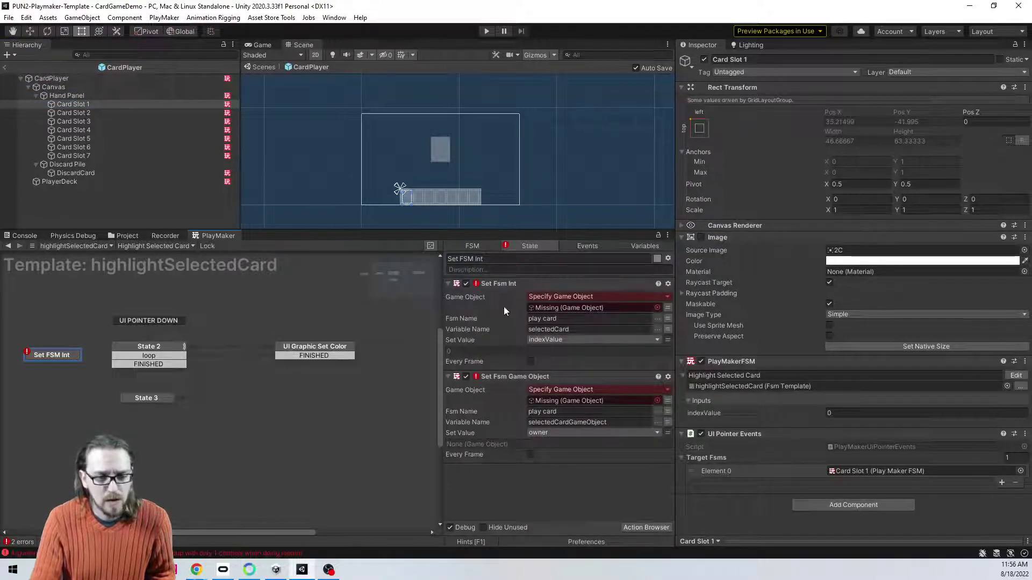
pyautogui.click(486, 284)
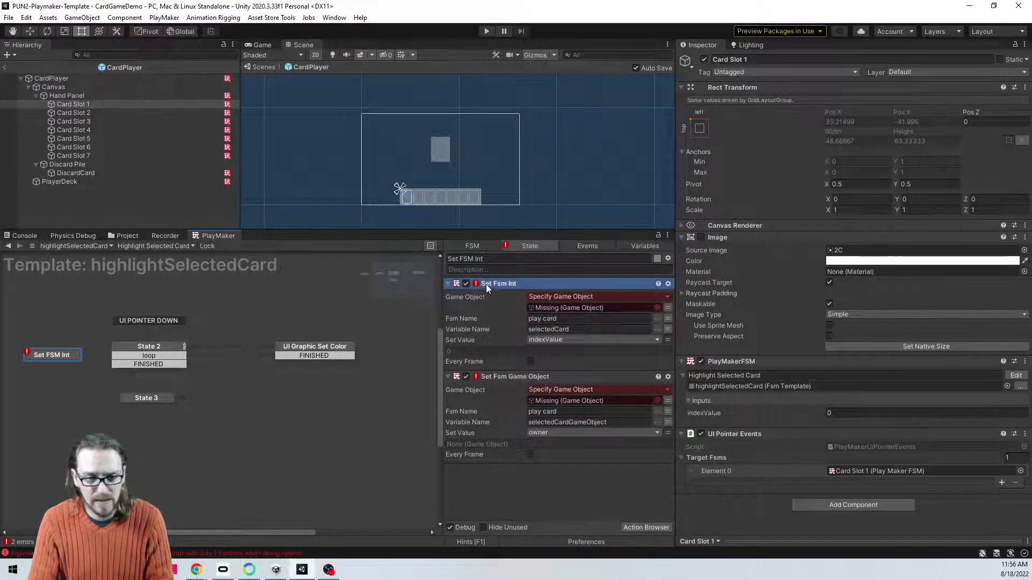
pyautogui.keyDown('shift'); pyautogui.click(508, 377); pyautogui.keyUp('shift')
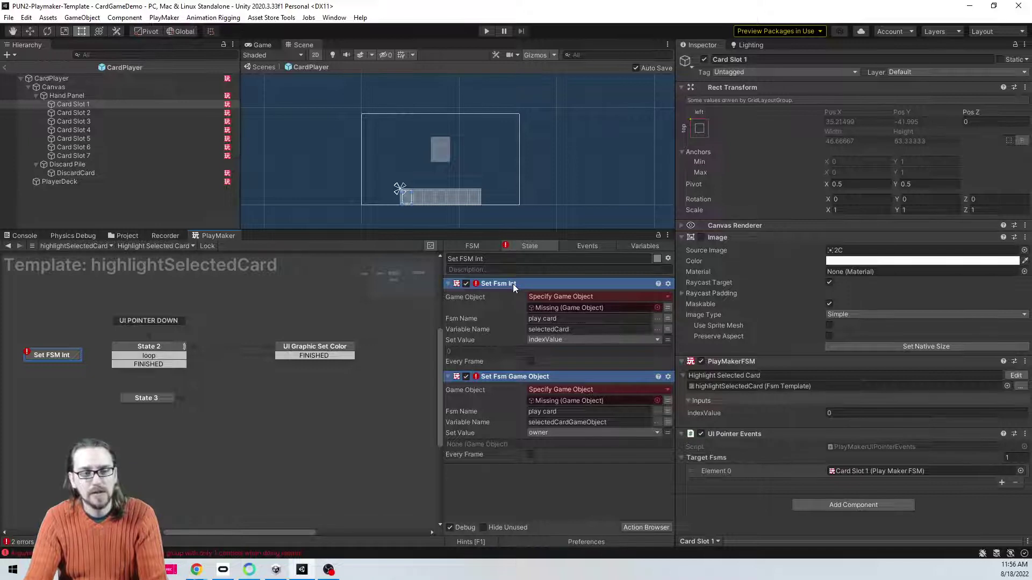
# Step: Try adding a Get Root action to State 1 and placing it above Get Parent
pyautogui.moveTo(137, 447); pyautogui.dragTo(295, 443, button='middle')
pyautogui.click(124, 353)
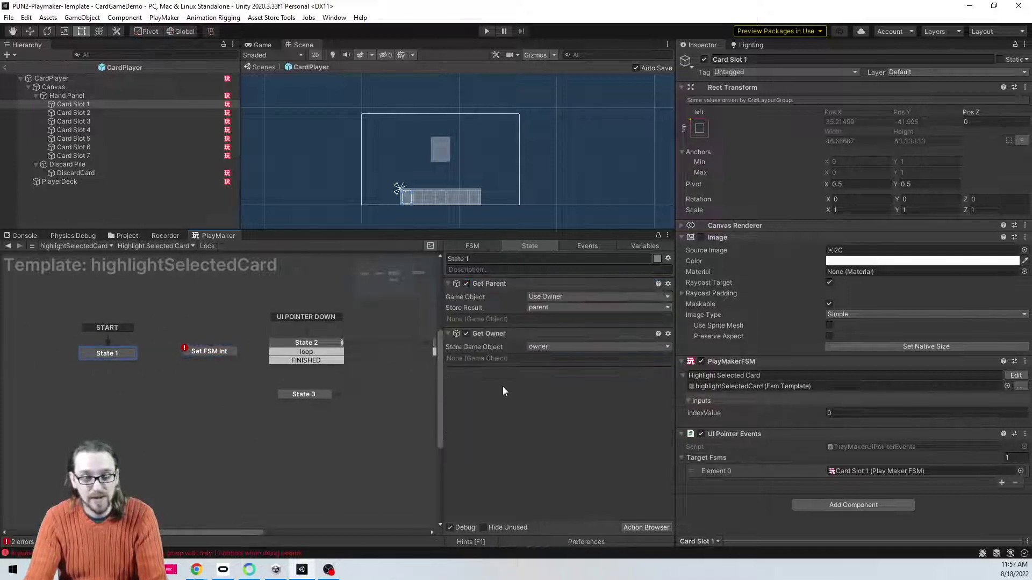
pyautogui.hotkey('ctrl', 'shift', 'a')
pyautogui.write('get root')
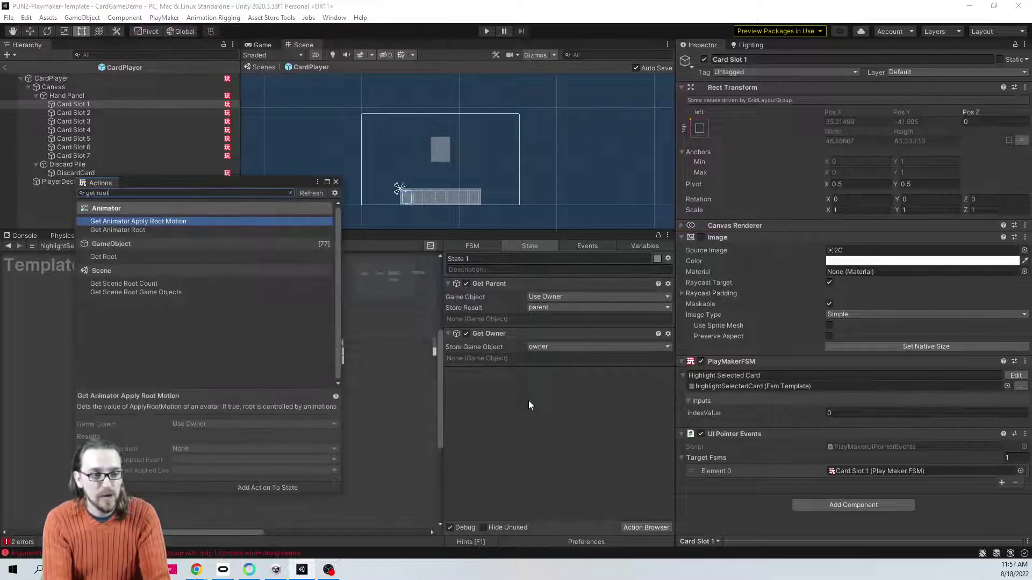
pyautogui.press('Down')
pyautogui.press('Down')
pyautogui.press('Return')
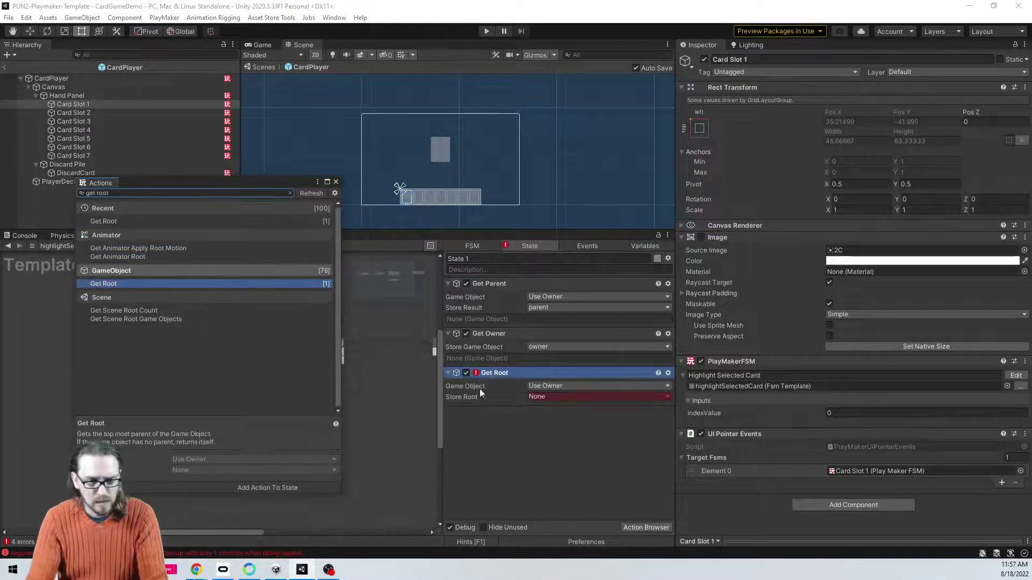
pyautogui.moveTo(495, 374); pyautogui.dragTo(501, 291)
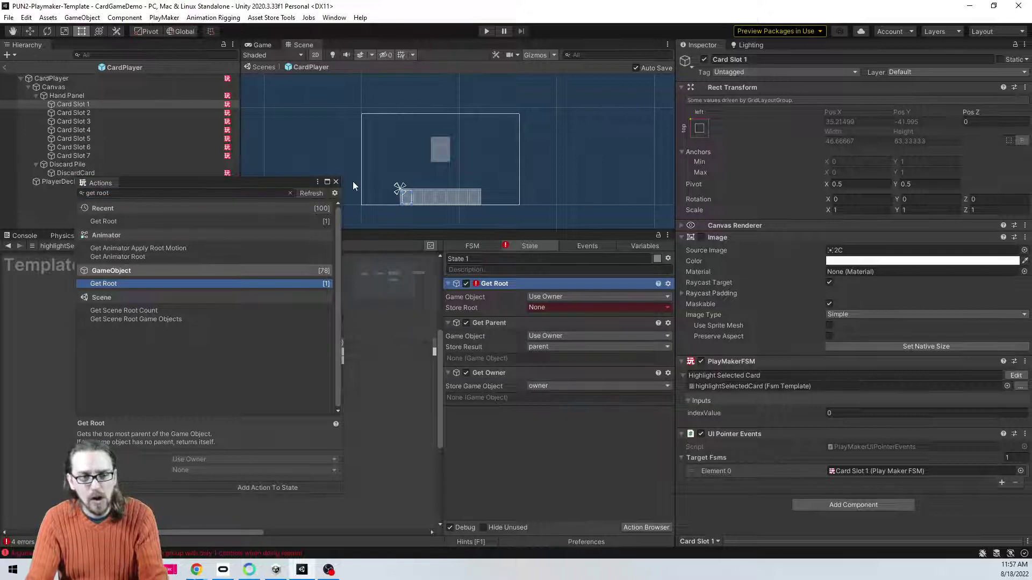
pyautogui.click(336, 183)
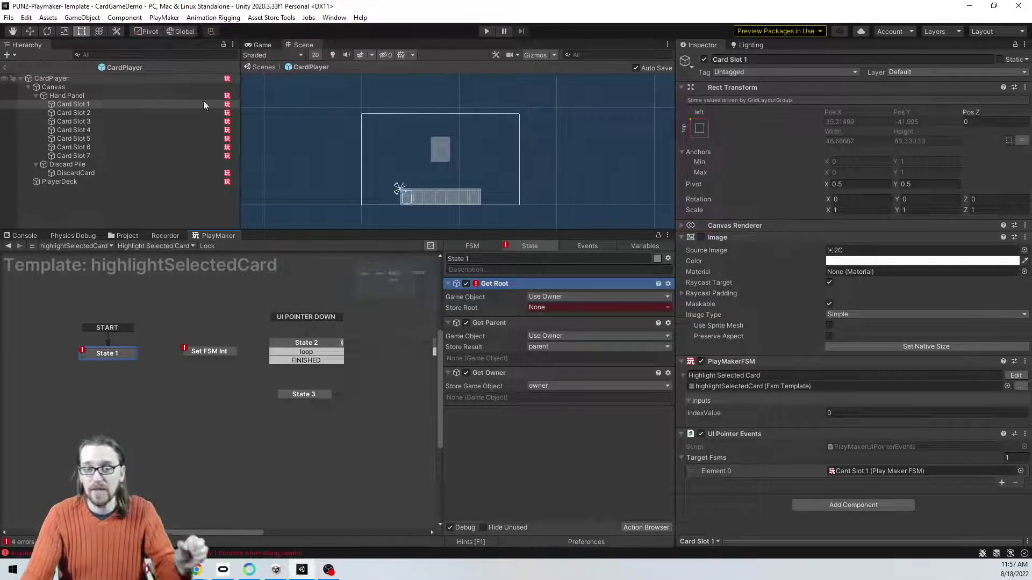
# Step: Abandon creating a variable for Store Root and delete the Get Root action from State 1
pyautogui.click(553, 307)
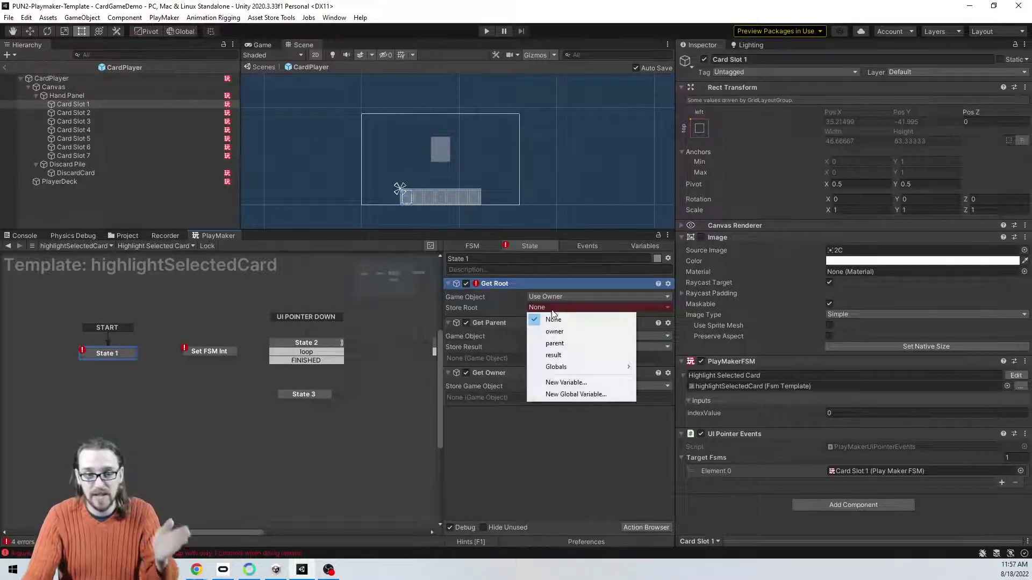
pyautogui.click(576, 383)
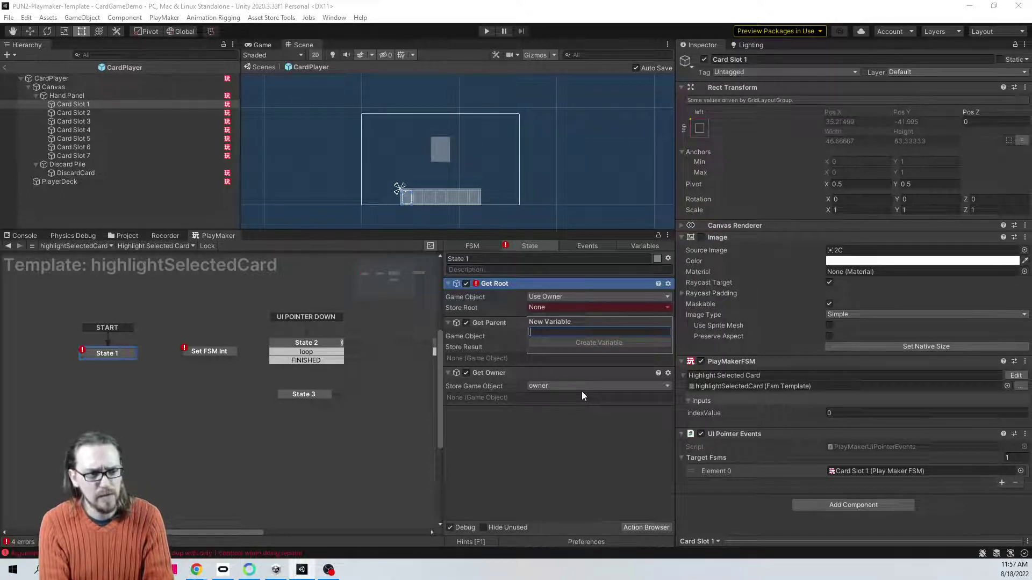
pyautogui.press('Escape')
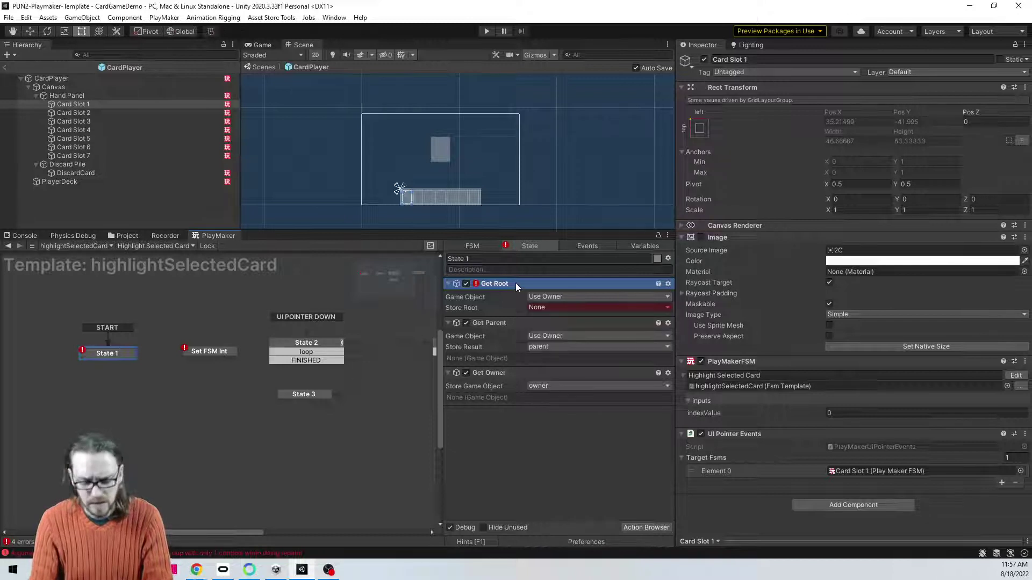
pyautogui.press('Delete')
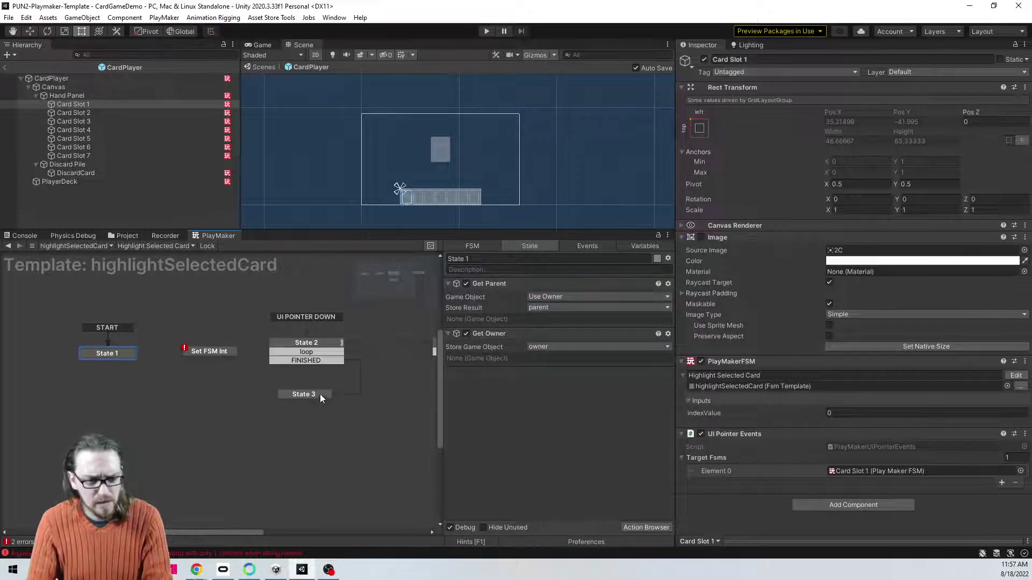
# Step: Move the Set Fsm Int and Set Fsm Game Object actions into State 3 and delete the emptied Set FSM Int state
pyautogui.click(317, 394)
pyautogui.click(195, 350)
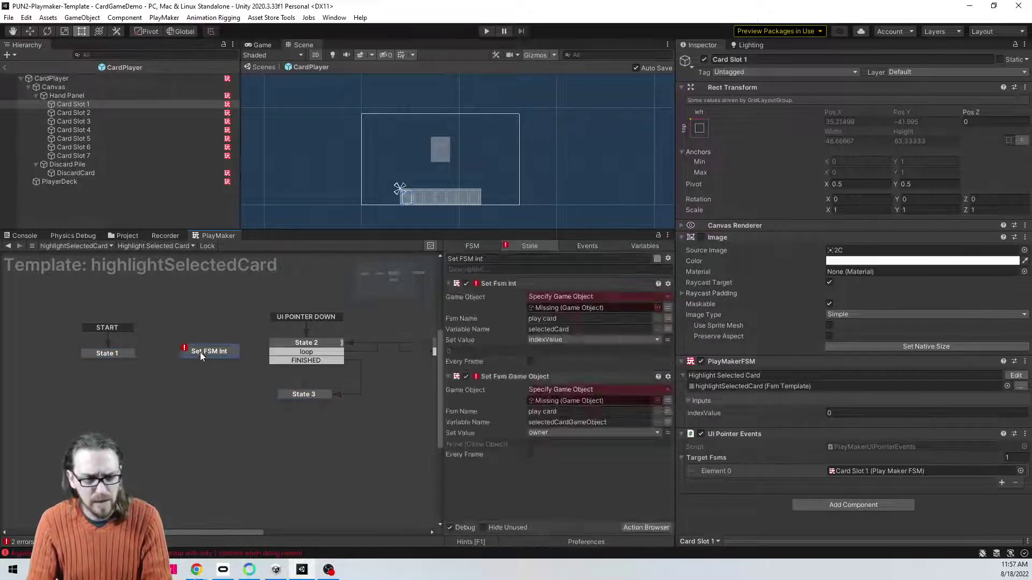
pyautogui.click(514, 284)
pyautogui.keyDown('shift'); pyautogui.click(499, 376); pyautogui.keyUp('shift')
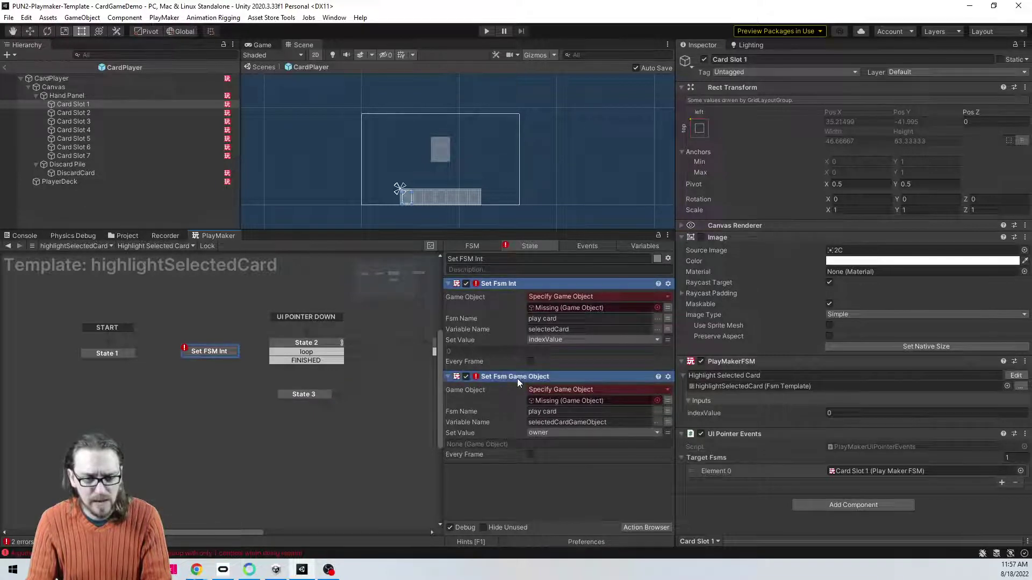
pyautogui.hotkey('ctrl', 'x')
pyautogui.click(308, 393)
pyautogui.hotkey('ctrl', 'v')
pyautogui.click(213, 352)
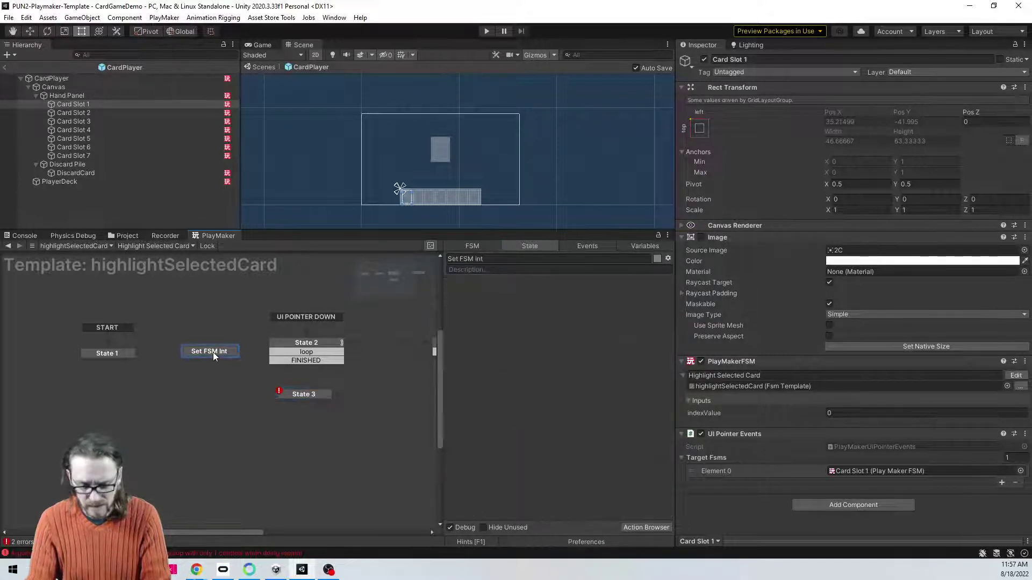
pyautogui.press('Delete')
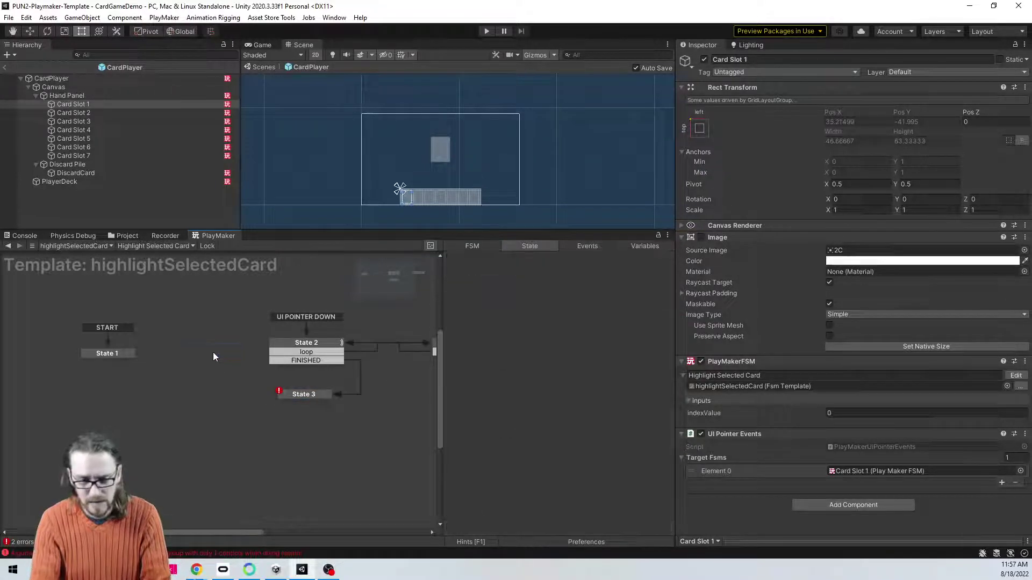
# Step: Set the target game object of State 3's Set Fsm Int action to the global variable localPlayer
pyautogui.click(300, 394)
pyautogui.scroll(-1, 571, 335)
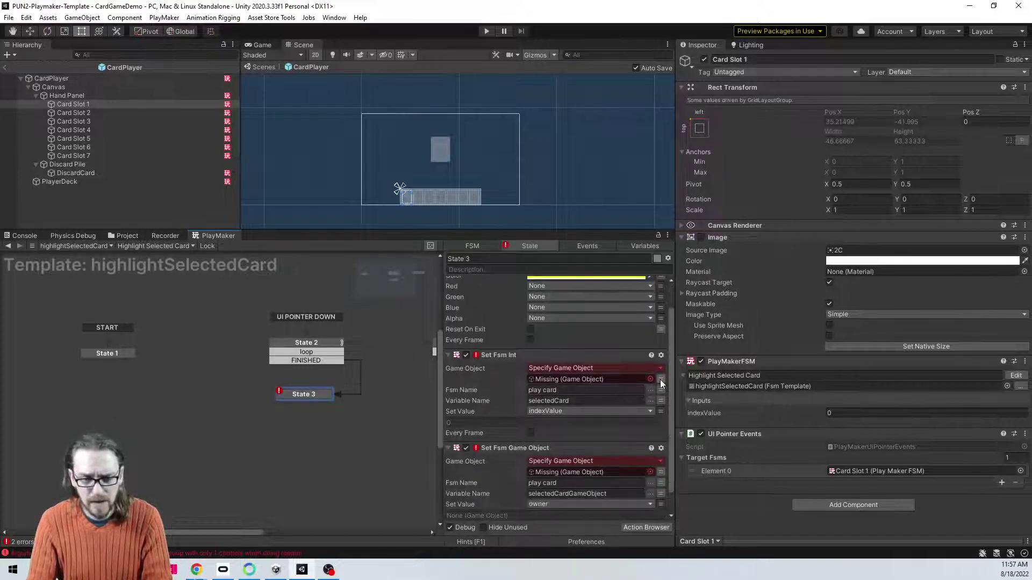
pyautogui.click(659, 379)
pyautogui.click(630, 379)
pyautogui.moveTo(585, 436)
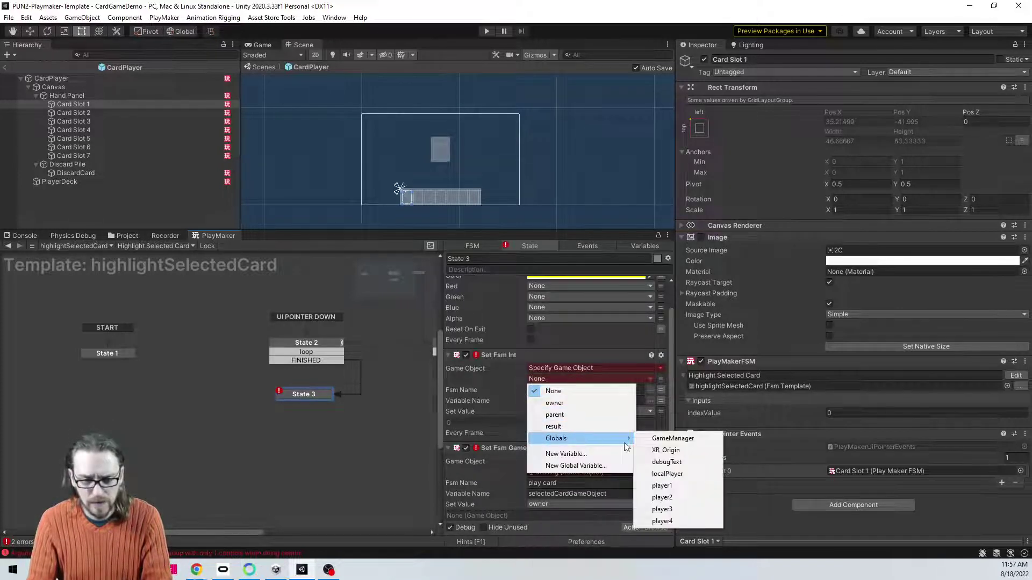
pyautogui.click(686, 471)
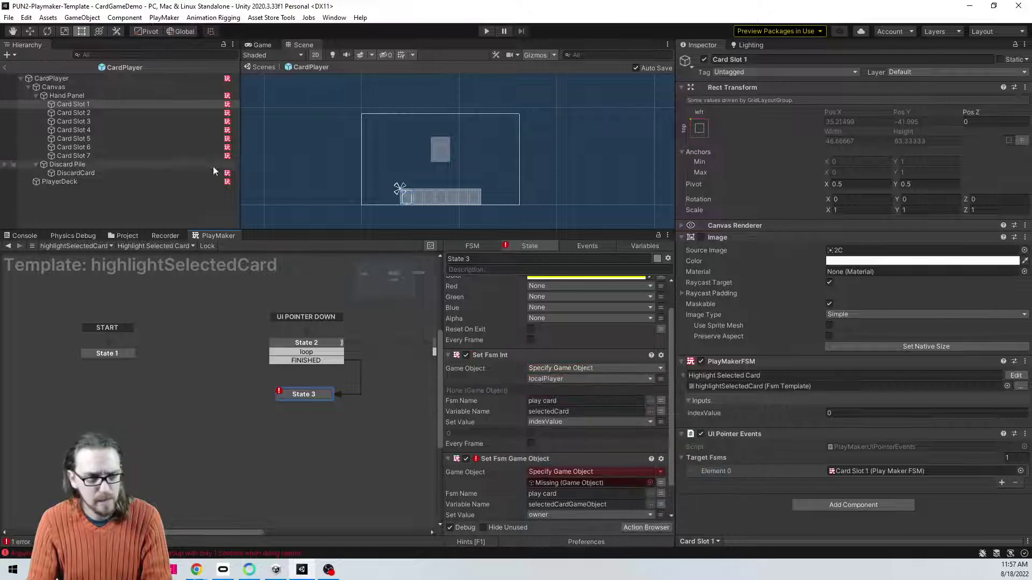
# Step: Set the target game object of State 3's Set Fsm Game Object action to the global variable localPlayer
pyautogui.scroll(-3, 552, 335)
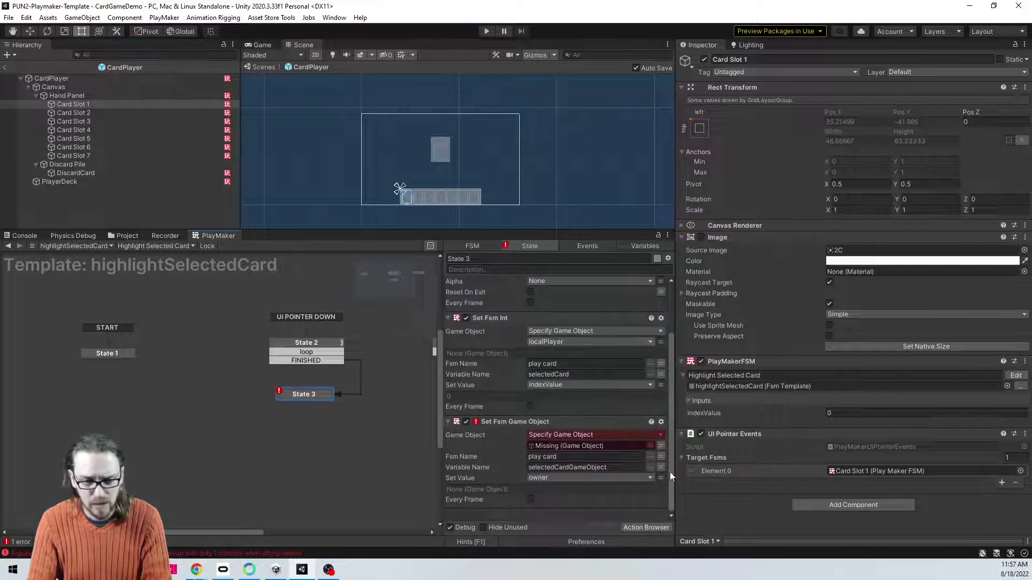
pyautogui.click(662, 445)
pyautogui.click(643, 444)
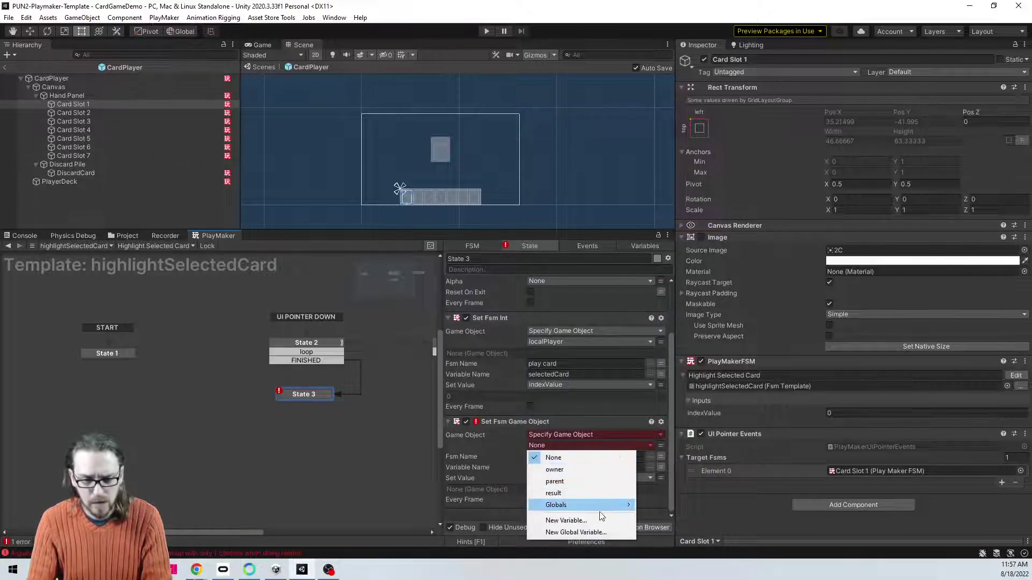
pyautogui.moveTo(600, 504)
pyautogui.click(695, 460)
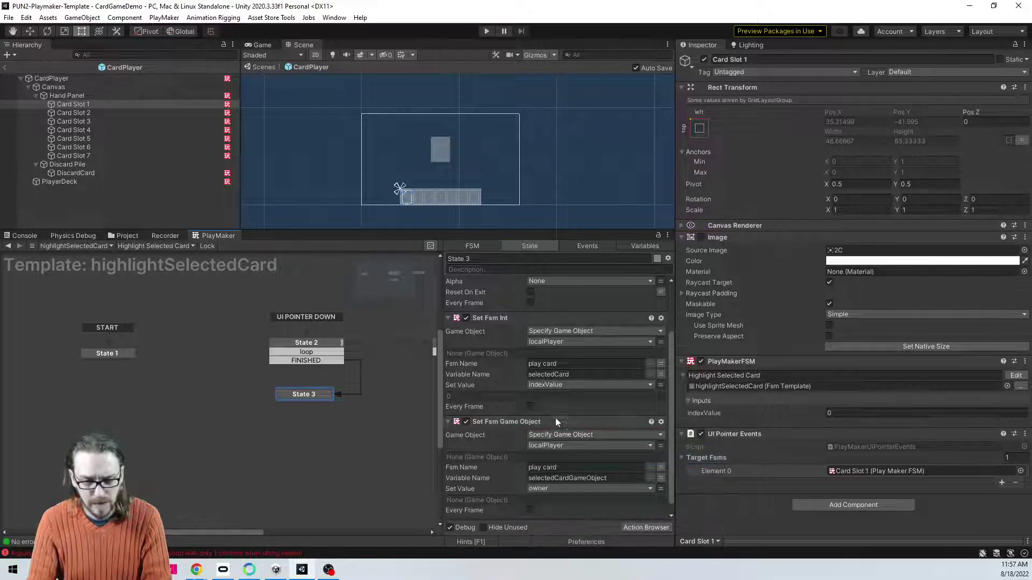
pyautogui.scroll(-1, 530, 417)
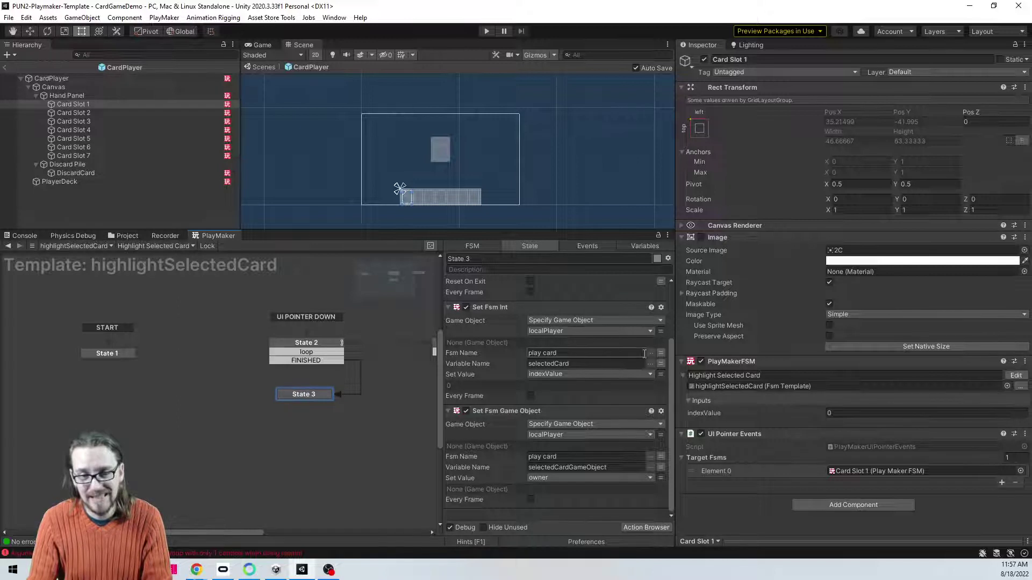
# Step: Re-enter "play card" as the FSM name and "selectedCard" as the variable name in the Set Fsm Int action
pyautogui.click(577, 353)
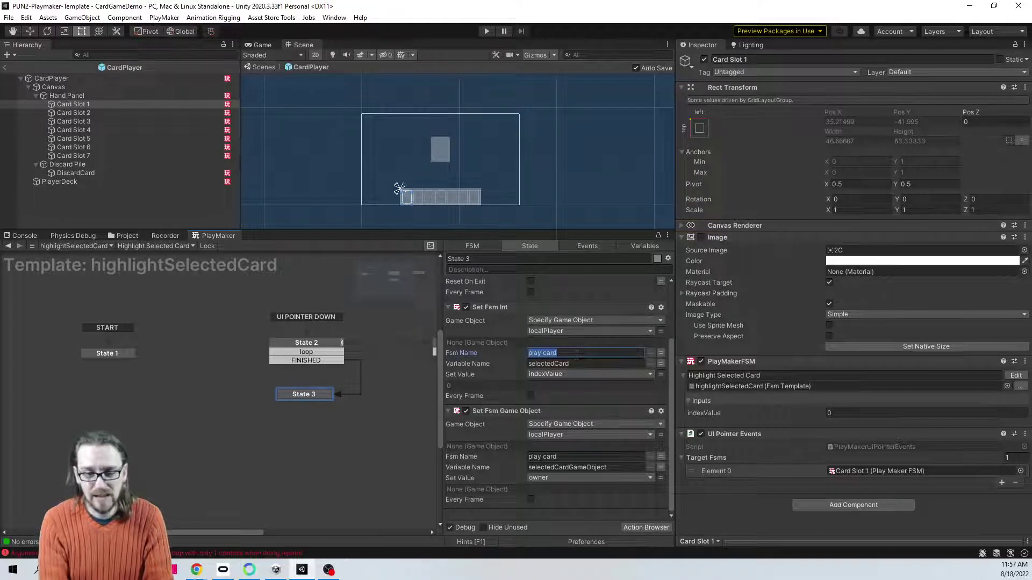
pyautogui.write('play')
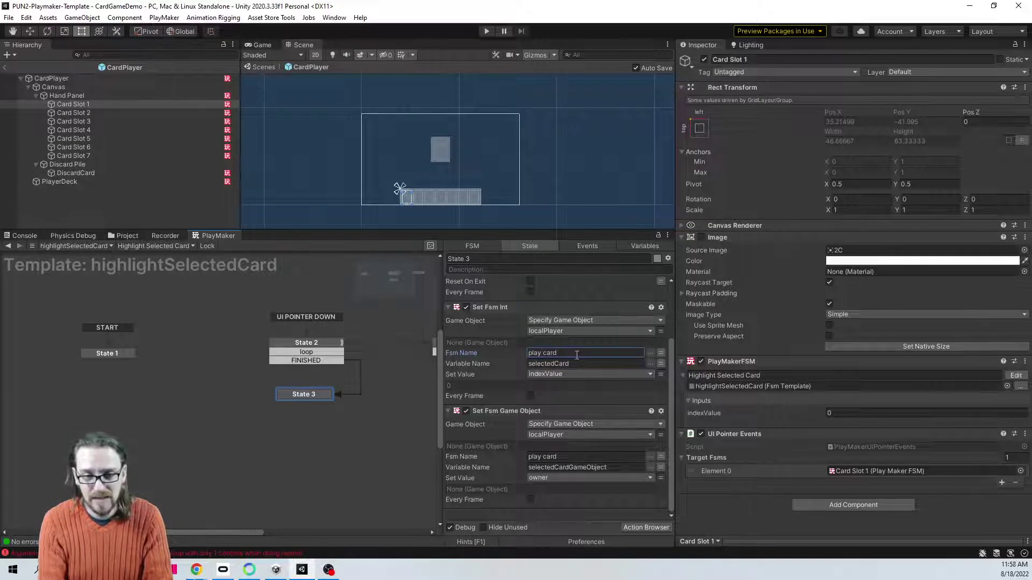
pyautogui.click(588, 366)
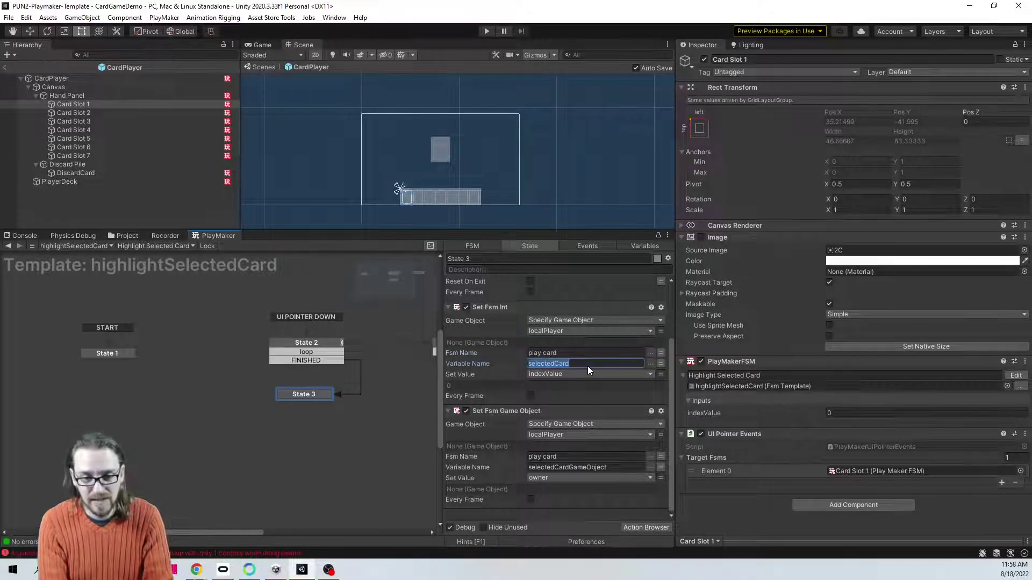
pyautogui.write('selected')
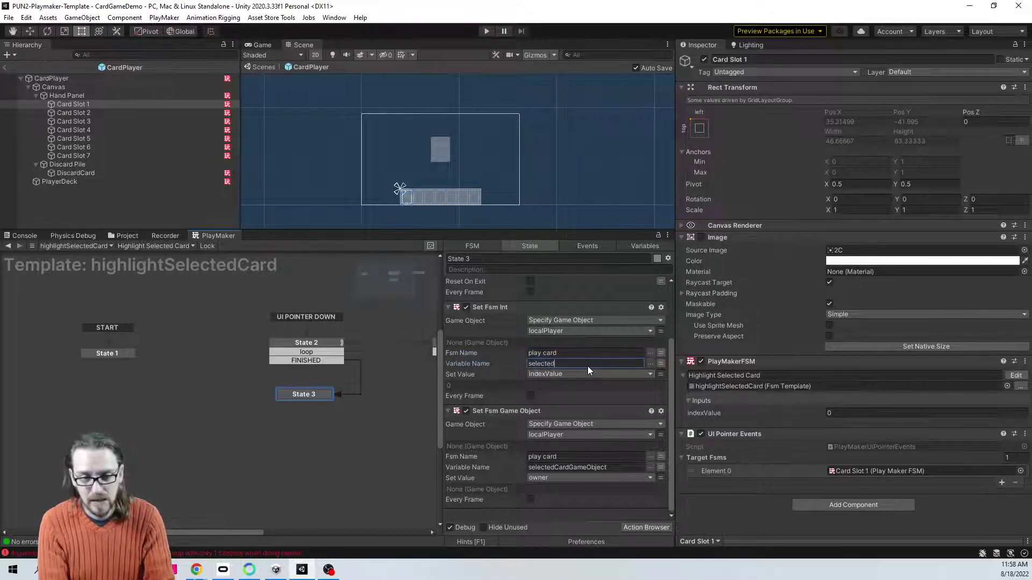
pyautogui.write('Card')
# Step: Re-enter "play card" as the FSM name and "selectedCardGameObject" as the variable name in State 3's Set Fsm Game Object action
pyautogui.click(552, 457)
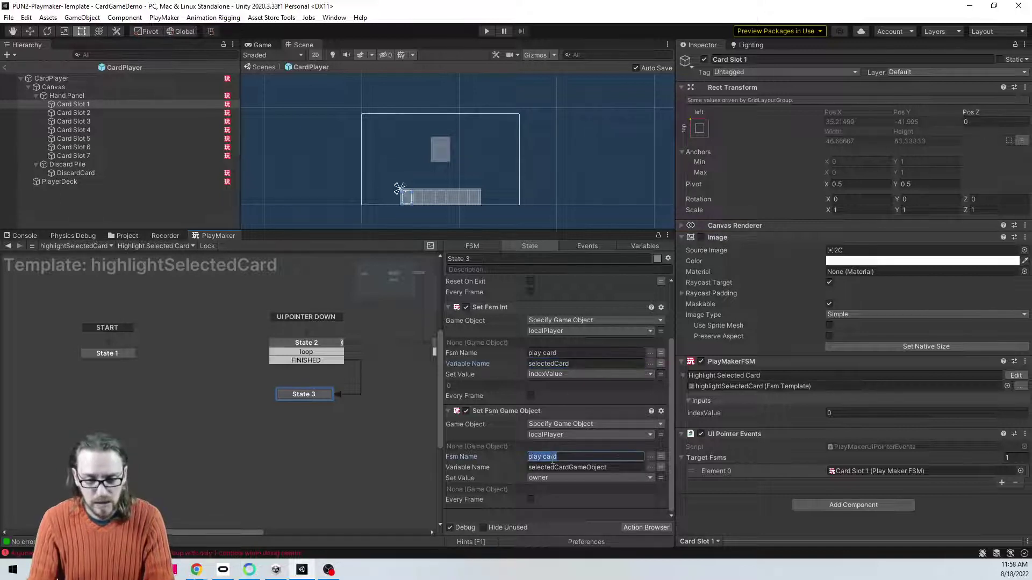
pyautogui.write('play')
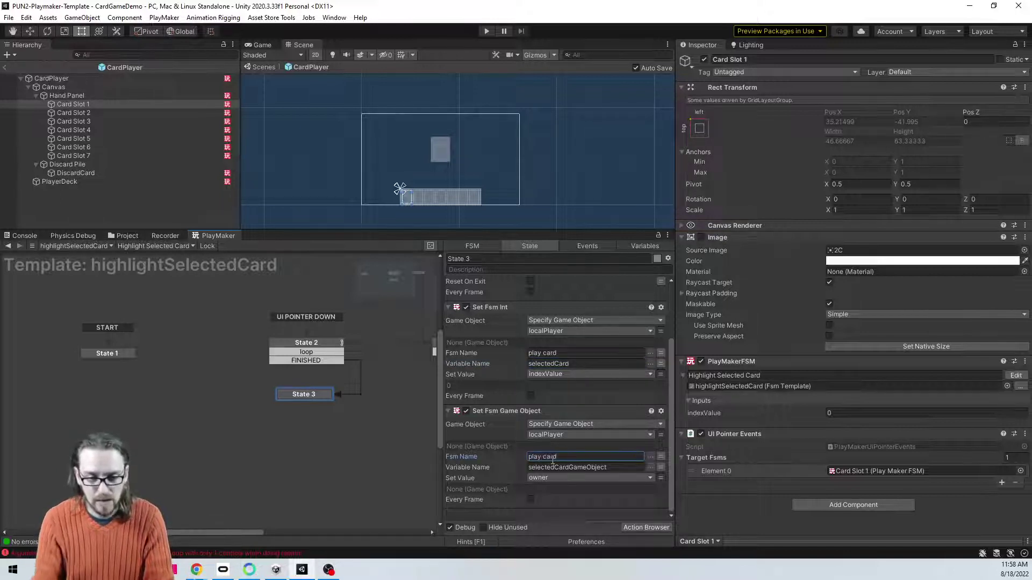
pyautogui.click(563, 468)
pyautogui.write('see')
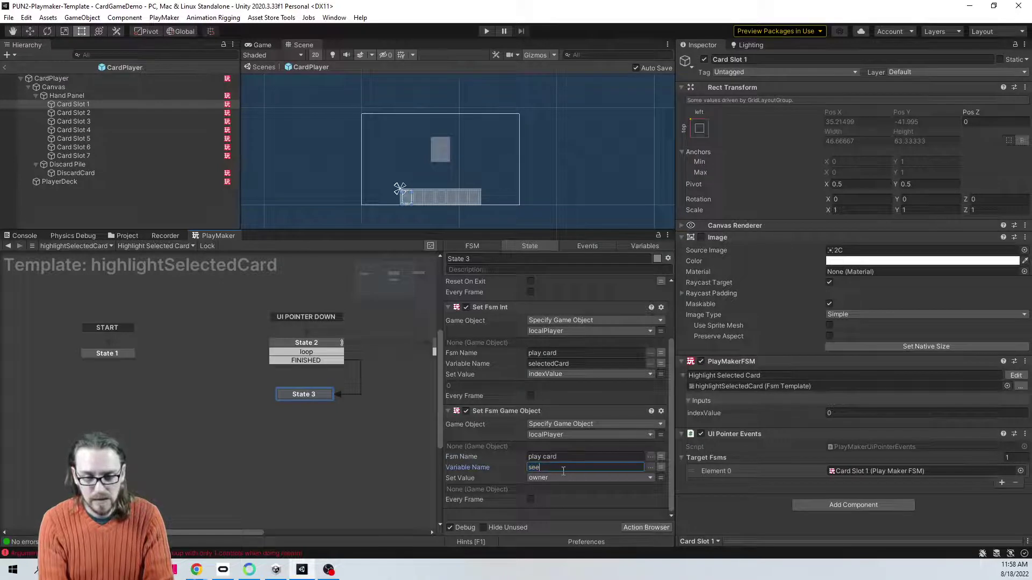
pyautogui.write('ectedCardG')
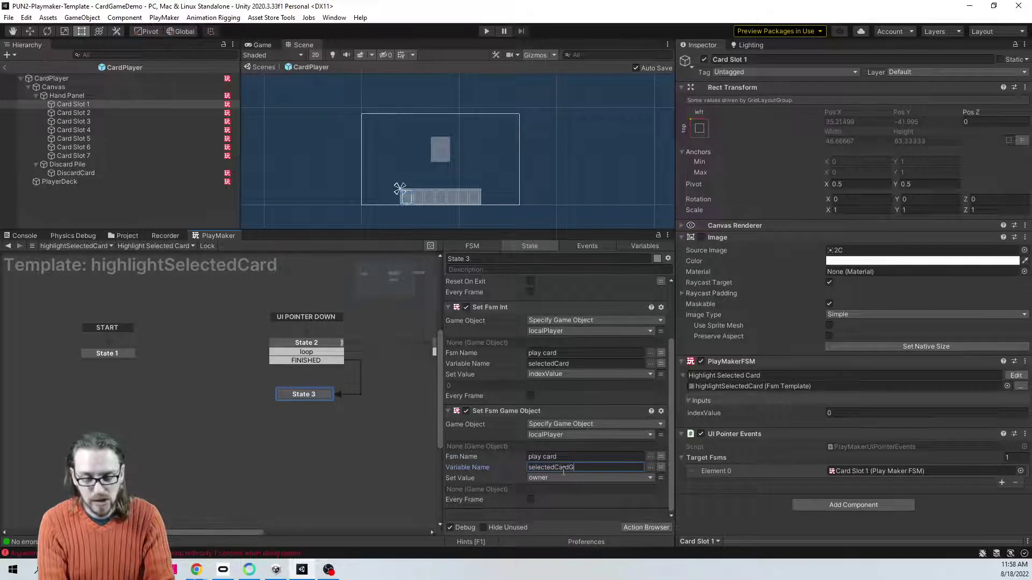
pyautogui.write('ameObject')
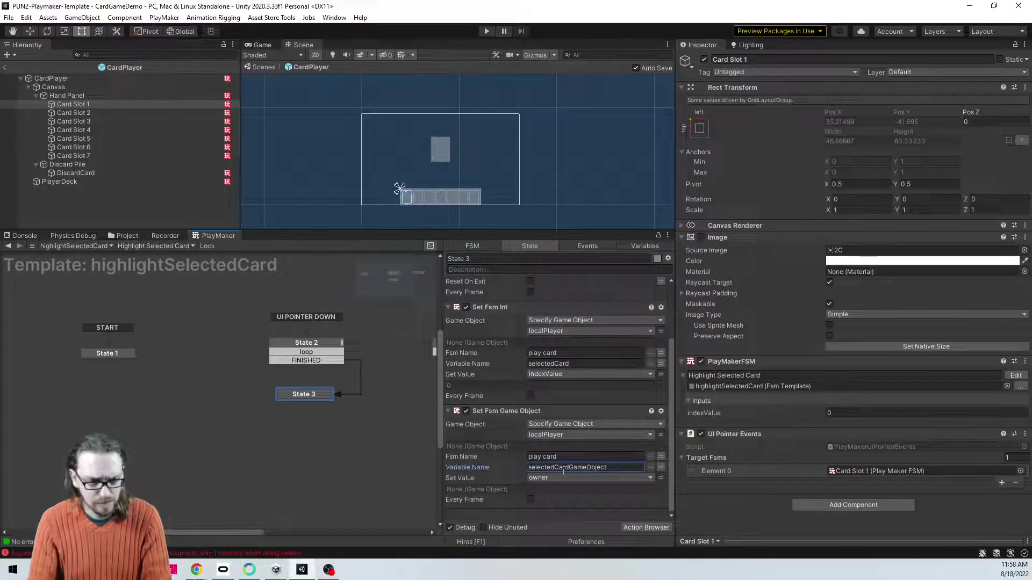
# Step: Rename State 3 to "Set Color to Yellow and Set 'Play Card' Values" and center it beneath State 2 in the graph
pyautogui.scroll(3, 473, 410)
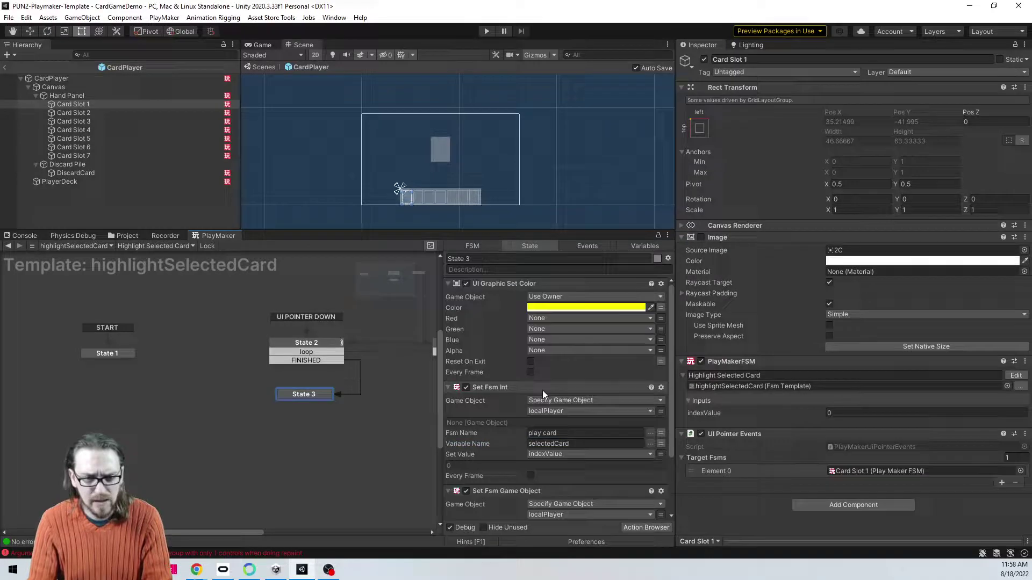
pyautogui.click(497, 259)
pyautogui.write('Set Col')
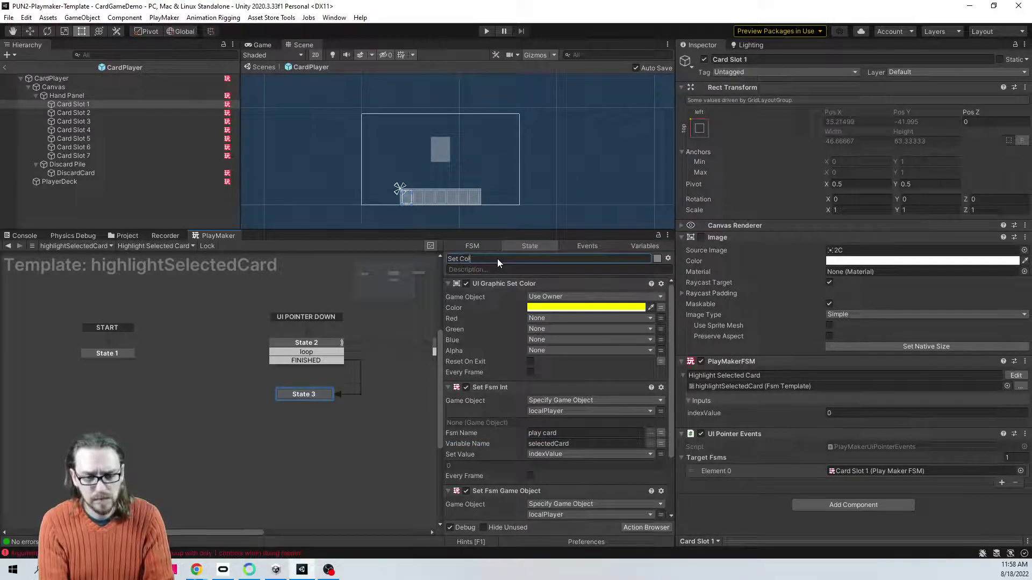
pyautogui.write('or to Yell')
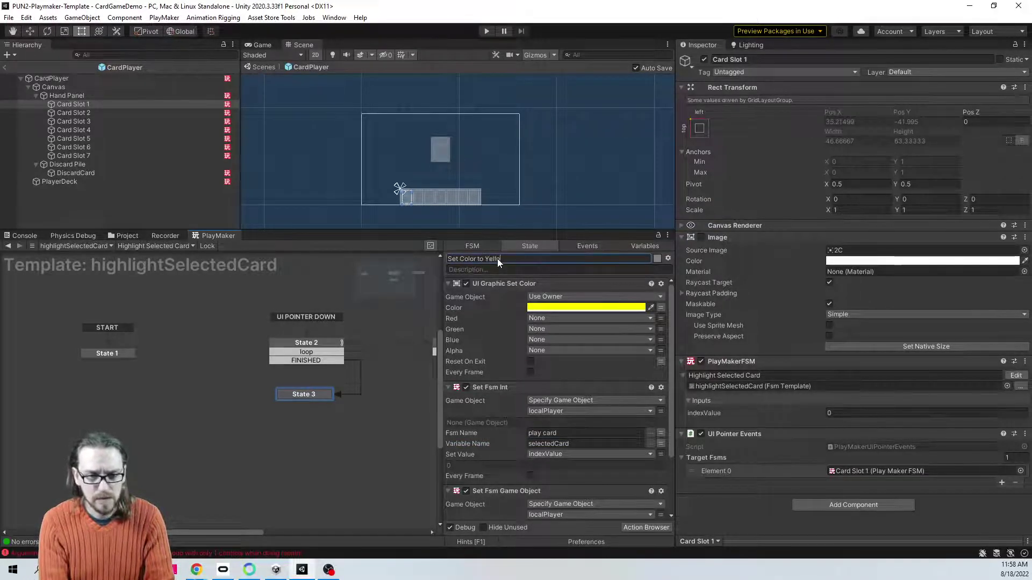
pyautogui.write('ow and Set')
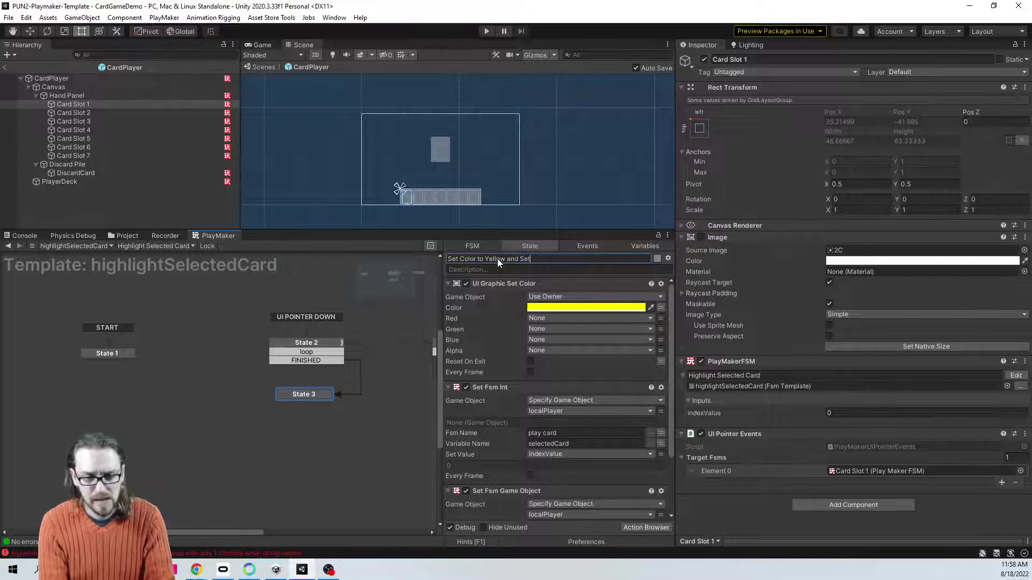
pyautogui.write(' Pa')
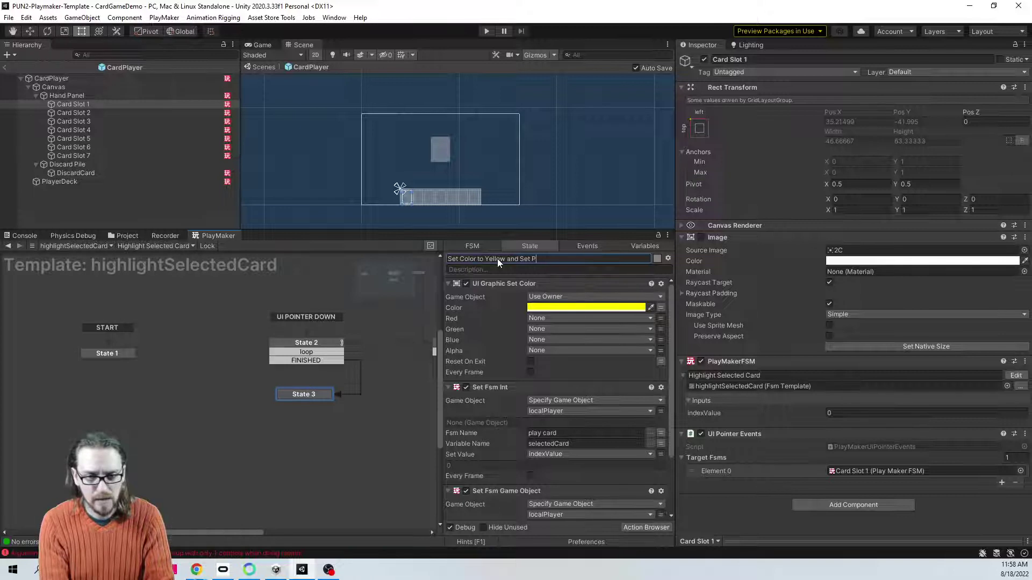
pyautogui.press('BackSpace')
pyautogui.press('BackSpace')
pyautogui.write("'Play Card' Values")
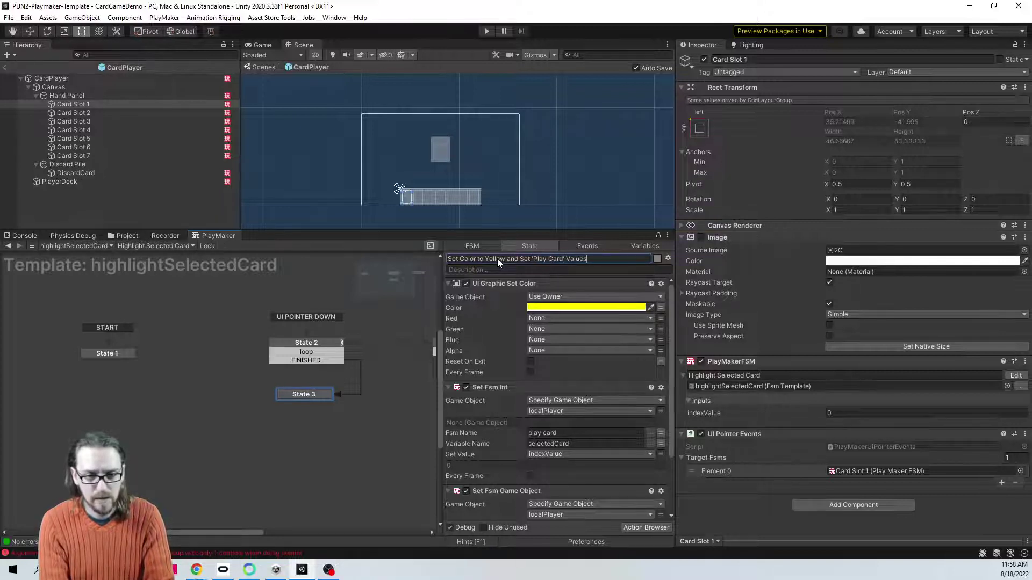
pyautogui.press('Return')
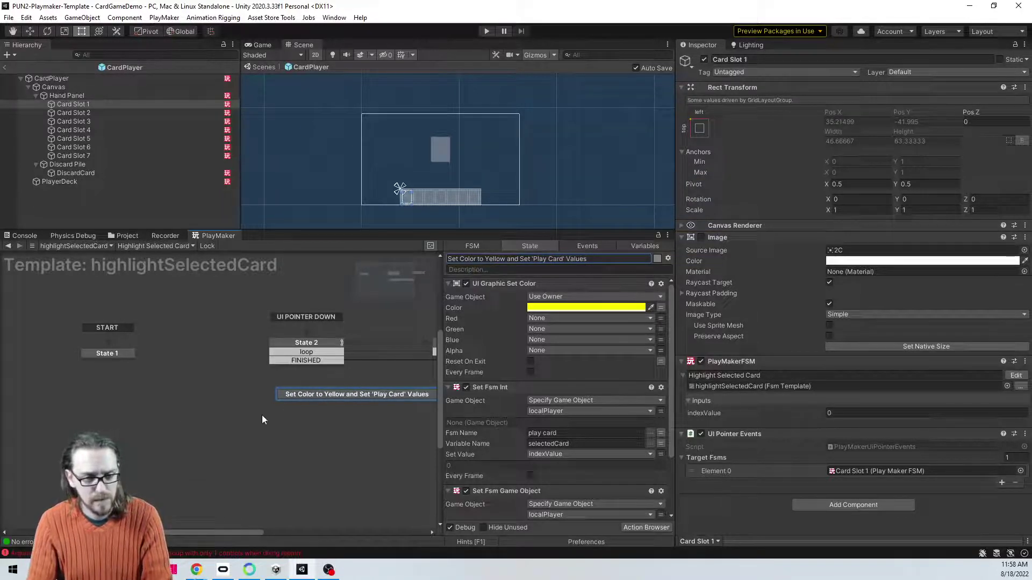
pyautogui.moveTo(287, 397); pyautogui.dragTo(297, 395)
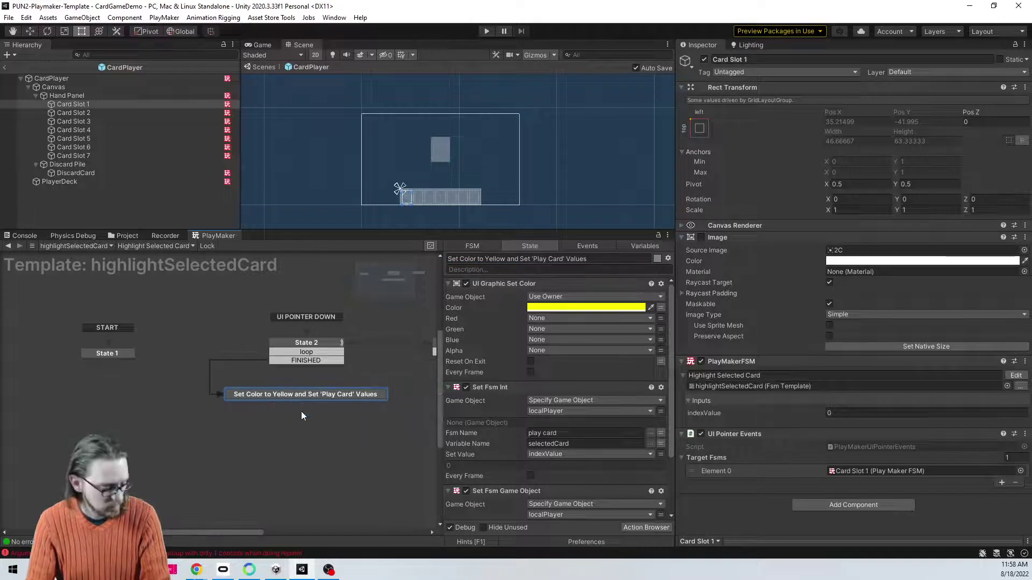
# Step: Review the card slot loop in State 2, the white UI Graphic Set Color state and the renamed state's actions
pyautogui.moveTo(381, 479); pyautogui.dragTo(272, 491, button='middle')
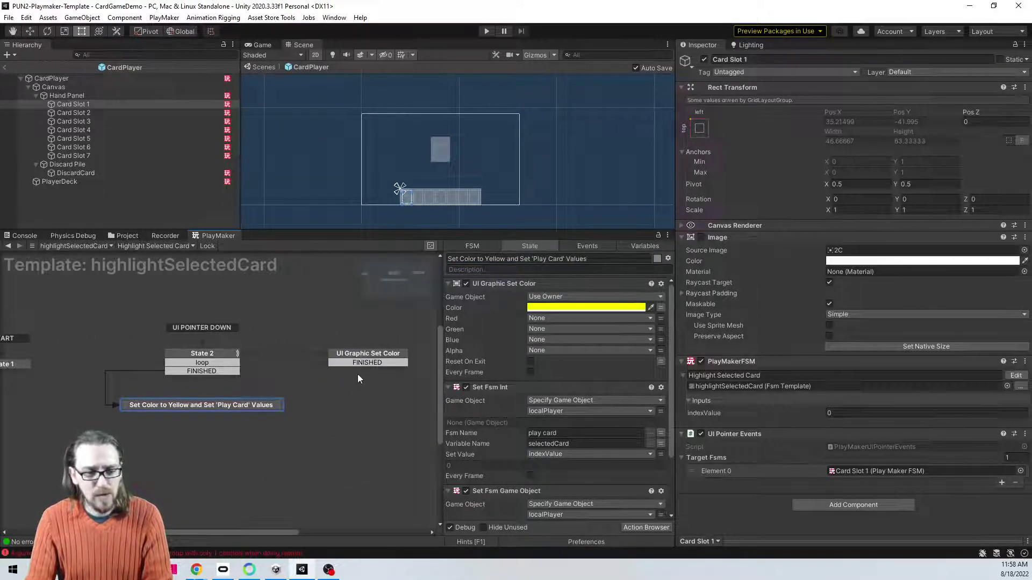
pyautogui.scroll(-3, 576, 357)
pyautogui.click(188, 352)
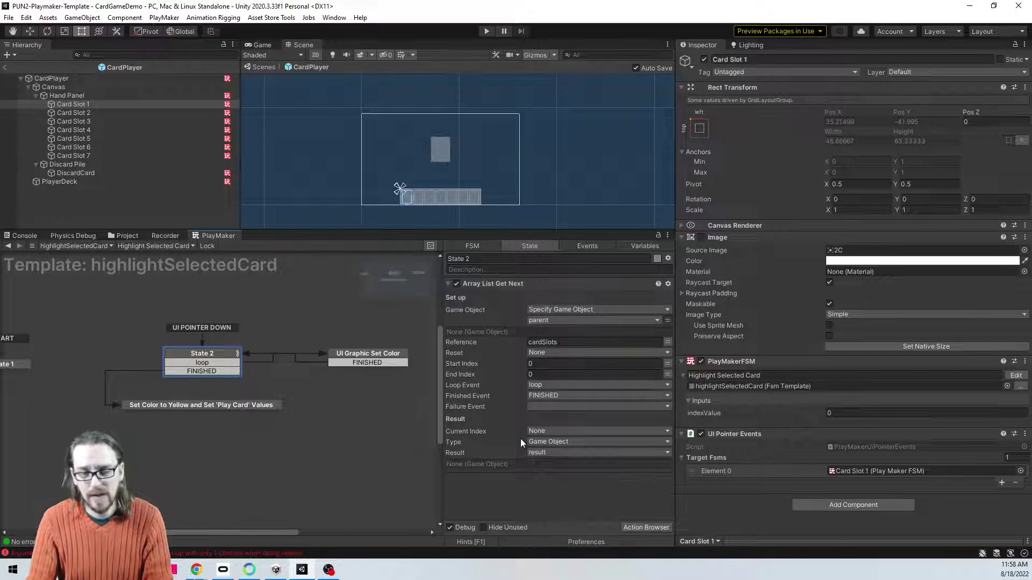
pyautogui.click(389, 357)
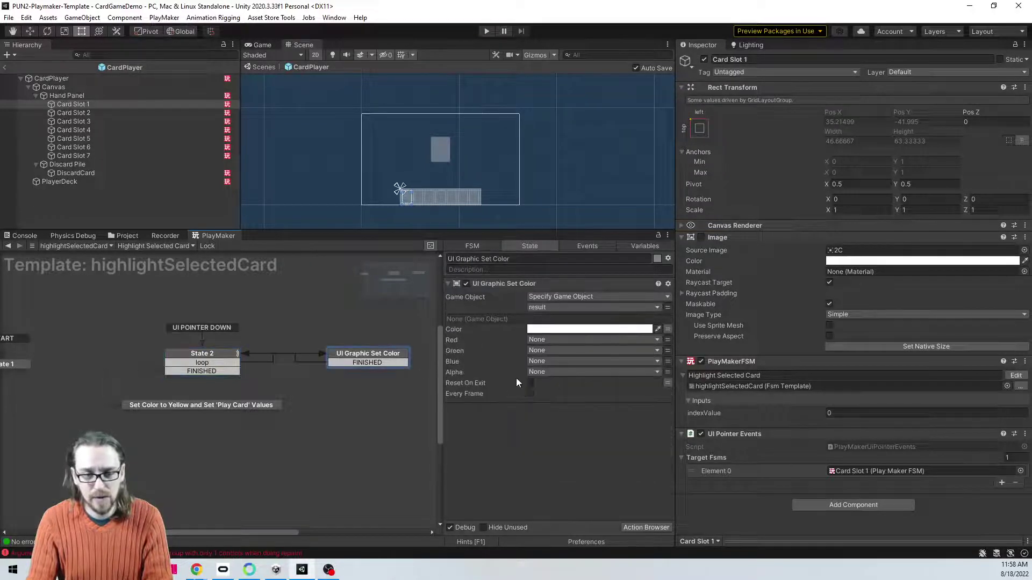
pyautogui.click(202, 353)
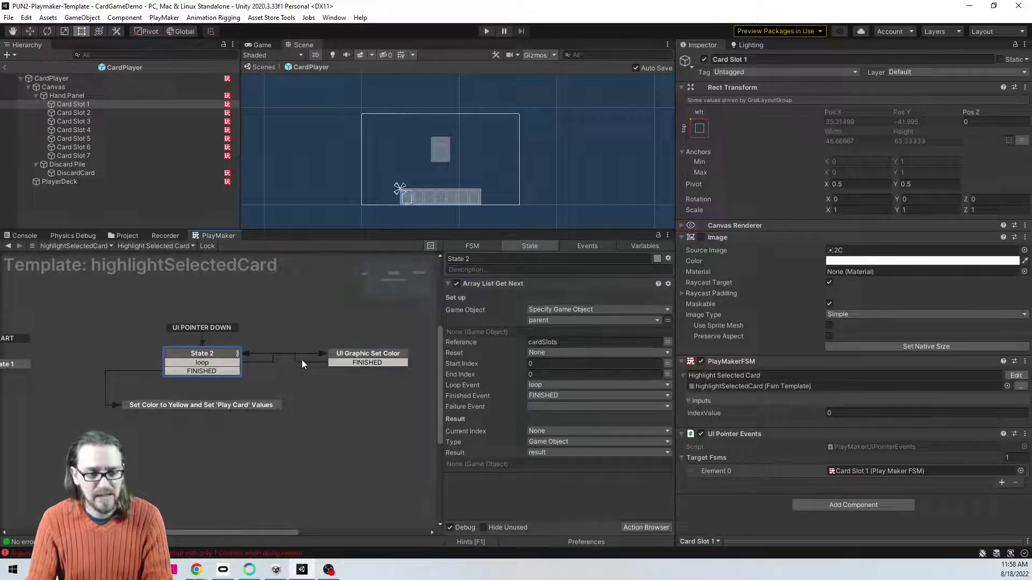
pyautogui.click(212, 407)
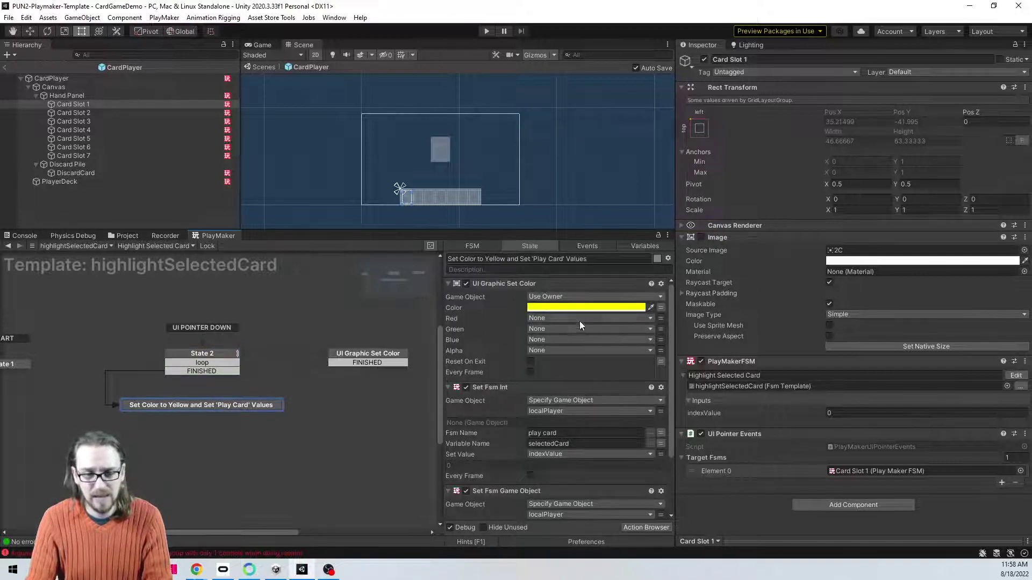
pyautogui.scroll(-3, 519, 379)
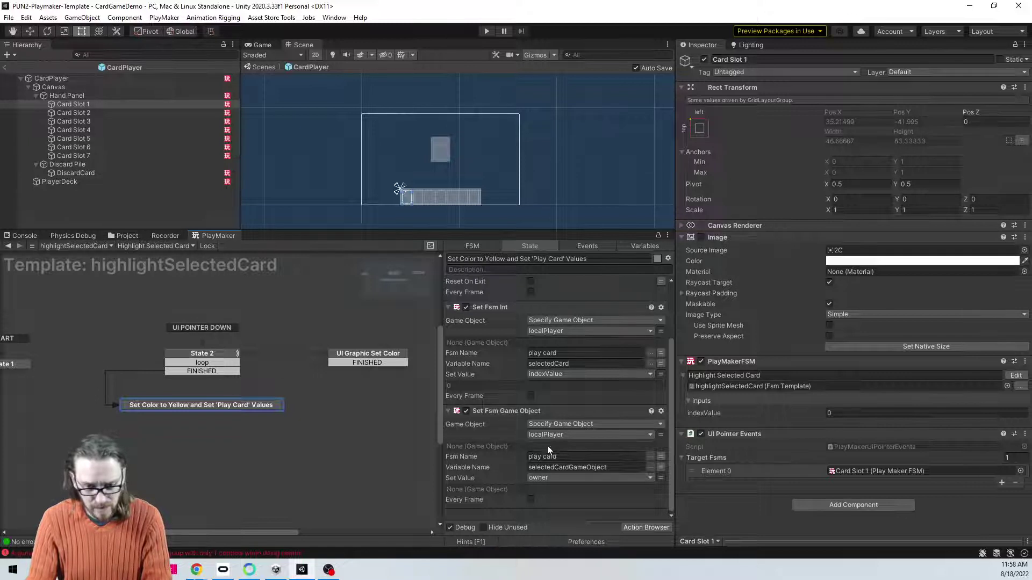
pyautogui.click(569, 468)
pyautogui.press('Return')
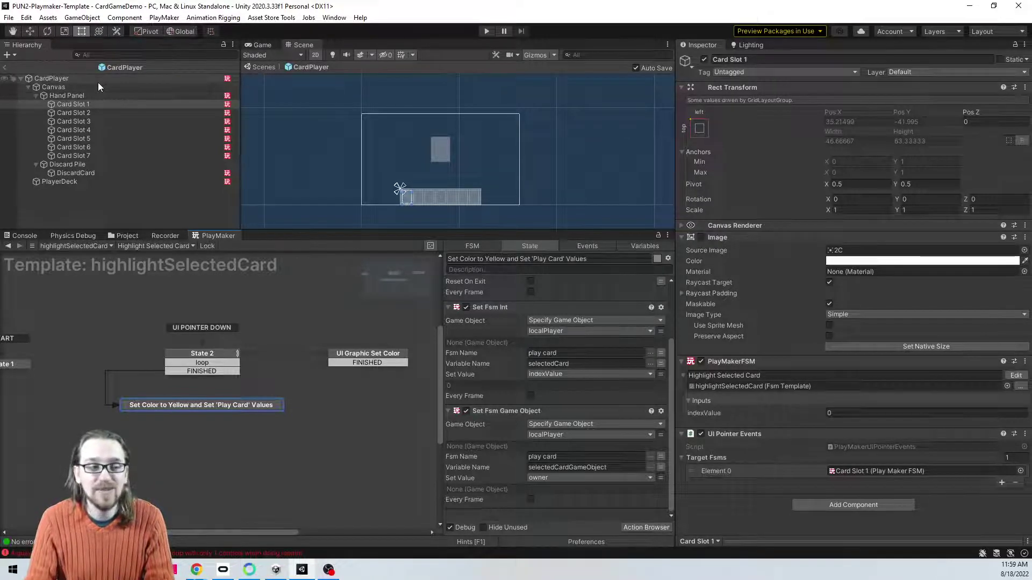
# Step: Add a Set Visibility action before Next Frame Event in the Get Card to Play state of CardPlayer's play card FSM
pyautogui.click(94, 80)
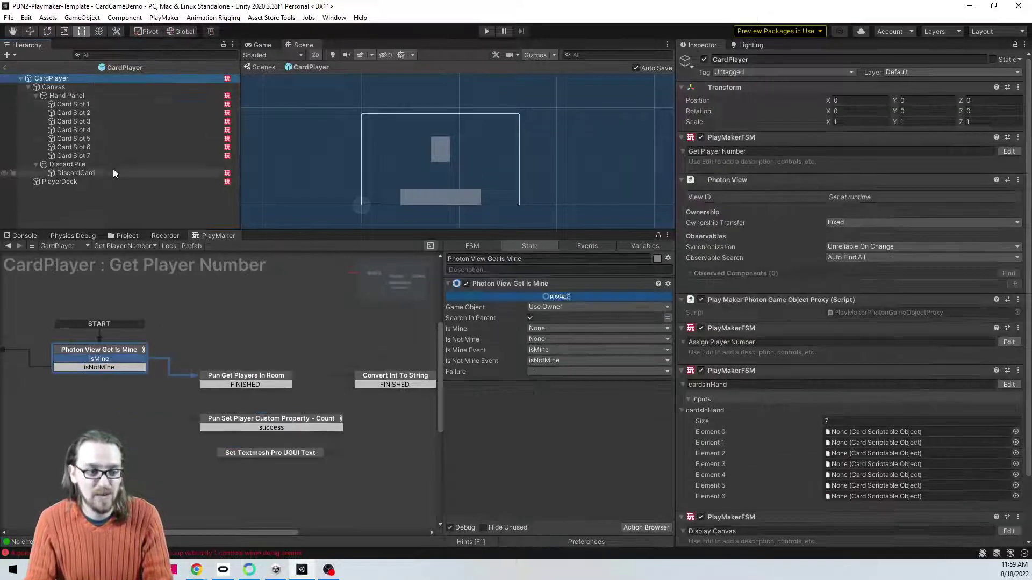
pyautogui.click(118, 246)
pyautogui.click(139, 305)
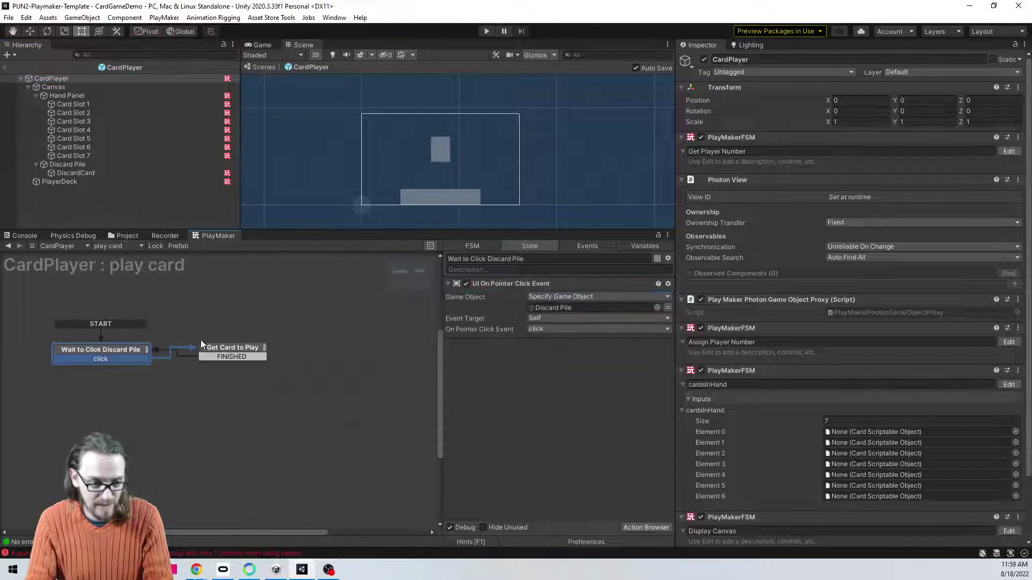
pyautogui.click(219, 353)
pyautogui.scroll(-5, 554, 317)
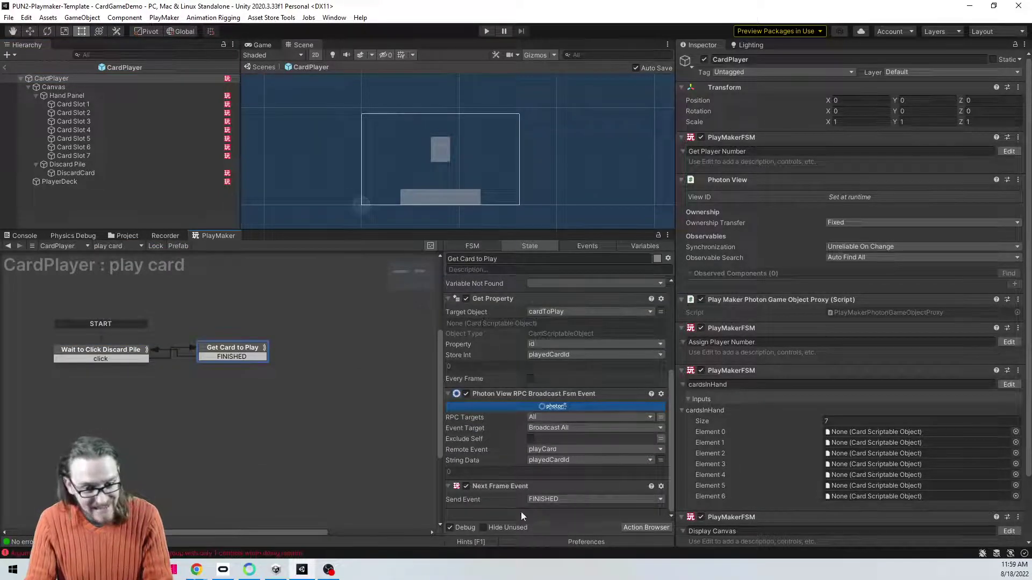
pyautogui.click(648, 246)
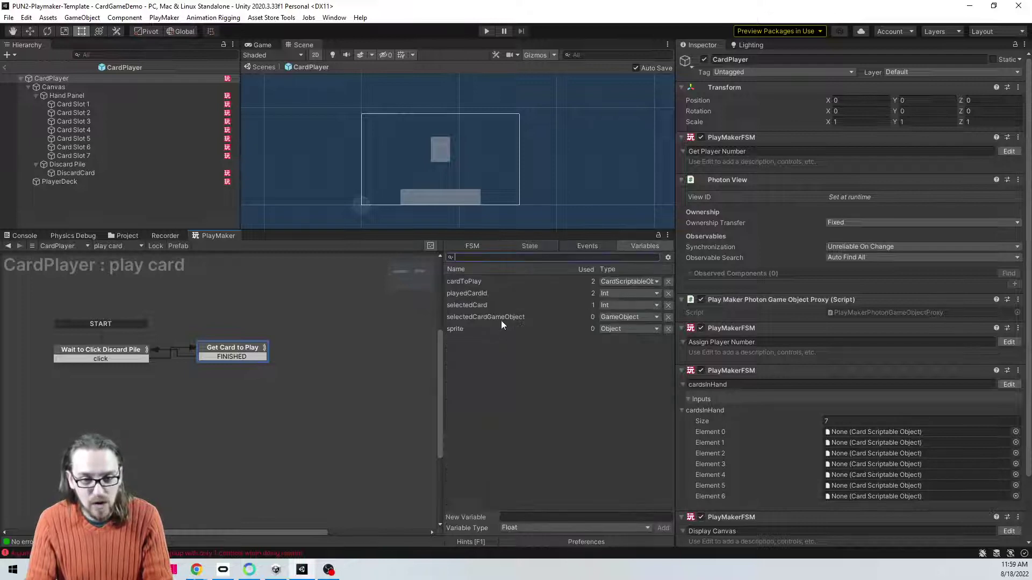
pyautogui.click(485, 316)
pyautogui.click(533, 246)
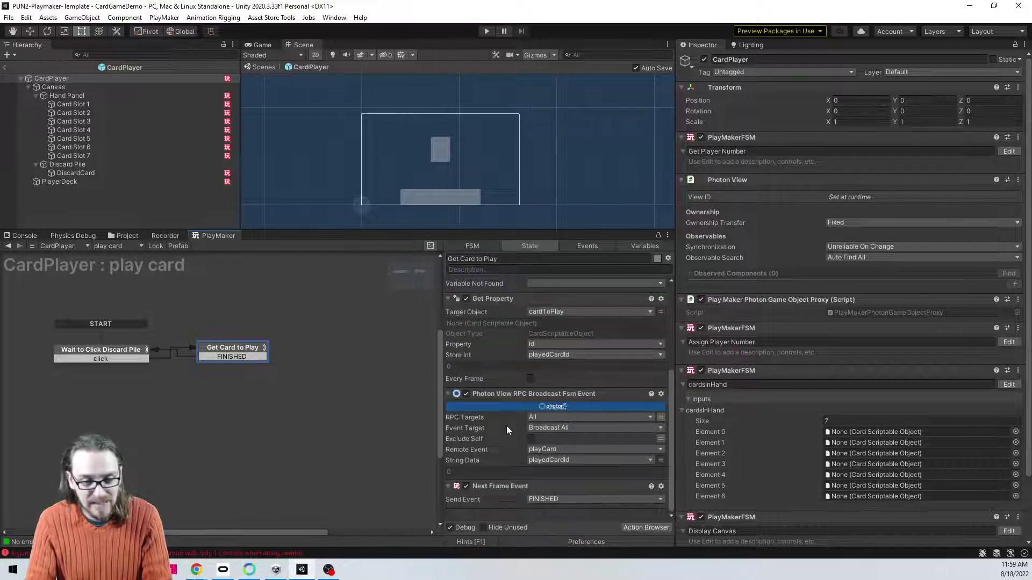
pyautogui.click(646, 528)
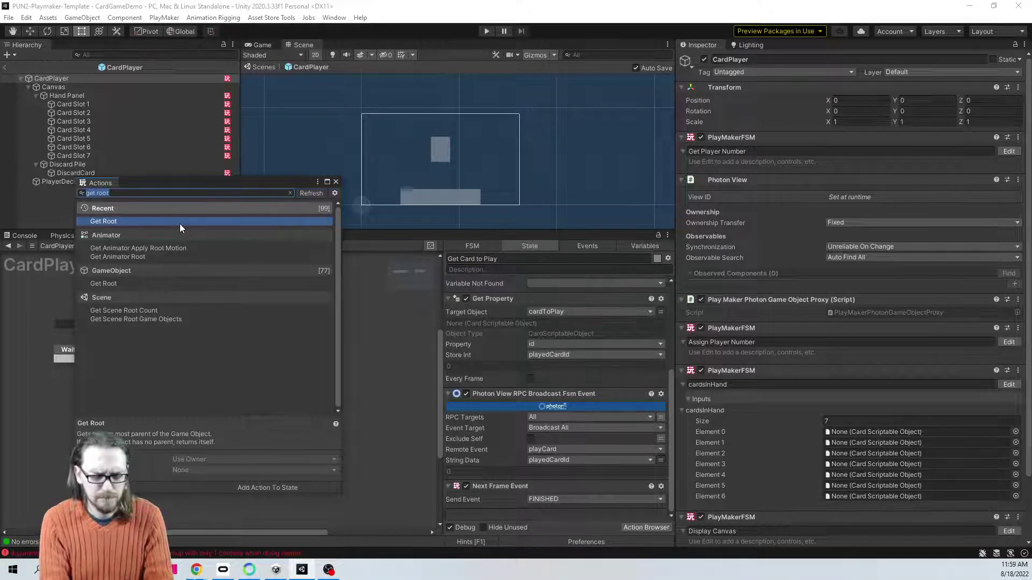
pyautogui.write('set visib')
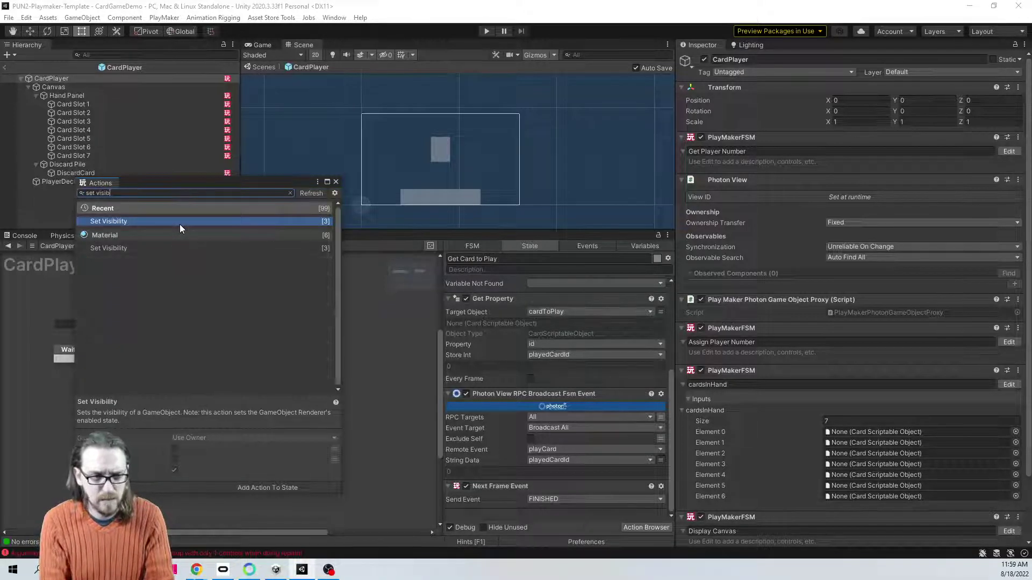
pyautogui.moveTo(179, 224); pyautogui.dragTo(509, 485)
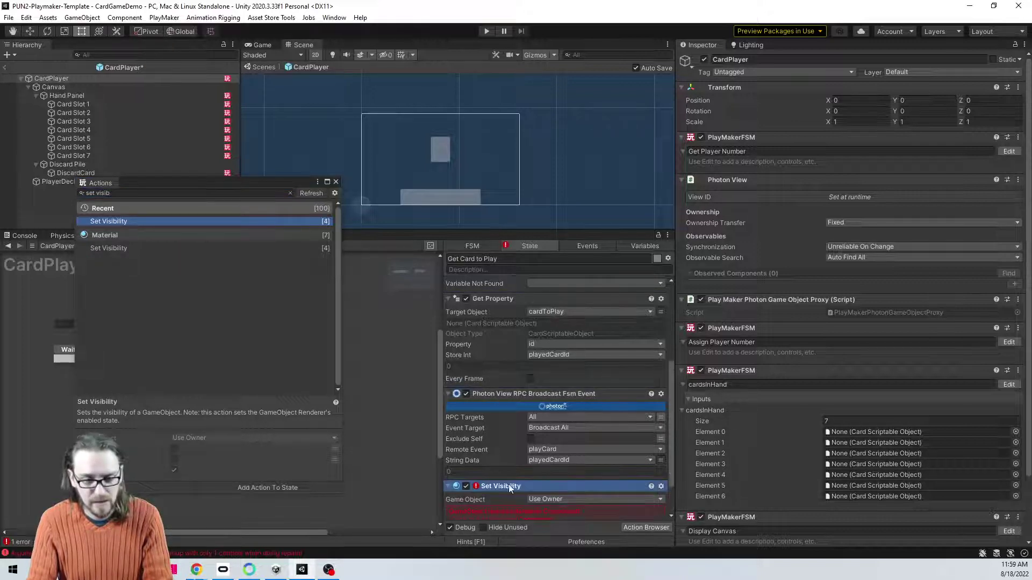
# Step: Target the Set Visibility action at the selectedCardGameObject variable, turn off Reset On Exit and close the action browser
pyautogui.click(567, 417)
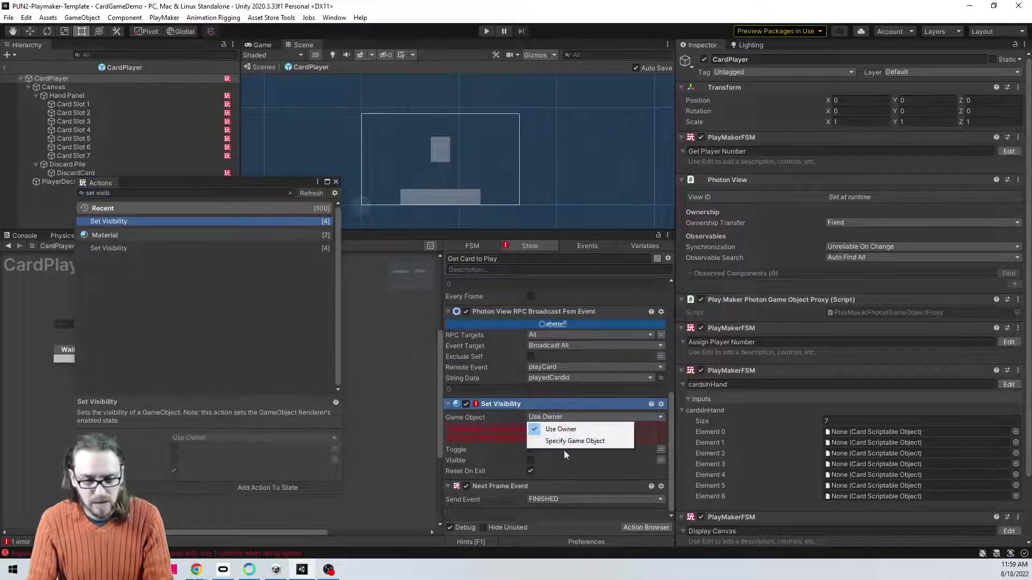
pyautogui.click(566, 441)
pyautogui.click(638, 441)
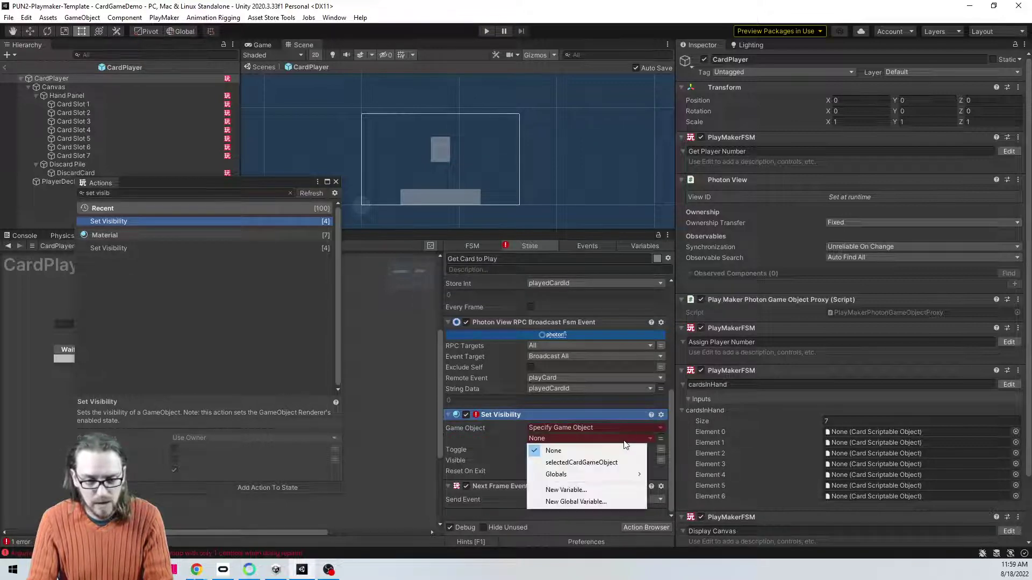
pyautogui.click(601, 460)
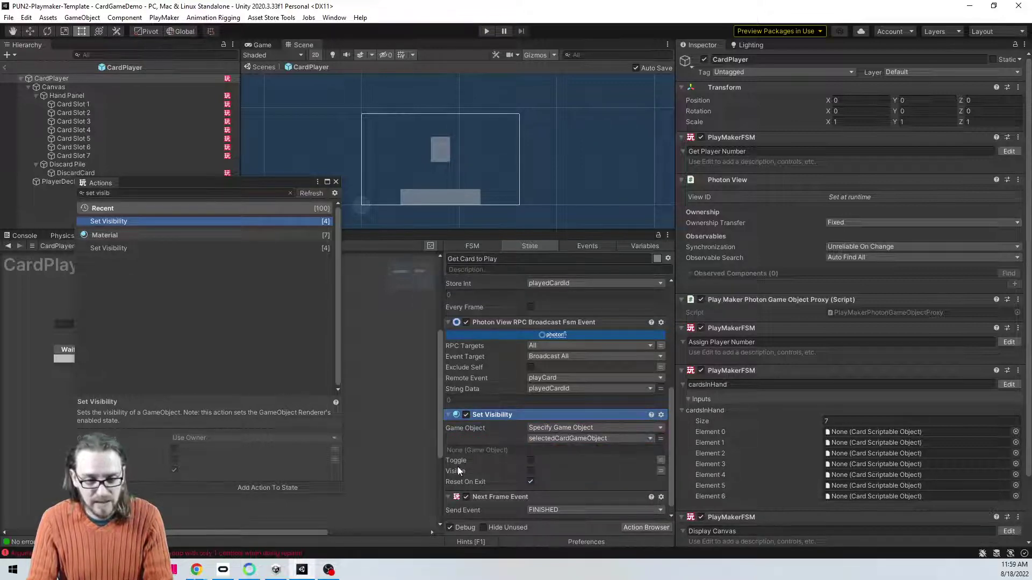
pyautogui.click(530, 482)
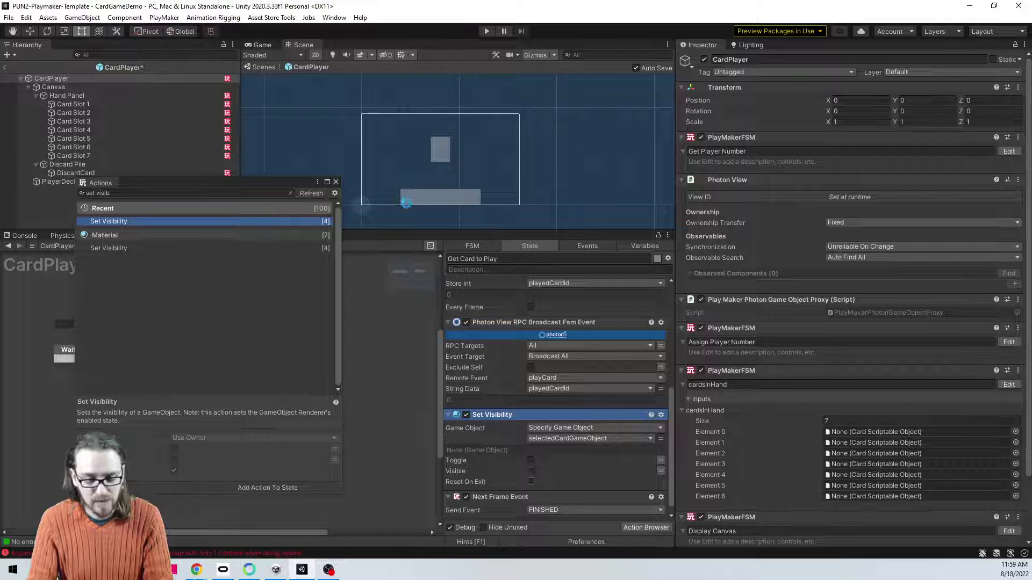
pyautogui.click(336, 182)
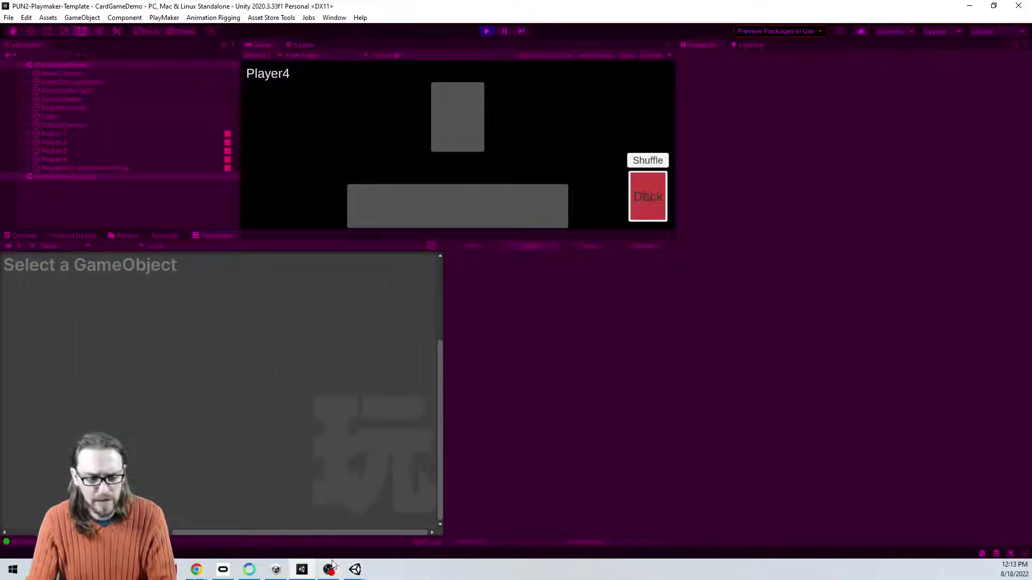
# Step: Bring up the three VR4Grandma build windows, deal the cards from Player1's window and select the first card in Player1's hand
pyautogui.click(354, 569)
pyautogui.click(445, 533)
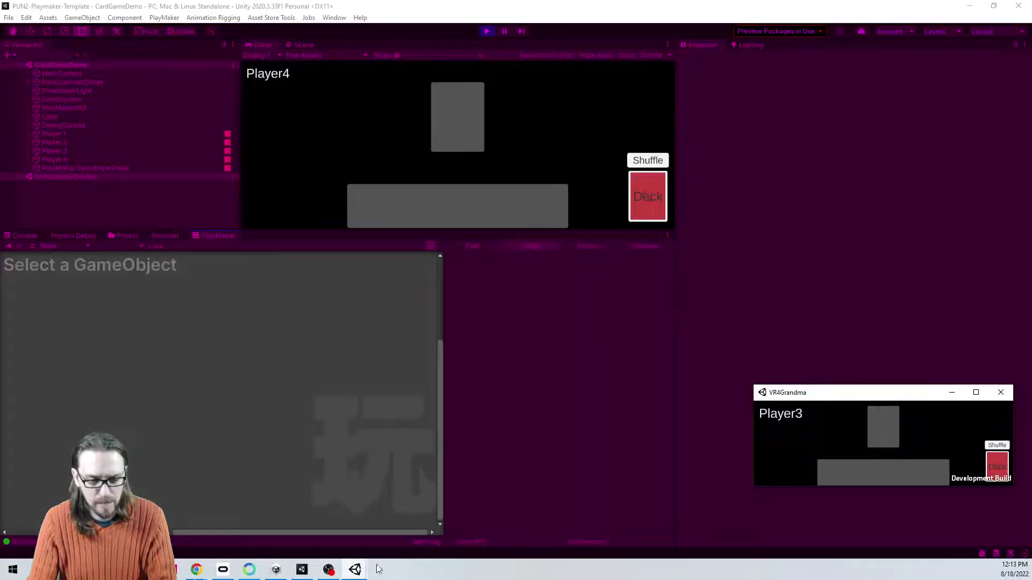
pyautogui.click(361, 571)
pyautogui.click(338, 546)
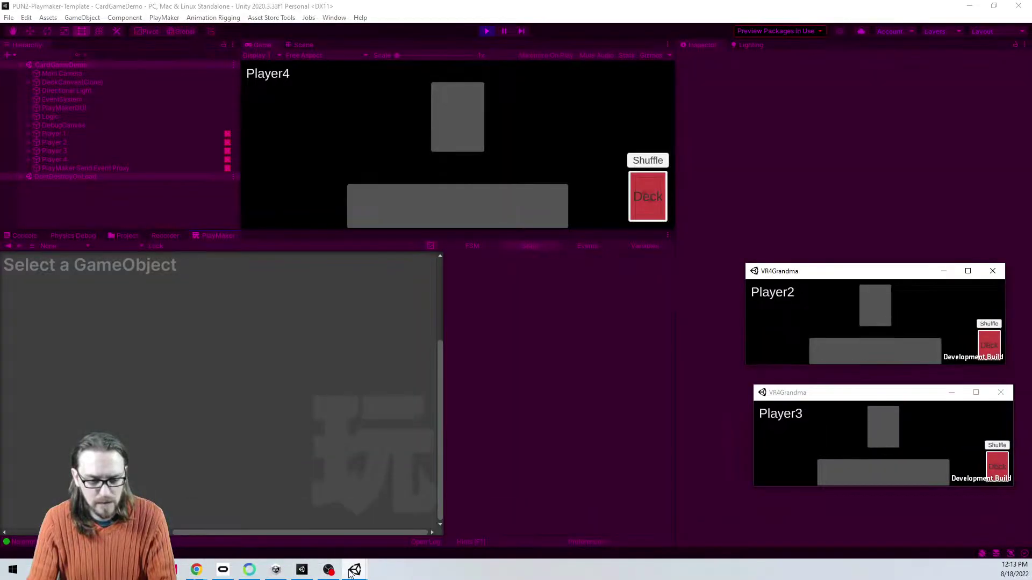
pyautogui.click(353, 570)
pyautogui.click(254, 540)
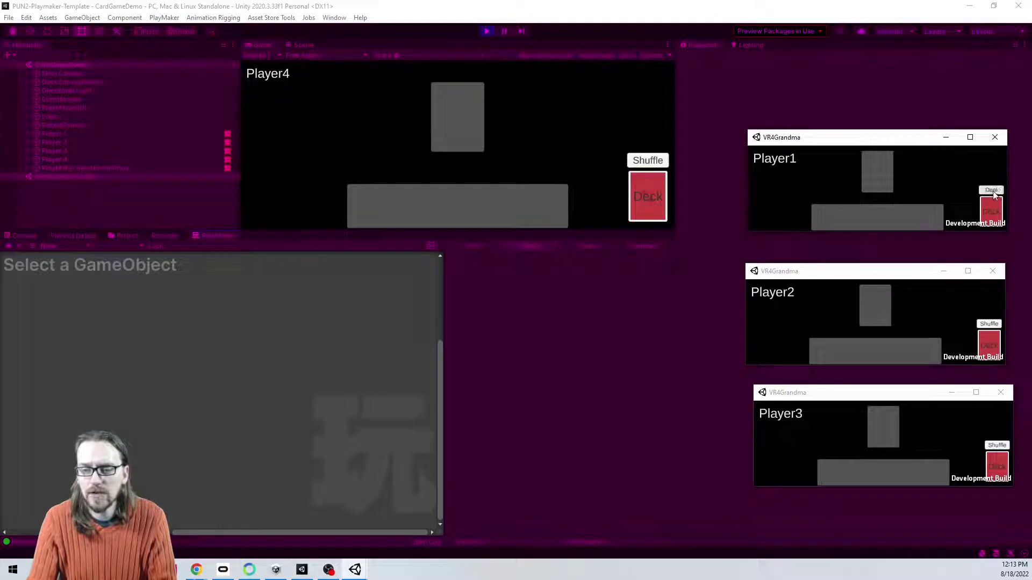
pyautogui.click(991, 190)
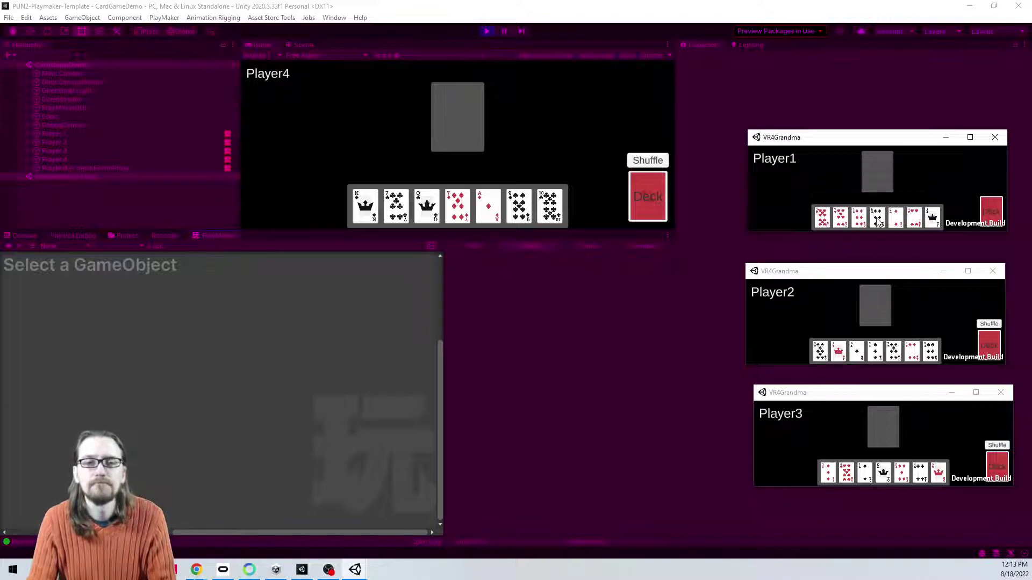
pyautogui.click(817, 222)
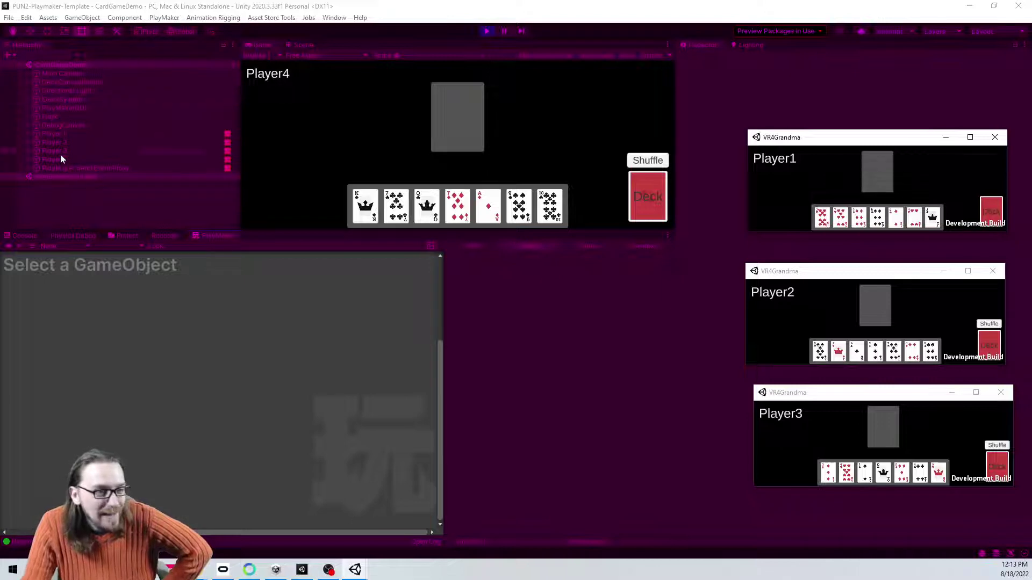
# Step: Expand Player 4's Hand Panel in the running game and inspect the FSMs and components of Card Slots 1 to 4
pyautogui.click(28, 160)
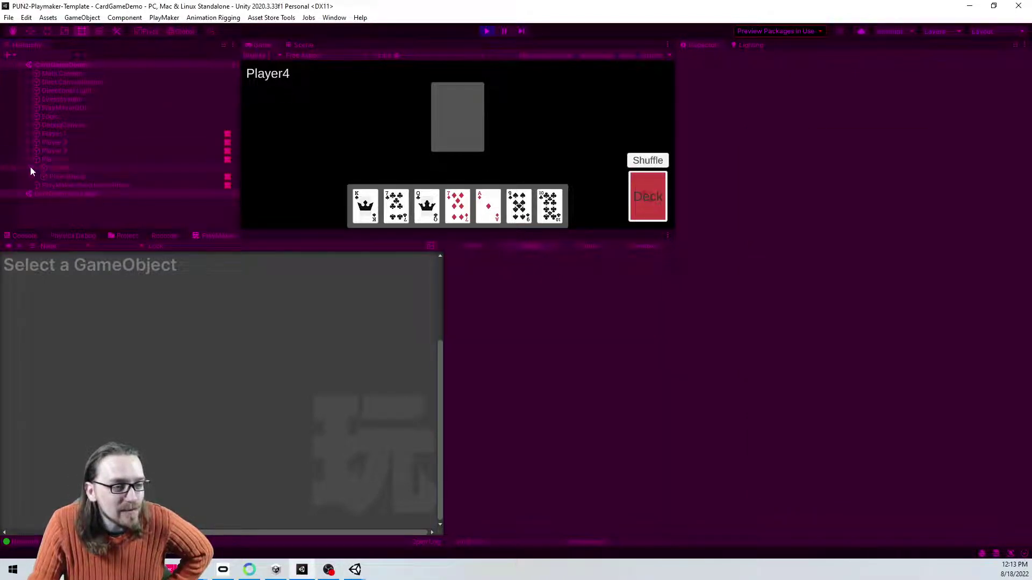
pyautogui.click(36, 168)
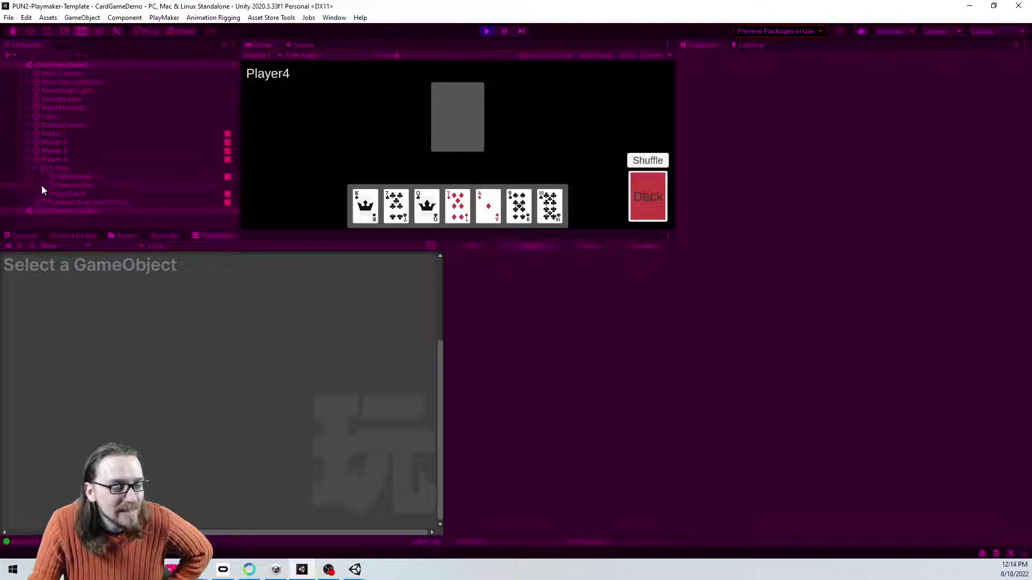
pyautogui.click(44, 177)
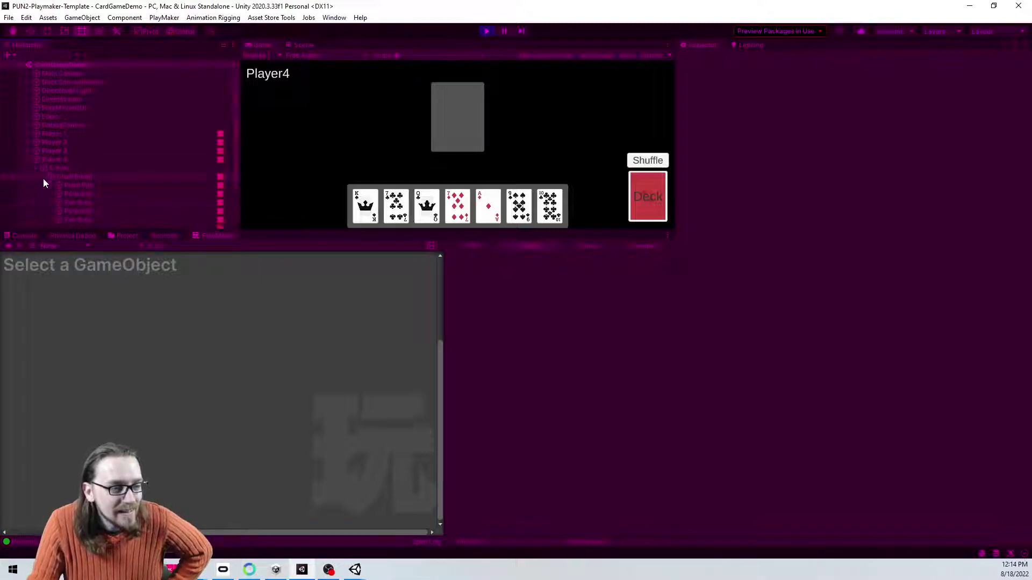
pyautogui.click(85, 187)
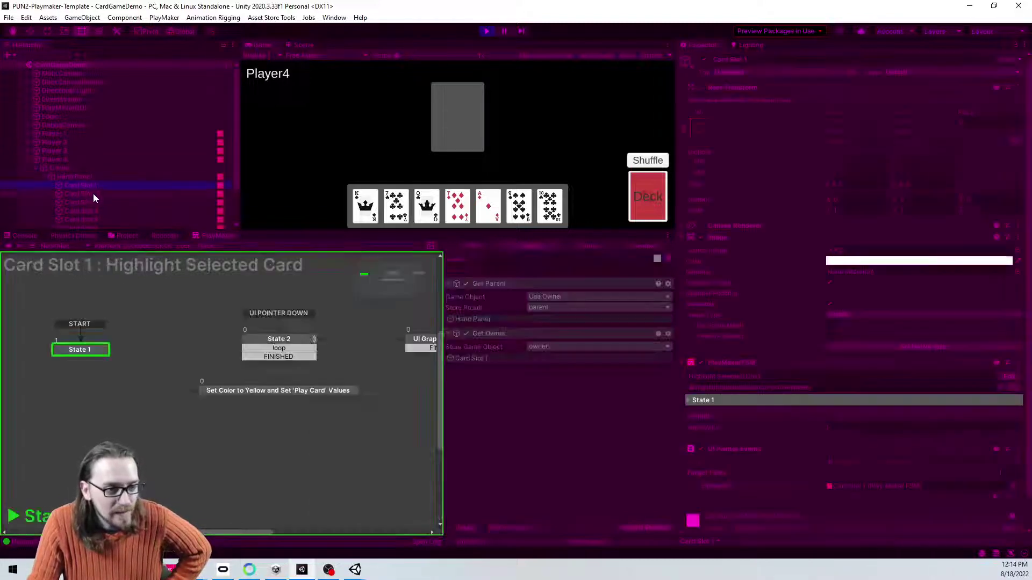
pyautogui.click(95, 194)
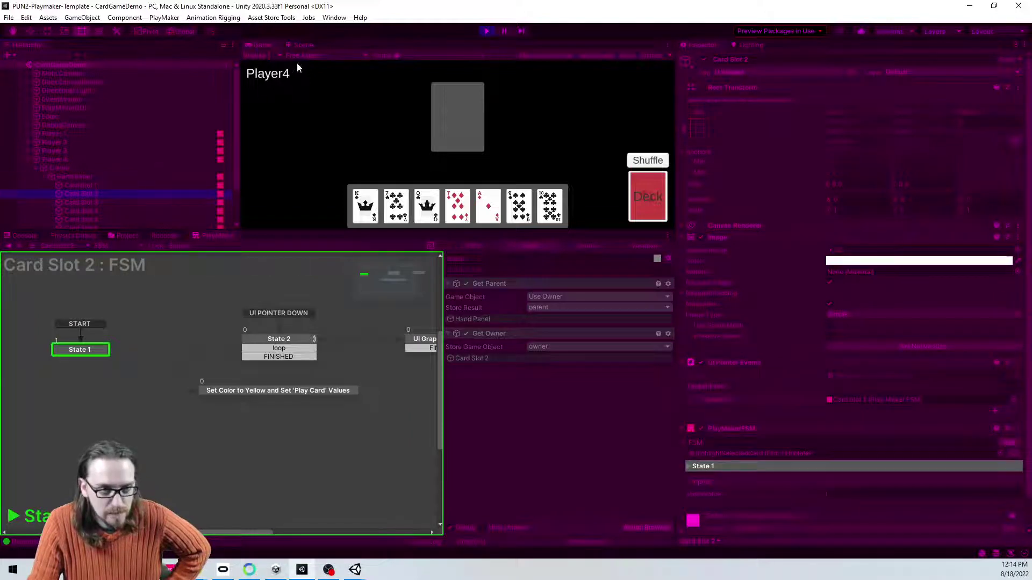
pyautogui.click(304, 45)
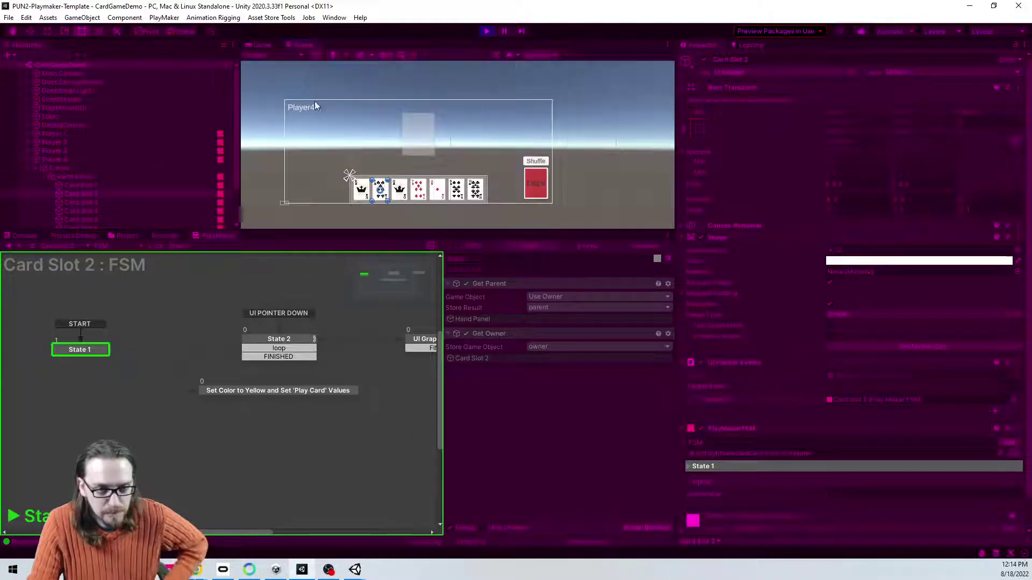
pyautogui.click(110, 203)
pyautogui.click(108, 208)
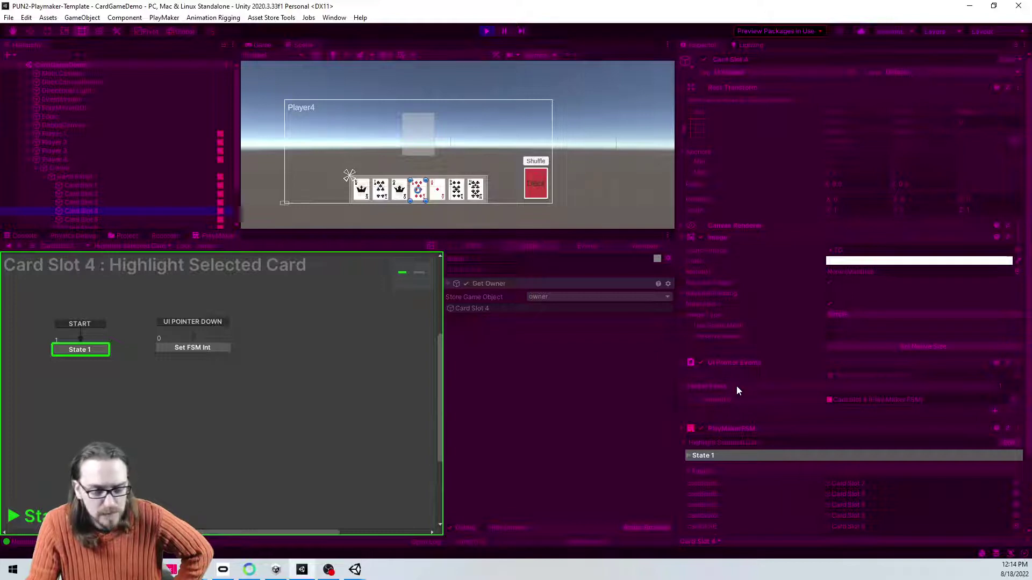
pyautogui.scroll(-3, 815, 428)
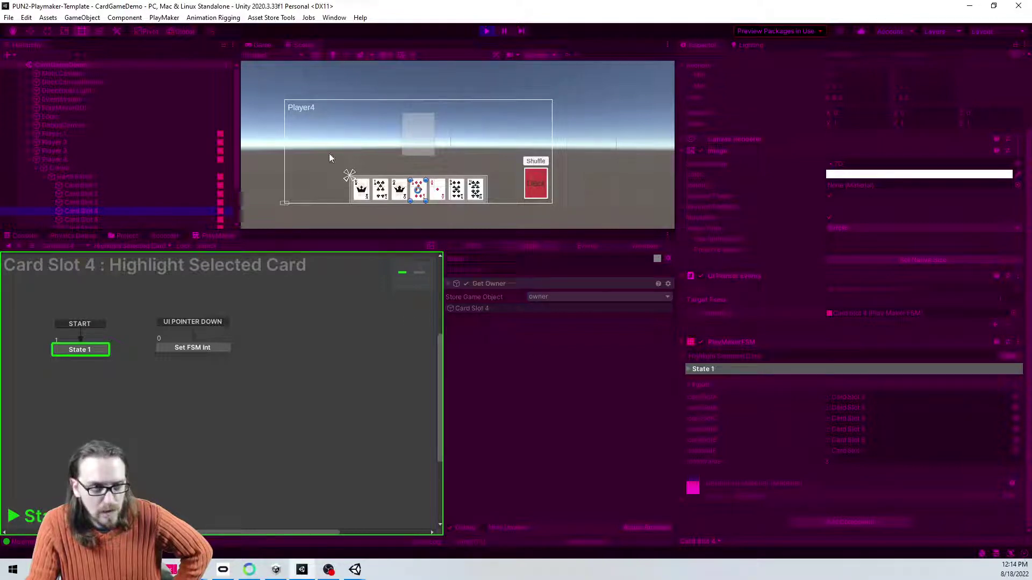
# Step: Select the fourth card in Player4's running hand and compare Card Slot 4's FSM and inputs with those of Card Slots 1 to 3
pyautogui.click(262, 45)
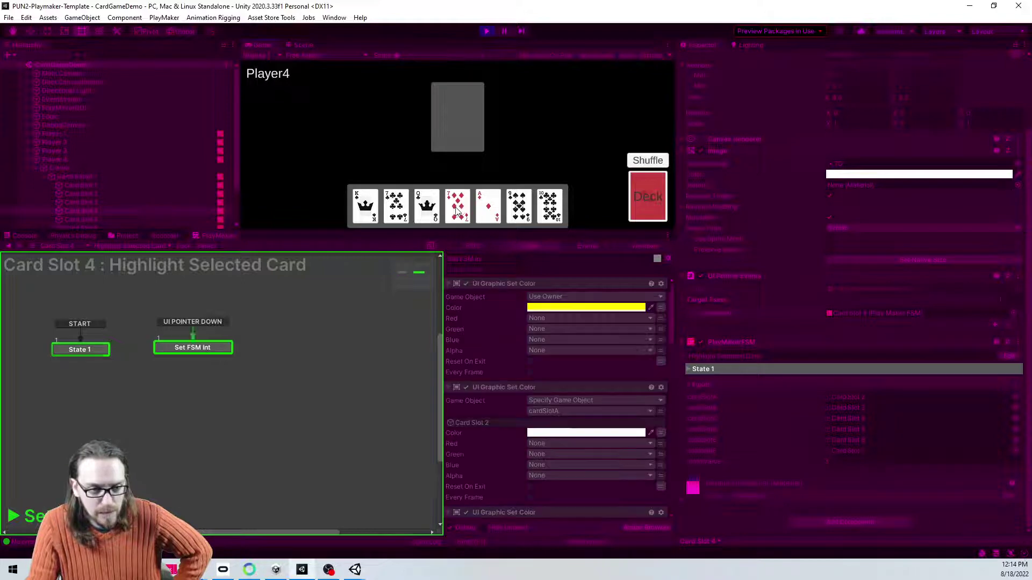
pyautogui.click(460, 212)
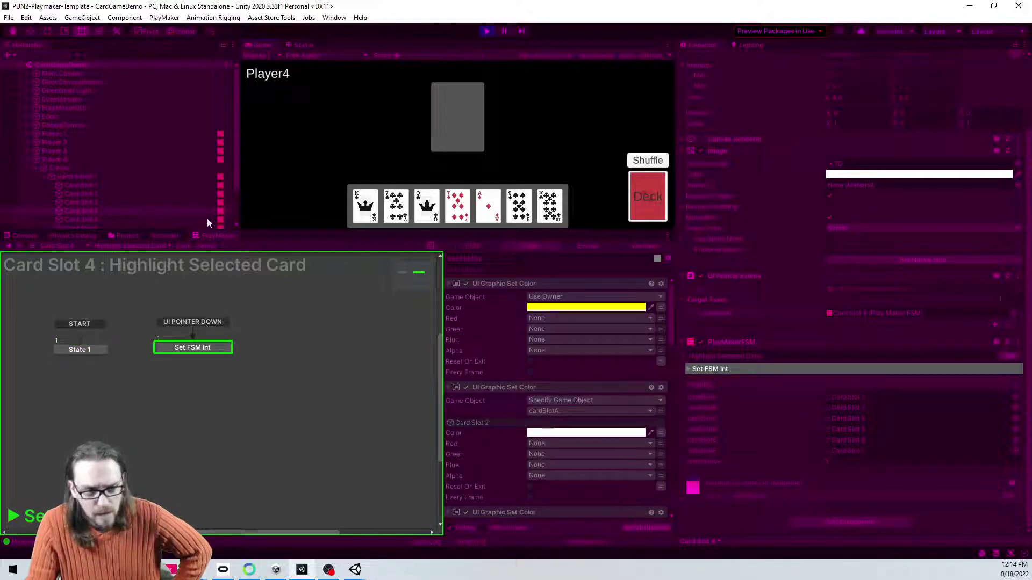
pyautogui.click(146, 185)
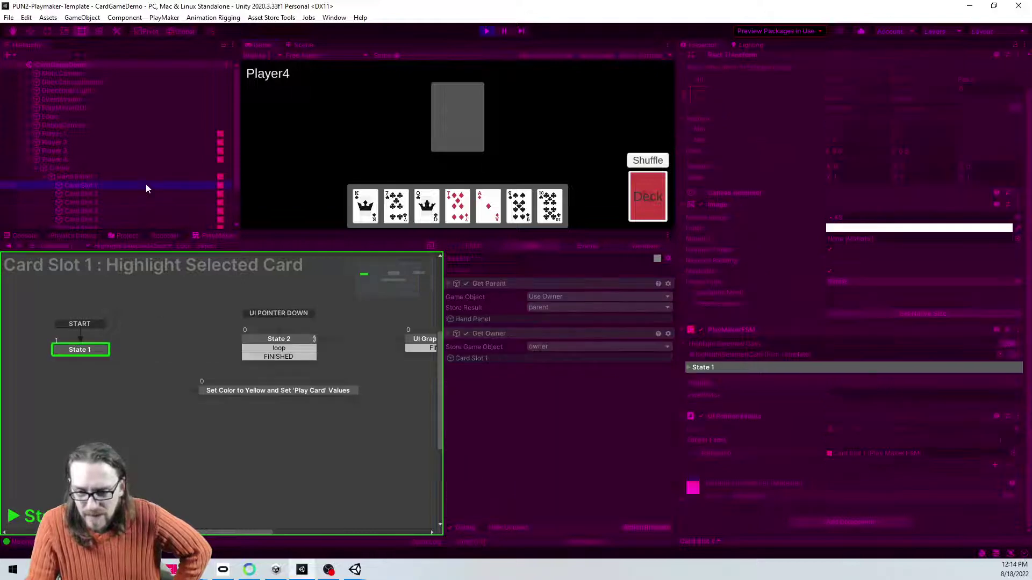
pyautogui.press('Down')
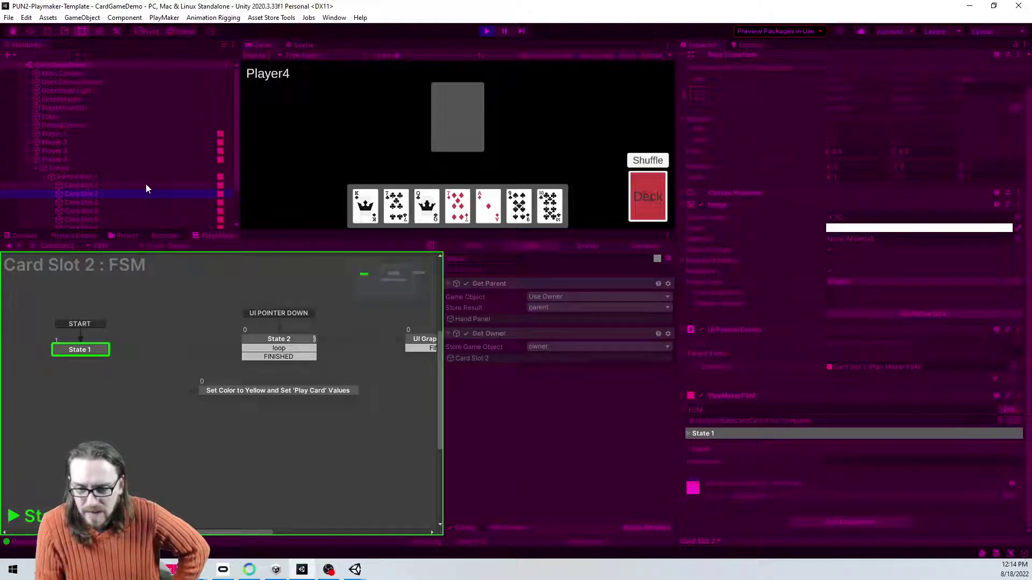
pyautogui.press('Down')
pyautogui.press('Down')
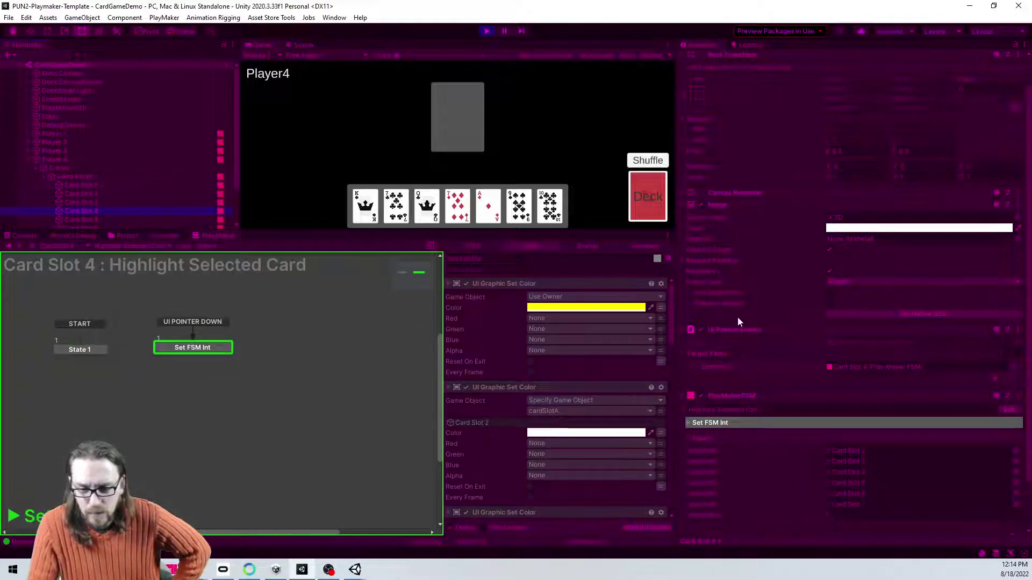
pyautogui.scroll(-2, 738, 319)
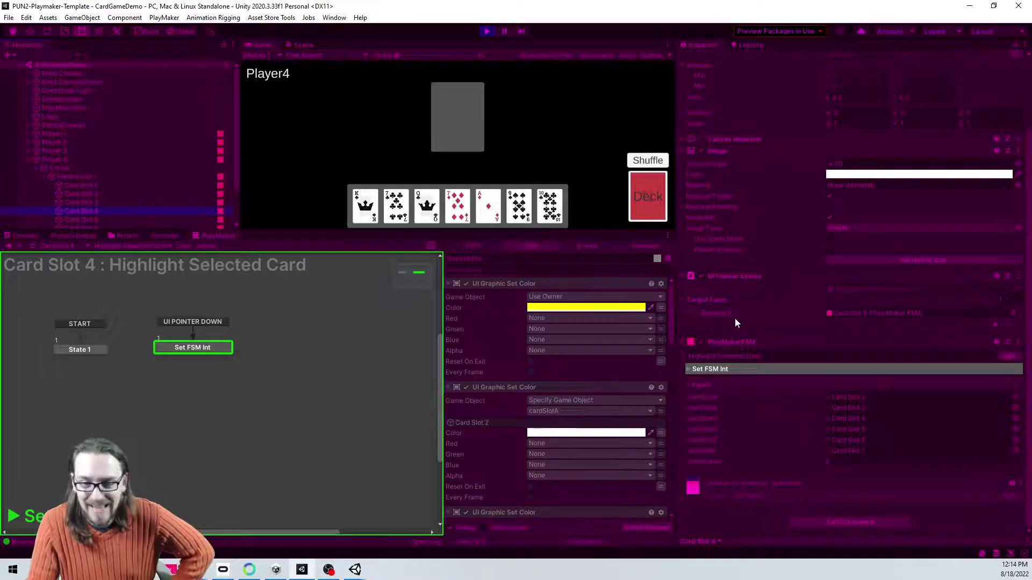
# Step: Stop the play test and close all the running build windows
pyautogui.click(487, 31)
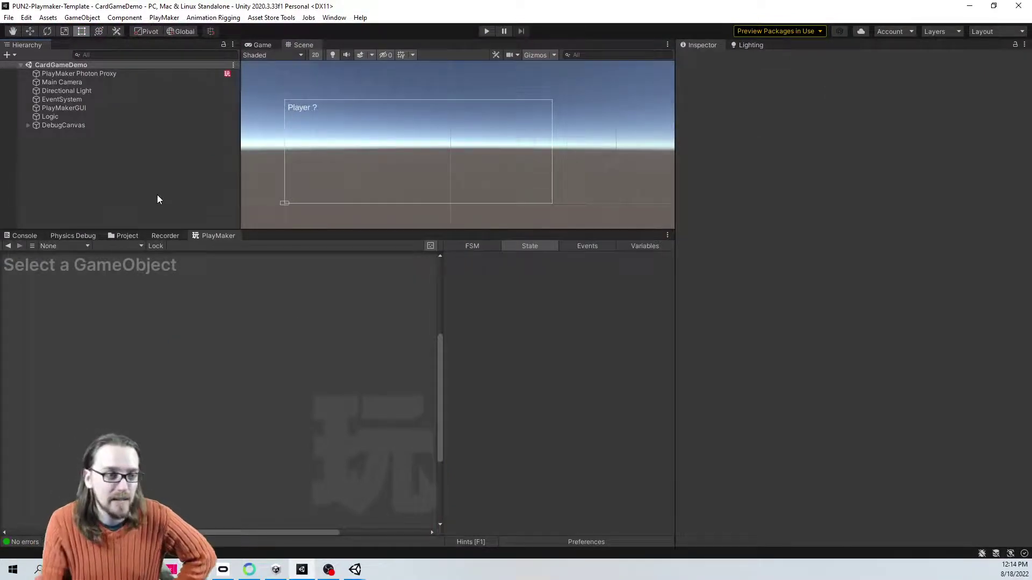
pyautogui.rightClick(354, 568)
pyautogui.click(354, 546)
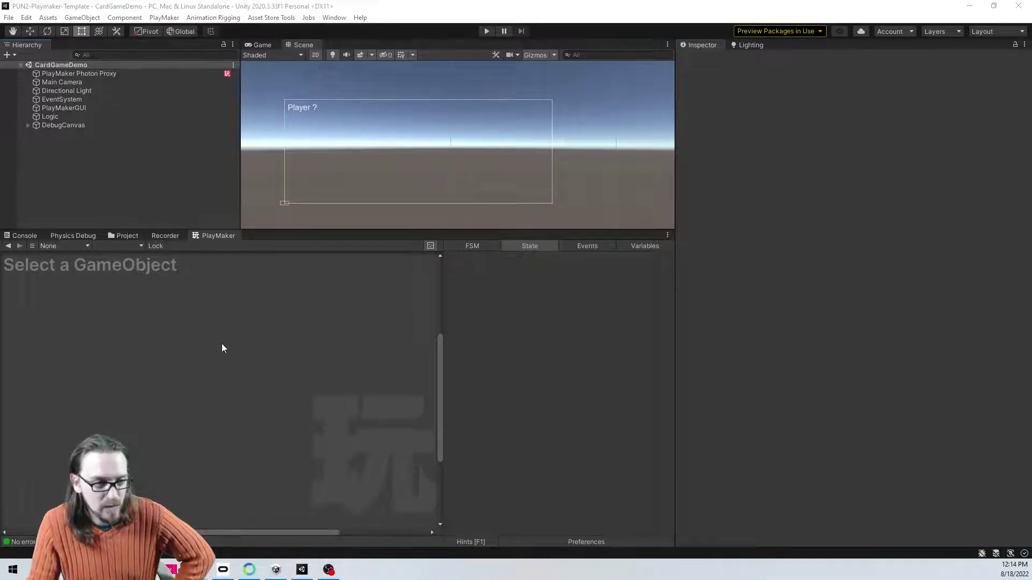
# Step: Open the CardPlayer prefab from the Resources folder and remove the PlayMakerFSM component from Card Slot 4
pyautogui.click(127, 235)
pyautogui.doubleClick(187, 267)
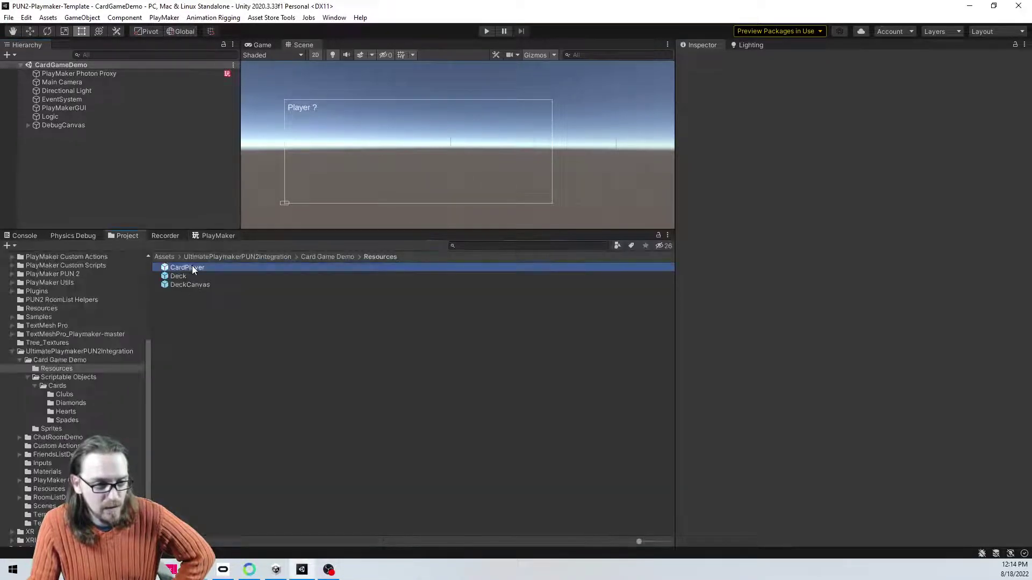
pyautogui.click(94, 130)
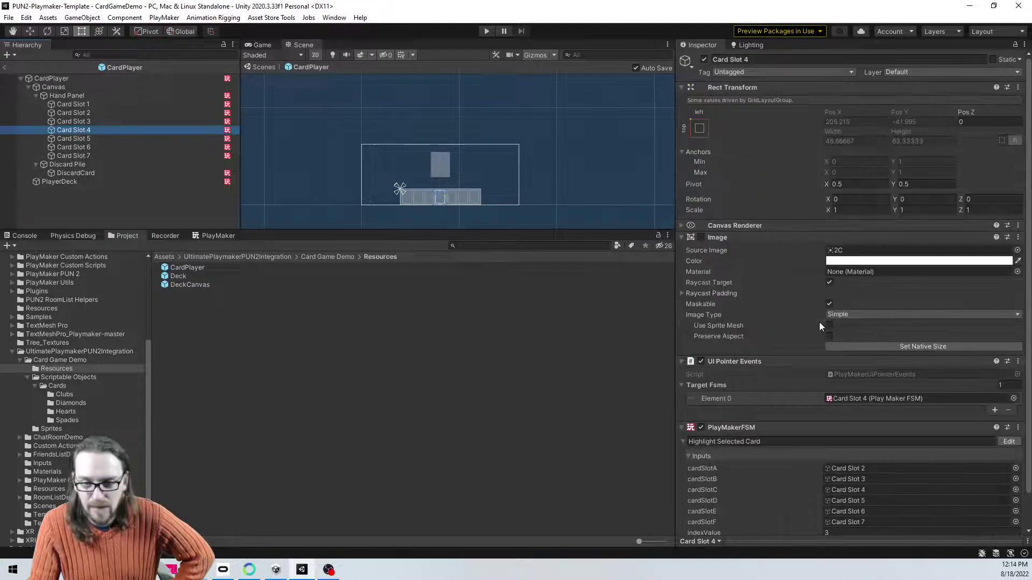
pyautogui.rightClick(742, 391)
pyautogui.click(783, 414)
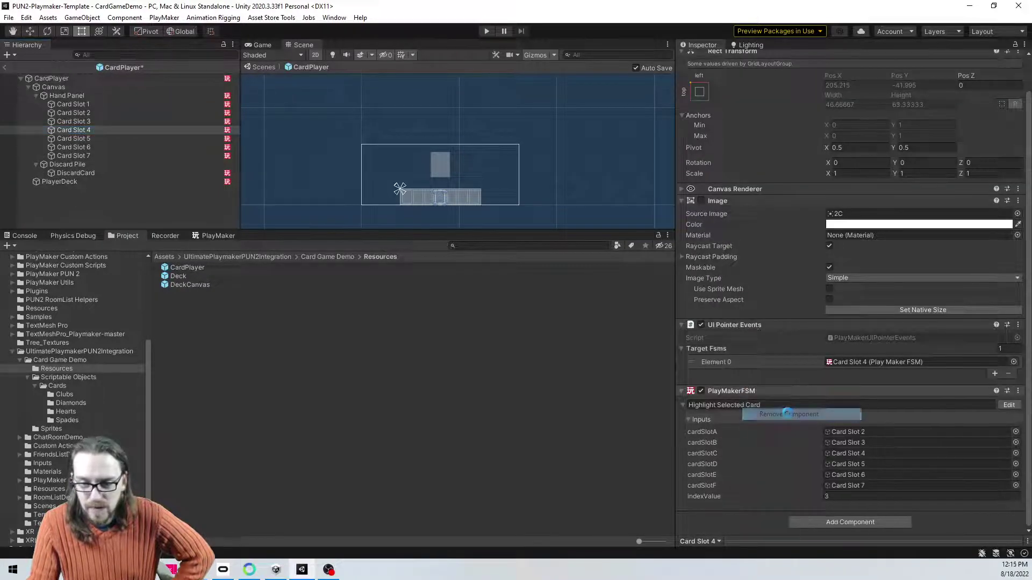
# Step: Add a new FSM to Card Slot 4 that uses the highlightSelectedCard template
pyautogui.click(212, 235)
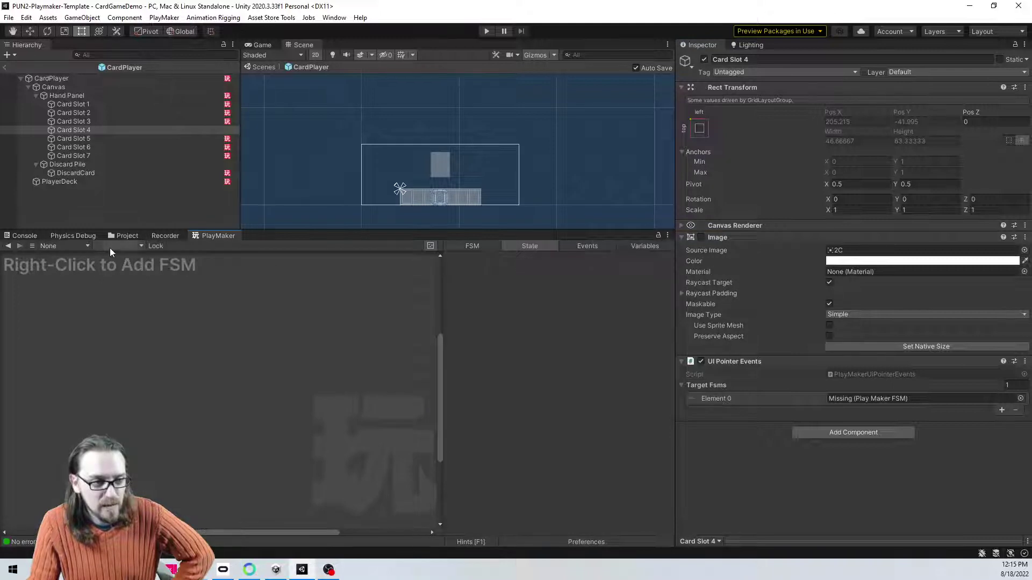
pyautogui.rightClick(95, 252)
pyautogui.moveTo(116, 259)
pyautogui.moveTo(215, 294)
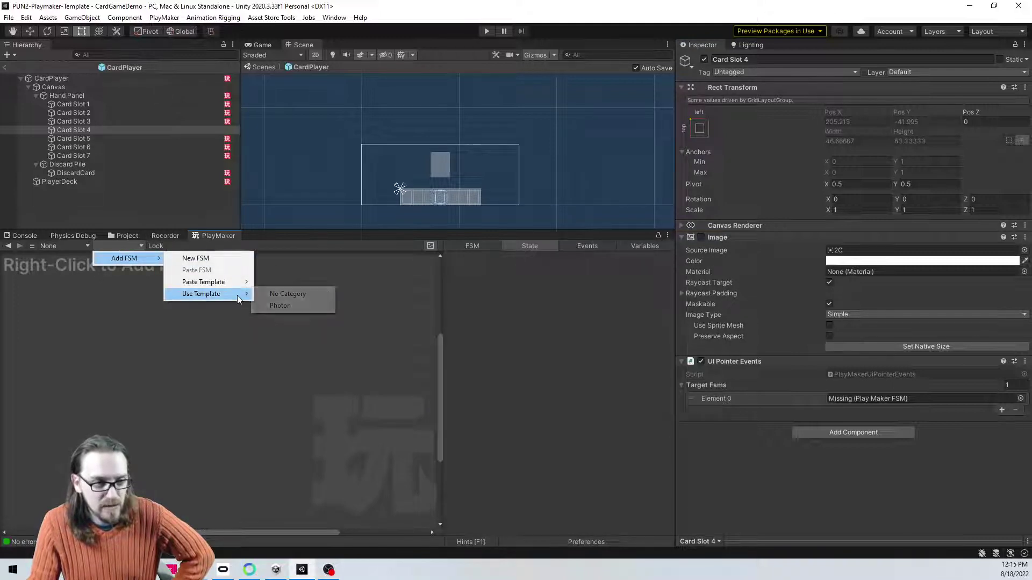
pyautogui.moveTo(301, 296)
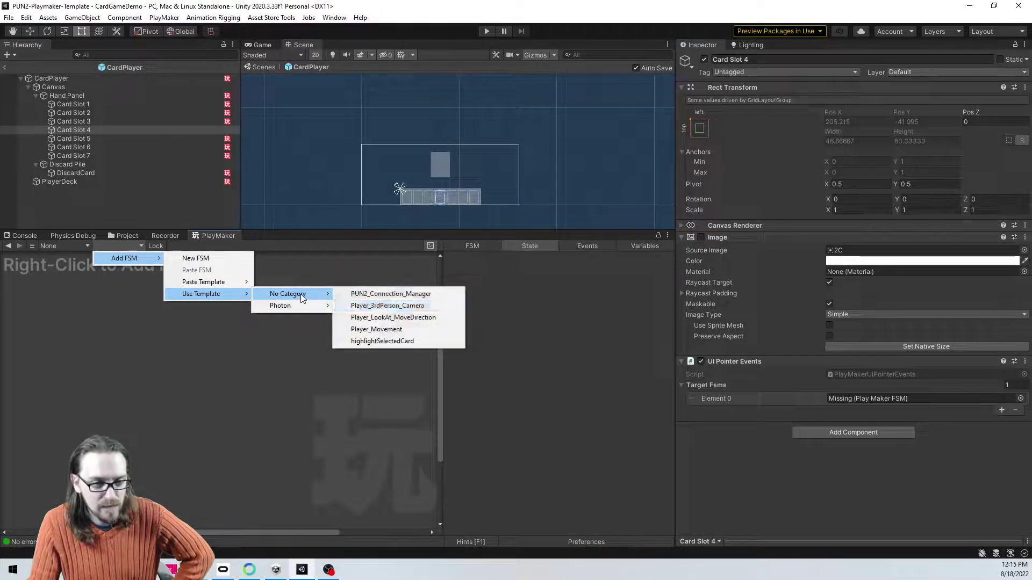
pyautogui.click(425, 340)
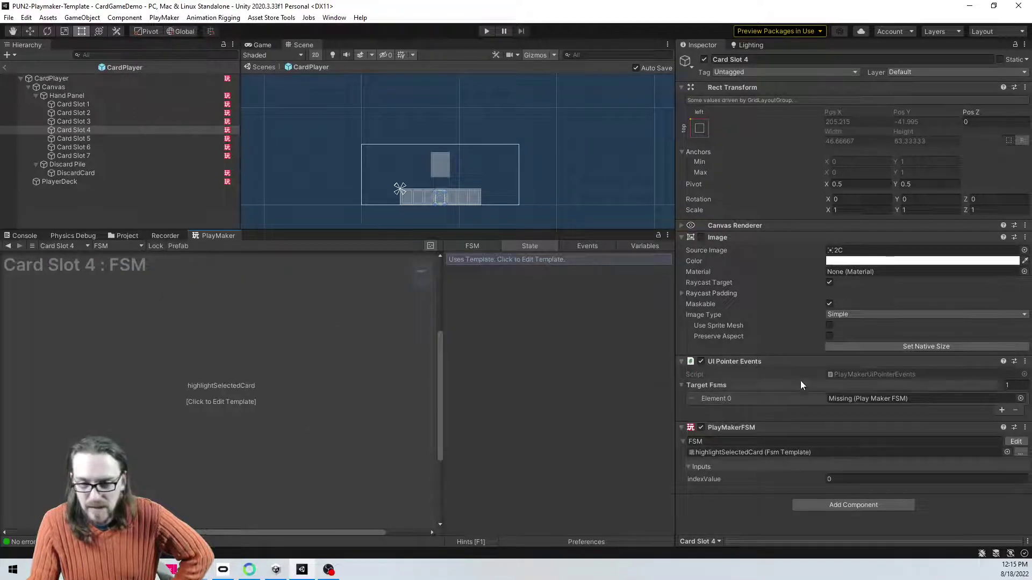
# Step: Assign Card Slot 4's new FSM as the UI Pointer Events target and check the FSM setup of Card Slots 5 and 6
pyautogui.moveTo(733, 427); pyautogui.dragTo(884, 398)
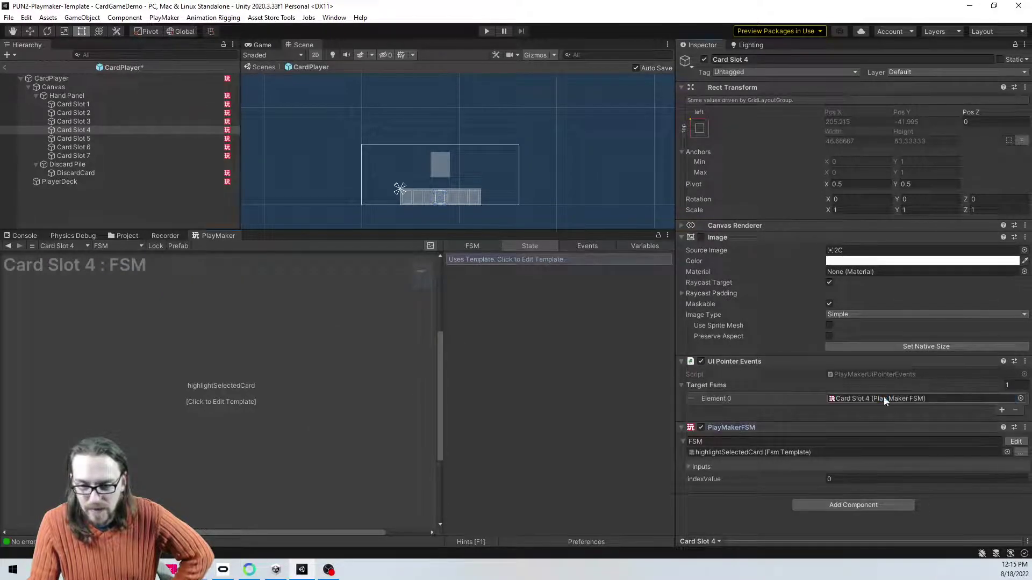
pyautogui.click(135, 138)
pyautogui.click(130, 145)
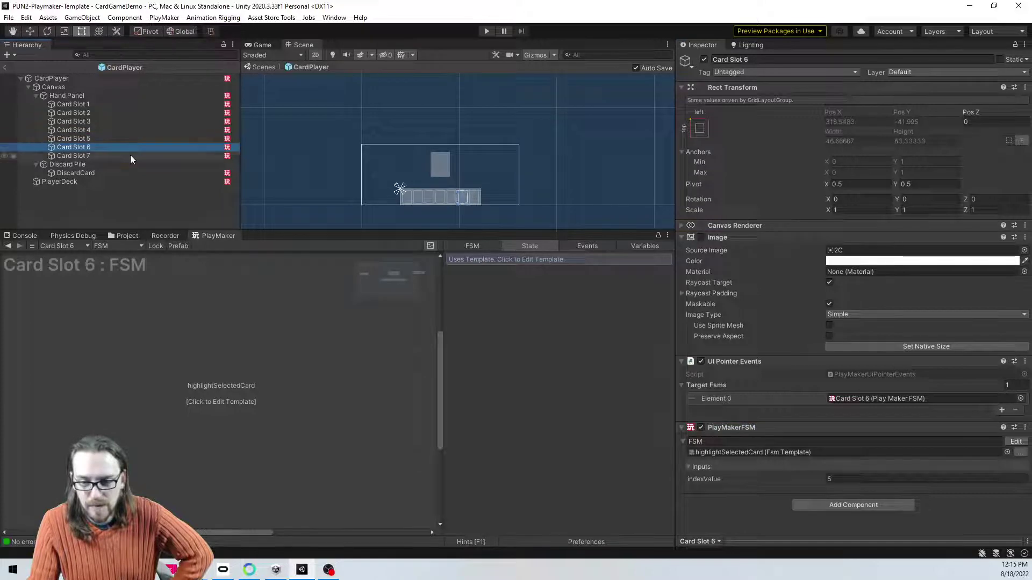
pyautogui.click(337, 423)
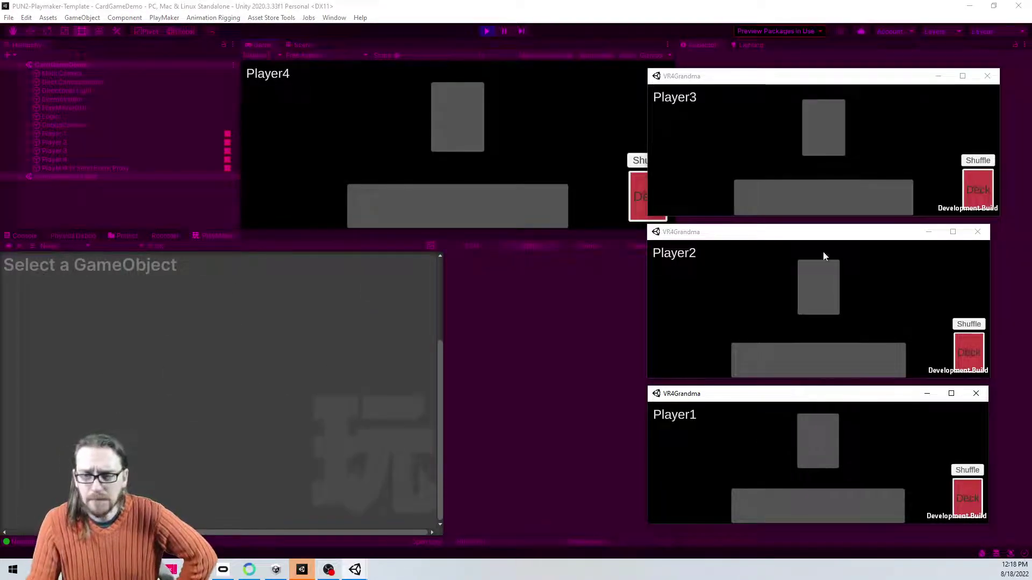
# Step: Test the rebuilt game from Player3's window by dealing the cards, playing the fourth card and reselecting the first and fourth cards
pyautogui.click(977, 160)
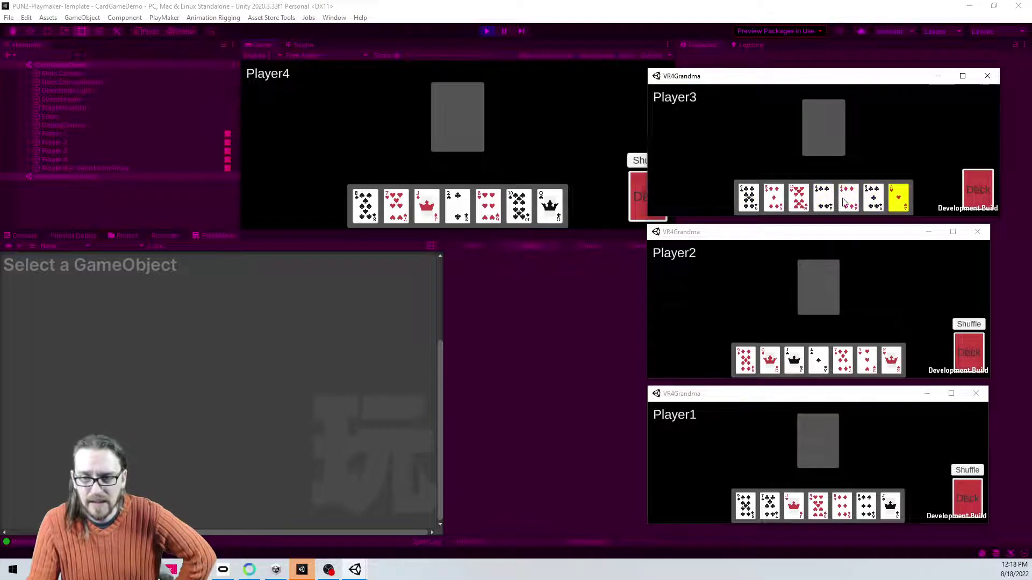
pyautogui.click(822, 127)
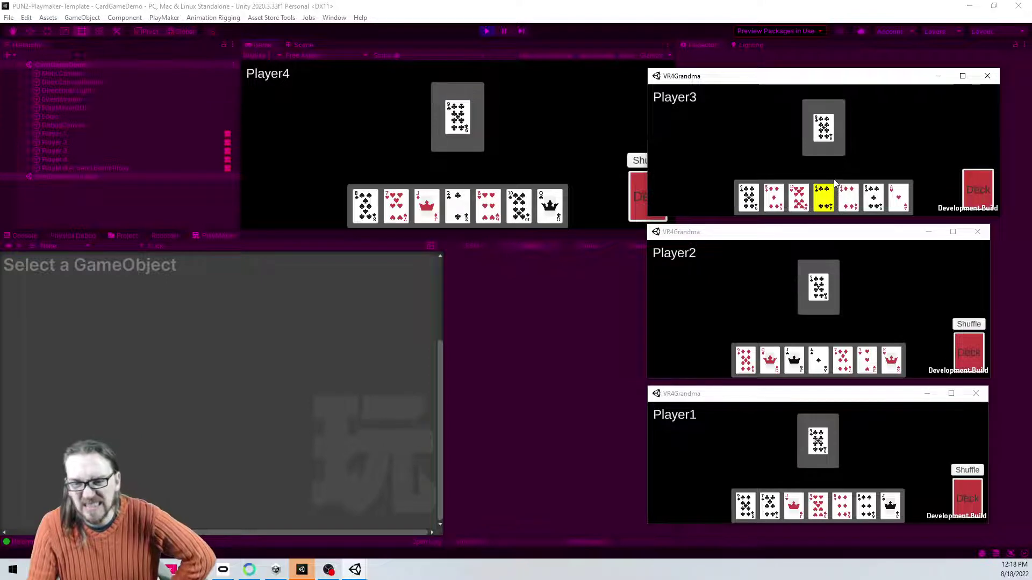
pyautogui.click(744, 198)
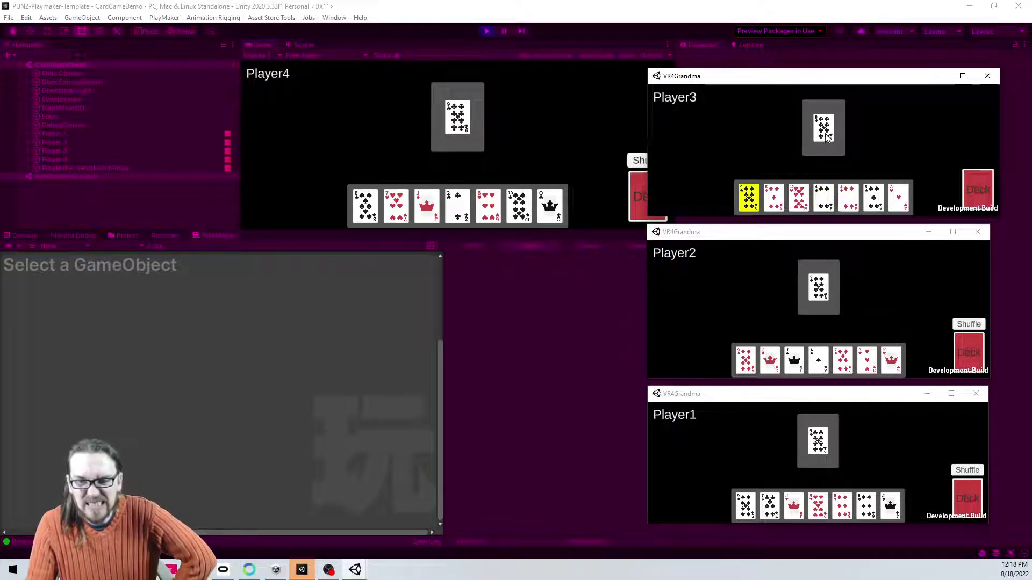
pyautogui.click(823, 201)
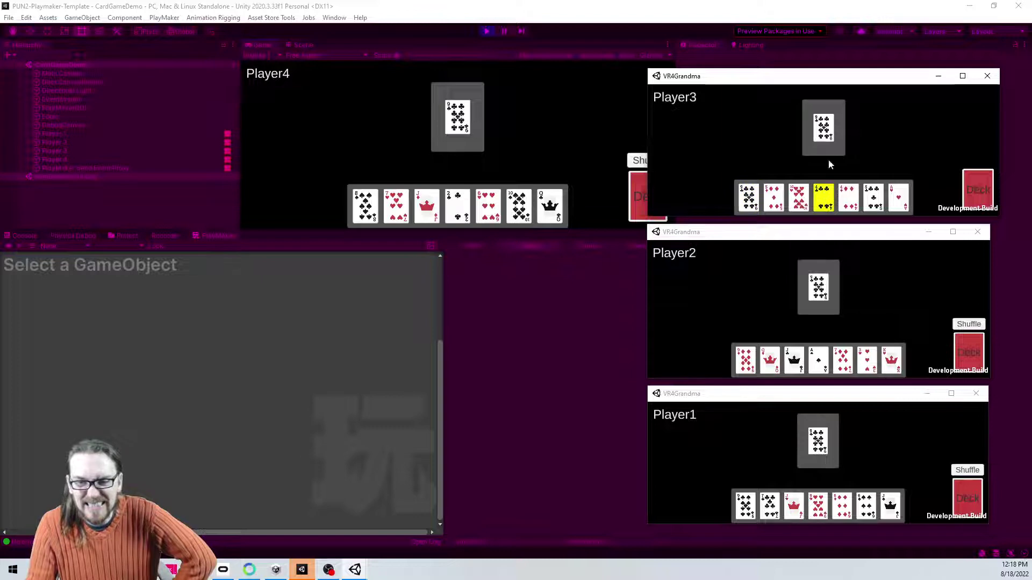
# Step: Test playing cards onto the discard pile with Player3's seventh card and Player2's fifth card, and return to Player4's editor view
pyautogui.click(898, 197)
pyautogui.click(836, 128)
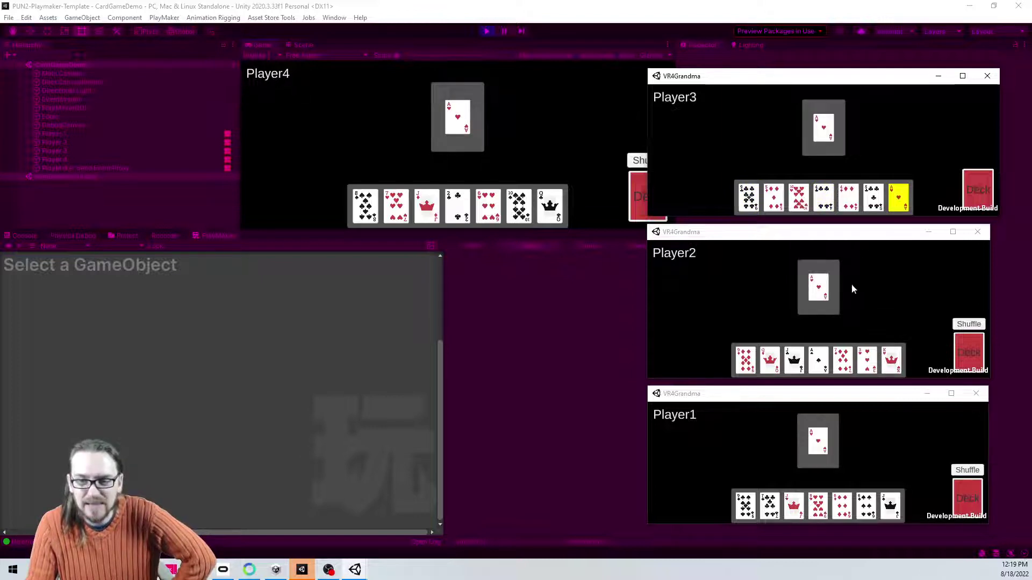
pyautogui.click(842, 360)
pyautogui.click(819, 290)
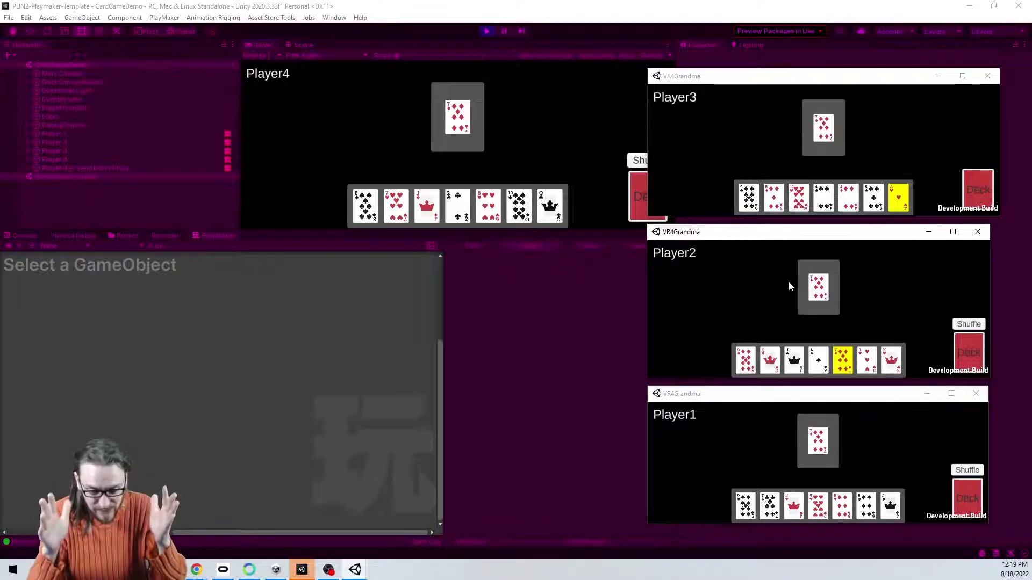
pyautogui.click(385, 30)
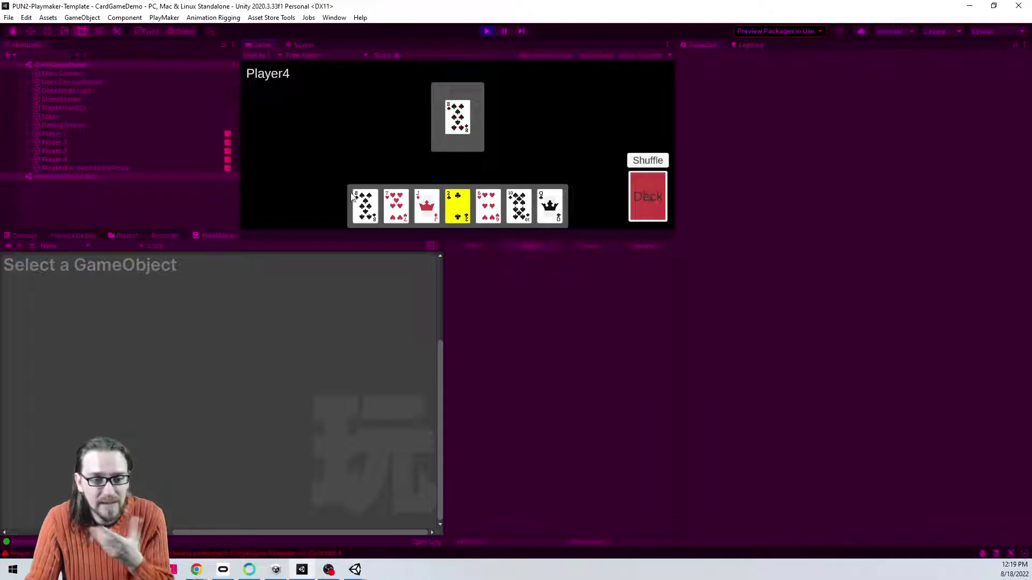
# Step: Examine the Set Visibility action in the Get Card to Play state of Player 4's play card FSM and the Card Slot 4 object it targets
pyautogui.click(30, 159)
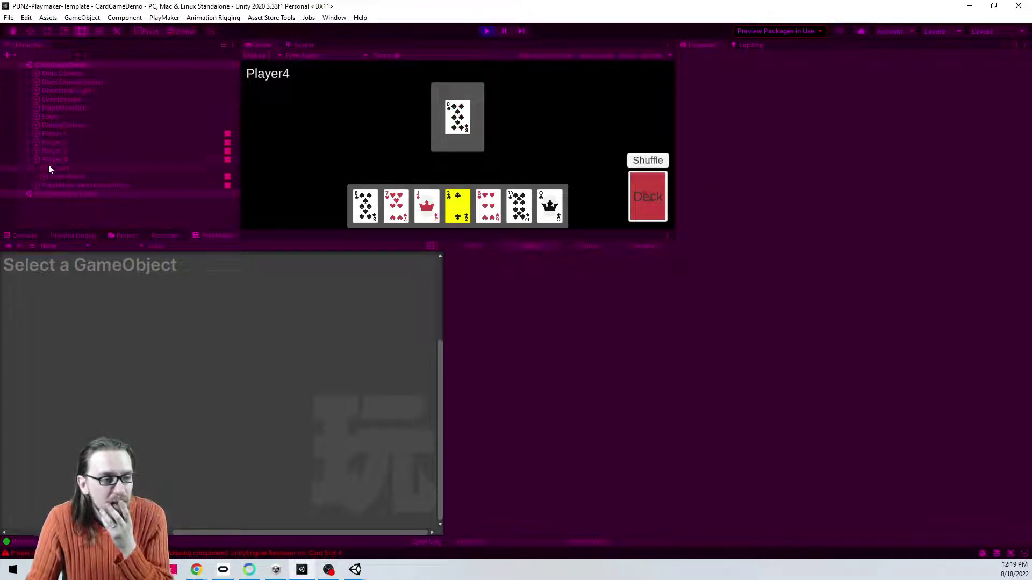
pyautogui.click(34, 169)
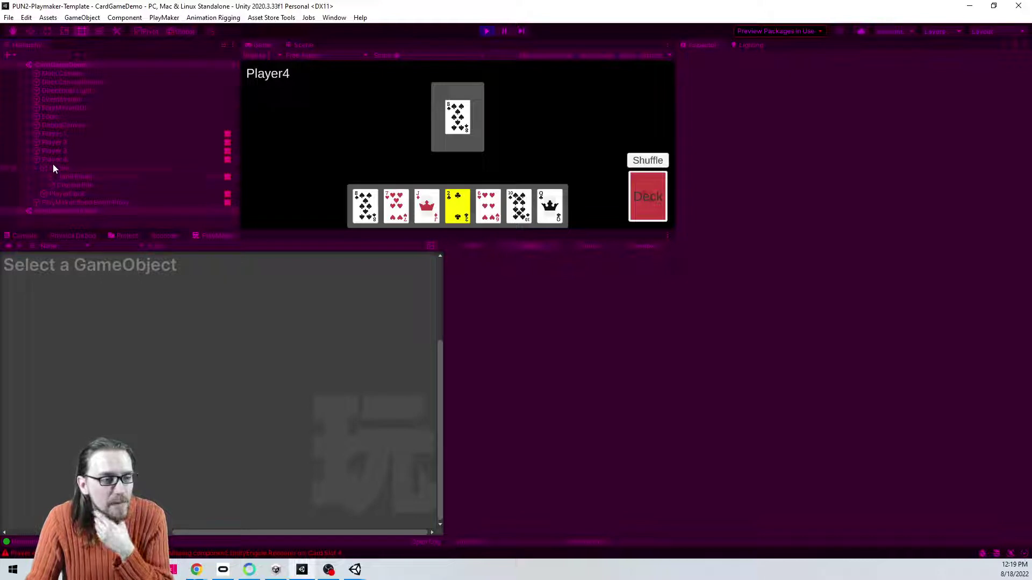
pyautogui.click(53, 161)
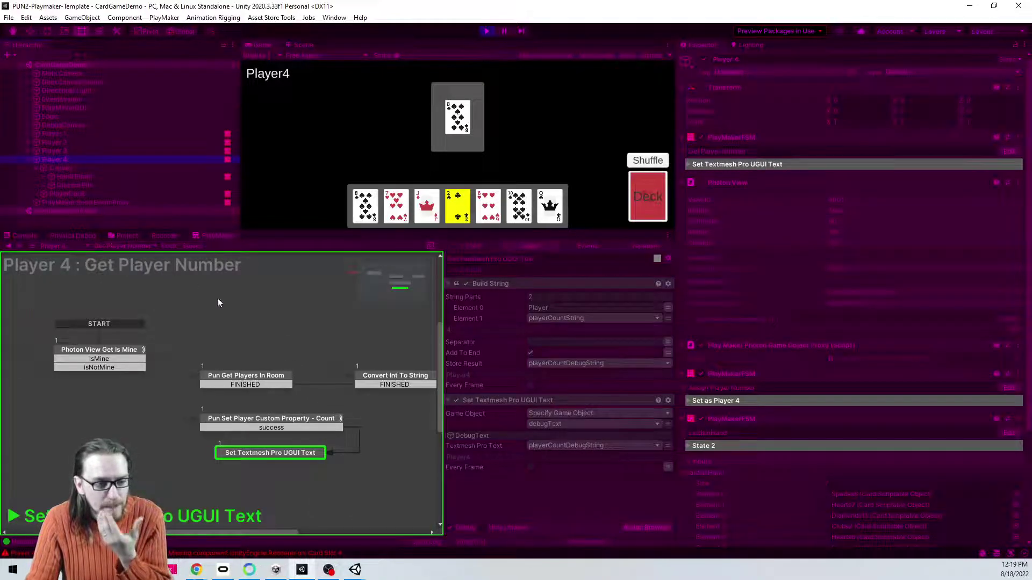
pyautogui.click(139, 245)
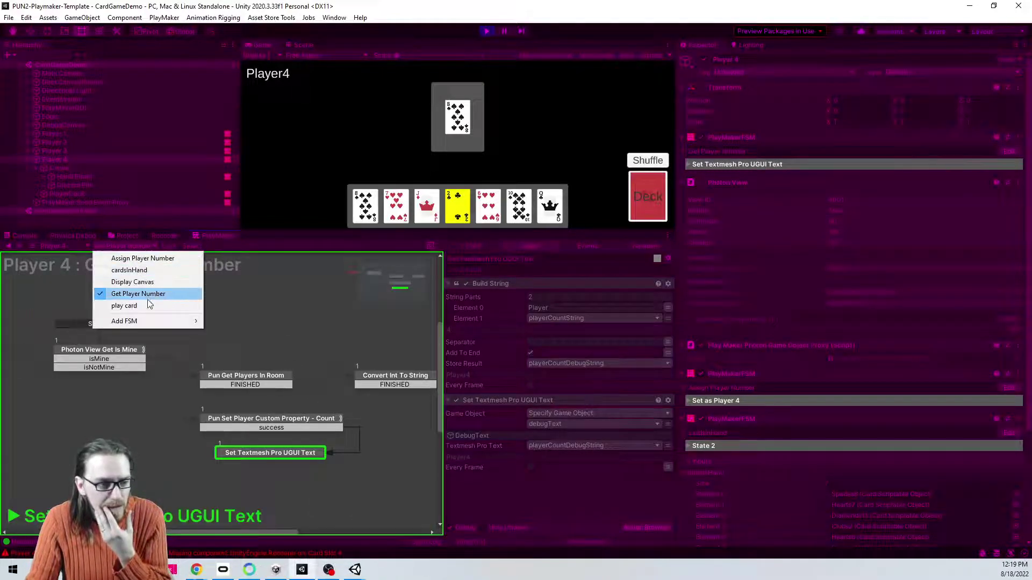
pyautogui.click(120, 304)
pyautogui.click(249, 351)
pyautogui.scroll(-3, 572, 351)
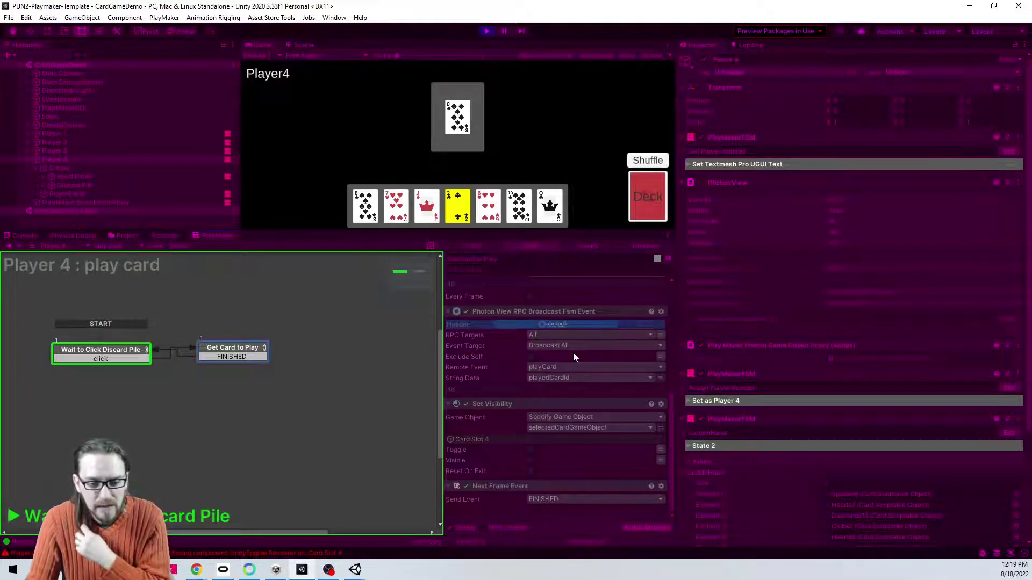
pyautogui.click(489, 440)
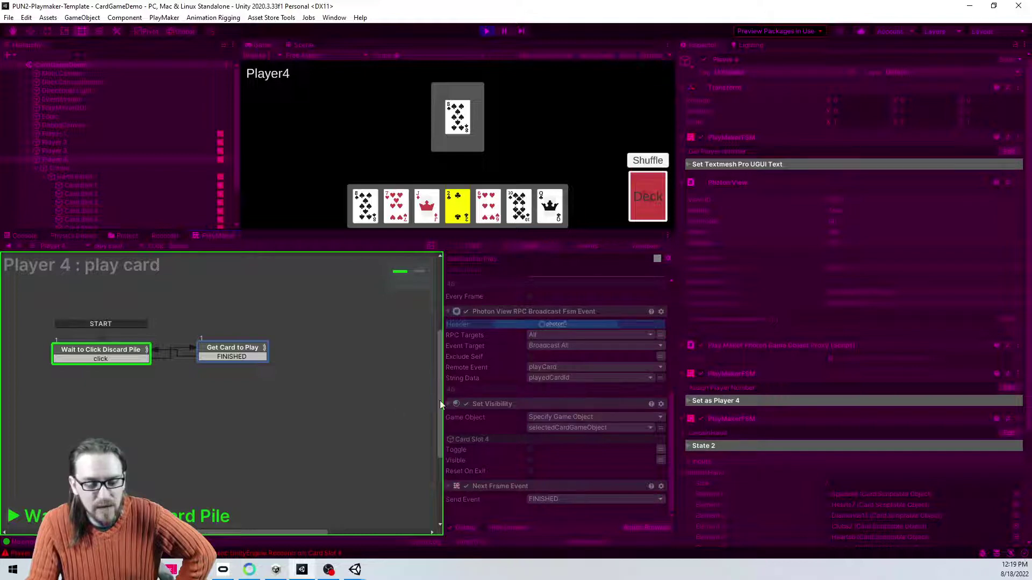
pyautogui.click(99, 210)
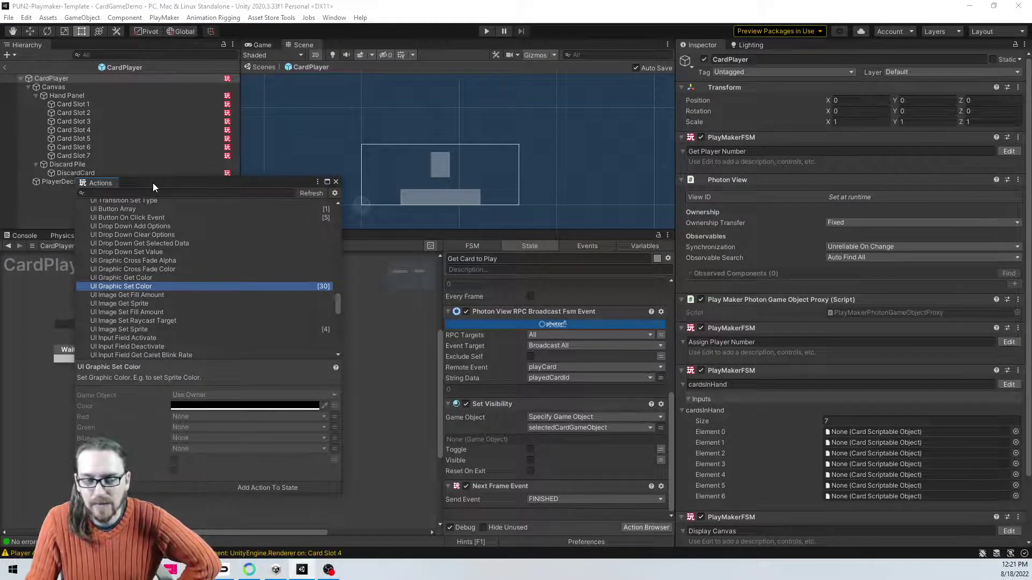
# Step: Replace the Set Visibility action in CardPlayer's Get Card to Play state with UI Graphic Set Color, placed before Next Frame Event
pyautogui.click(496, 405)
pyautogui.press('Delete')
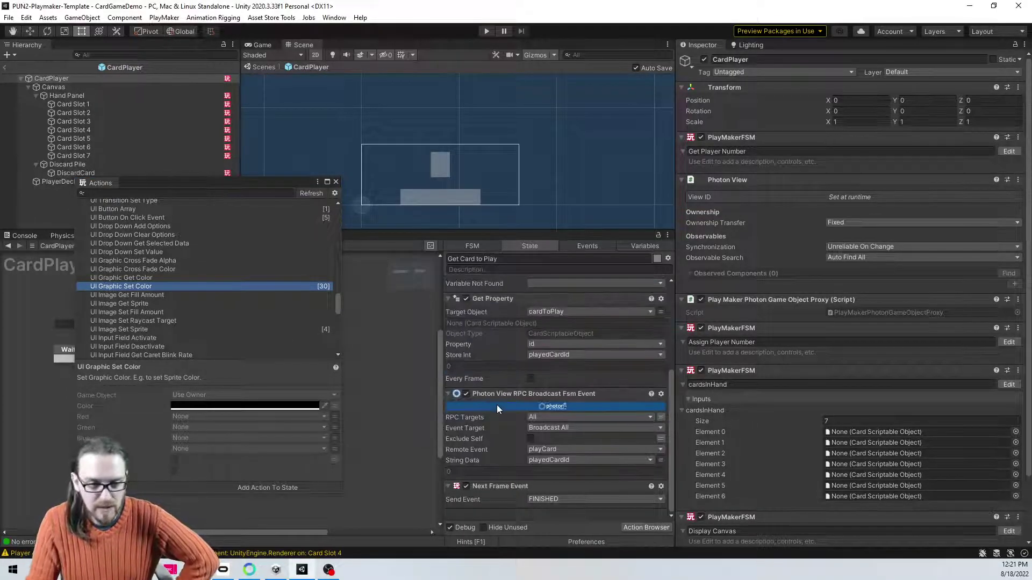
pyautogui.moveTo(105, 289)
pyautogui.mouseDown()
pyautogui.moveTo(542, 512)
pyautogui.moveTo(508, 482)
pyautogui.mouseUp()
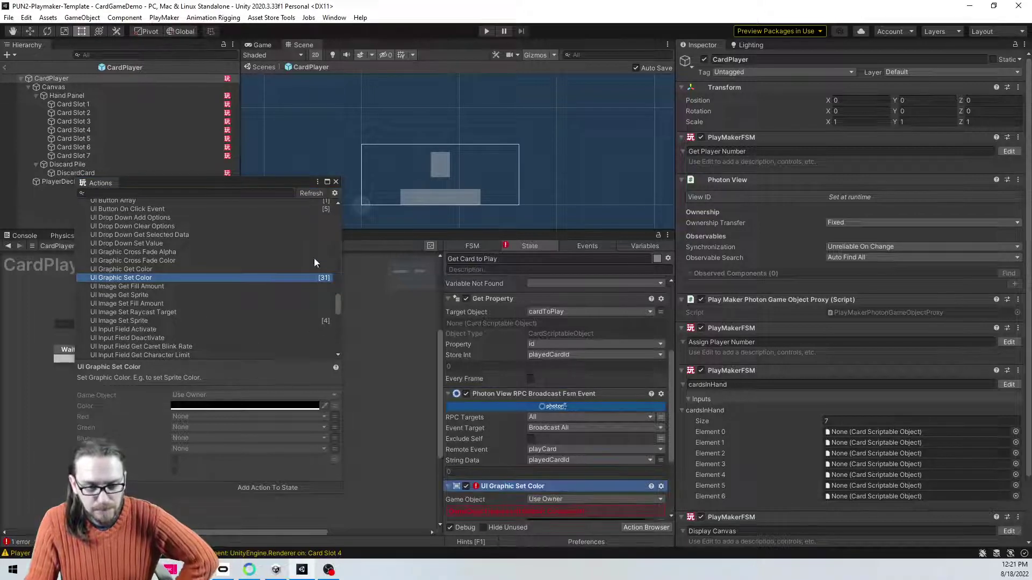
pyautogui.click(336, 182)
# Step: Target the UI Graphic Set Color action at a specified game object using the selectedCardGameObject variable
pyautogui.scroll(-2, 578, 434)
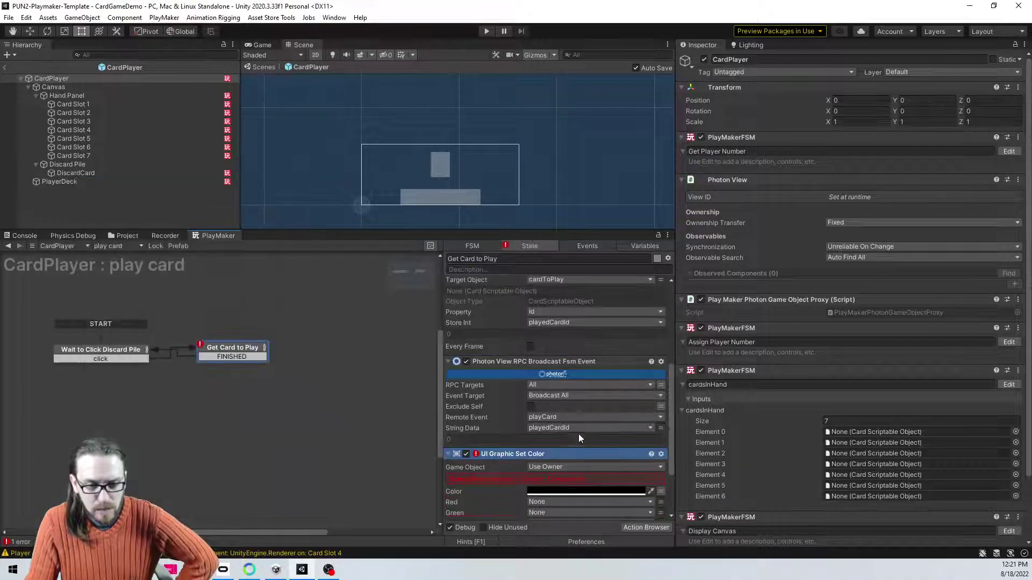
pyautogui.click(556, 469)
pyautogui.click(558, 491)
pyautogui.scroll(-2, 602, 443)
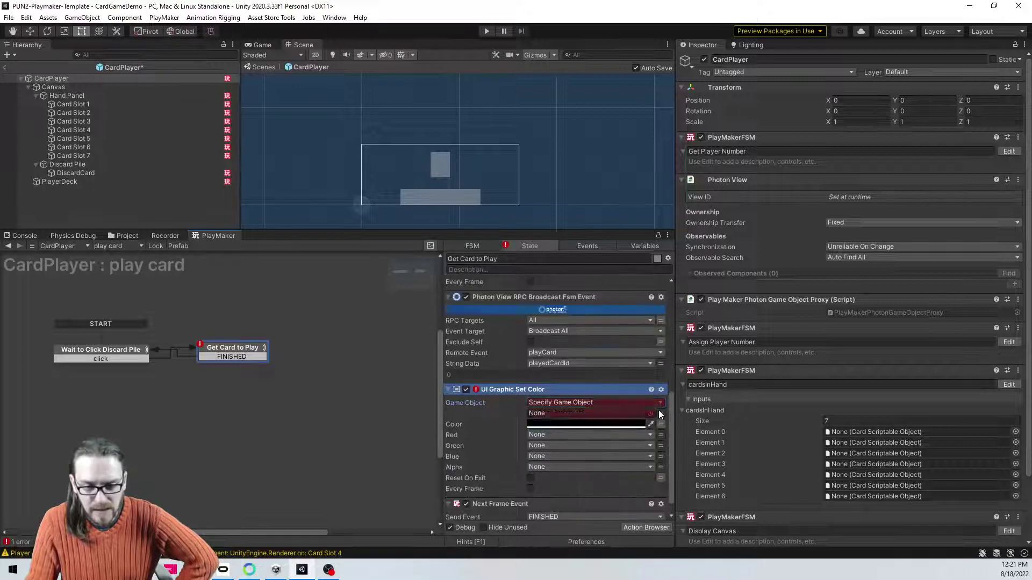
pyautogui.click(659, 411)
pyautogui.click(588, 435)
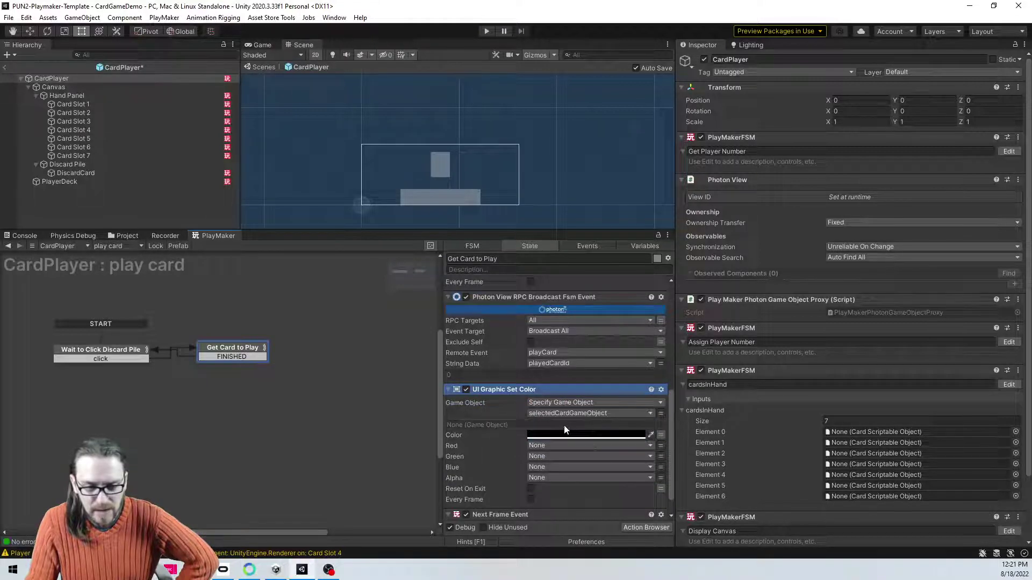
# Step: Set the UI Graphic Set Color action's Color to None and its Alpha to 0
pyautogui.click(660, 434)
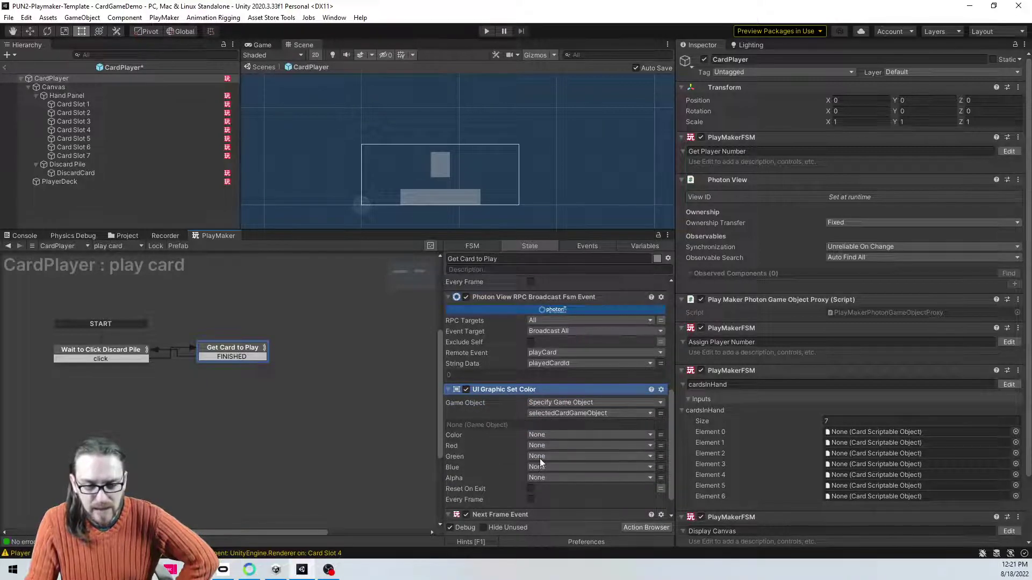
pyautogui.click(648, 477)
pyautogui.click(659, 478)
pyautogui.click(659, 478)
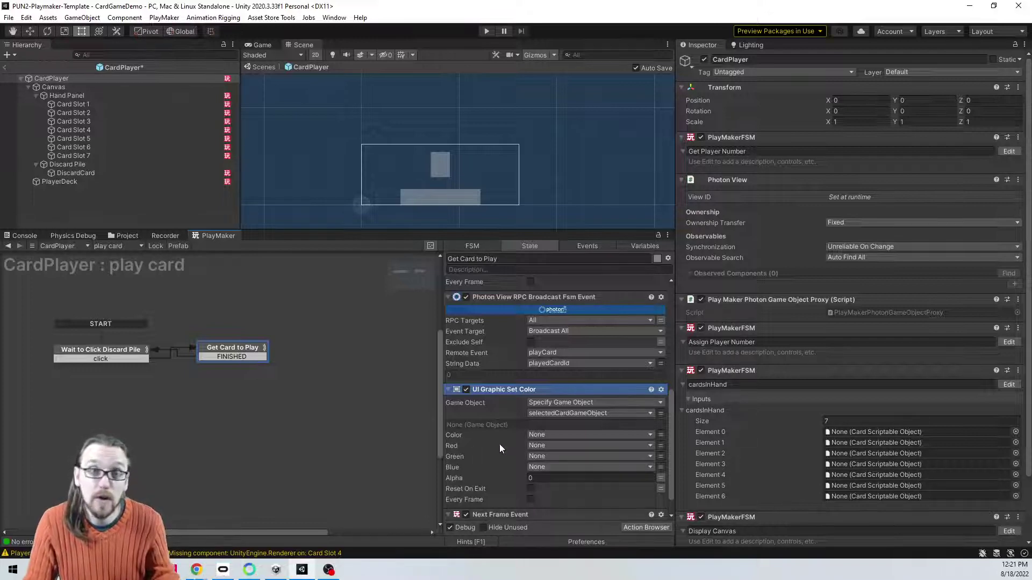
# Step: Run the card game in the editor and bring up the Player3, Player2 and Player1 build windows
pyautogui.hotkey('ctrl', 'p')
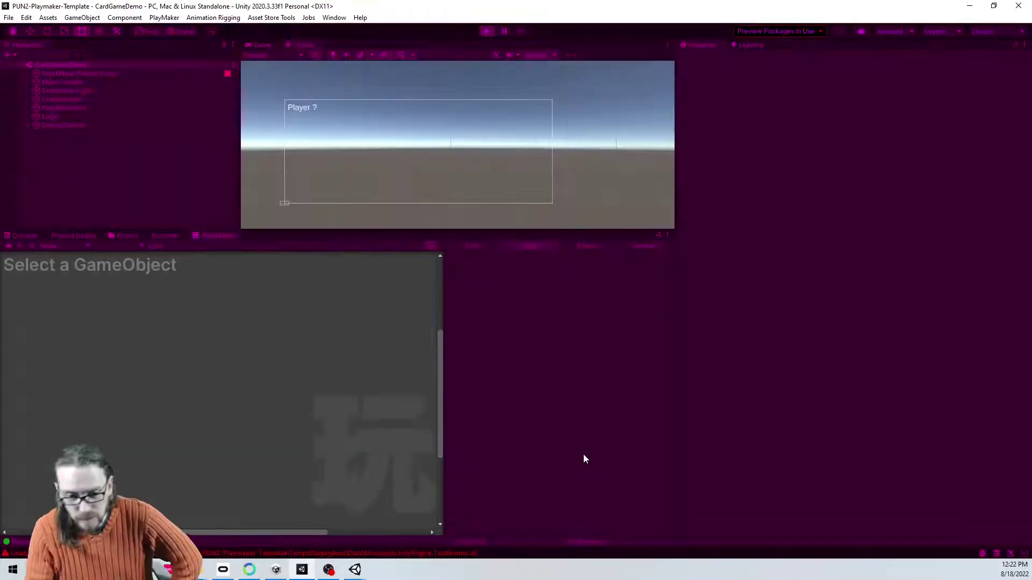
pyautogui.moveTo(354, 572)
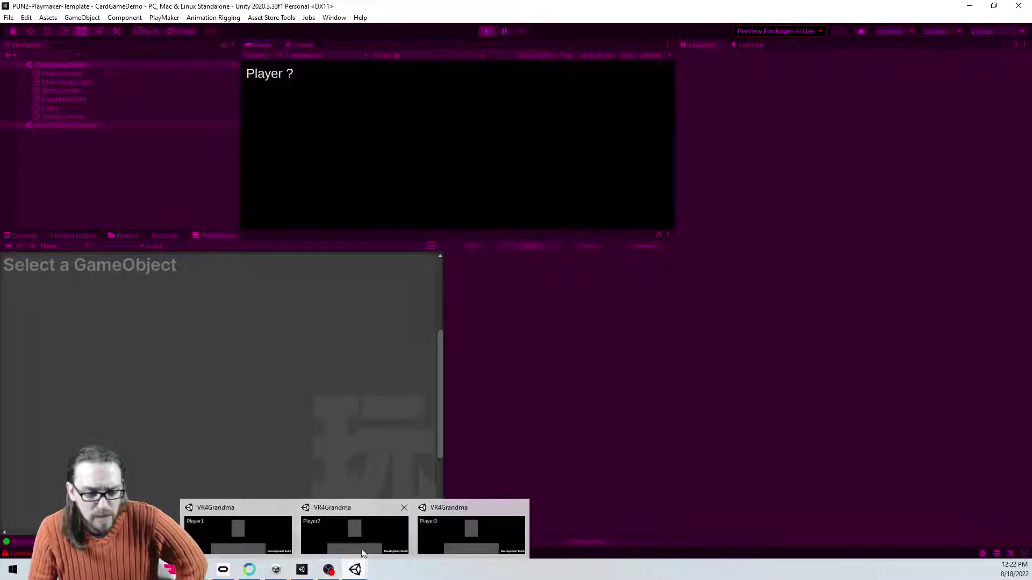
pyautogui.click(440, 517)
pyautogui.click(304, 540)
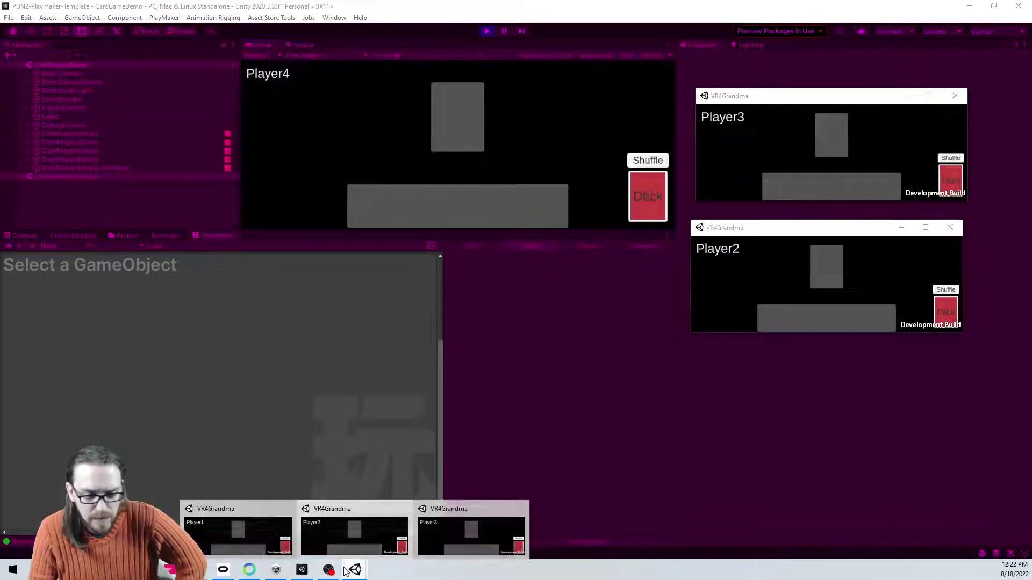
pyautogui.click(238, 535)
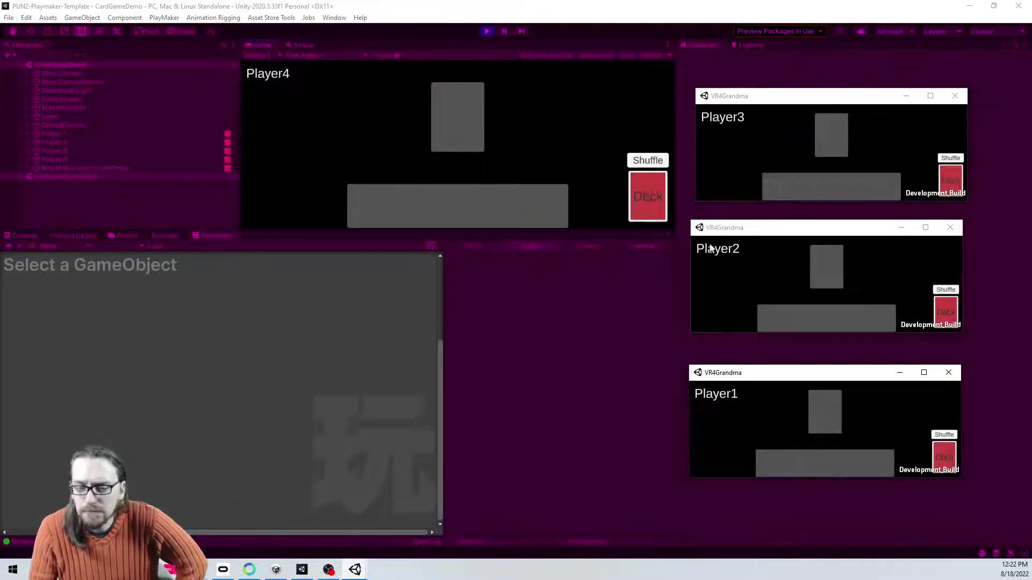
# Step: Shuffle and deal from Player1, and test playing Player1's fourth, Player2's third, Player3's seventh and Player4's seventh cards
pyautogui.click(942, 435)
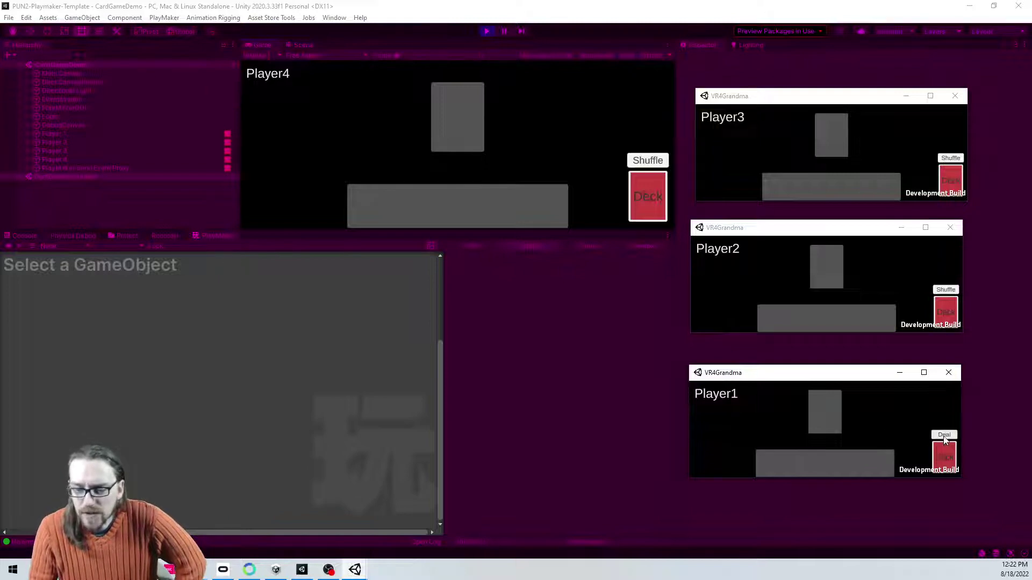
pyautogui.click(824, 462)
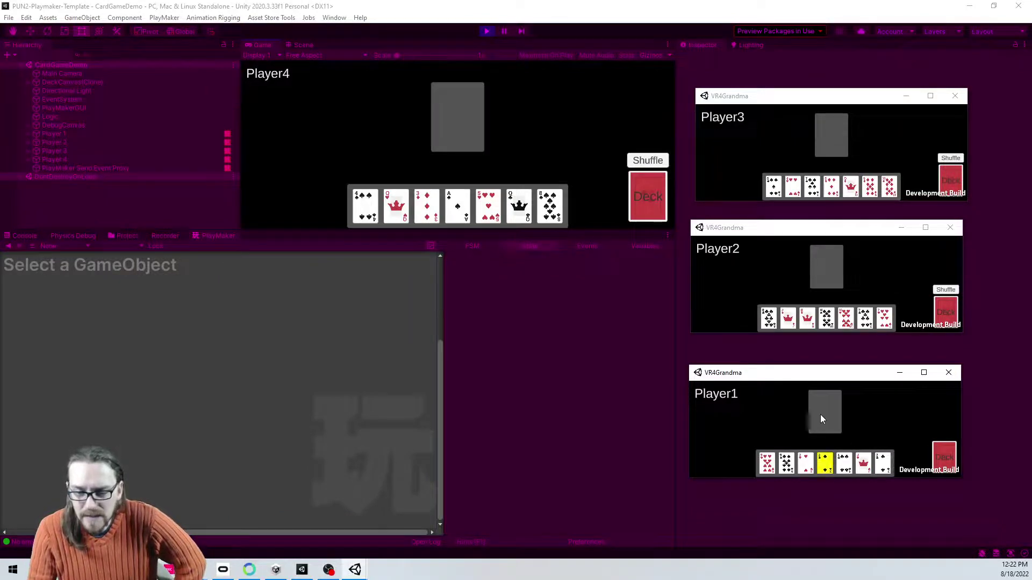
pyautogui.click(820, 414)
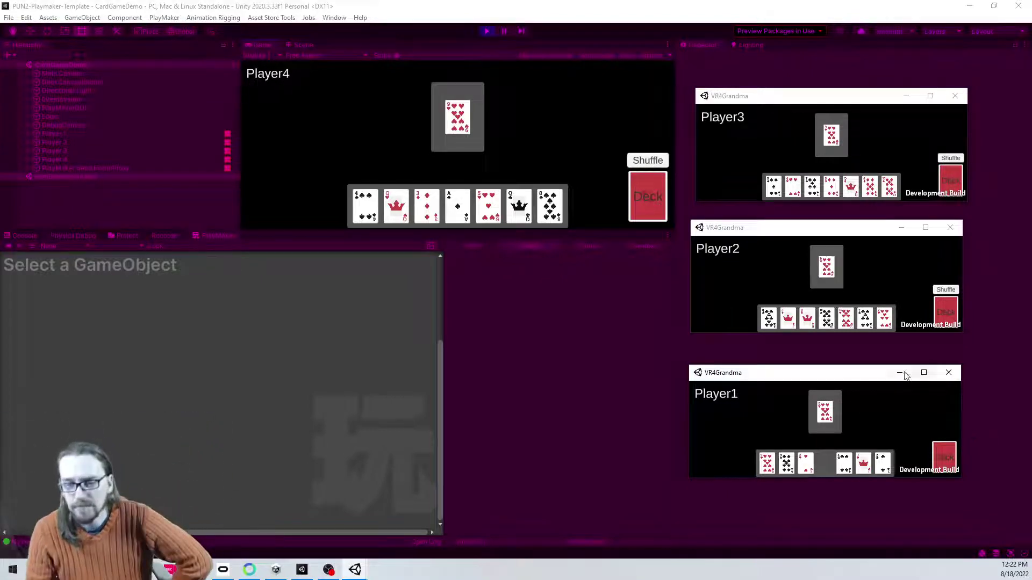
pyautogui.click(807, 322)
pyautogui.click(828, 272)
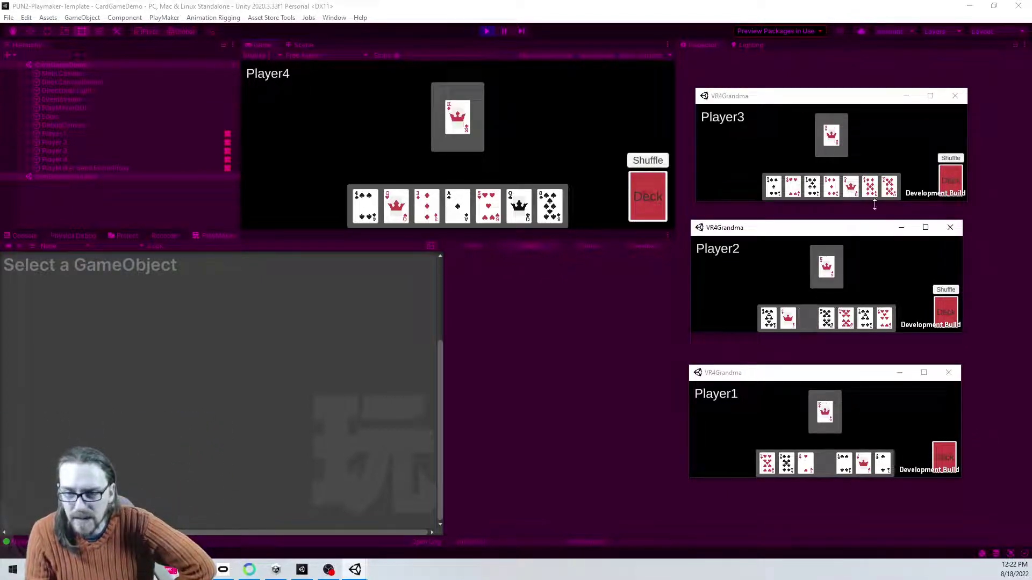
pyautogui.click(888, 186)
pyautogui.click(831, 136)
pyautogui.click(554, 204)
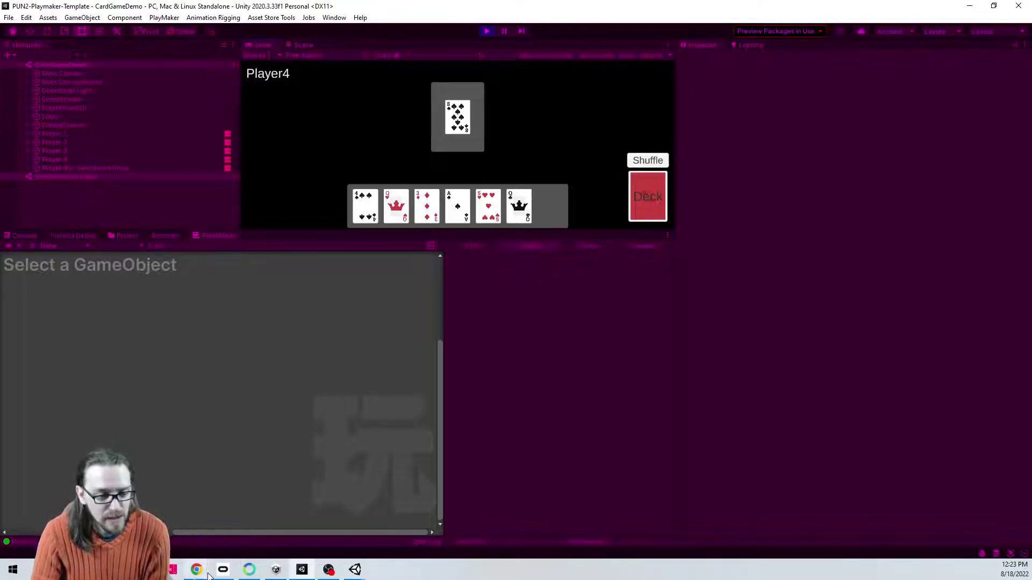
# Step: Switch to the GitHub Card Game milestone in Chrome and mark the "Place a Card" issue as closed
pyautogui.moveTo(209, 573)
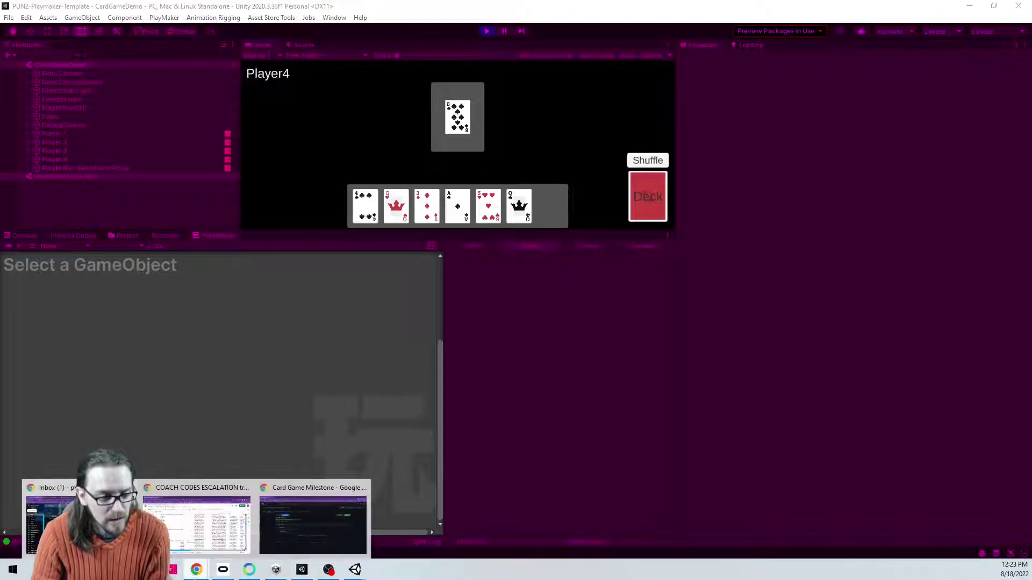
pyautogui.click(331, 521)
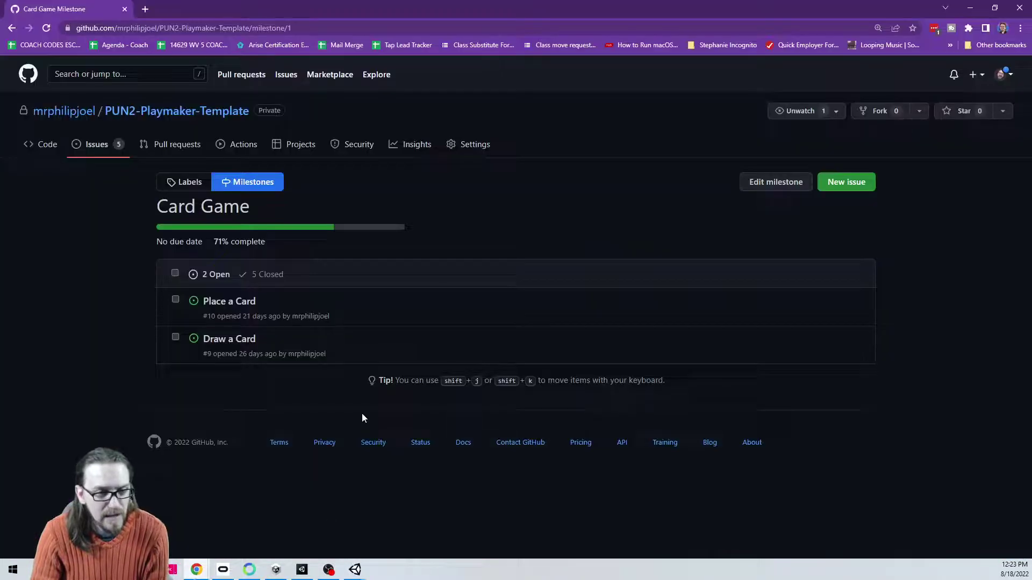
pyautogui.click(176, 300)
pyautogui.click(686, 274)
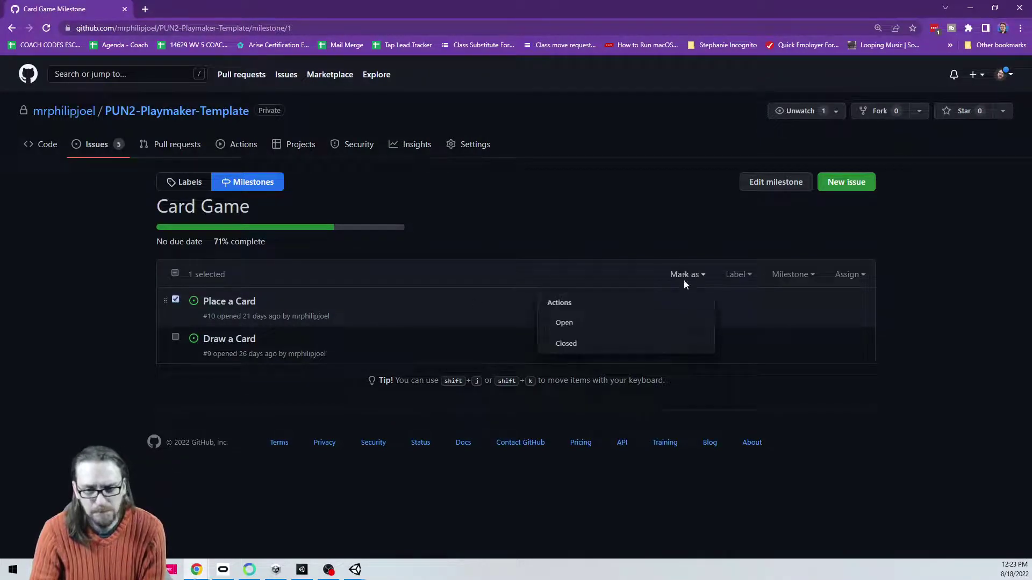
pyautogui.click(567, 344)
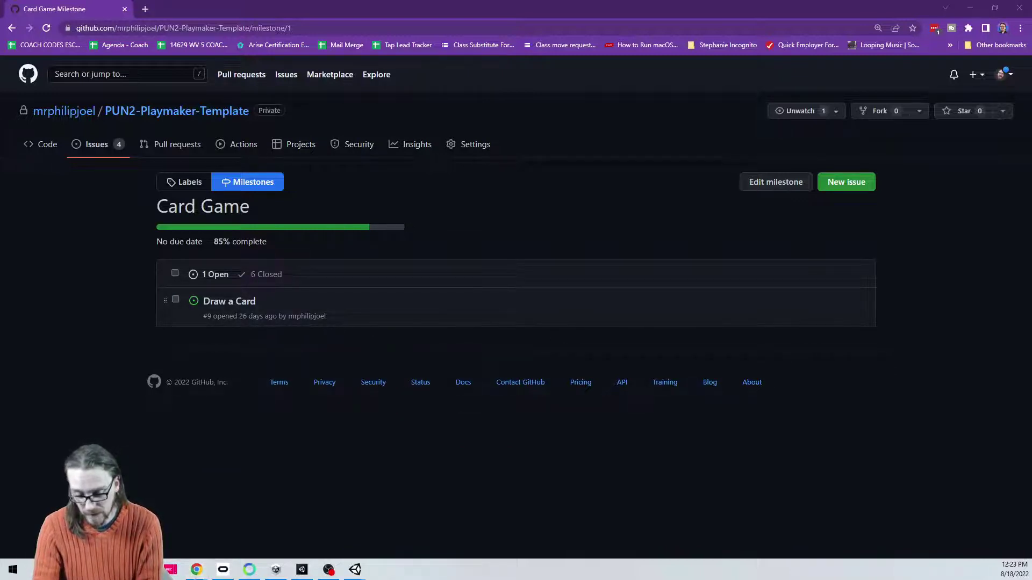
# Step: Return to Unity, stop the game and open the CardPlayer prefab from the Resources folder
pyautogui.click(354, 569)
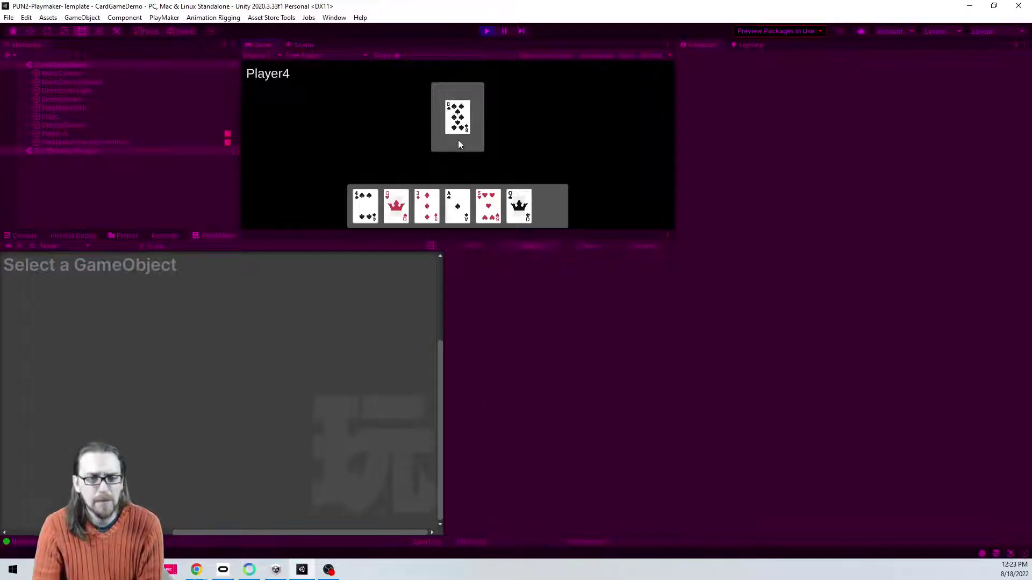
pyautogui.click(486, 31)
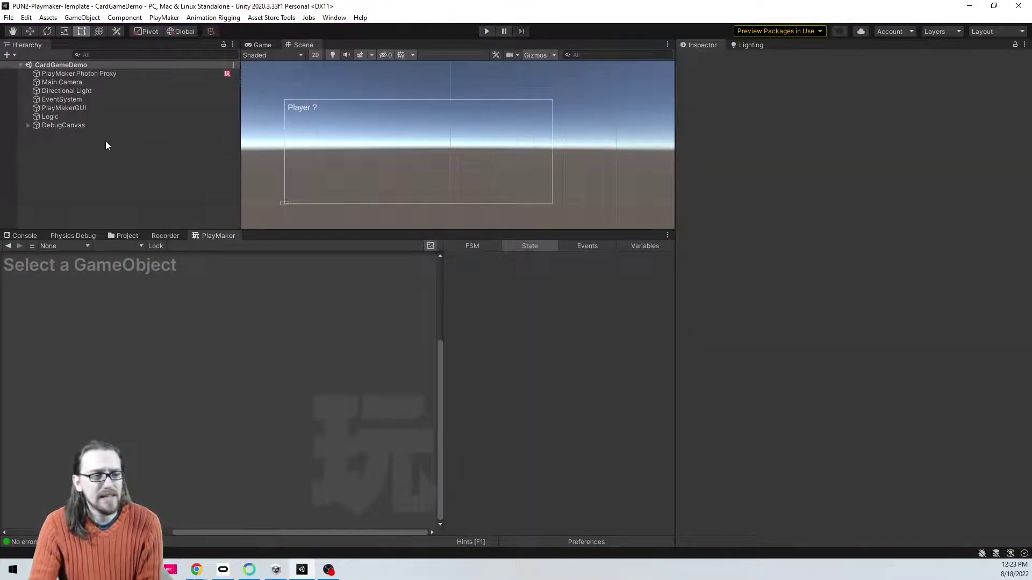
pyautogui.click(128, 236)
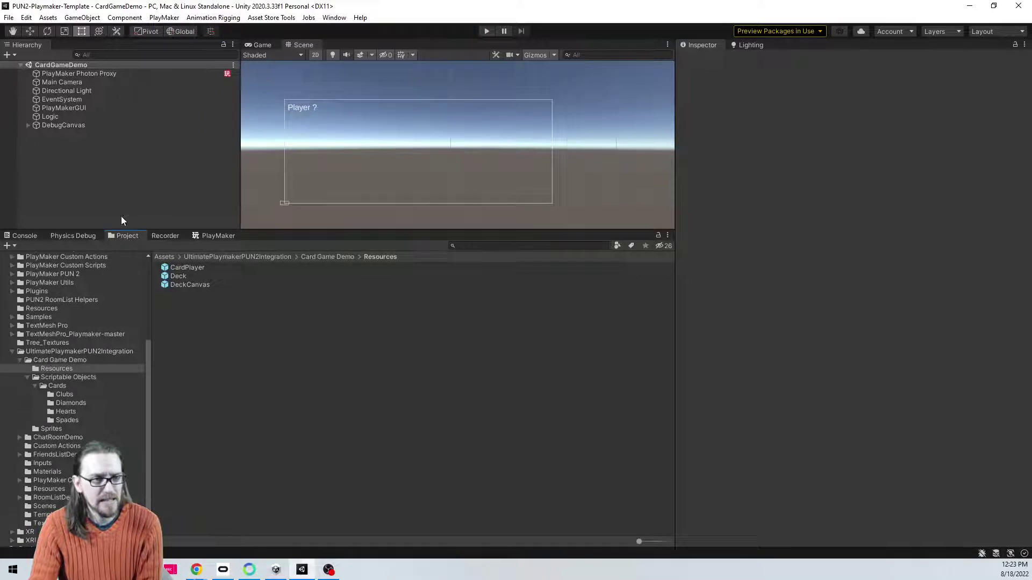
pyautogui.click(254, 45)
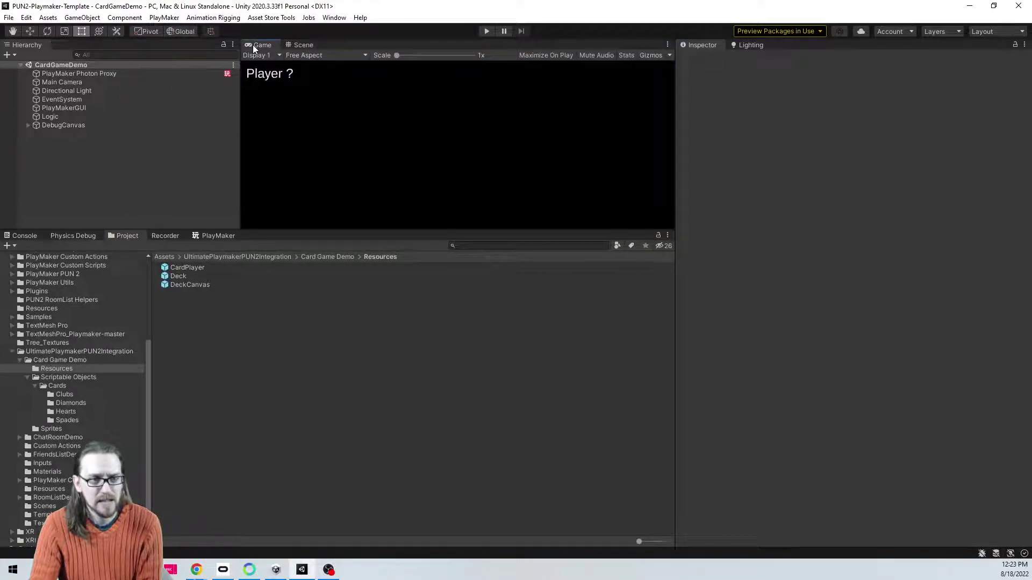
pyautogui.doubleClick(183, 268)
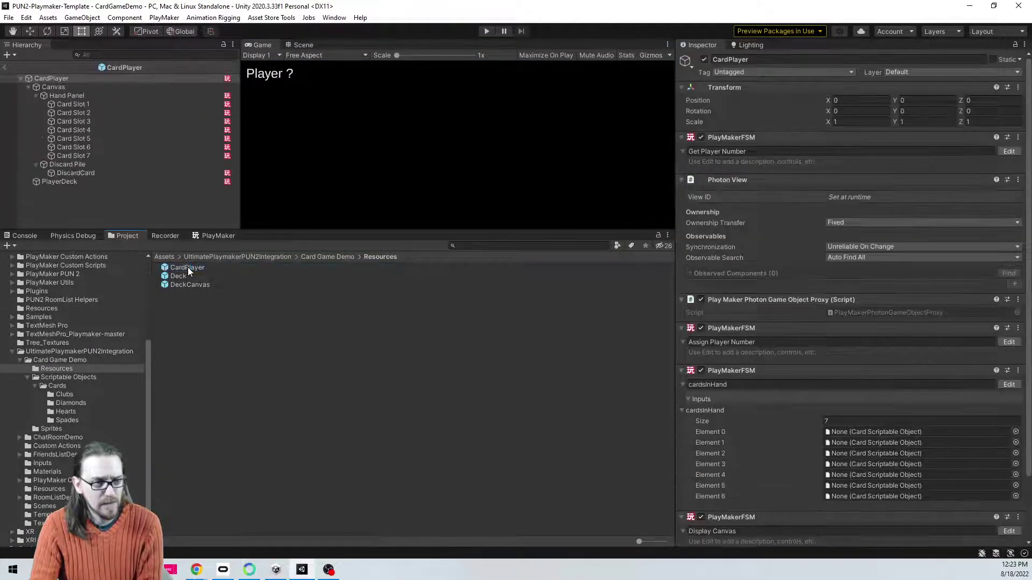
# Step: Show the Deck state machine of PlayerDeck and review the card elements in its deckOfCards array variable
pyautogui.click(85, 182)
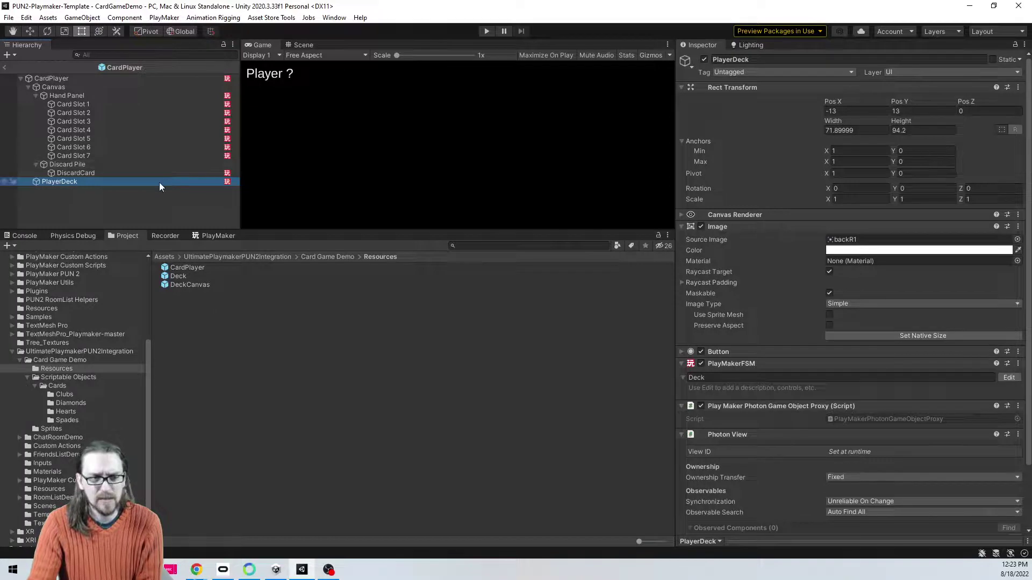
pyautogui.click(215, 237)
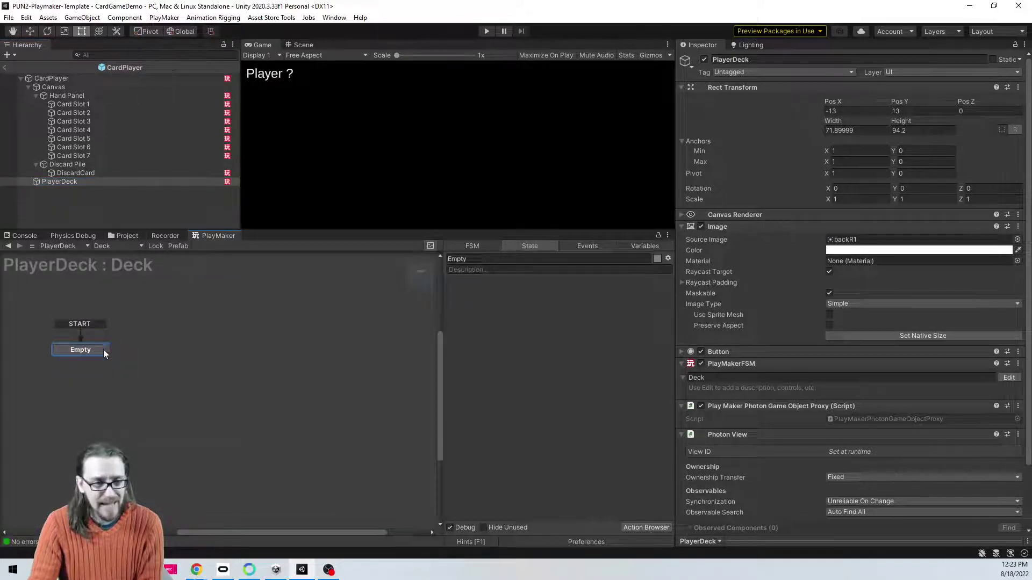
pyautogui.click(124, 245)
pyautogui.click(127, 243)
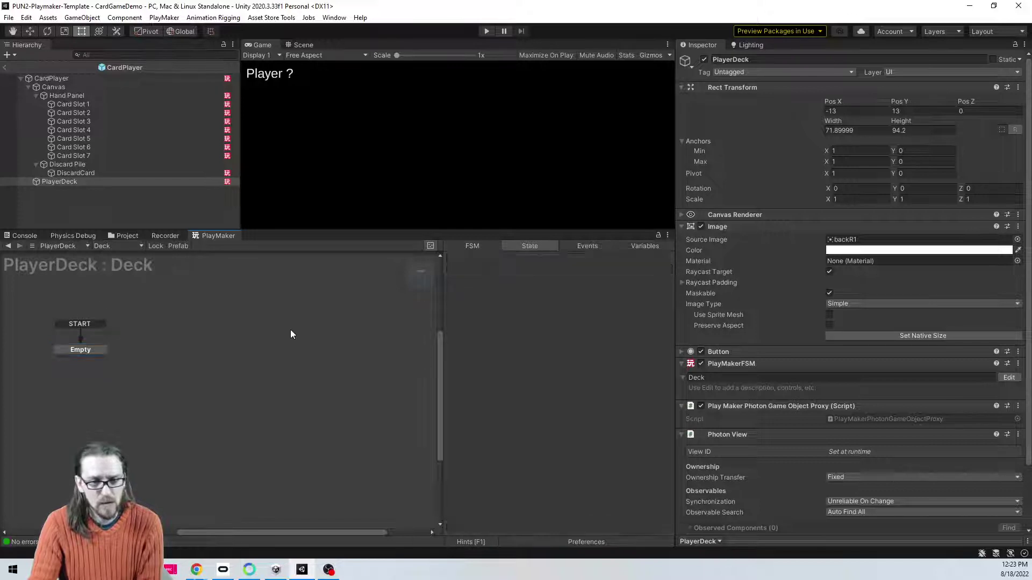
pyautogui.click(645, 247)
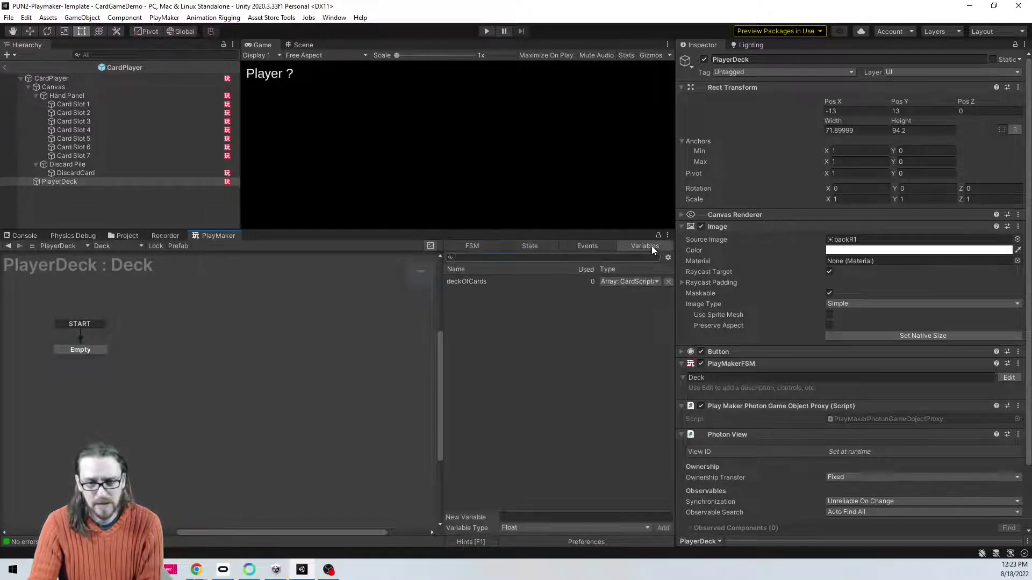
pyautogui.click(513, 282)
pyautogui.scroll(-3, 526, 385)
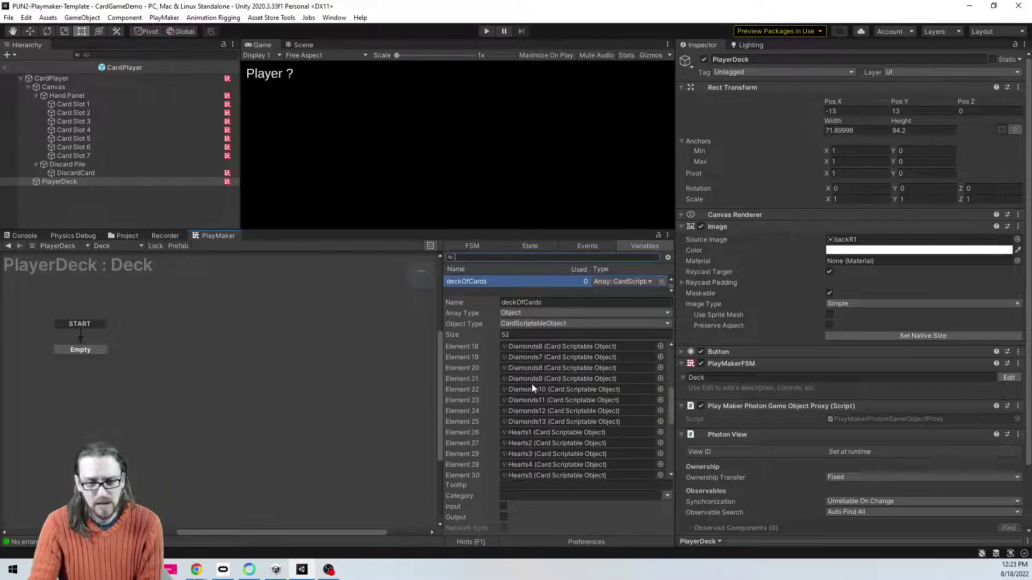
pyautogui.scroll(-12, 547, 417)
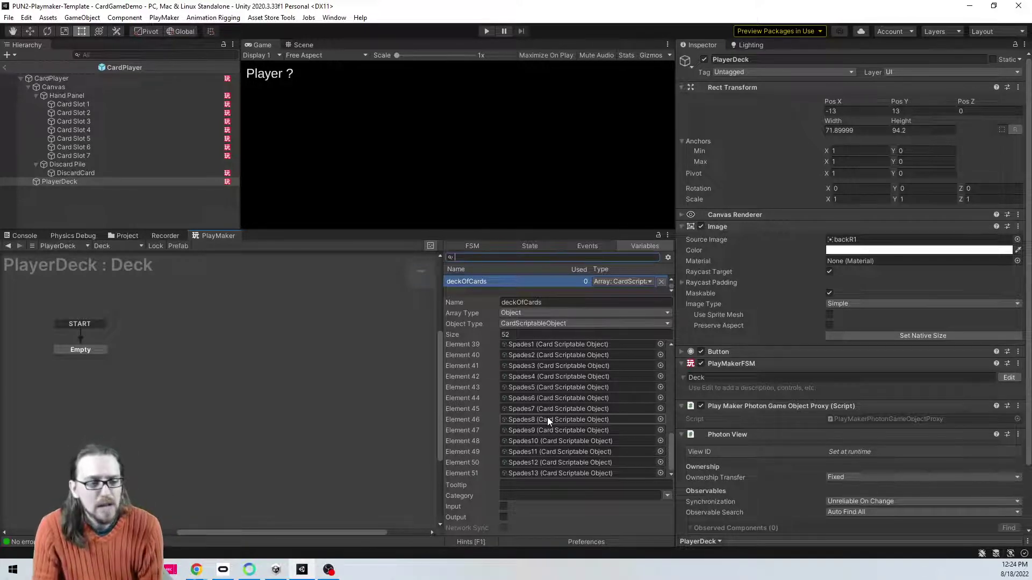
# Step: Check the list of state machines on the CardPlayer root, and exit the prefab back to the Resources folder
pyautogui.click(136, 77)
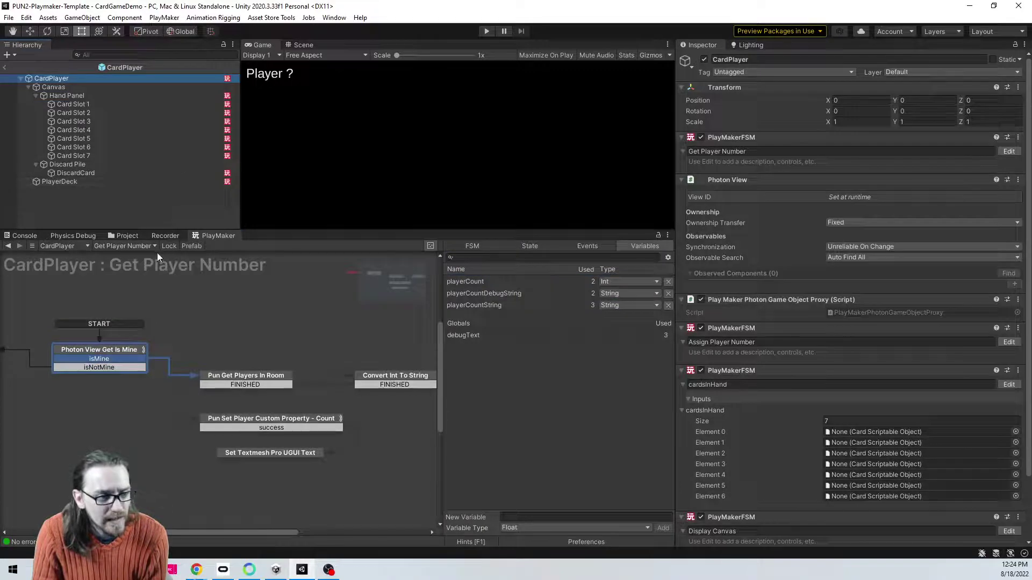
pyautogui.click(143, 247)
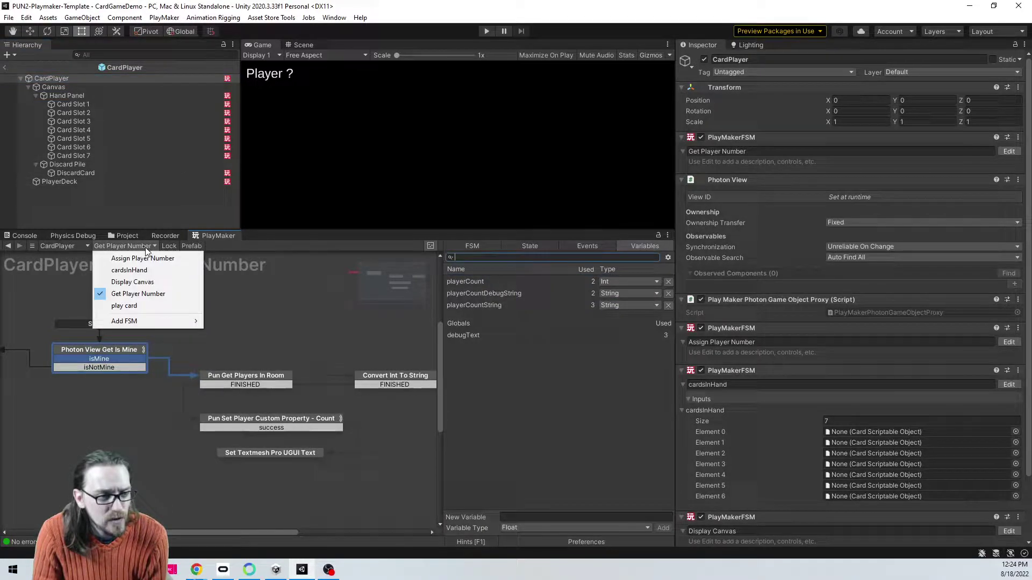
pyautogui.click(192, 248)
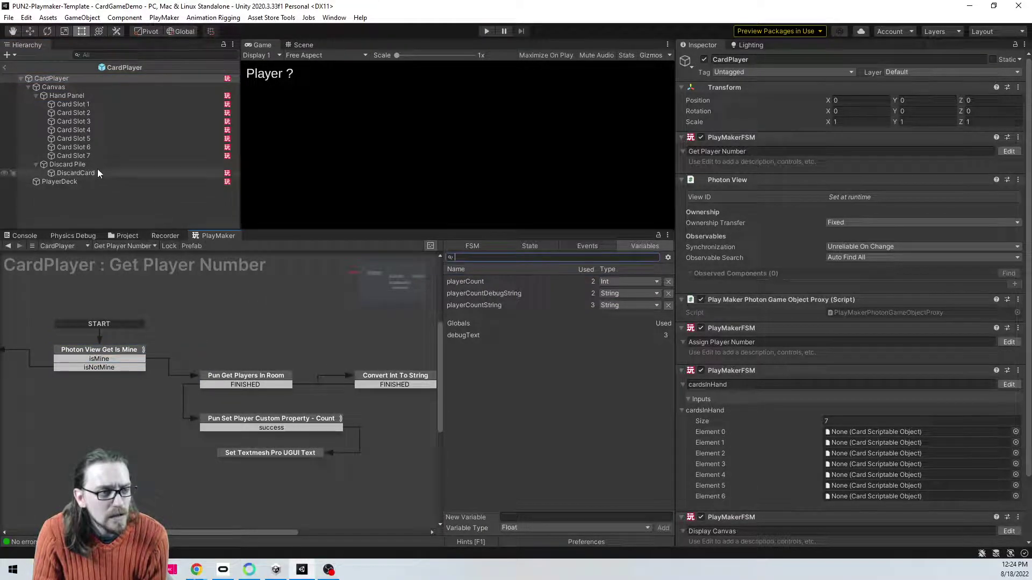
pyautogui.click(64, 180)
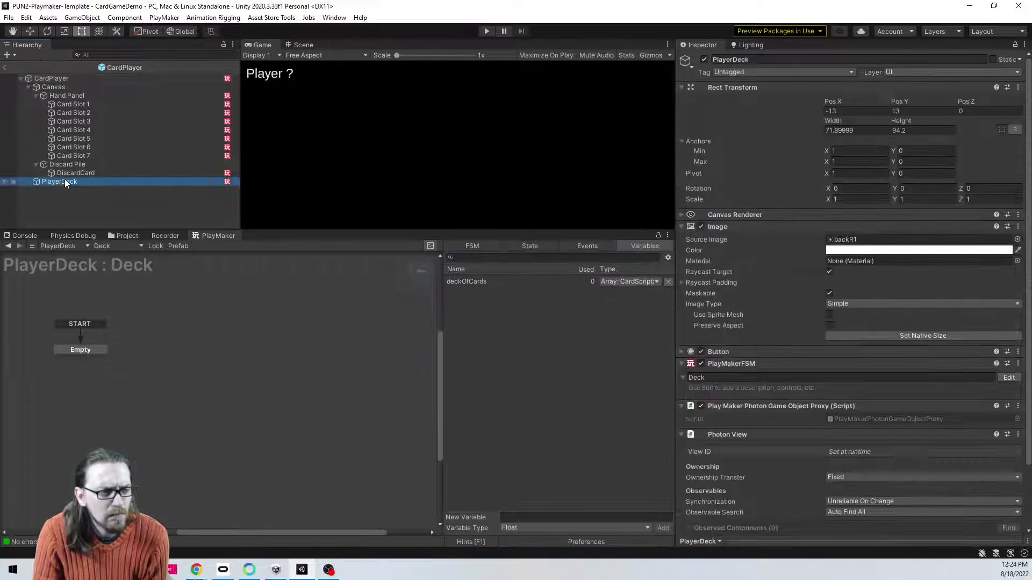
pyautogui.click(4, 69)
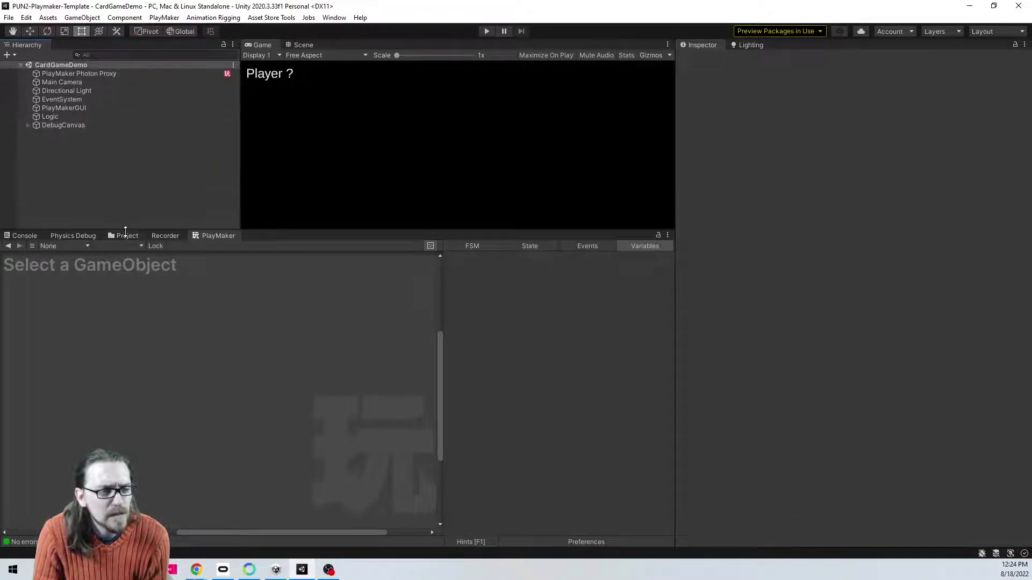
pyautogui.click(125, 235)
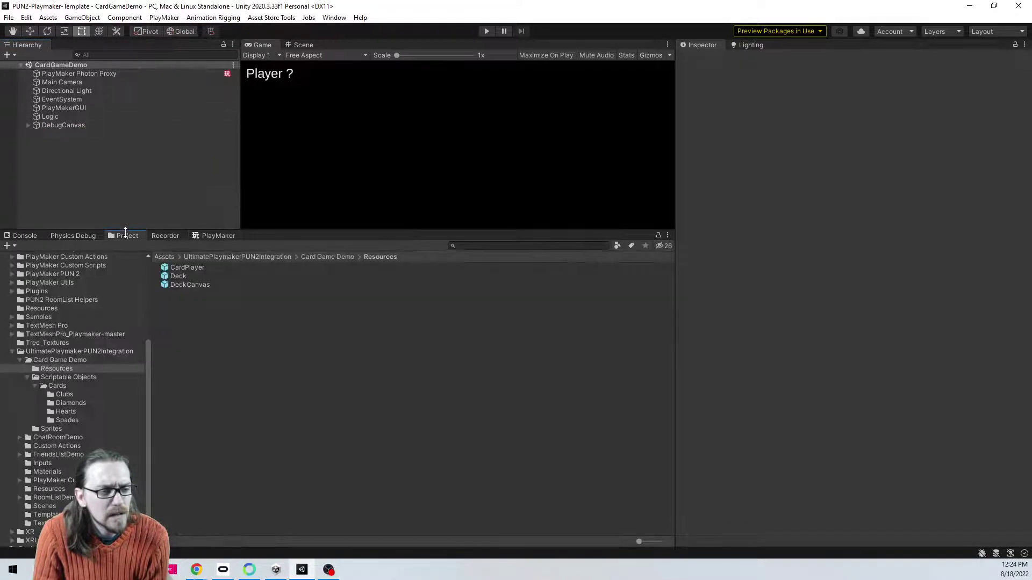
# Step: Run the game, inspect PlayerDeck and the expanded Discard Pile's DiscardCard under Player 1, and stop the game
pyautogui.click(484, 32)
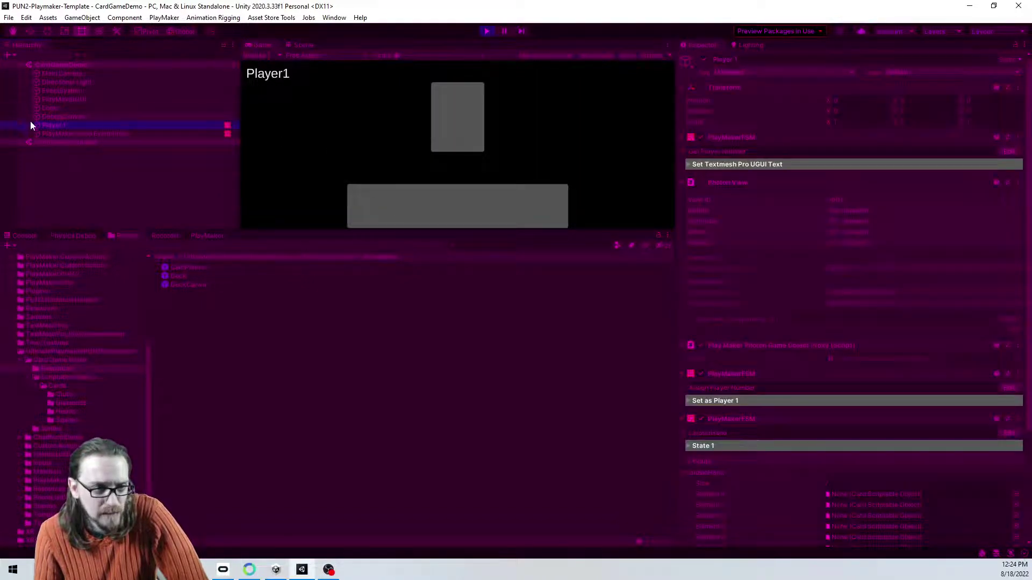
pyautogui.click(29, 125)
pyautogui.click(58, 142)
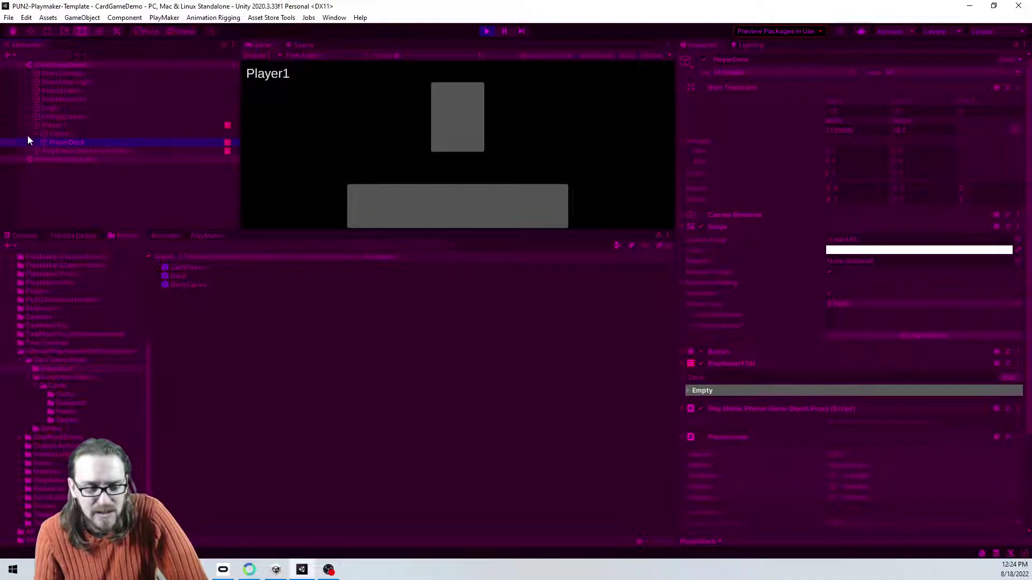
pyautogui.click(32, 134)
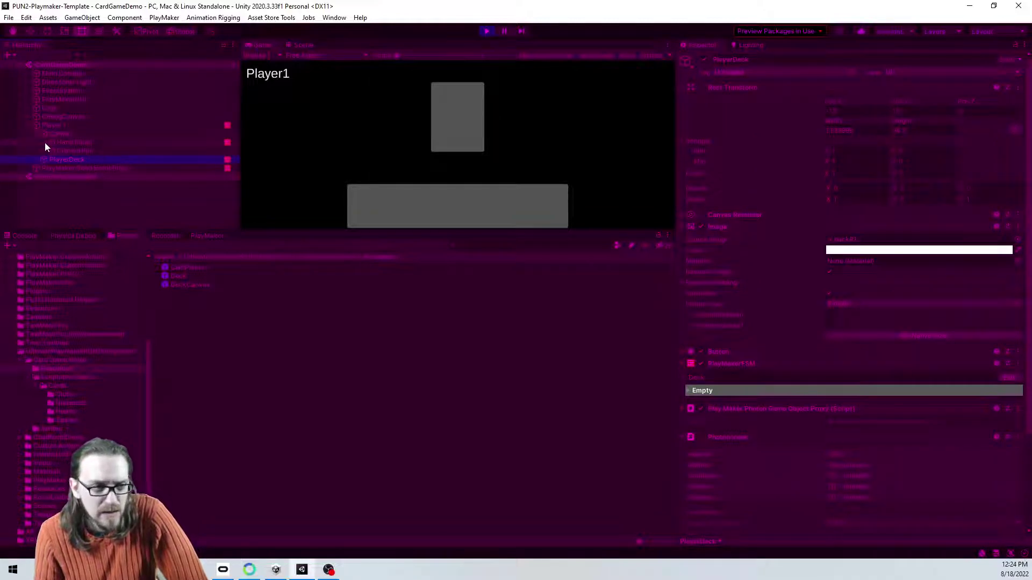
pyautogui.click(44, 143)
pyautogui.scroll(-1, 42, 196)
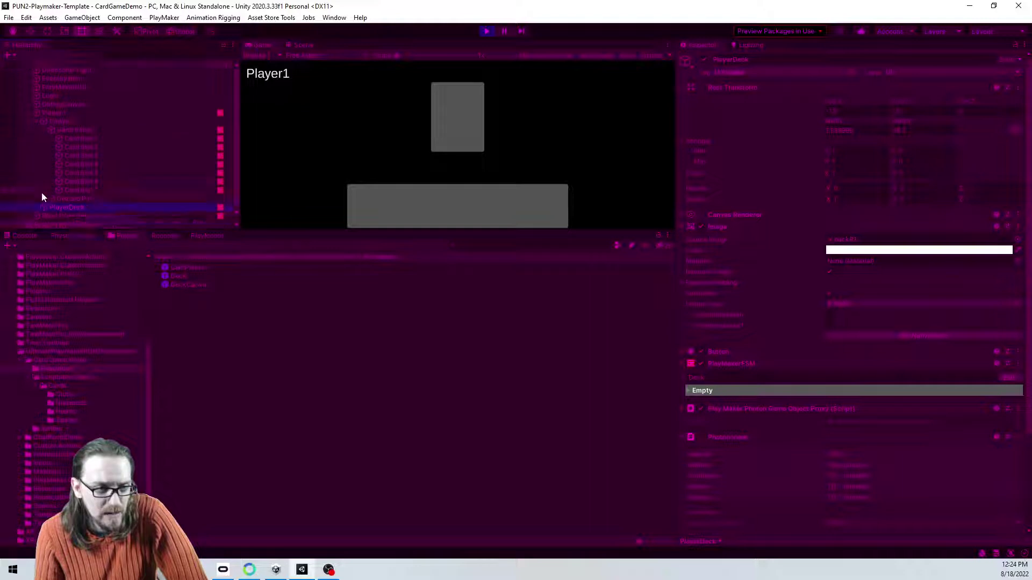
pyautogui.click(51, 199)
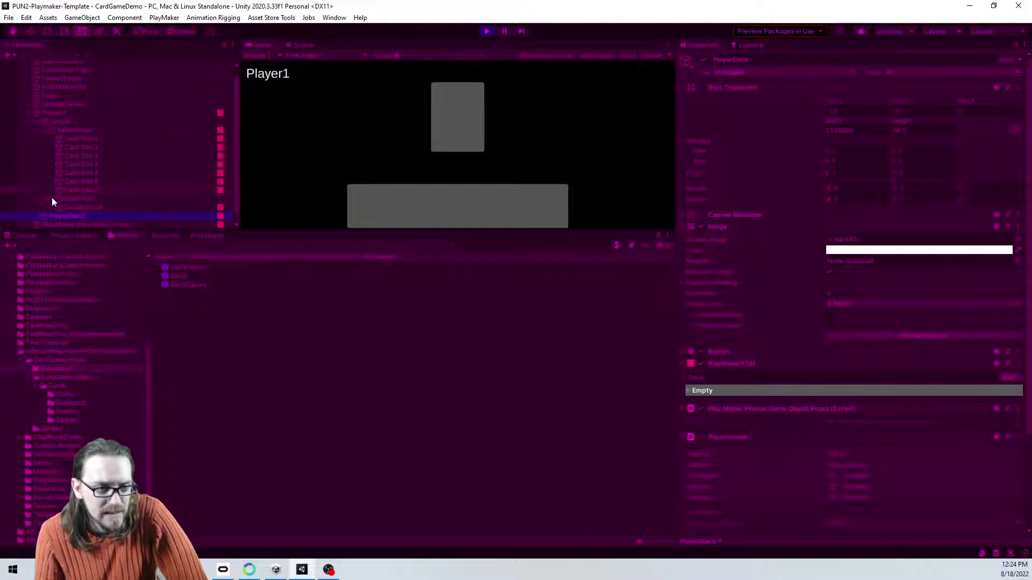
pyautogui.click(88, 207)
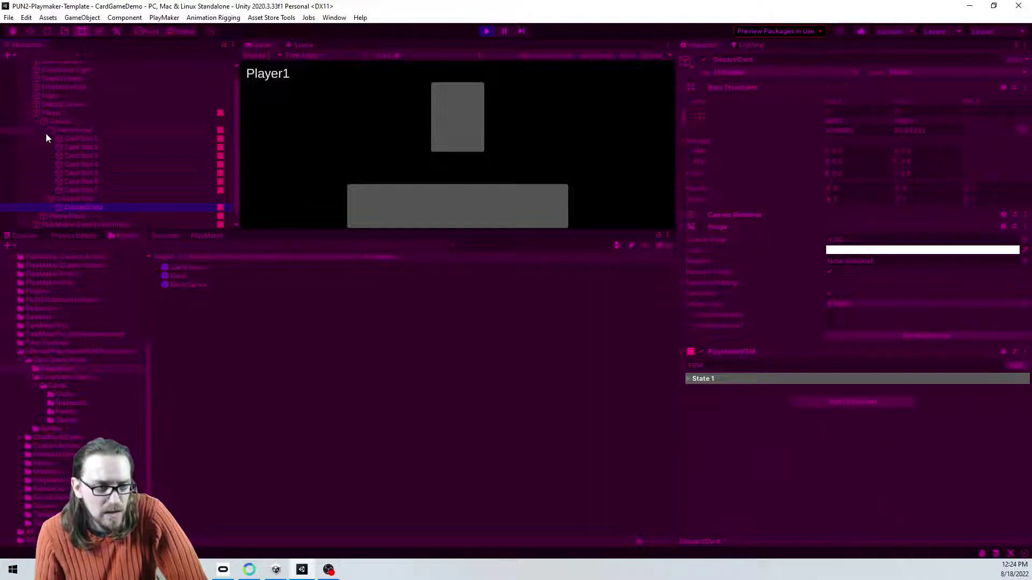
pyautogui.click(199, 285)
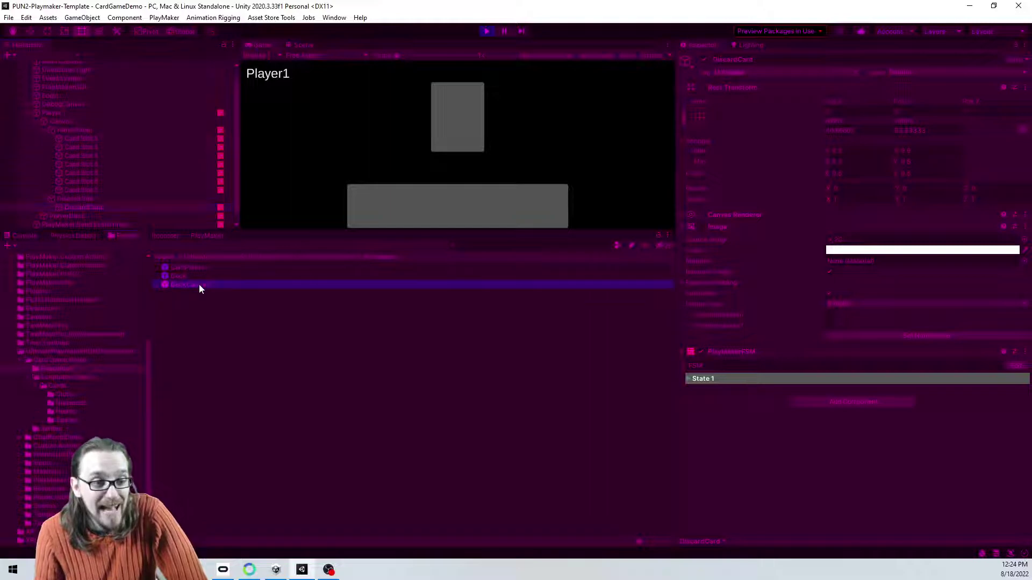
pyautogui.click(480, 30)
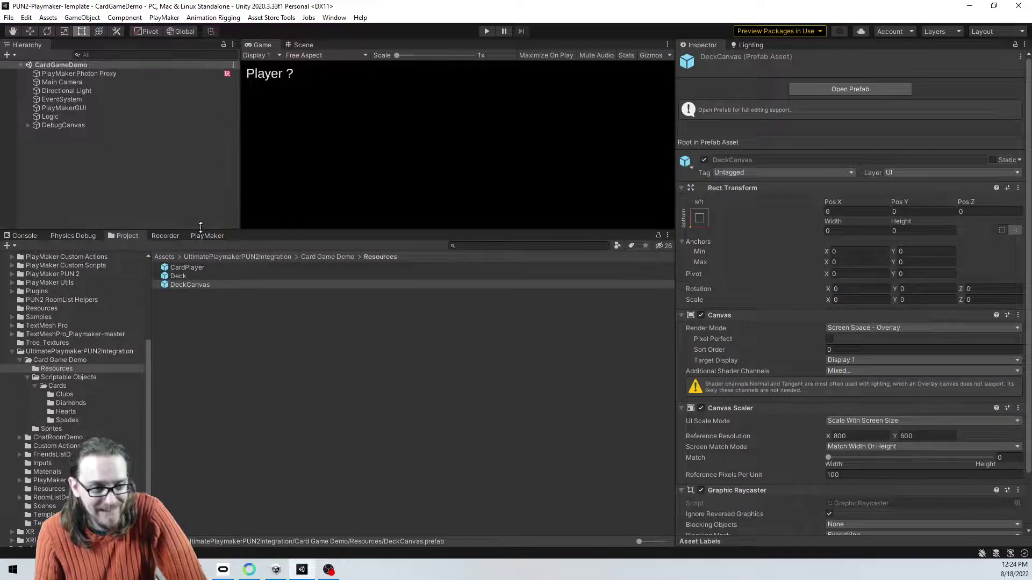
# Step: Open the DeckCanvas prefab and examine its Deck object's state machine, including the Dealing is Complete state
pyautogui.doubleClick(184, 287)
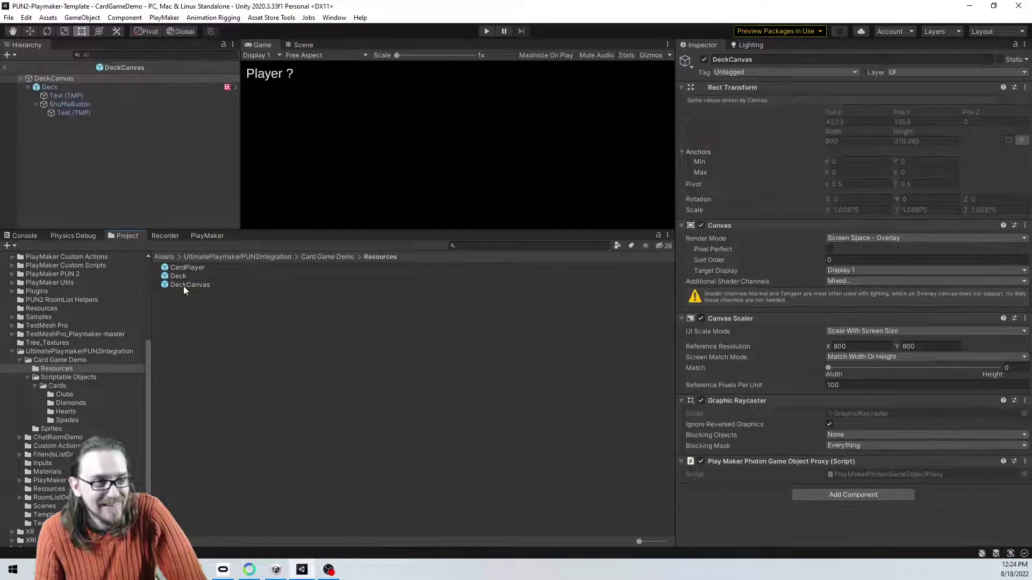
pyautogui.click(99, 87)
pyautogui.click(207, 236)
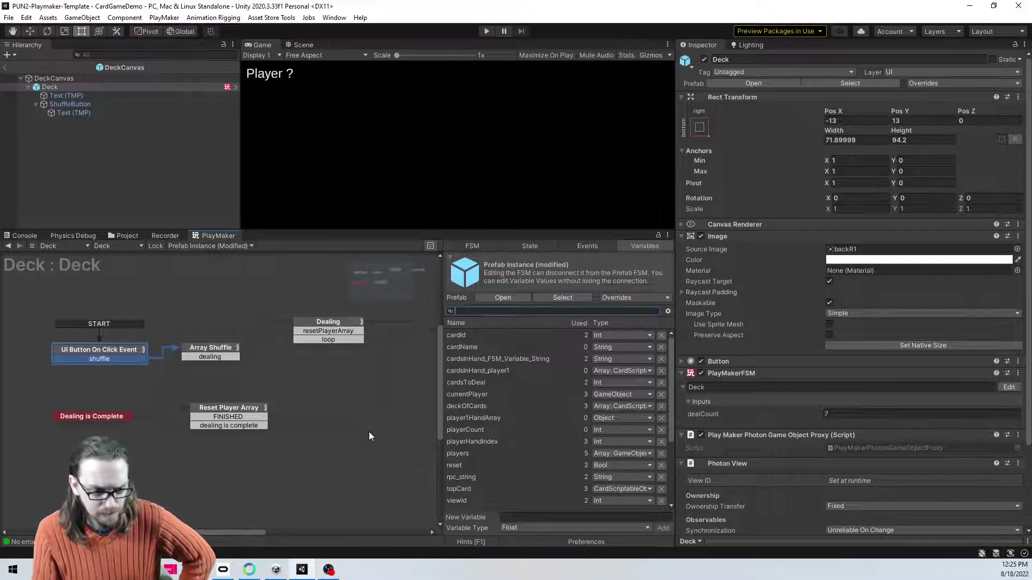
pyautogui.moveTo(376, 441); pyautogui.dragTo(291, 433, button='middle')
pyautogui.scroll(-1, 291, 452)
pyautogui.scroll(-2, 339, 449)
pyautogui.moveTo(351, 454); pyautogui.dragTo(260, 448, button='middle')
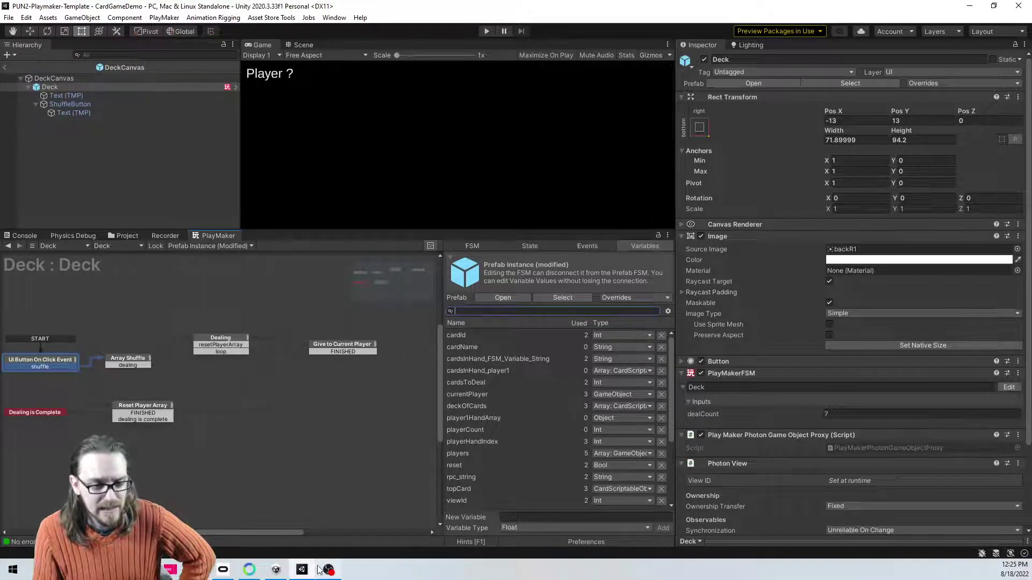
pyautogui.click(111, 248)
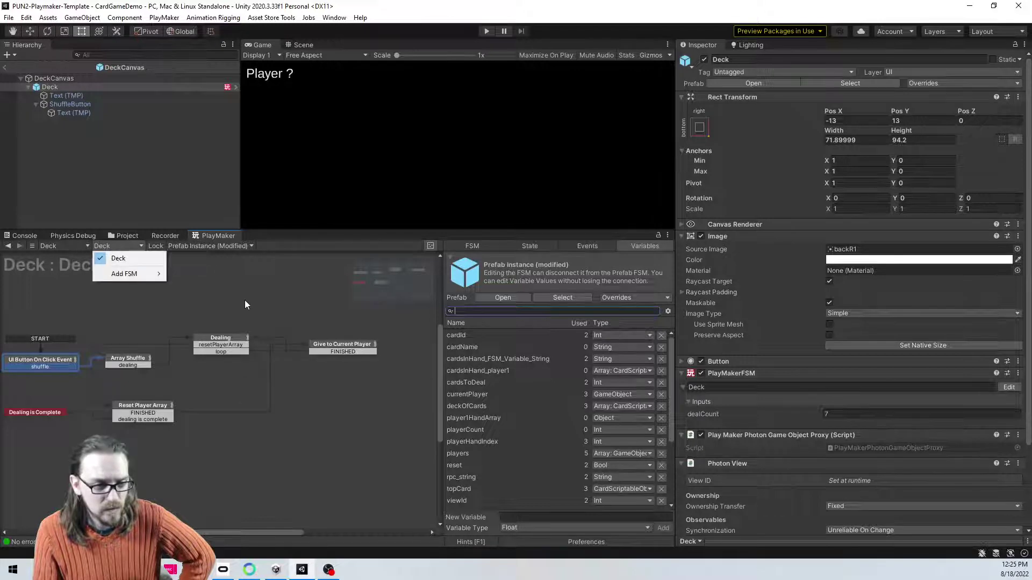
pyautogui.click(117, 258)
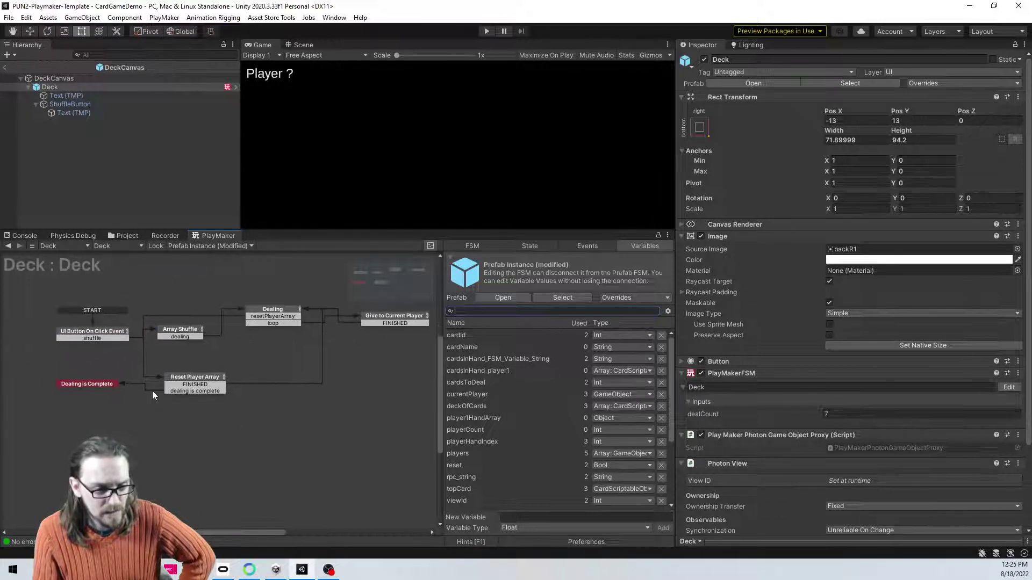
pyautogui.click(102, 383)
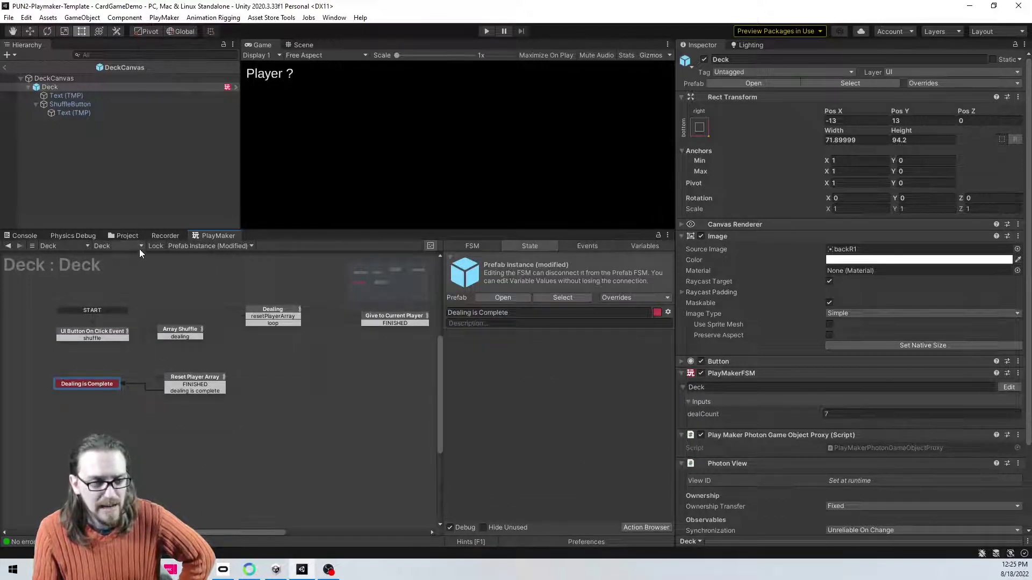
# Step: Maximize the PlayMaker editor and spread the Deck states apart, with UI Button On Click Event above the others
pyautogui.rightClick(214, 236)
pyautogui.click(252, 246)
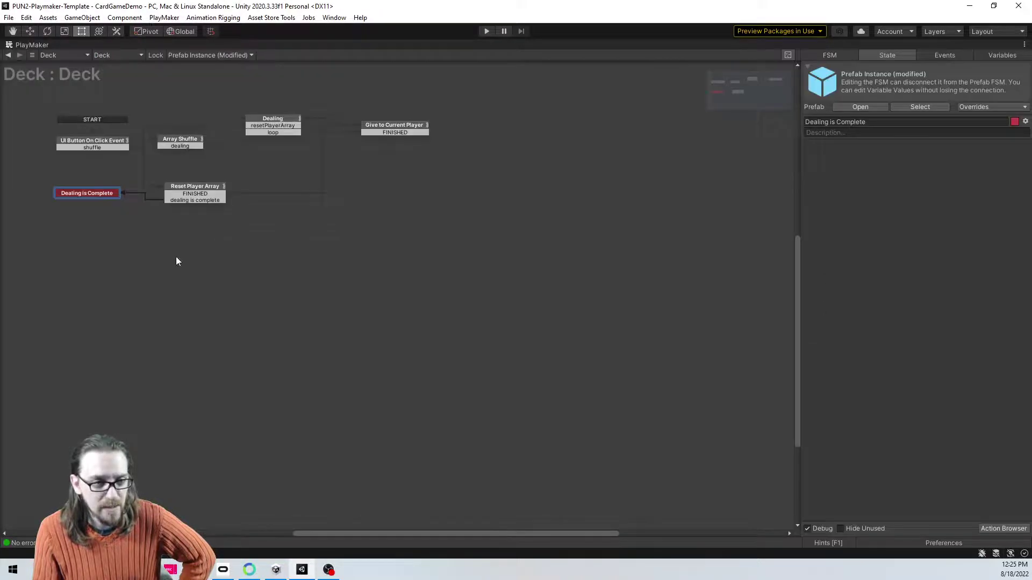
pyautogui.moveTo(223, 196); pyautogui.dragTo(495, 277)
pyautogui.moveTo(395, 230); pyautogui.dragTo(427, 390)
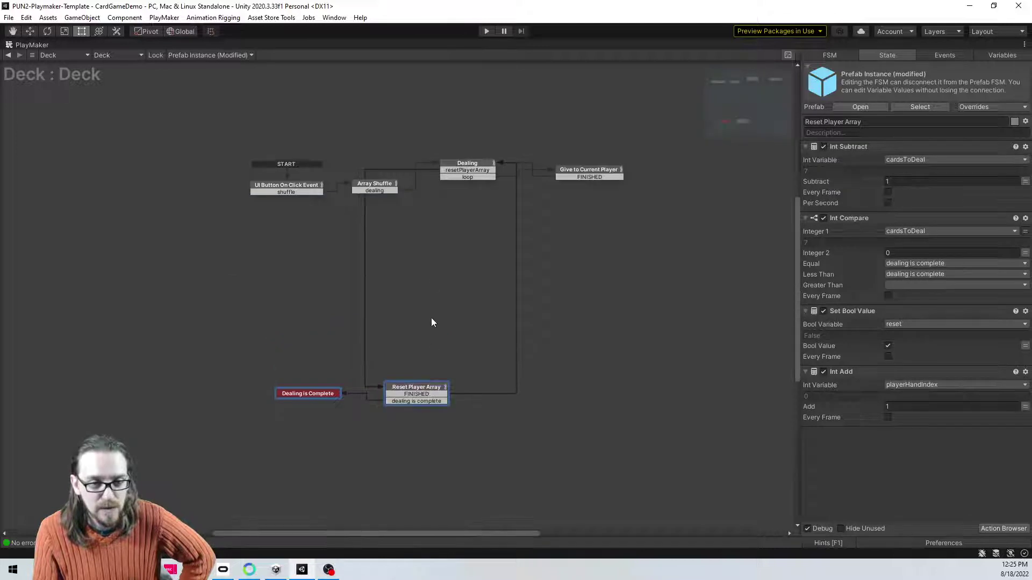
pyautogui.click(361, 162)
pyautogui.moveTo(345, 138); pyautogui.dragTo(665, 265)
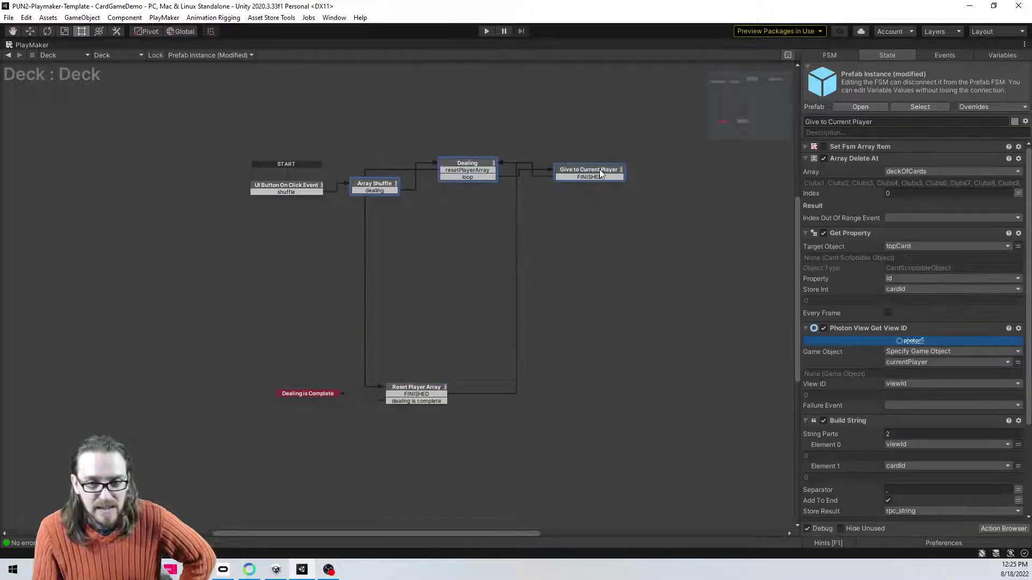
pyautogui.moveTo(616, 185); pyautogui.dragTo(656, 340)
pyautogui.click(541, 200)
pyautogui.moveTo(274, 188); pyautogui.dragTo(307, 112)
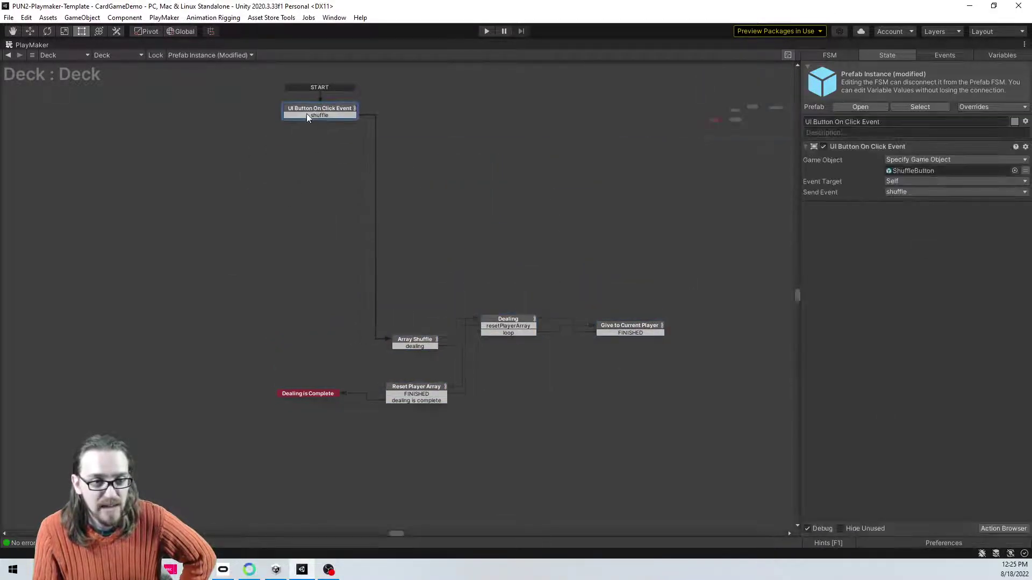
# Step: Stack Array Shuffle, Dealing, Reset Player Array and Dealing is Complete below UI Button On Click Event, with Give to Current Player beside Dealing
pyautogui.moveTo(417, 346); pyautogui.dragTo(322, 150)
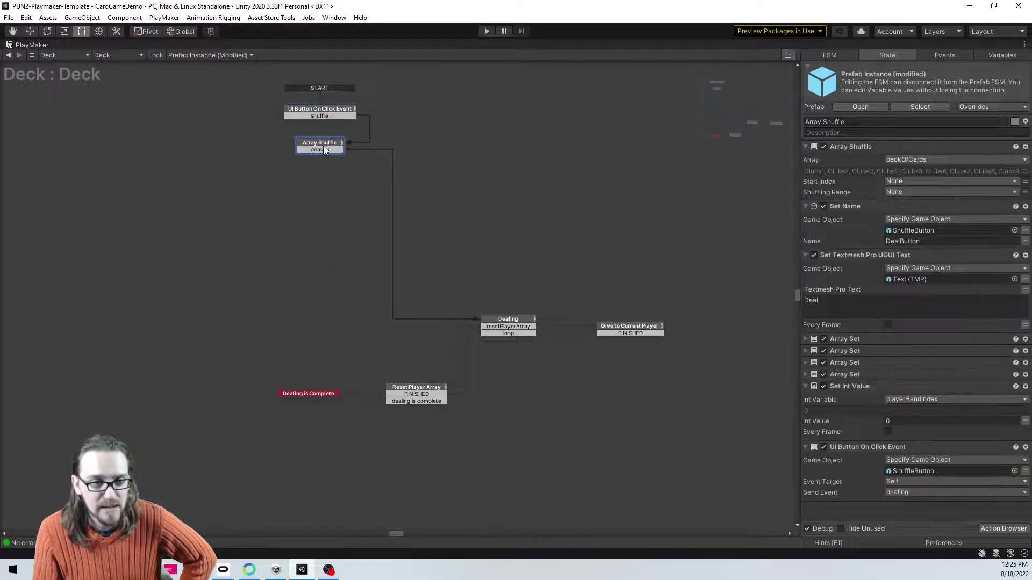
pyautogui.moveTo(495, 319); pyautogui.dragTo(318, 183)
pyautogui.click(629, 328)
pyautogui.moveTo(629, 328); pyautogui.dragTo(514, 183)
pyautogui.moveTo(407, 395); pyautogui.dragTo(311, 225)
pyautogui.moveTo(311, 400); pyautogui.dragTo(326, 265)
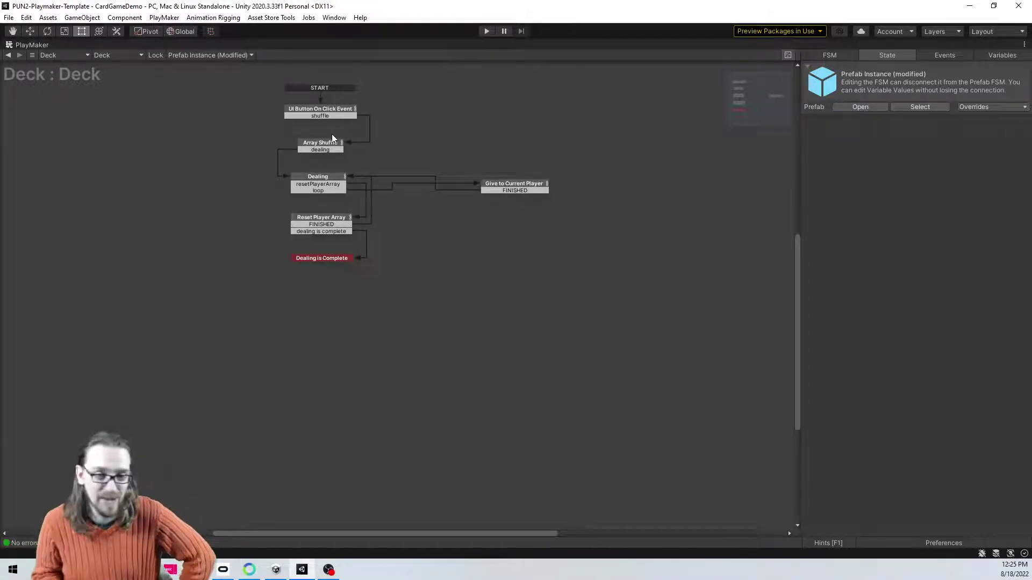
pyautogui.moveTo(436, 206); pyautogui.dragTo(500, 392, button='middle')
pyautogui.scroll(1, 500, 396)
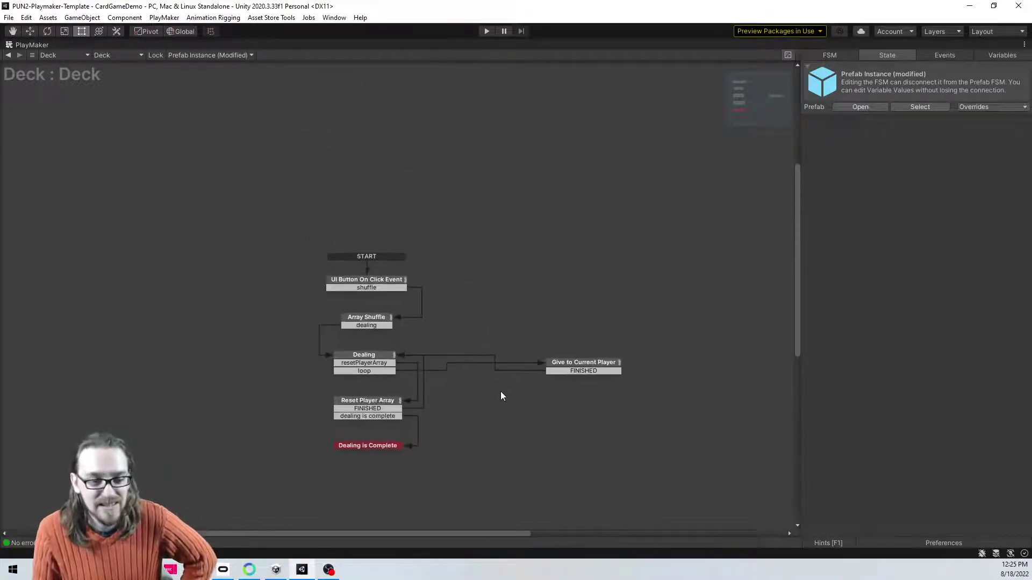
pyautogui.scroll(2, 494, 413)
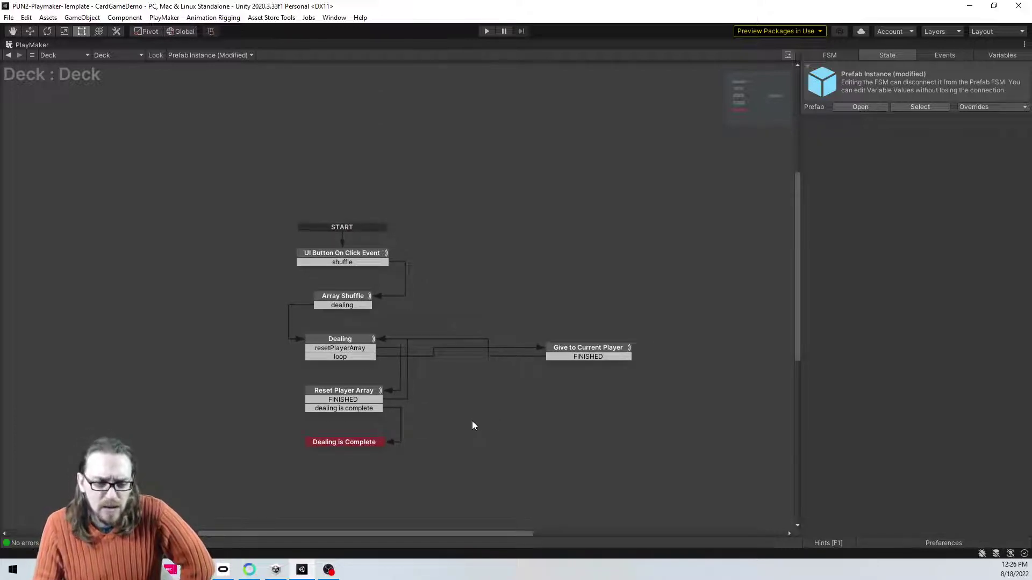
pyautogui.scroll(-2, 430, 422)
pyautogui.moveTo(525, 483); pyautogui.dragTo(535, 402, button='middle')
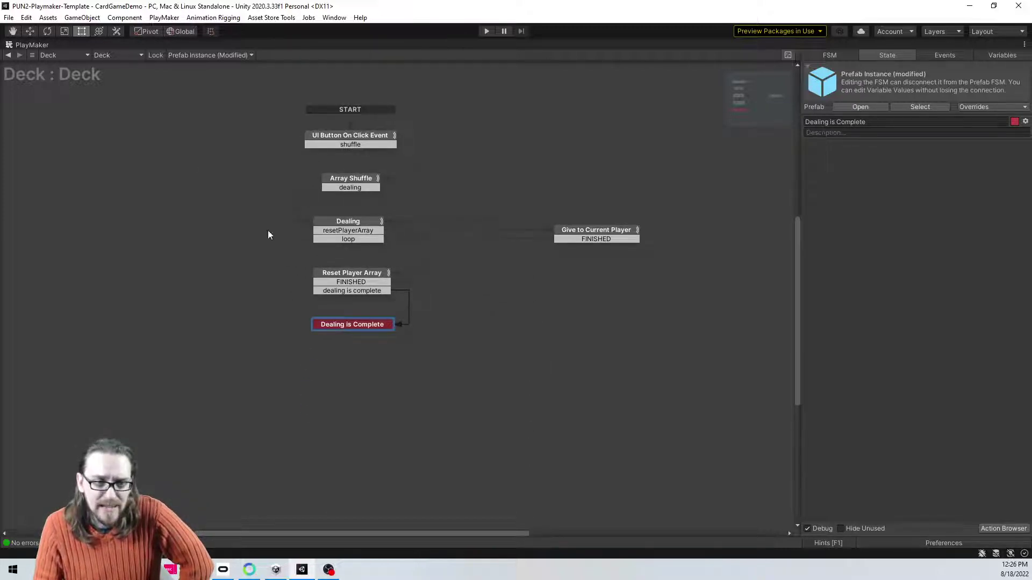
# Step: Add a new FSM to the Deck object and name it Drawing
pyautogui.click(124, 54)
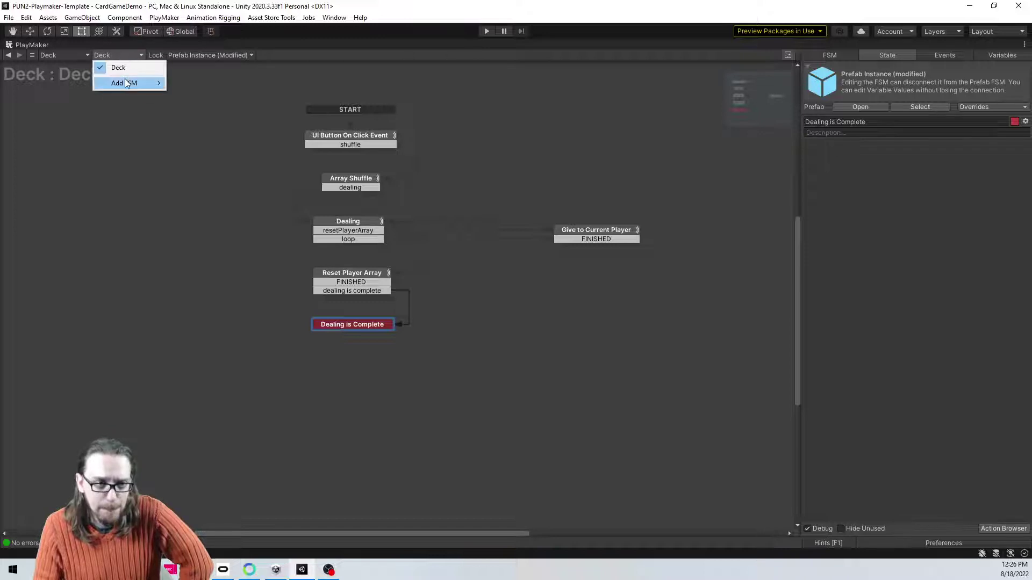
pyautogui.moveTo(129, 83)
pyautogui.click(191, 83)
pyautogui.click(831, 55)
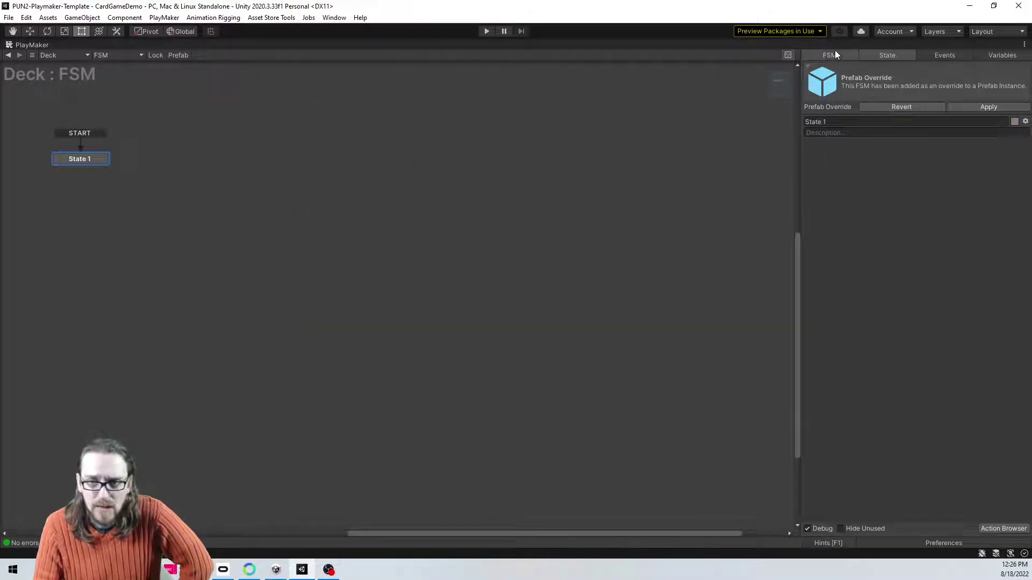
pyautogui.click(846, 121)
pyautogui.write('Dr')
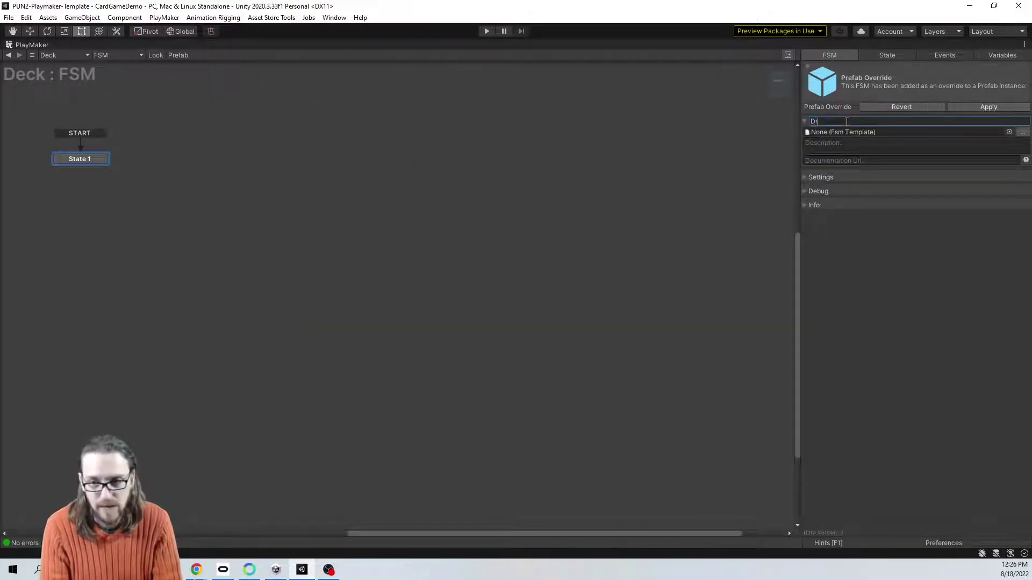
pyautogui.write('awing')
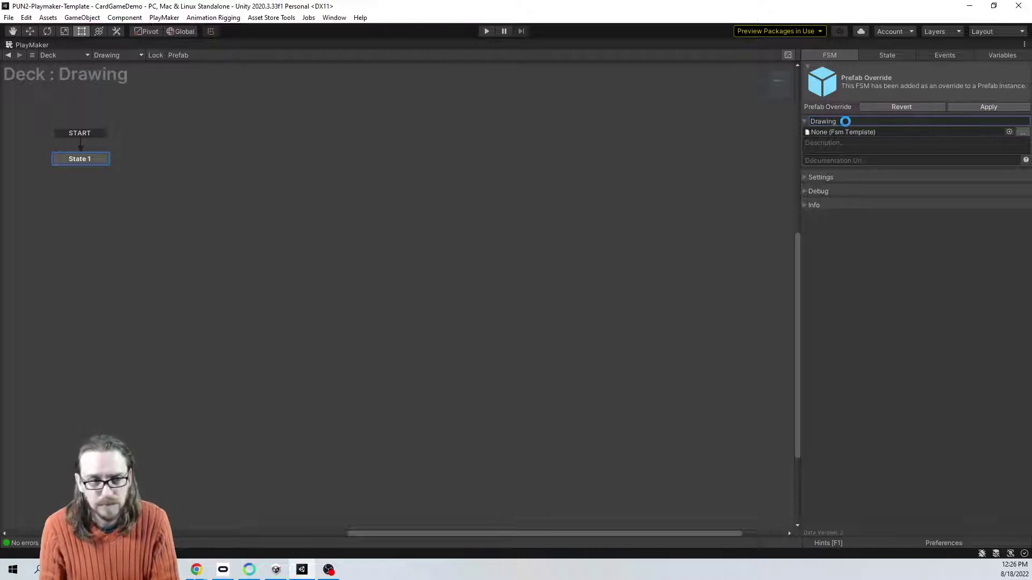
# Step: Add a second state to the Drawing FSM, level with State 1
pyautogui.rightClick(220, 171)
pyautogui.click(243, 172)
pyautogui.moveTo(243, 172); pyautogui.dragTo(238, 158)
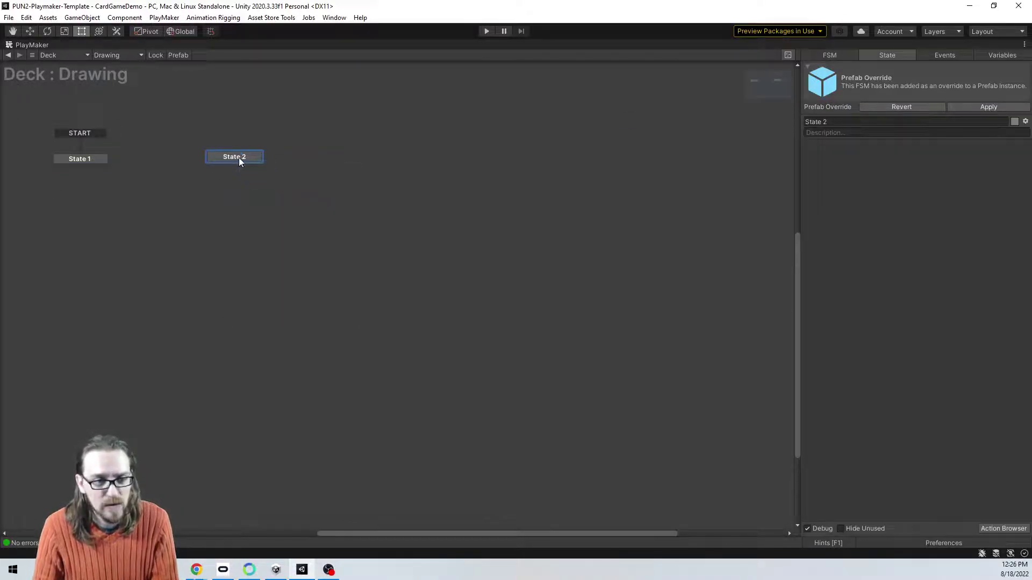
pyautogui.rightClick(239, 157)
pyautogui.moveTo(279, 179)
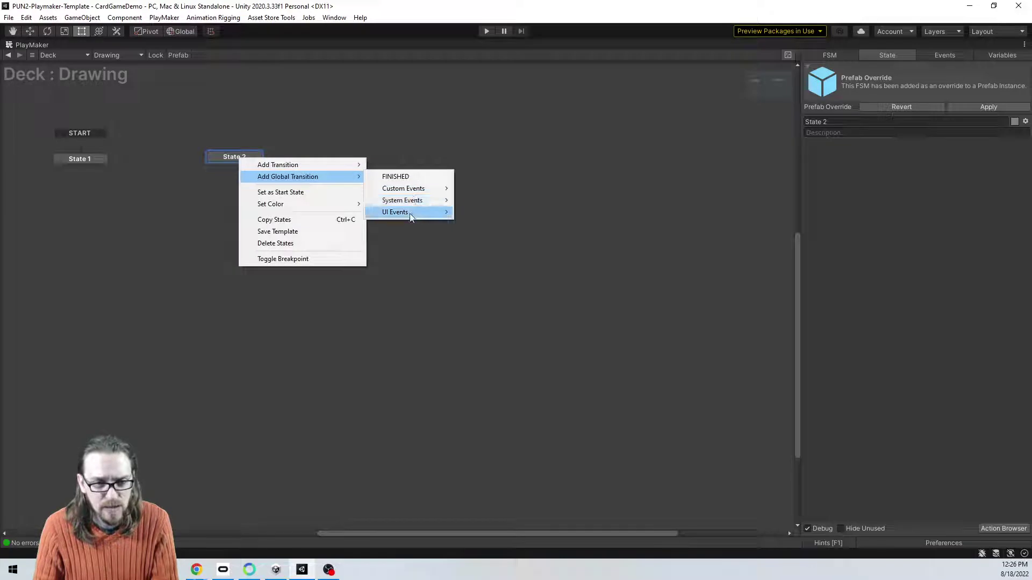
pyautogui.moveTo(410, 213)
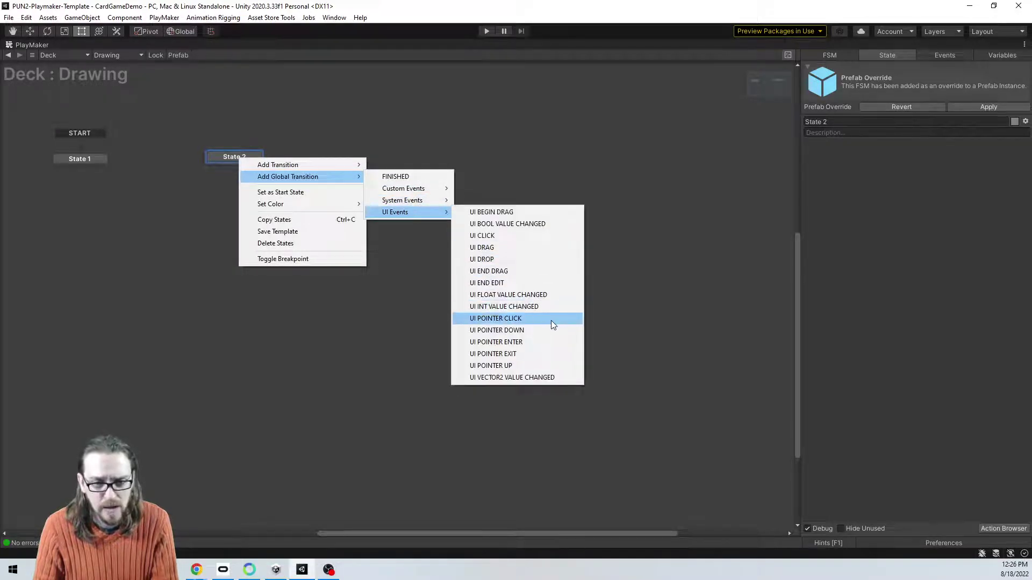
pyautogui.click(687, 320)
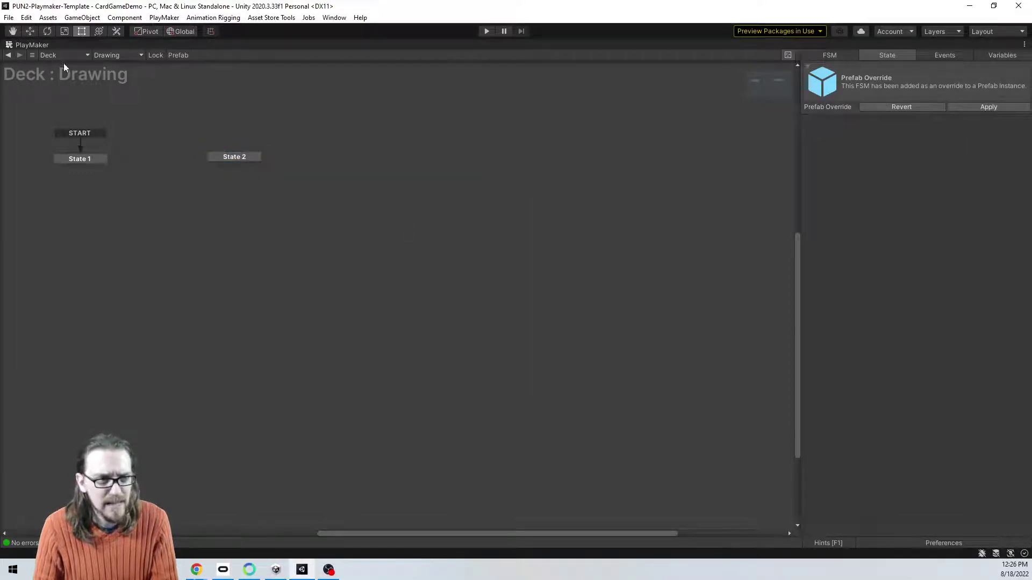
# Step: Restore the maximized PlayMaker editor to its docked place in the layout
pyautogui.rightClick(32, 45)
pyautogui.click(39, 52)
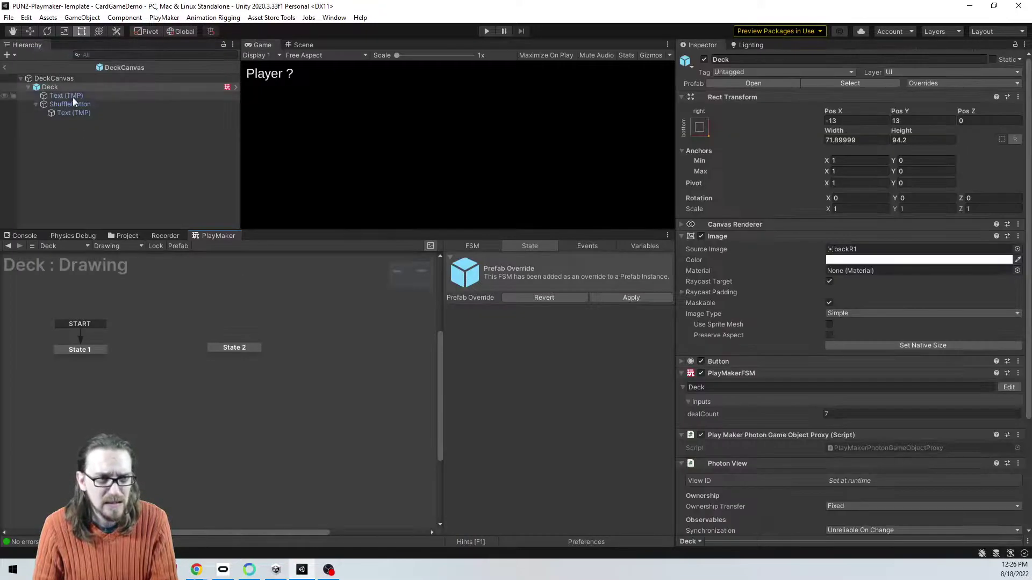
pyautogui.rightClick(234, 350)
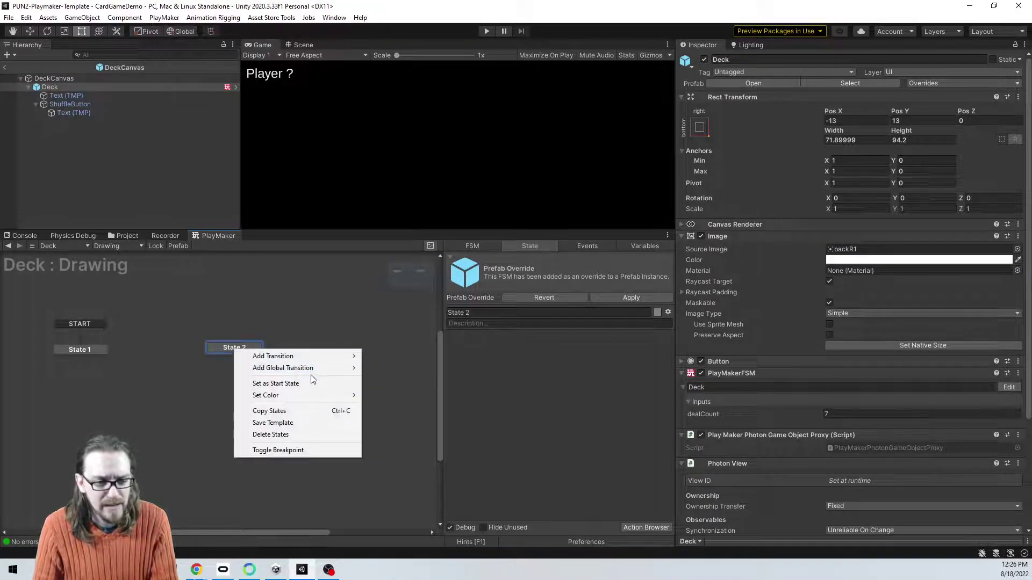
pyautogui.moveTo(311, 370)
pyautogui.moveTo(414, 400)
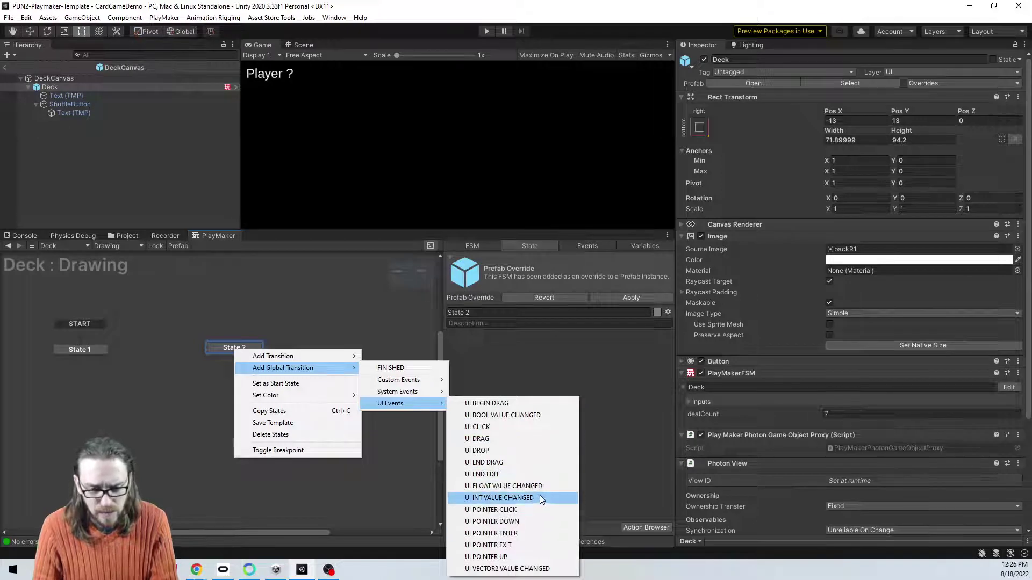
pyautogui.click(565, 366)
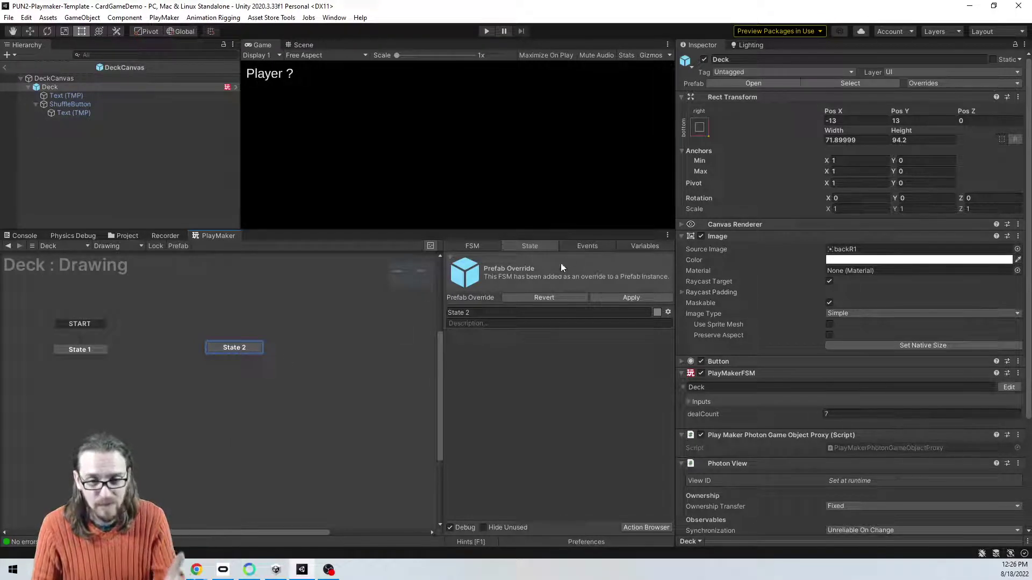
# Step: Add an event named draw to the Drawing FSM
pyautogui.click(575, 245)
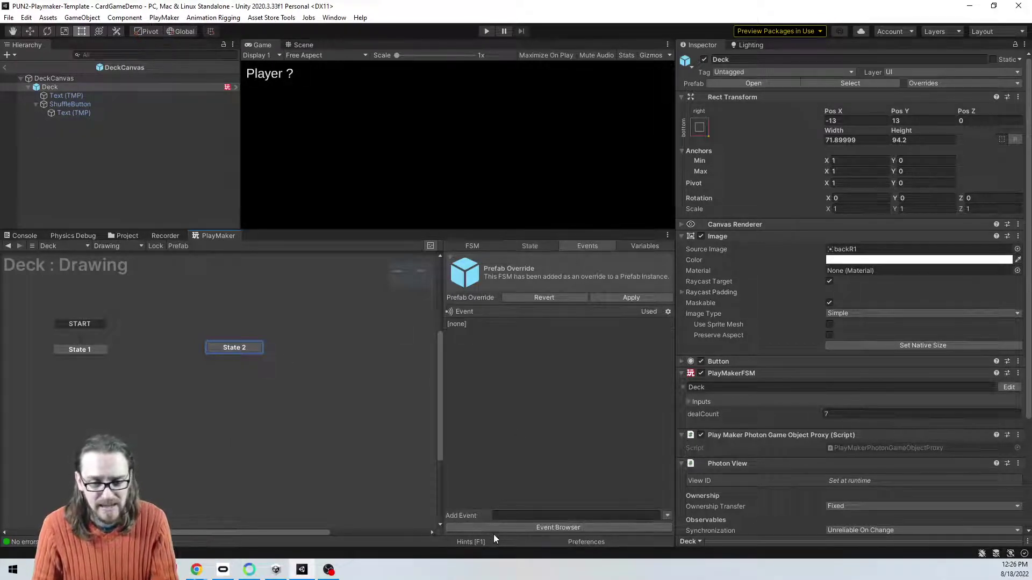
pyautogui.click(511, 515)
pyautogui.write('draw')
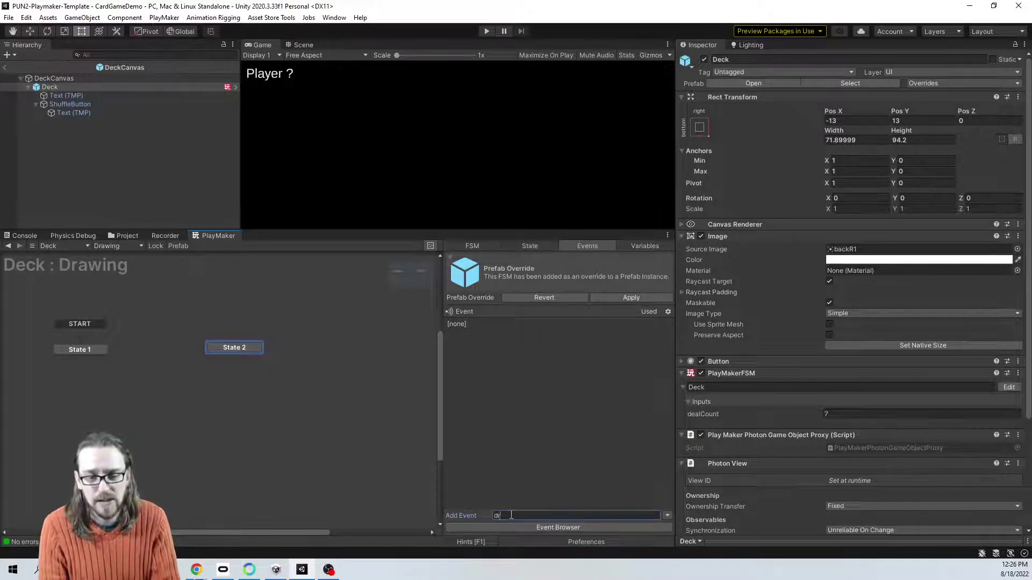
pyautogui.press('Return')
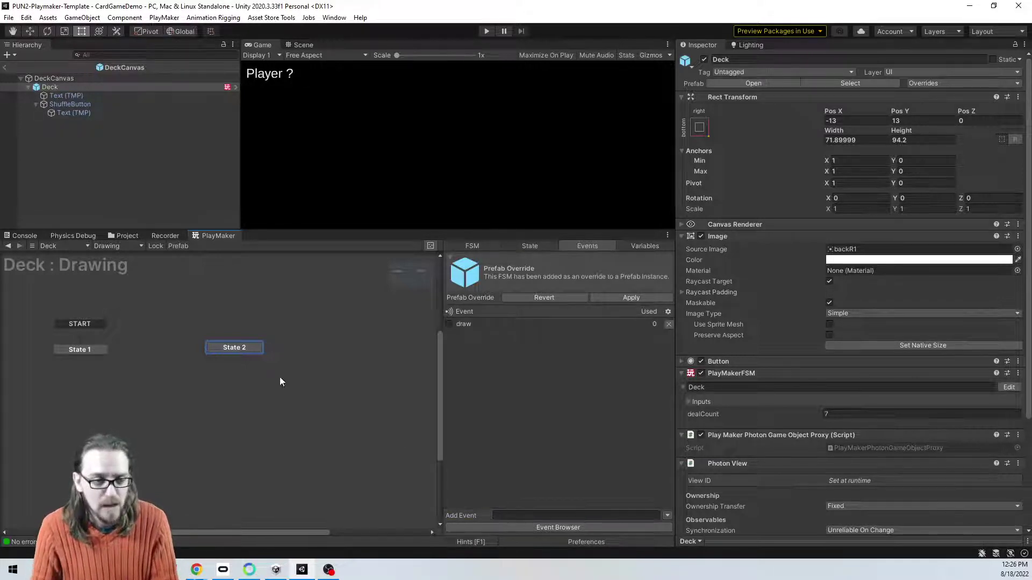
# Step: Give State 2 a global transition for draw and mark the draw event as global
pyautogui.rightClick(223, 347)
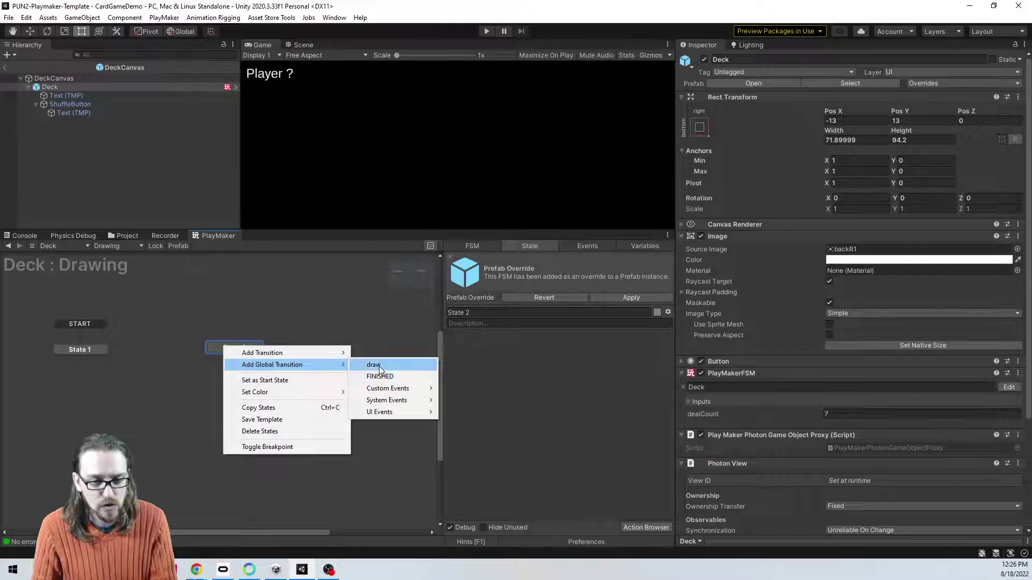
pyautogui.click(376, 365)
pyautogui.click(573, 246)
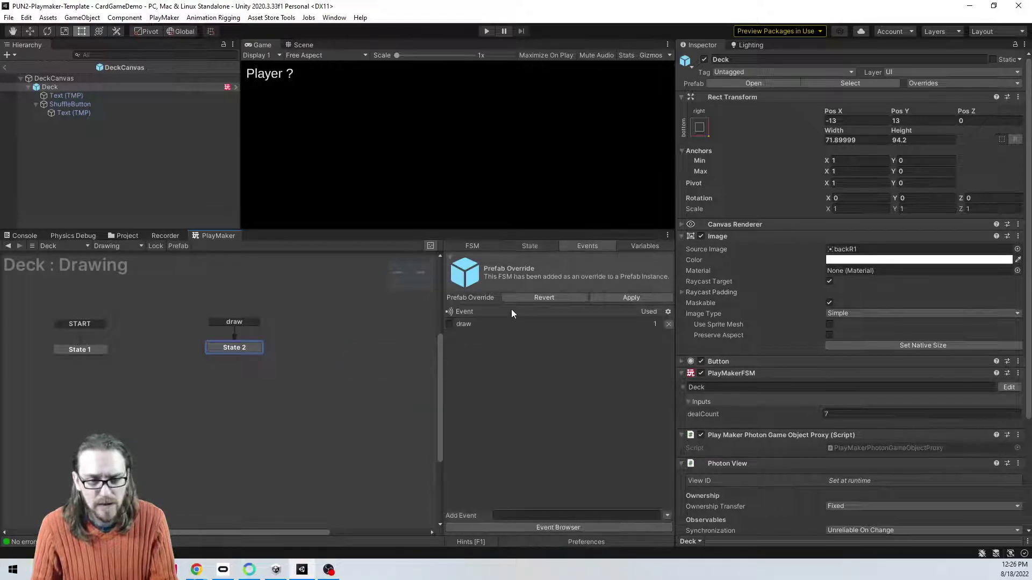
pyautogui.click(449, 324)
# Step: Add an On Click entry to Deck's Button component and assign the Drawing PlayMakerFSM component as its target object
pyautogui.scroll(-3, 723, 299)
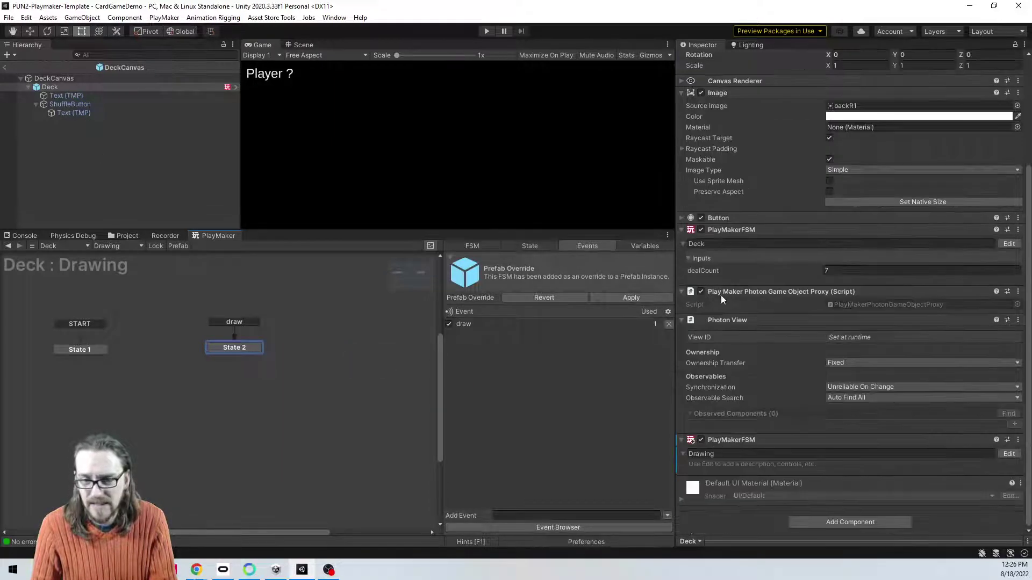
pyautogui.click(681, 218)
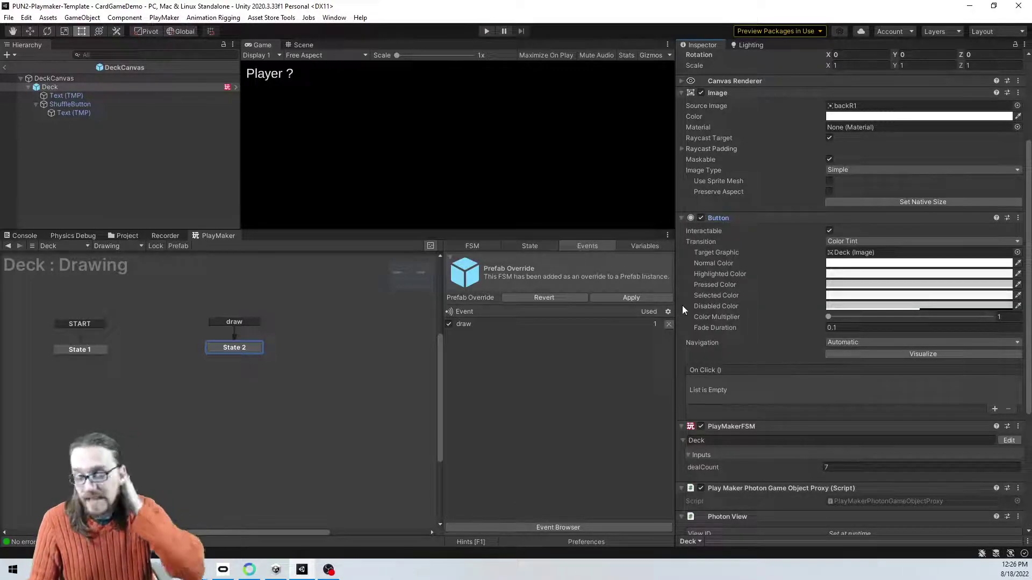
pyautogui.click(994, 409)
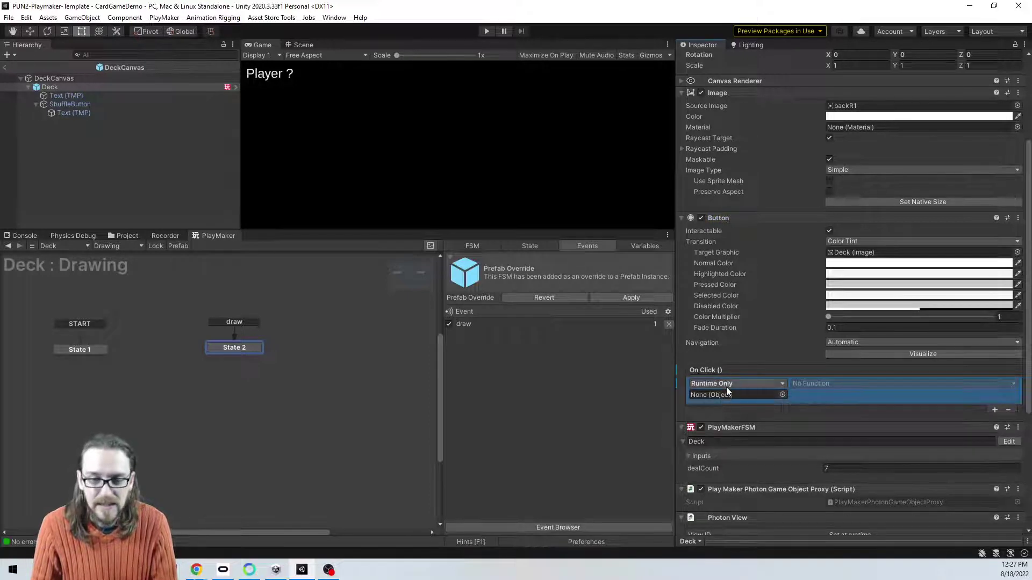
pyautogui.scroll(-5, 740, 428)
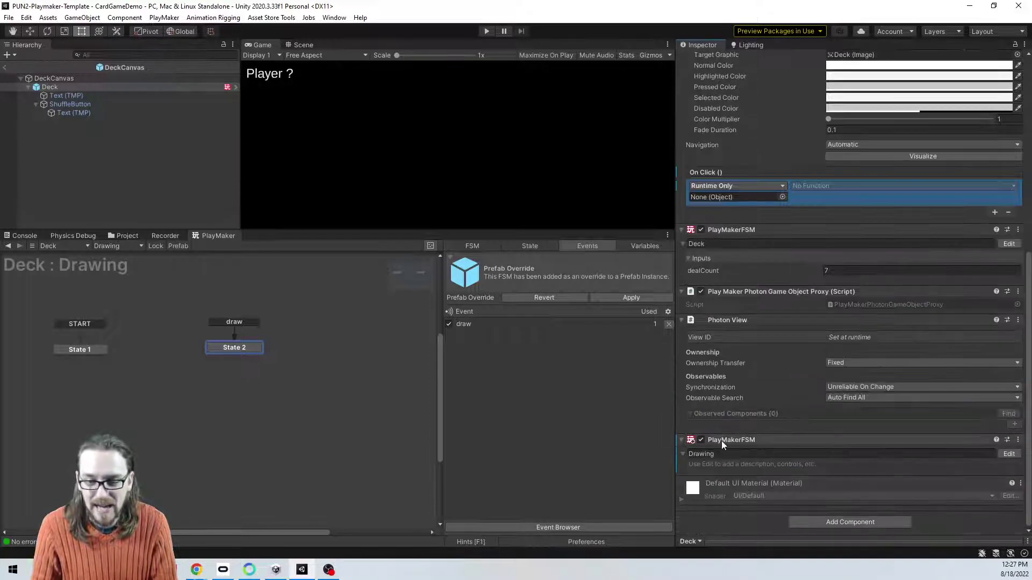
pyautogui.moveTo(721, 441); pyautogui.dragTo(716, 196)
# Step: Set the On Click entry's function to PlayMakerFSM.SendEvent with draw as the event string
pyautogui.click(810, 185)
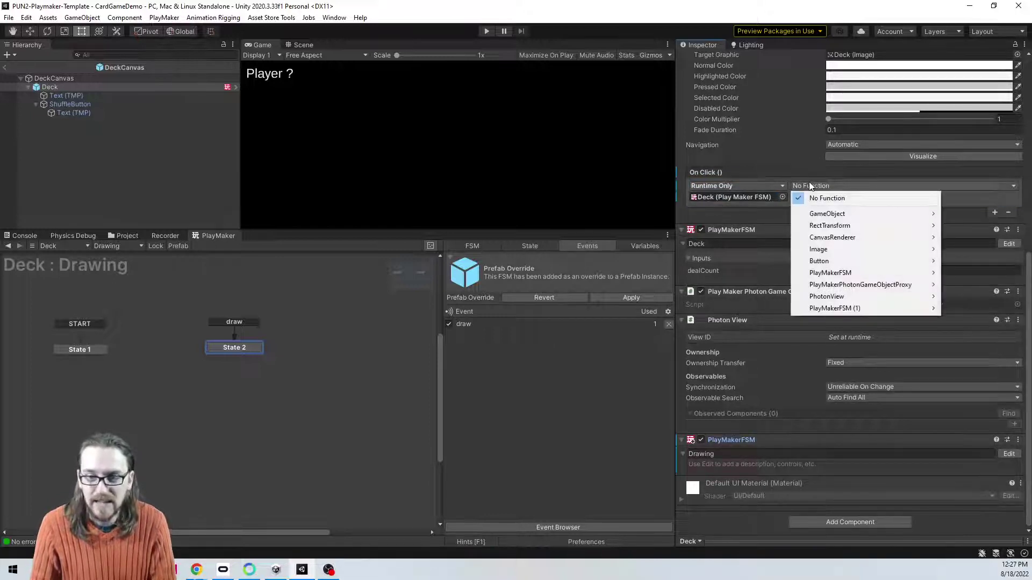
pyautogui.click(772, 198)
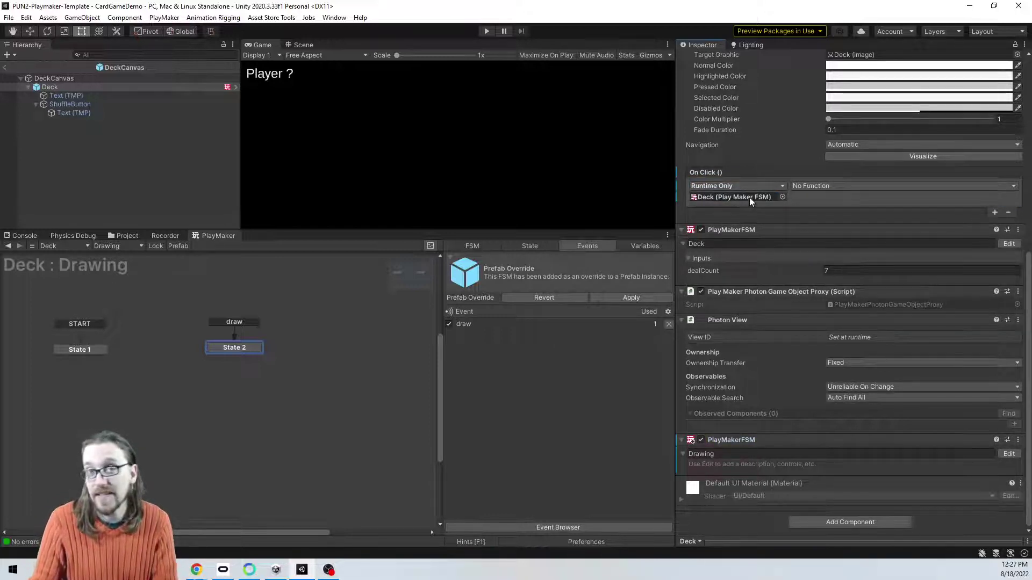
pyautogui.click(798, 185)
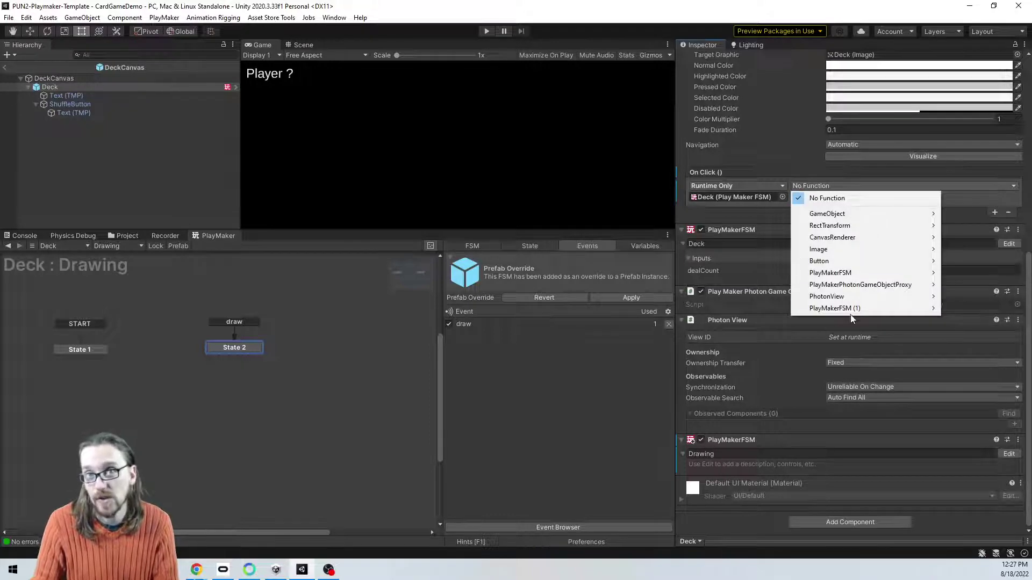
pyautogui.moveTo(837, 275)
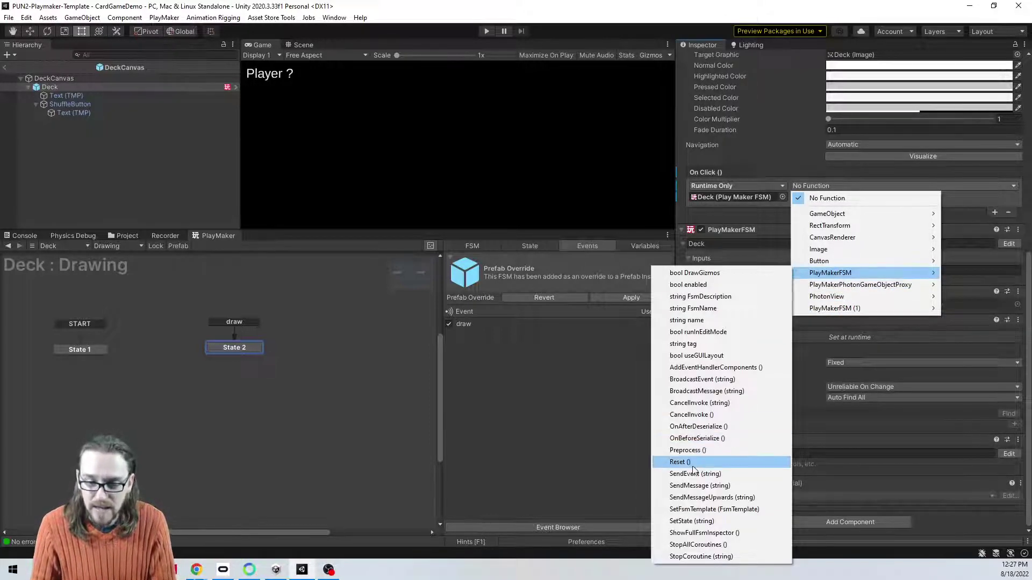
pyautogui.click(693, 474)
pyautogui.click(812, 195)
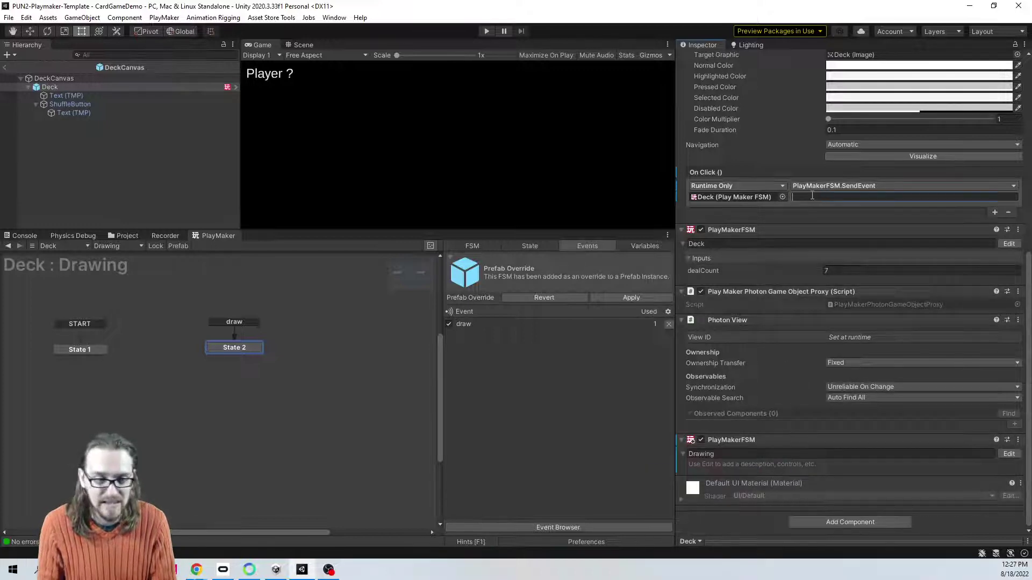
pyautogui.write('draw')
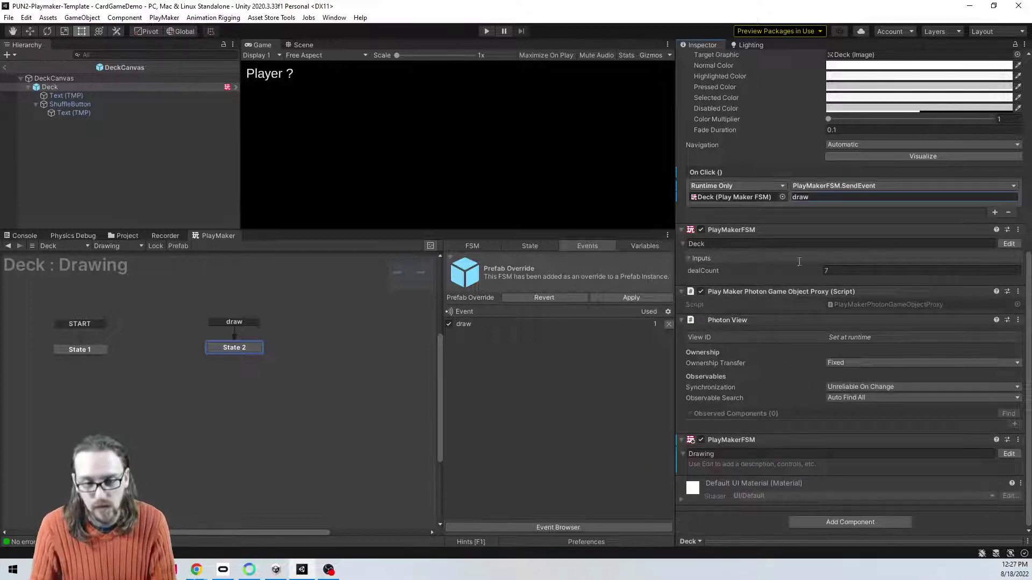
# Step: Show the DeckCanvas prefab in the Scene view and move State 2 closer to State 1 in the Drawing FSM
pyautogui.scroll(10, 799, 262)
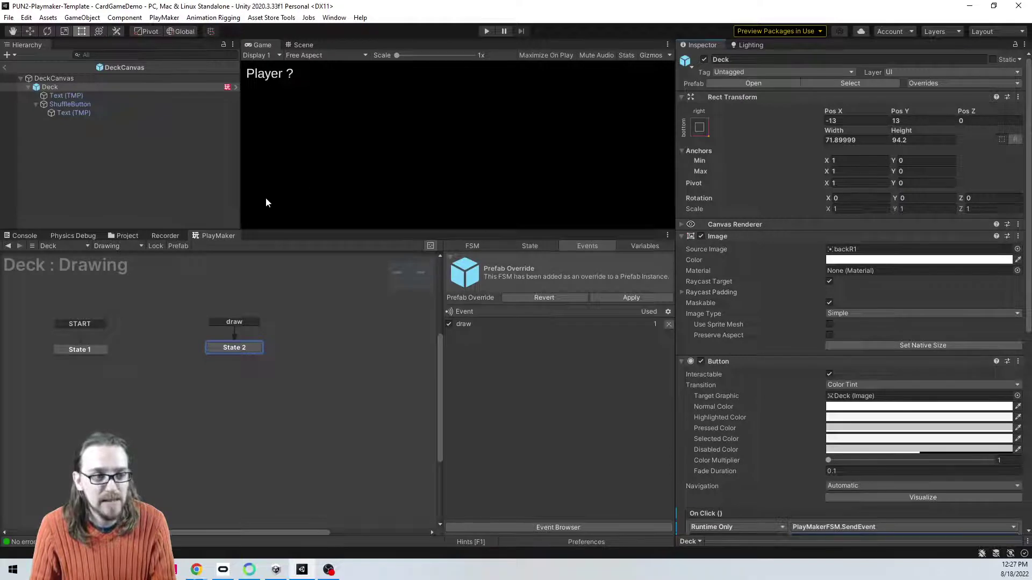
pyautogui.click(300, 45)
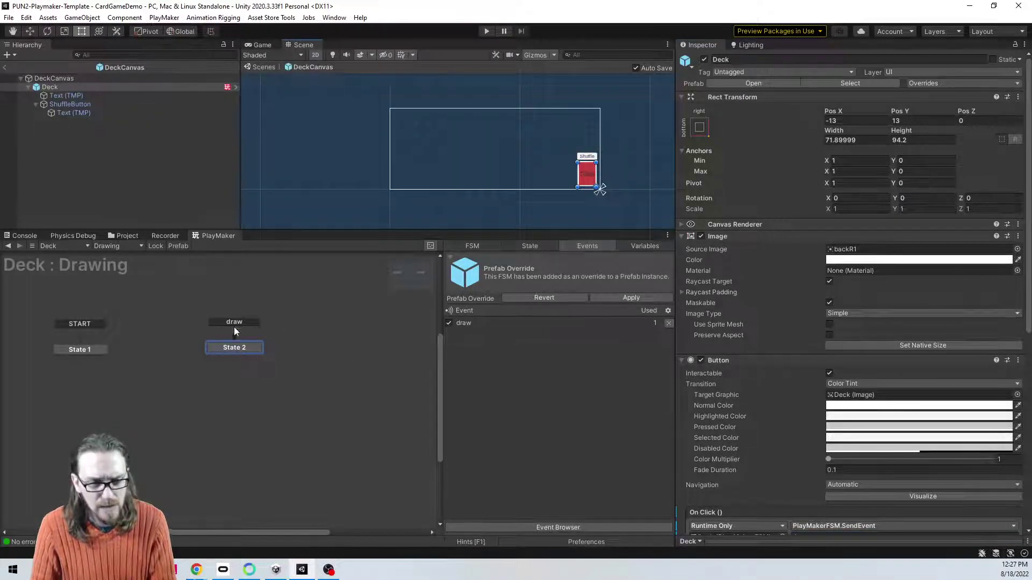
pyautogui.moveTo(232, 353); pyautogui.dragTo(202, 350)
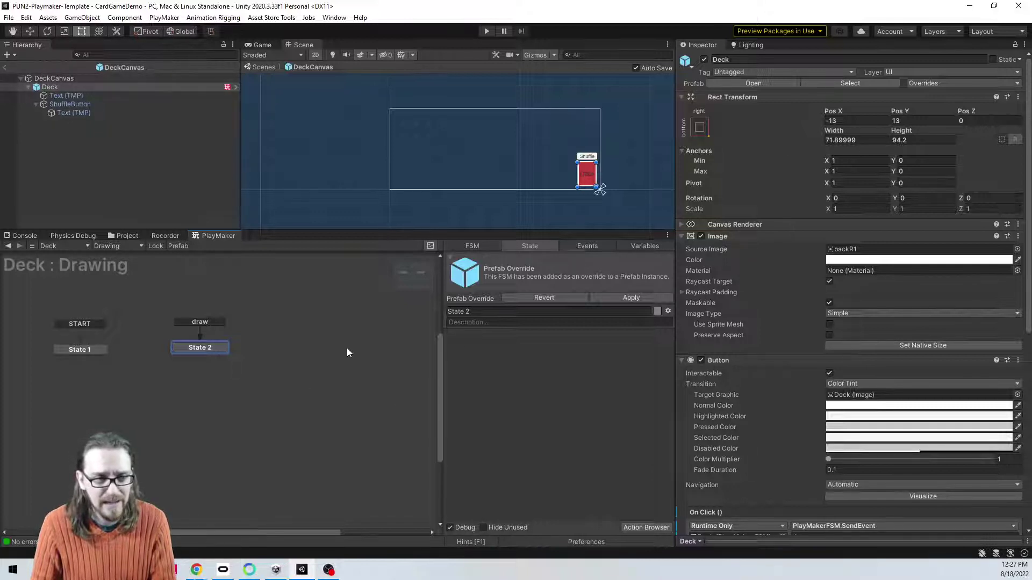
# Step: Apply all of the Deck instance's overrides to its prefab and open the Deck prefab
pyautogui.click(962, 83)
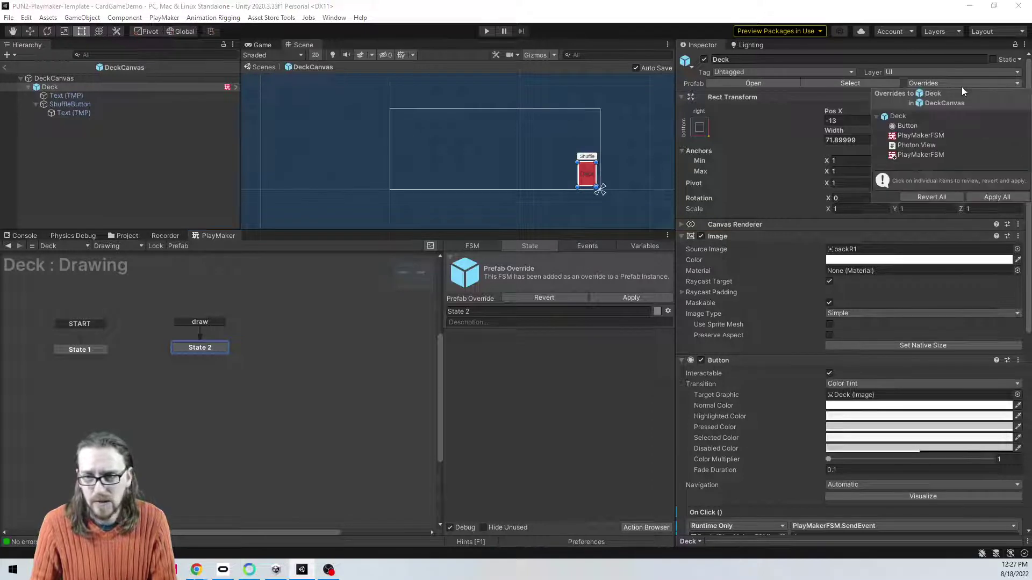
pyautogui.click(976, 197)
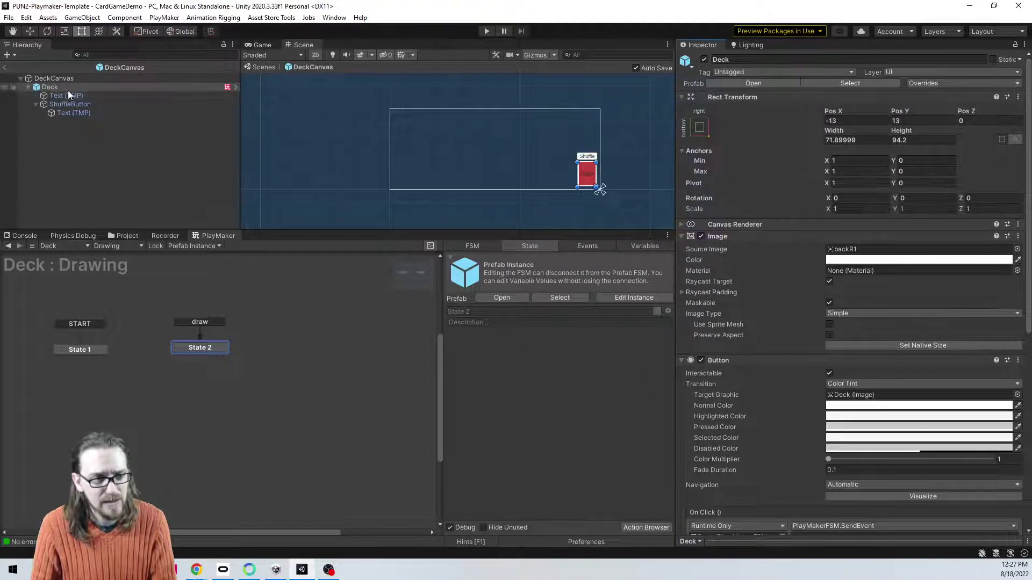
pyautogui.click(750, 83)
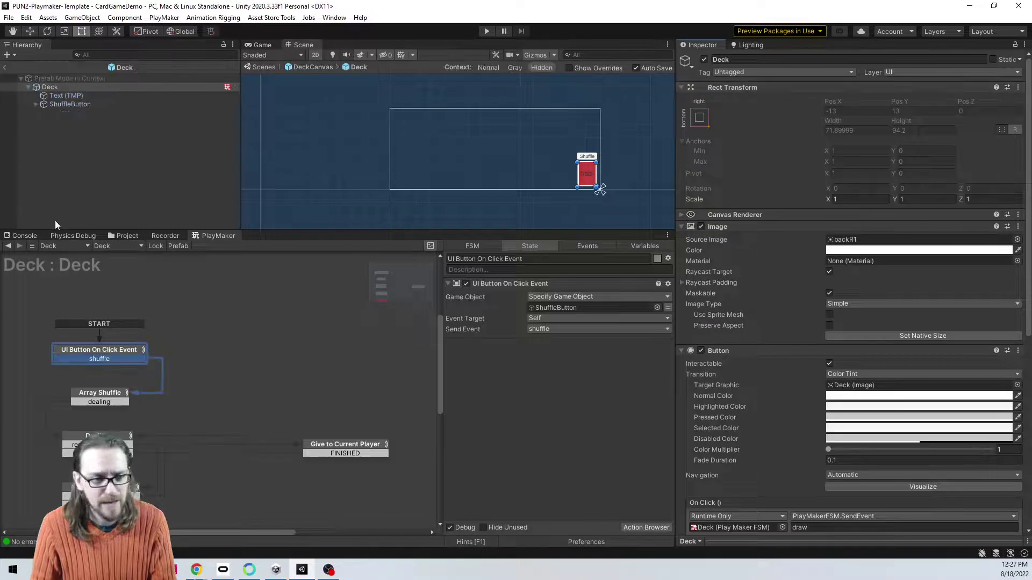
# Step: Display the Drawing FSM of the Deck prefab in the PlayMaker editor
pyautogui.moveTo(288, 230); pyautogui.dragTo(334, 228)
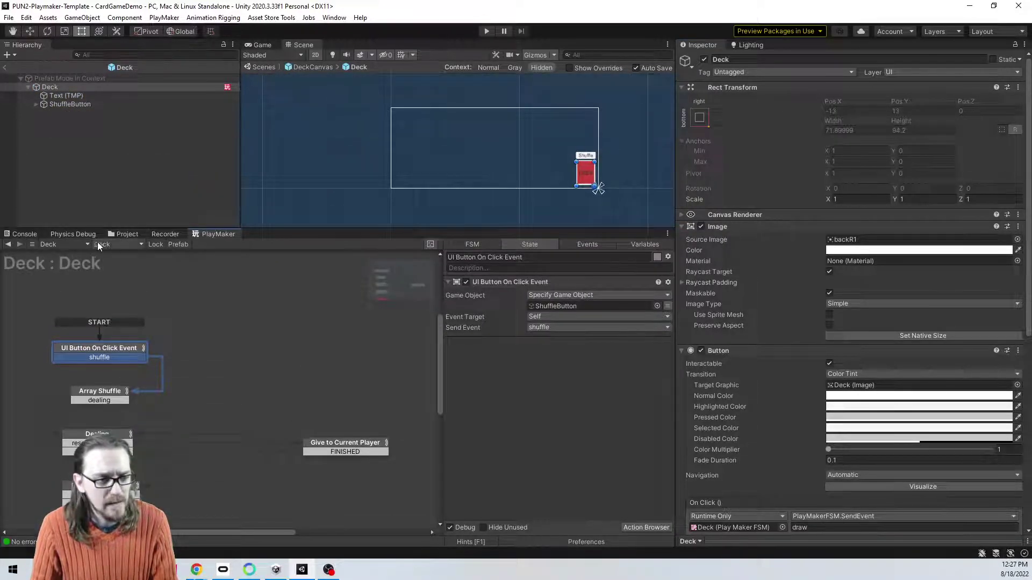
pyautogui.click(114, 244)
pyautogui.click(128, 271)
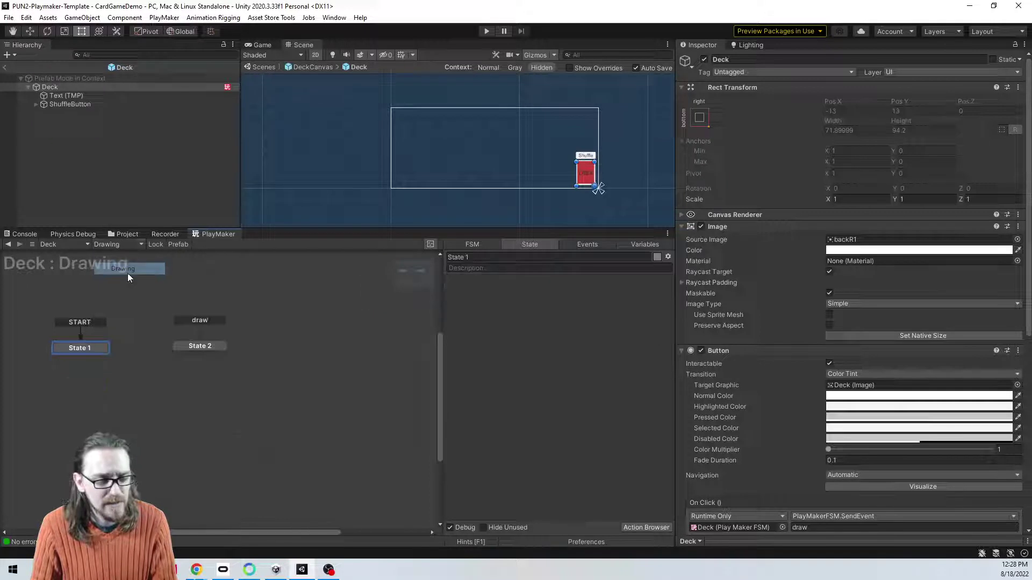
# Step: Search the available actions for get actor and get player while State 2 of the Drawing FSM is selected
pyautogui.click(221, 346)
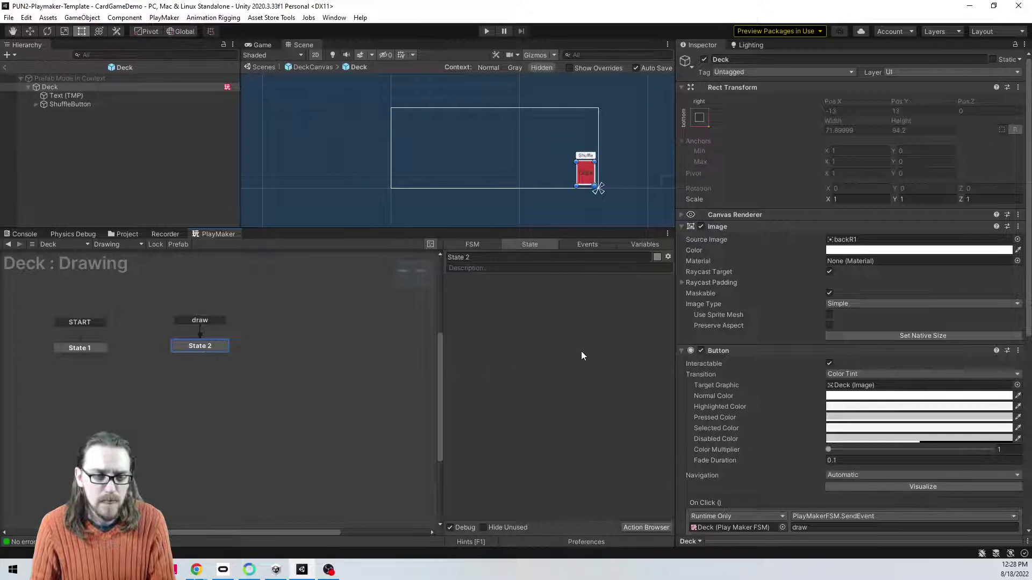
pyautogui.doubleClick(557, 352)
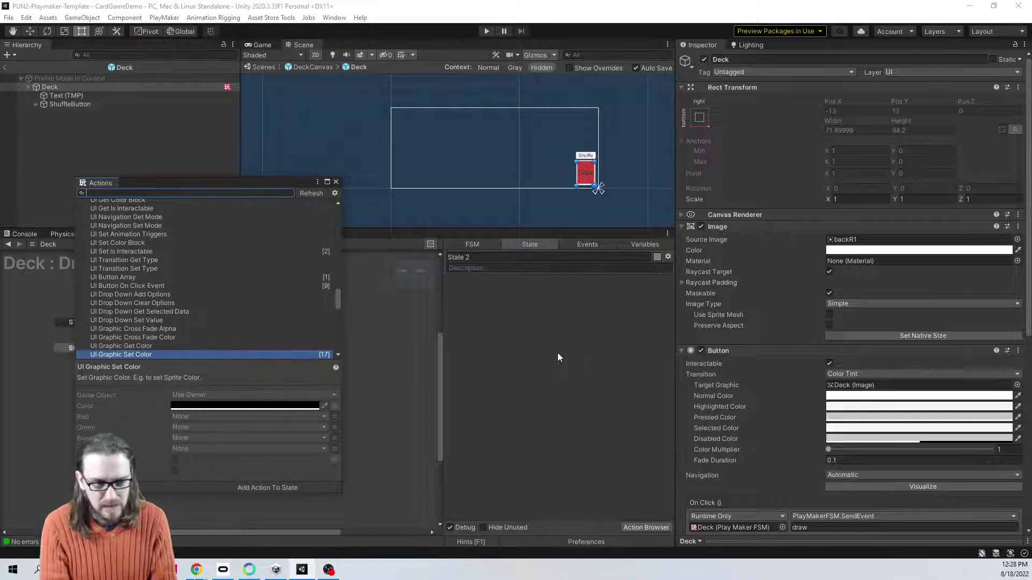
pyautogui.write('get actor')
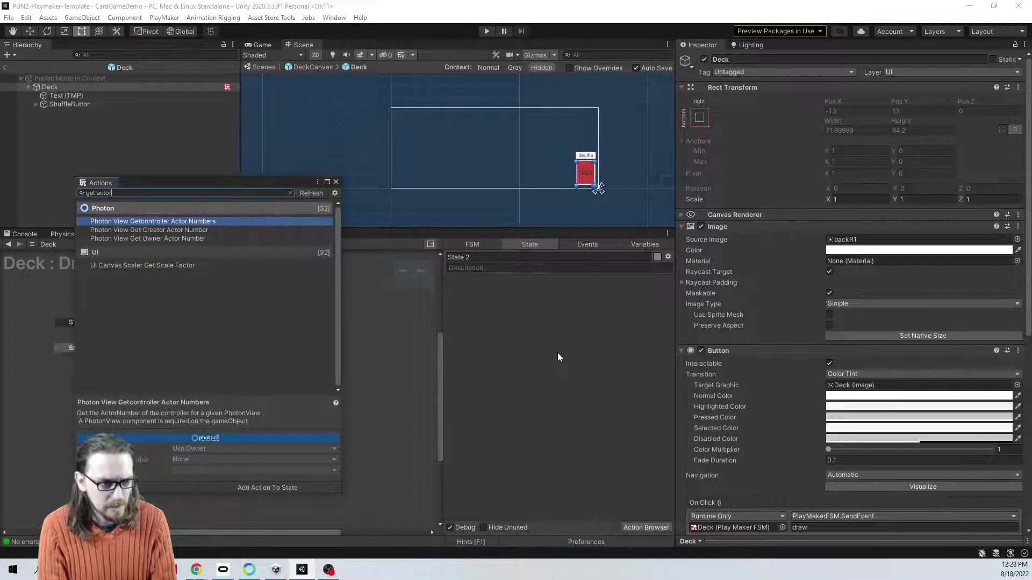
pyautogui.press('BackSpace')
pyautogui.press('BackSpace')
pyautogui.press('BackSpace')
pyautogui.press('BackSpace')
pyautogui.press('BackSpace')
pyautogui.write('playe')
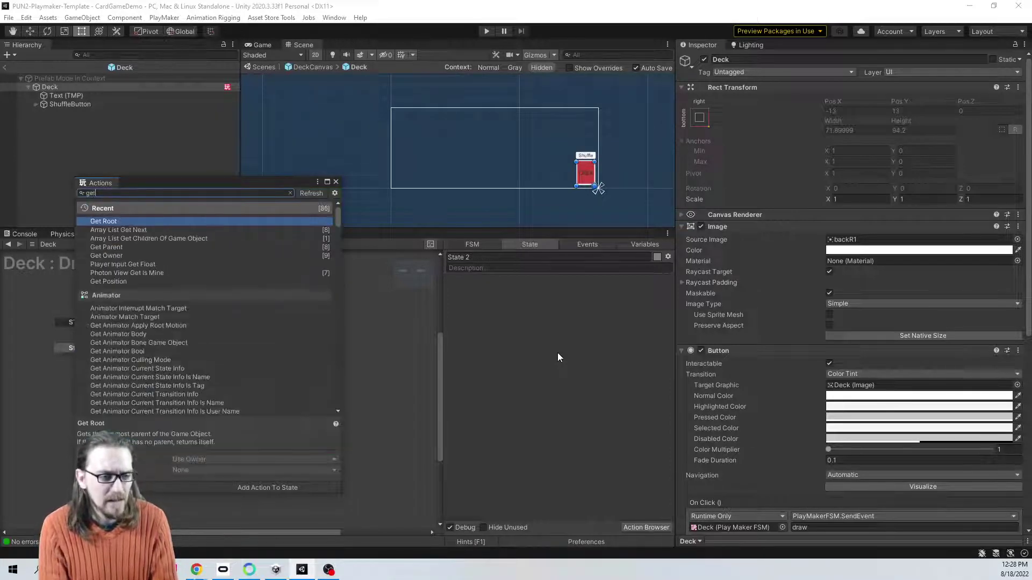
pyautogui.write('r')
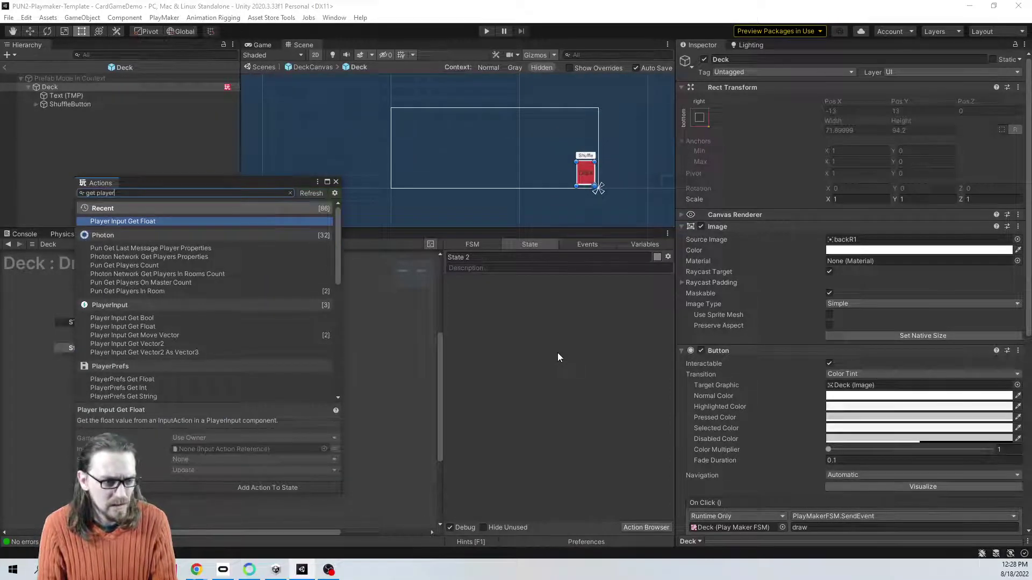
pyautogui.press('Escape')
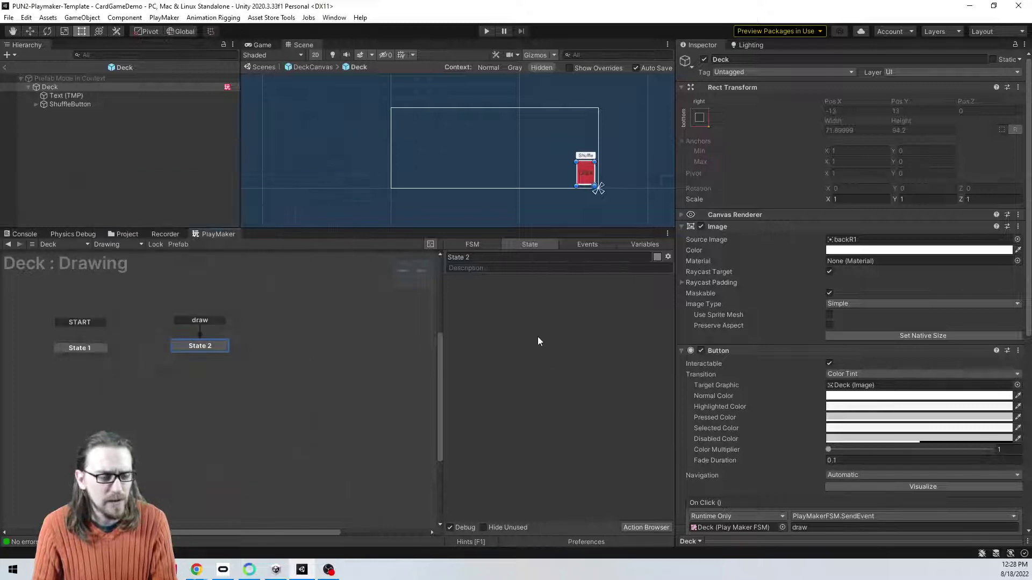
# Step: Examine PlayMaker's global variables, including localPlayer, player1 and pin_int, and close the Globals window
pyautogui.click(164, 18)
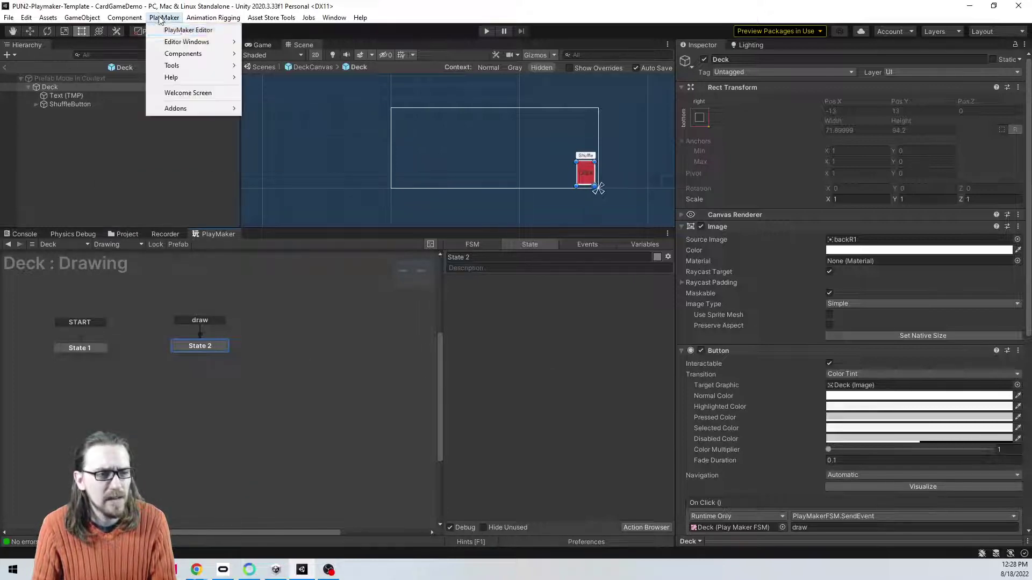
pyautogui.moveTo(212, 70)
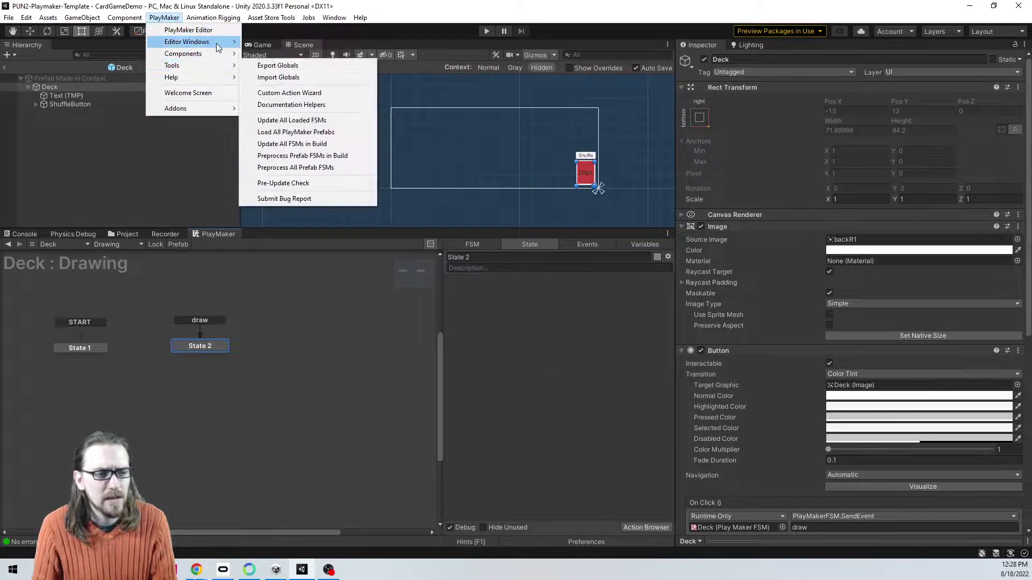
pyautogui.moveTo(217, 43)
pyautogui.click(289, 102)
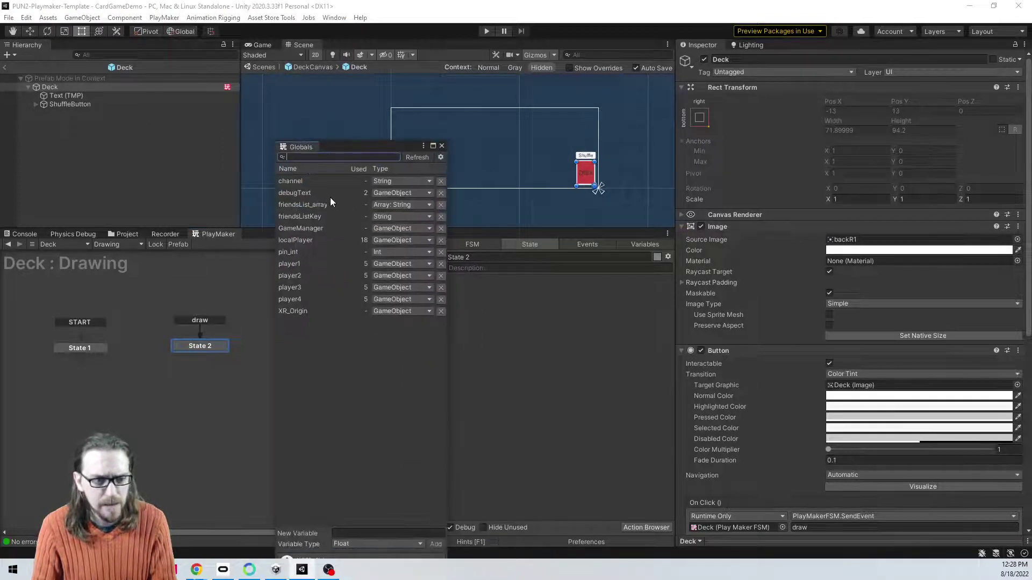
pyautogui.click(321, 237)
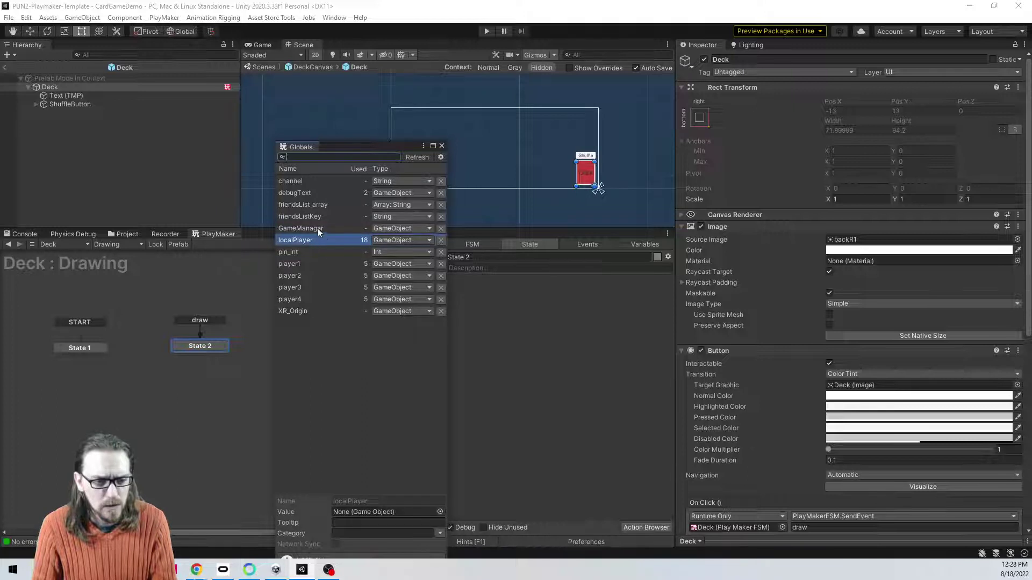
pyautogui.click(311, 263)
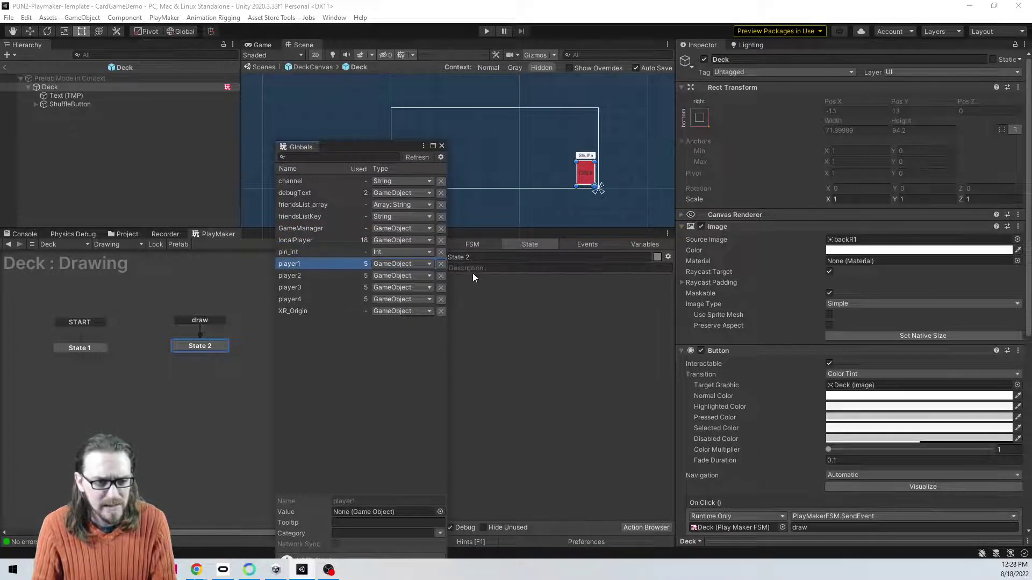
pyautogui.click(333, 252)
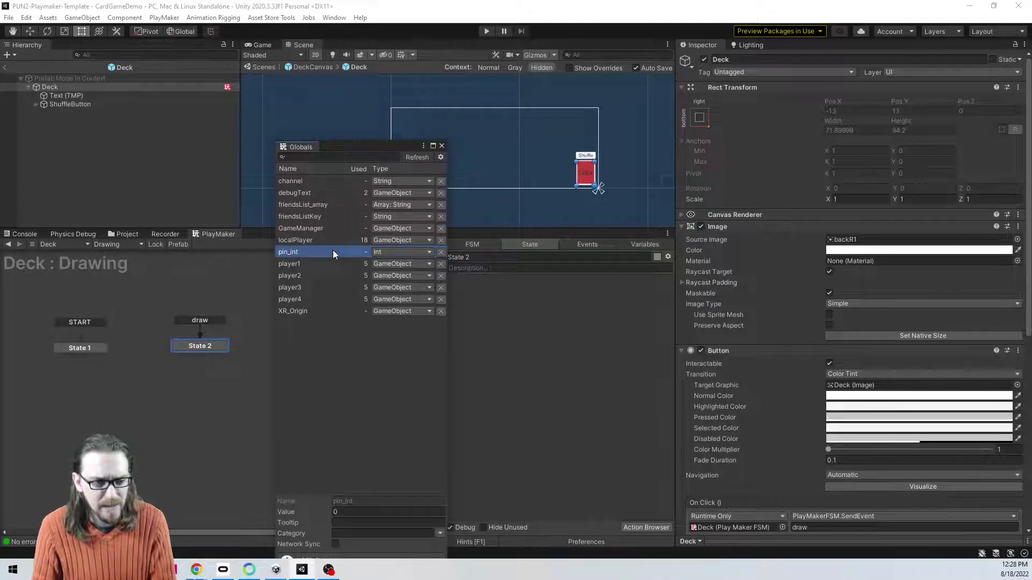
pyautogui.click(417, 158)
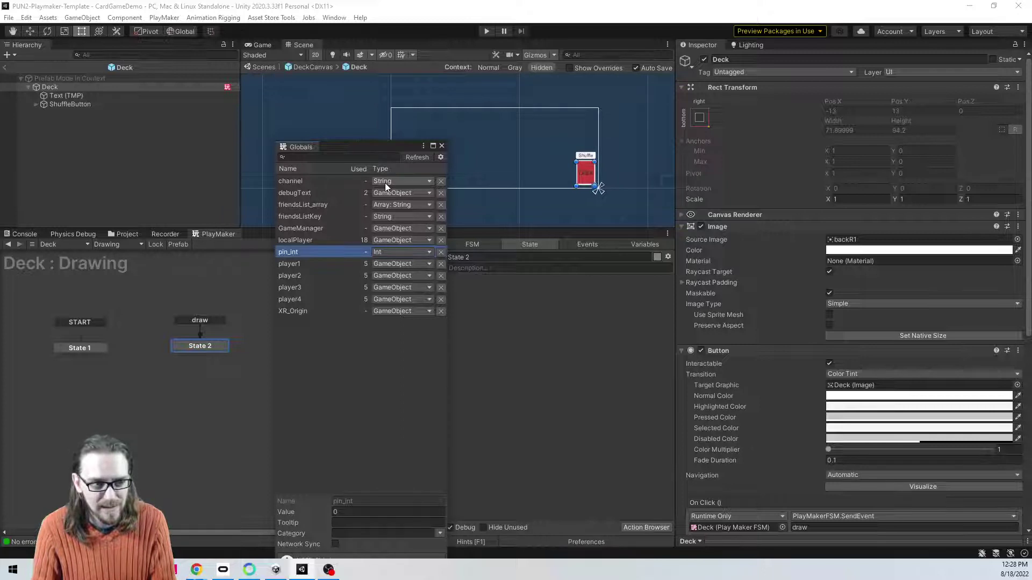
pyautogui.click(441, 147)
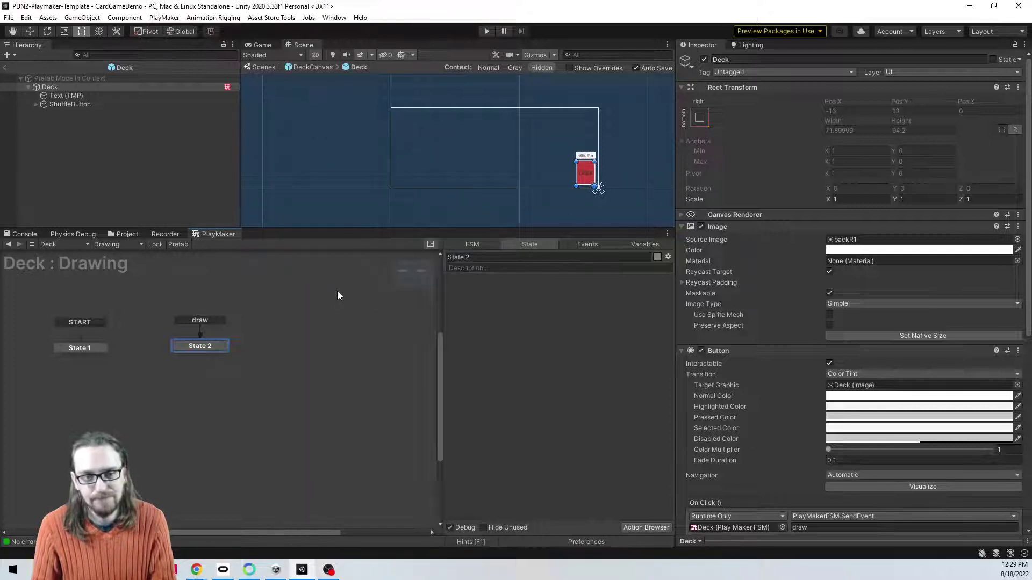
# Step: Return to the CardGameDemo scene and show the Instantiate Player state in the Connection FSM of PlayMaker Photon Proxy
pyautogui.click(3, 68)
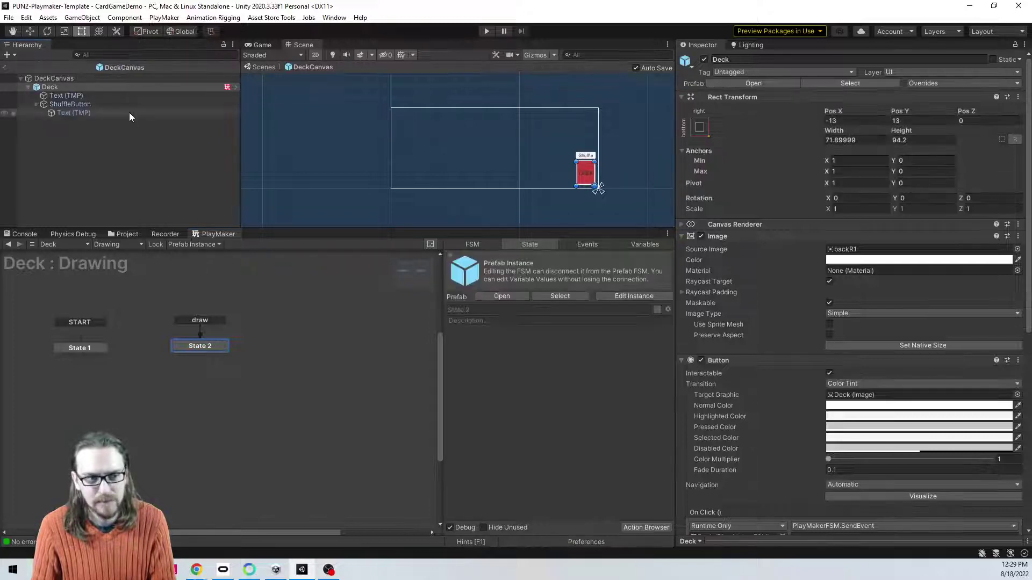
pyautogui.click(102, 74)
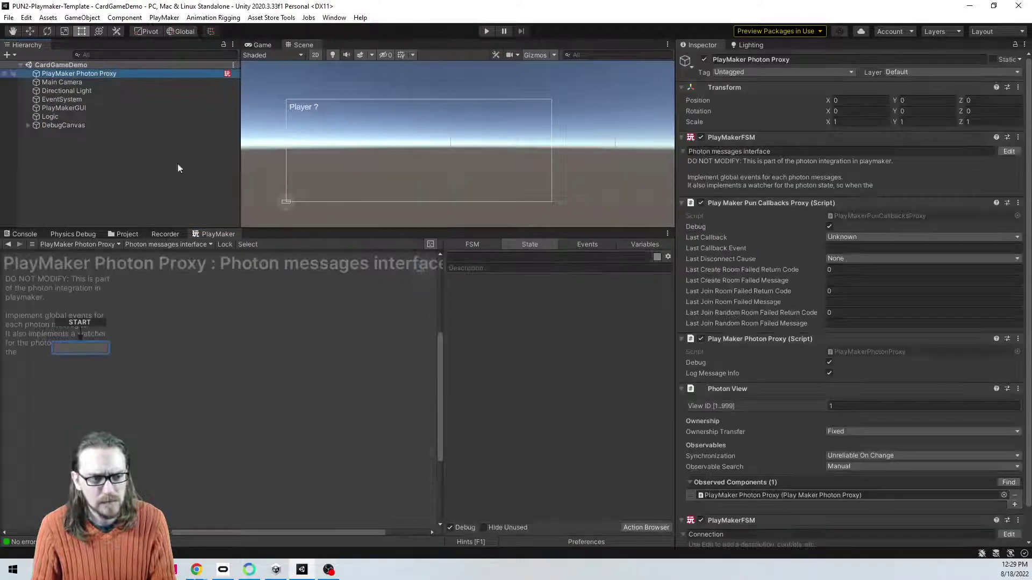
pyautogui.click(165, 244)
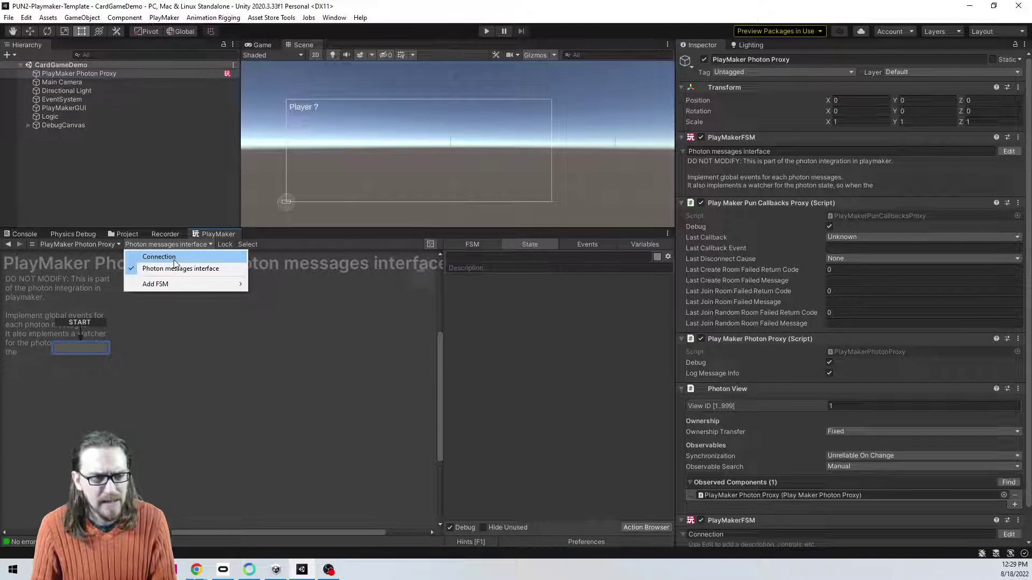
pyautogui.click(159, 257)
pyautogui.moveTo(356, 468); pyautogui.dragTo(151, 376, button='middle')
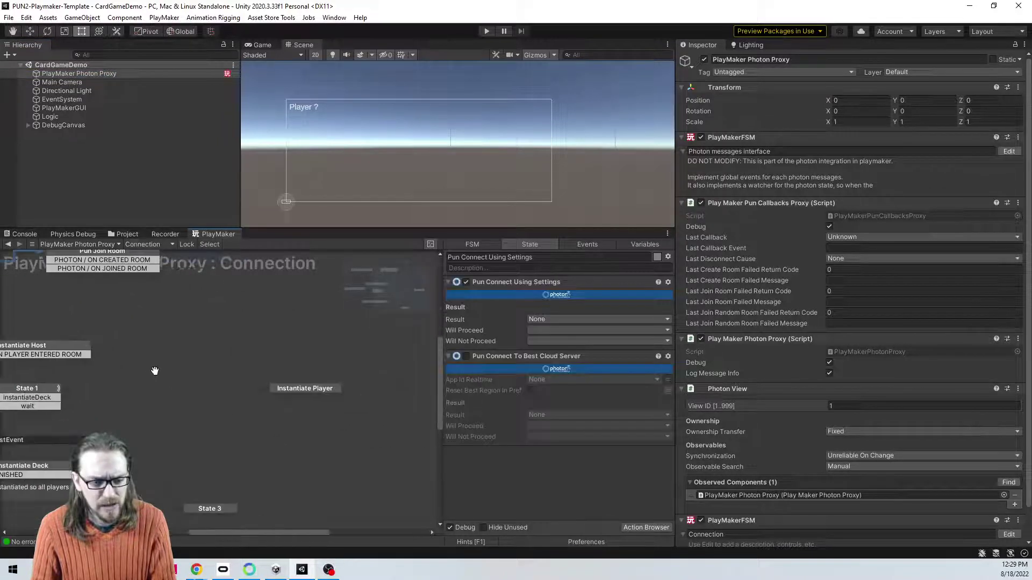
pyautogui.click(296, 388)
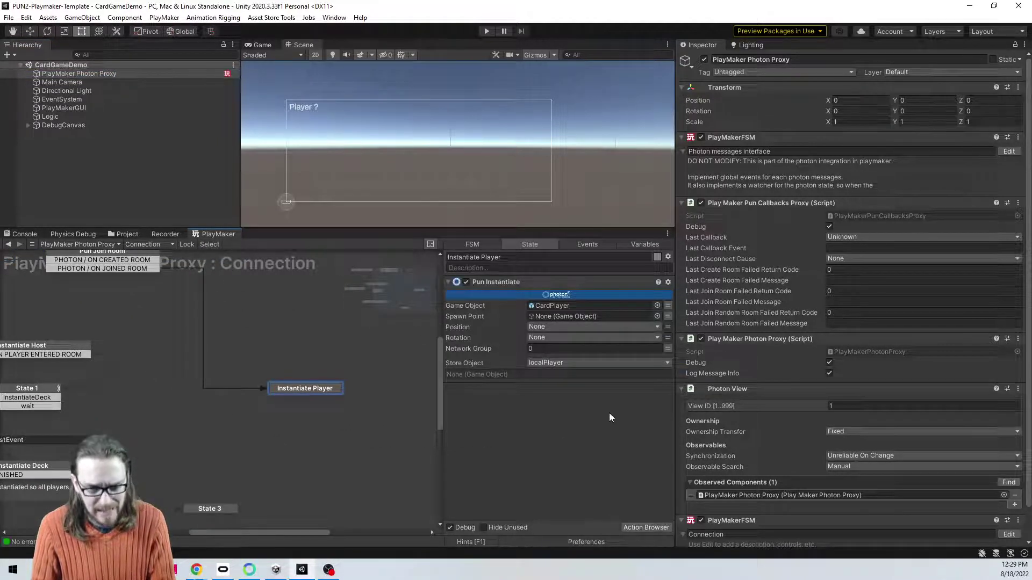
# Step: Add a FINISHED transition to the Instantiate Player state and connect it to a new state placed below it
pyautogui.rightClick(332, 389)
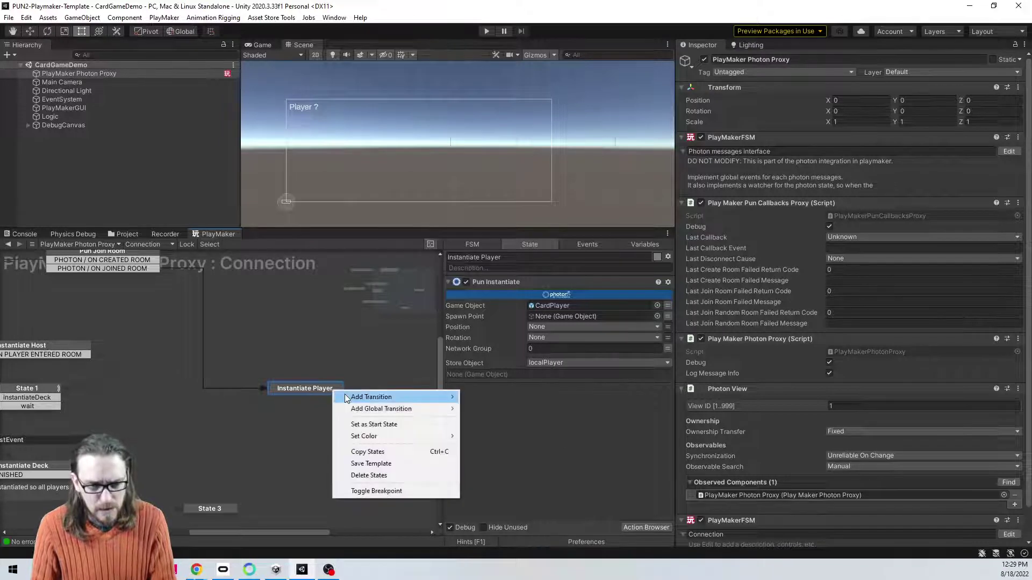
pyautogui.moveTo(355, 397)
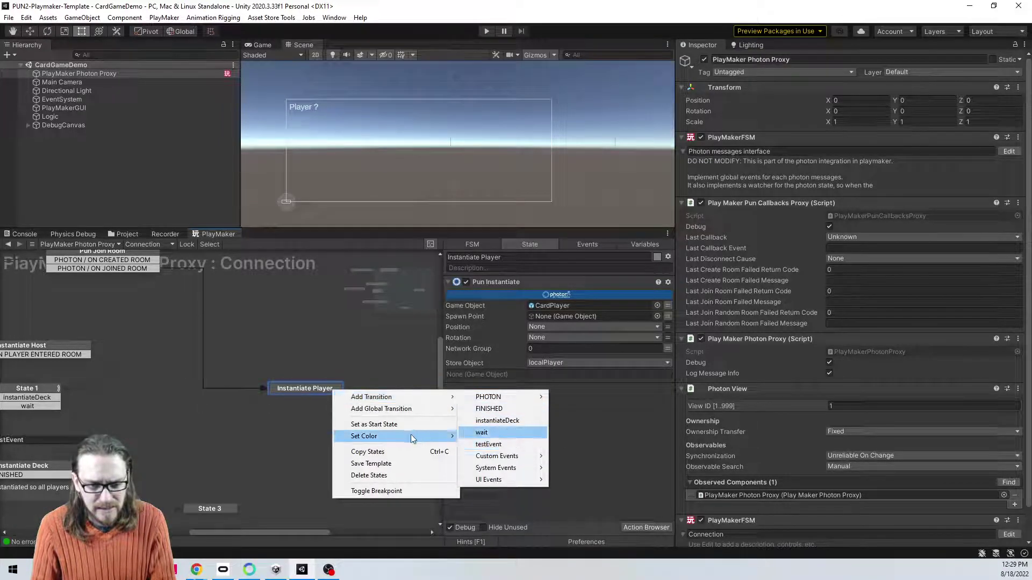
pyautogui.click(299, 383)
pyautogui.rightClick(294, 386)
pyautogui.moveTo(320, 396)
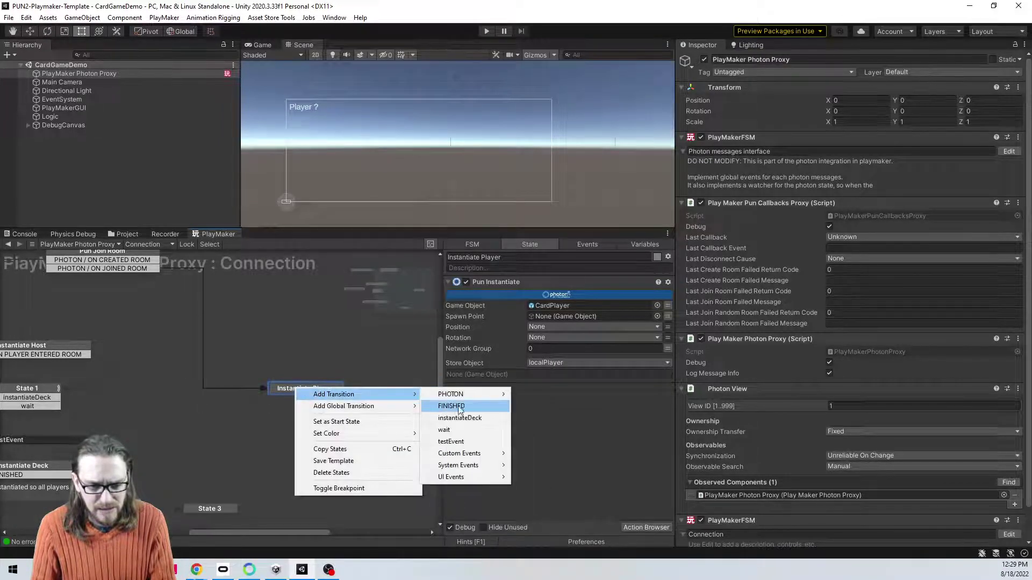
pyautogui.click(432, 407)
pyautogui.moveTo(331, 398); pyautogui.dragTo(330, 418)
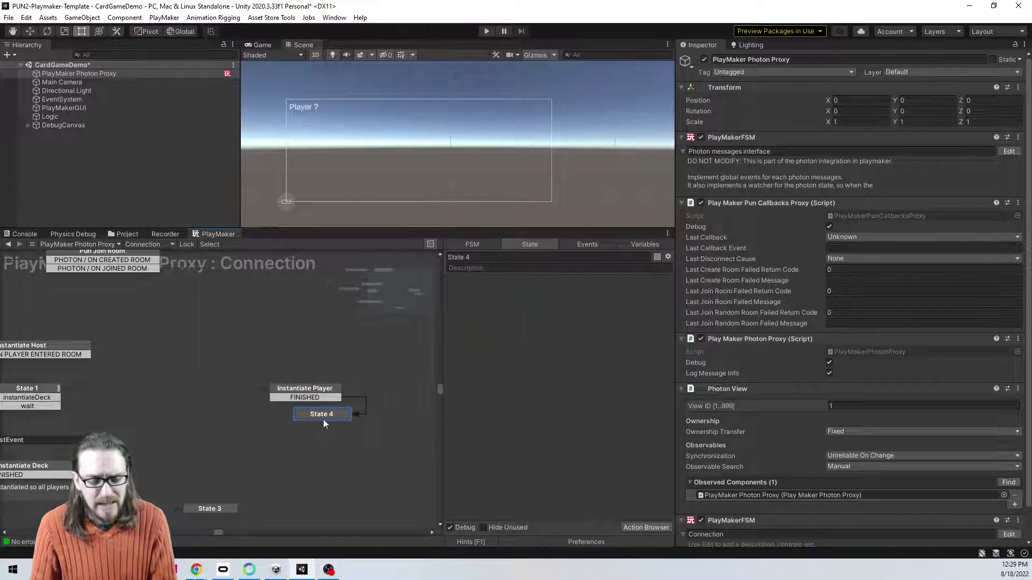
# Step: Add a Photon View Get Owner Actor Number action to State 4 of the Connection FSM
pyautogui.doubleClick(563, 363)
pyautogui.write('get owner acto')
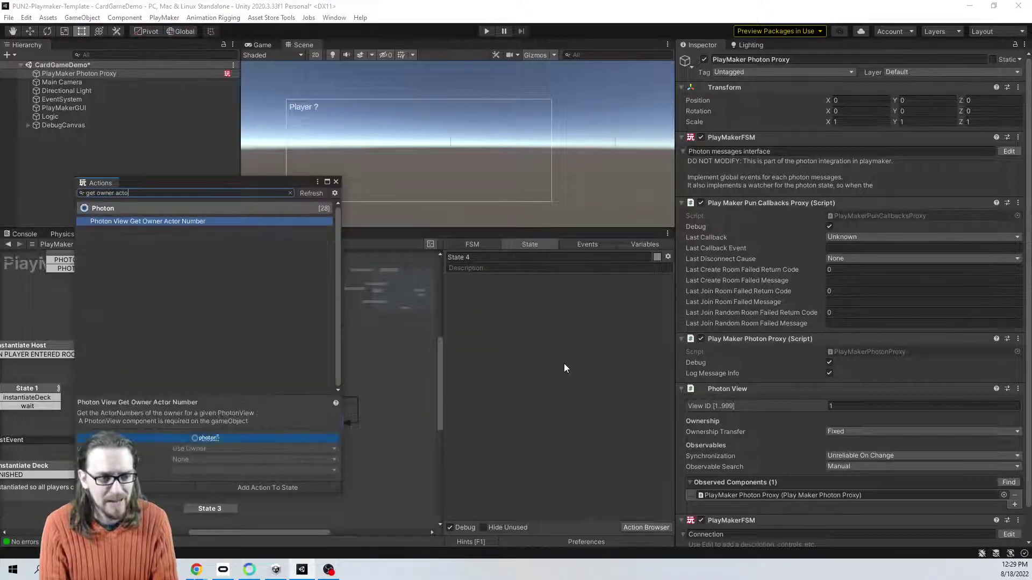
pyautogui.press('Return')
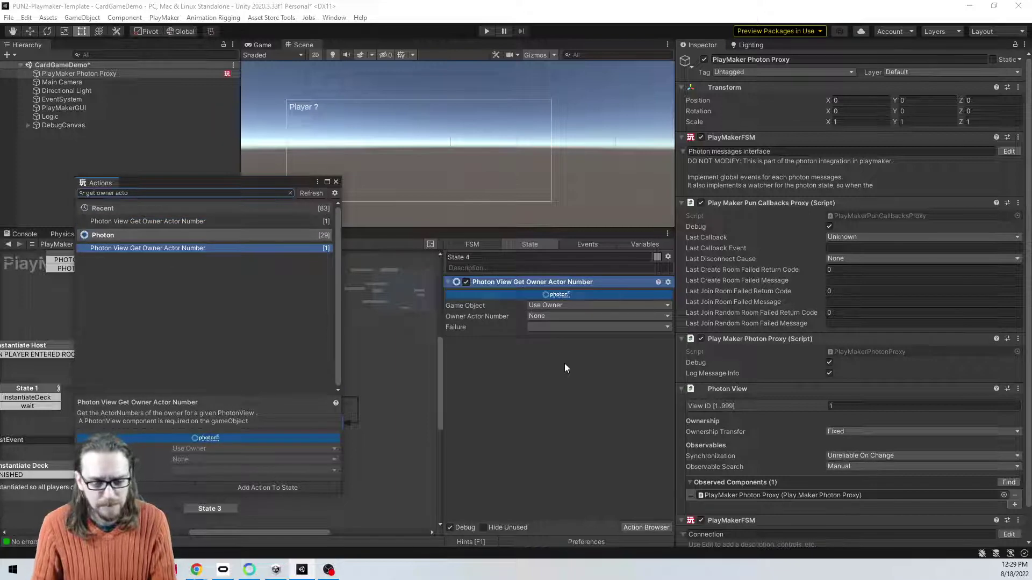
pyautogui.click(336, 182)
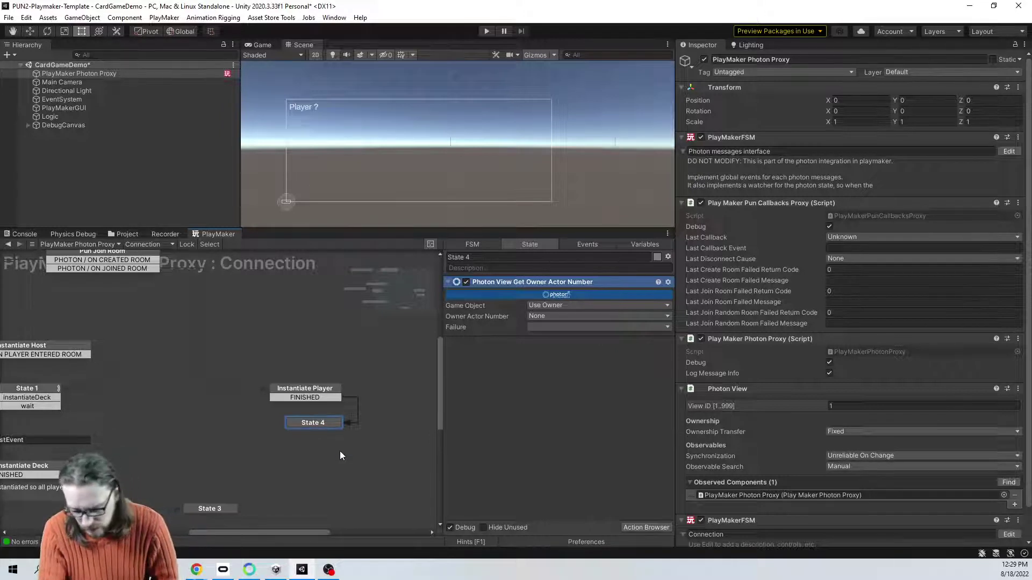
# Step: Remove State 4 and the FINISHED transition of Instantiate Player from the Connection FSM
pyautogui.click(160, 189)
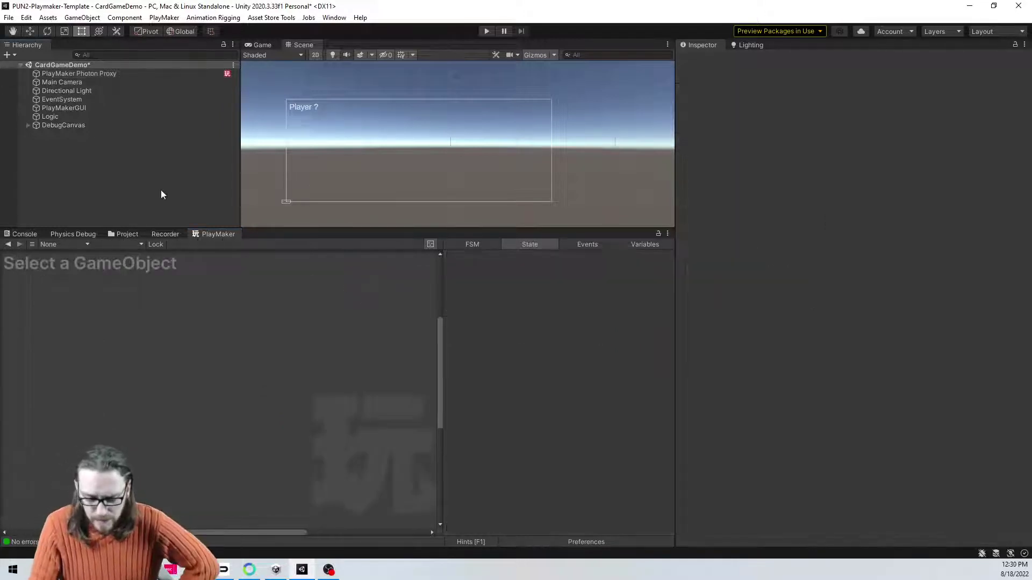
pyautogui.click(122, 234)
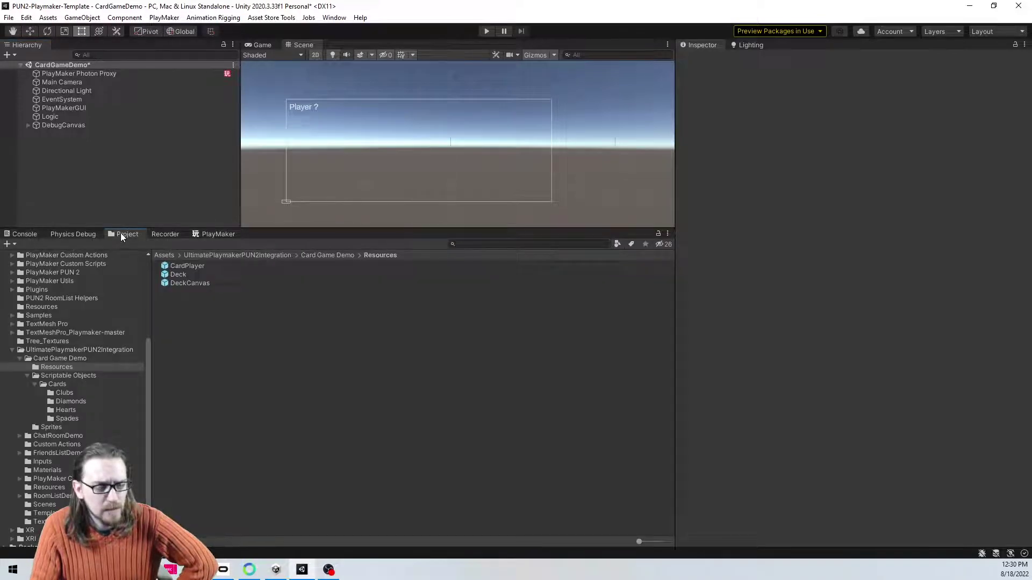
pyautogui.click(89, 73)
pyautogui.click(213, 235)
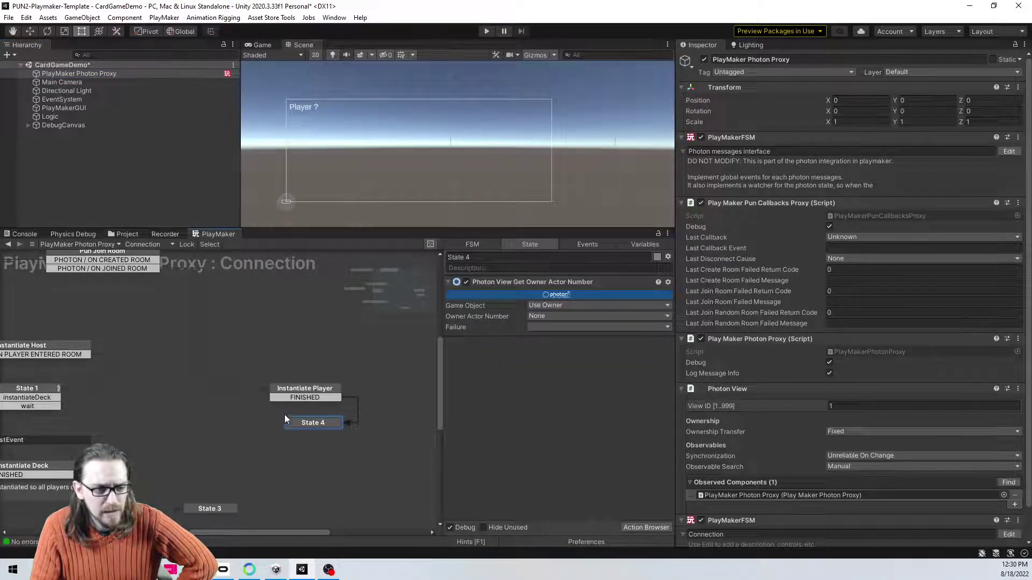
pyautogui.rightClick(324, 399)
pyautogui.click(376, 551)
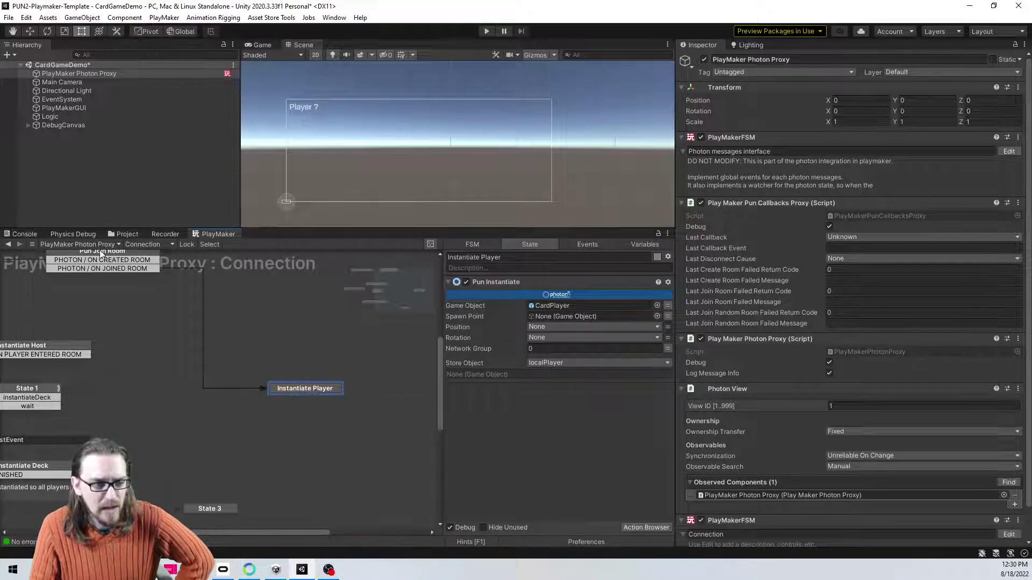
# Step: Open the CardPlayer prefab and examine the Pun Set Player Custom Property - Count state in its Get Player Number FSM
pyautogui.click(127, 234)
pyautogui.doubleClick(192, 267)
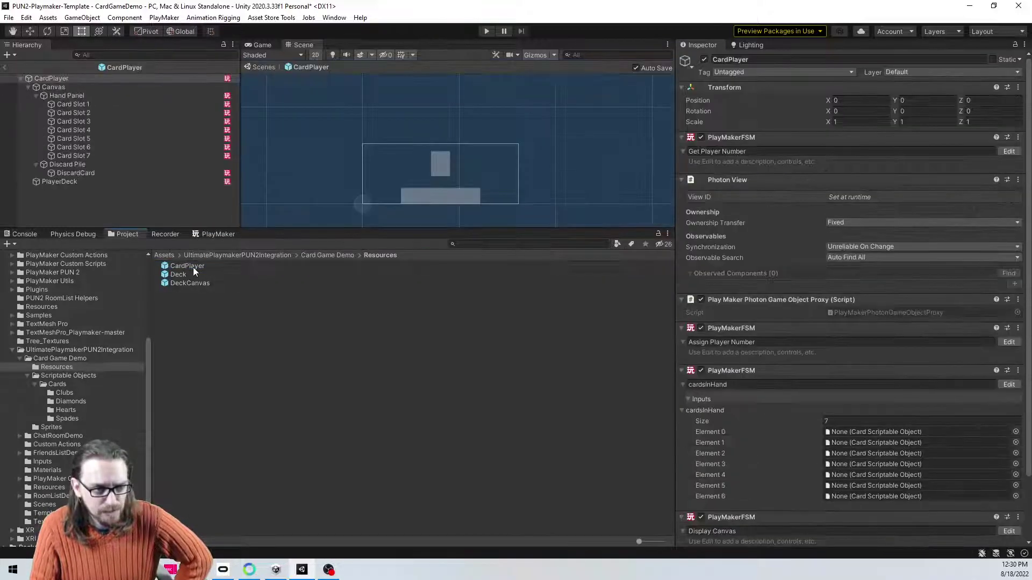
pyautogui.click(215, 234)
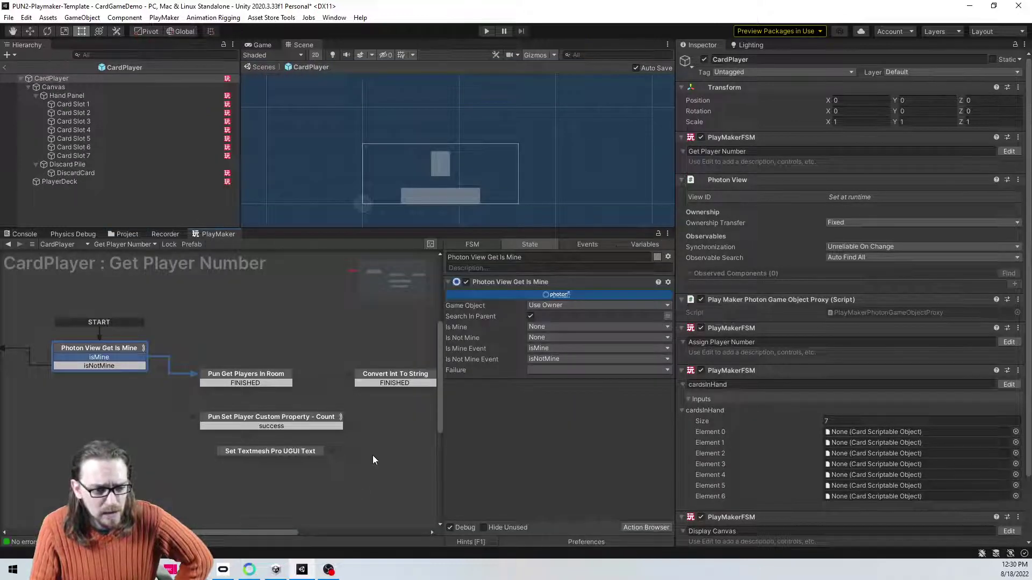
pyautogui.click(246, 418)
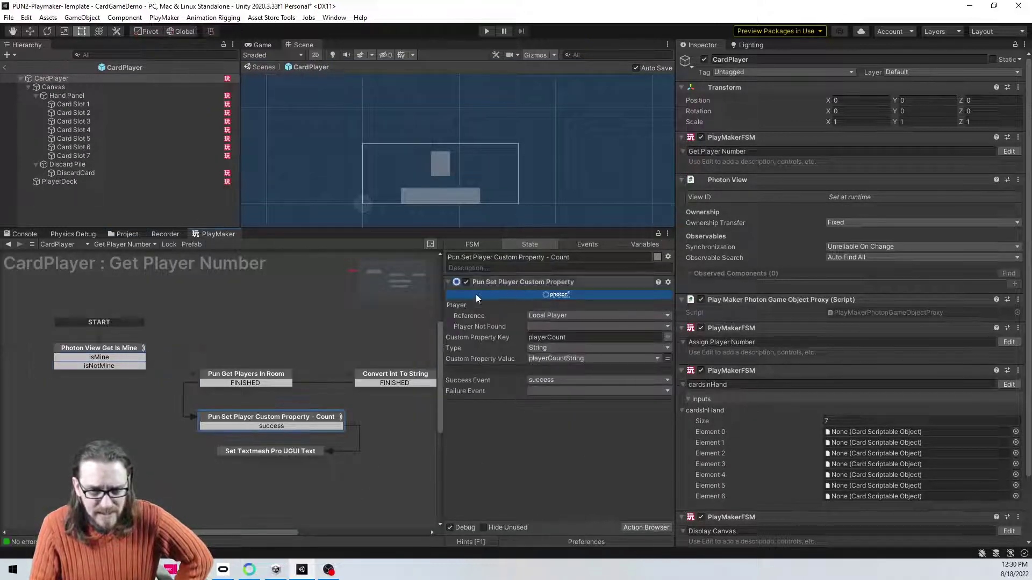
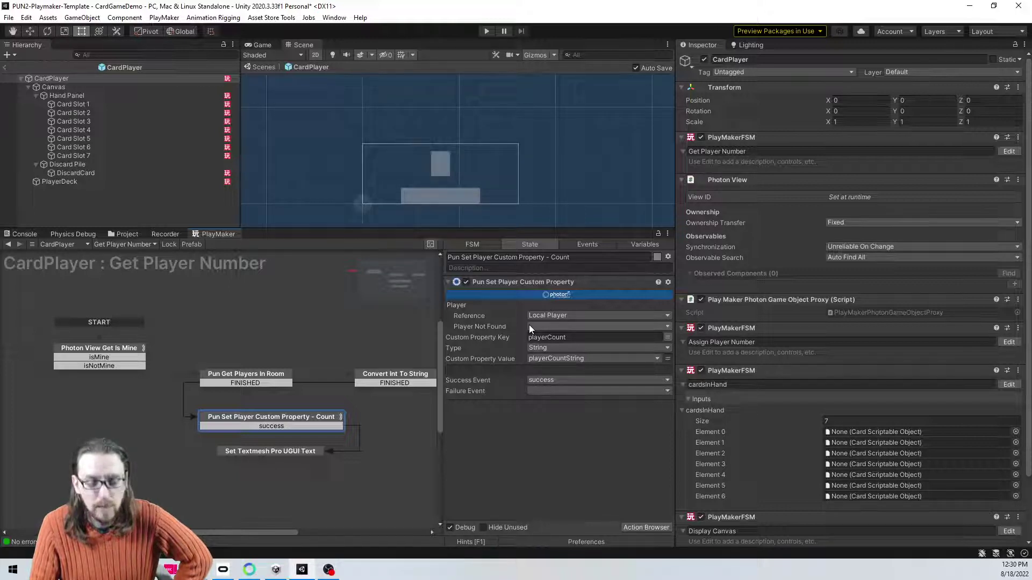
# Step: Open the Deck prefab from the Resources folder and select State 2 under the draw event in its Drawing FSM
pyautogui.click(133, 233)
pyautogui.click(182, 274)
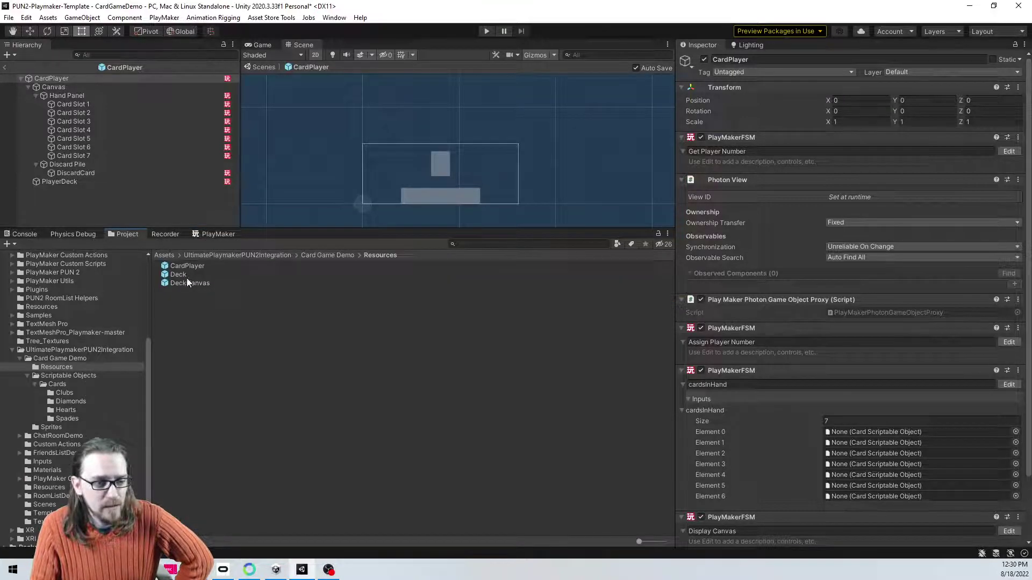
pyautogui.doubleClick(182, 274)
pyautogui.click(205, 237)
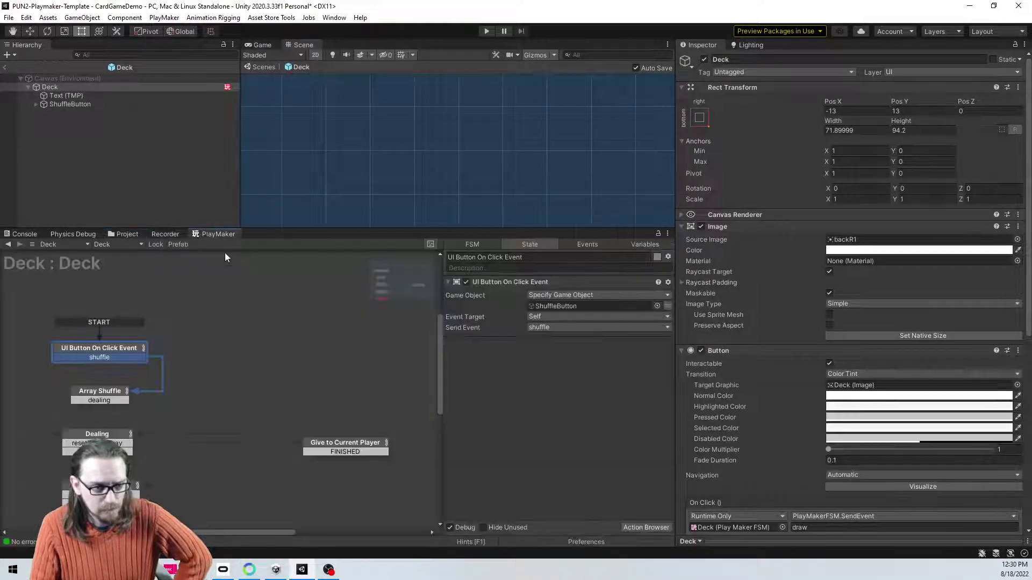
pyautogui.click(135, 244)
pyautogui.click(125, 265)
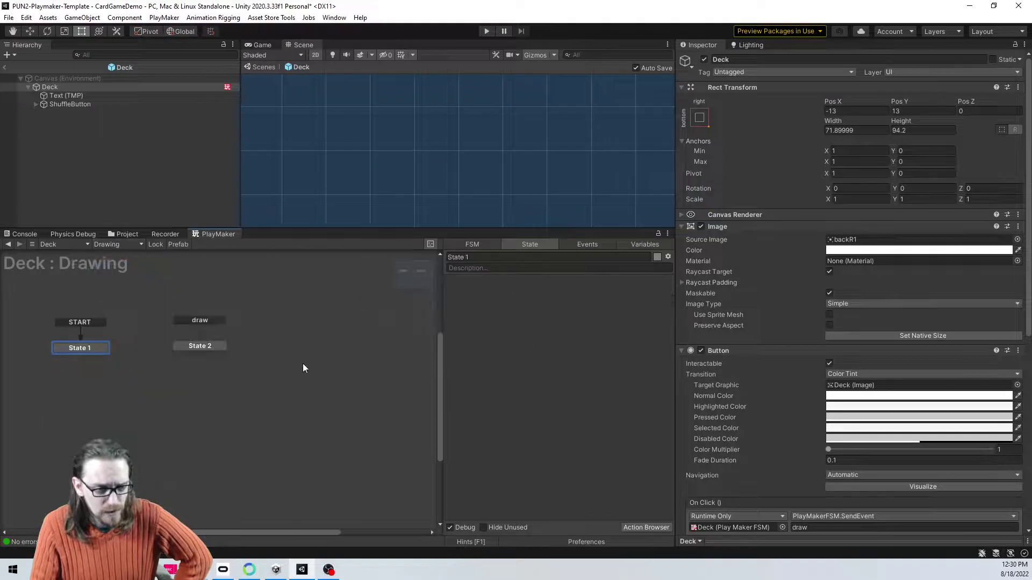
pyautogui.click(211, 346)
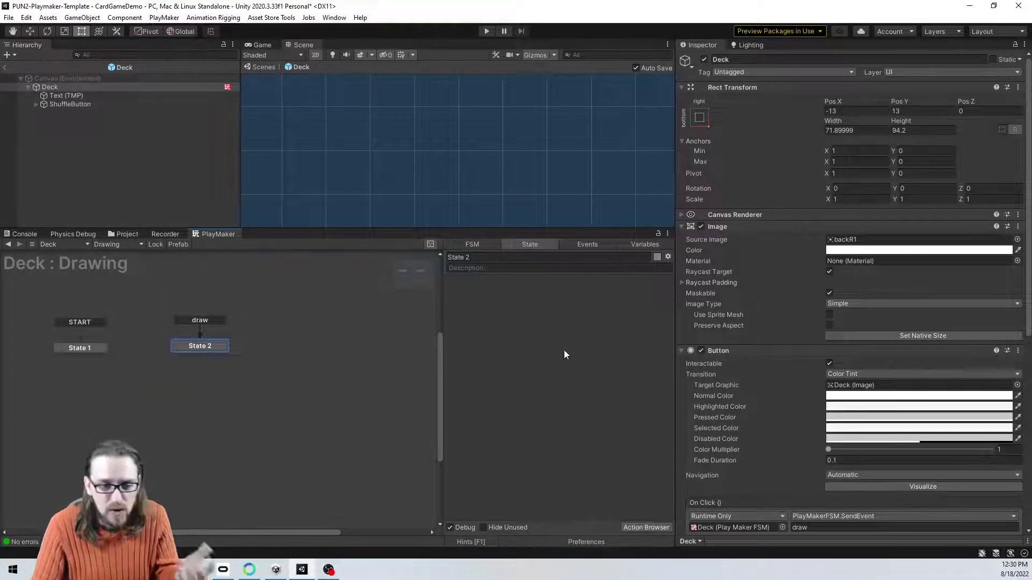
# Step: Search the available actions for "player custom" and "get player proper" to find one that reads a player's custom property
pyautogui.doubleClick(563, 350)
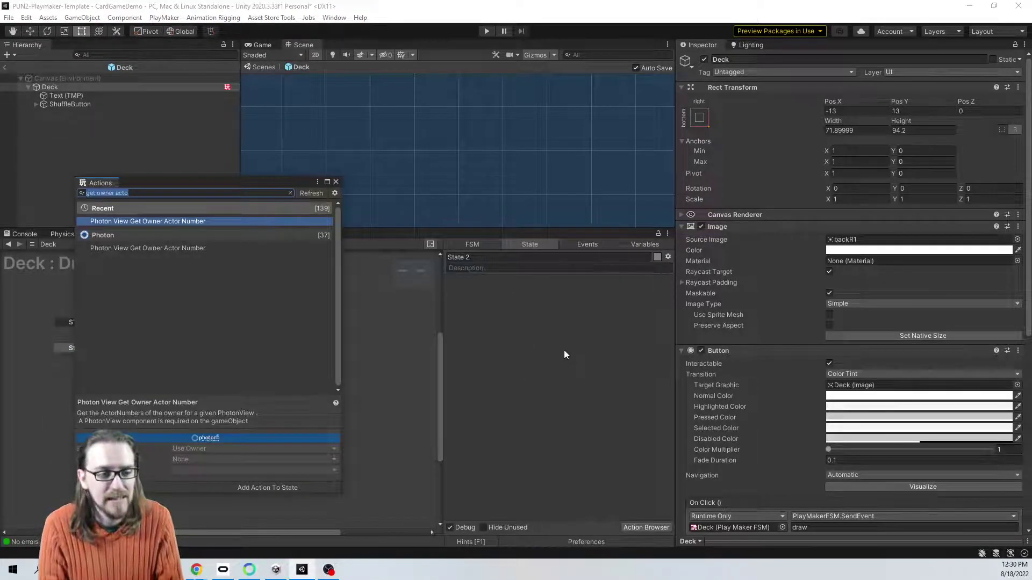
pyautogui.write('player')
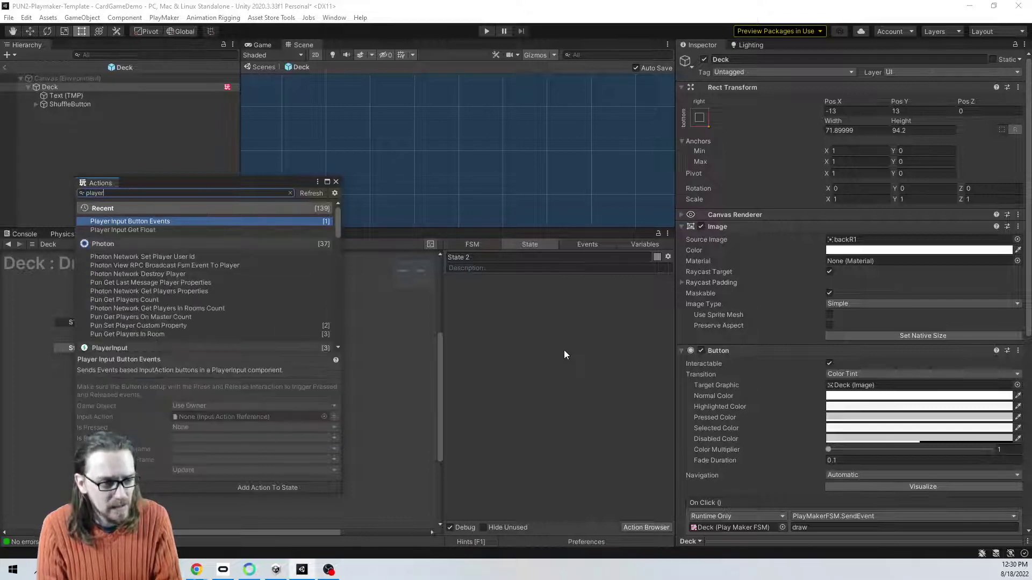
pyautogui.write(' custom')
pyautogui.hotkey('ctrl', 'a')
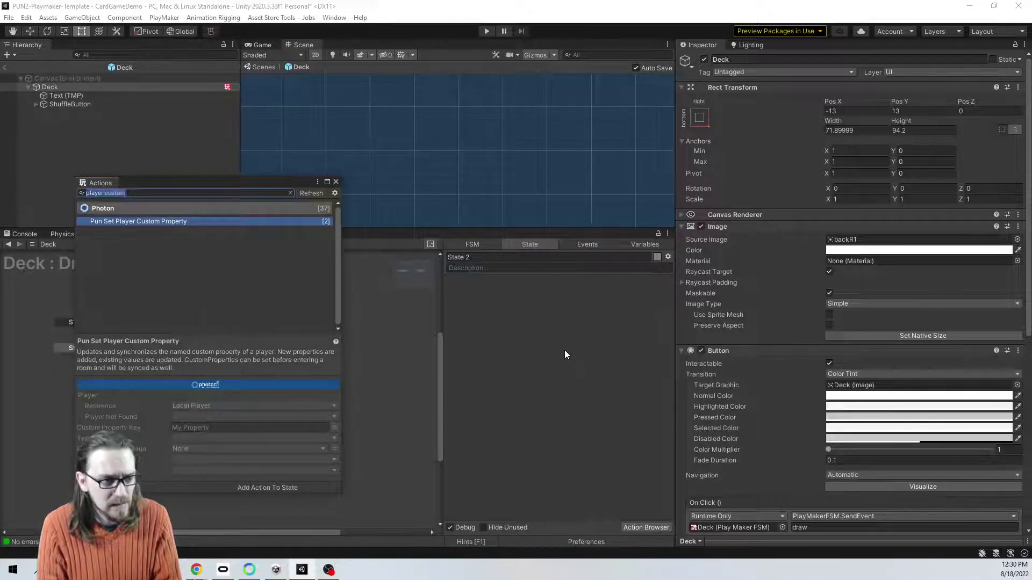
pyautogui.write('get player')
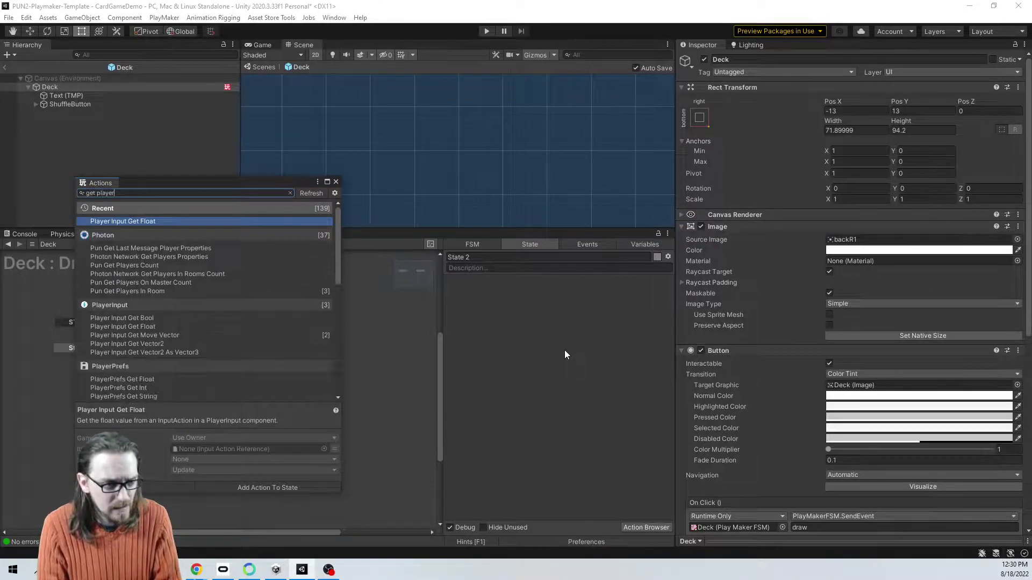
pyautogui.write(' proper')
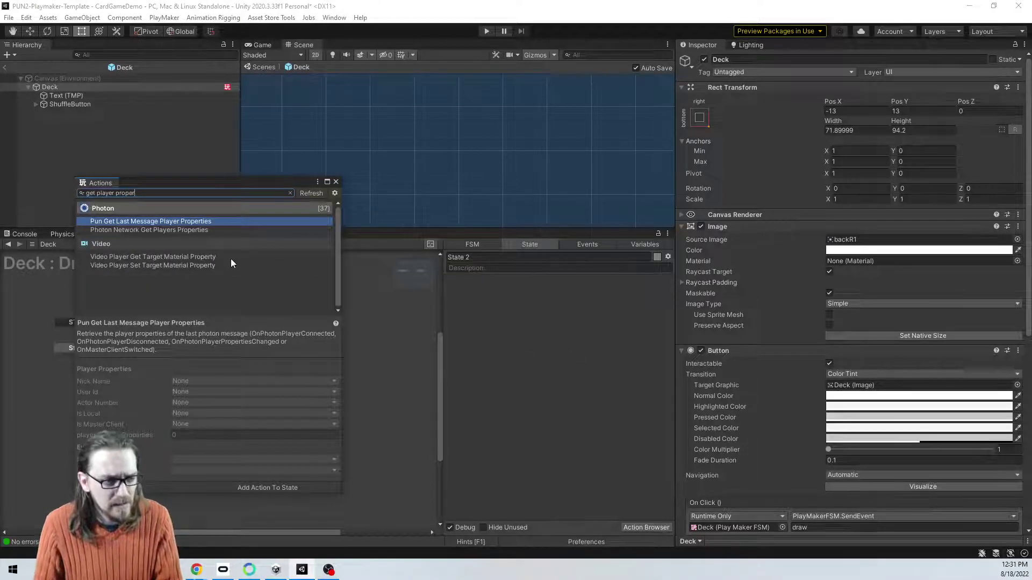
pyautogui.click(336, 182)
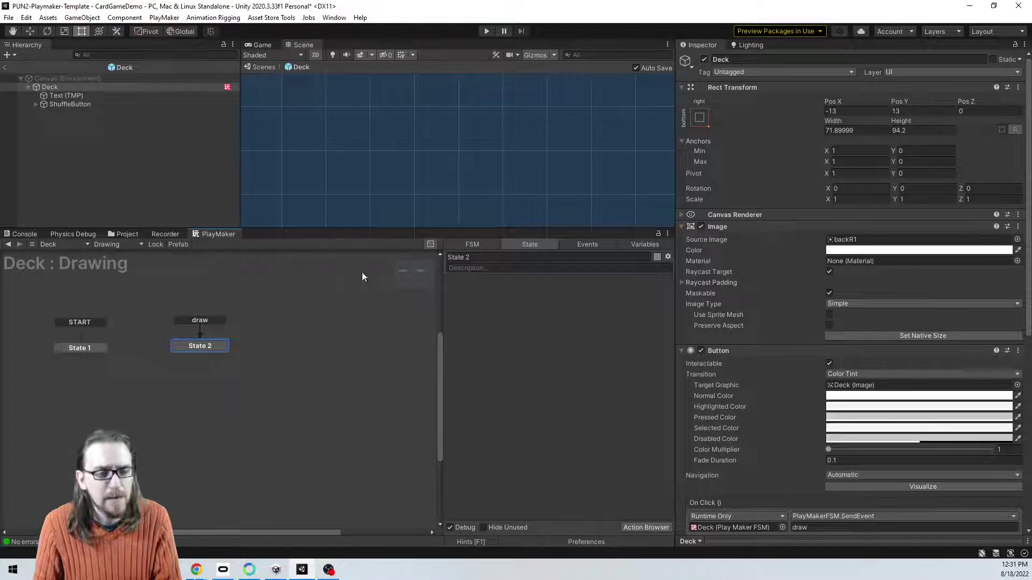
# Step: Import PhotonNetworkGetCustomProperty.cs as a new asset from the custom PlayMaker actions folder on the Crucial 1000 (D:) drive
pyautogui.click(167, 18)
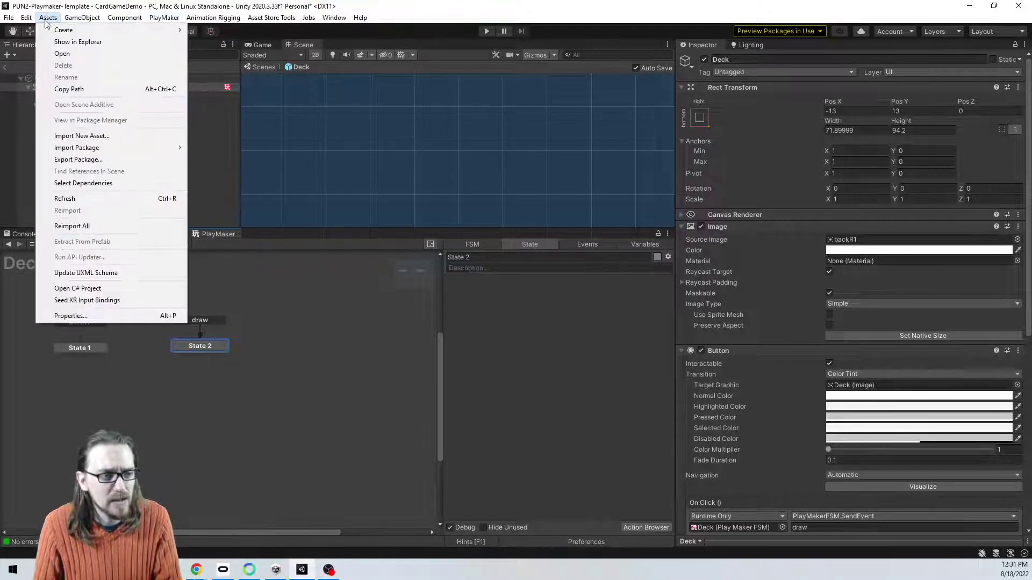
pyautogui.click(87, 137)
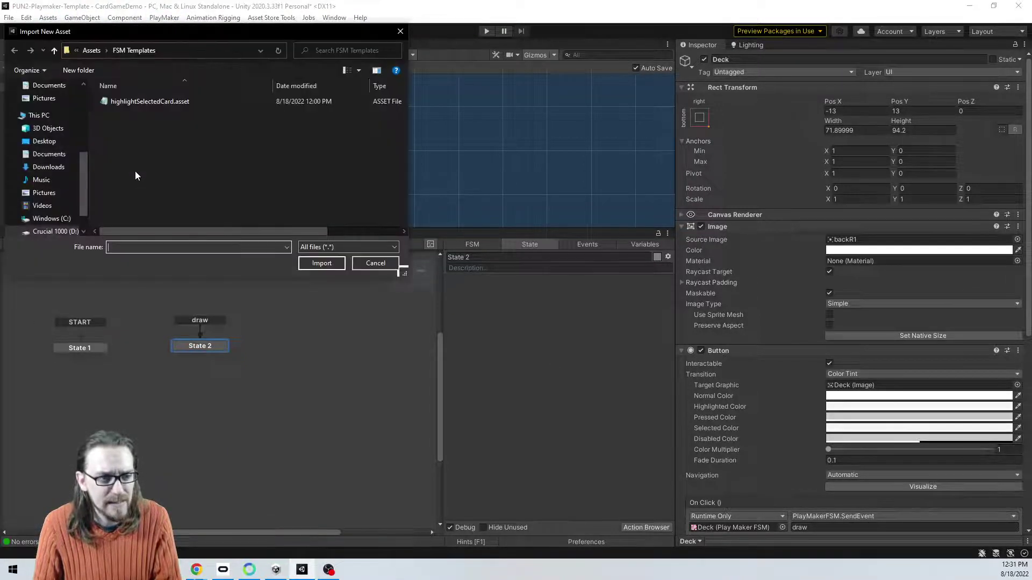
pyautogui.click(54, 231)
pyautogui.scroll(-10, 160, 166)
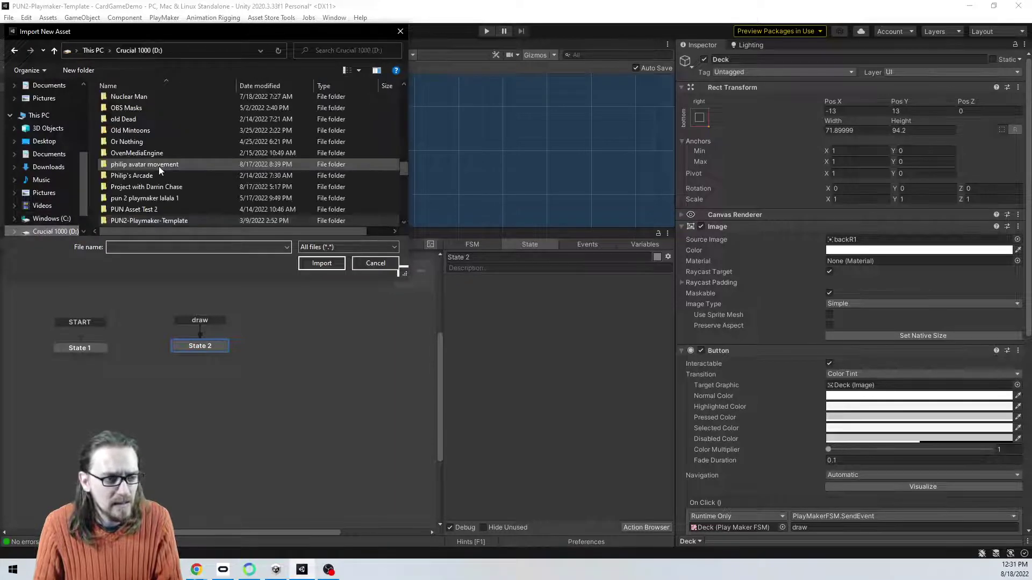
pyautogui.scroll(4, 160, 165)
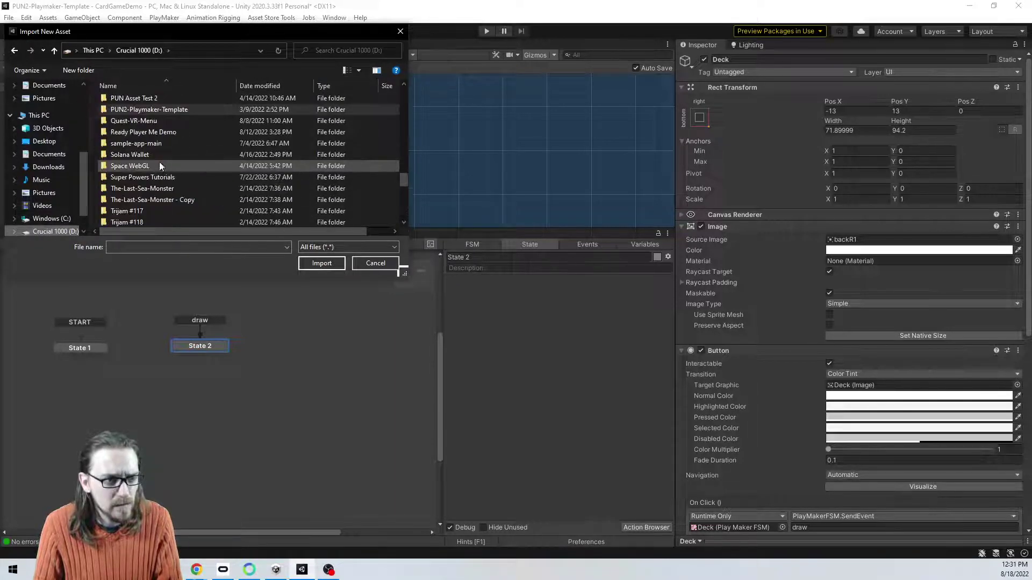
pyautogui.scroll(2, 153, 139)
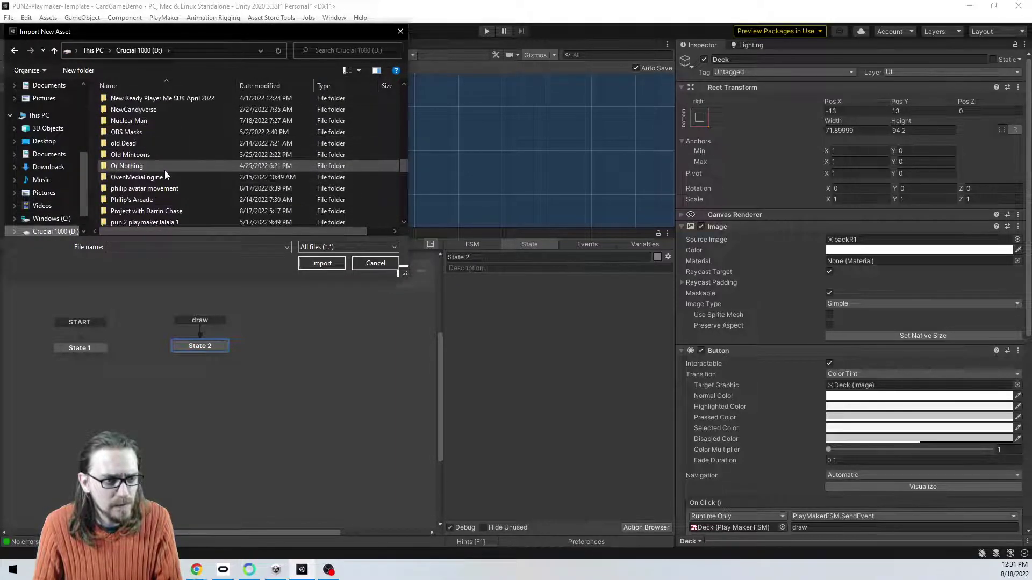
pyautogui.scroll(3, 158, 122)
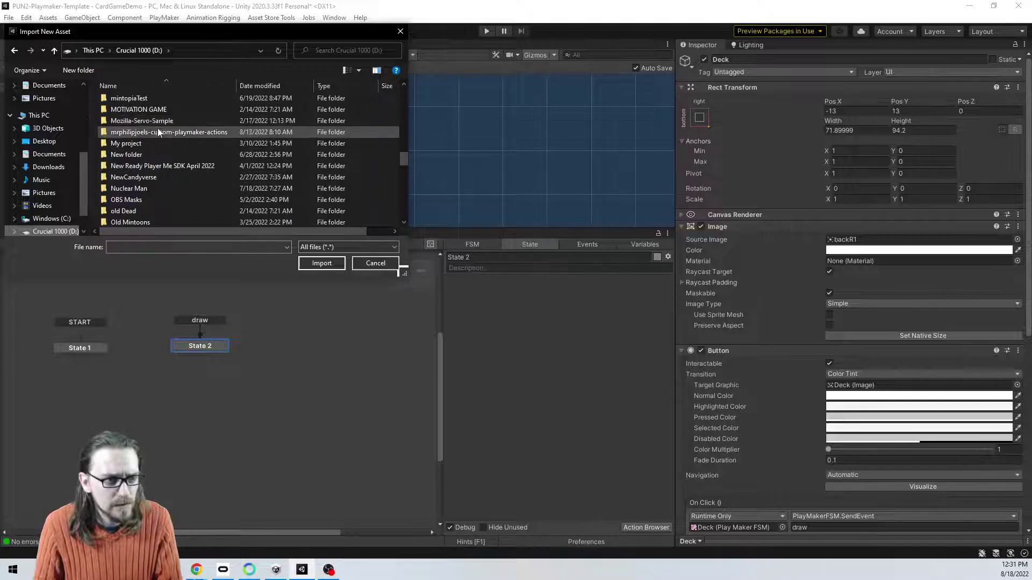
pyautogui.doubleClick(157, 129)
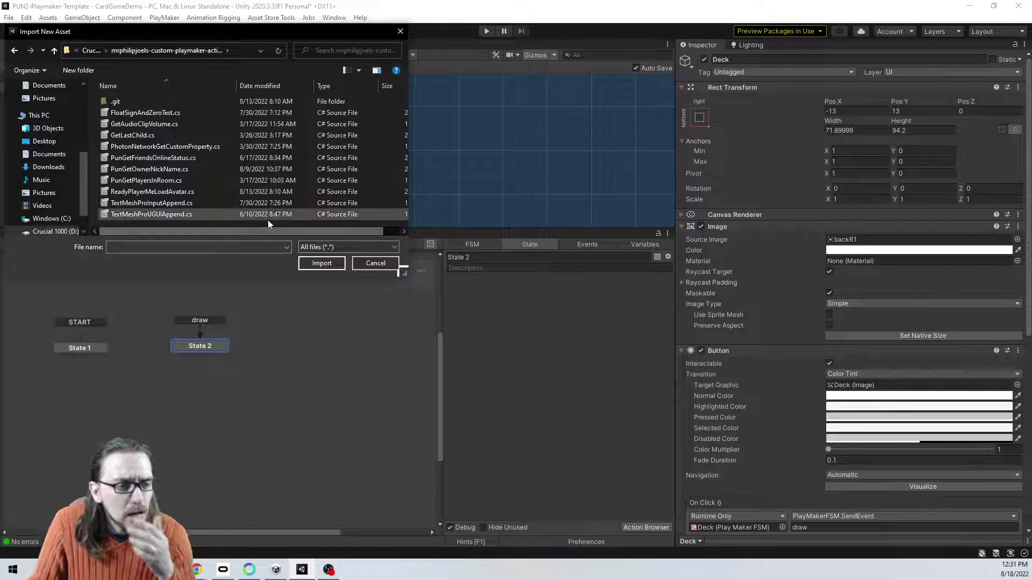
pyautogui.doubleClick(202, 150)
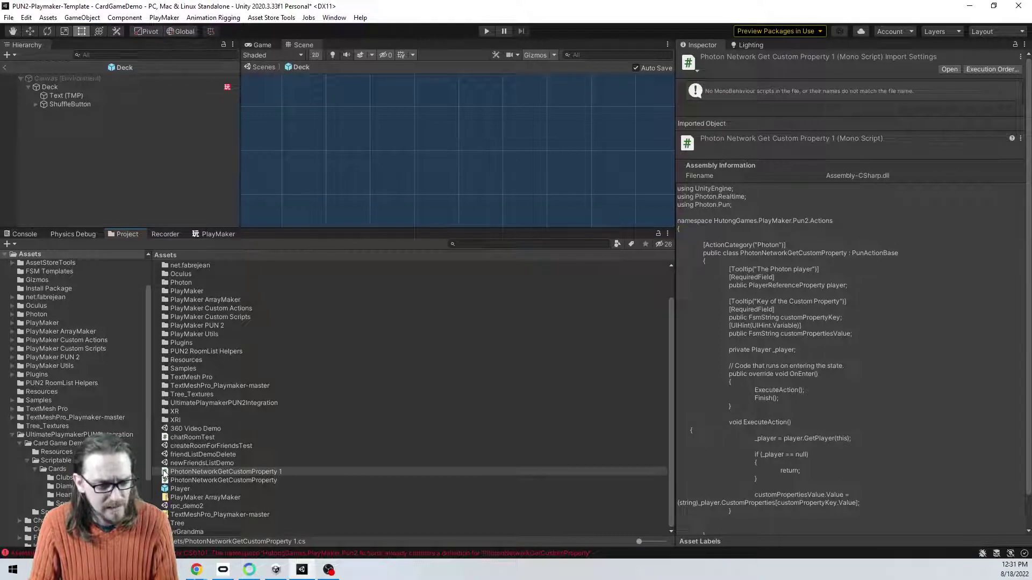
# Step: Delete the duplicate PhotonNetworkGetCustomProperty 1 script from the project's Assets folder
pyautogui.click(195, 472)
pyautogui.press('Delete')
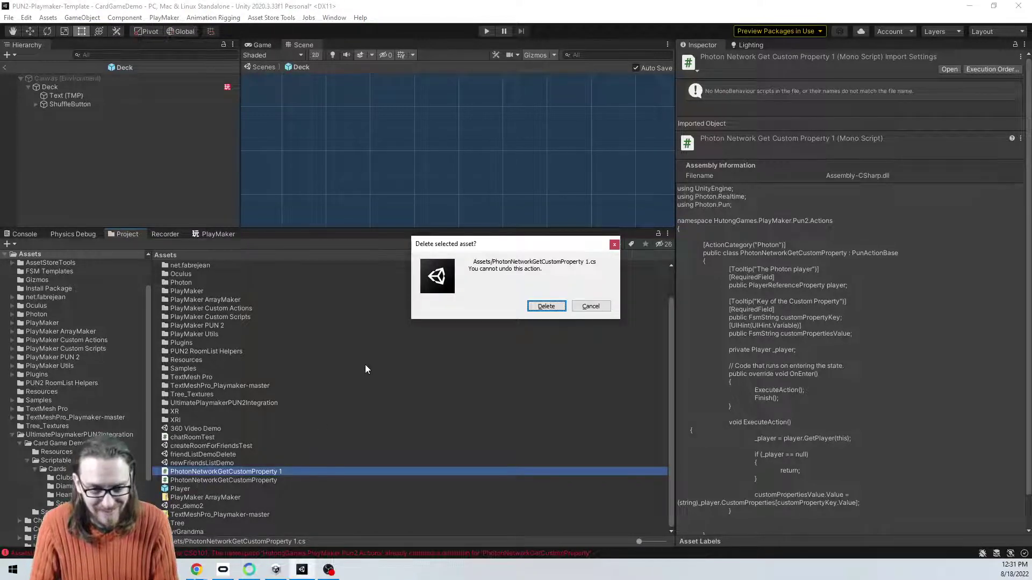
pyautogui.click(547, 307)
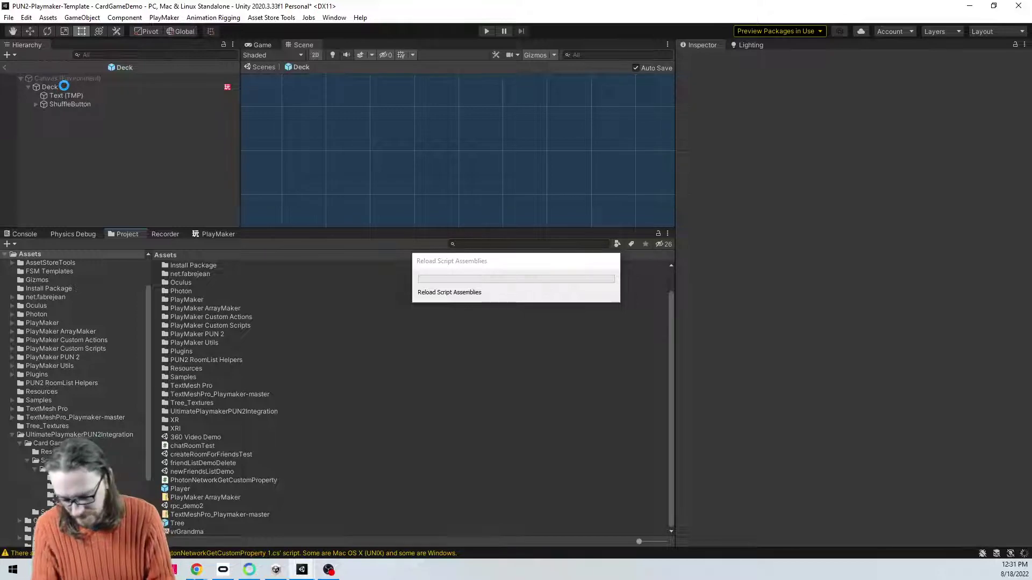
# Step: Add a Photon Network Get Custom Property action to State 2 of the Deck's Drawing FSM
pyautogui.click(49, 87)
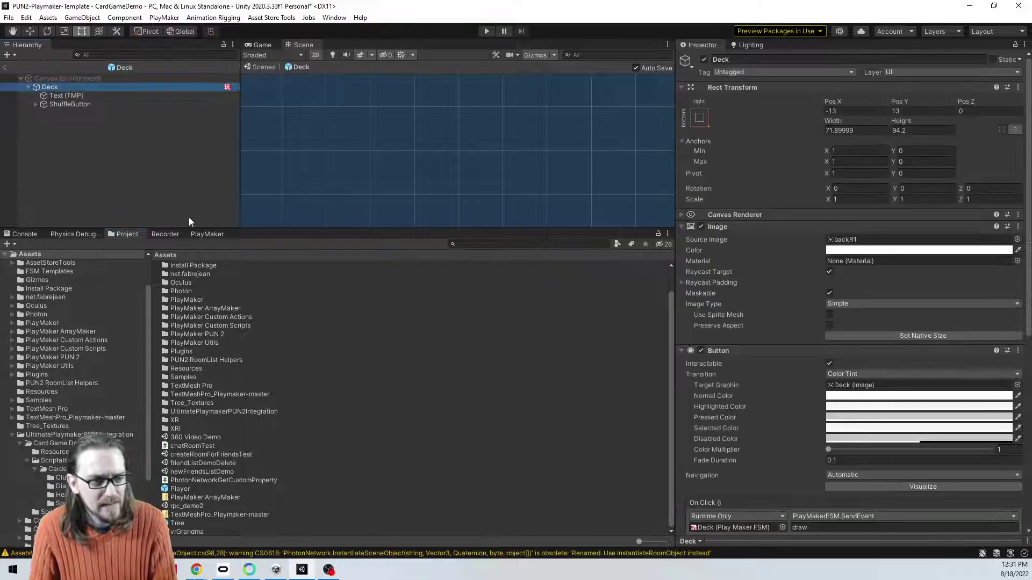
pyautogui.click(200, 234)
pyautogui.doubleClick(549, 372)
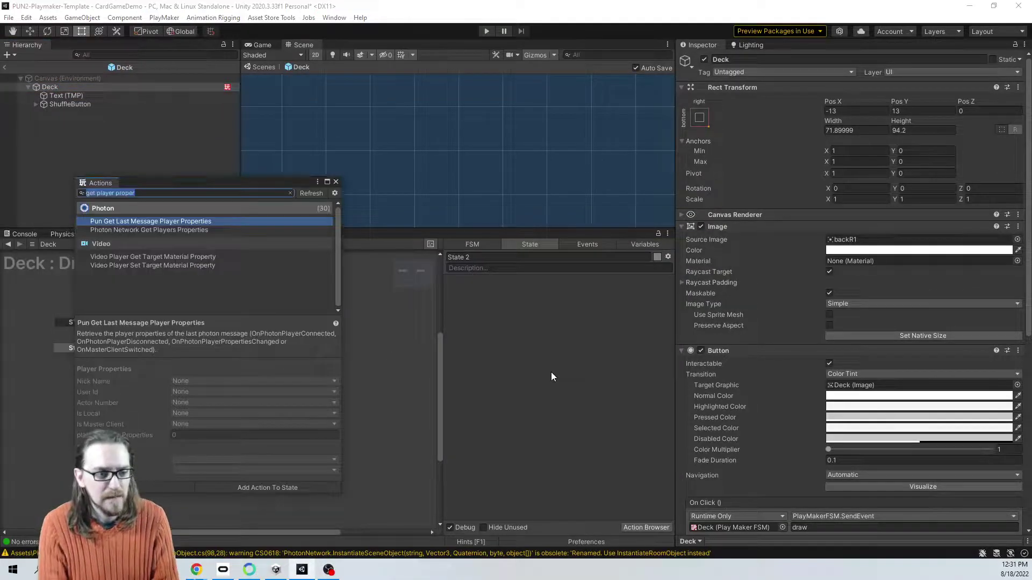
pyautogui.write('photon network get')
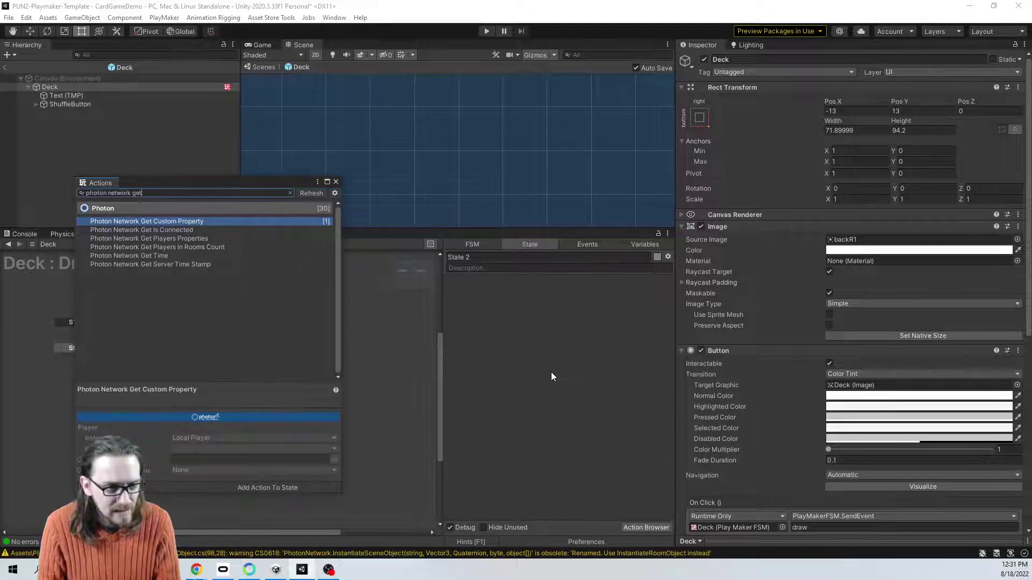
pyautogui.press('Return')
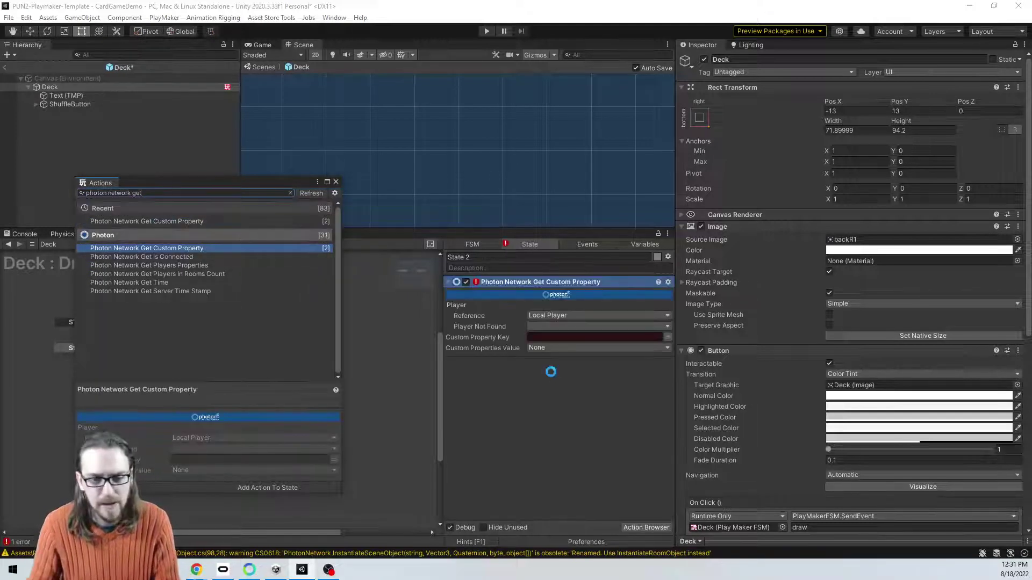
pyautogui.click(336, 182)
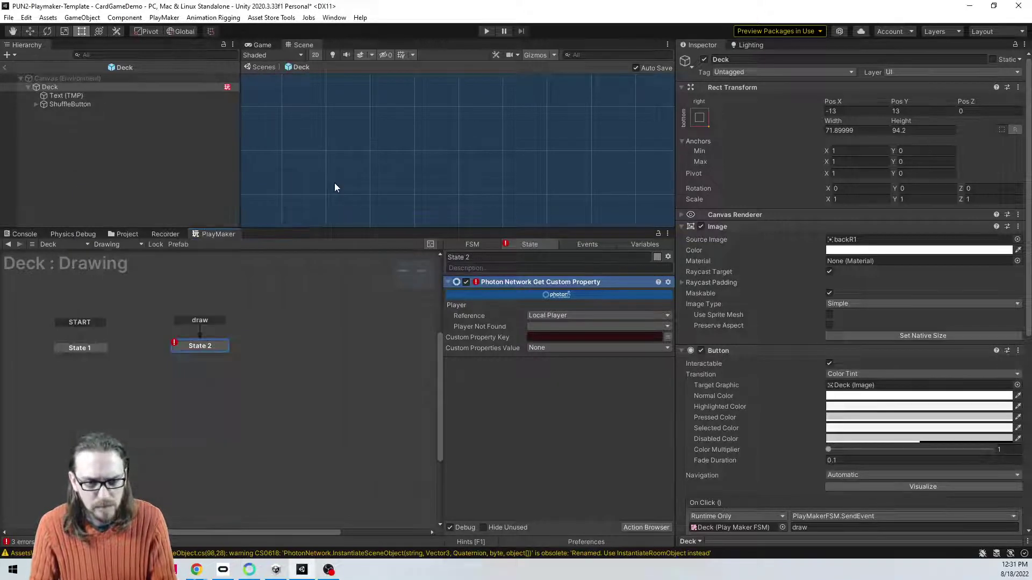
pyautogui.click(539, 337)
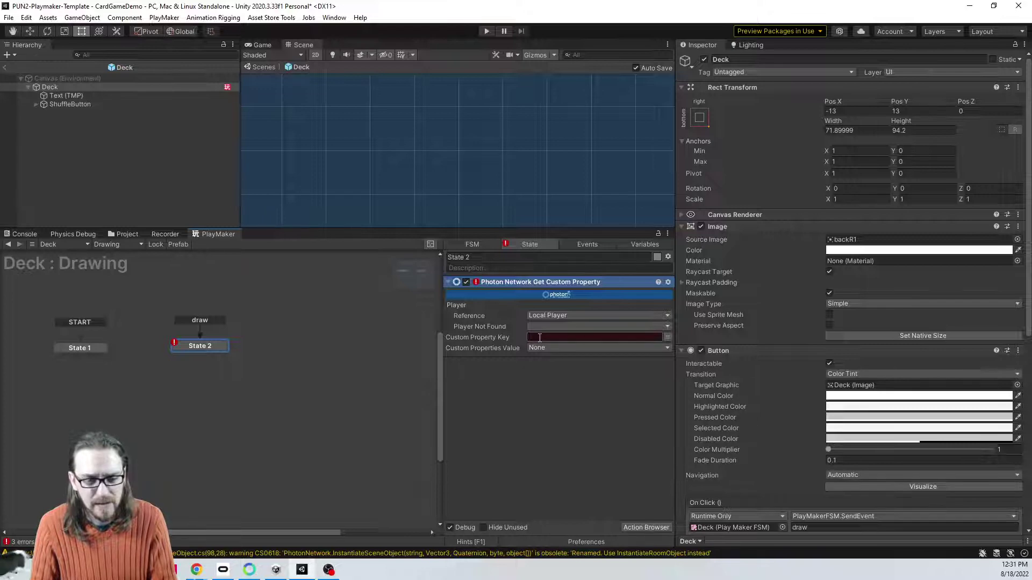
# Step: Leave the Deck prefab and examine the Instantiate Player state in the PlayMaker Photon Proxy's Connection FSM
pyautogui.click(5, 67)
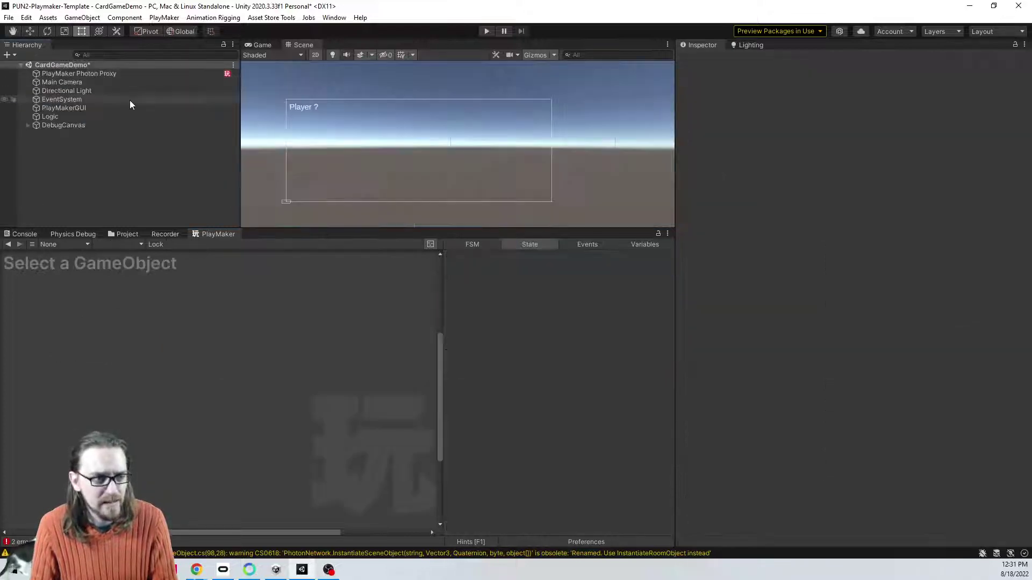
pyautogui.click(112, 73)
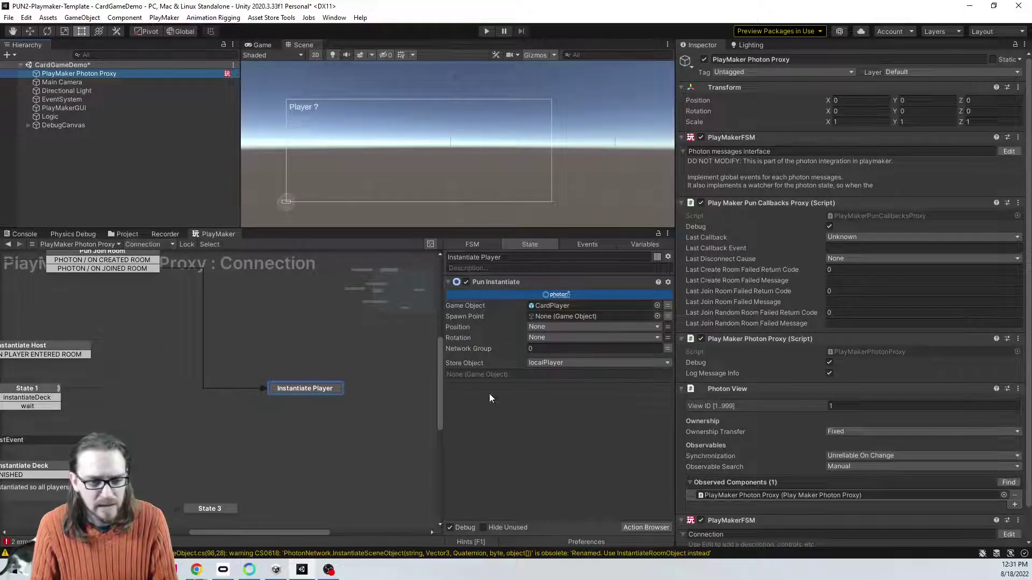
pyautogui.moveTo(276, 357); pyautogui.dragTo(349, 407, button='middle')
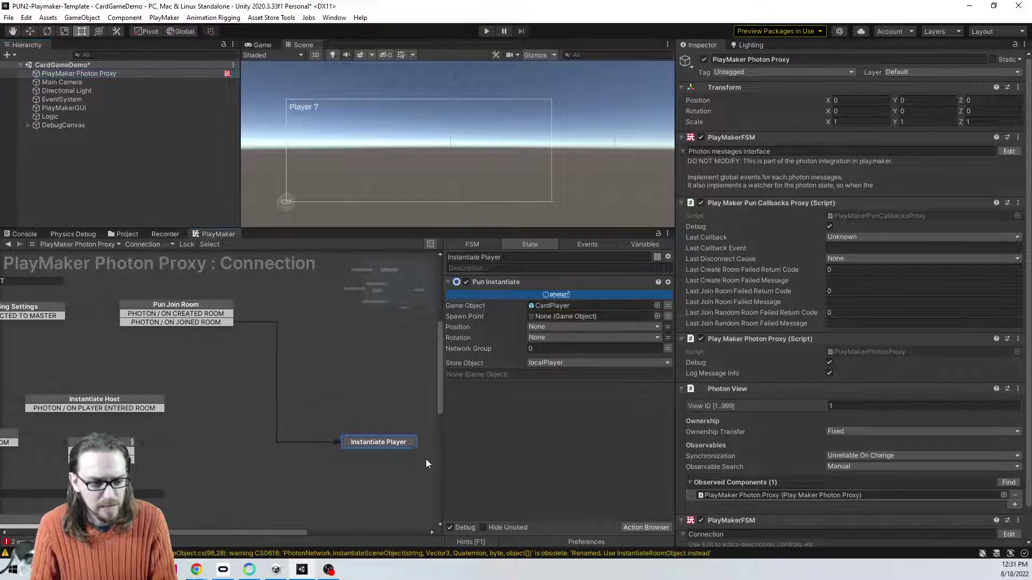
pyautogui.moveTo(350, 472); pyautogui.dragTo(331, 384, button='middle')
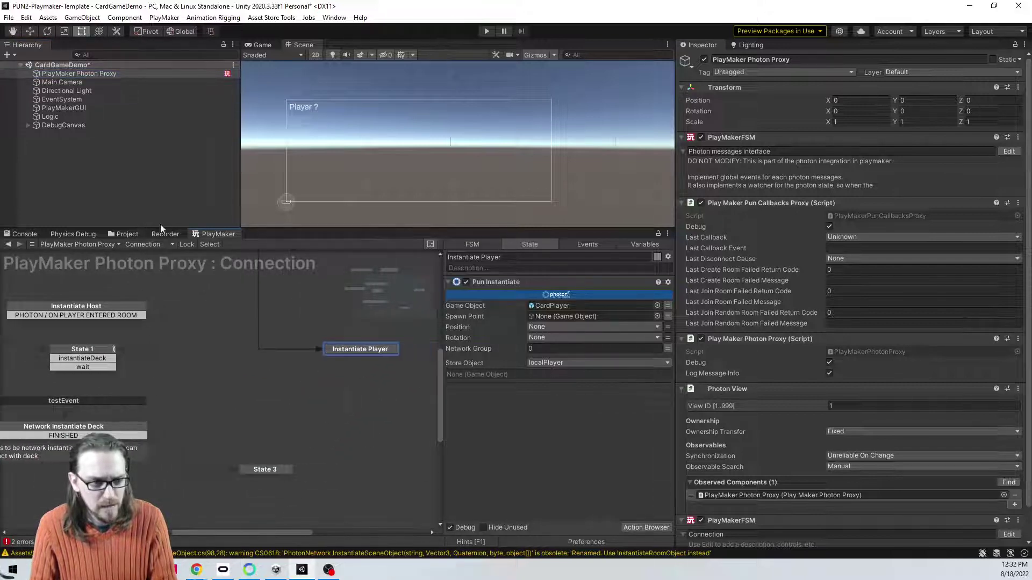
# Step: Open the CardPlayer prefab from the Card Game Demo Resources folder and show its Get Player Number FSM
pyautogui.click(127, 233)
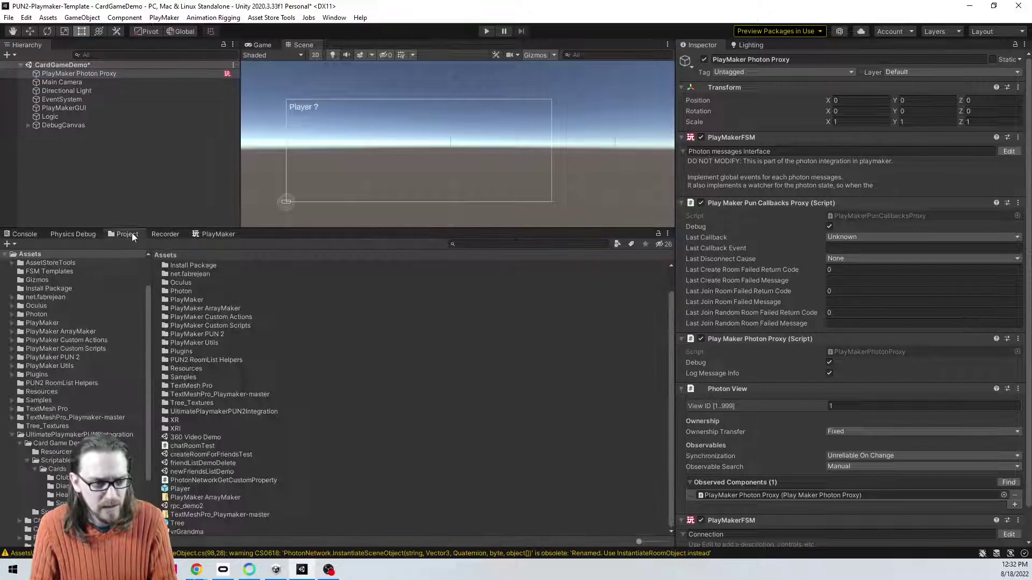
pyautogui.click(12, 434)
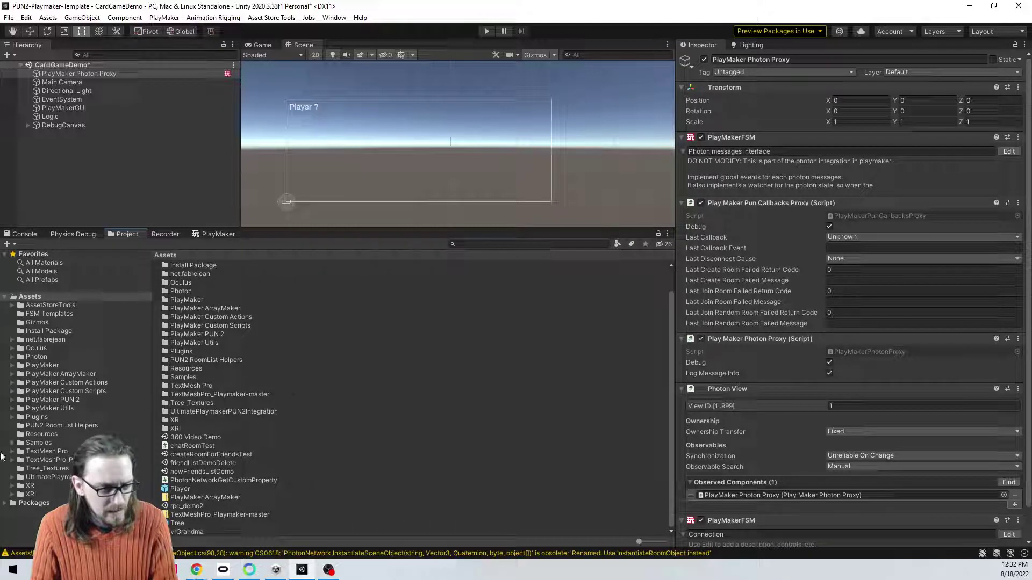
pyautogui.click(11, 476)
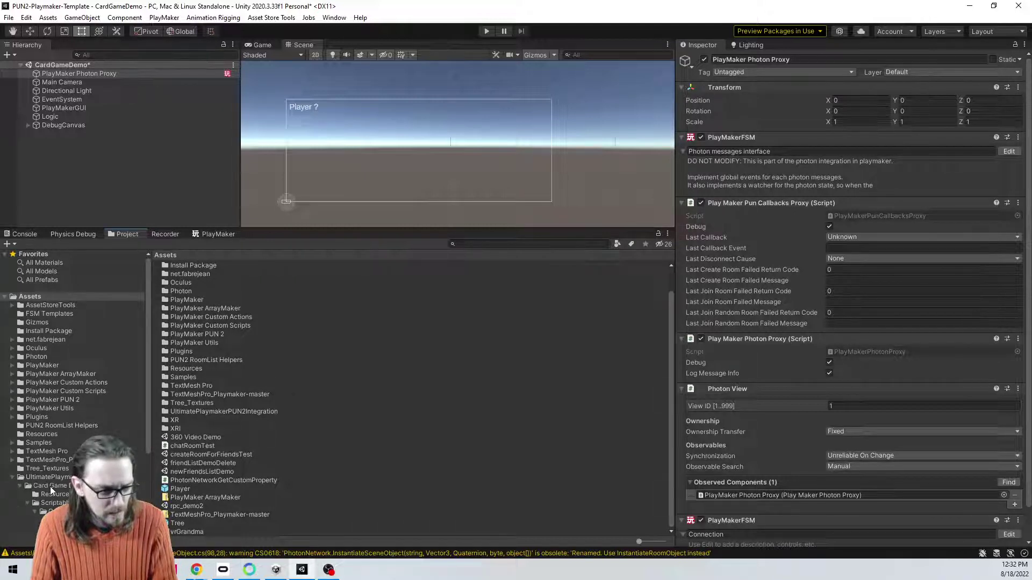
pyautogui.click(56, 495)
pyautogui.doubleClick(180, 266)
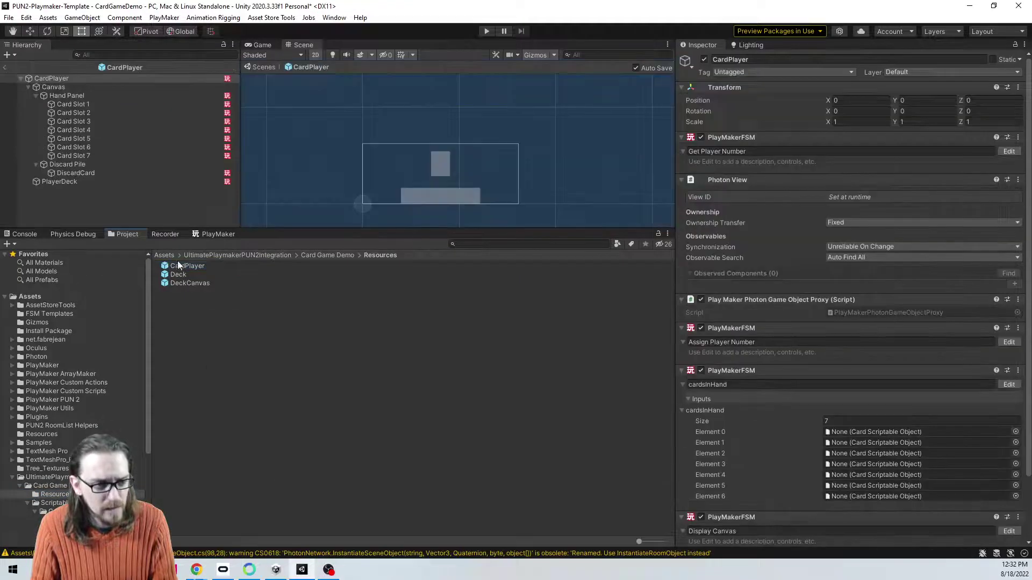
pyautogui.click(200, 234)
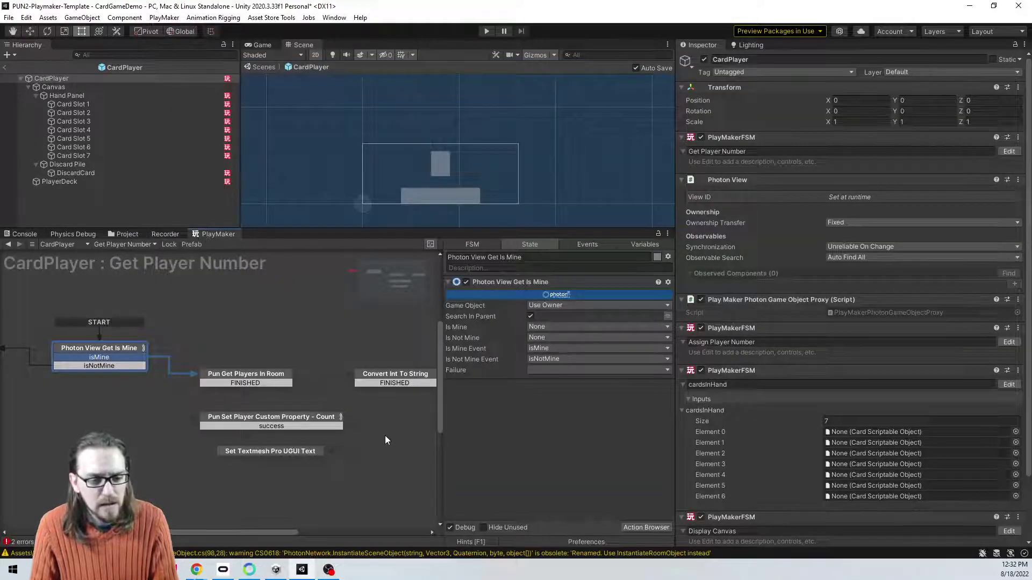
# Step: Copy the playerCount key from CardPlayer's Pun Set Player Custom Property - Count state into the Custom Property Key of State 2 in Deck's Drawing FSM
pyautogui.click(304, 418)
pyautogui.click(543, 338)
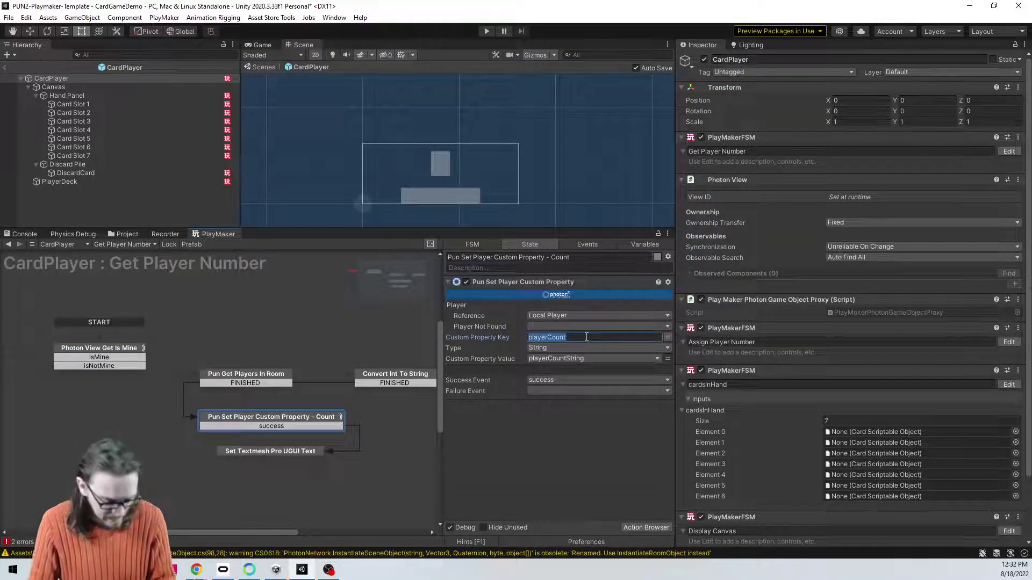
pyautogui.click(128, 234)
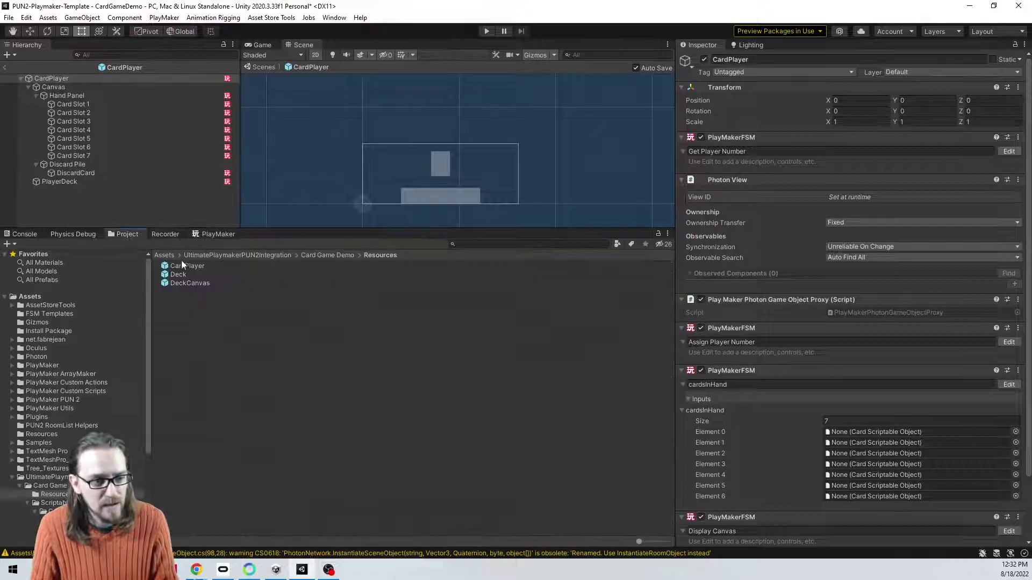
pyautogui.click(186, 274)
pyautogui.doubleClick(186, 274)
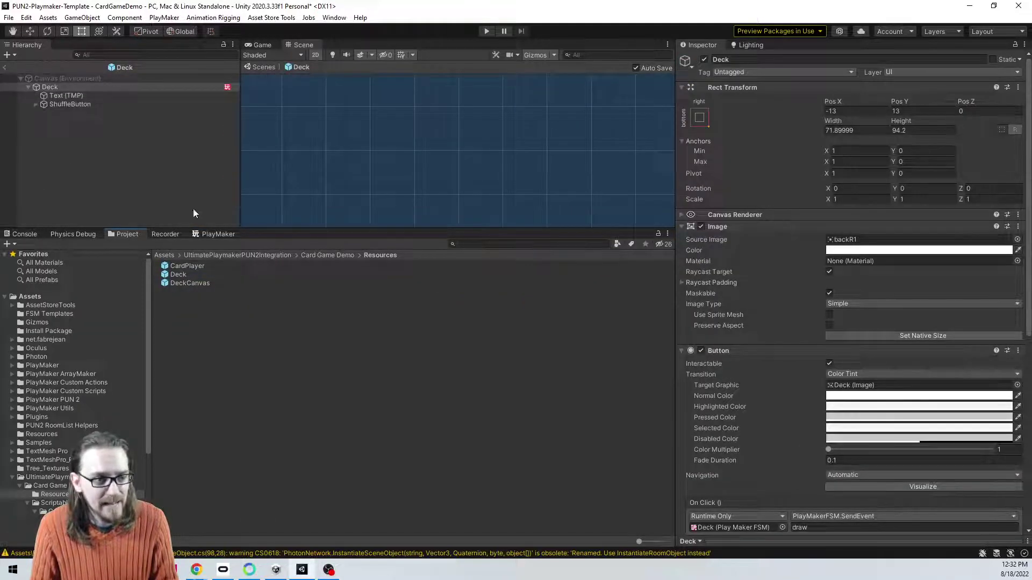
pyautogui.click(214, 234)
pyautogui.click(120, 244)
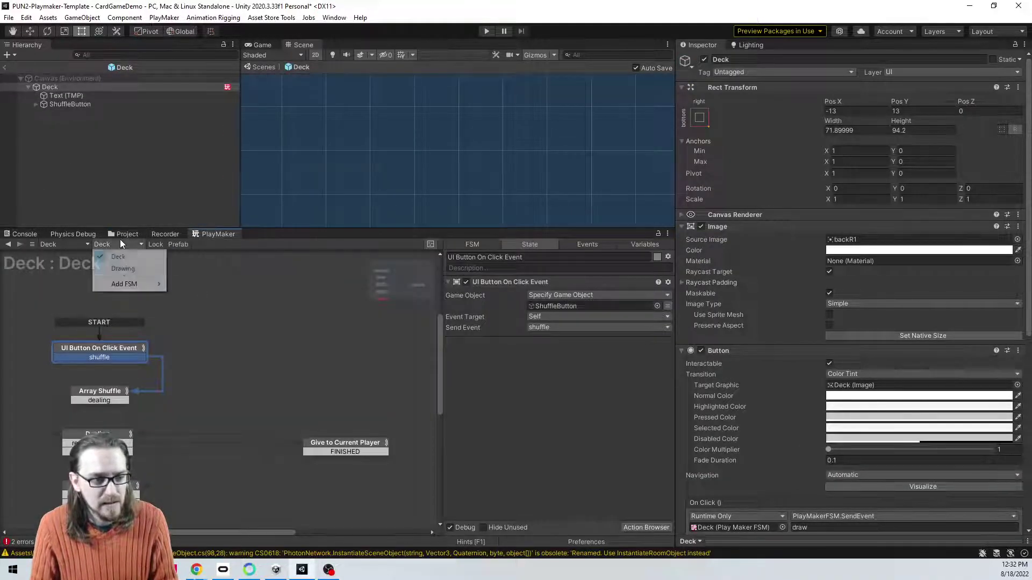
pyautogui.click(122, 267)
pyautogui.click(200, 345)
pyautogui.click(571, 337)
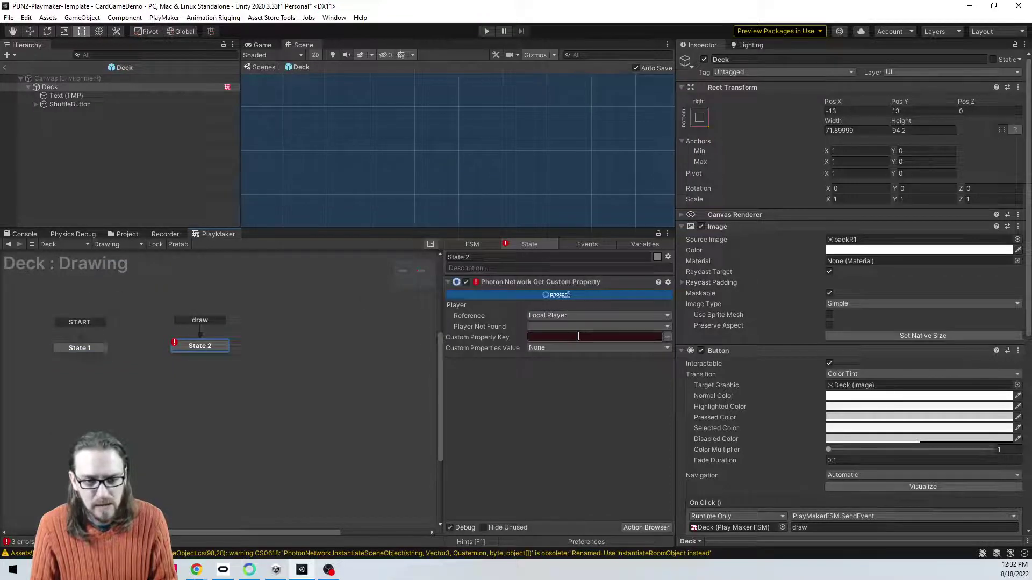
# Step: Store the action's custom property value in a new FSM variable named playerCount
pyautogui.click(547, 348)
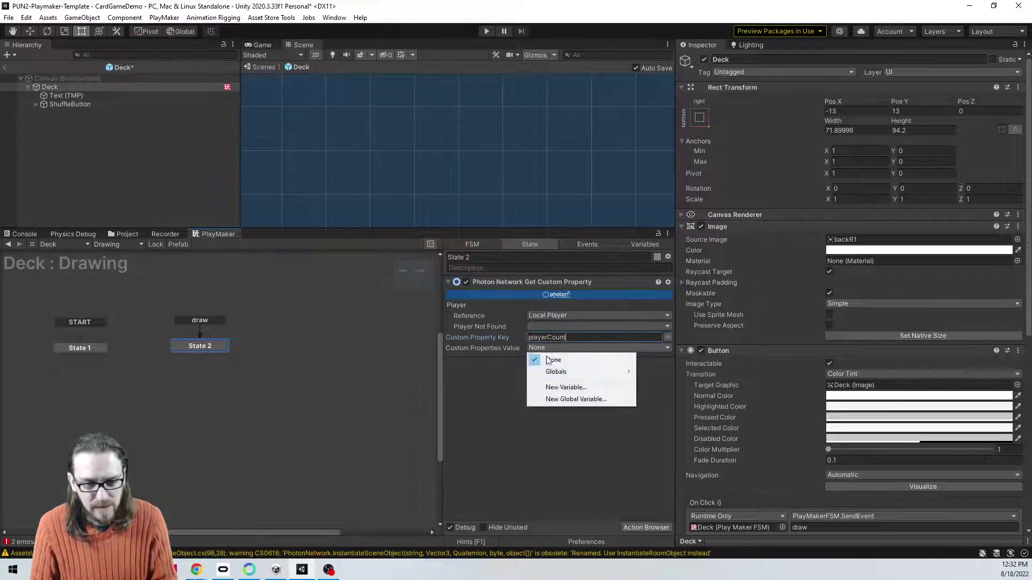
pyautogui.click(555, 388)
pyautogui.write('pl')
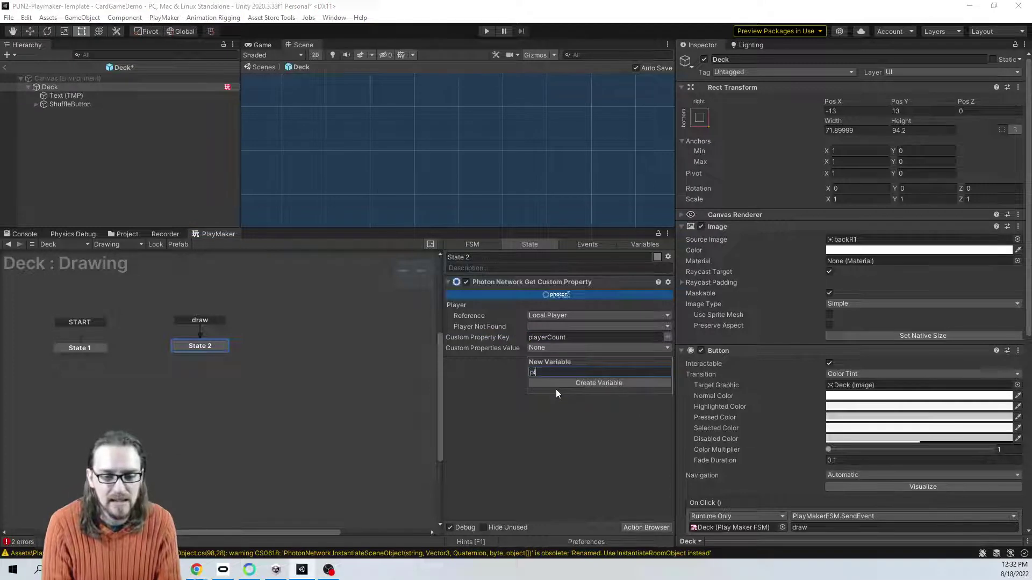
pyautogui.write('ayerCount')
pyautogui.press('Return')
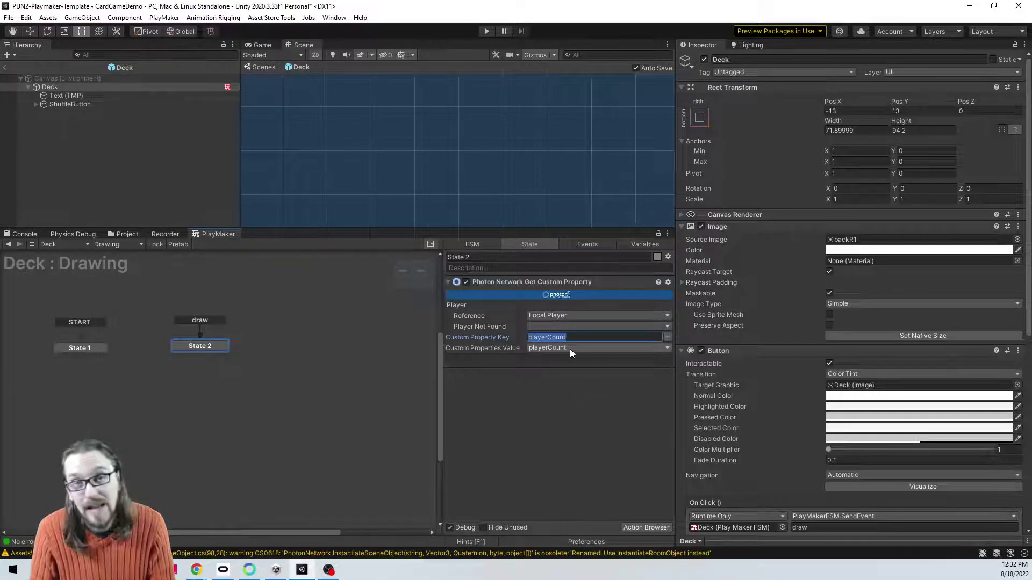
# Step: Delete the Photon Network Get Custom Property action from State 2 of the Drawing FSM
pyautogui.click(517, 278)
pyautogui.press('Delete')
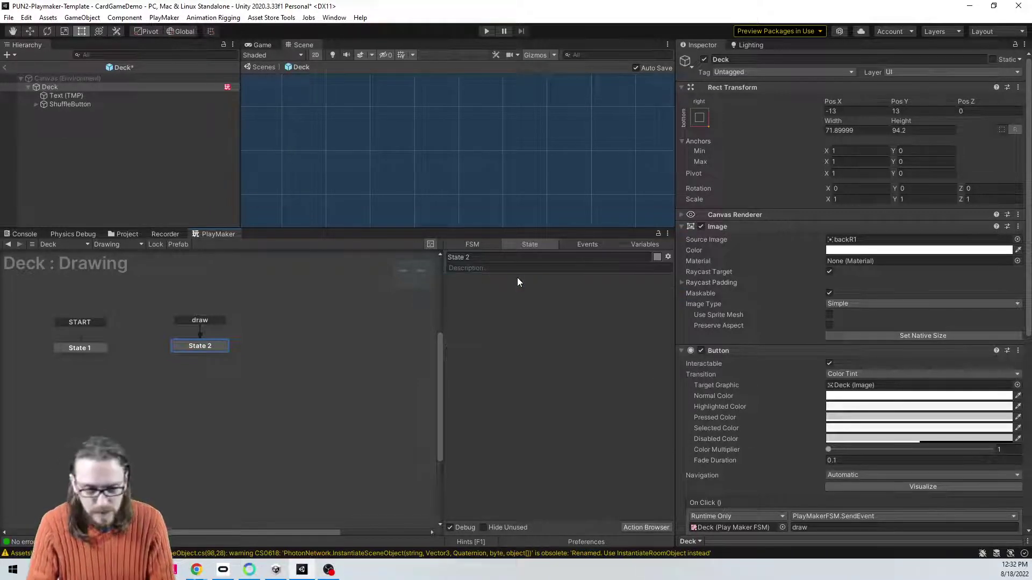
# Step: Add a Set String Value action to the Pun Set Player Custom Property - Count state in the CardPlayer prefab's Get Player Number FSM
pyautogui.click(144, 235)
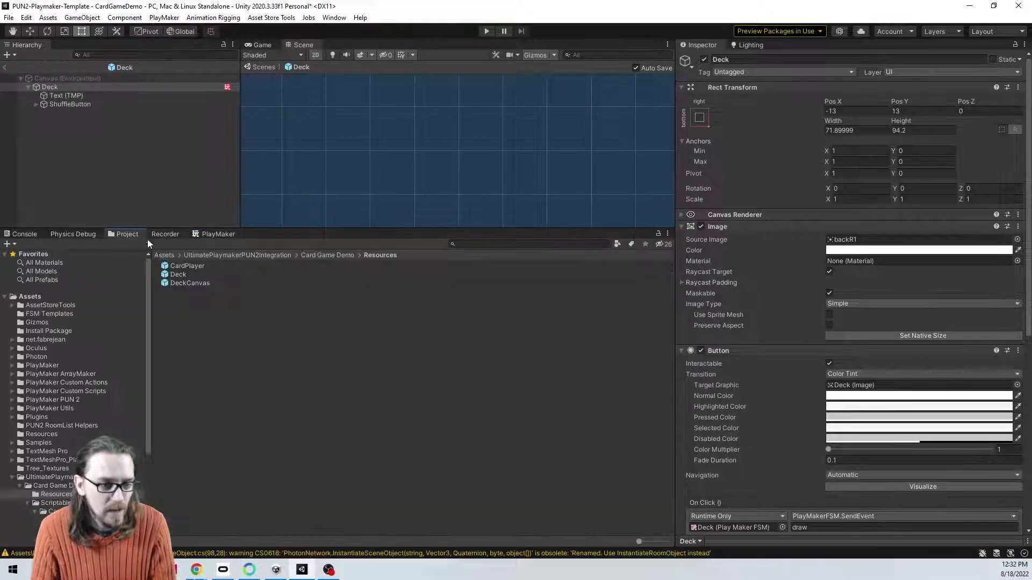
pyautogui.doubleClick(191, 266)
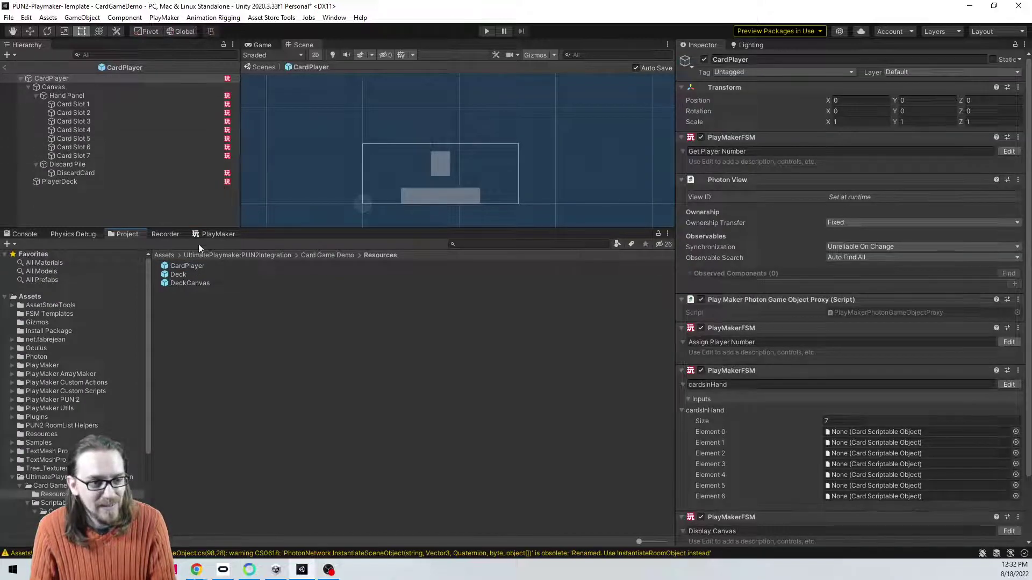
pyautogui.click(215, 235)
pyautogui.click(314, 418)
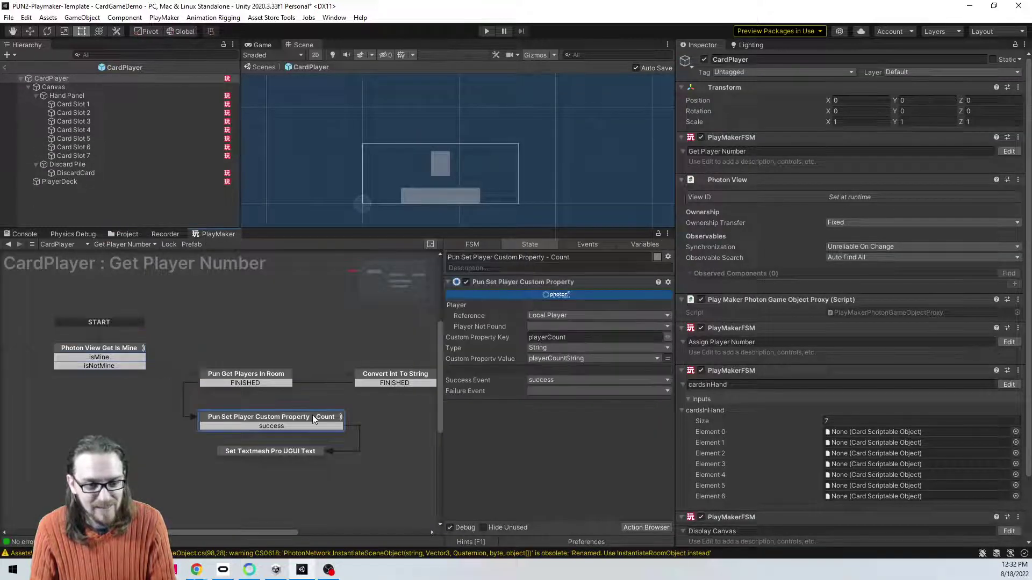
pyautogui.doubleClick(563, 434)
pyautogui.write('s')
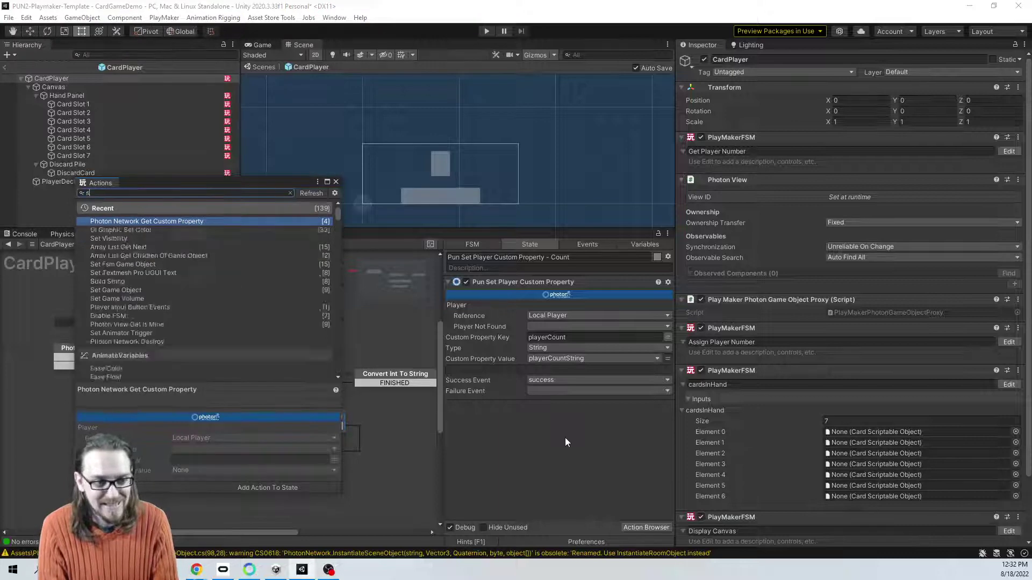
pyautogui.write('et string')
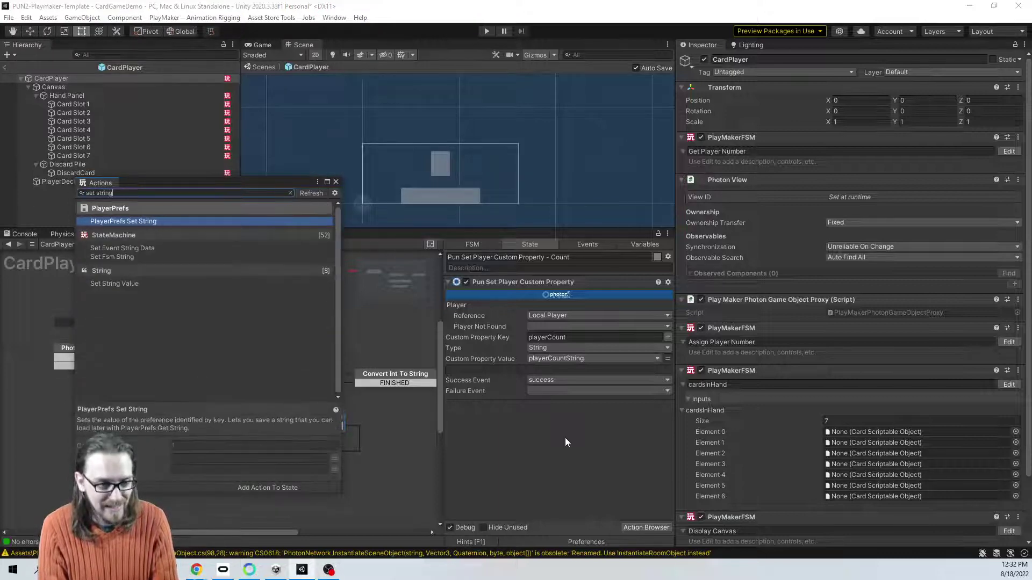
pyautogui.press('Down')
pyautogui.press('Down')
pyautogui.press('Down')
pyautogui.press('Return')
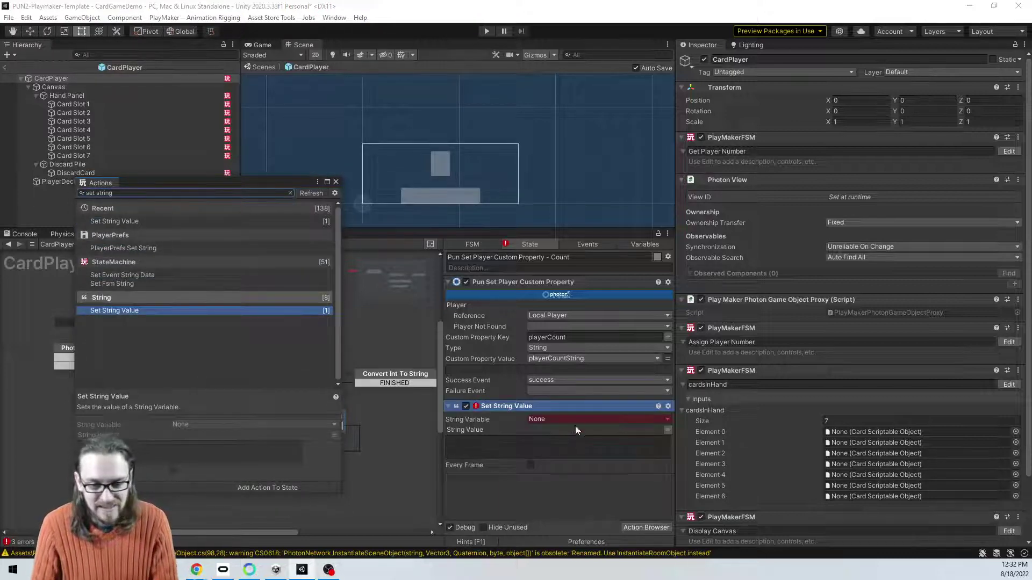
# Step: Make Set String Value write playerCountString into a new global string variable named playerCount, and close the action browser
pyautogui.click(575, 417)
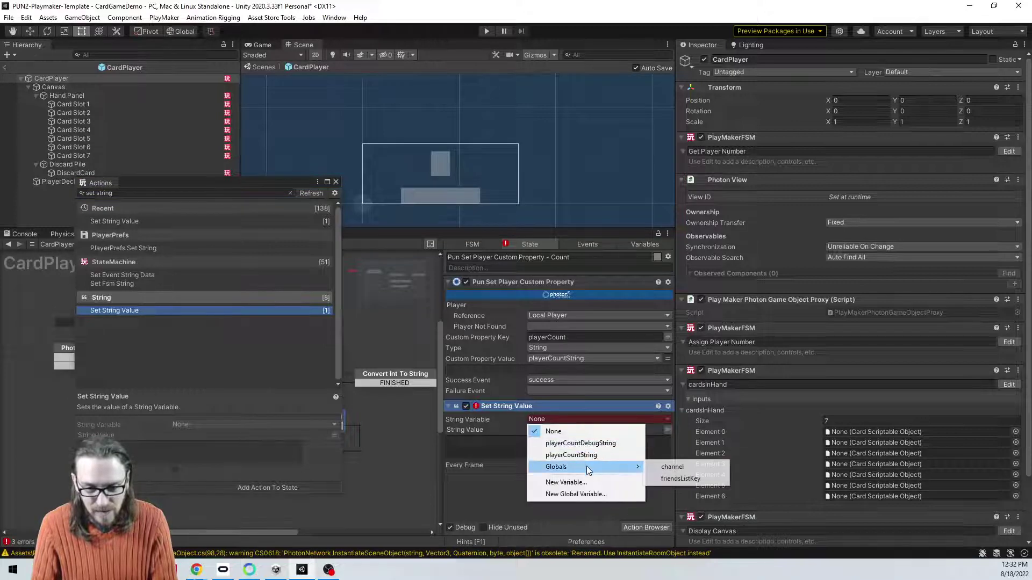
pyautogui.click(606, 491)
pyautogui.write('playerCount')
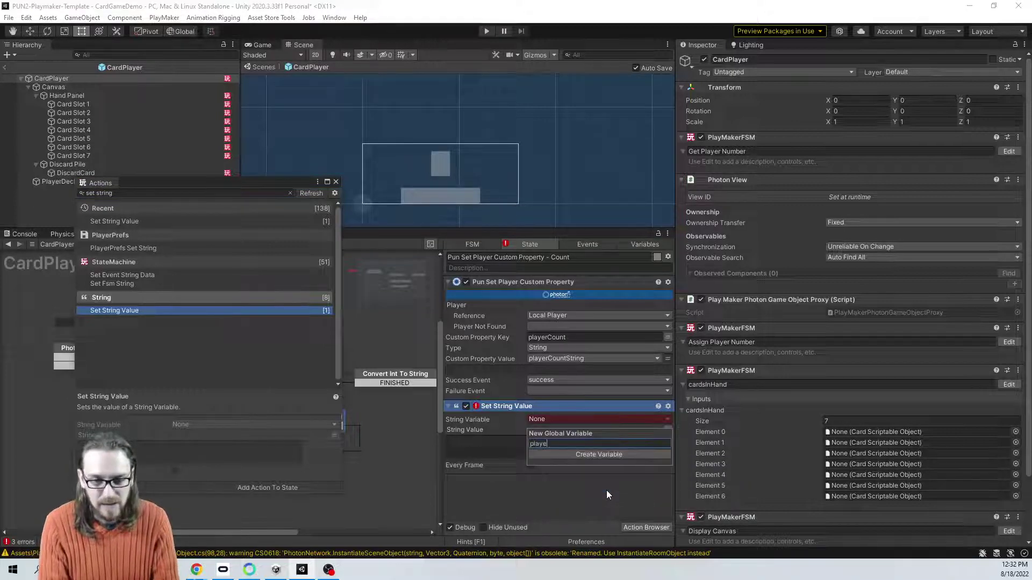
pyautogui.press('Return')
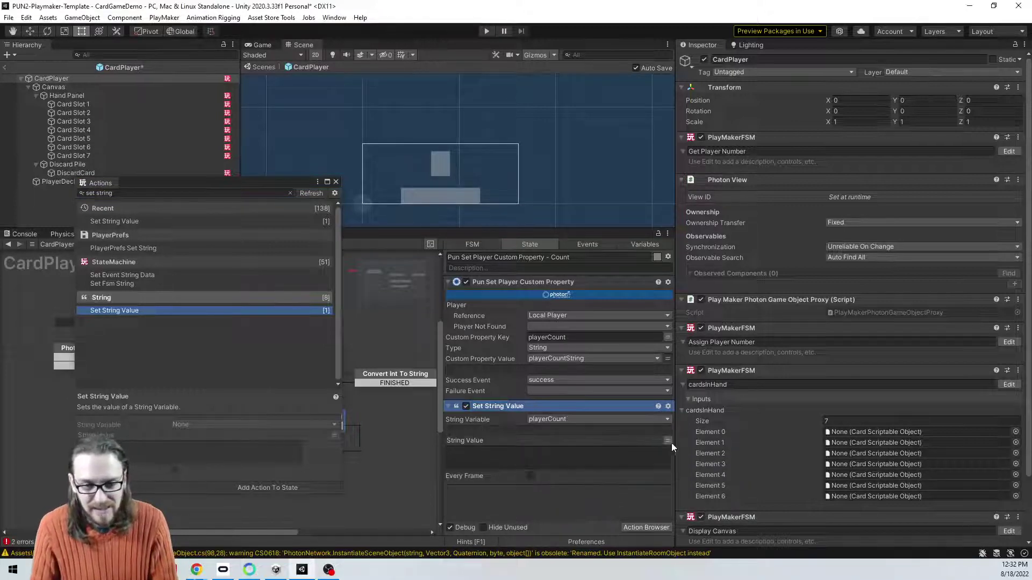
pyautogui.click(668, 442)
pyautogui.click(573, 441)
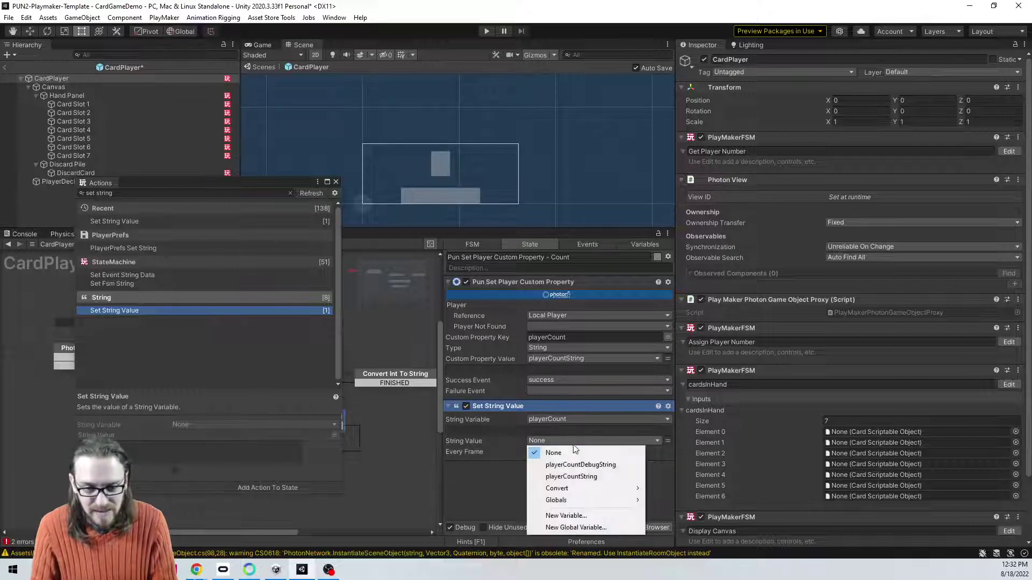
pyautogui.click(571, 476)
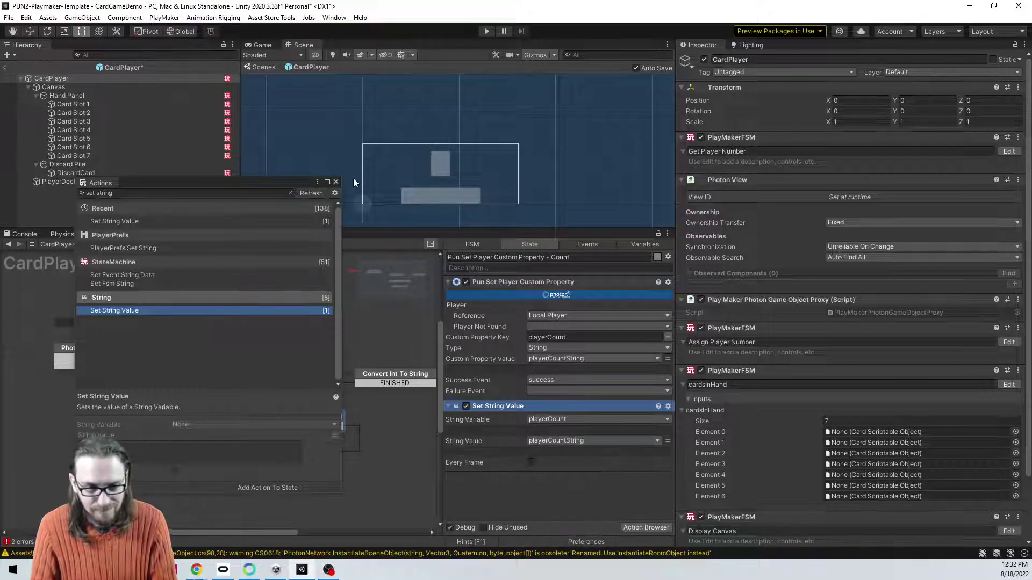
pyautogui.click(336, 182)
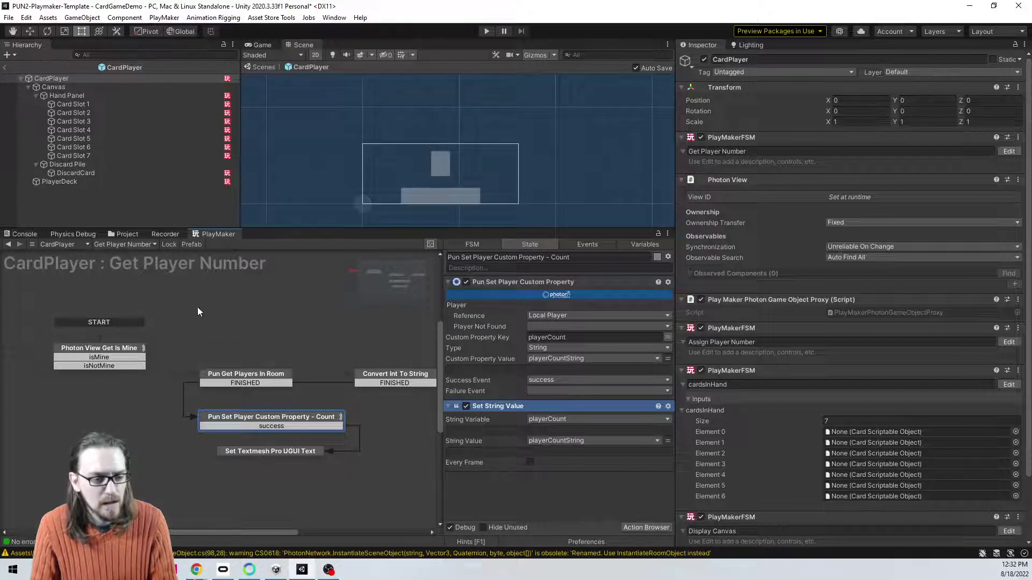
# Step: Review the Pun Get Players In Room, Convert Int To String and Pun Set Player Custom Property - Count states
pyautogui.click(252, 378)
pyautogui.click(396, 376)
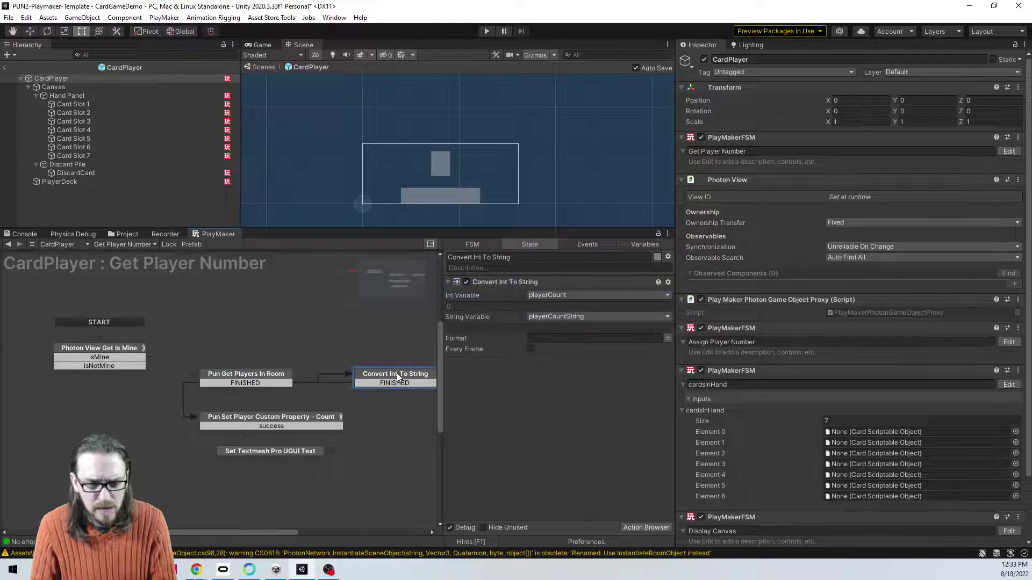
pyautogui.click(277, 415)
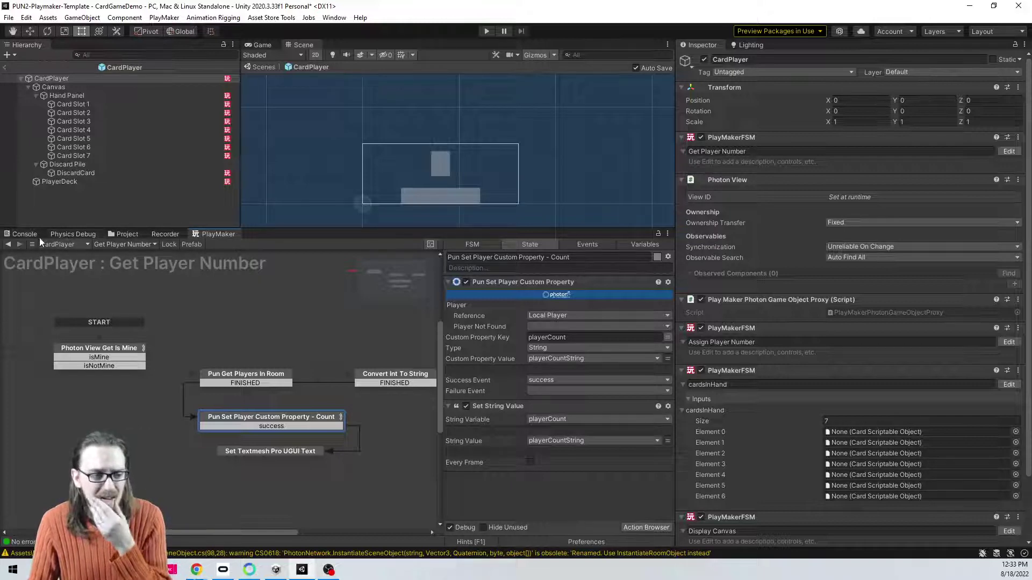
# Step: Open the Deck prefab and examine State 2 of its Drawing FSM along with the prefab's attached components
pyautogui.click(127, 235)
pyautogui.doubleClick(195, 273)
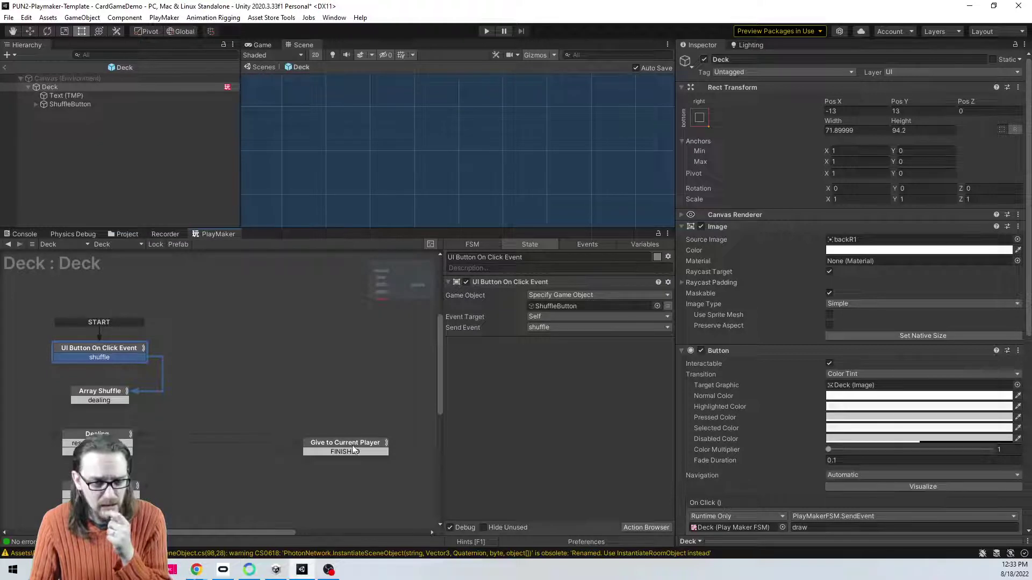
pyautogui.click(108, 244)
pyautogui.click(113, 267)
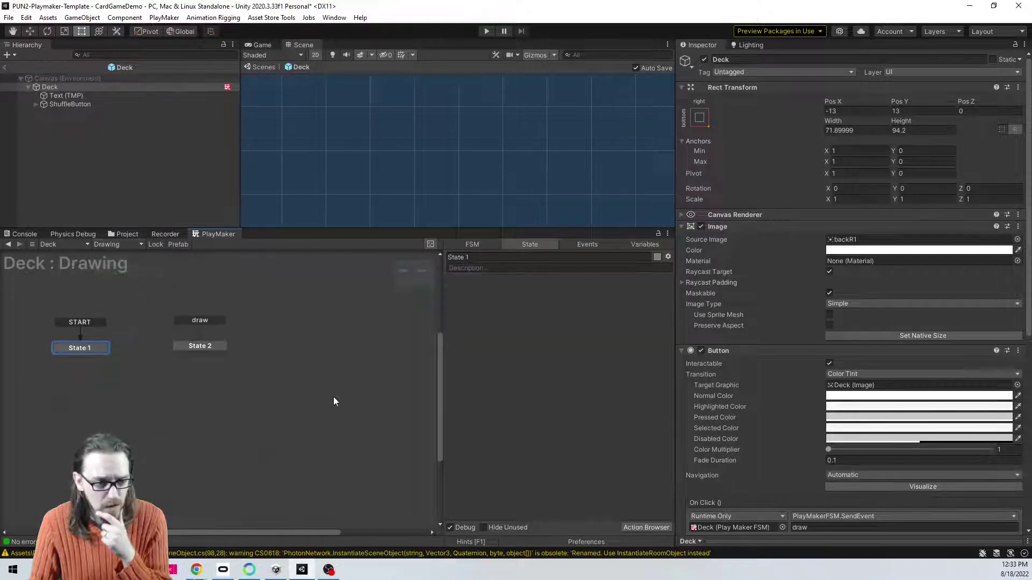
pyautogui.click(204, 346)
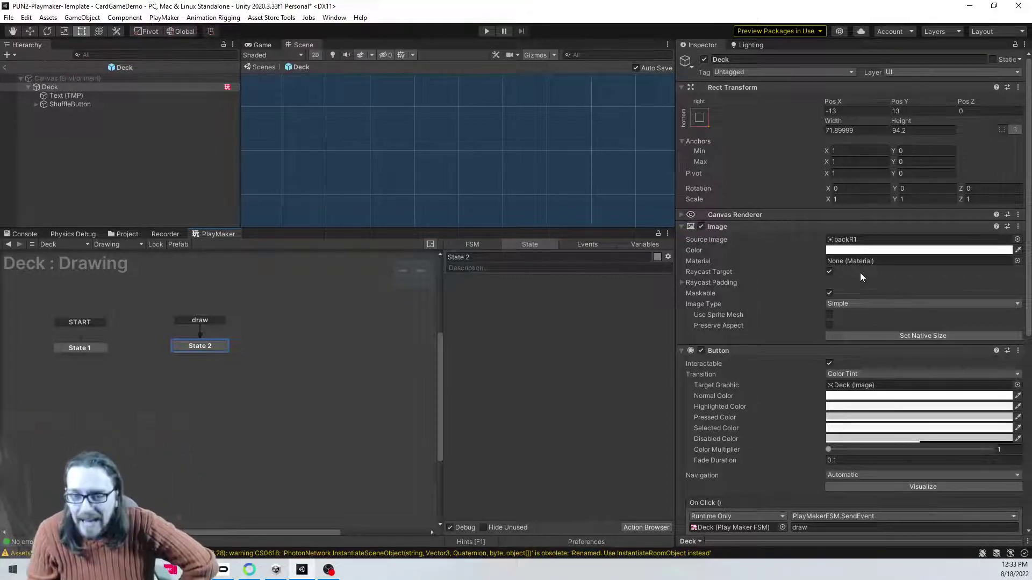
pyautogui.scroll(-10, 860, 272)
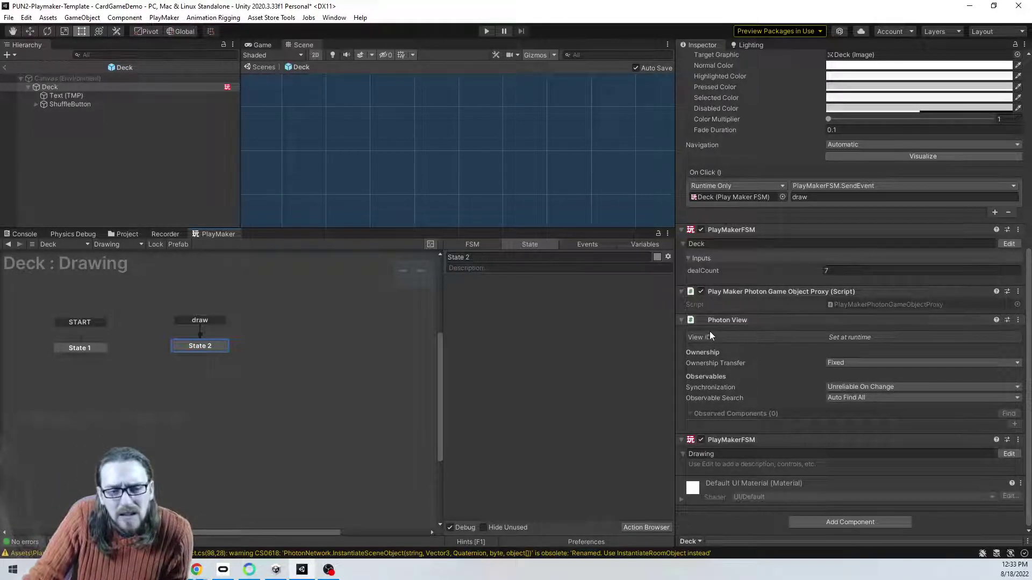
# Step: Inspect the DeckCanvas prefab's components and return to State 2 of the Deck prefab's Drawing FSM
pyautogui.click(122, 234)
pyautogui.doubleClick(191, 284)
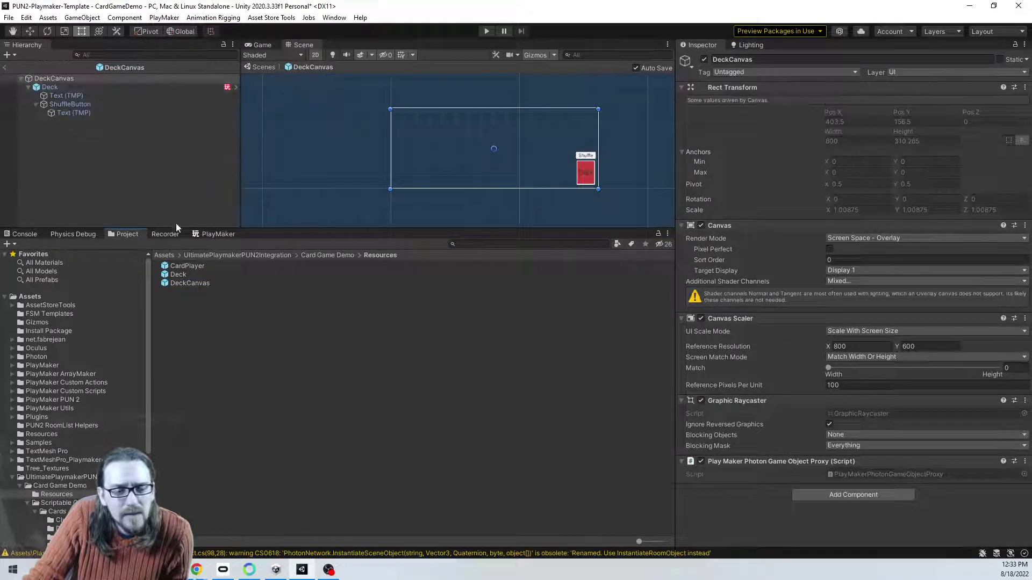
pyautogui.doubleClick(176, 275)
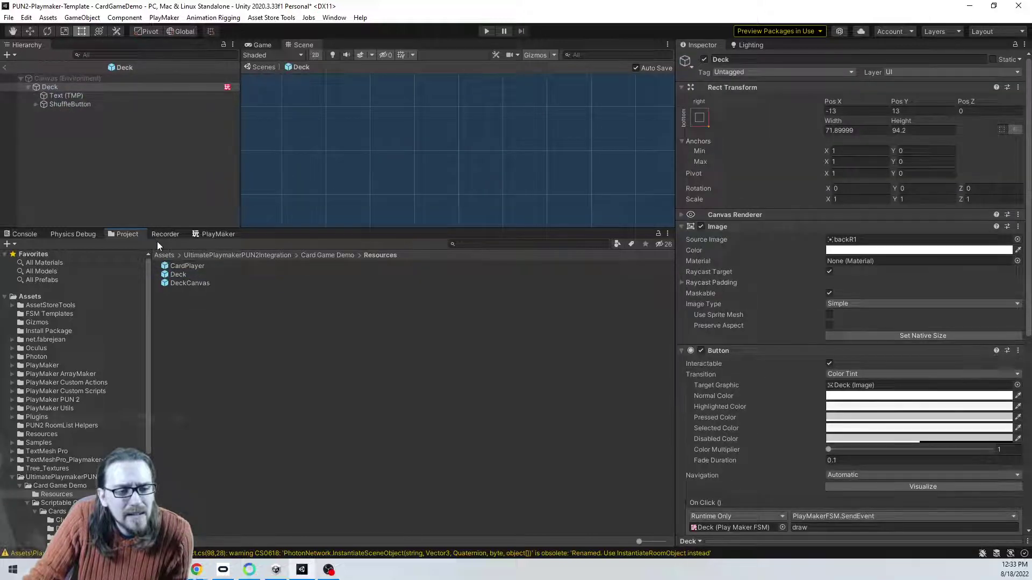
pyautogui.click(218, 233)
pyautogui.click(118, 244)
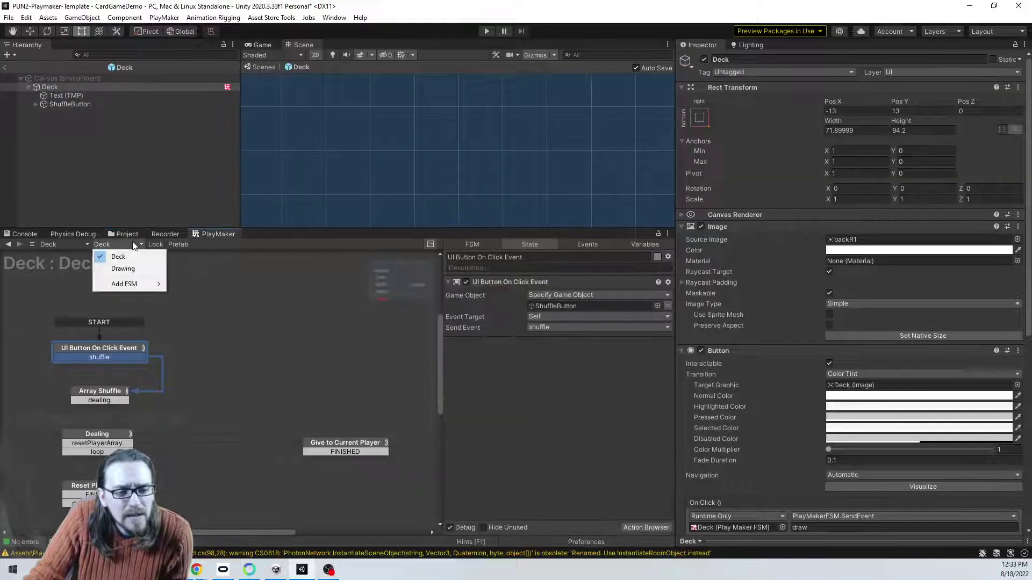
pyautogui.click(124, 268)
pyautogui.click(226, 351)
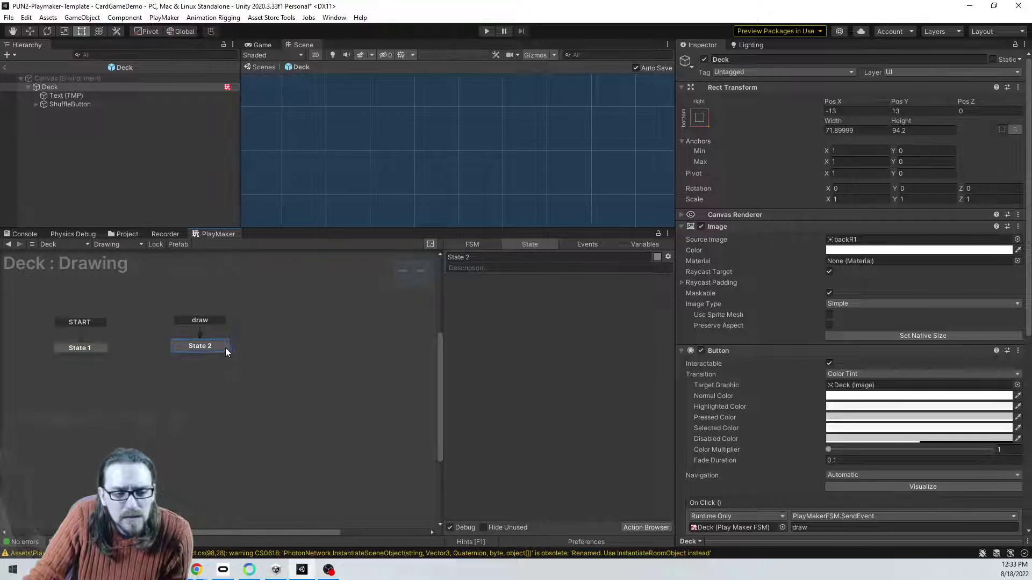
# Step: Examine the Array Shuffle state and the local and global variables of the Deck prefab's Deck FSM
pyautogui.click(118, 244)
pyautogui.click(131, 257)
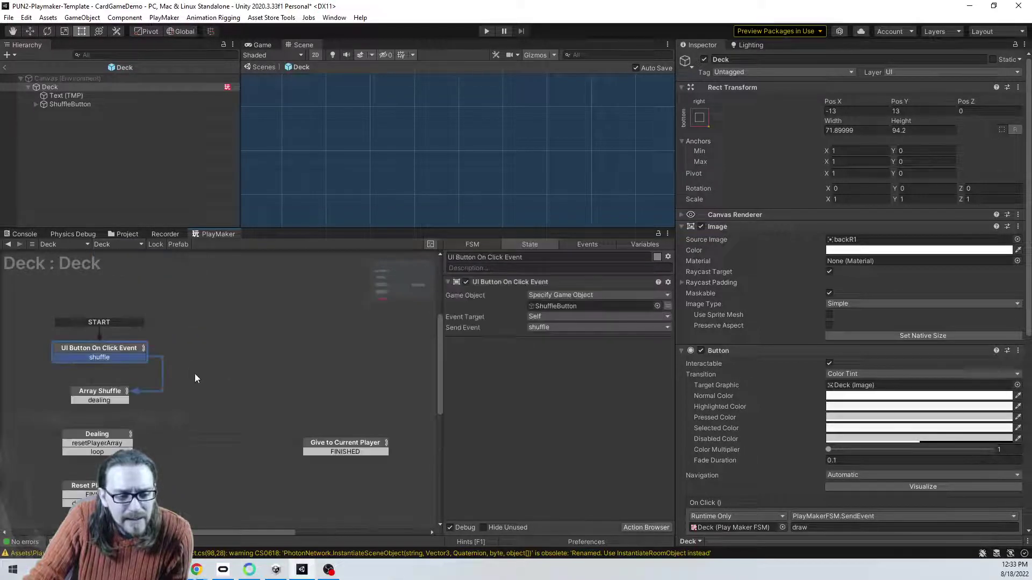
pyautogui.click(109, 343)
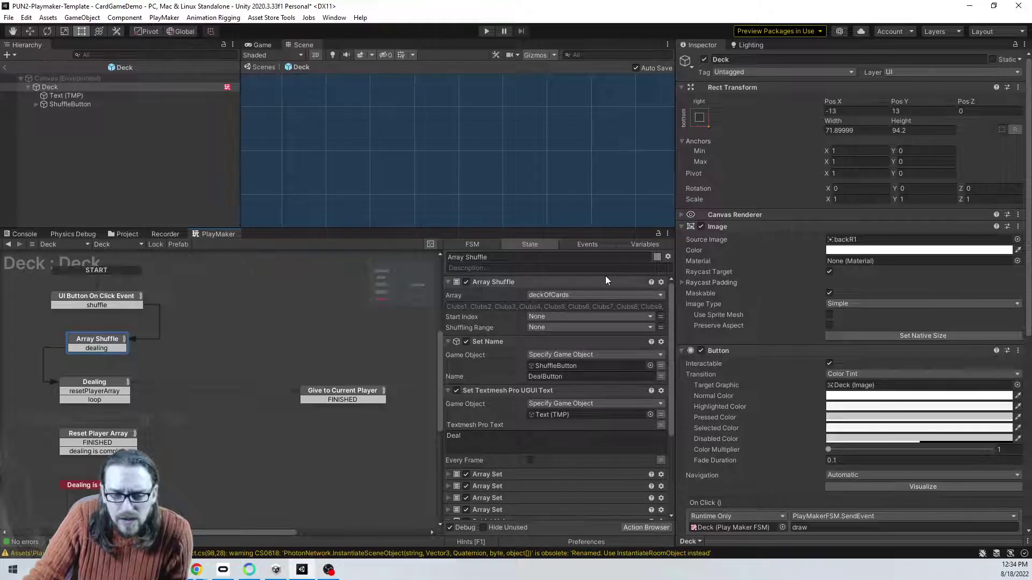
pyautogui.click(646, 245)
pyautogui.scroll(-3, 540, 359)
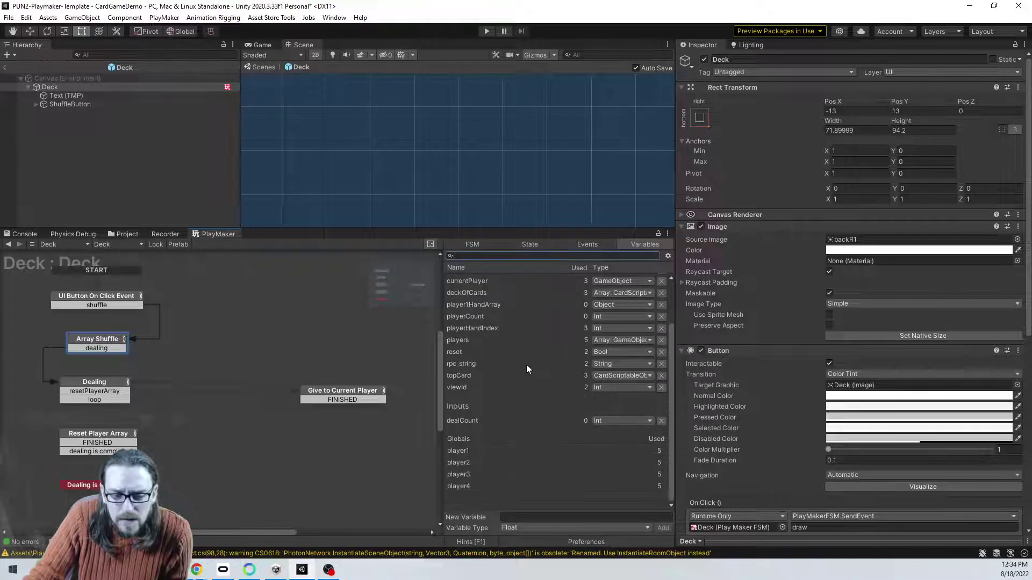
pyautogui.scroll(3, 497, 412)
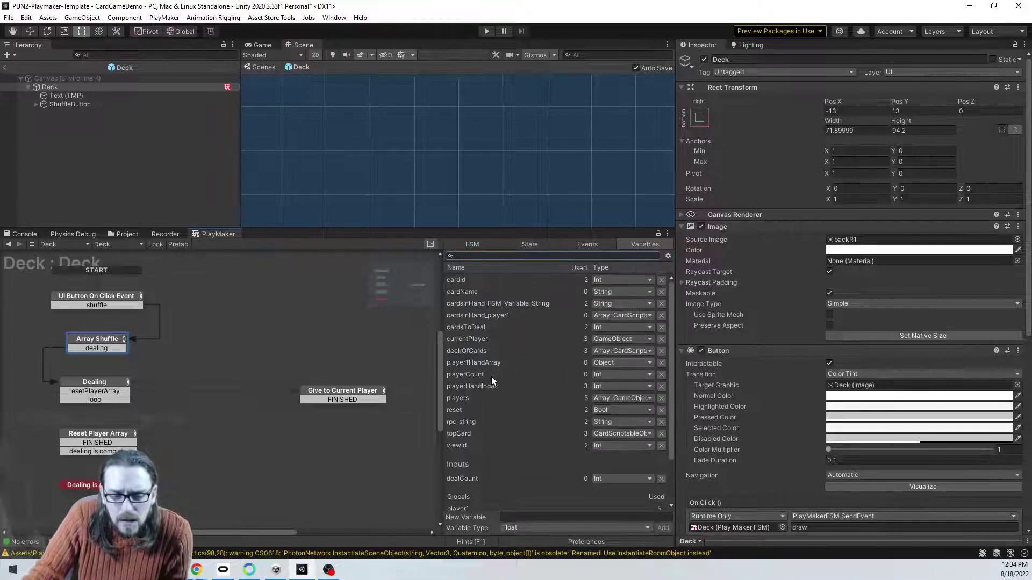
# Step: Expose the deckOfCards array variable of the Deck FSM as an input and look over its elements on the component
pyautogui.click(482, 350)
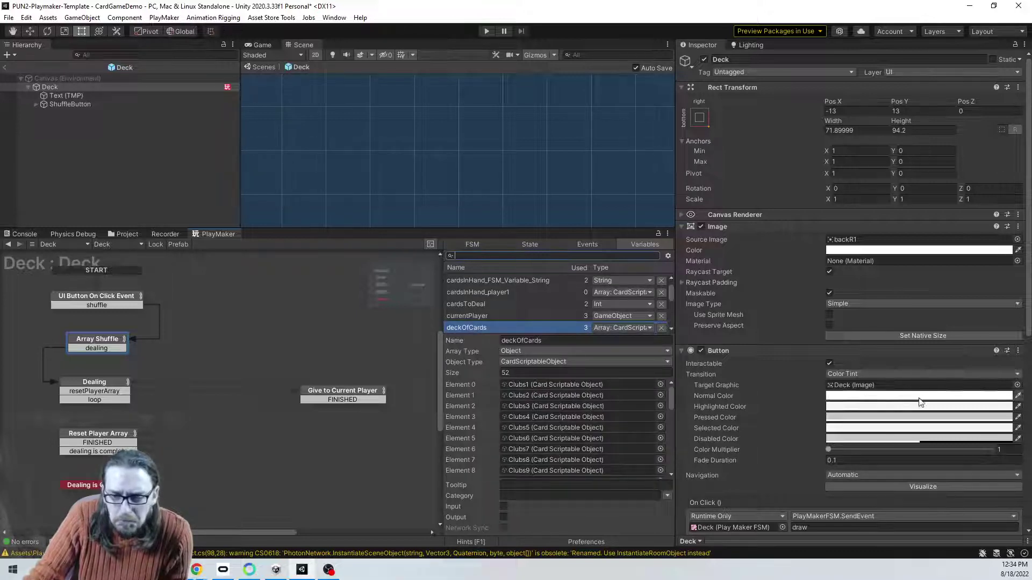
pyautogui.scroll(-10, 830, 317)
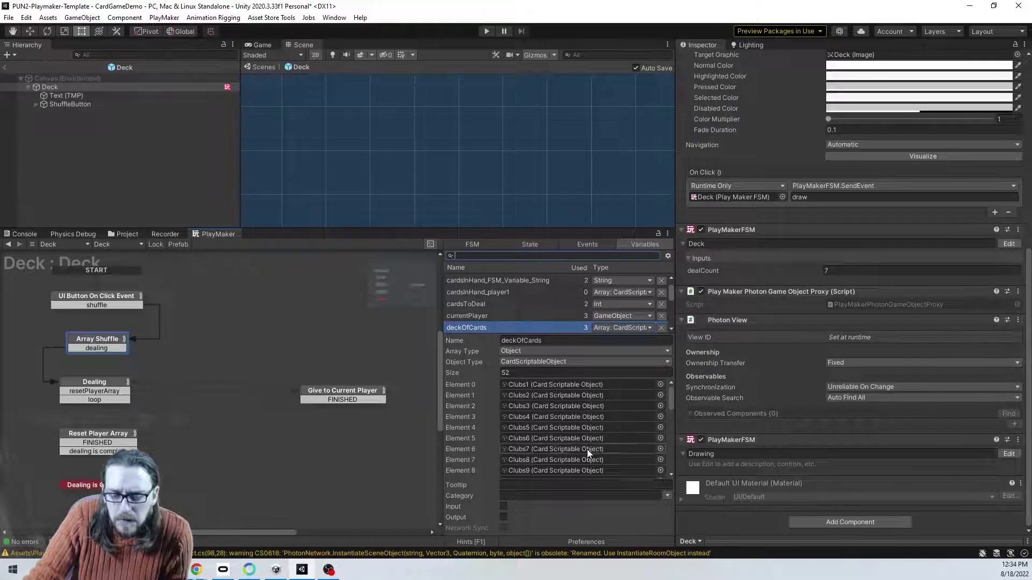
pyautogui.click(504, 507)
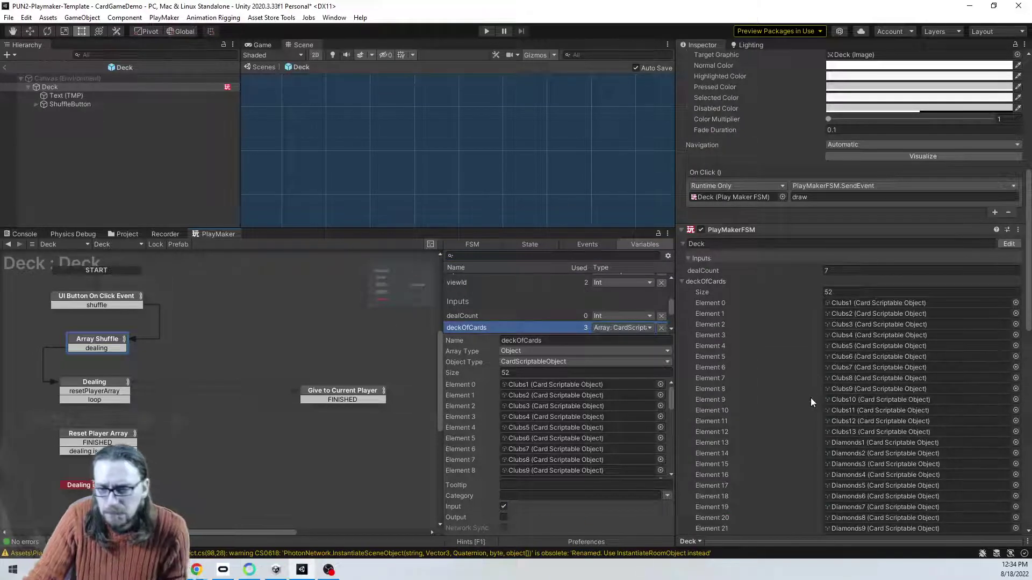
pyautogui.scroll(-10, 808, 398)
pyautogui.scroll(15, 806, 408)
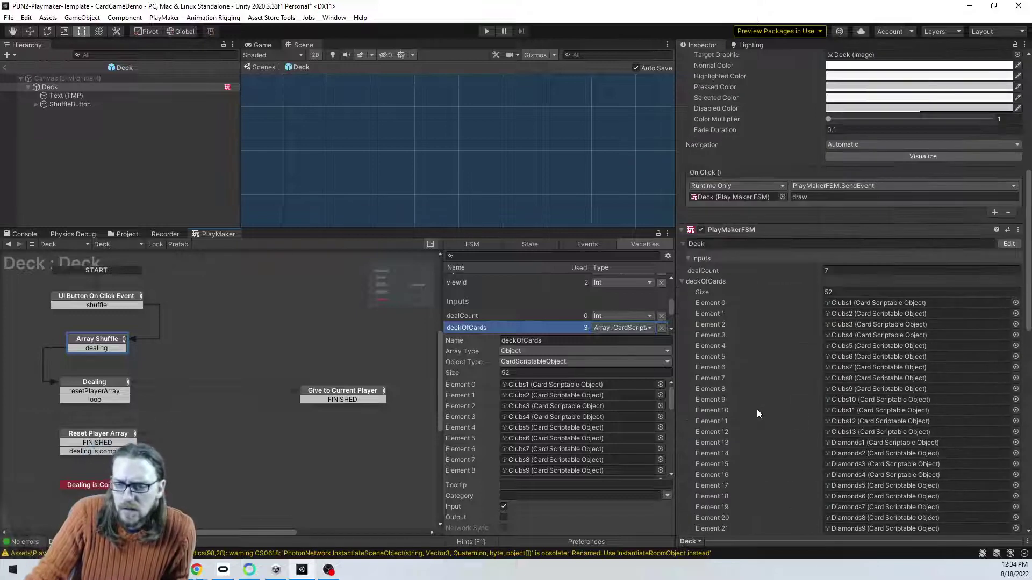
pyautogui.click(118, 243)
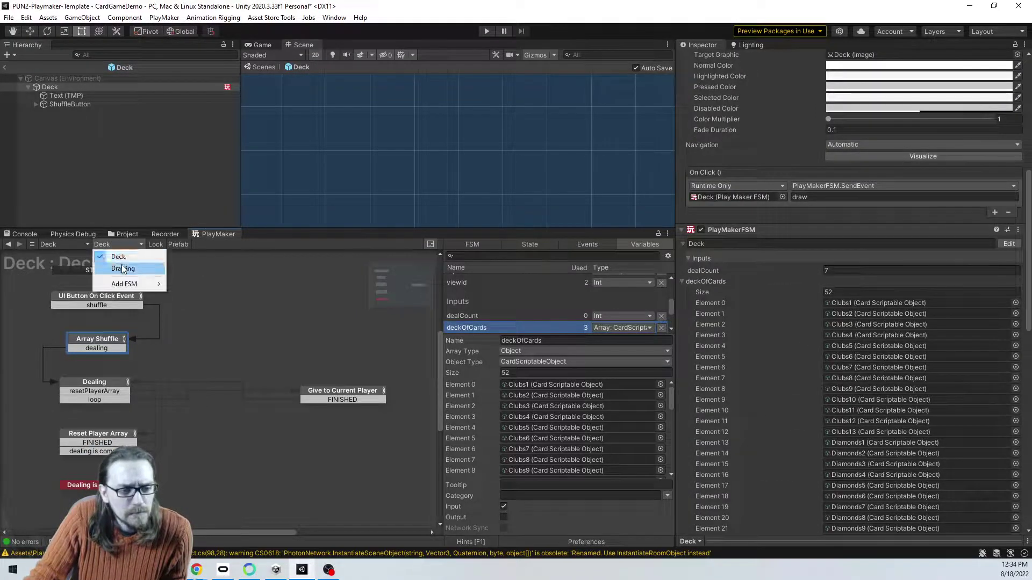
pyautogui.click(116, 269)
pyautogui.click(216, 345)
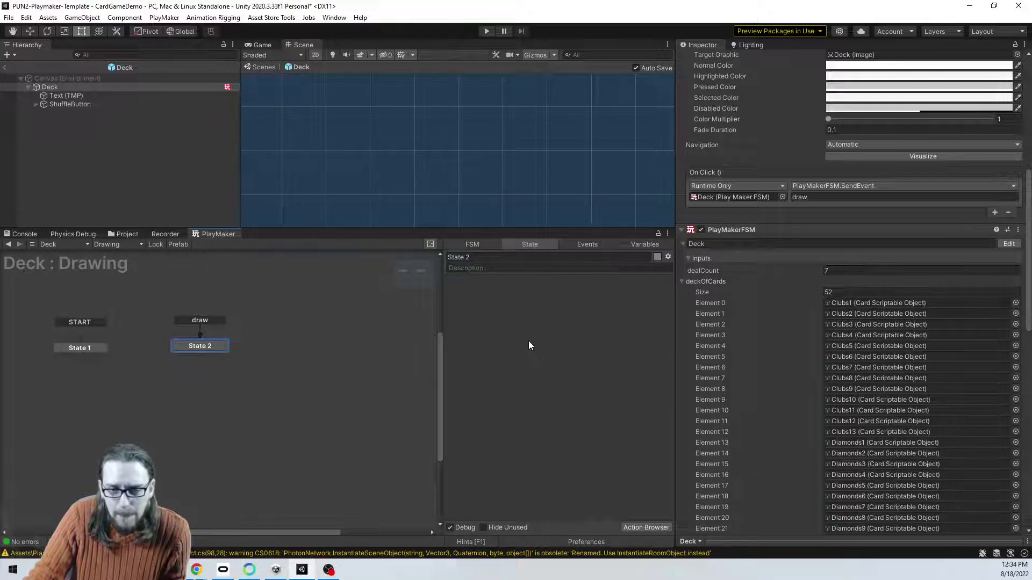
pyautogui.doubleClick(534, 330)
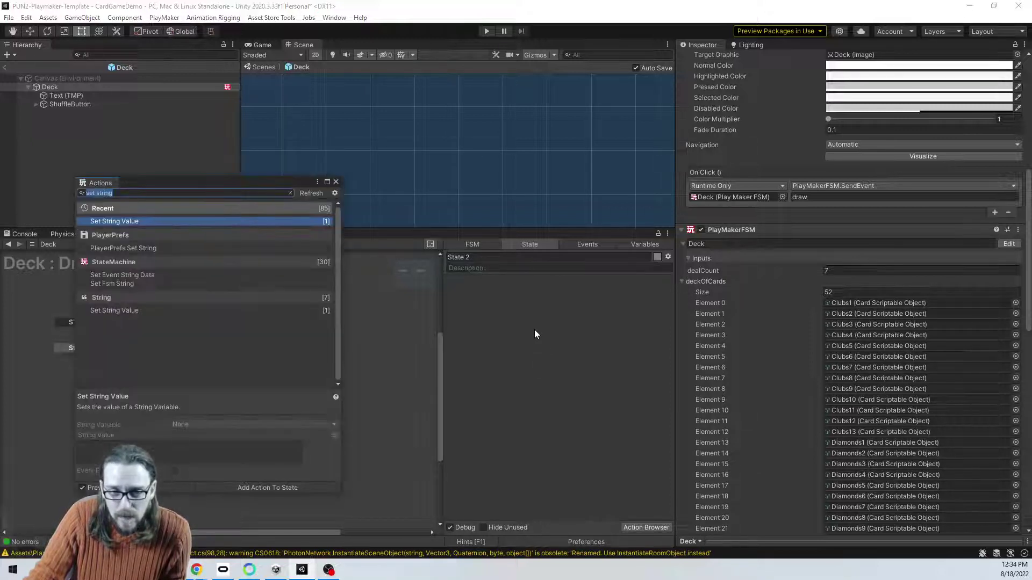
pyautogui.scroll(-15, 824, 369)
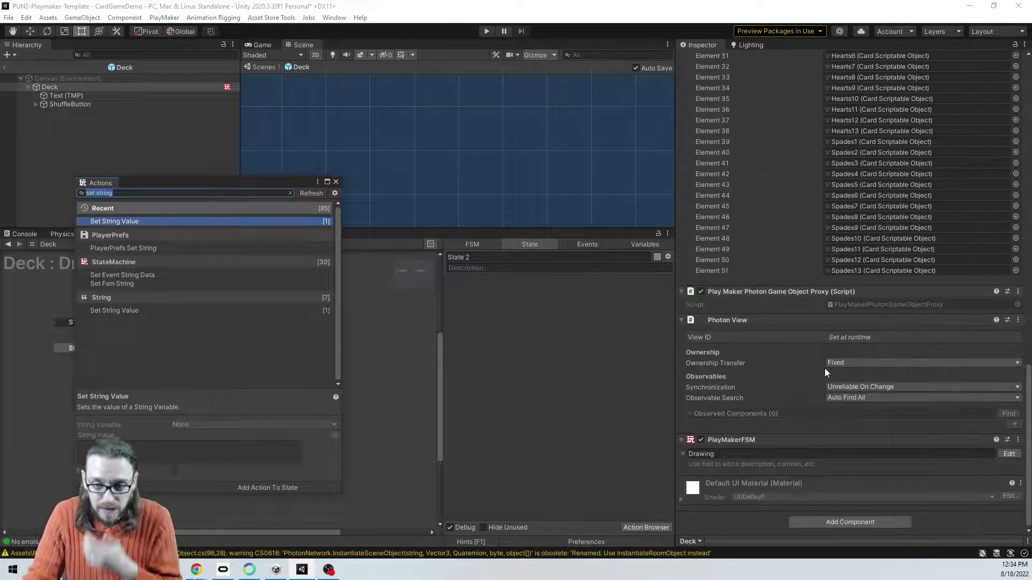
pyautogui.click(336, 182)
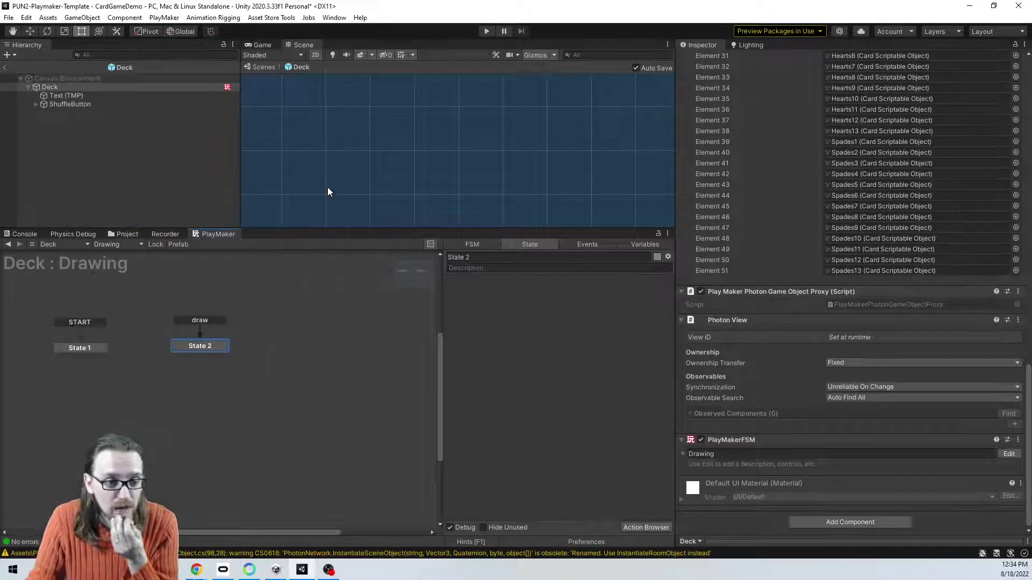
# Step: Return to the Deck FSM and examine the Array Get and Array Get Next actions of its Dealing state
pyautogui.click(115, 244)
pyautogui.click(115, 257)
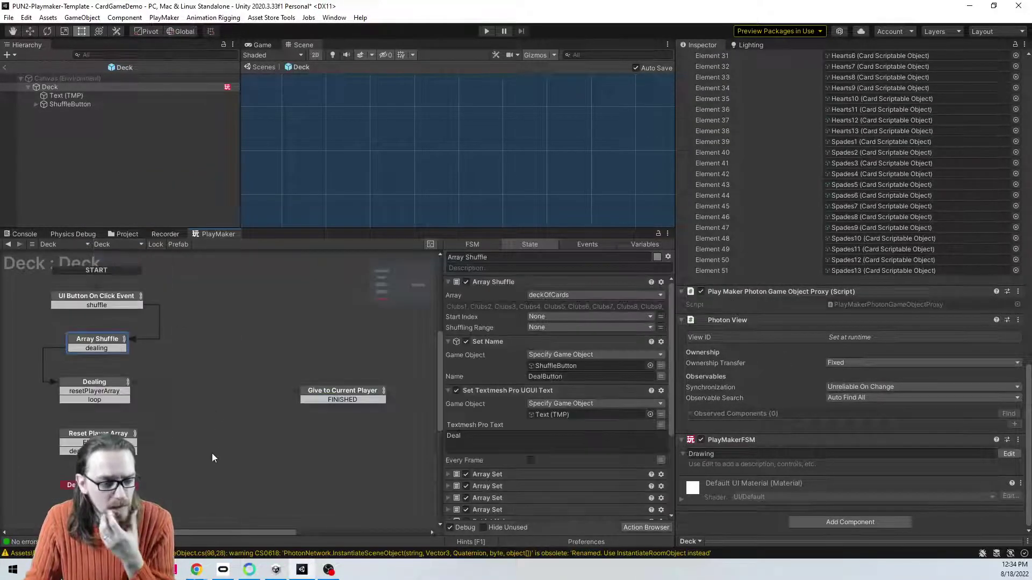
pyautogui.click(82, 385)
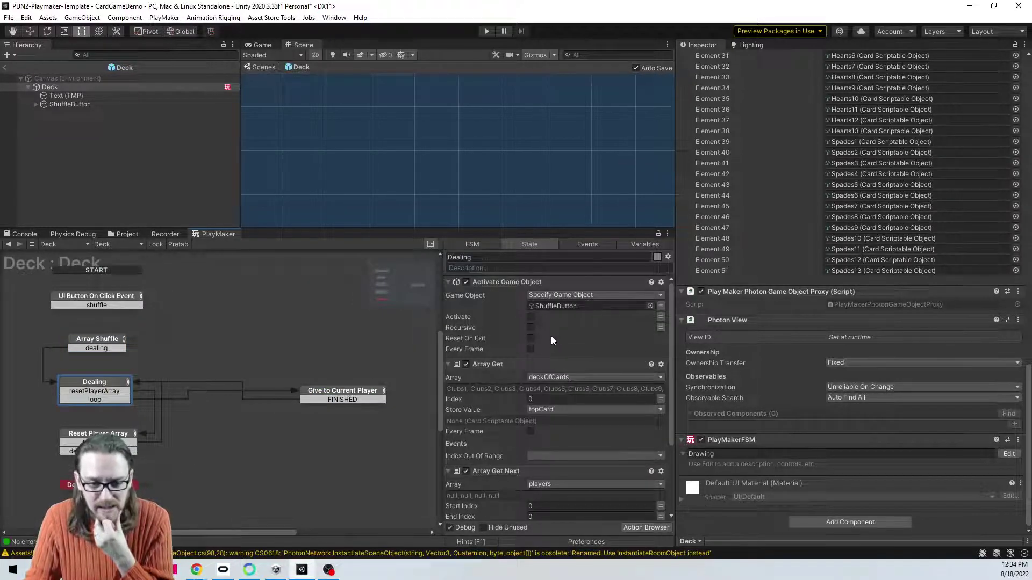
pyautogui.scroll(-2, 551, 338)
pyautogui.scroll(-3, 505, 391)
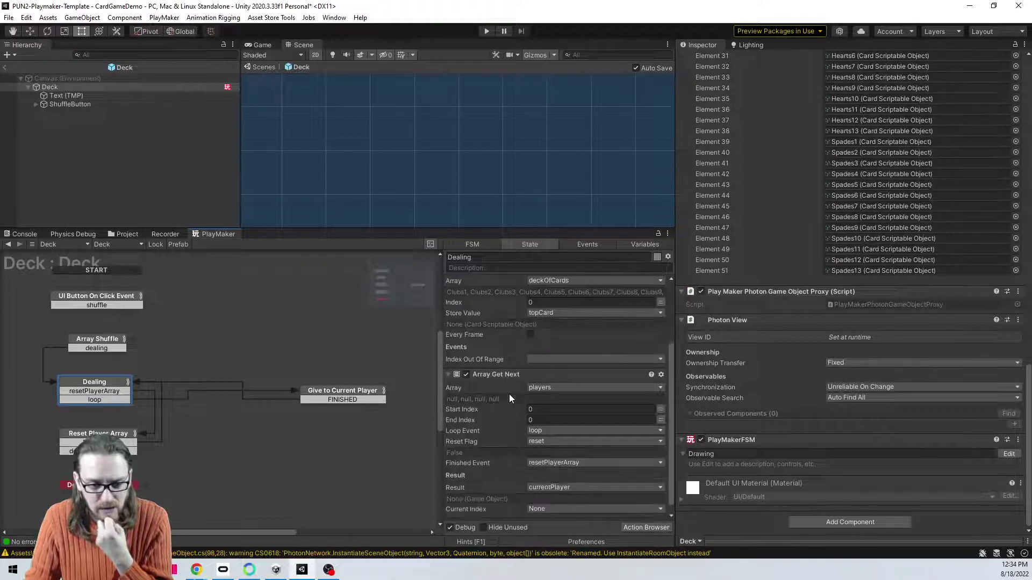
pyautogui.scroll(5, 510, 390)
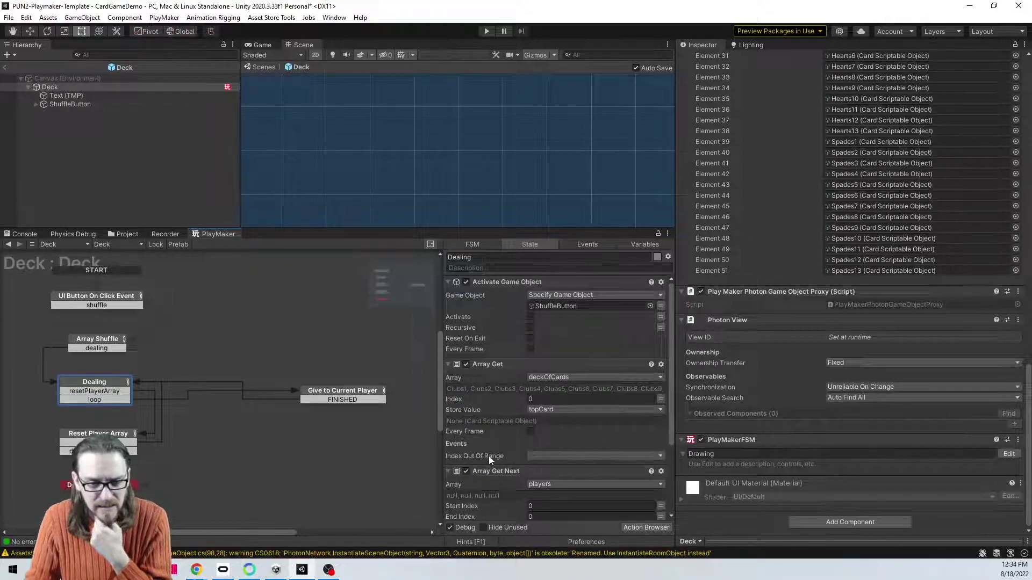
pyautogui.scroll(-5, 497, 464)
# Step: Examine the Give to Current Player state's actions, from Array Delete At through Build String to Photon View RPC Broadcast Fsm Event
pyautogui.click(350, 393)
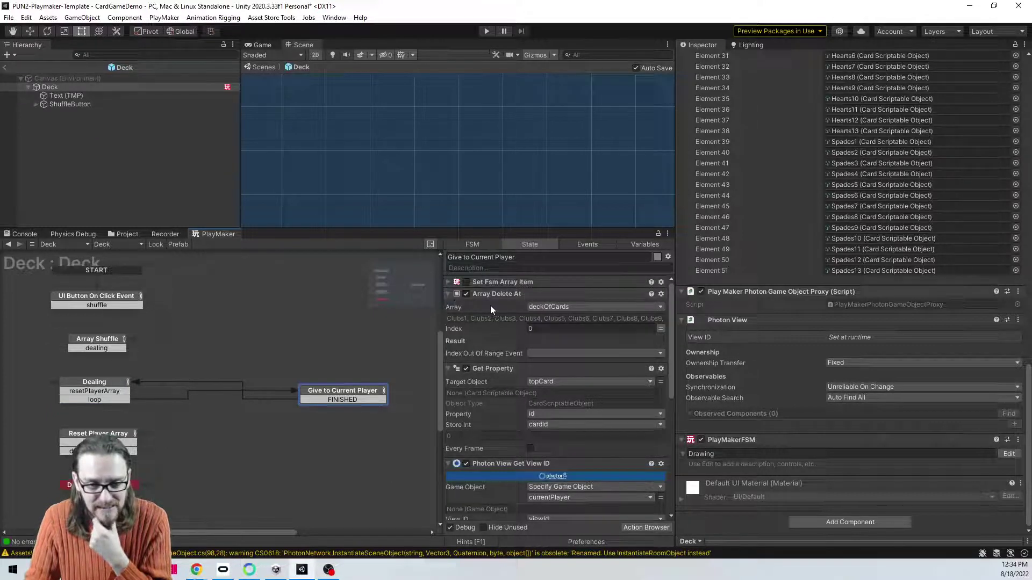
pyautogui.scroll(-3, 522, 337)
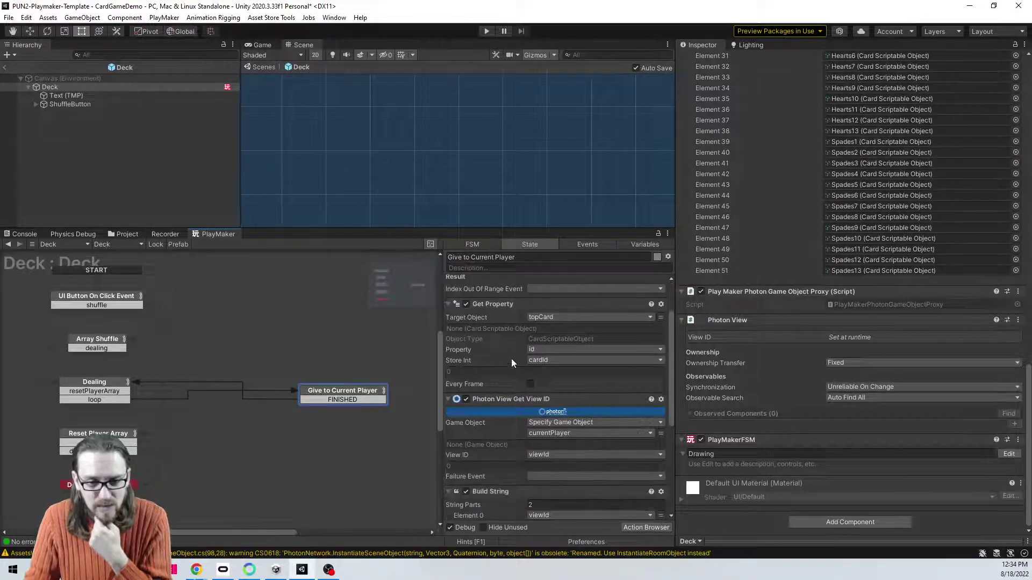
pyautogui.scroll(-2, 513, 370)
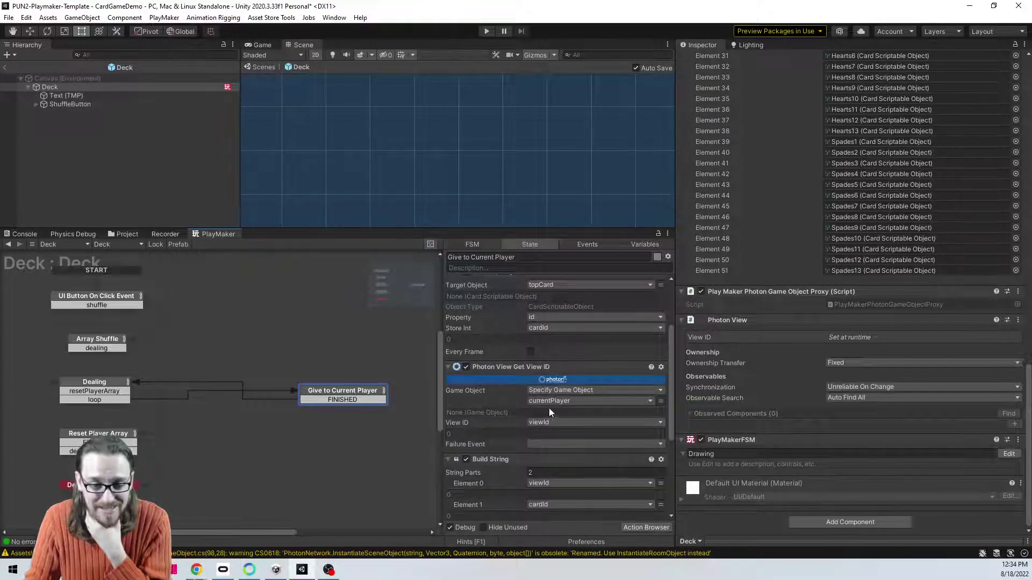
pyautogui.scroll(-2, 549, 400)
pyautogui.scroll(-2, 549, 398)
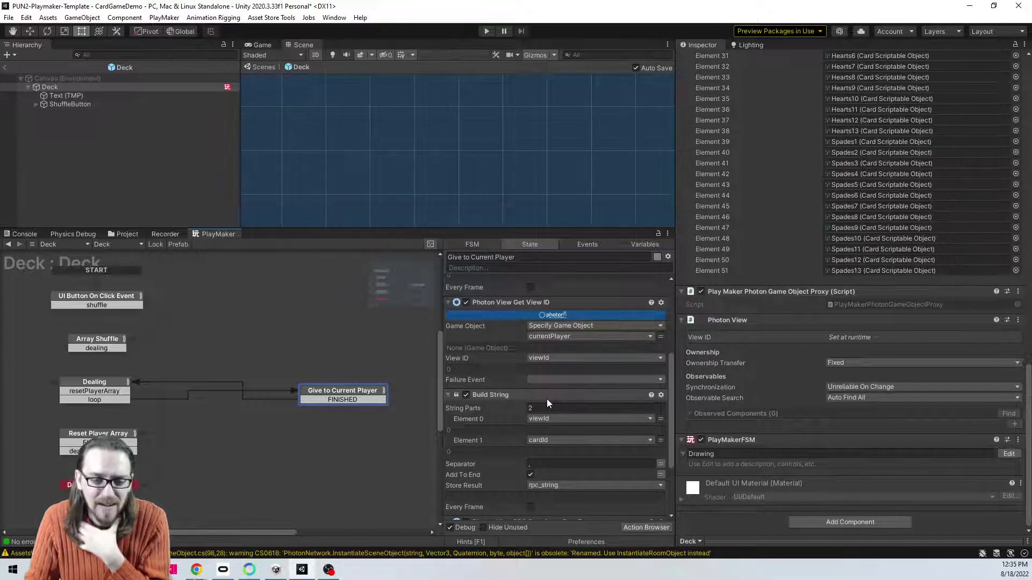
pyautogui.scroll(-6, 535, 382)
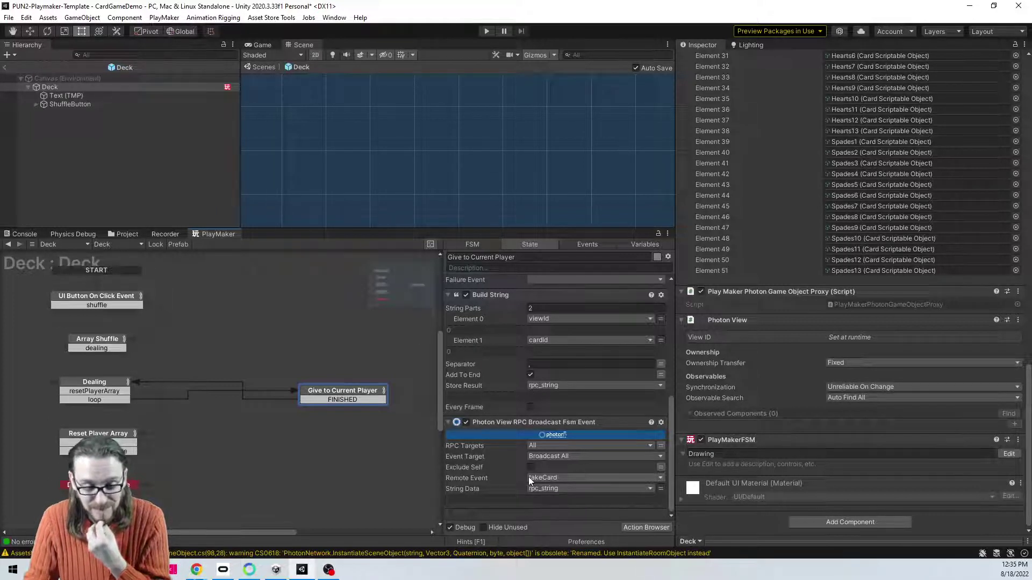
# Step: Copy the Array Get action from the Deck FSM's Dealing state into State 2 of the Drawing FSM
pyautogui.click(116, 244)
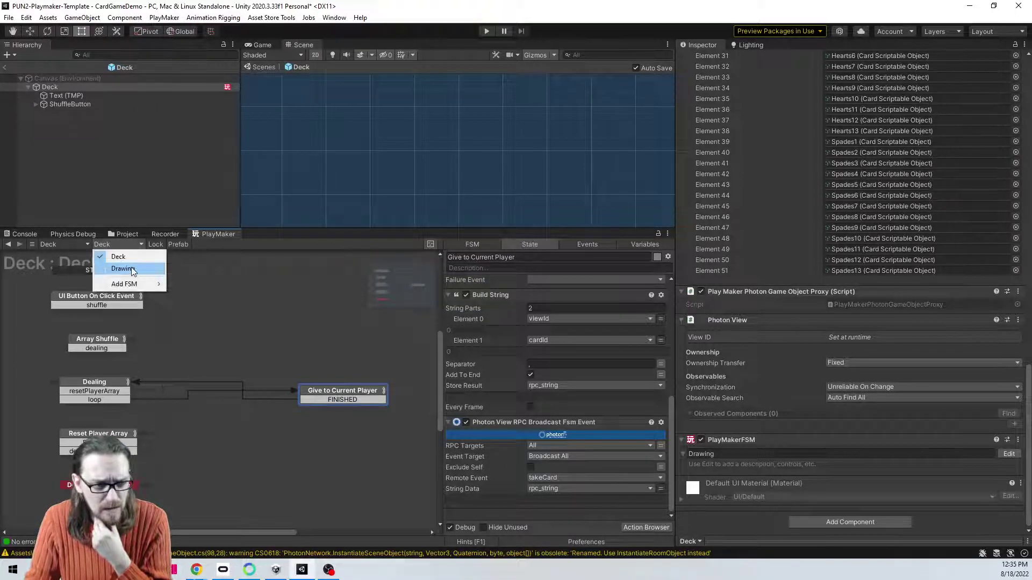
pyautogui.click(123, 268)
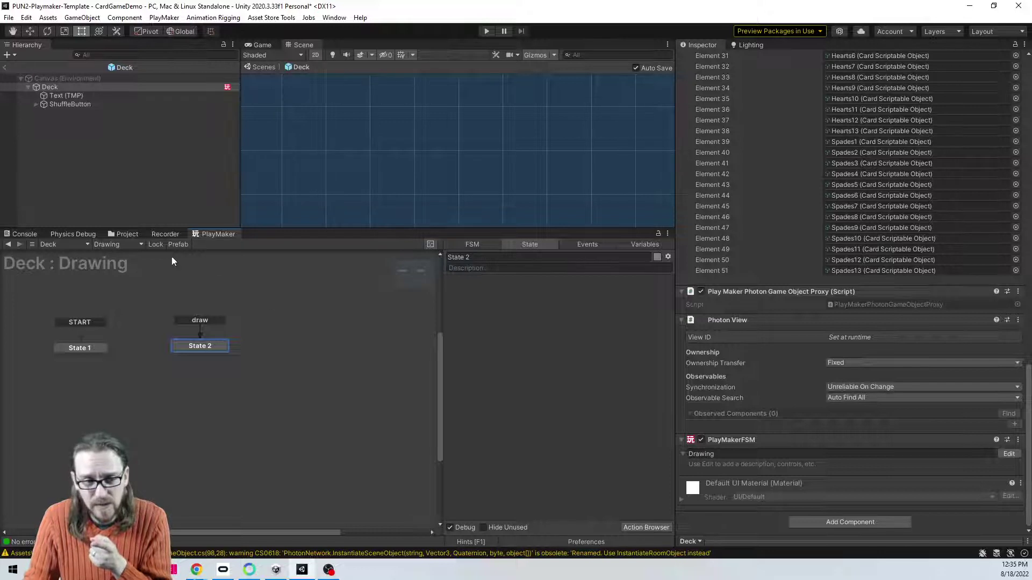
pyautogui.click(107, 243)
pyautogui.click(118, 256)
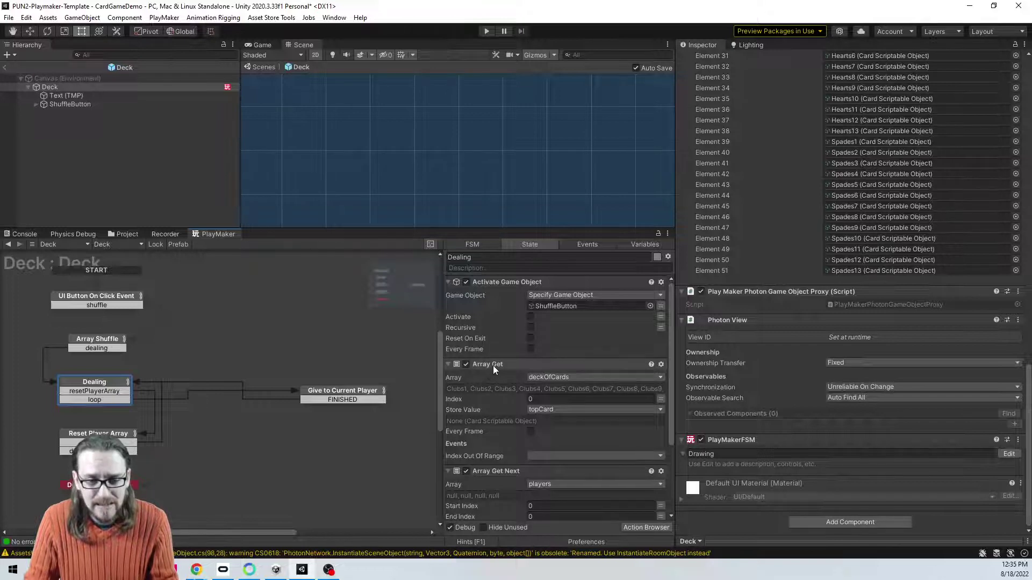
pyautogui.click(492, 366)
pyautogui.scroll(-2, 537, 398)
pyautogui.scroll(2, 537, 398)
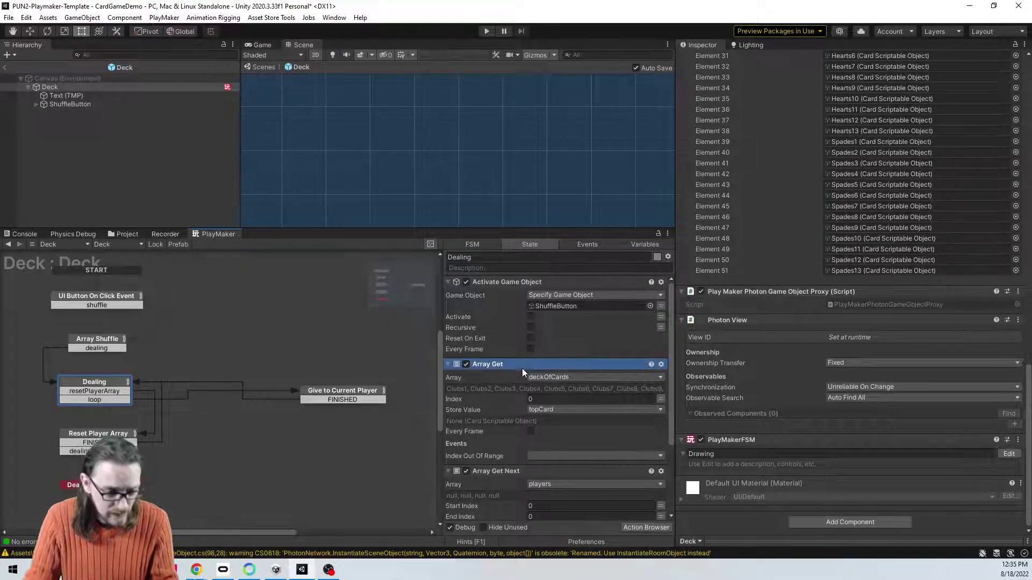
pyautogui.click(98, 243)
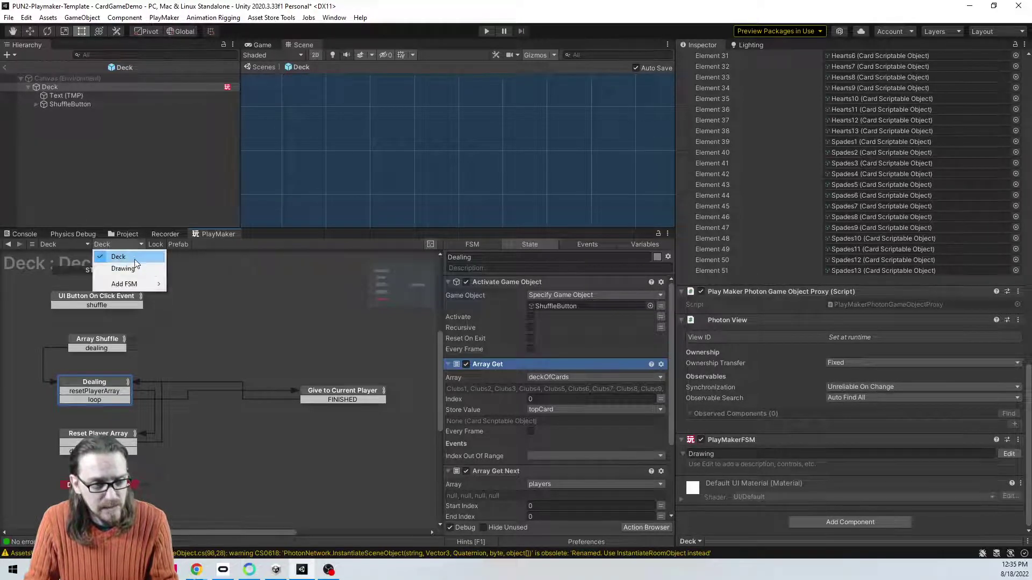
pyautogui.click(161, 267)
pyautogui.rightClick(578, 350)
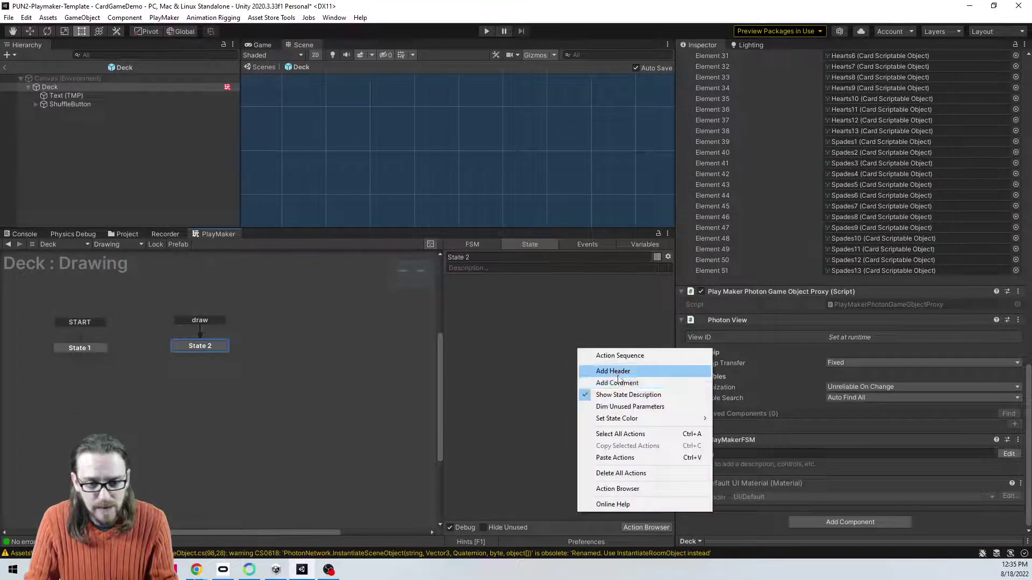
pyautogui.click(615, 457)
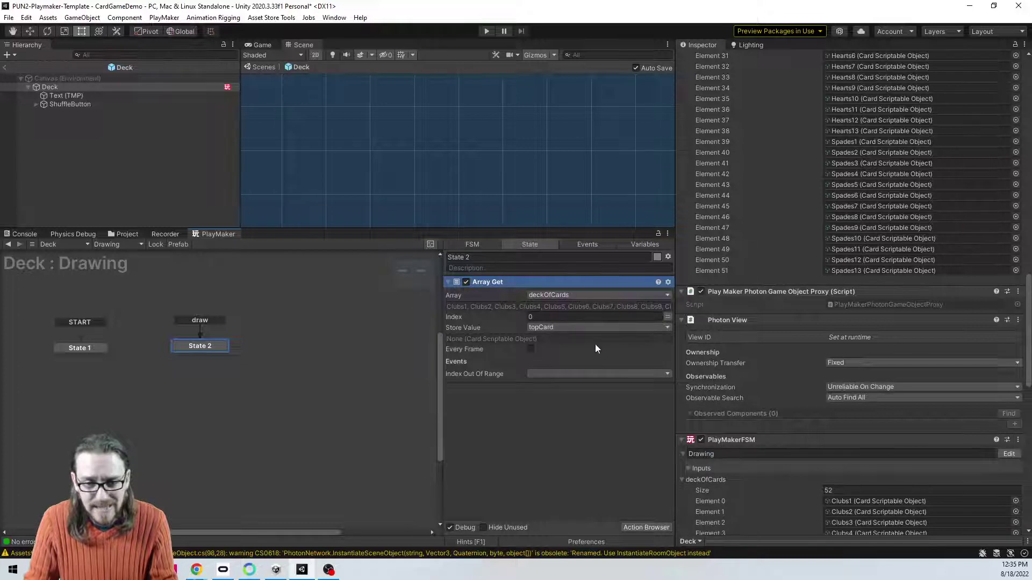
# Step: Copy the Array Delete At action from the Deck FSM's Give to Current Player state into State 2 of the Drawing FSM
pyautogui.click(106, 244)
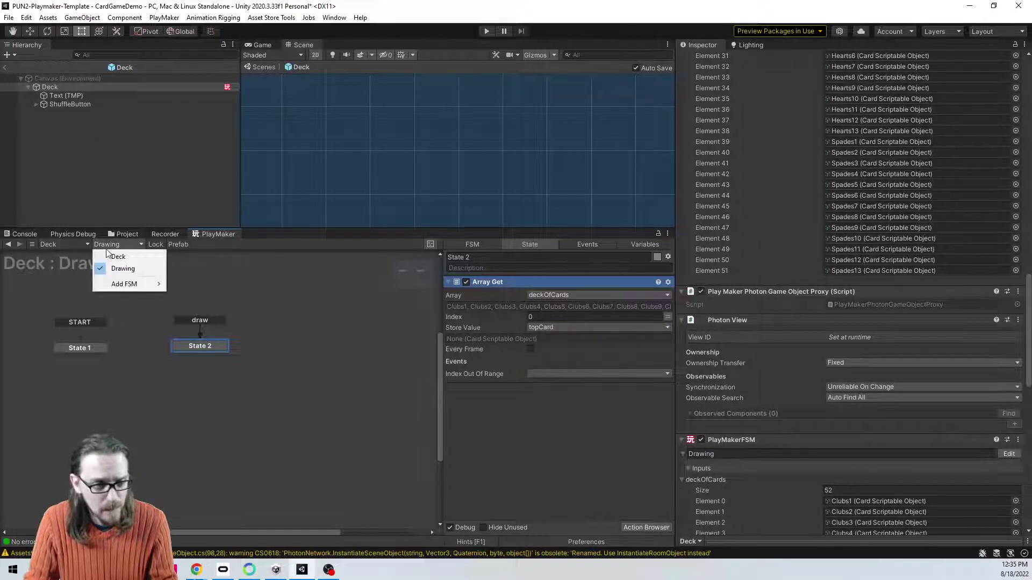
pyautogui.click(109, 257)
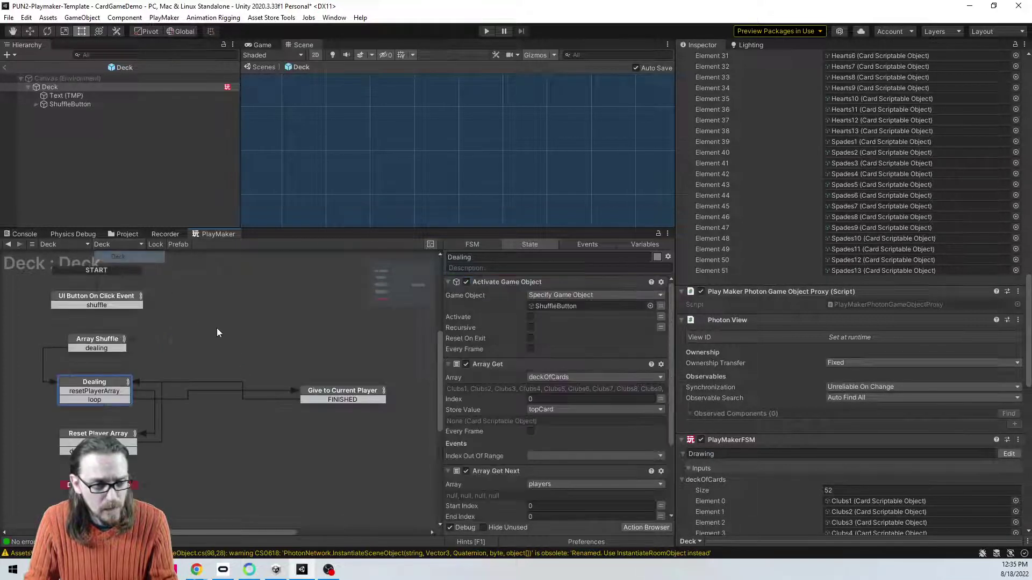
pyautogui.click(347, 391)
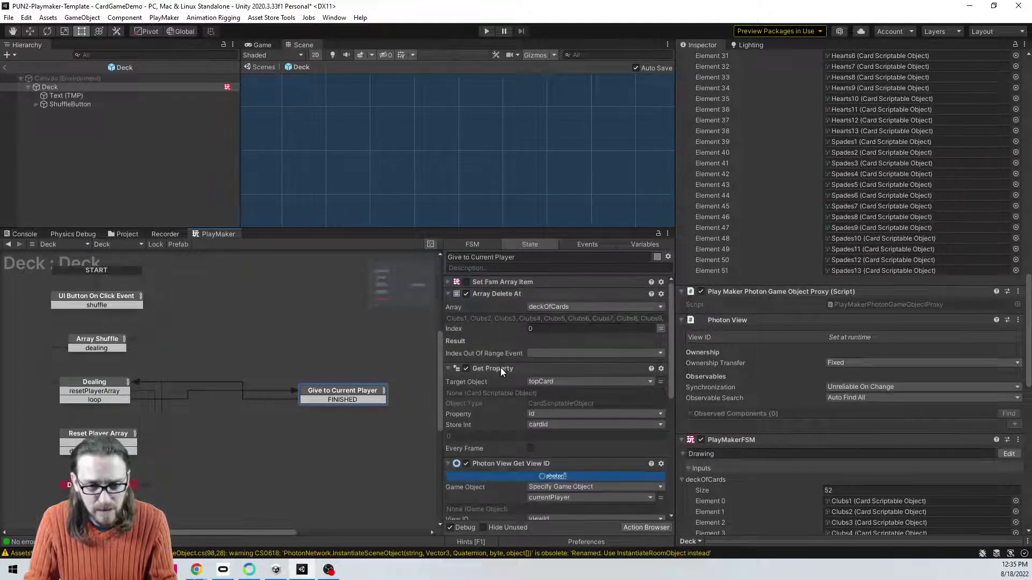
pyautogui.click(511, 293)
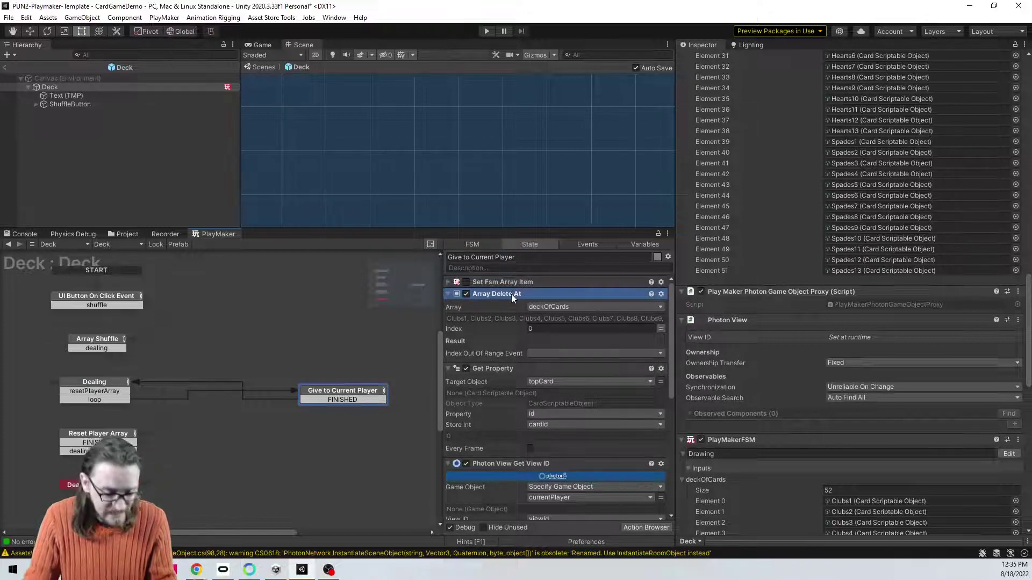
pyautogui.click(132, 244)
pyautogui.click(123, 269)
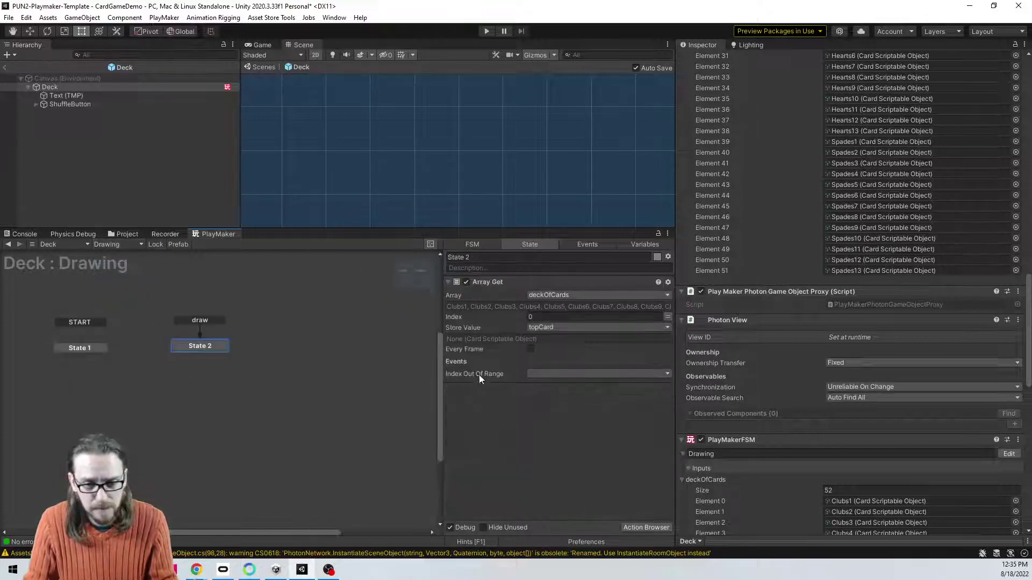
pyautogui.rightClick(488, 415)
pyautogui.click(525, 360)
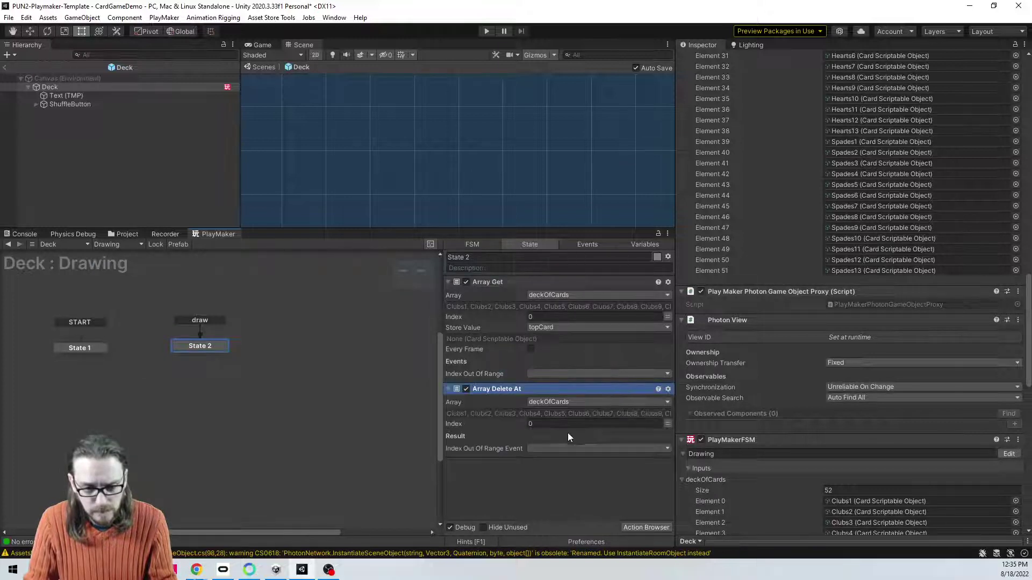
# Step: Copy the Get Property action that stores topCard's id in cardId from Give to Current Player into the Drawing FSM's State 2
pyautogui.click(124, 245)
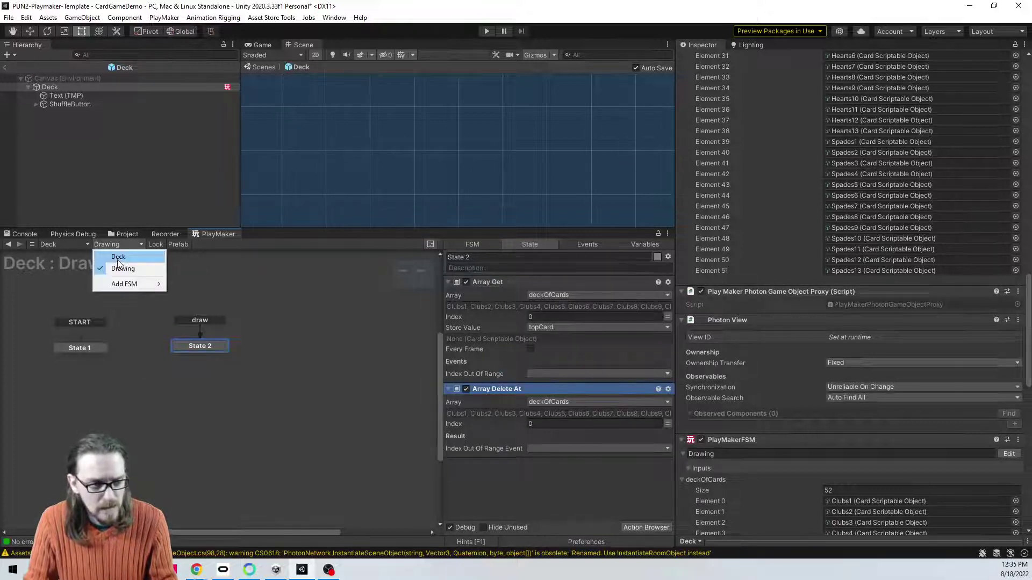
pyautogui.click(118, 258)
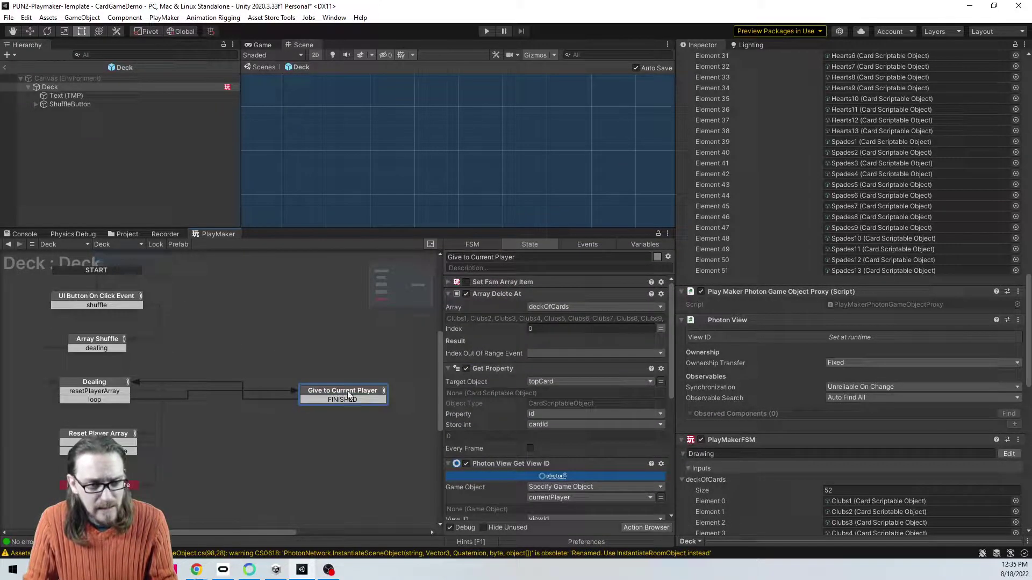
pyautogui.click(501, 368)
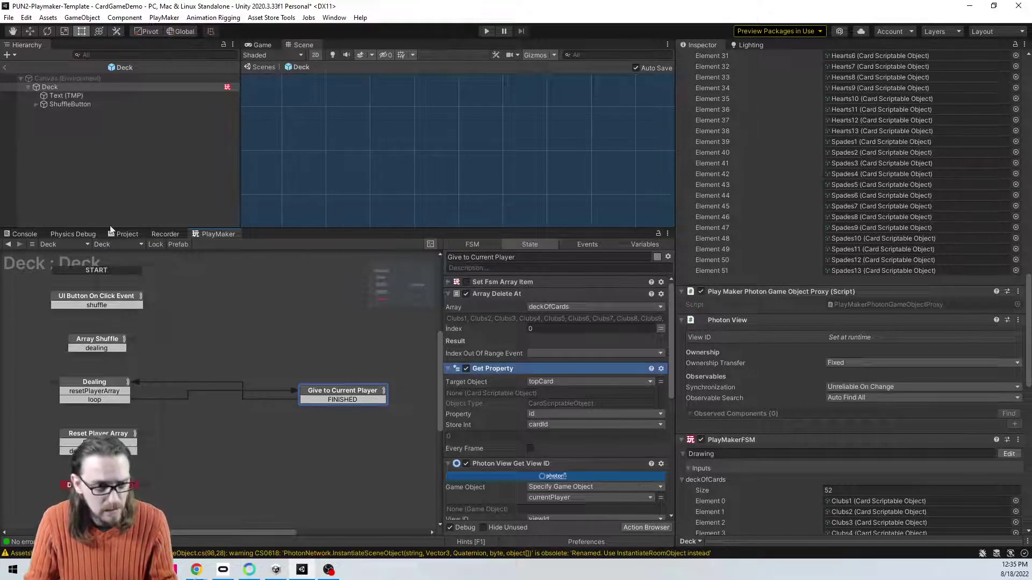
pyautogui.click(120, 246)
pyautogui.click(127, 269)
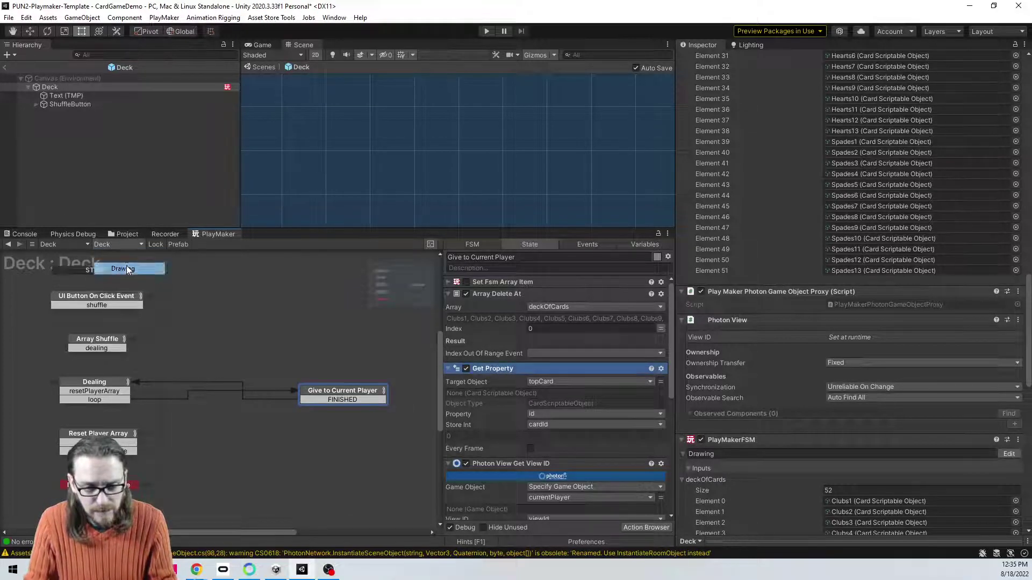
pyautogui.rightClick(540, 482)
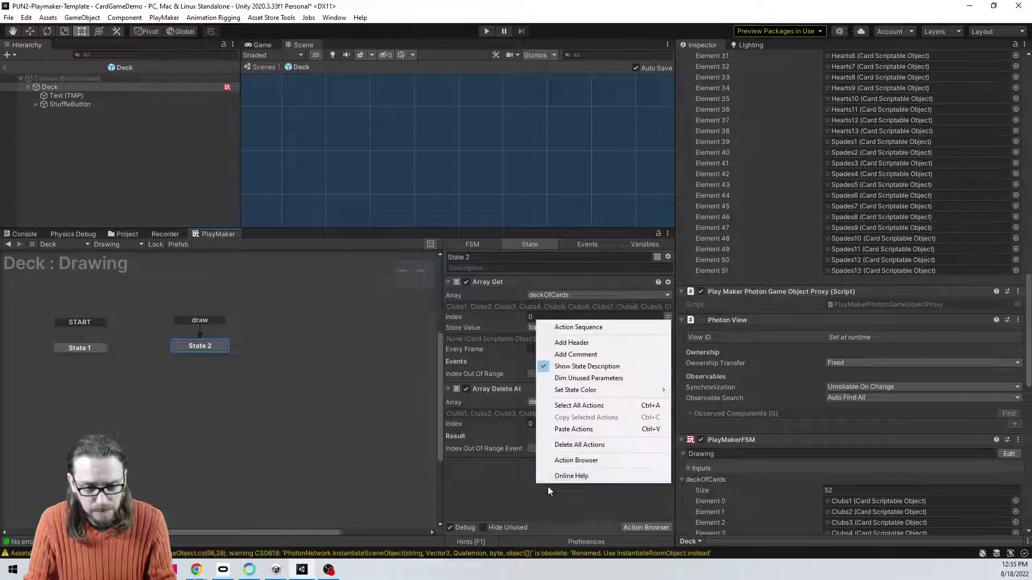
pyautogui.click(582, 428)
pyautogui.scroll(-2, 543, 383)
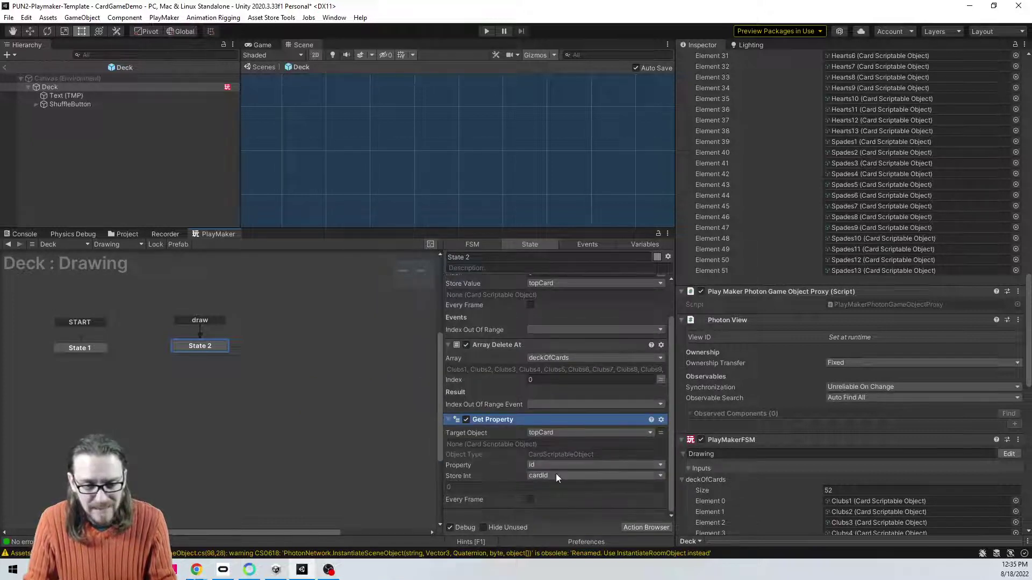
# Step: Review the Deck FSM's shuffle states and the game object variable used by Photon View Get View ID in Give to Current Player
pyautogui.click(106, 246)
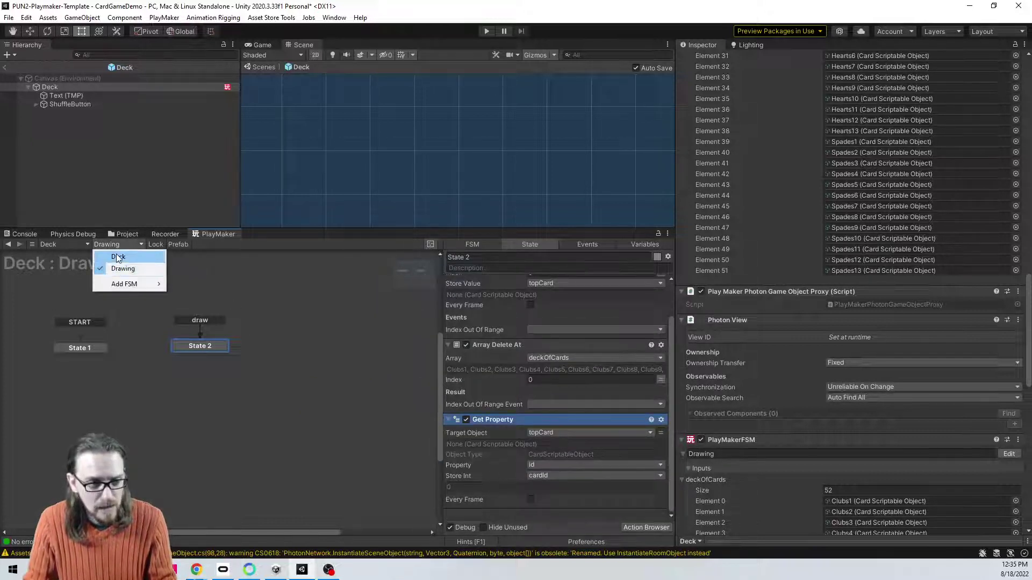
pyautogui.click(113, 256)
pyautogui.scroll(-3, 539, 404)
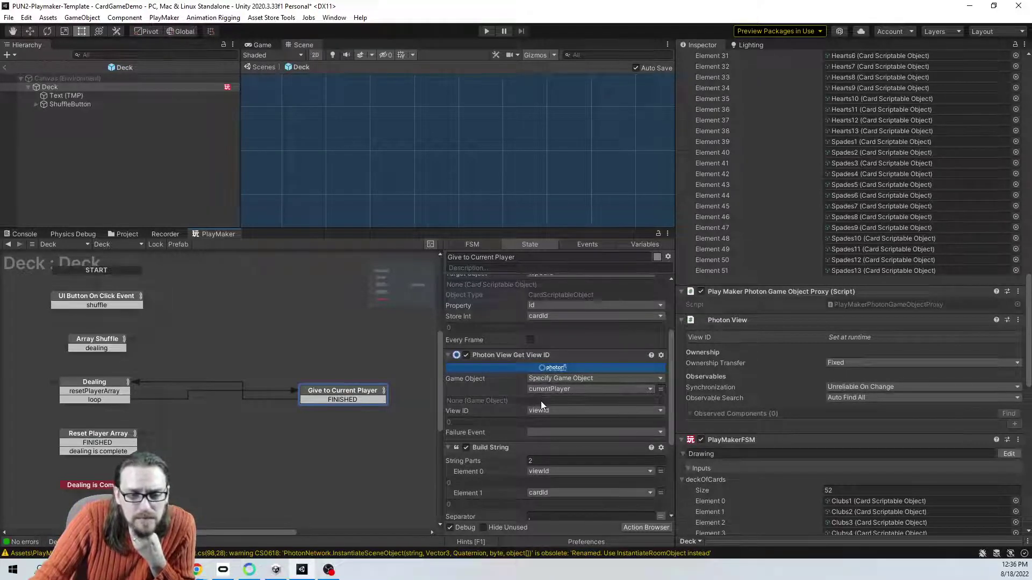
pyautogui.scroll(5, 541, 401)
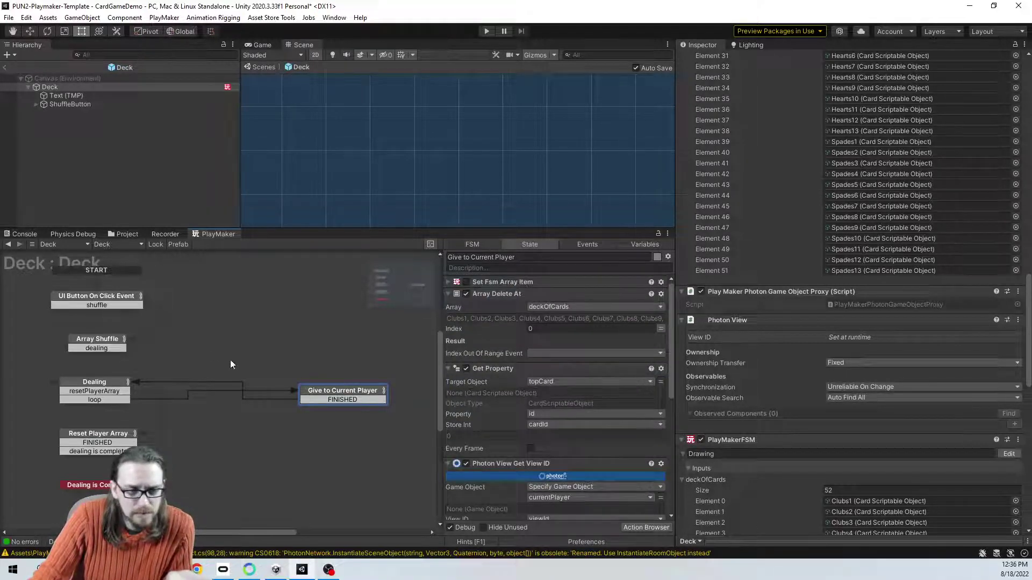
pyautogui.click(86, 297)
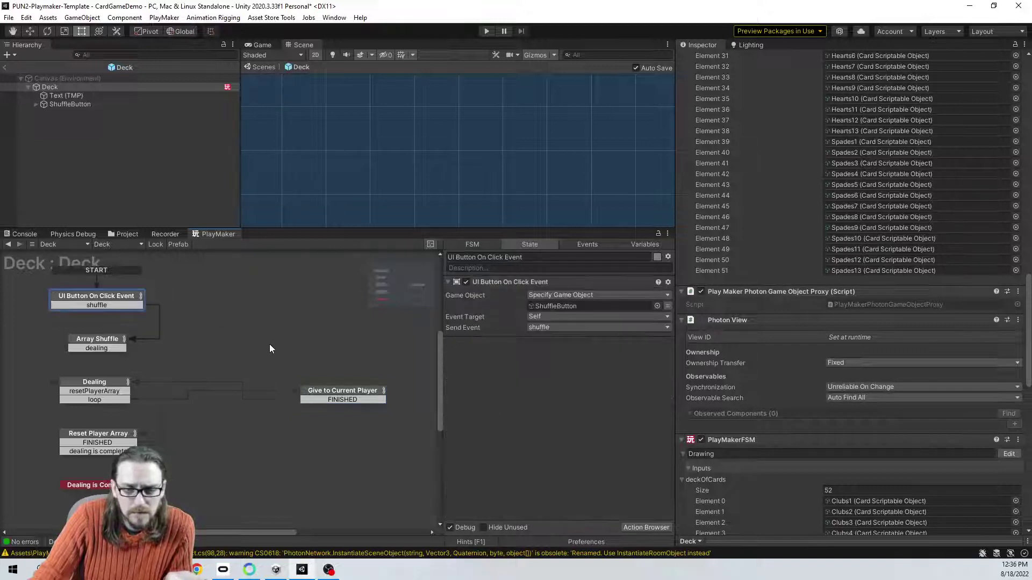
pyautogui.click(113, 346)
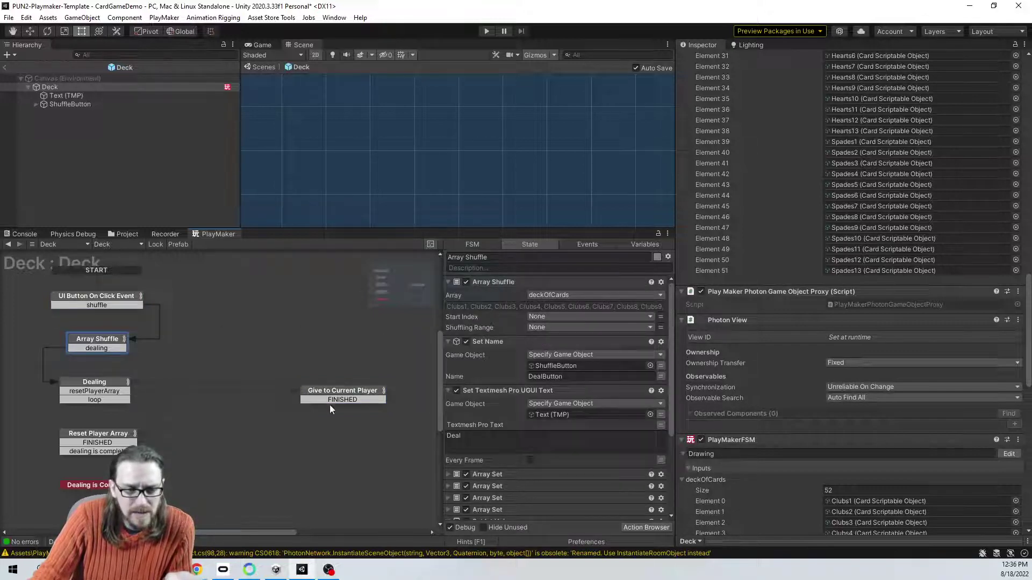
pyautogui.click(341, 398)
pyautogui.scroll(-3, 524, 382)
pyautogui.click(604, 433)
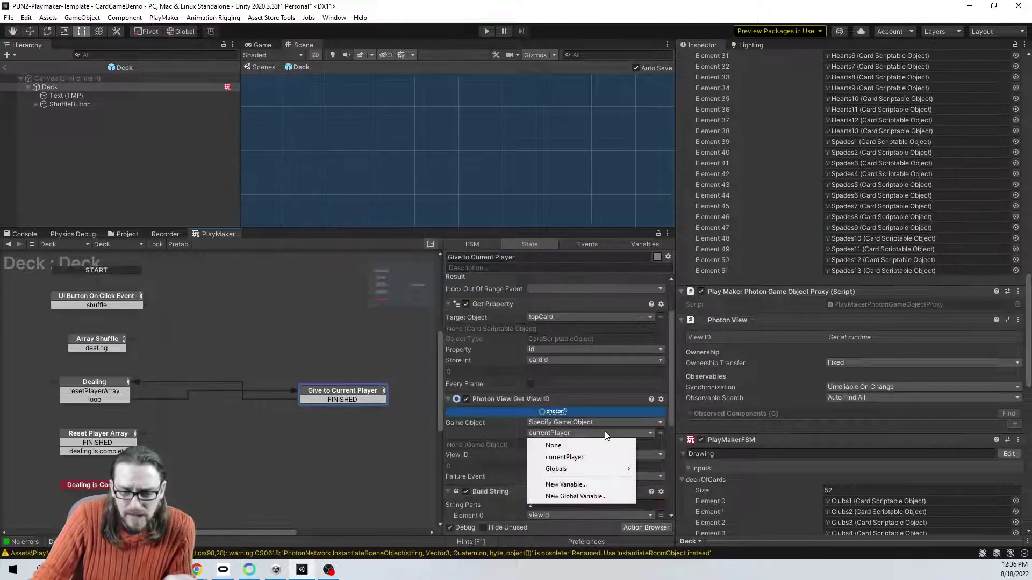
pyautogui.click(668, 376)
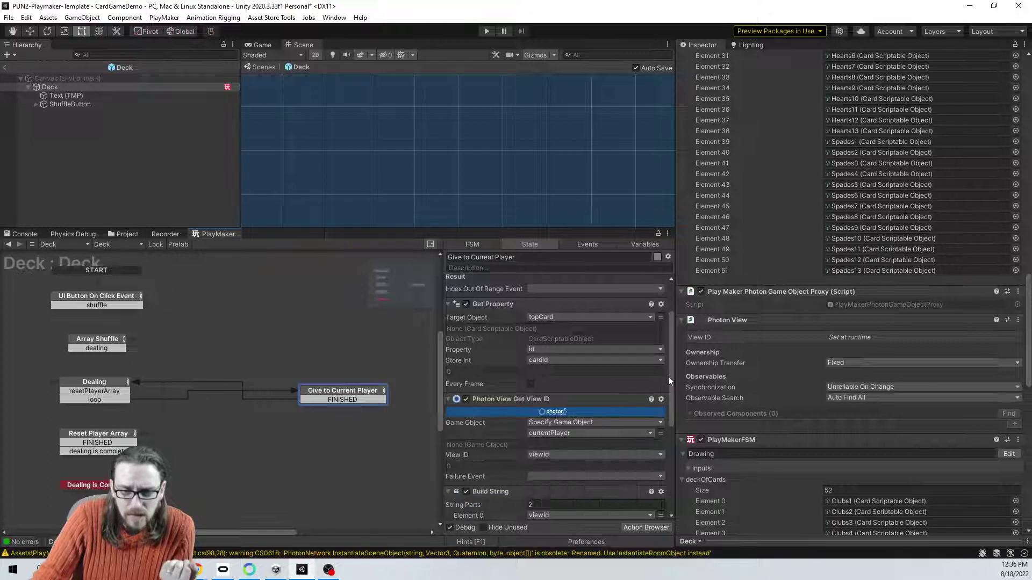
# Step: Inspect the Deck FSM's currentPlayer variable and the actions in the Dealing and Reset Player Array states
pyautogui.click(80, 294)
pyautogui.click(645, 244)
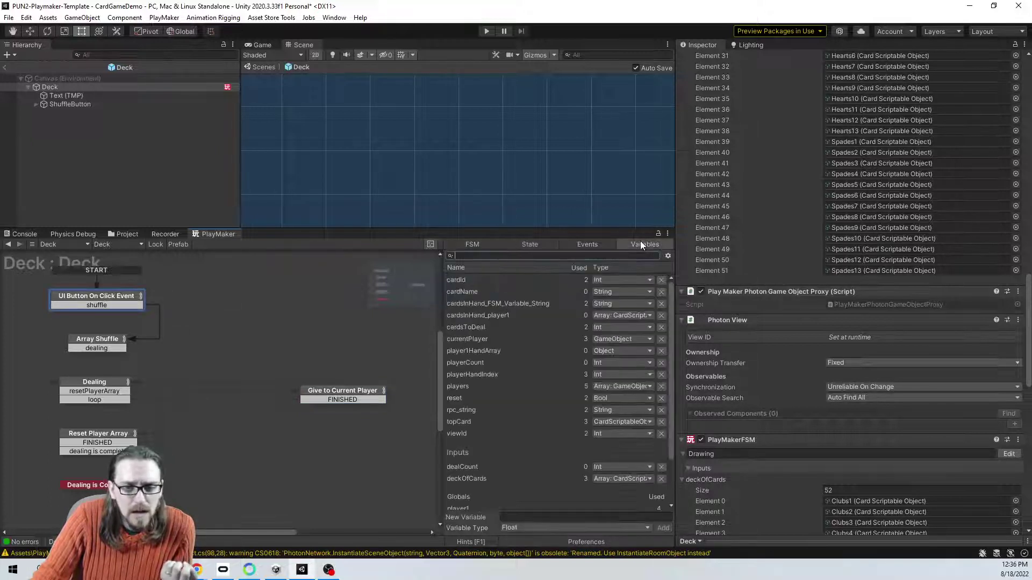
pyautogui.click(471, 339)
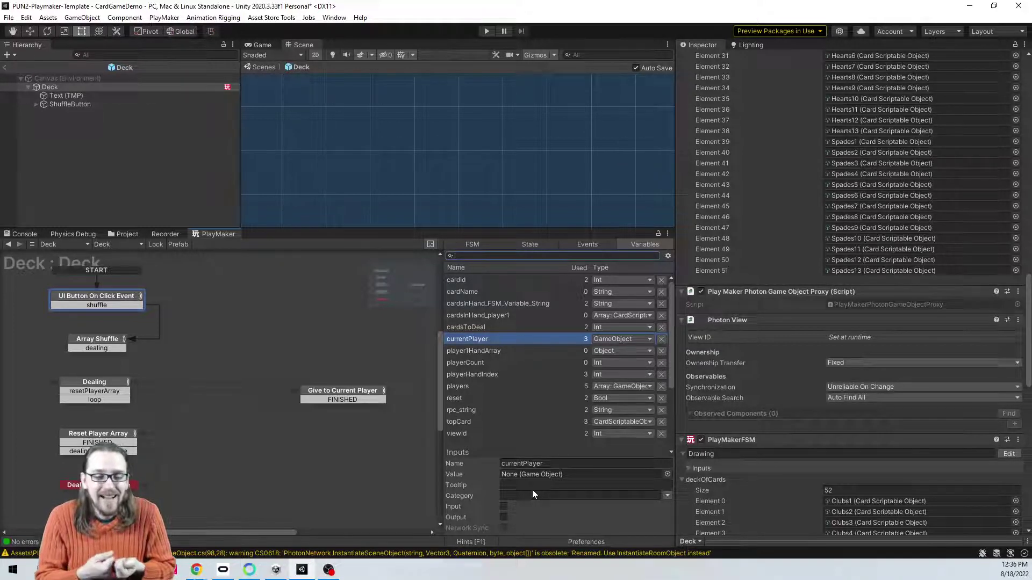
pyautogui.click(107, 382)
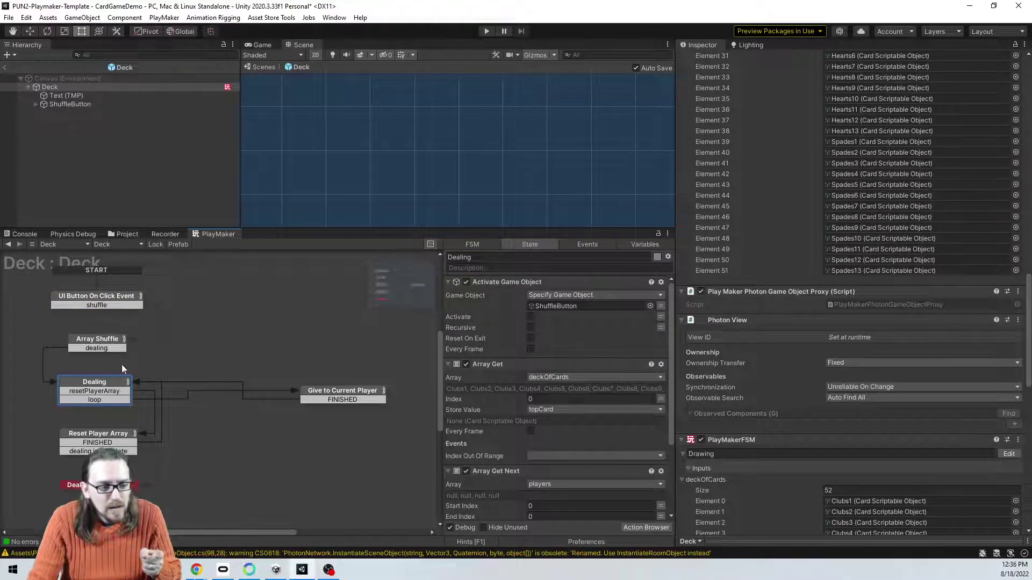
pyautogui.click(113, 435)
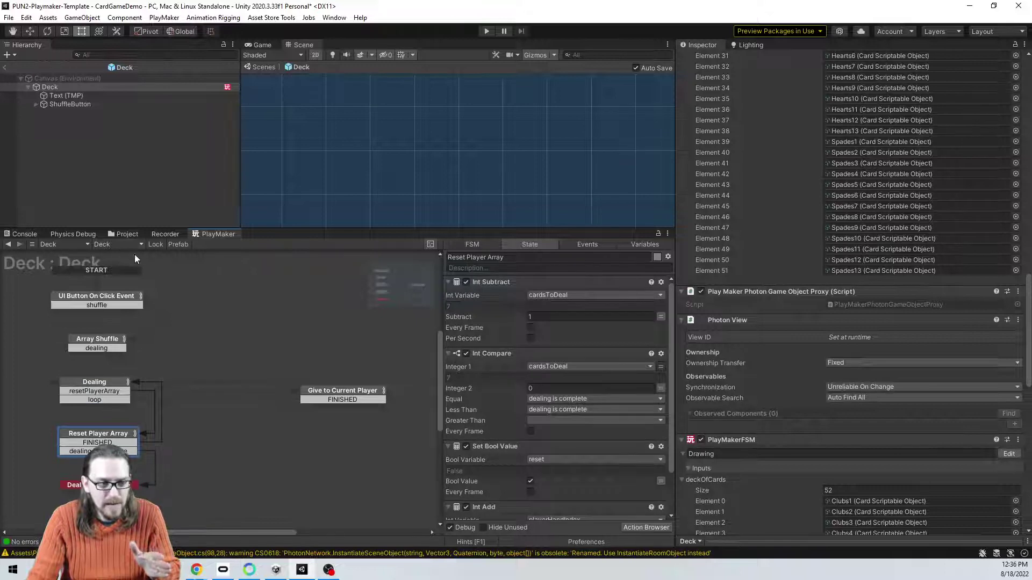
# Step: Collapse the Array Get and Array Delete At actions in the Drawing FSM's State 2, keeping Get Property expanded
pyautogui.click(114, 245)
pyautogui.click(126, 269)
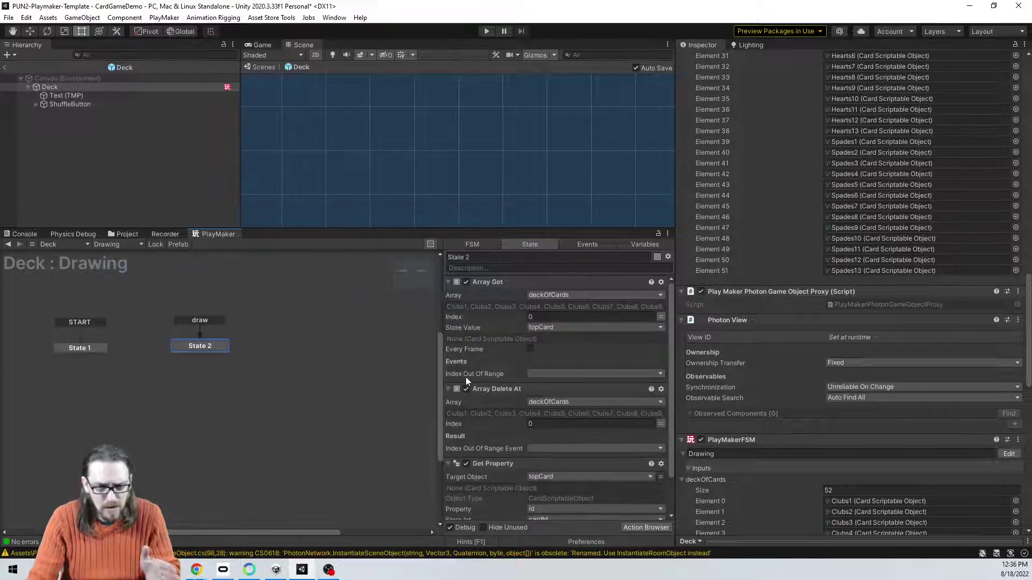
pyautogui.click(449, 282)
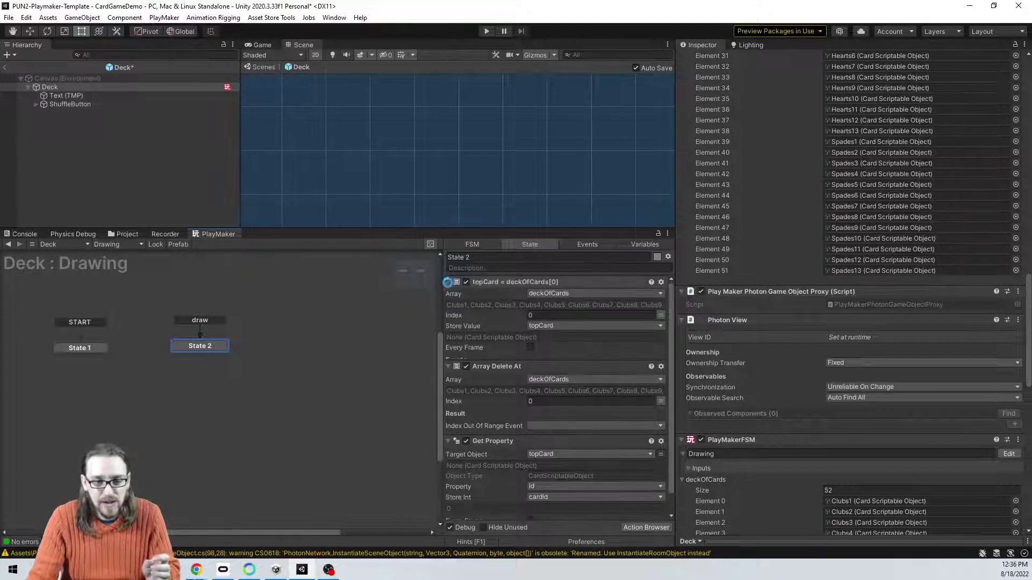
pyautogui.click(449, 293)
pyautogui.click(449, 304)
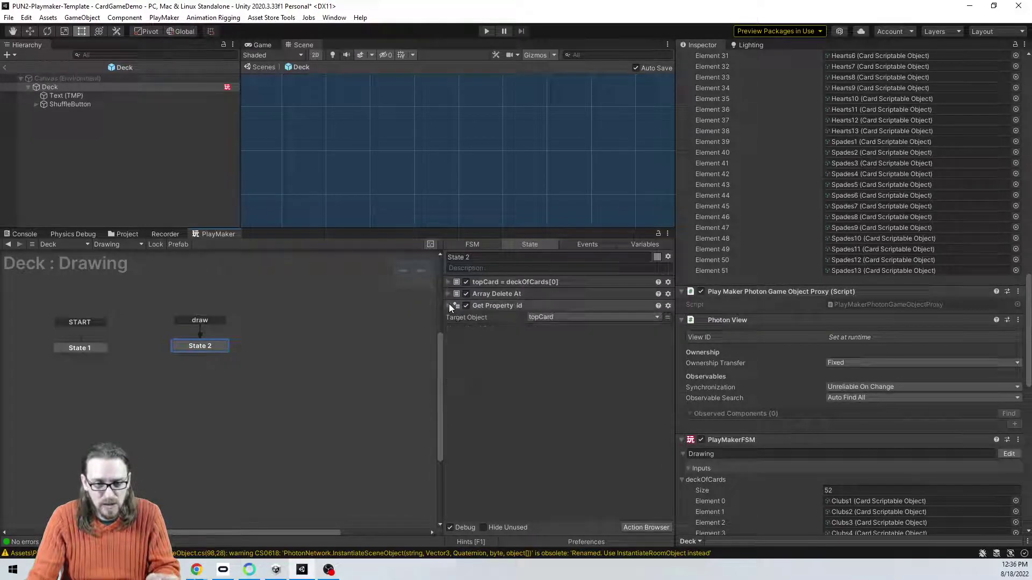
pyautogui.click(448, 305)
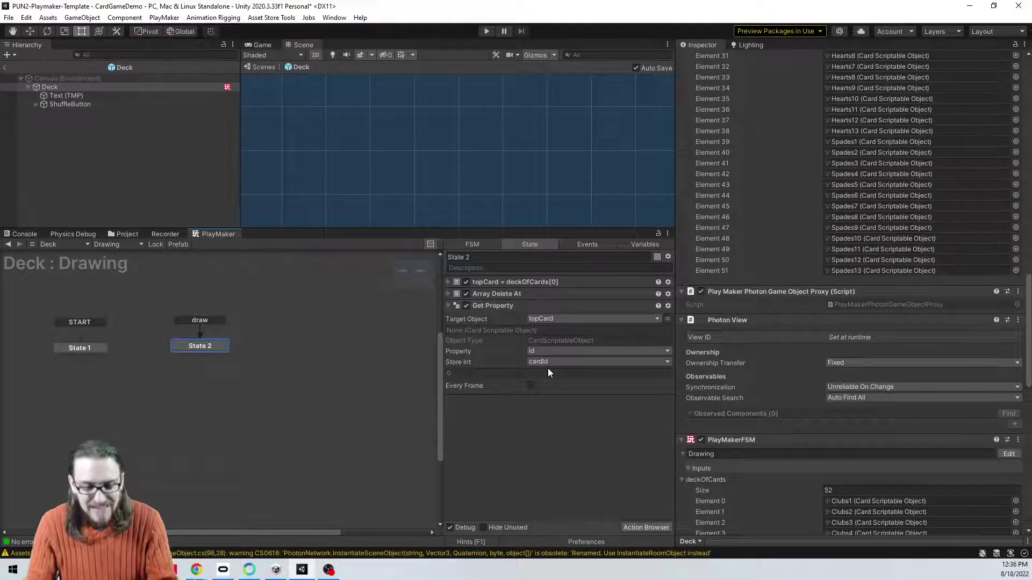
# Step: Review the Deck FSM's Reset Player Array and Array Shuffle actions, expanding the first Array Set action on the players array
pyautogui.doubleClick(504, 436)
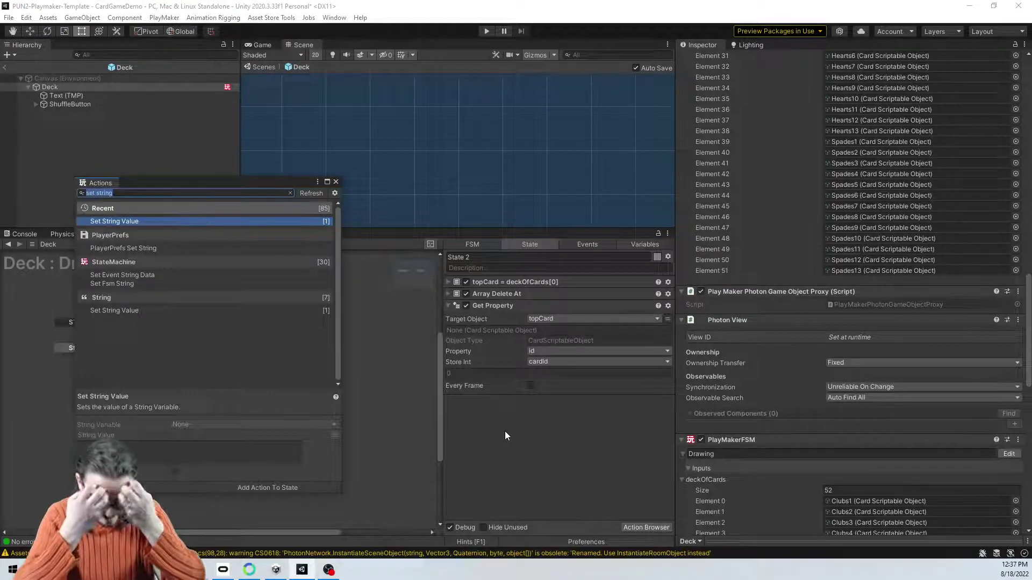
pyautogui.click(336, 182)
pyautogui.click(130, 246)
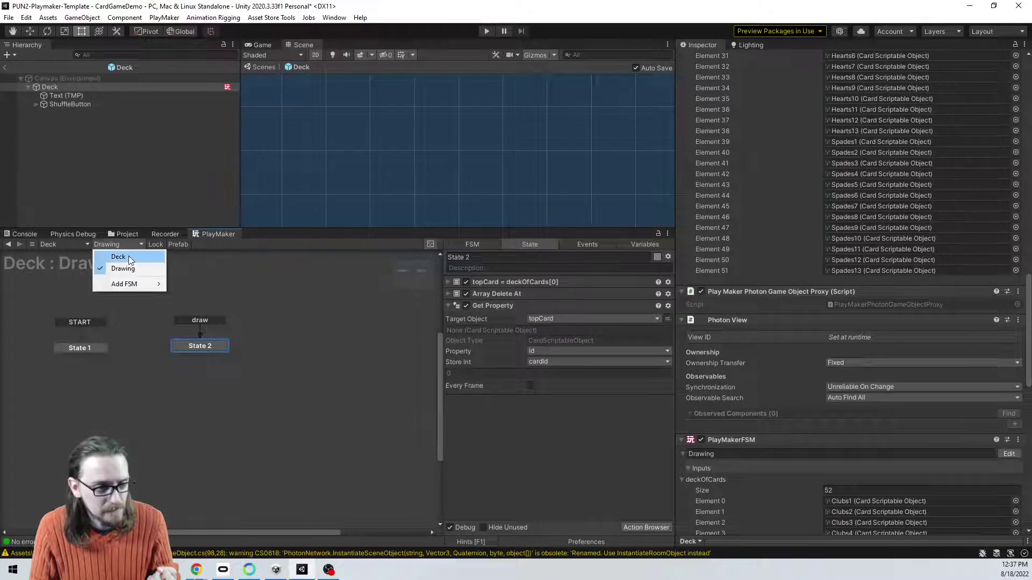
pyautogui.click(128, 256)
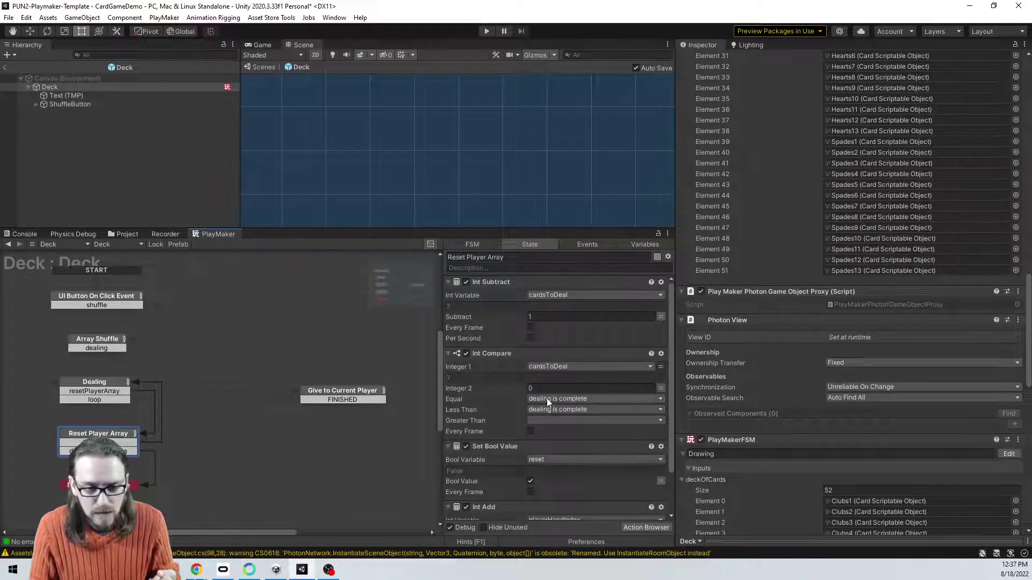
pyautogui.scroll(-3, 547, 397)
pyautogui.scroll(3, 598, 329)
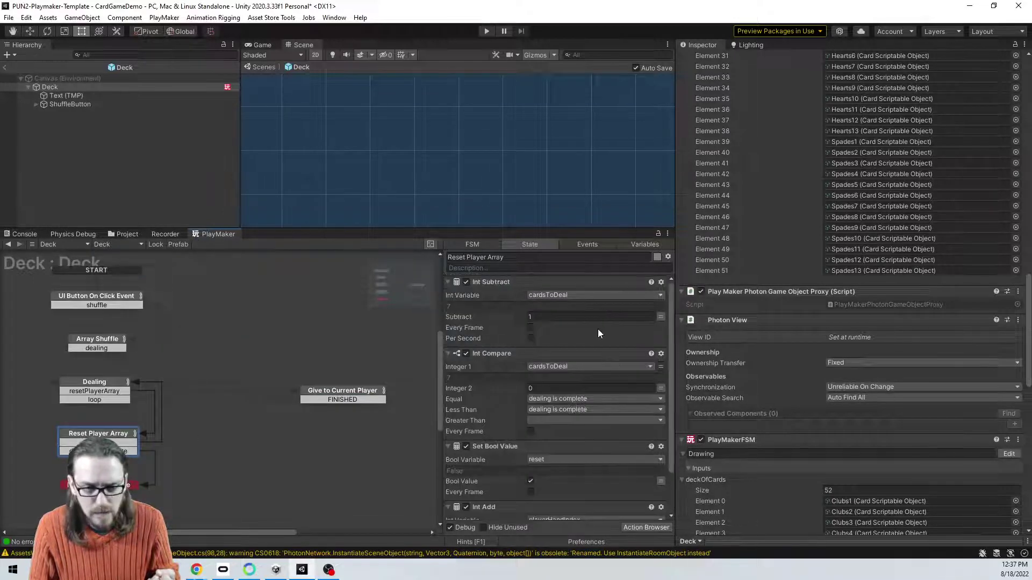
pyautogui.scroll(-3, 585, 333)
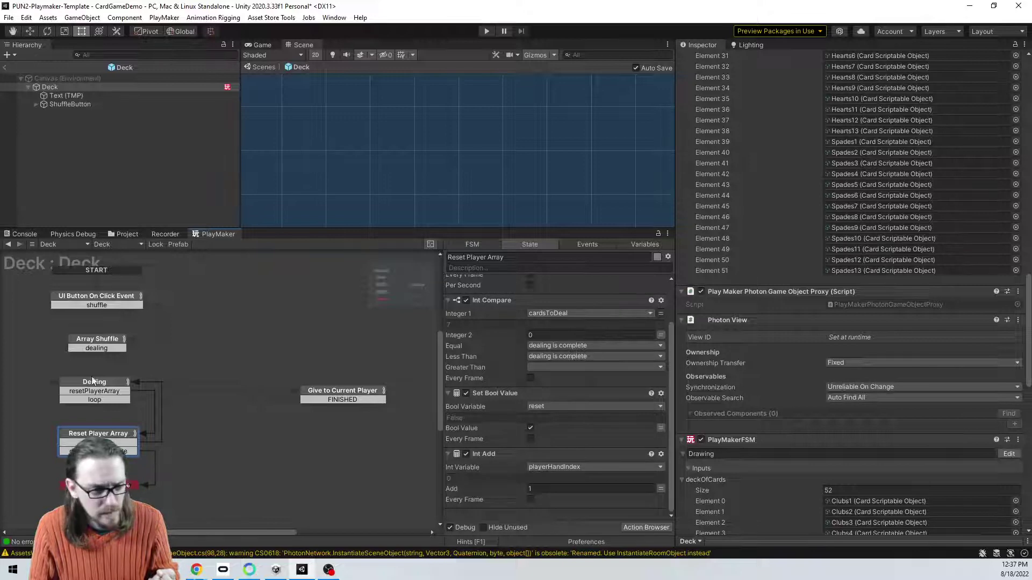
pyautogui.click(79, 338)
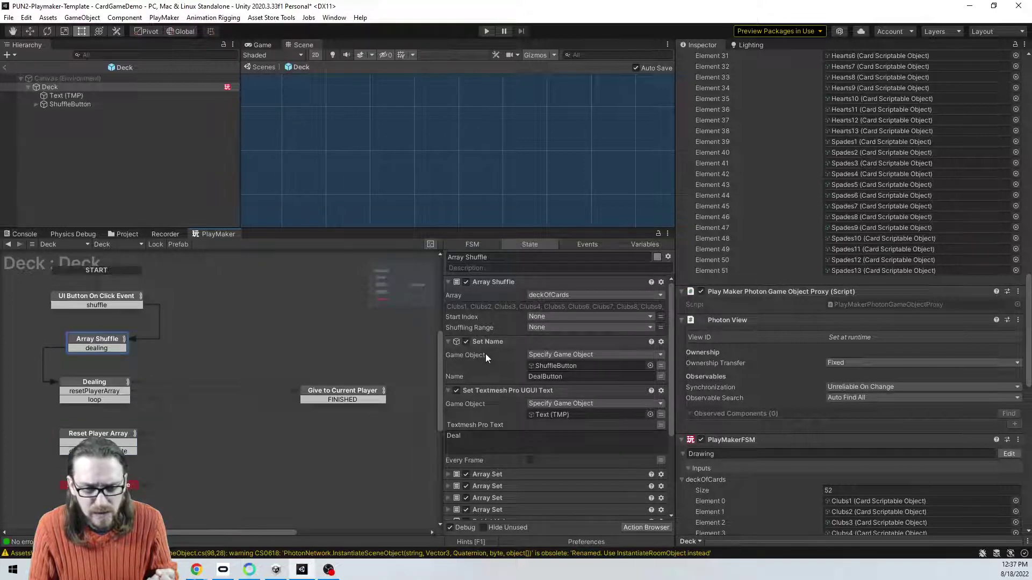
pyautogui.scroll(-2, 547, 361)
pyautogui.scroll(-2, 536, 414)
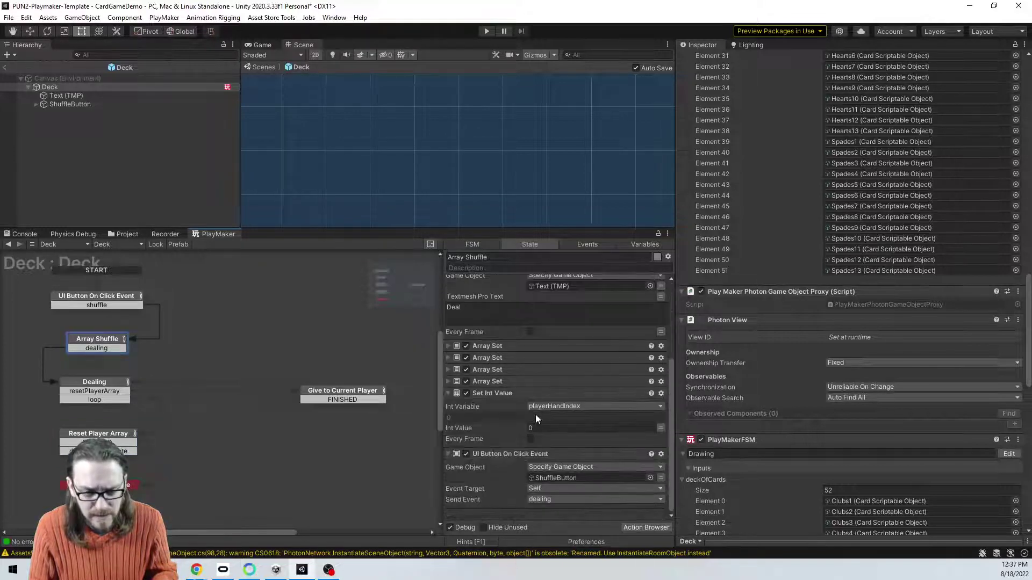
pyautogui.click(448, 346)
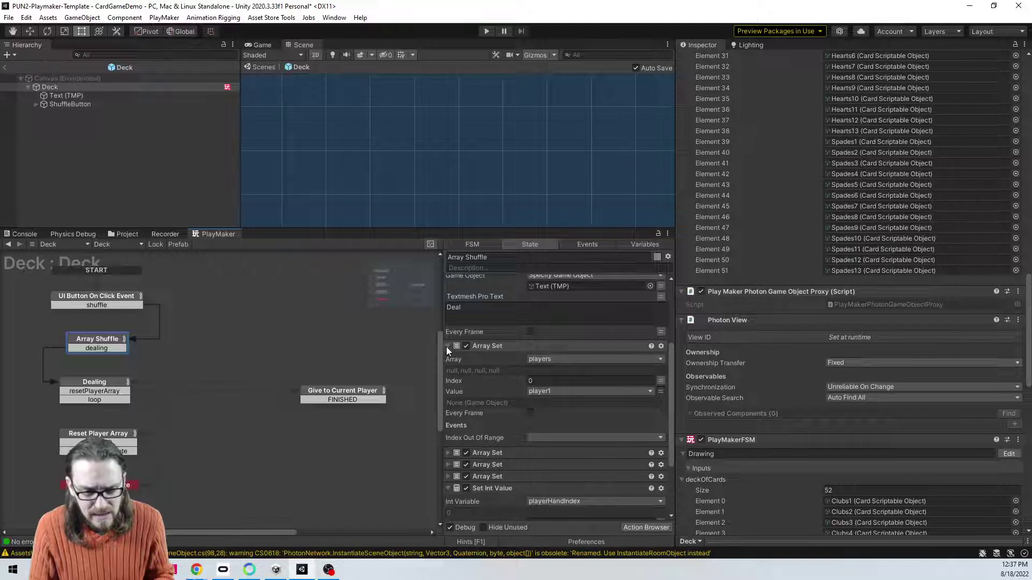
# Step: Try a Get Fsm Game Object action in the Drawing FSM's State 2, checking the global variables offered for its Store Value
pyautogui.click(127, 245)
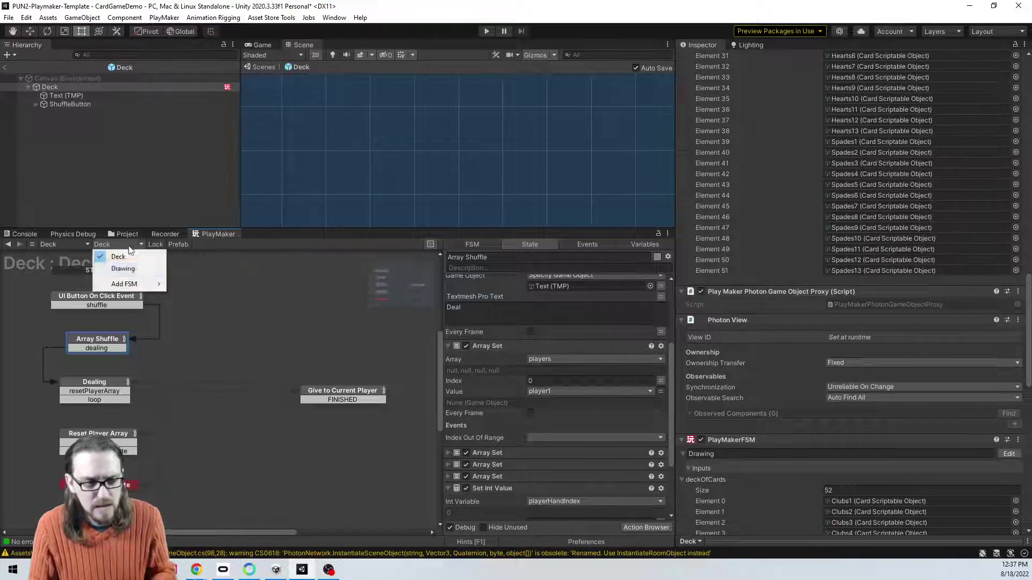
pyautogui.click(140, 270)
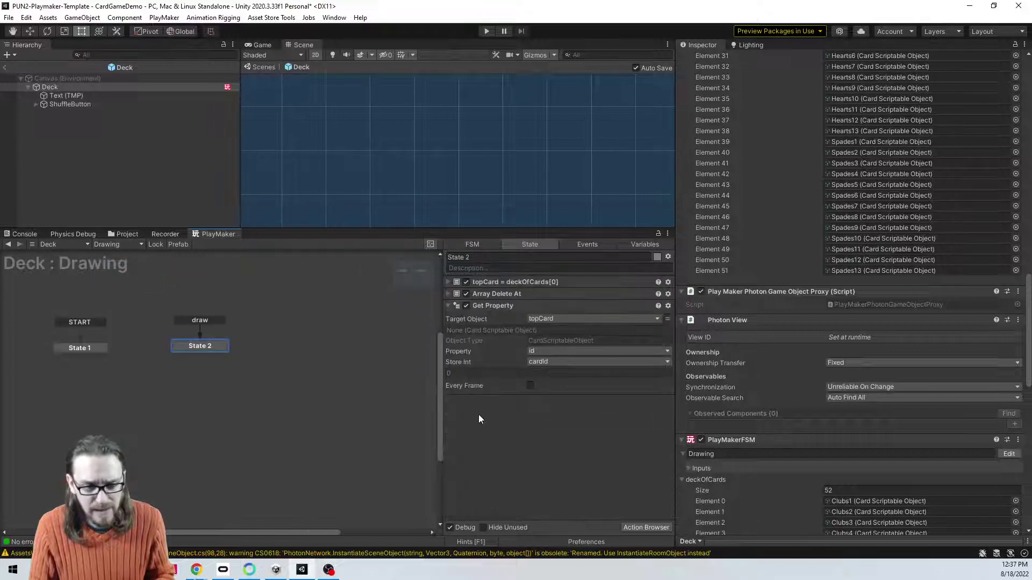
pyautogui.doubleClick(516, 430)
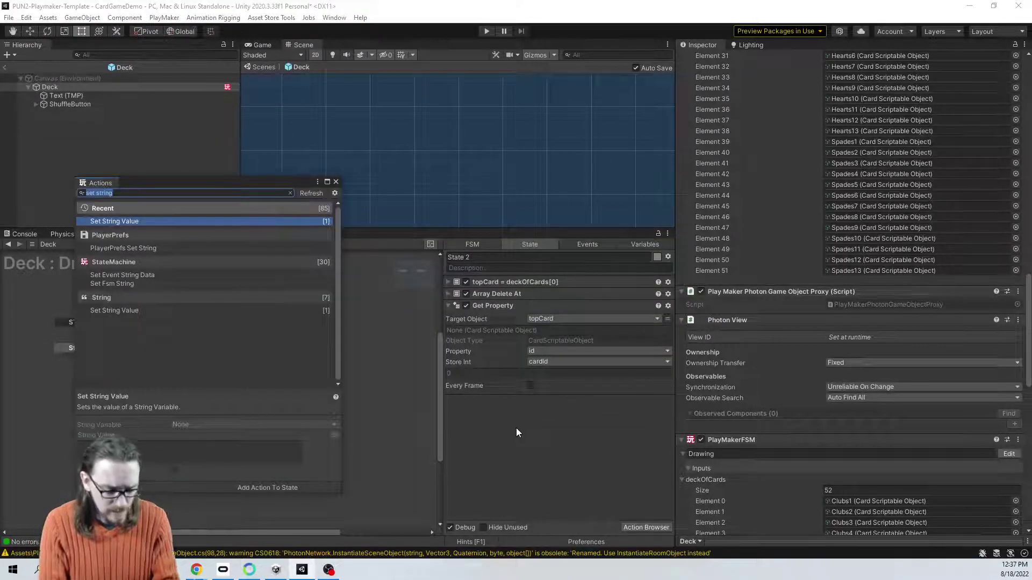
pyautogui.write('get')
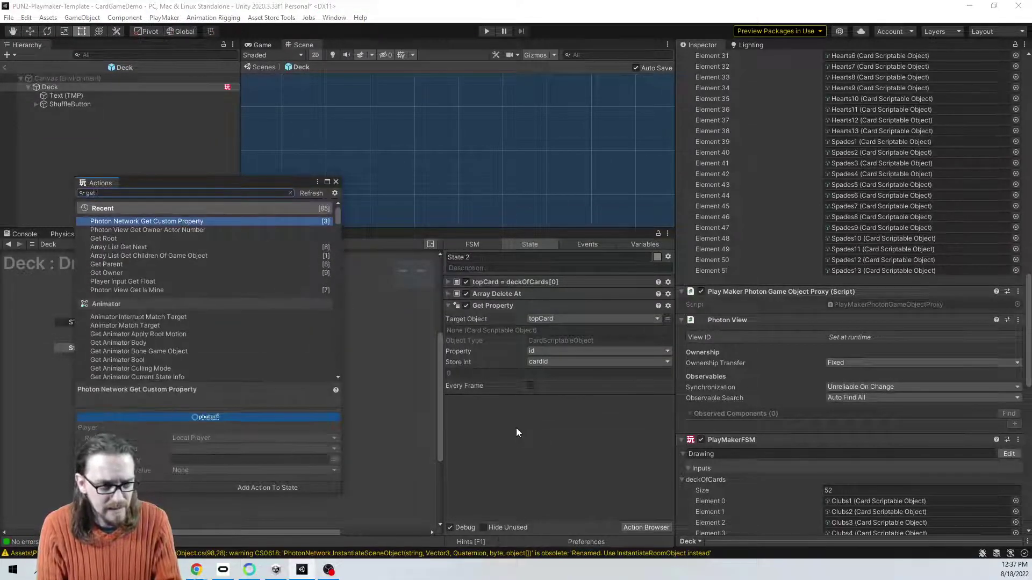
pyautogui.write(' gameobject')
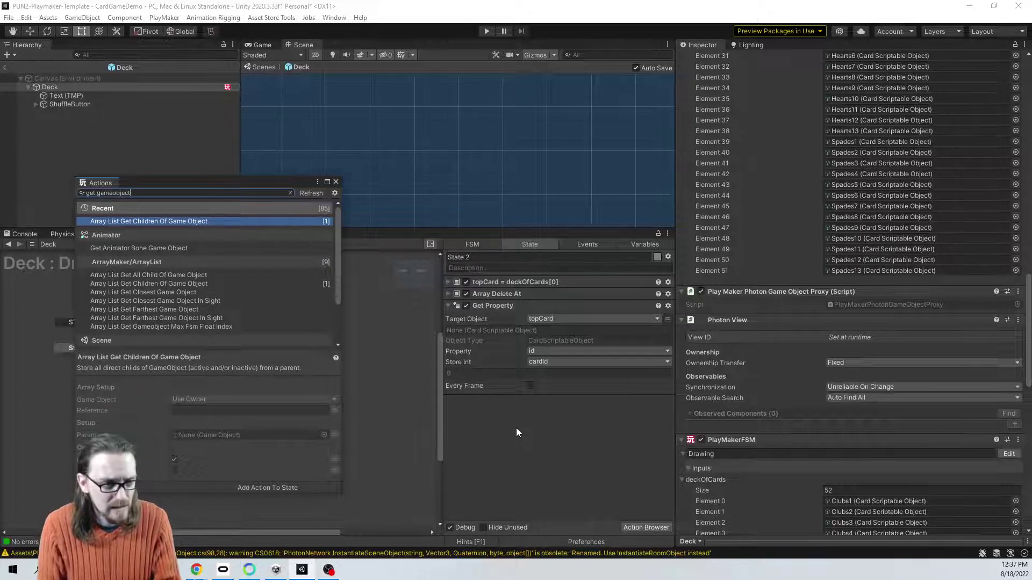
pyautogui.hotkey('ctrl', 'a')
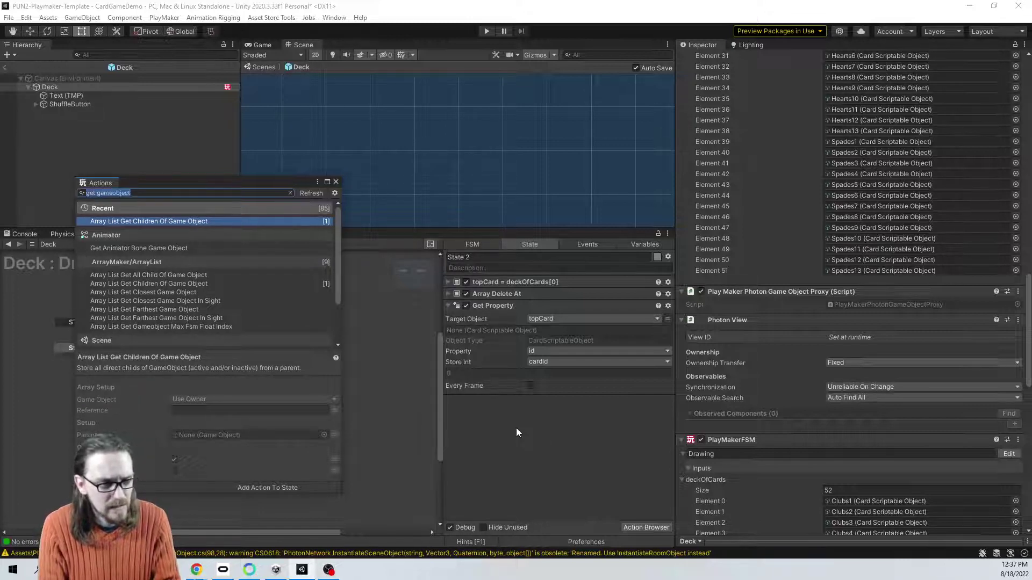
pyautogui.scroll(-3, 249, 318)
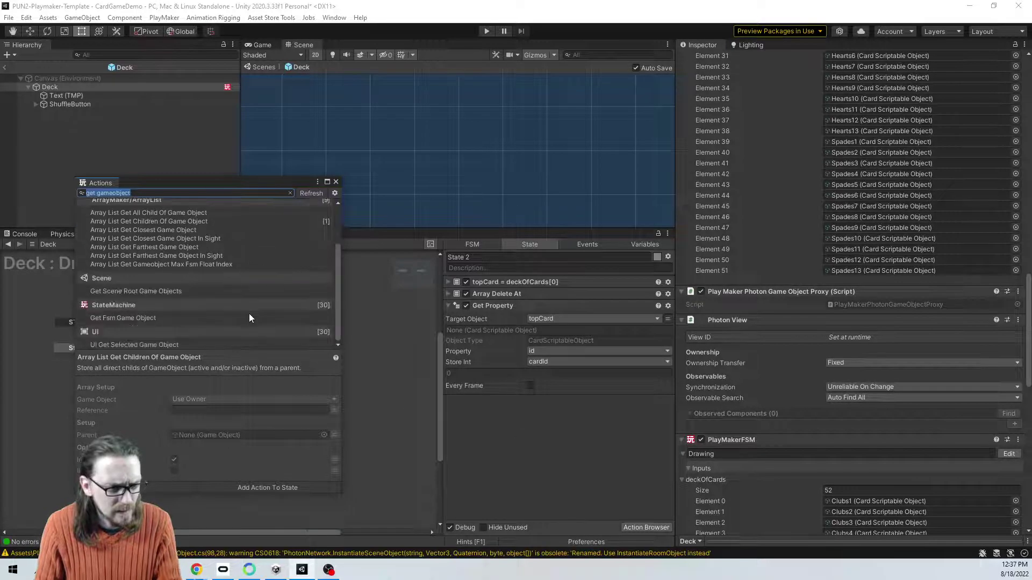
pyautogui.moveTo(163, 319); pyautogui.dragTo(525, 444)
pyautogui.click(640, 445)
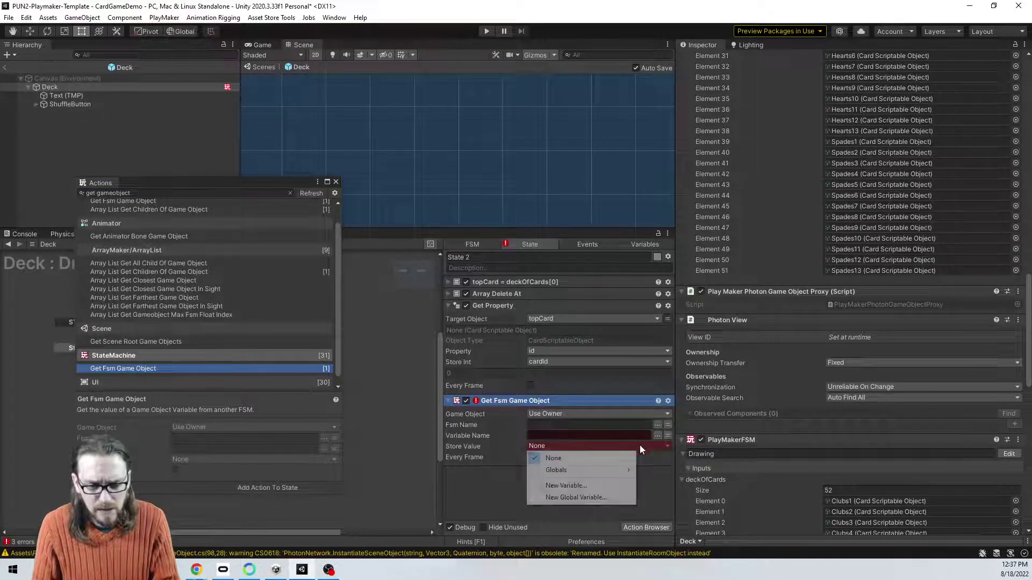
pyautogui.moveTo(613, 471)
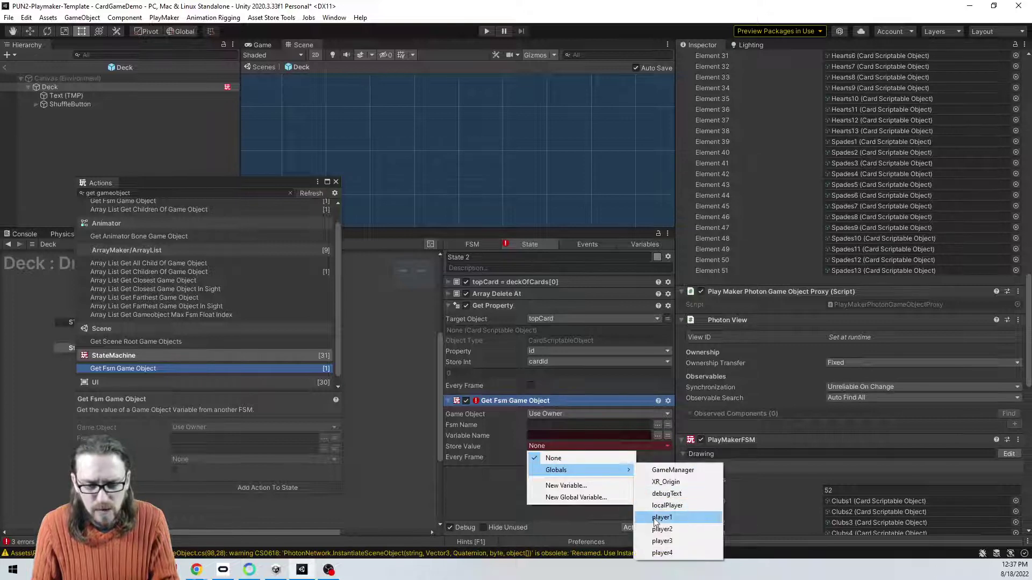
pyautogui.click(339, 183)
pyautogui.click(337, 182)
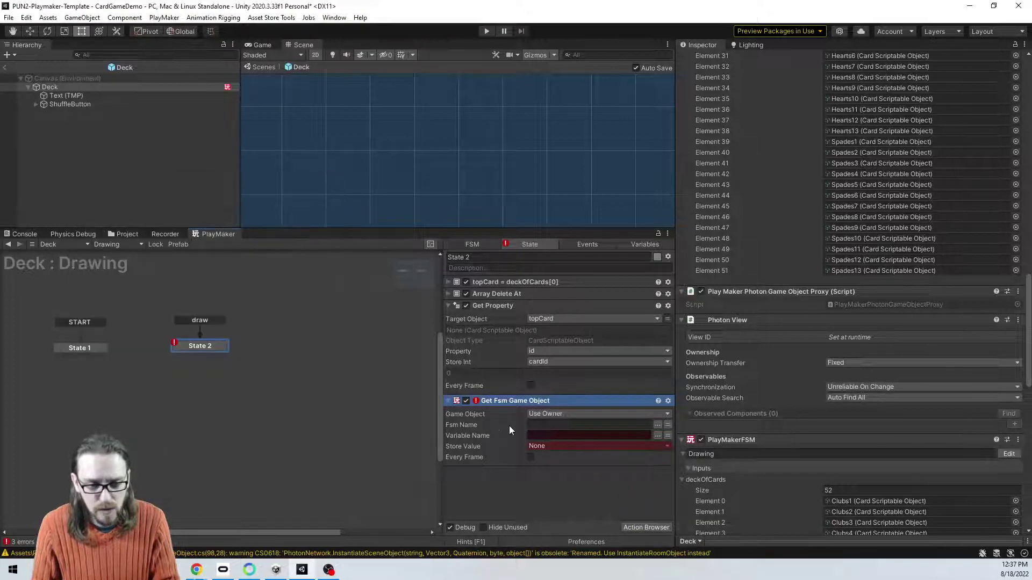
pyautogui.press('Delete')
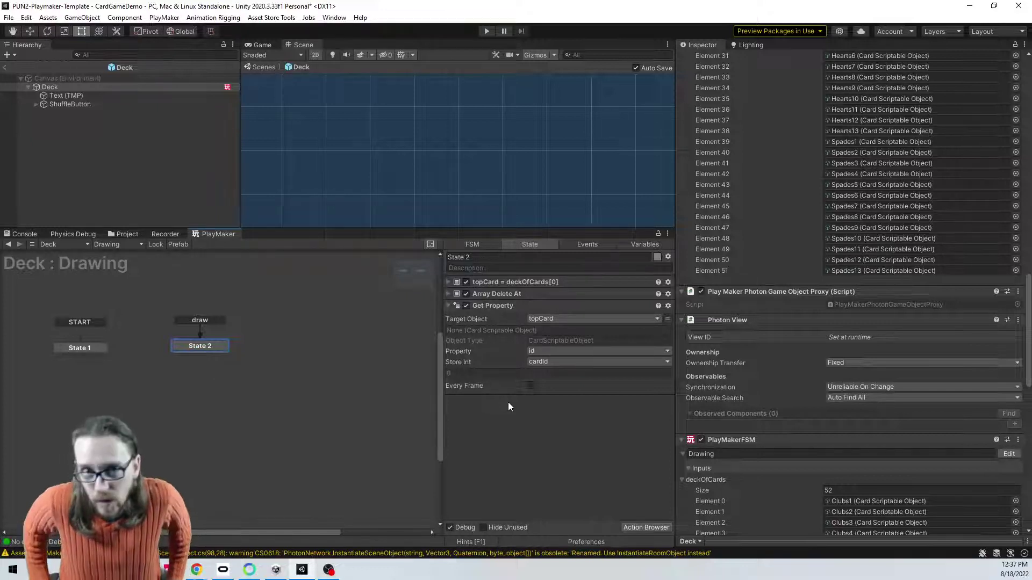
# Step: Review the Photon View Get View ID, Build String and RPC Broadcast Fsm Event actions in the Deck FSM's Give to Current Player state
pyautogui.click(125, 244)
pyautogui.click(123, 253)
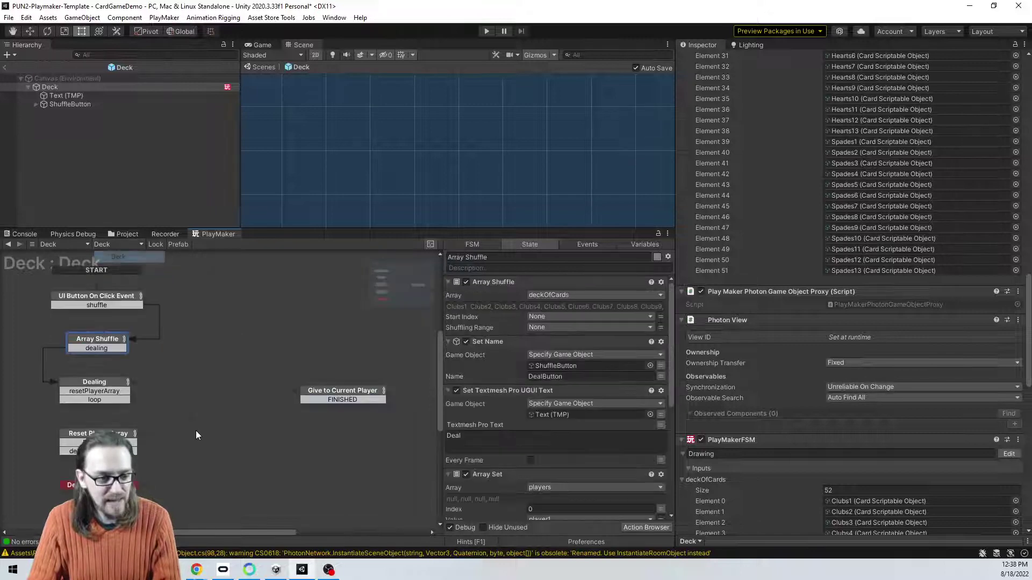
pyautogui.click(358, 400)
pyautogui.scroll(-4, 525, 390)
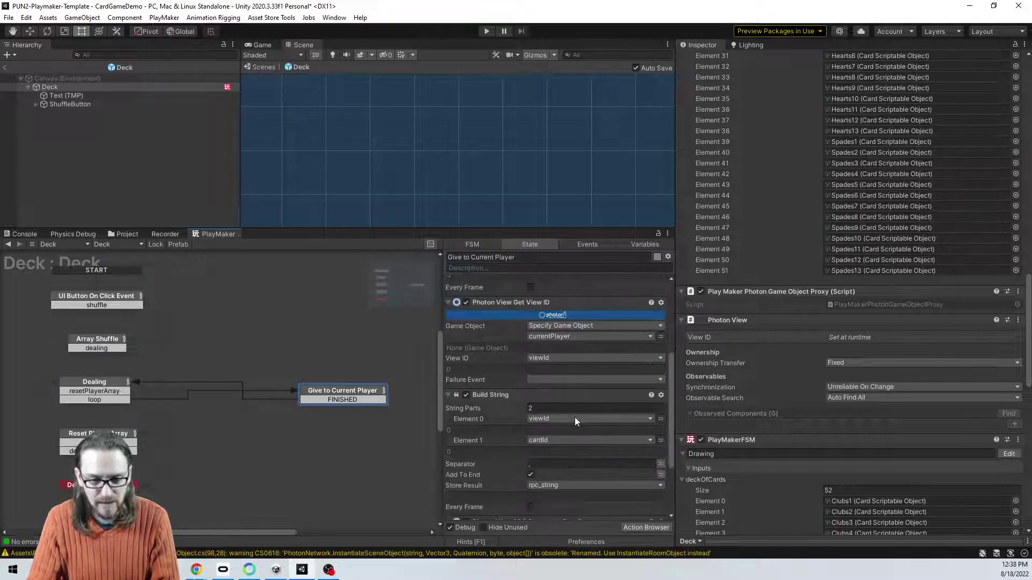
pyautogui.scroll(-3, 575, 417)
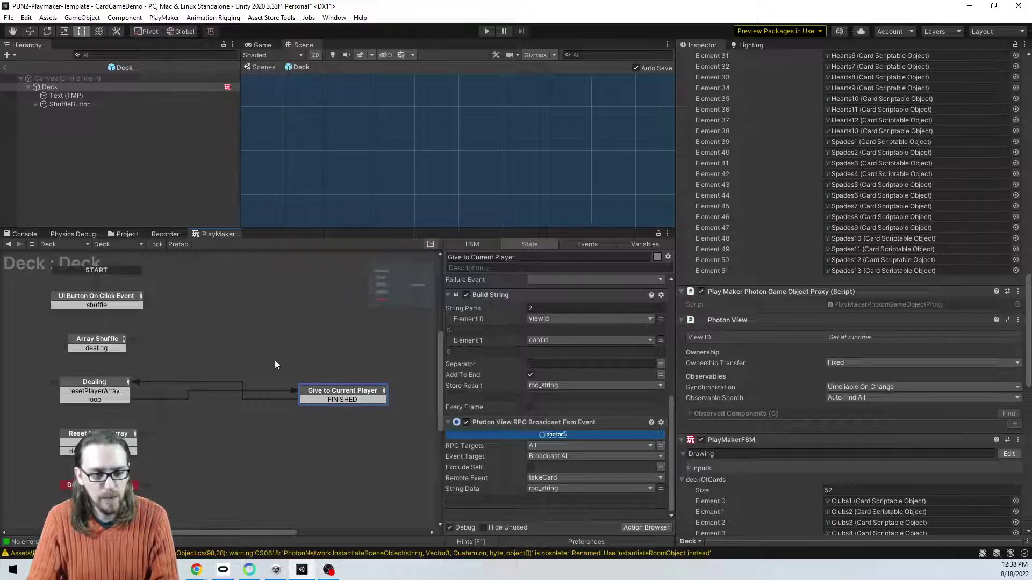
# Step: Add a Build String action after Get Property in the Drawing FSM's State 2
pyautogui.click(131, 243)
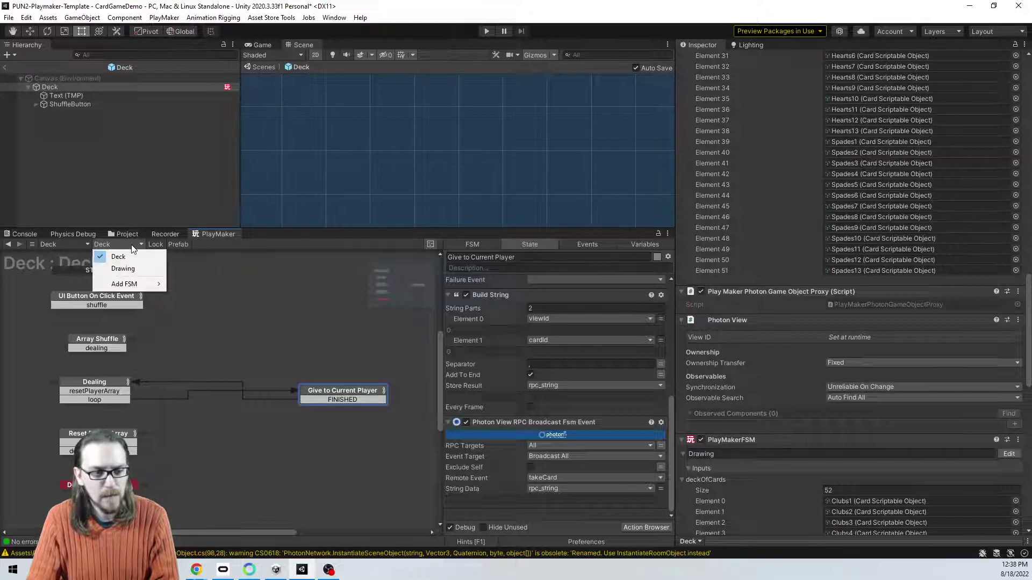
pyautogui.click(123, 268)
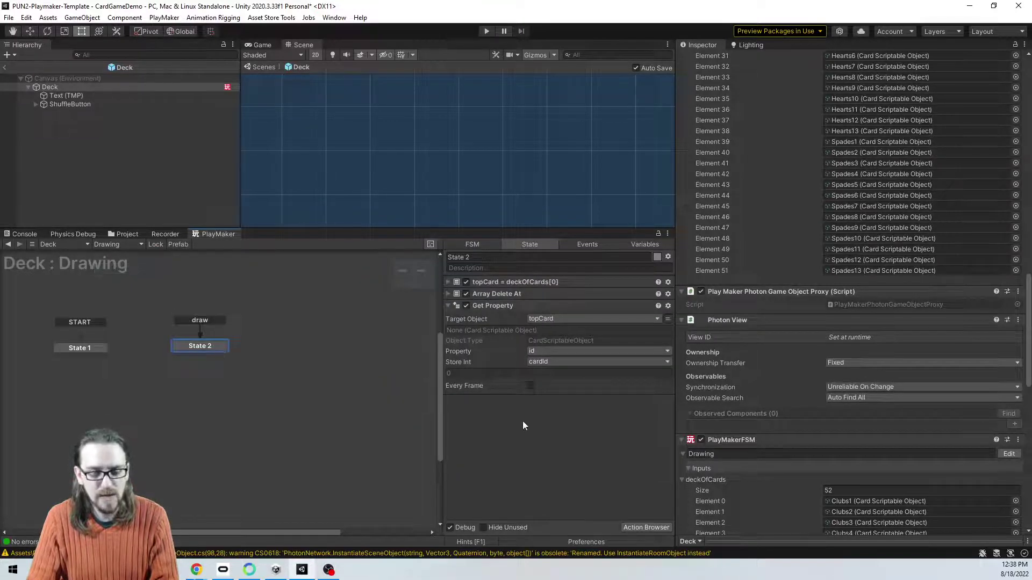
pyautogui.doubleClick(504, 427)
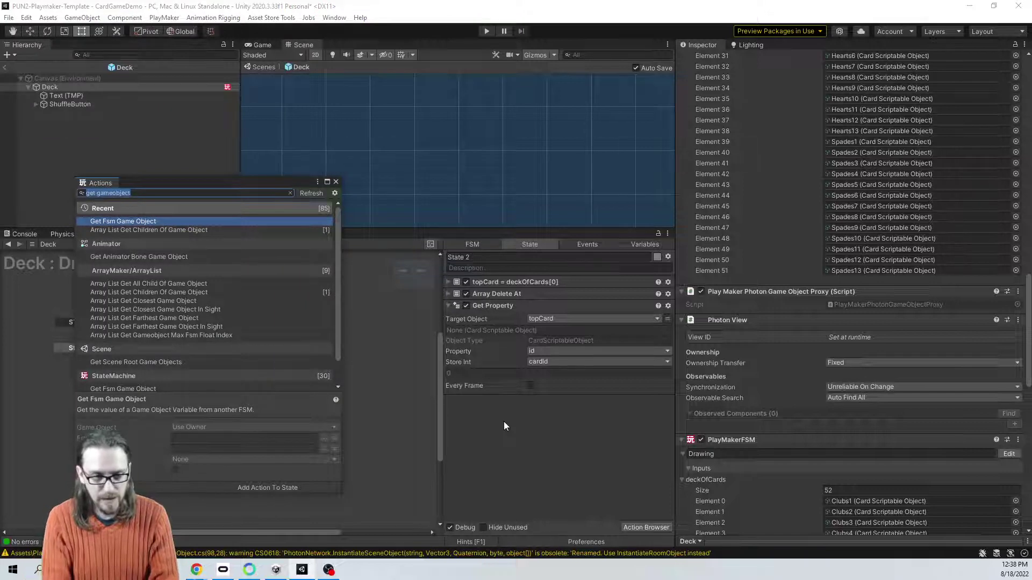
pyautogui.write('build')
pyautogui.hotkey('ctrl', 'a')
pyautogui.press('BackSpace')
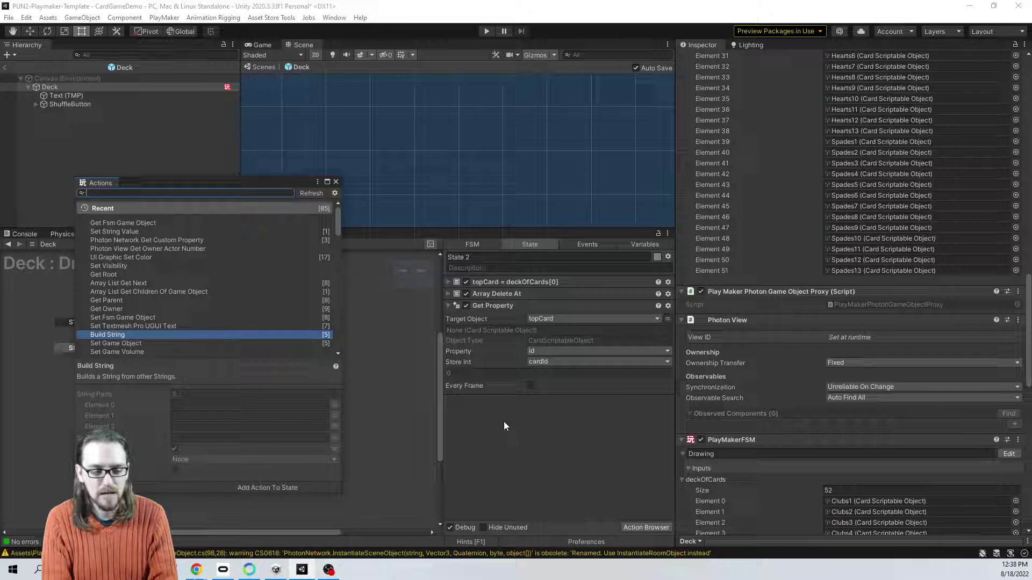
pyautogui.write('build str')
pyautogui.press('Return')
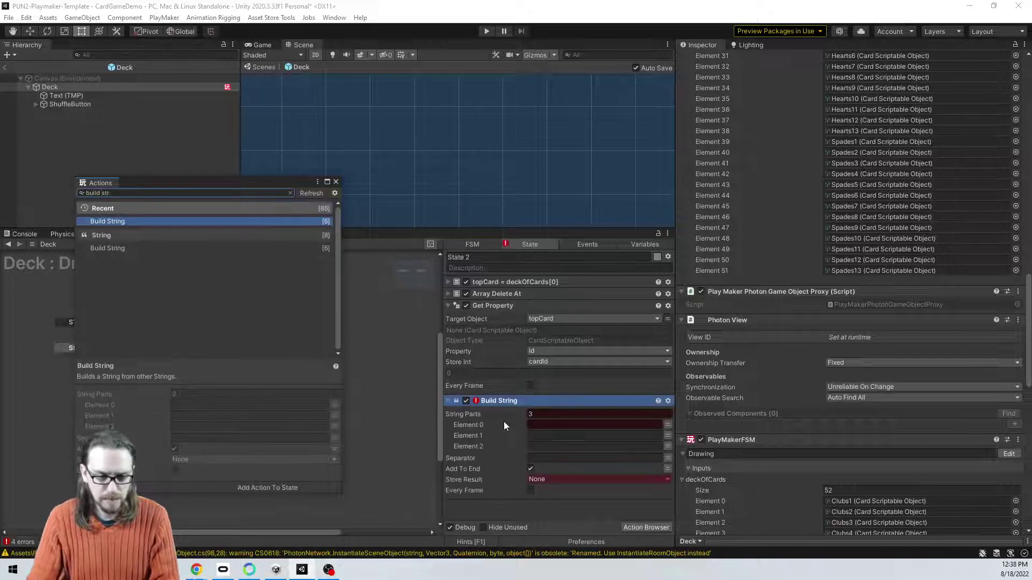
pyautogui.click(336, 181)
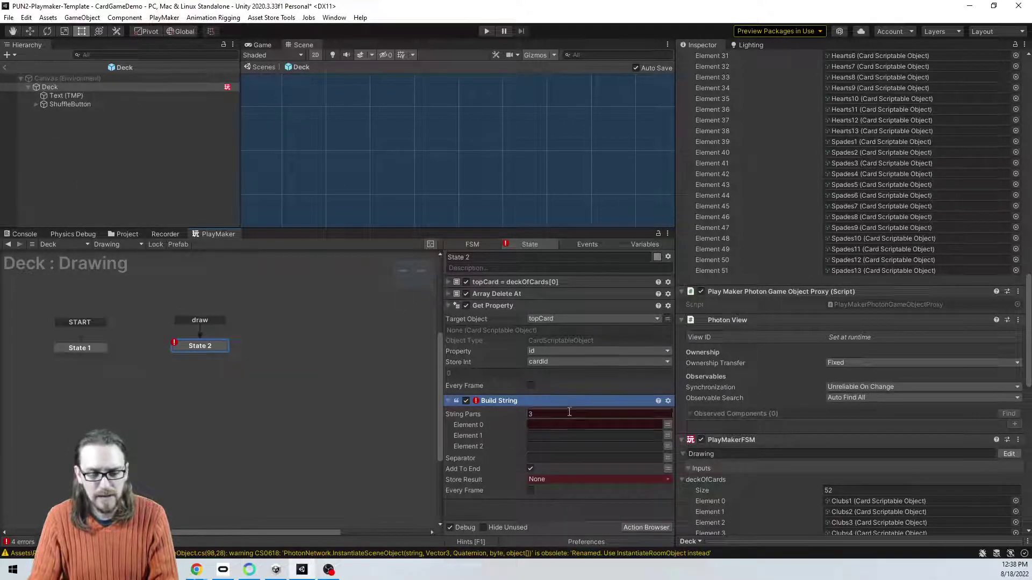
# Step: Check which variables are available for the Build String action's Store Result, leaving it unassigned
pyautogui.rightClick(495, 511)
pyautogui.click(529, 478)
pyautogui.click(540, 478)
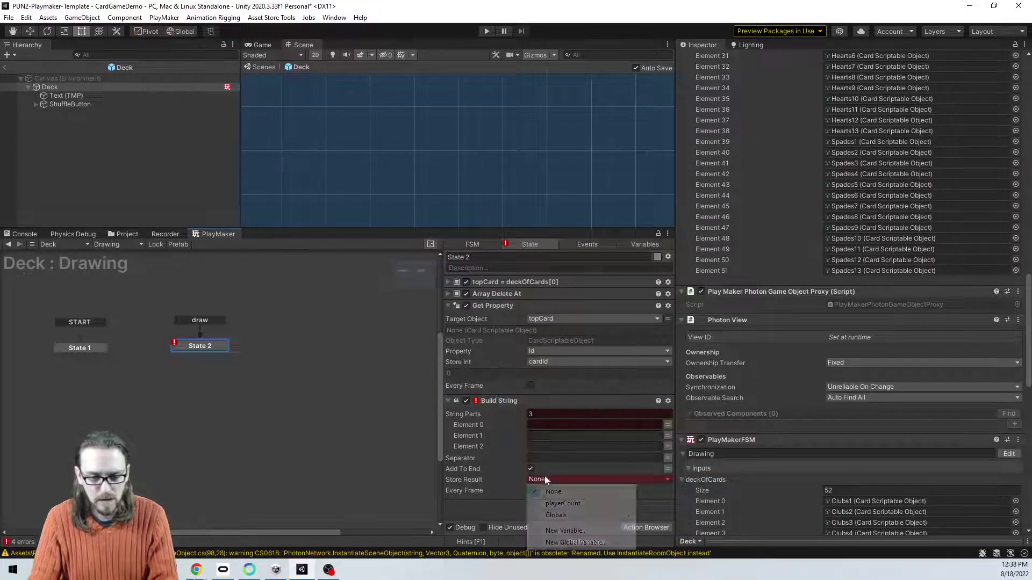
pyautogui.moveTo(588, 515)
pyautogui.click(505, 519)
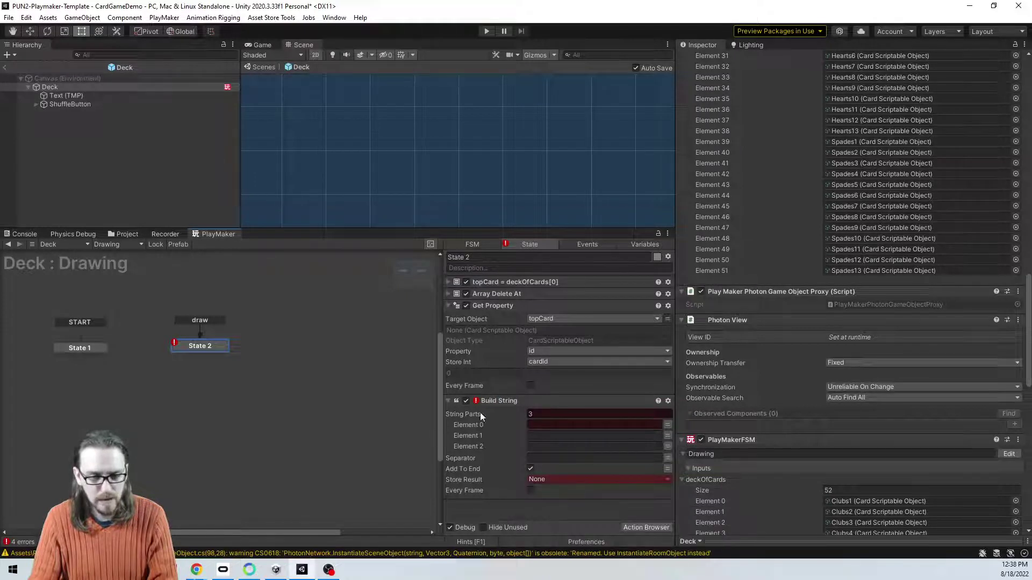
pyautogui.doubleClick(489, 517)
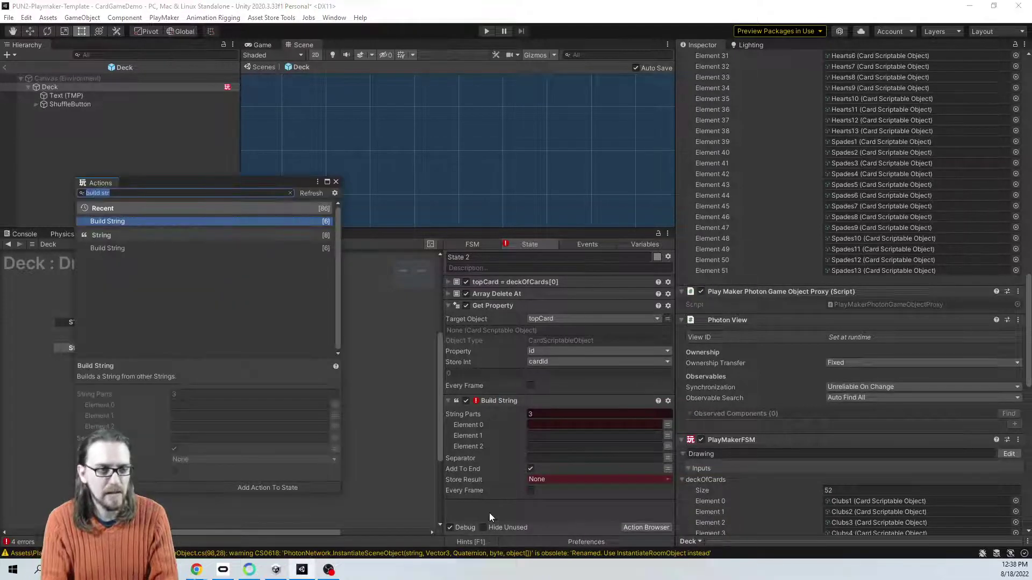
pyautogui.click(335, 182)
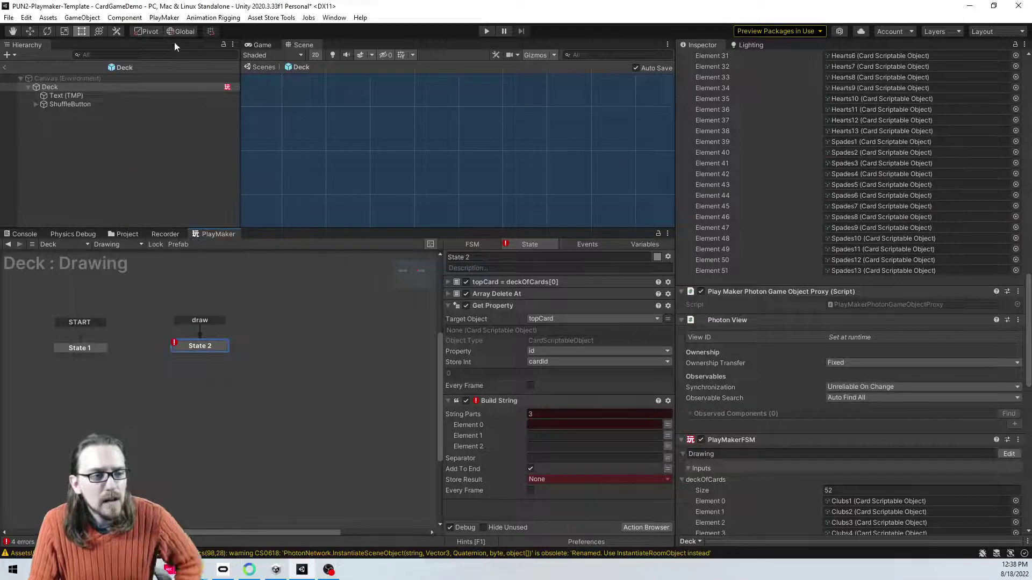
# Step: Examine the list of PlayMaker global variables and close it
pyautogui.click(164, 17)
pyautogui.moveTo(214, 42)
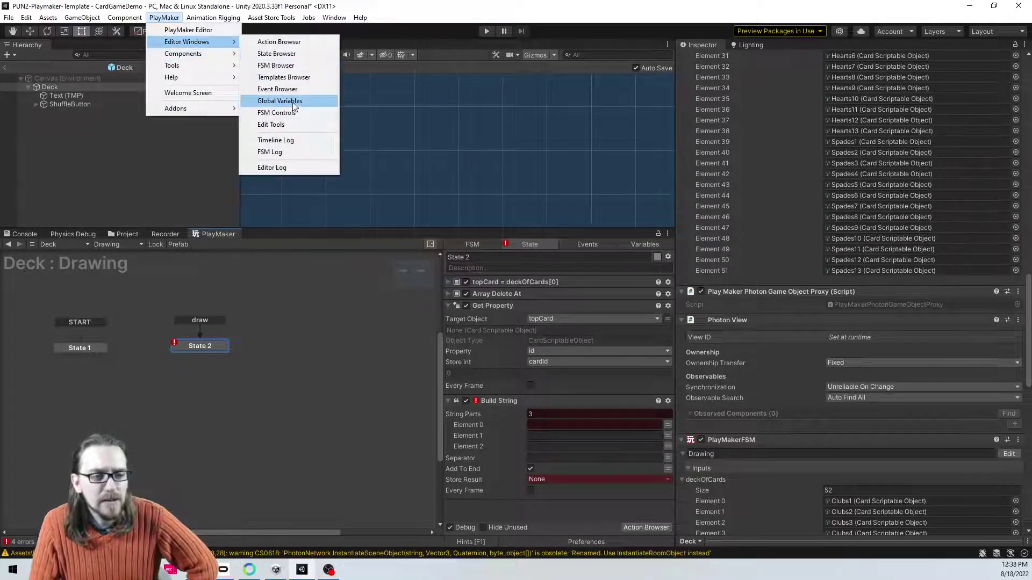
pyautogui.click(292, 100)
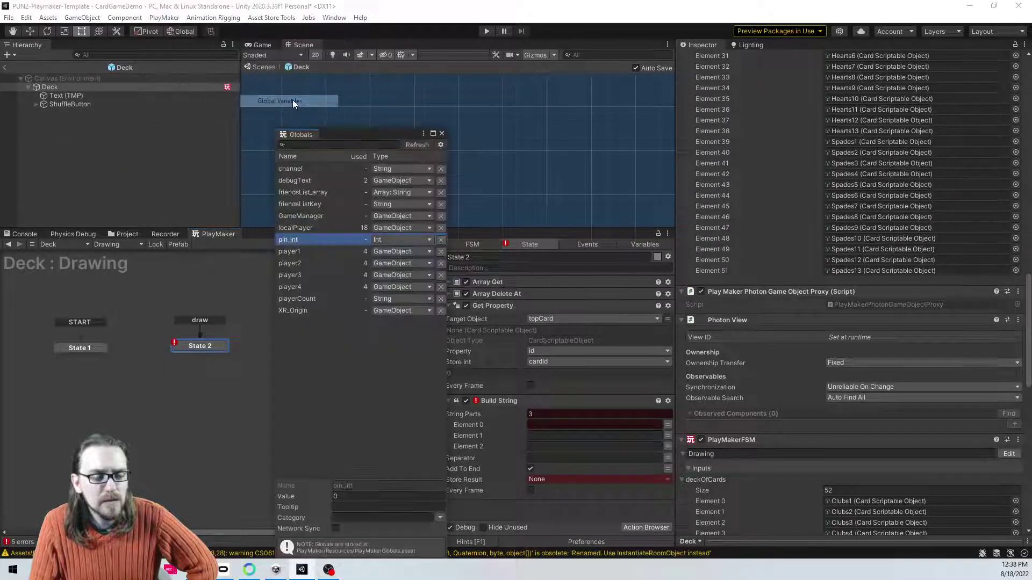
pyautogui.click(442, 134)
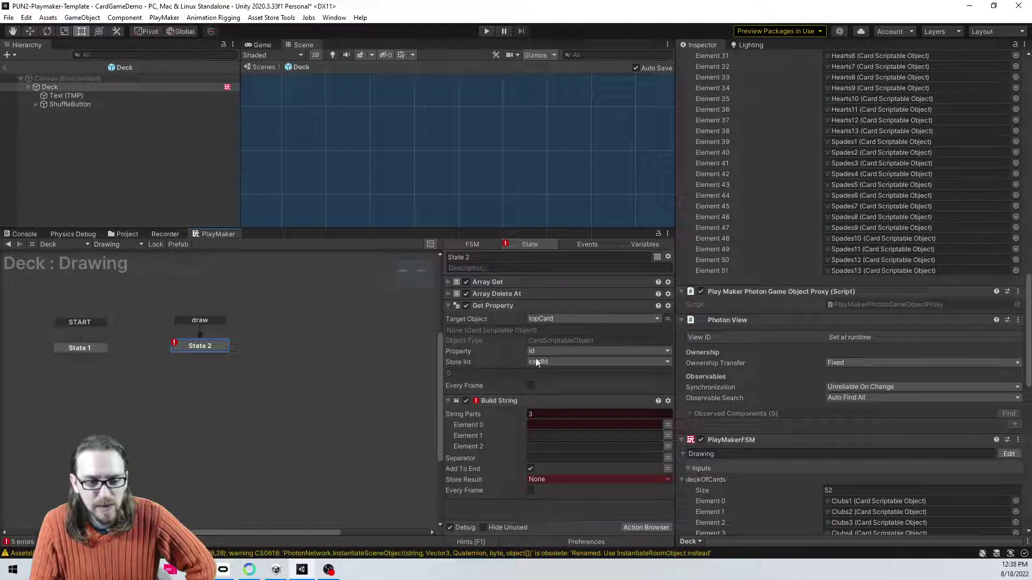
# Step: Set the Build String action to two string parts: the text "player" and the global variable playerCount
pyautogui.click(556, 415)
pyautogui.write('2')
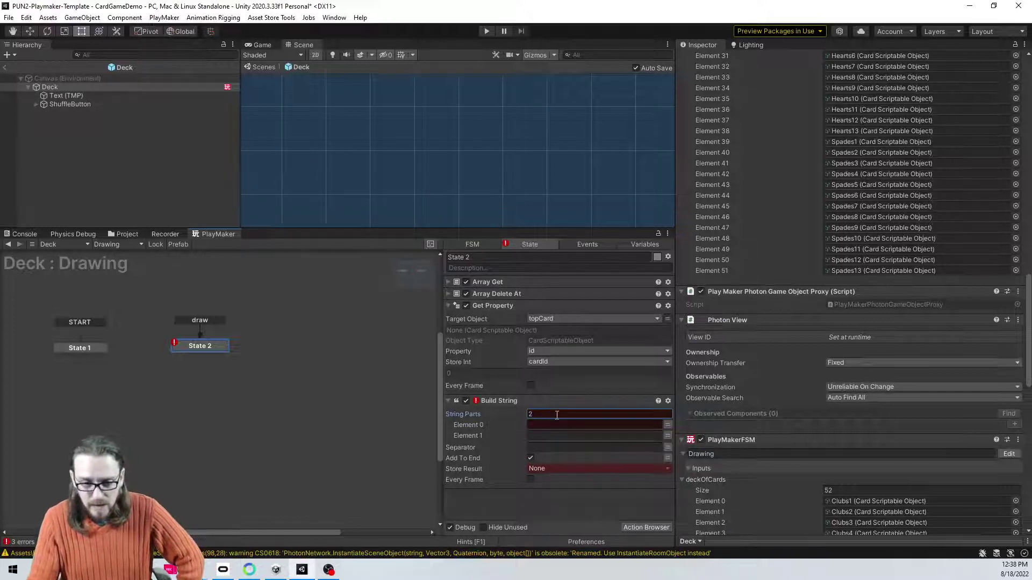
pyautogui.click(557, 424)
pyautogui.write('player')
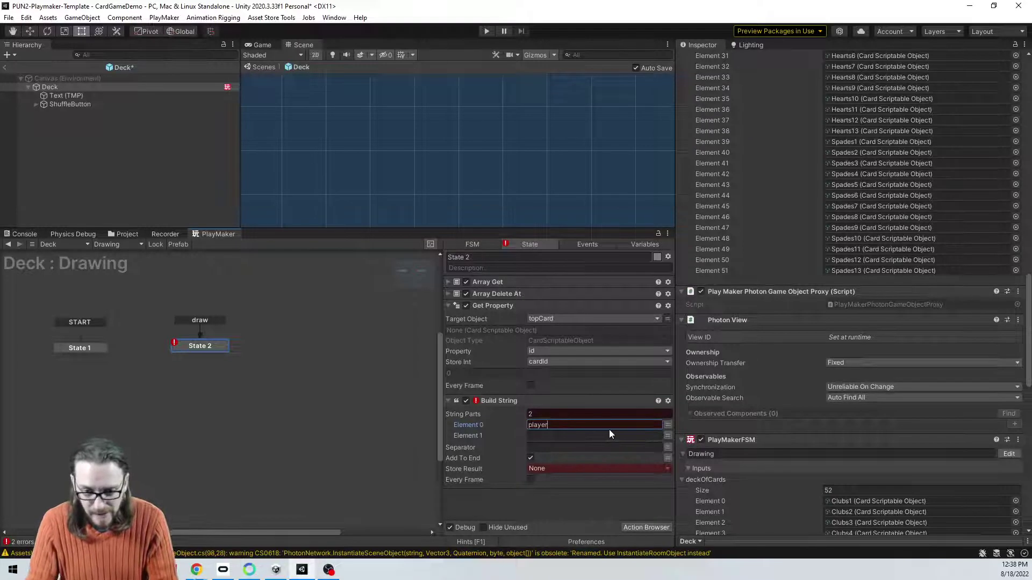
pyautogui.click(667, 435)
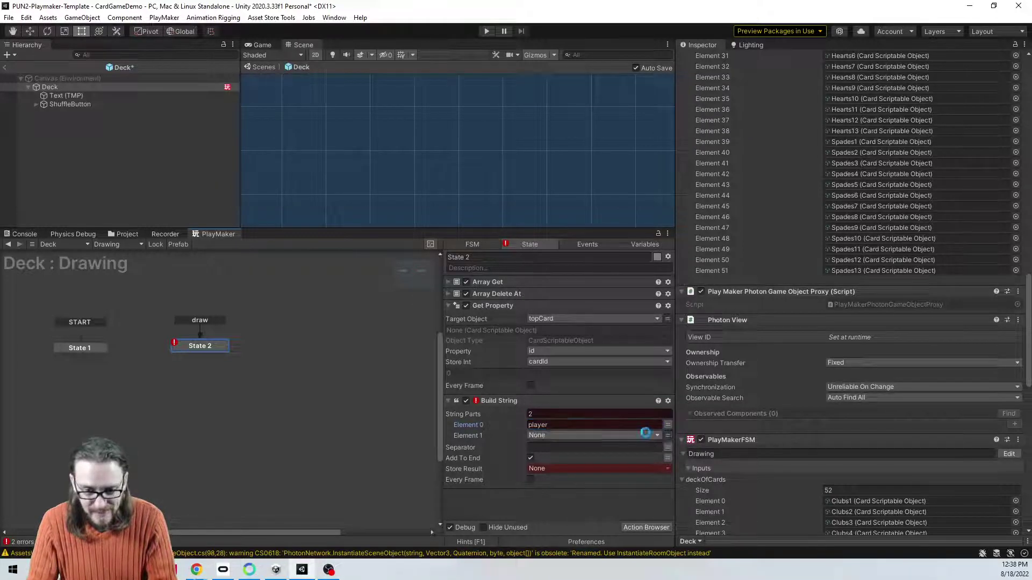
pyautogui.click(607, 435)
pyautogui.moveTo(605, 482)
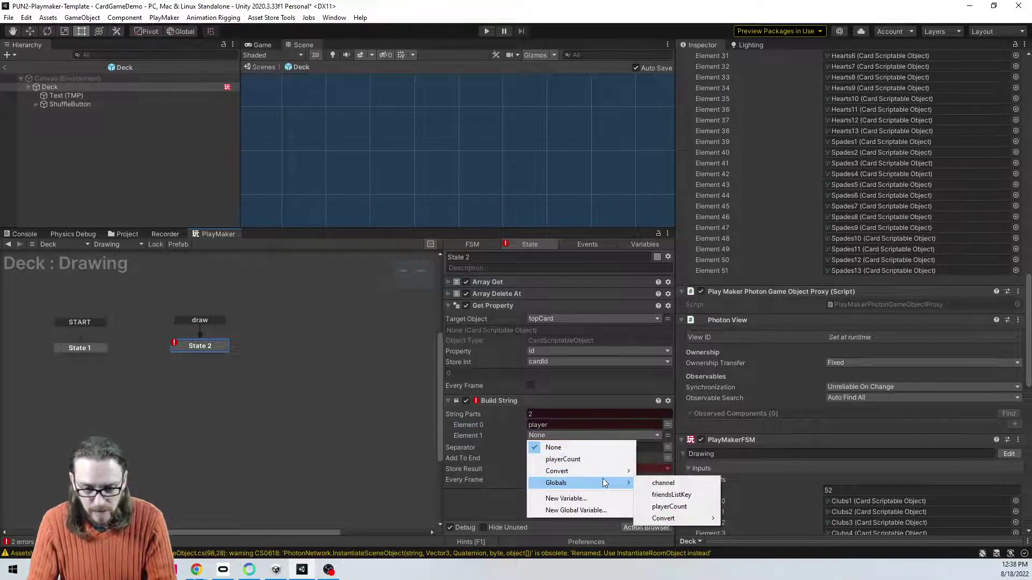
pyautogui.click(702, 509)
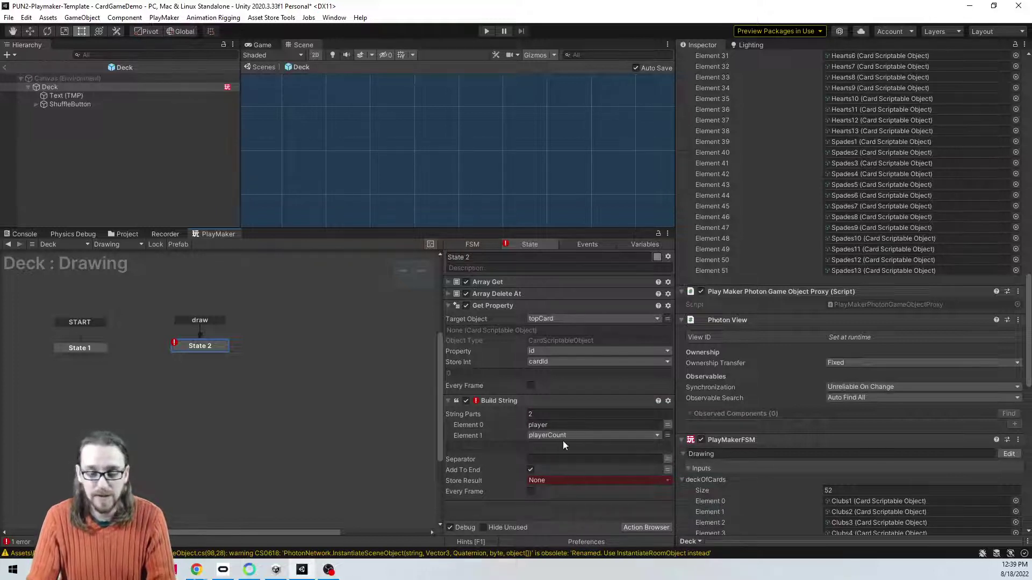
# Step: Turn off Add To End for the Build String action and store its result in a new variable named playerString
pyautogui.click(530, 469)
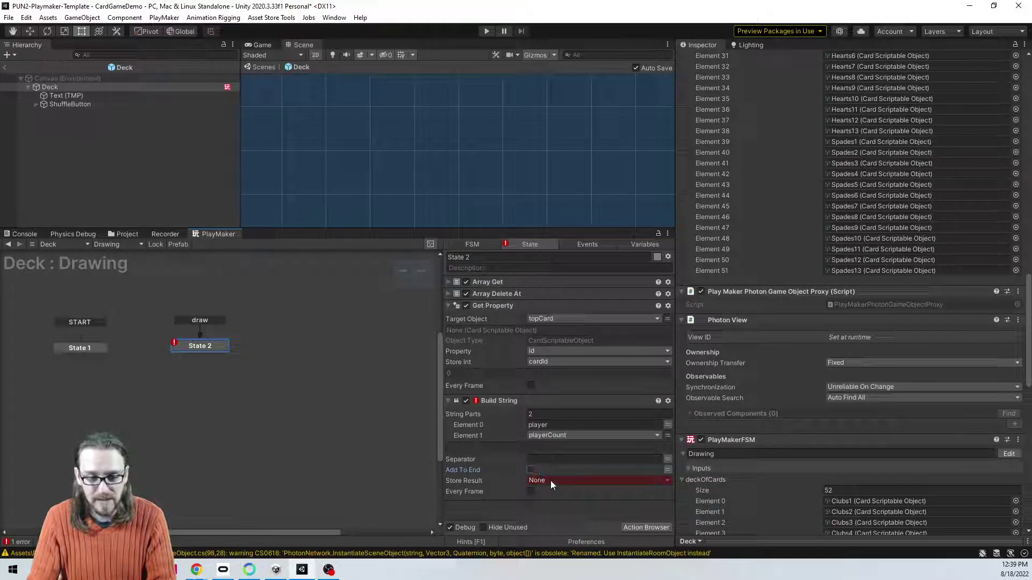
pyautogui.click(551, 481)
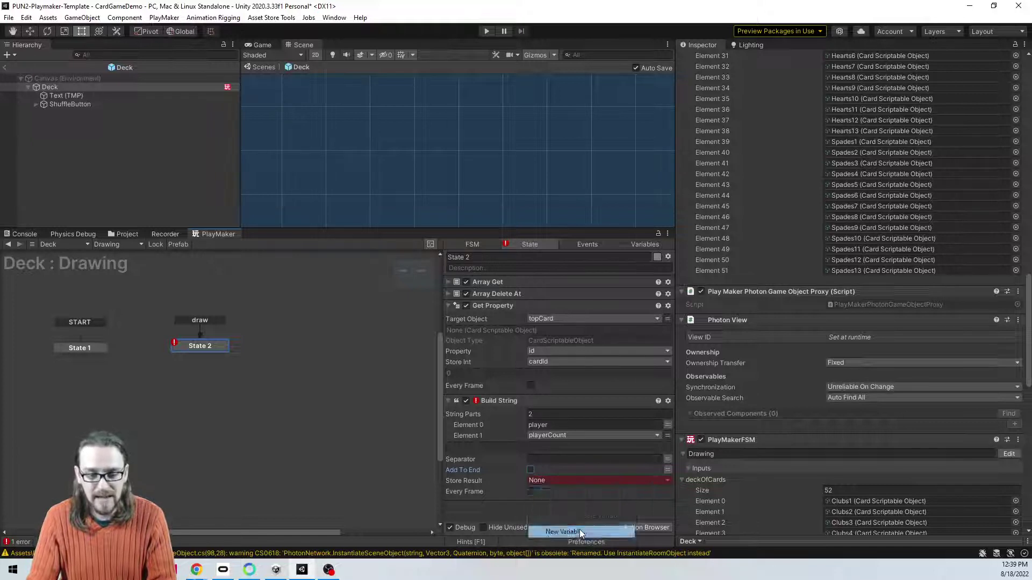
pyautogui.click(579, 530)
pyautogui.write('player')
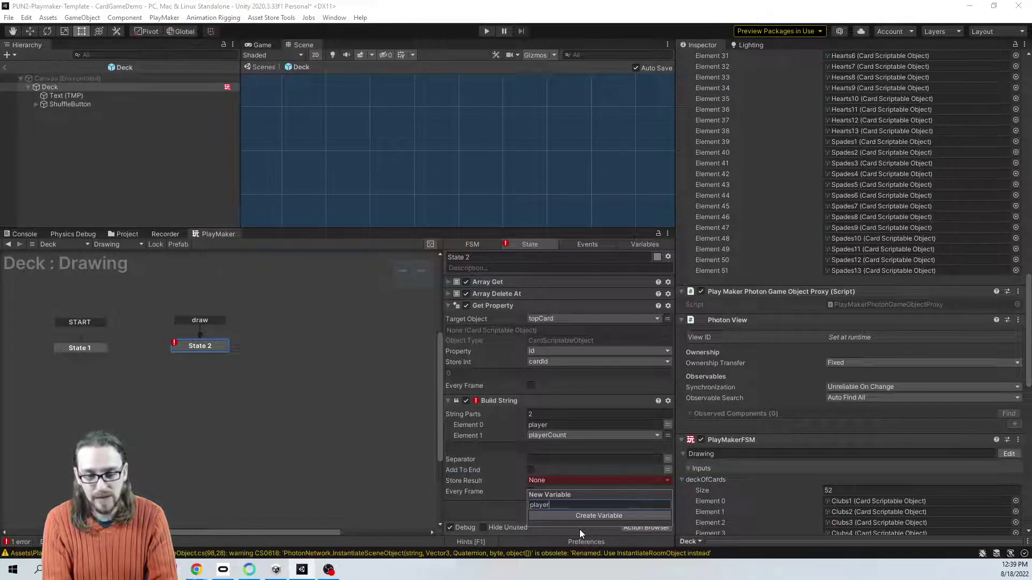
pyautogui.write('String')
pyautogui.press('Return')
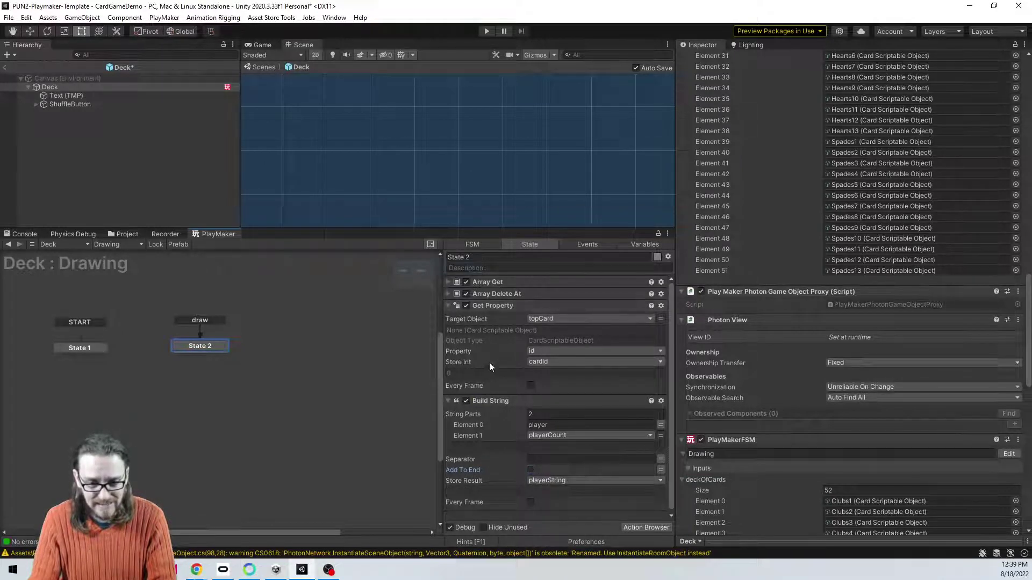
# Step: Collapse the Get Property and Build String actions and add a Photon View RPC Broadcast Fsm Event action at the end of State 2
pyautogui.click(447, 304)
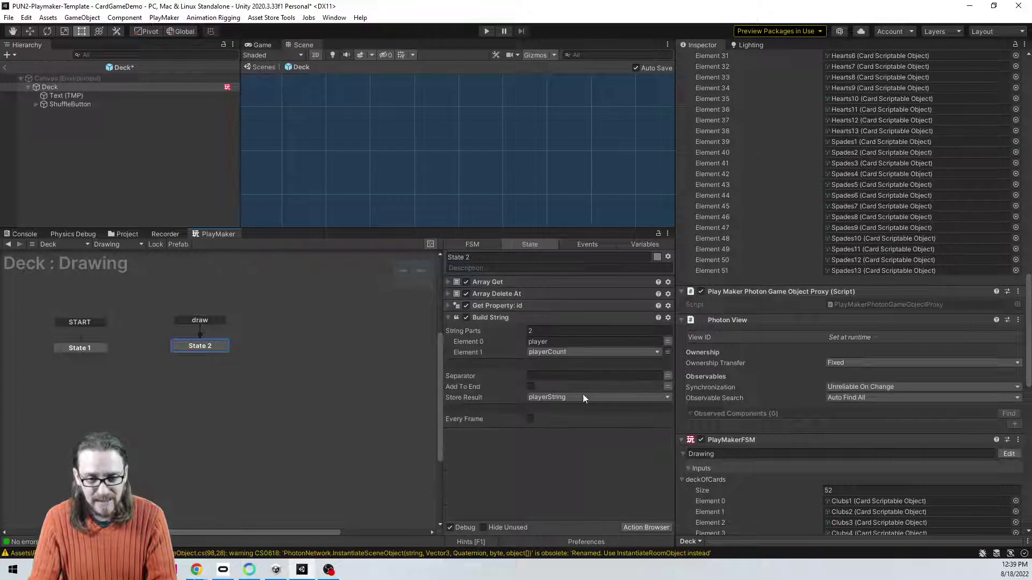
pyautogui.click(447, 317)
pyautogui.doubleClick(505, 365)
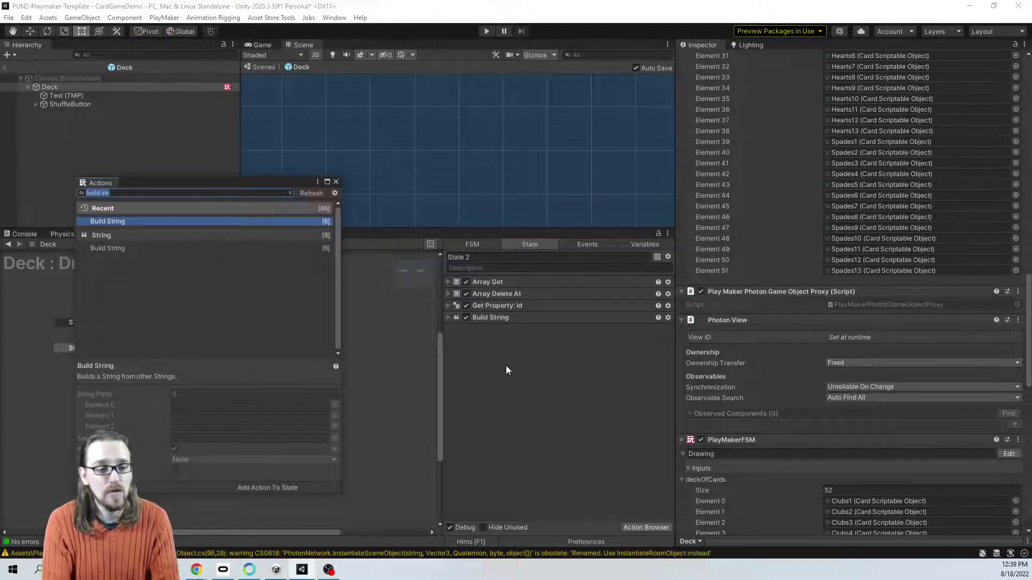
pyautogui.write('broadcast')
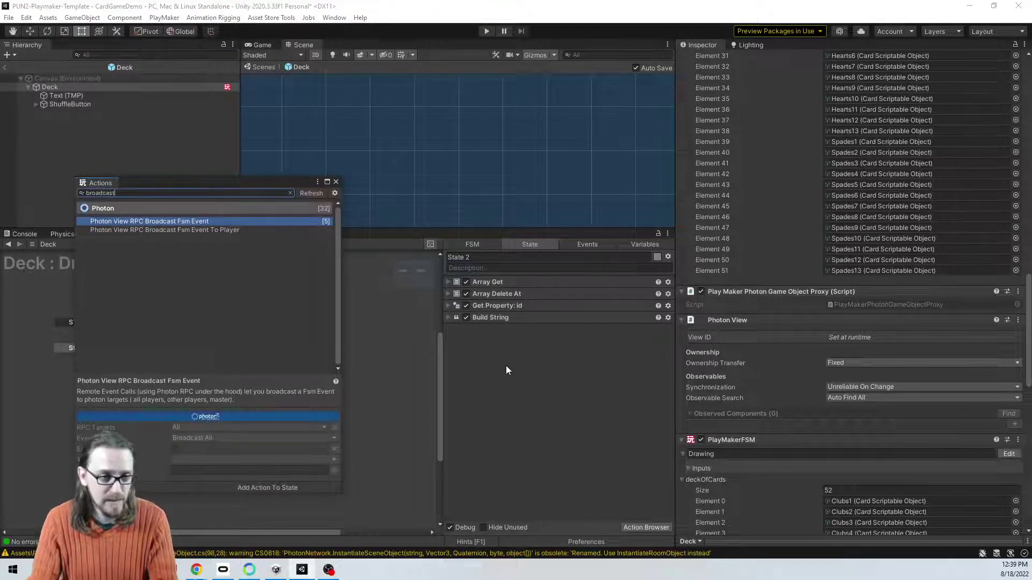
pyautogui.doubleClick(205, 220)
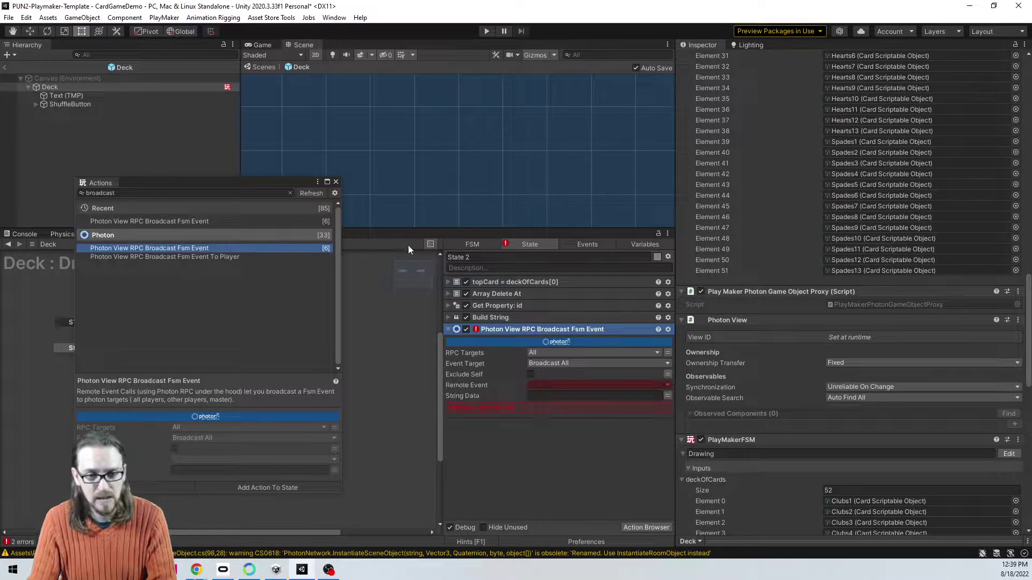
pyautogui.click(336, 182)
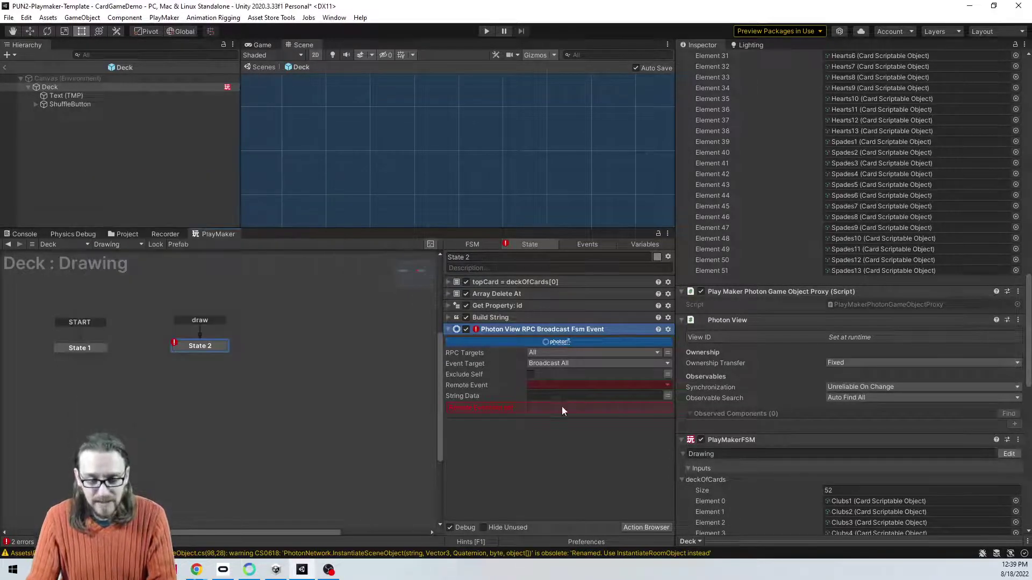
# Step: Insert a second Build String action before the RPC Broadcast Fsm Event action and give it two string parts
pyautogui.doubleClick(500, 438)
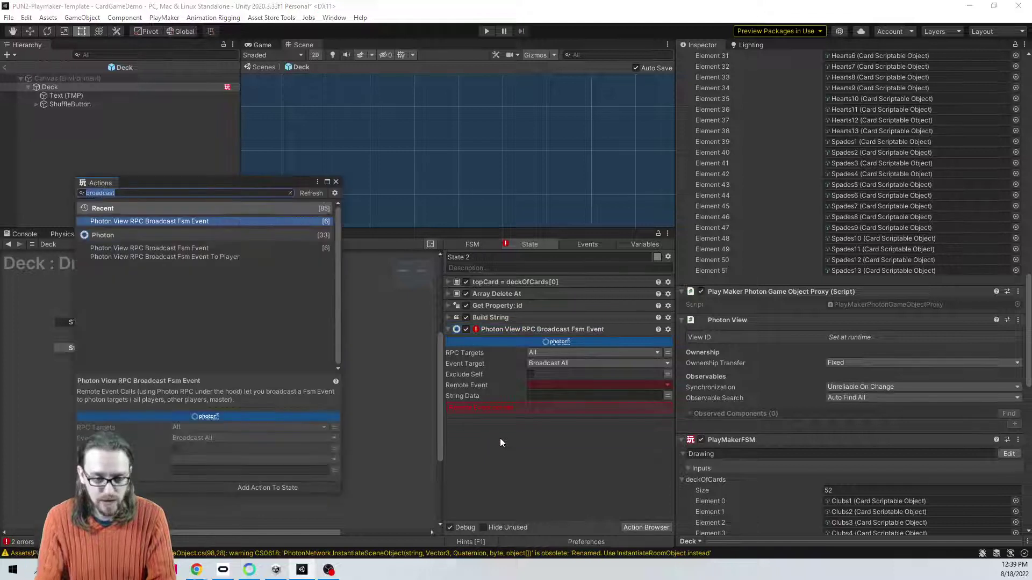
pyautogui.write('build s')
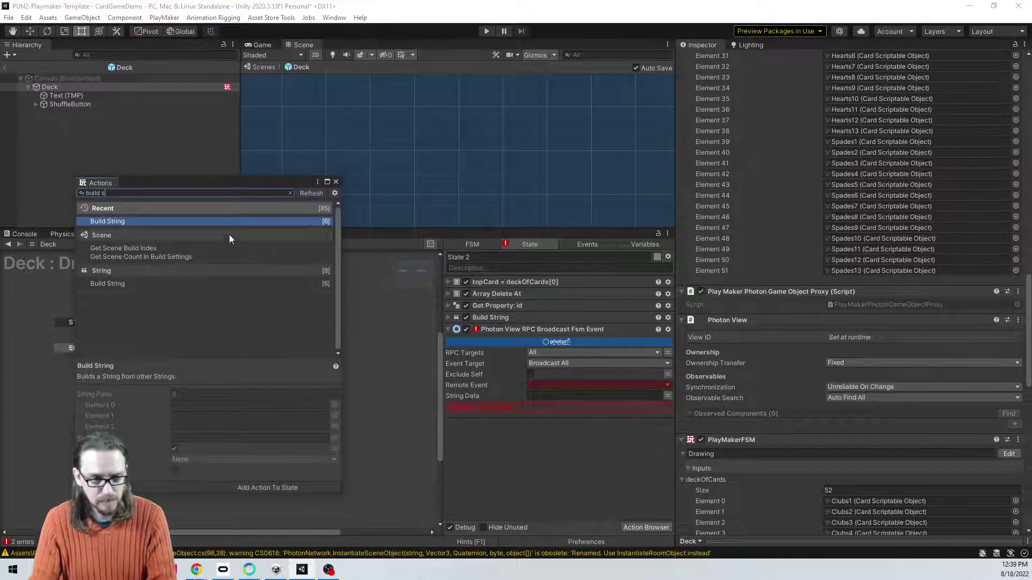
pyautogui.moveTo(185, 222); pyautogui.dragTo(503, 328)
pyautogui.click(561, 342)
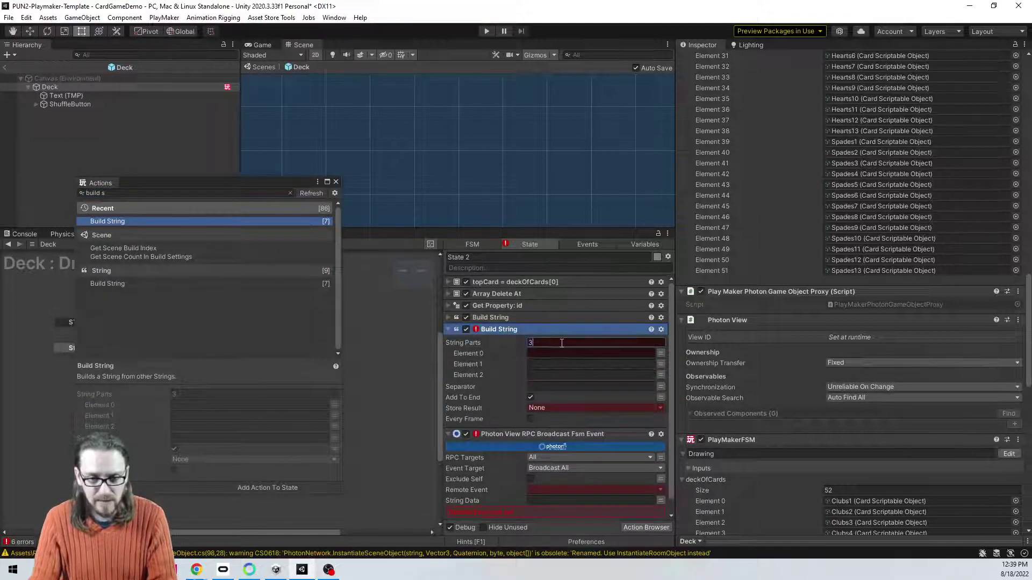
pyautogui.write('2')
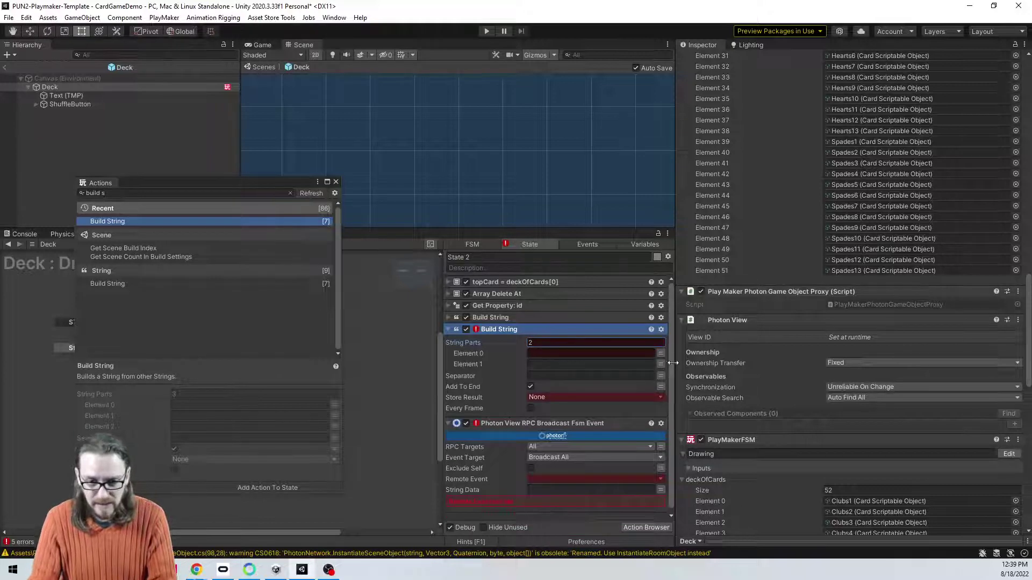
# Step: Set the second Build String action's parts to the variable playerString and the converted integer variable cardId
pyautogui.click(660, 354)
pyautogui.click(647, 353)
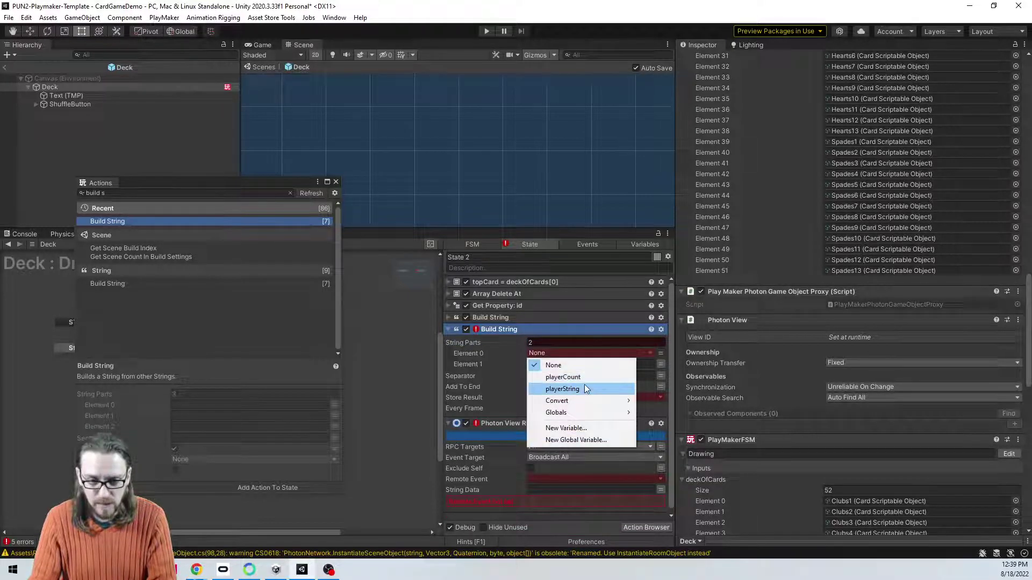
pyautogui.click(584, 389)
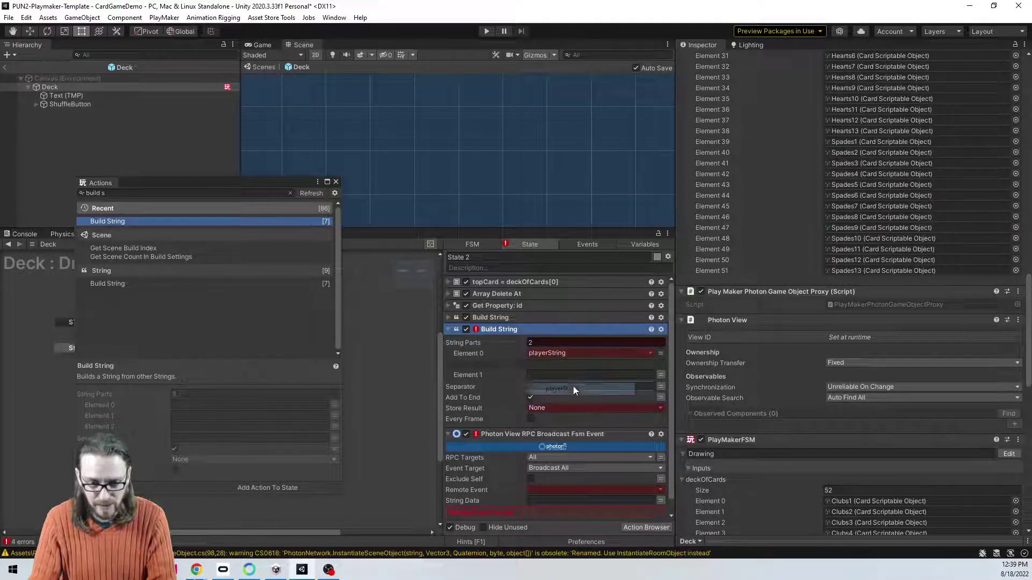
pyautogui.click(660, 375)
pyautogui.click(634, 375)
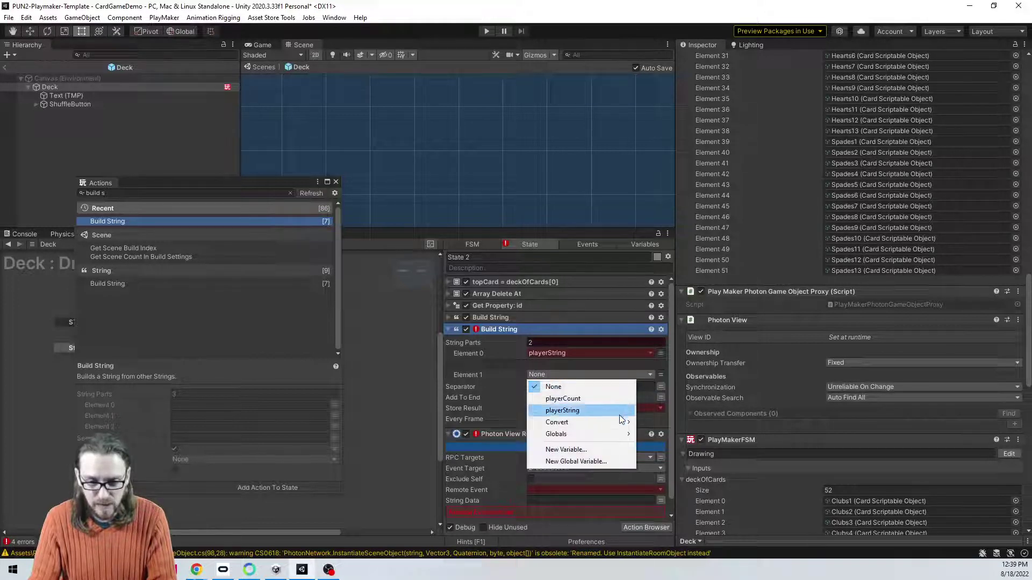
pyautogui.moveTo(618, 421)
pyautogui.click(661, 422)
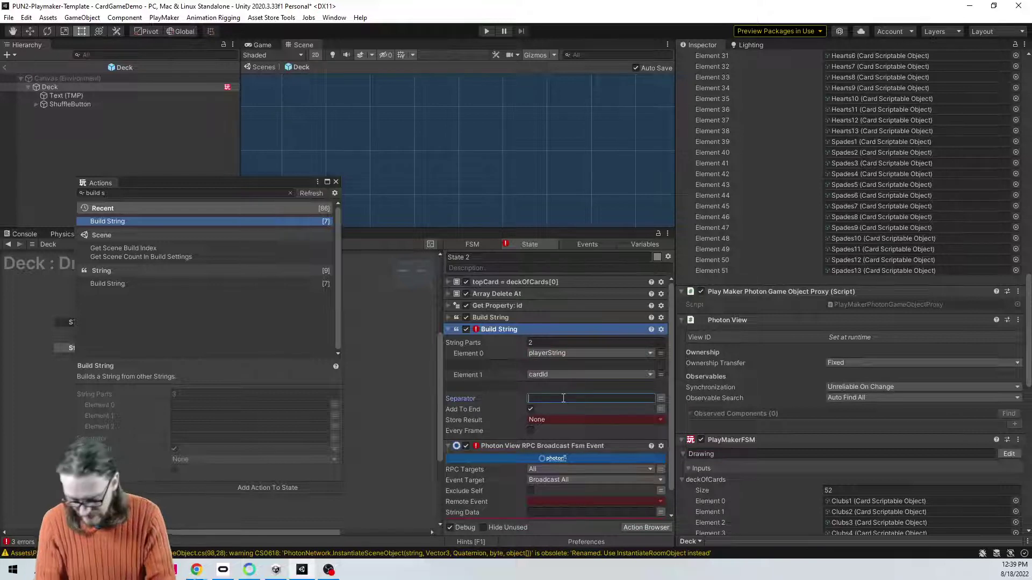
# Step: Use a comma as the second Build String's separator and store its result in a new variable named rpcString
pyautogui.click(553, 420)
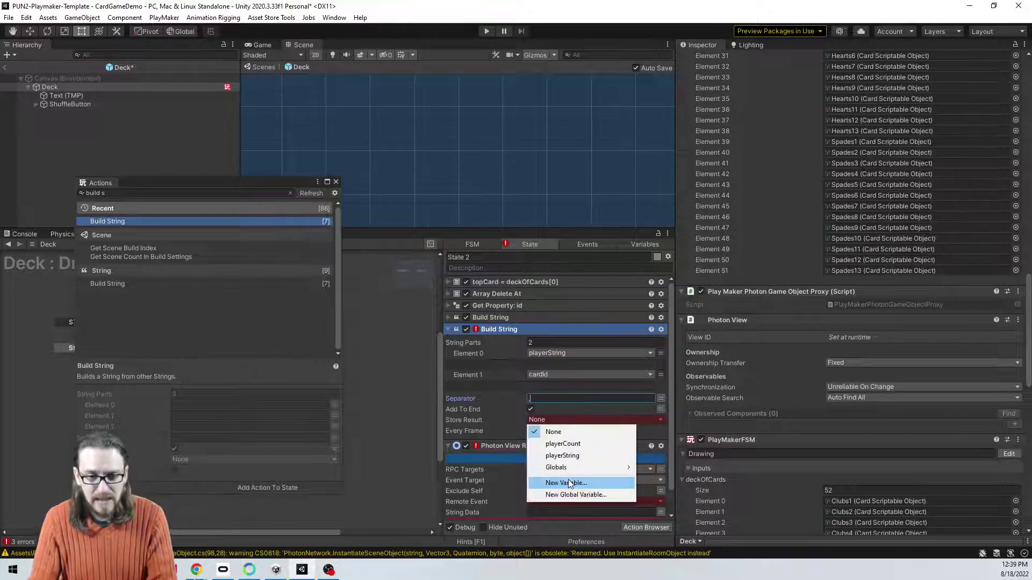
pyautogui.click(570, 486)
pyautogui.write('rpcString')
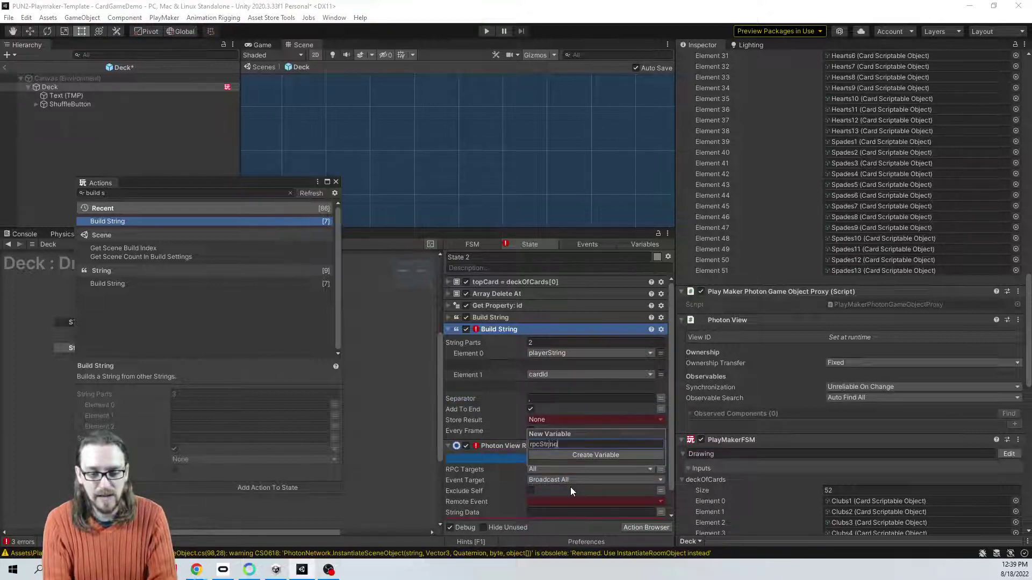
pyautogui.press('Return')
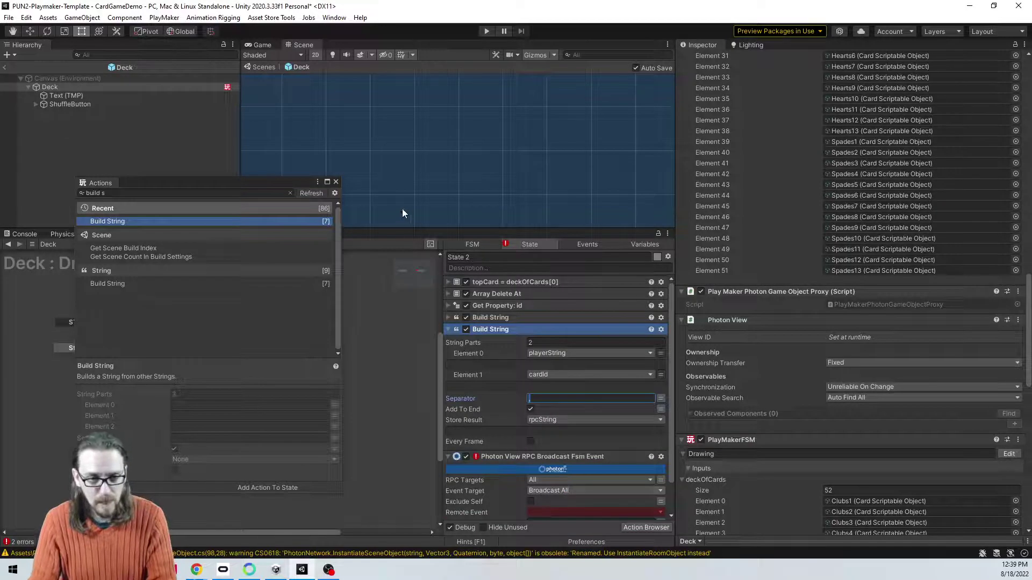
pyautogui.click(336, 182)
# Step: Check the RPC Broadcast Fsm Event settings in the Deck FSM's Give to Current Player state against the Drawing FSM's action
pyautogui.scroll(-2, 554, 353)
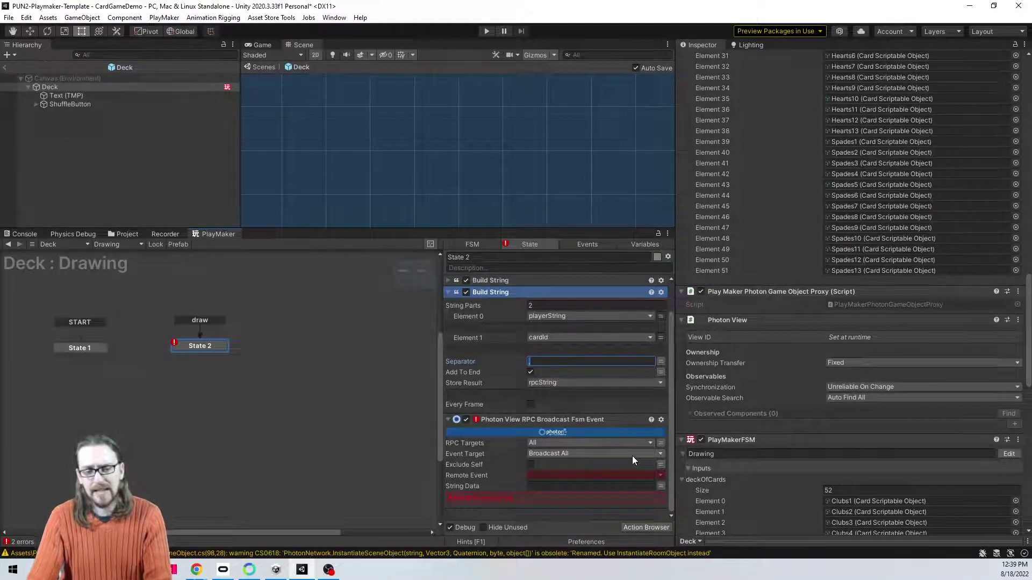
pyautogui.click(117, 245)
pyautogui.click(116, 254)
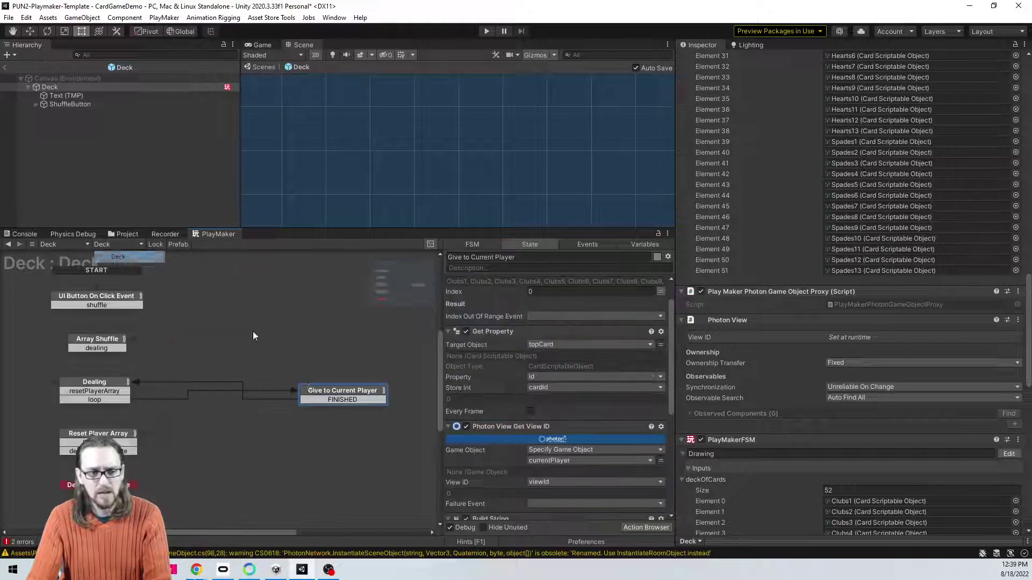
pyautogui.scroll(-10, 562, 381)
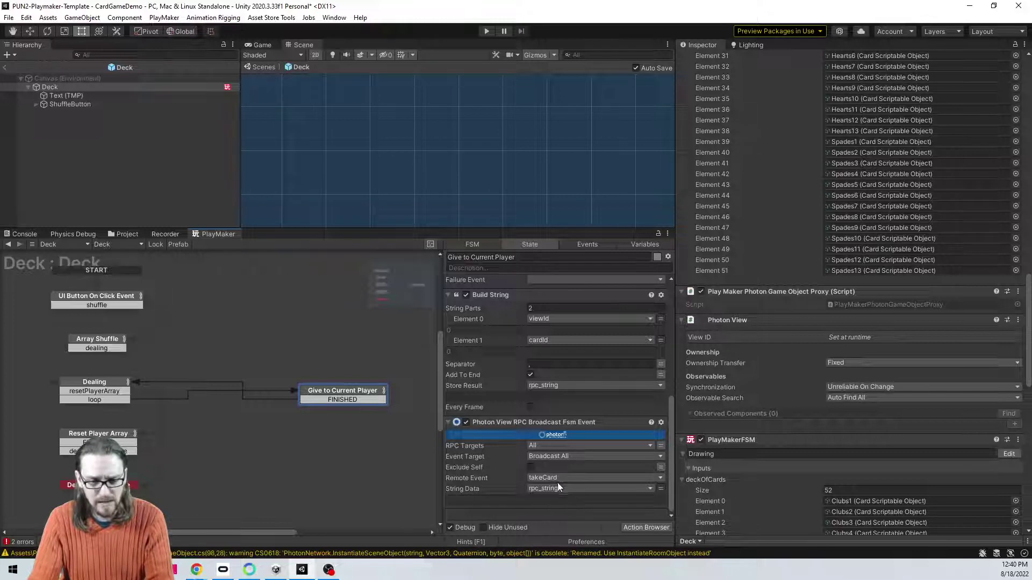
# Step: Open the CardPlayer prefab's cardsInHand FSM and examine the actions in its Get RPC String state
pyautogui.click(4, 67)
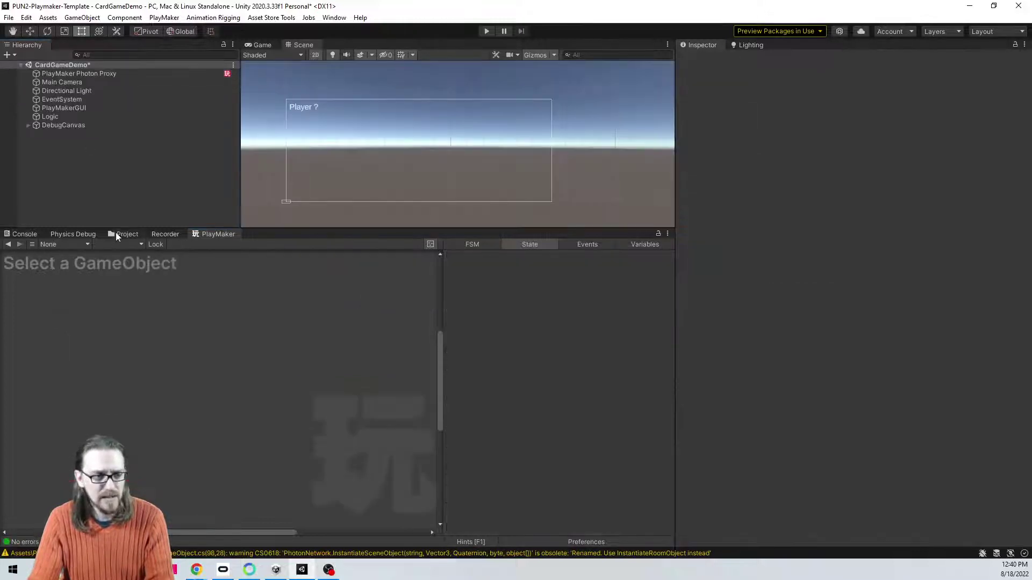
pyautogui.click(126, 234)
pyautogui.doubleClick(193, 265)
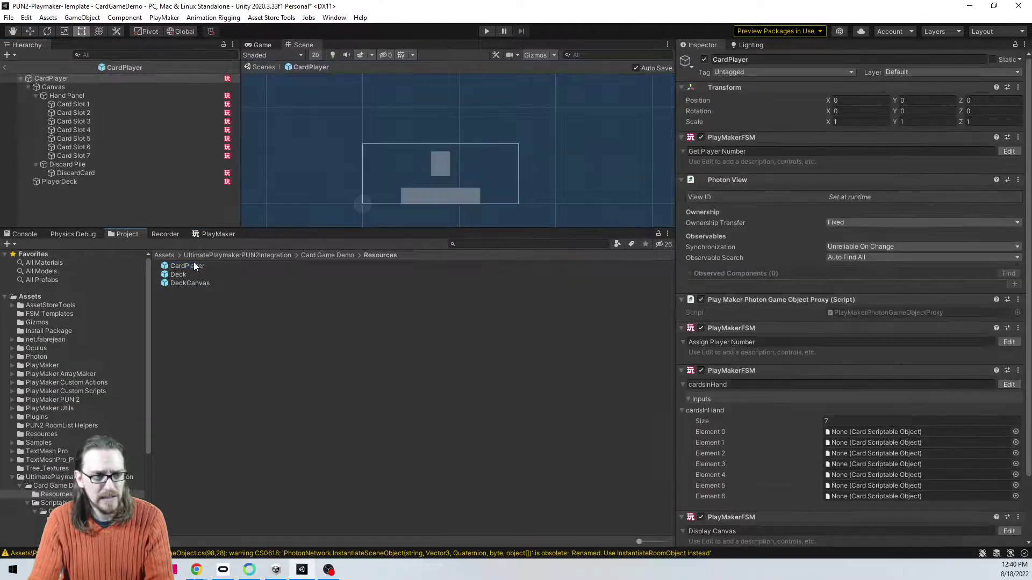
pyautogui.click(212, 235)
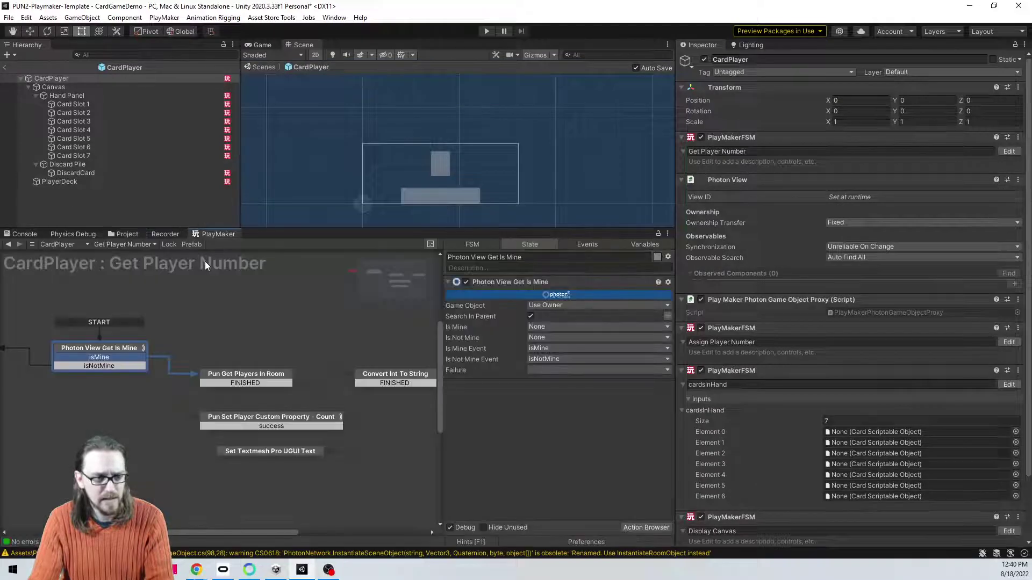
pyautogui.click(137, 246)
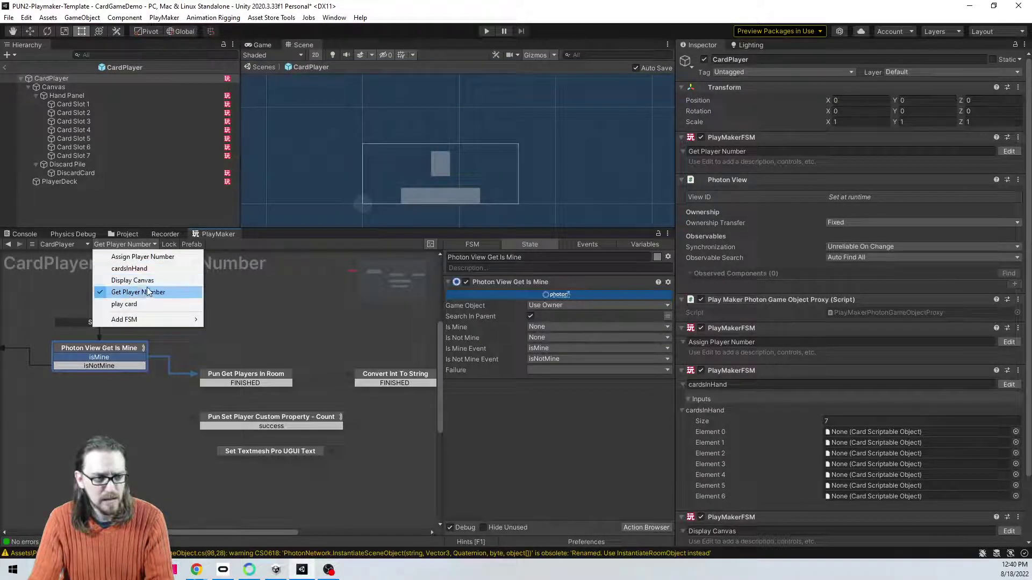
pyautogui.click(130, 268)
pyautogui.click(225, 349)
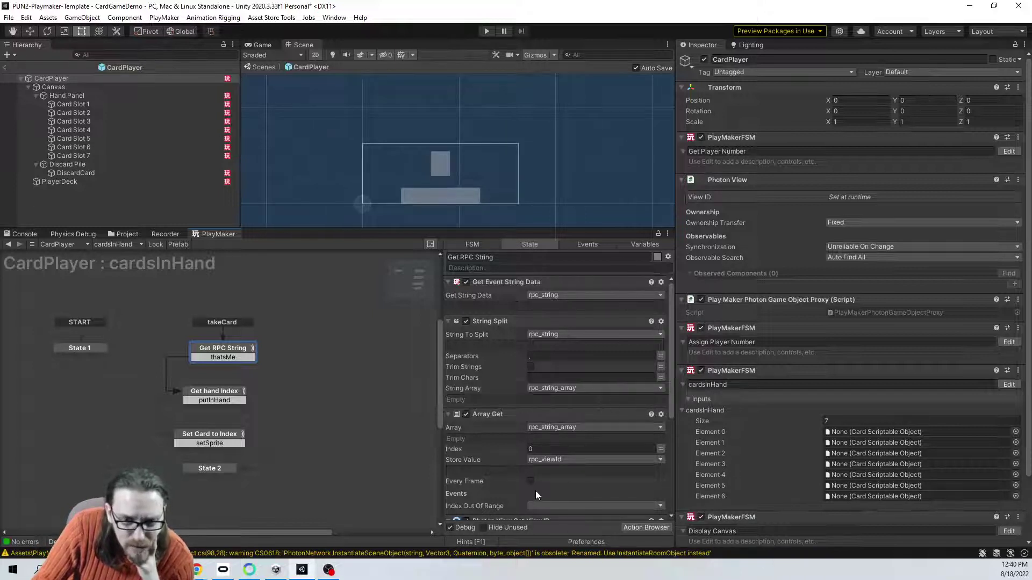
pyautogui.scroll(-5, 566, 400)
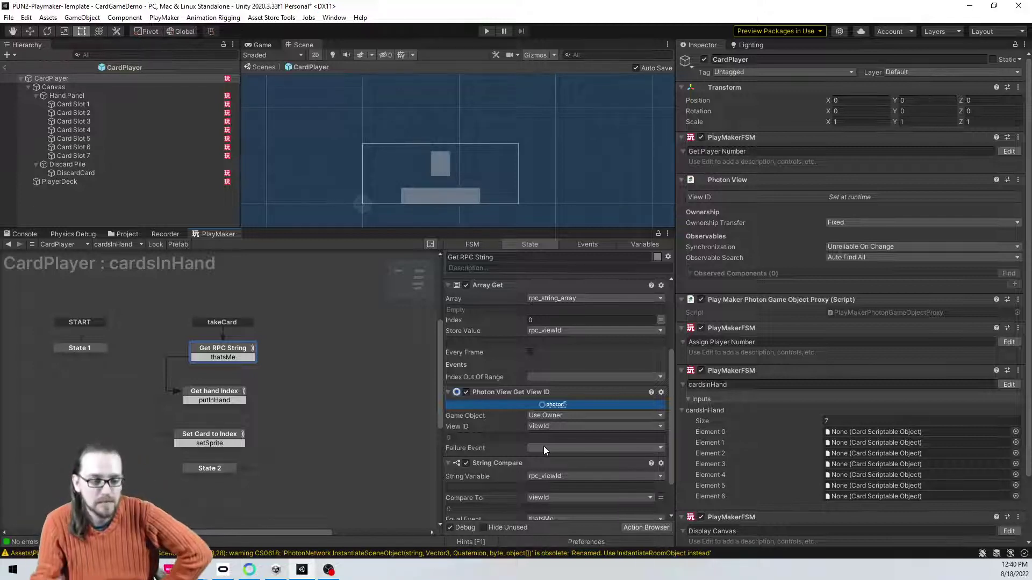
# Step: Add a new state to the cardsInHand FSM, beside the Get RPC String state
pyautogui.rightClick(331, 348)
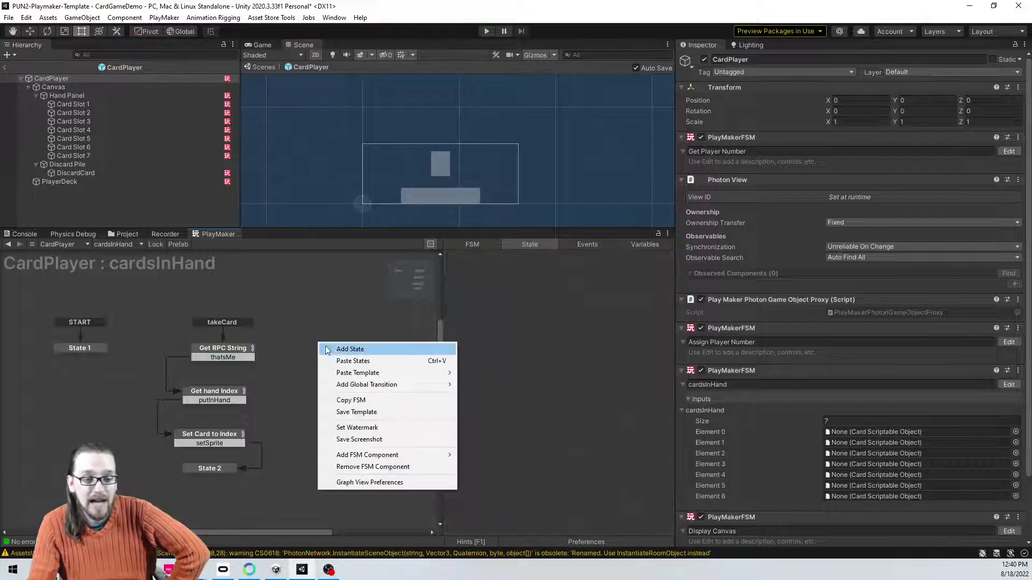
pyautogui.click(344, 351)
pyautogui.moveTo(340, 338); pyautogui.dragTo(350, 348)
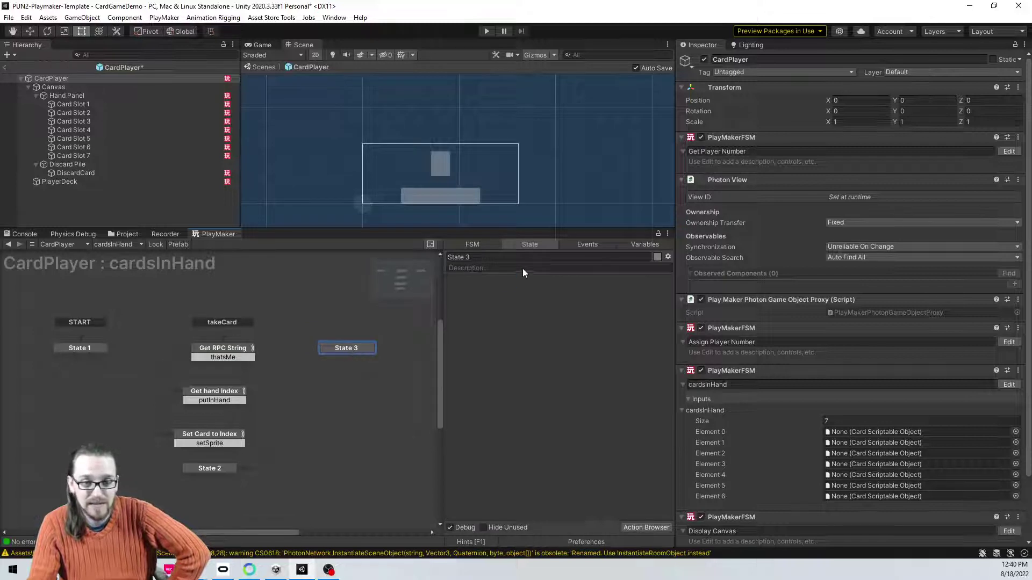
# Step: Create a new global event named takeCard2 in the cardsInHand FSM
pyautogui.click(591, 245)
pyautogui.click(549, 515)
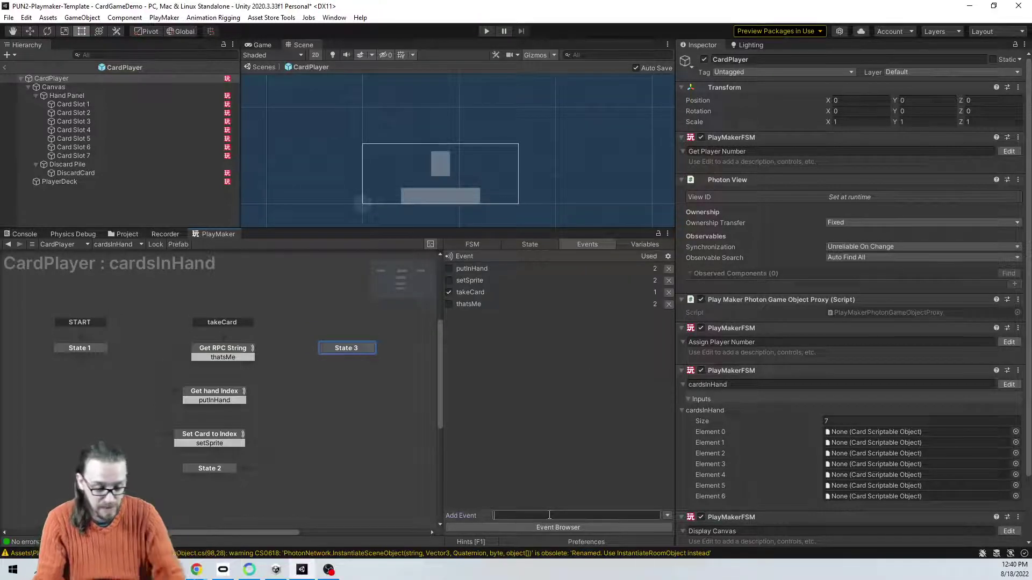
pyautogui.write('take')
pyautogui.press('BackSpace')
pyautogui.press('BackSpace')
pyautogui.press('BackSpace')
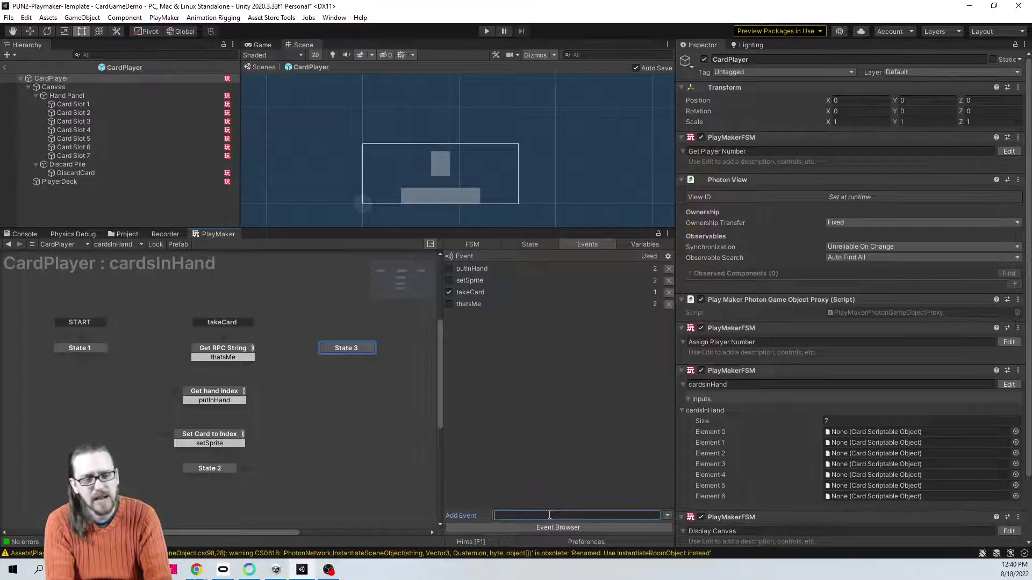
pyautogui.write('takeCard')
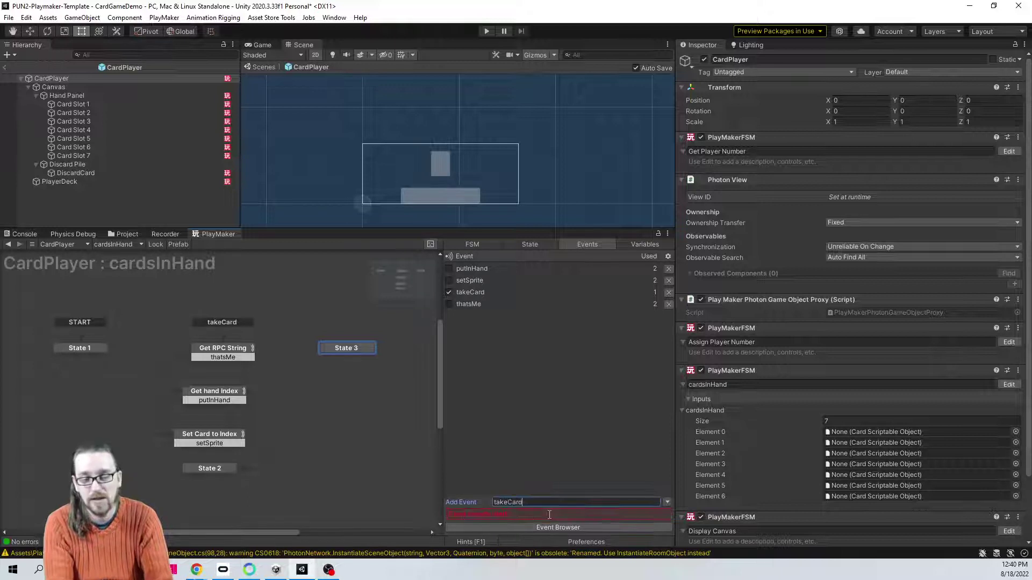
pyautogui.write('2')
pyautogui.press('Return')
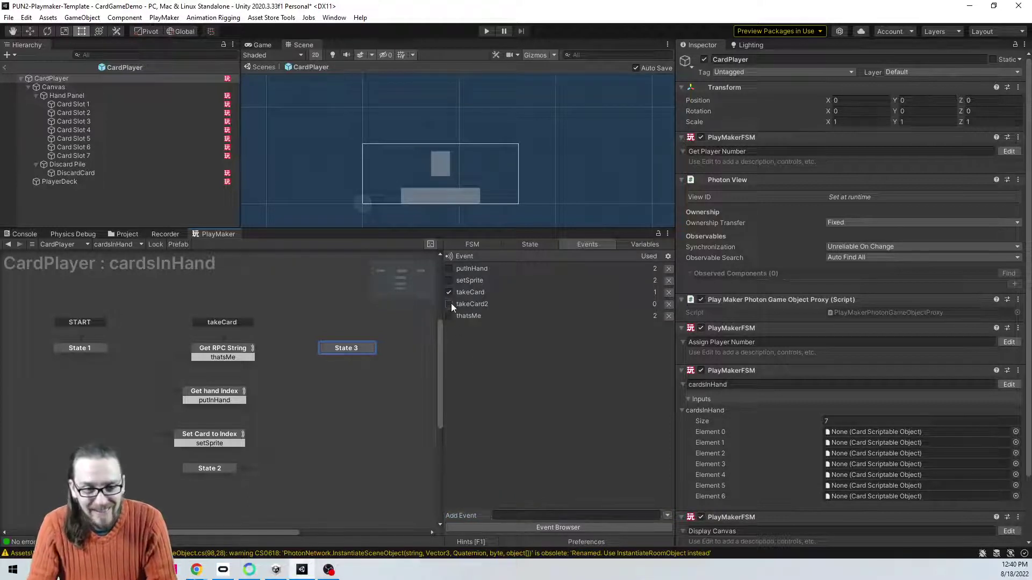
# Step: Add a takeCard global transition to State 3
pyautogui.rightClick(334, 349)
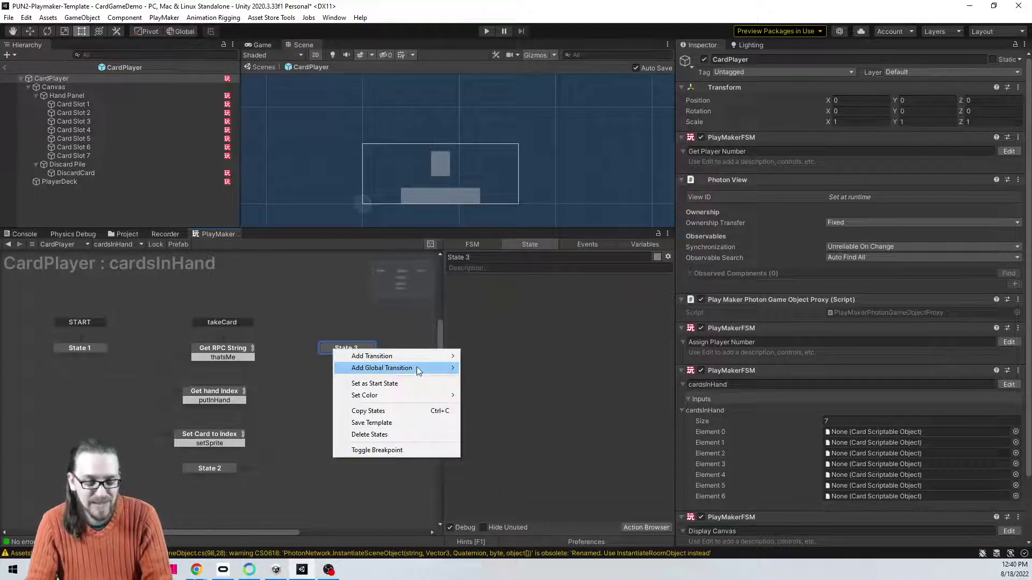
pyautogui.moveTo(417, 368)
pyautogui.click(484, 368)
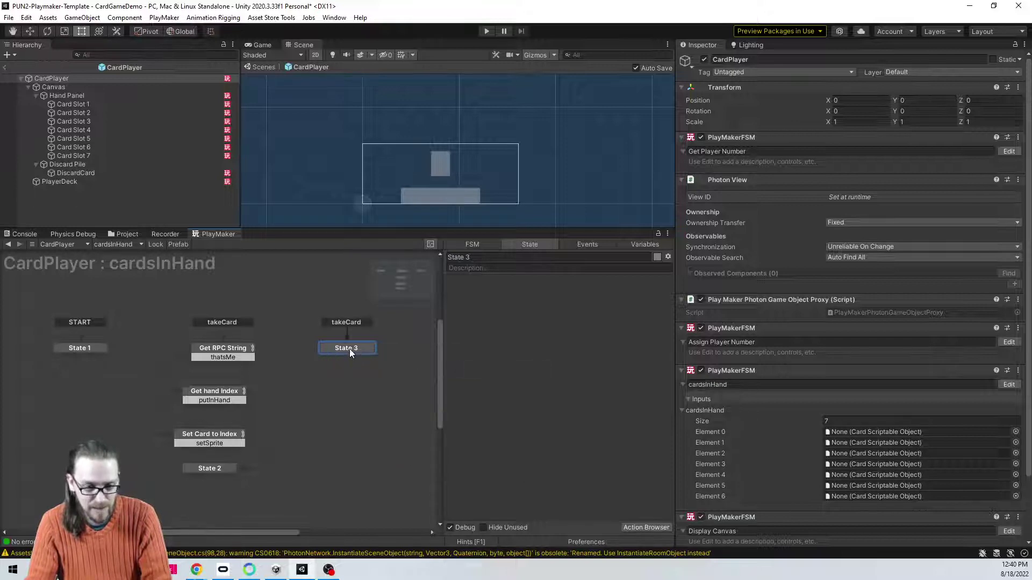
pyautogui.moveTo(349, 350); pyautogui.dragTo(349, 356)
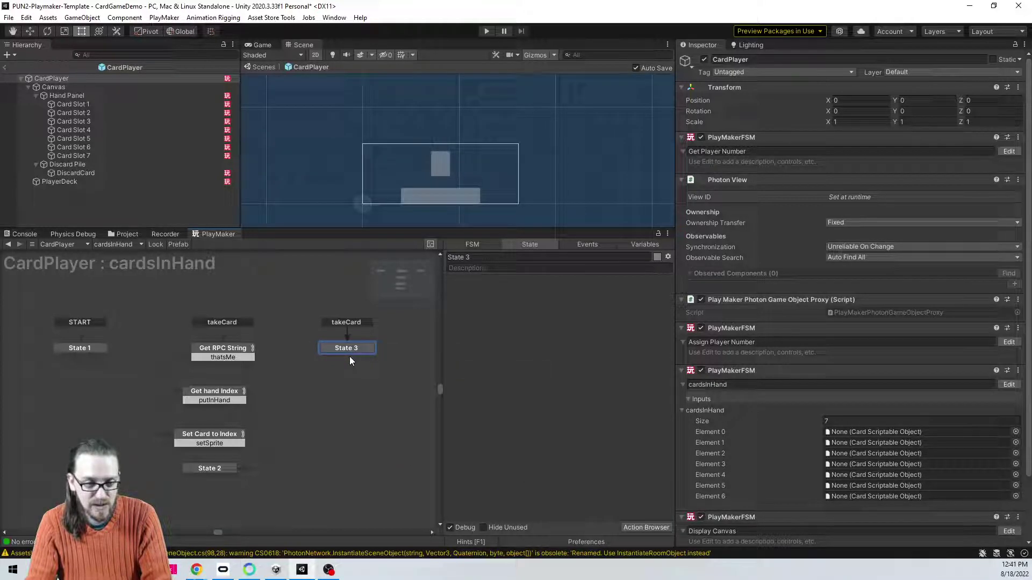
# Step: Open the Deck prefab's Drawing FSM and select State 2, which holds the RPC broadcast action
pyautogui.click(111, 245)
pyautogui.click(126, 234)
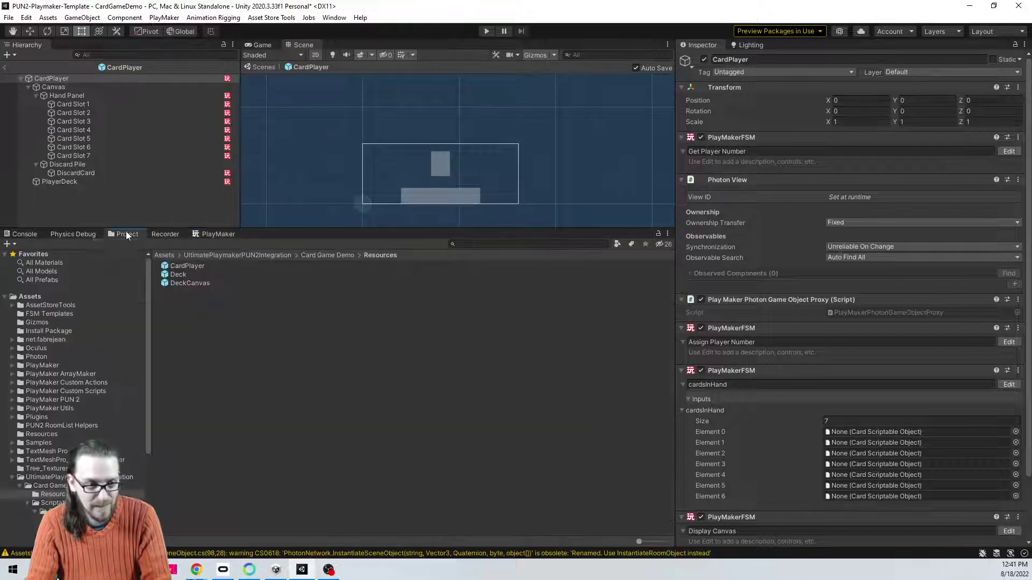
pyautogui.doubleClick(185, 274)
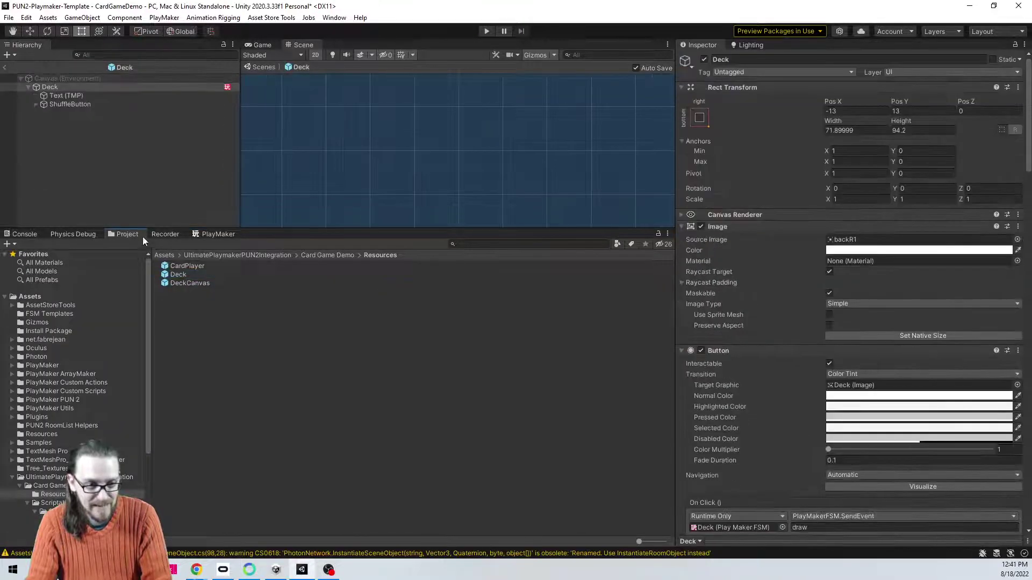
pyautogui.click(200, 233)
pyautogui.click(127, 245)
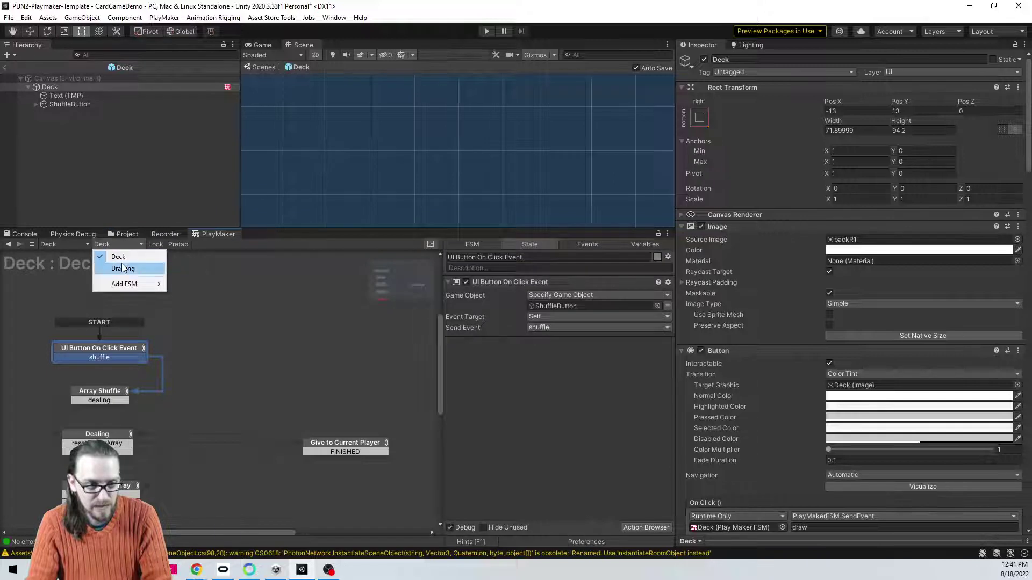
pyautogui.click(122, 268)
pyautogui.click(205, 344)
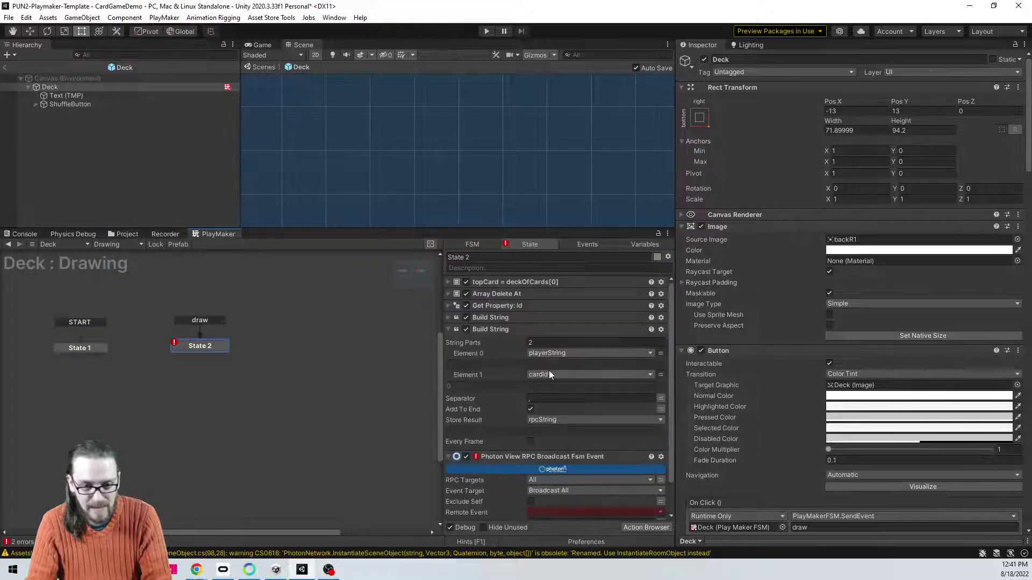
# Step: Set the Photon View RPC Broadcast Fsm Event's remote event to the global event takeCard2 and its string data to the variable rpcString
pyautogui.scroll(-1, 549, 375)
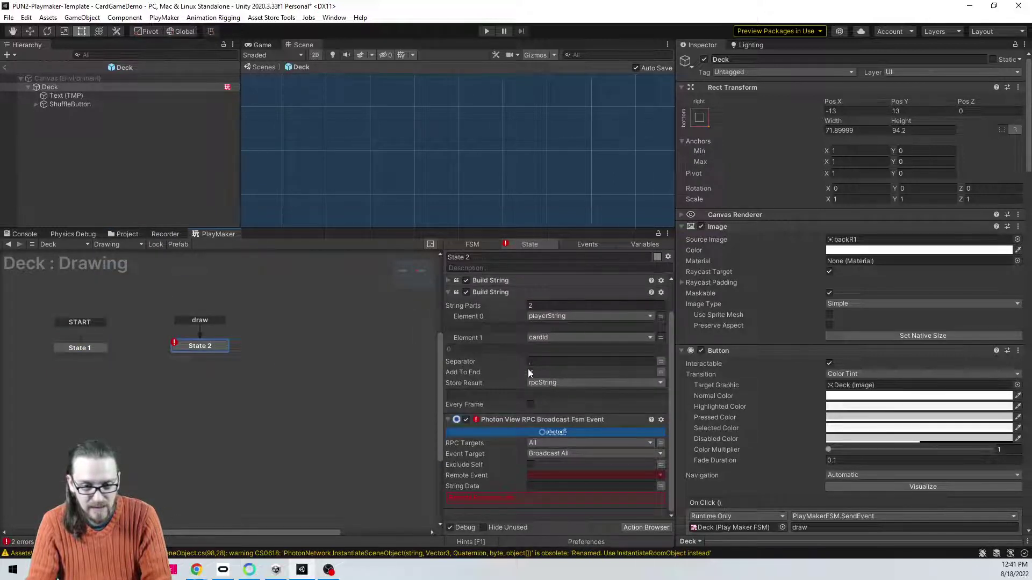
pyautogui.click(529, 371)
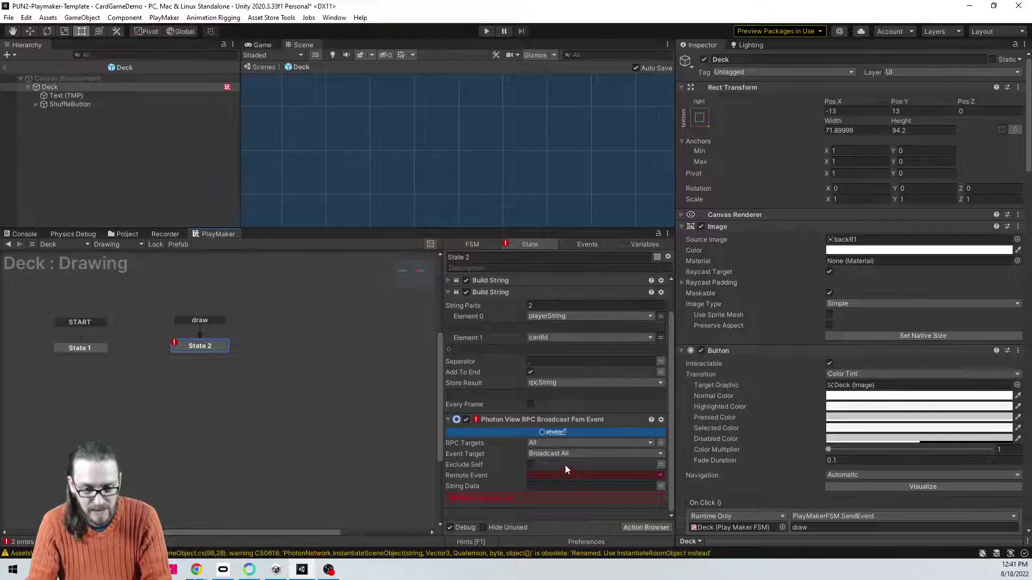
pyautogui.click(544, 475)
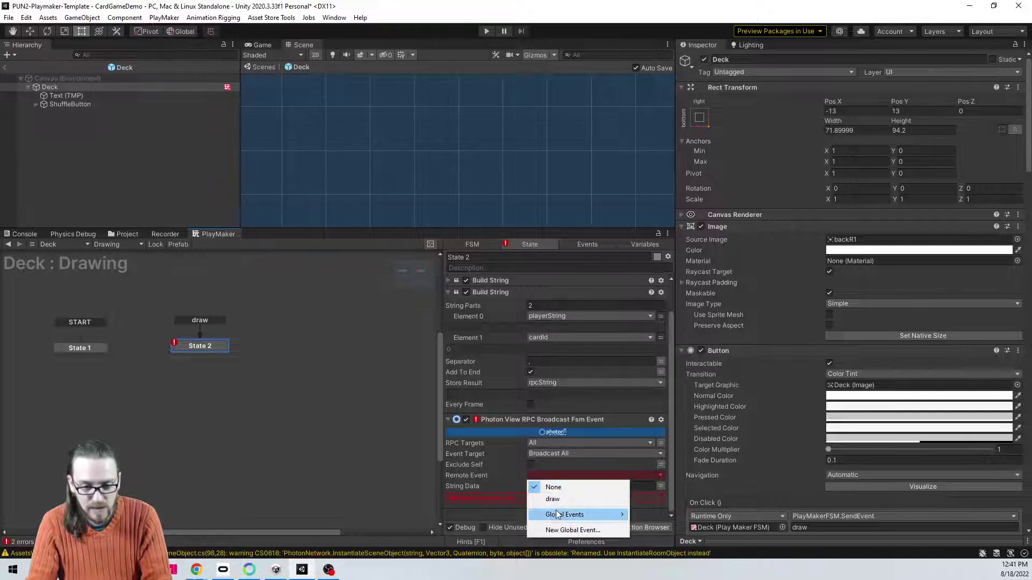
pyautogui.moveTo(591, 514)
pyautogui.click(658, 478)
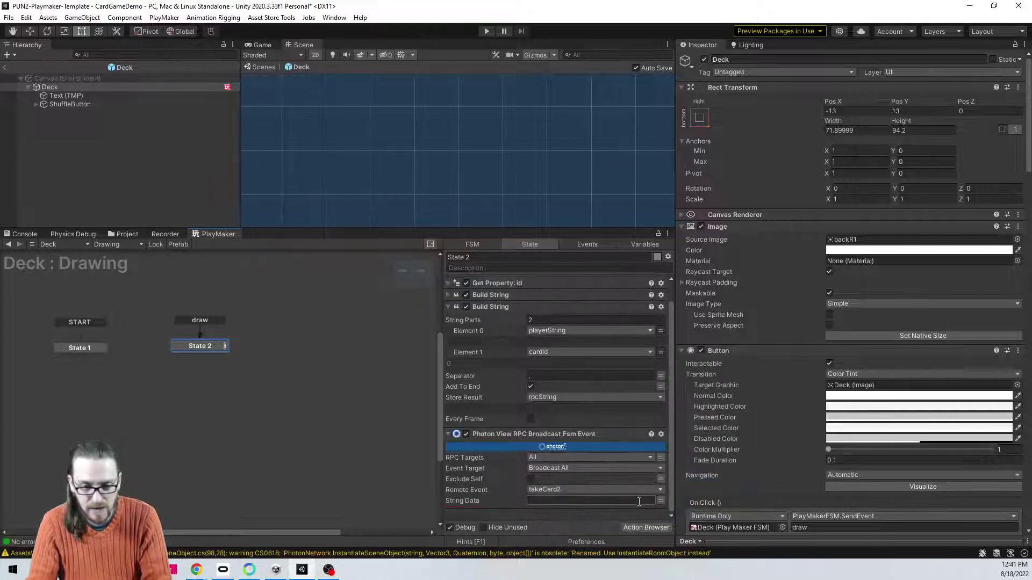
pyautogui.click(660, 501)
pyautogui.click(634, 501)
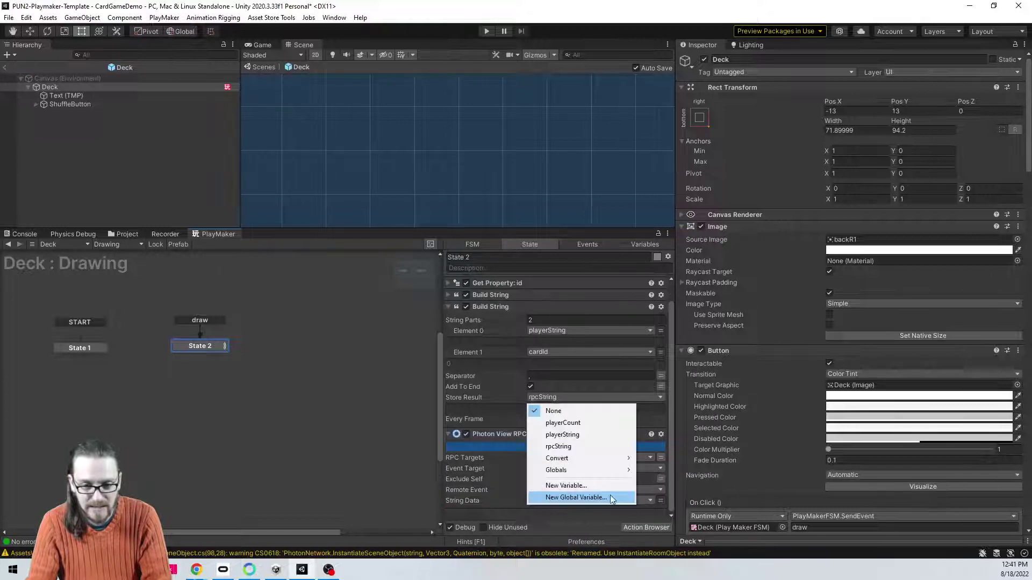
pyautogui.click(579, 451)
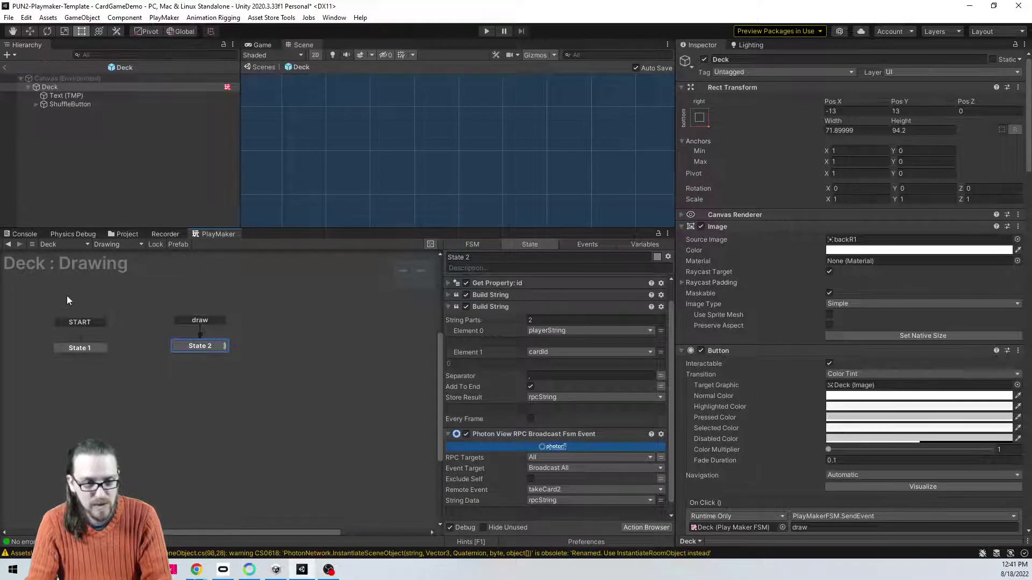
# Step: Return to the CardPlayer prefab's cardsInHand FSM and select State 3
pyautogui.click(128, 243)
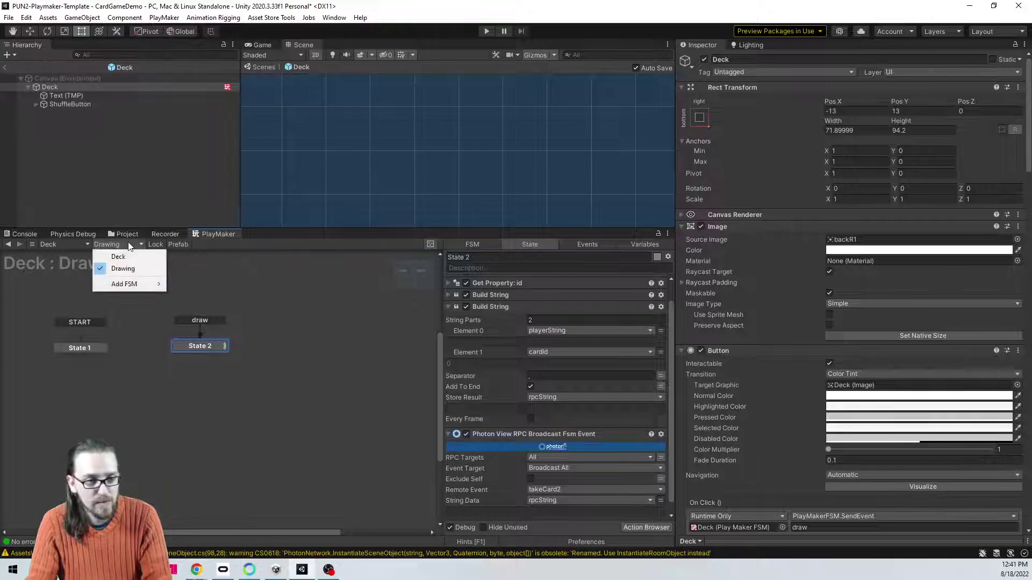
pyautogui.click(127, 234)
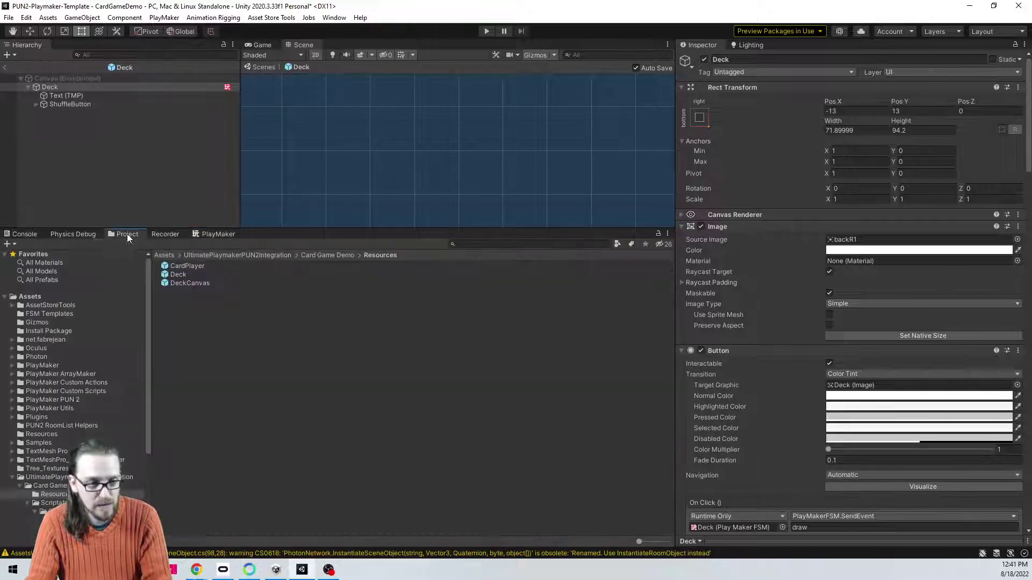
pyautogui.doubleClick(177, 266)
pyautogui.click(218, 234)
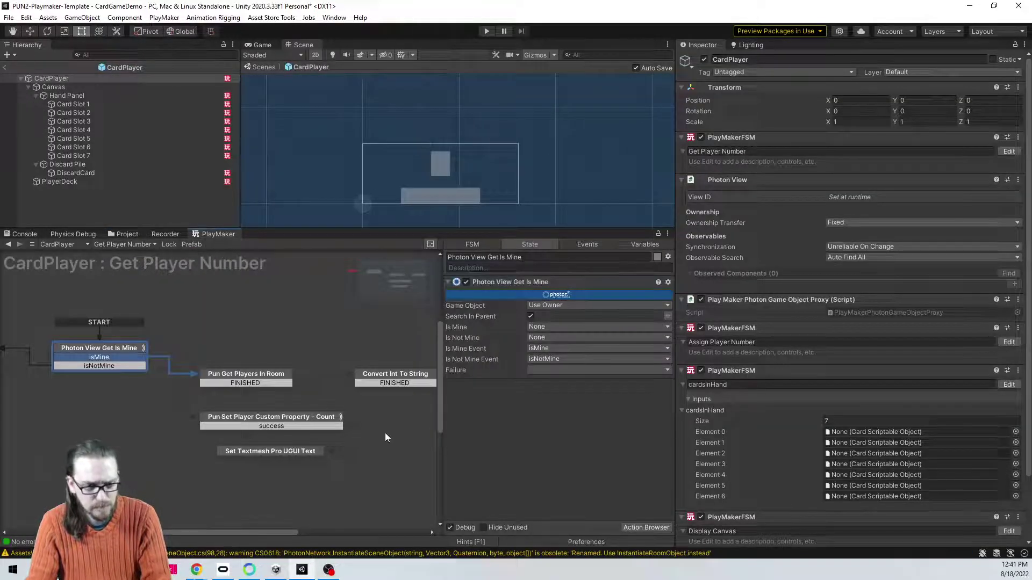
pyautogui.click(128, 245)
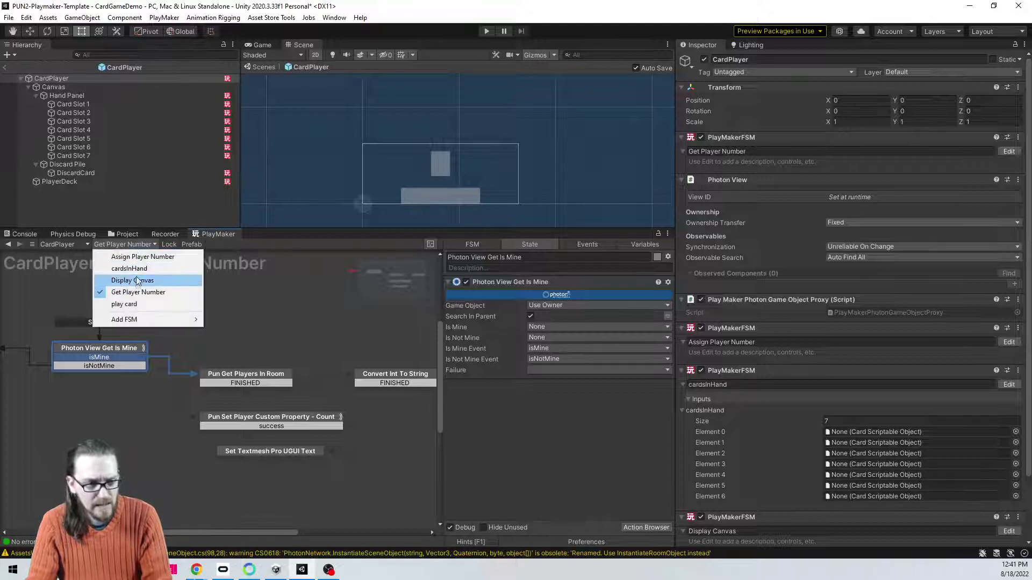
pyautogui.click(129, 268)
pyautogui.click(347, 348)
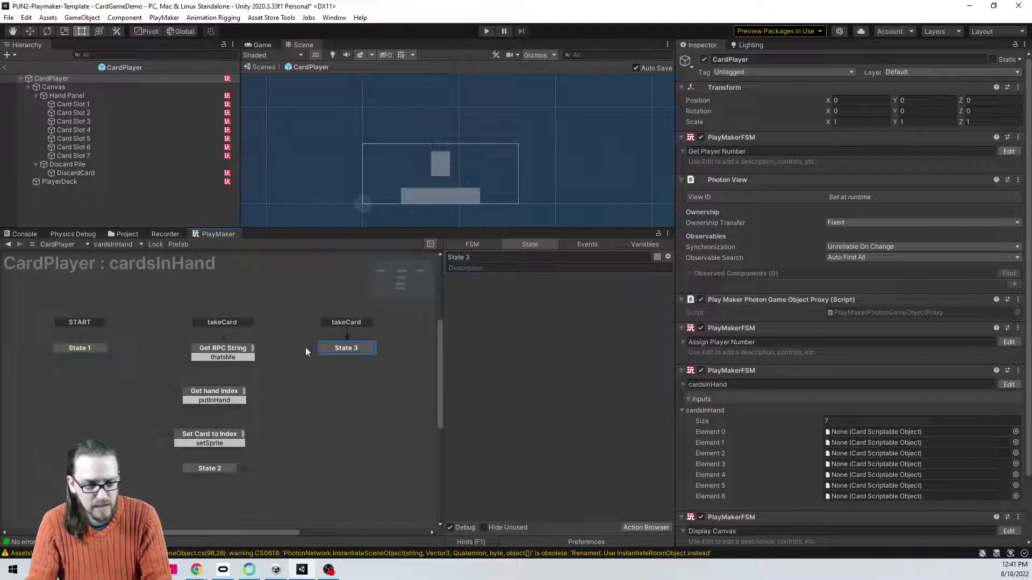
# Step: Copy the Get Event String Data and String Split actions from the Get RPC String state into State 3
pyautogui.click(237, 353)
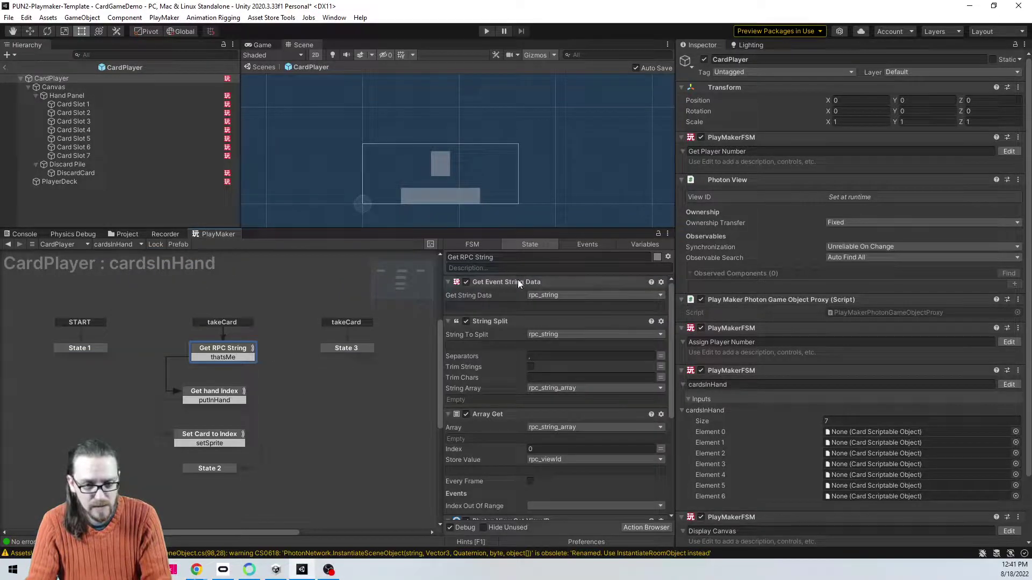
pyautogui.click(518, 281)
pyautogui.keyDown('ctrl'); pyautogui.click(507, 321); pyautogui.keyUp('ctrl')
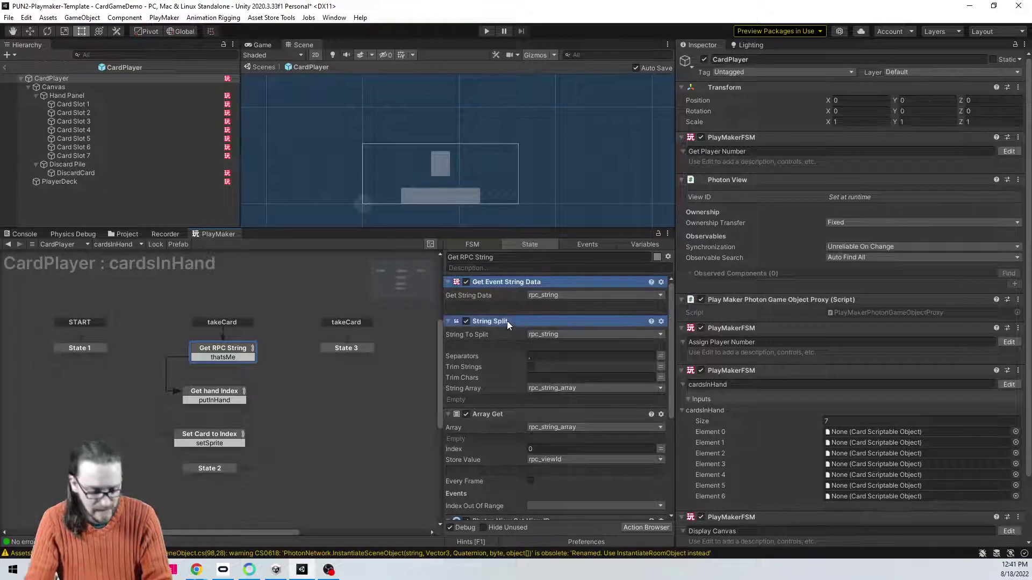
pyautogui.click(346, 348)
pyautogui.rightClick(512, 346)
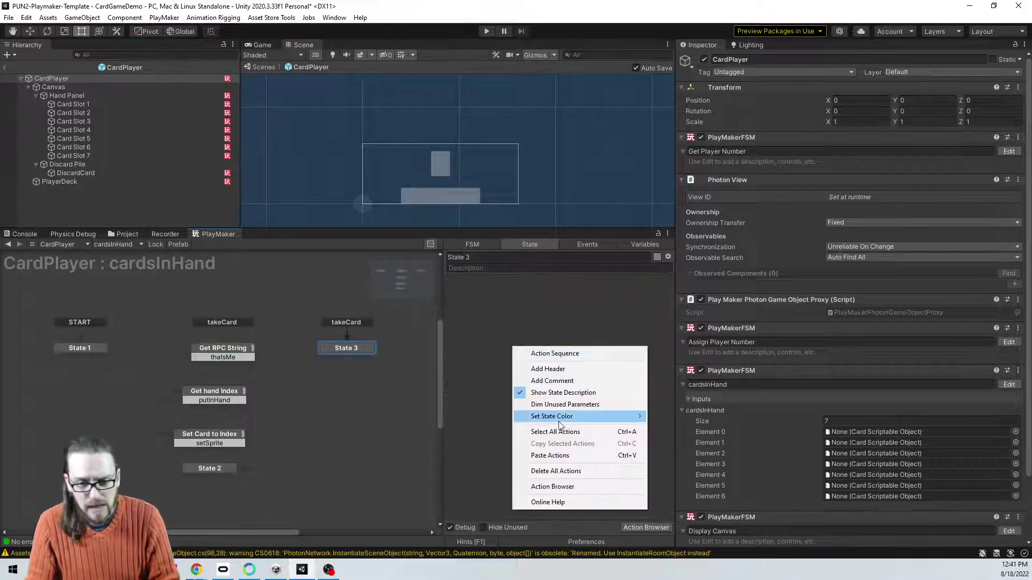
pyautogui.click(550, 456)
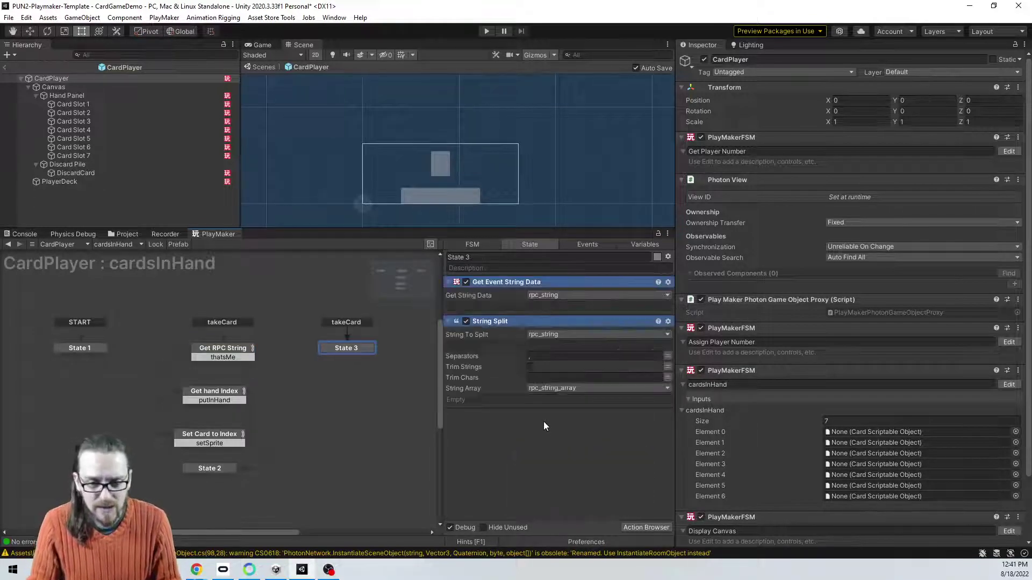
pyautogui.click(546, 458)
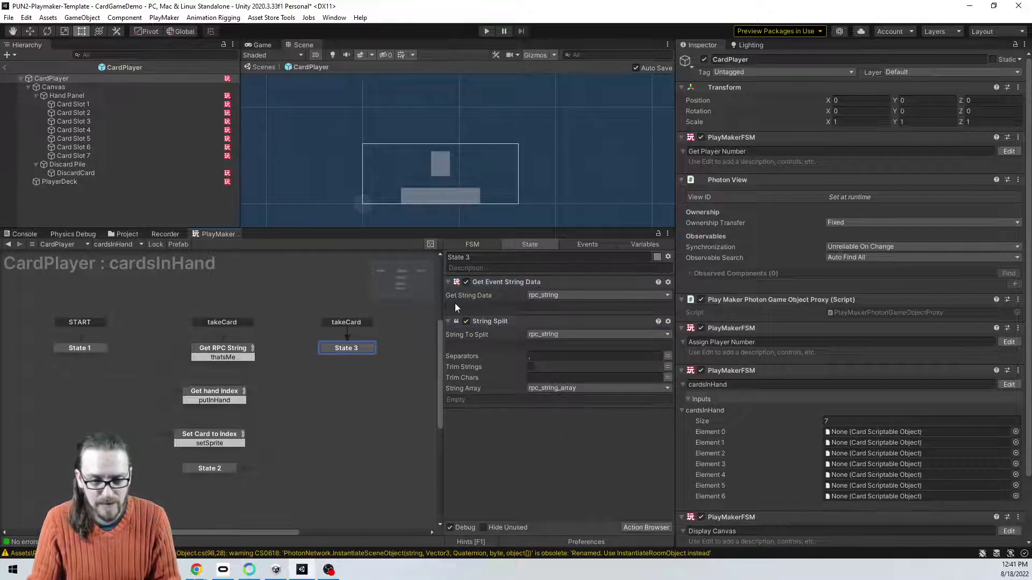
# Step: Add an Array Get action to State 3, below the String Split action
pyautogui.doubleClick(513, 461)
pyautogui.write('arrag')
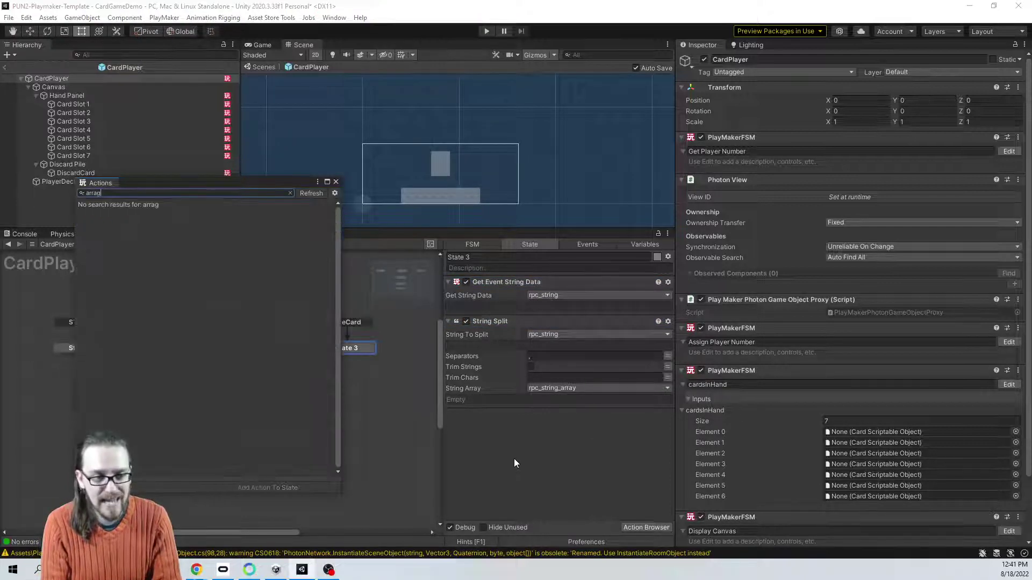
pyautogui.press('BackSpace')
pyautogui.write('y get')
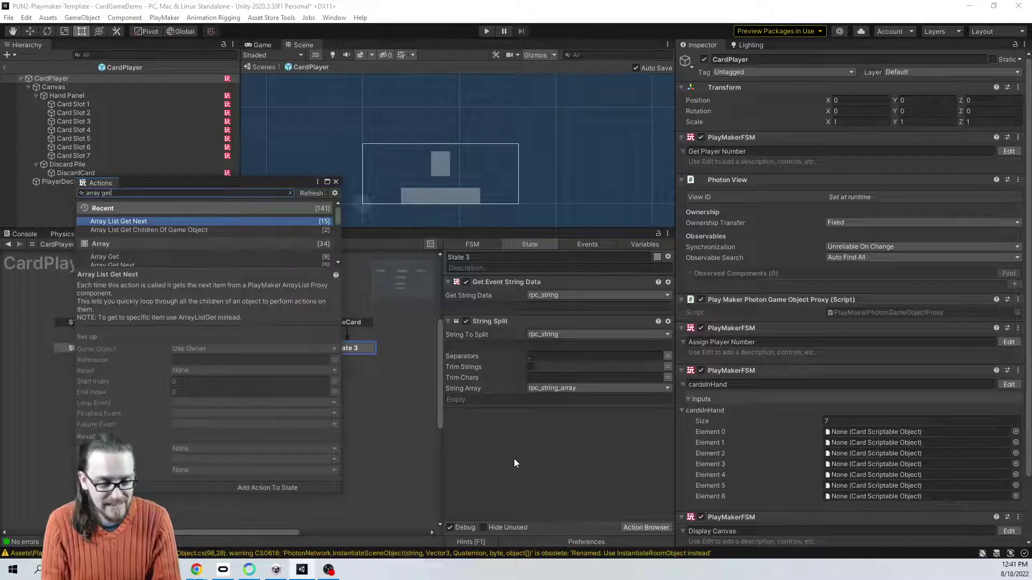
pyautogui.press('Down')
pyautogui.press('Down')
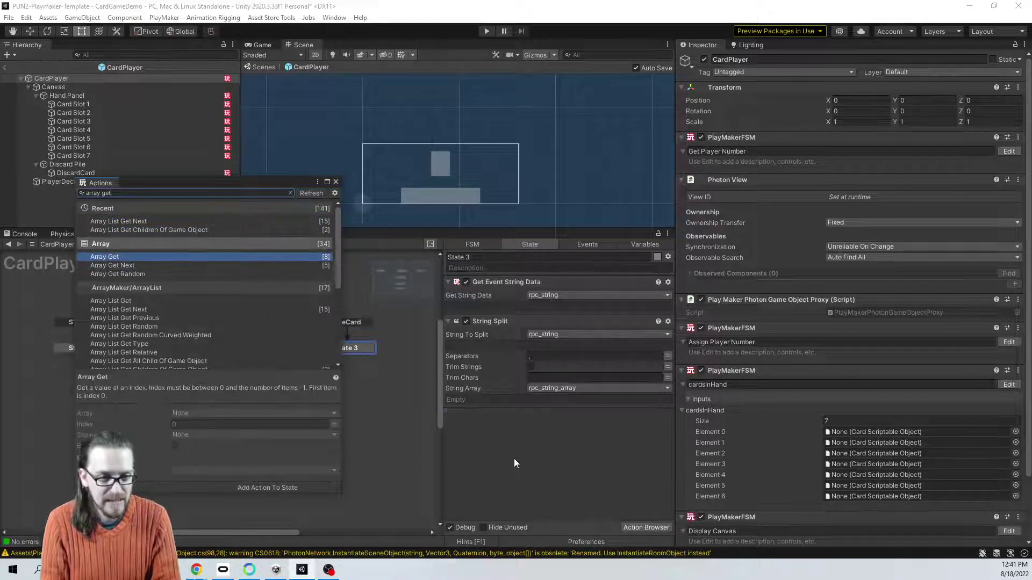
pyautogui.press('Return')
# Step: Set the Array Get action's array to rpc_string_array and close the action browser
pyautogui.click(540, 428)
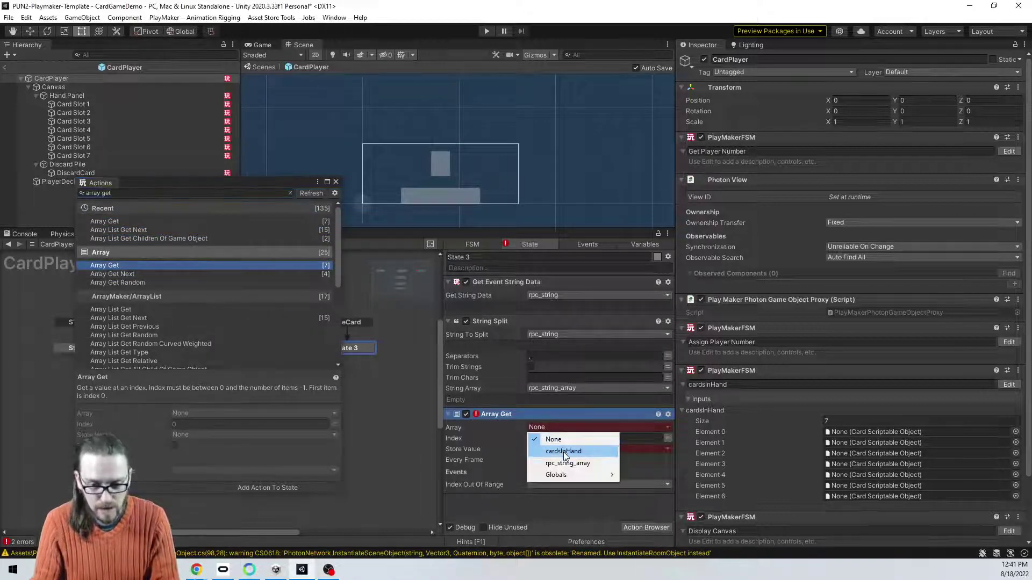
pyautogui.click(569, 463)
pyautogui.click(544, 460)
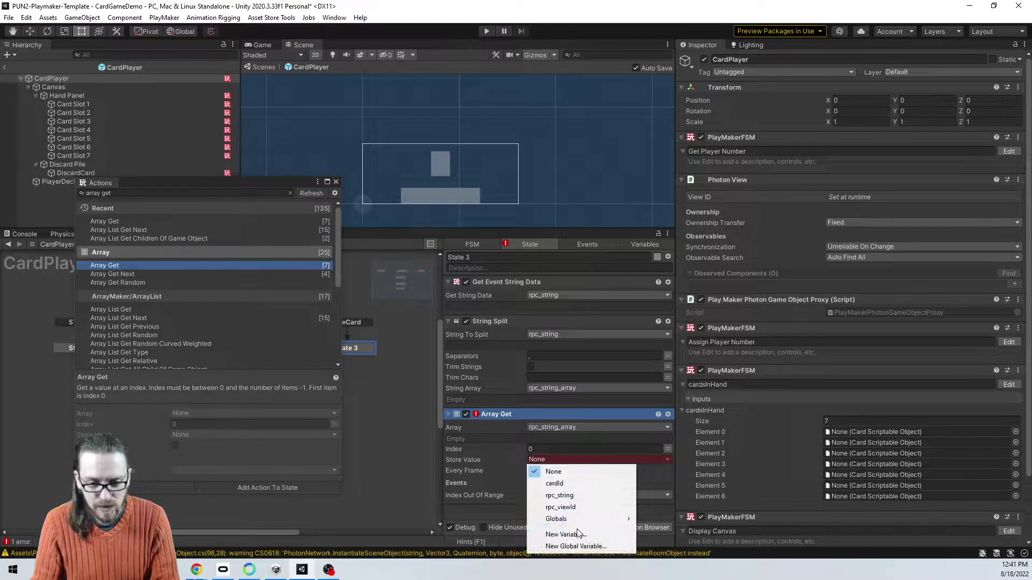
pyautogui.press('Escape')
pyautogui.click(336, 181)
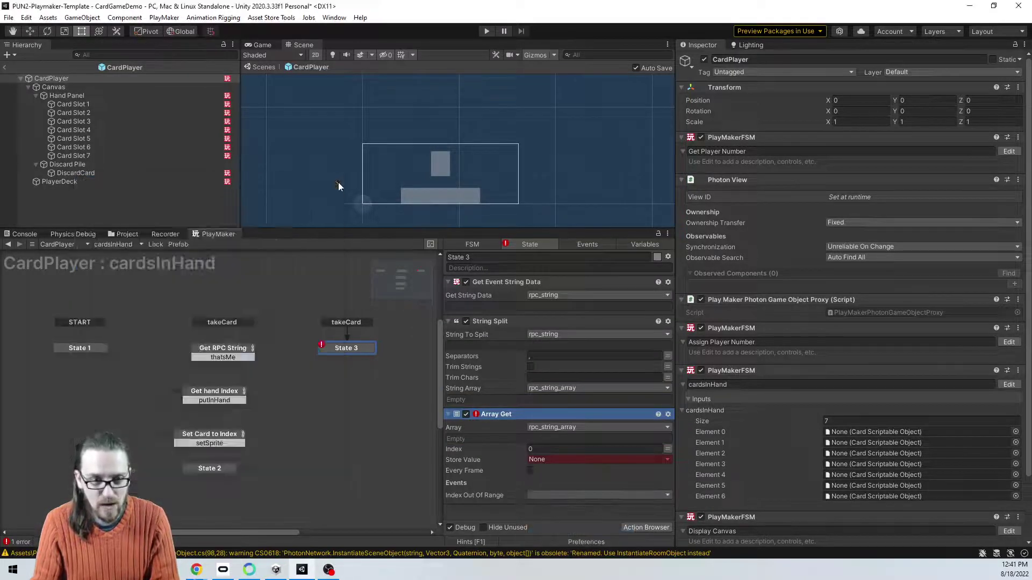
# Step: Store the Array Get result in a new variable named rpcName
pyautogui.click(537, 459)
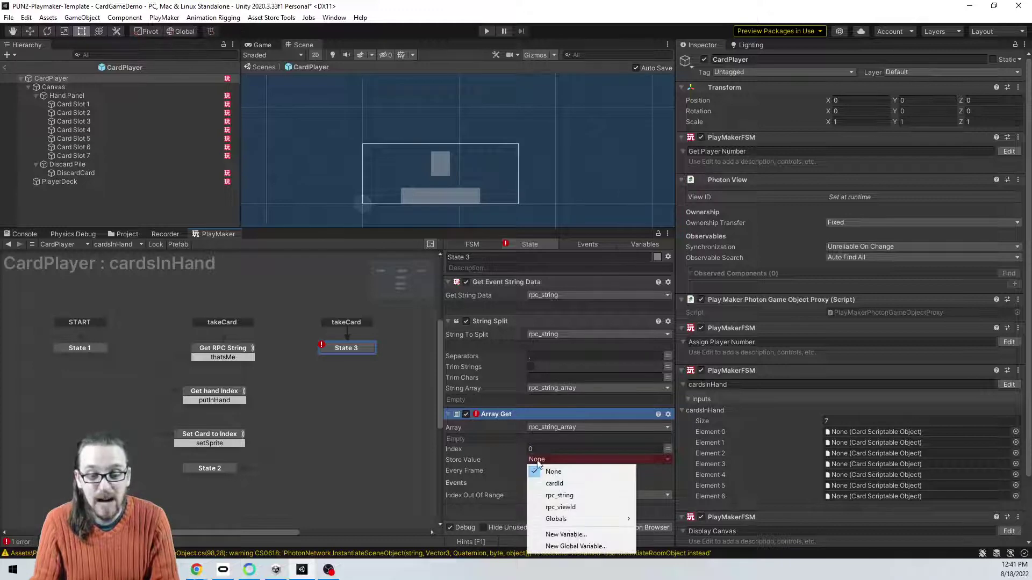
pyautogui.click(569, 532)
pyautogui.write('gameObjectName')
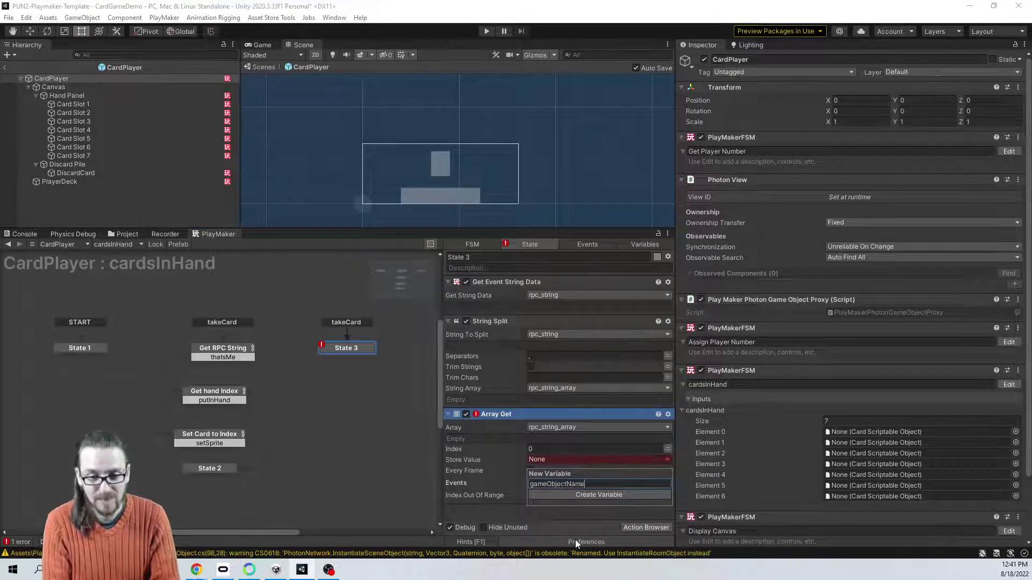
pyautogui.hotkey('ctrl', 'a')
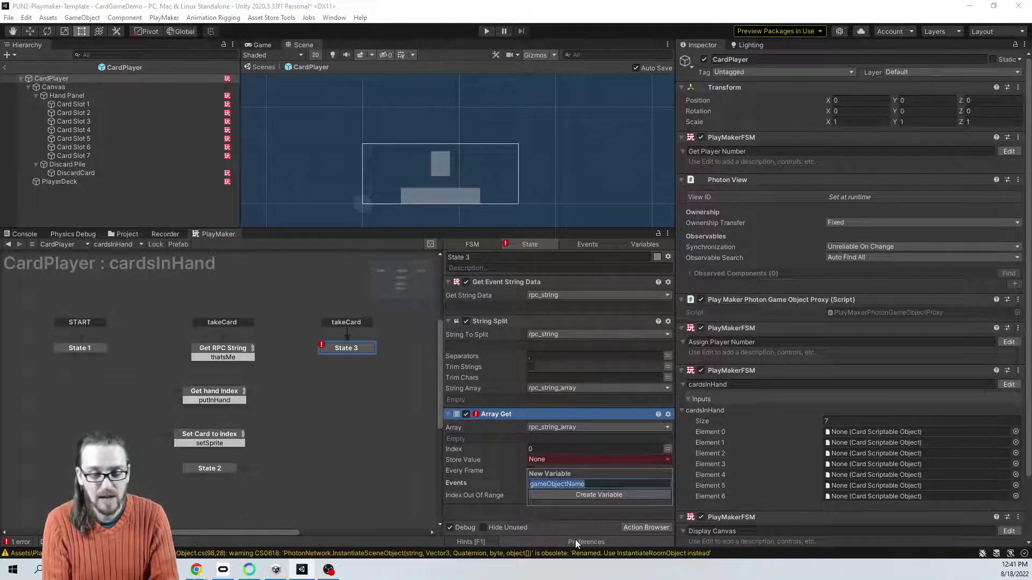
pyautogui.write('rpcName')
pyautogui.press('Return')
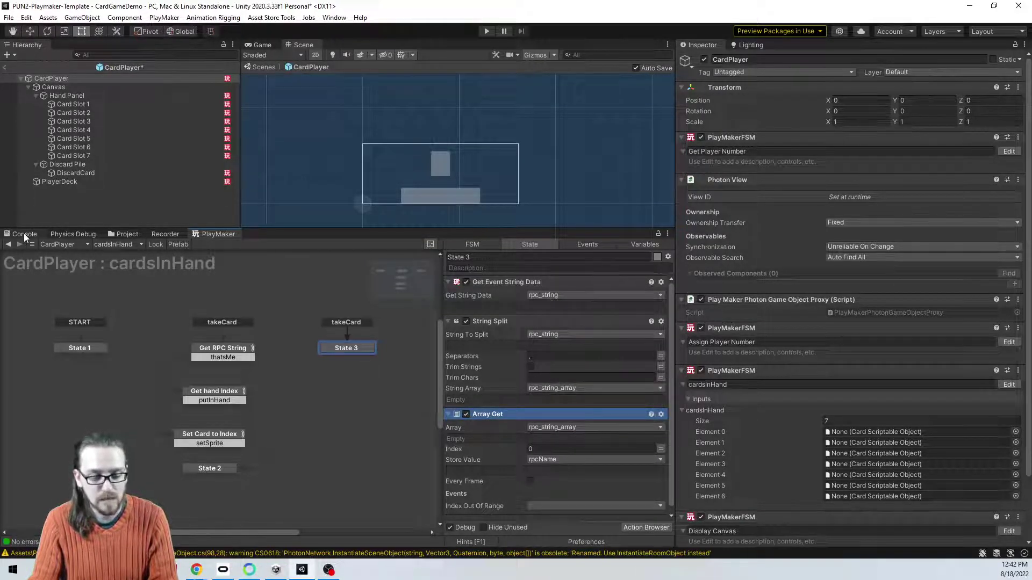
# Step: Exit the prefab, run the scene to examine how the spawned player object is named, and stop play mode
pyautogui.click(5, 67)
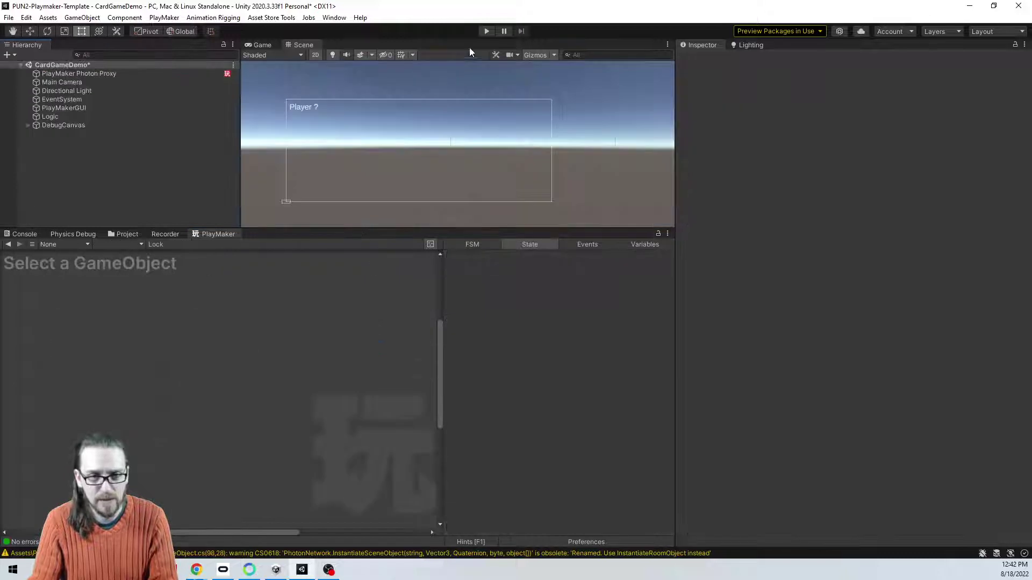
pyautogui.click(487, 30)
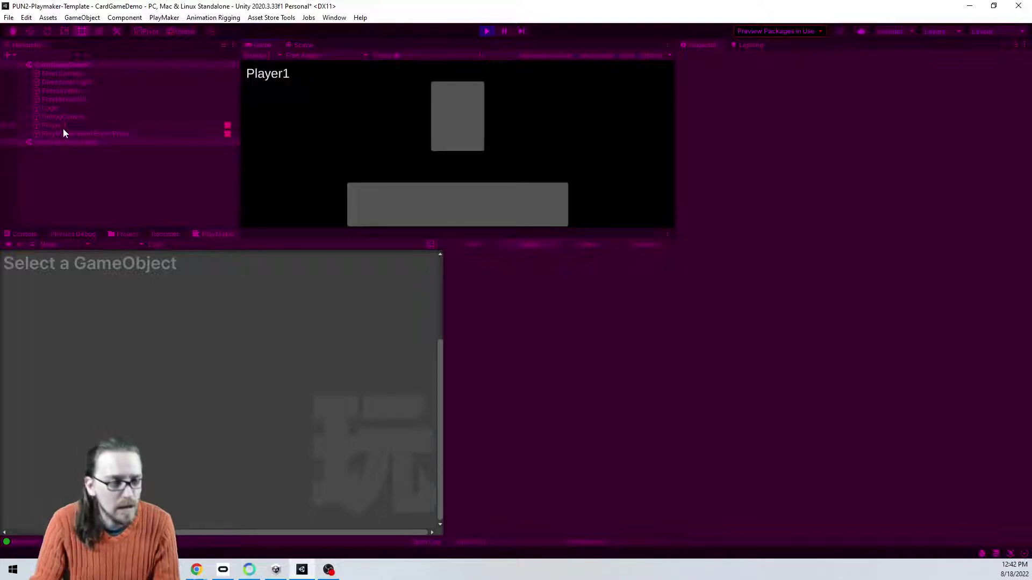
pyautogui.click(63, 128)
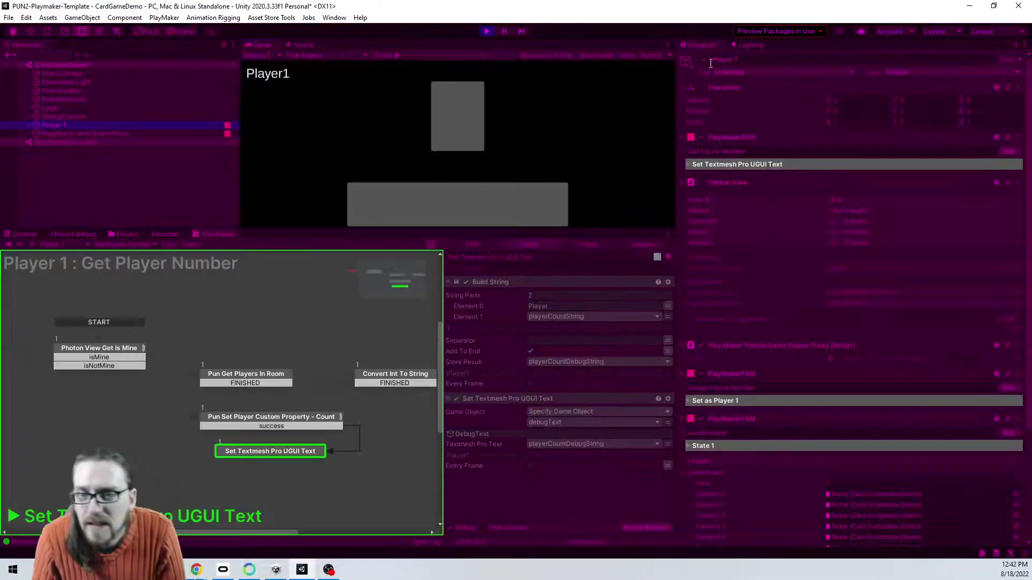
pyautogui.click(484, 31)
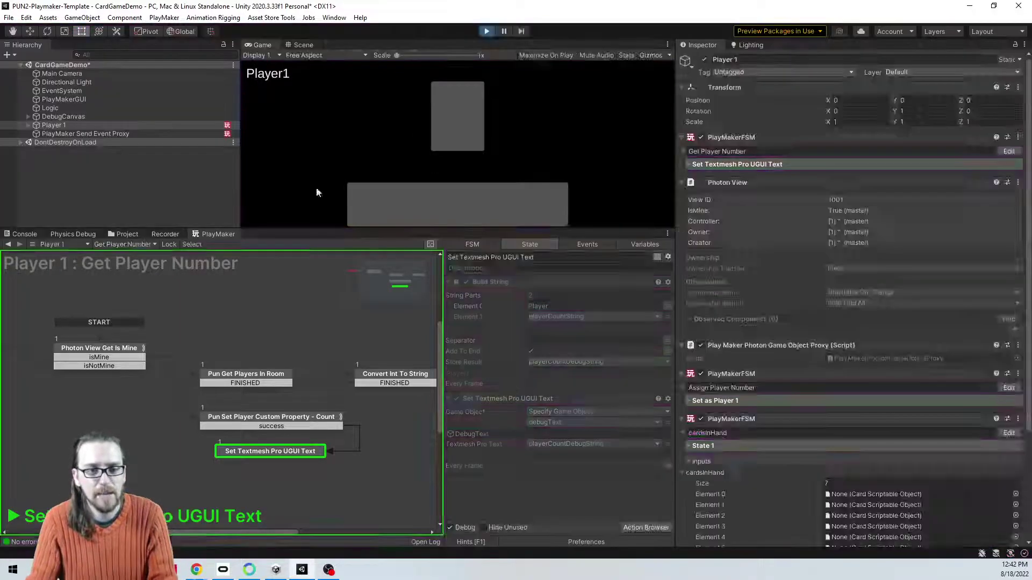
# Step: Open the Deck prefab's Drawing FSM and select State 2
pyautogui.click(119, 236)
pyautogui.doubleClick(169, 273)
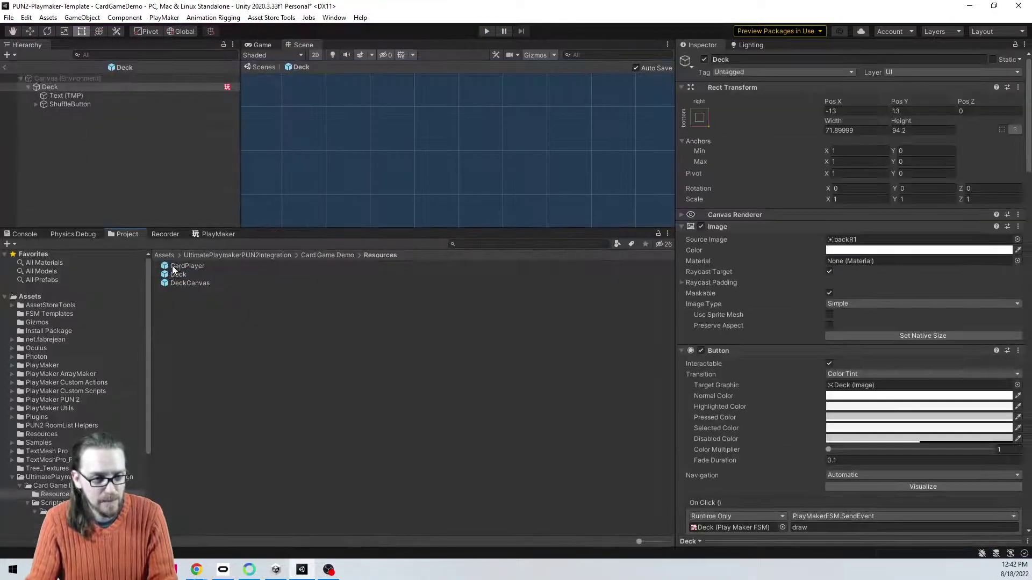
pyautogui.click(204, 234)
pyautogui.click(134, 244)
pyautogui.click(127, 268)
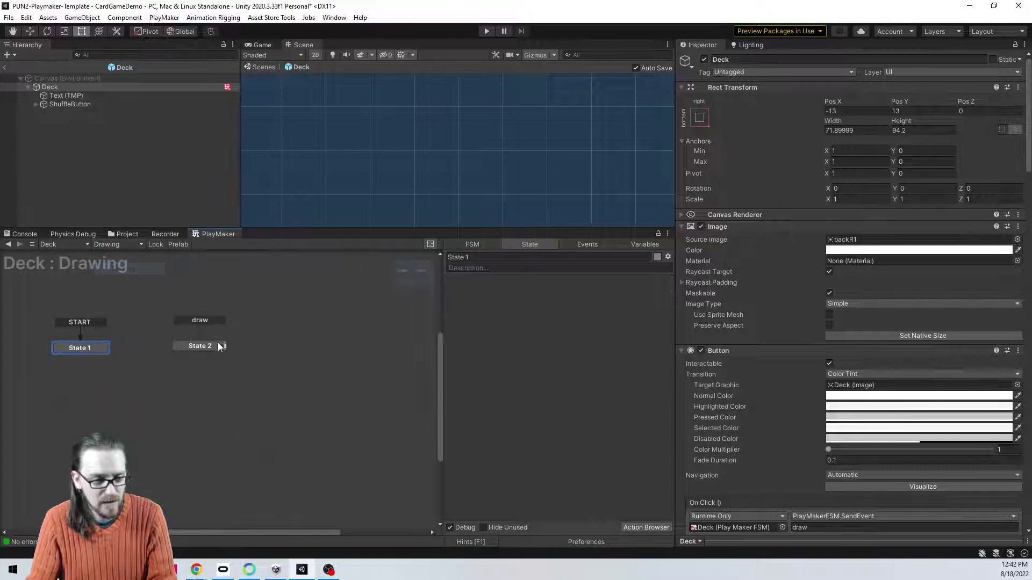
pyautogui.click(207, 345)
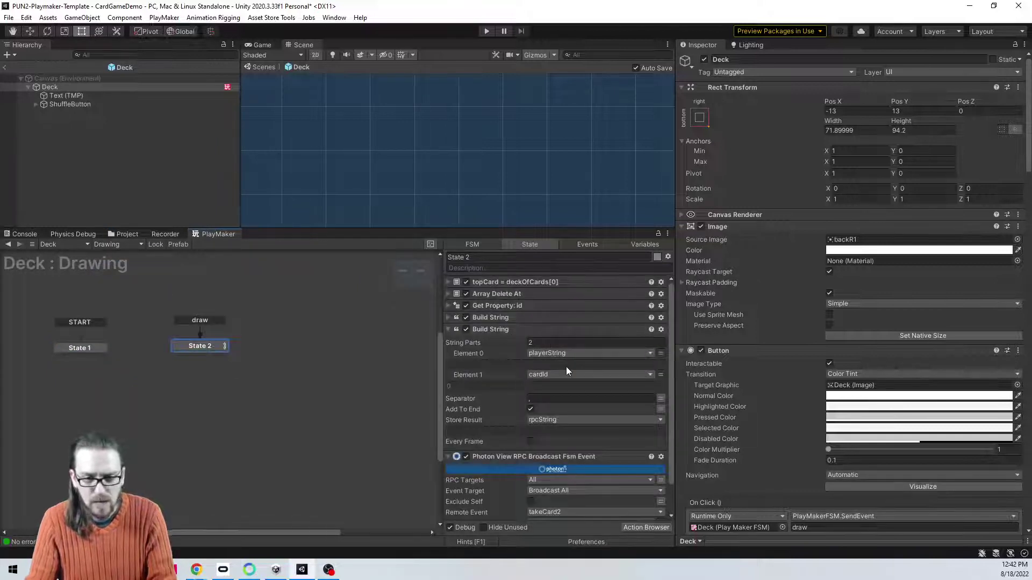
# Step: Set Element 0 of the first Build String action in State 2 to "Player"
pyautogui.click(450, 317)
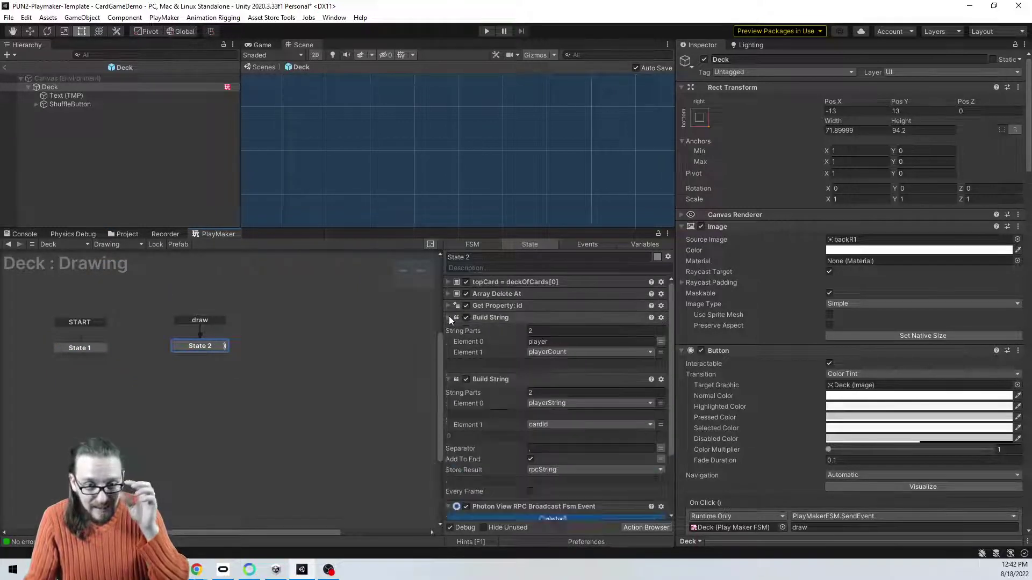
pyautogui.click(557, 342)
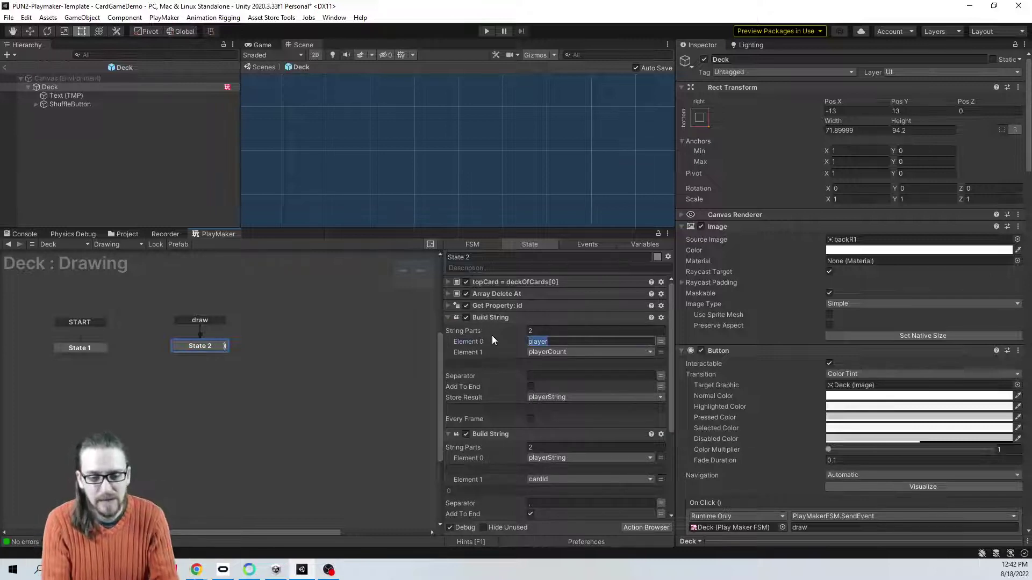
pyautogui.write('Player')
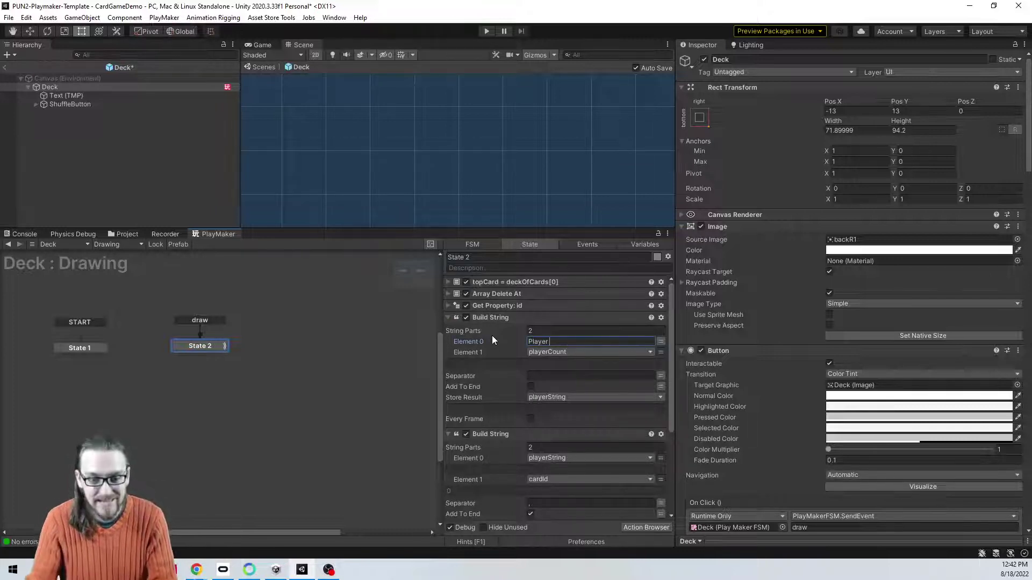
# Step: Deselect and reselect the Deck prefab to check the edited Build String action in its Drawing FSM
pyautogui.click(124, 245)
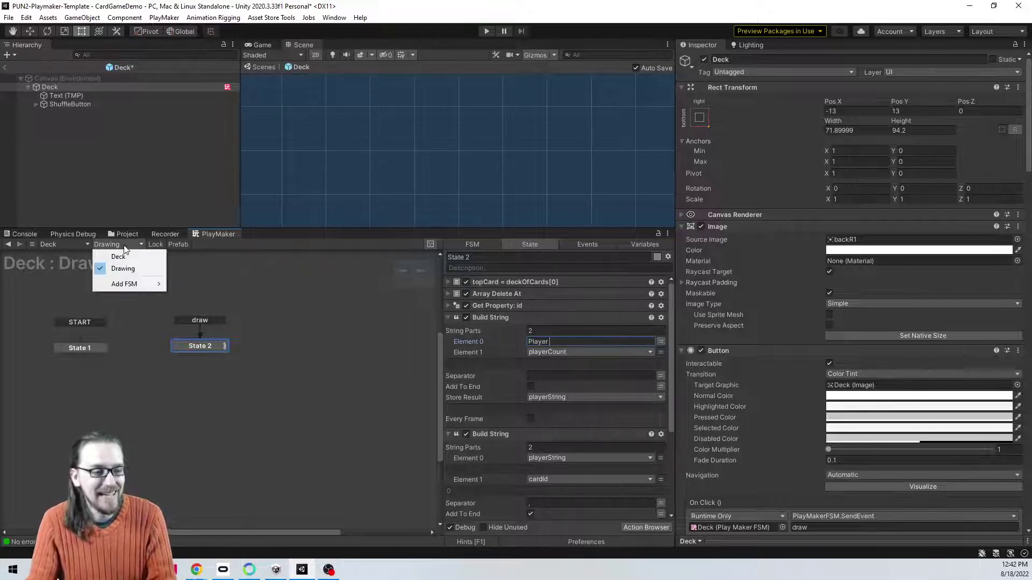
pyautogui.click(87, 193)
pyautogui.click(126, 234)
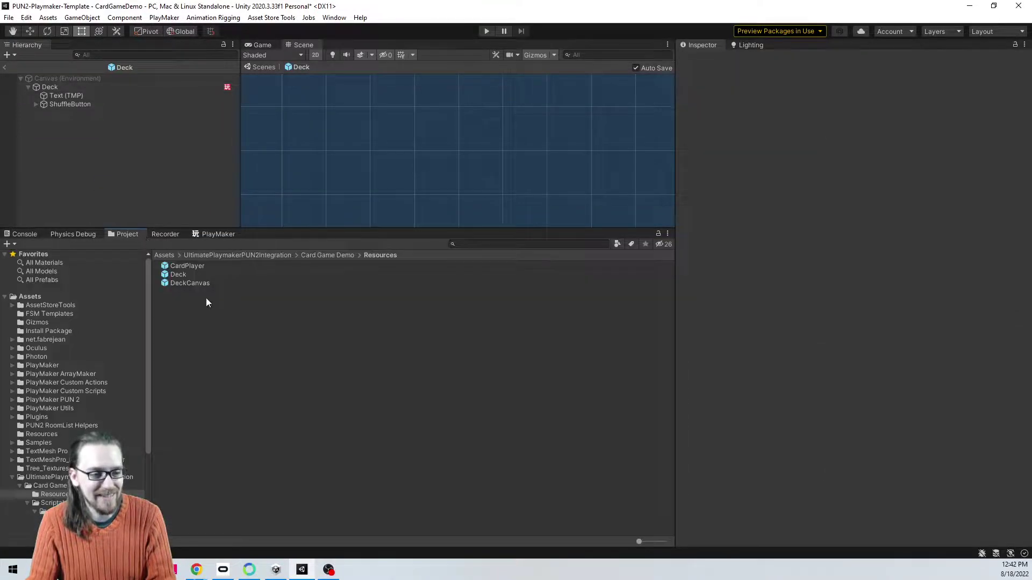
pyautogui.click(177, 274)
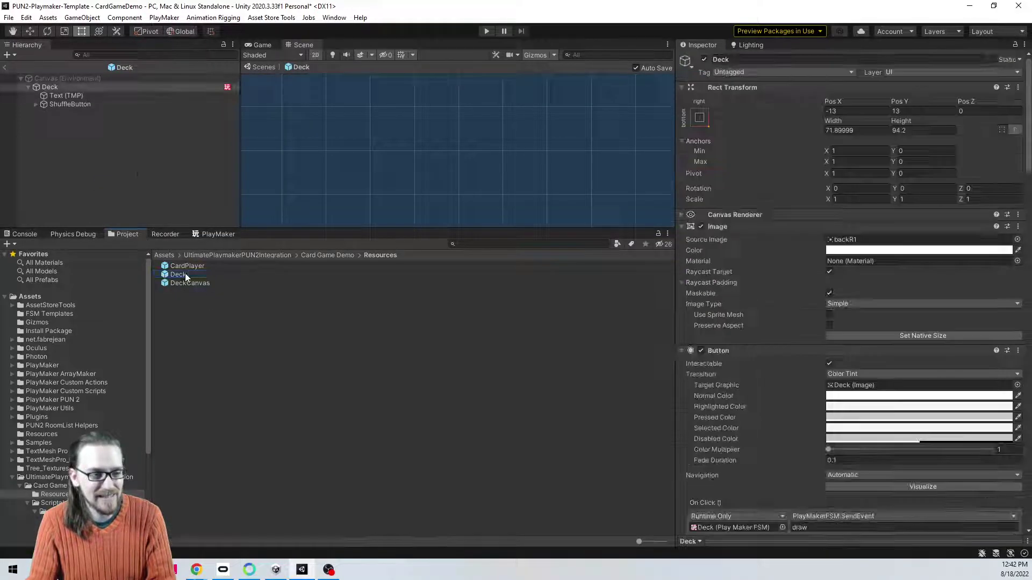
pyautogui.click(203, 234)
pyautogui.scroll(-3, 520, 342)
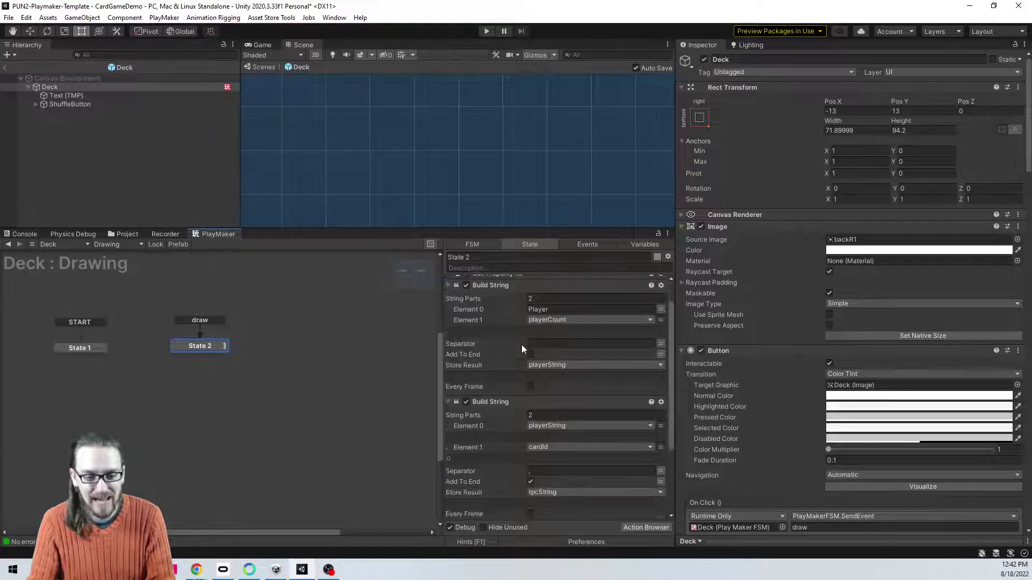
# Step: Open the CardPlayer prefab's cardsInHand FSM and select State 3
pyautogui.click(125, 234)
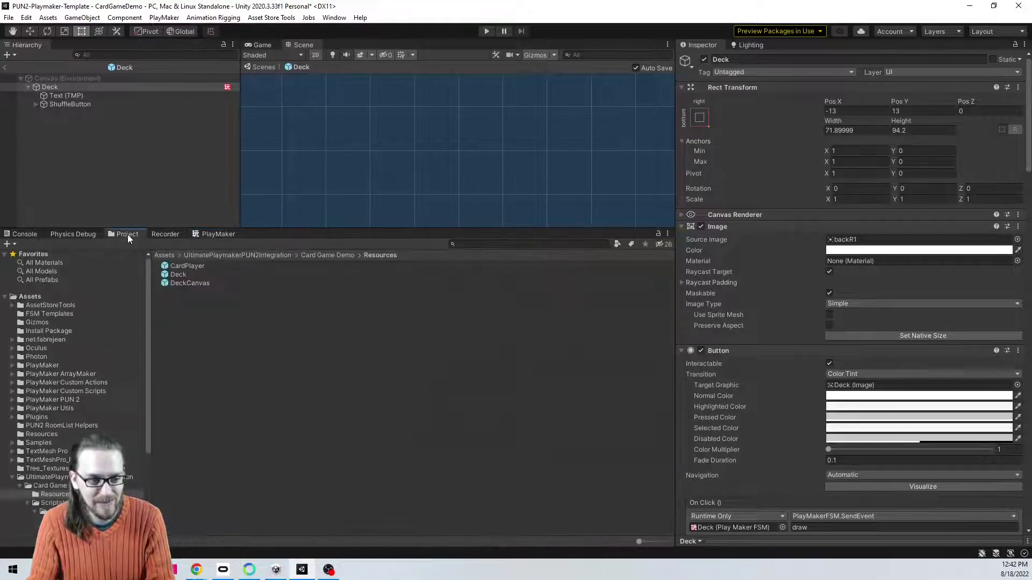
pyautogui.click(198, 264)
pyautogui.doubleClick(198, 264)
pyautogui.click(211, 234)
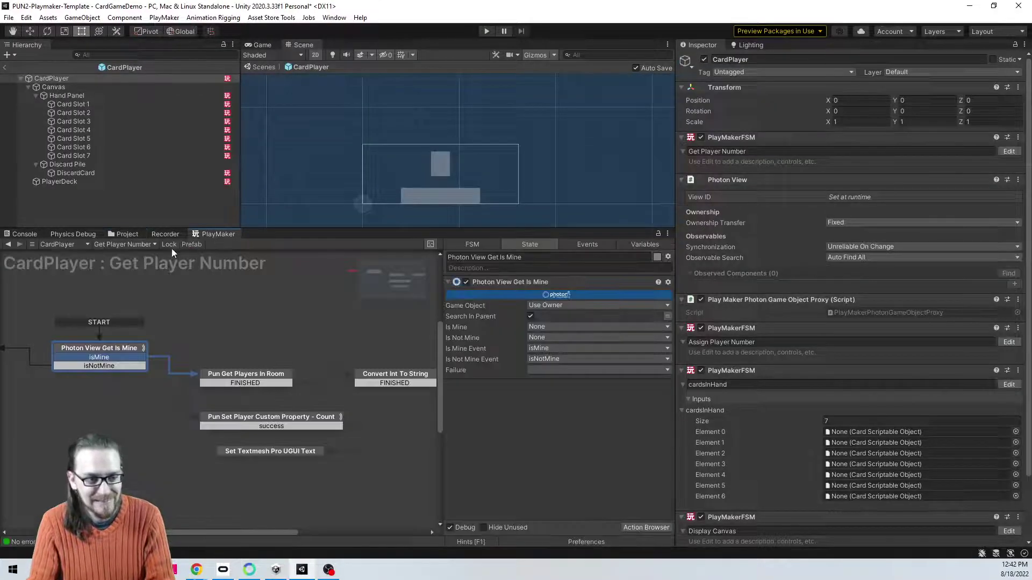
pyautogui.click(144, 244)
pyautogui.click(128, 268)
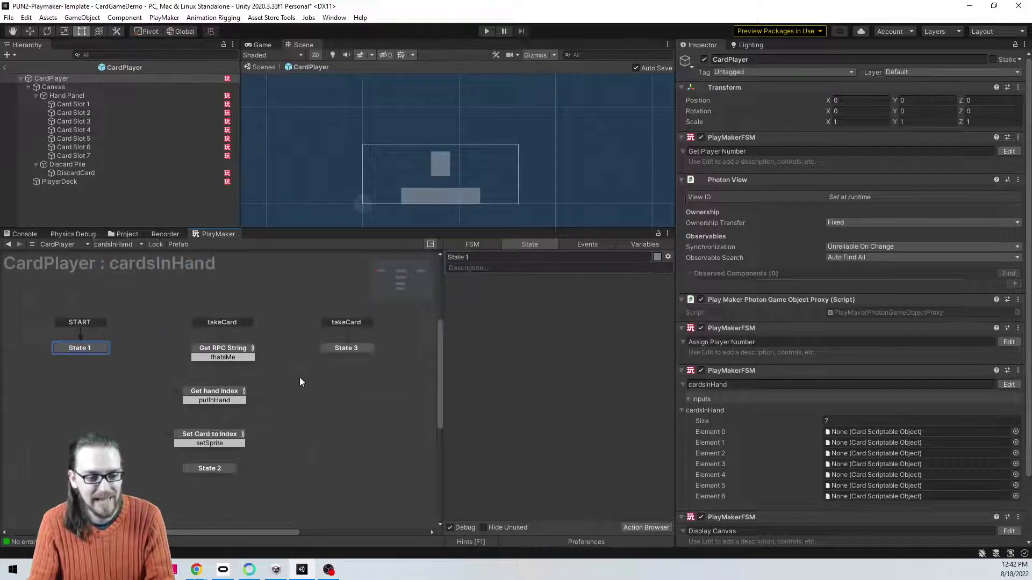
pyautogui.click(346, 348)
# Step: Collapse the Get Event String Data, String Split and Array Get actions in State 3
pyautogui.scroll(-1, 514, 350)
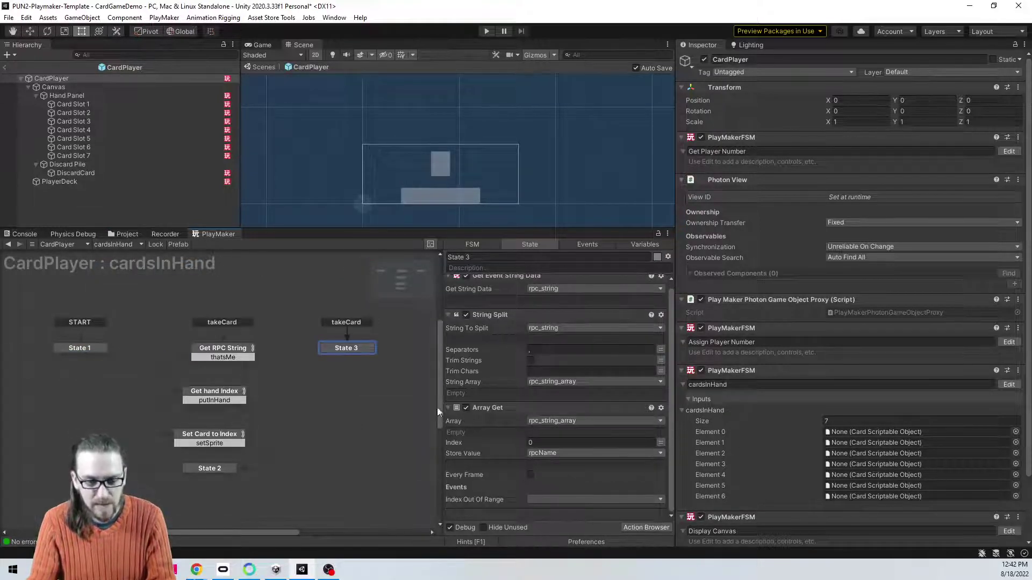
pyautogui.scroll(1, 451, 279)
pyautogui.click(448, 282)
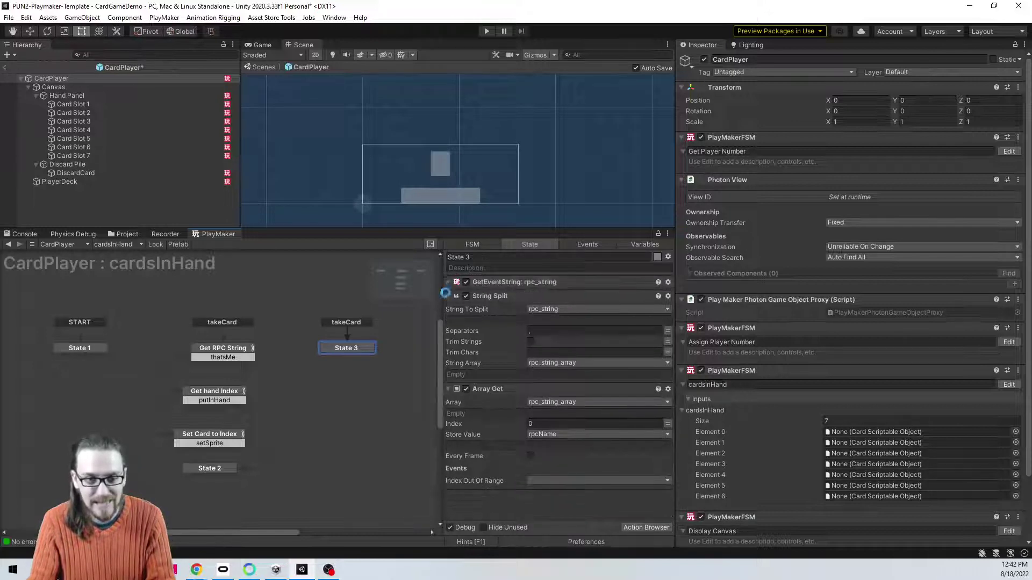
pyautogui.click(448, 294)
pyautogui.click(448, 306)
# Step: Add a Get Name action to State 3 below the Array Get action and close the action browser
pyautogui.hotkey('ctrl', 't')
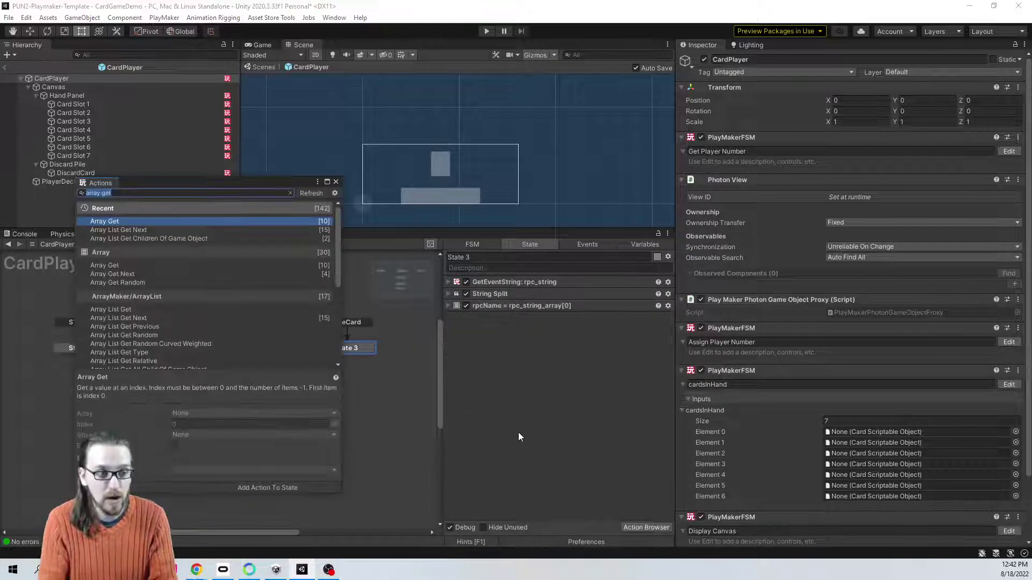
pyautogui.write('get name')
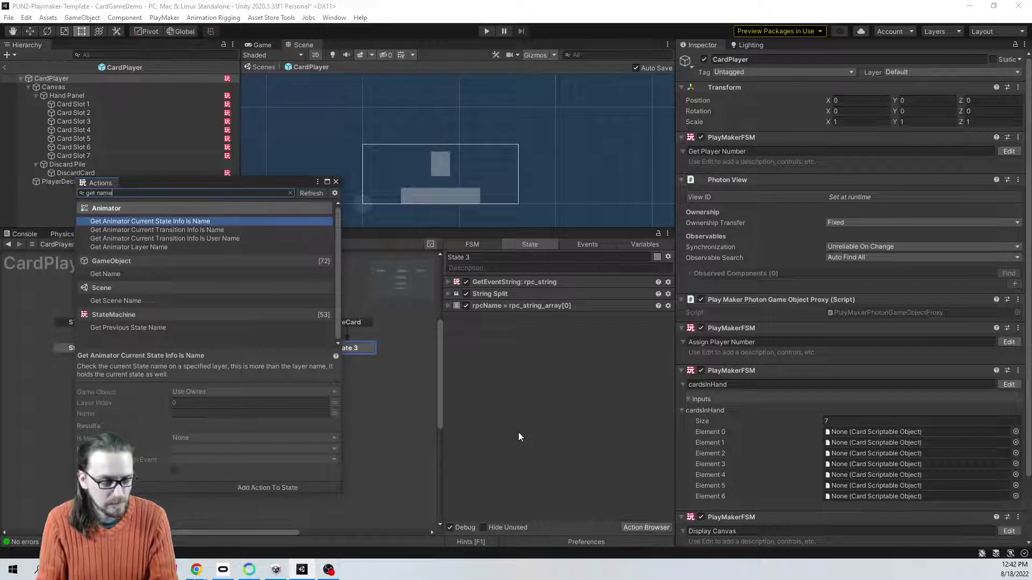
pyautogui.press('Down')
pyautogui.press('Down')
pyautogui.press('Down')
pyautogui.press('Down')
pyautogui.press('Return')
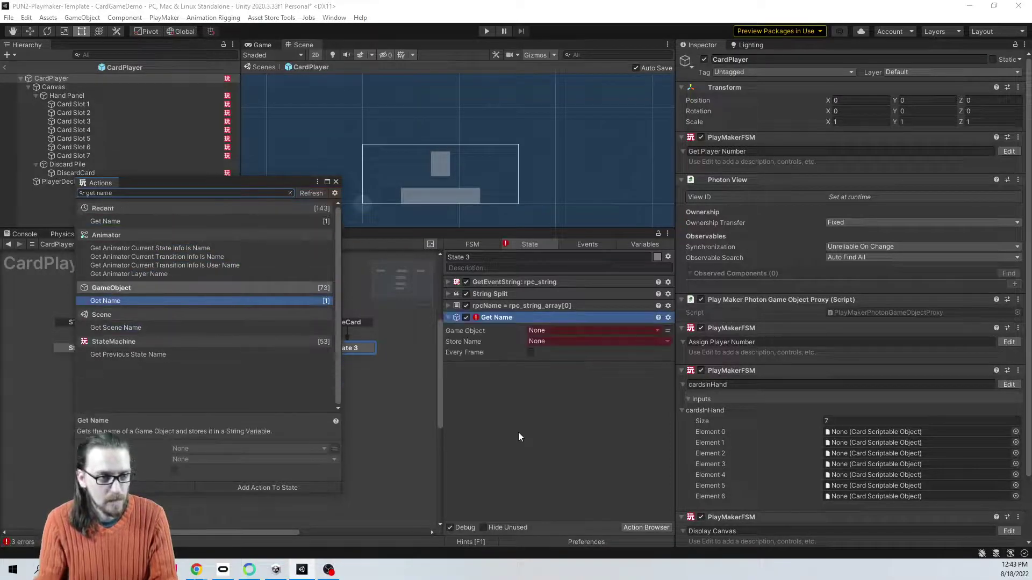
pyautogui.click(336, 182)
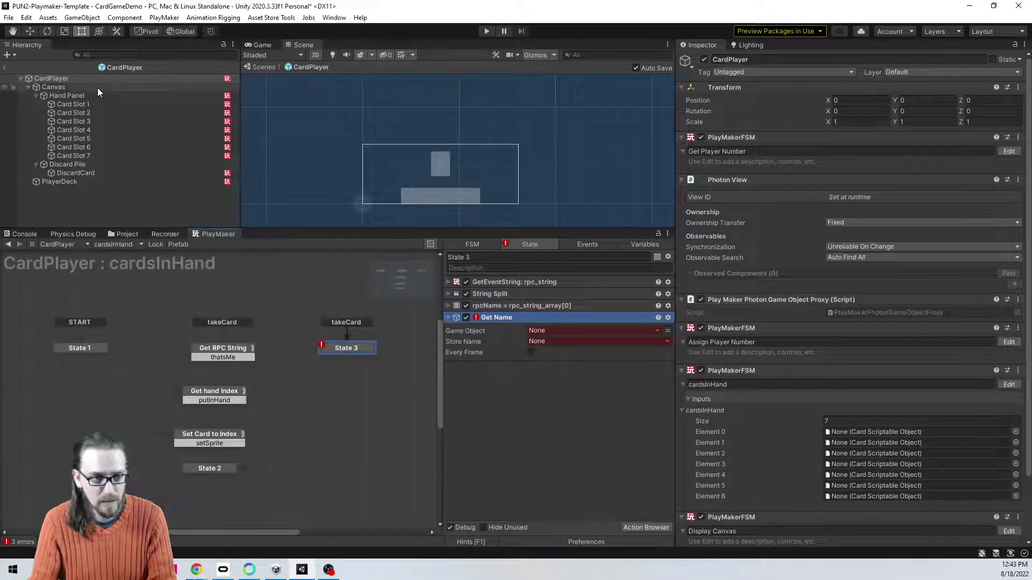
# Step: Set the Get Name action's game object directly to the CardPlayer root object instead of a variable
pyautogui.click(565, 328)
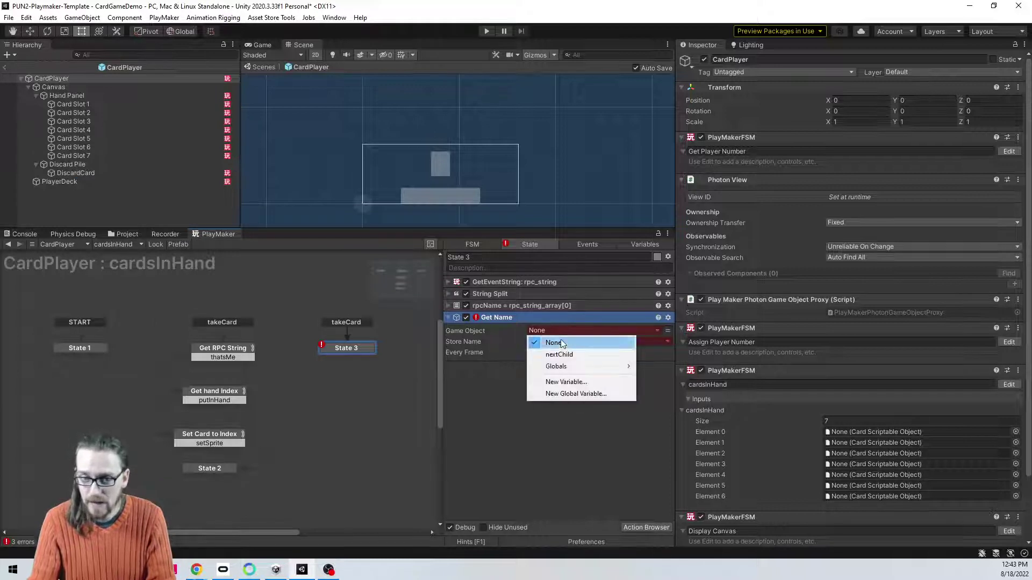
pyautogui.click(480, 362)
pyautogui.click(546, 331)
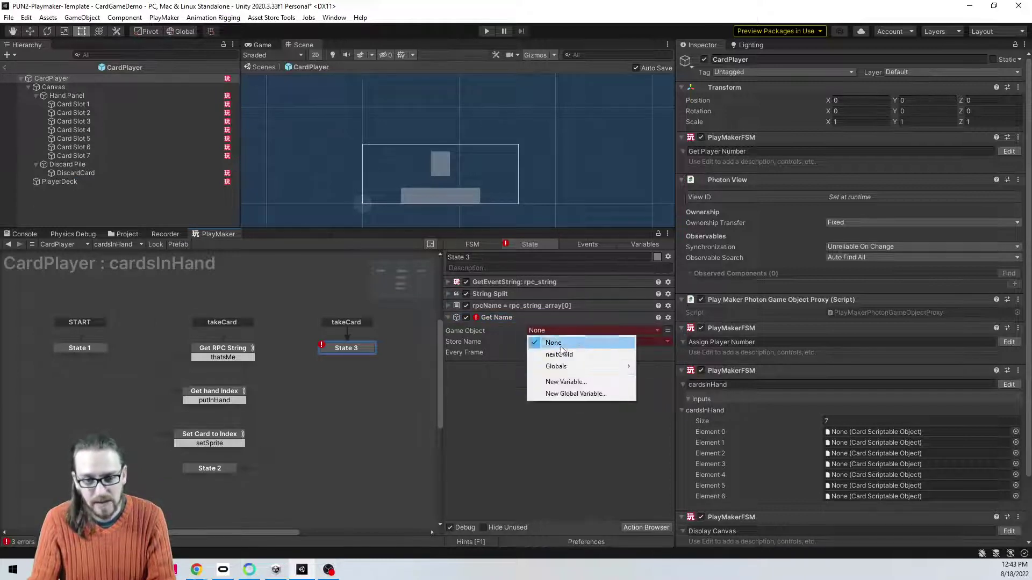
pyautogui.click(490, 398)
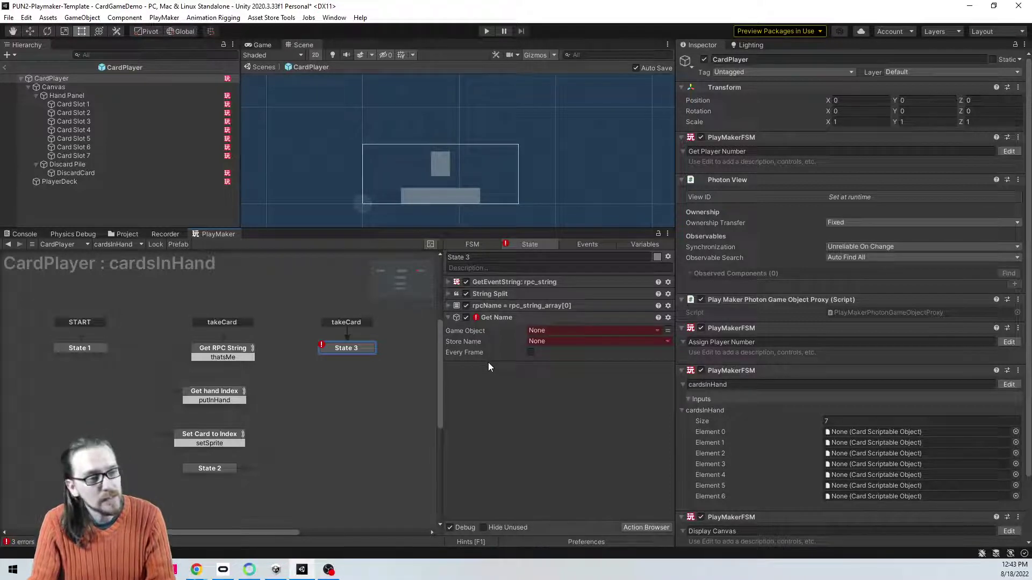
pyautogui.click(668, 331)
pyautogui.moveTo(51, 78); pyautogui.dragTo(556, 330)
# Step: Store the Get Name result in a new variable named this
pyautogui.click(559, 340)
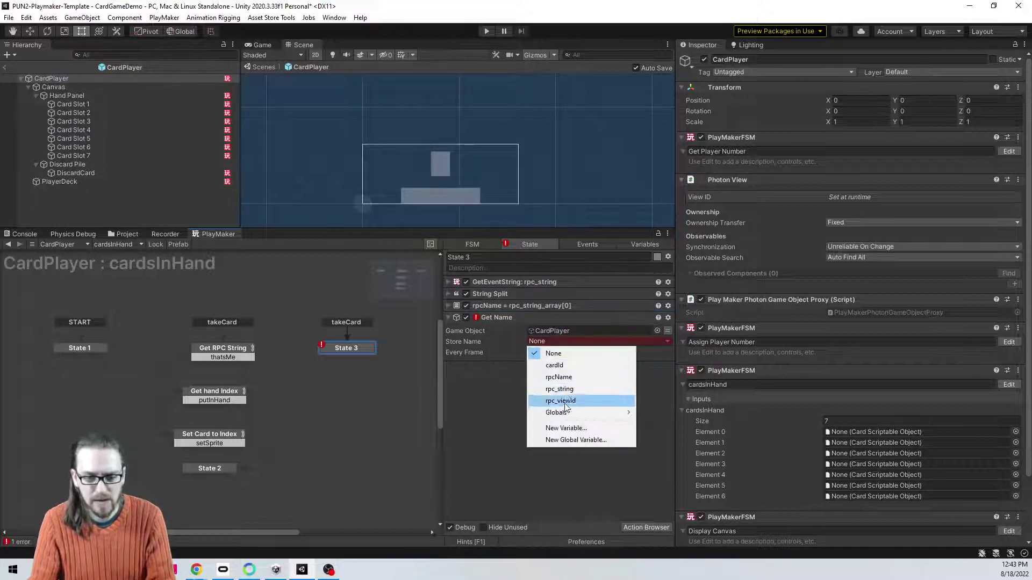
pyautogui.click(566, 427)
pyautogui.write('this')
pyautogui.press('Return')
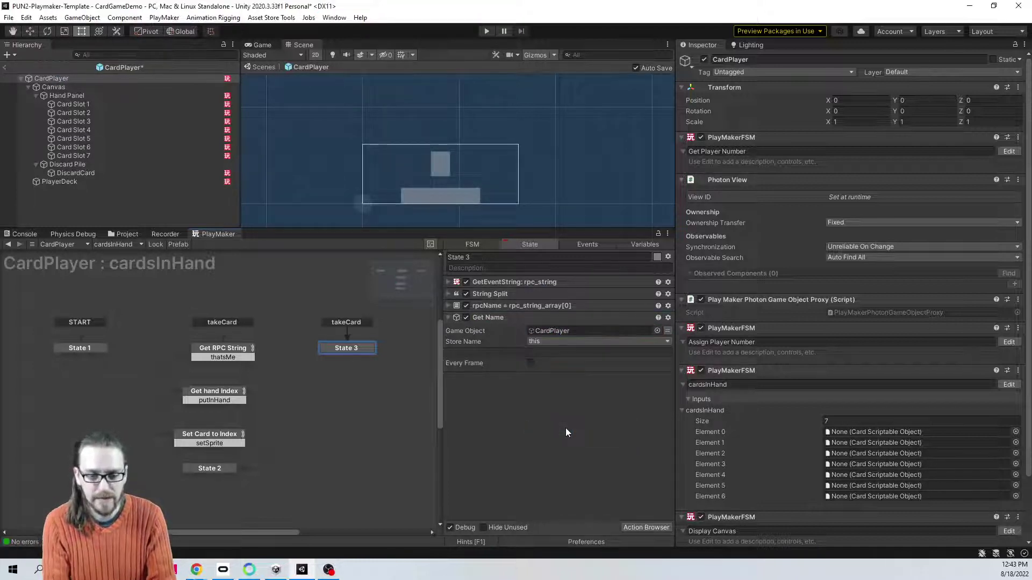
# Step: Add a String Compare action to State 3 below Get Name and set its string variable to this
pyautogui.doubleClick(474, 401)
pyautogui.write('st')
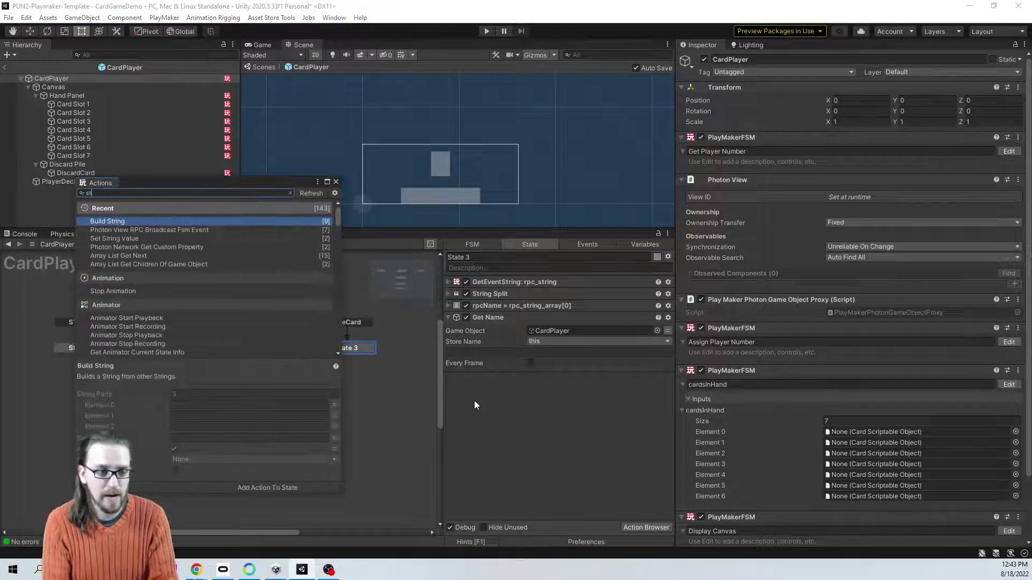
pyautogui.write('ring comp')
pyautogui.press('Return')
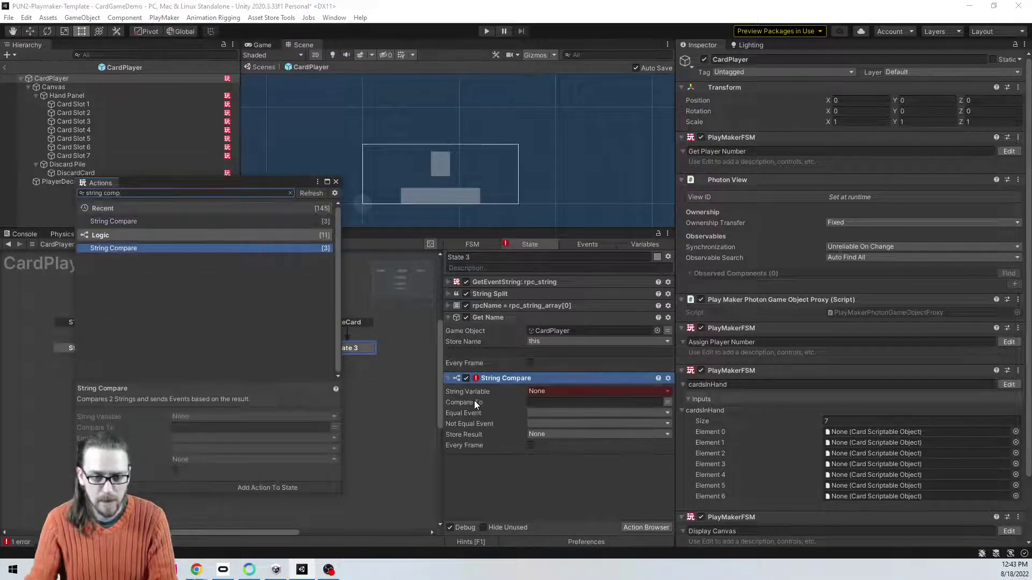
pyautogui.click(540, 391)
pyautogui.click(564, 450)
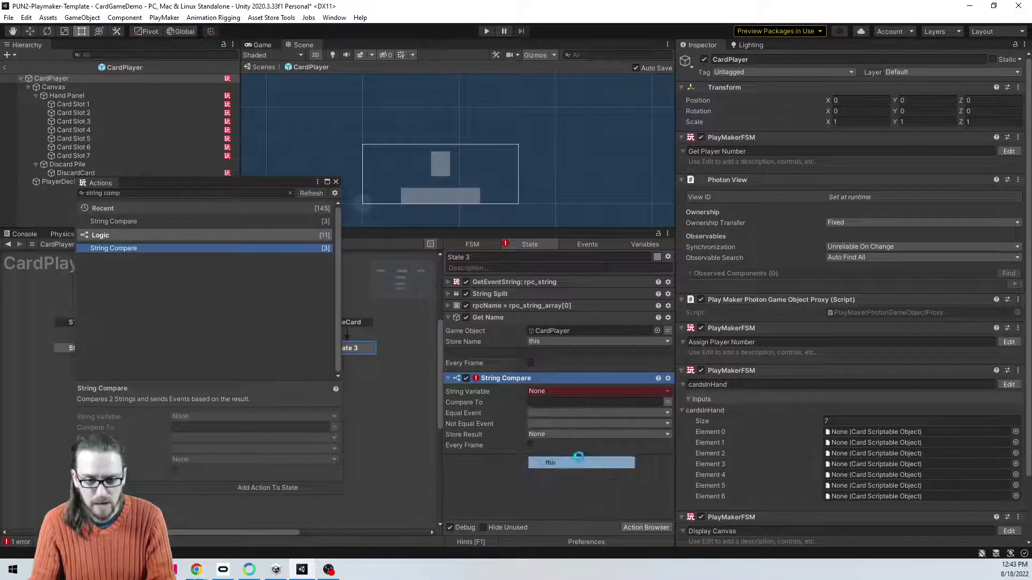
# Step: Set the String Compare action's Compare To value to the rpcName variable and close the action browser
pyautogui.click(667, 413)
pyautogui.click(633, 413)
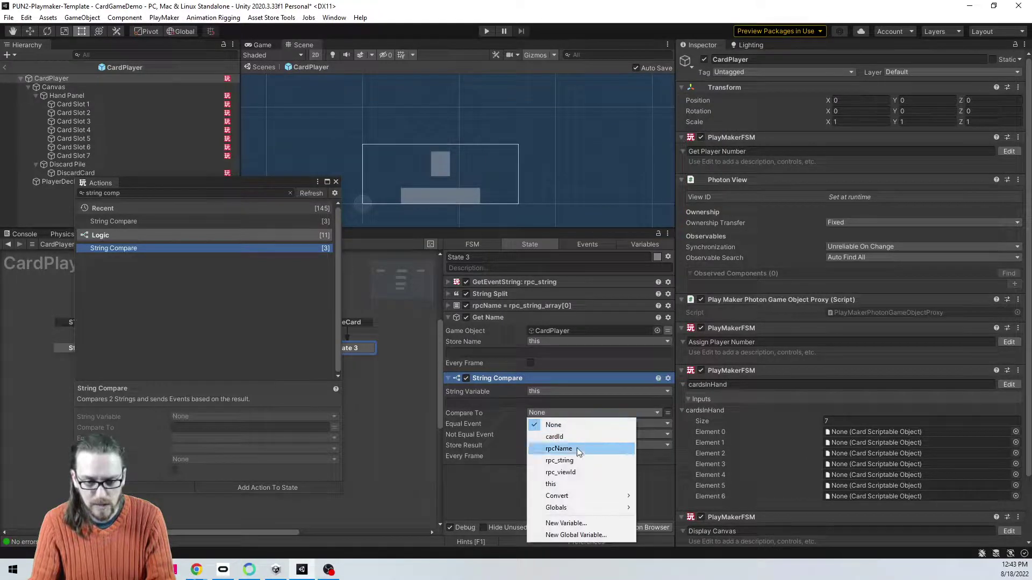
pyautogui.click(560, 448)
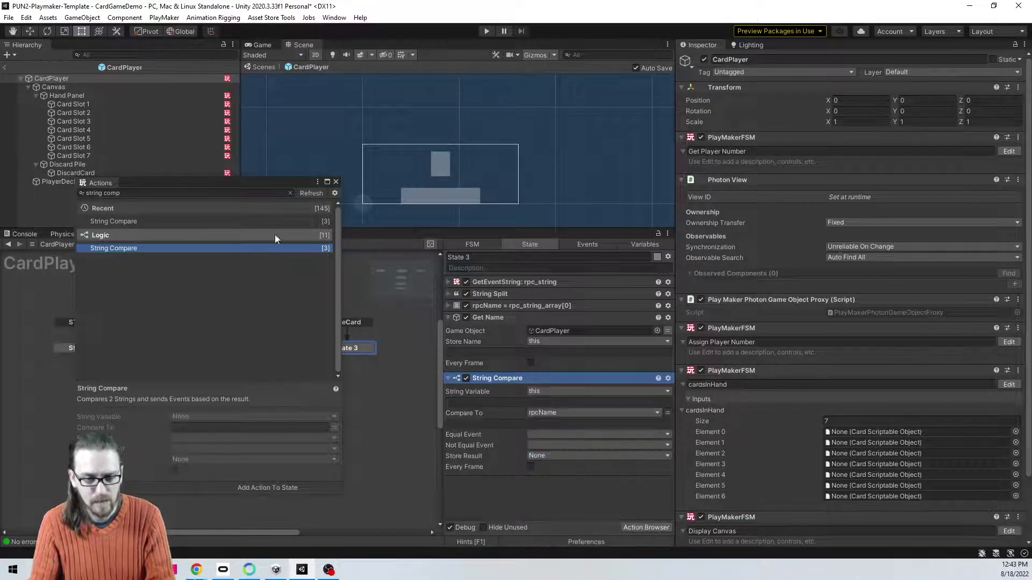
pyautogui.moveTo(337, 179); pyautogui.dragTo(337, 180)
pyautogui.click(336, 184)
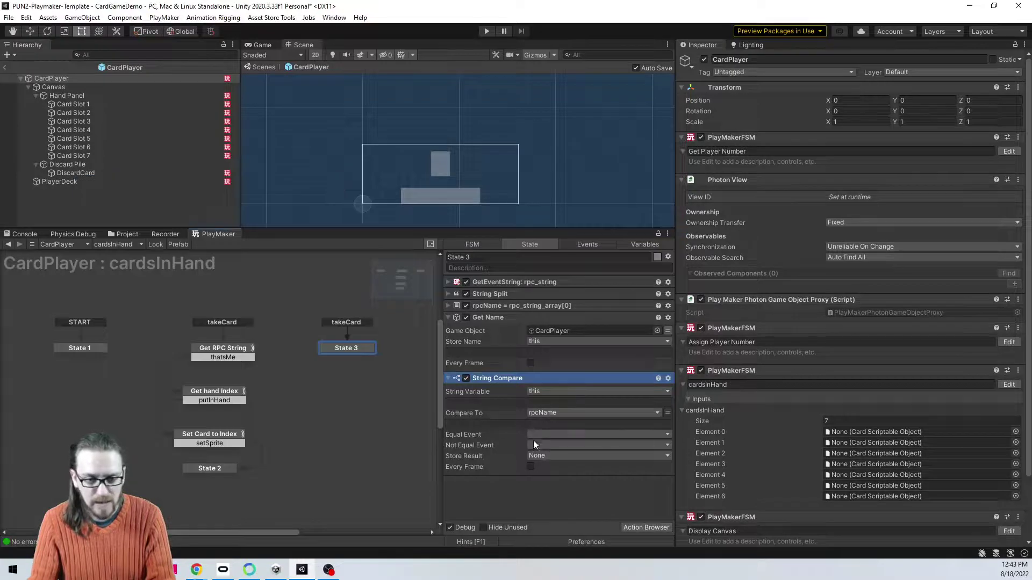
# Step: Create a new event named "take card" as the String Compare action's Equal Event
pyautogui.click(544, 443)
pyautogui.click(562, 430)
pyautogui.write('take card')
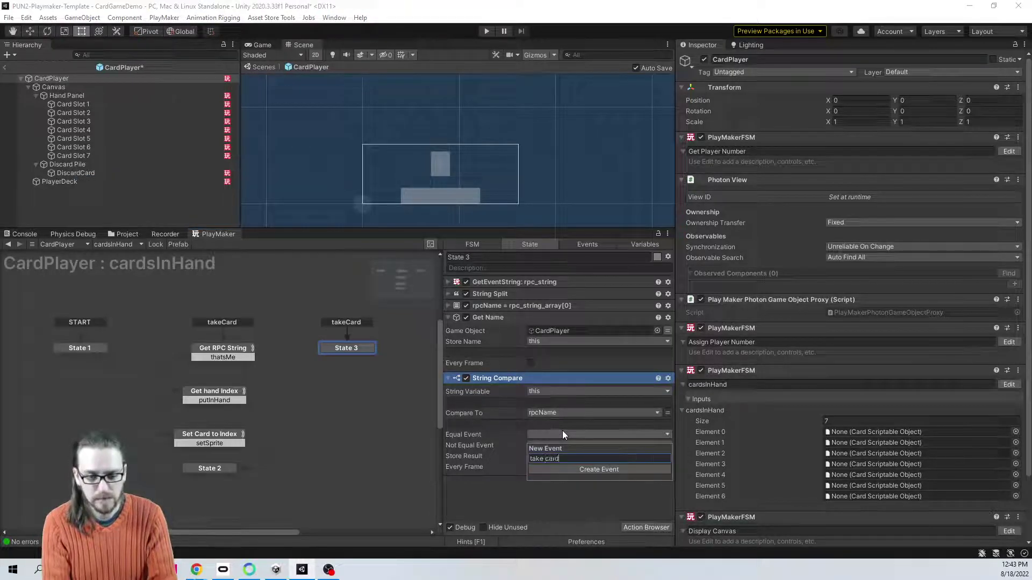
pyautogui.press('Return')
# Step: Create a new event named "don't take card" as the String Compare action's Not Equal Event
pyautogui.click(526, 447)
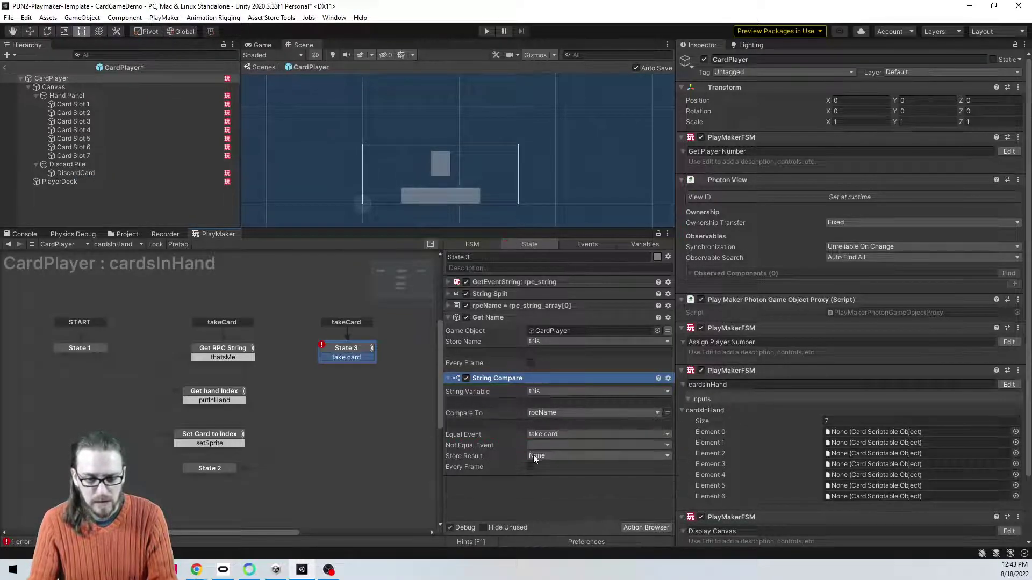
pyautogui.click(535, 446)
pyautogui.click(559, 441)
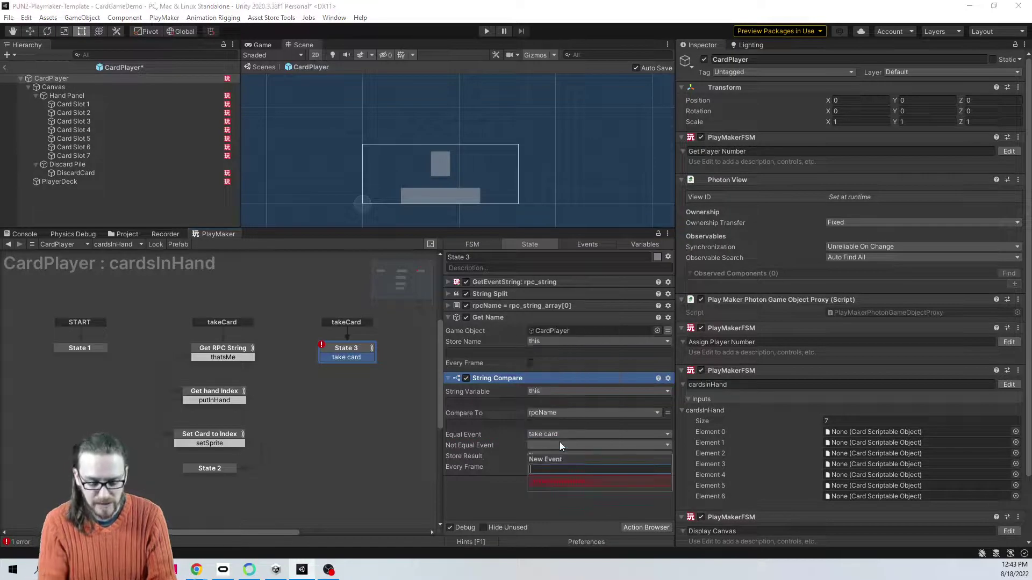
pyautogui.write('dontT')
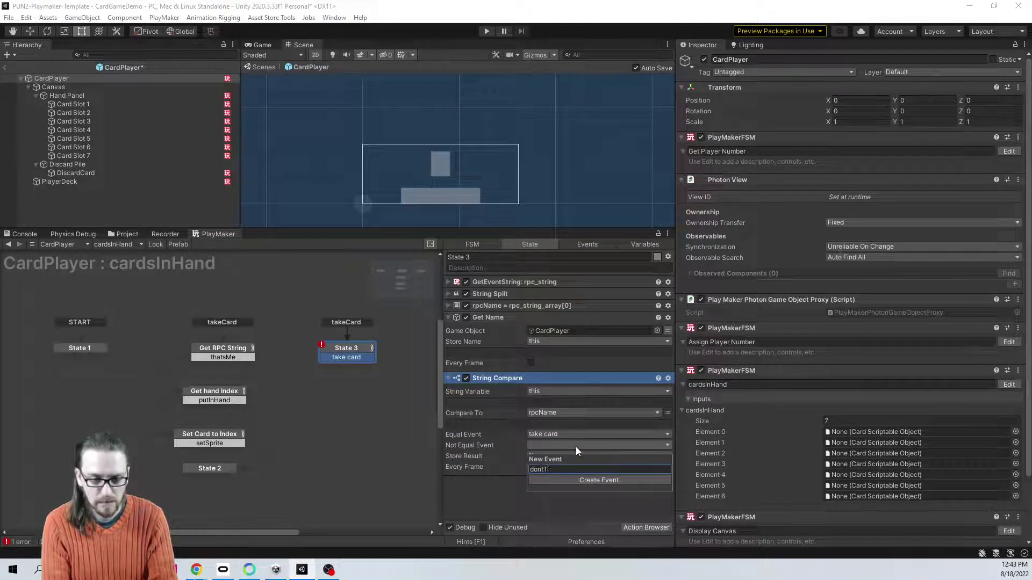
pyautogui.press('BackSpace')
pyautogui.press('BackSpace')
pyautogui.write("'t take card")
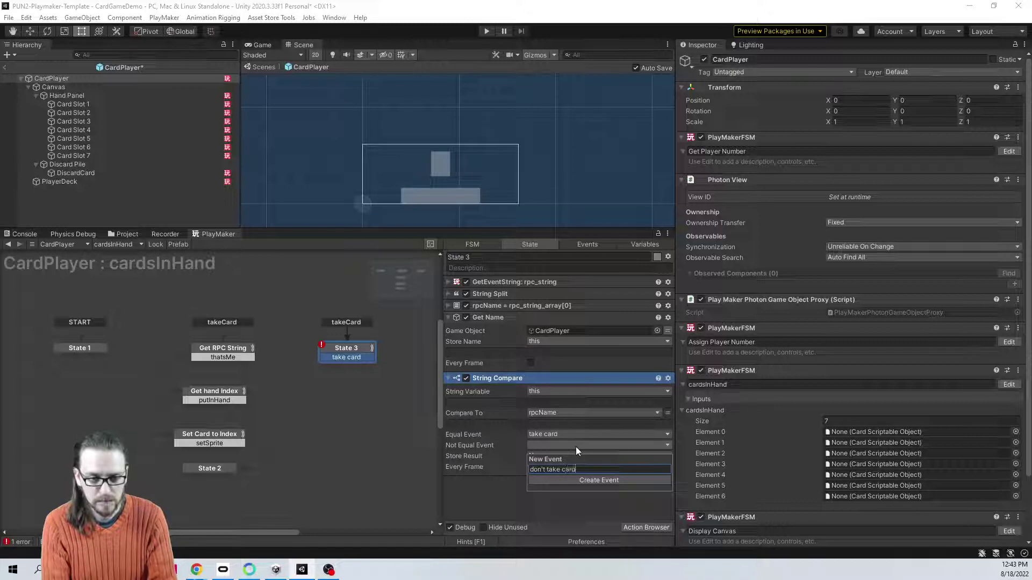
pyautogui.press('Return')
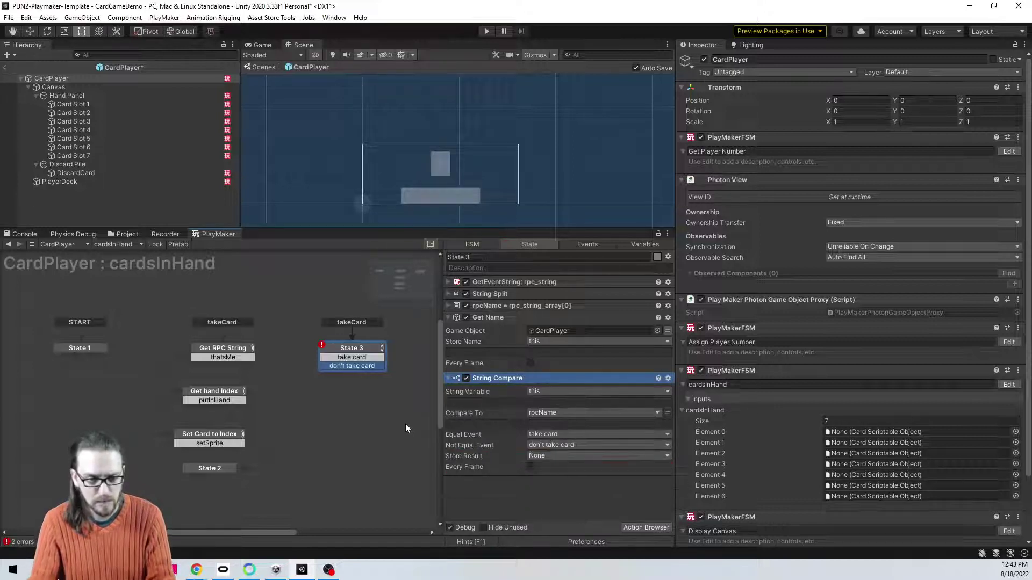
# Step: Link State 3's "don't take card" transition to a new state beside it and "take card" to a new state below it
pyautogui.moveTo(405, 423); pyautogui.dragTo(330, 422, button='middle')
pyautogui.moveTo(292, 368); pyautogui.dragTo(403, 349)
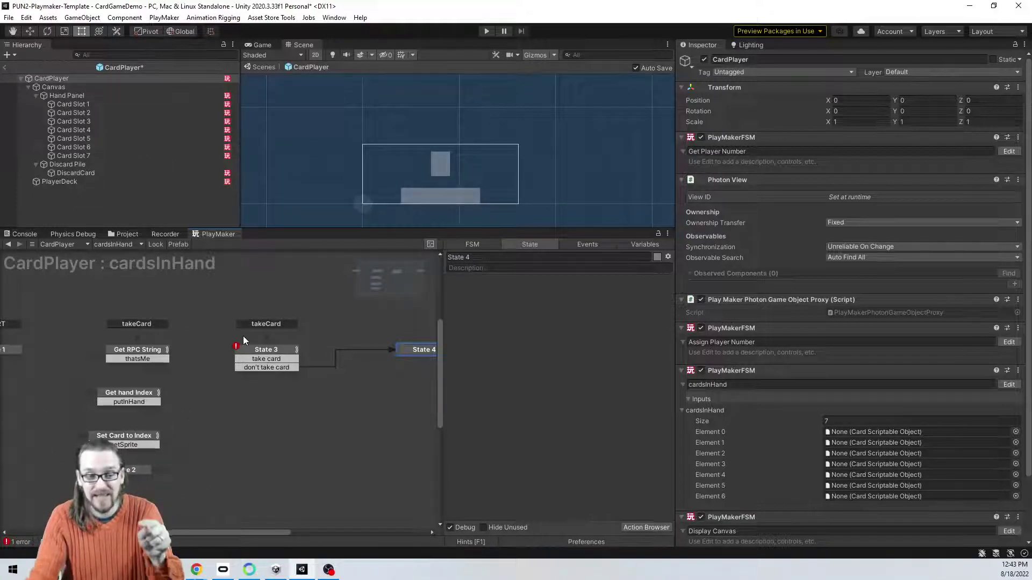
pyautogui.click(270, 358)
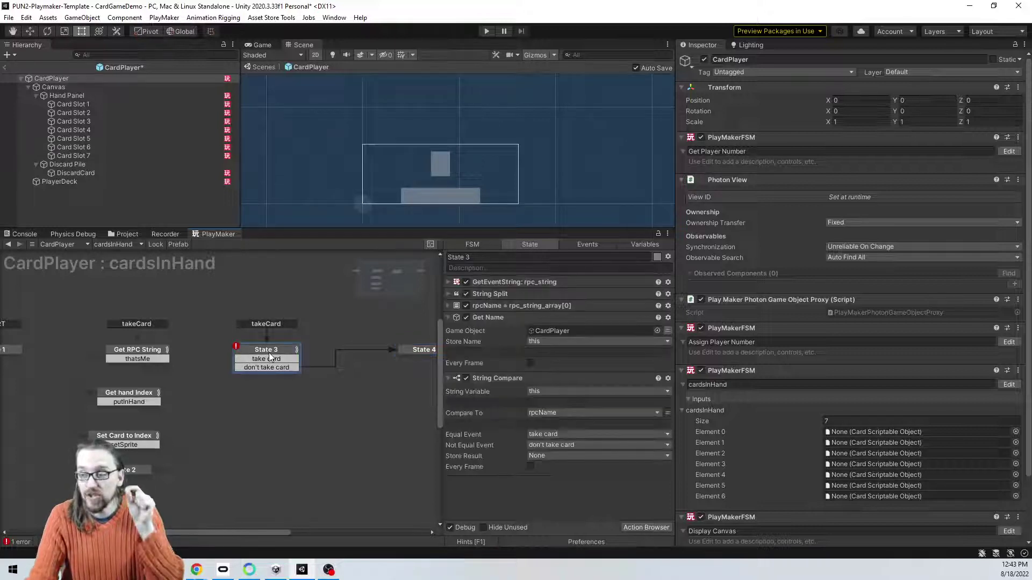
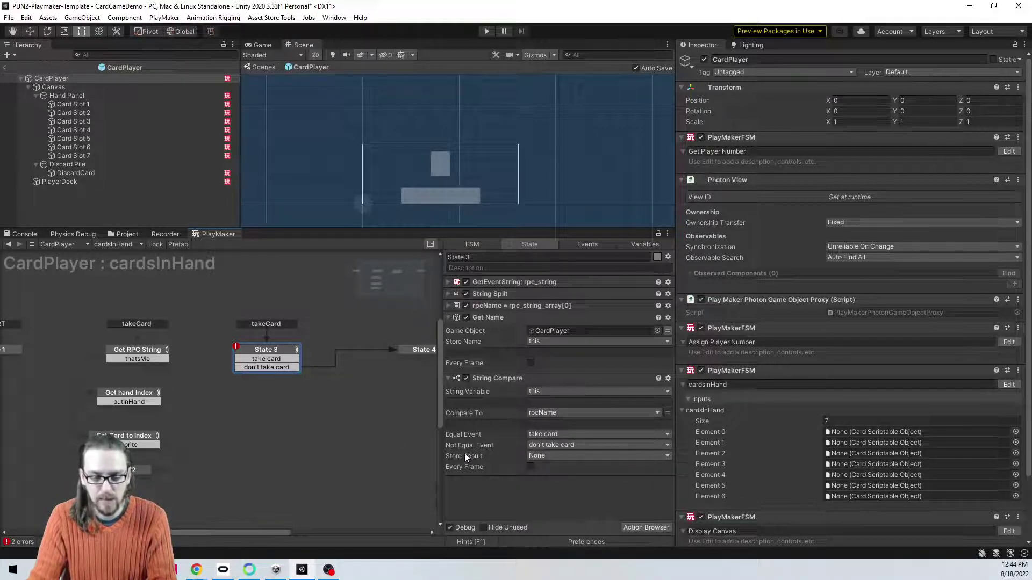
pyautogui.click(447, 317)
pyautogui.click(447, 329)
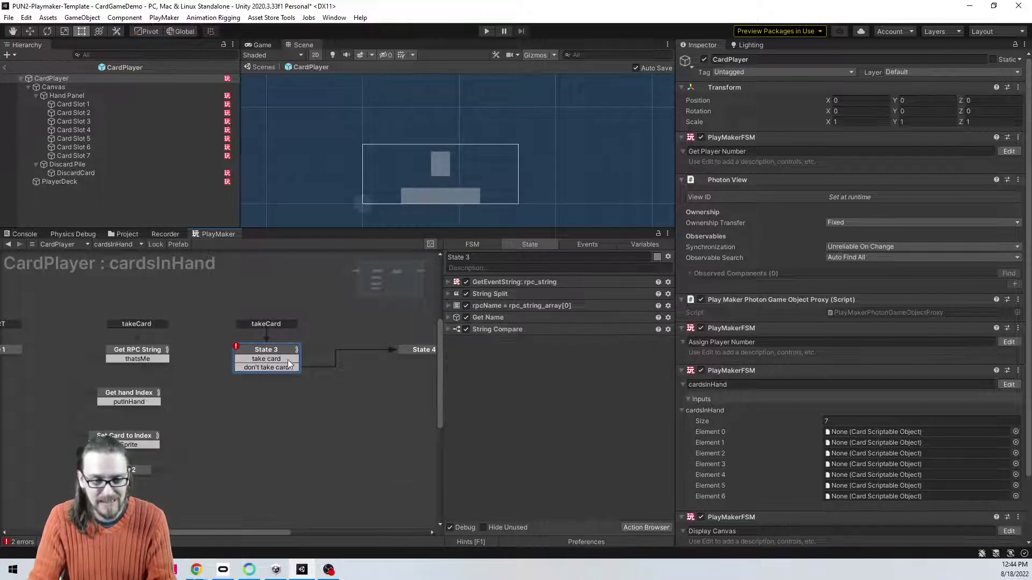
pyautogui.moveTo(288, 360); pyautogui.dragTo(265, 406)
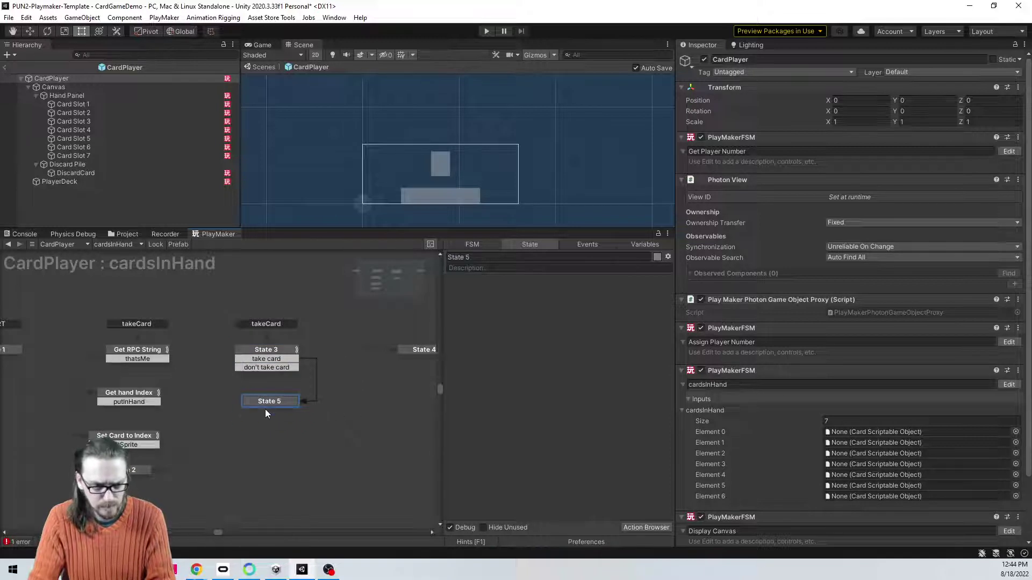
# Step: Examine the actions in the existing Get RPC String and Get hand Index states
pyautogui.click(137, 350)
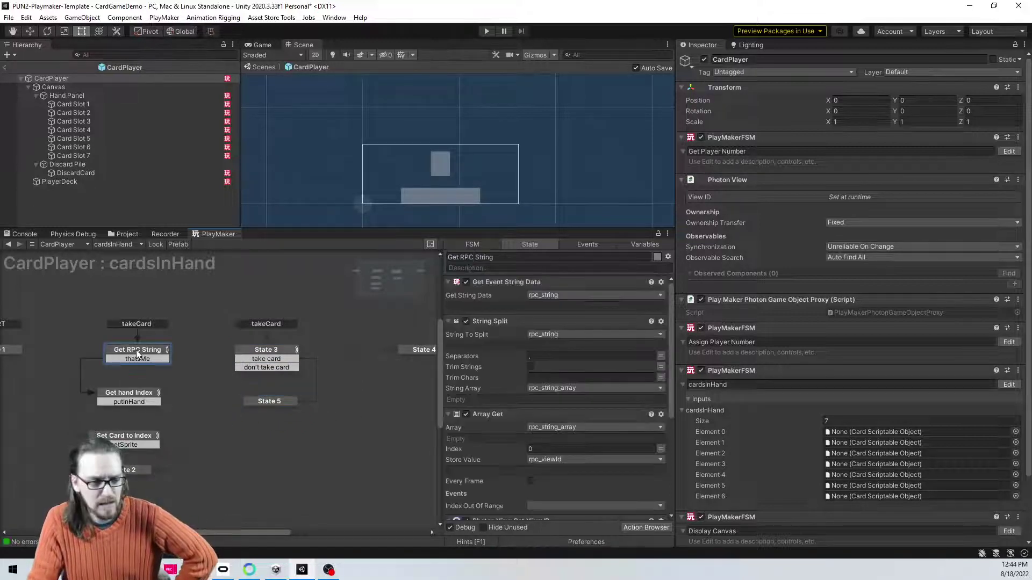
pyautogui.click(135, 399)
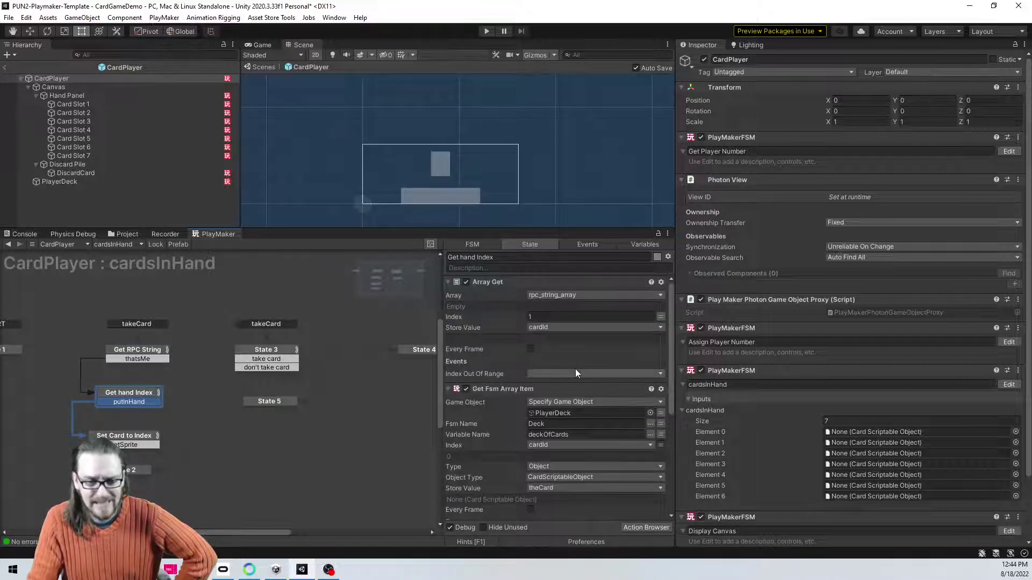
pyautogui.scroll(-4, 526, 366)
pyautogui.scroll(3, 510, 419)
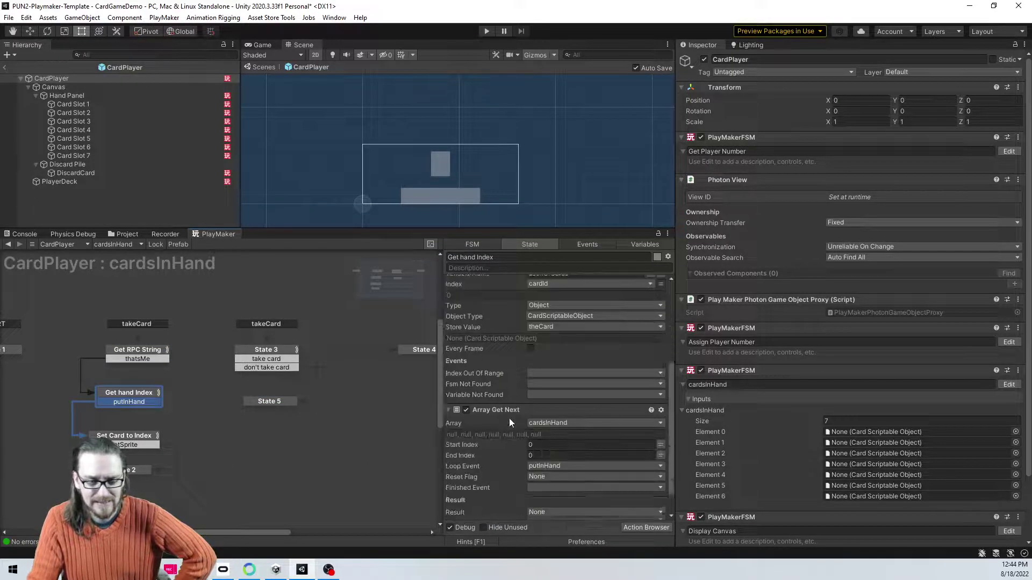
pyautogui.scroll(1, 529, 421)
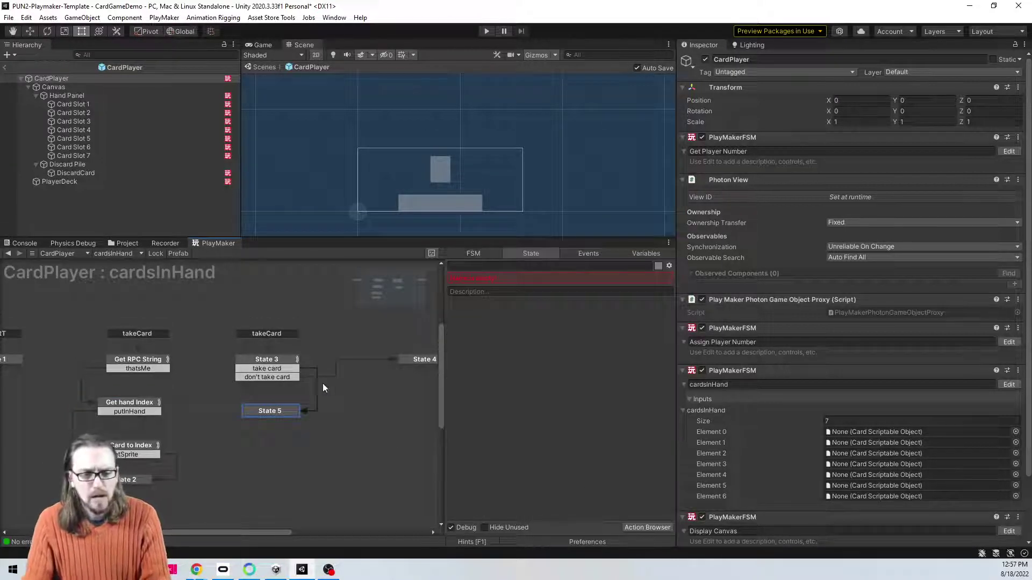
# Step: Rename State 5, the target of the "take card" transition, as Take Card
pyautogui.click(487, 267)
pyautogui.write('Take Card')
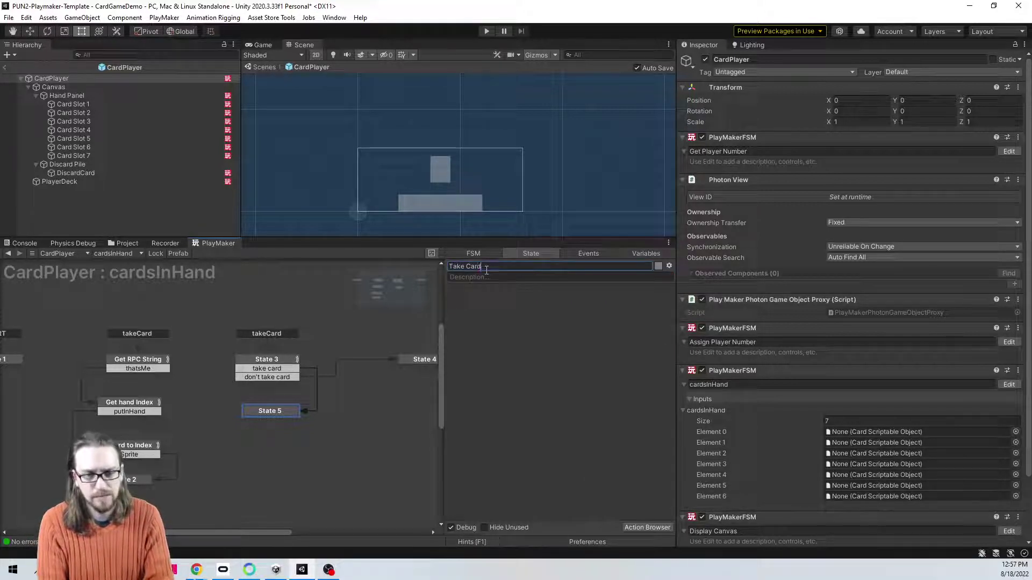
pyautogui.press('Return')
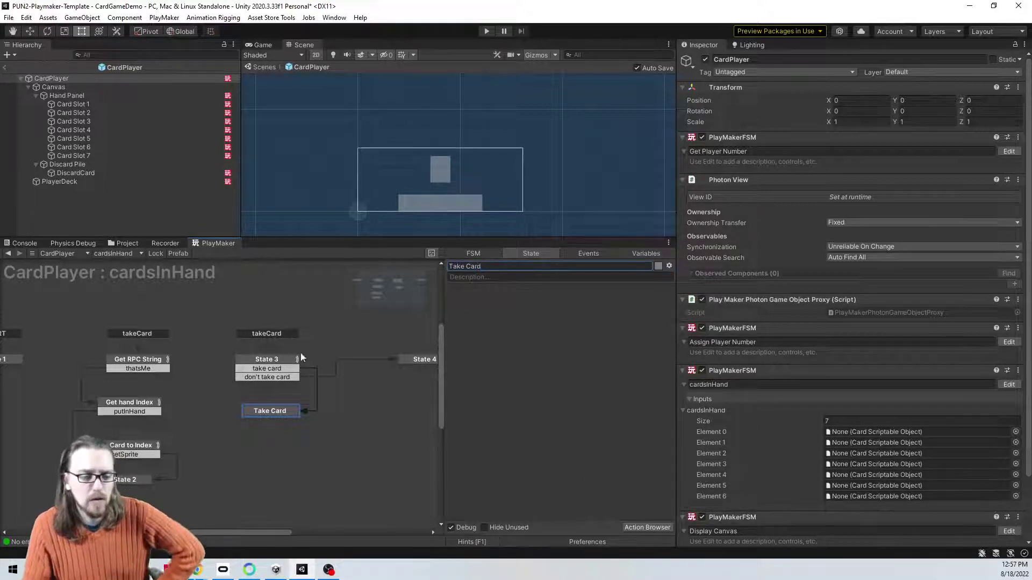
# Step: Review the actions of State 3, Get hand Index and Set Card to Index as reference for the new state
pyautogui.click(274, 362)
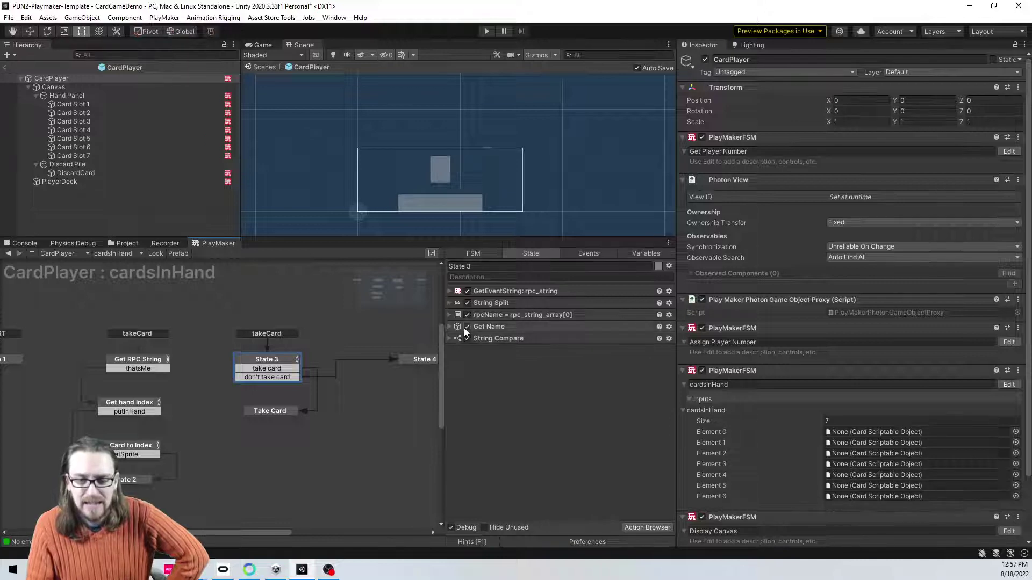
pyautogui.click(128, 410)
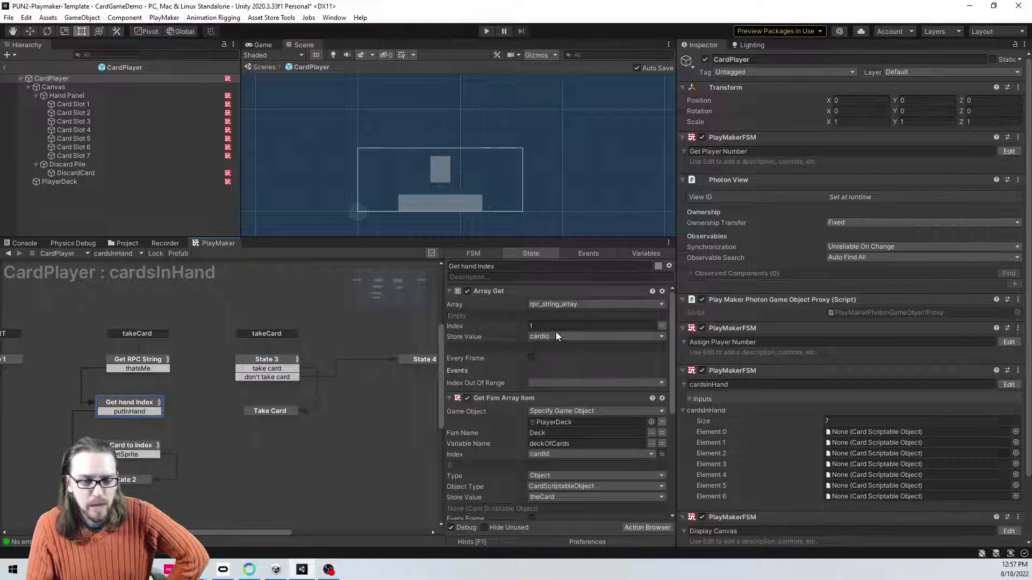
pyautogui.scroll(-4, 524, 334)
pyautogui.scroll(-3, 524, 337)
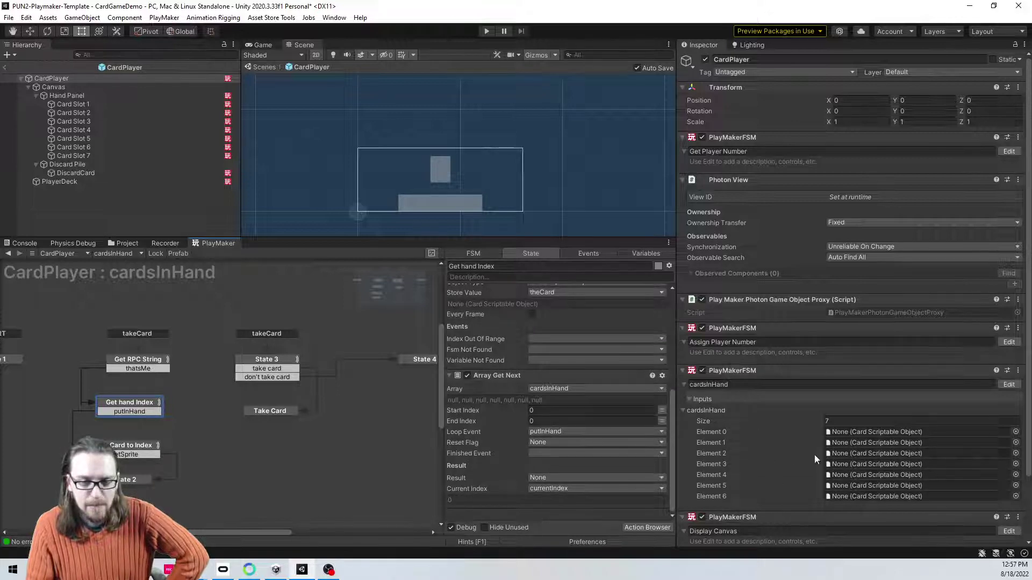
pyautogui.click(138, 447)
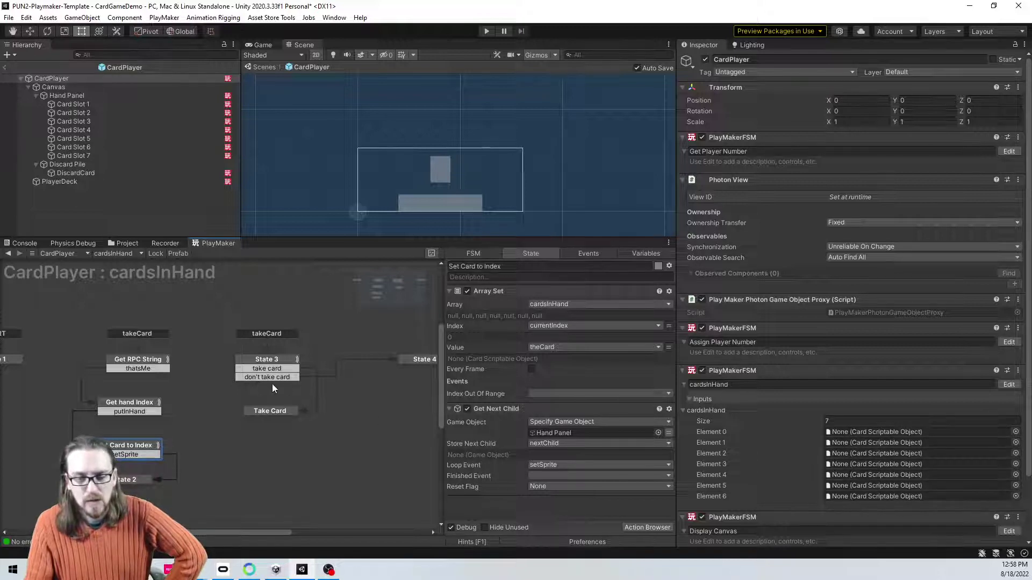
# Step: Browse the array list actions and add an Array List Add action to the Take Card state
pyautogui.moveTo(304, 399); pyautogui.dragTo(277, 410)
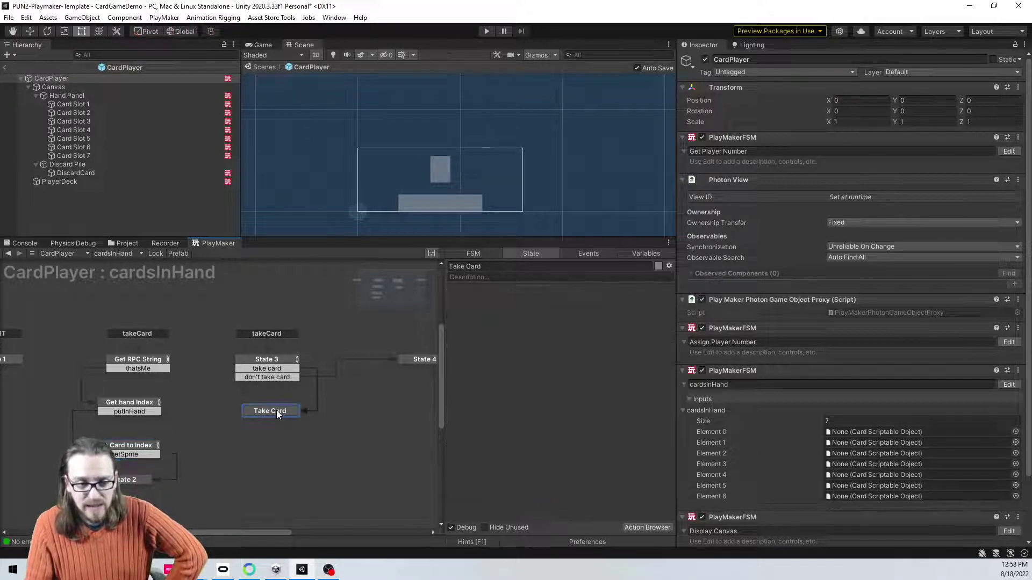
pyautogui.doubleClick(510, 388)
pyautogui.write('arr')
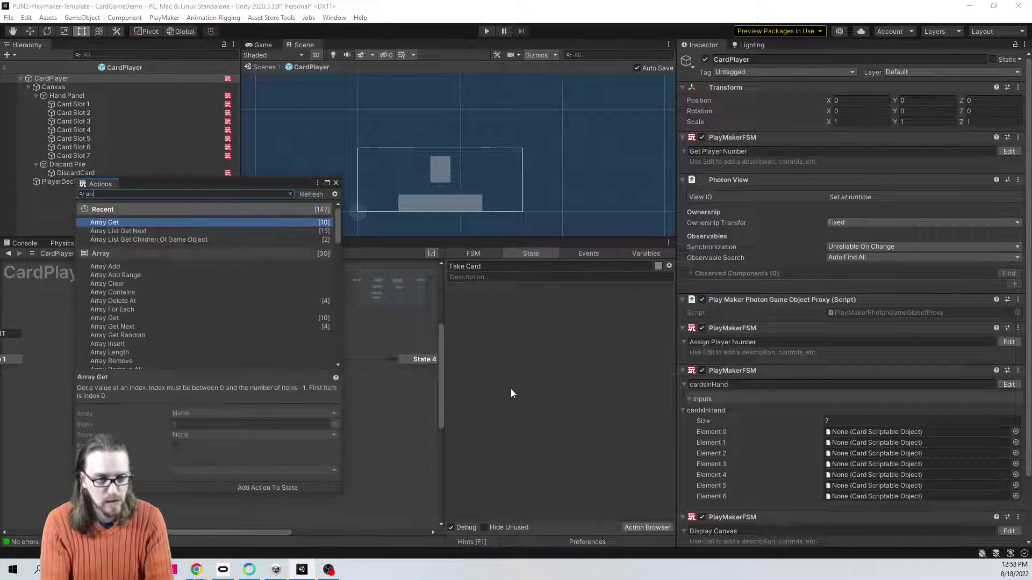
pyautogui.write('ay list')
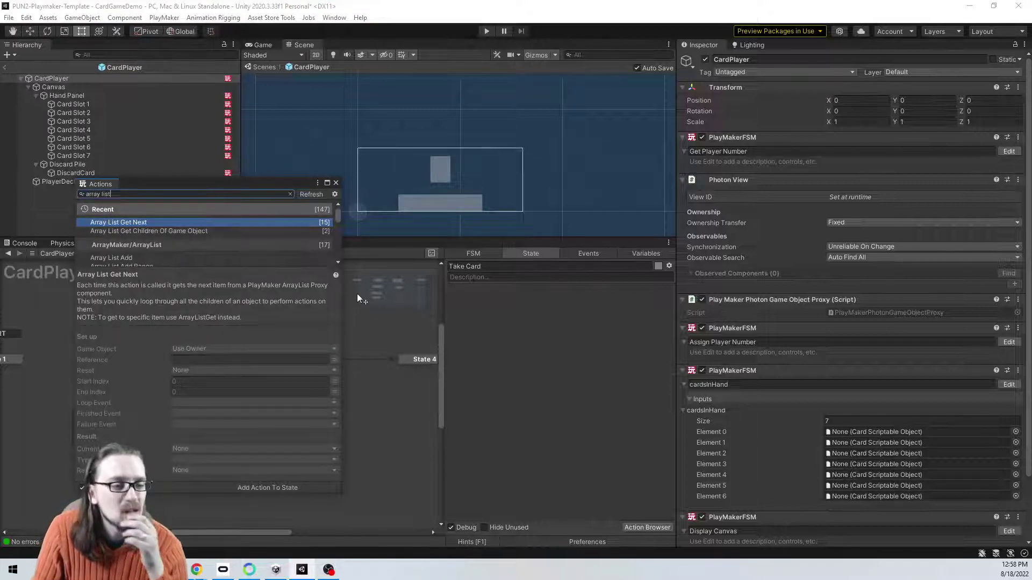
pyautogui.moveTo(279, 180); pyautogui.dragTo(257, 29)
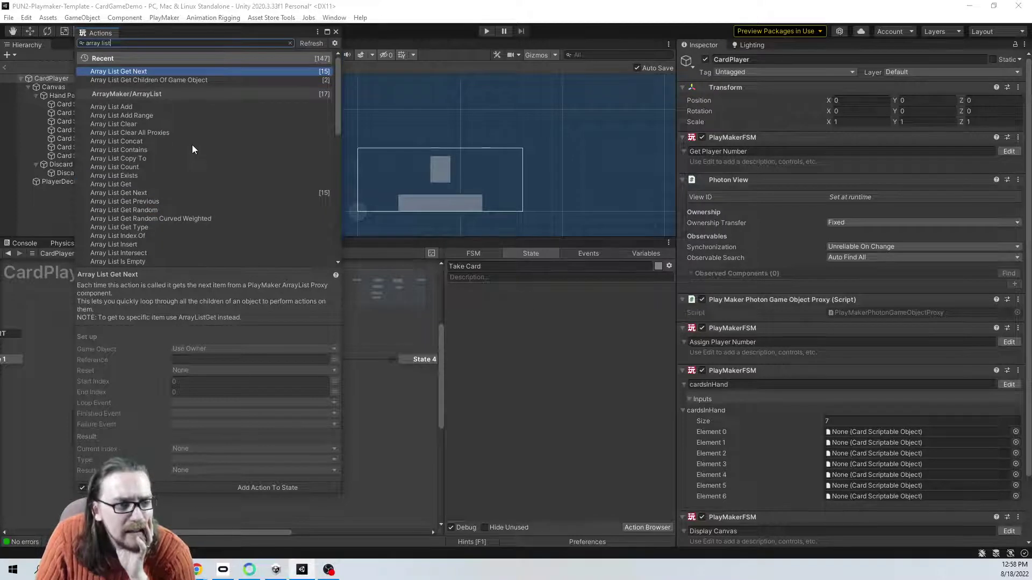
pyautogui.click(141, 140)
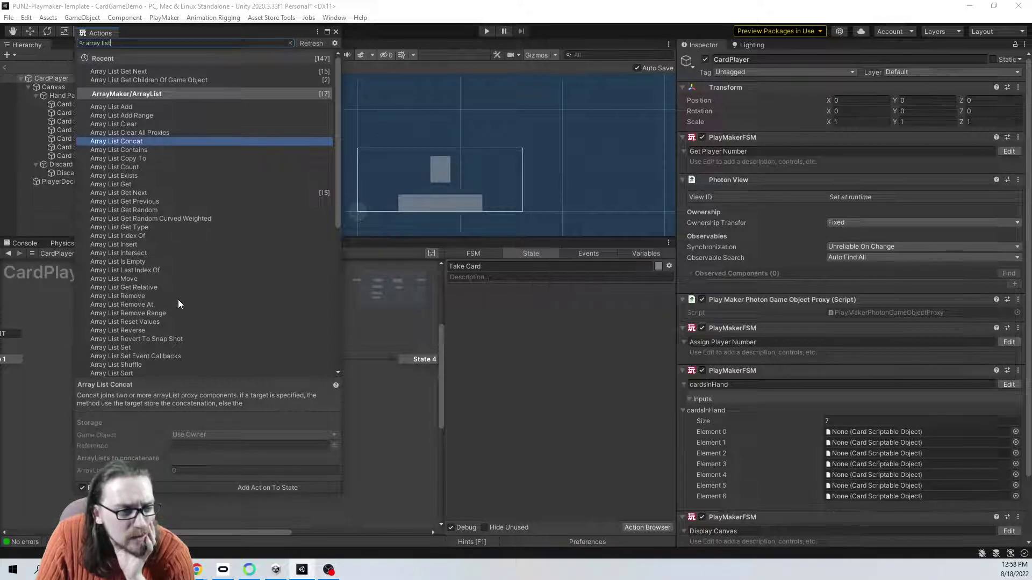
pyautogui.scroll(-1, 178, 305)
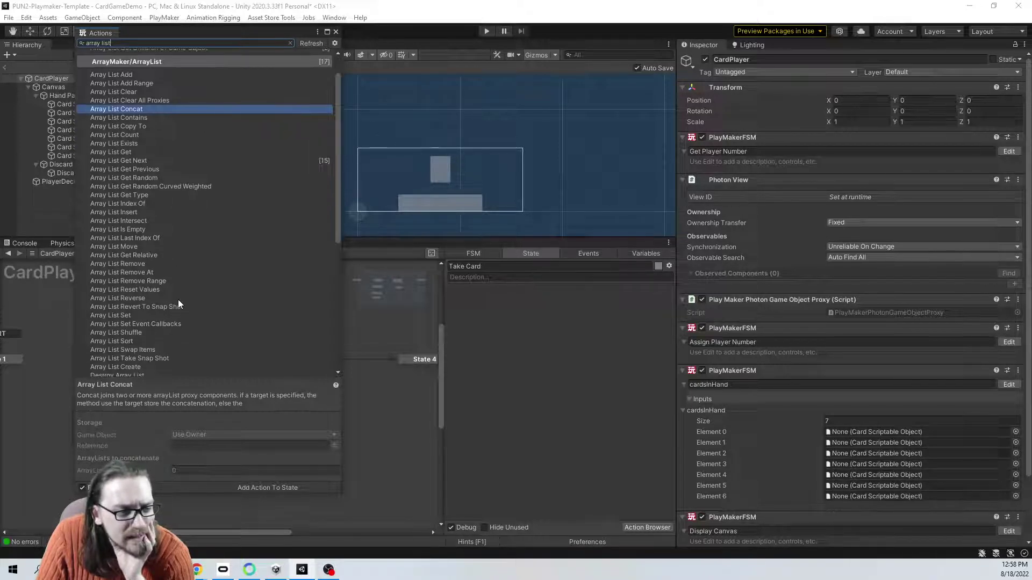
pyautogui.scroll(-1, 190, 305)
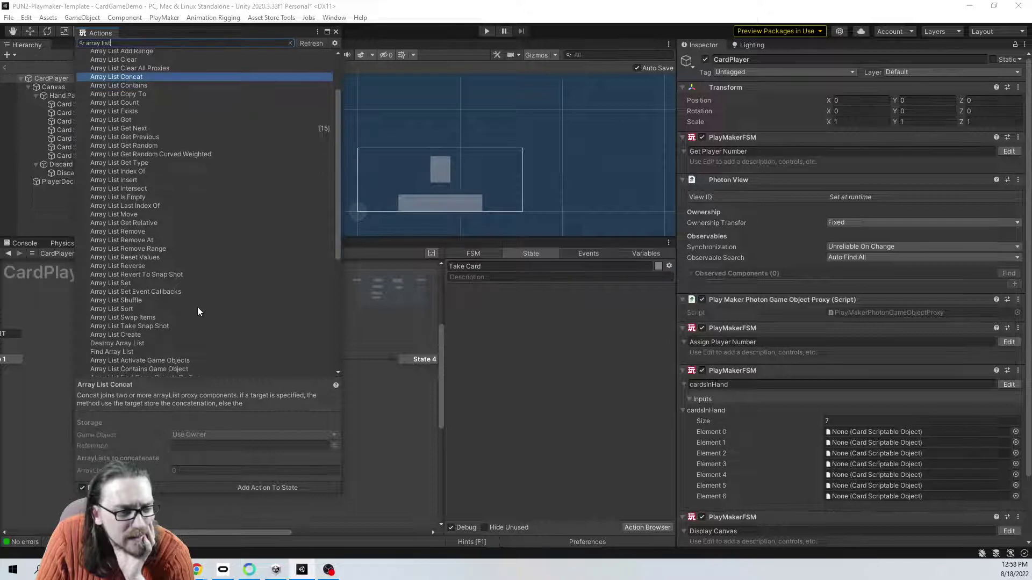
pyautogui.click(110, 309)
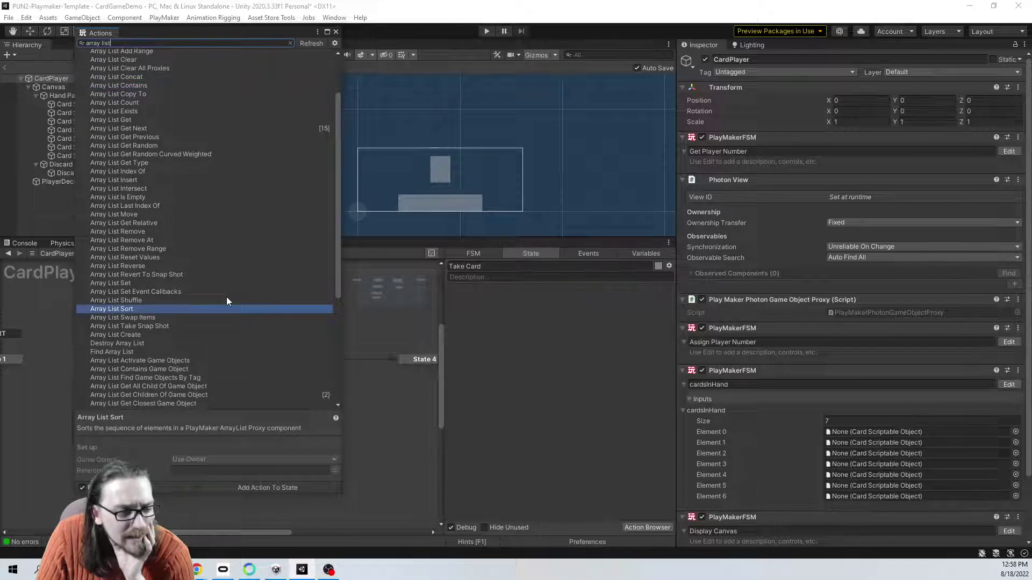
pyautogui.scroll(-5, 226, 300)
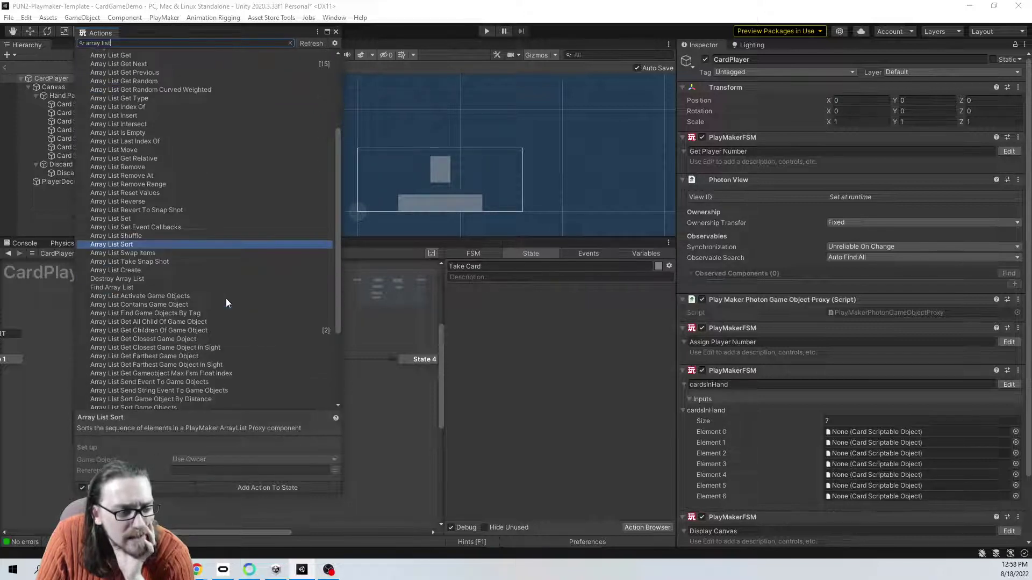
pyautogui.scroll(-1, 224, 299)
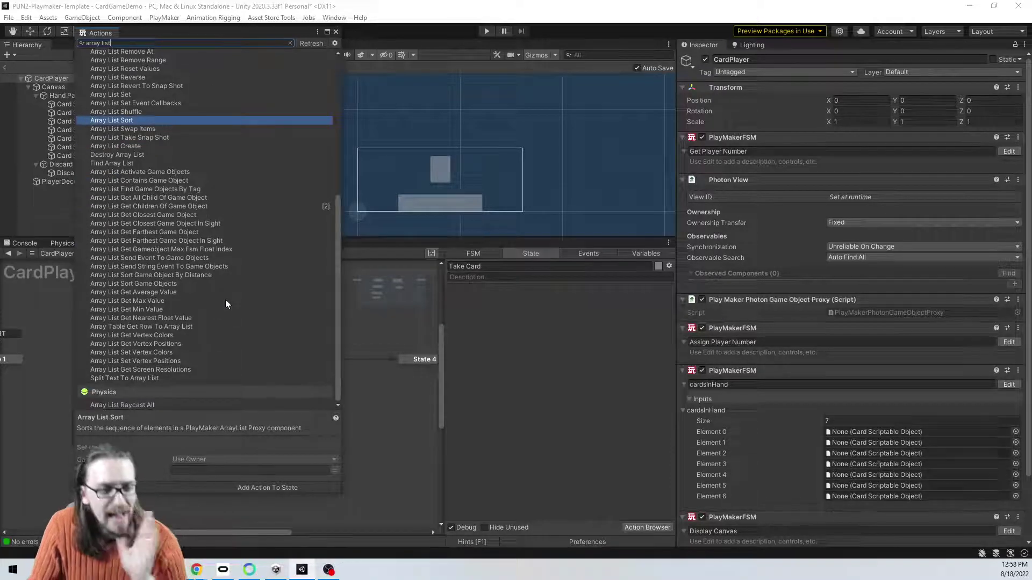
pyautogui.scroll(7, 224, 299)
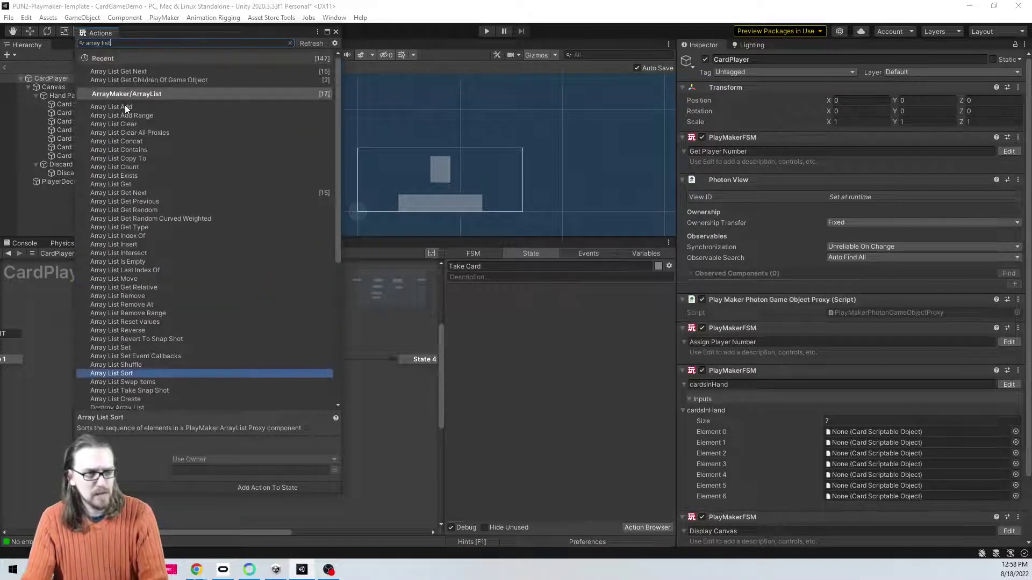
pyautogui.doubleClick(125, 105)
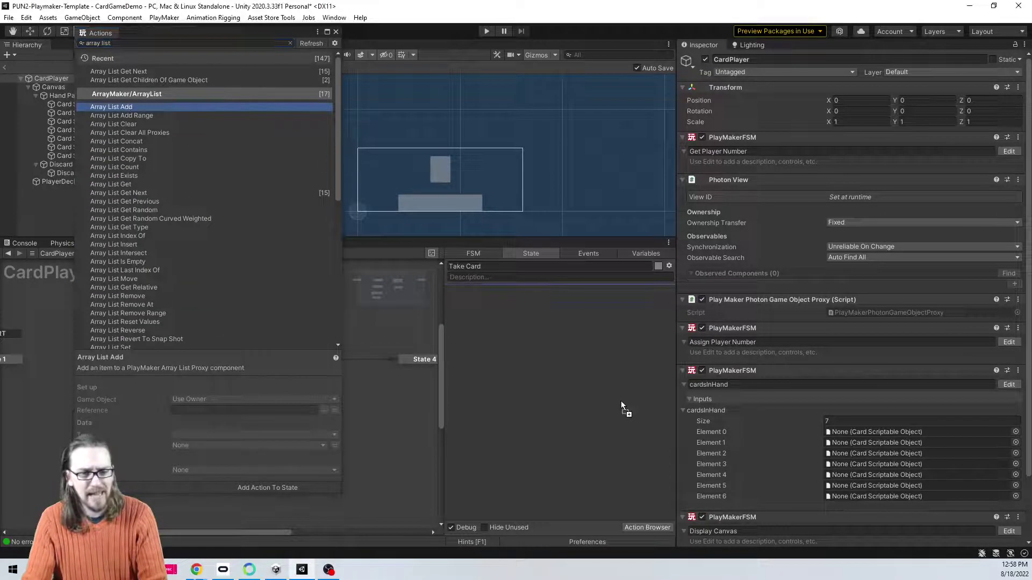
pyautogui.click(336, 33)
# Step: Review the actions of the Get RPC String and Get hand Index states for how the card is looked up
pyautogui.click(119, 358)
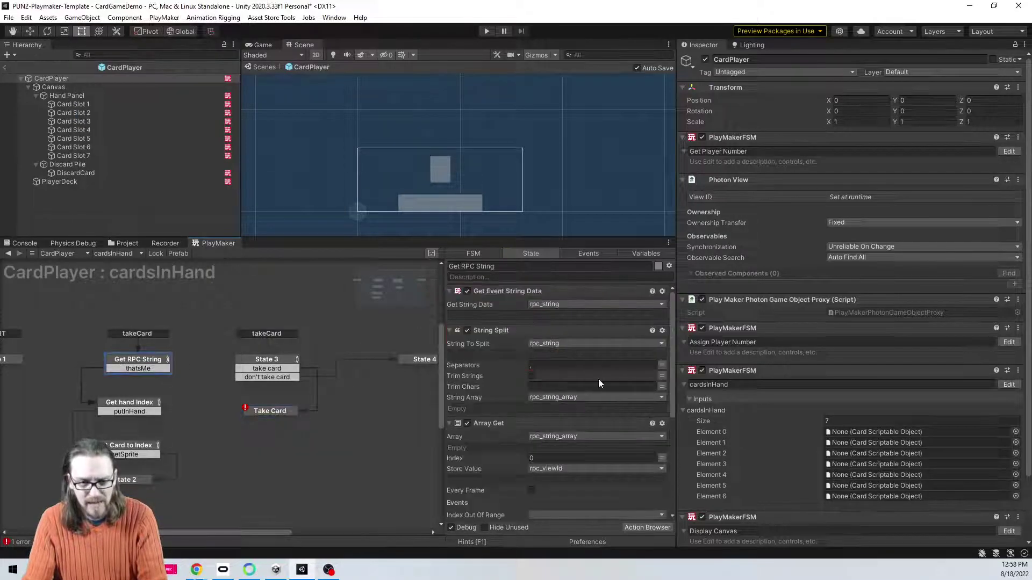
pyautogui.scroll(-3, 498, 347)
pyautogui.scroll(3, 535, 406)
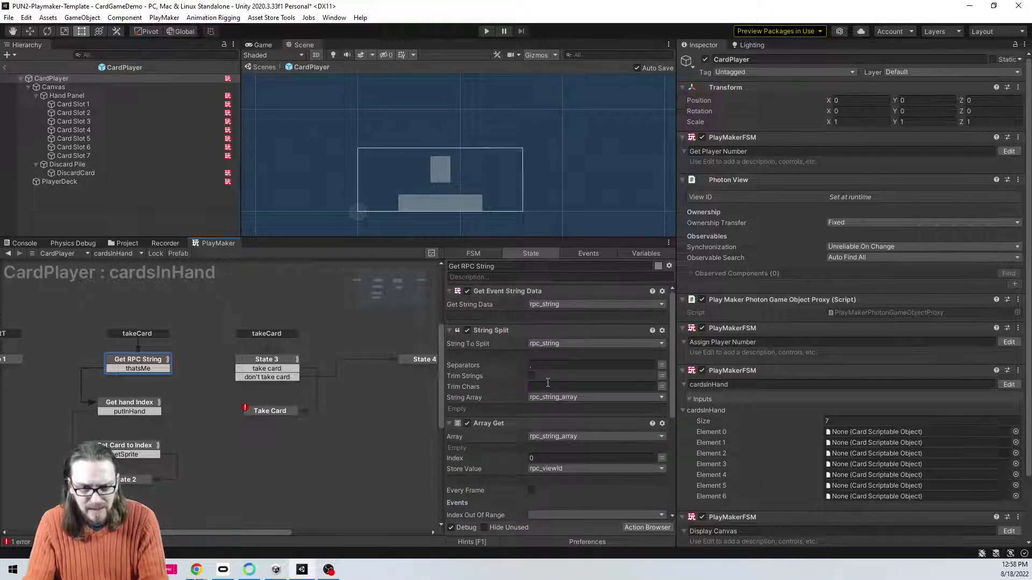
pyautogui.scroll(-4, 545, 385)
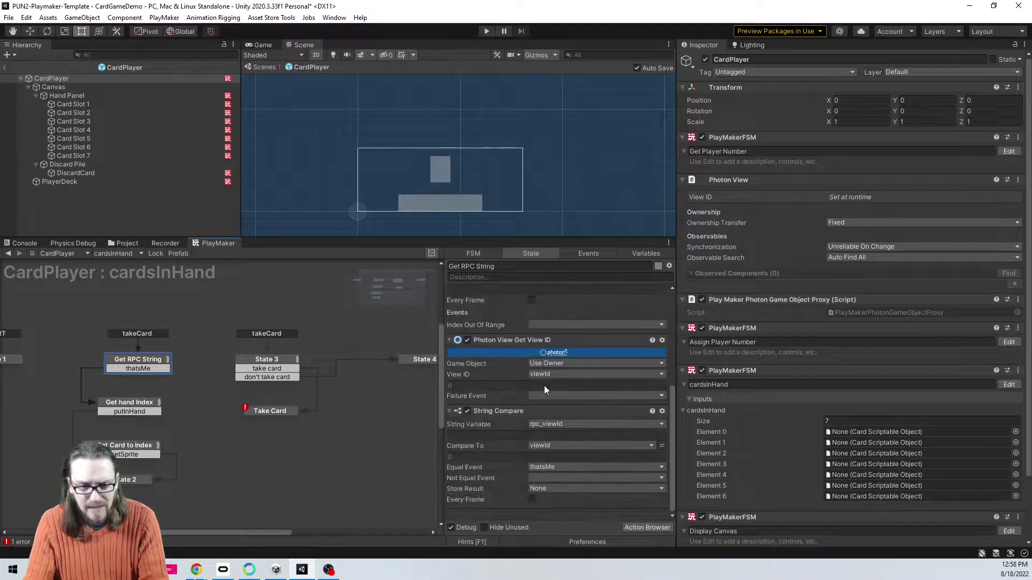
pyautogui.click(137, 404)
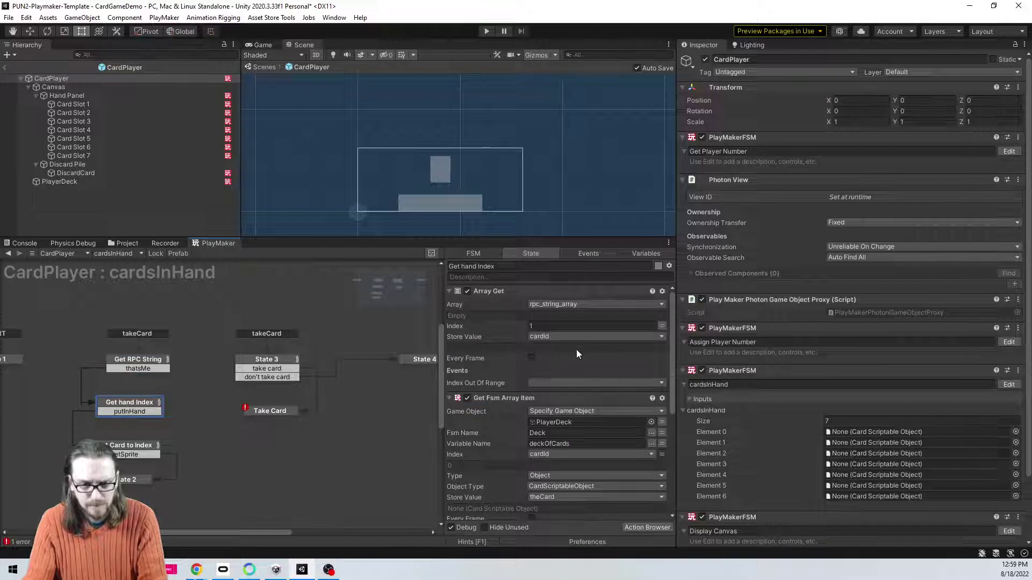
pyautogui.scroll(-4, 577, 353)
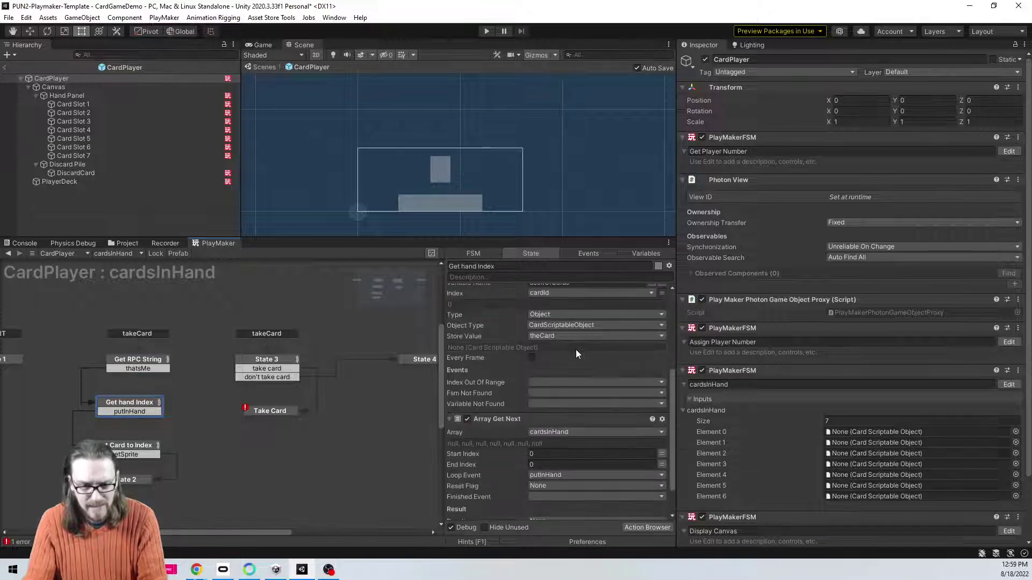
pyautogui.scroll(-1, 576, 353)
pyautogui.scroll(4, 575, 349)
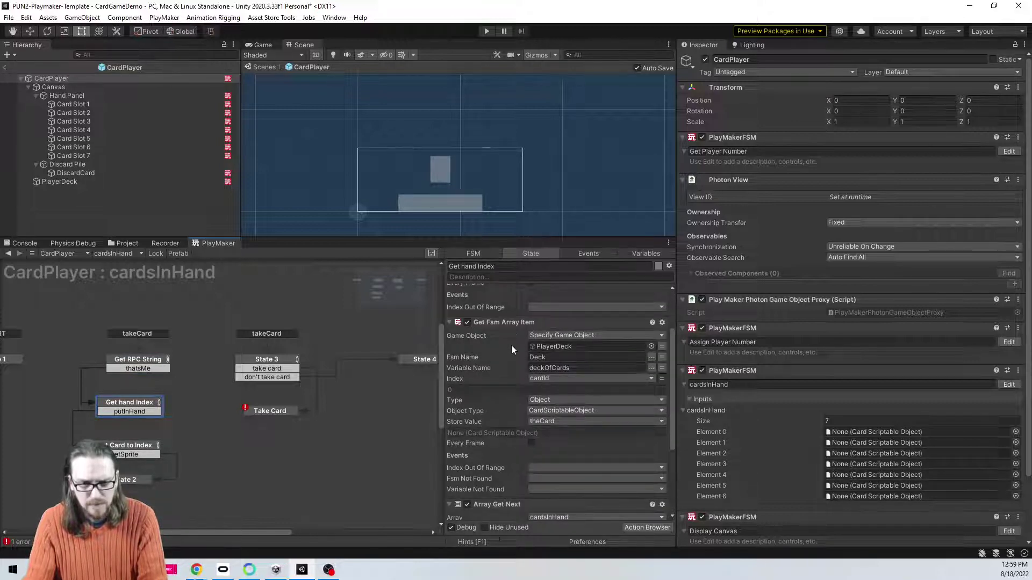
# Step: Copy the Get Fsm Array Item action from Get hand Index into Take Card and place it above Array List Add
pyautogui.rightClick(534, 322)
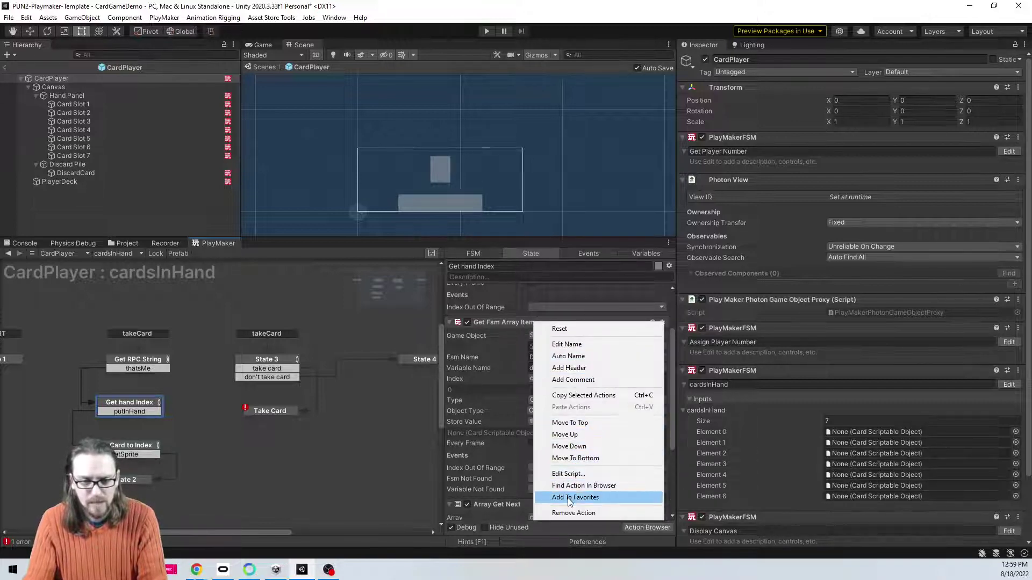
pyautogui.click(502, 321)
pyautogui.rightClick(501, 321)
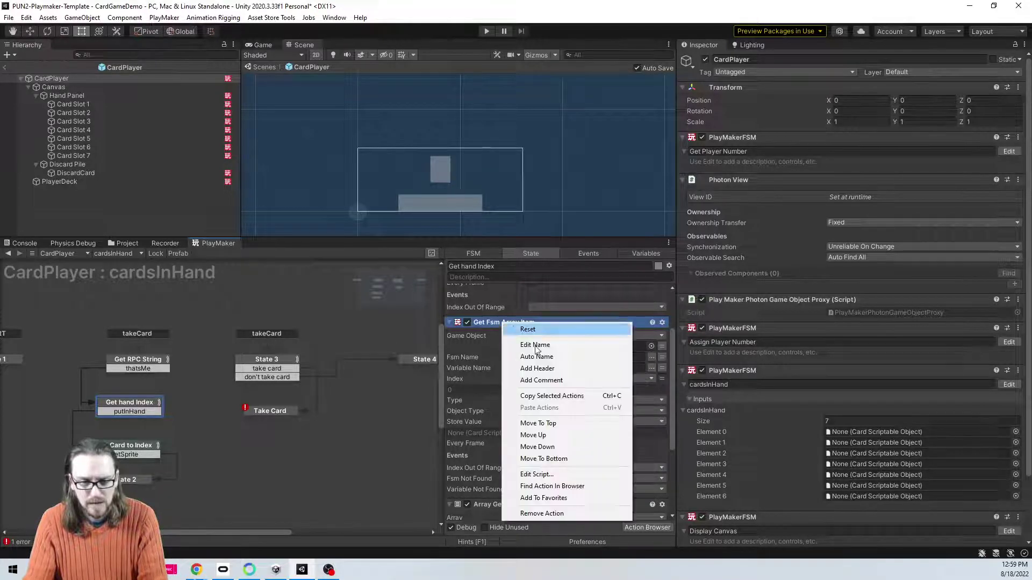
pyautogui.click(543, 396)
pyautogui.click(279, 410)
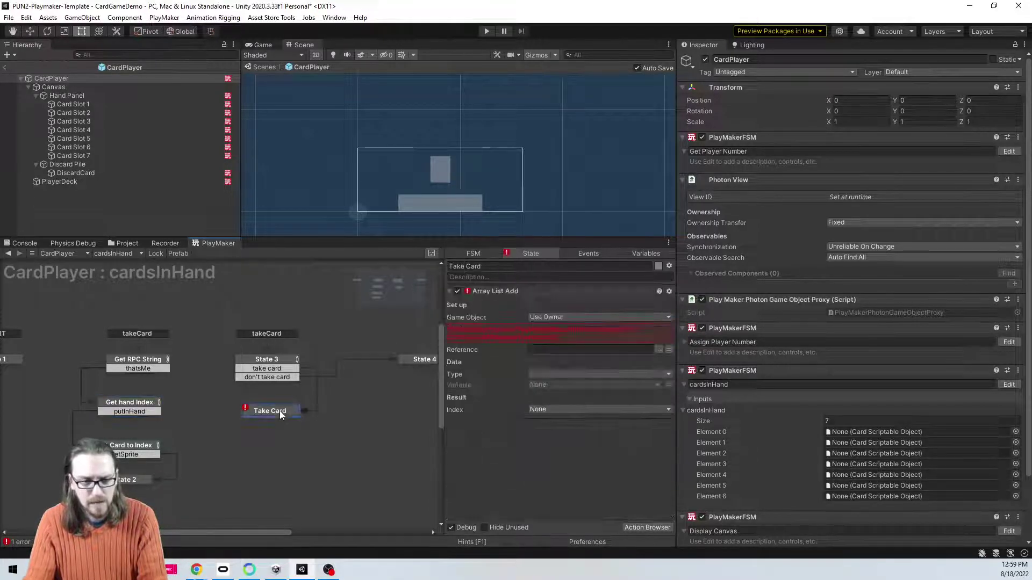
pyautogui.rightClick(499, 449)
pyautogui.click(536, 394)
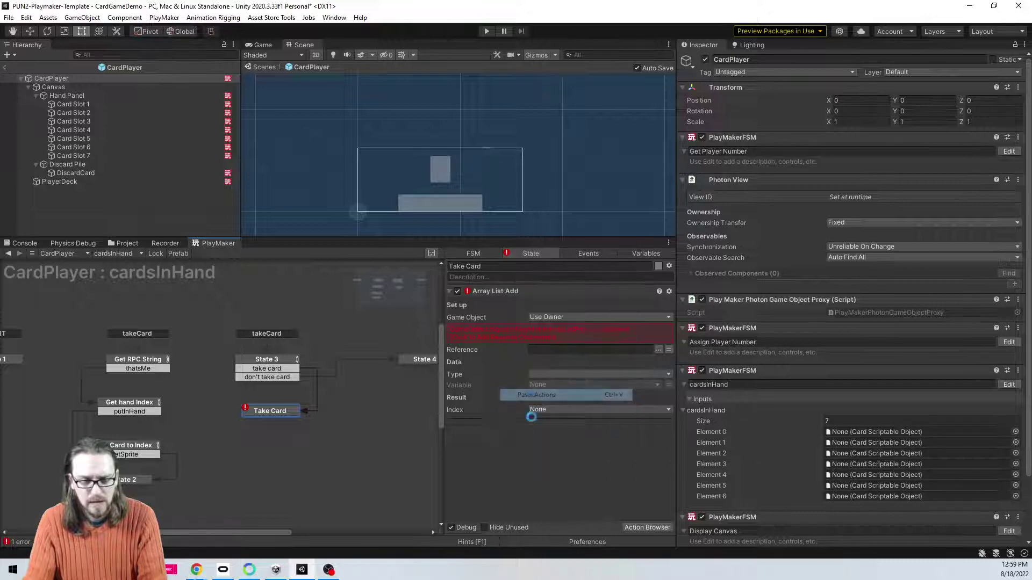
pyautogui.moveTo(514, 428); pyautogui.dragTo(536, 328)
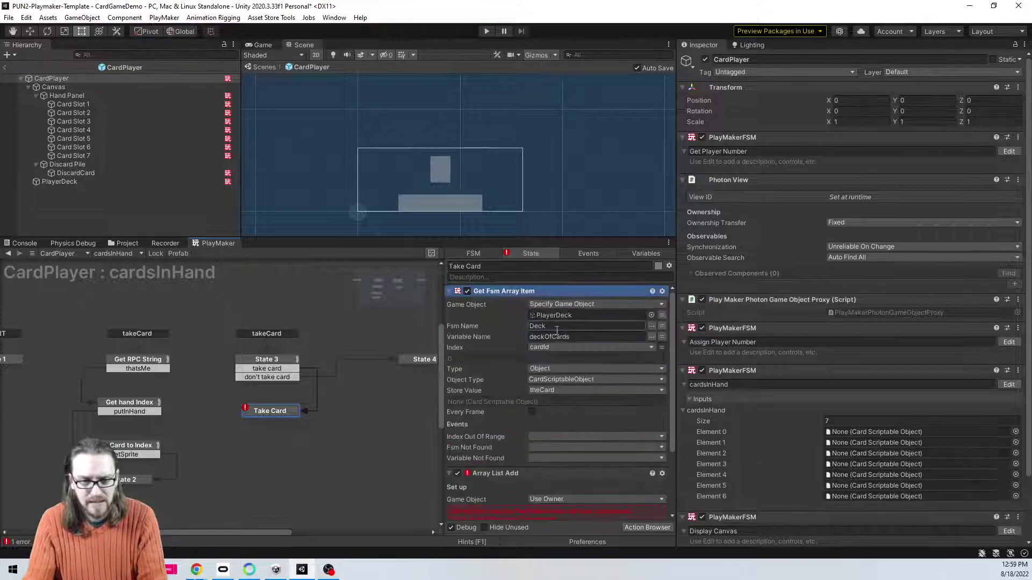
# Step: Check State 3's actions and add an Array Get action above Get Fsm Array Item in the Take Card state
pyautogui.click(277, 357)
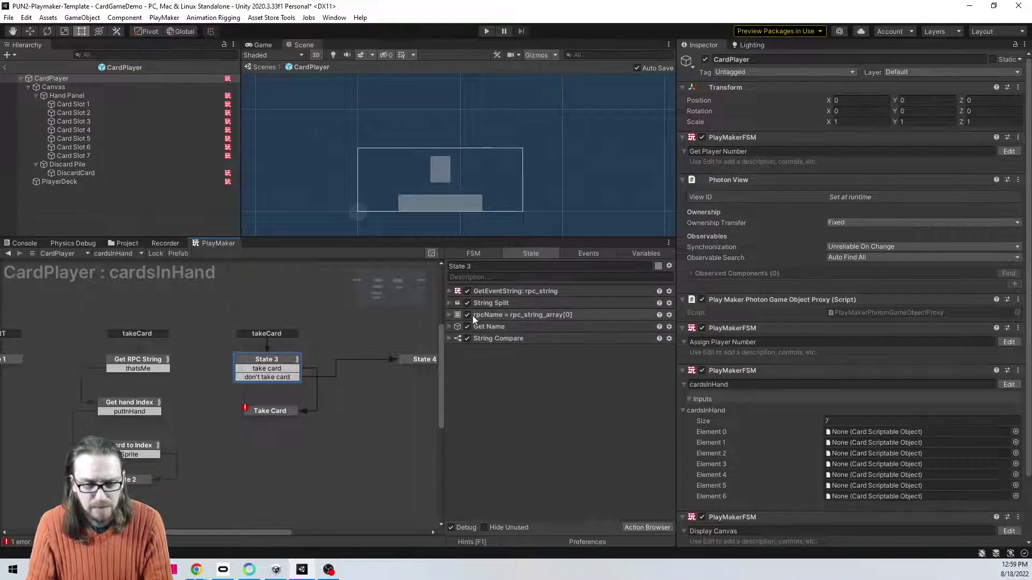
pyautogui.click(268, 411)
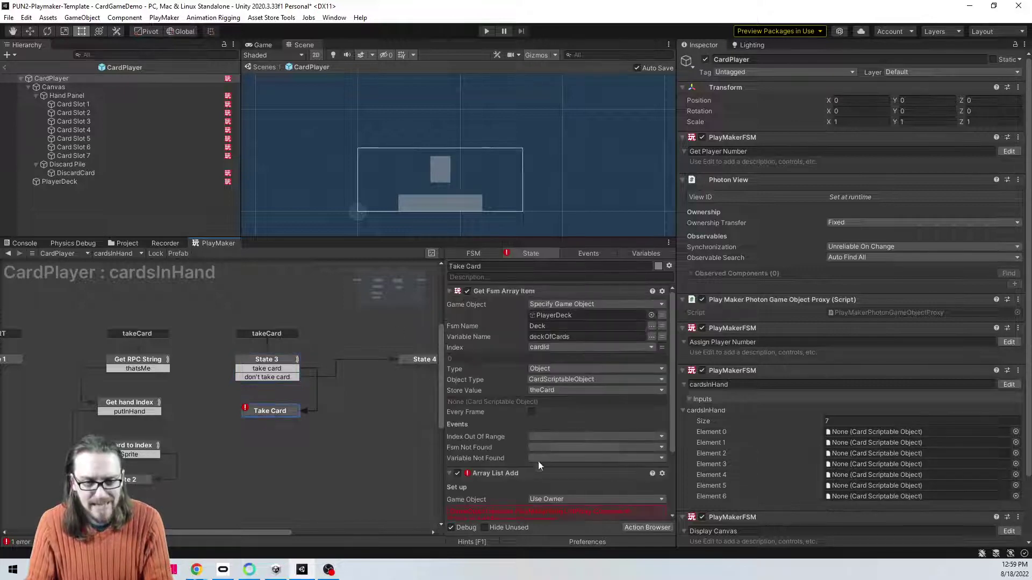
pyautogui.click(646, 527)
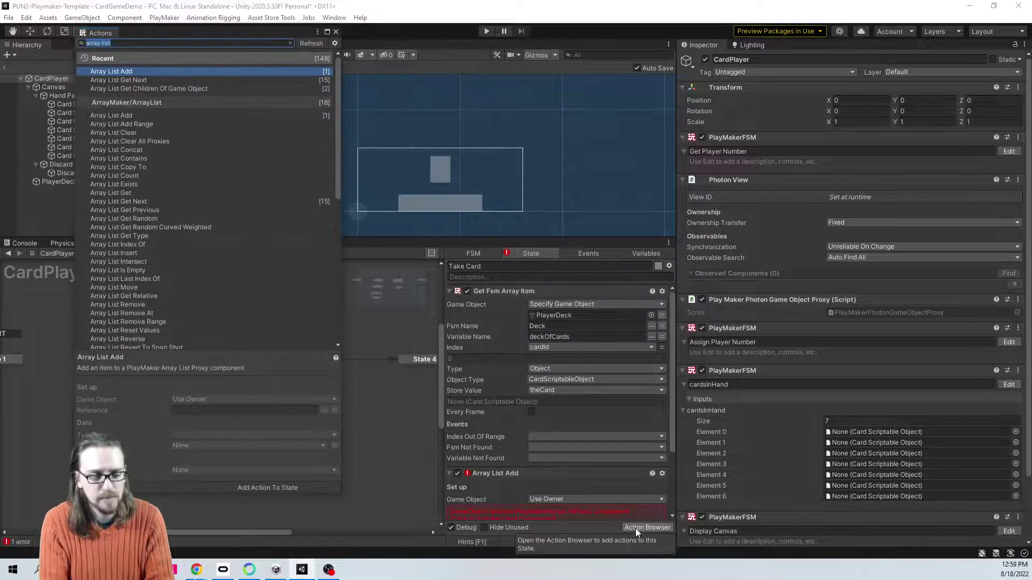
pyautogui.write('array get l')
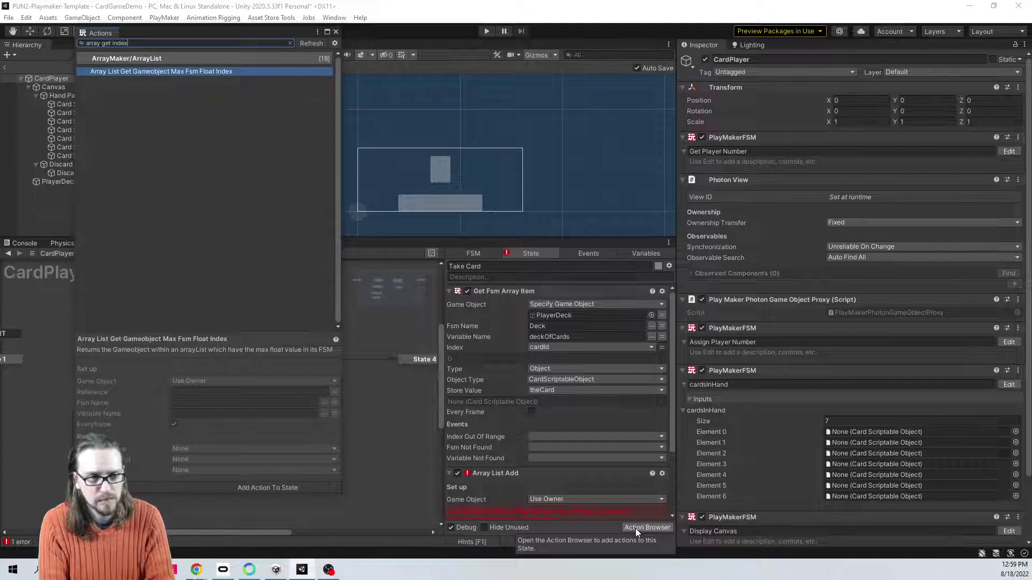
pyautogui.press('BackSpace')
pyautogui.press('BackSpace')
pyautogui.press('BackSpace')
pyautogui.press('BackSpace')
pyautogui.press('BackSpace')
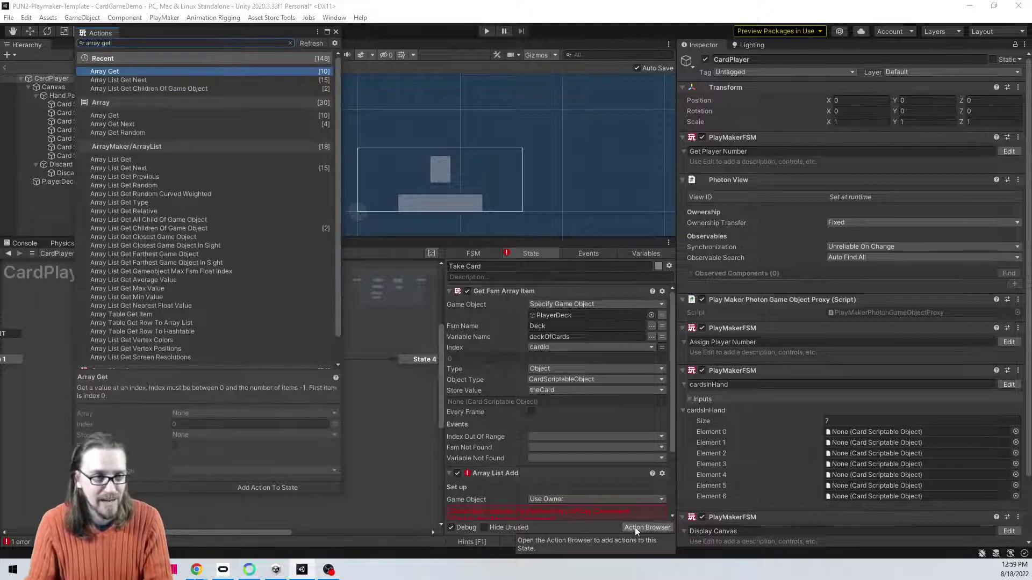
pyautogui.moveTo(105, 115); pyautogui.dragTo(596, 304)
# Step: Set Array Get to read index 1 of rpc_string_array and store the value in cardId
pyautogui.click(600, 303)
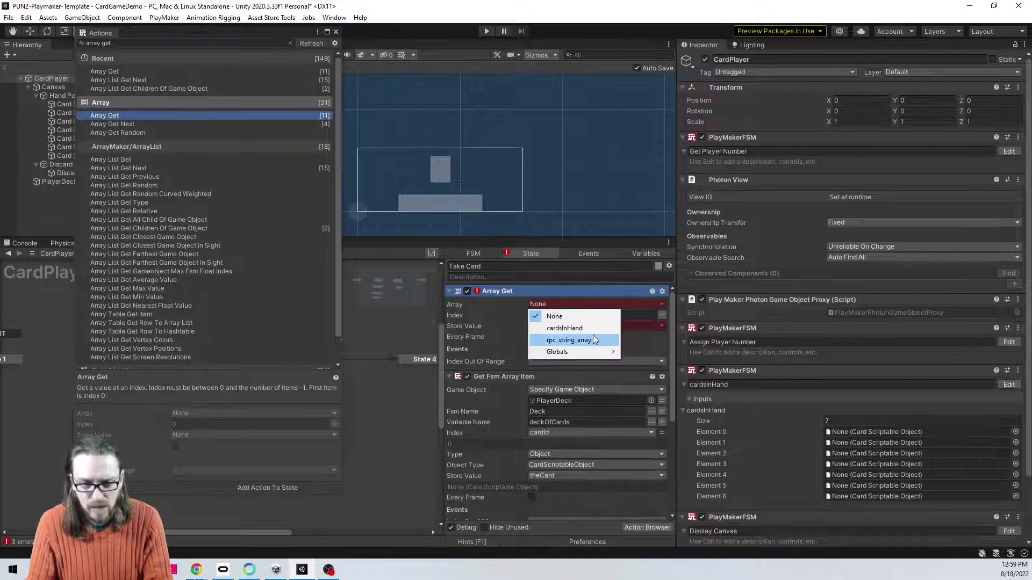
pyautogui.click(603, 338)
pyautogui.write('1')
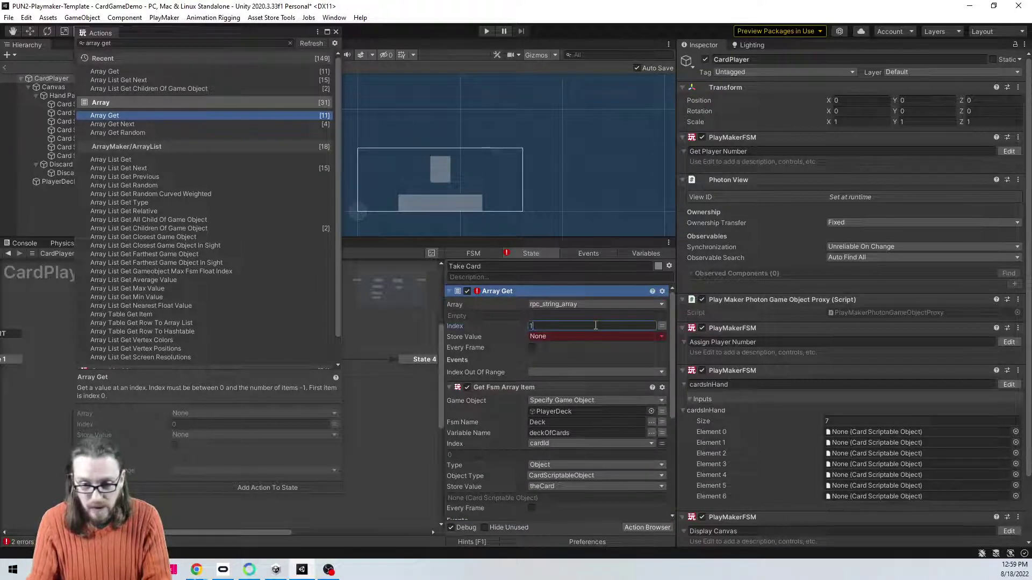
pyautogui.click(598, 336)
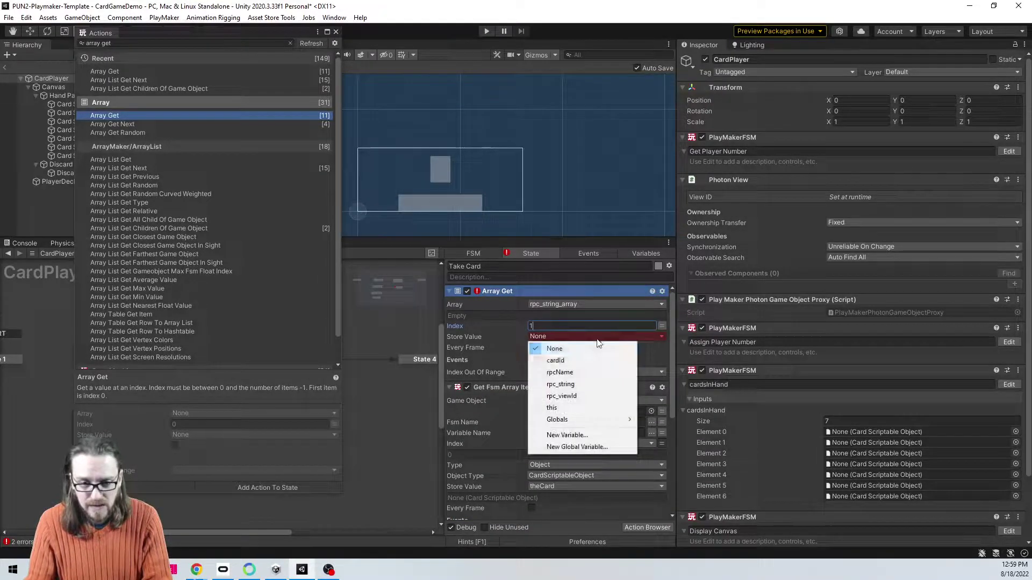
pyautogui.click(578, 362)
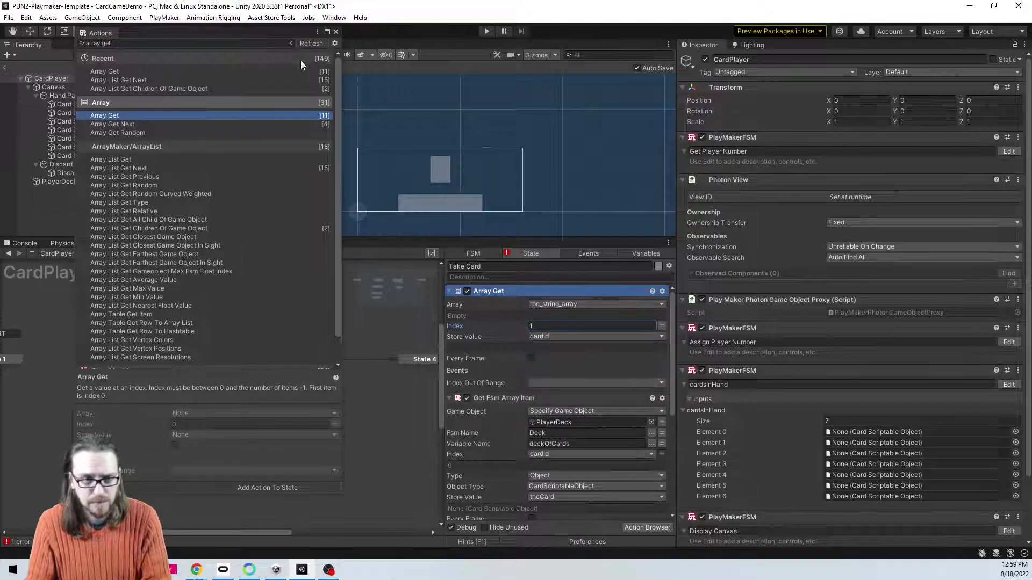
pyautogui.click(335, 33)
# Step: Check the Get Fsm Array Item and Array List Add settings in the Take Card state
pyautogui.scroll(-2, 579, 364)
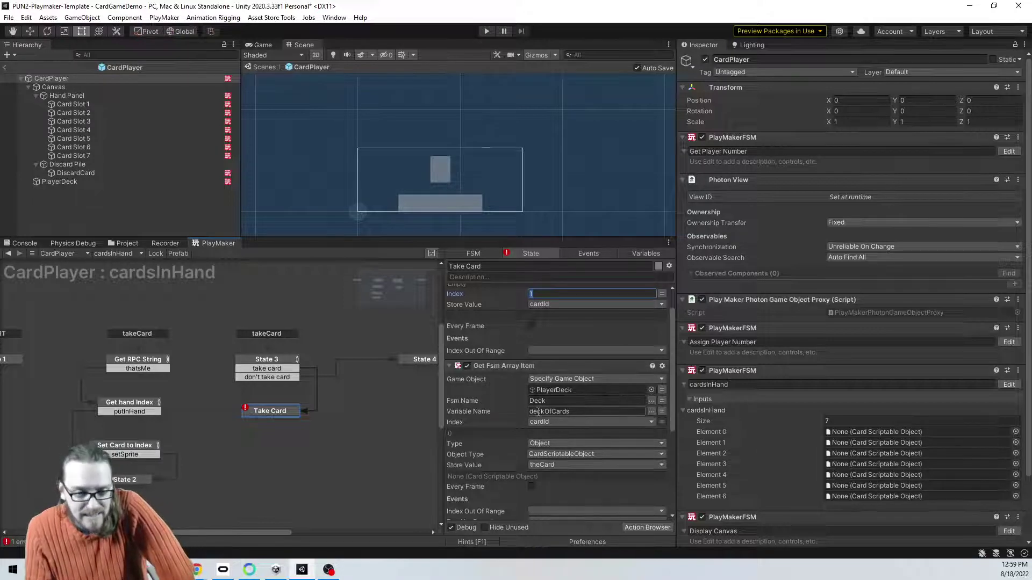
pyautogui.scroll(-6, 537, 412)
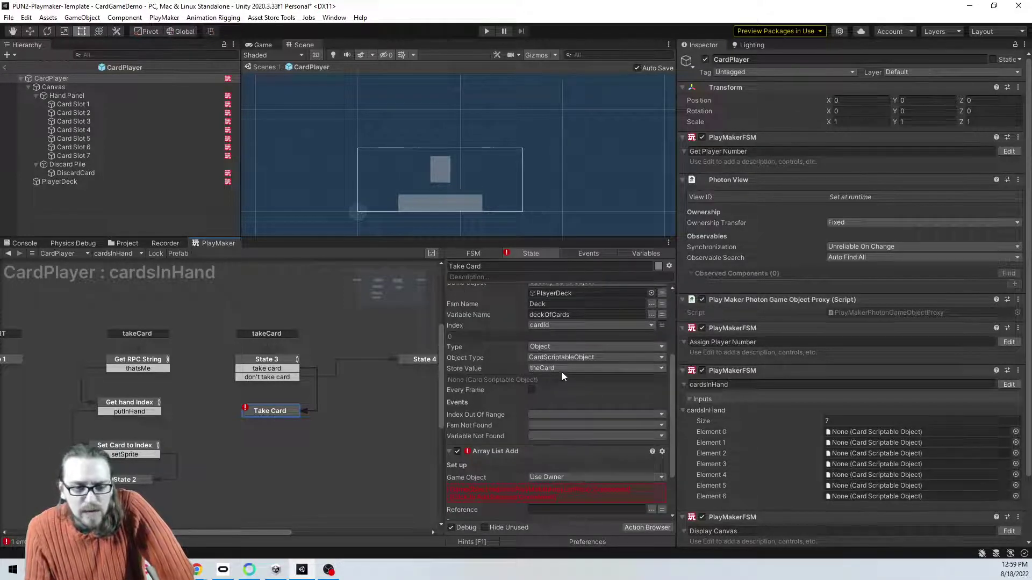
pyautogui.scroll(-4, 508, 380)
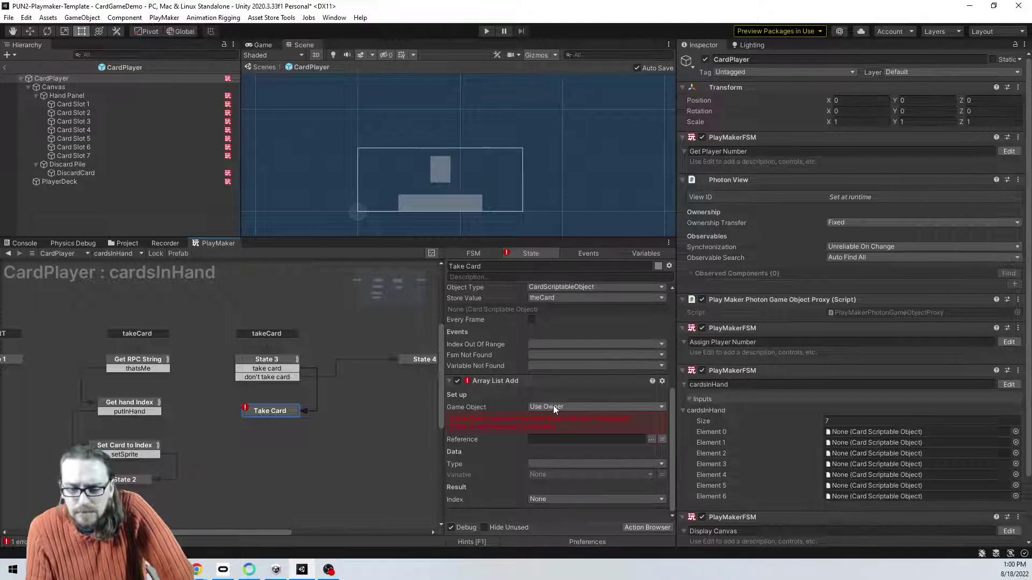
# Step: Replace the Array List Add action in the Take Card state with an Array Add action below Get Fsm Array Item
pyautogui.click(514, 381)
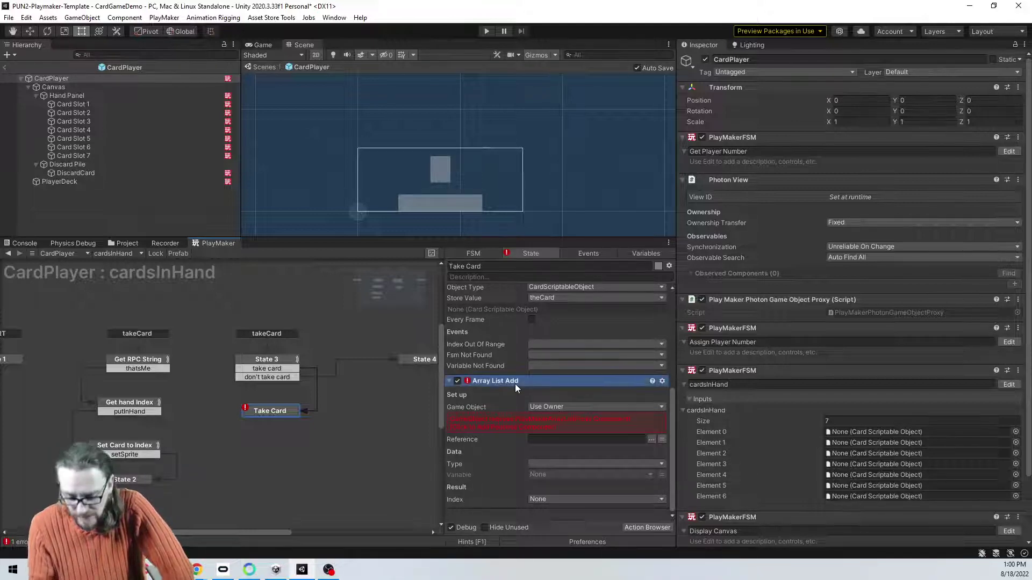
pyautogui.press('Delete')
pyautogui.click(627, 529)
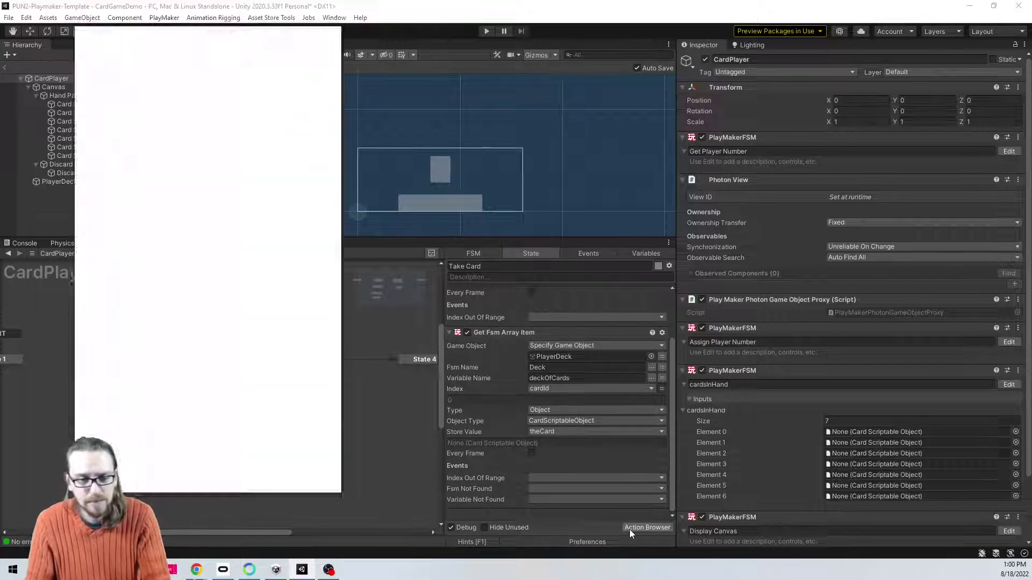
pyautogui.write('array add')
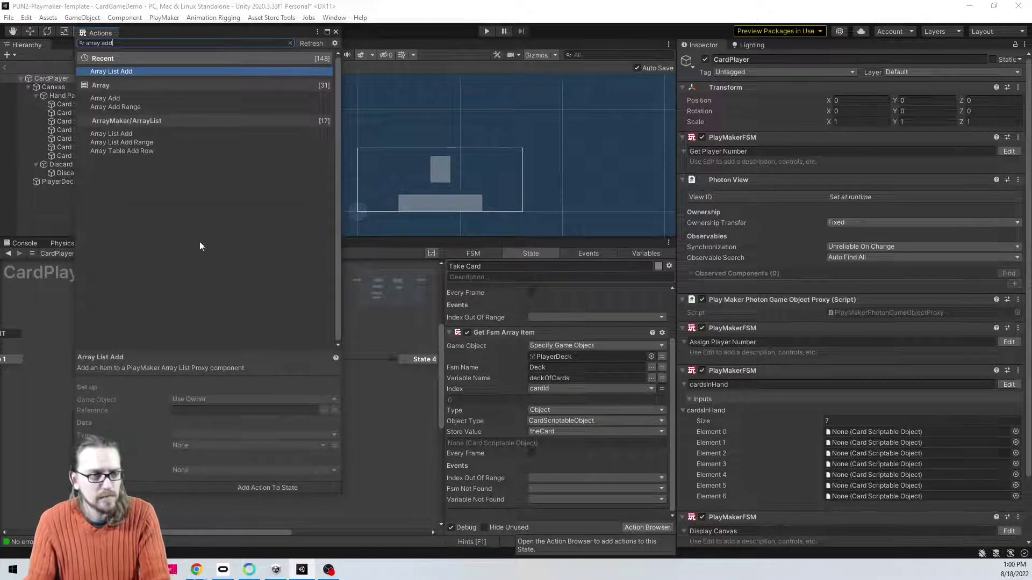
pyautogui.moveTo(96, 104); pyautogui.dragTo(511, 514)
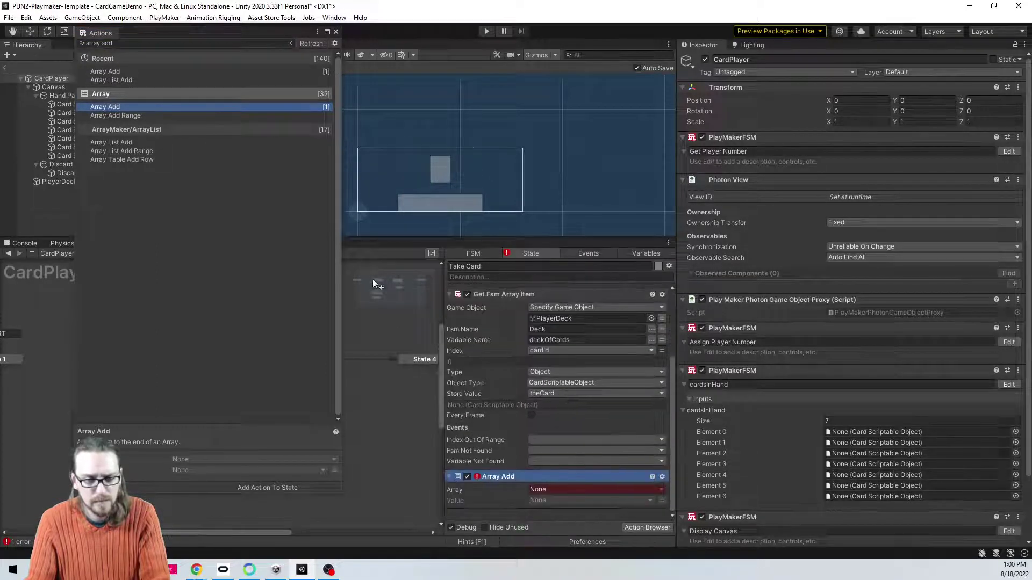
pyautogui.click(334, 30)
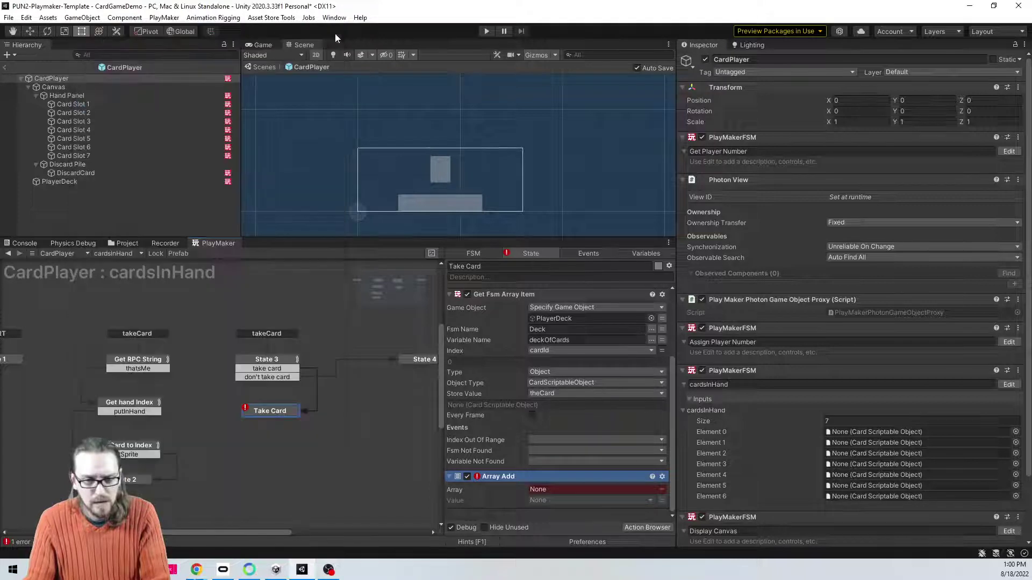
# Step: Set Array Add to append the value theCard to the cardsInHand array
pyautogui.click(542, 489)
pyautogui.click(556, 513)
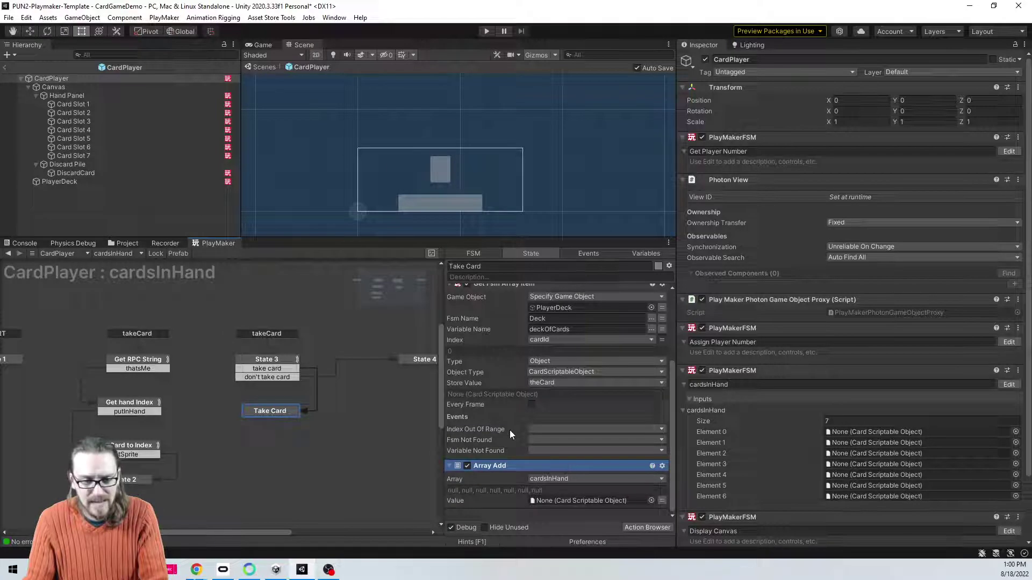
pyautogui.click(660, 500)
pyautogui.click(585, 470)
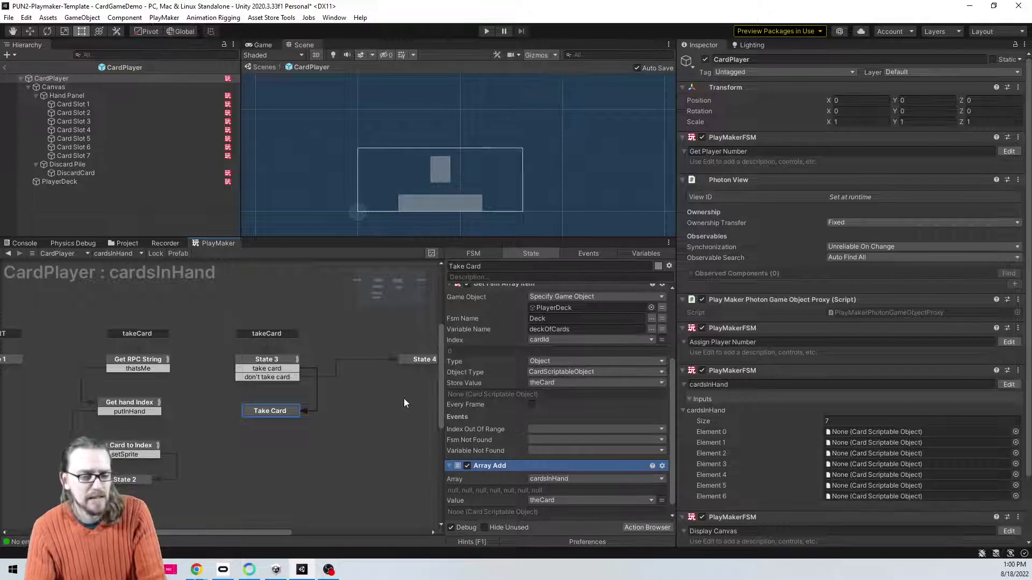
# Step: Collapse the Array Get and Get Fsm Array Item actions in the Take Card state
pyautogui.scroll(3, 507, 371)
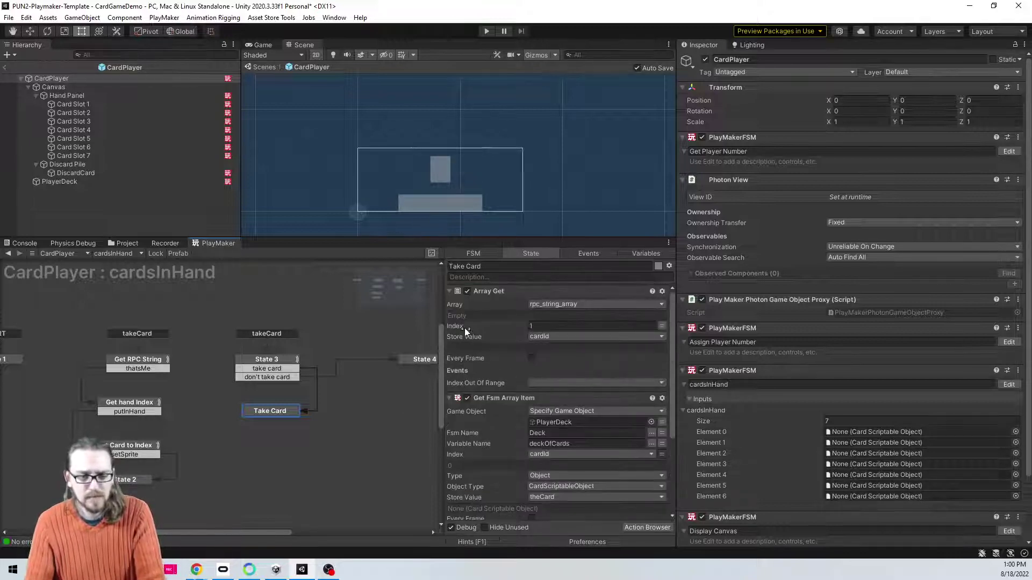
pyautogui.click(449, 291)
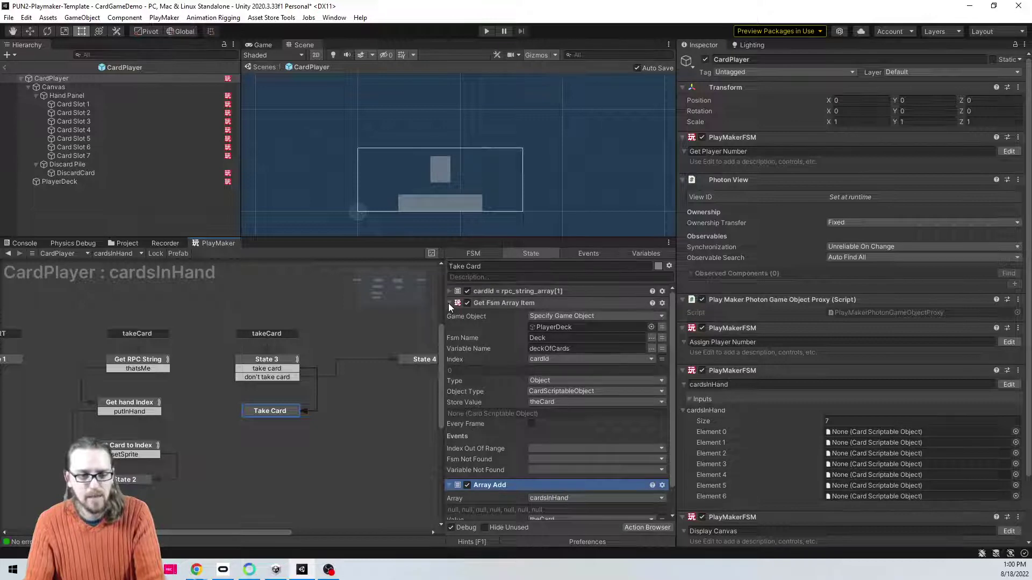
pyautogui.click(449, 304)
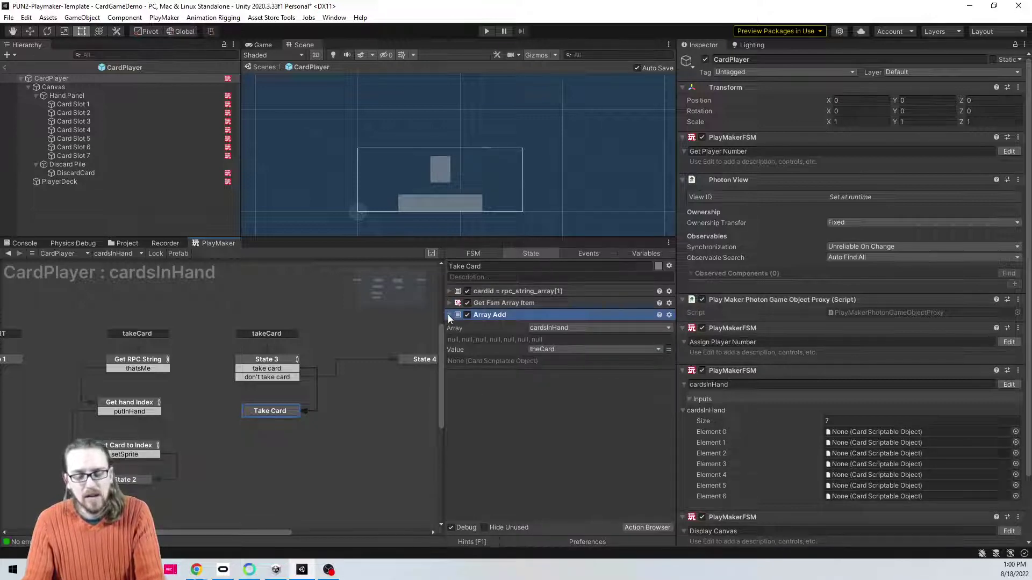
# Step: Add a Get Property action at the end of the Take Card state's actions
pyautogui.click(539, 419)
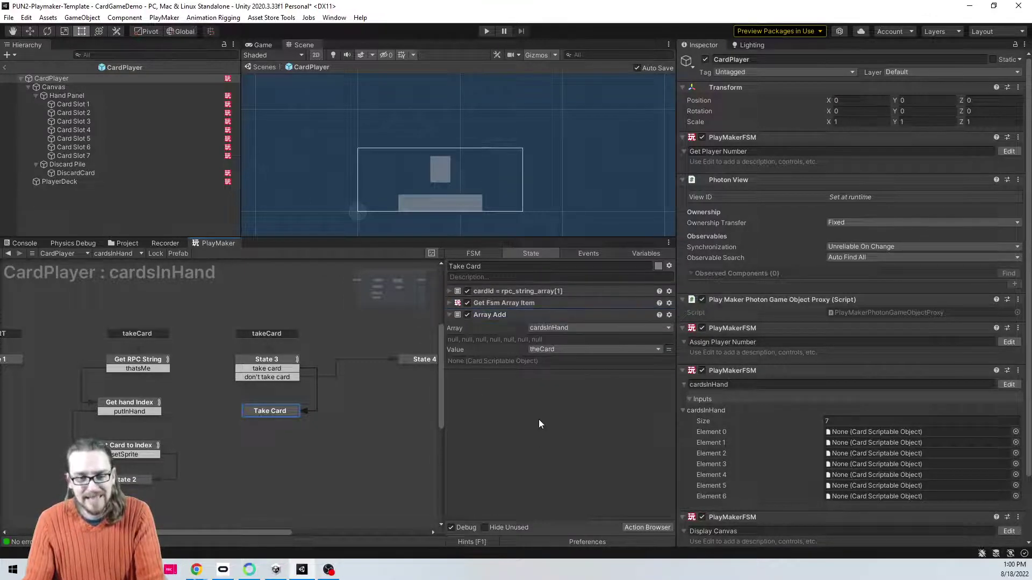
pyautogui.write('get')
pyautogui.write(' propert')
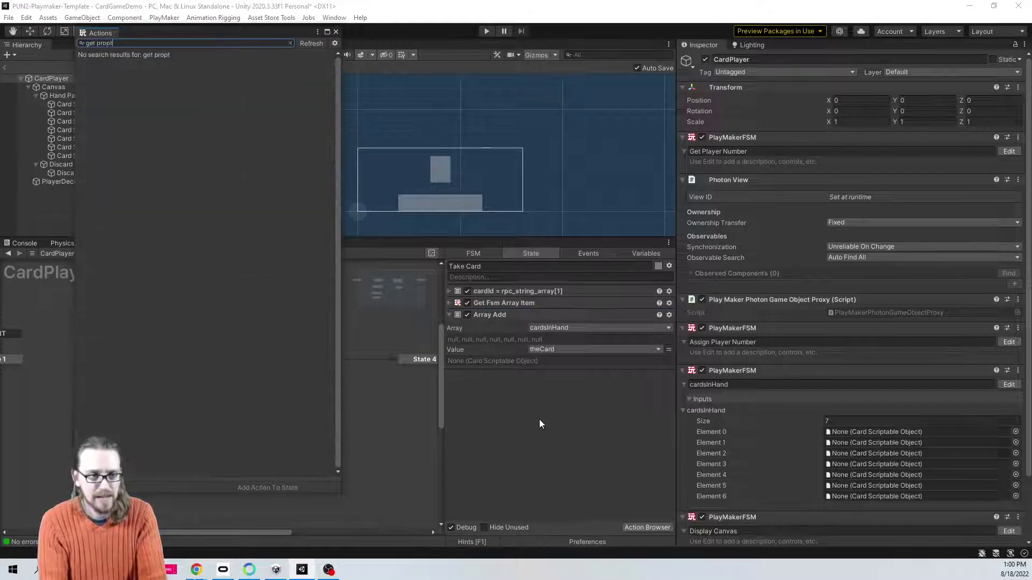
pyautogui.write('y')
pyautogui.press('Down')
pyautogui.press('Down')
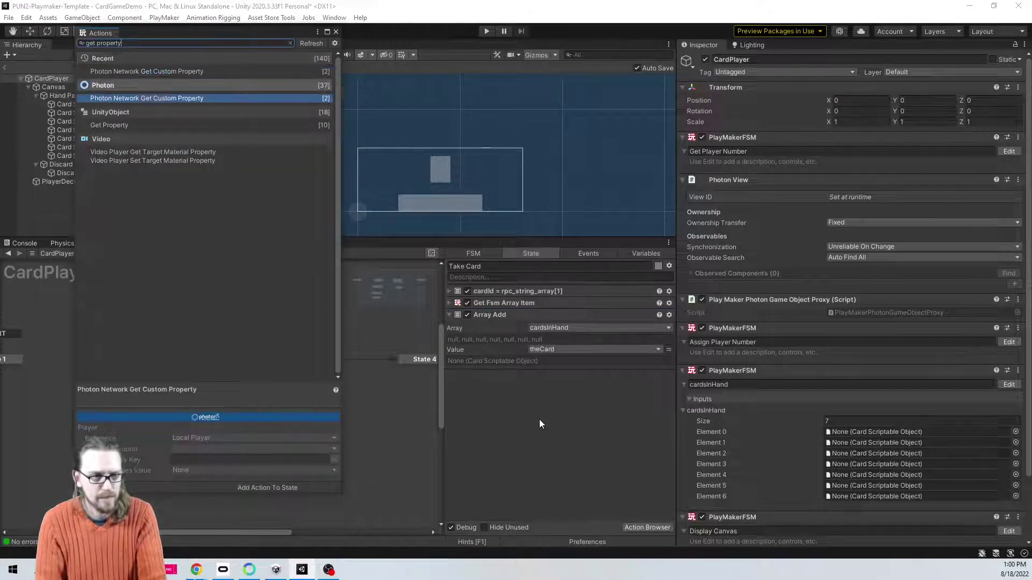
pyautogui.press('Return')
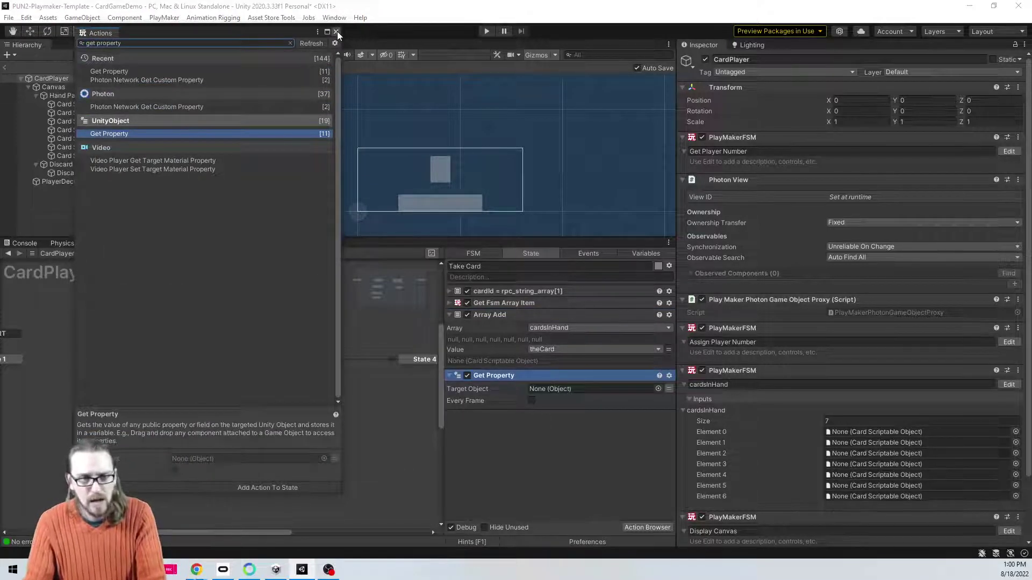
pyautogui.click(336, 32)
# Step: Set Get Property to read theCard's cardSprite as a Sprite object and store it in the cardSprite variable
pyautogui.click(668, 389)
pyautogui.click(618, 388)
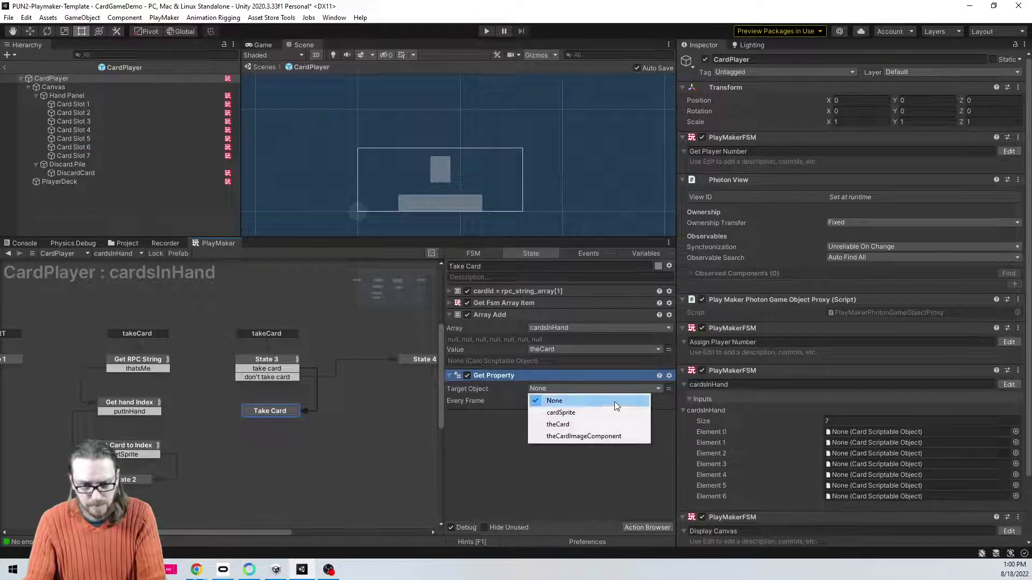
pyautogui.click(588, 423)
pyautogui.click(592, 422)
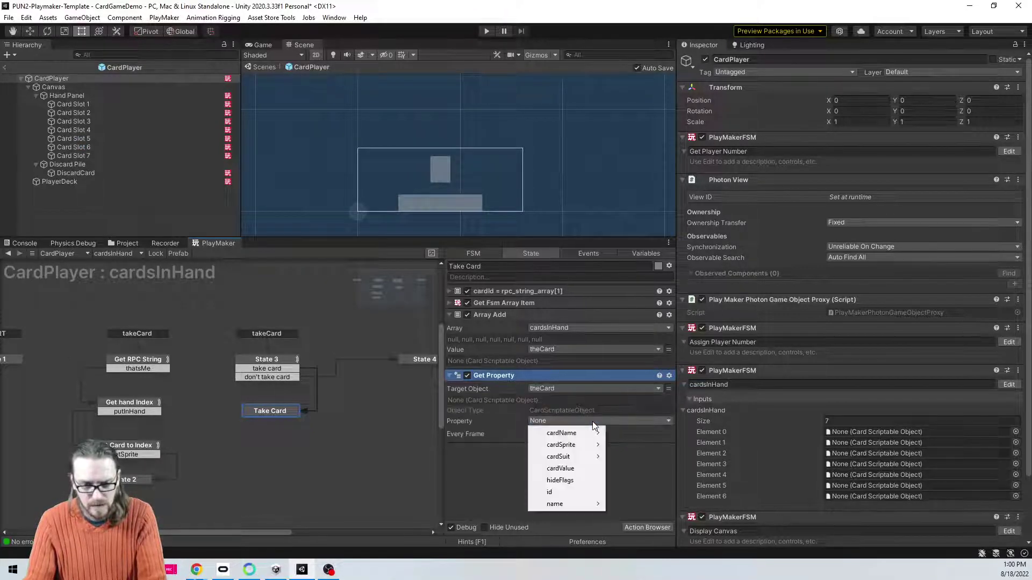
pyautogui.moveTo(585, 450)
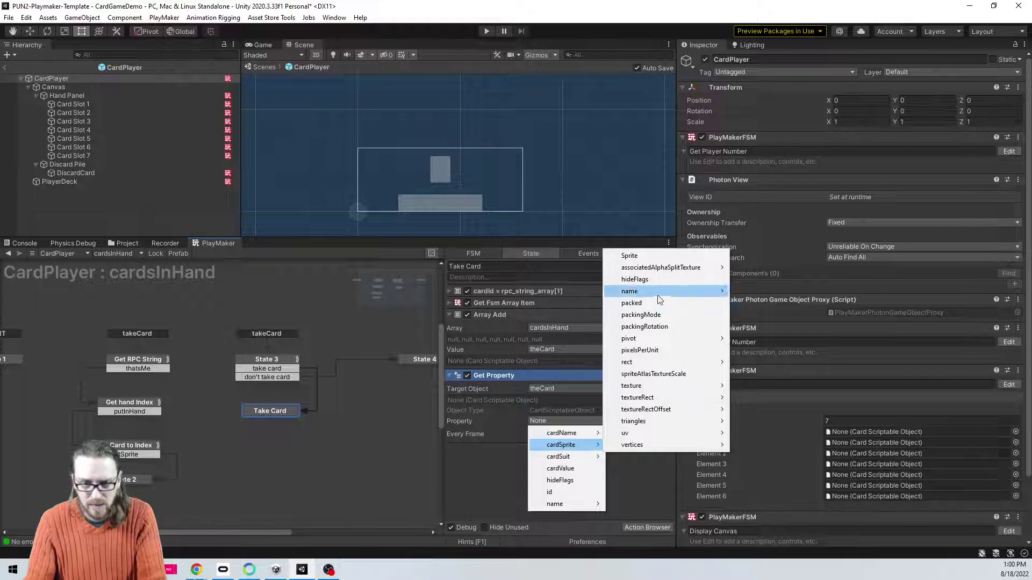
pyautogui.click(629, 256)
pyautogui.click(573, 435)
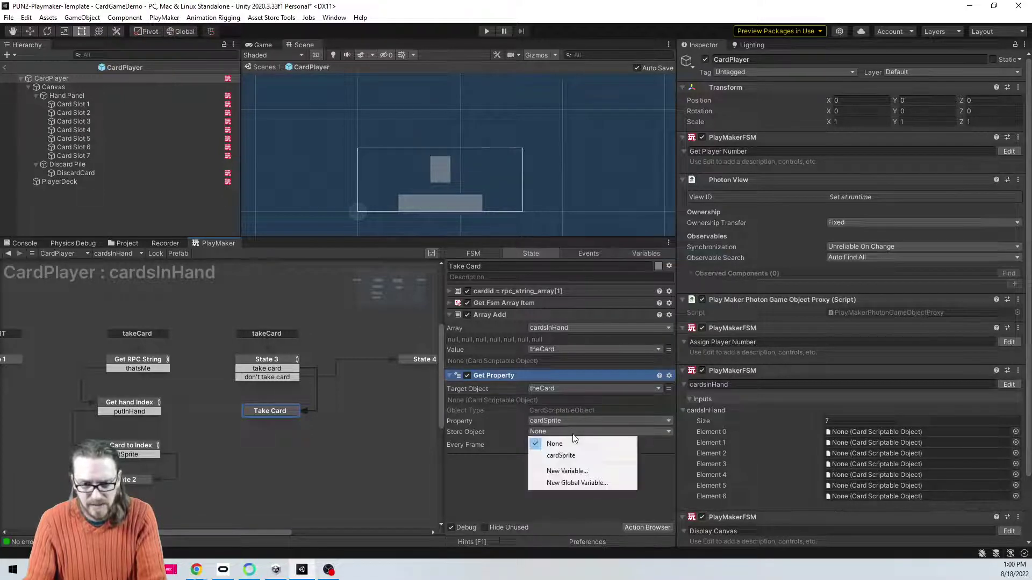
pyautogui.click(573, 451)
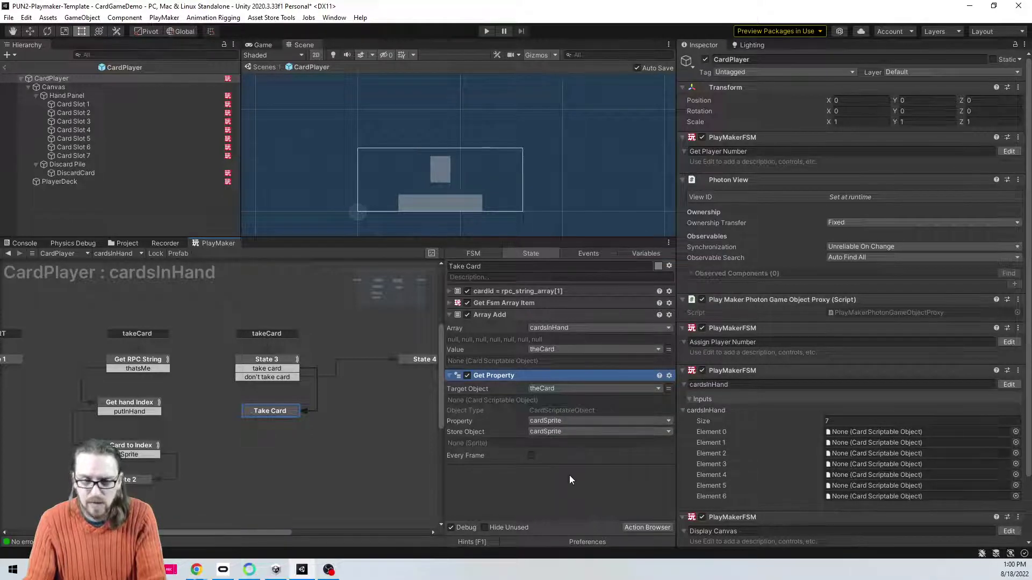
pyautogui.click(536, 498)
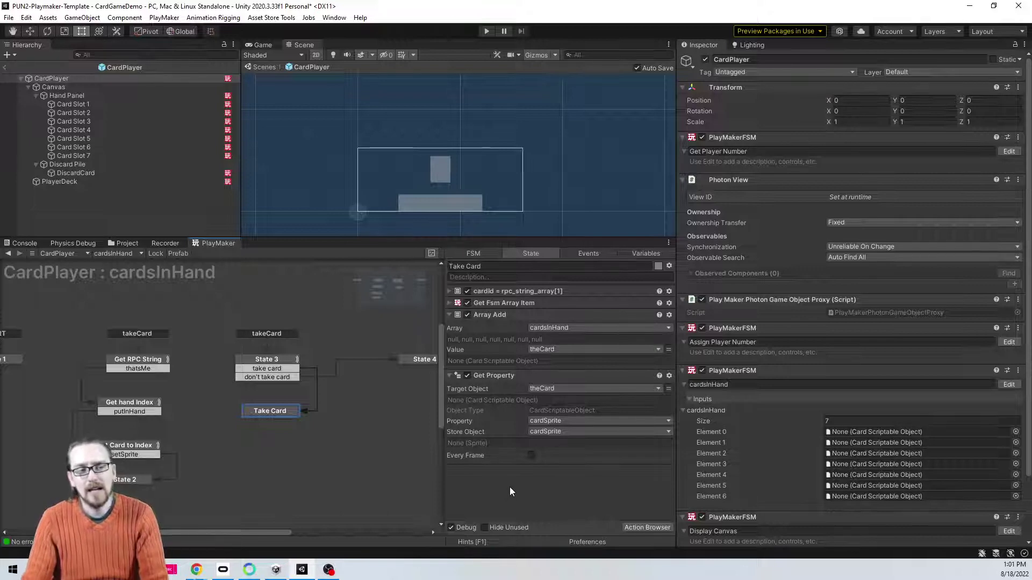
# Step: Create a new state below Take Card from the Get Next Child action
pyautogui.press('`')
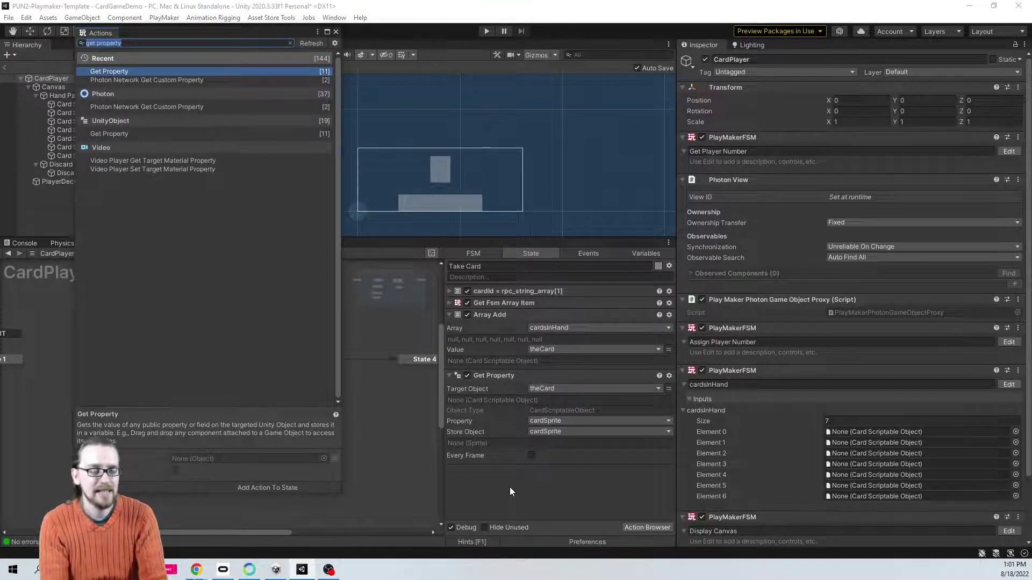
pyautogui.write('get next ch')
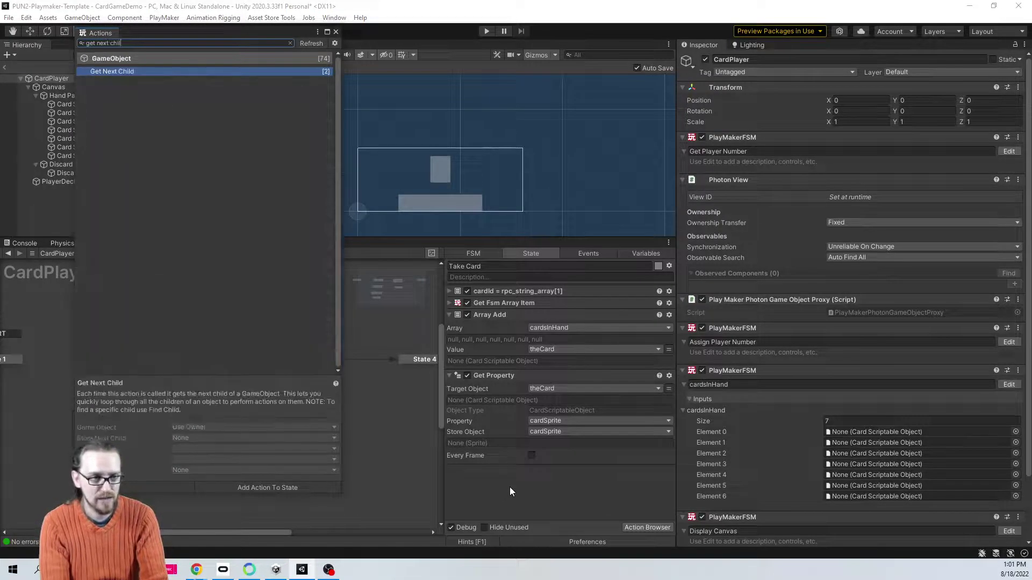
pyautogui.write('il')
pyautogui.moveTo(262, 72); pyautogui.dragTo(268, 473)
pyautogui.click(336, 32)
# Step: Add a FINISHED transition to Take Card and link it to the new state below
pyautogui.rightClick(269, 410)
pyautogui.moveTo(309, 415)
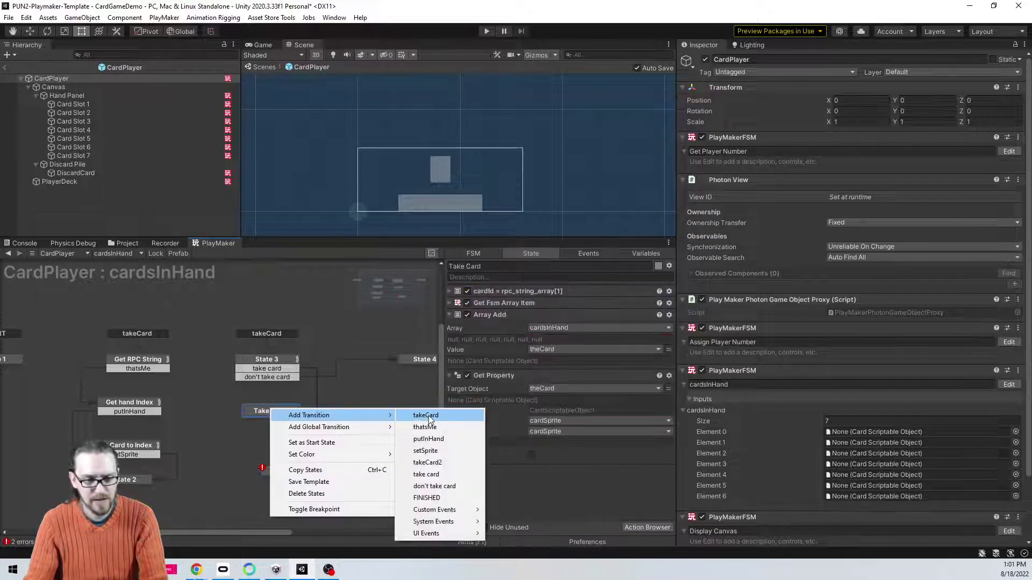
pyautogui.click(435, 495)
pyautogui.moveTo(255, 423); pyautogui.dragTo(262, 460)
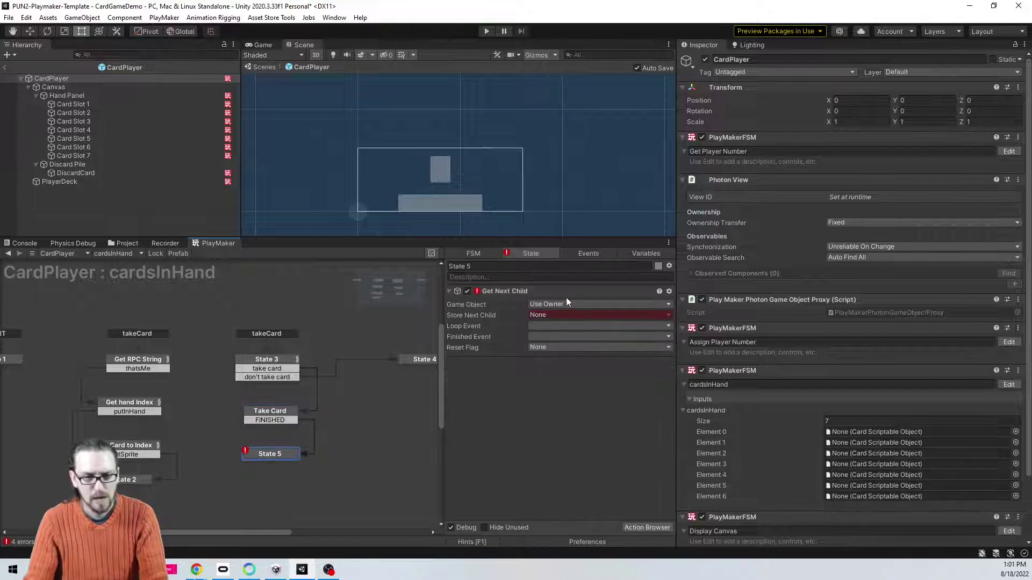
# Step: Rename the new state as Get Next Child, copying the name from its action
pyautogui.doubleClick(538, 292)
pyautogui.hotkey('ctrl', 'c')
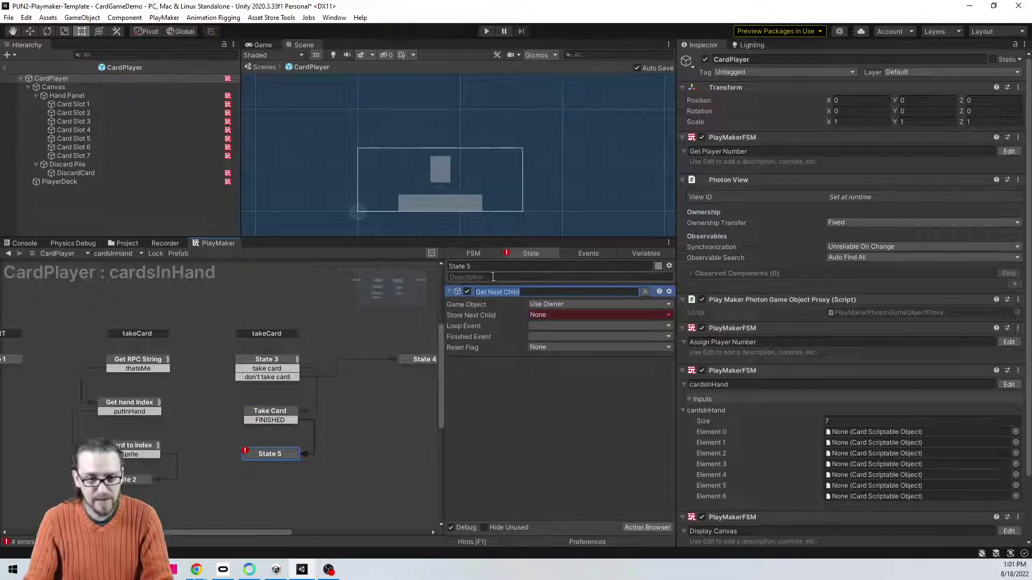
pyautogui.click(487, 267)
pyautogui.hotkey('ctrl', 'v')
pyautogui.press('Return')
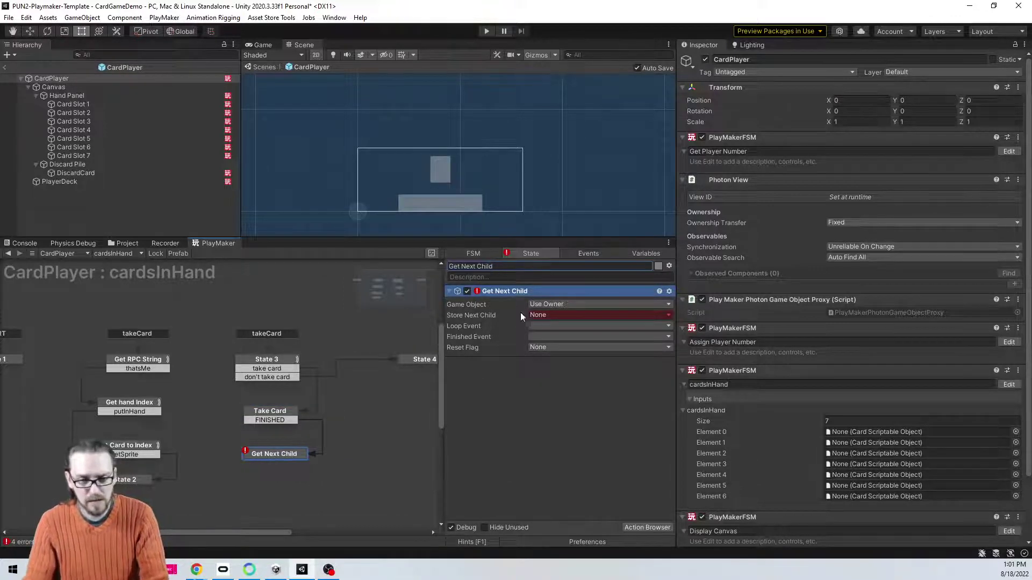
# Step: Set the Get Next Child action to go through Hand Panel's children and store each one in nextChild
pyautogui.click(543, 305)
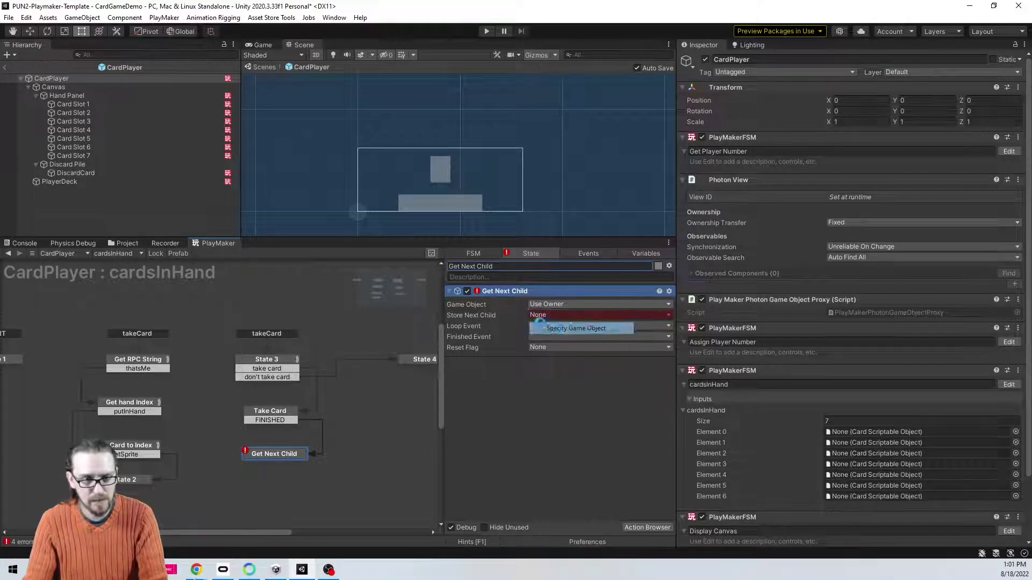
pyautogui.click(572, 326)
pyautogui.moveTo(87, 95); pyautogui.dragTo(547, 315)
pyautogui.click(565, 325)
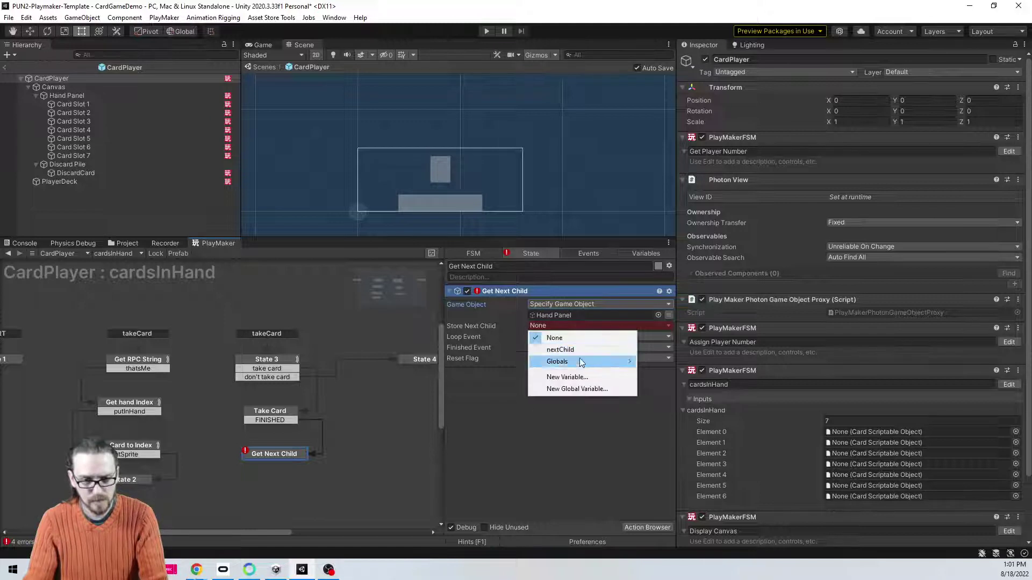
pyautogui.click(550, 348)
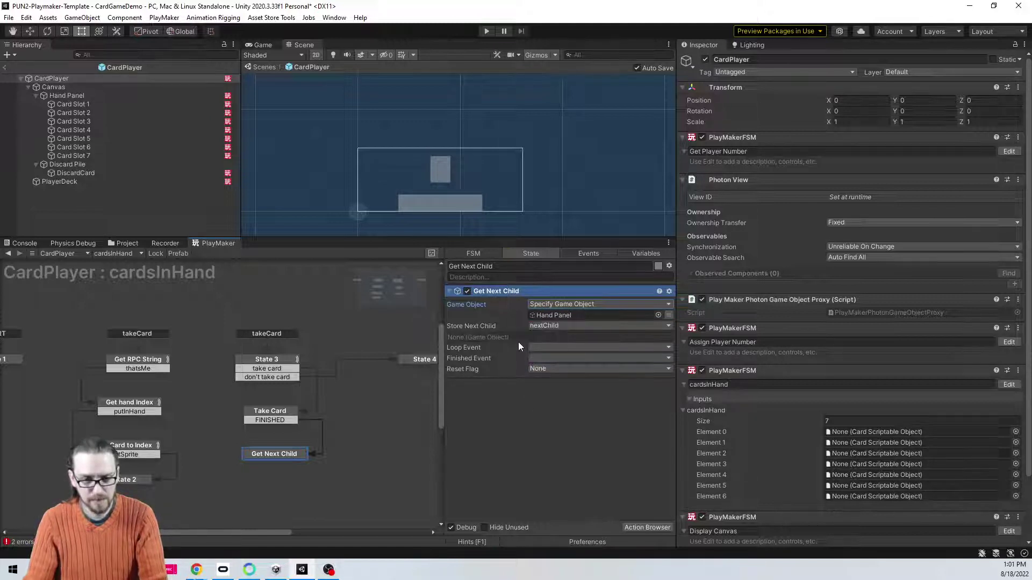
# Step: Create a new event named loop as Get Next Child's loop event and add it as a transition on the state
pyautogui.click(541, 348)
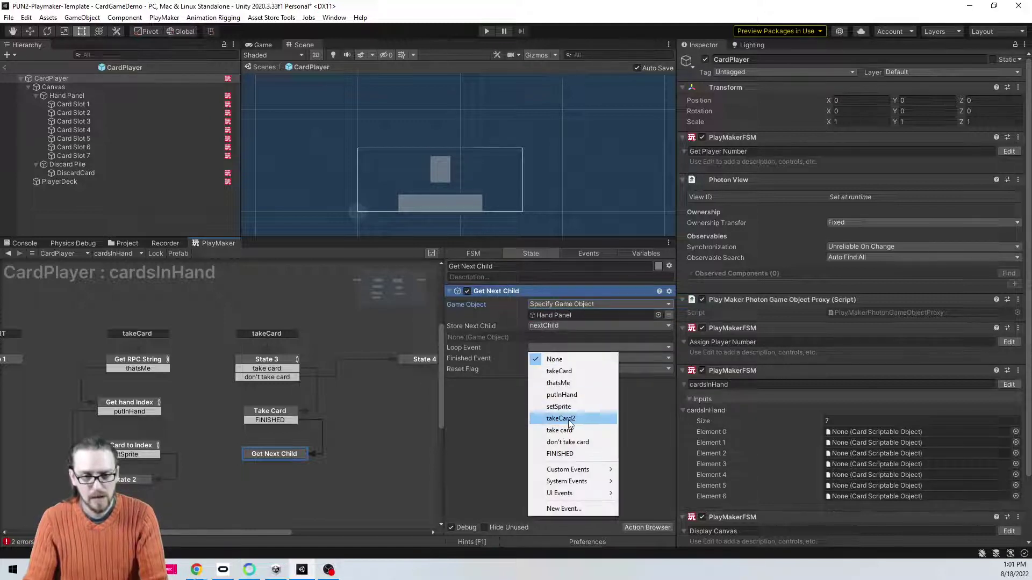
pyautogui.click(563, 508)
pyautogui.write('loop')
pyautogui.press('Return')
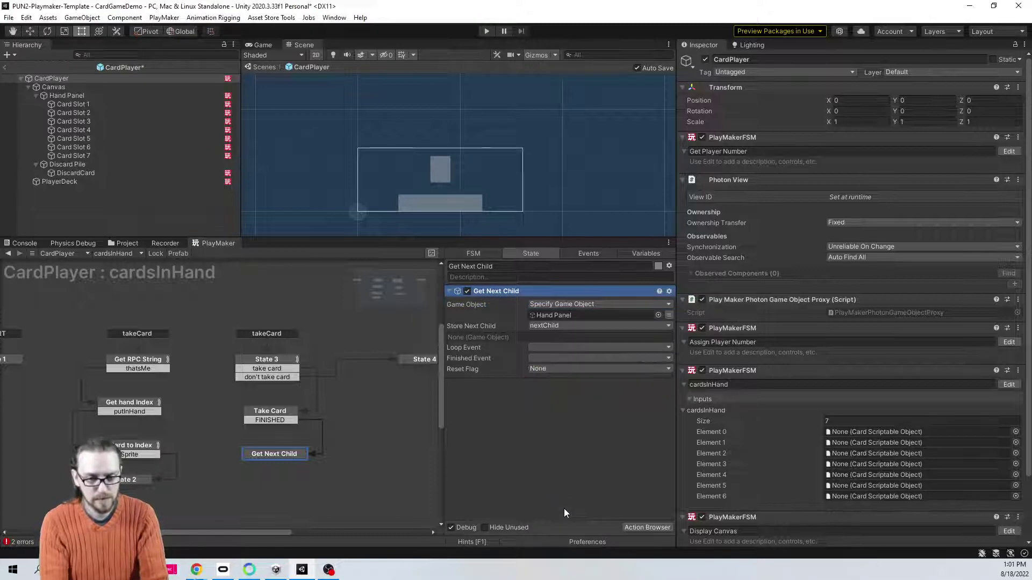
pyautogui.click(466, 363)
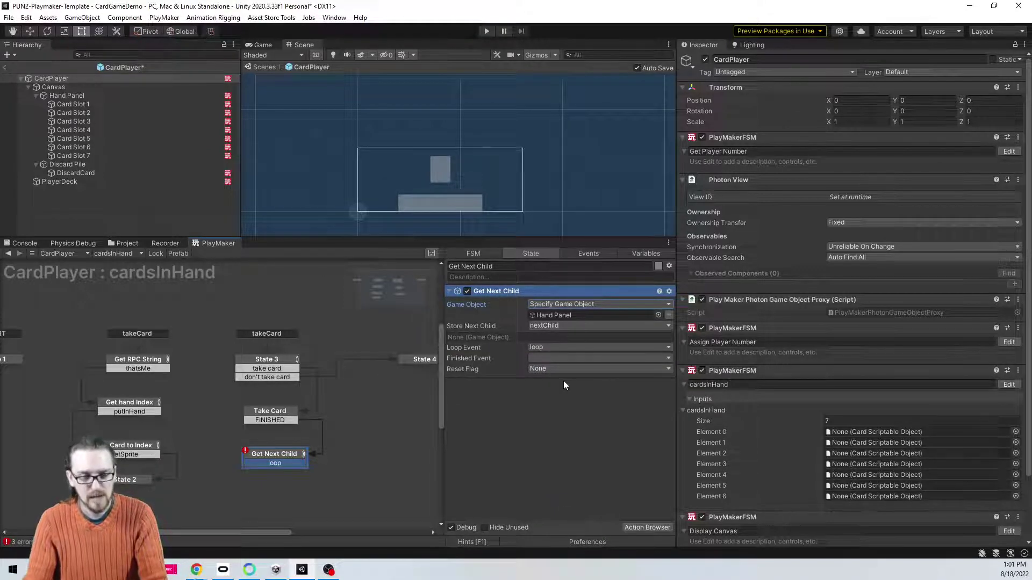
# Step: Move the Get Next Child state up closer to Take Card and link its loop transition to a new state beside it
pyautogui.moveTo(270, 452); pyautogui.dragTo(272, 446)
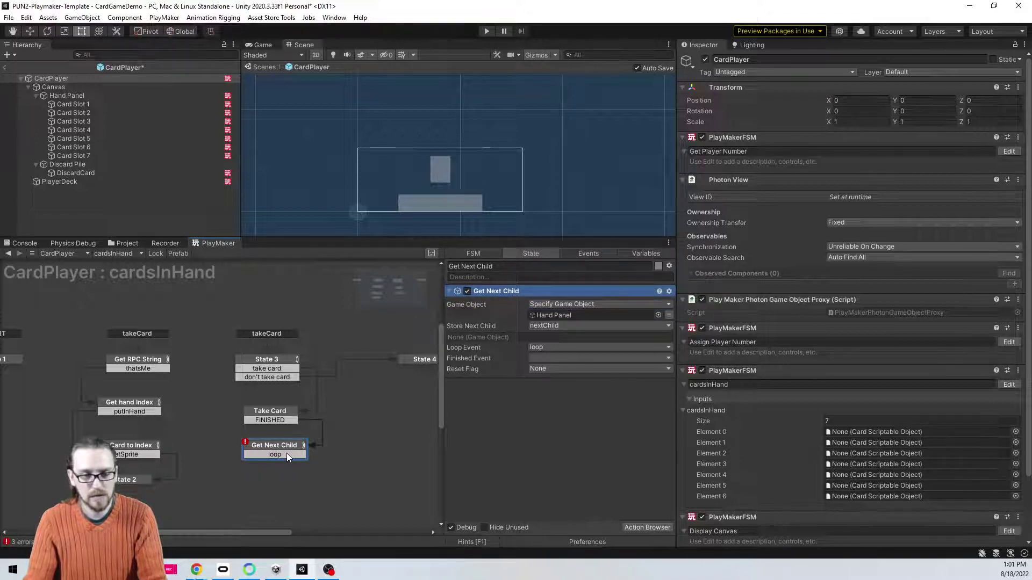
pyautogui.moveTo(285, 453); pyautogui.dragTo(394, 447)
pyautogui.moveTo(398, 483); pyautogui.dragTo(314, 473, button='middle')
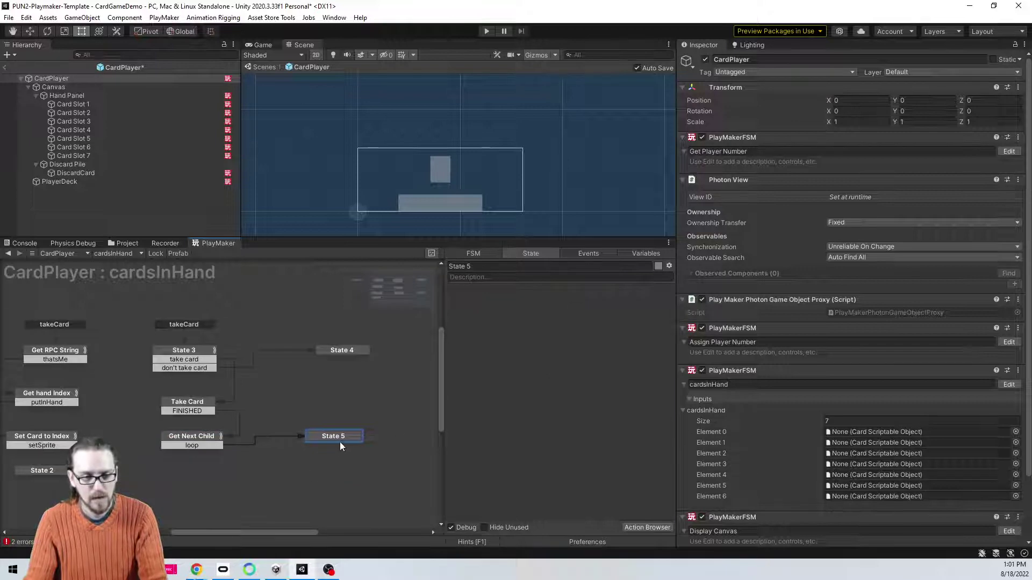
# Step: Add a UI Graphic Get Color action to State 5
pyautogui.press('`')
pyautogui.write('get')
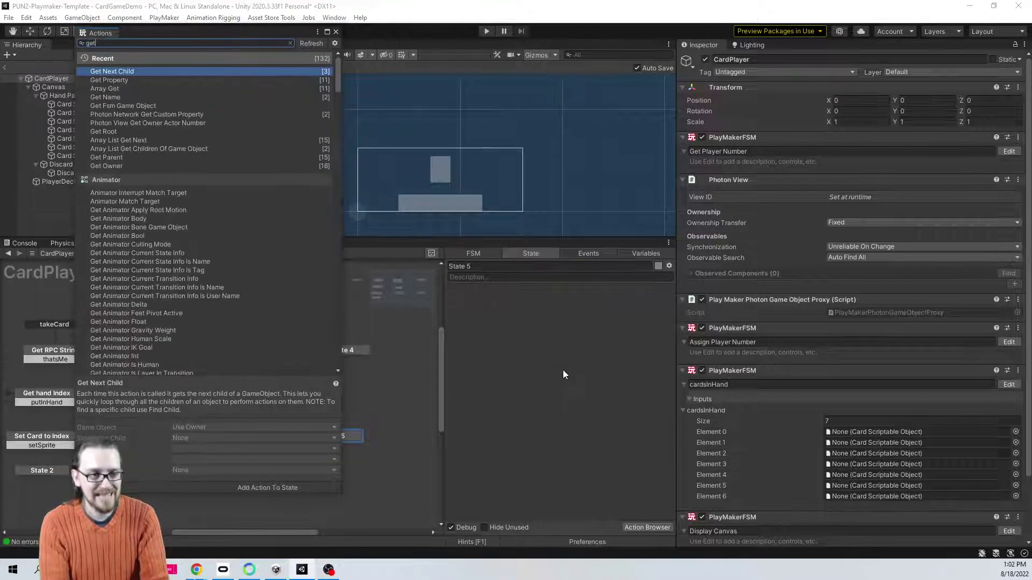
pyautogui.write(' gra')
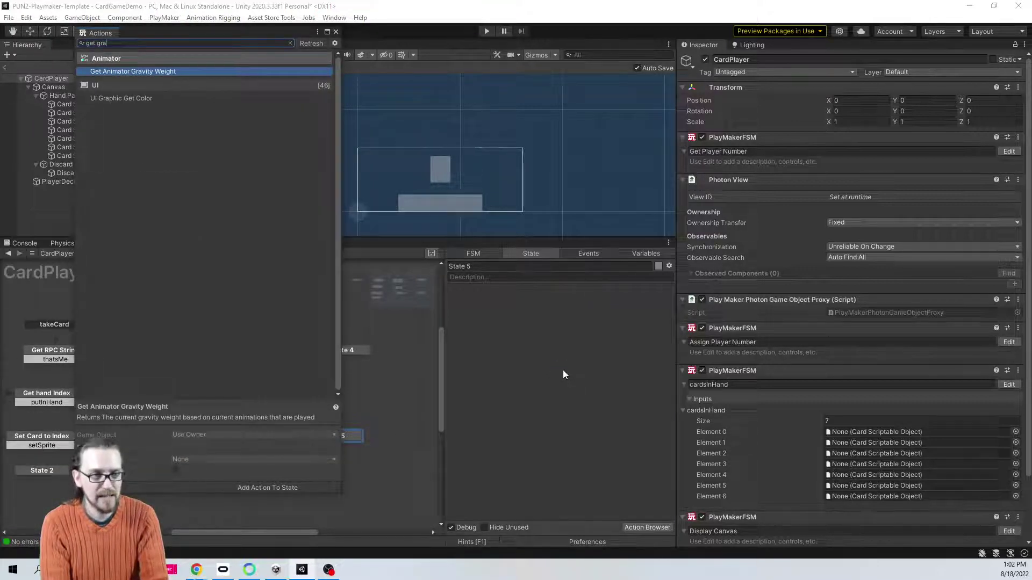
pyautogui.moveTo(129, 98); pyautogui.dragTo(598, 380)
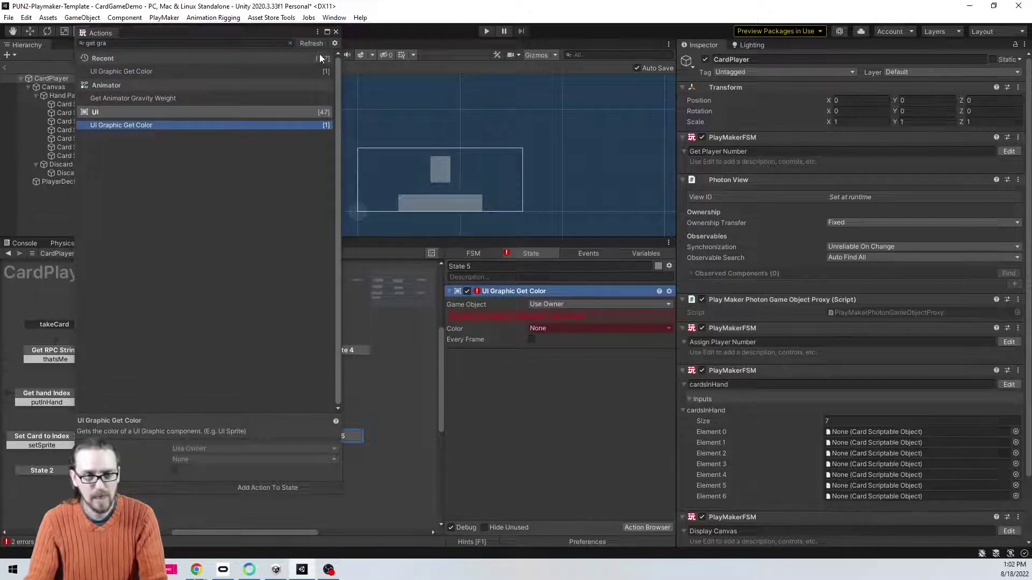
pyautogui.click(336, 32)
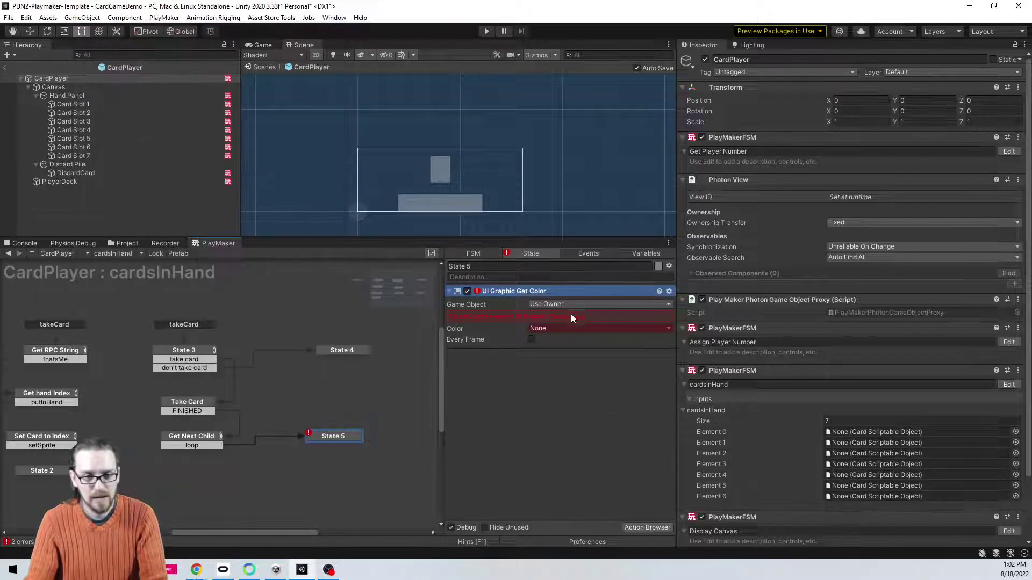
pyautogui.click(569, 325)
pyautogui.click(492, 401)
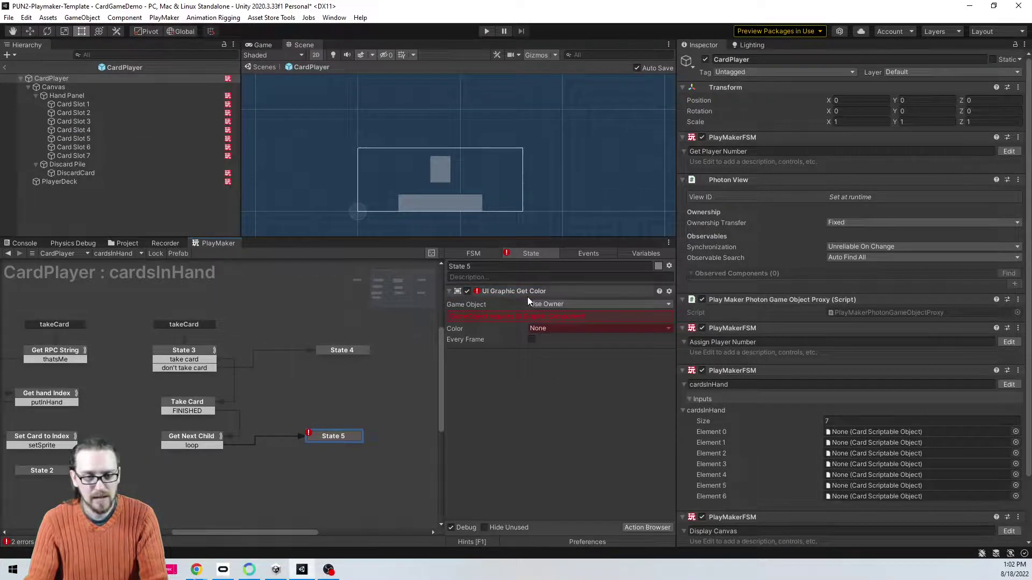
# Step: Search the available actions for alpha
pyautogui.doubleClick(517, 441)
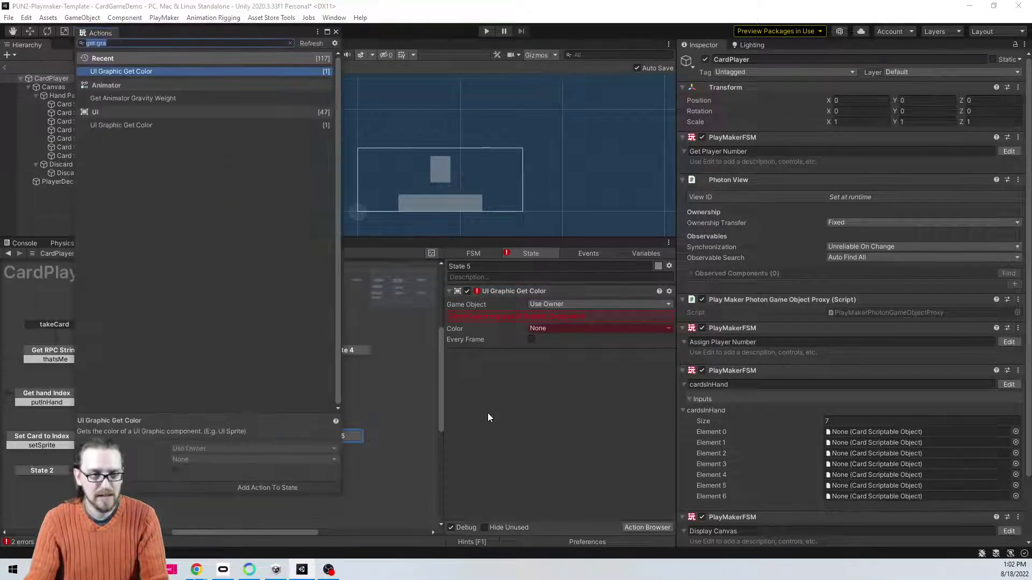
pyautogui.write('alpha')
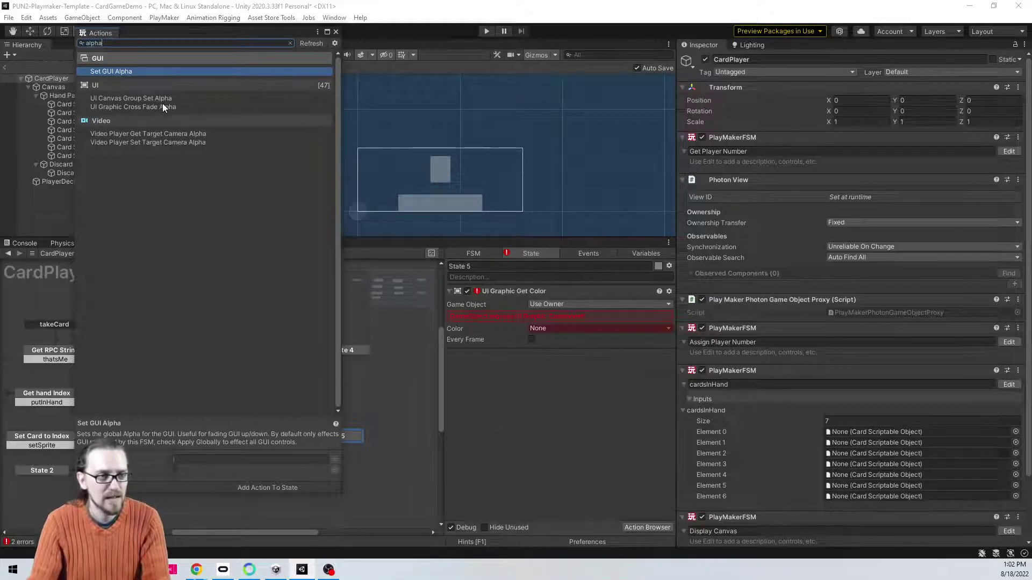
pyautogui.click(336, 32)
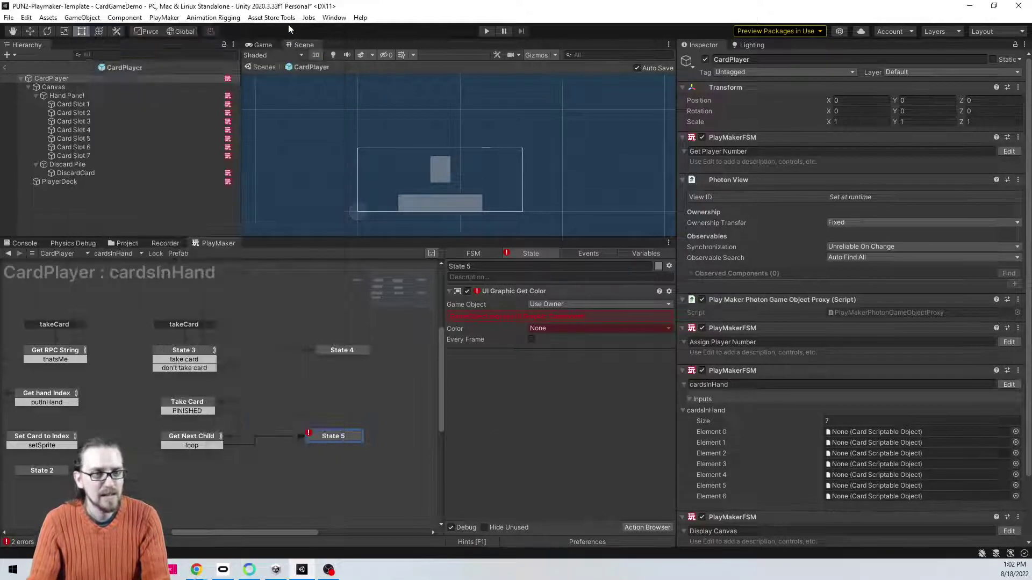
# Step: Open the PlayMaker Ecosystem browser, search it for alpha and look through the listed actions
pyautogui.click(163, 18)
pyautogui.moveTo(202, 108)
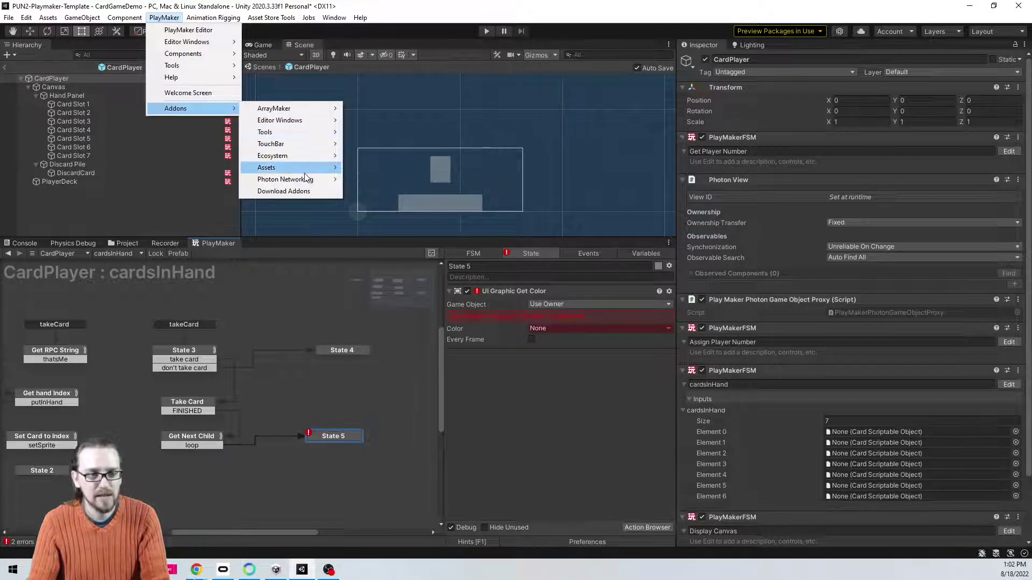
pyautogui.moveTo(301, 154)
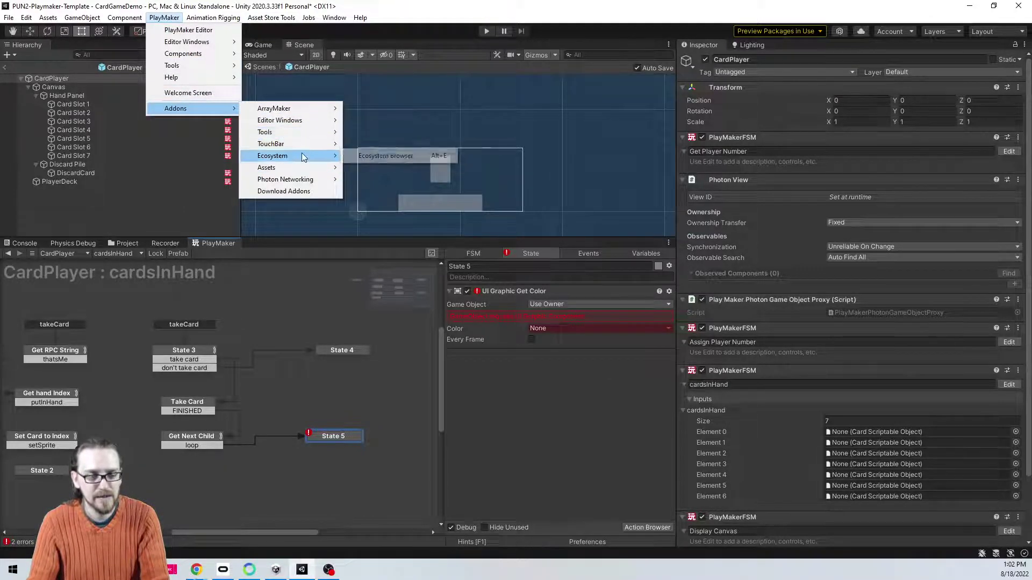
pyautogui.click(396, 159)
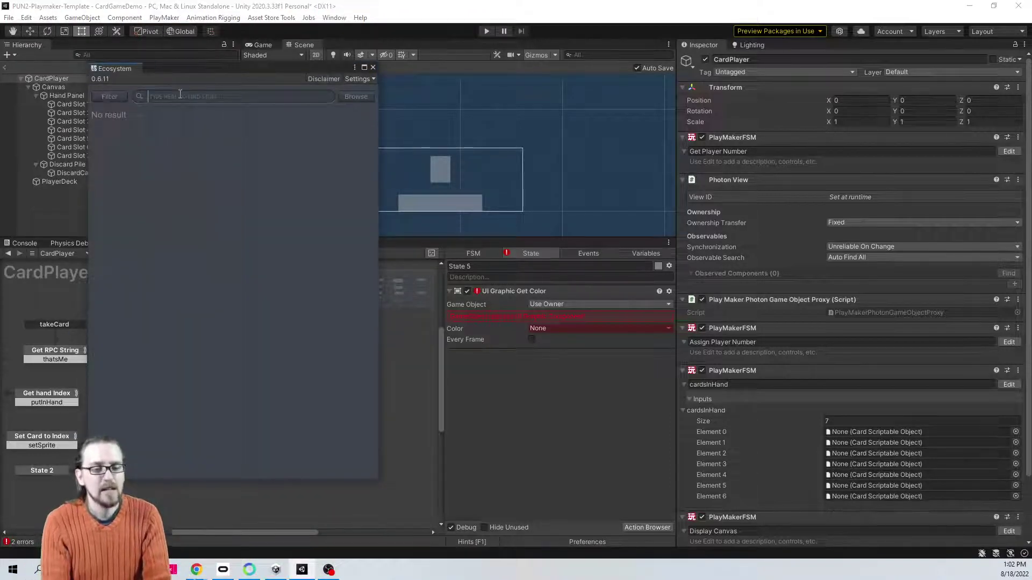
pyautogui.write('alpha')
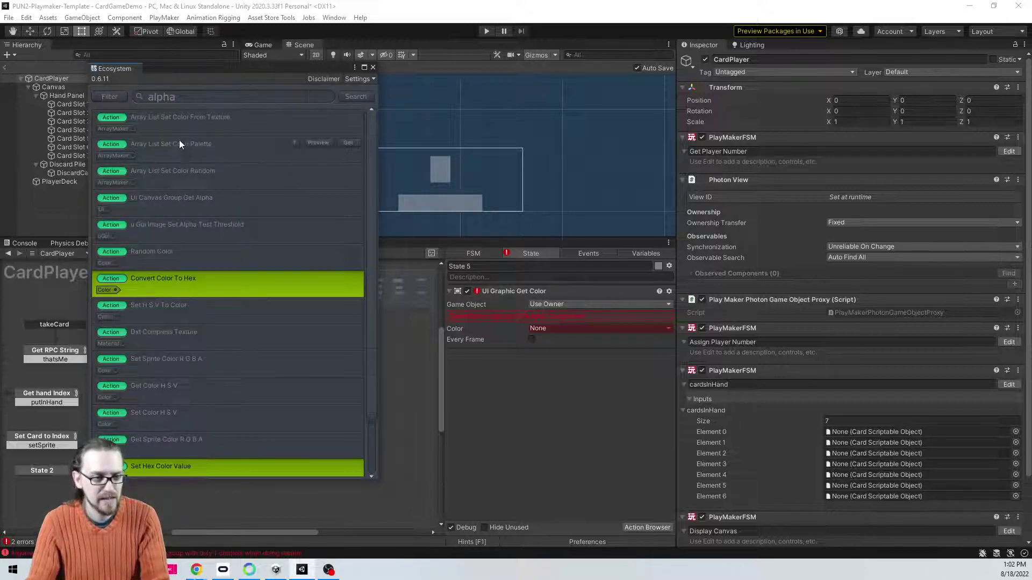
pyautogui.click(192, 96)
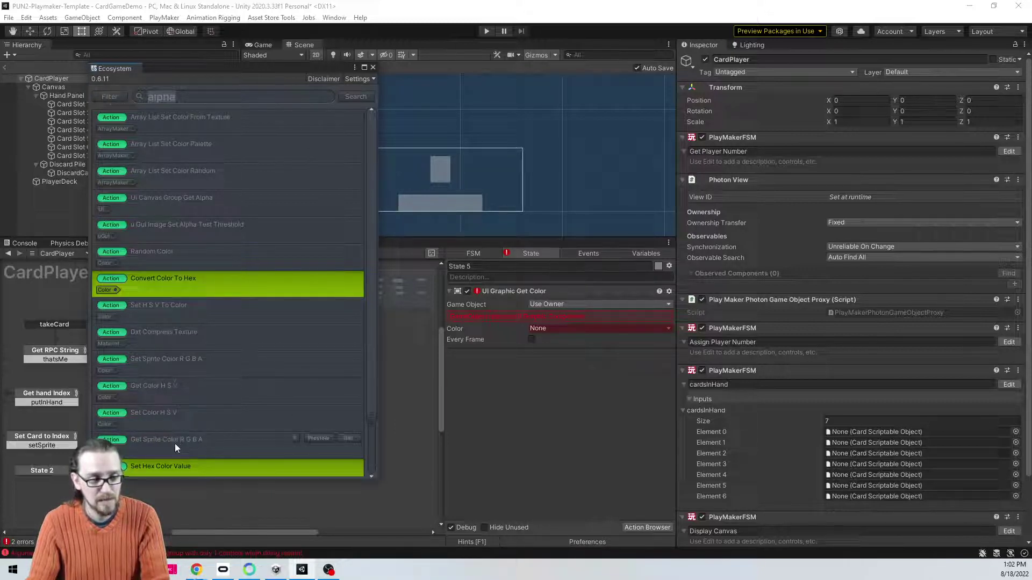
pyautogui.scroll(-1, 175, 443)
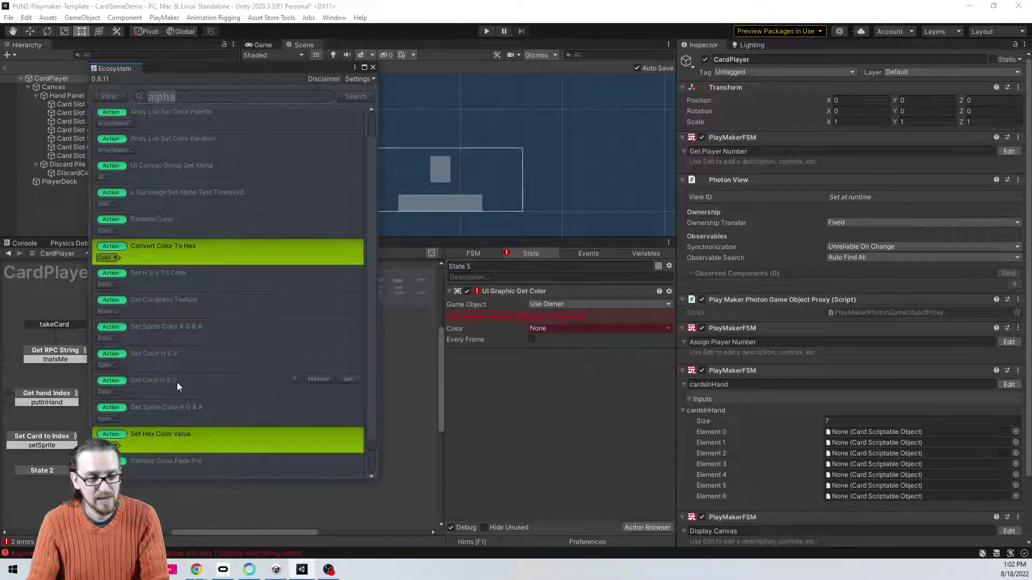
pyautogui.scroll(-1, 178, 386)
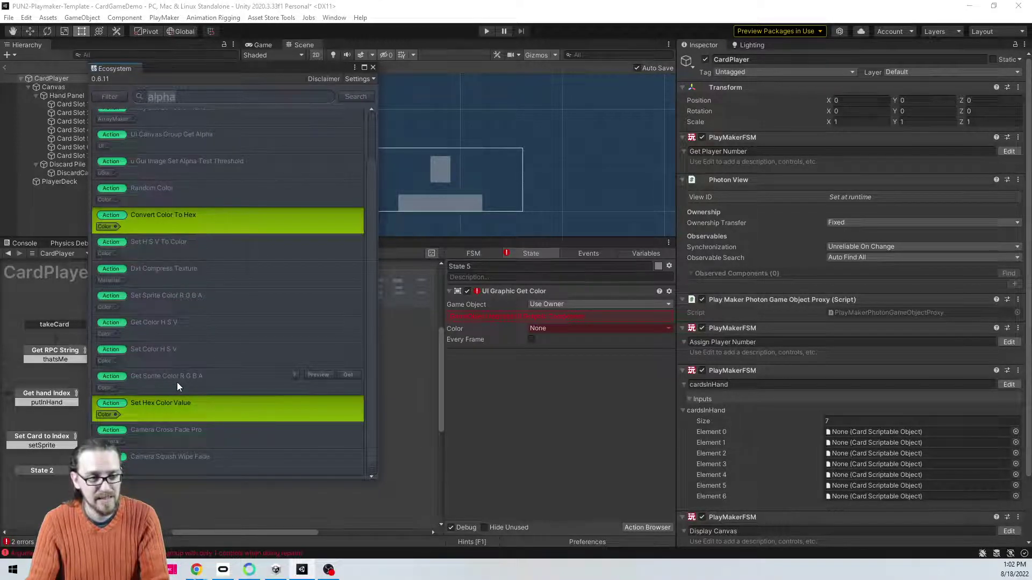
pyautogui.scroll(2, 176, 382)
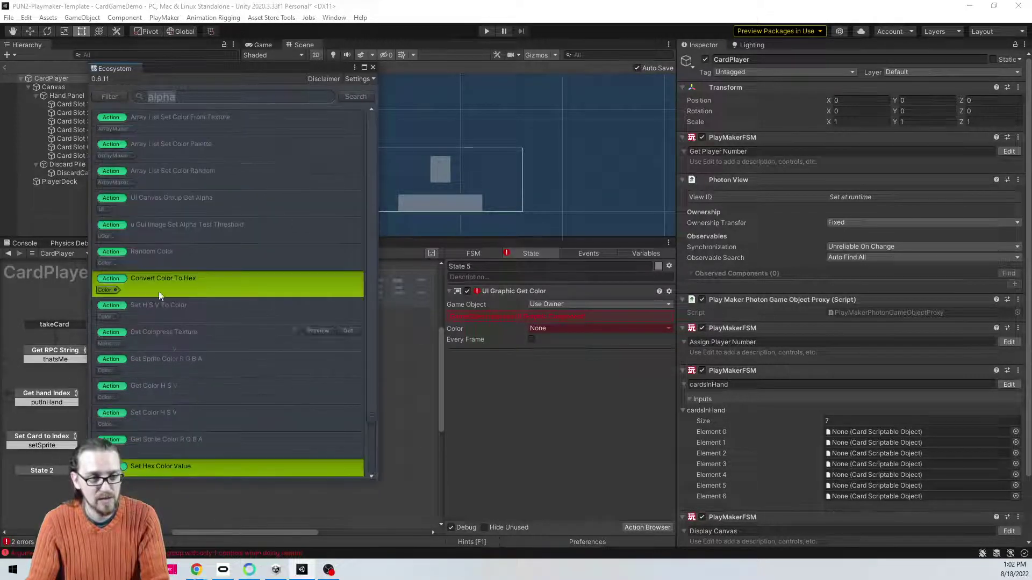
# Step: Search the Ecosystem for get graphic, graphic, alpha and image, and close the browser
pyautogui.doubleClick(168, 97)
pyautogui.write('get graphic')
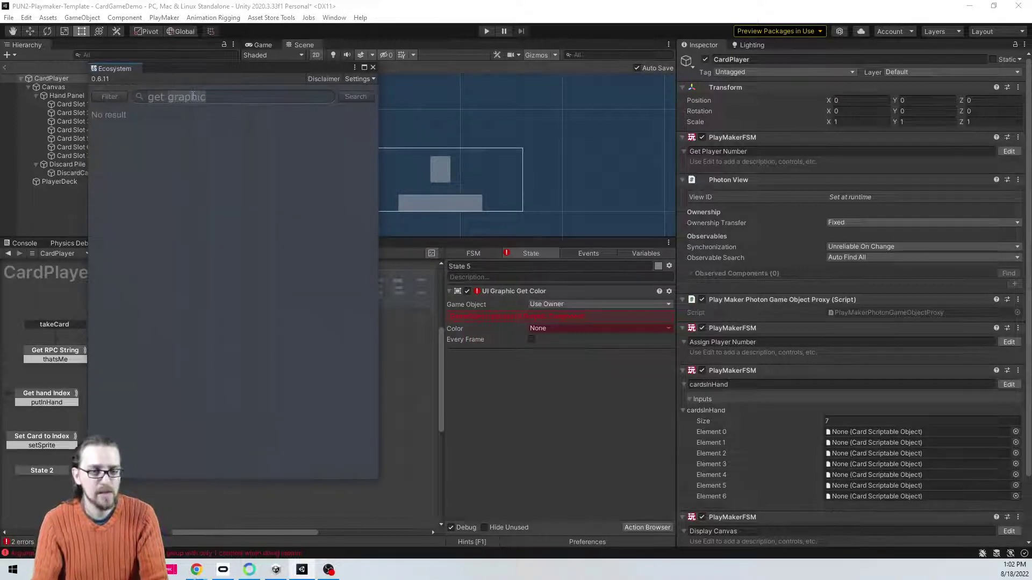
pyautogui.hotkey('ctrl', 'a')
pyautogui.write('graphic')
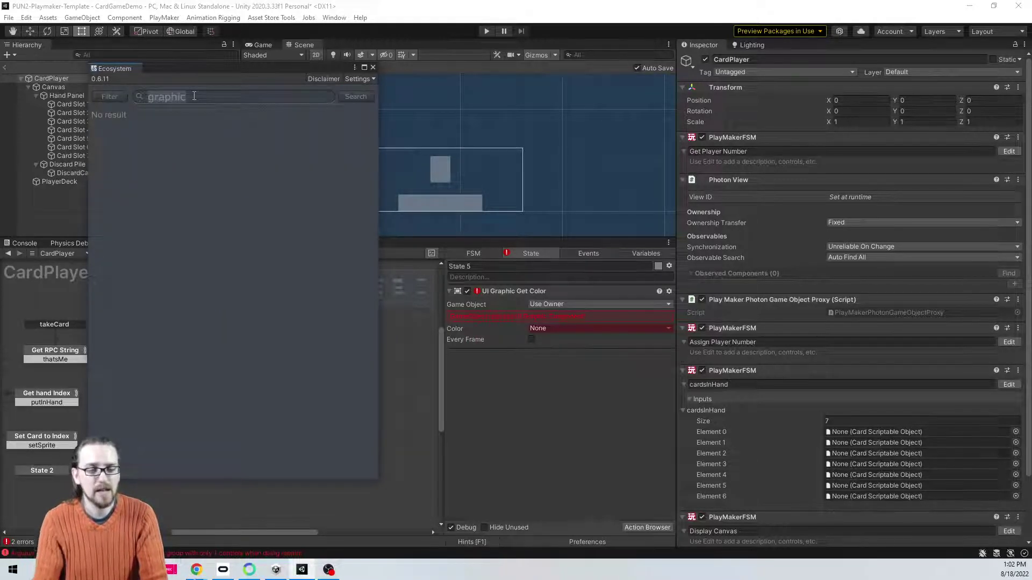
pyautogui.write('alpha')
pyautogui.press('Return')
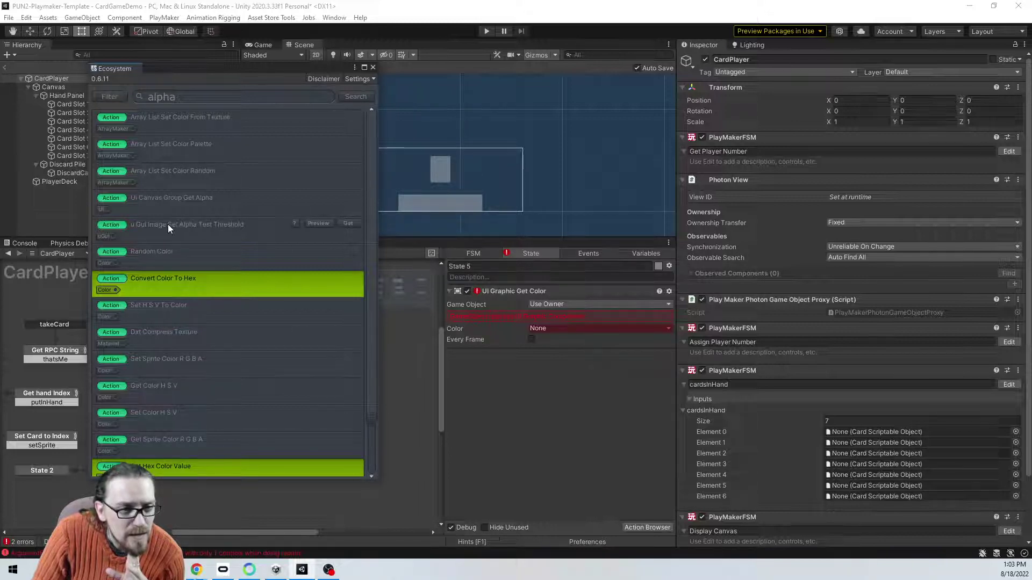
pyautogui.click(183, 100)
pyautogui.write('image')
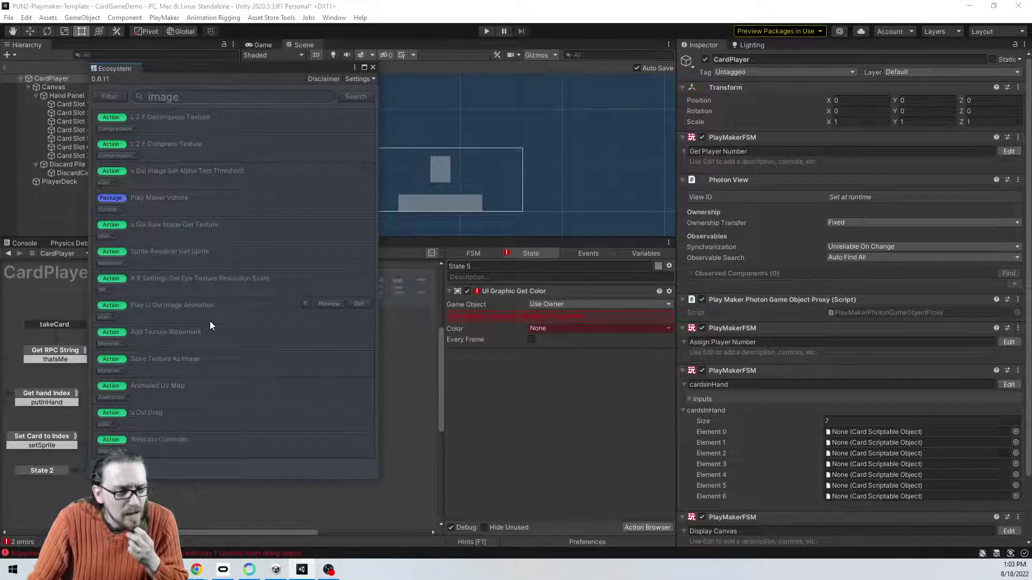
pyautogui.click(373, 67)
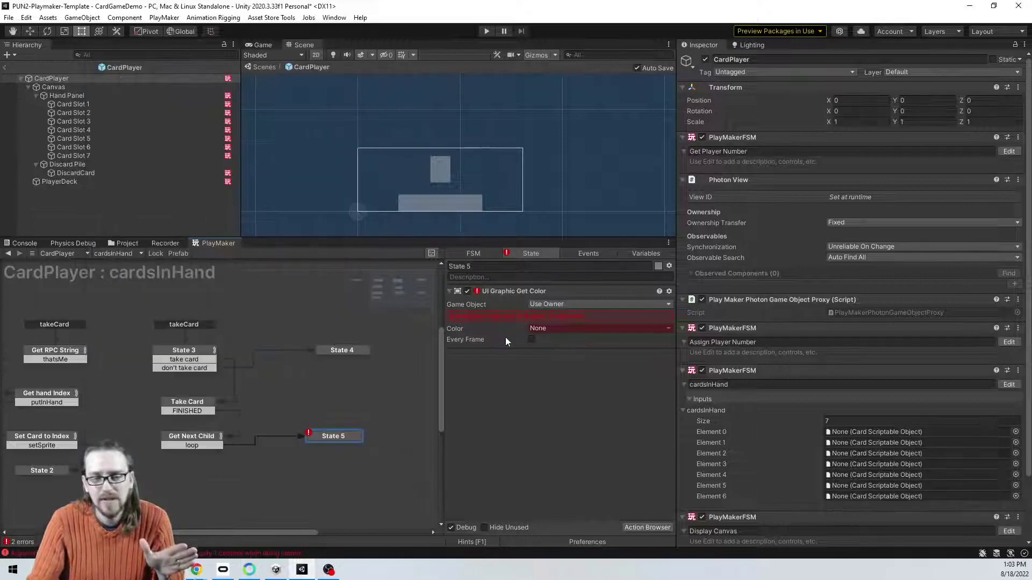
# Step: Replace State 5's UI Graphic Get Color action with a Get Component action
pyautogui.click(518, 293)
pyautogui.press('Delete')
pyautogui.doubleClick(560, 353)
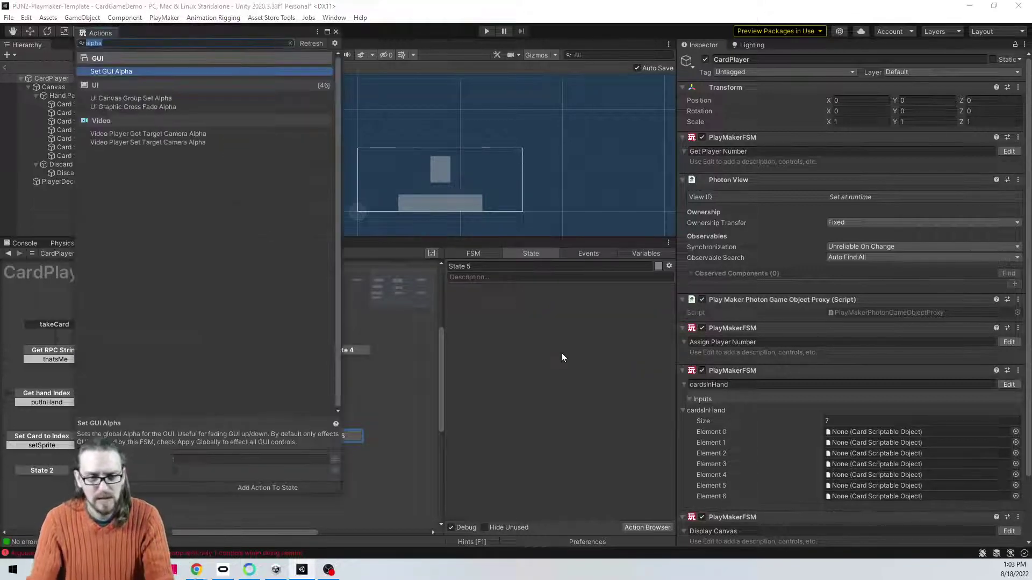
pyautogui.write('get compone')
pyautogui.press('Return')
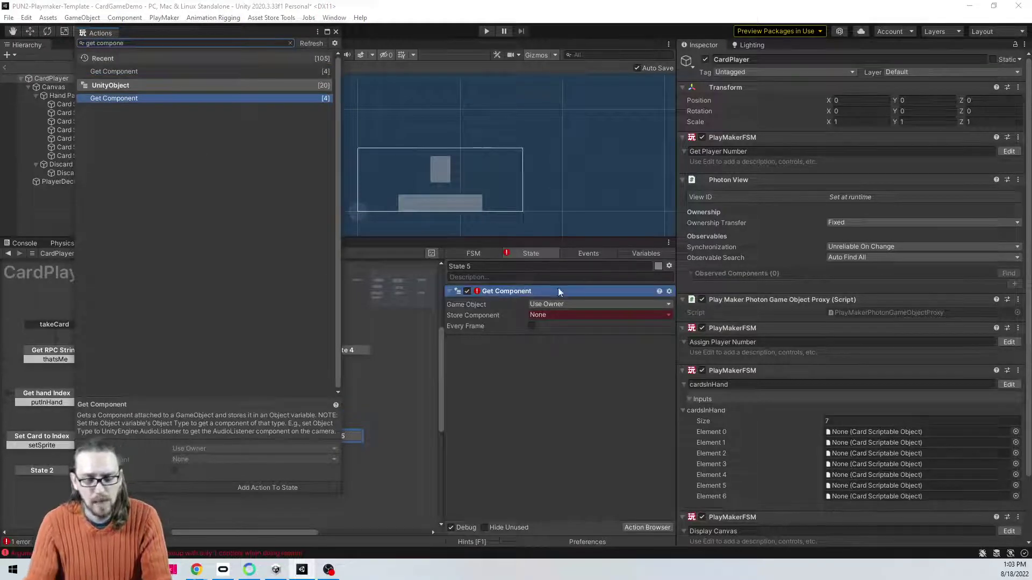
# Step: Set Get Component's game object to the nextChild variable and store the component in theCardImageComponent
pyautogui.click(553, 305)
pyautogui.click(562, 329)
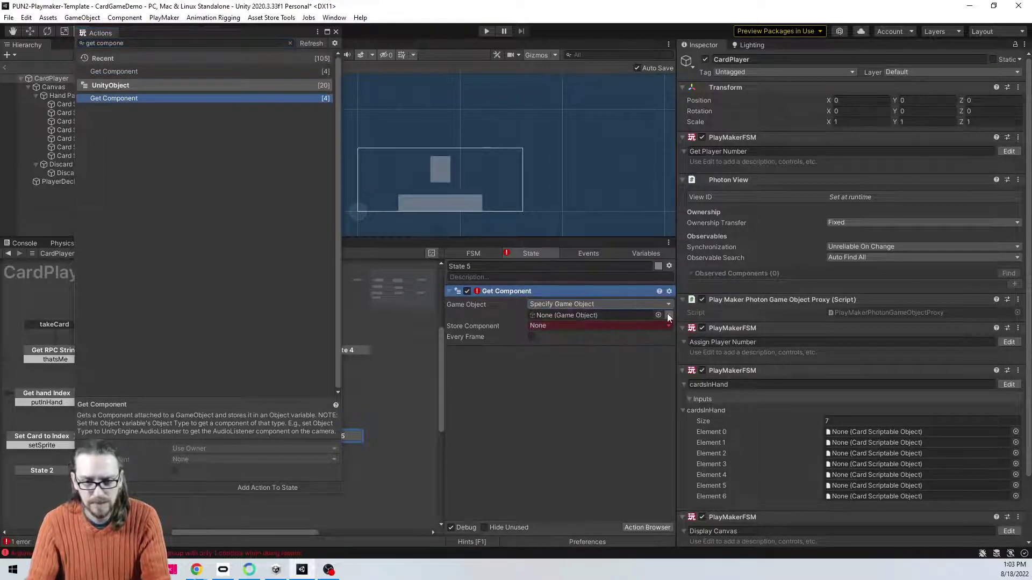
pyautogui.click(669, 315)
pyautogui.click(653, 315)
pyautogui.click(580, 343)
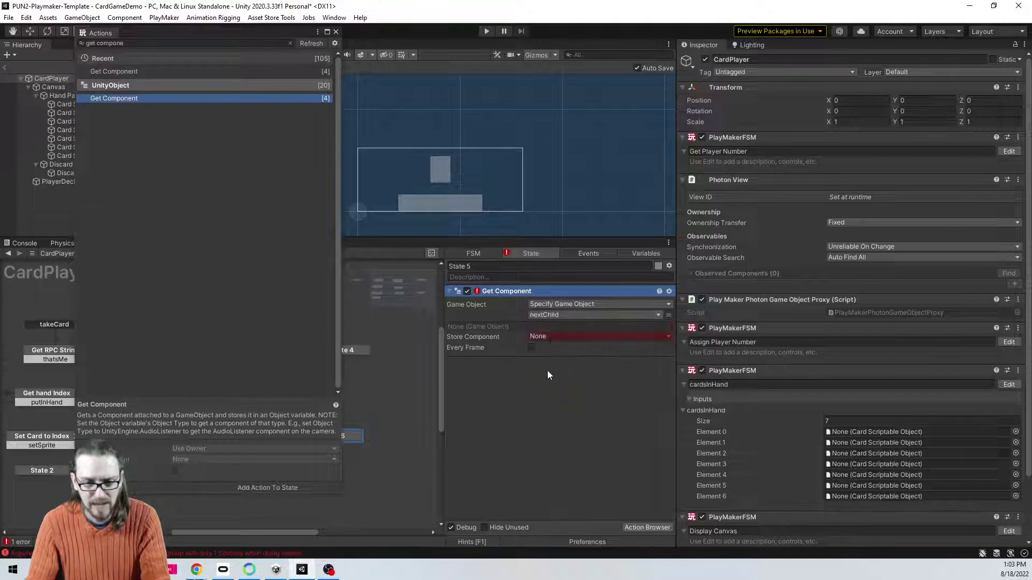
pyautogui.click(550, 336)
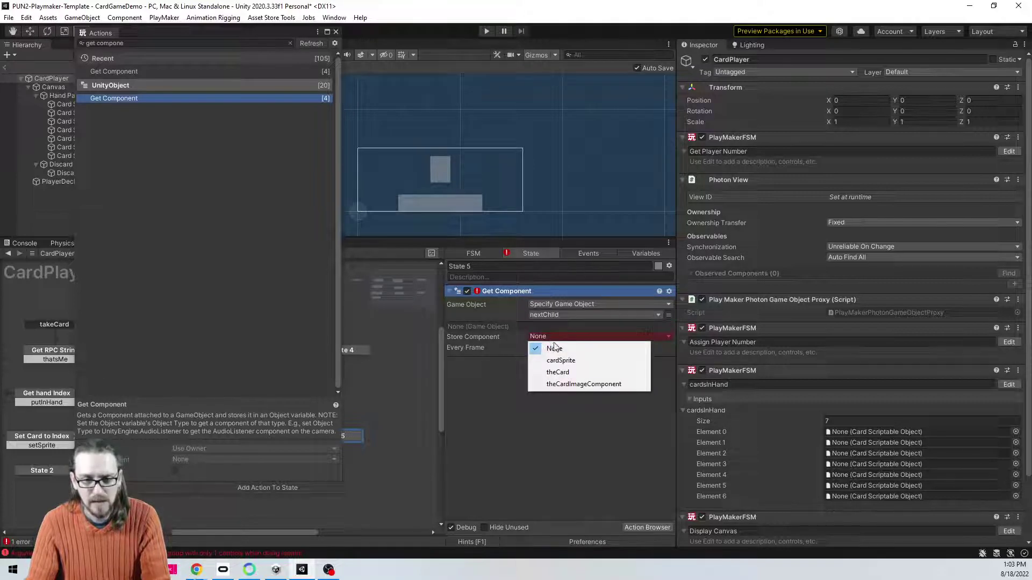
pyautogui.click(536, 410)
pyautogui.click(336, 32)
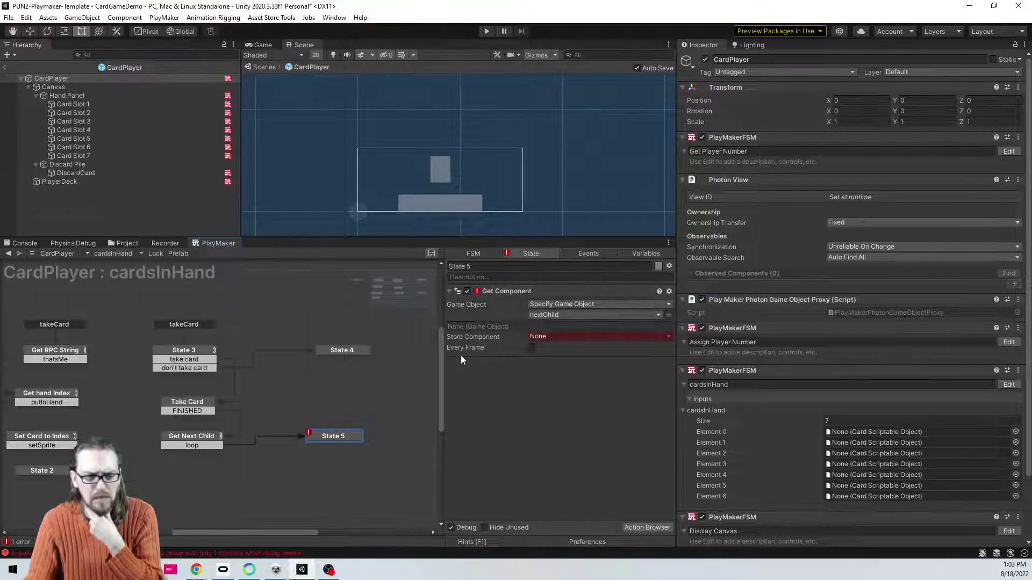
pyautogui.click(551, 335)
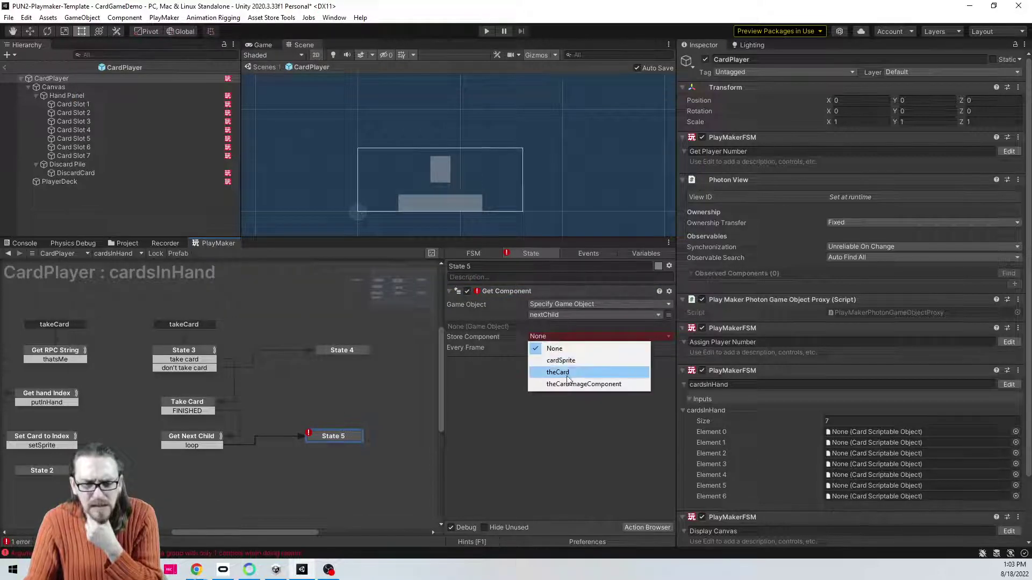
pyautogui.click(568, 384)
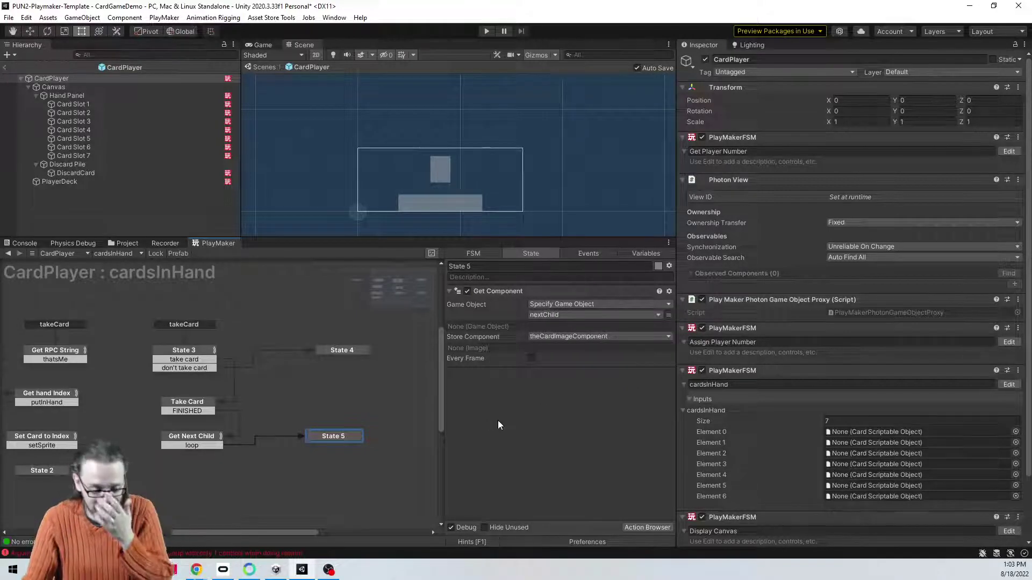
# Step: Add a Get Property action below Get Component in State 5
pyautogui.press('`')
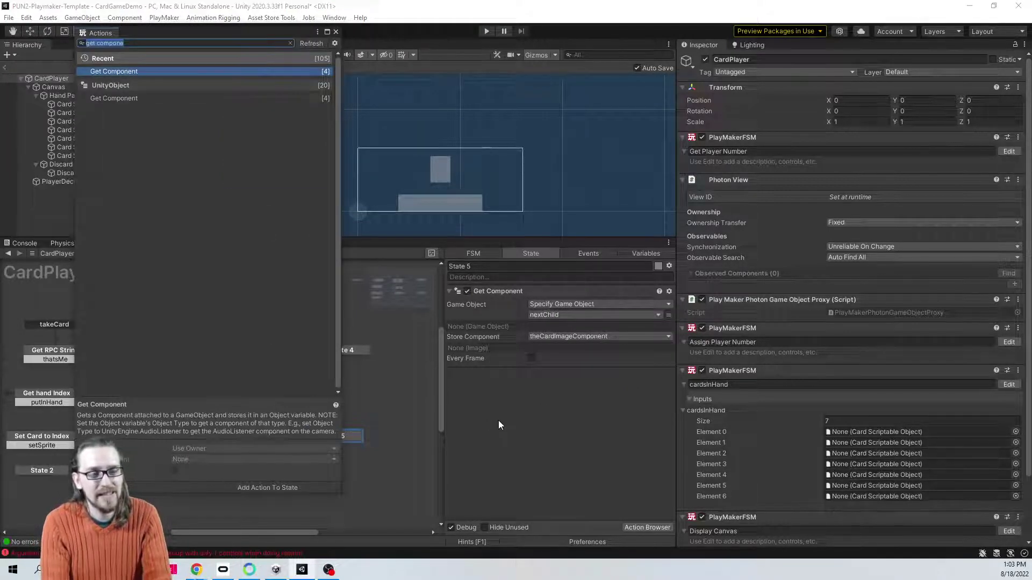
pyautogui.write('get property')
pyautogui.press('Return')
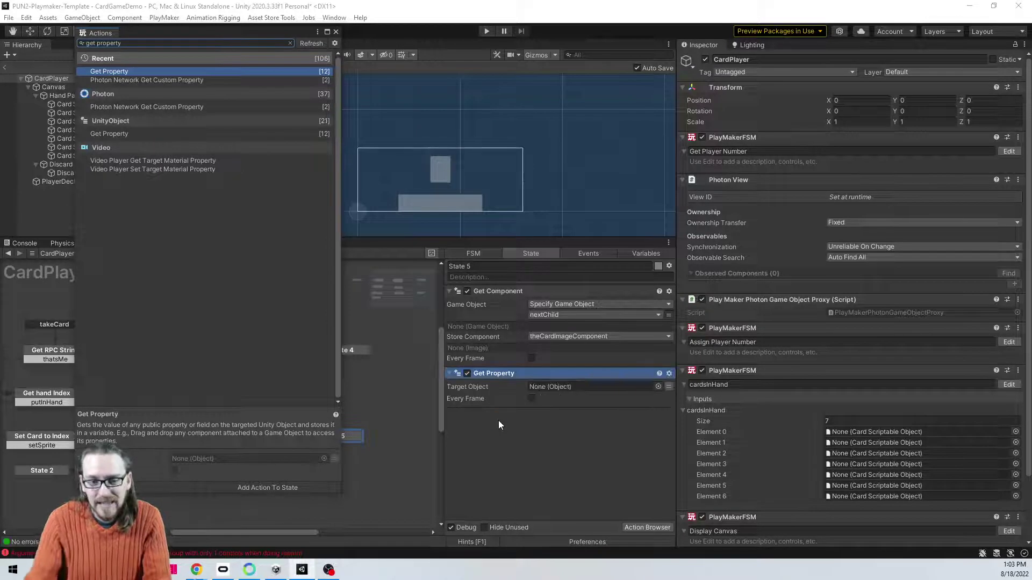
pyautogui.click(336, 33)
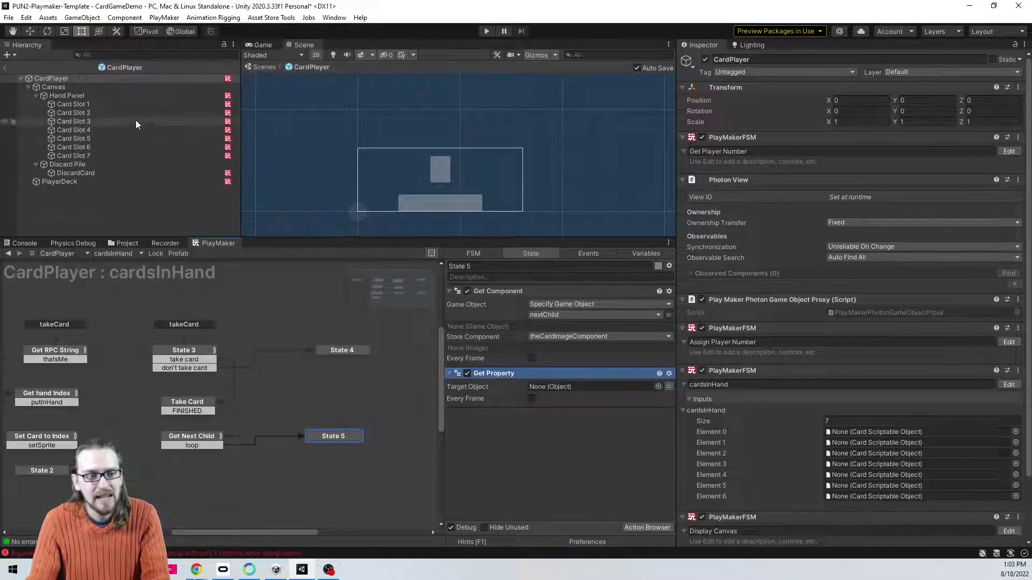
# Step: Examine the Image component on Card Slot 1, and return to State 5 in CardPlayer's cardsInHand FSM
pyautogui.click(108, 104)
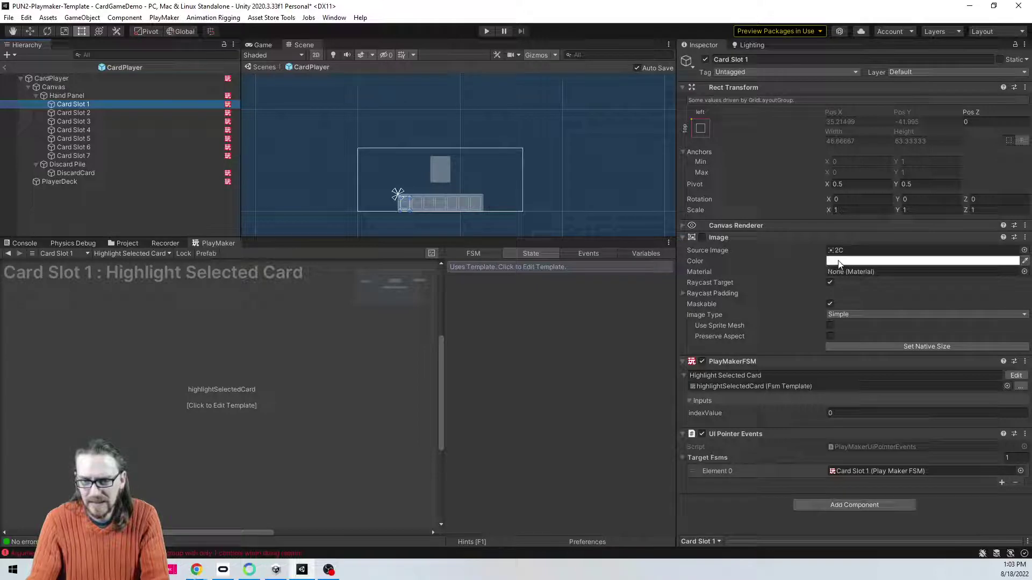
pyautogui.click(66, 78)
pyautogui.moveTo(399, 403); pyautogui.dragTo(285, 382, button='middle')
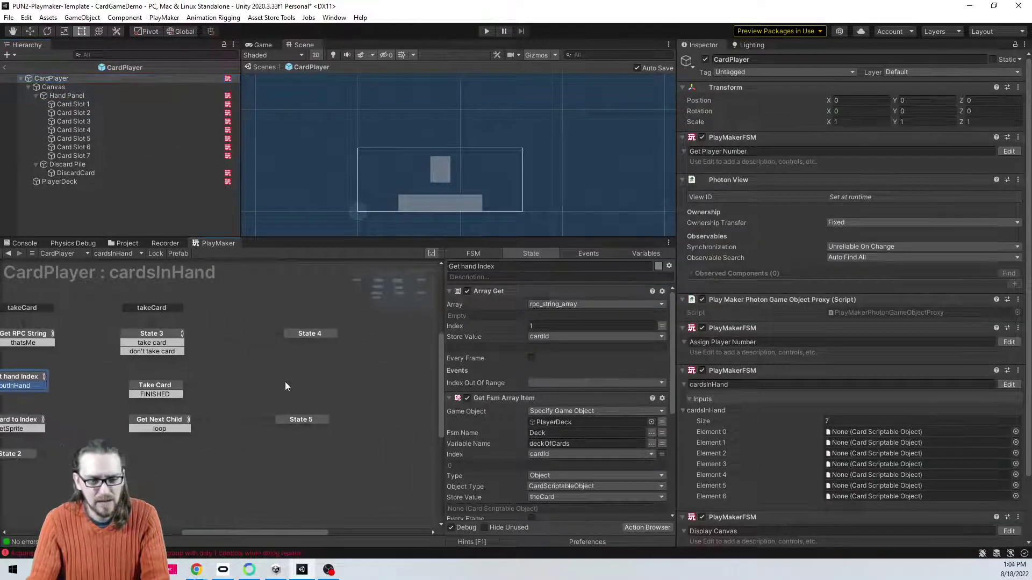
pyautogui.click(296, 420)
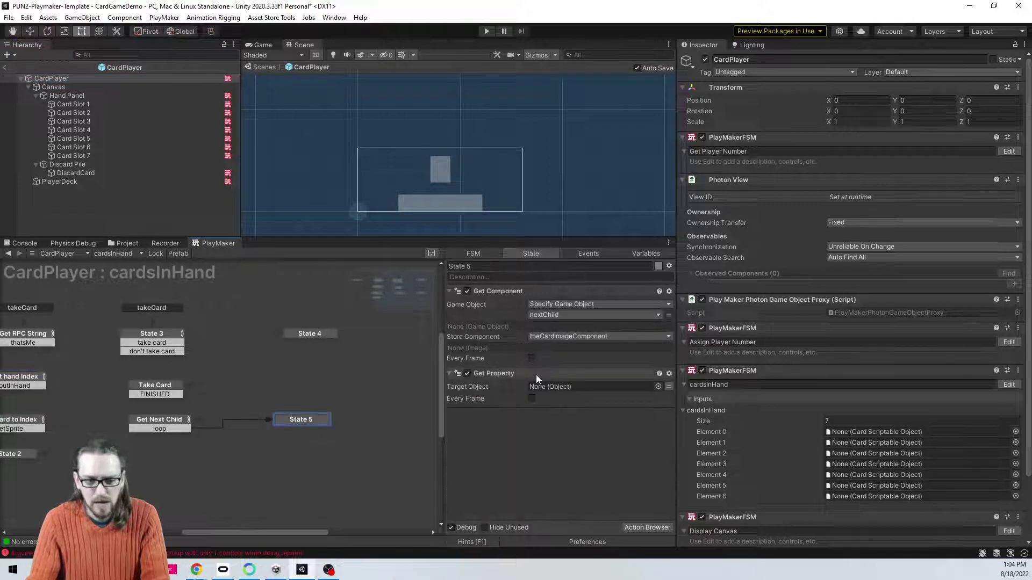
# Step: Target Get Property at the theCardImageComponent variable and choose color.a as the property to read
pyautogui.click(669, 386)
pyautogui.click(651, 385)
pyautogui.click(600, 434)
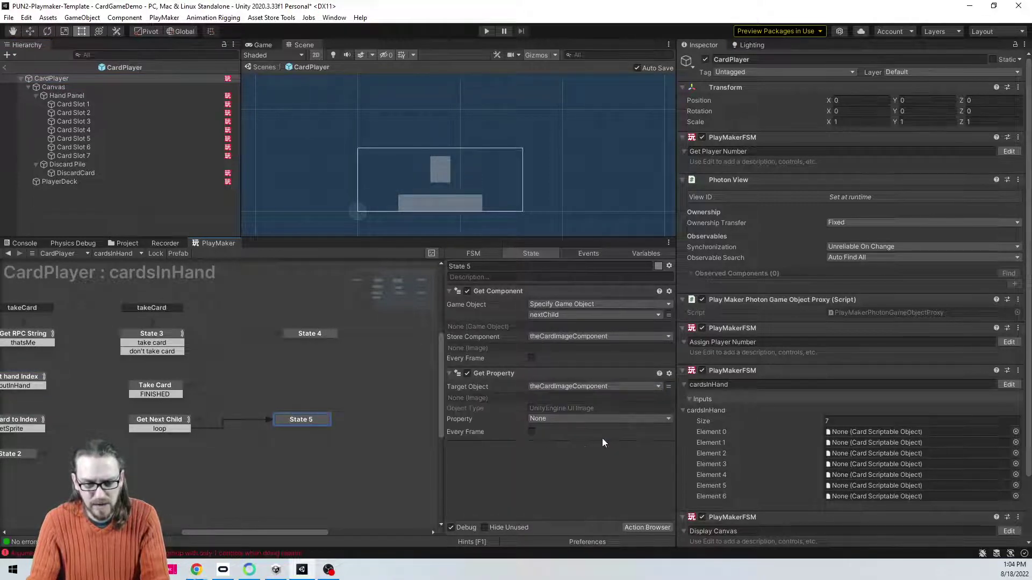
pyautogui.click(540, 418)
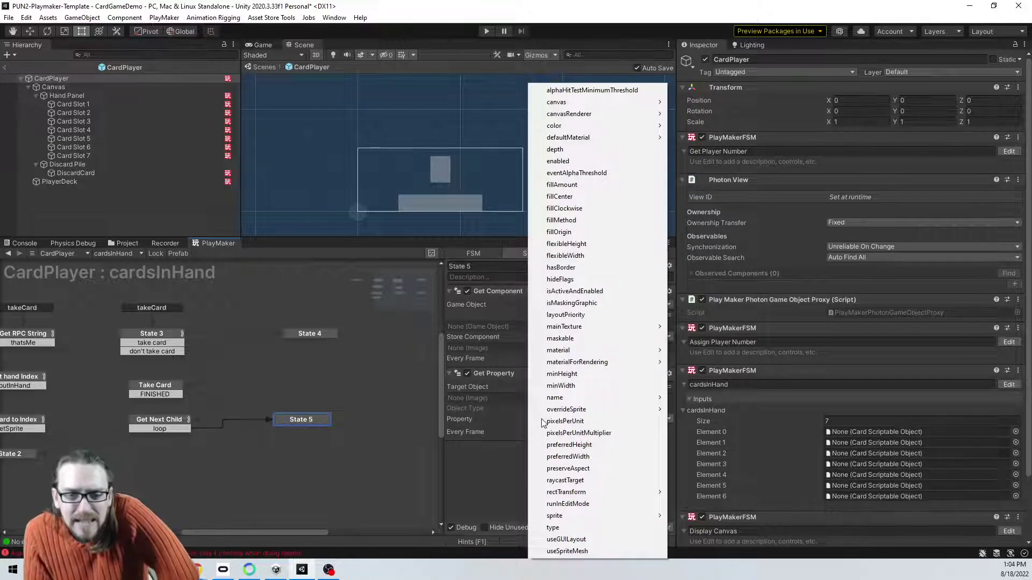
pyautogui.moveTo(568, 125)
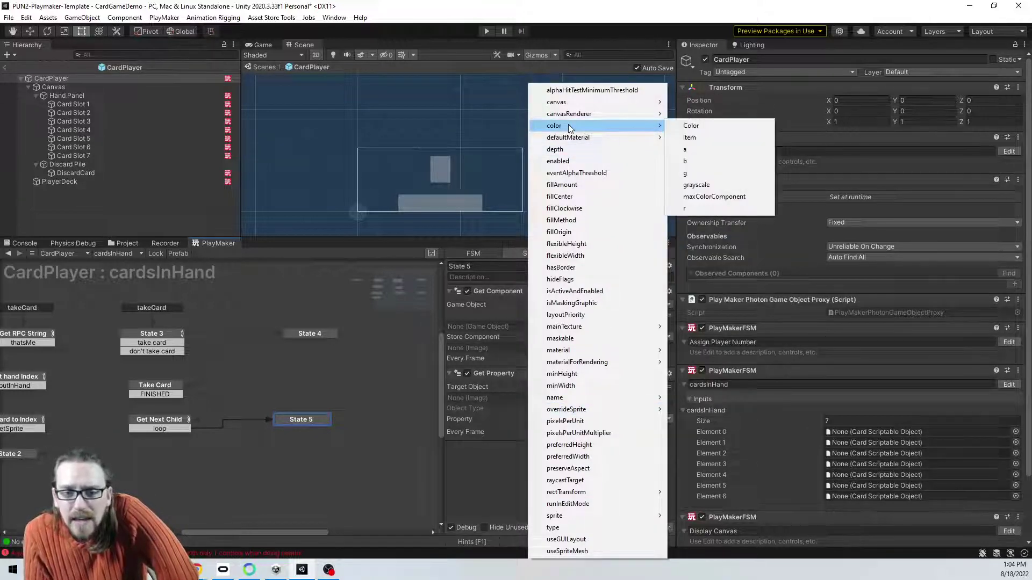
pyautogui.click(731, 149)
# Step: Store the property's float value in a new variable named alpha
pyautogui.click(553, 428)
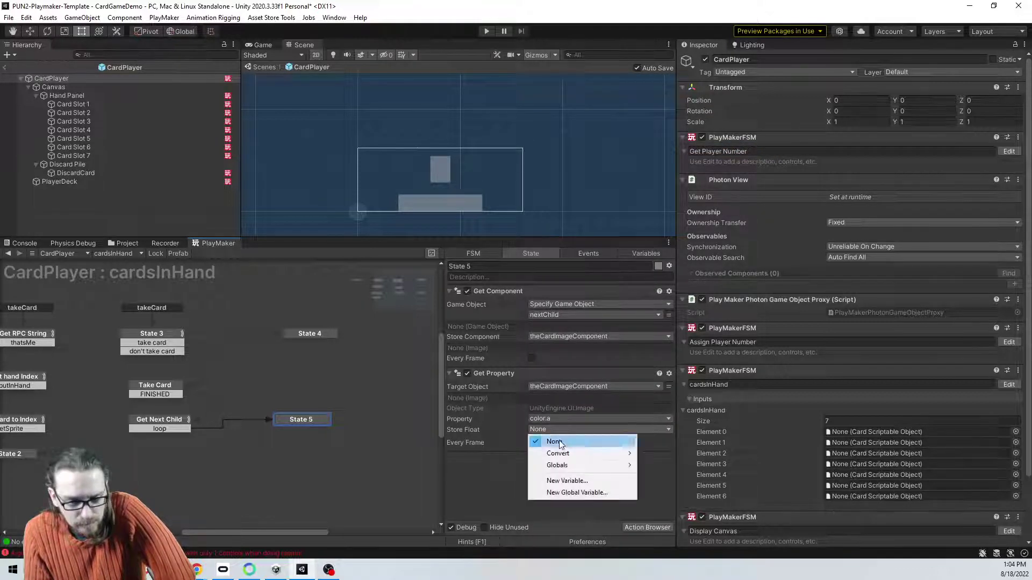
pyautogui.click(560, 481)
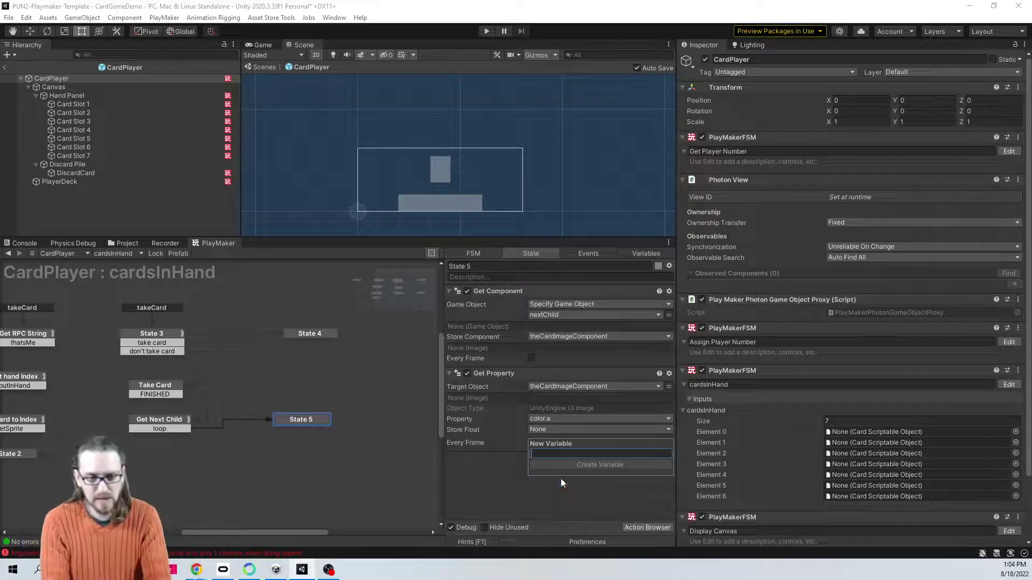
pyautogui.write('alpha')
pyautogui.press('Return')
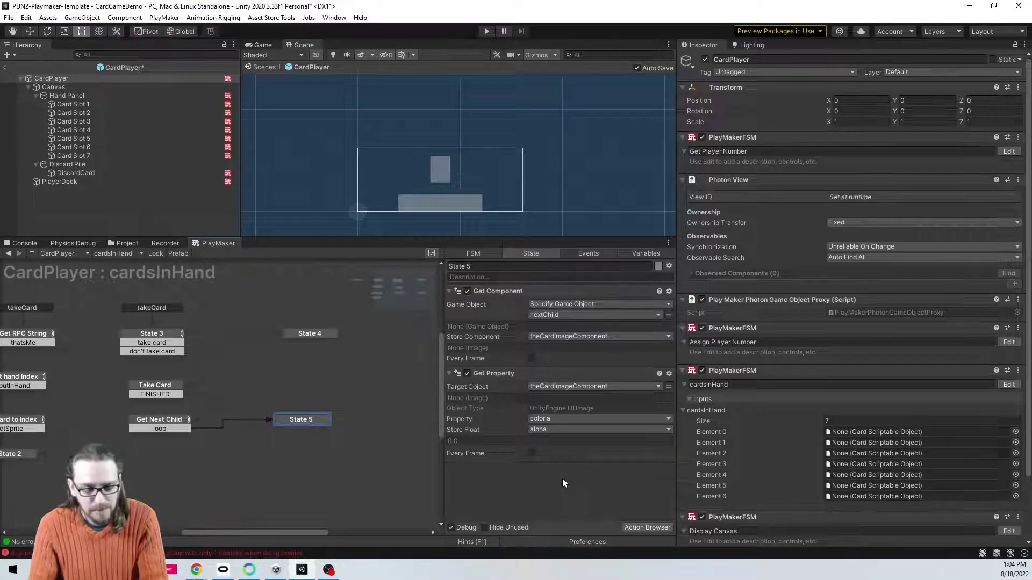
# Step: Add a Float Compare action to State 5 and use the alpha variable as Float 1
pyautogui.hotkey('ctrl', 'Tab')
pyautogui.write('fl')
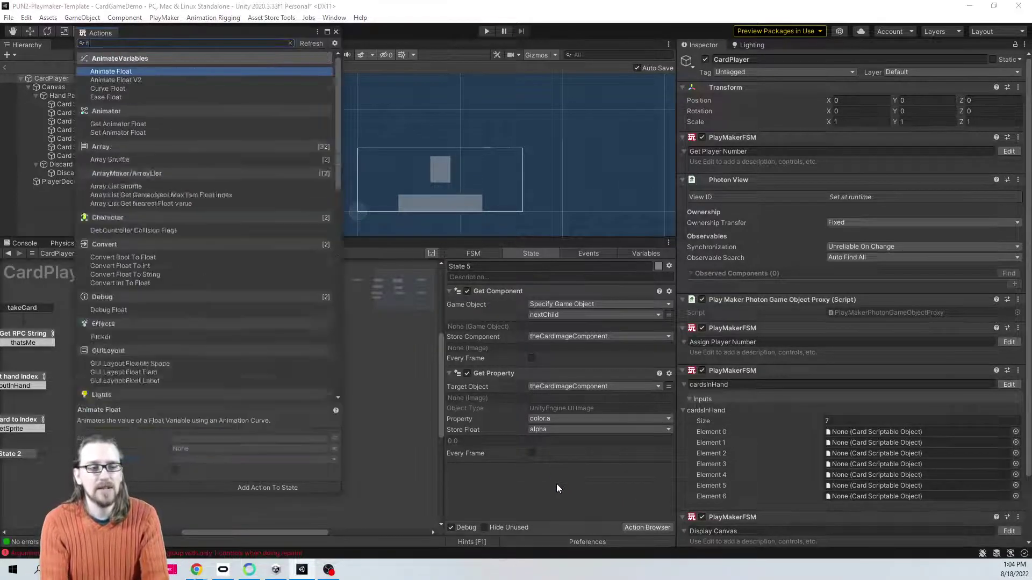
pyautogui.write('oat comp')
pyautogui.press('Return')
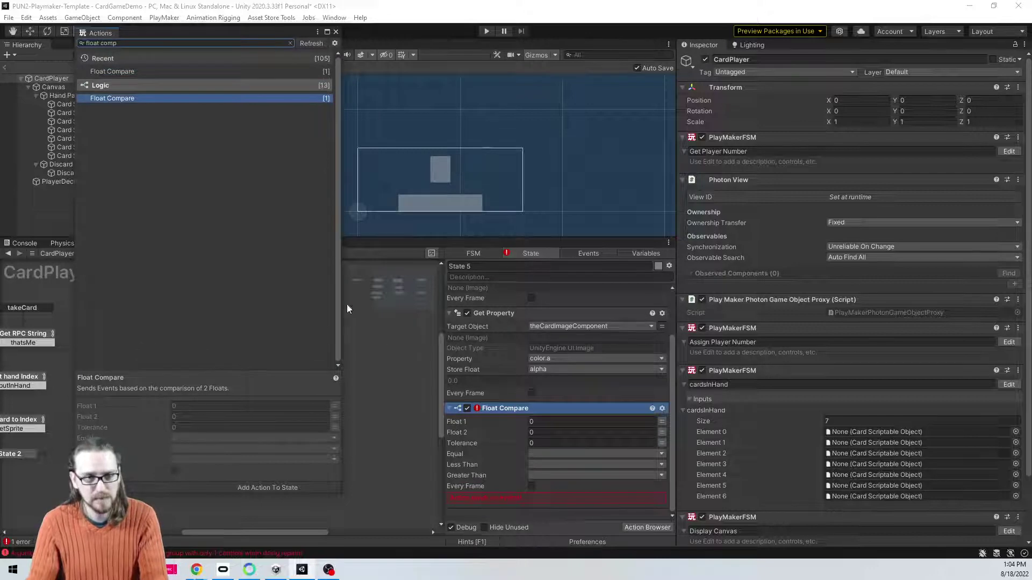
pyautogui.click(336, 32)
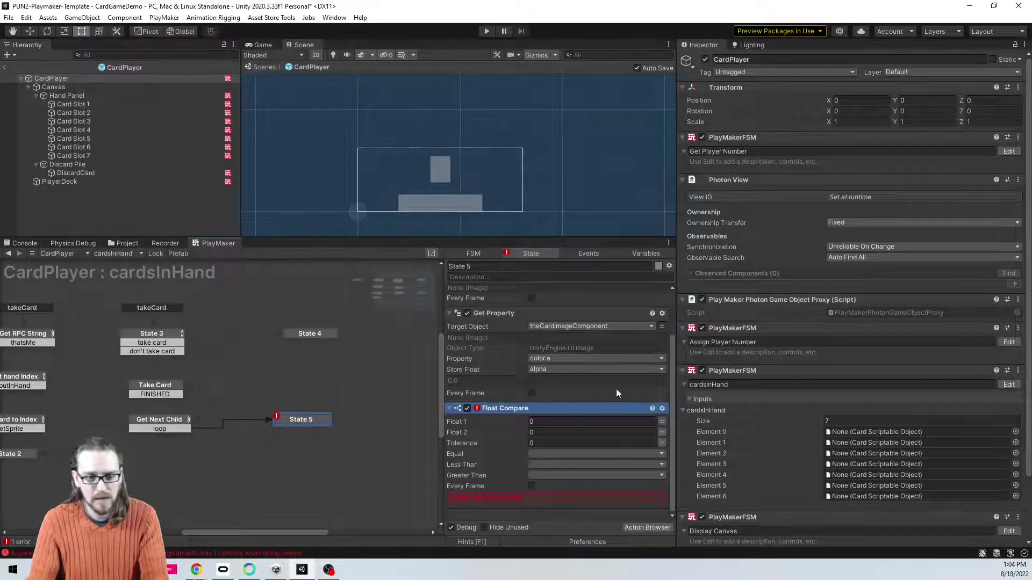
pyautogui.click(661, 421)
pyautogui.click(591, 421)
pyautogui.click(598, 447)
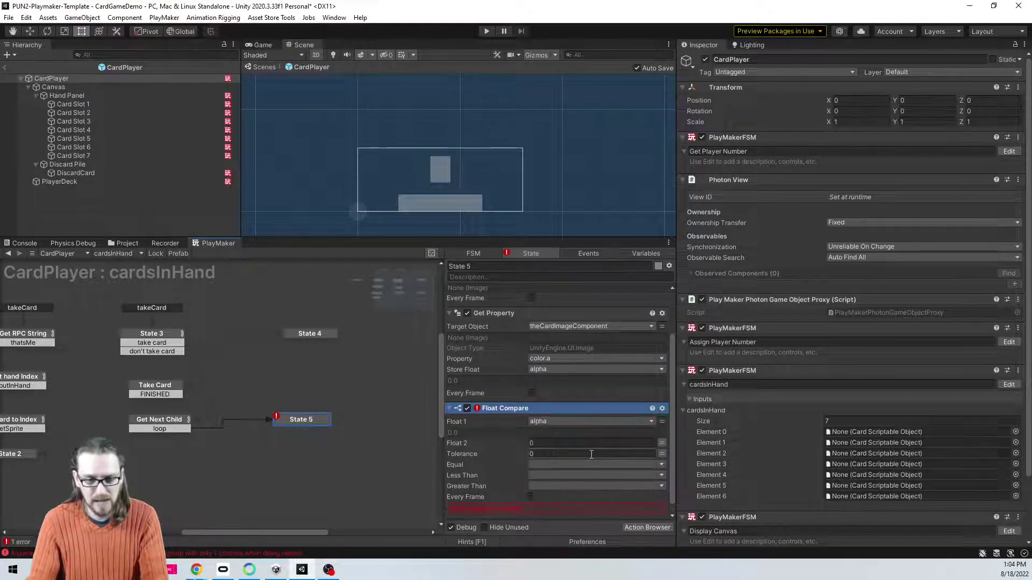
# Step: Create a "set sprite" event for Float Compare's Equal result and assign the same event to Less Than
pyautogui.click(544, 464)
pyautogui.click(560, 462)
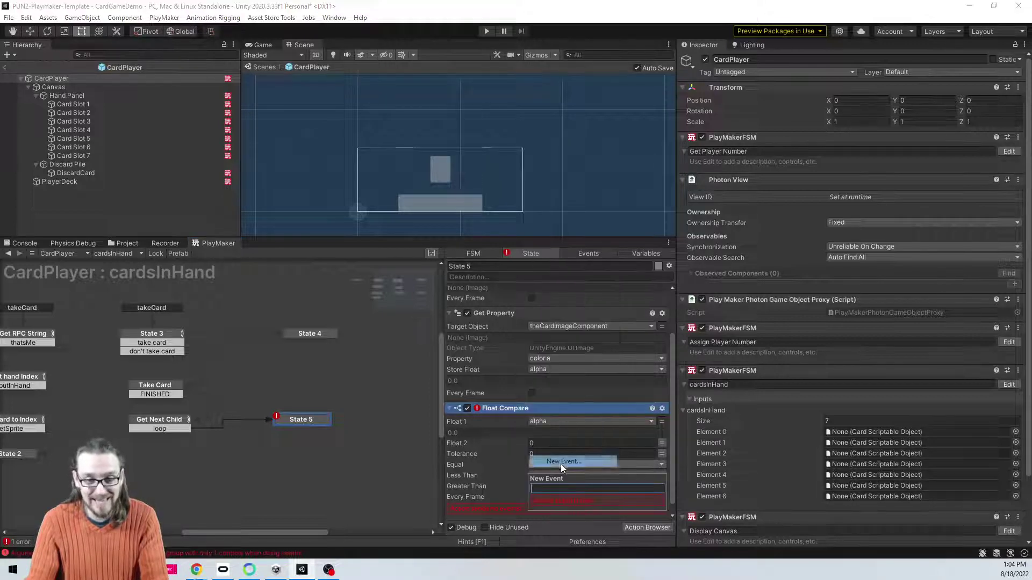
pyautogui.write('set sprite')
pyautogui.press('Return')
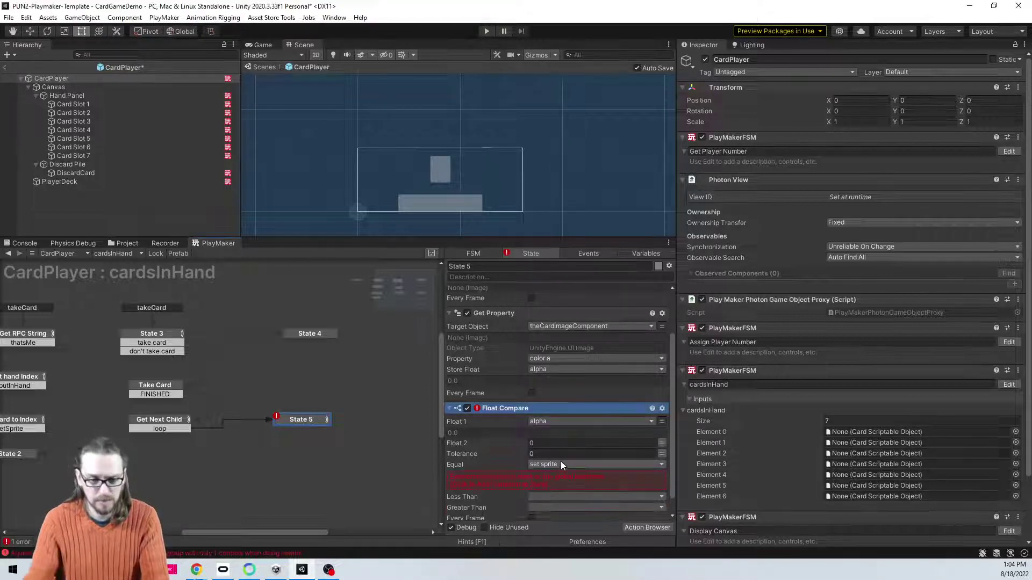
pyautogui.click(558, 478)
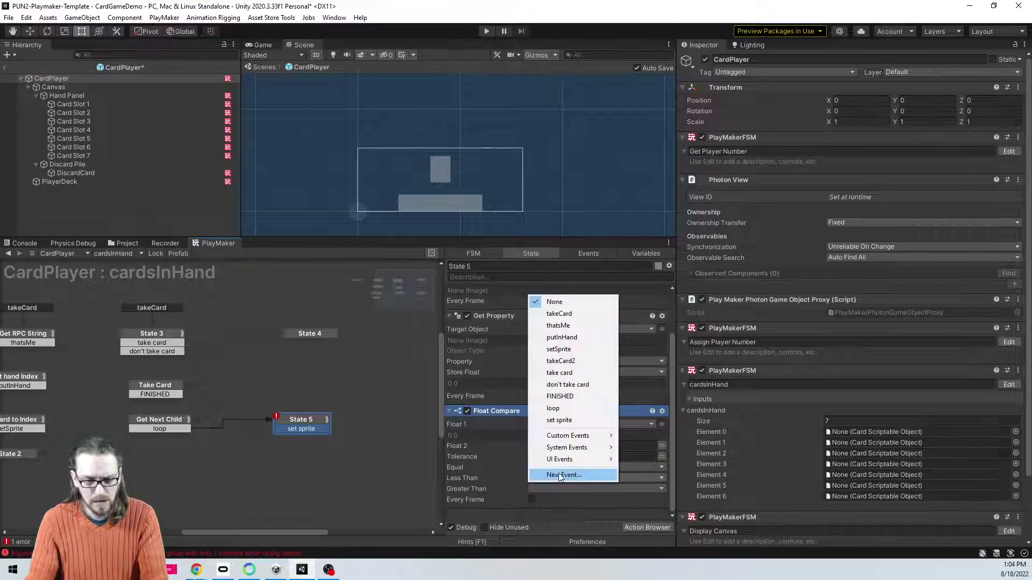
pyautogui.click(560, 420)
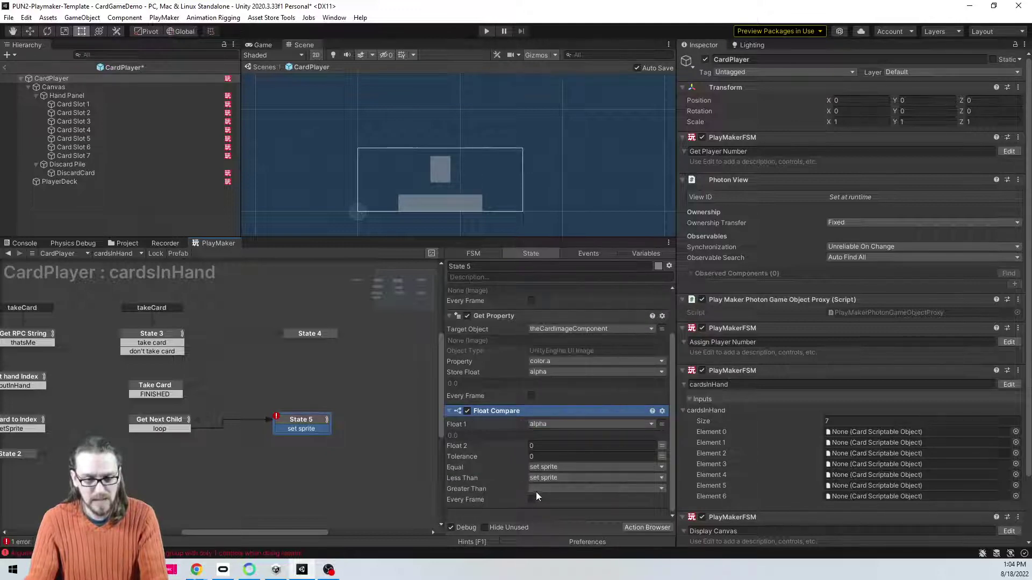
# Step: Give State 5 a FINISHED transition leading back to Get Next Child, and assign FINISHED as Float Compare's Greater Than event
pyautogui.rightClick(305, 418)
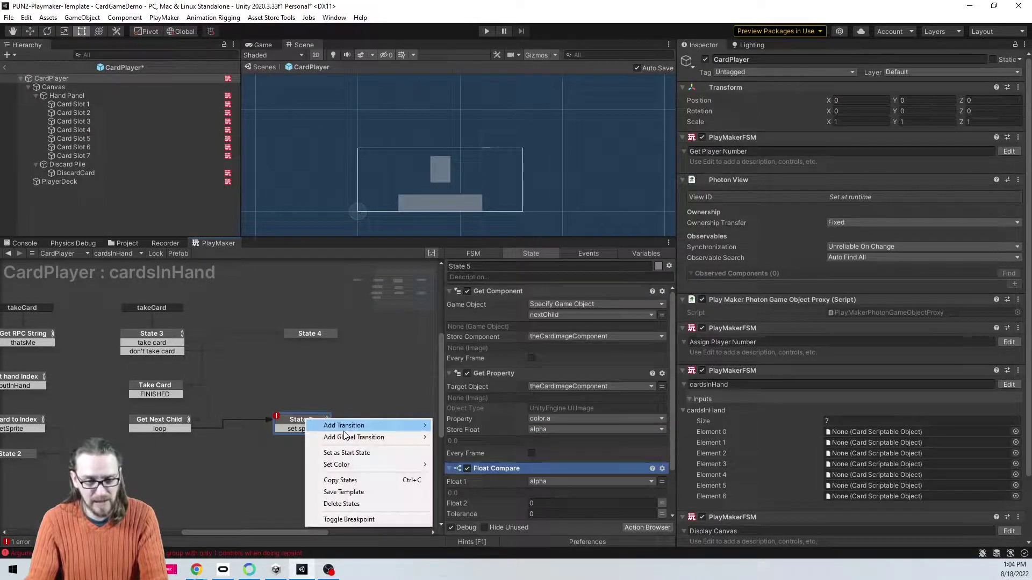
pyautogui.moveTo(376, 425)
pyautogui.click(462, 508)
pyautogui.scroll(-3, 554, 427)
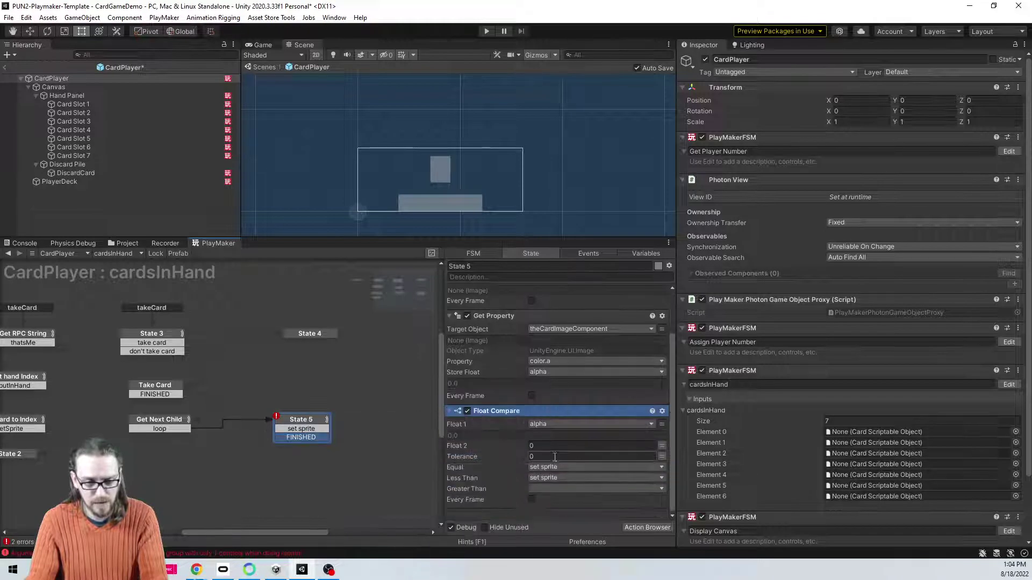
pyautogui.click(550, 490)
pyautogui.click(593, 405)
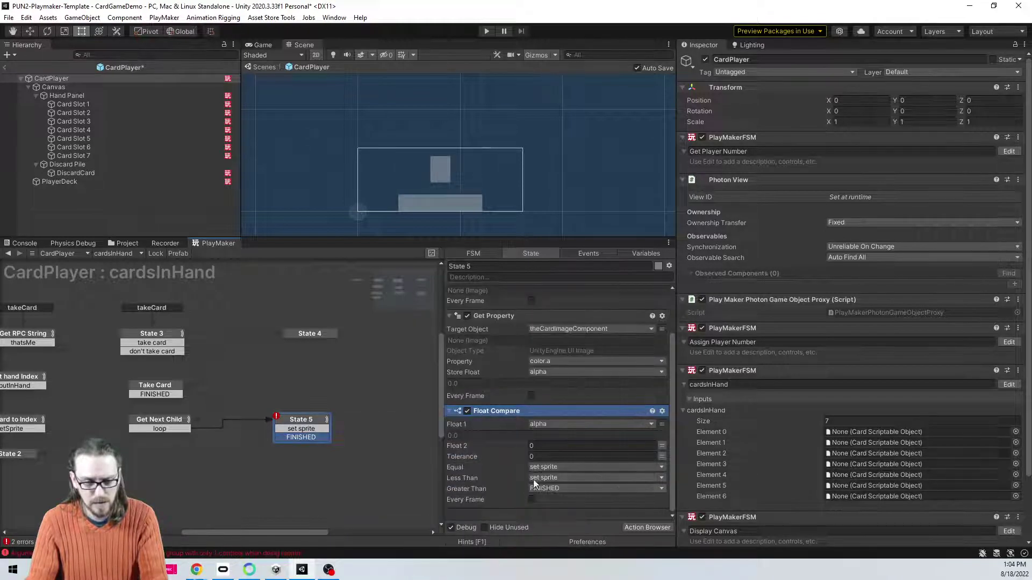
pyautogui.moveTo(319, 437); pyautogui.dragTo(153, 418)
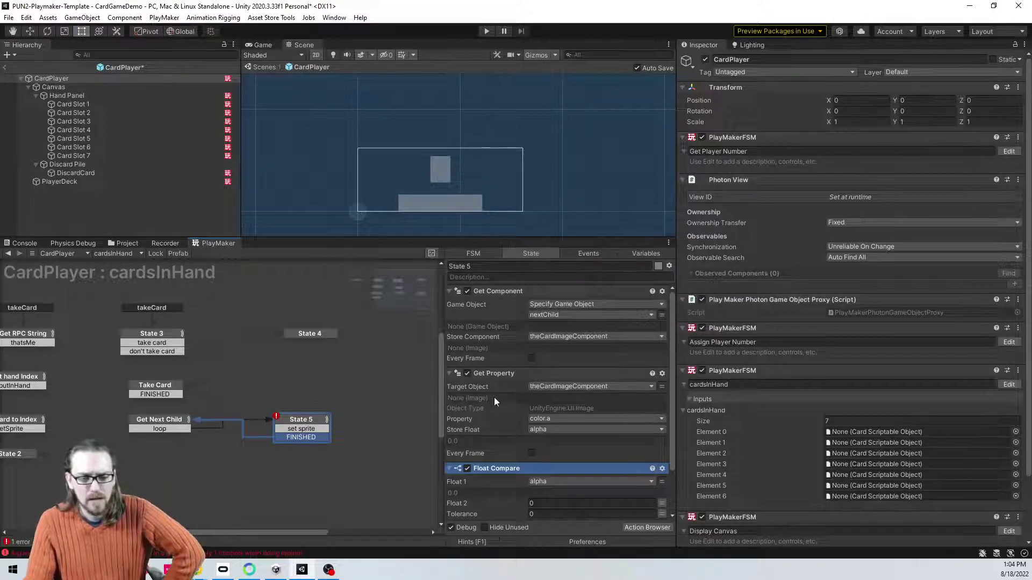
pyautogui.scroll(-2, 518, 382)
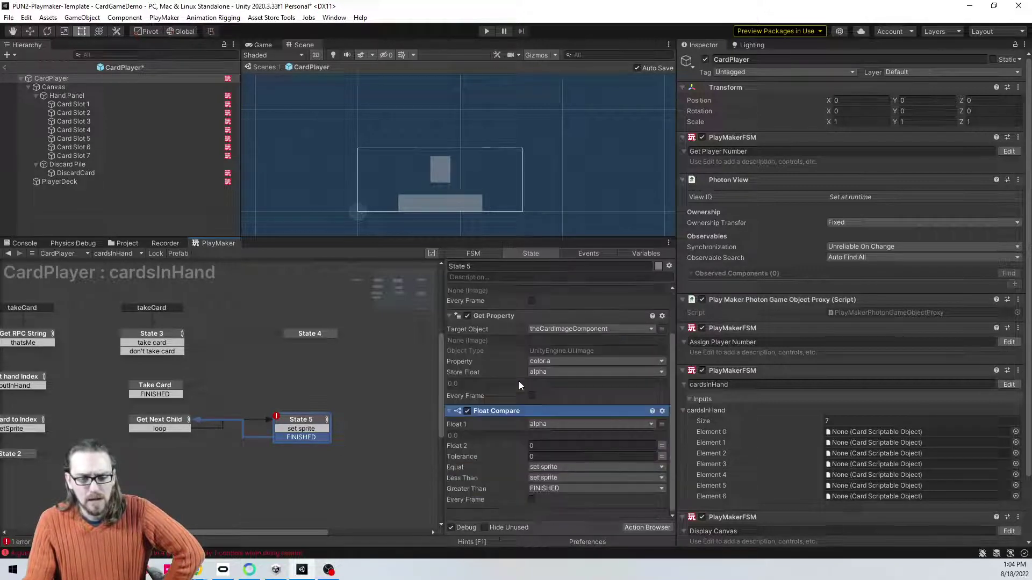
# Step: Set Get Next Child's Finished Event to FINISHED and link that transition to a new state between State 4 and State 5
pyautogui.click(175, 427)
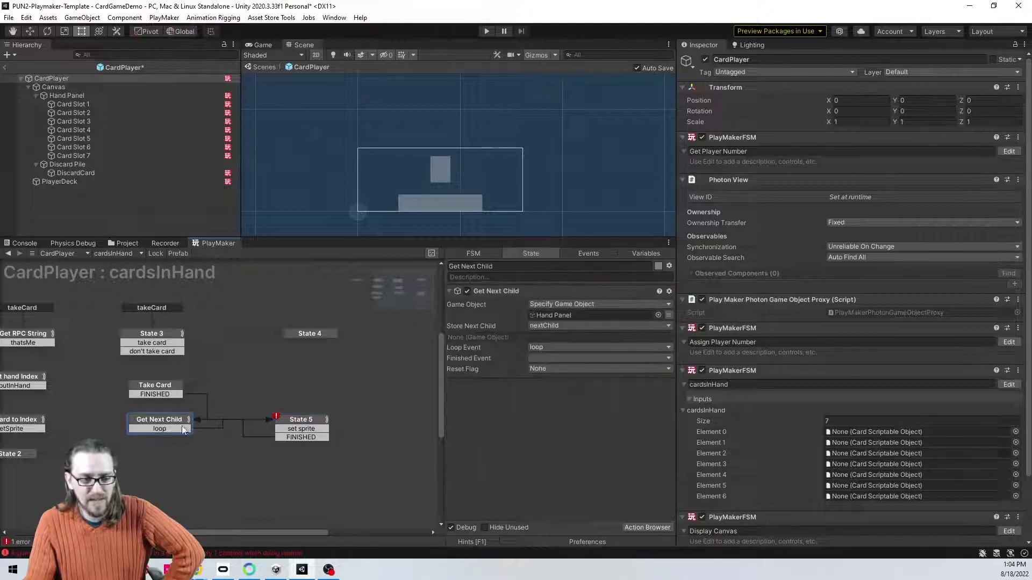
pyautogui.click(565, 358)
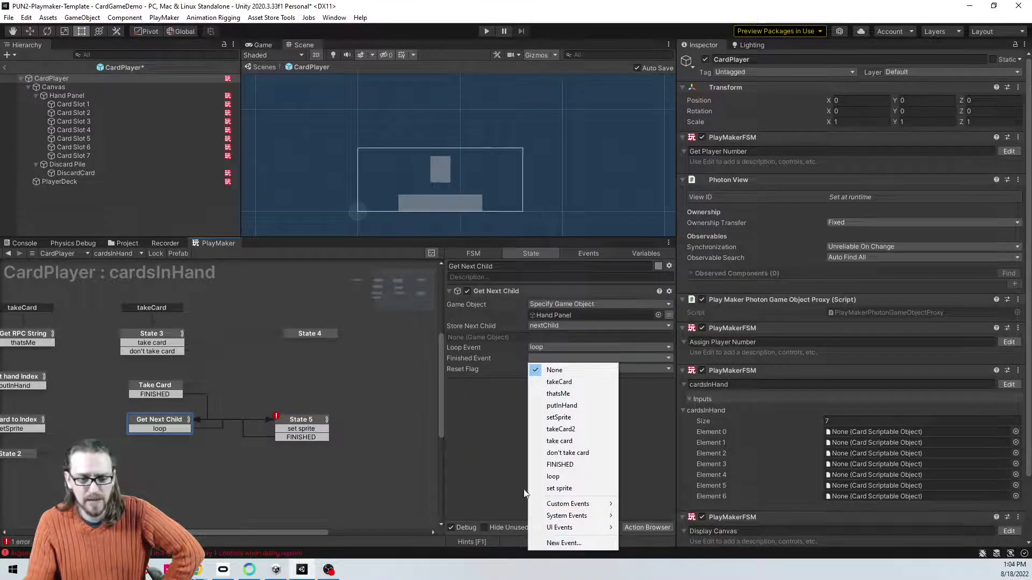
pyautogui.click(558, 464)
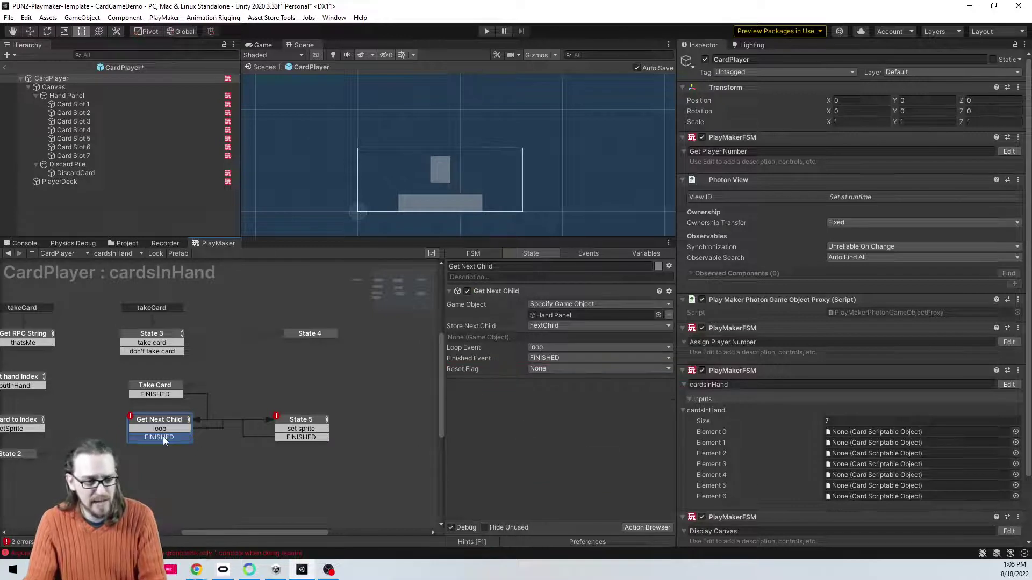
pyautogui.moveTo(170, 438); pyautogui.dragTo(273, 381)
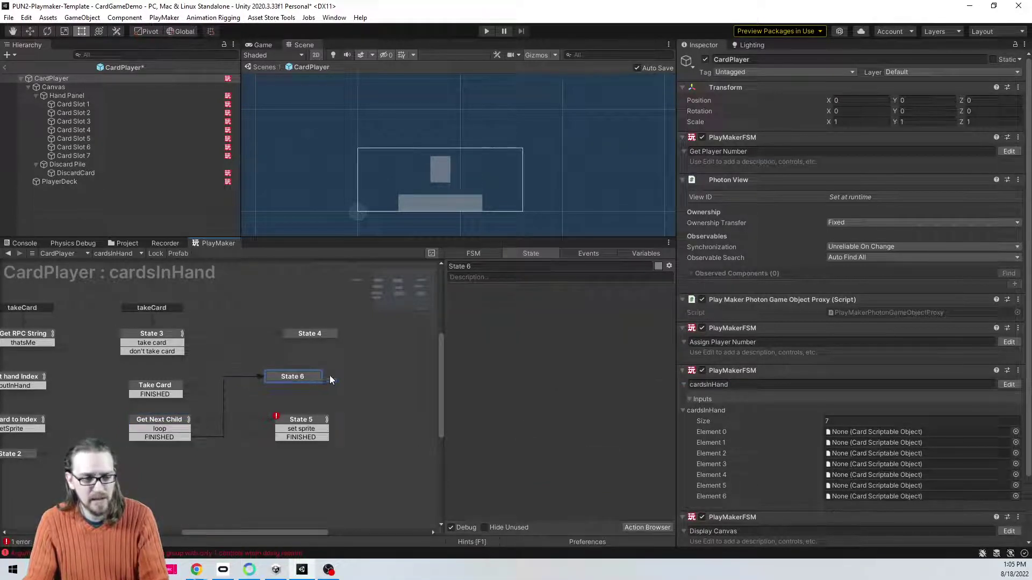
# Step: Add a Debug Log action to State 6
pyautogui.doubleClick(509, 369)
pyautogui.write('debug')
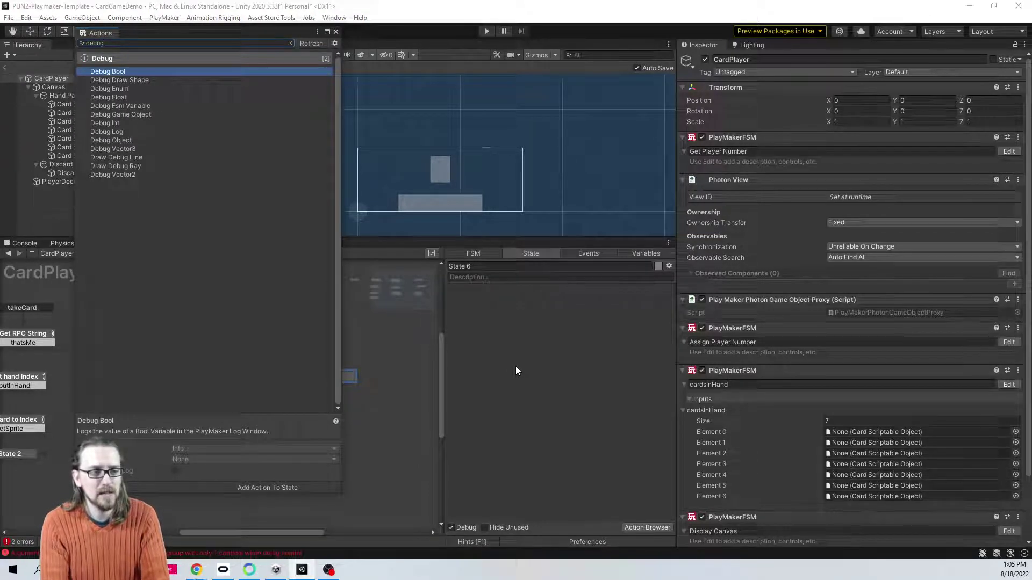
pyautogui.press('Down')
pyautogui.press('Down')
pyautogui.press('Down')
pyautogui.press('Down')
pyautogui.press('Down')
pyautogui.press('Down')
pyautogui.press('Down')
pyautogui.press('Return')
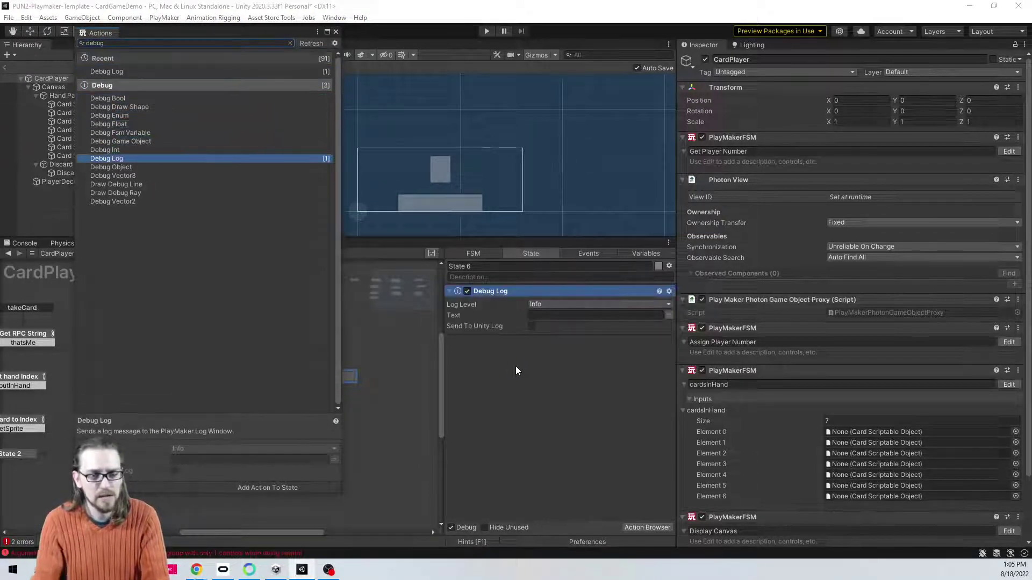
pyautogui.click(336, 33)
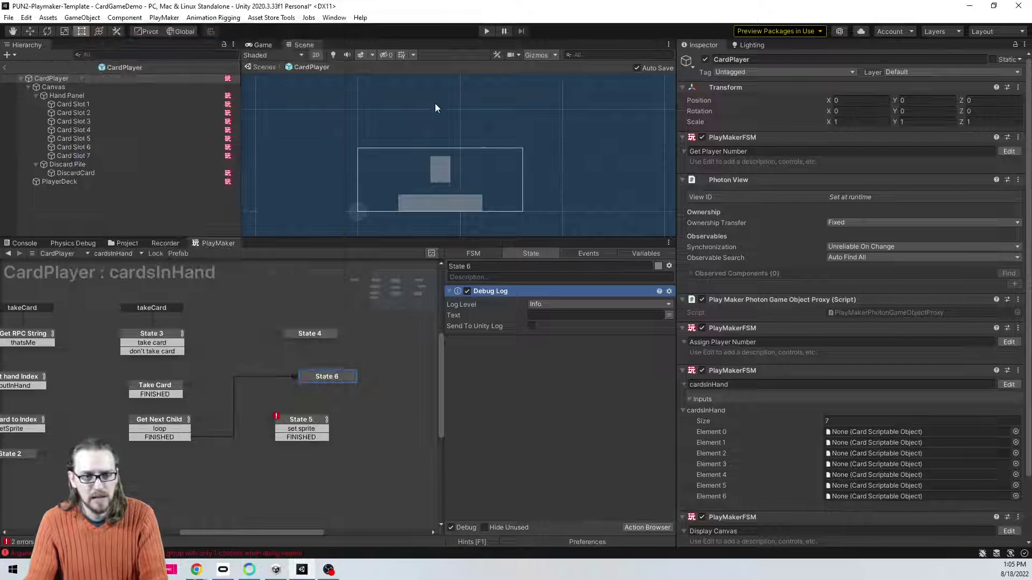
# Step: Set the Debug Log to Warning level, sent to the Unity log, with the text "looping cards in hand resulted in error!"
pyautogui.click(555, 304)
pyautogui.click(558, 328)
pyautogui.click(556, 316)
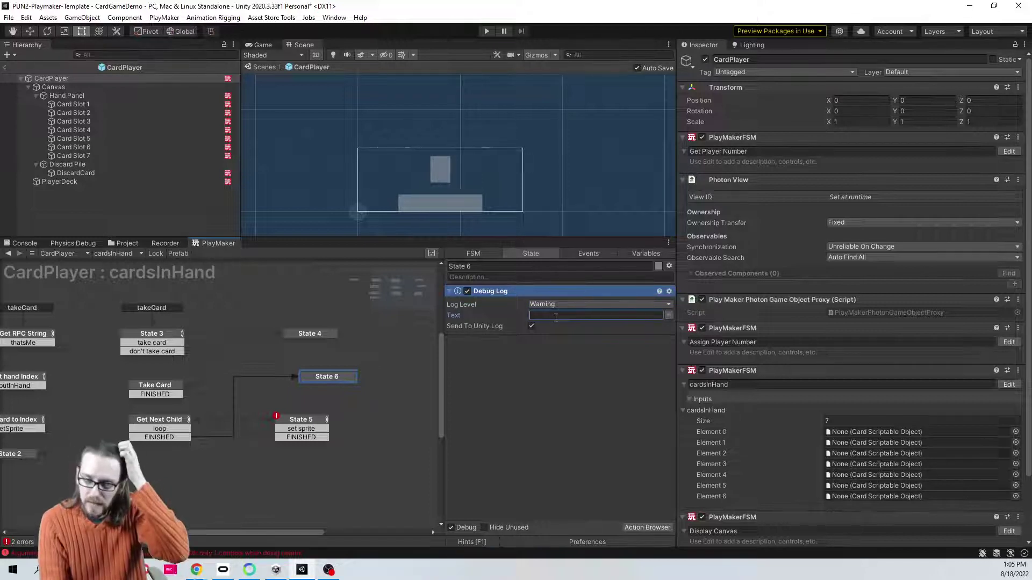
pyautogui.write('looppng car')
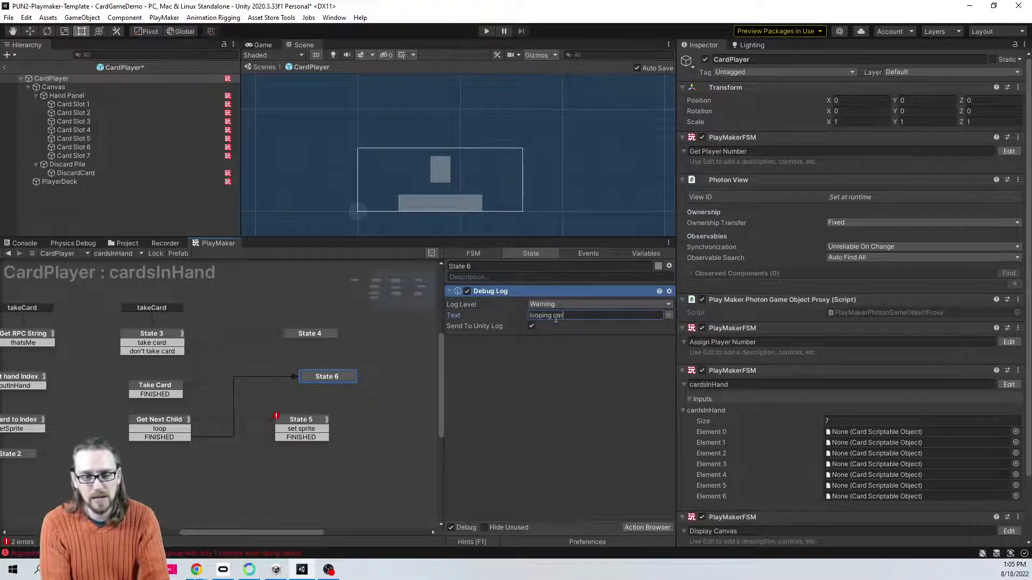
pyautogui.write('ds in hand resulted in er')
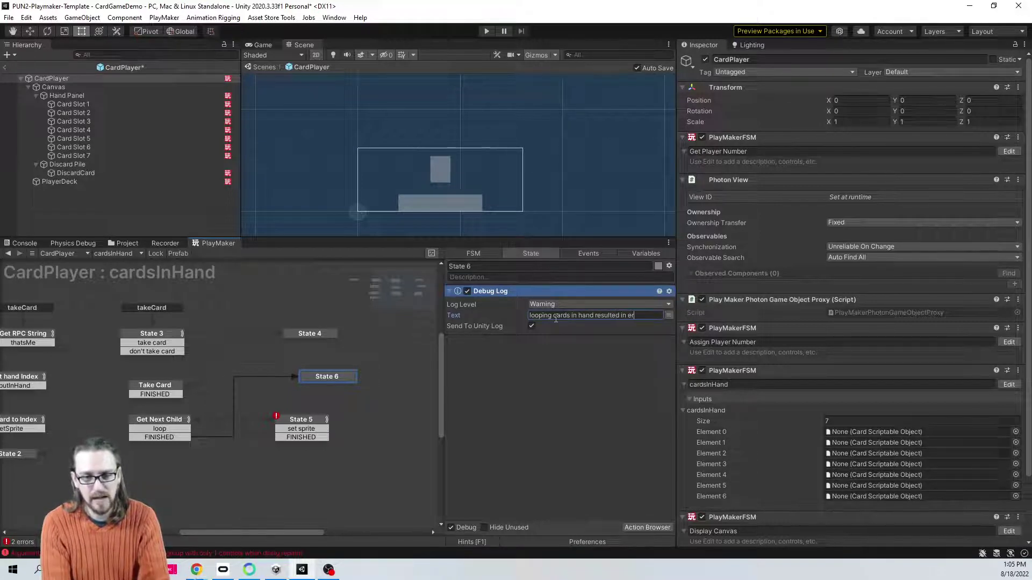
pyautogui.write('ror!')
pyautogui.click(567, 349)
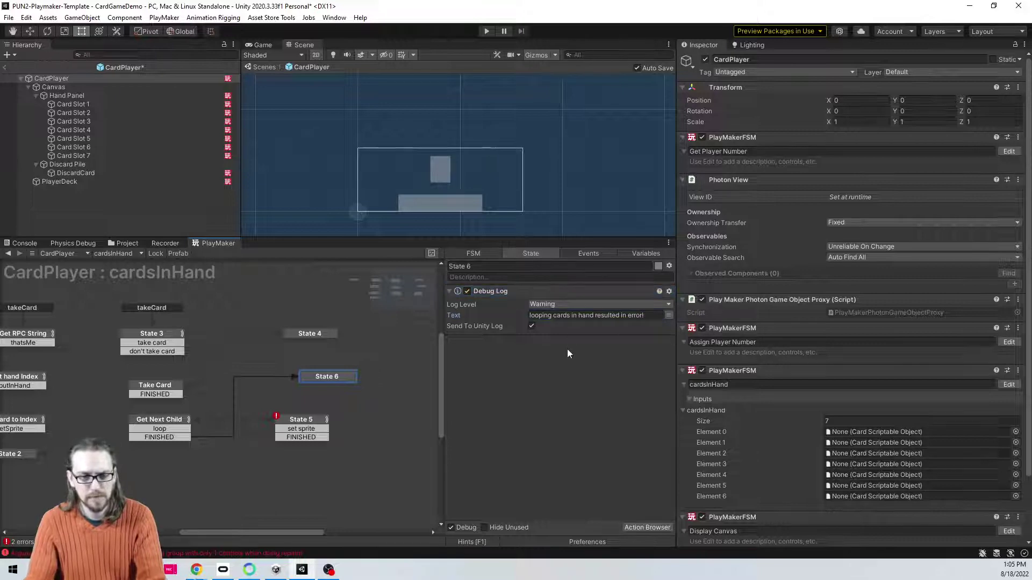
# Step: Color State 6 red
pyautogui.click(288, 422)
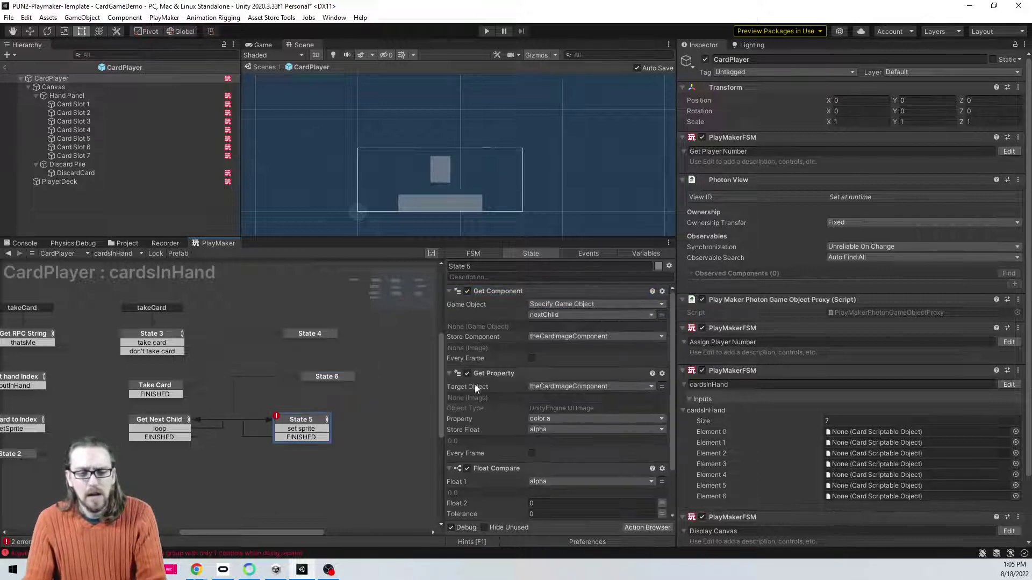
pyautogui.rightClick(337, 376)
pyautogui.moveTo(395, 427)
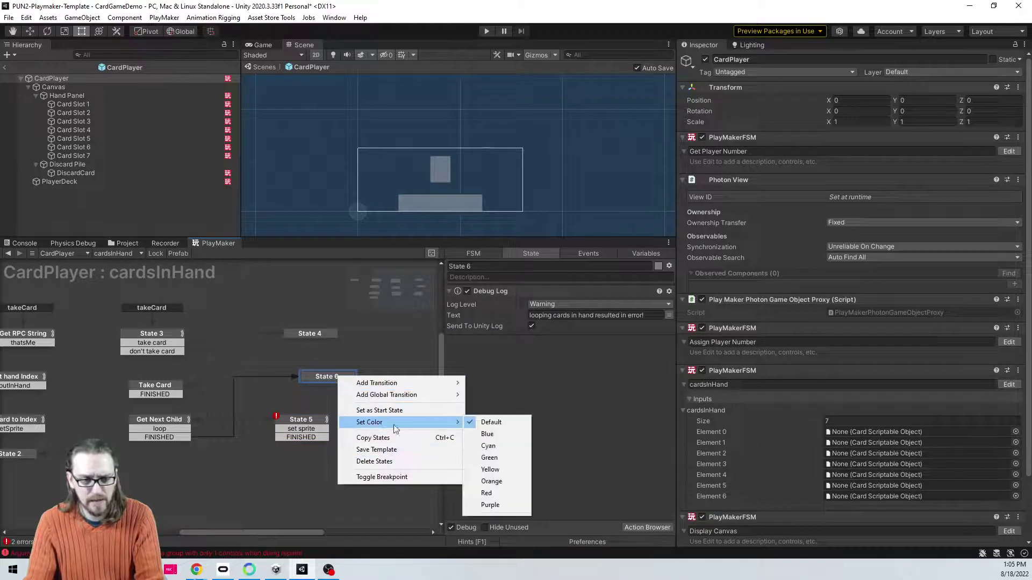
pyautogui.click(486, 493)
# Step: Delete the FINISHED transition from the Get Next Child state
pyautogui.click(176, 437)
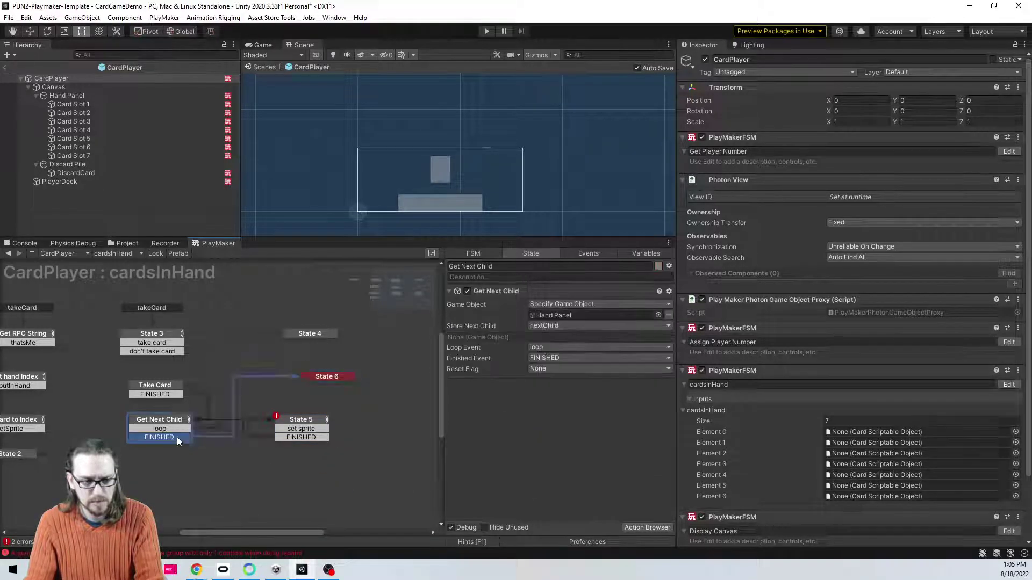
pyautogui.rightClick(176, 437)
pyautogui.rightClick(163, 437)
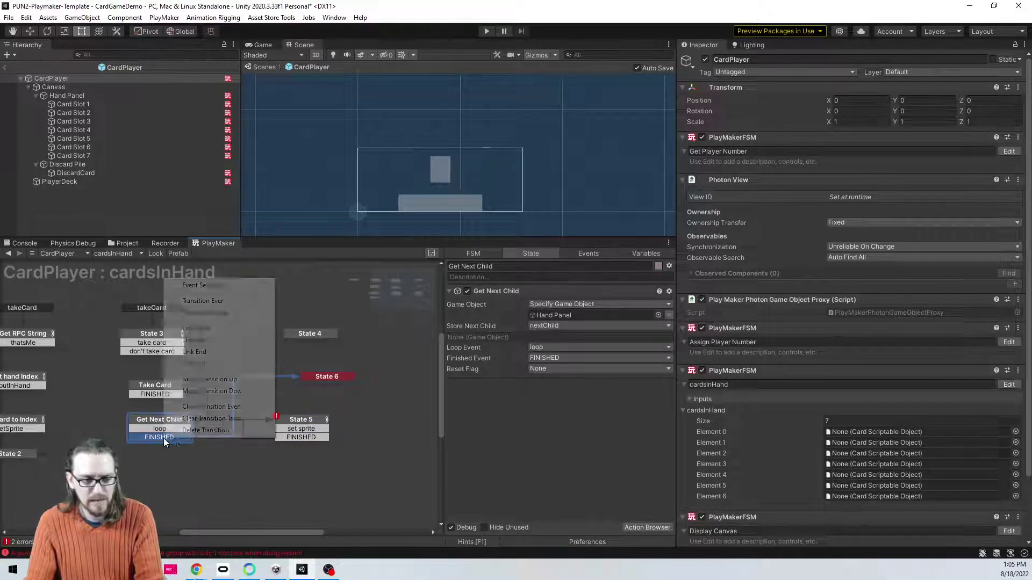
pyautogui.click(202, 430)
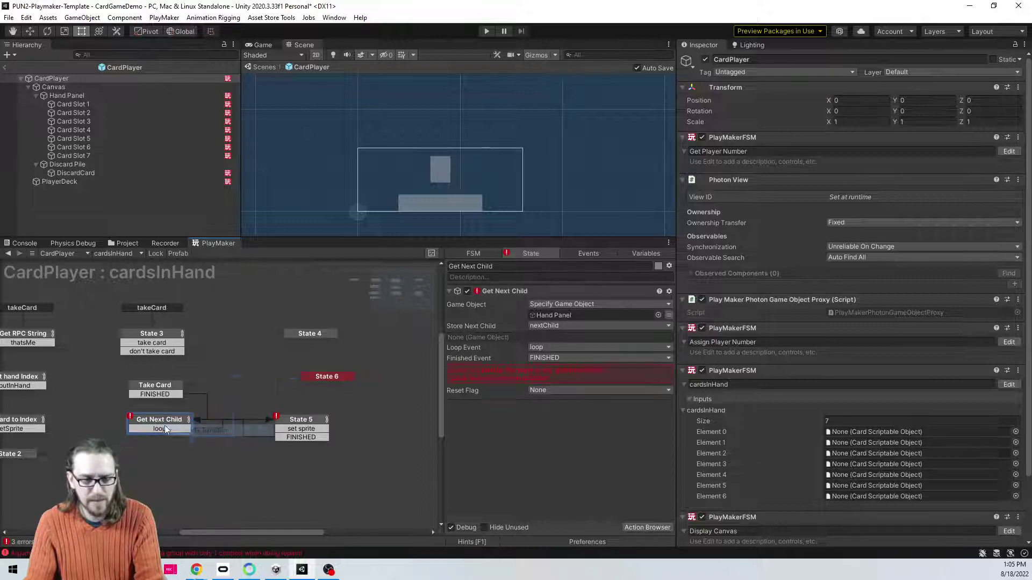
# Step: Create a new event named "error" as the Finished Event of the Get Next Child action
pyautogui.click(551, 358)
pyautogui.click(556, 547)
pyautogui.write('er')
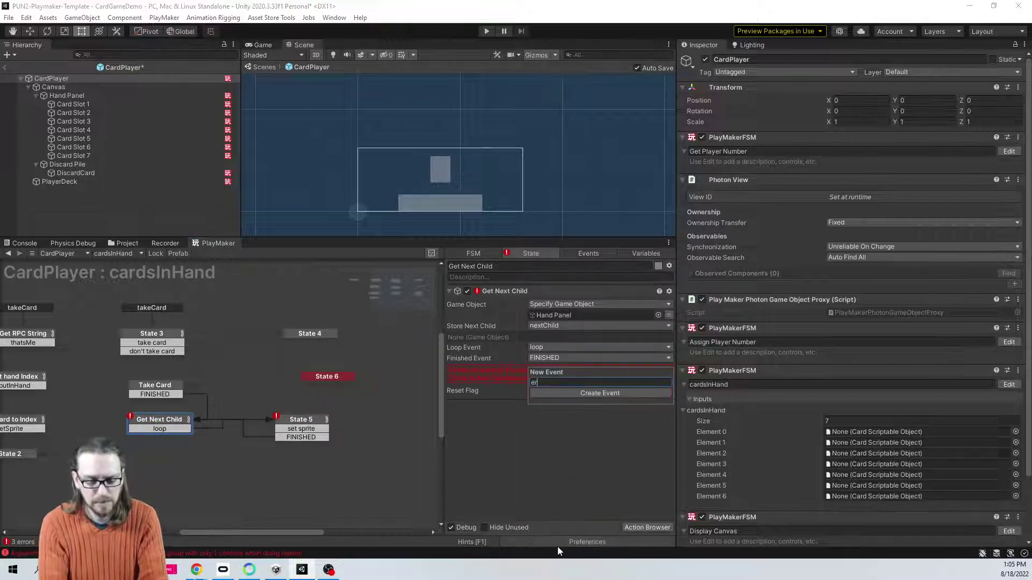
pyautogui.write('ror')
pyautogui.press('Return')
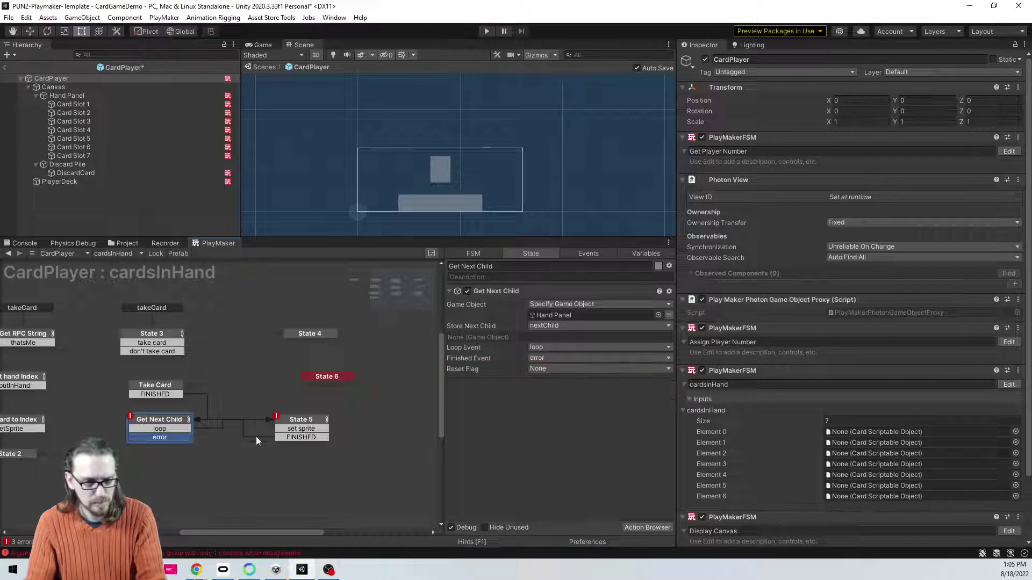
# Step: Color the error transition of the Get Next Child state red and link it to State 6
pyautogui.rightClick(178, 439)
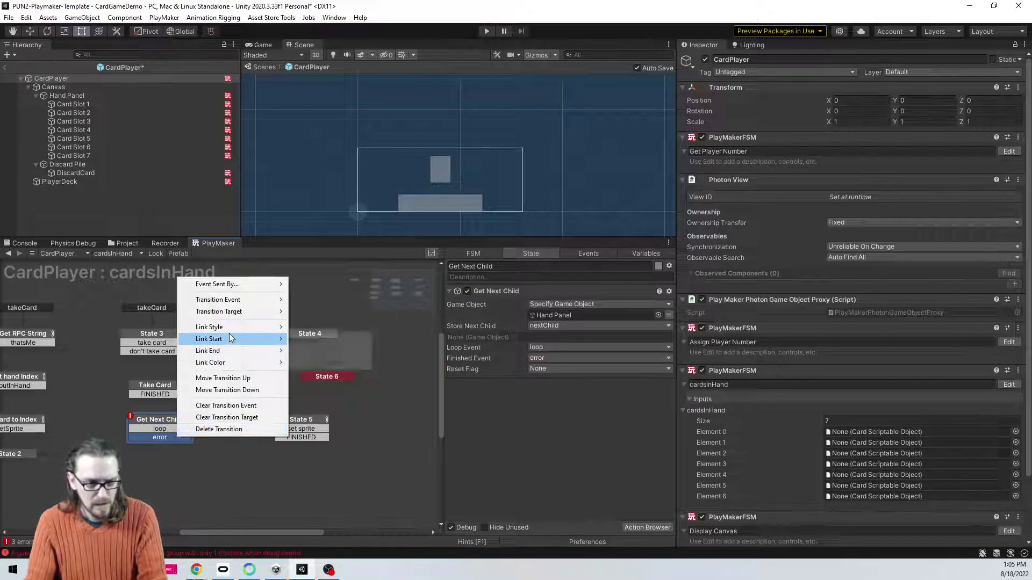
pyautogui.moveTo(220, 363)
pyautogui.click(312, 421)
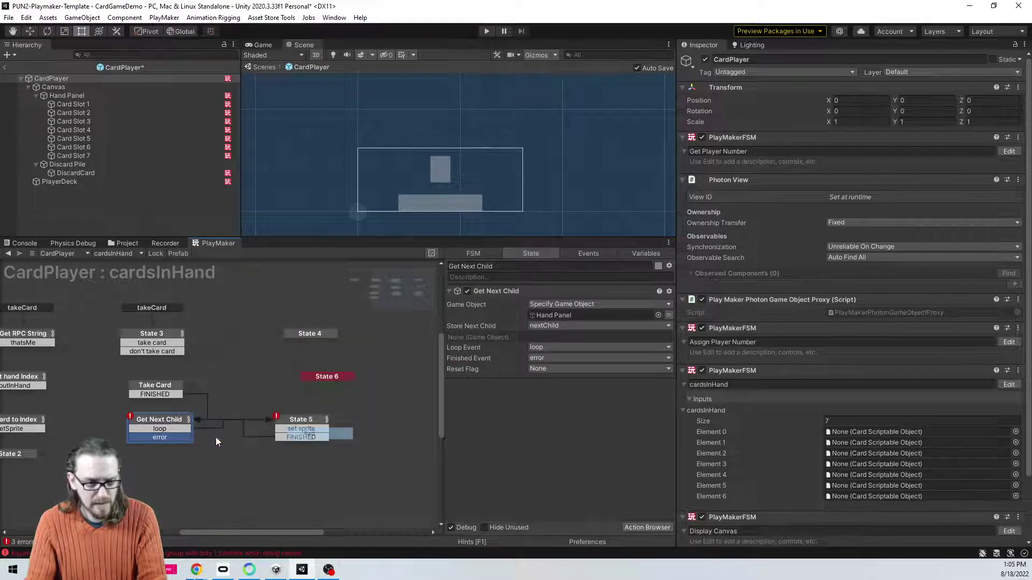
pyautogui.moveTo(173, 436); pyautogui.dragTo(326, 378)
pyautogui.click(338, 507)
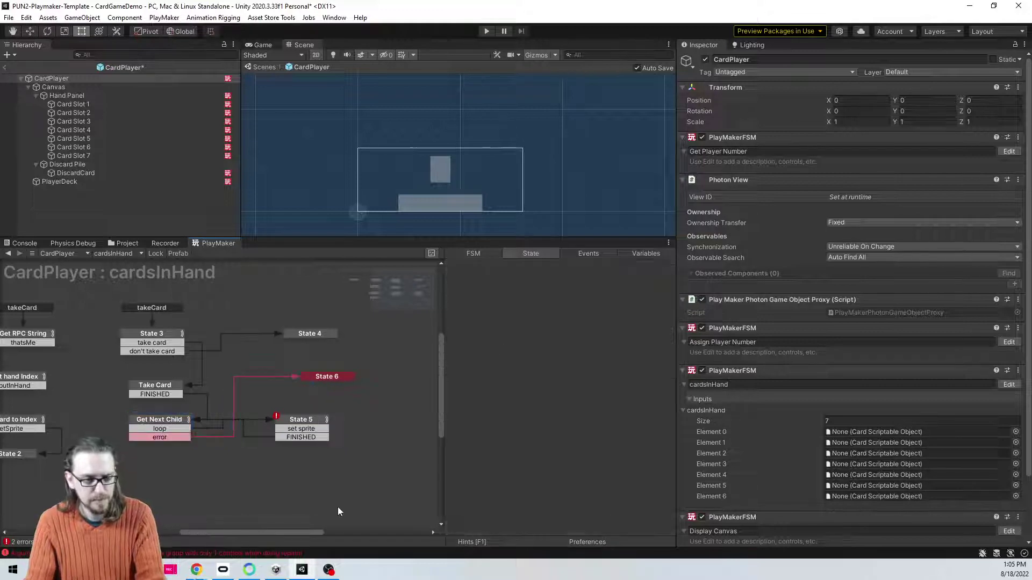
# Step: Link State 5's set sprite transition to a new state below Get Next Child and name that state "Set Sprite"
pyautogui.click(283, 424)
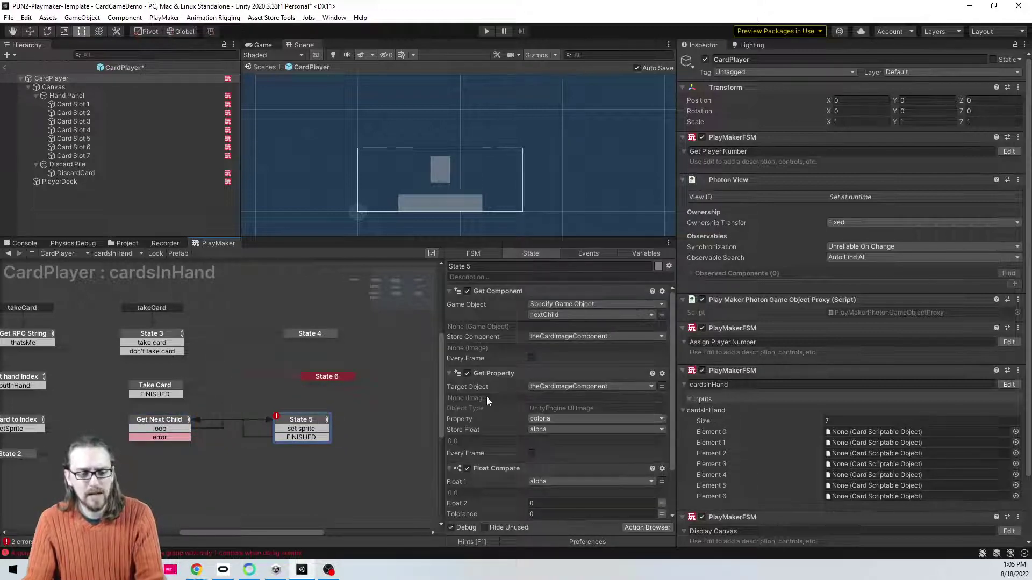
pyautogui.scroll(-3, 537, 379)
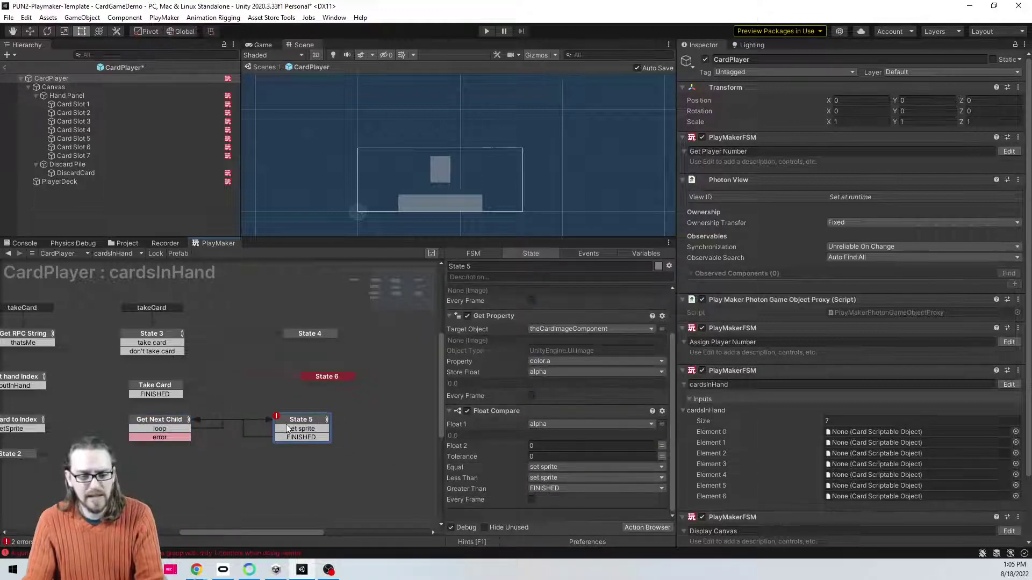
pyautogui.moveTo(290, 428); pyautogui.dragTo(163, 465)
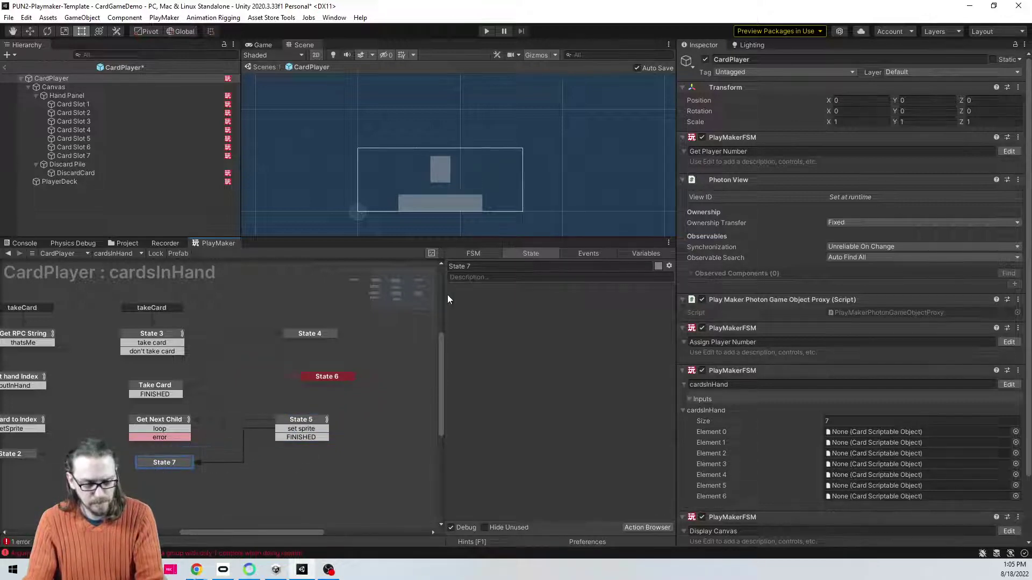
pyautogui.tripleClick(474, 267)
pyautogui.write('Set Sprite')
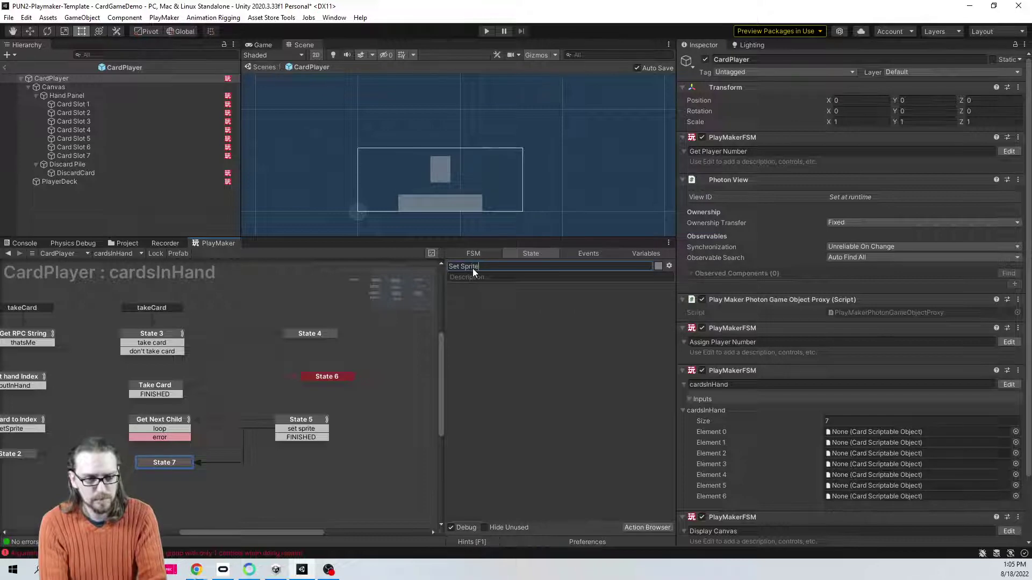
# Step: Add a UI Image Set Sprite action to the Set Sprite state
pyautogui.click(498, 333)
pyautogui.press('`')
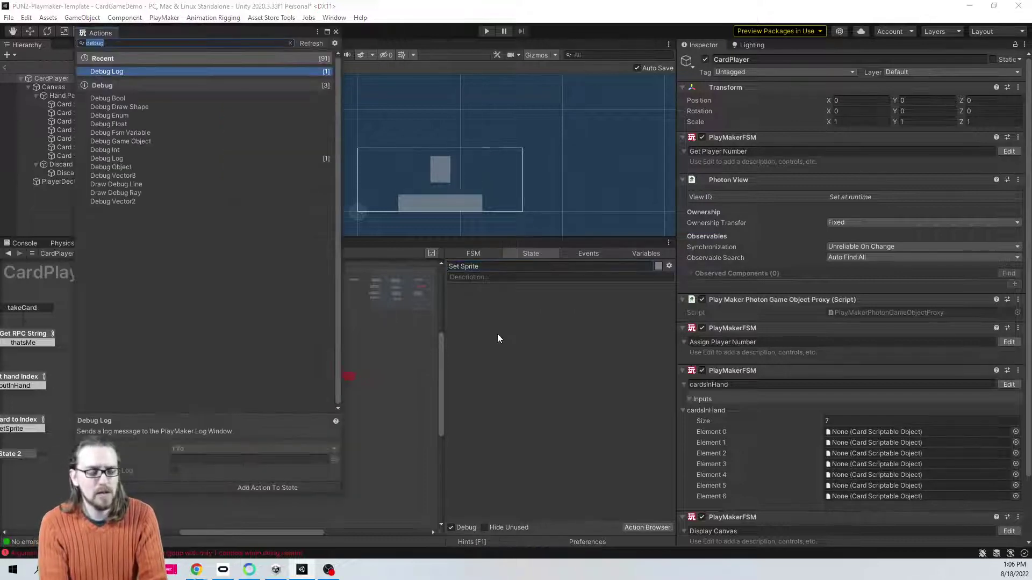
pyautogui.write('set image')
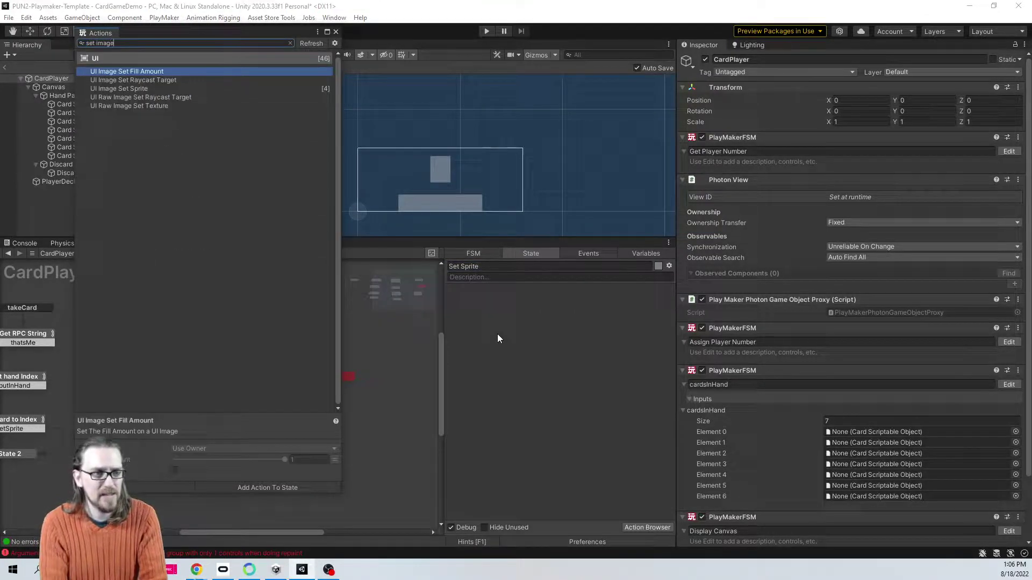
pyautogui.press('Down')
pyautogui.press('Down')
pyautogui.press('Return')
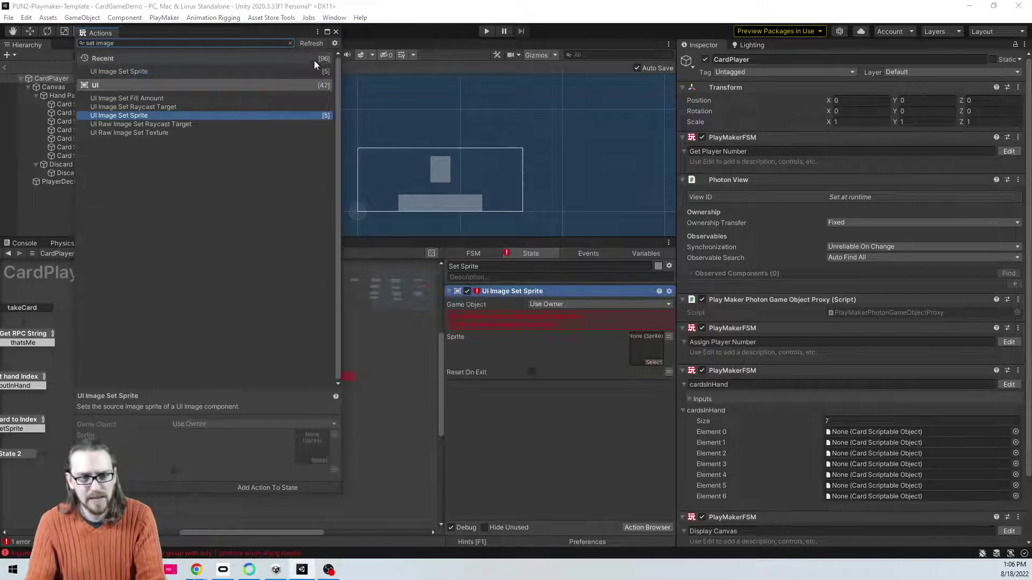
pyautogui.click(336, 32)
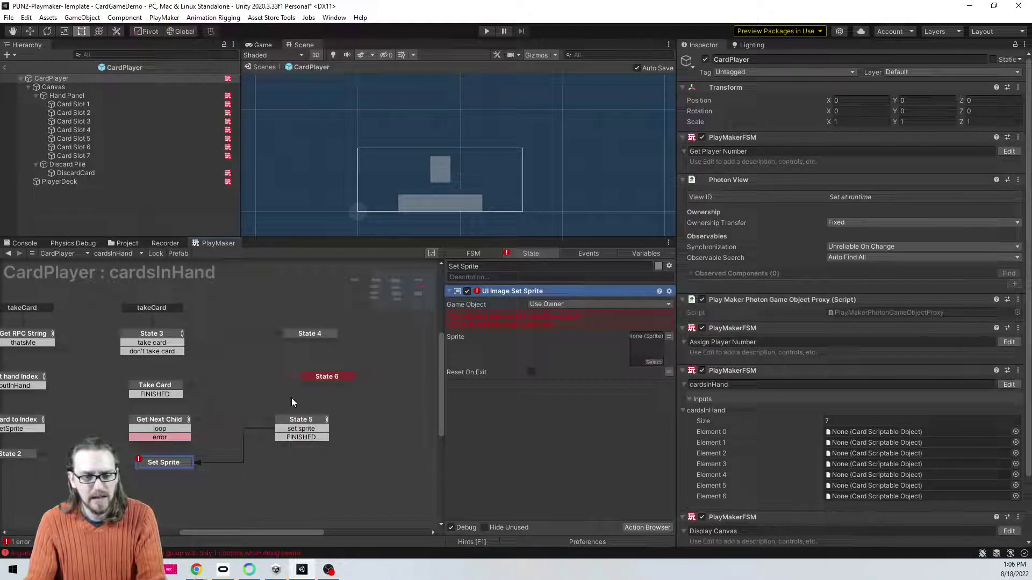
# Step: Set the UI Image Set Sprite action's game object to nextChild and its sprite to cardSprite, and move the Set Sprite state slightly lower
pyautogui.click(306, 420)
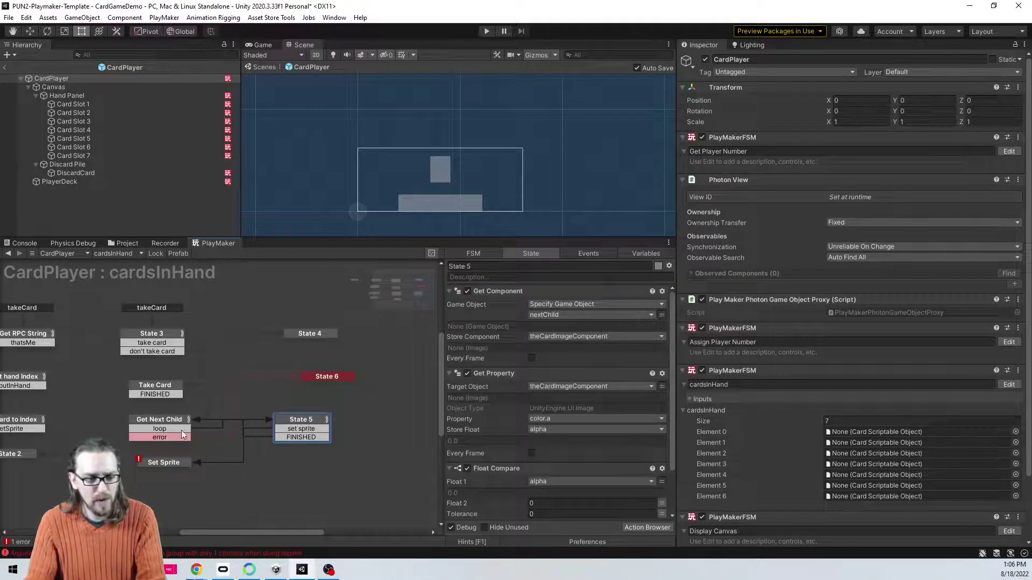
pyautogui.click(163, 420)
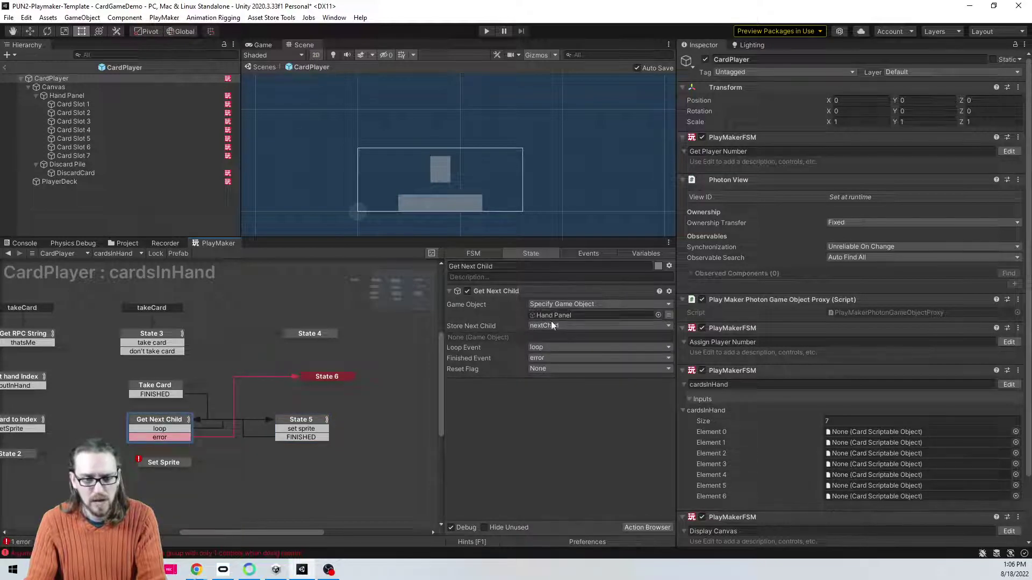
pyautogui.click(175, 462)
pyautogui.click(553, 304)
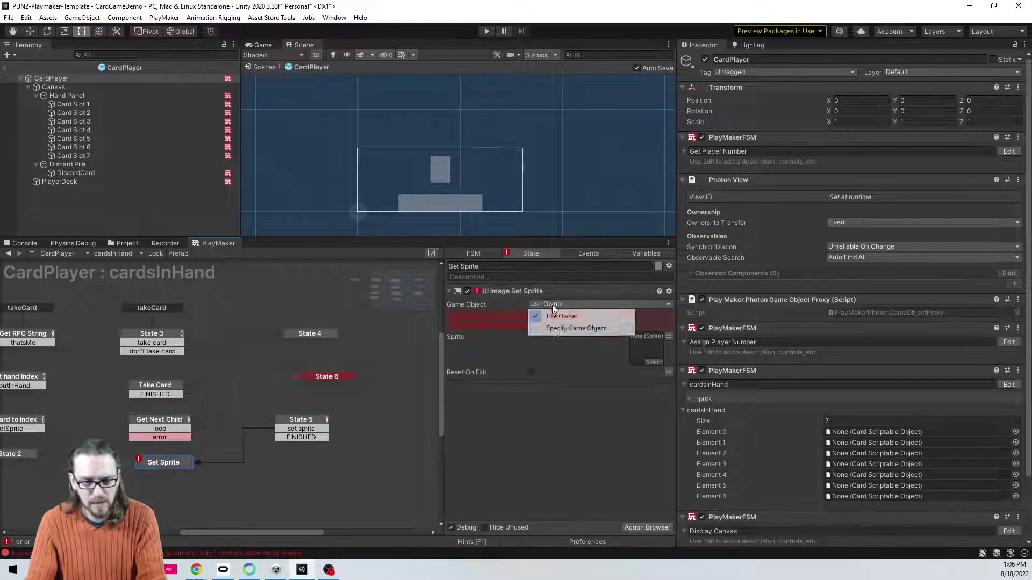
pyautogui.click(591, 327)
pyautogui.click(667, 315)
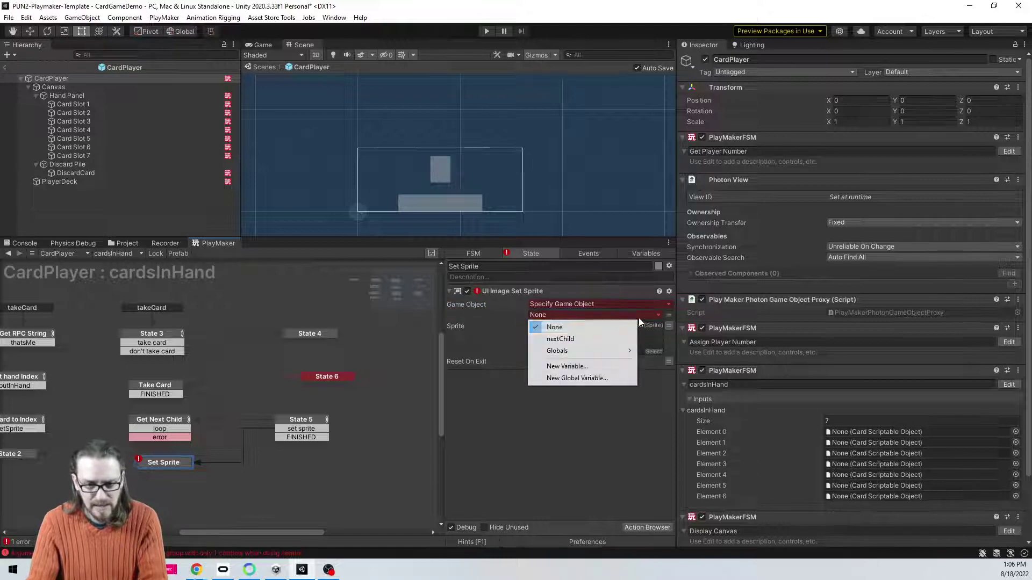
pyautogui.click(567, 335)
pyautogui.click(668, 338)
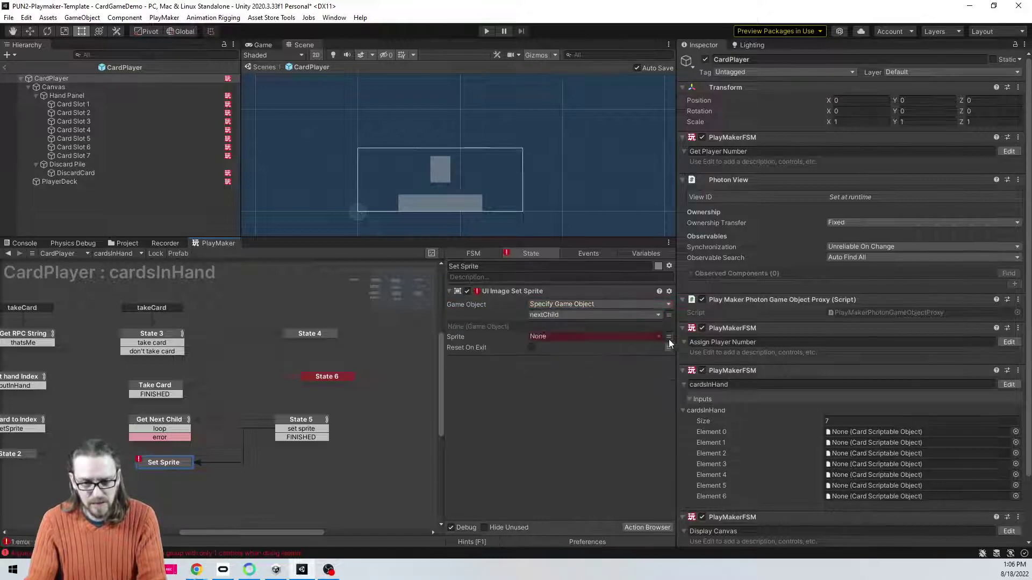
pyautogui.click(633, 334)
pyautogui.click(596, 356)
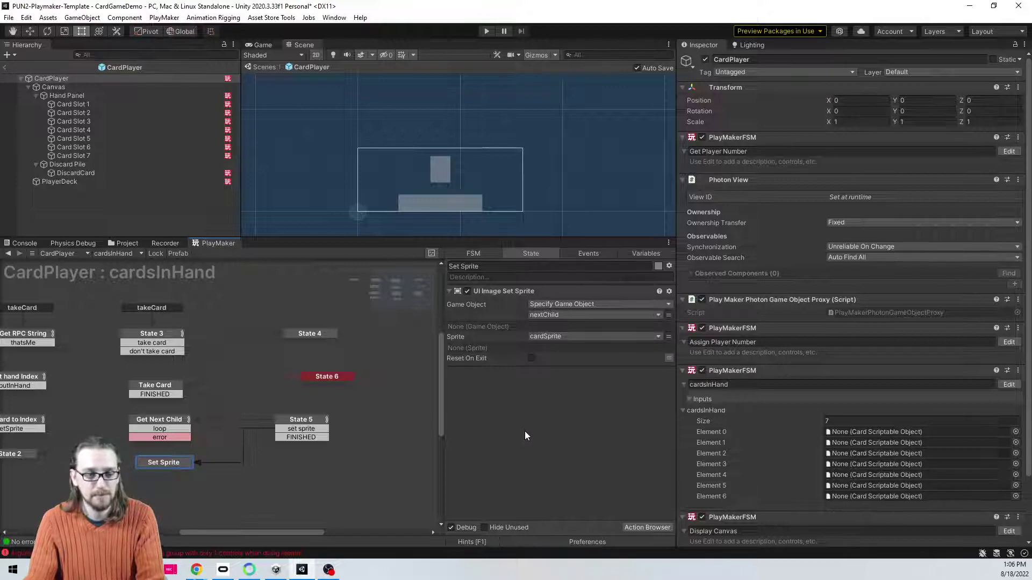
pyautogui.moveTo(150, 462); pyautogui.dragTo(157, 482)
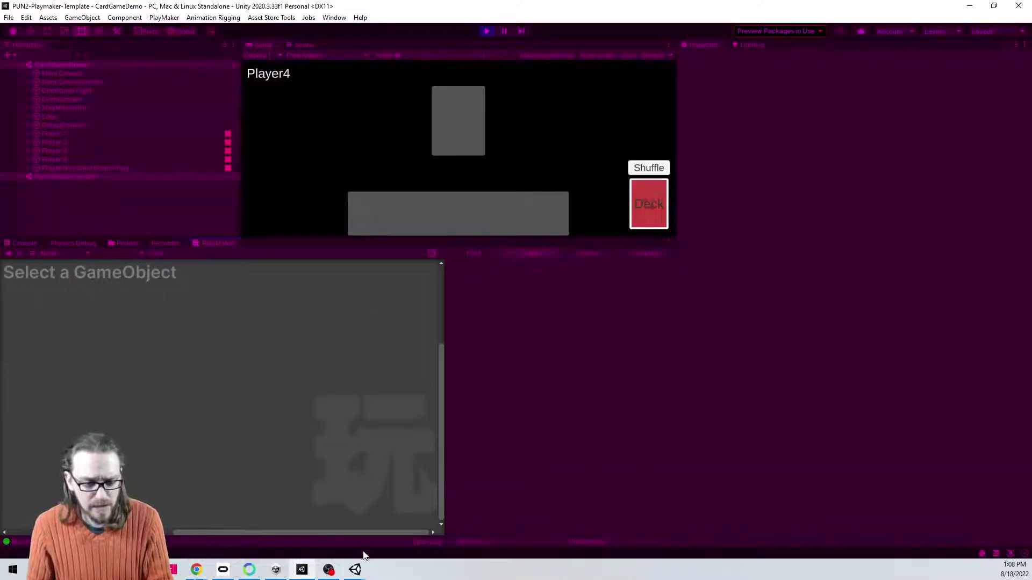
# Step: Bring up the Player1, Player2 and Player3 VR4Grandma windows beside the running editor game and shuffle the deck from Player1's window
pyautogui.moveTo(354, 571)
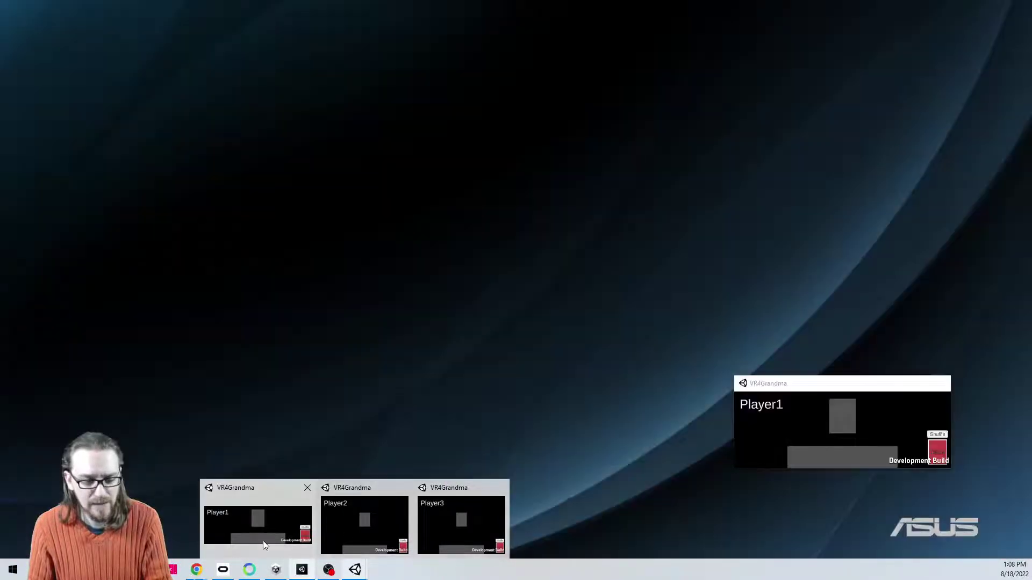
pyautogui.click(269, 540)
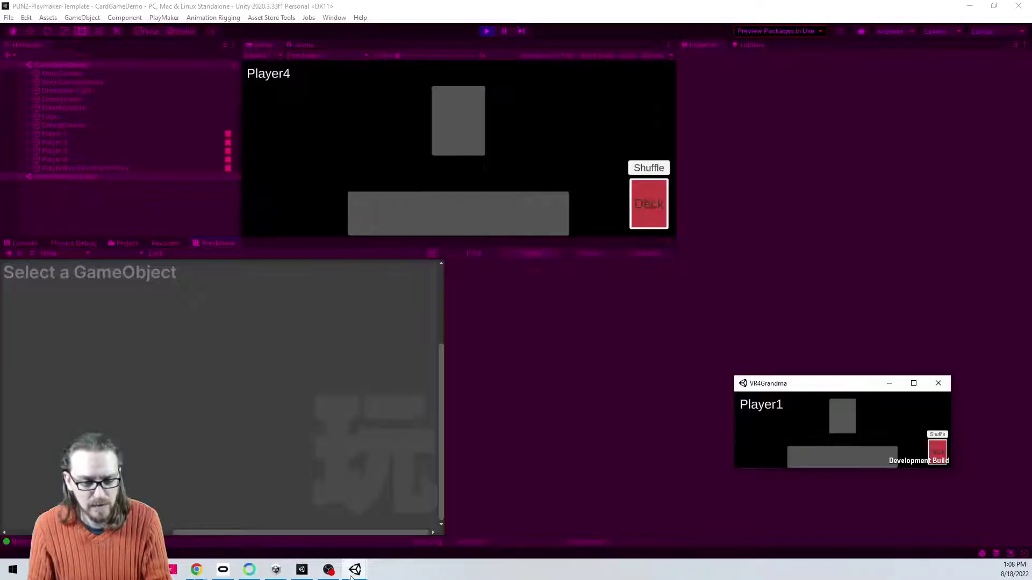
pyautogui.moveTo(355, 570)
pyautogui.click(360, 523)
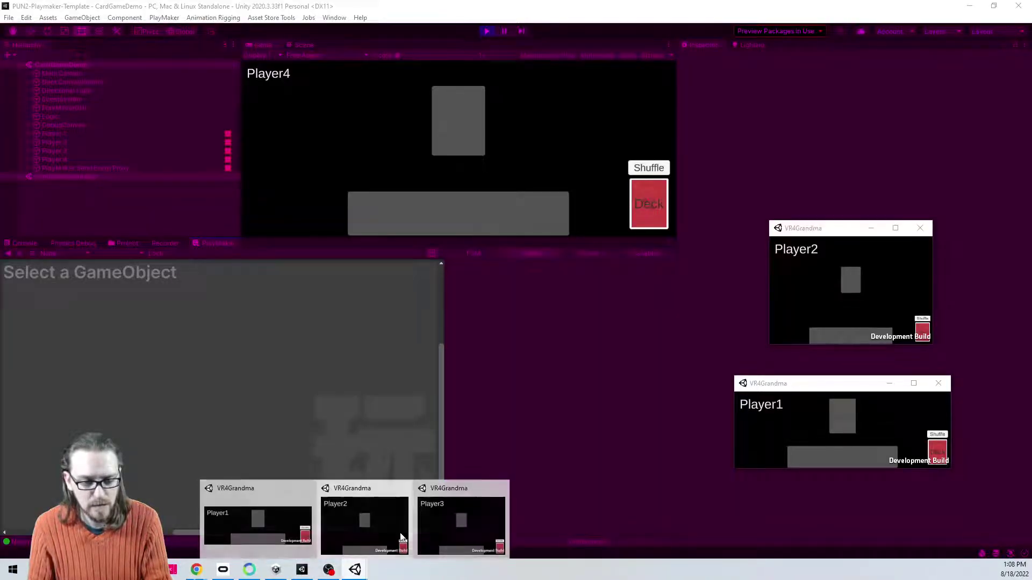
pyautogui.click(456, 524)
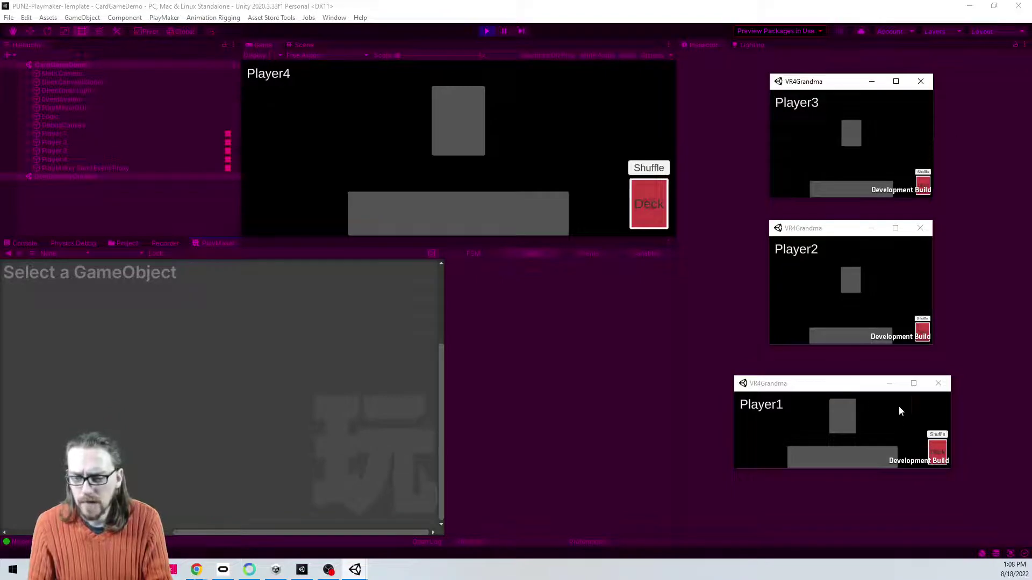
pyautogui.click(935, 434)
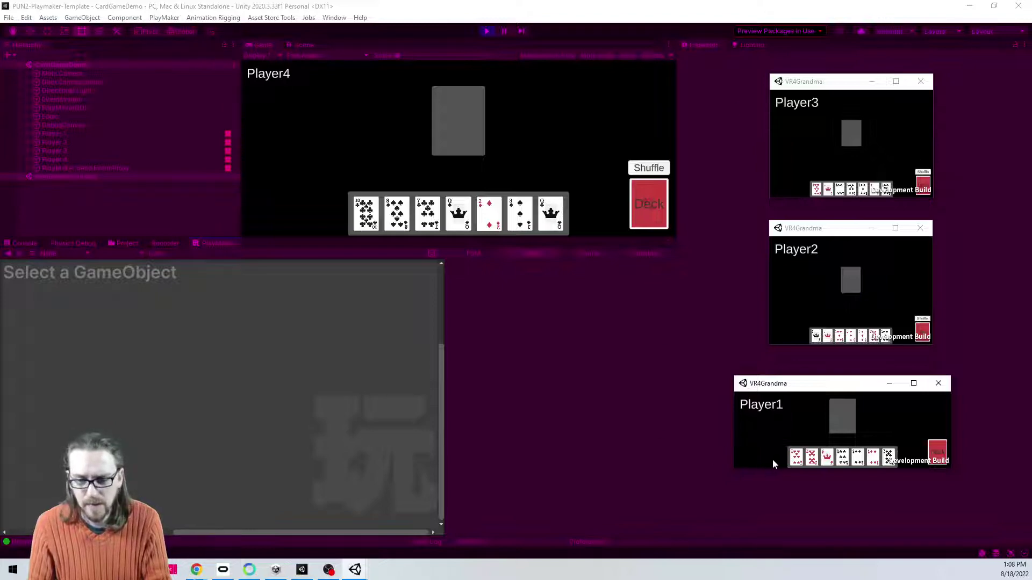
# Step: Make Player1's window taller and discard the first hand card of Player1 and of Player4 onto the discard pile
pyautogui.moveTo(775, 469); pyautogui.dragTo(774, 504)
pyautogui.click(796, 494)
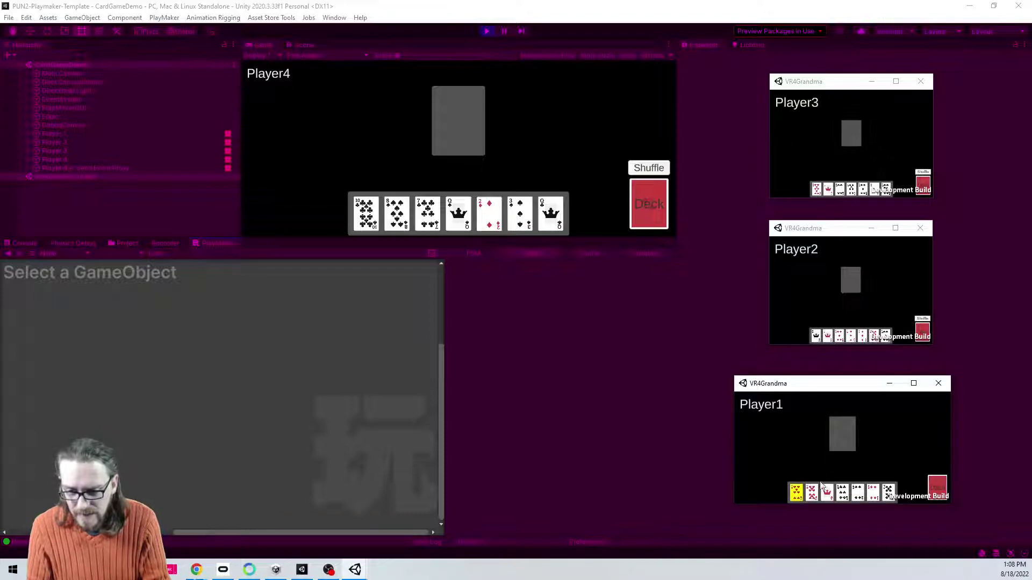
pyautogui.click(843, 434)
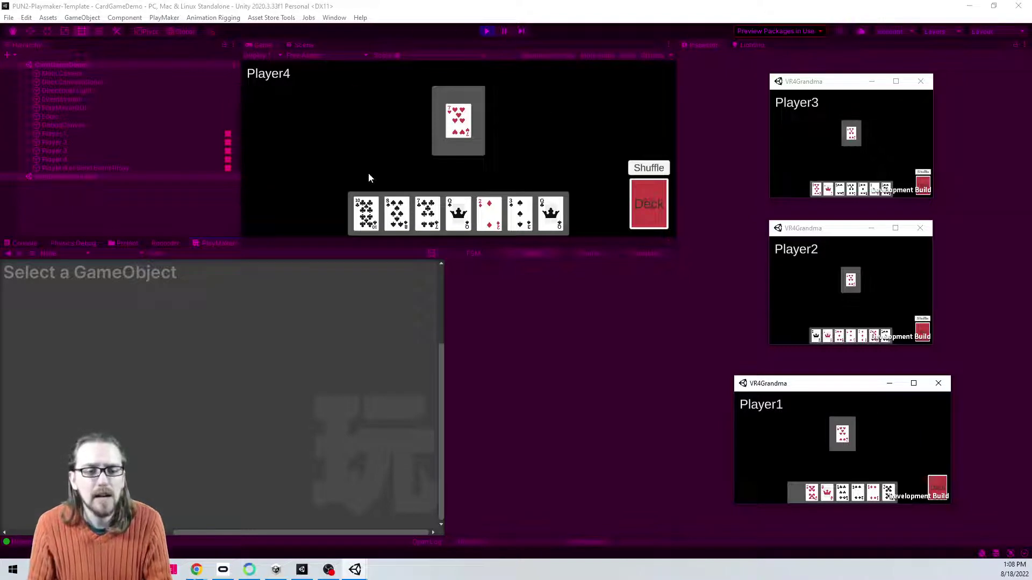
pyautogui.click(367, 214)
pyautogui.click(465, 119)
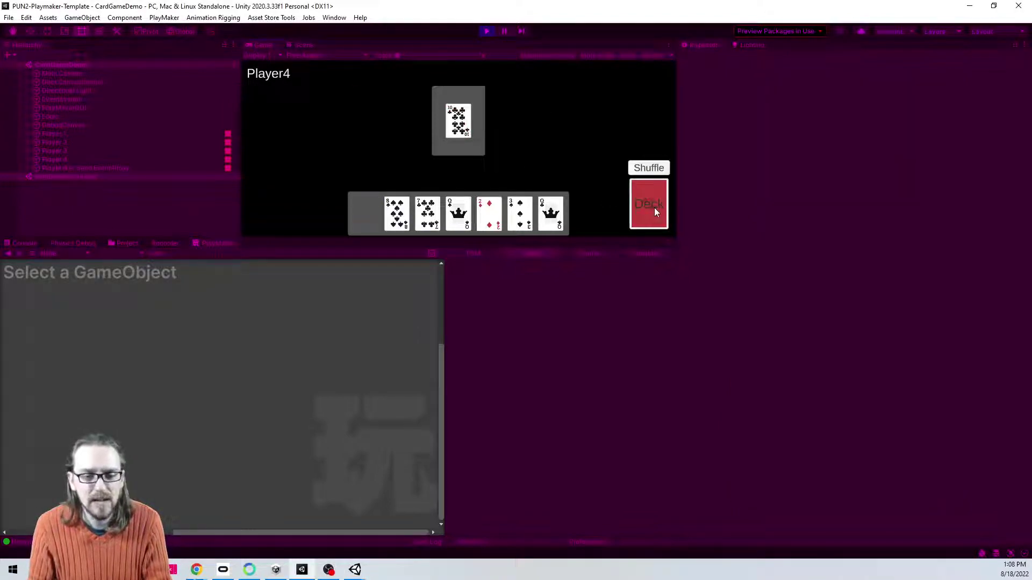
# Step: Examine Player 4's PlayerDeck FSM, the Deck object's Deck and Drawing FSMs, and the Deck's card array elements during play
pyautogui.click(28, 160)
pyautogui.click(88, 176)
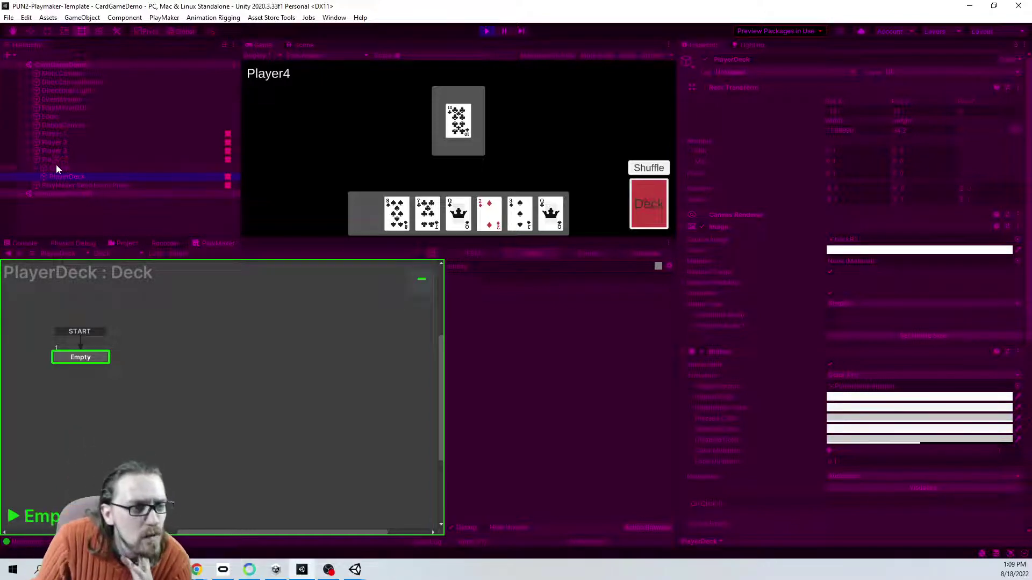
pyautogui.click(34, 81)
pyautogui.click(27, 82)
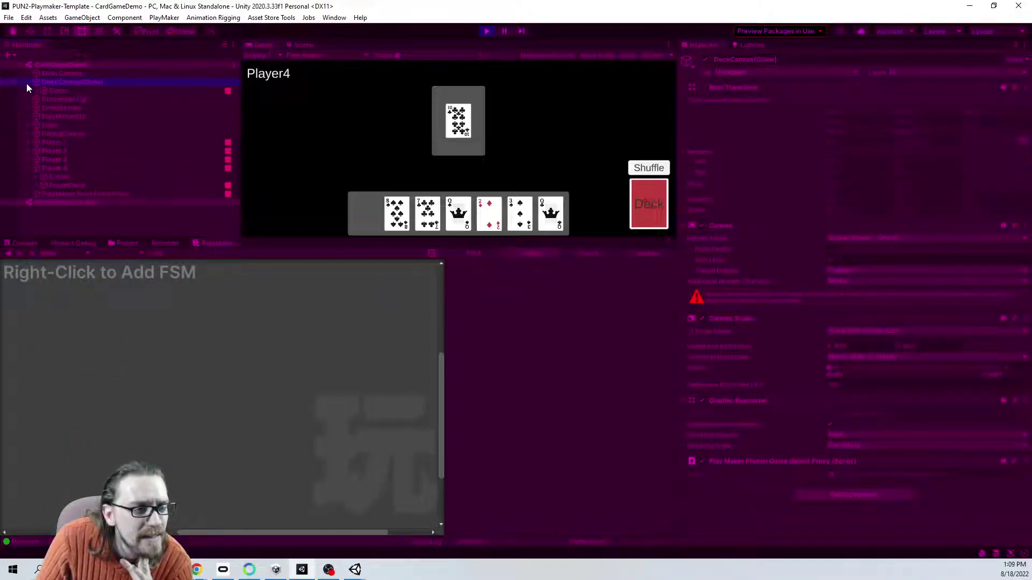
pyautogui.click(69, 91)
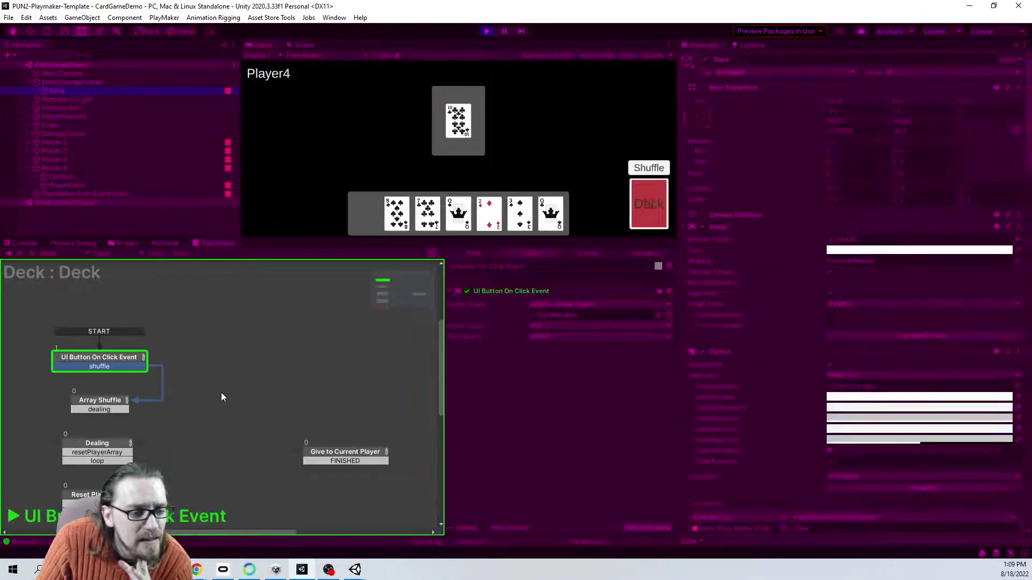
pyautogui.moveTo(191, 386); pyautogui.dragTo(172, 315, button='middle')
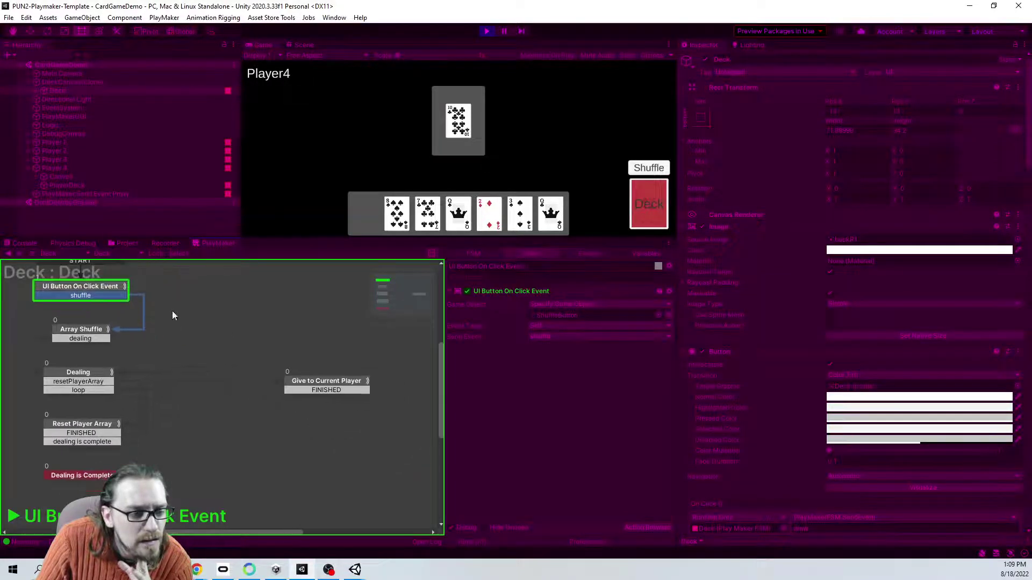
pyautogui.click(110, 253)
pyautogui.click(120, 276)
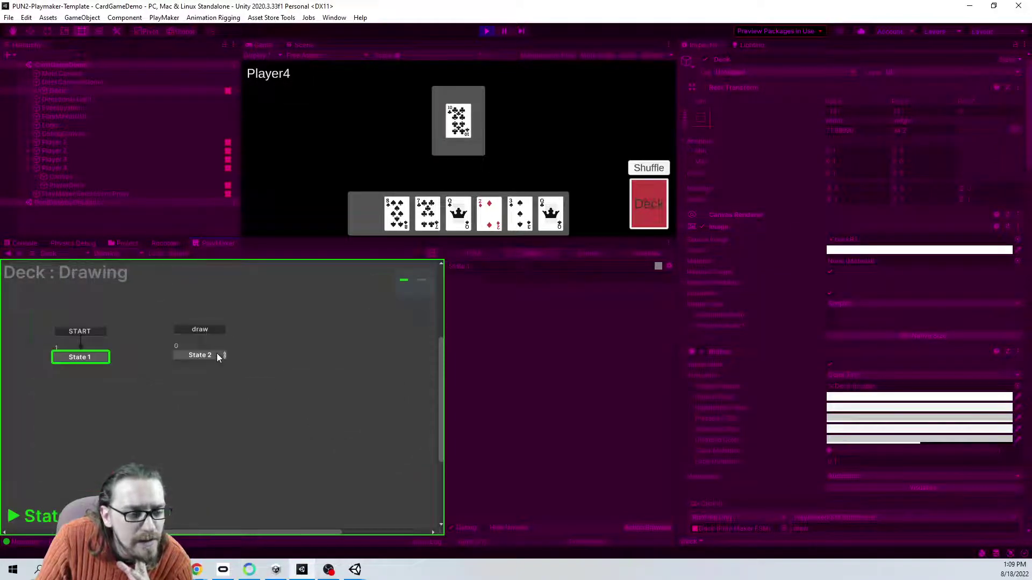
pyautogui.scroll(-10, 698, 355)
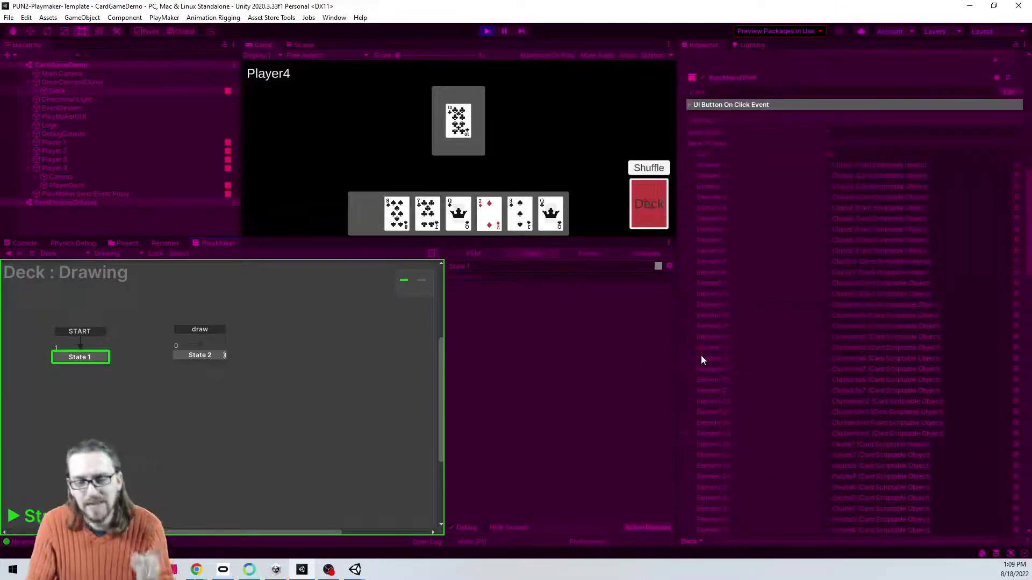
pyautogui.scroll(-10, 731, 367)
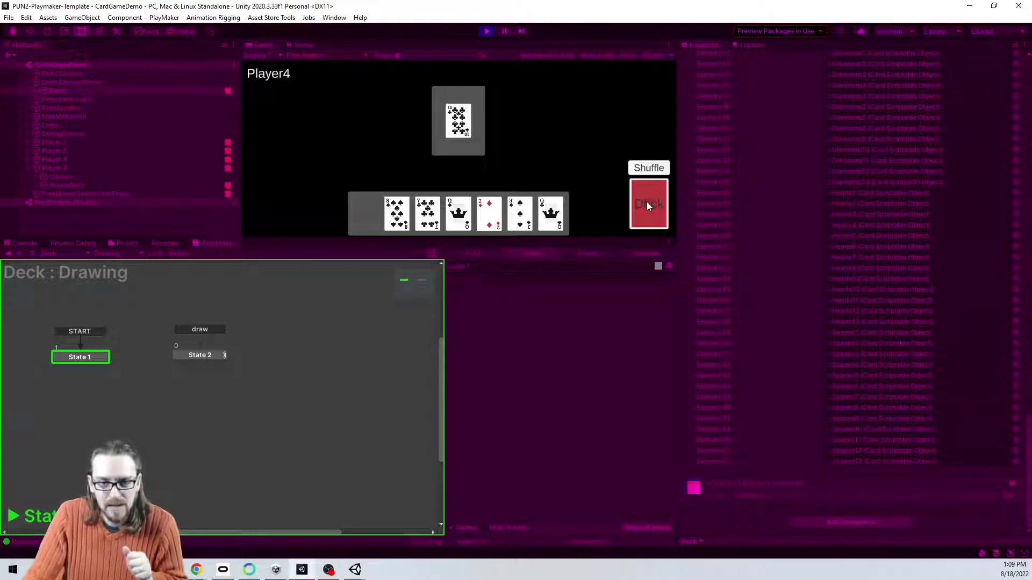
# Step: Examine the Drawing FSM's State 2, the DeckCanvas(Clone) object, and the Deck object's button event and FSM components during play
pyautogui.click(202, 356)
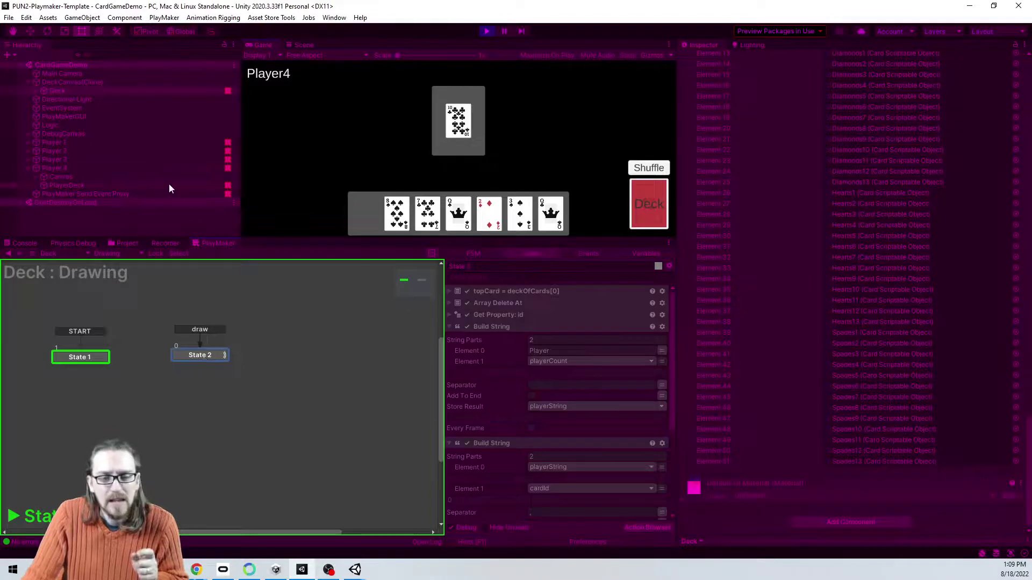
pyautogui.click(79, 83)
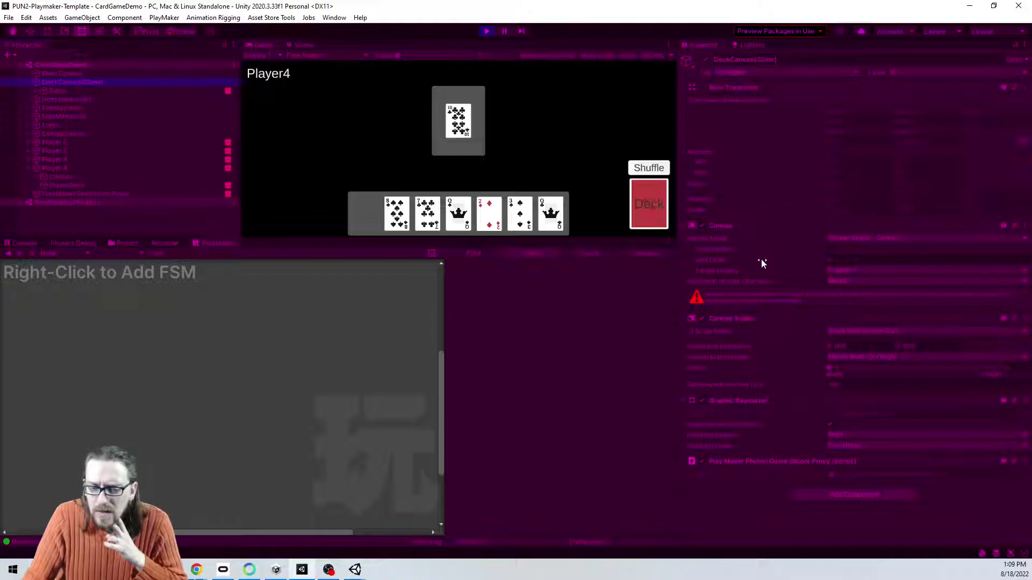
pyautogui.click(82, 92)
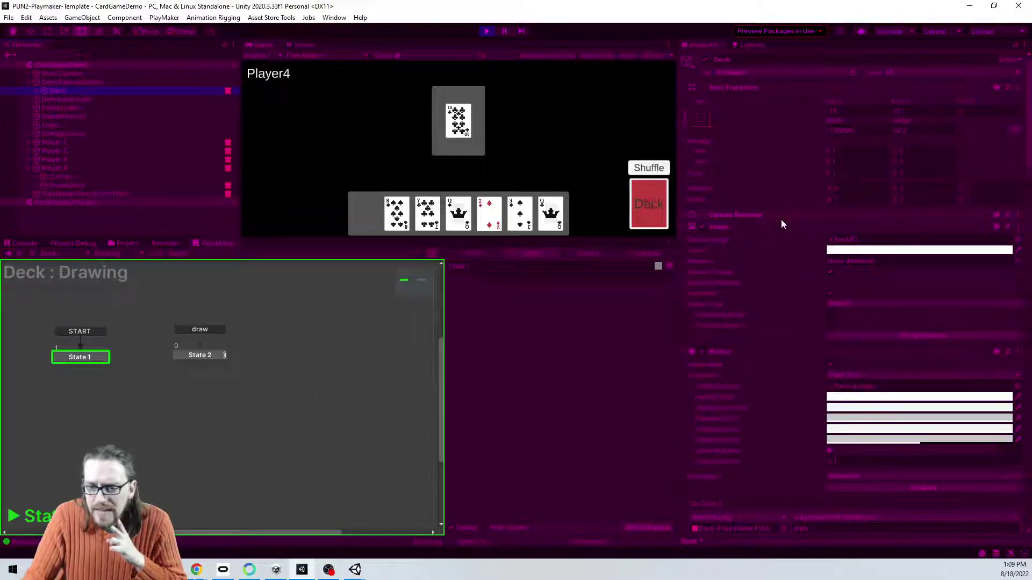
pyautogui.scroll(-5, 781, 220)
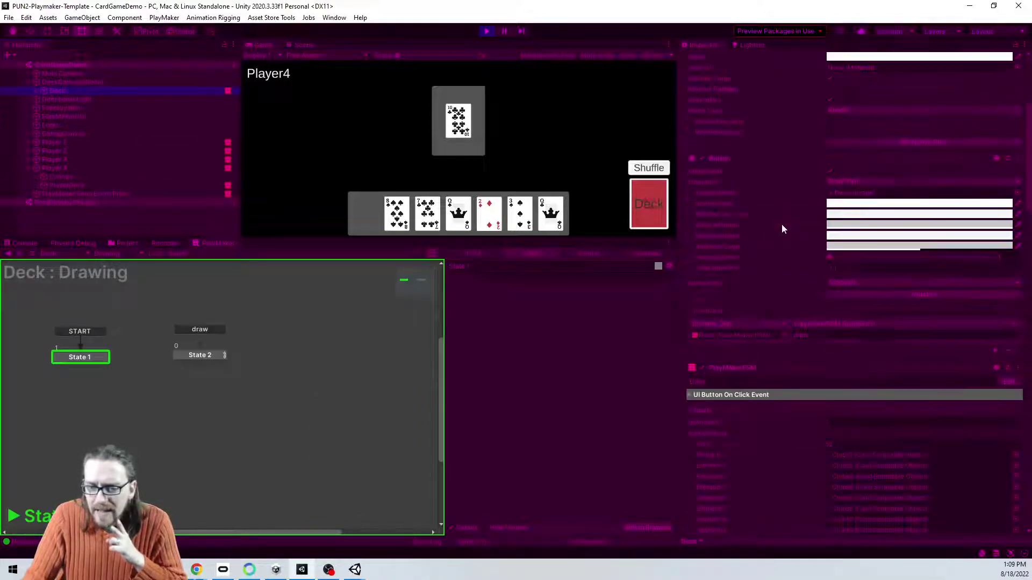
pyautogui.click(741, 335)
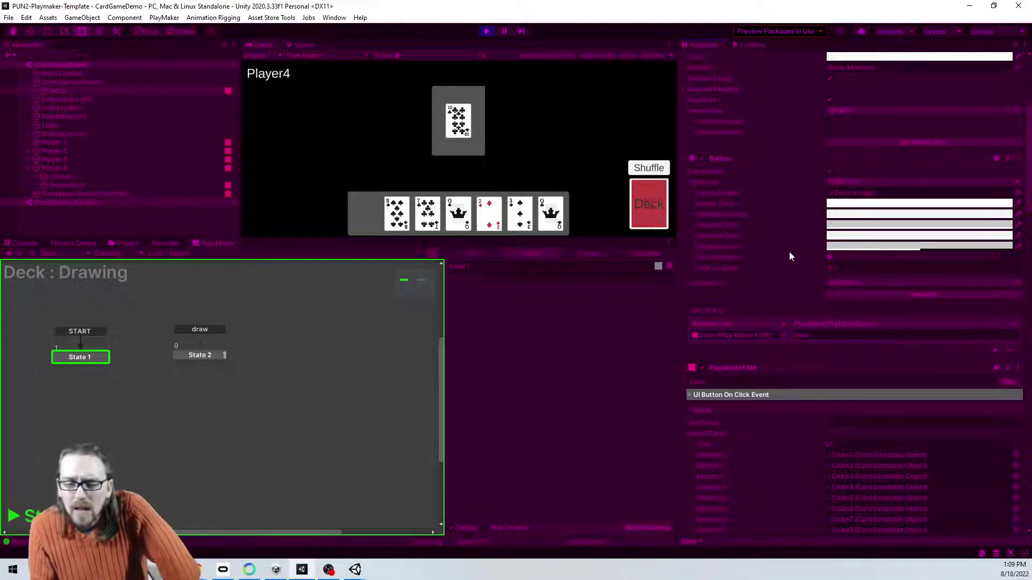
pyautogui.scroll(-15, 798, 249)
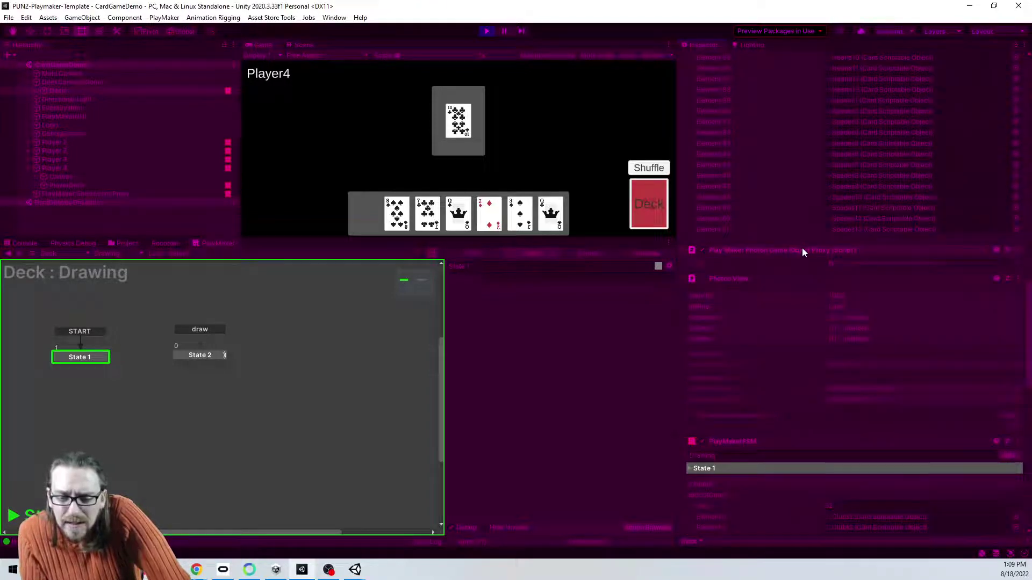
pyautogui.scroll(15, 802, 247)
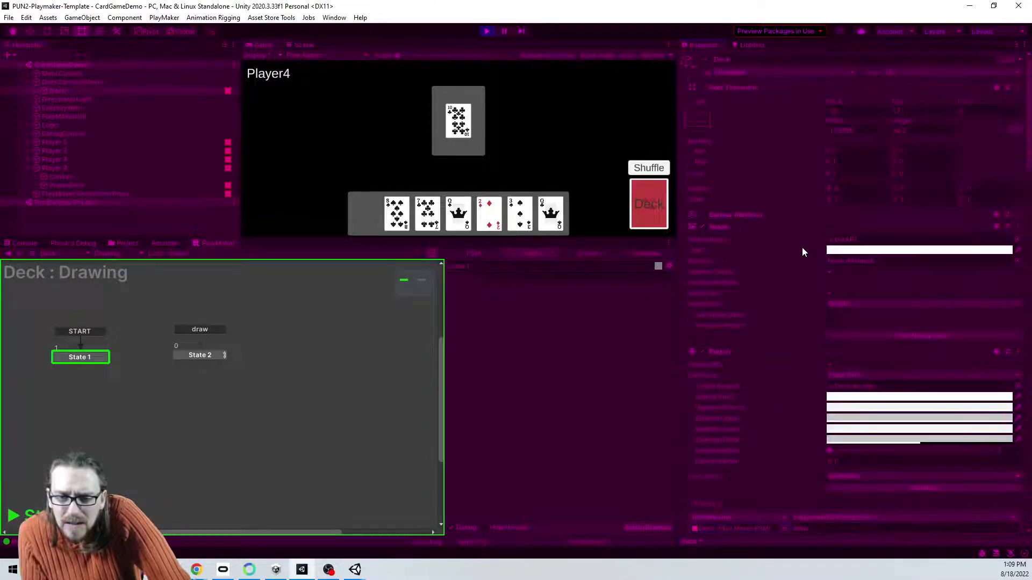
pyautogui.scroll(-5, 802, 247)
pyautogui.scroll(-15, 860, 398)
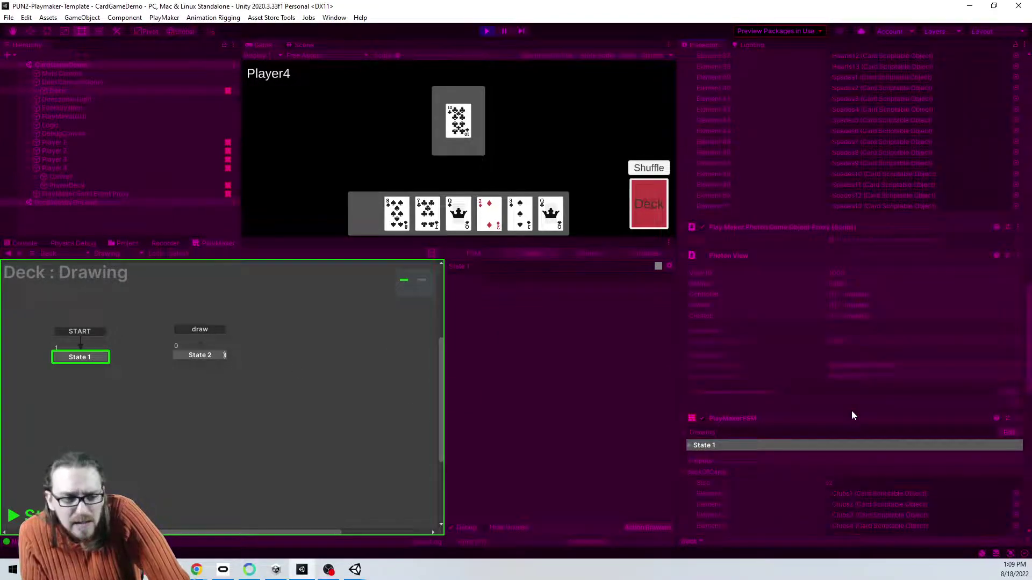
pyautogui.scroll(15, 851, 411)
pyautogui.scroll(-4, 851, 410)
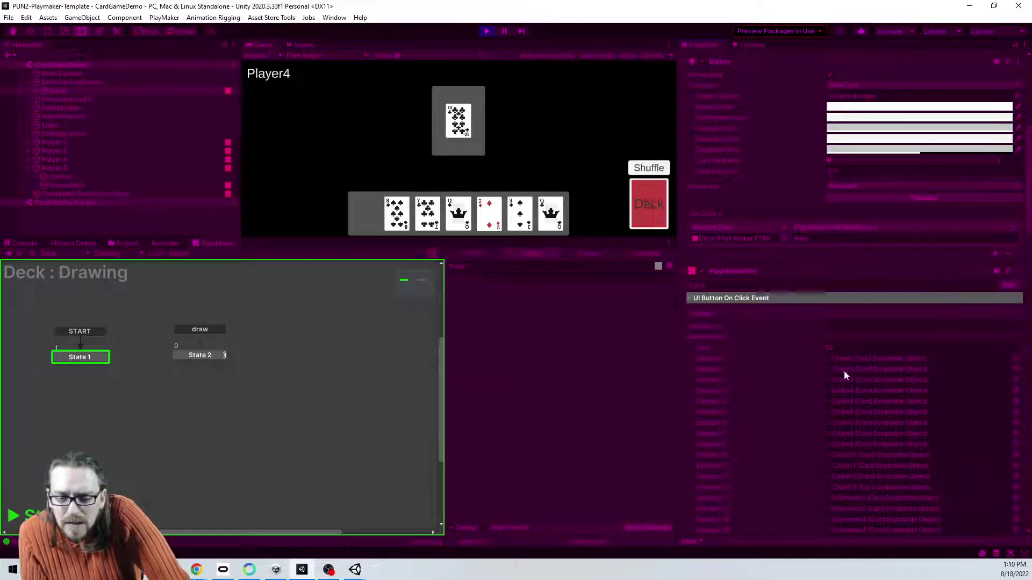
# Step: Collapse the card arrays in the Deck's two PlayMaker FSM components and review its button, Photon View and FSM settings
pyautogui.scroll(-5, 843, 371)
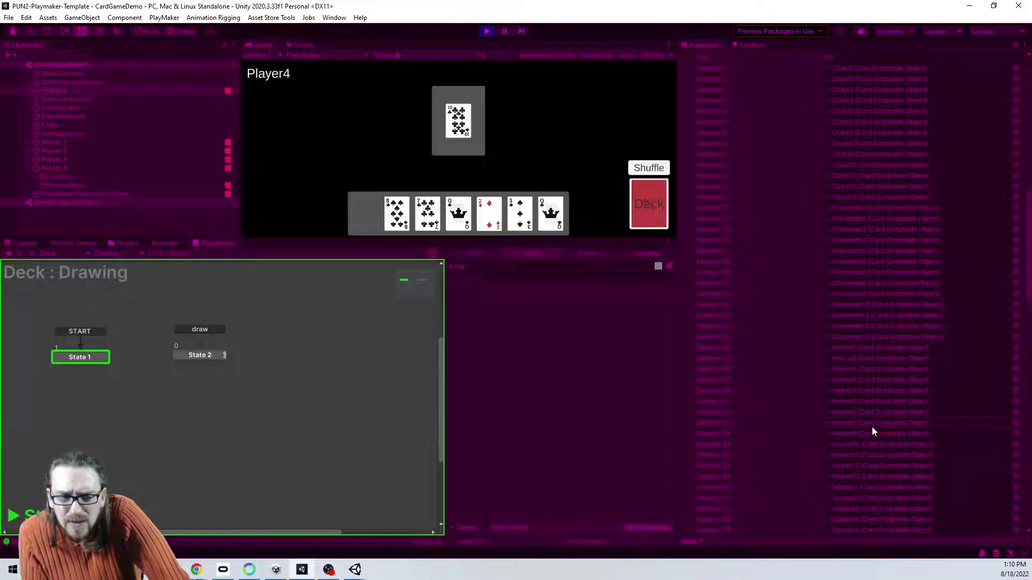
pyautogui.scroll(5, 871, 427)
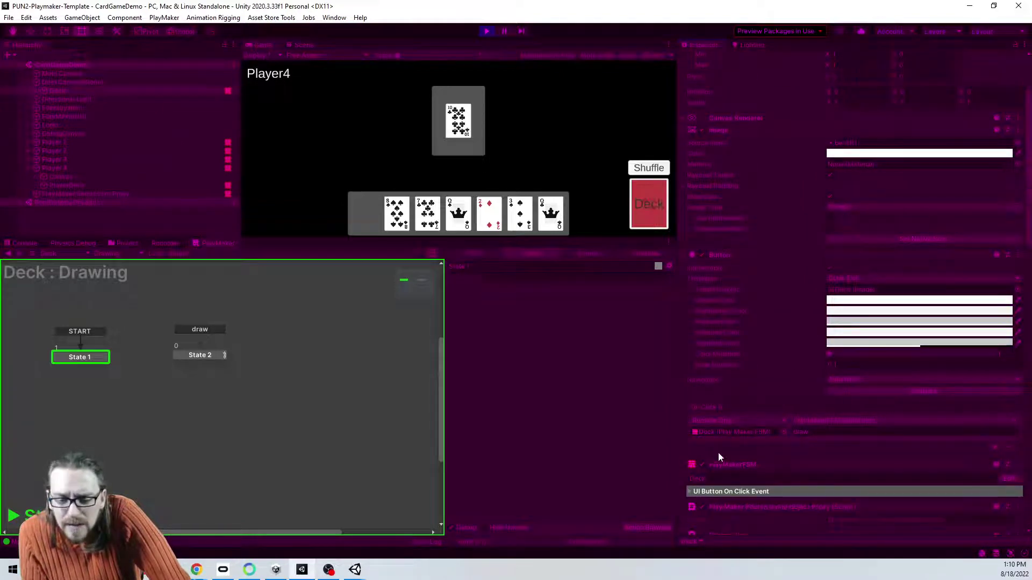
pyautogui.scroll(-5, 725, 430)
pyautogui.scroll(-5, 752, 429)
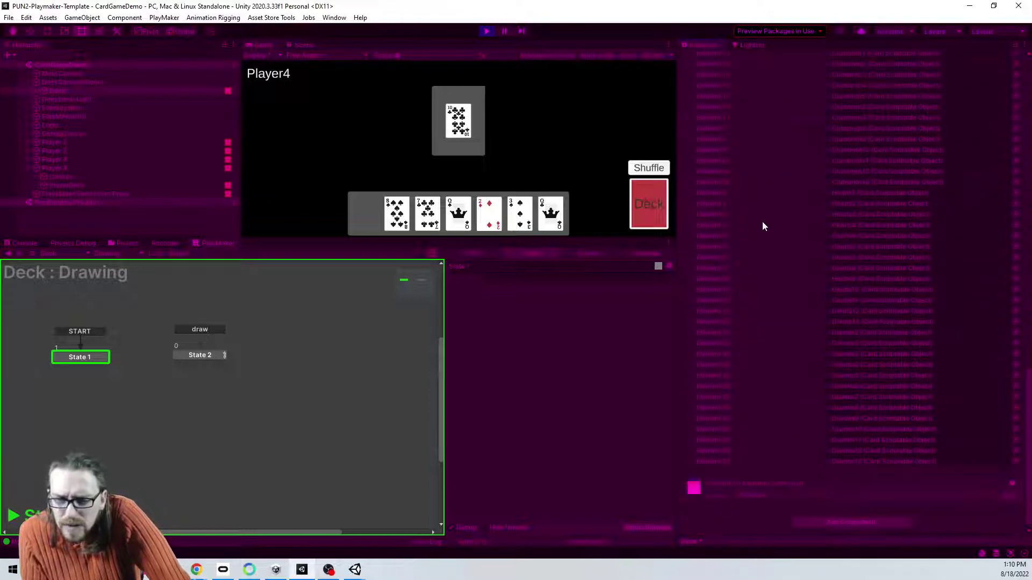
pyautogui.scroll(3, 762, 223)
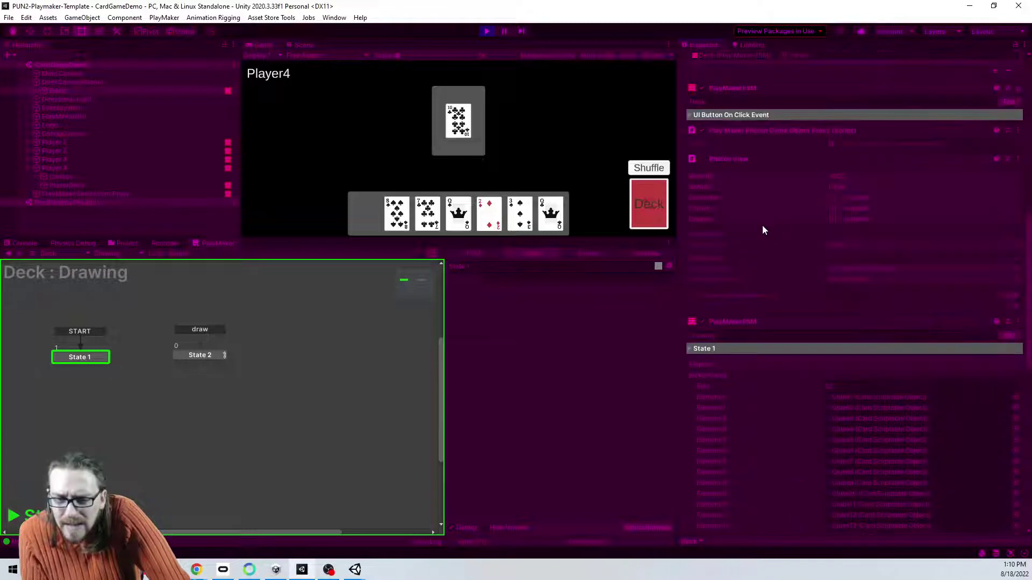
pyautogui.click(681, 375)
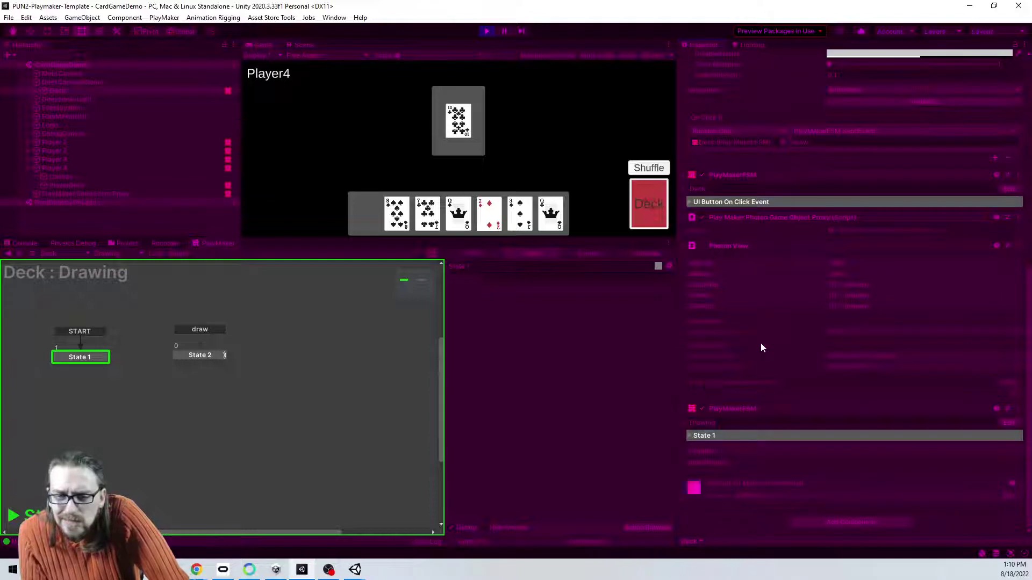
pyautogui.scroll(2, 760, 344)
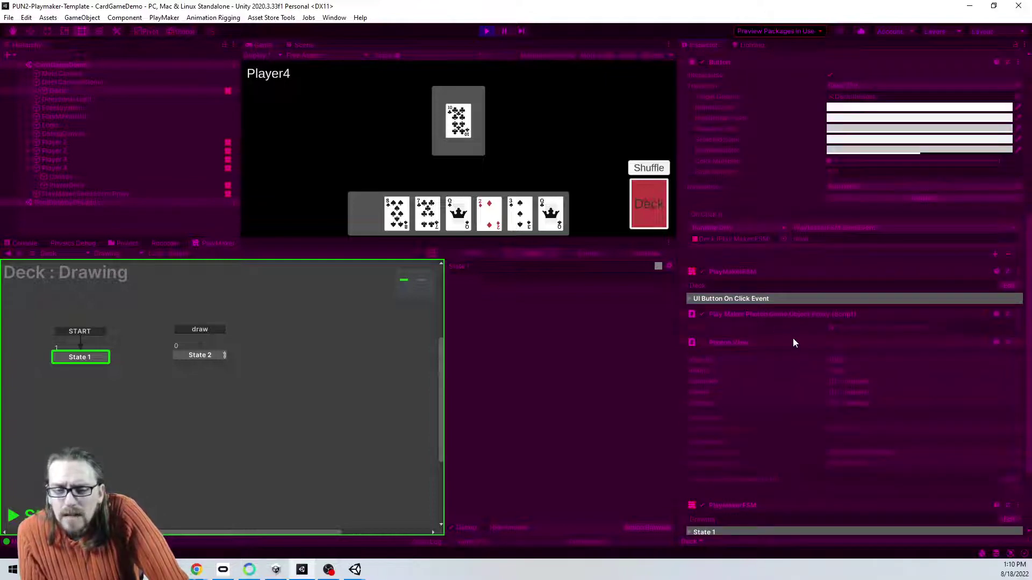
pyautogui.scroll(6, 793, 338)
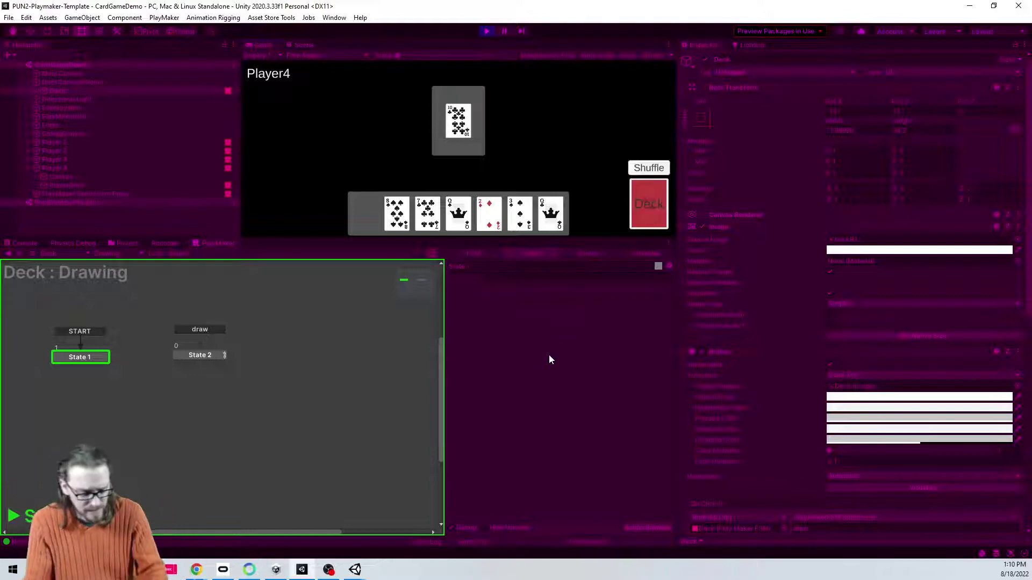
# Step: Check the local and global variable options for Element 1 of the first Build String action in the Drawing FSM's State 2
pyautogui.click(207, 356)
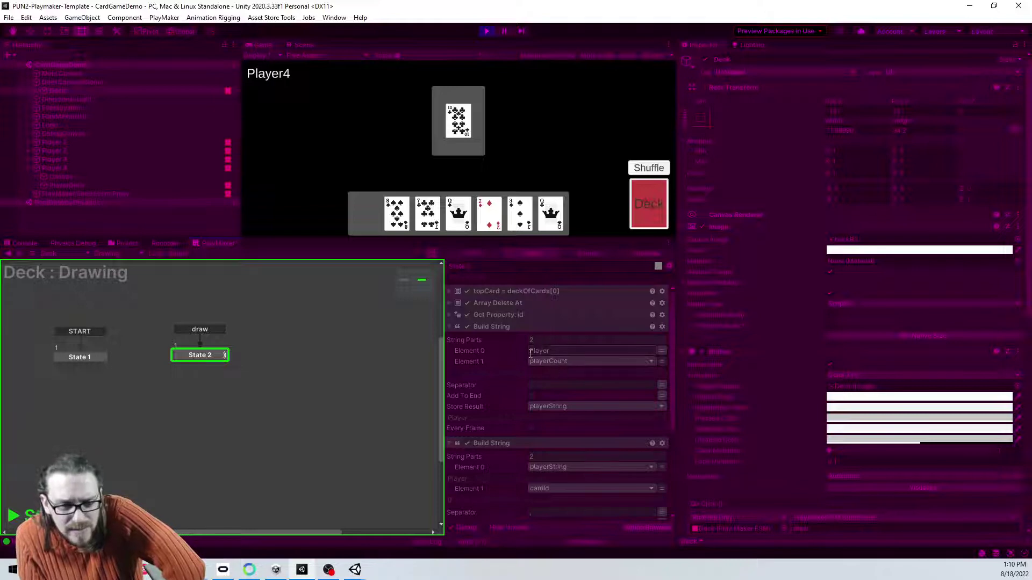
pyautogui.click(598, 362)
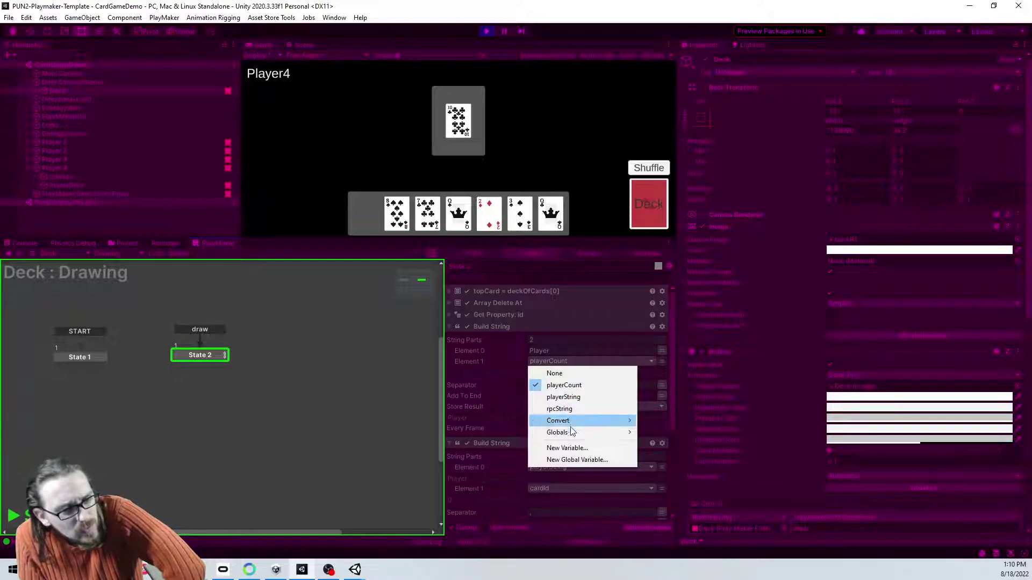
pyautogui.moveTo(570, 433)
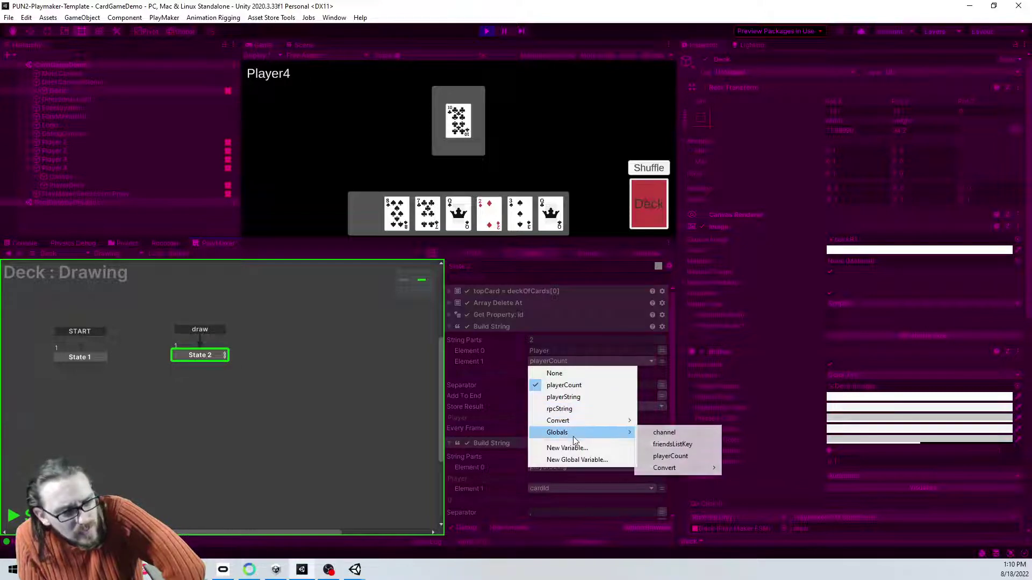
pyautogui.click(495, 382)
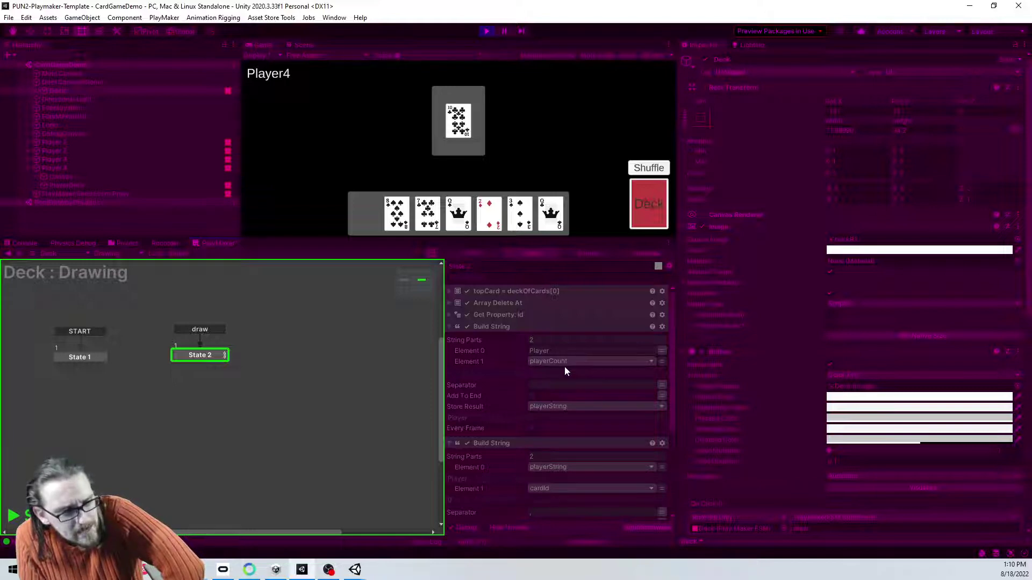
# Step: Close all the VR4Grandma player windows and restart play mode for the CardGameDemo scene in the editor
pyautogui.click(486, 30)
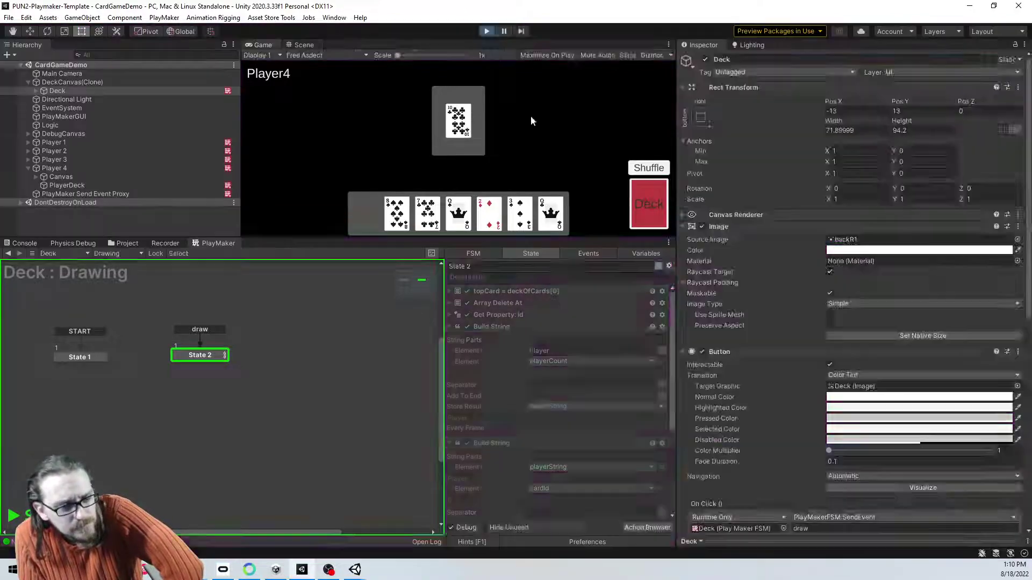
pyautogui.moveTo(346, 575)
pyautogui.click(482, 504)
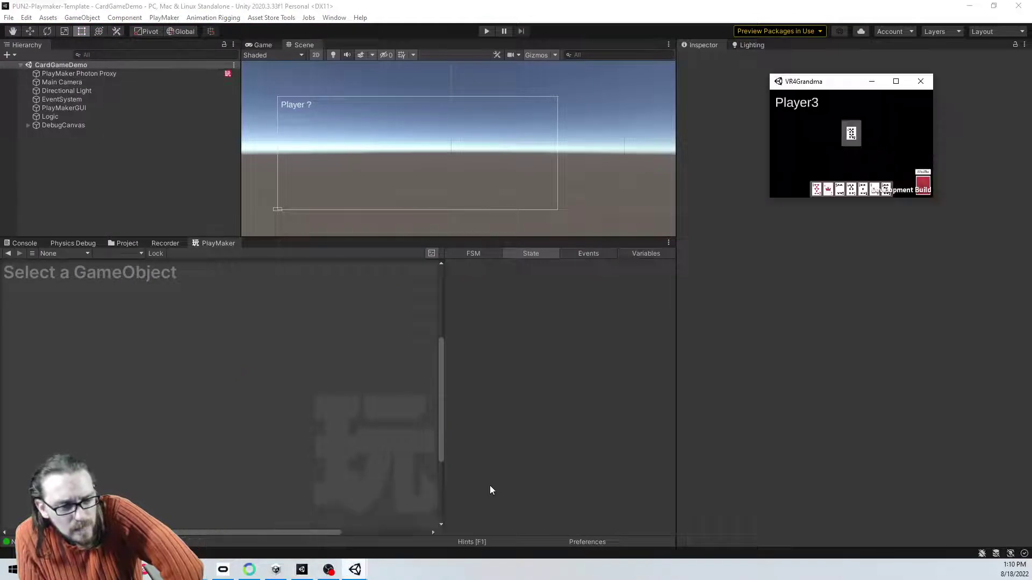
pyautogui.click(921, 82)
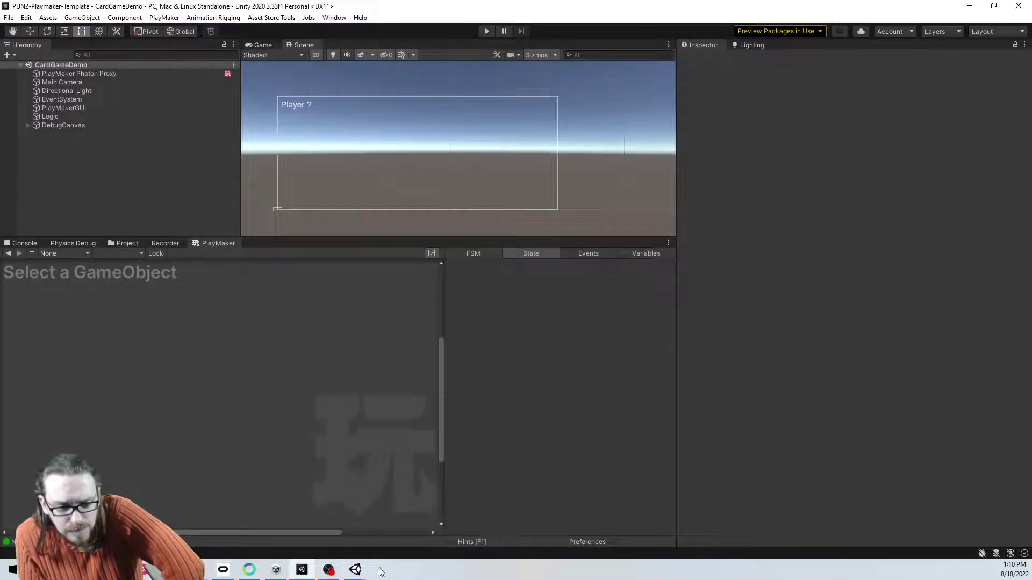
pyautogui.moveTo(355, 570)
pyautogui.click(443, 485)
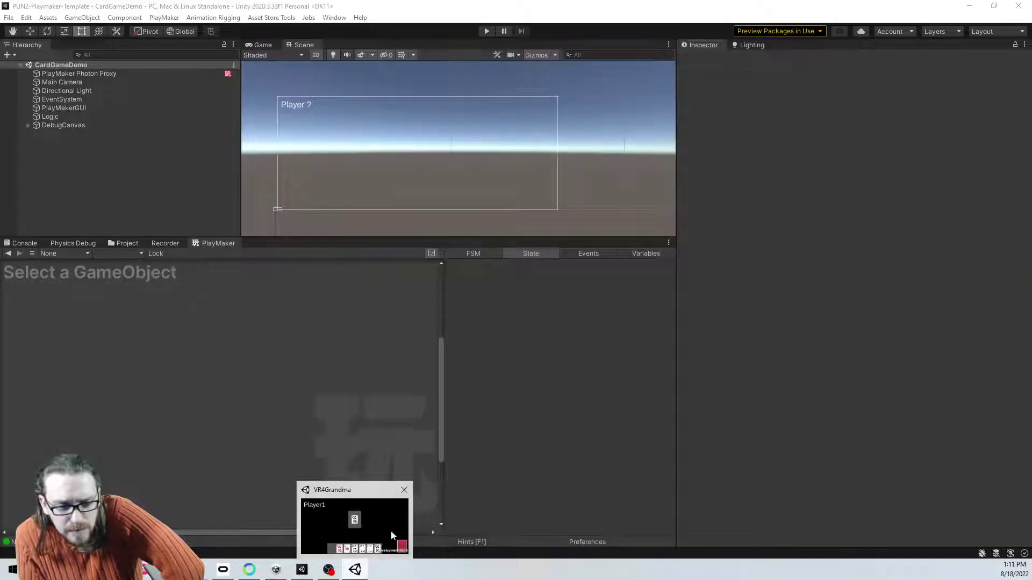
pyautogui.click(418, 509)
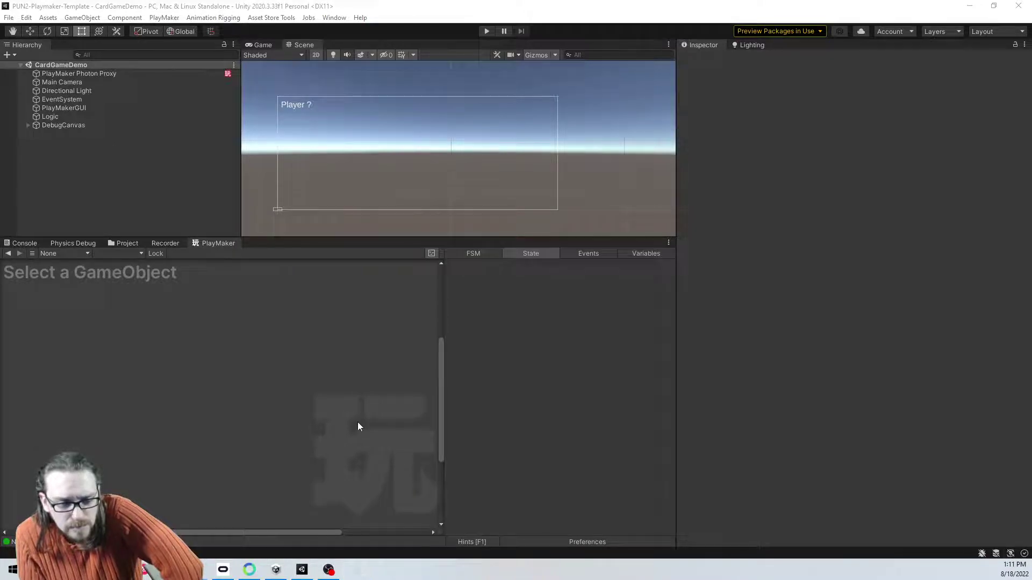
pyautogui.click(486, 31)
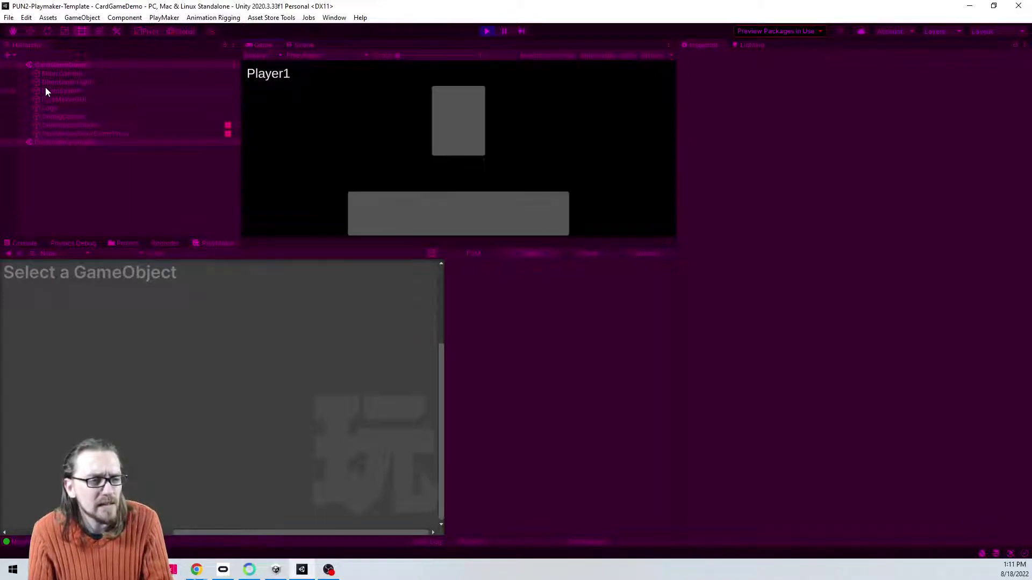
# Step: Display the Connection FSM of the PlayMaker Photon Proxy object in the running scene
pyautogui.click(21, 141)
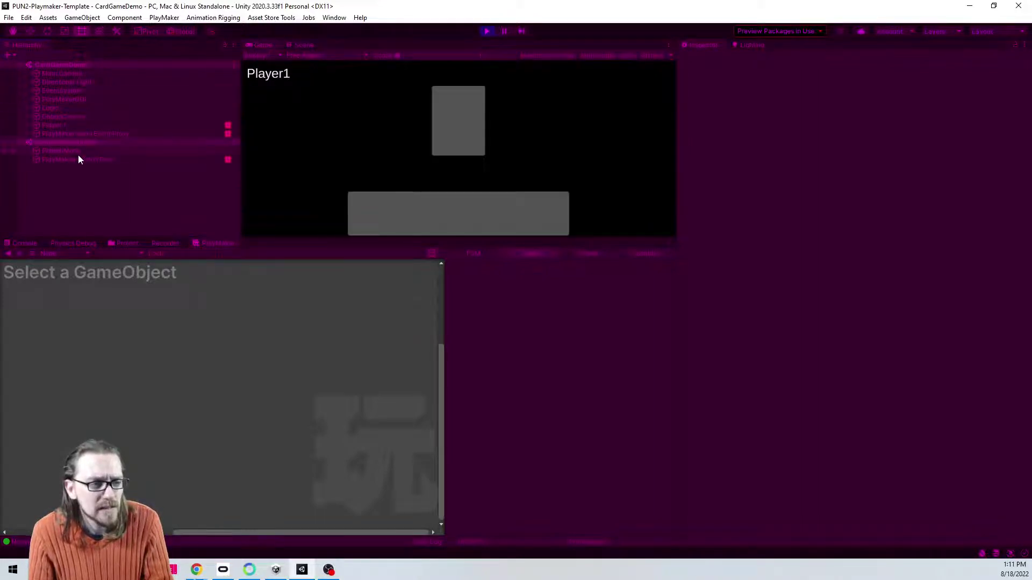
pyautogui.click(79, 159)
pyautogui.click(143, 254)
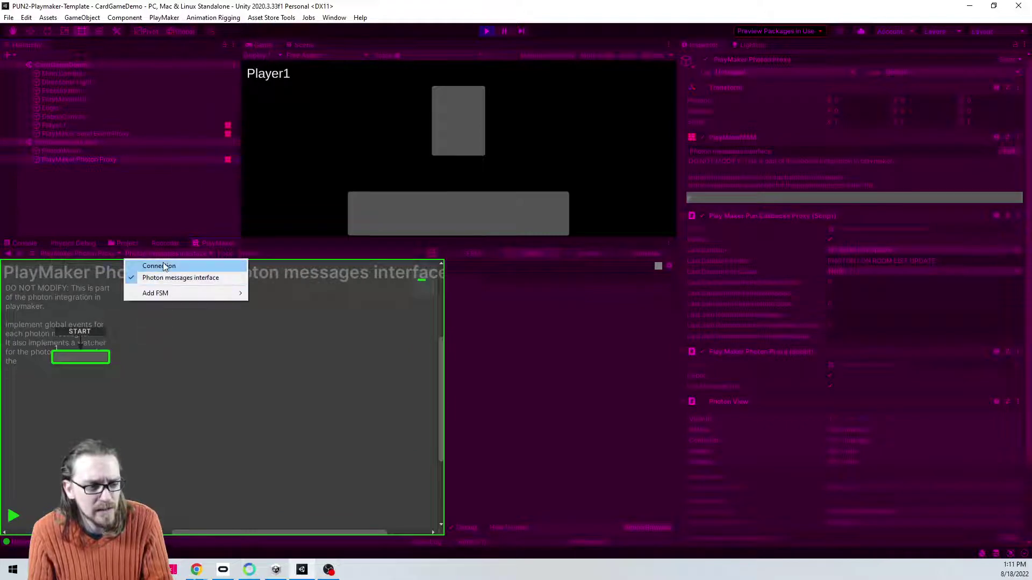
pyautogui.click(159, 266)
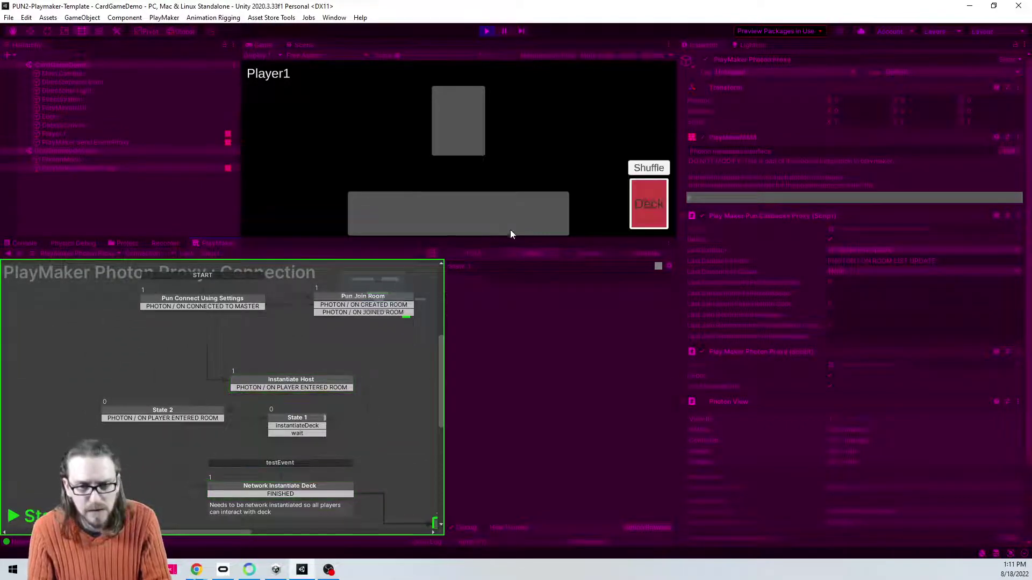
# Step: Enlarge the game view, test shuffling and dealing the cards, and resume the paused run
pyautogui.moveTo(506, 235); pyautogui.dragTo(505, 316)
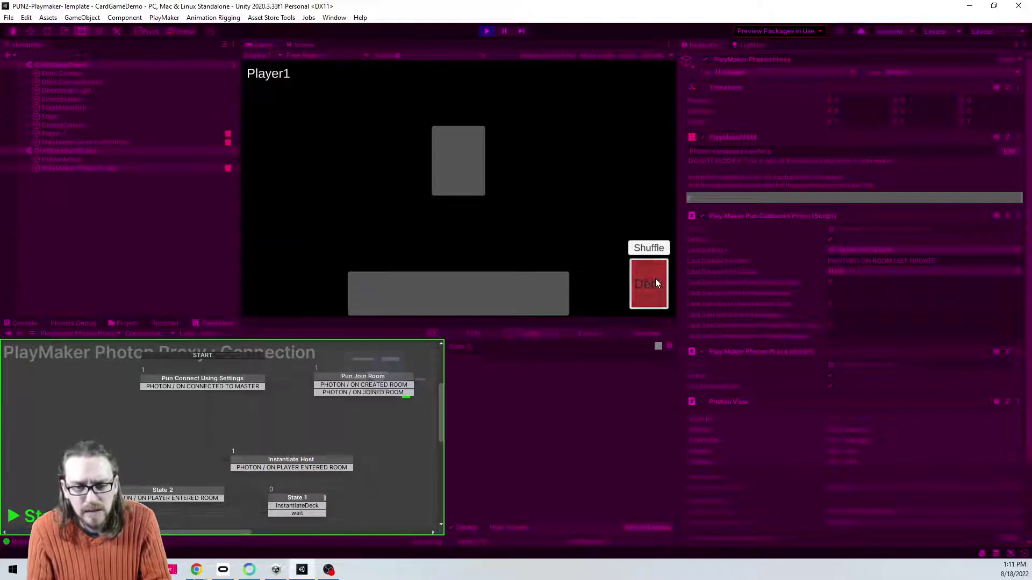
pyautogui.click(650, 249)
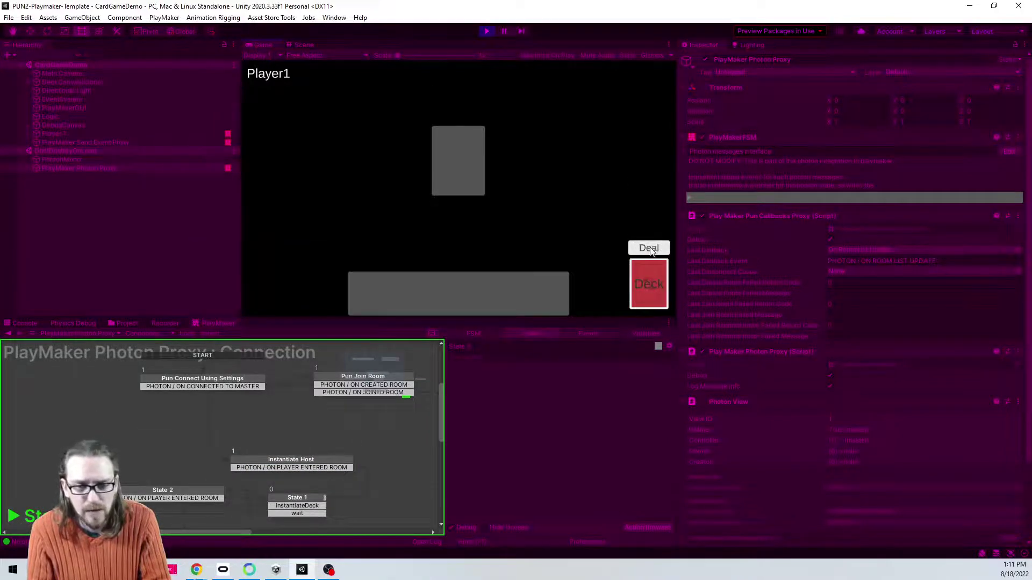
pyautogui.click(651, 249)
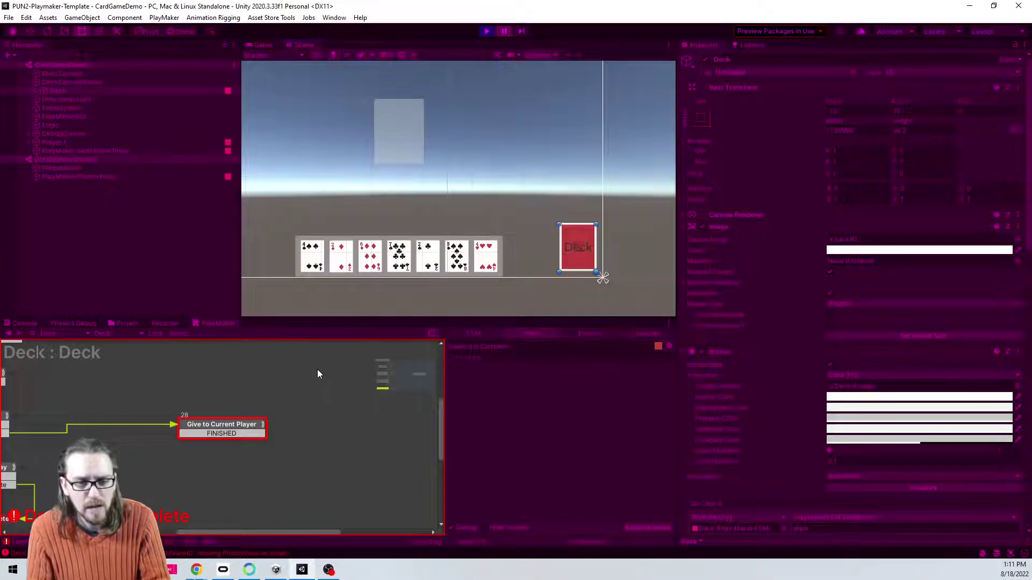
pyautogui.click(504, 31)
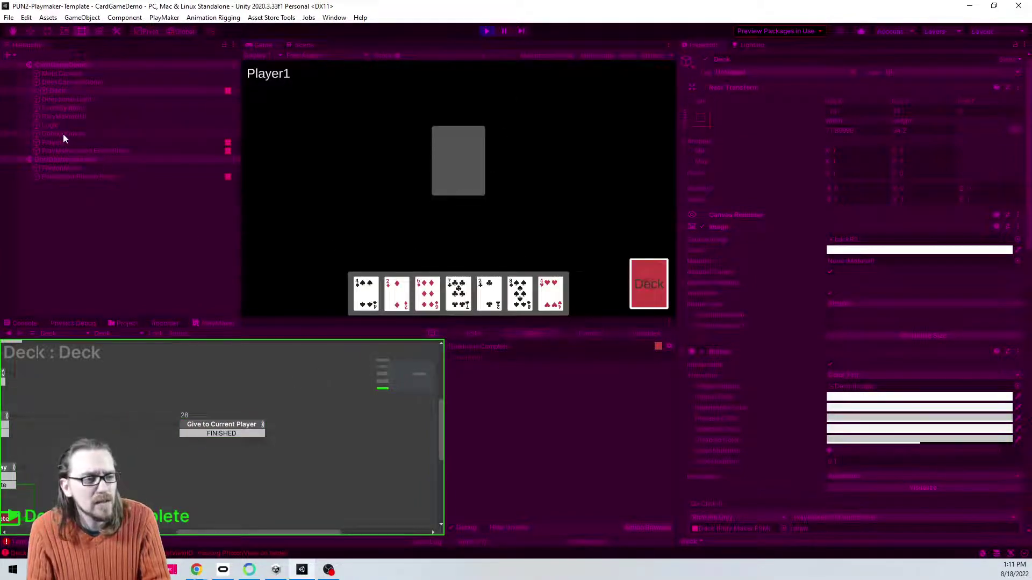
# Step: Examine the running Deck object's Drawing FSM and its button and PlayMakerFSM component settings
pyautogui.click(49, 91)
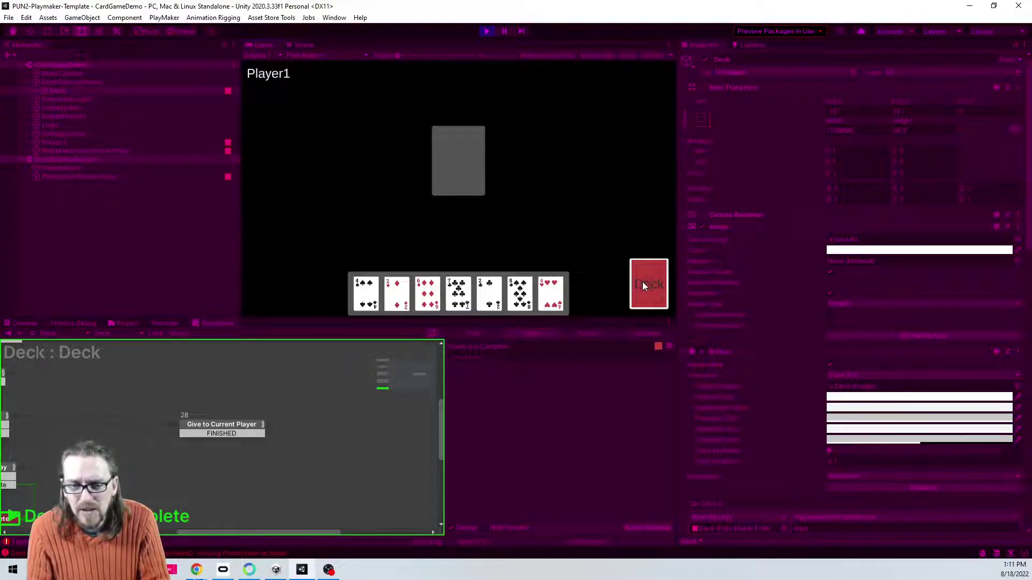
pyautogui.scroll(-10, 744, 275)
pyautogui.scroll(6, 755, 288)
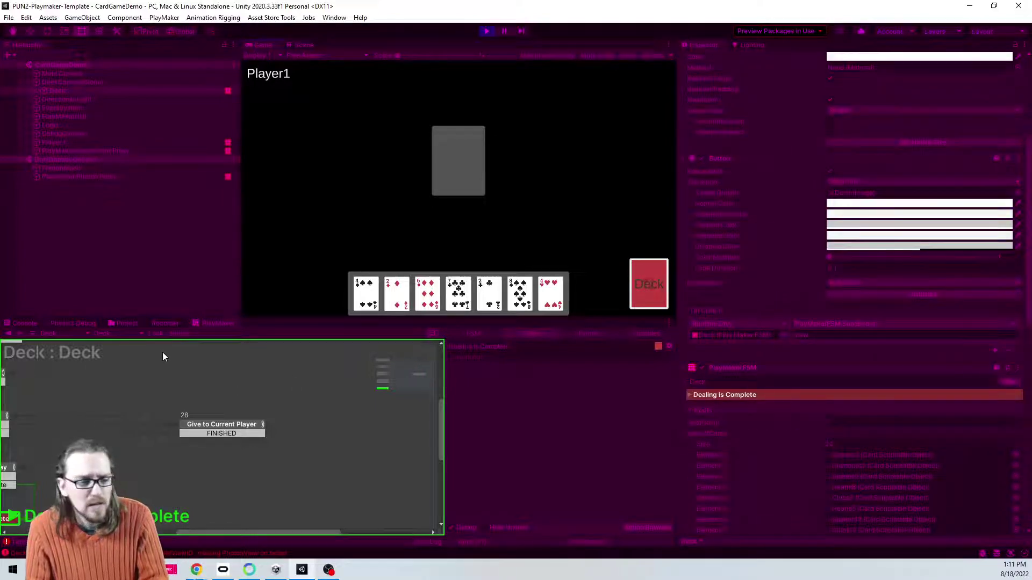
pyautogui.click(101, 333)
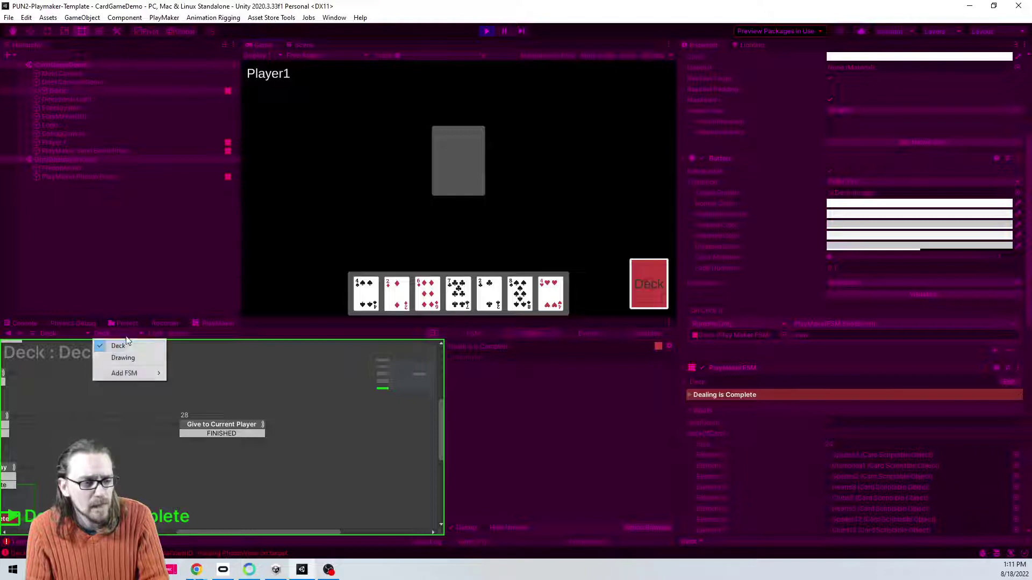
pyautogui.click(113, 355)
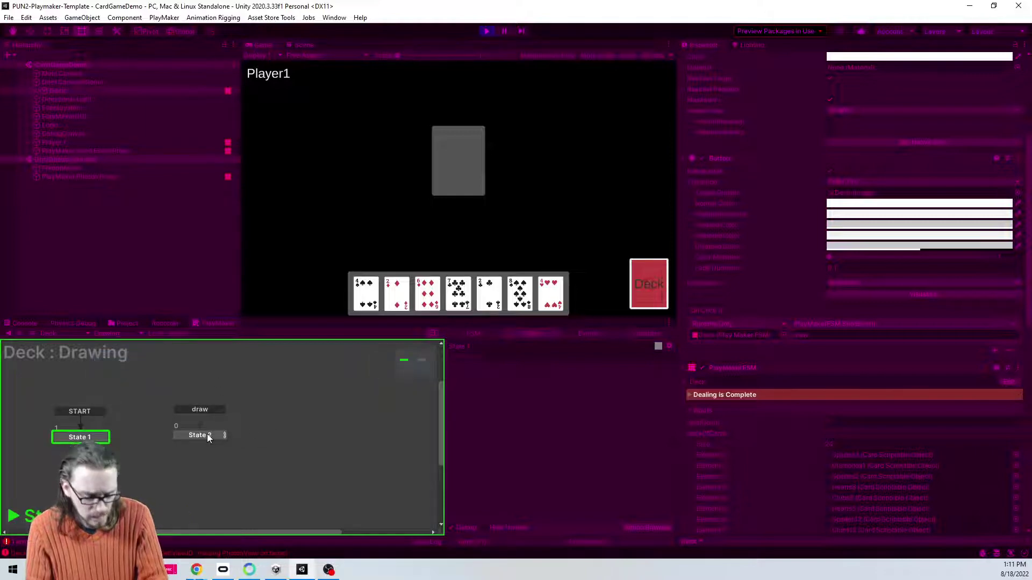
pyautogui.scroll(-10, 791, 315)
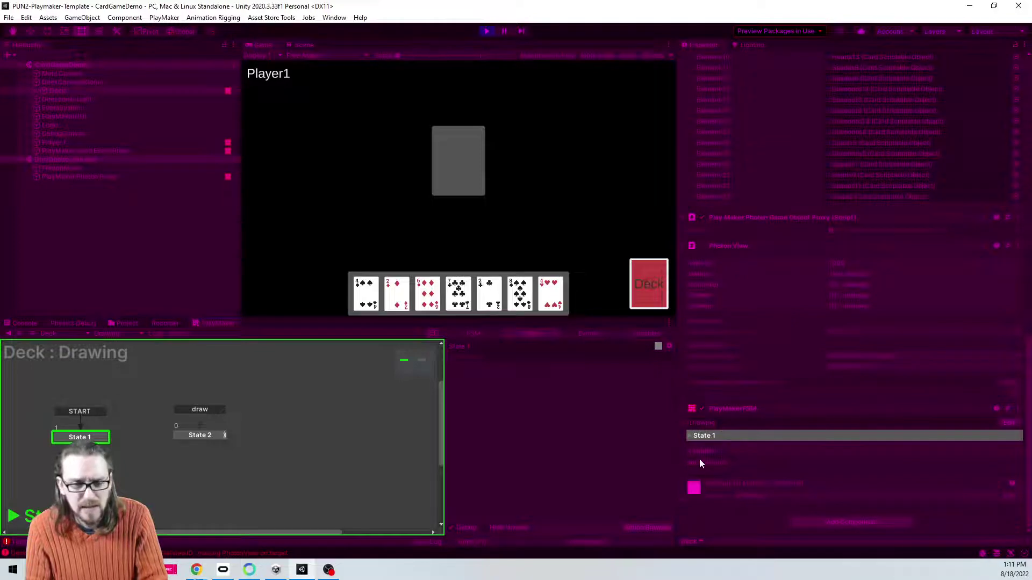
pyautogui.scroll(7, 741, 415)
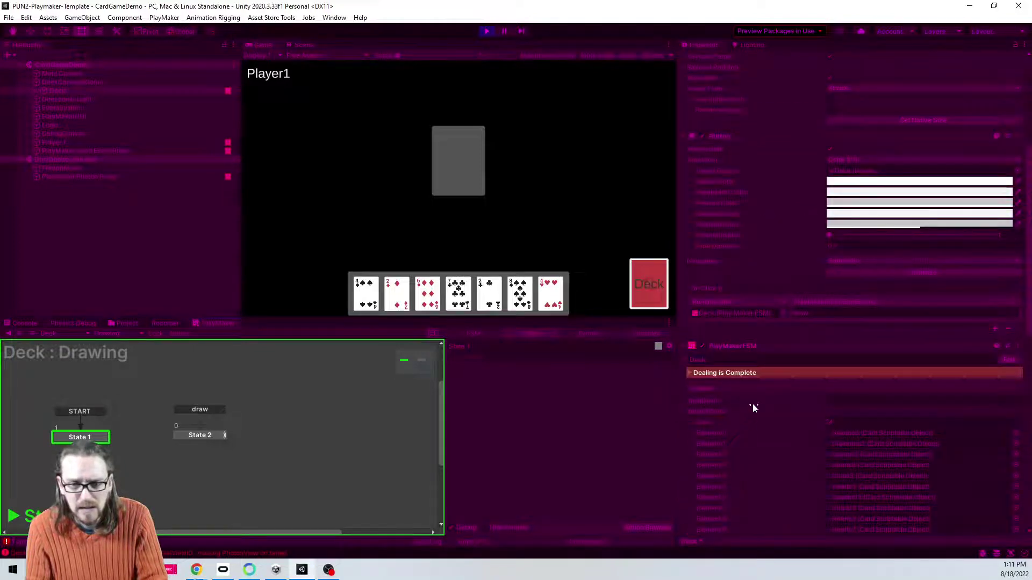
# Step: Stop the play test and open the Deck prefab from the Resources folder for editing
pyautogui.click(486, 31)
pyautogui.click(486, 31)
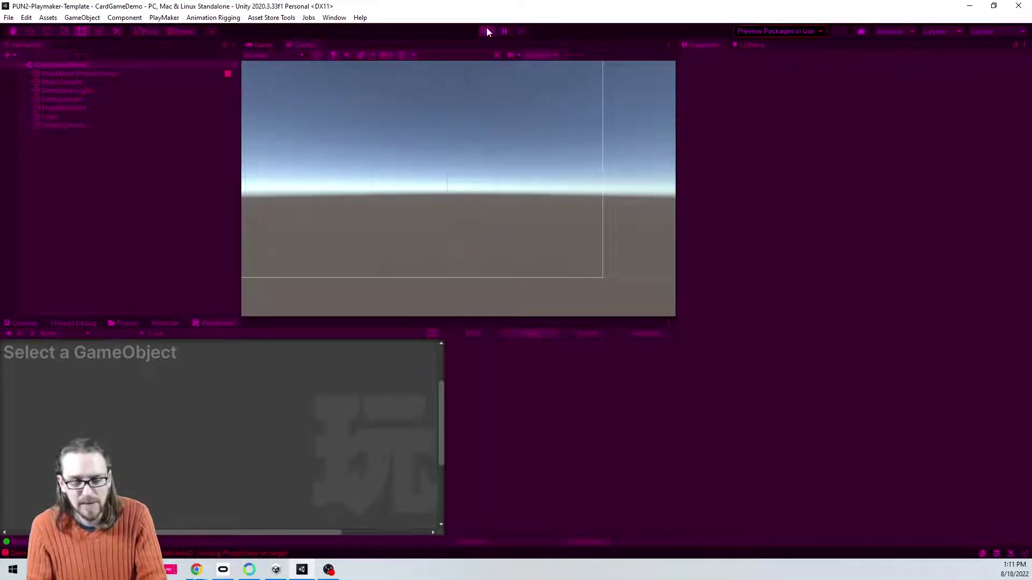
pyautogui.click(486, 32)
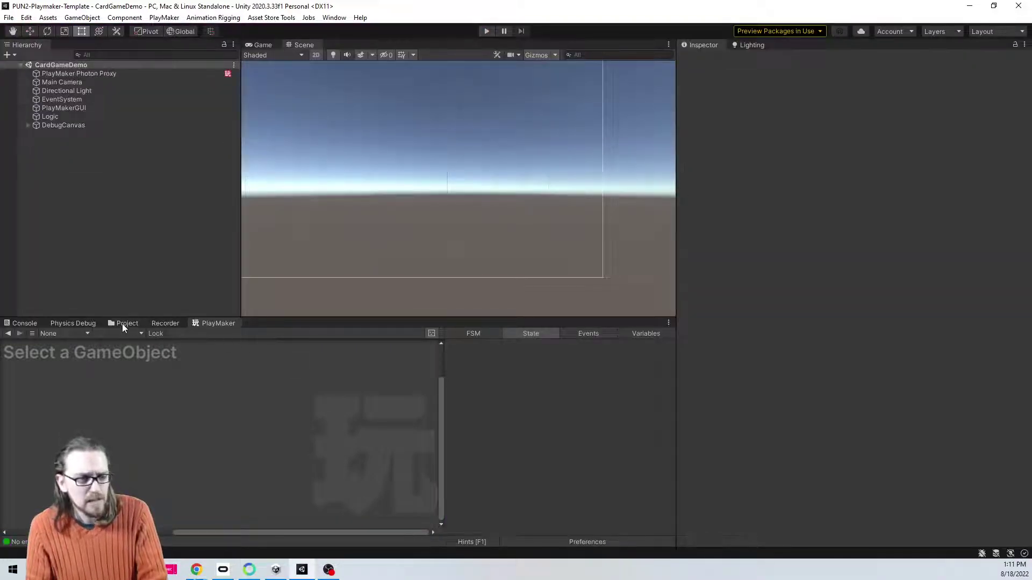
pyautogui.click(123, 323)
pyautogui.click(185, 365)
pyautogui.doubleClick(185, 364)
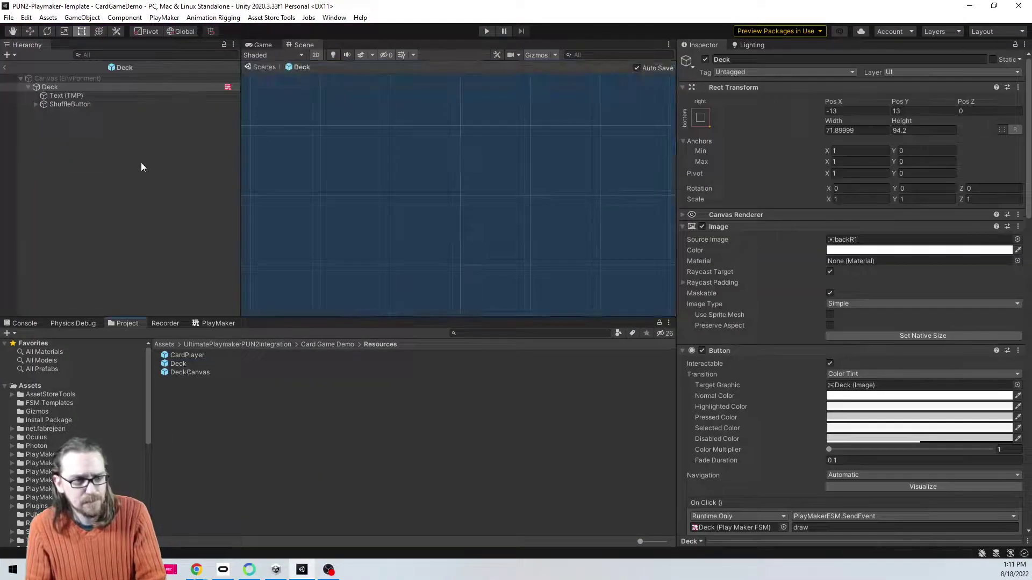
# Step: Reassign the Deck button's On Click event to the Drawing FSM and make it send the "draw" event through PlayMakerFSM.SendEvent
pyautogui.scroll(-8, 793, 288)
pyautogui.scroll(4, 792, 289)
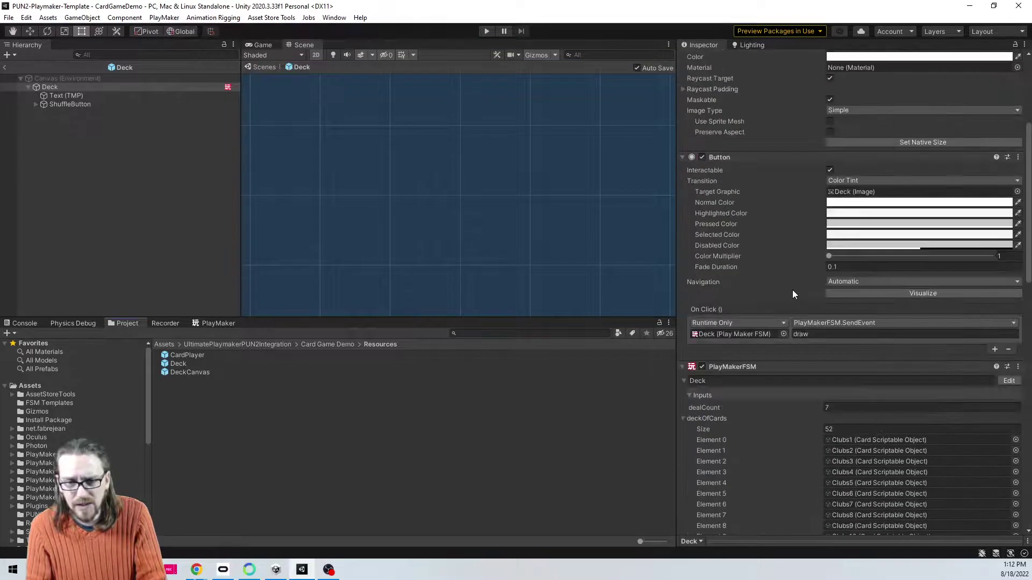
pyautogui.click(684, 380)
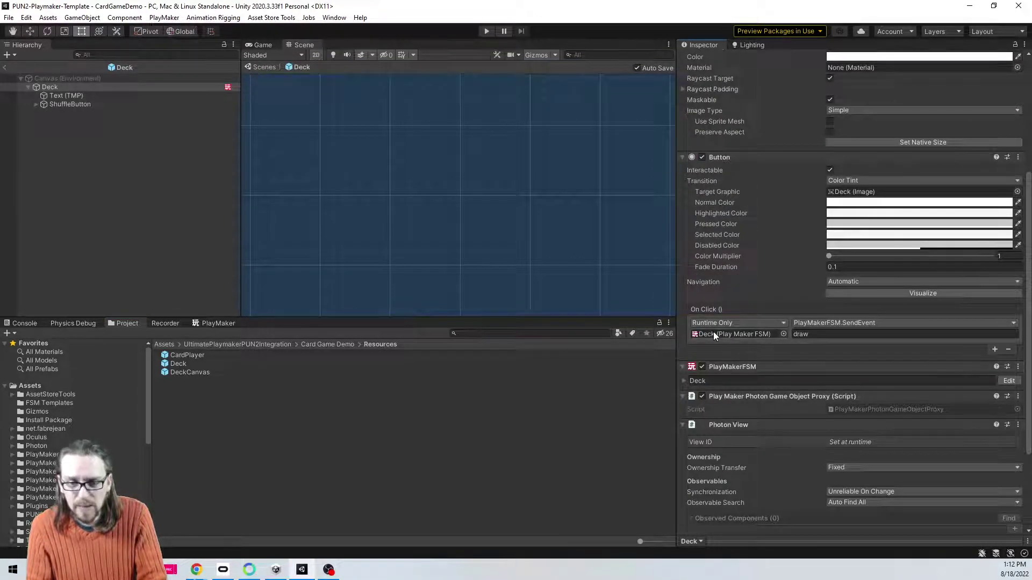
pyautogui.scroll(-3, 707, 405)
pyautogui.moveTo(718, 424); pyautogui.dragTo(758, 214)
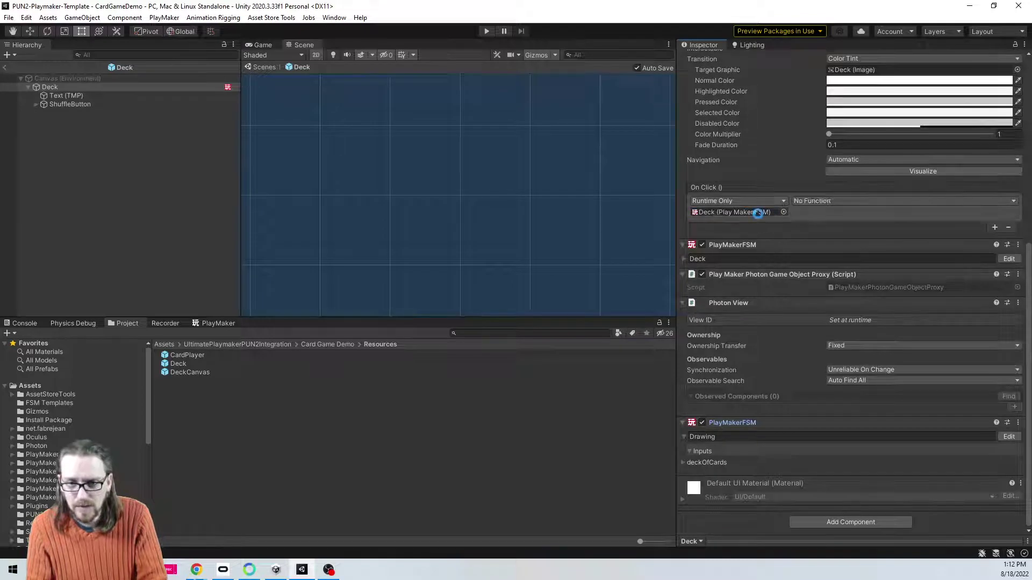
pyautogui.click(828, 202)
pyautogui.moveTo(842, 296)
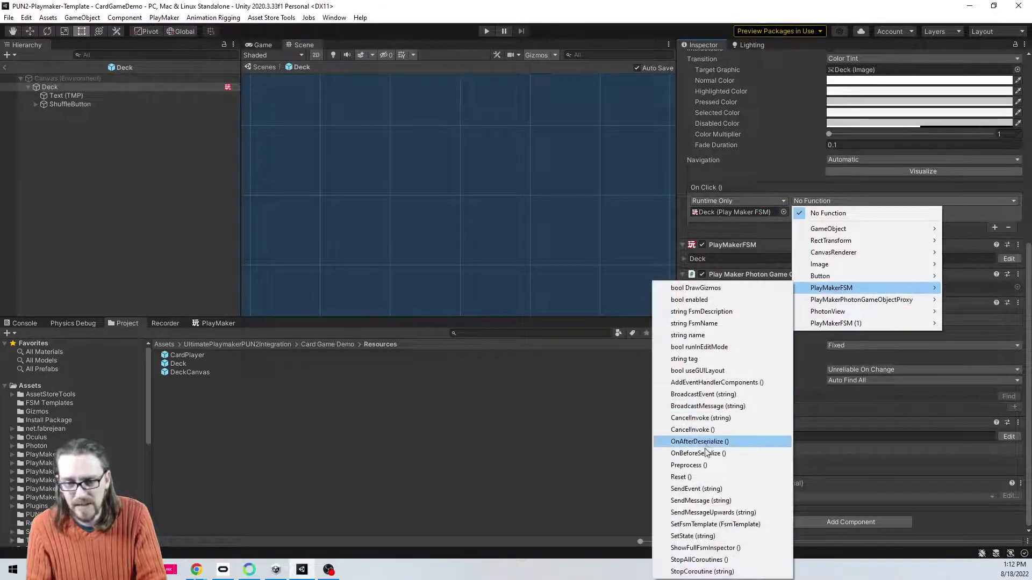
pyautogui.click(697, 488)
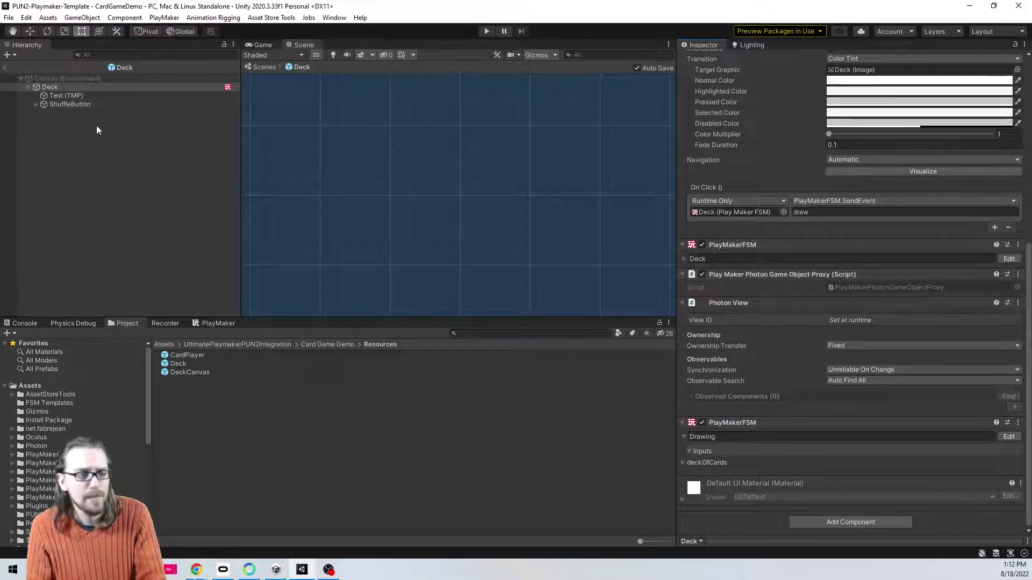
# Step: Return to the scene, run it again with the Photon Proxy's Connection FSM displayed, and test shuffling and dealing the cards
pyautogui.click(264, 66)
pyautogui.click(492, 33)
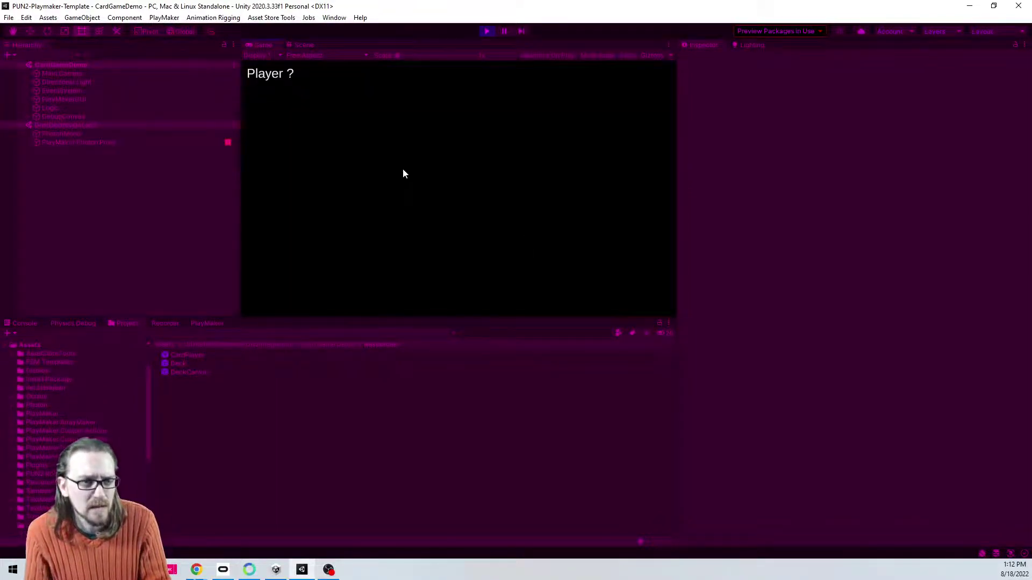
pyautogui.click(45, 159)
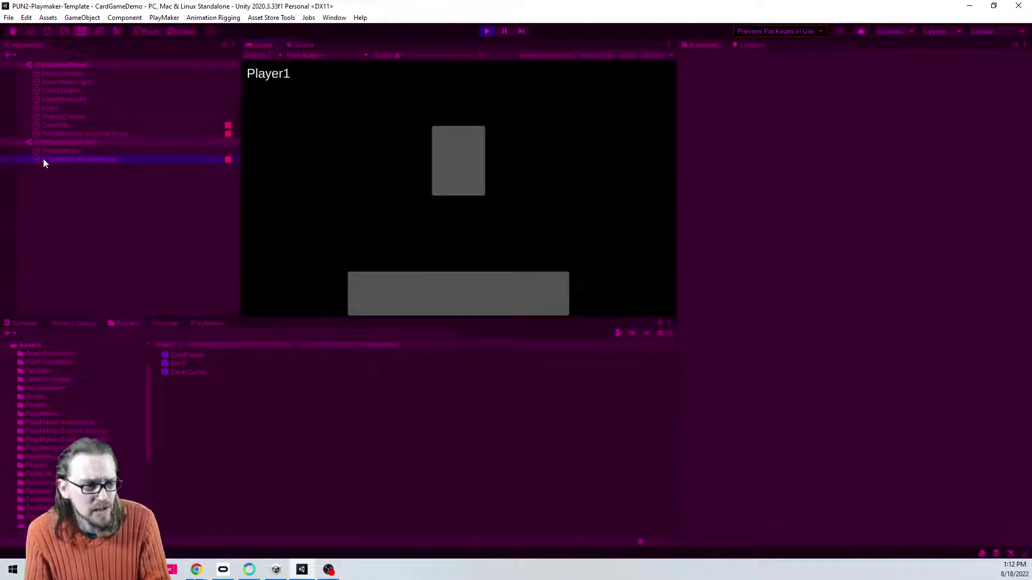
pyautogui.click(206, 323)
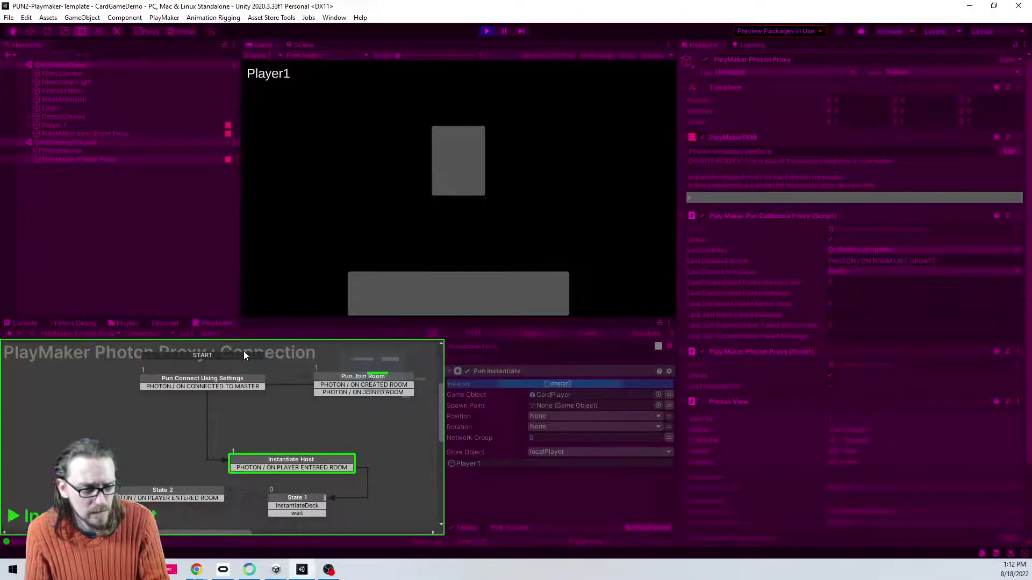
pyautogui.scroll(-4, 282, 482)
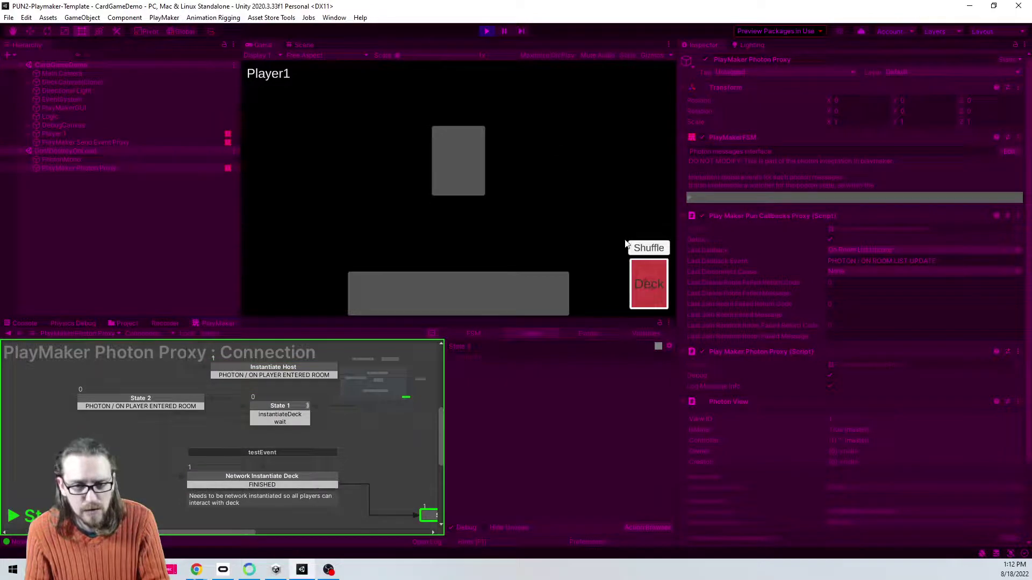
pyautogui.click(649, 248)
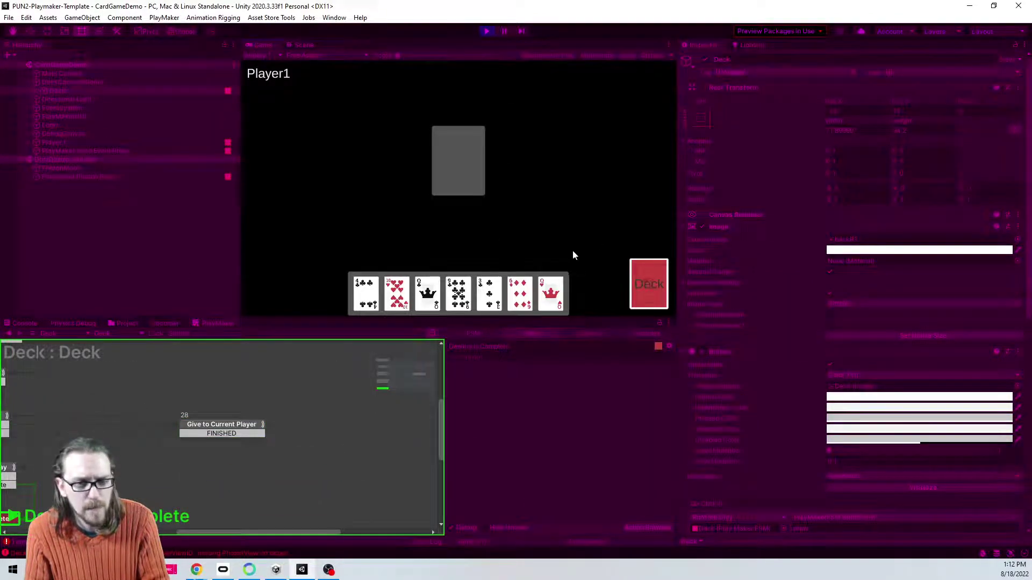
# Step: Examine the running Deck object's Drawing FSM alongside its button's On Click event settings
pyautogui.click(45, 92)
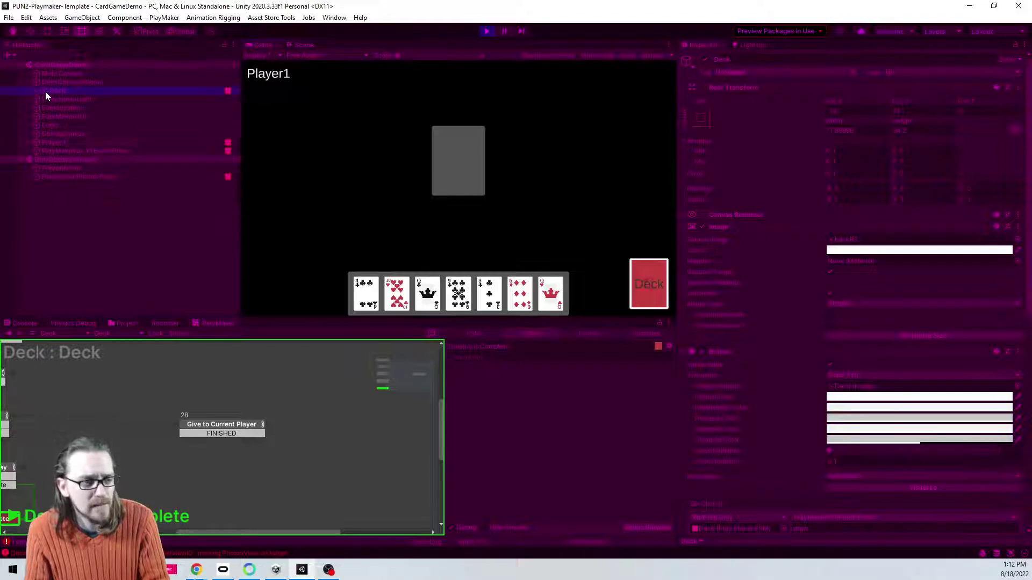
pyautogui.click(116, 334)
pyautogui.click(126, 357)
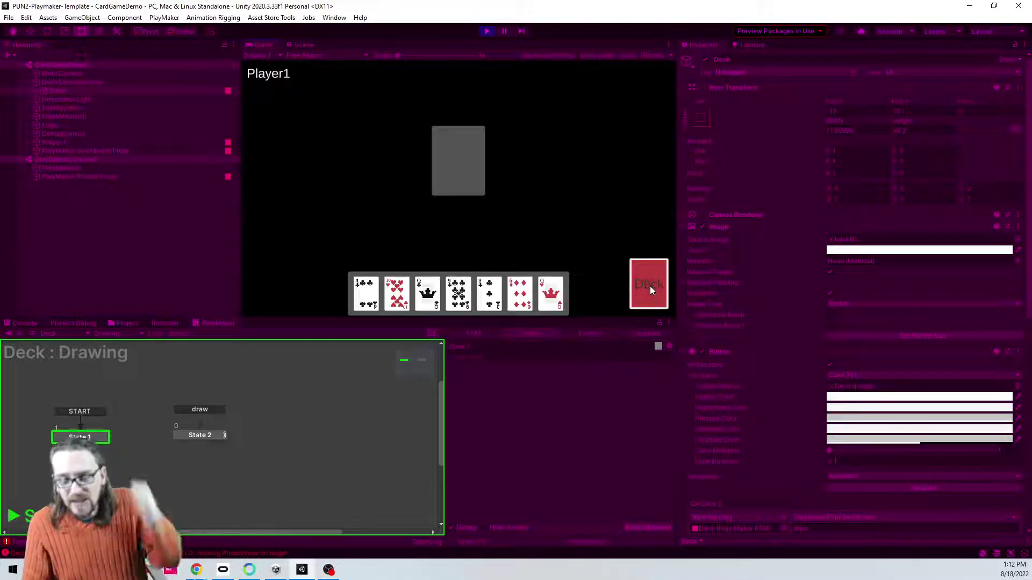
pyautogui.scroll(-6, 812, 345)
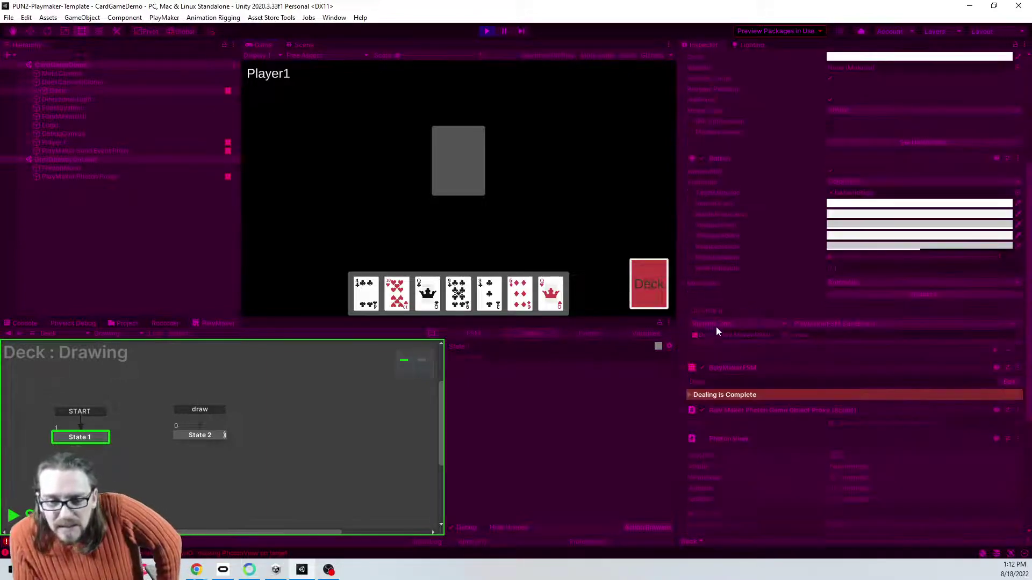
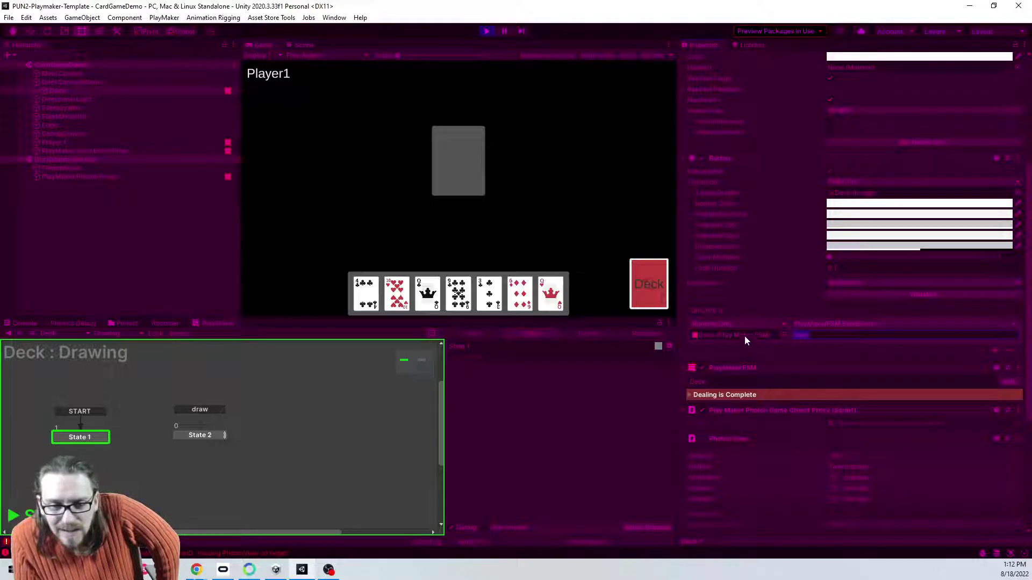
# Step: Stop the test run, reopen the Deck prefab and remove the On Click entry from its Button component
pyautogui.click(486, 31)
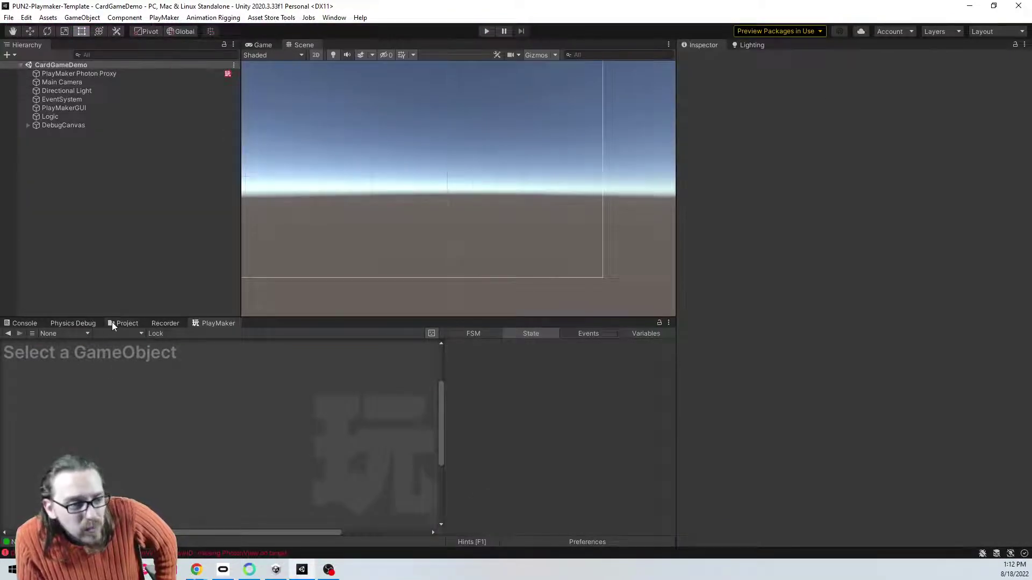
pyautogui.click(112, 323)
pyautogui.doubleClick(186, 366)
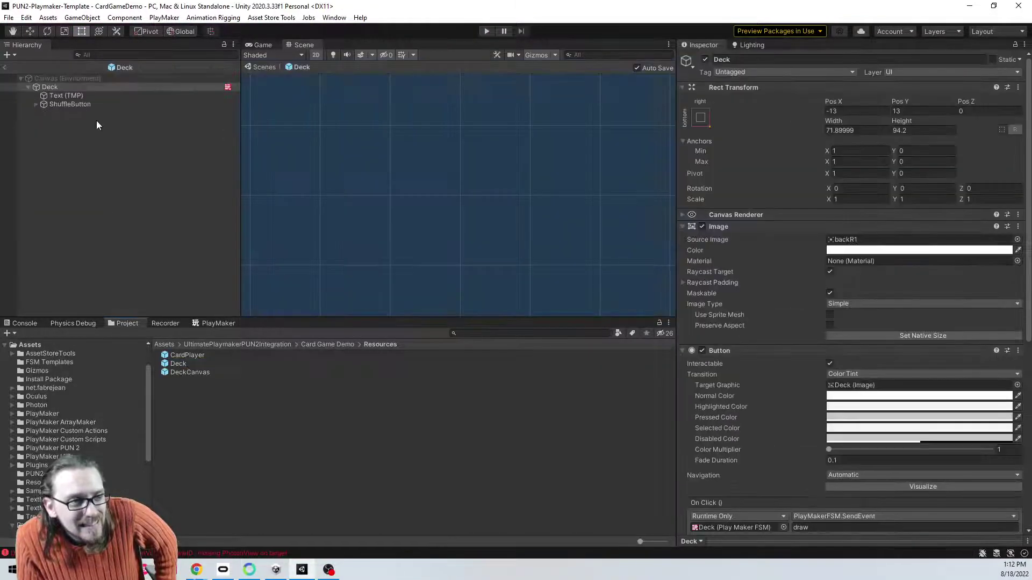
pyautogui.click(110, 88)
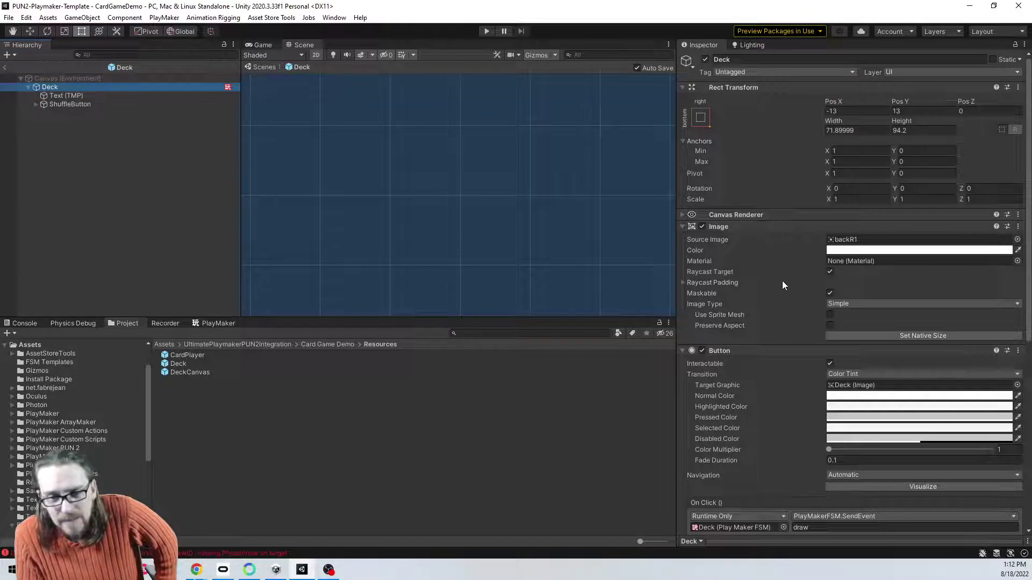
pyautogui.scroll(-5, 782, 280)
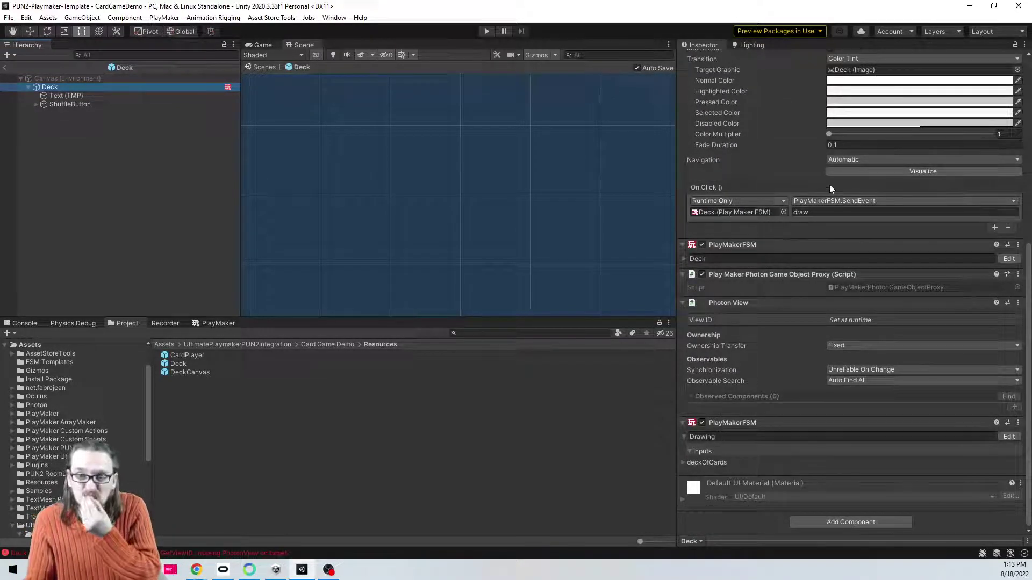
pyautogui.click(1008, 228)
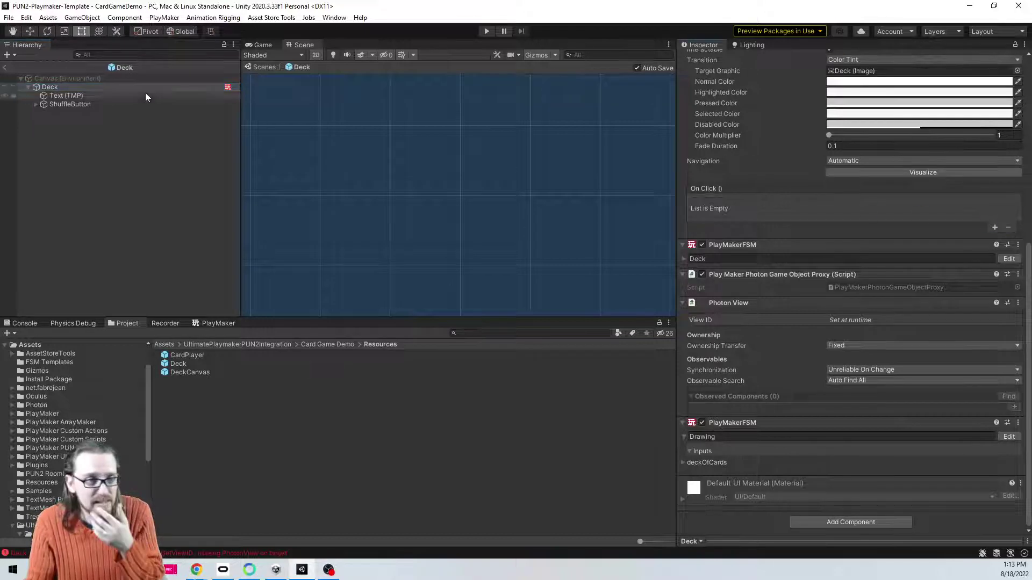
# Step: Open the Deck prefab's Drawing FSM and delete the draw global transition from State 2
pyautogui.click(203, 323)
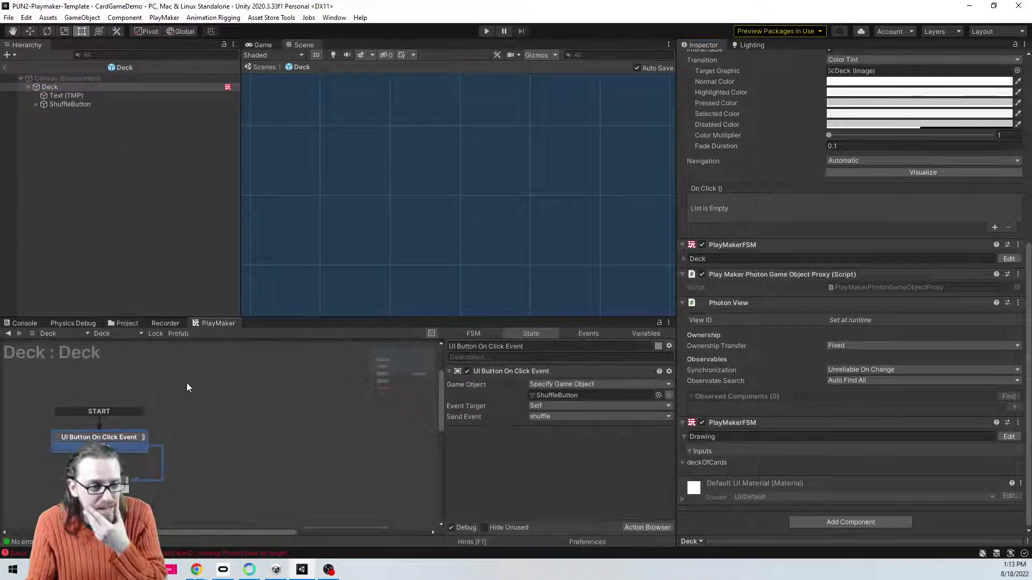
pyautogui.click(102, 333)
pyautogui.click(131, 357)
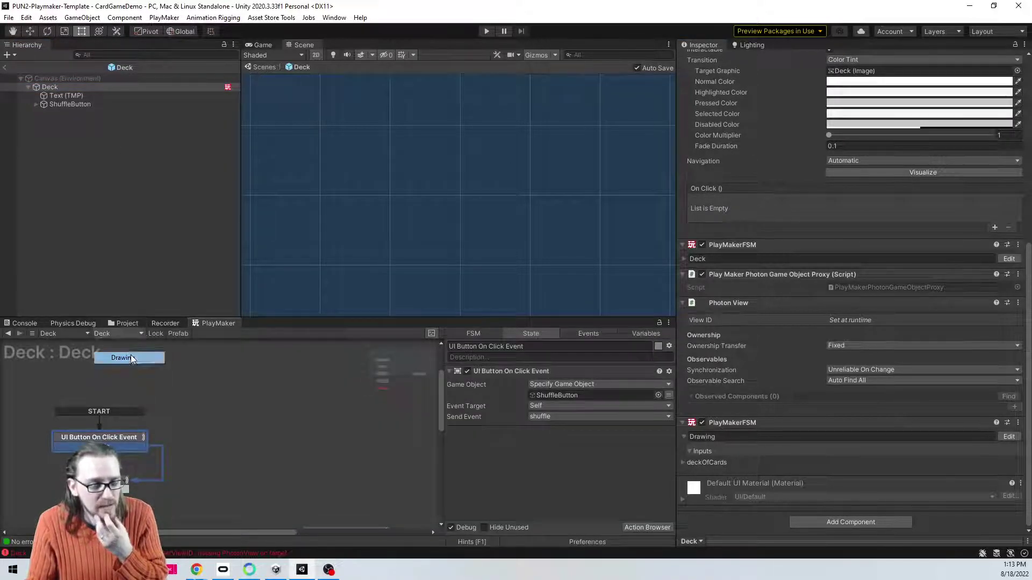
pyautogui.rightClick(214, 411)
pyautogui.click(257, 461)
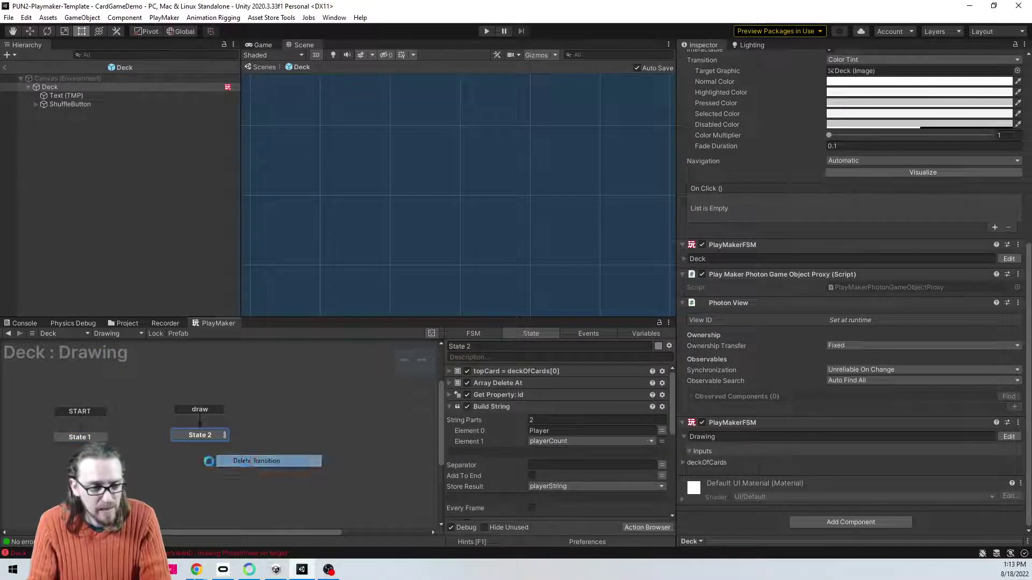
# Step: Add a UI Button On Click Event action to State 1 of the Drawing FSM
pyautogui.click(80, 437)
pyautogui.doubleClick(520, 401)
pyautogui.write('b')
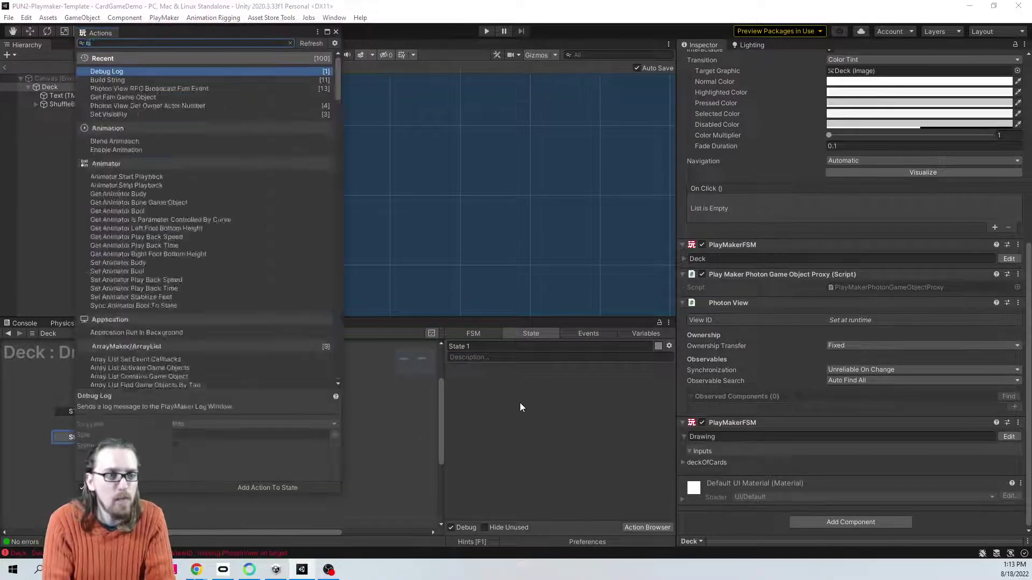
pyautogui.write('utton click')
pyautogui.press('Return')
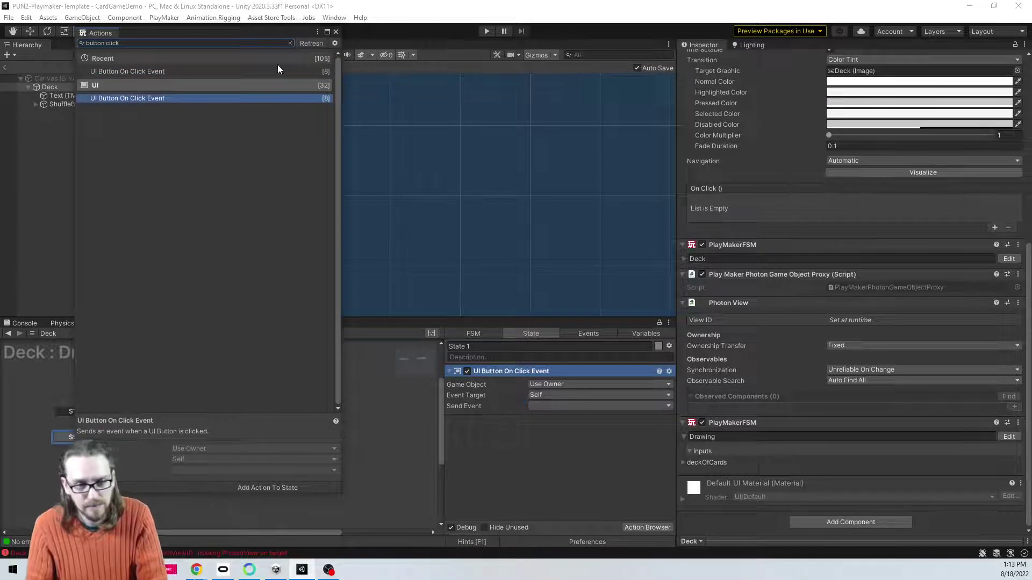
pyautogui.click(336, 32)
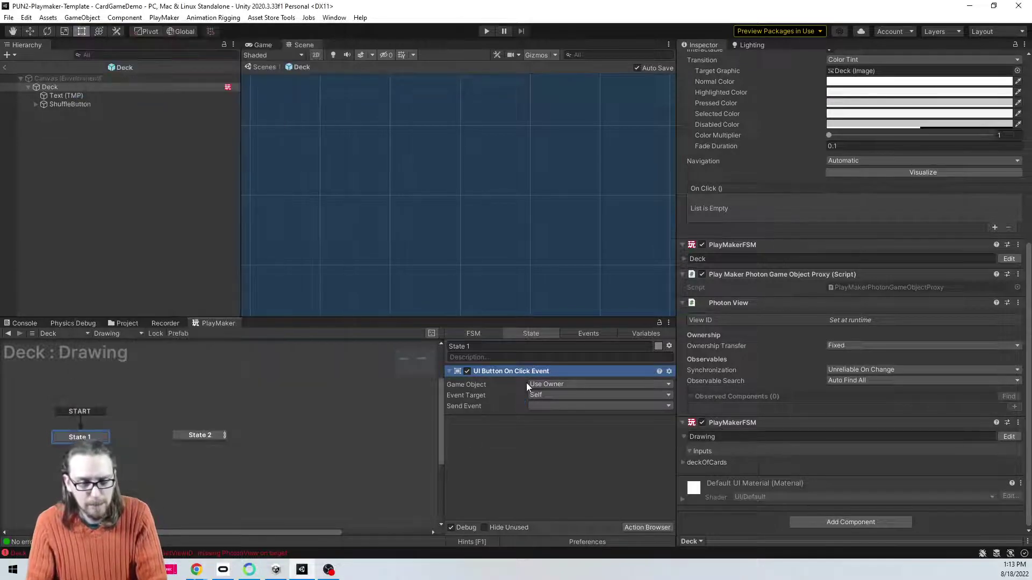
# Step: Make State 1's button action send a new event named "click" and connect its click transition to State 2
pyautogui.click(545, 405)
pyautogui.click(603, 498)
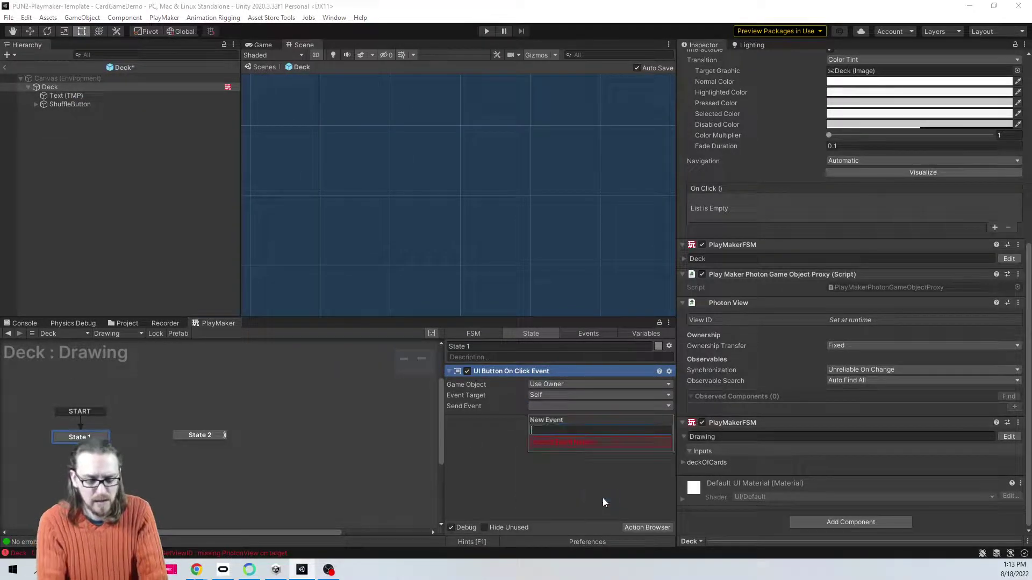
pyautogui.write('click')
pyautogui.press('Return')
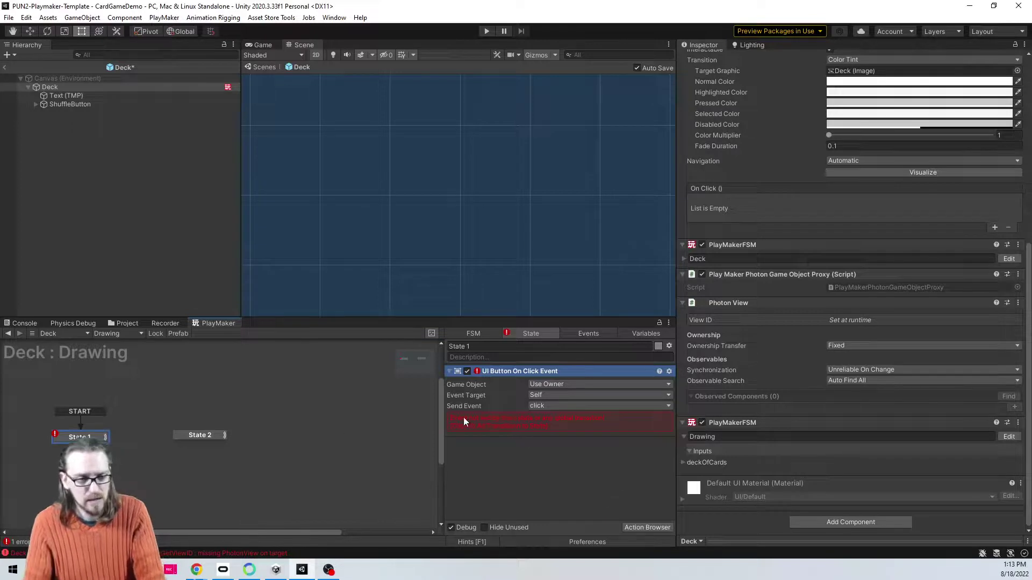
pyautogui.click(494, 424)
pyautogui.moveTo(88, 445); pyautogui.dragTo(183, 436)
pyautogui.click(192, 438)
pyautogui.rightClick(199, 436)
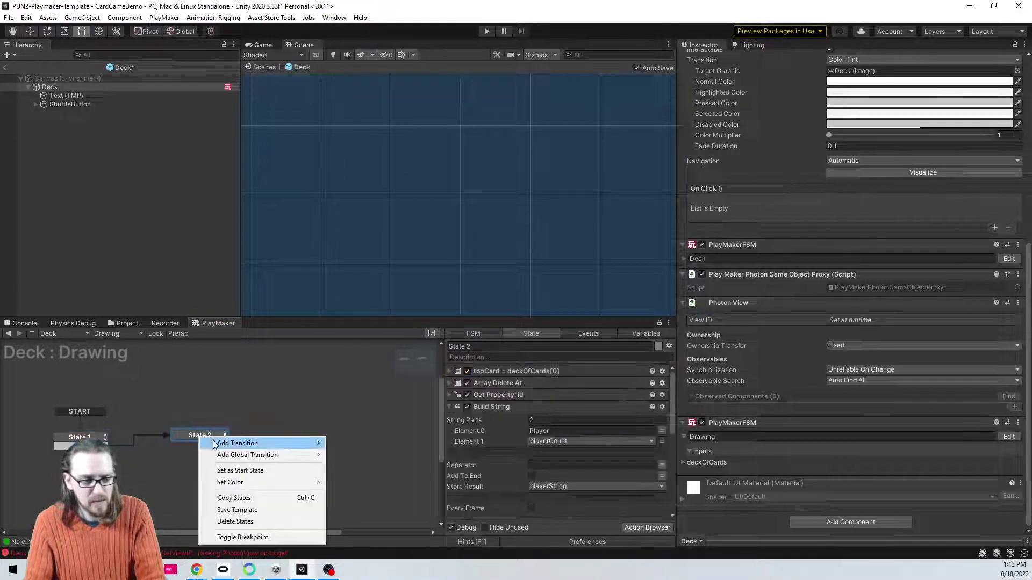
pyautogui.click(186, 431)
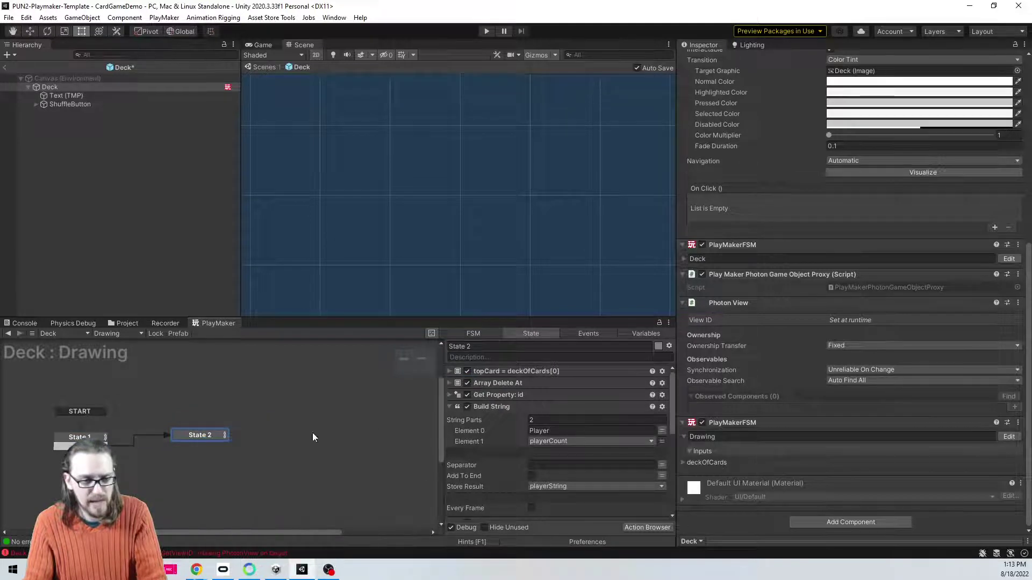
# Step: Add a Wait action at the end of State 2's actions with a time of 0.5
pyautogui.scroll(-5, 530, 432)
pyautogui.doubleClick(498, 517)
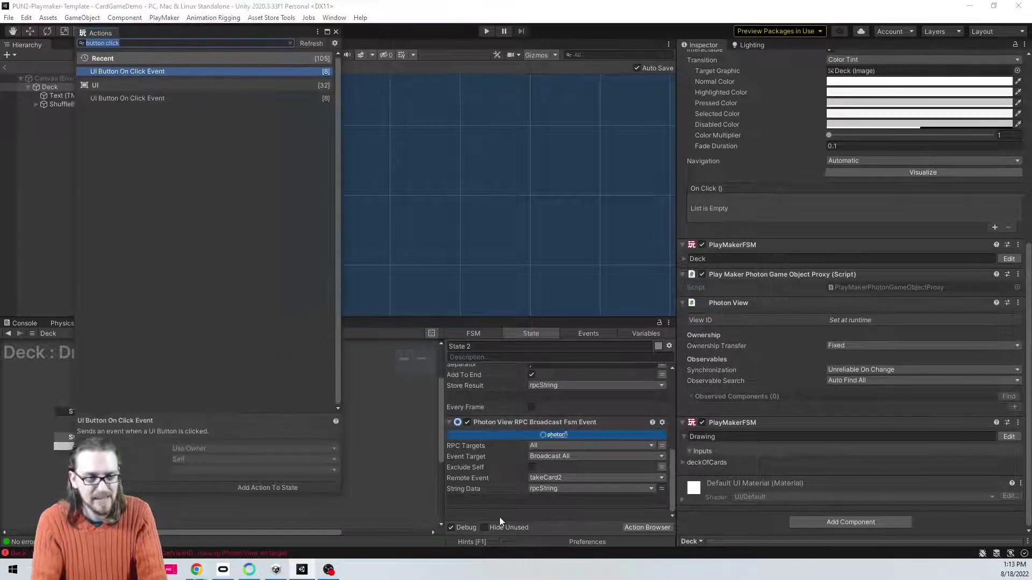
pyautogui.write('wait')
pyautogui.press('Return')
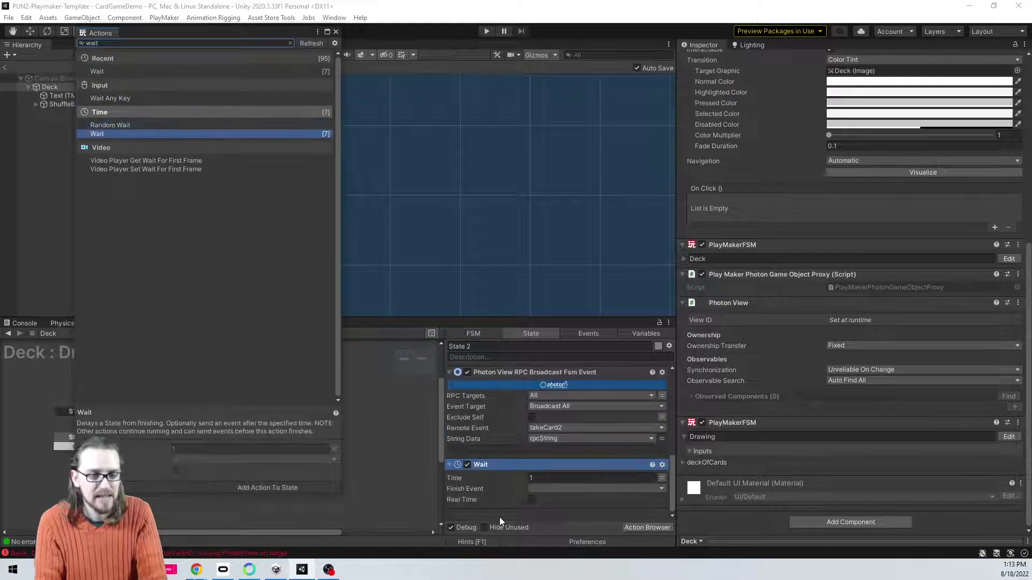
pyautogui.click(336, 32)
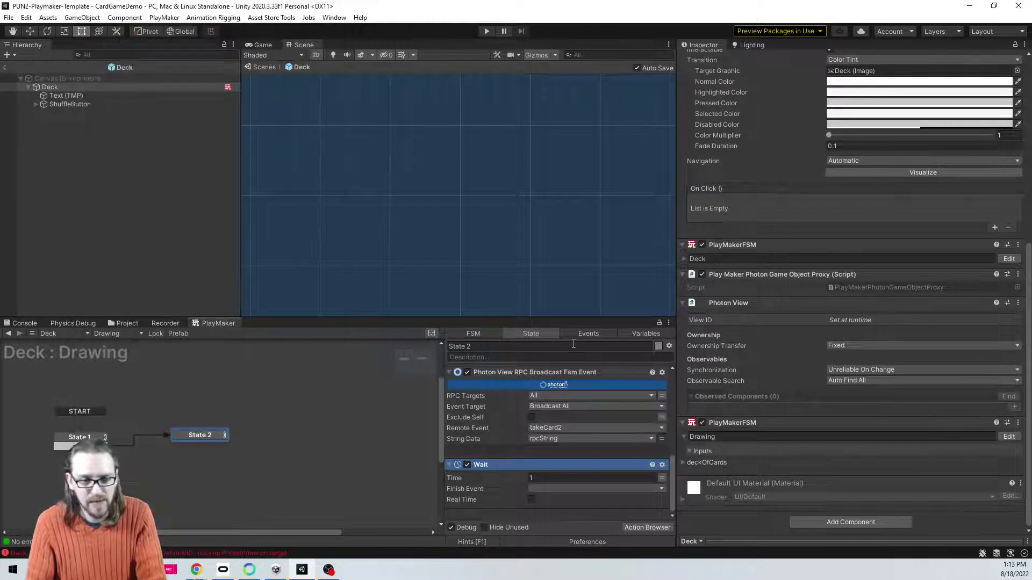
pyautogui.click(549, 476)
pyautogui.write('0.5')
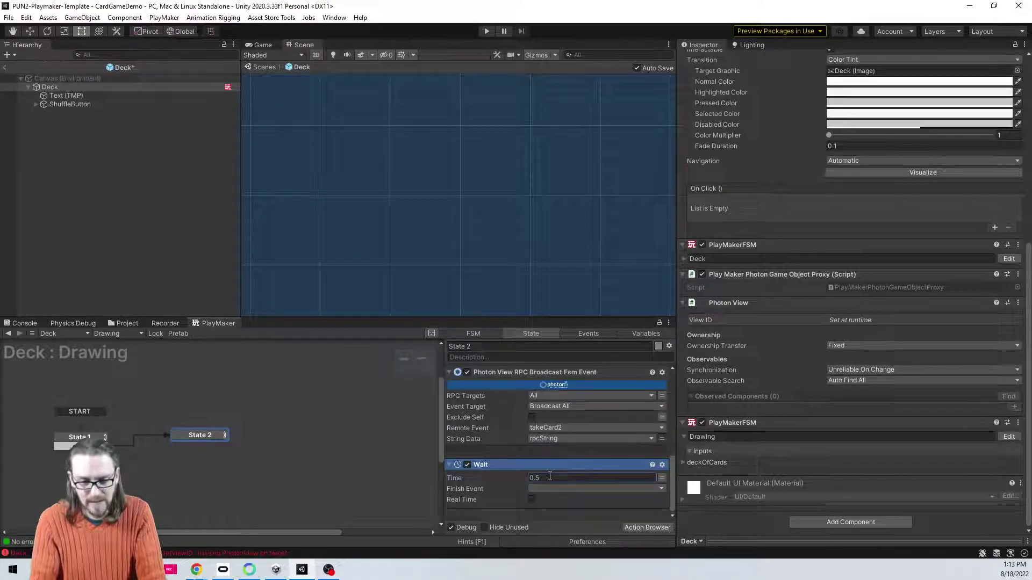
# Step: Add a FINISHED transition from State 2 back to State 1 and set FINISHED as the Wait action's finish event
pyautogui.rightClick(186, 434)
pyautogui.moveTo(309, 439)
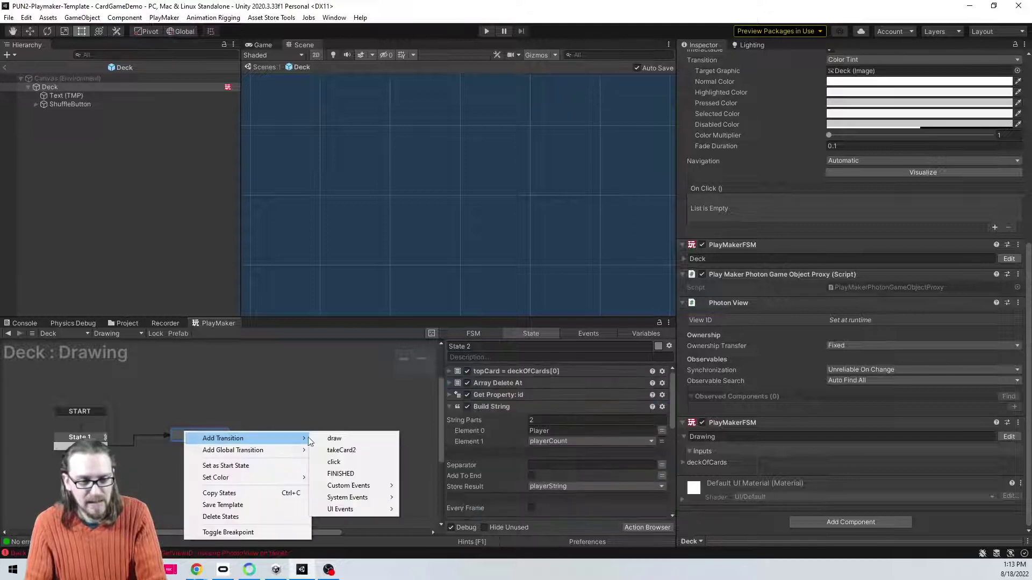
pyautogui.click(350, 474)
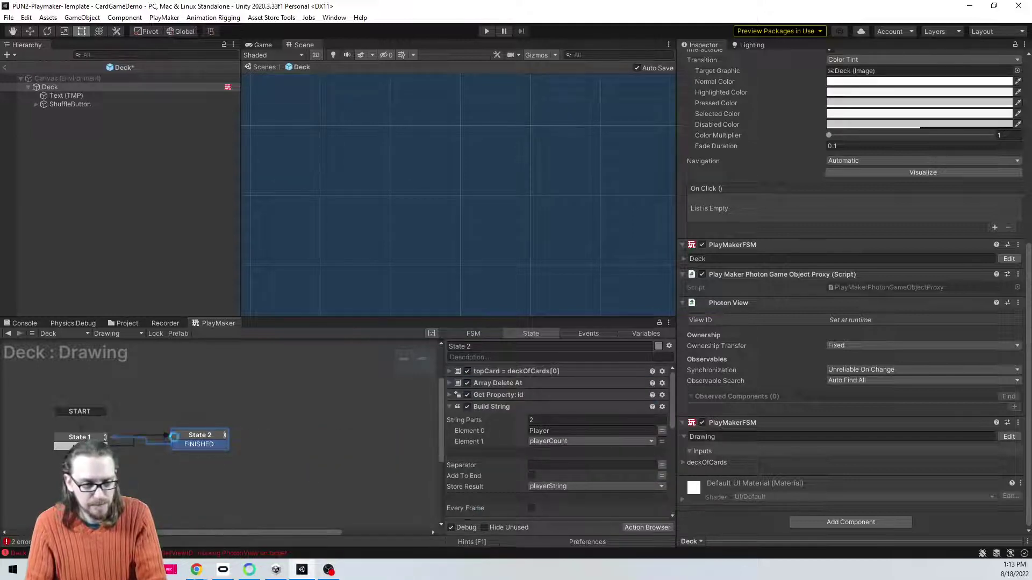
pyautogui.moveTo(199, 444); pyautogui.dragTo(80, 438)
pyautogui.click(559, 463)
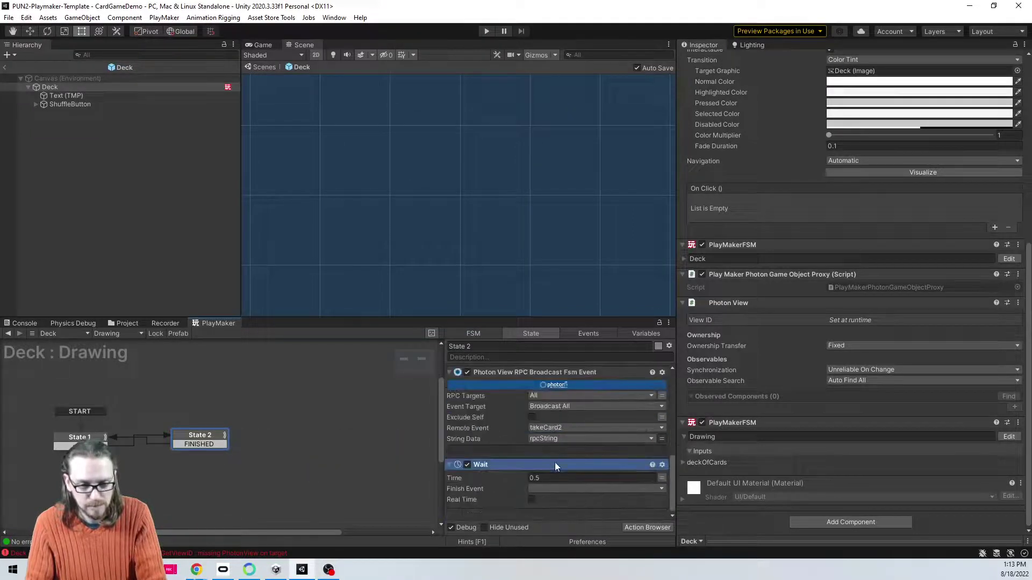
pyautogui.click(548, 488)
pyautogui.click(572, 436)
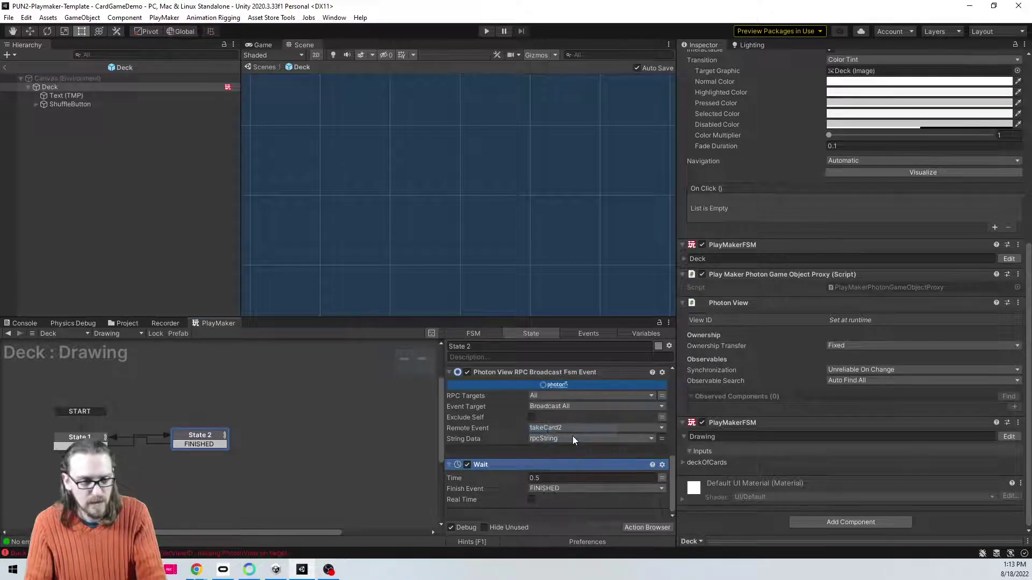
# Step: Return to the scene and run it, dealing the cards and playing the first hand card onto the central pile
pyautogui.click(262, 67)
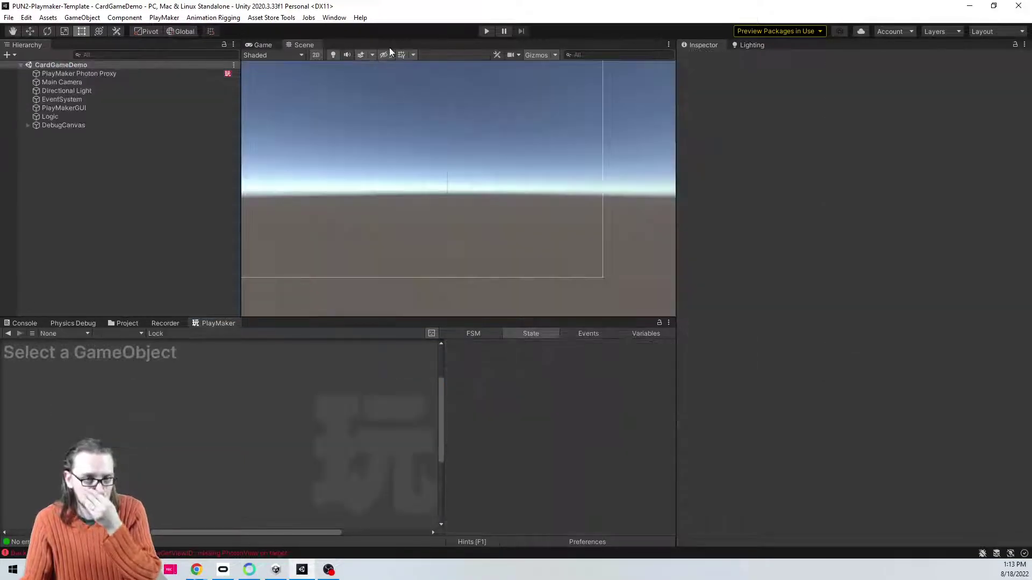
pyautogui.click(488, 30)
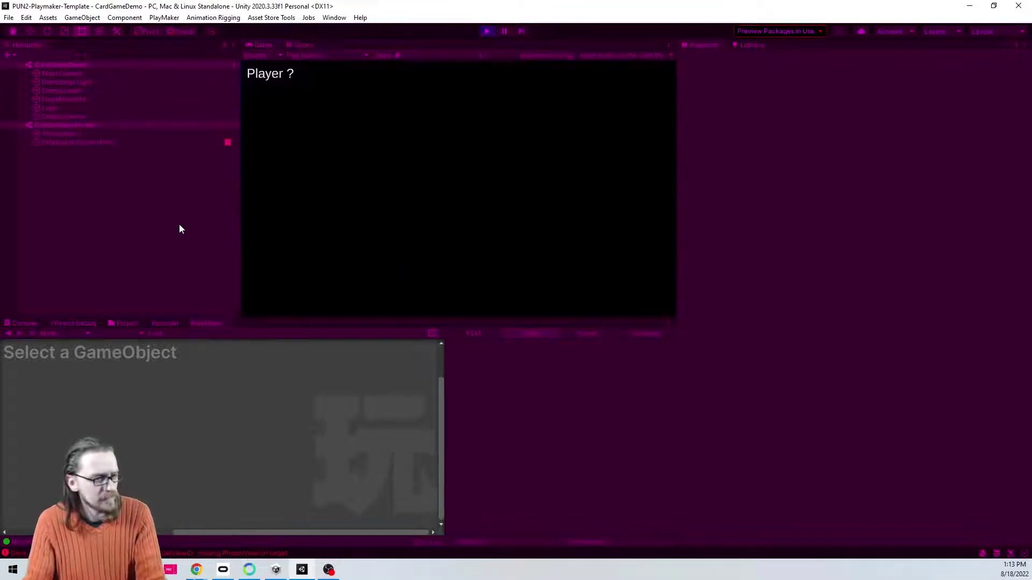
pyautogui.click(62, 142)
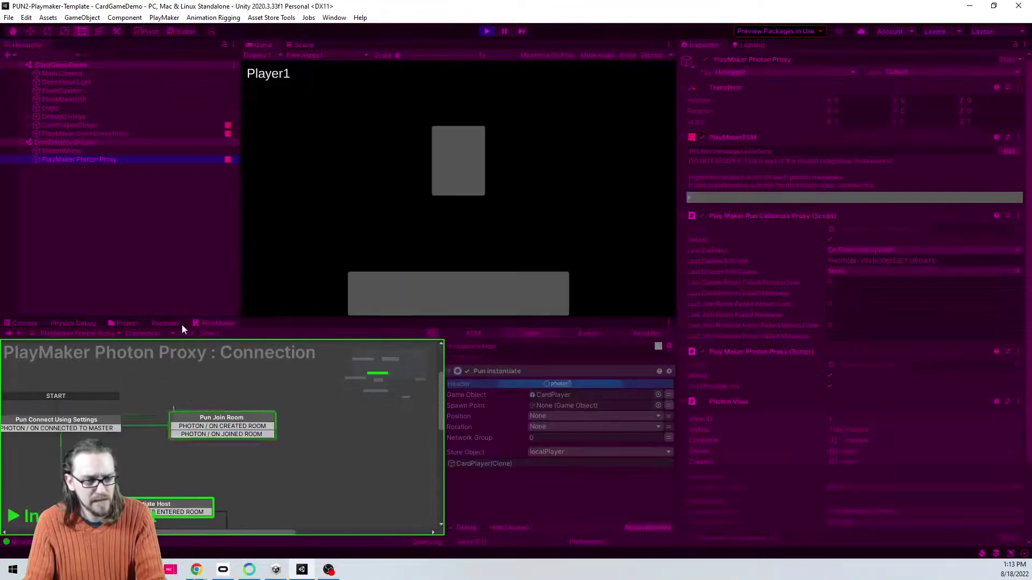
pyautogui.moveTo(247, 469); pyautogui.dragTo(268, 317, button='middle')
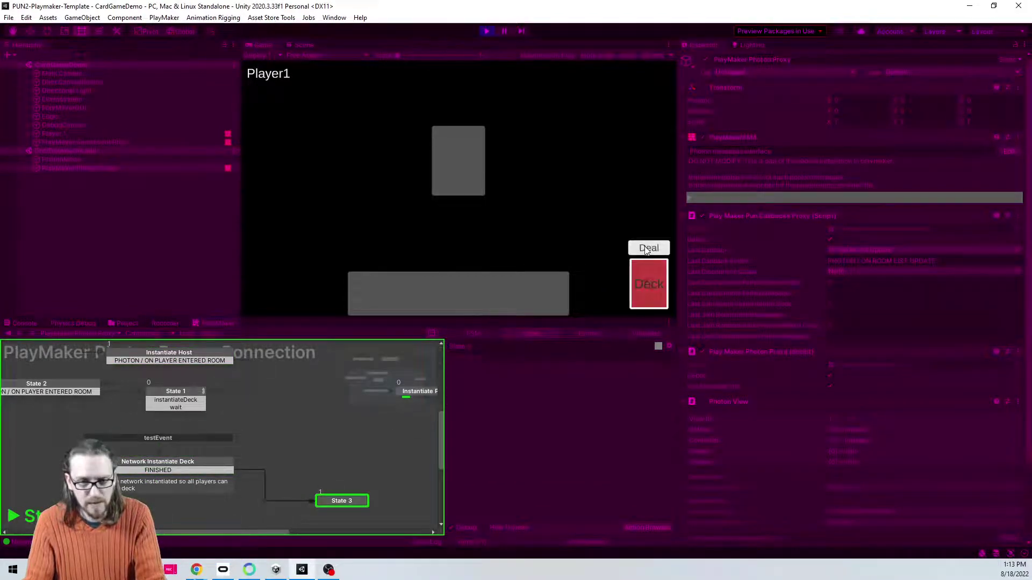
pyautogui.click(647, 248)
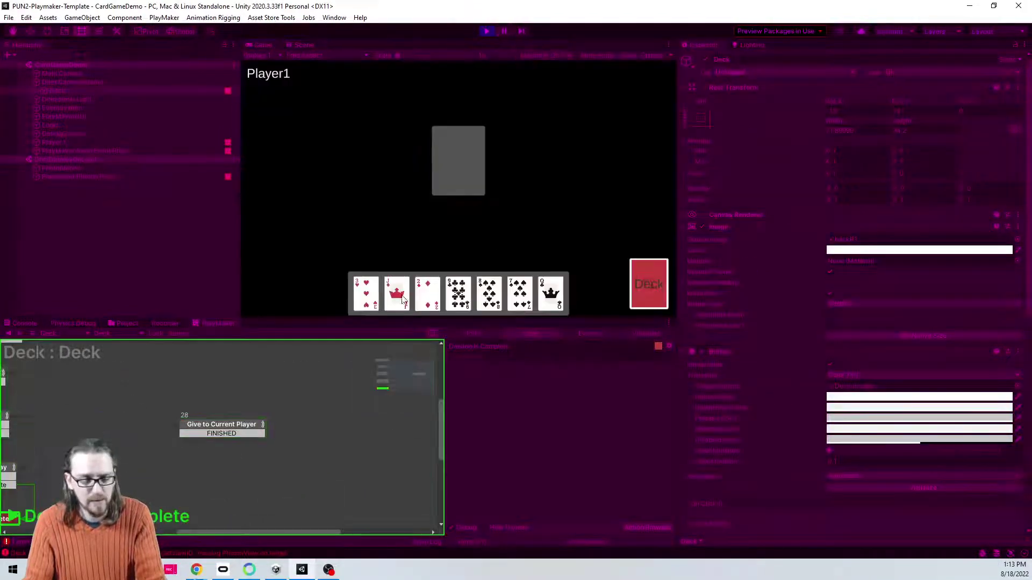
pyautogui.click(366, 293)
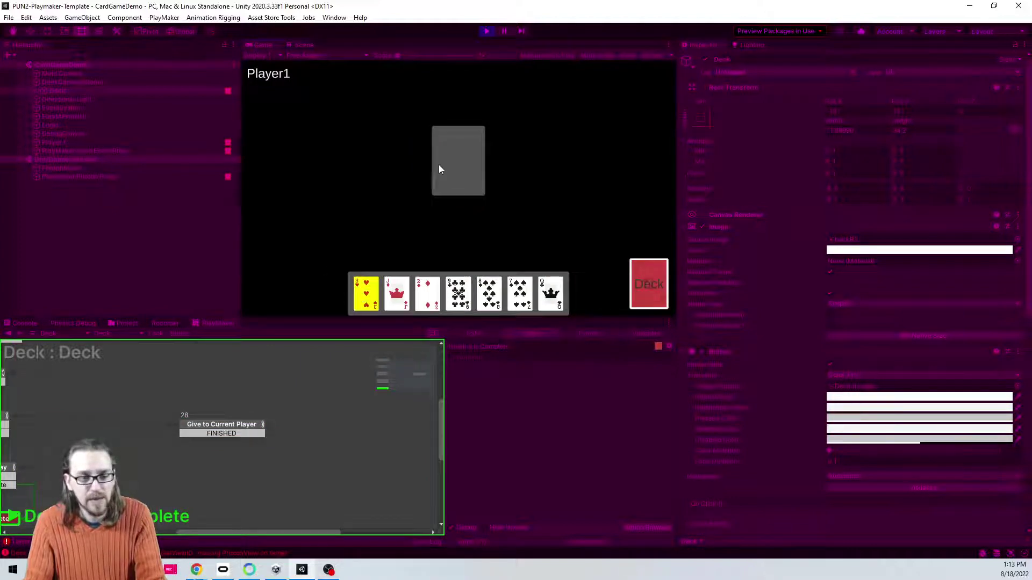
pyautogui.click(451, 160)
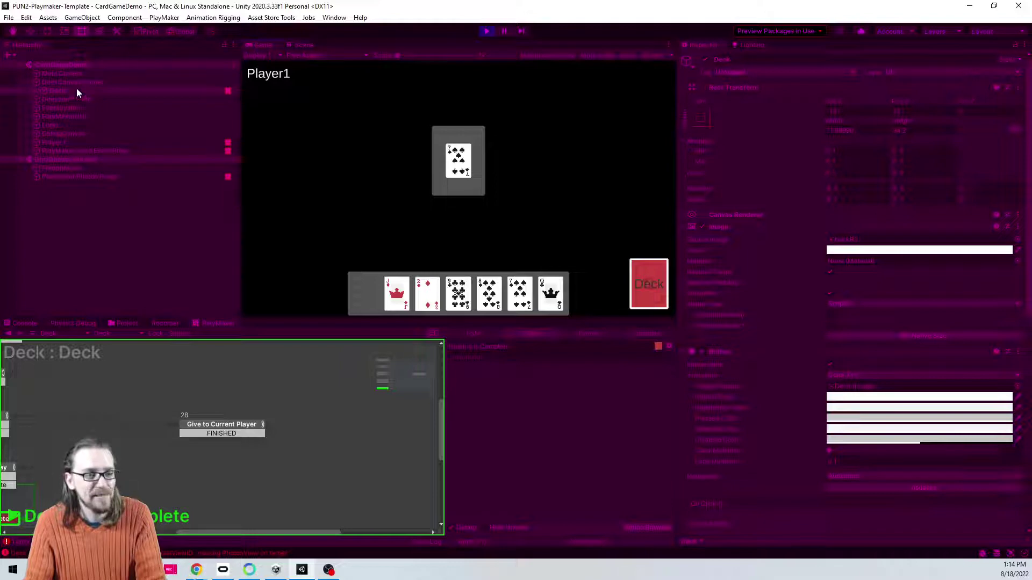
# Step: Test drawing from the Deck with its running Drawing FSM displayed, inspect State 2 and stop the test run
pyautogui.click(119, 333)
pyautogui.click(118, 358)
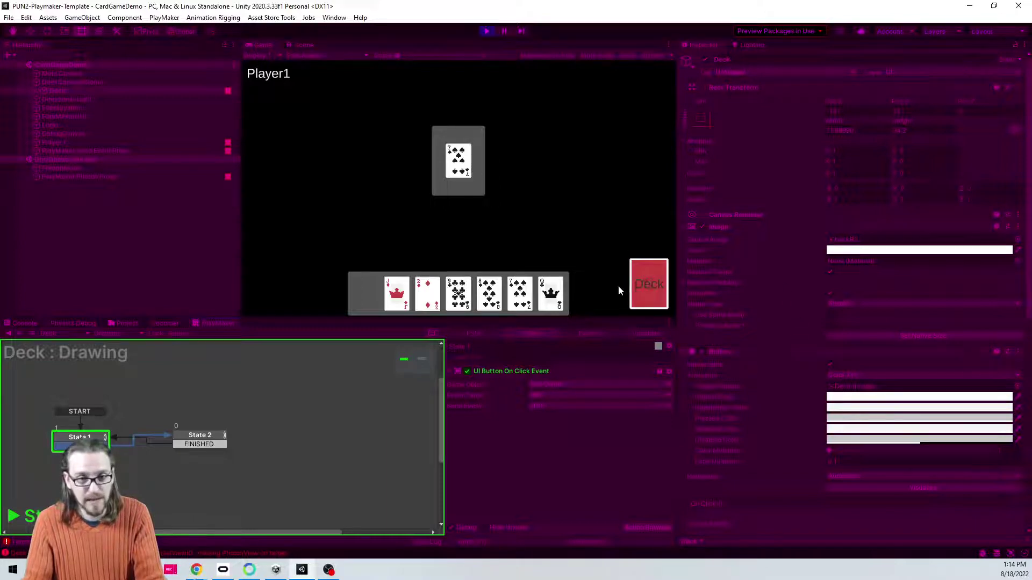
pyautogui.click(646, 294)
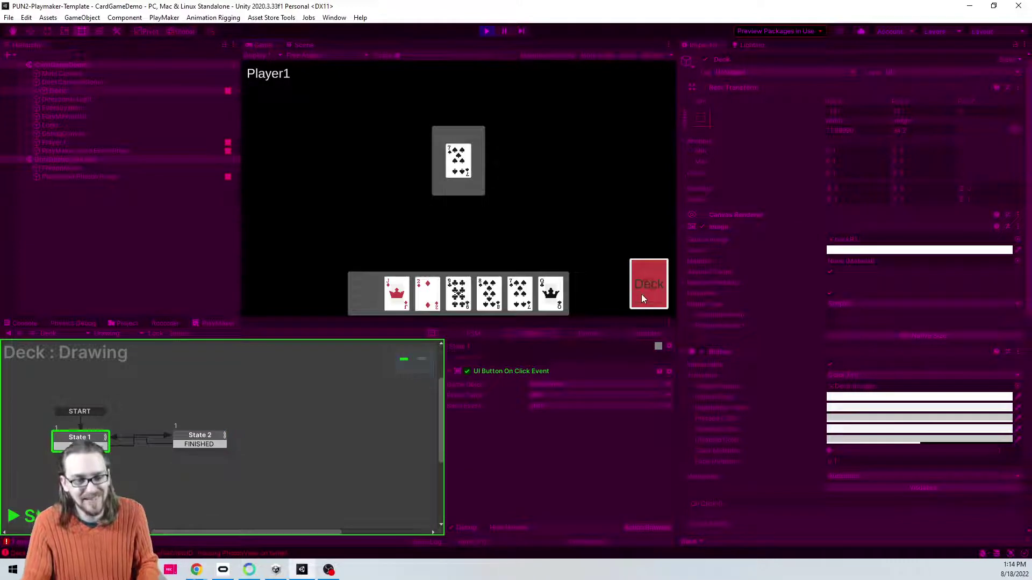
pyautogui.click(647, 285)
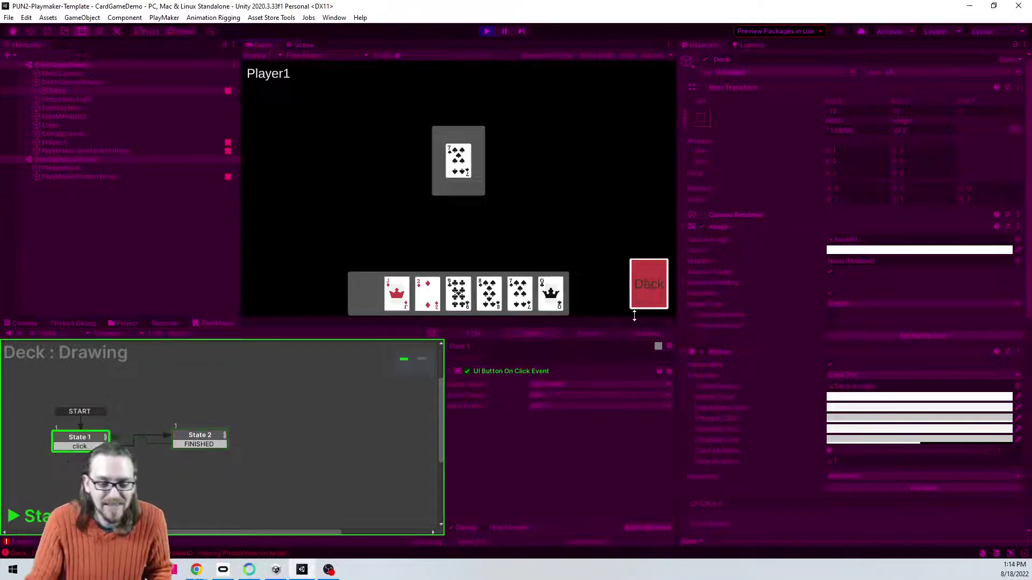
pyautogui.click(200, 436)
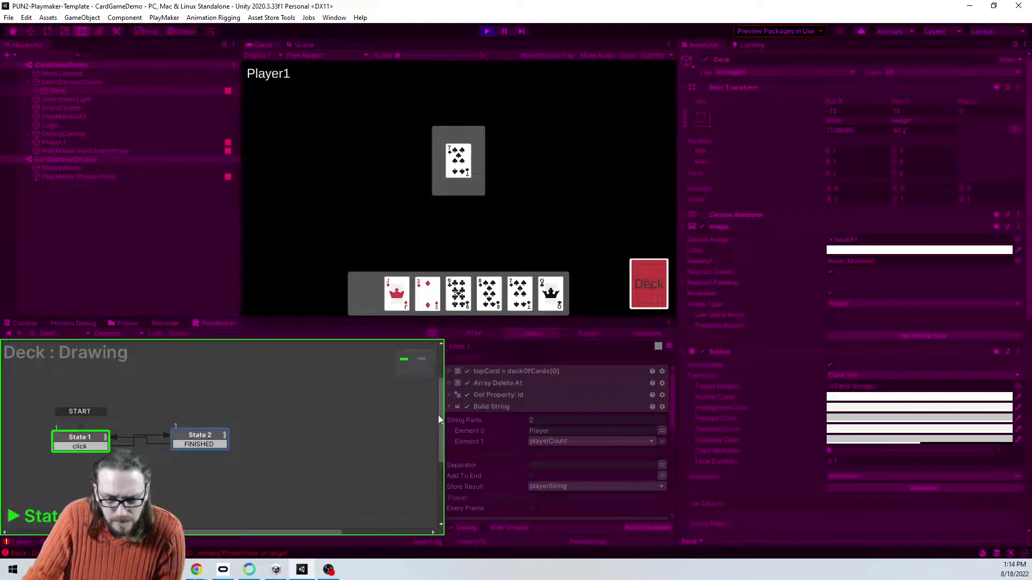
pyautogui.click(487, 31)
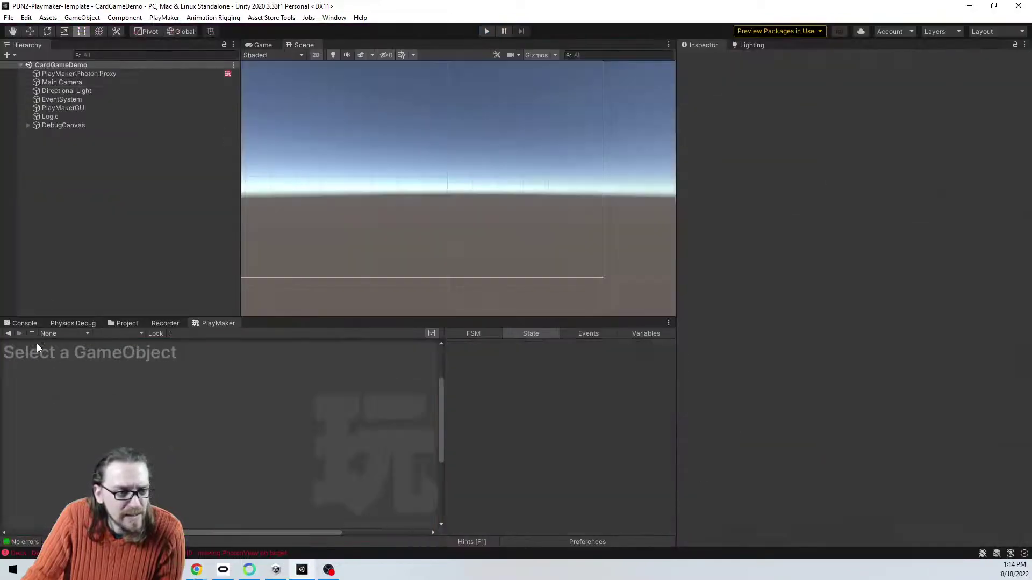
# Step: Open the Deck prefab and display State 2 of its Drawing FSM in an enlarged PlayMaker editor
pyautogui.click(118, 323)
pyautogui.doubleClick(186, 363)
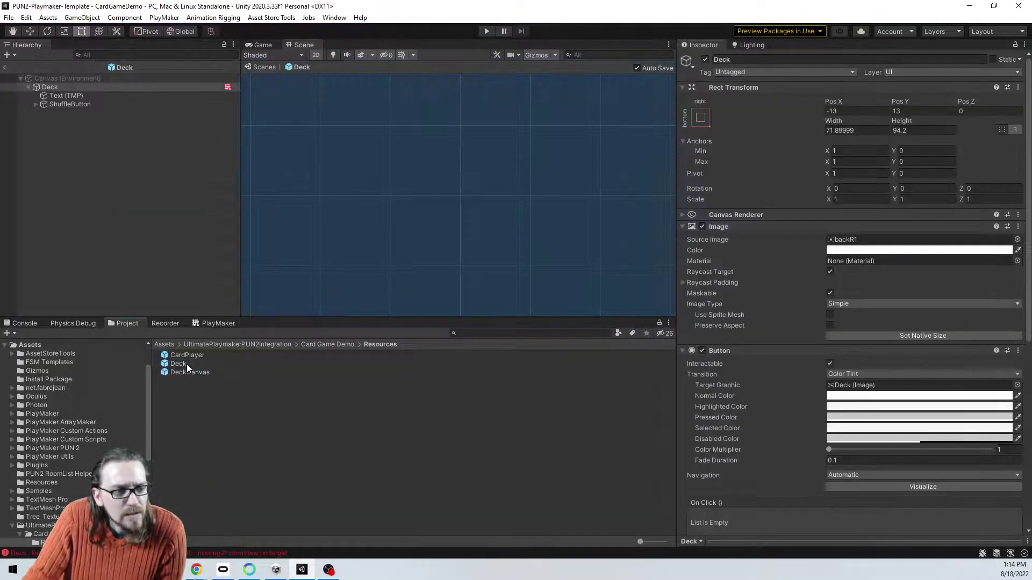
pyautogui.click(215, 323)
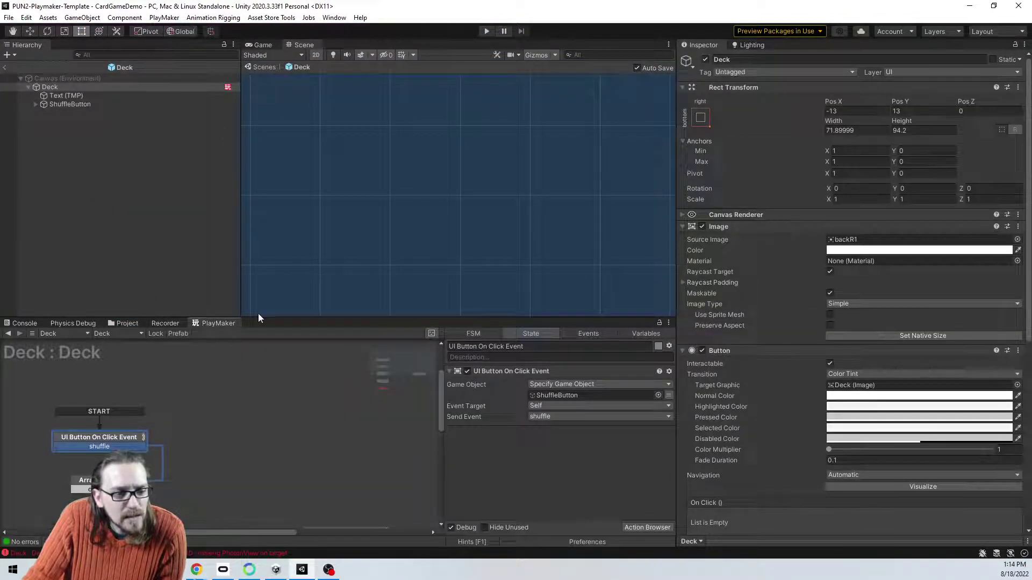
pyautogui.moveTo(257, 317); pyautogui.dragTo(257, 226)
pyautogui.click(107, 257)
pyautogui.click(127, 265)
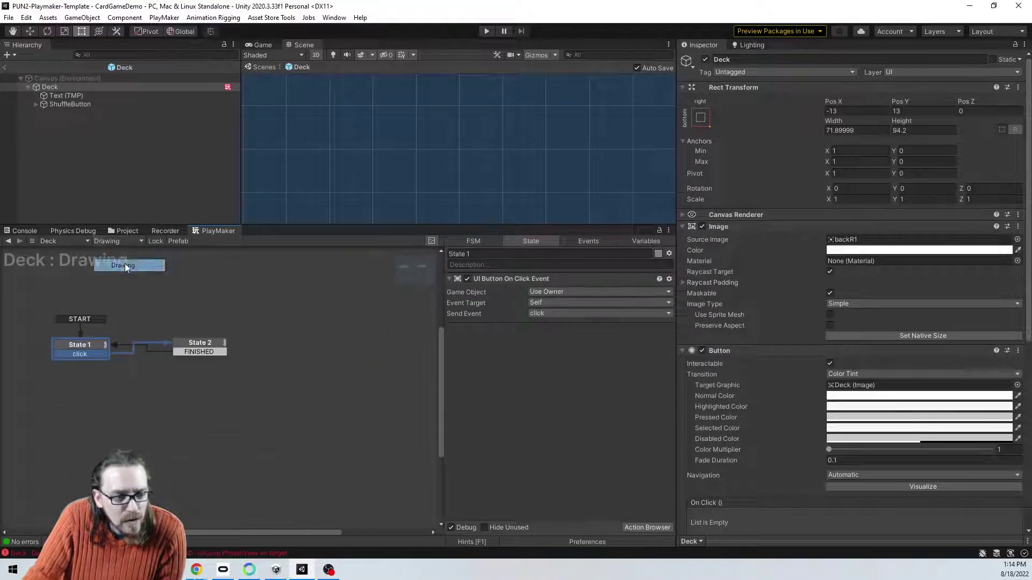
pyautogui.click(206, 345)
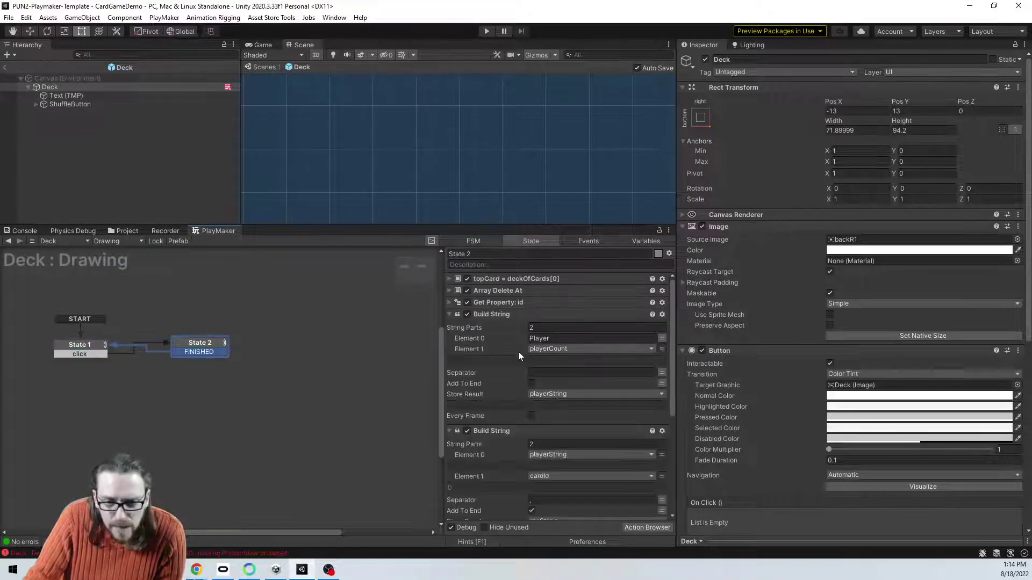
# Step: Delete the local playerCount string variable from the Deck's Drawing FSM
pyautogui.click(572, 349)
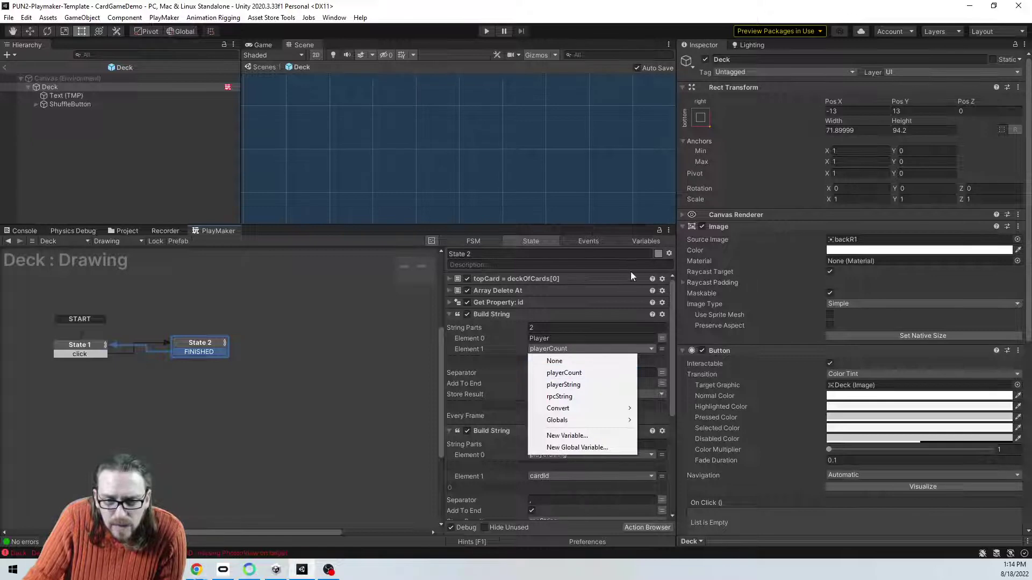
pyautogui.click(672, 351)
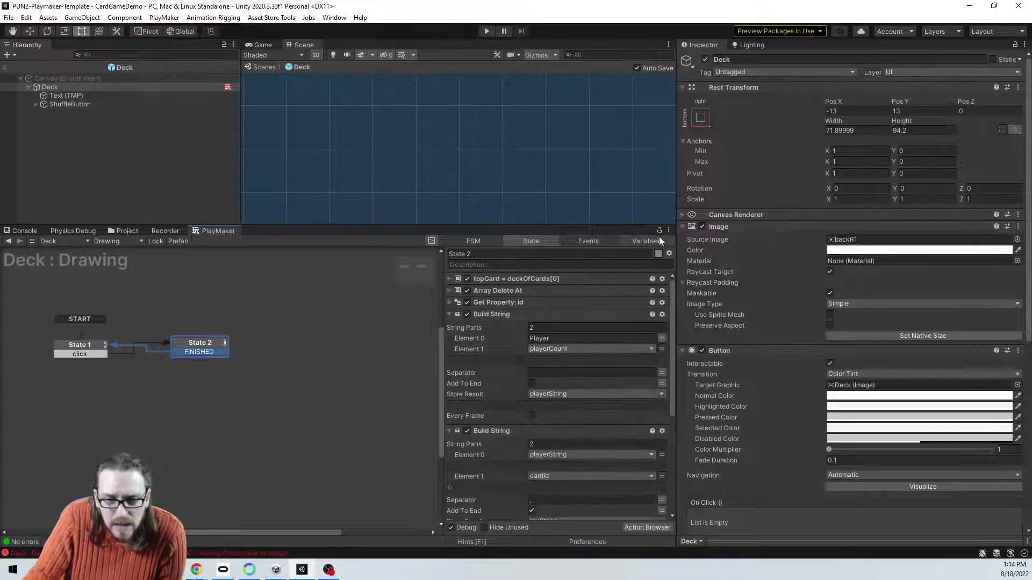
pyautogui.click(645, 241)
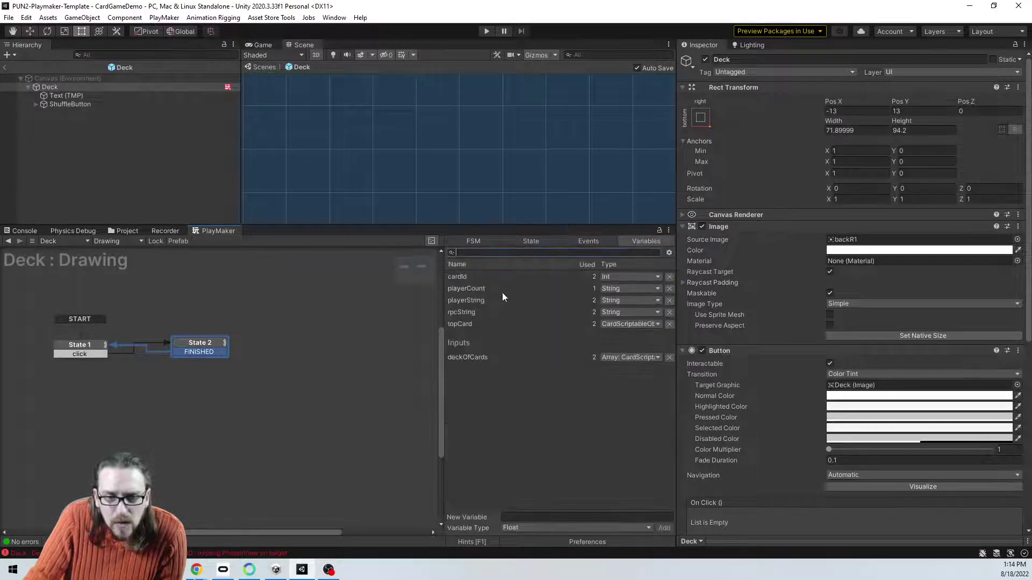
pyautogui.click(669, 290)
pyautogui.click(544, 307)
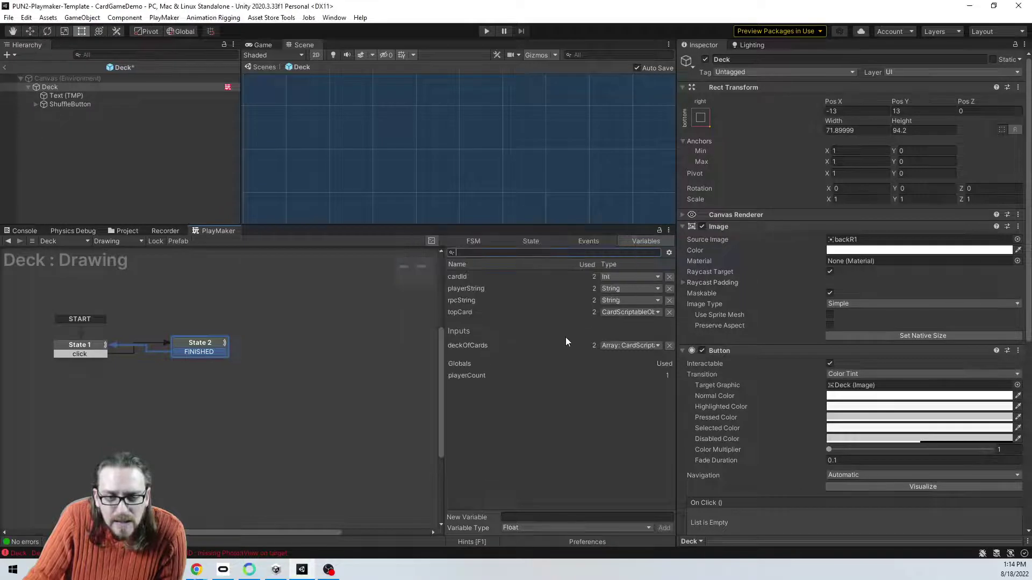
# Step: Set Element 1 of State 2's first Build String action to the global playerCount variable
pyautogui.click(539, 243)
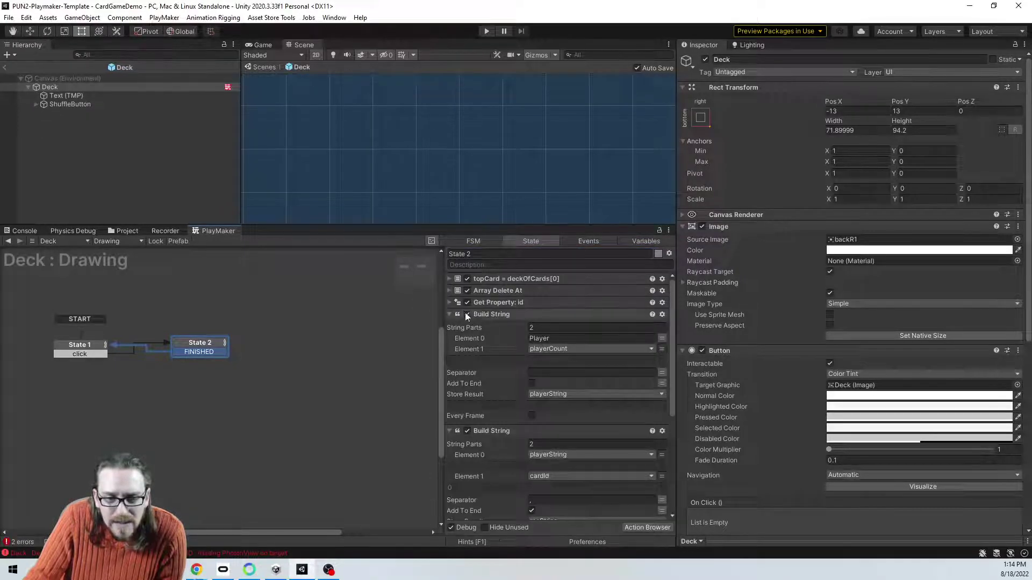
pyautogui.click(558, 348)
pyautogui.moveTo(585, 409)
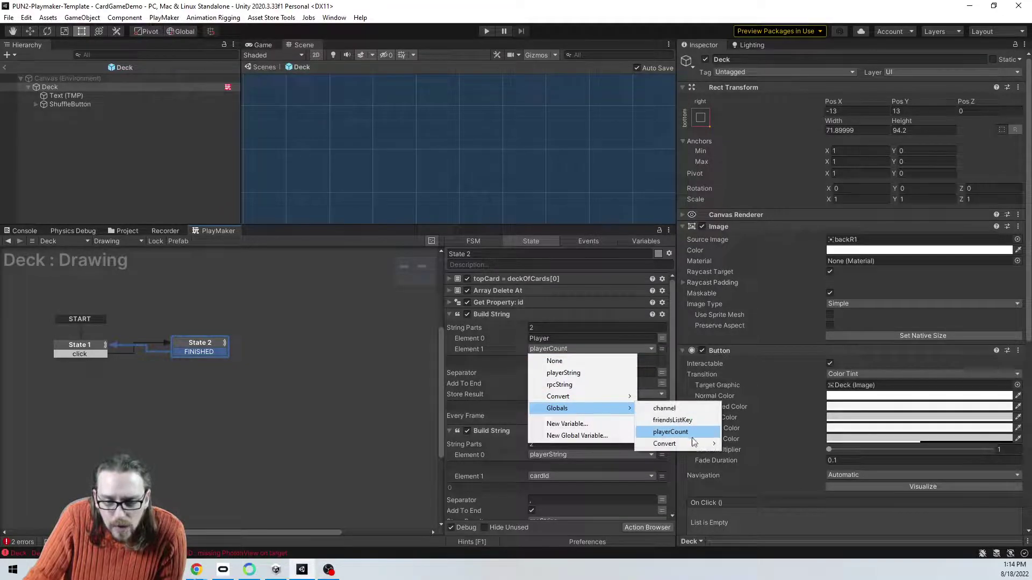
pyautogui.click(671, 432)
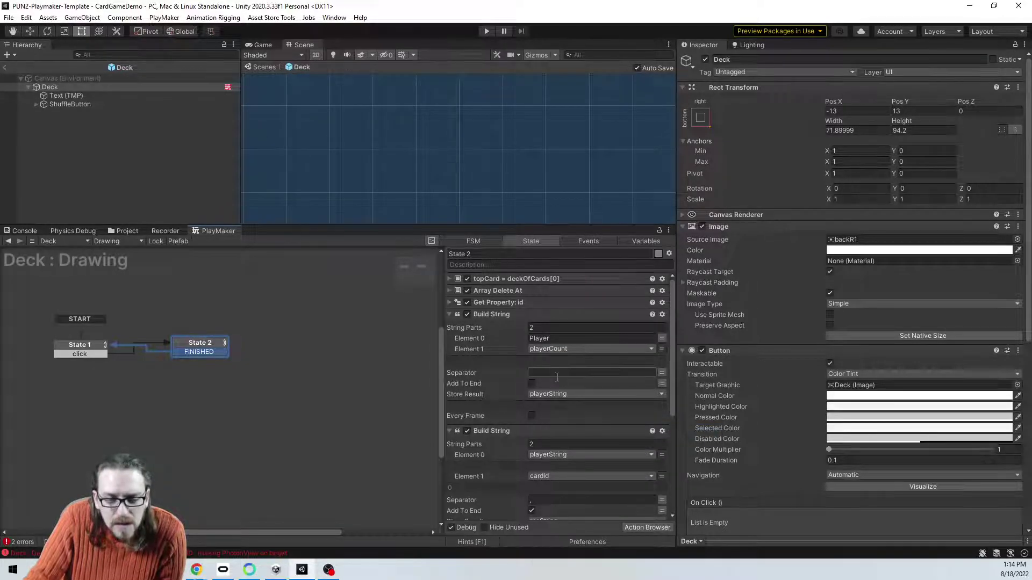
pyautogui.scroll(-3, 555, 380)
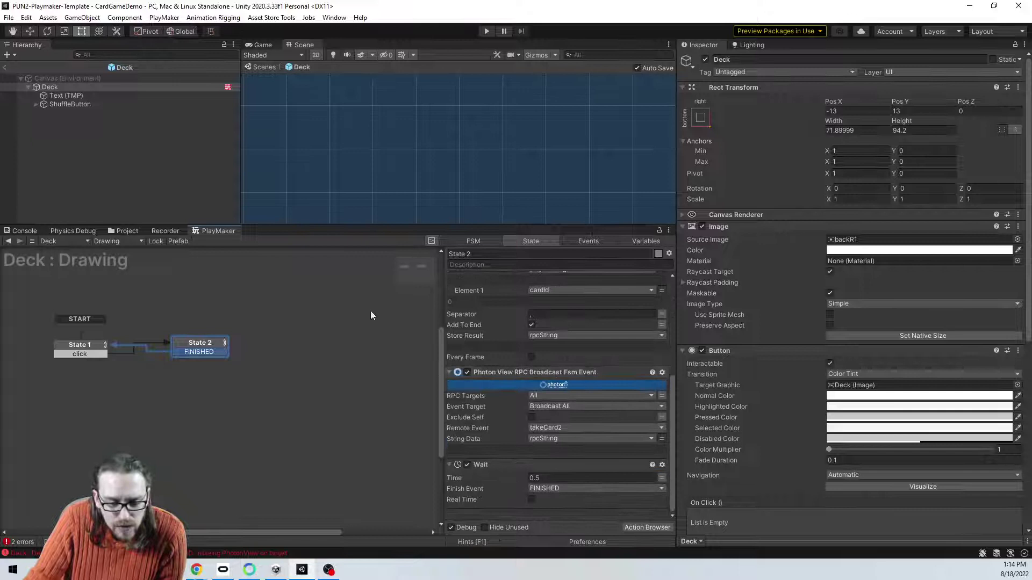
# Step: Return to the CardGameDemo scene and run it, shuffle to deal the cards, resume from the pause and play the first hand card onto the central pile
pyautogui.click(4, 68)
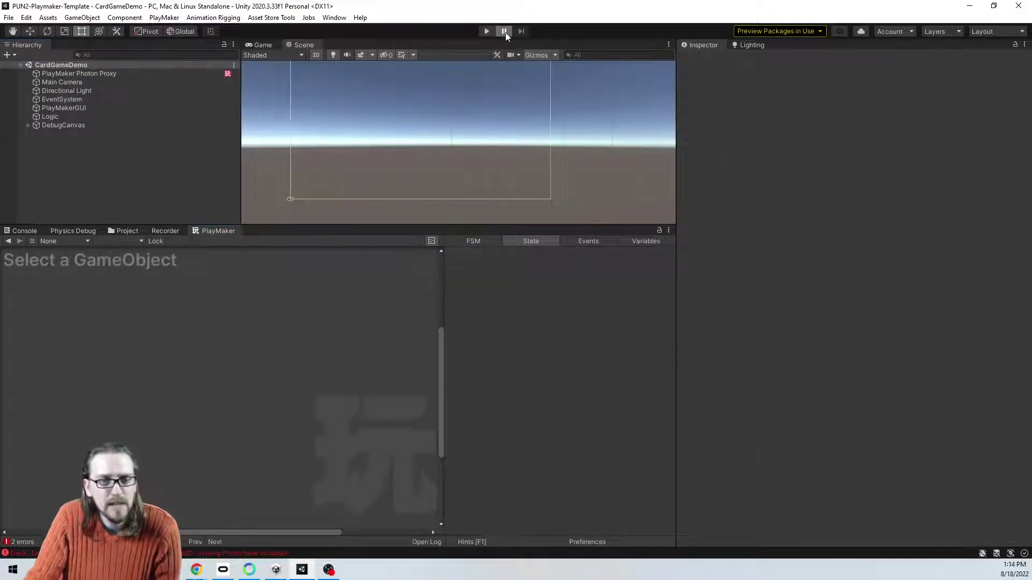
pyautogui.click(486, 31)
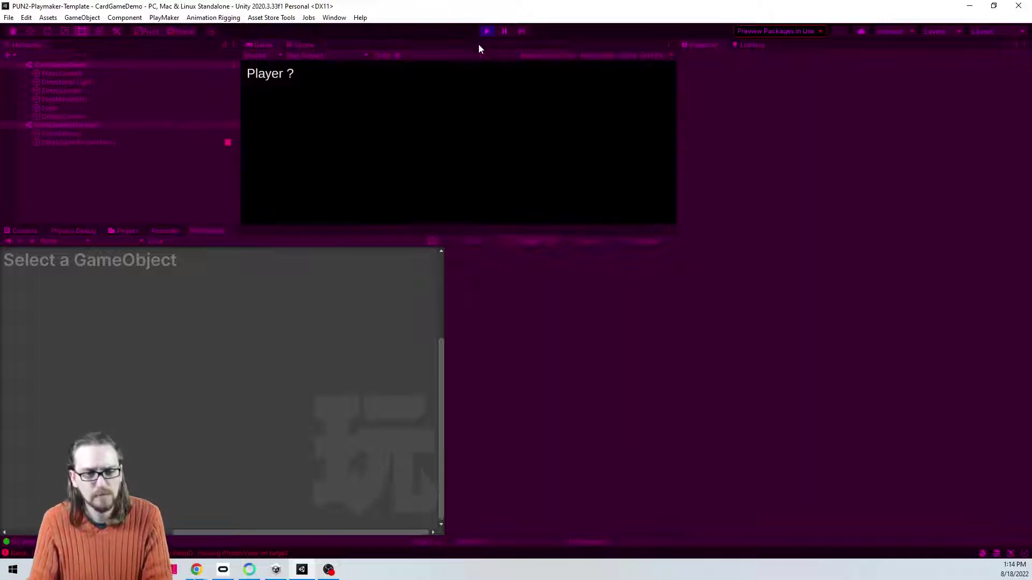
pyautogui.click(48, 142)
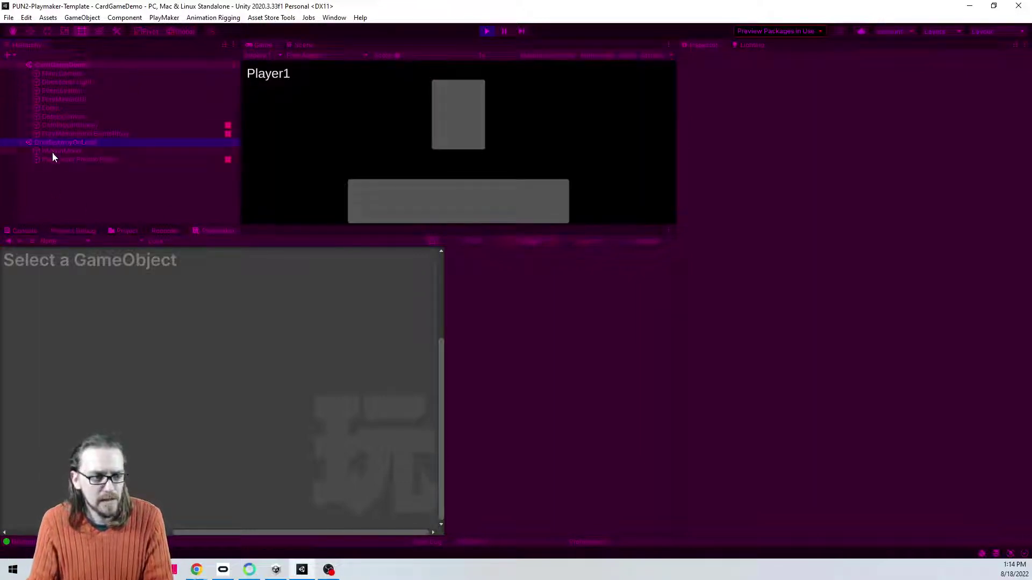
pyautogui.click(55, 159)
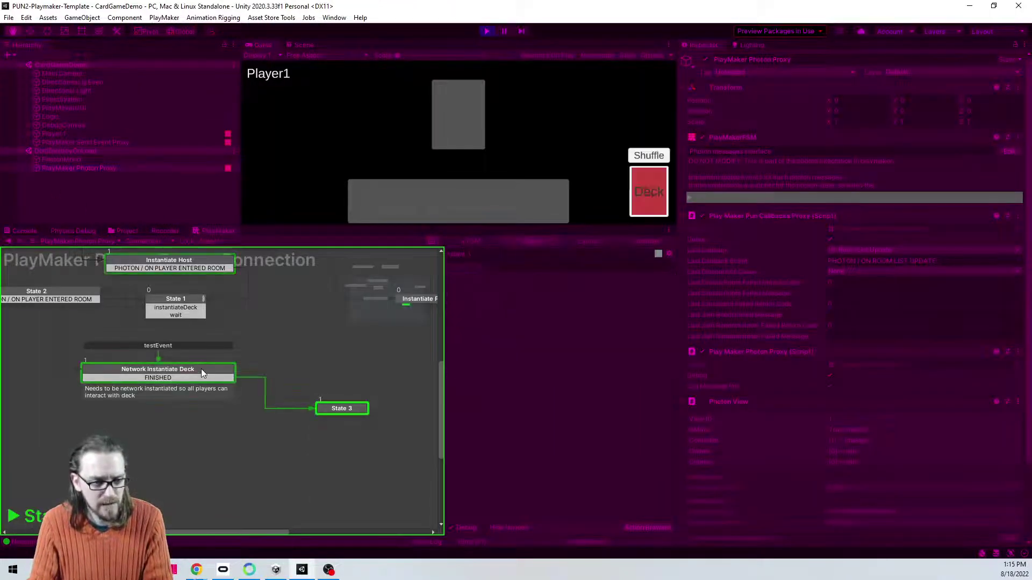
pyautogui.click(657, 155)
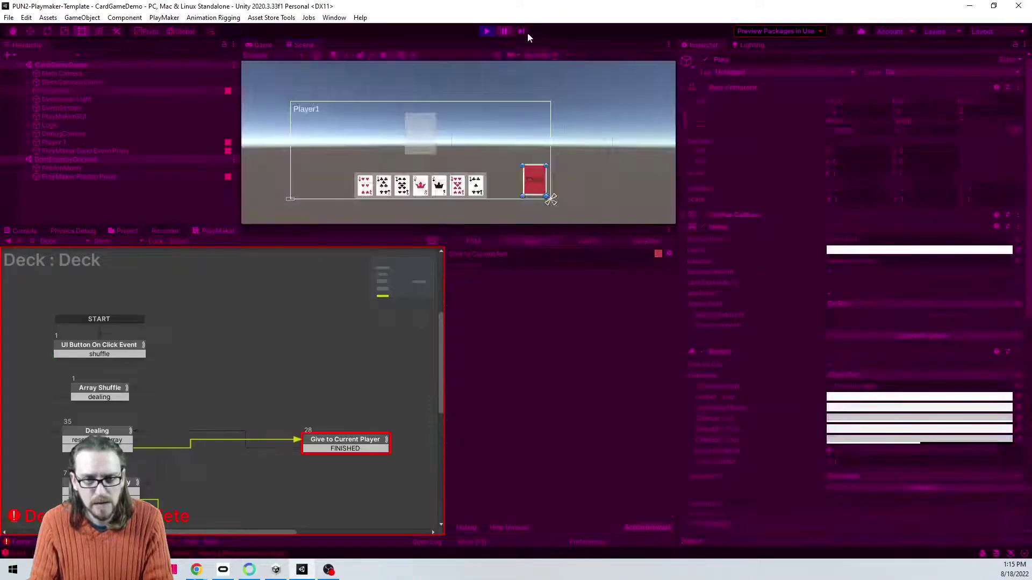
pyautogui.click(503, 30)
pyautogui.click(376, 195)
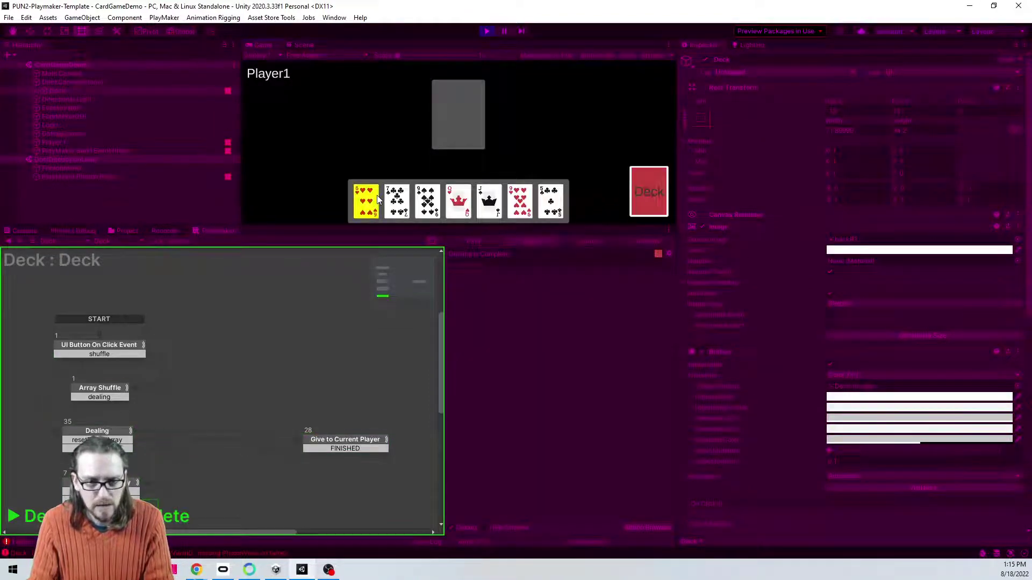
pyautogui.click(444, 122)
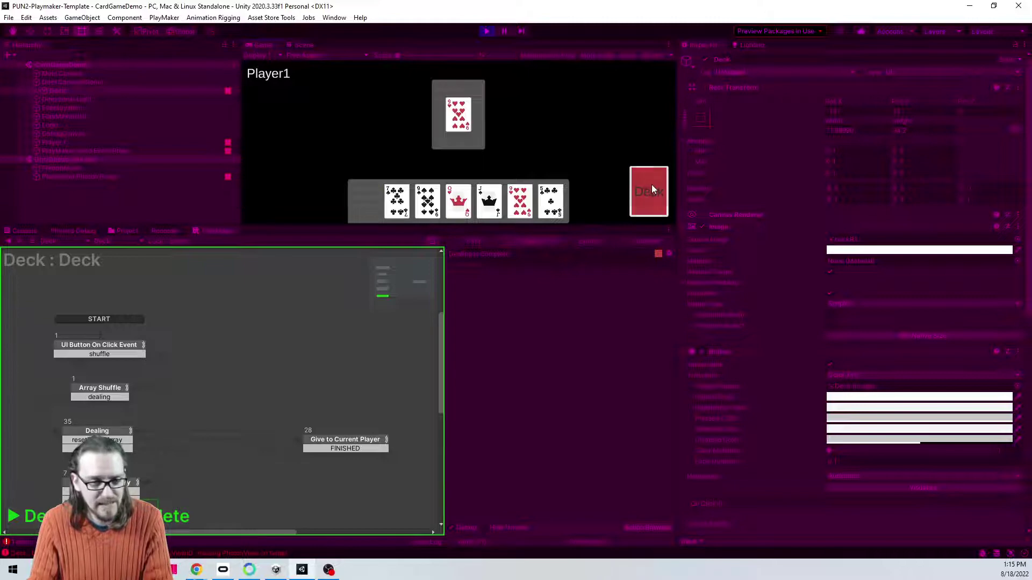
# Step: Inspect State 2's Build String values in the running Deck's Drawing FSM
pyautogui.click(70, 90)
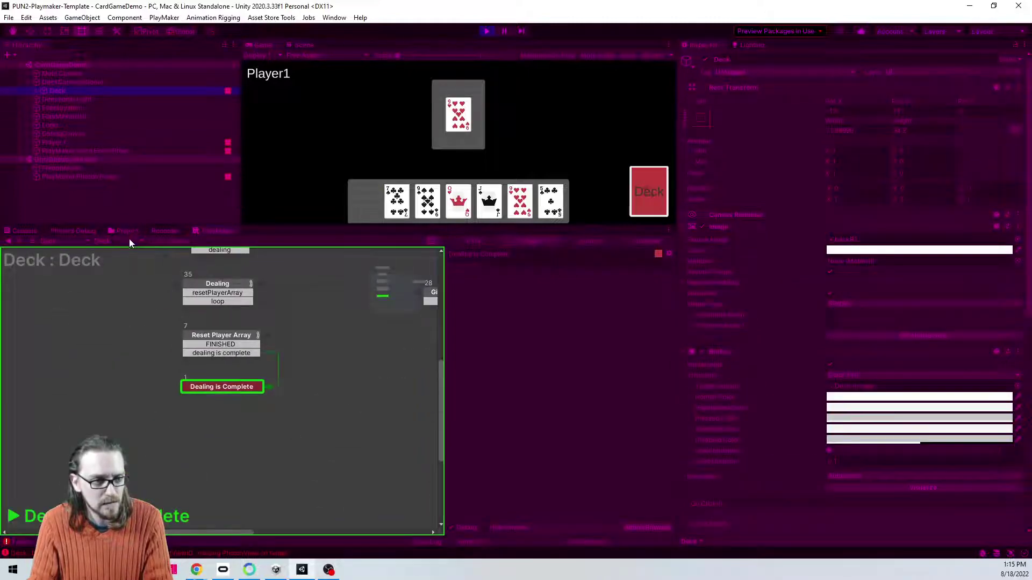
pyautogui.click(129, 244)
pyautogui.click(125, 262)
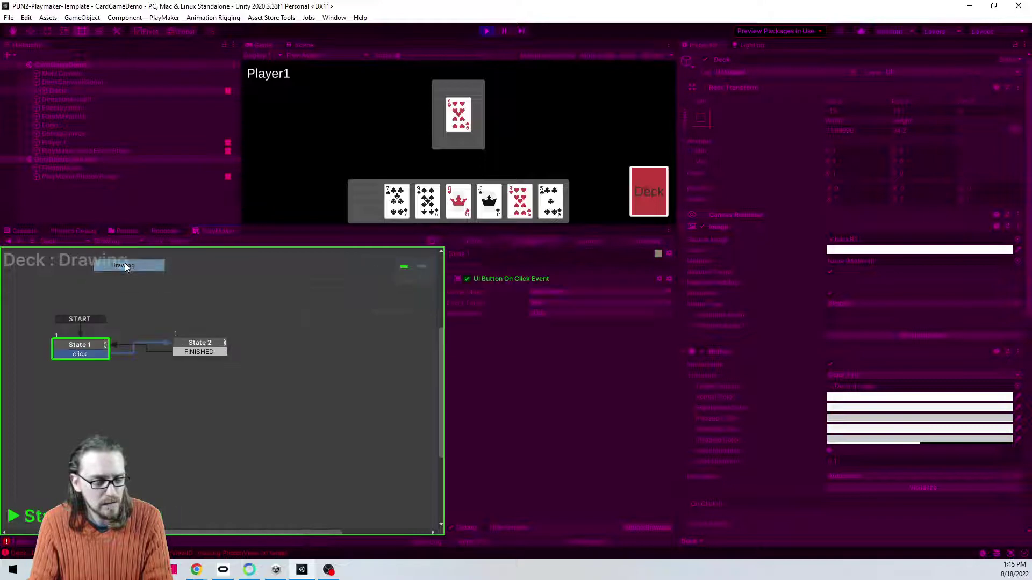
pyautogui.click(199, 342)
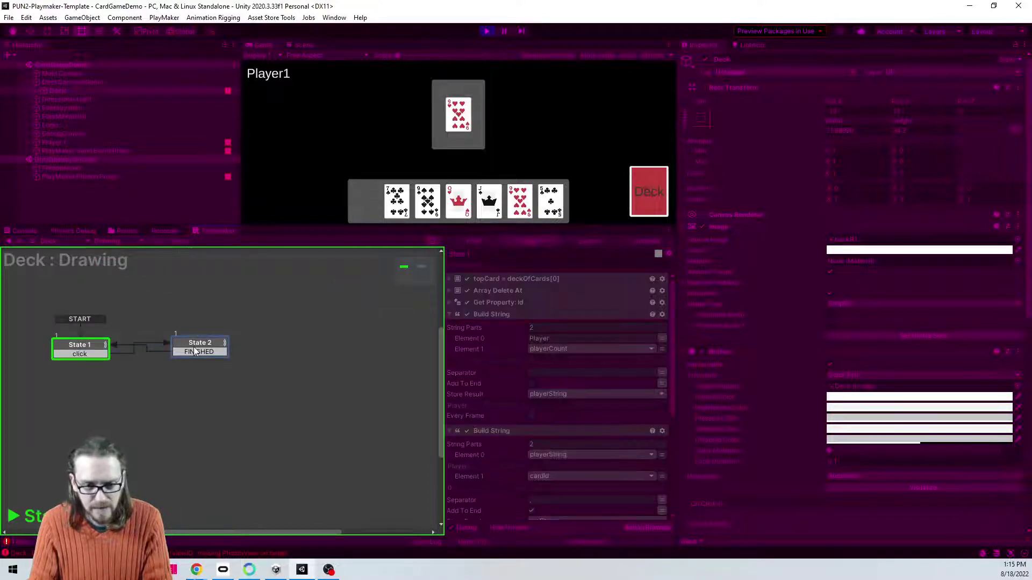
pyautogui.click(645, 350)
pyautogui.click(674, 350)
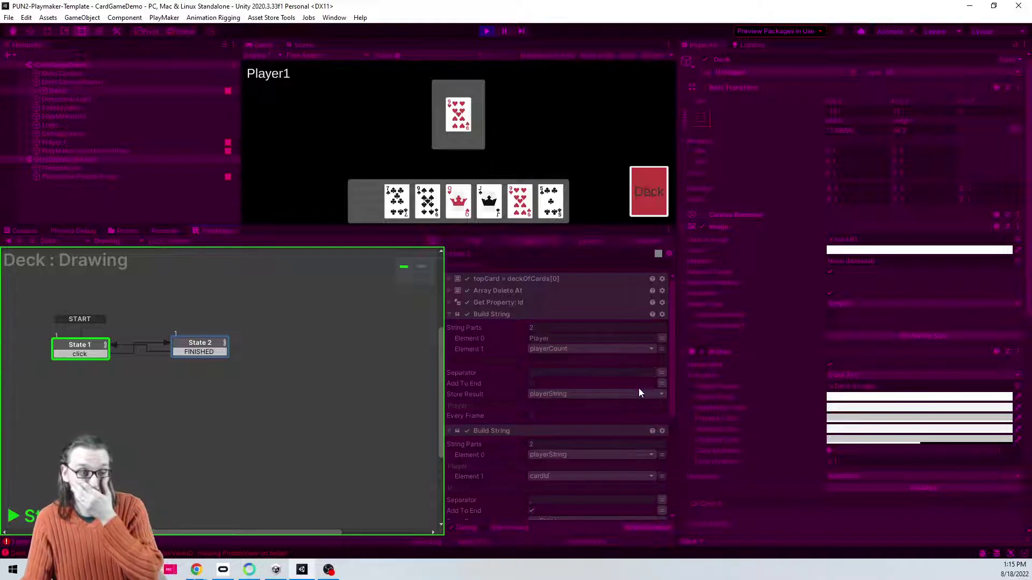
# Step: Examine the running PlayMaker Photon Proxy's Connection FSM, including the Pun Instantiate action in its Instantiate Host state
pyautogui.click(94, 177)
pyautogui.click(145, 240)
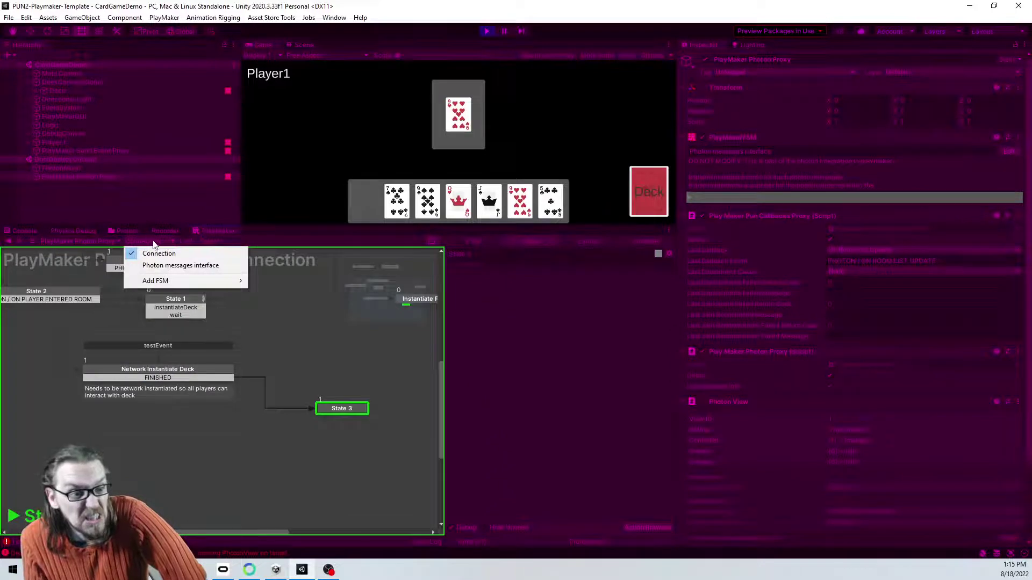
pyautogui.click(285, 360)
pyautogui.click(141, 240)
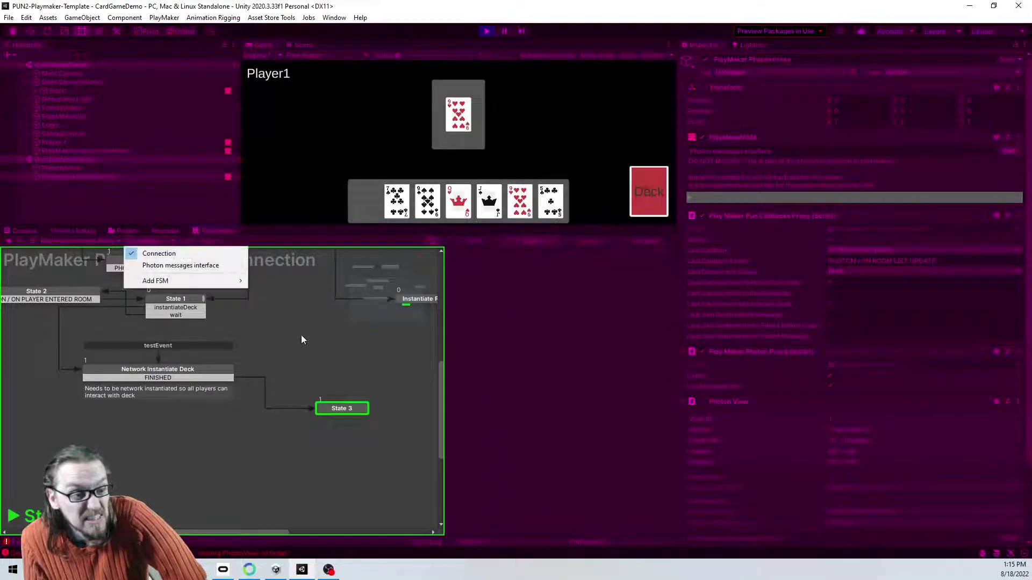
pyautogui.click(303, 337)
pyautogui.moveTo(339, 356); pyautogui.dragTo(307, 457, button='middle')
pyautogui.moveTo(272, 353); pyautogui.dragTo(224, 366, button='middle')
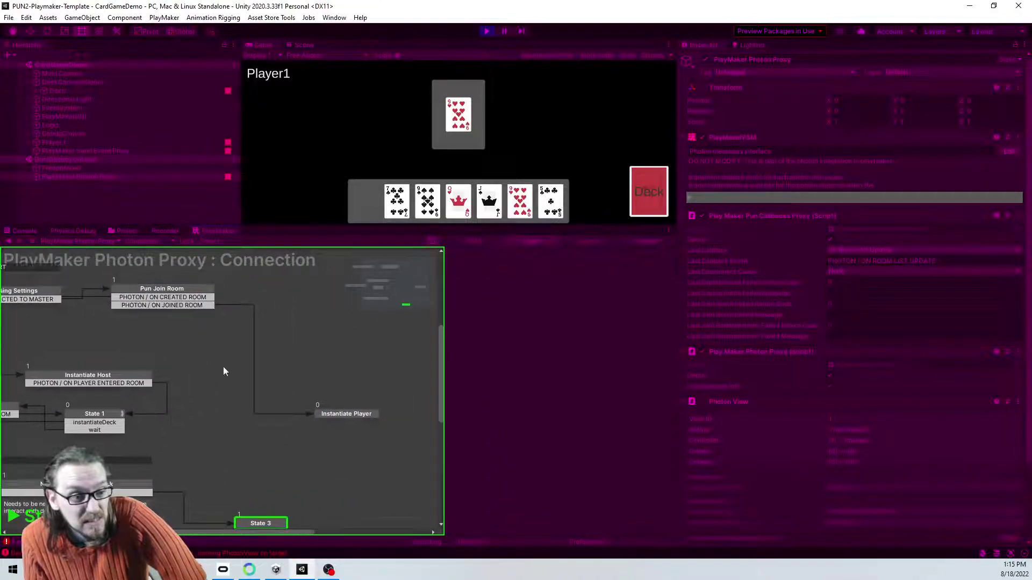
pyautogui.moveTo(130, 337); pyautogui.dragTo(270, 357, button='middle')
pyautogui.scroll(-2, 301, 361)
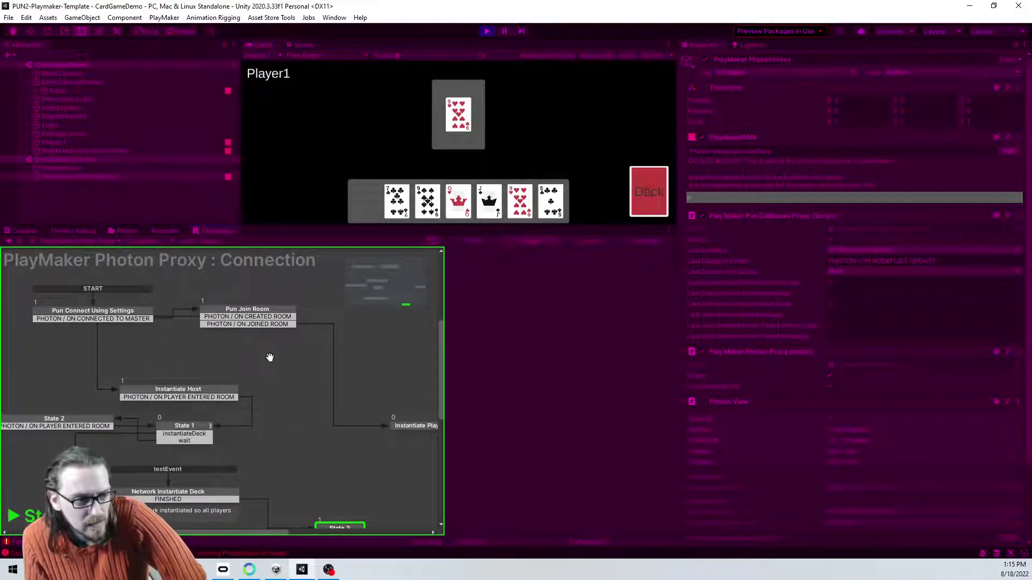
pyautogui.click(192, 395)
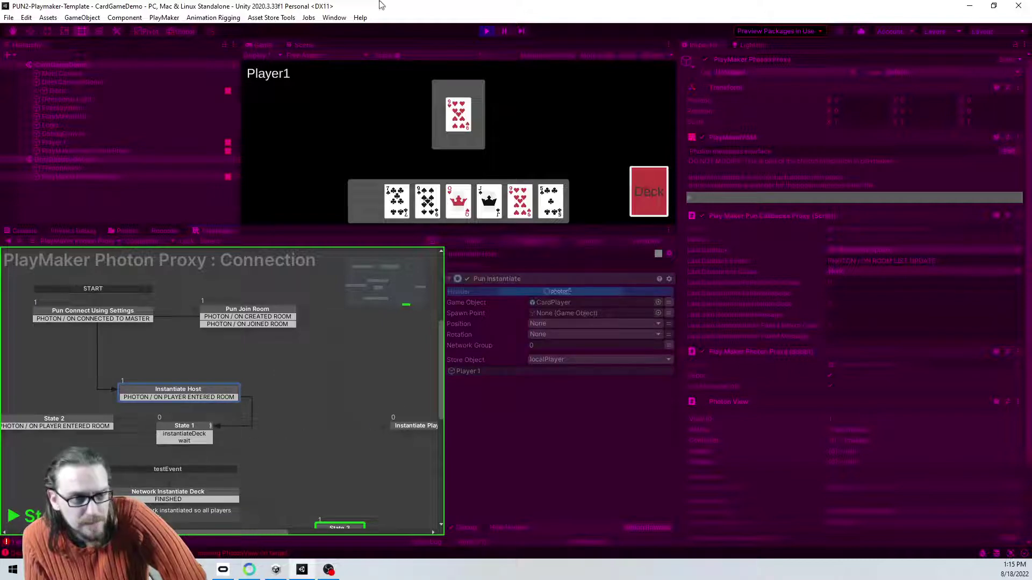
# Step: Stop the test run and check which prefab the Connection FSM's Instantiate Player state creates
pyautogui.click(487, 31)
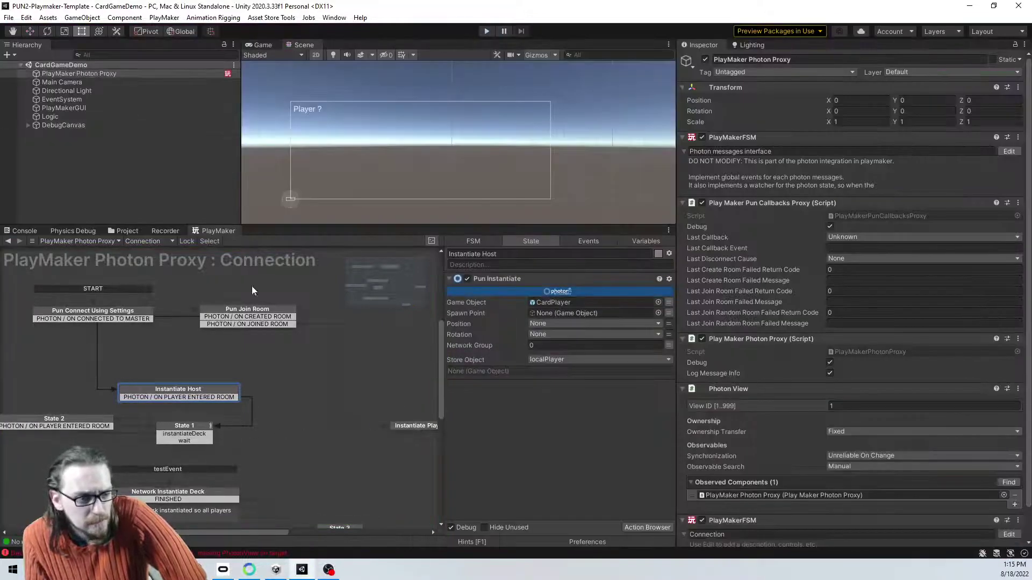
pyautogui.click(422, 427)
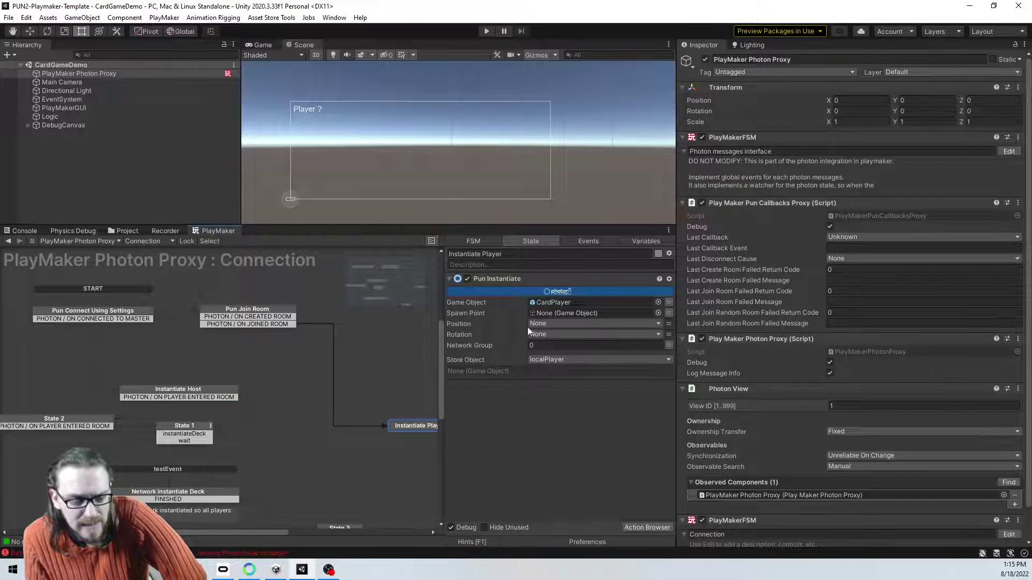
pyautogui.moveTo(278, 396)
pyautogui.mouseDown(button='middle')
pyautogui.moveTo(215, 346)
pyautogui.moveTo(272, 401)
pyautogui.mouseUp(button='middle')
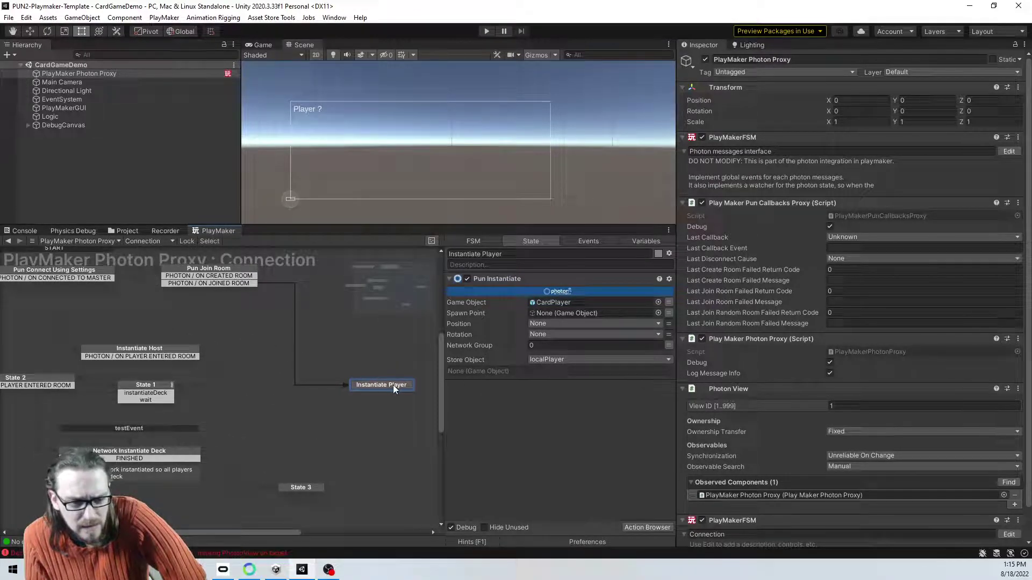
pyautogui.click(168, 241)
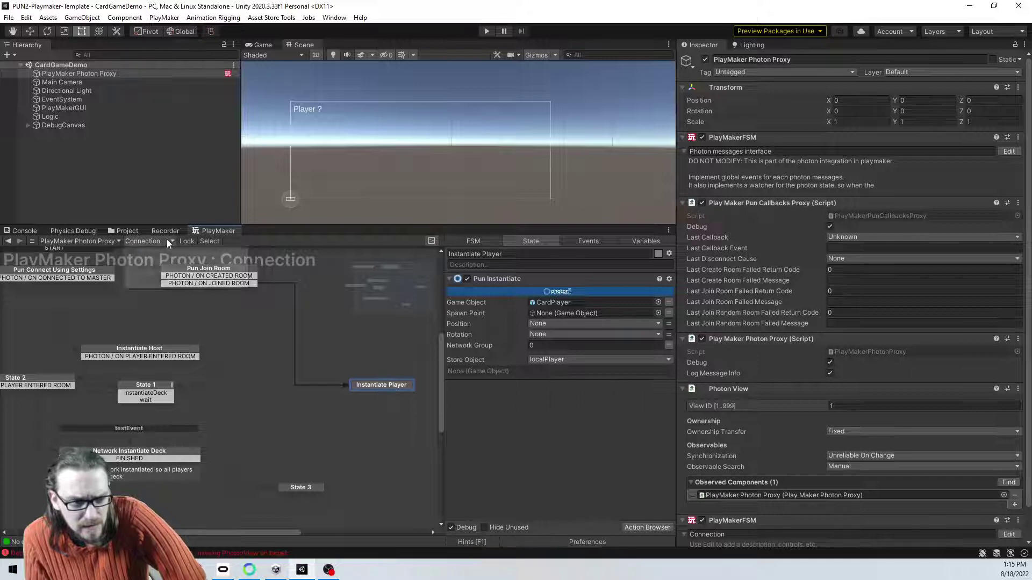
# Step: Open the CardPlayer prefab and inspect the Pun Set Player Custom Property - Count state in its Get Player Number FSM
pyautogui.click(127, 231)
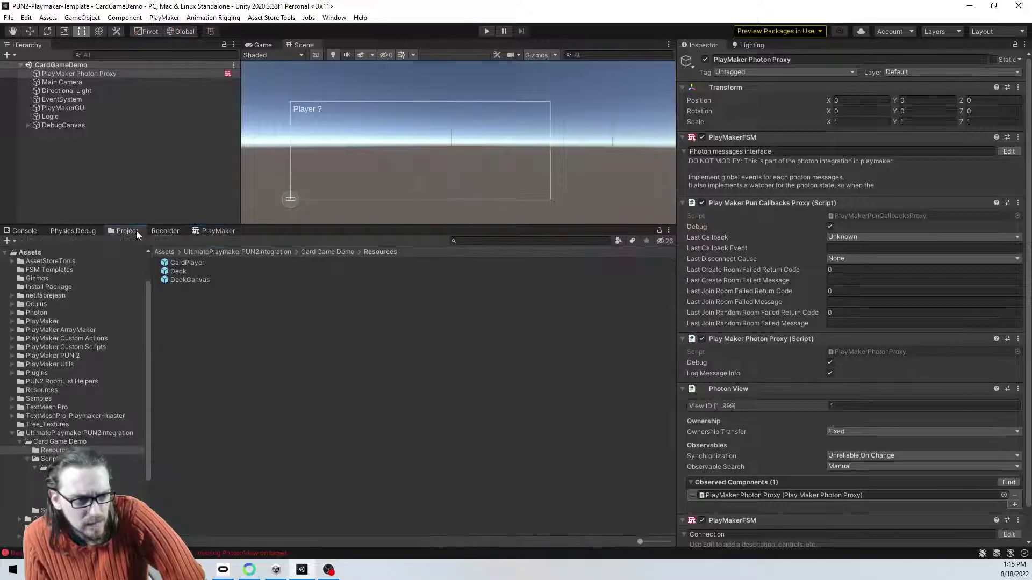
pyautogui.doubleClick(178, 267)
pyautogui.doubleClick(179, 263)
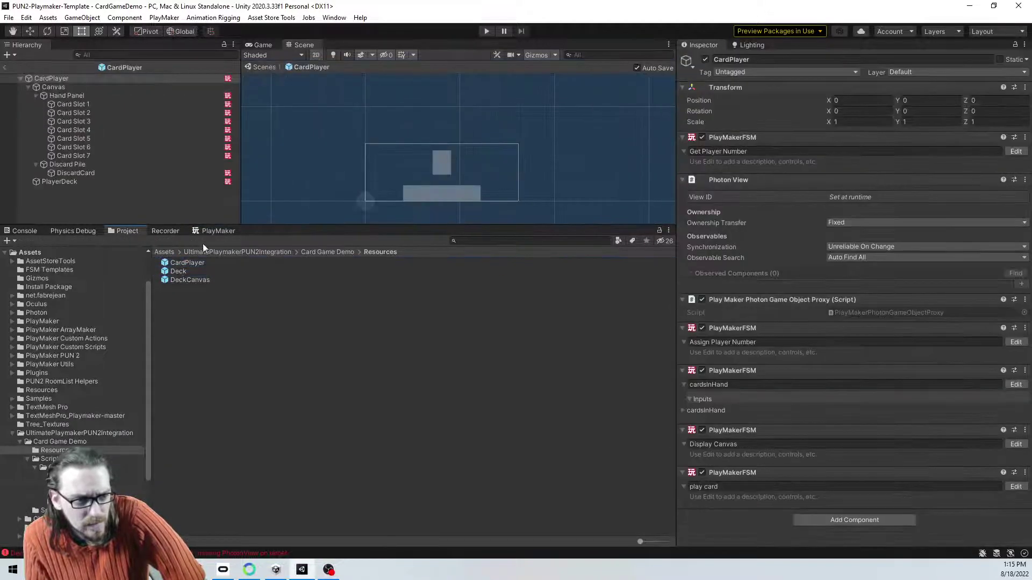
pyautogui.click(208, 232)
pyautogui.moveTo(375, 411); pyautogui.dragTo(292, 412, button='middle')
pyautogui.click(228, 413)
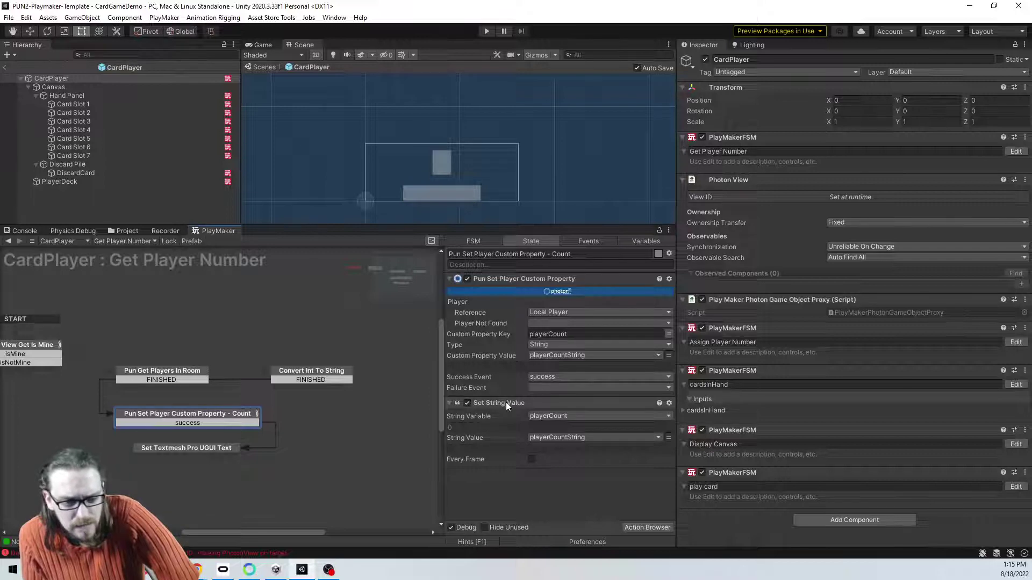
# Step: Move the Set String Value action above Pun Set Player Custom Property in the Count state and exit the CardPlayer prefab
pyautogui.click(229, 448)
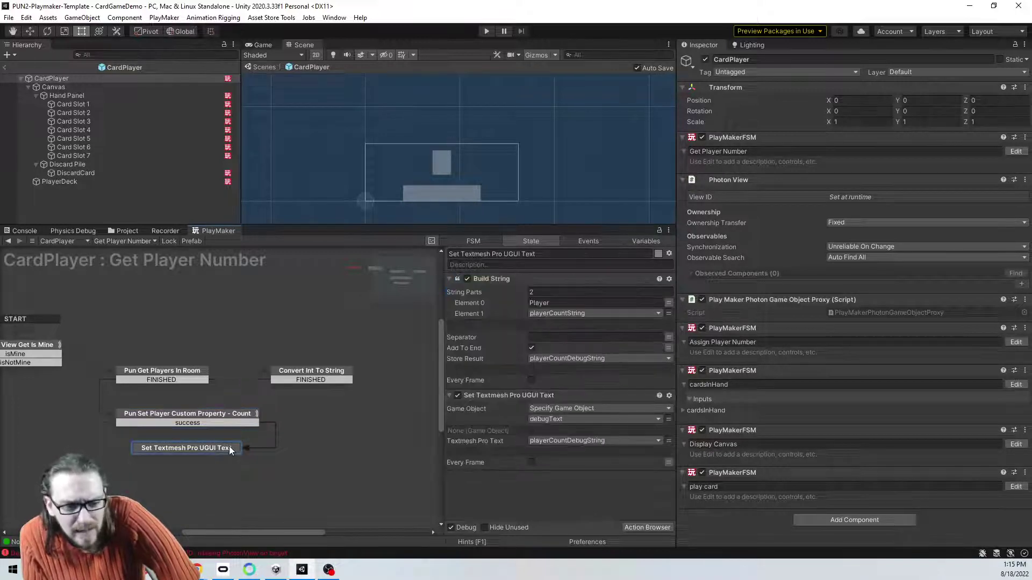
pyautogui.click(226, 420)
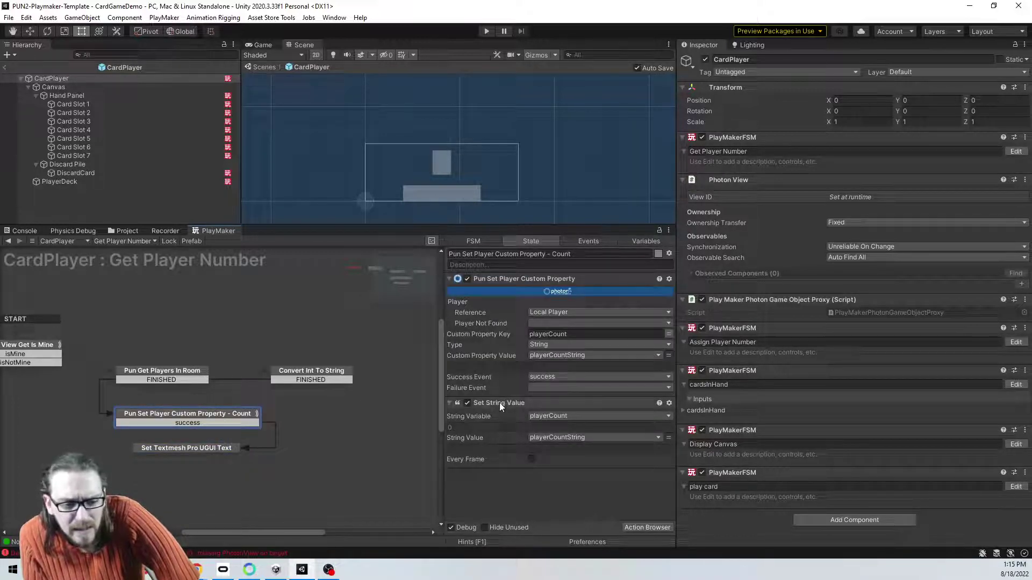
pyautogui.moveTo(498, 402); pyautogui.dragTo(518, 301)
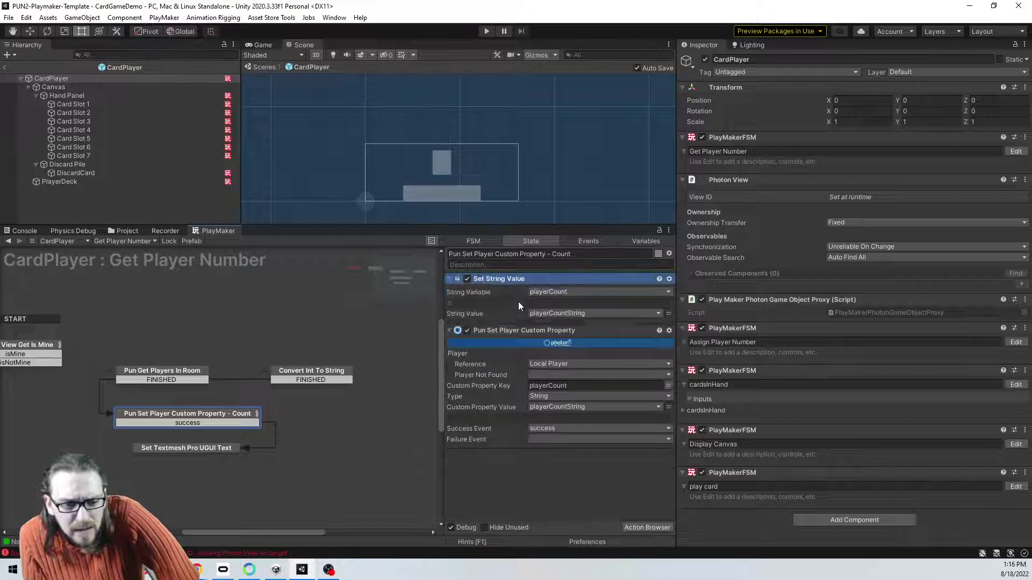
pyautogui.click(4, 68)
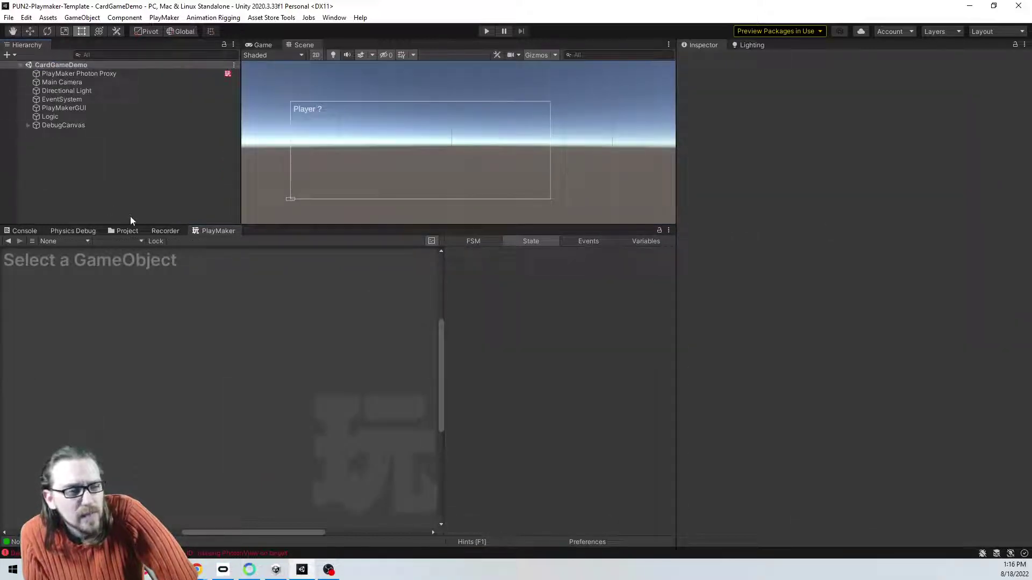
# Step: Start a test run and bring up the running PlayMaker Photon Proxy's Connection FSM
pyautogui.click(487, 31)
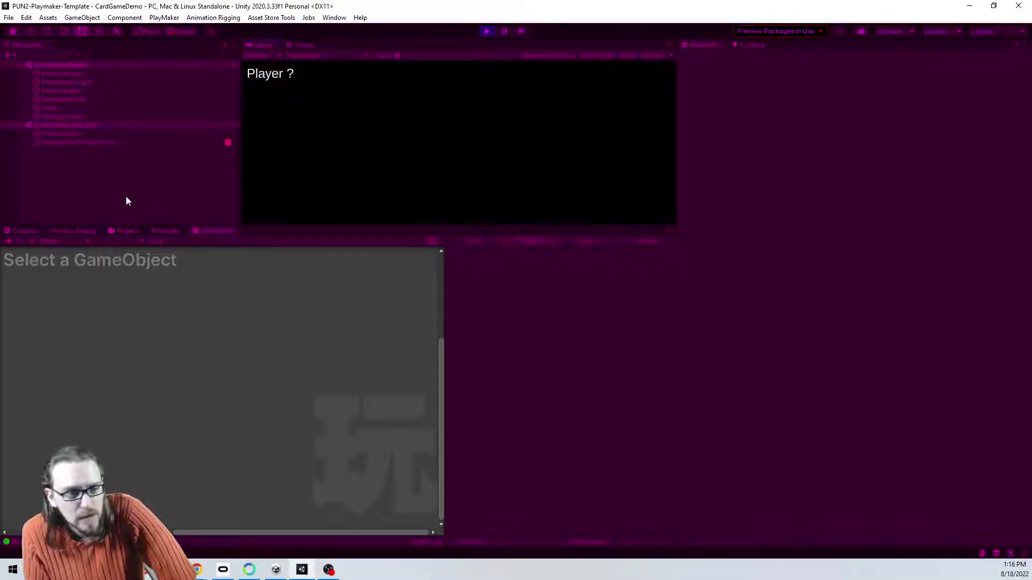
pyautogui.click(132, 231)
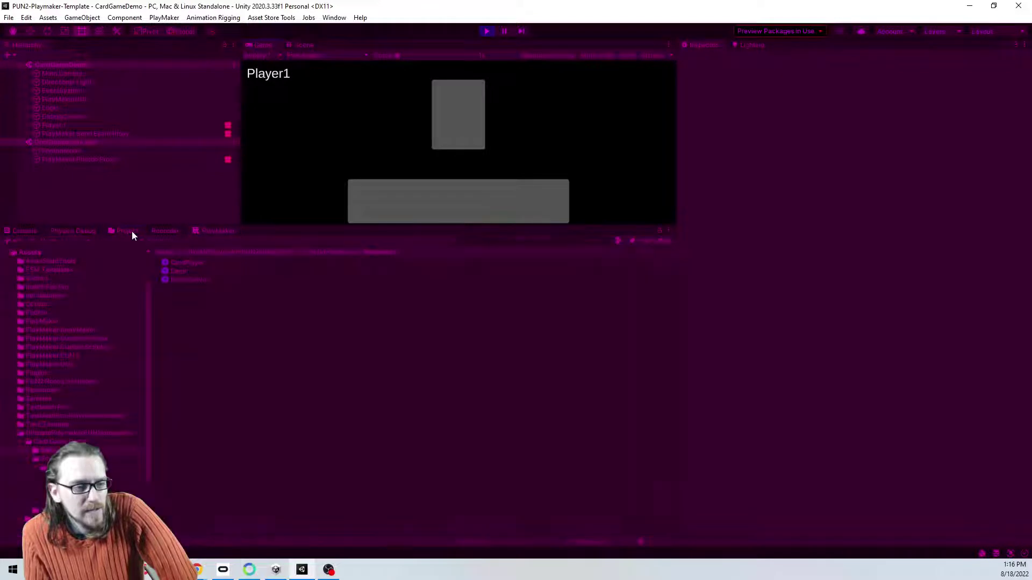
pyautogui.doubleClick(175, 273)
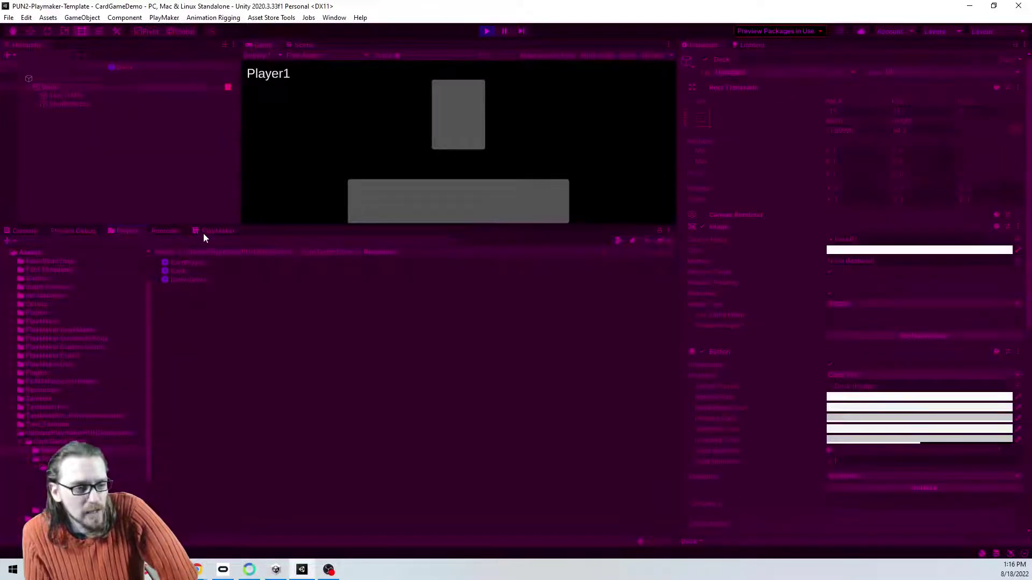
pyautogui.click(204, 235)
pyautogui.click(6, 67)
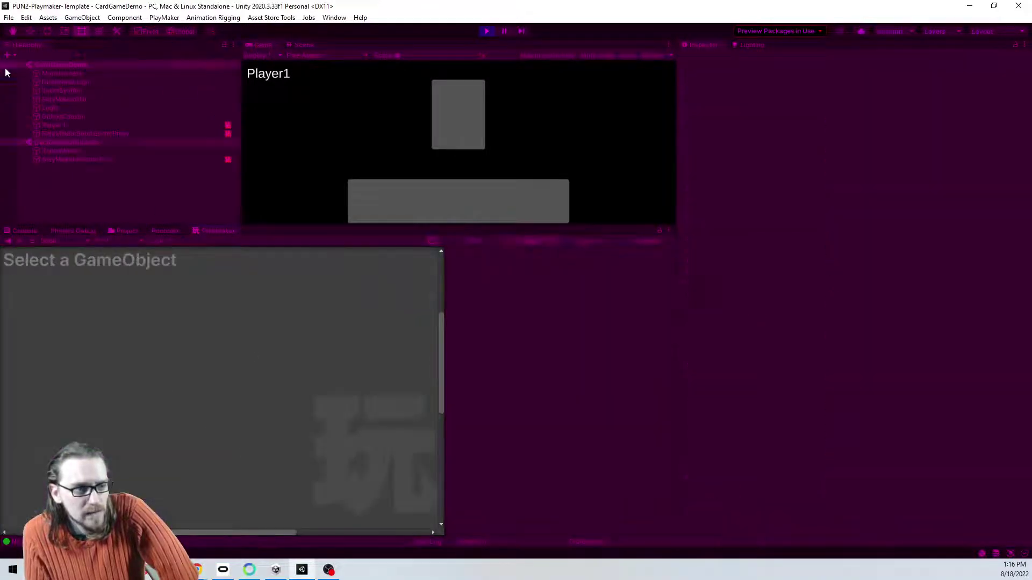
pyautogui.click(83, 159)
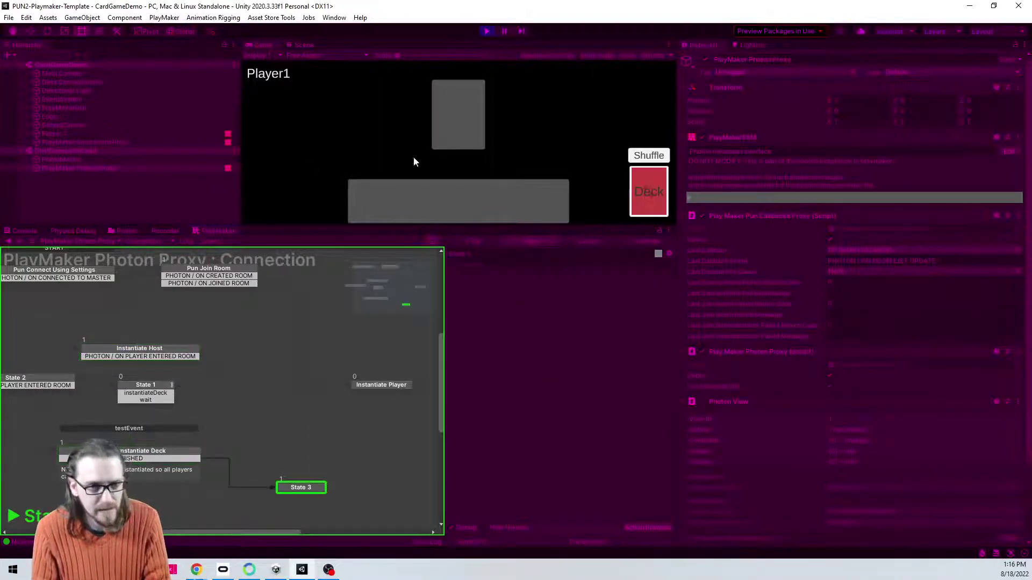
# Step: Shuffle and deal the deck in the running game and play the first card in the hand onto the discard pile
pyautogui.click(648, 155)
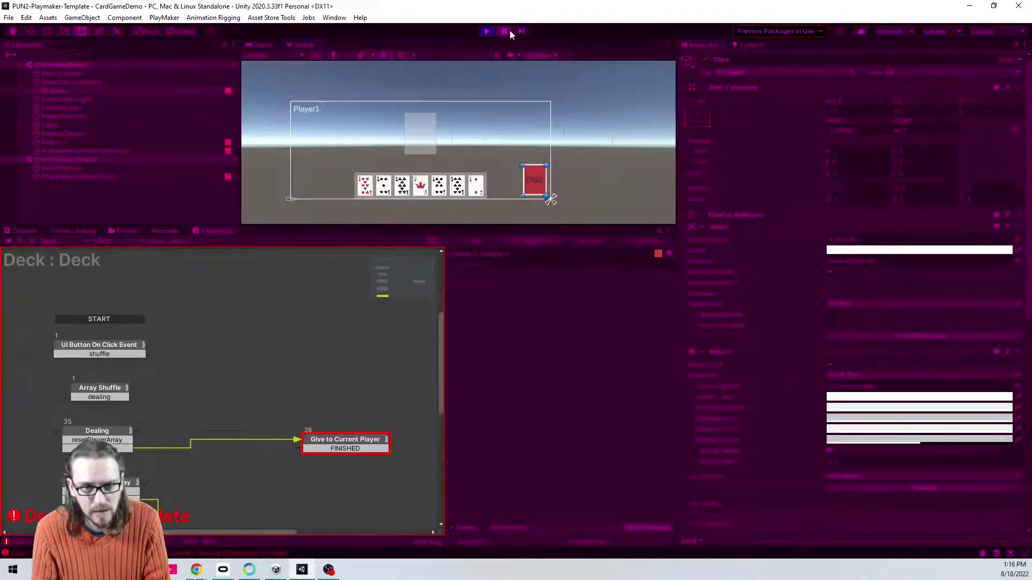
pyautogui.click(365, 202)
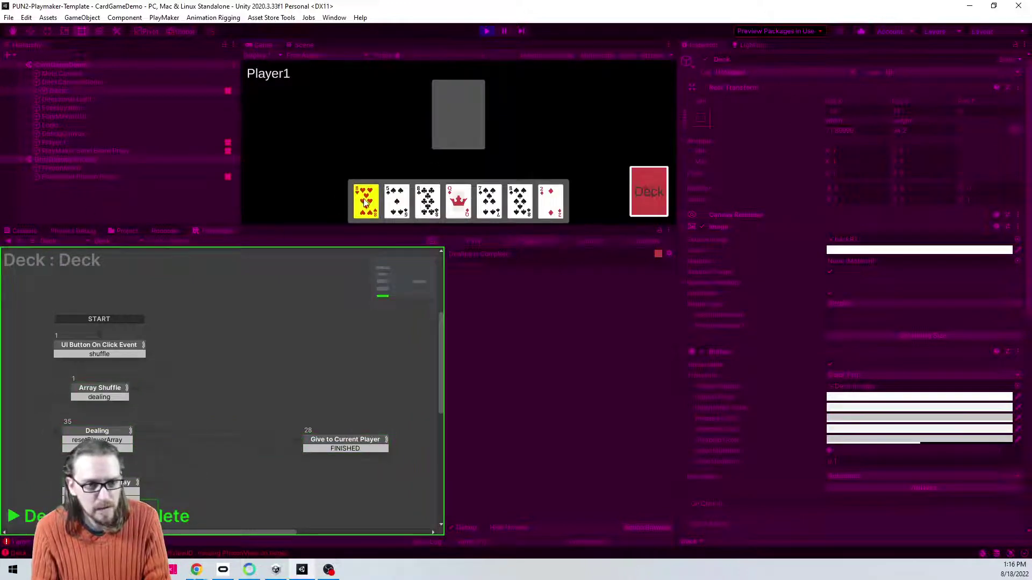
pyautogui.click(480, 100)
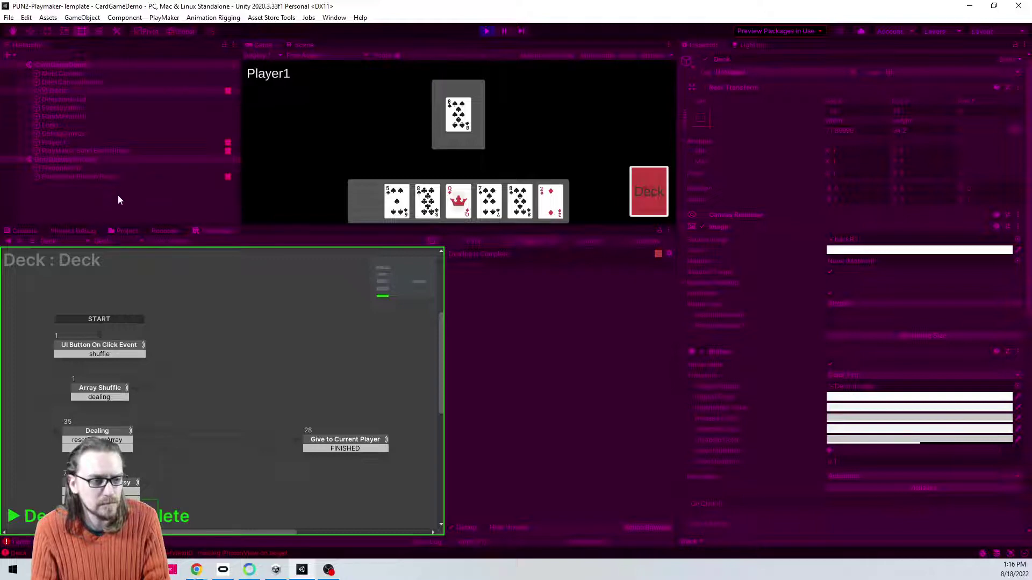
# Step: Inspect the playerCount element of State 2's first Build String action in the running Deck's Drawing FSM
pyautogui.click(118, 241)
pyautogui.click(115, 265)
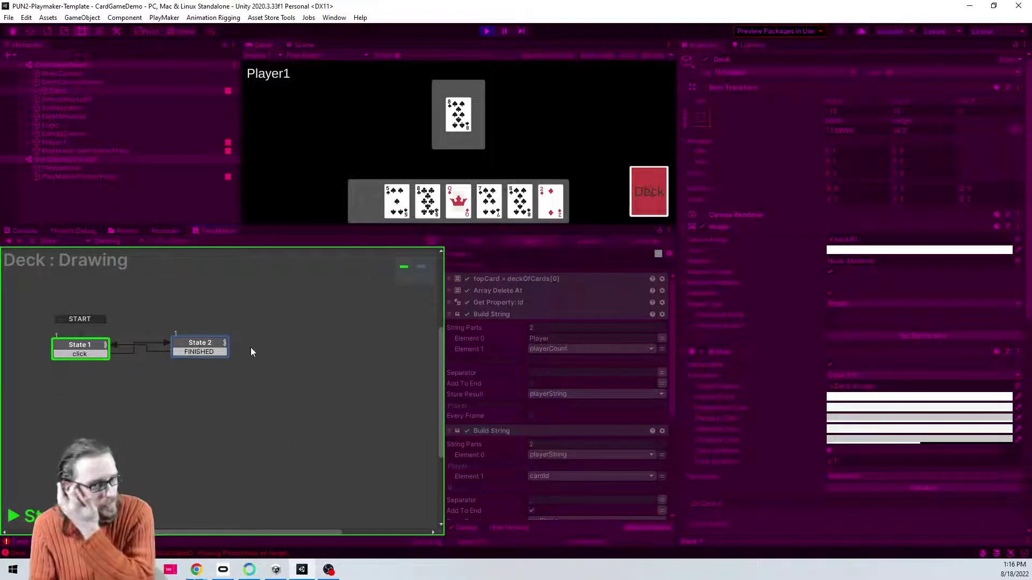
pyautogui.click(541, 350)
pyautogui.click(383, 334)
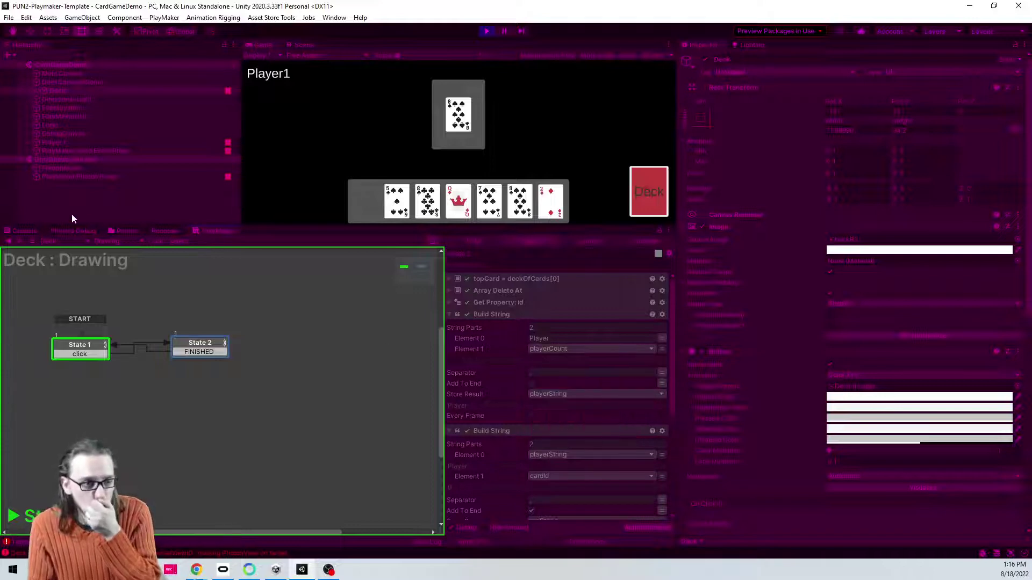
# Step: Inspect the running Player 1's Get Player Number states and the global variables available to Set String Value's String Variable
pyautogui.click(70, 142)
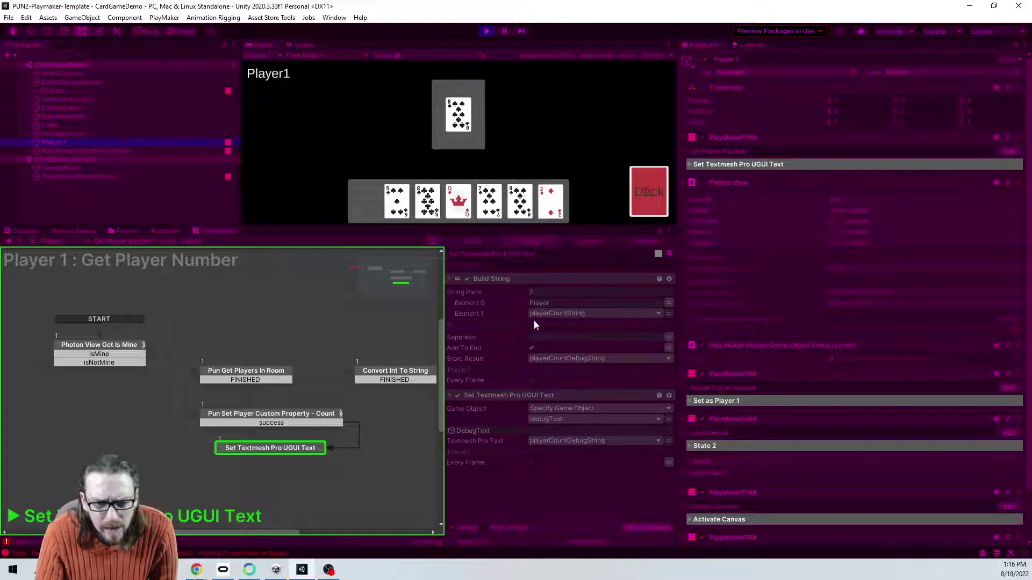
pyautogui.click(243, 375)
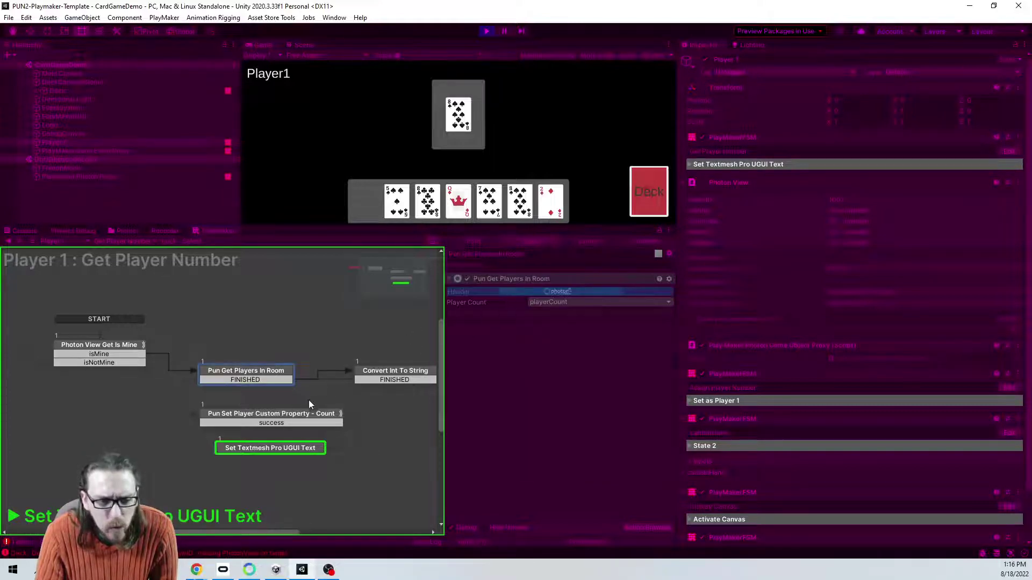
pyautogui.click(406, 376)
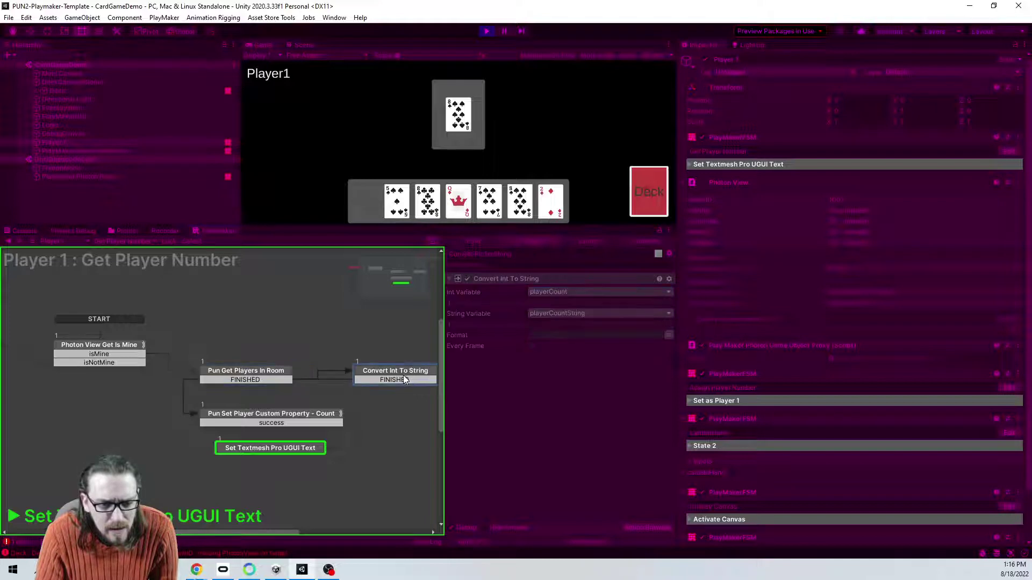
pyautogui.moveTo(406, 379); pyautogui.dragTo(397, 396)
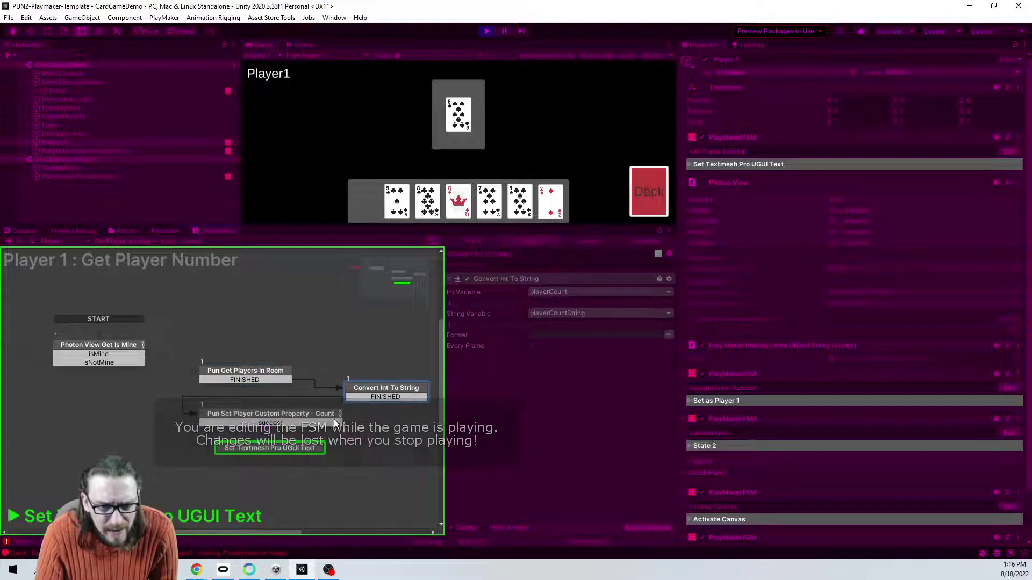
pyautogui.click(271, 415)
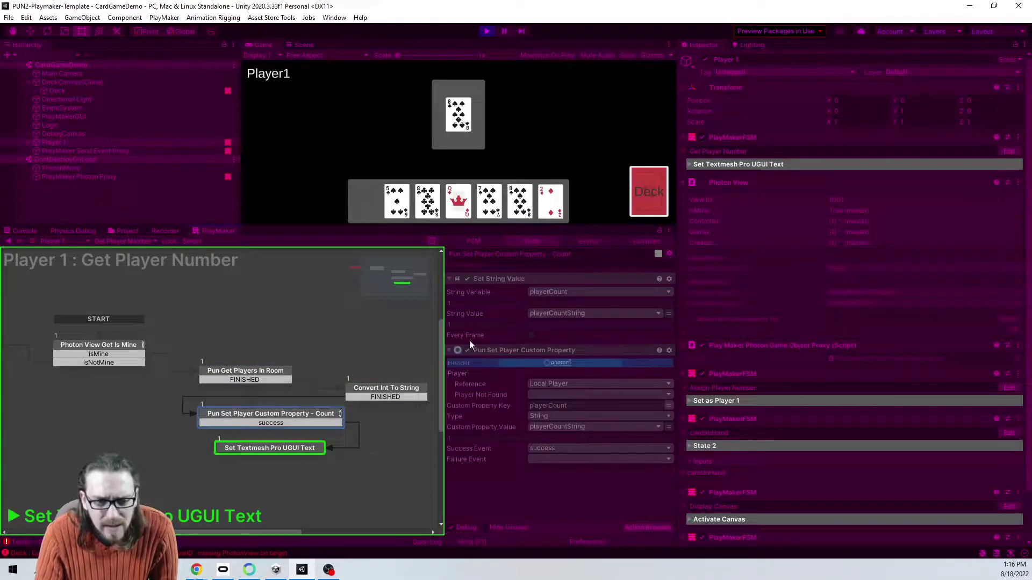
pyautogui.click(552, 293)
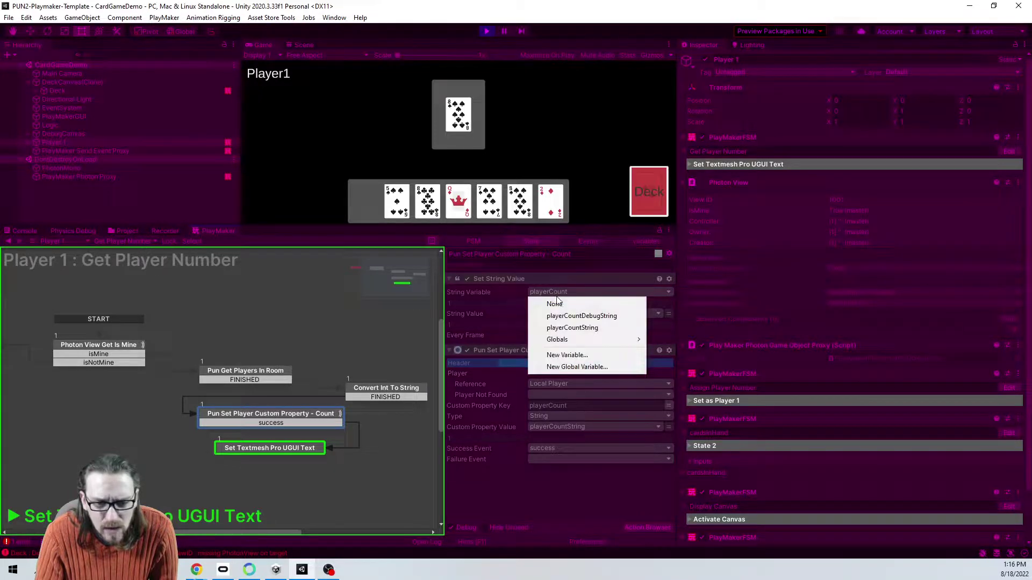
pyautogui.moveTo(576, 341)
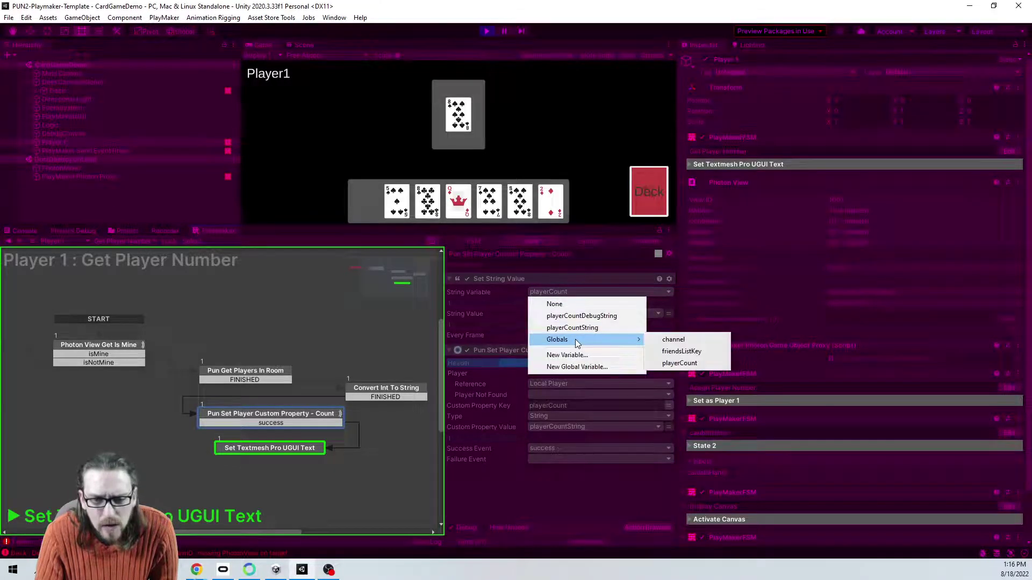
pyautogui.click(613, 479)
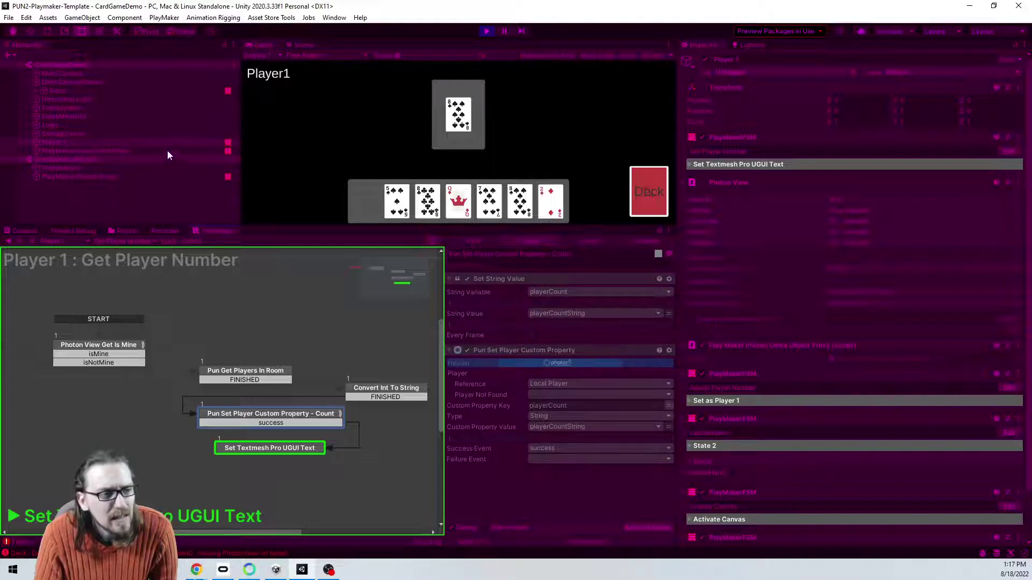
# Step: Check playerCount in PlayMaker's Global Variables and look over the variables of Player 1's Get Player Number FSM
pyautogui.click(169, 18)
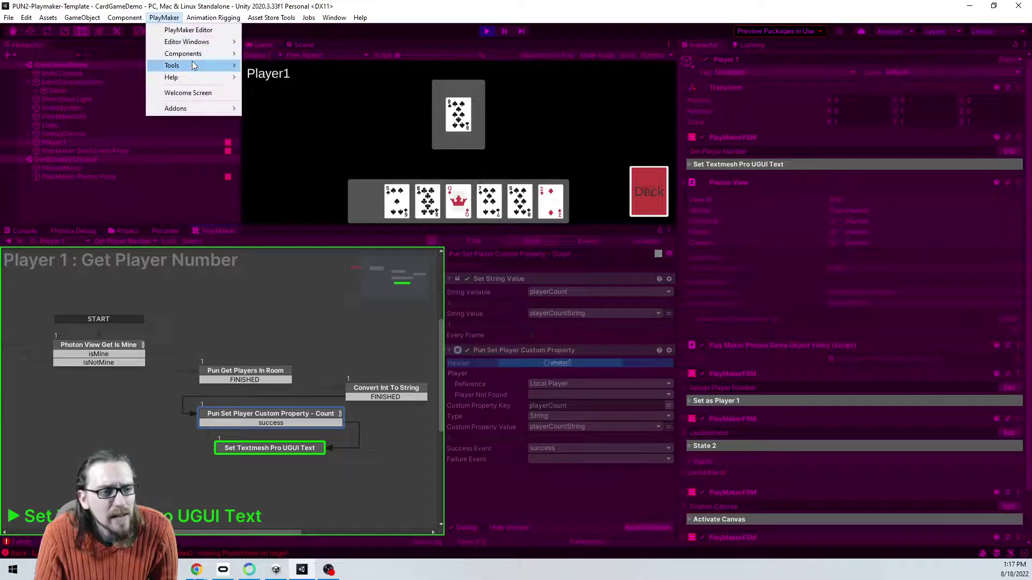
pyautogui.moveTo(196, 44)
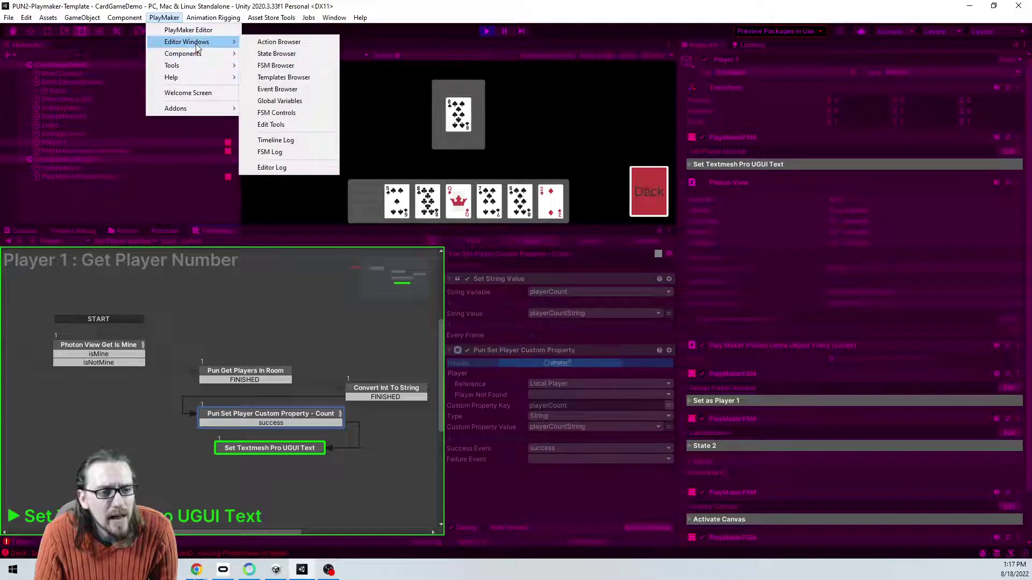
pyautogui.click(284, 101)
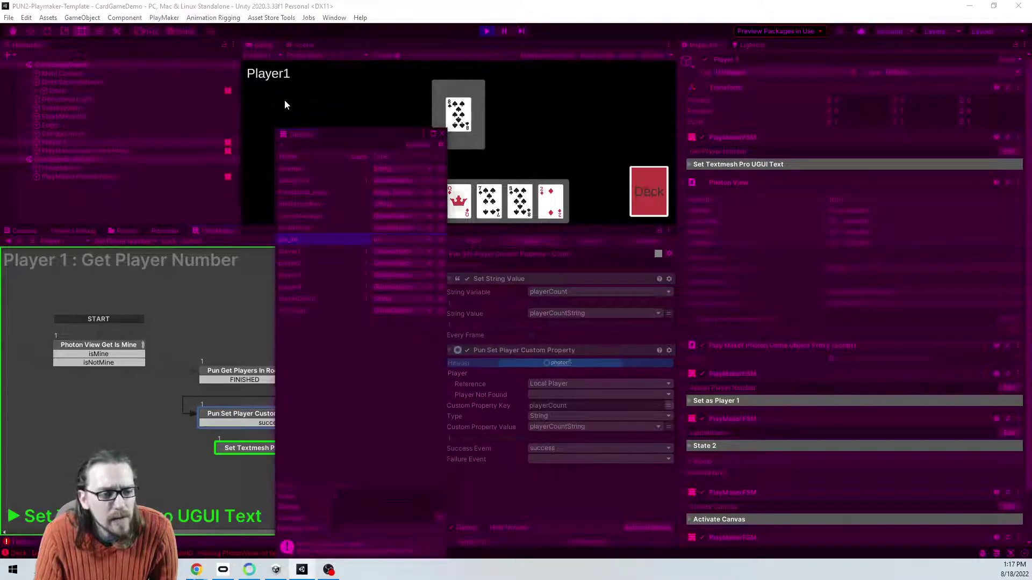
pyautogui.click(320, 299)
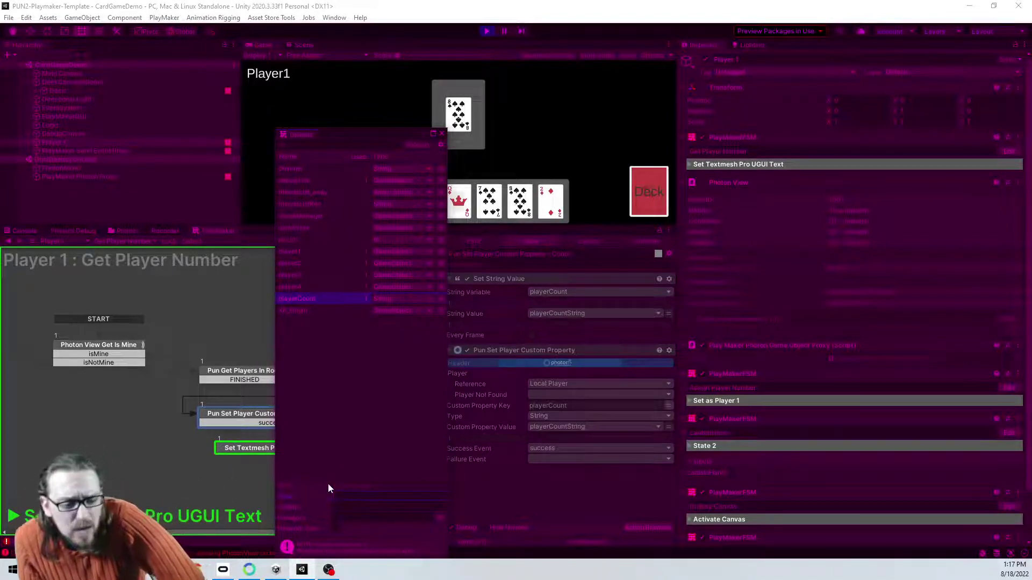
pyautogui.click(441, 135)
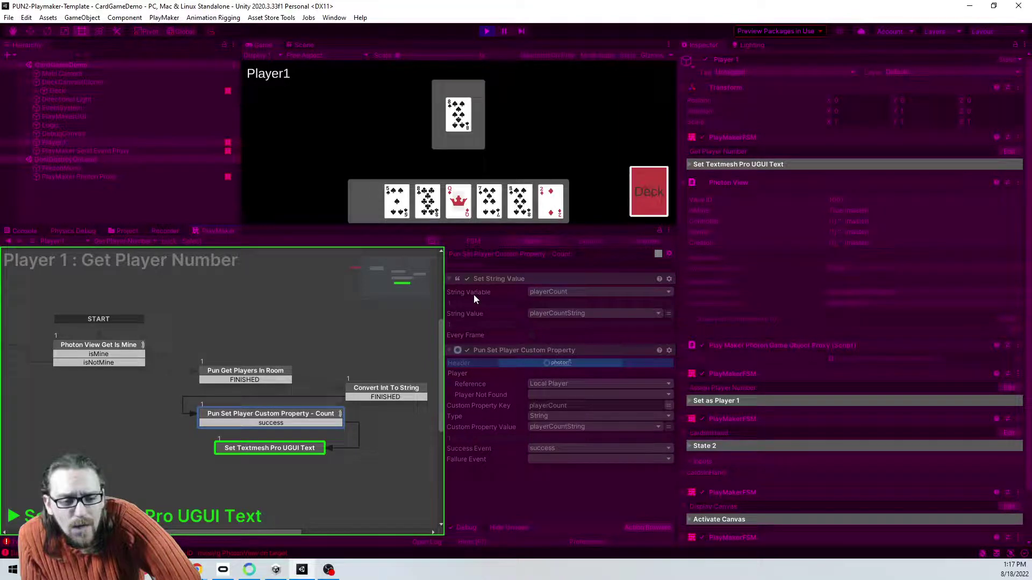
pyautogui.click(646, 239)
pyautogui.click(554, 241)
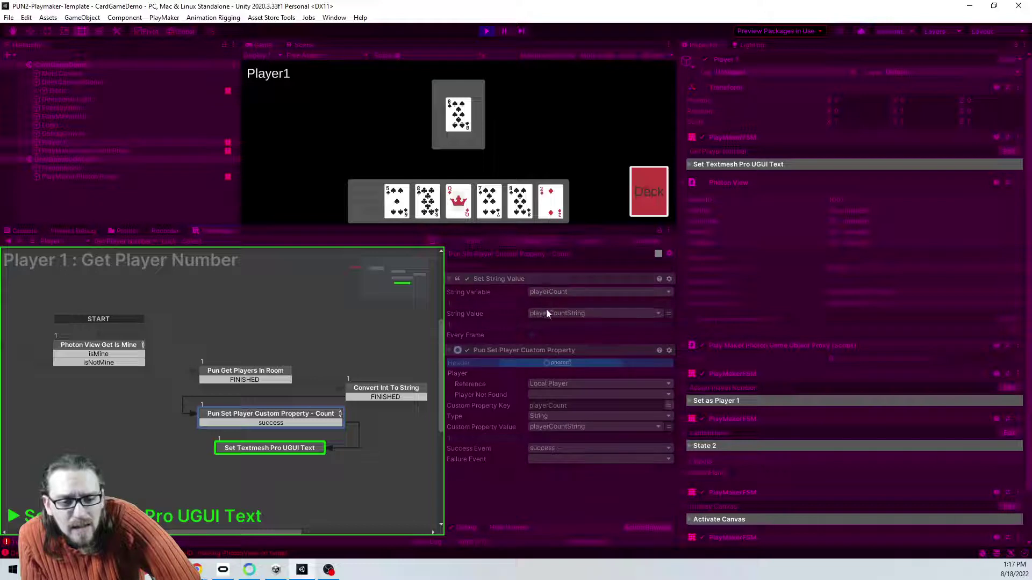
# Step: Stop the test run and reopen the CardPlayer prefab's Get Player Number FSM
pyautogui.click(486, 31)
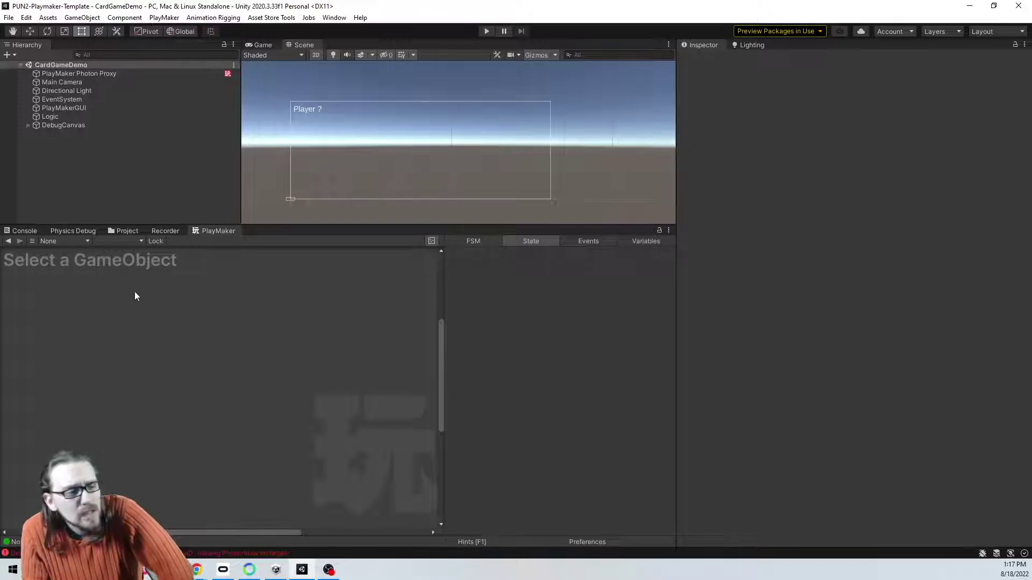
pyautogui.click(102, 74)
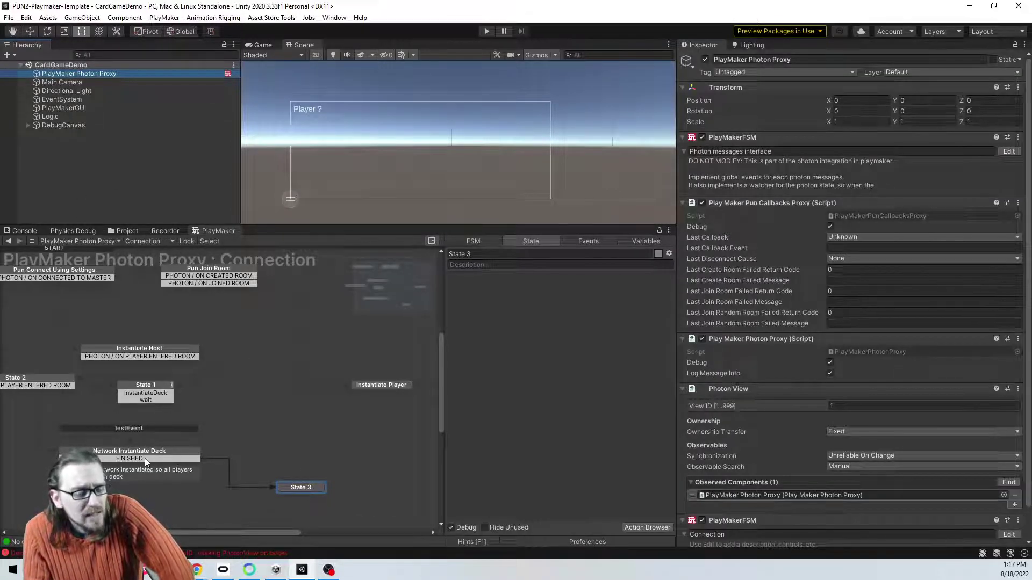
pyautogui.moveTo(157, 421); pyautogui.dragTo(242, 434, button='middle')
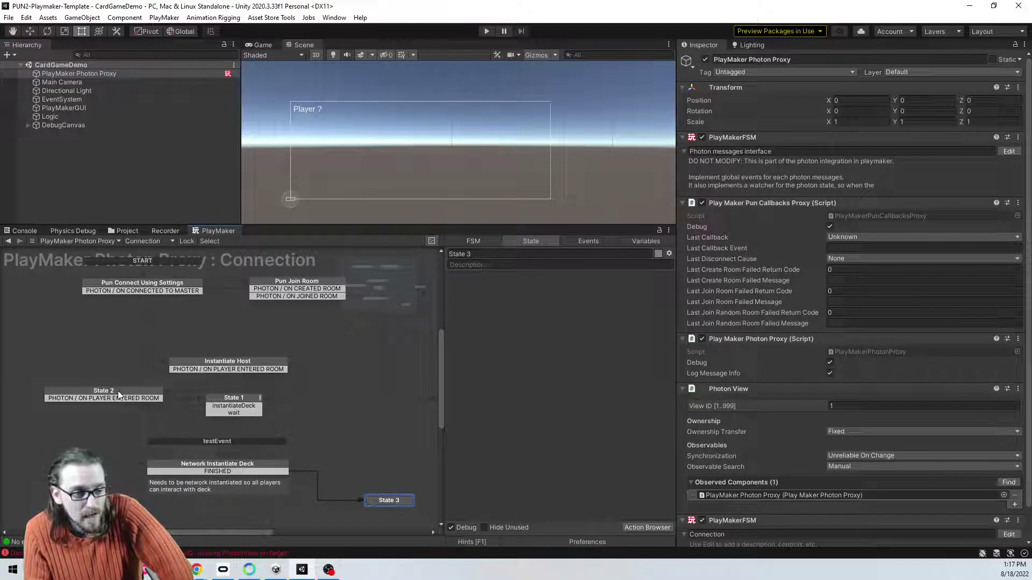
pyautogui.click(116, 230)
pyautogui.doubleClick(165, 263)
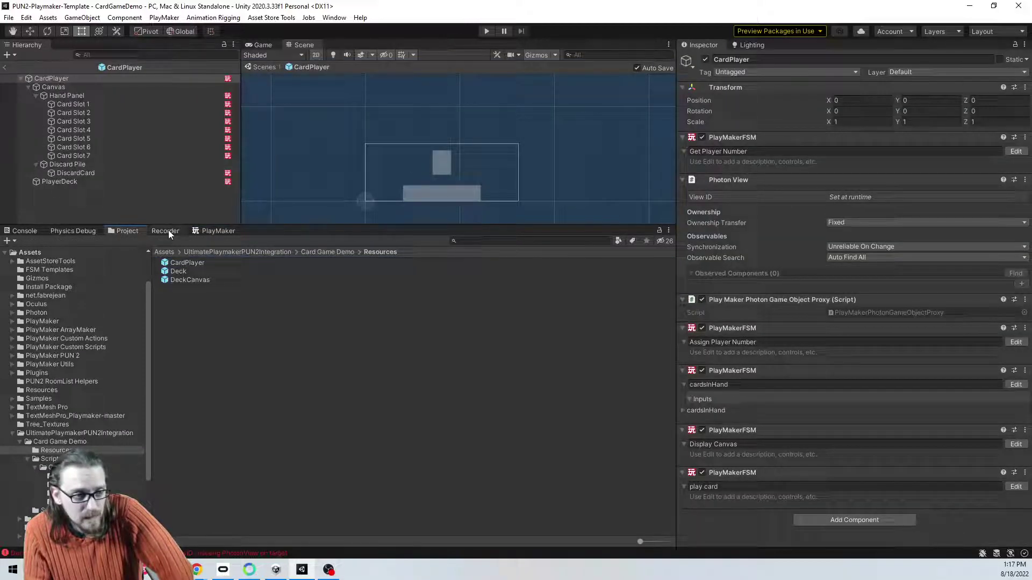
pyautogui.click(212, 230)
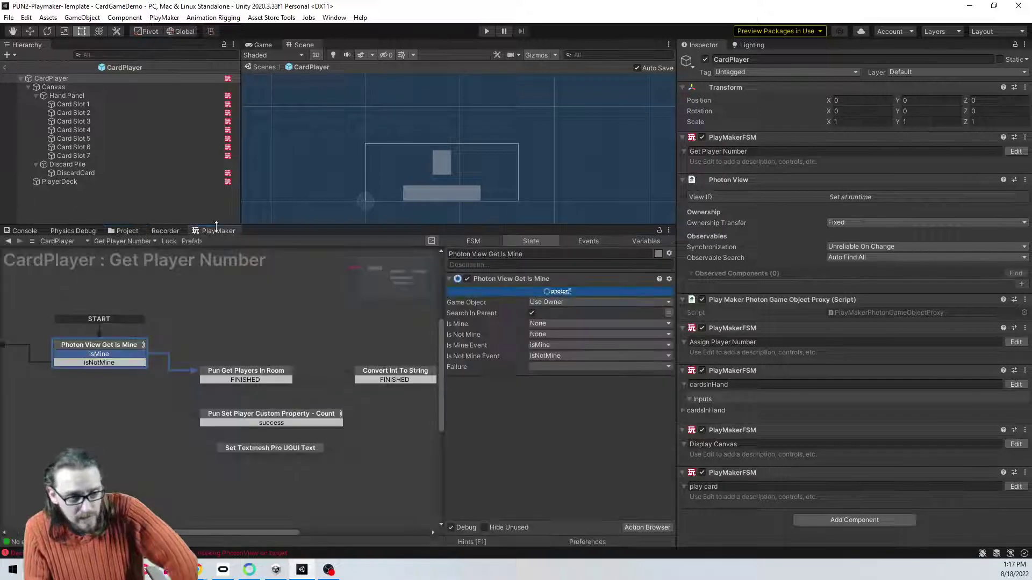
# Step: Move the Pun Set Player Custom Property - Count and Set Textmesh Pro UGUI Text states lower in the graph and inspect Convert Int To String
pyautogui.click(263, 376)
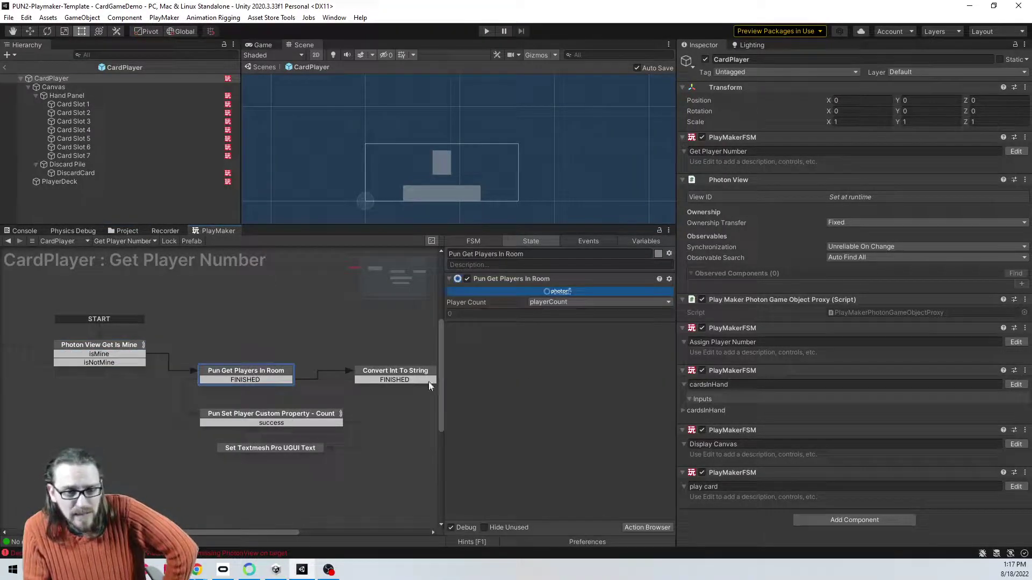
pyautogui.moveTo(143, 395); pyautogui.dragTo(405, 491)
pyautogui.moveTo(286, 416); pyautogui.dragTo(285, 478)
pyautogui.click(376, 373)
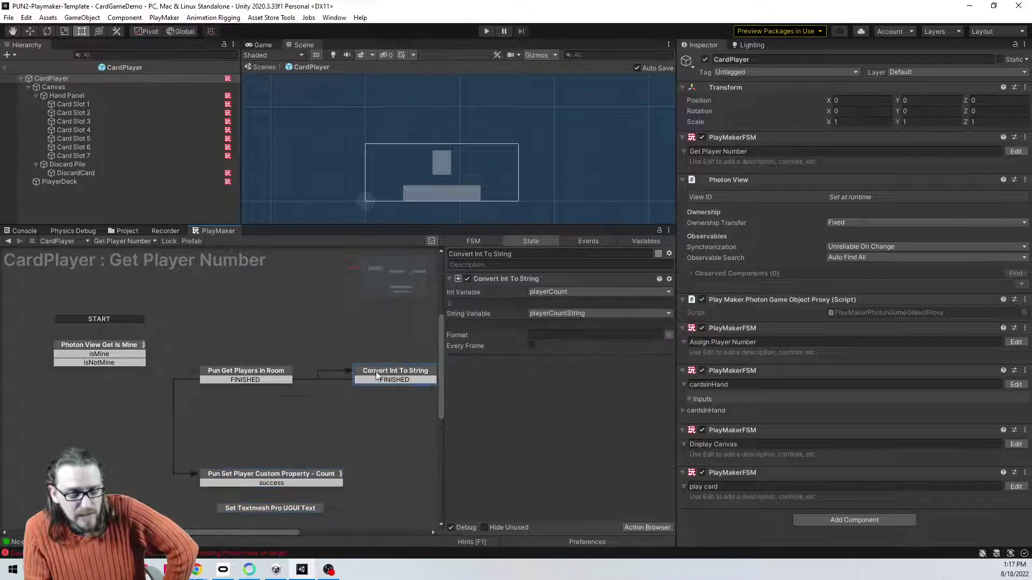
# Step: Stack the Pun Get Players In Room and Convert Int To String states in a column beneath Photon View Get Is Mine
pyautogui.moveTo(376, 375); pyautogui.dragTo(221, 417)
pyautogui.moveTo(247, 378); pyautogui.dragTo(92, 396)
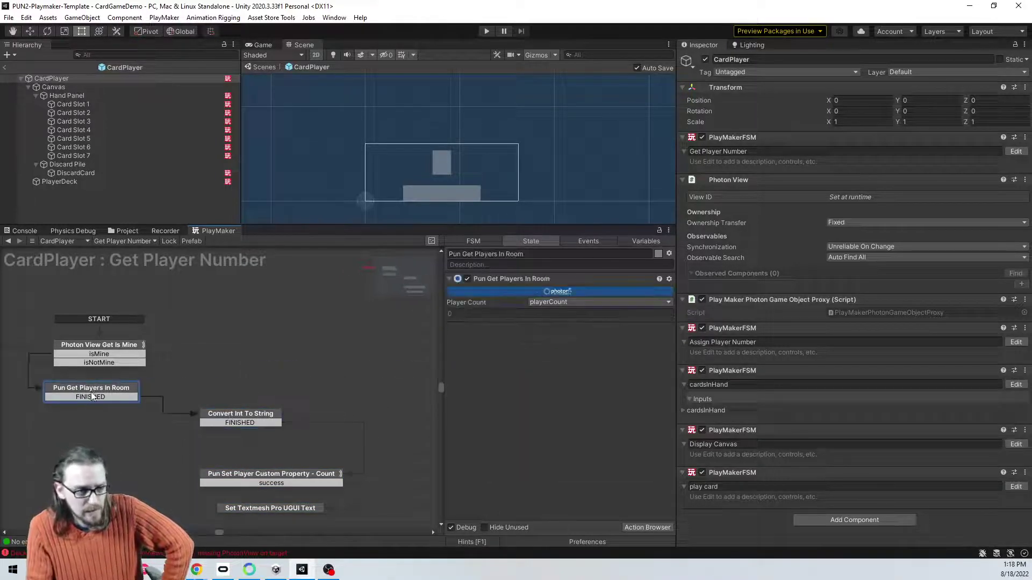
pyautogui.moveTo(238, 424); pyautogui.dragTo(84, 433)
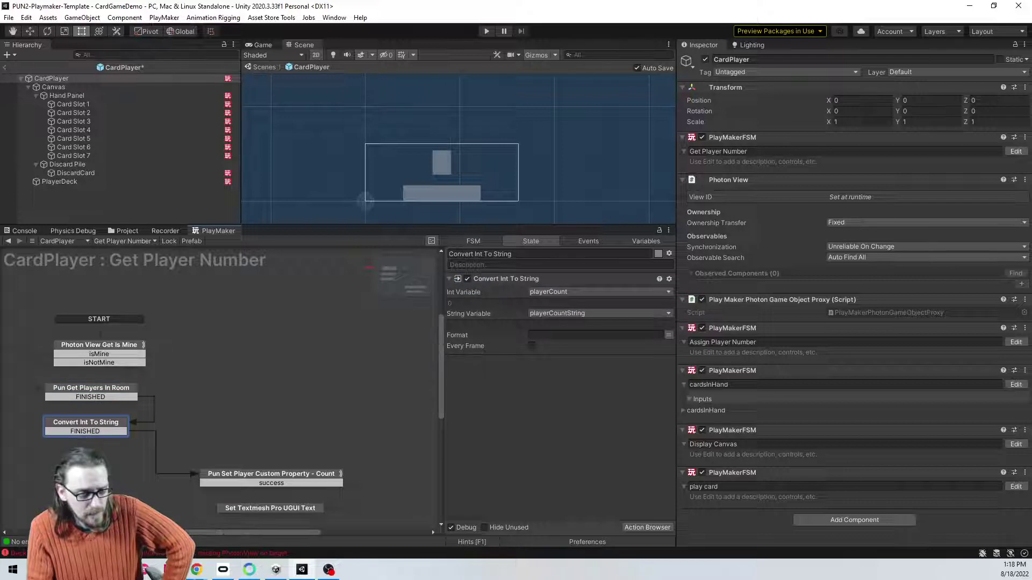
pyautogui.moveTo(84, 433); pyautogui.dragTo(134, 341, button='middle')
# Step: Move the Set String Value action out of Pun Set Player Custom Property - Count into a new state after Convert Int To String, targeting global playerCount
pyautogui.click(279, 386)
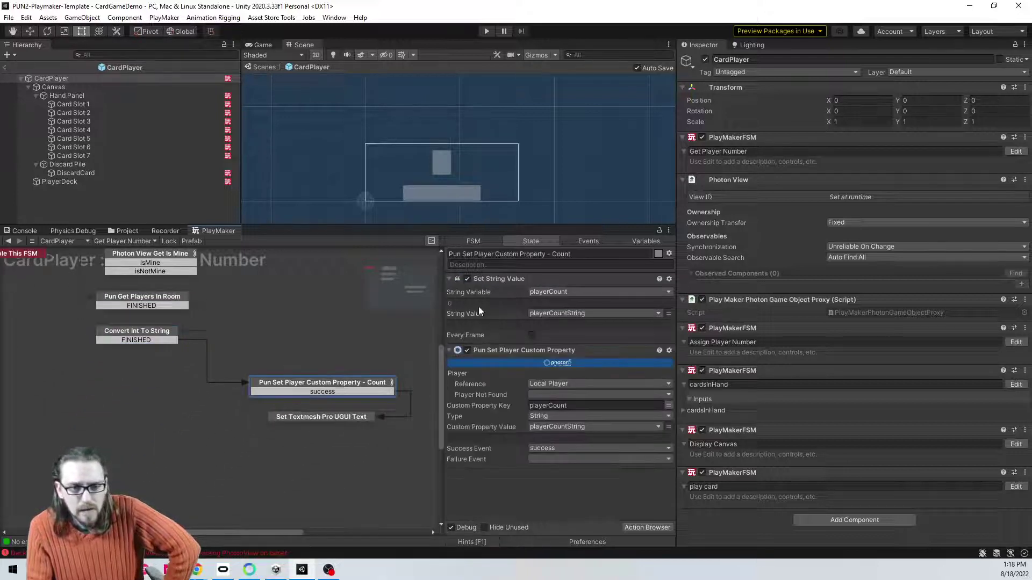
pyautogui.moveTo(497, 280); pyautogui.dragTo(146, 366)
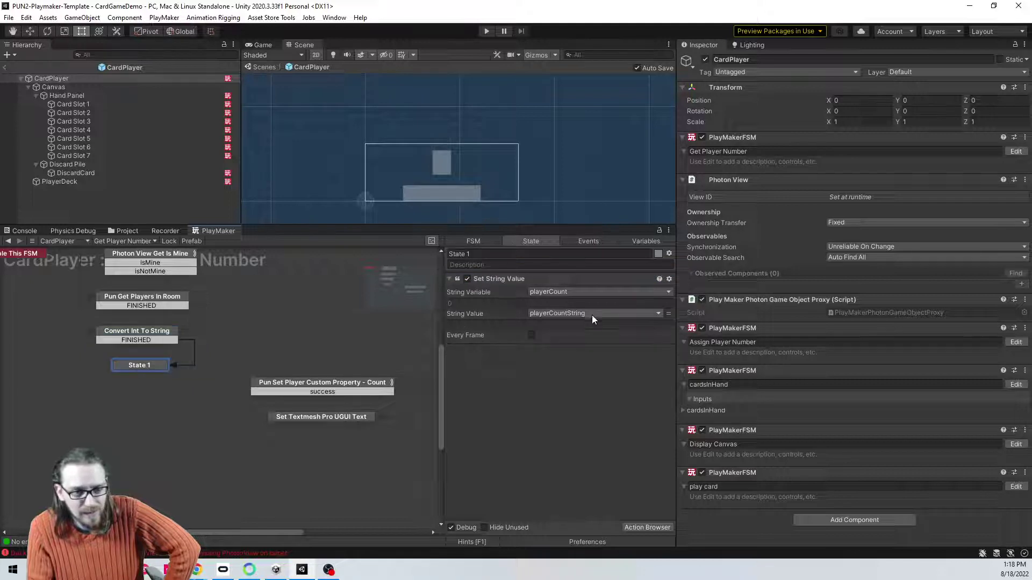
pyautogui.click(554, 292)
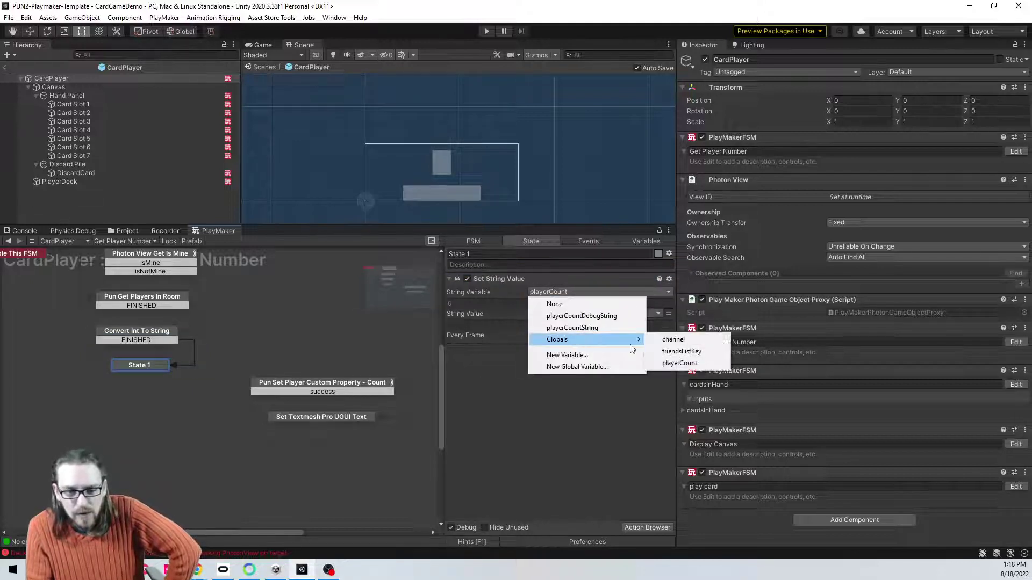
pyautogui.click(683, 362)
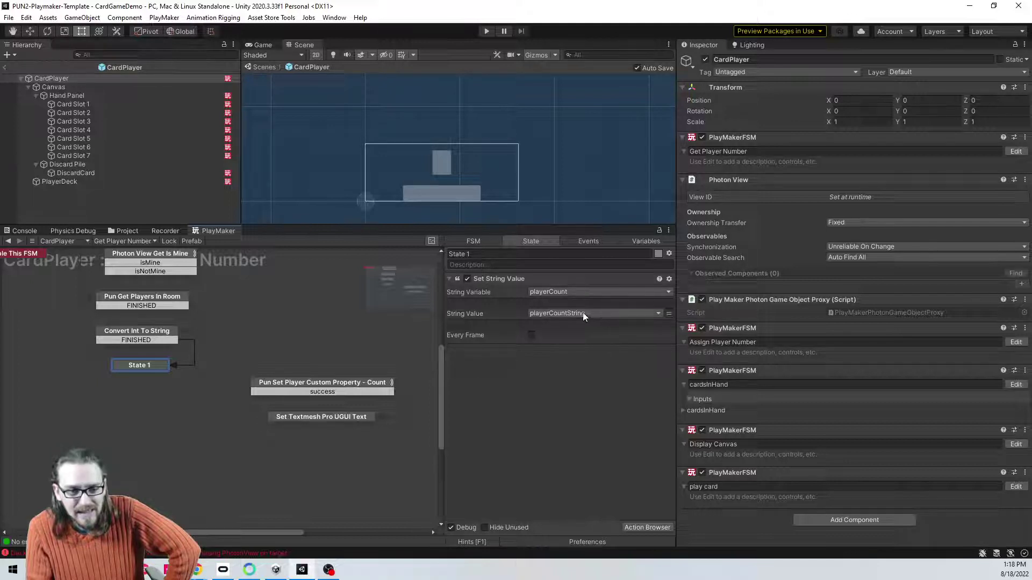
# Step: Check the Convert Int To String settings and rename State 1 as Set String Value, after its action
pyautogui.click(158, 332)
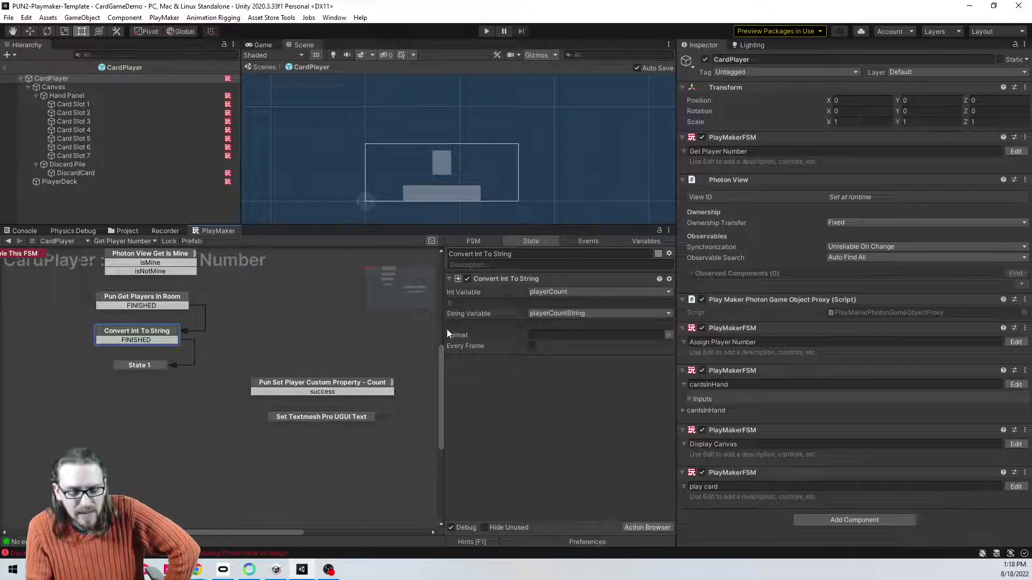
pyautogui.click(156, 364)
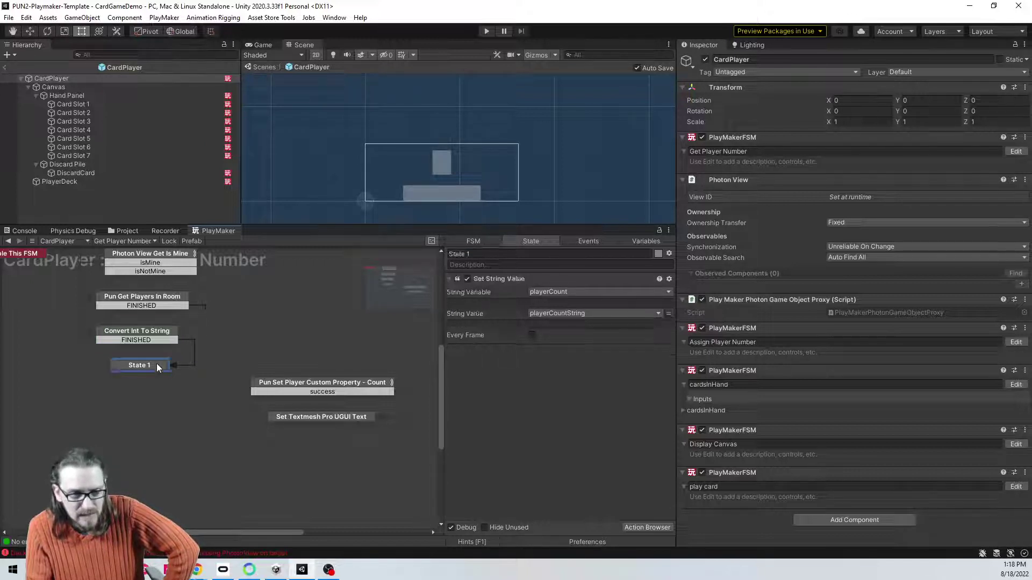
pyautogui.click(501, 282)
pyautogui.click(501, 282)
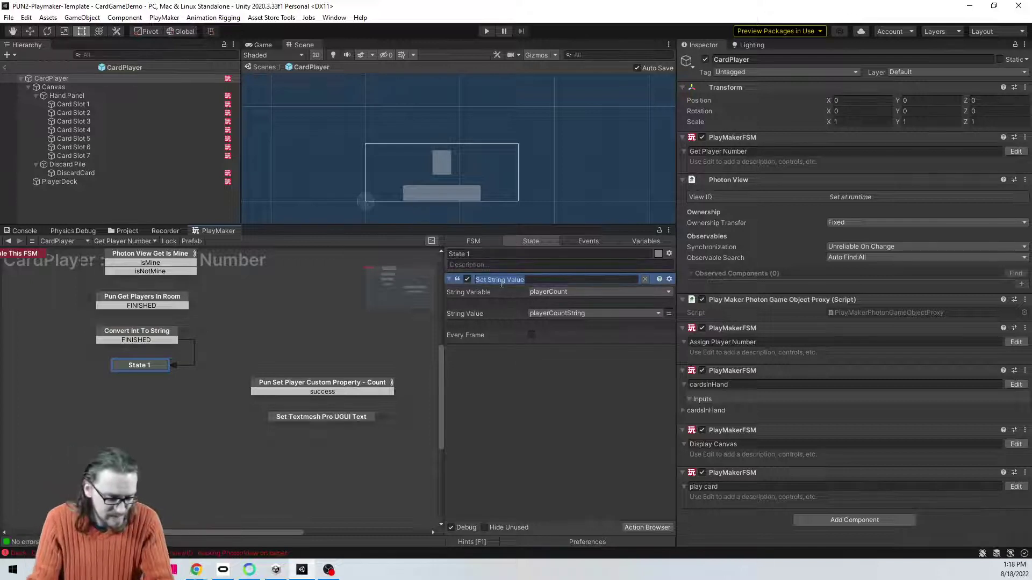
pyautogui.click(510, 256)
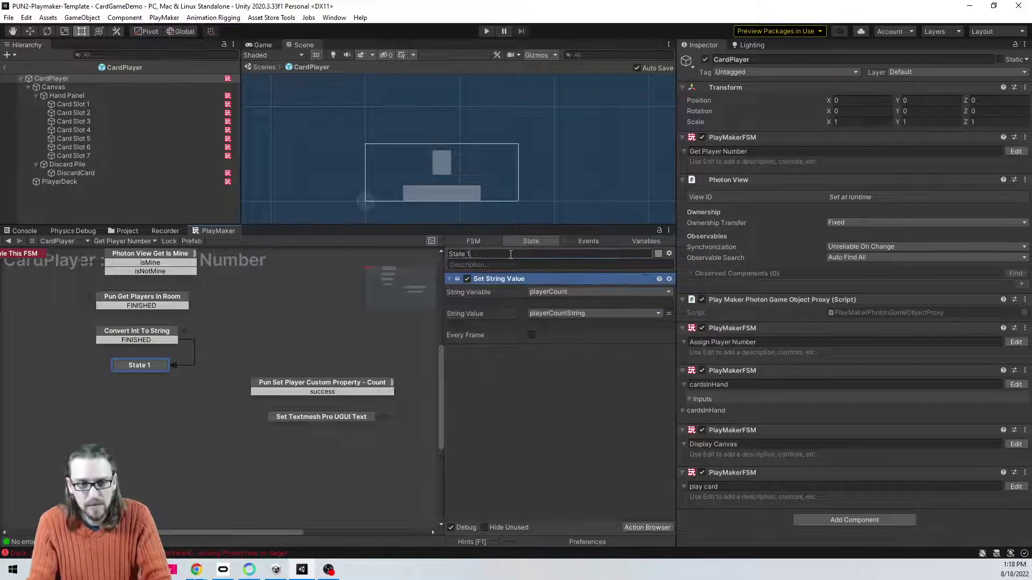
pyautogui.write('Set String Value')
pyautogui.click(499, 453)
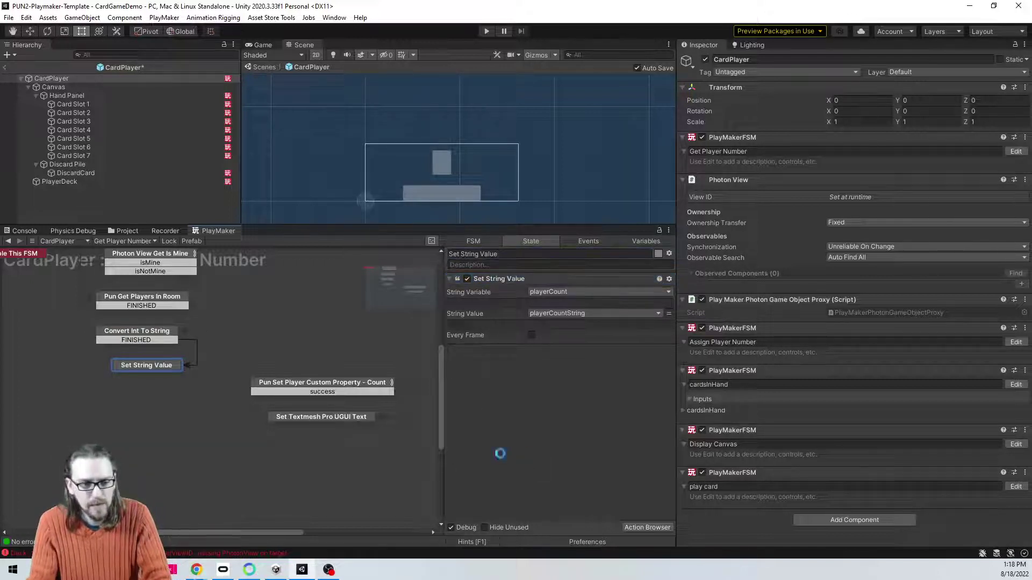
# Step: Add a FINISHED transition from Set String Value to Pun Set Player Custom Property - Count and align the last two states beneath it
pyautogui.rightClick(167, 368)
pyautogui.moveTo(231, 375)
pyautogui.click(353, 376)
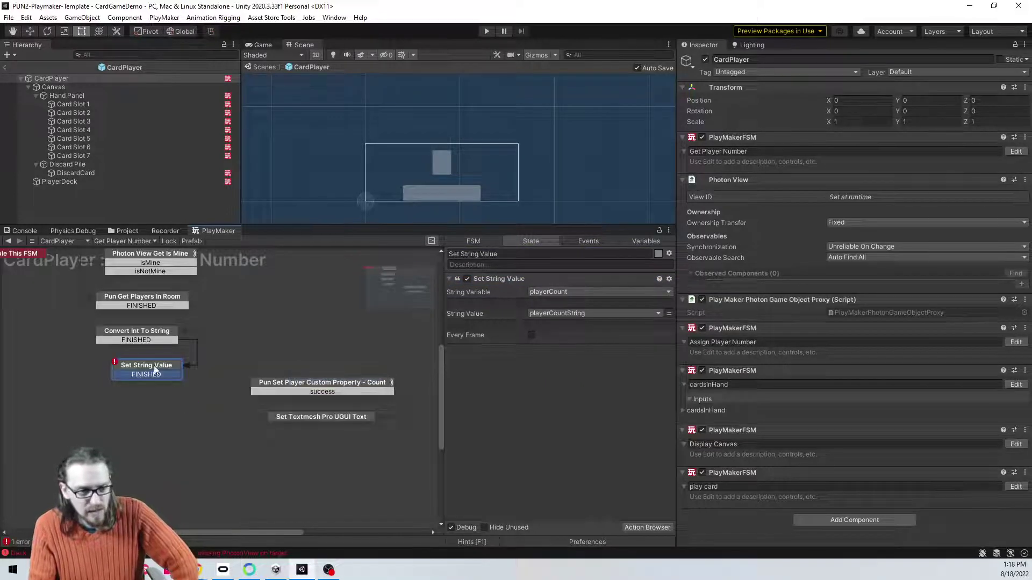
pyautogui.moveTo(146, 374); pyautogui.dragTo(126, 399)
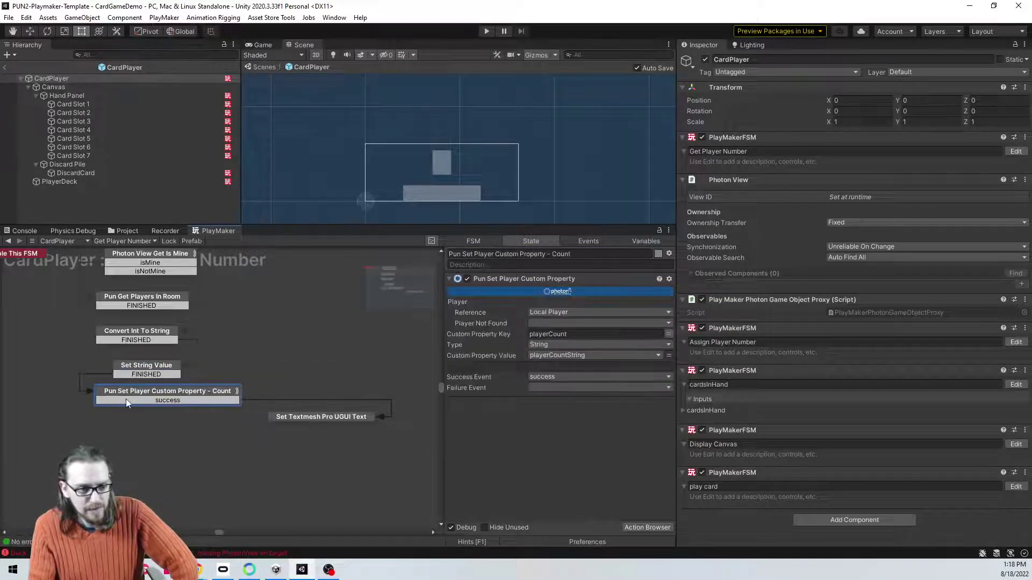
pyautogui.moveTo(284, 413); pyautogui.dragTo(115, 435)
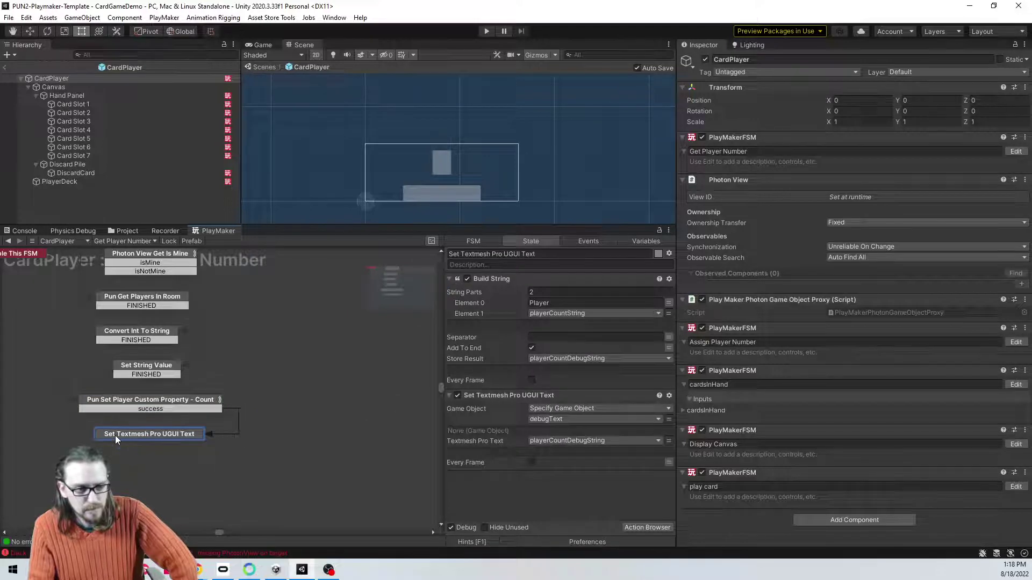
# Step: Run the game and inspect Player 1's Set String Value, custom property and Set Textmesh Pro UGUI Text states
pyautogui.click(487, 30)
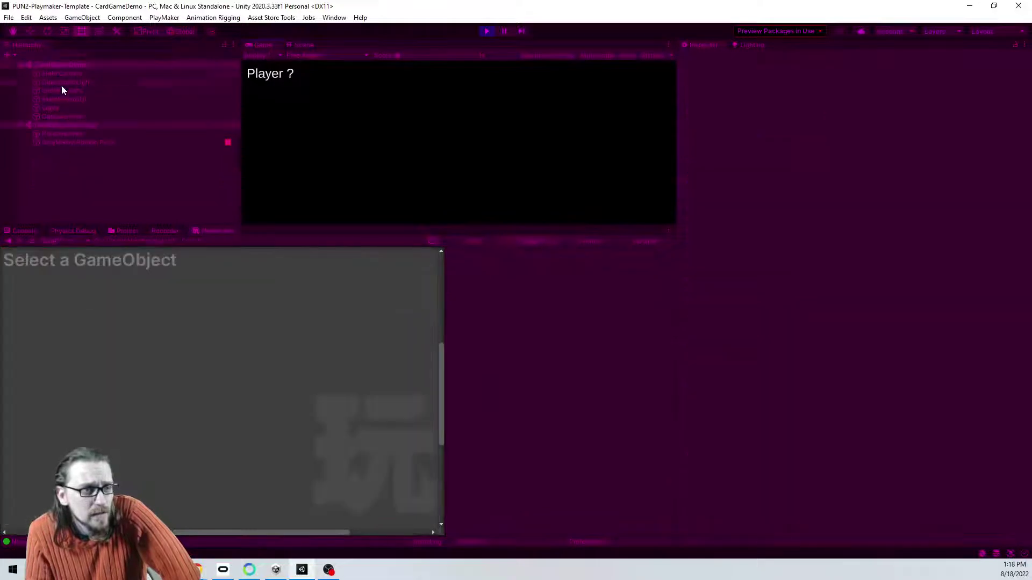
pyautogui.click(80, 126)
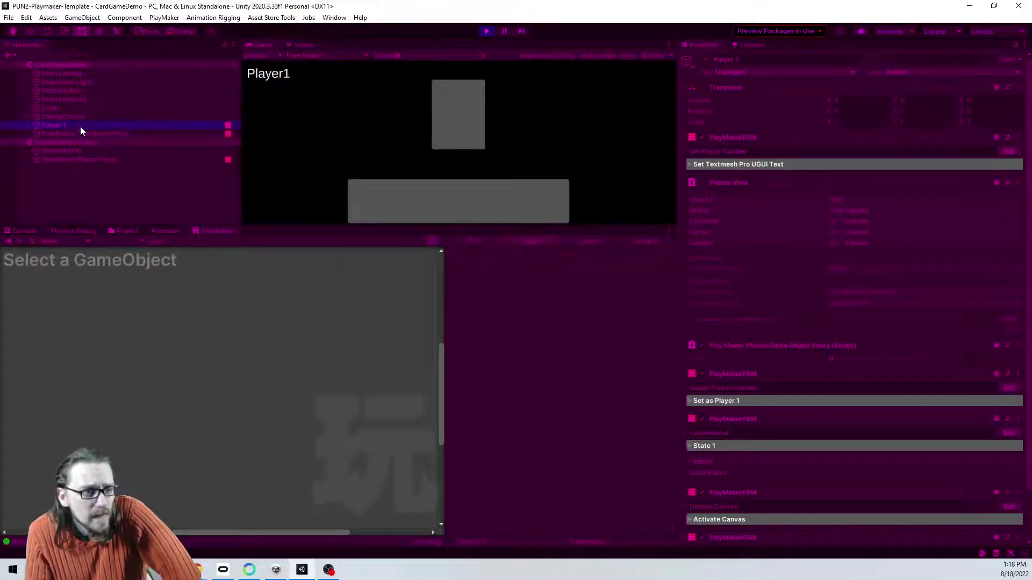
pyautogui.moveTo(206, 406); pyautogui.dragTo(228, 341, button='middle')
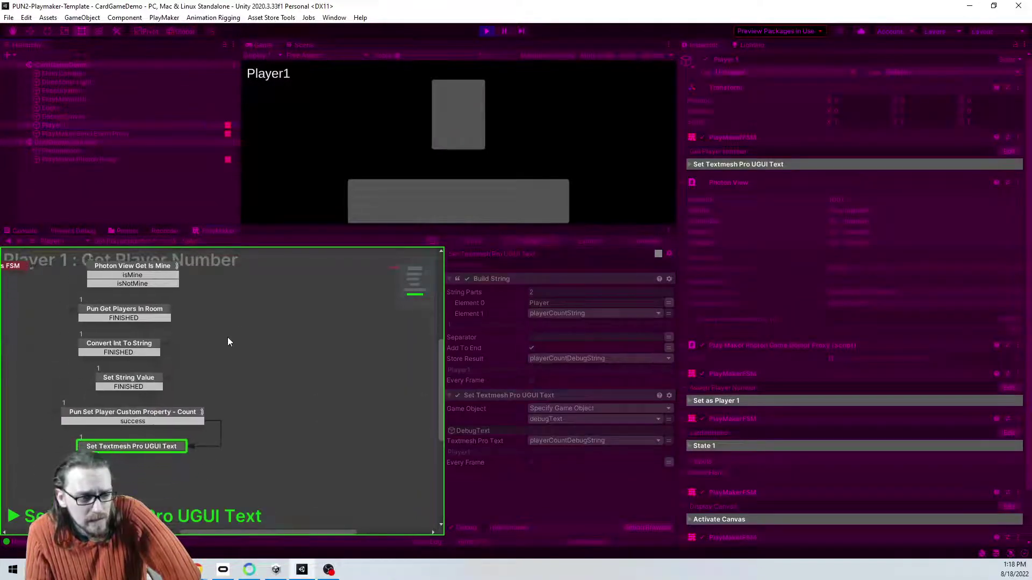
pyautogui.click(128, 377)
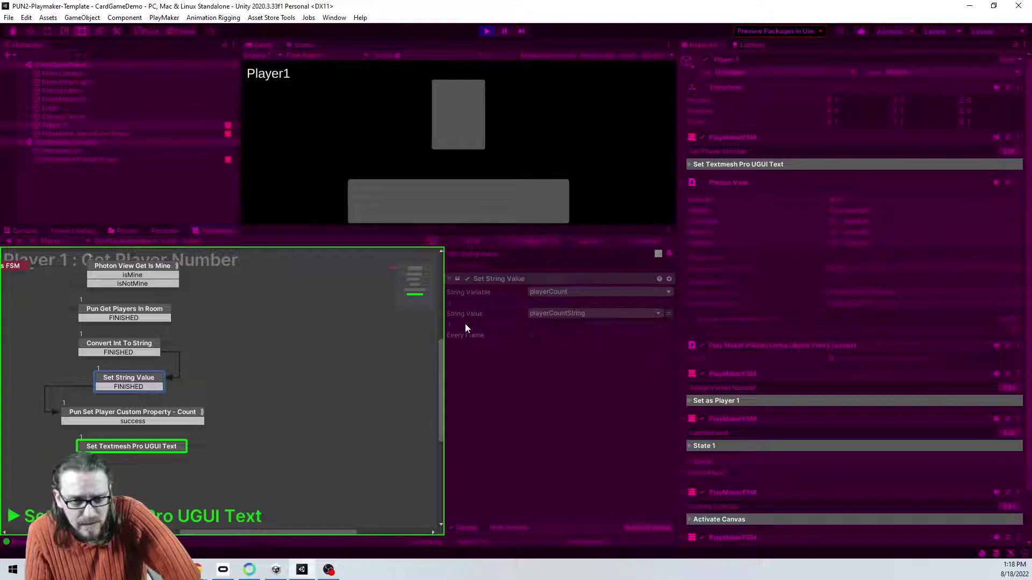
pyautogui.click(160, 413)
pyautogui.click(121, 451)
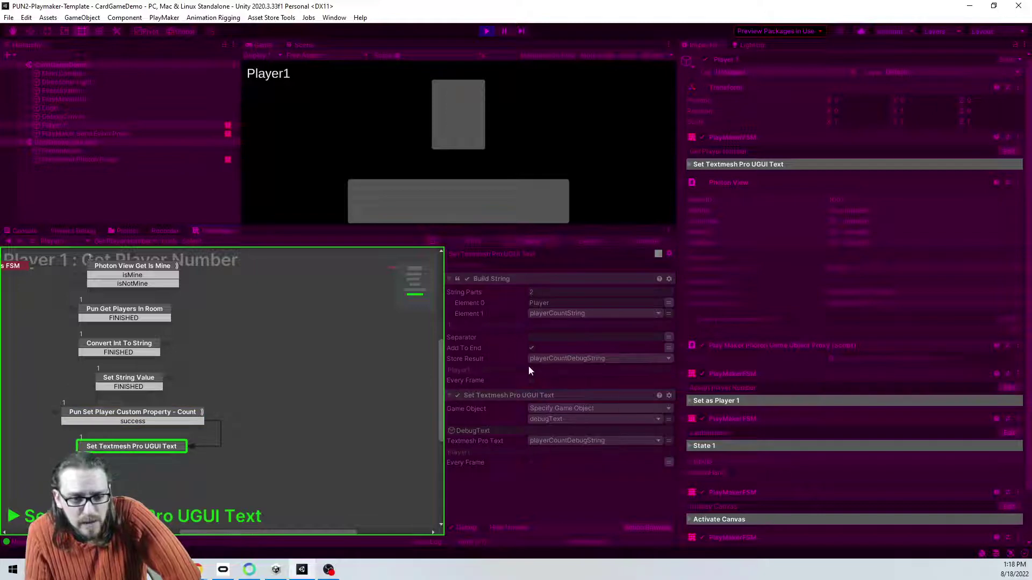
# Step: Check the playerCount entry in PlayMaker's Global Variables during the test run, then close that window
pyautogui.click(166, 18)
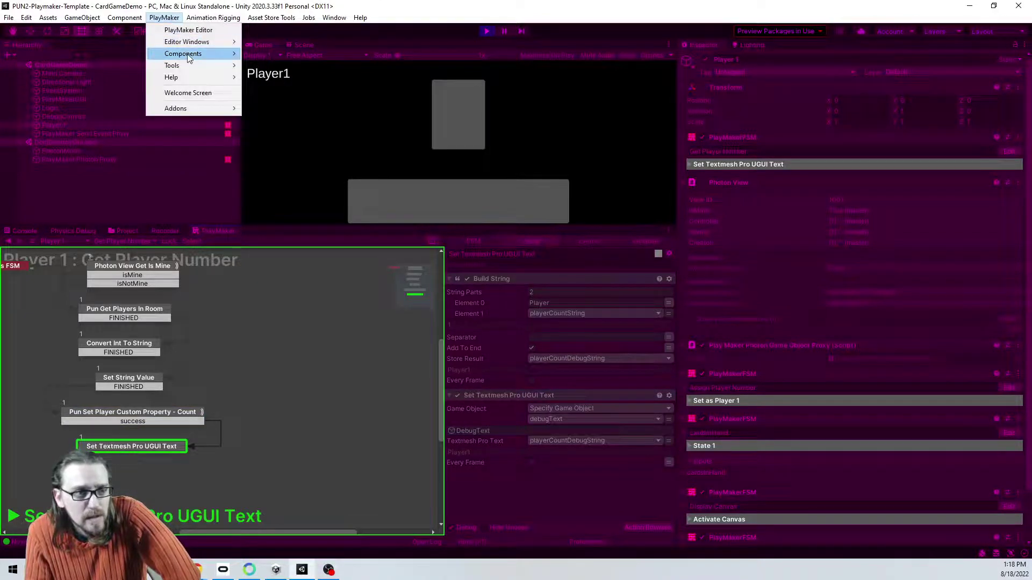
pyautogui.moveTo(208, 46)
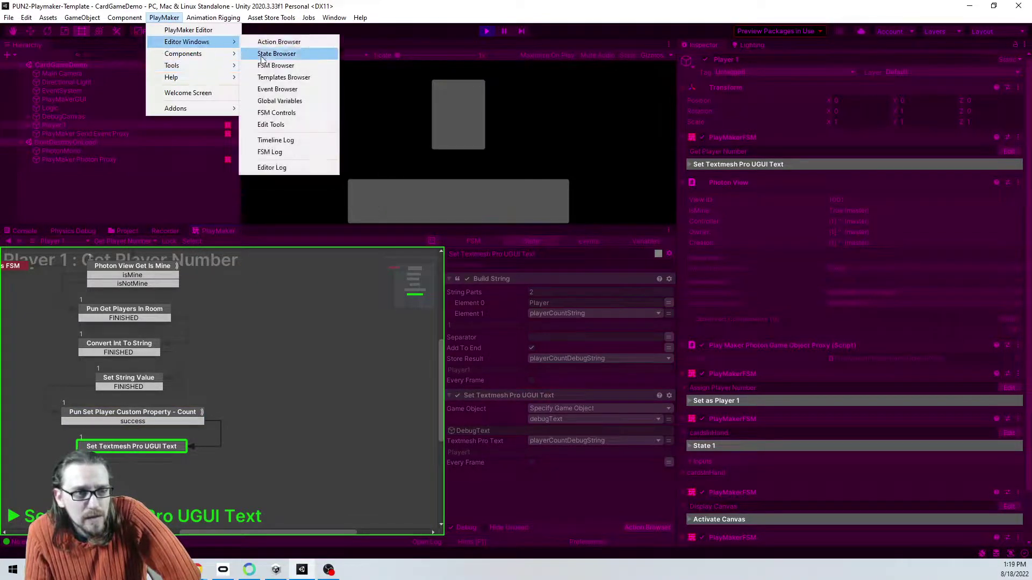
pyautogui.click(294, 101)
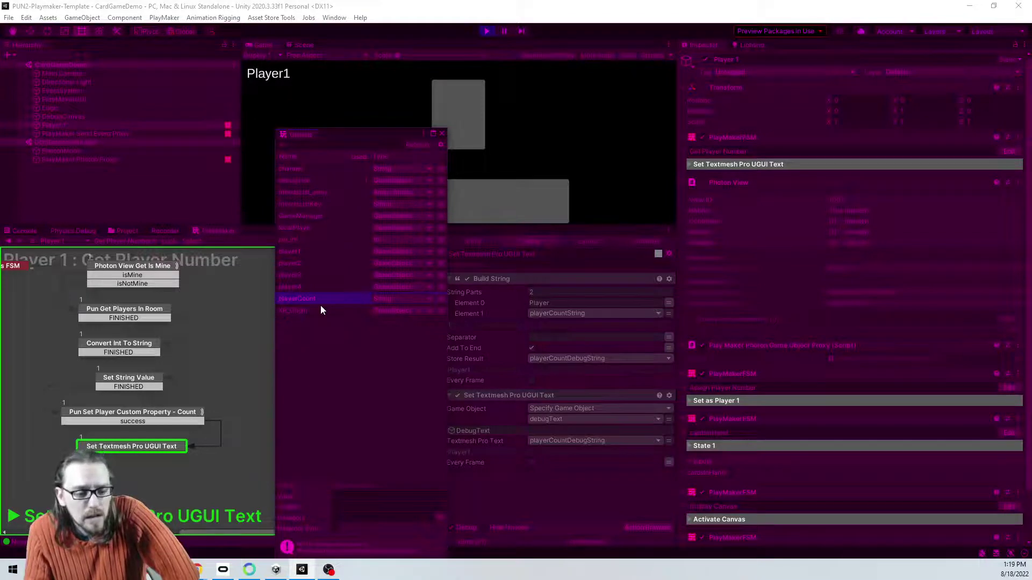
pyautogui.click(442, 135)
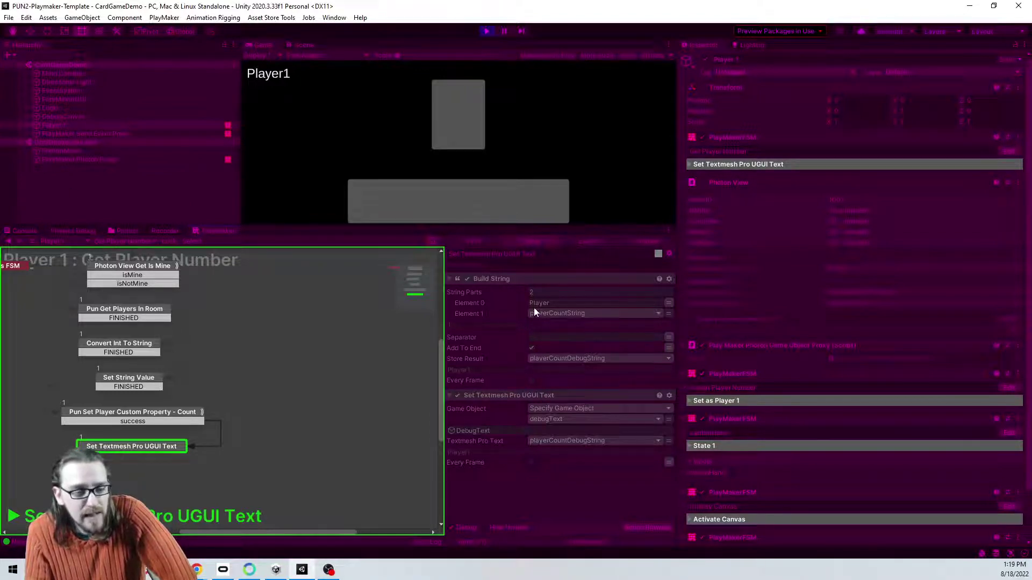
# Step: Spawn the Deck through the PlayMaker Photon Proxy, shuffle and deal the cards, and play the first hand card onto the discard area
pyautogui.click(70, 160)
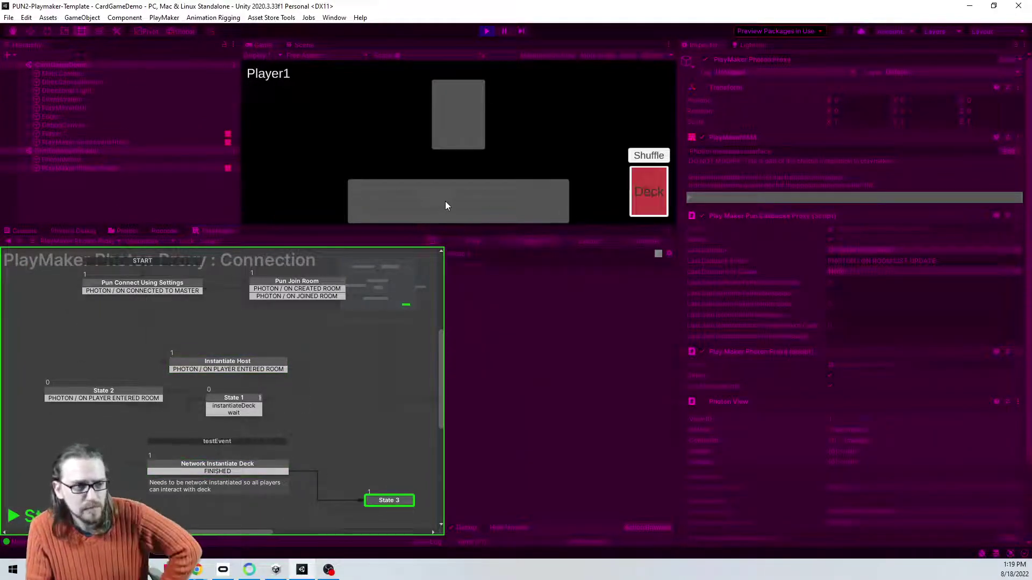
pyautogui.click(649, 156)
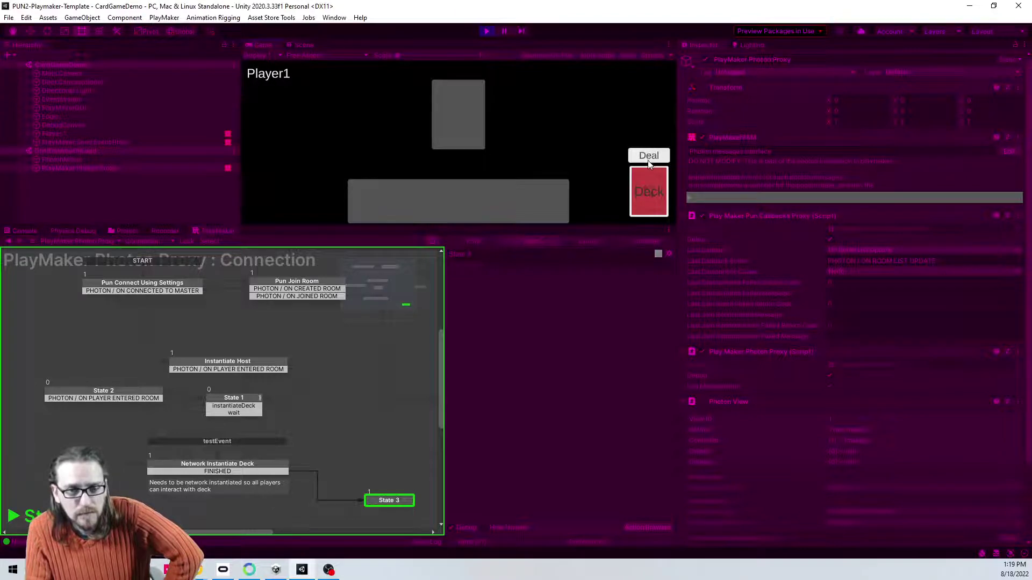
pyautogui.click(649, 158)
pyautogui.click(504, 31)
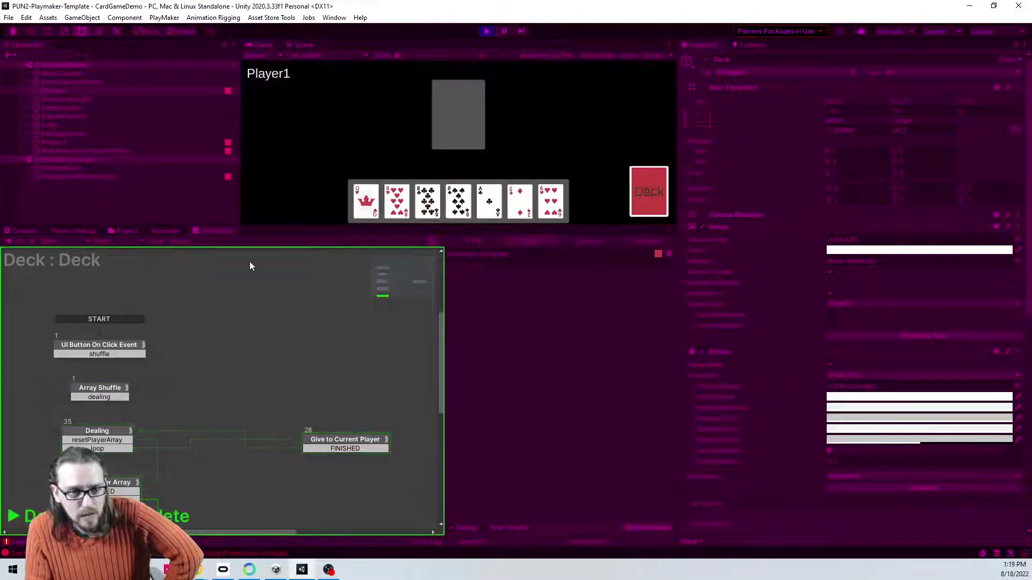
pyautogui.moveTo(354, 218); pyautogui.dragTo(456, 123)
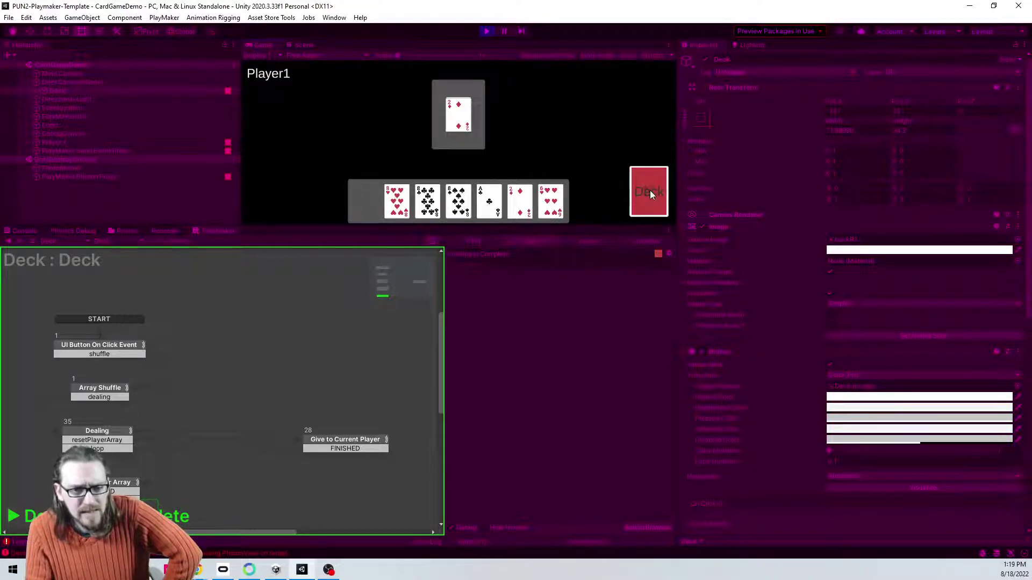
# Step: Inspect the actions of State 2 in the running Deck's Drawing FSM
pyautogui.click(106, 240)
pyautogui.click(116, 265)
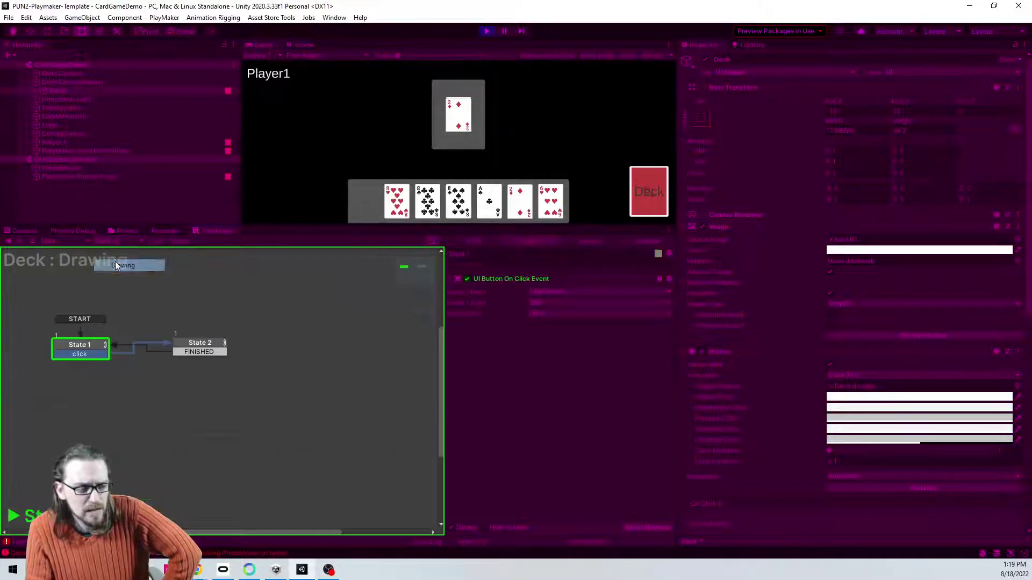
pyautogui.click(191, 351)
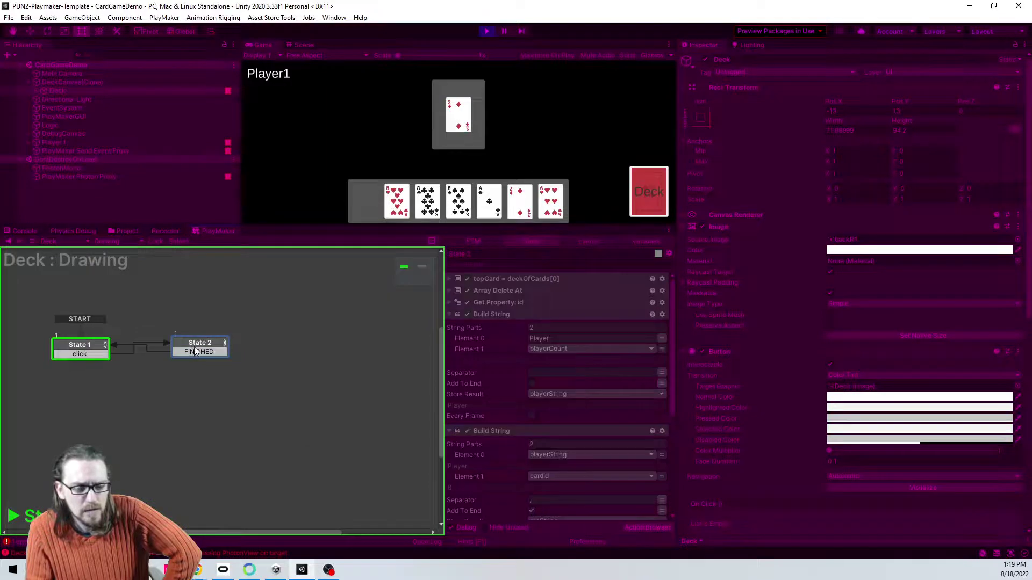
# Step: Stop the test run and look over the CardPlayer prefab's Get Player Number graph
pyautogui.click(487, 31)
pyautogui.click(123, 232)
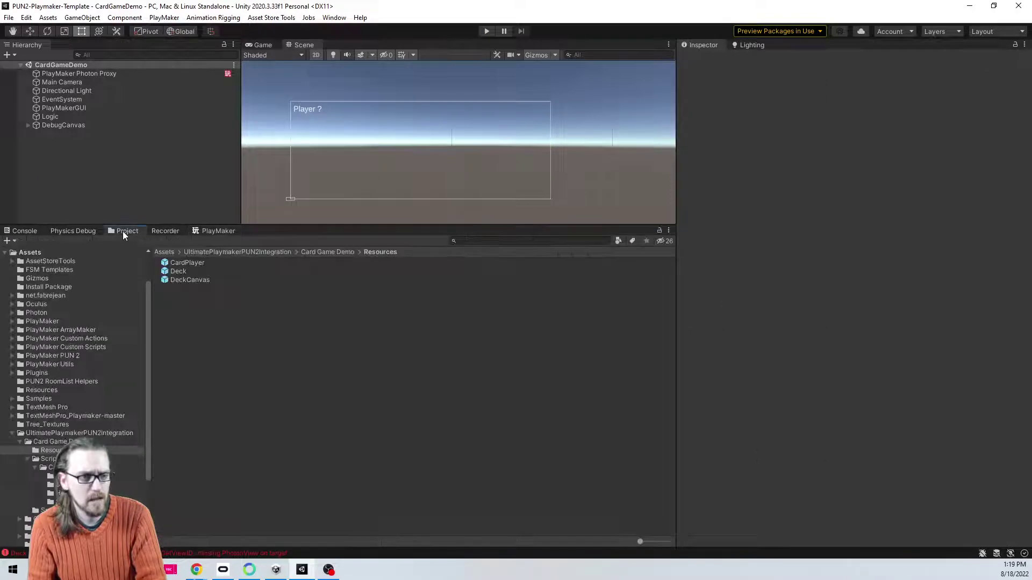
pyautogui.doubleClick(196, 263)
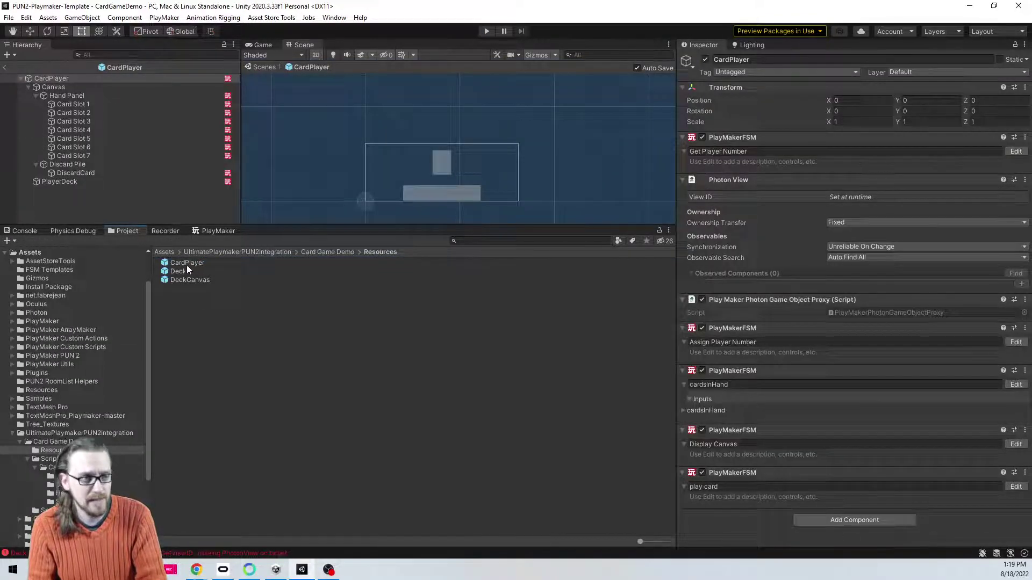
pyautogui.click(217, 232)
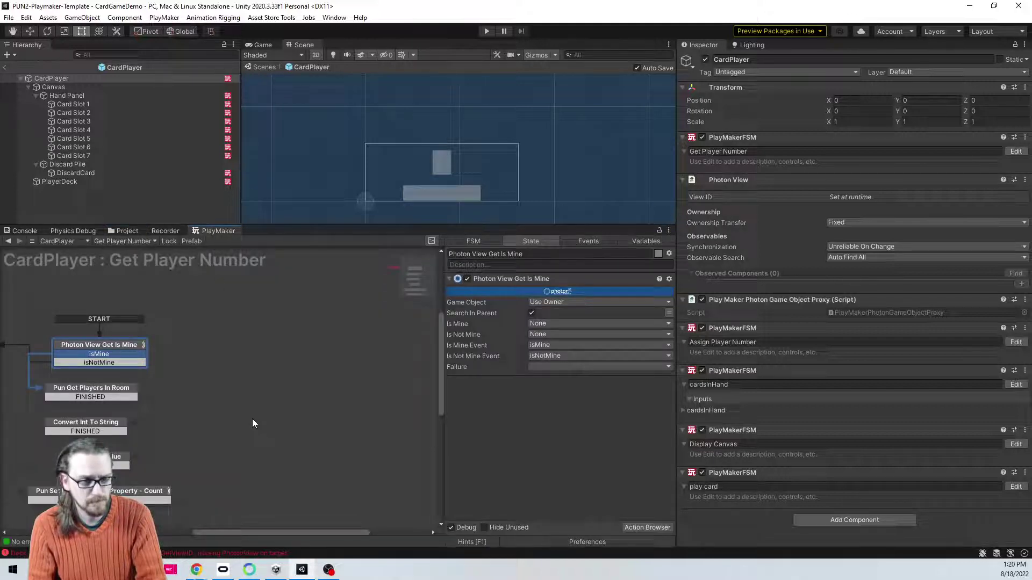
pyautogui.moveTo(220, 418); pyautogui.dragTo(269, 381, button='middle')
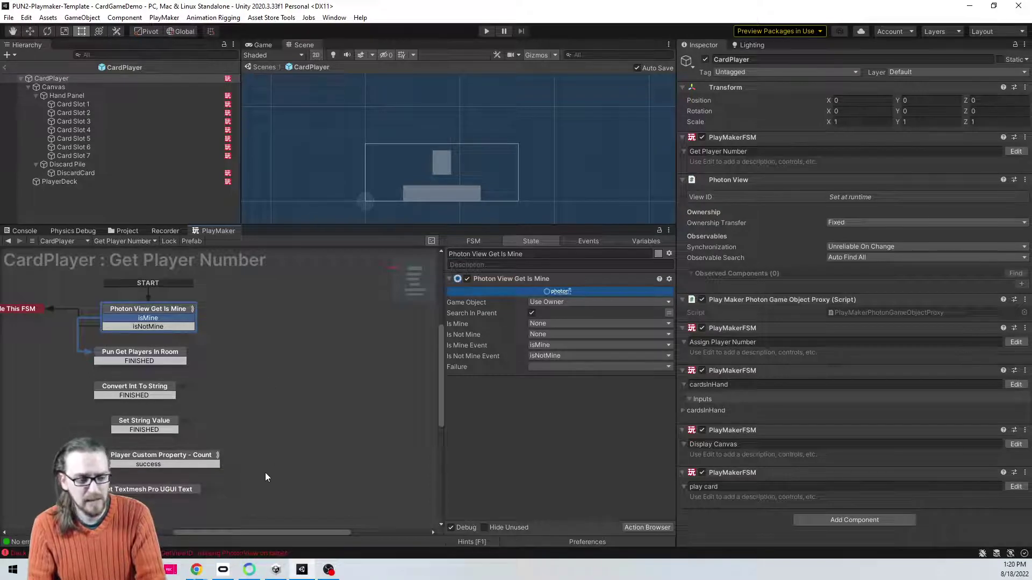
# Step: Leave the CardPlayer prefab and open the Deck prefab in the PlayMaker editor
pyautogui.click(4, 69)
pyautogui.click(123, 231)
pyautogui.doubleClick(198, 270)
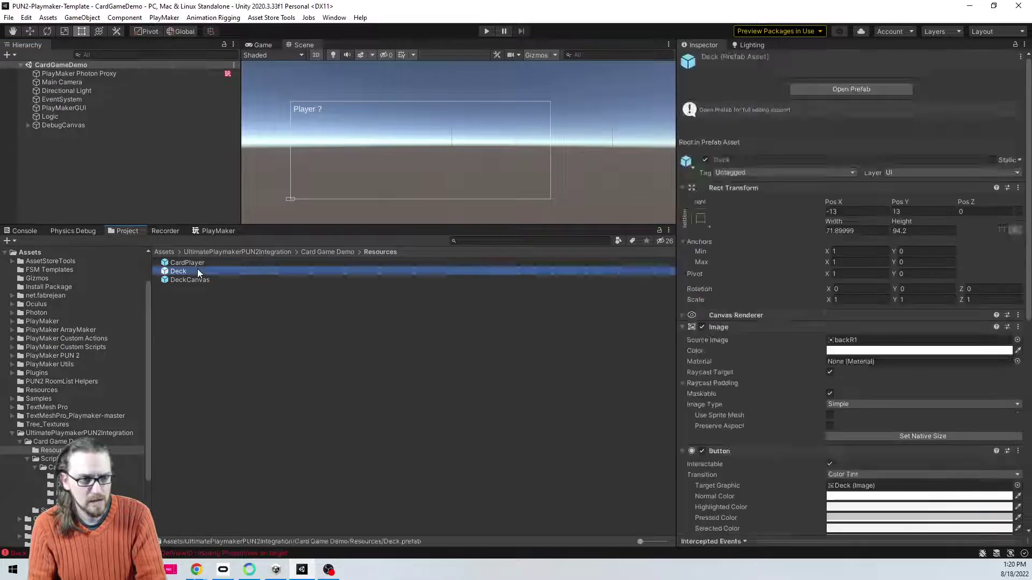
pyautogui.click(206, 231)
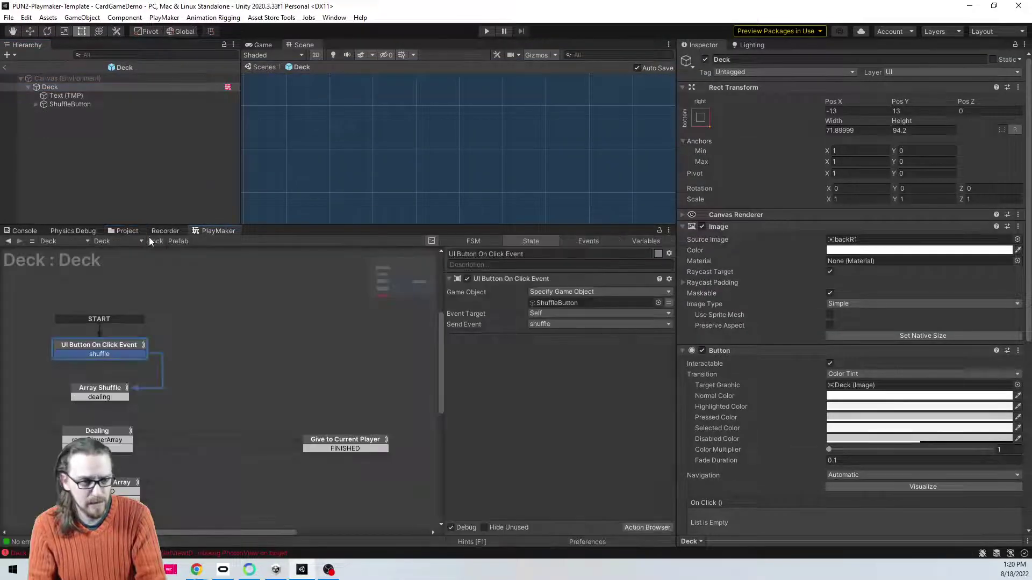
# Step: Switch to the Deck's Drawing FSM and move State 2 farther below State 1 in the graph
pyautogui.click(129, 240)
pyautogui.click(125, 265)
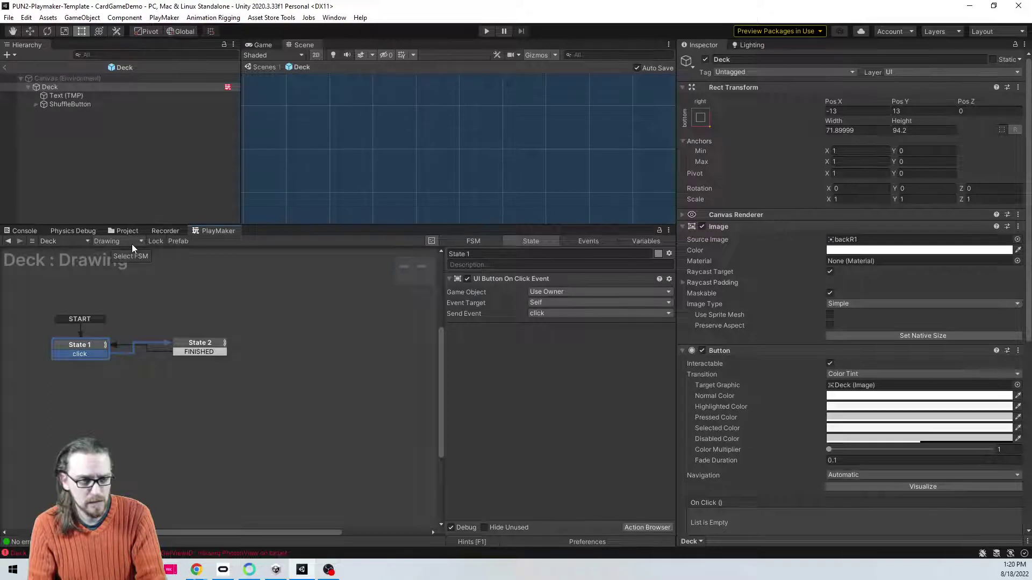
pyautogui.click(199, 344)
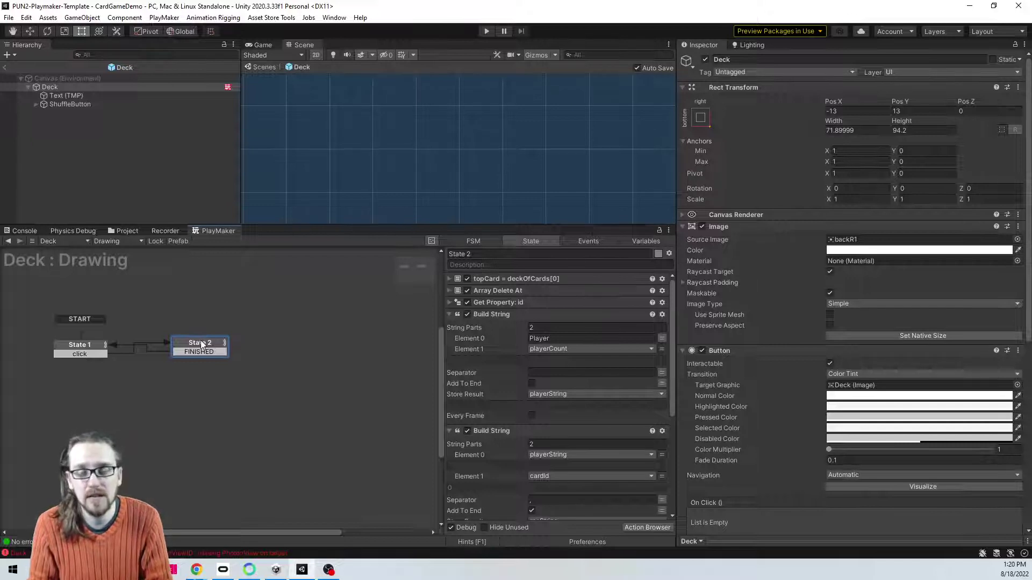
pyautogui.moveTo(201, 344); pyautogui.dragTo(218, 413)
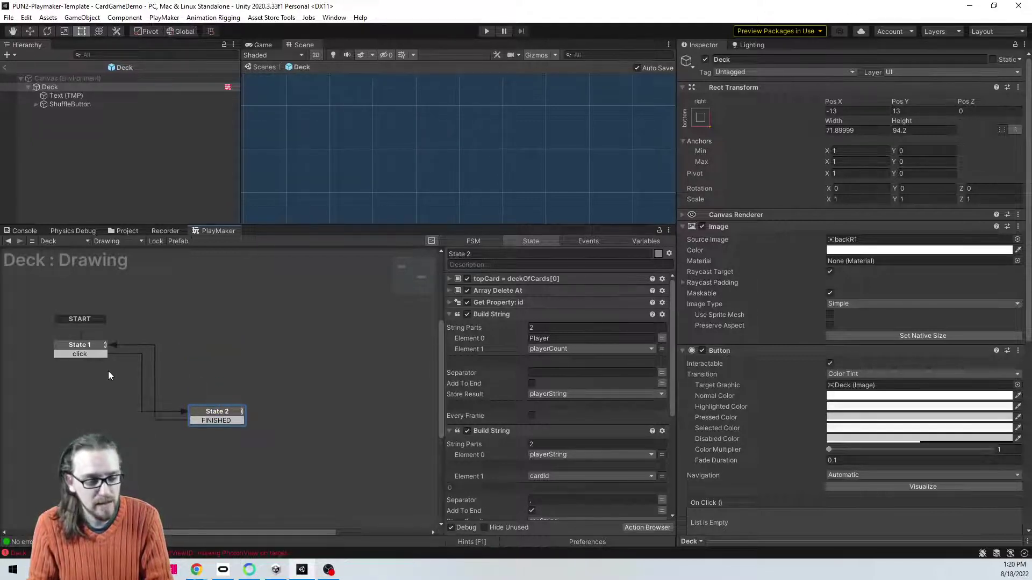
# Step: Add a new state to the Drawing FSM, make it the start state, and place it just above State 1
pyautogui.moveTo(96, 382); pyautogui.dragTo(253, 344, button='middle')
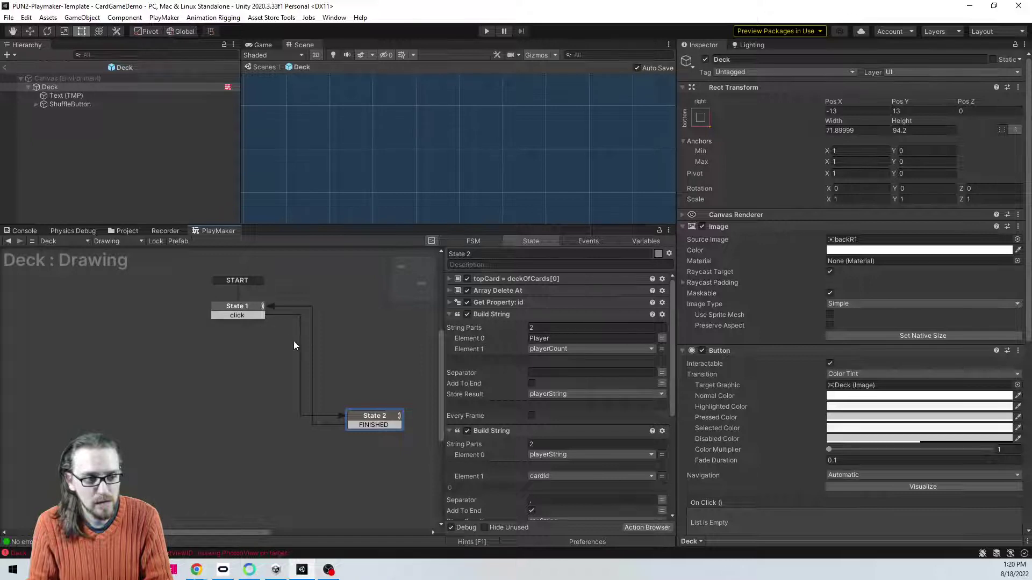
pyautogui.moveTo(293, 345); pyautogui.dragTo(203, 425, button='middle')
pyautogui.rightClick(243, 325)
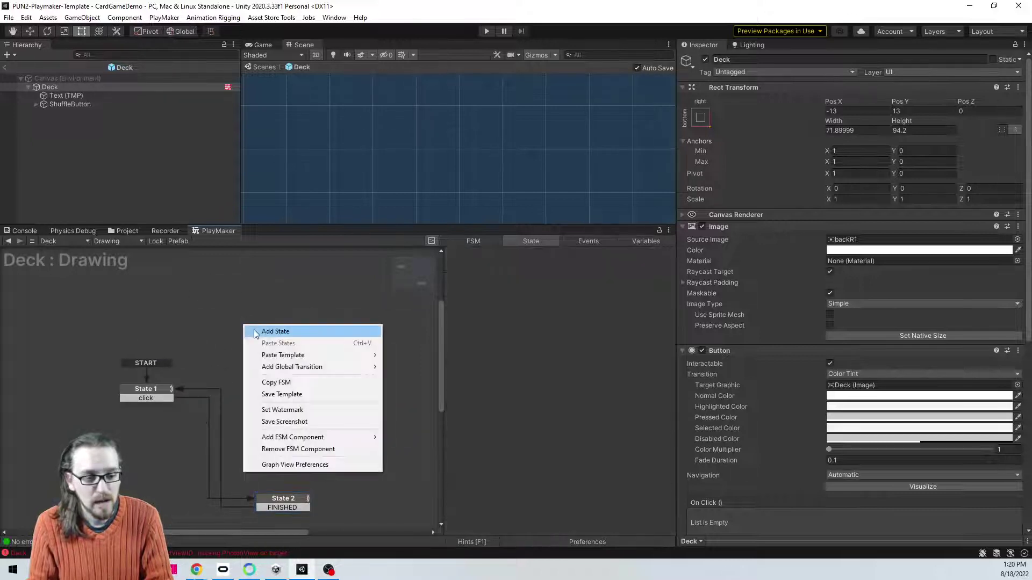
pyautogui.click(256, 332)
pyautogui.rightClick(260, 327)
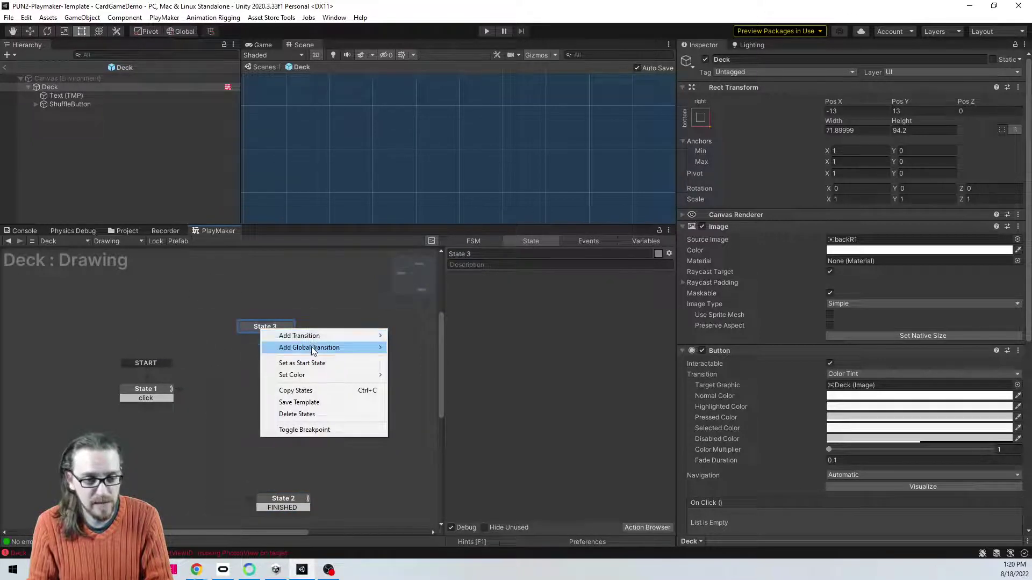
pyautogui.click(301, 363)
pyautogui.moveTo(265, 325); pyautogui.dragTo(163, 343)
# Step: Add a Photon Network Get Custom Property action to the new start state, State 3
pyautogui.doubleClick(543, 366)
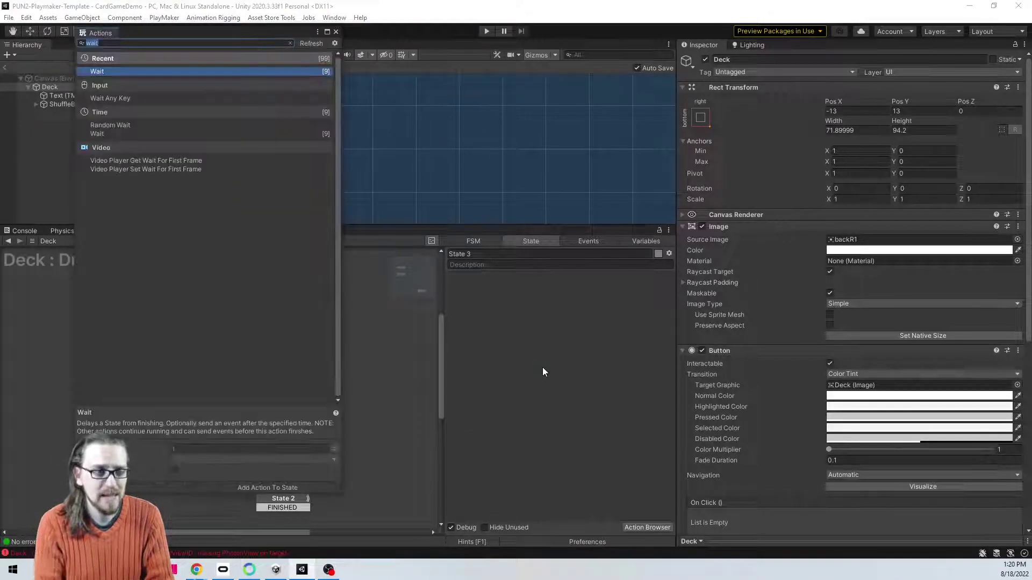
pyautogui.write('get player')
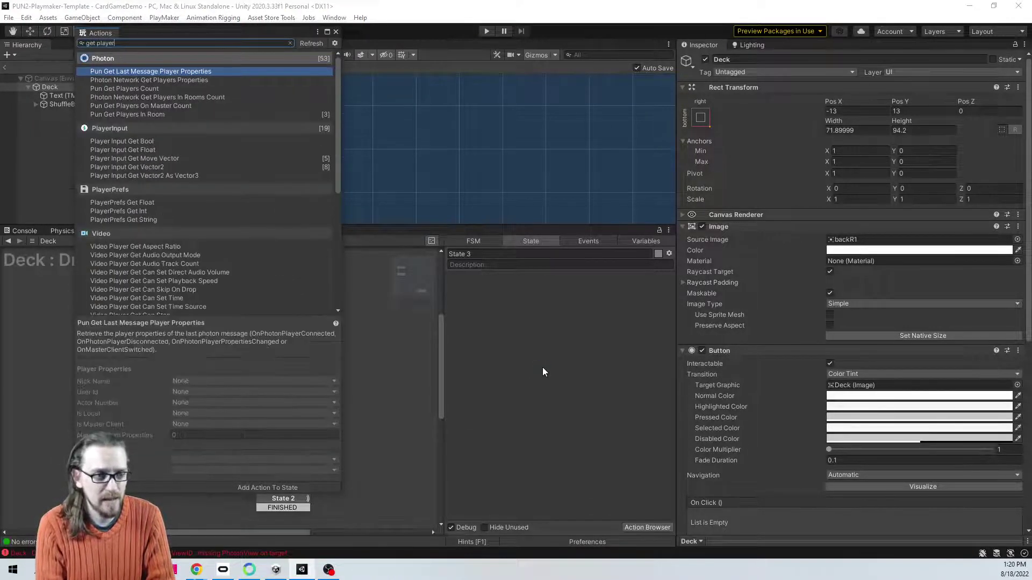
pyautogui.write('photon get')
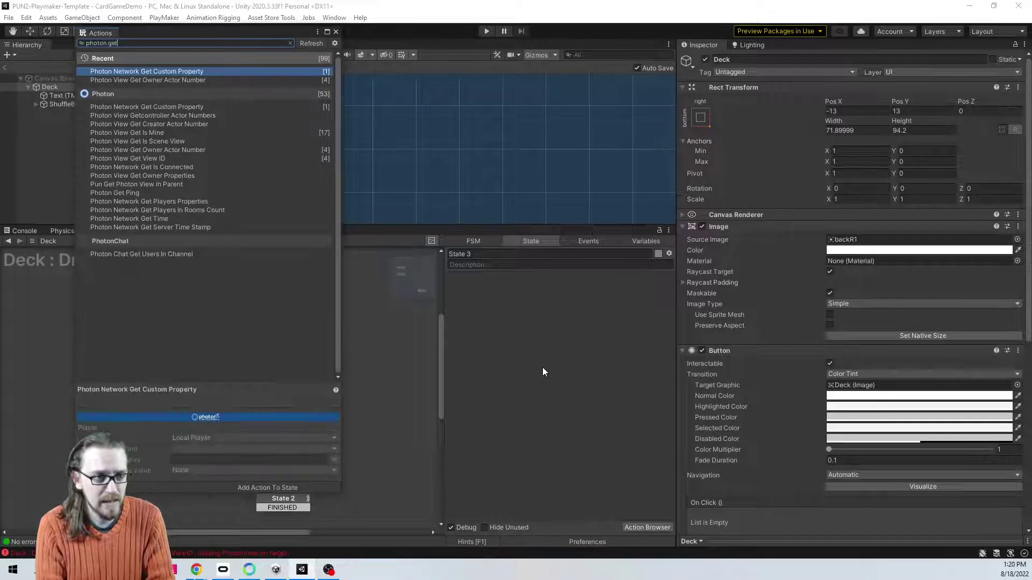
pyautogui.press('Return')
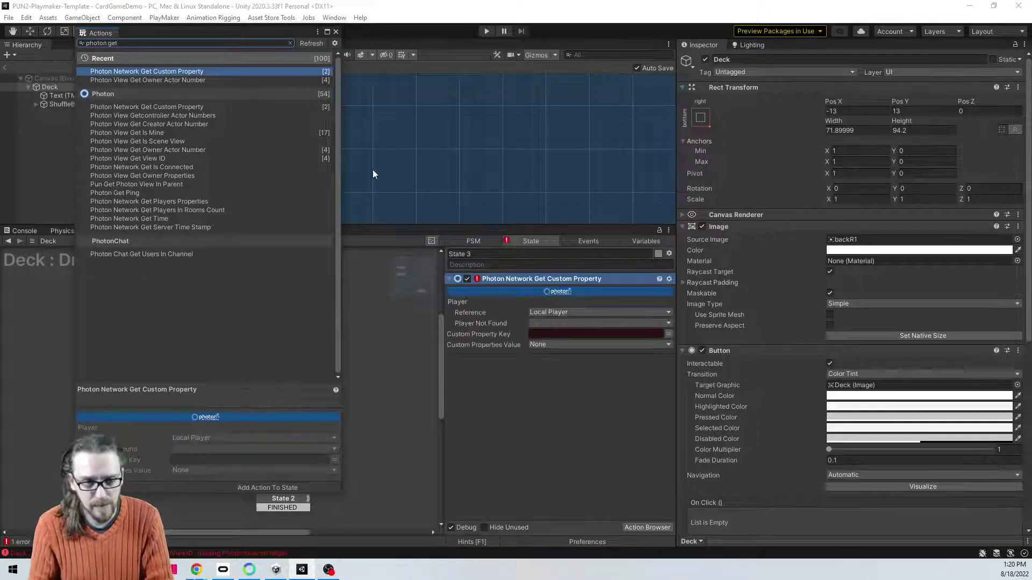
pyautogui.click(336, 32)
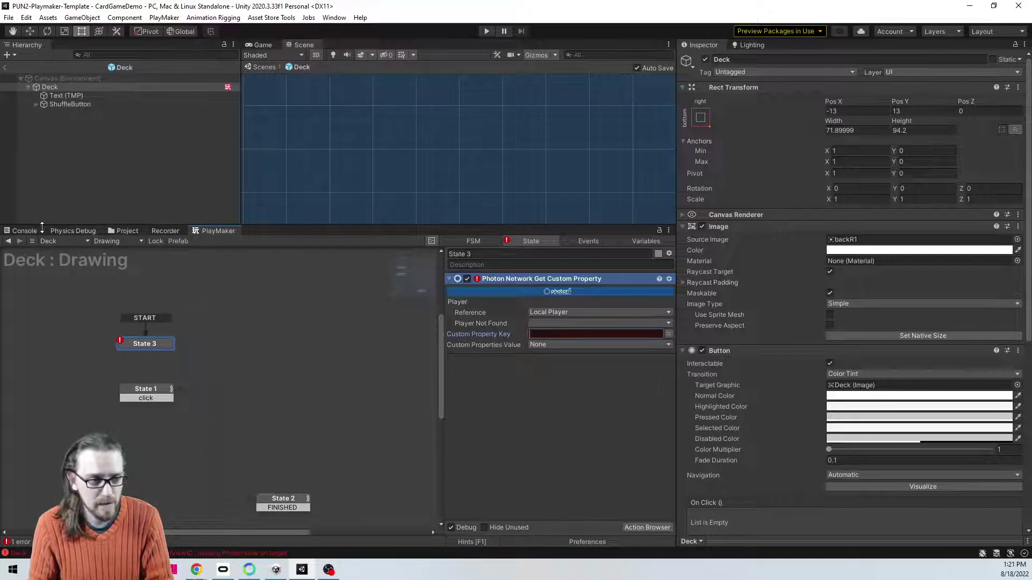
# Step: Open the CardPlayer prefab and copy the playerCount property key from the Pun Set Player Custom Property - Count state
pyautogui.click(117, 230)
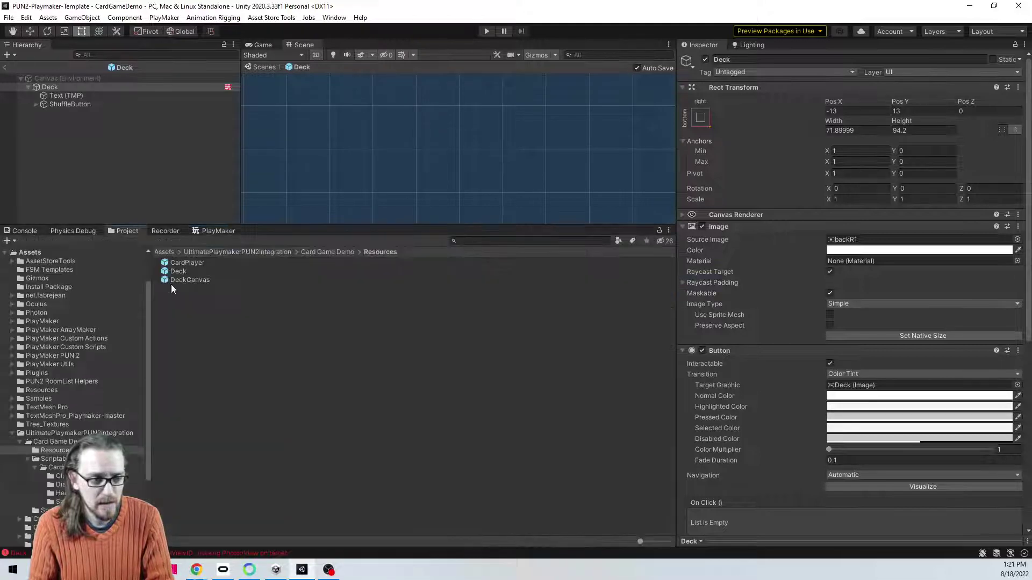
pyautogui.doubleClick(194, 261)
pyautogui.click(213, 230)
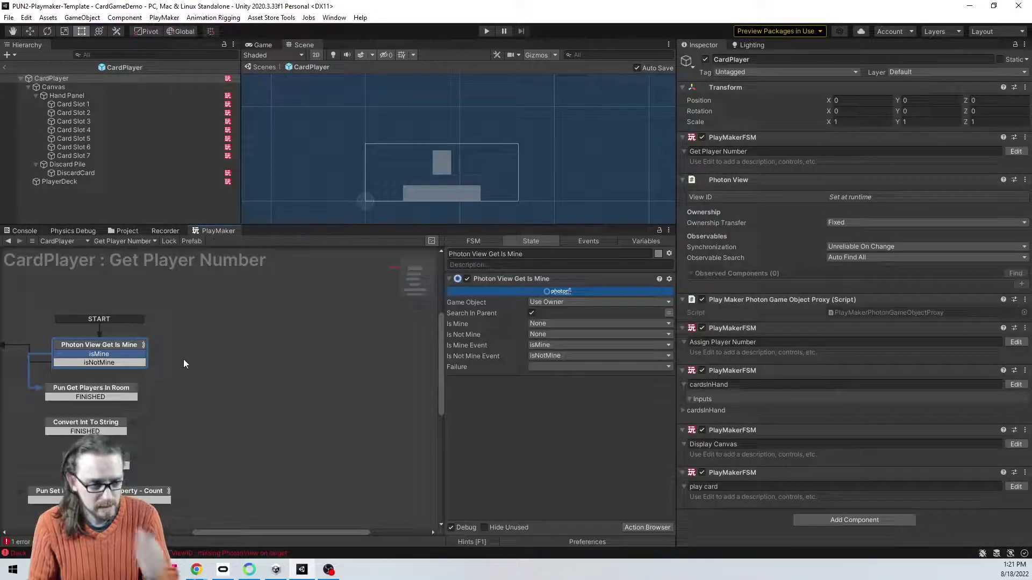
pyautogui.moveTo(179, 372); pyautogui.dragTo(214, 306, button='middle')
pyautogui.click(135, 424)
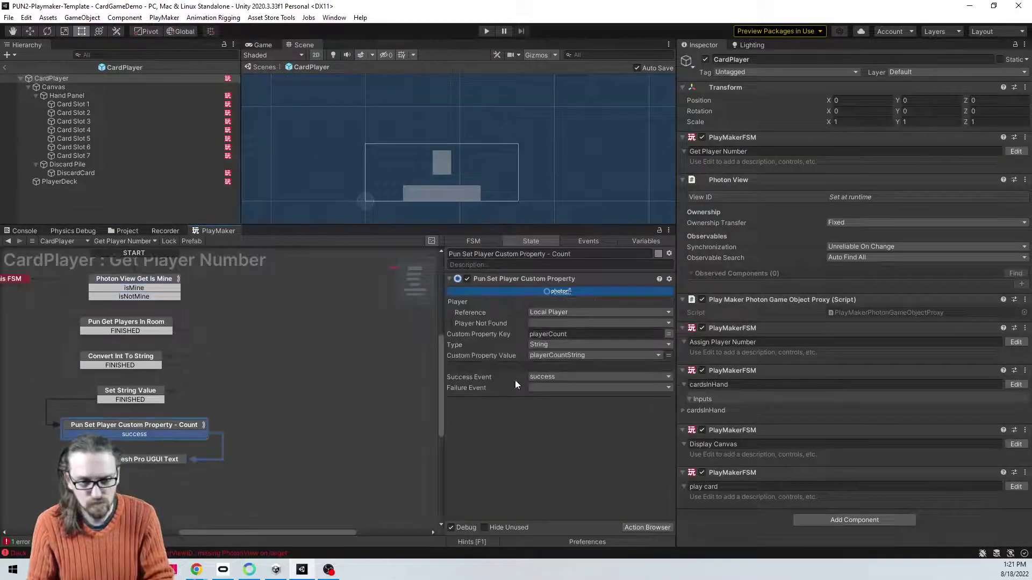
pyautogui.click(582, 335)
pyautogui.hotkey('ctrl', 'c')
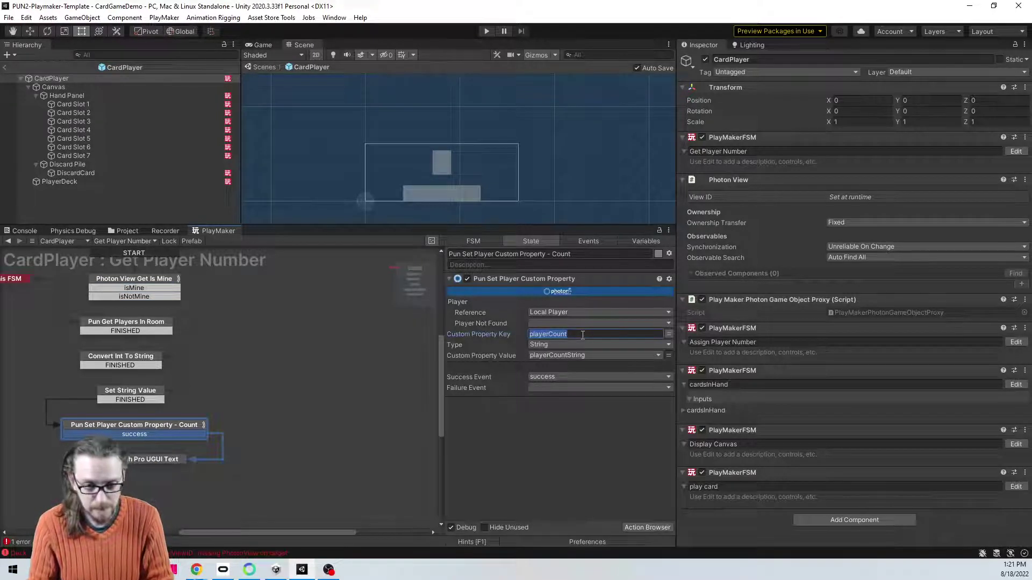
# Step: Reopen the Deck prefab and bring up its Drawing FSM in the PlayMaker editor
pyautogui.click(98, 242)
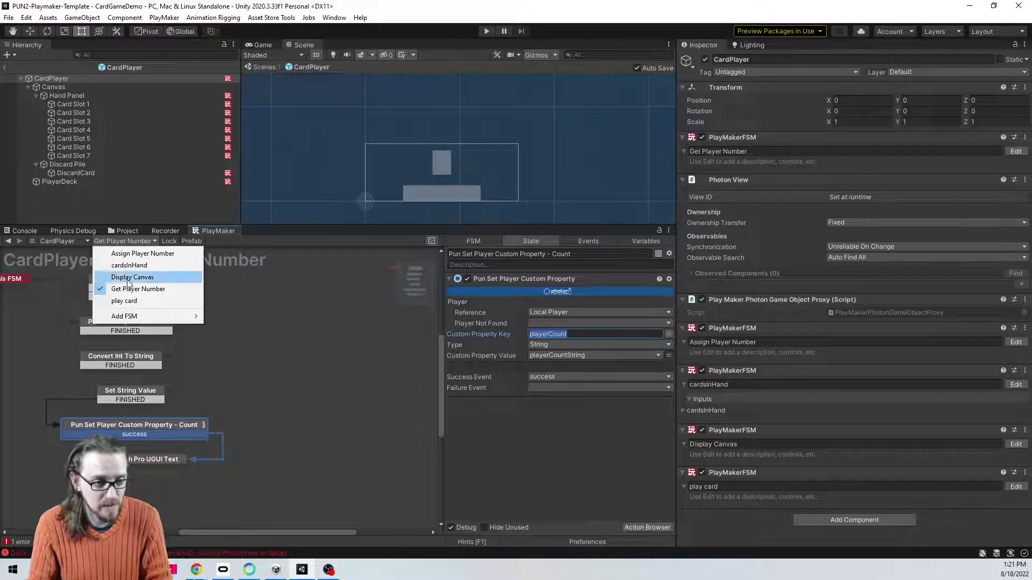
pyautogui.click(218, 268)
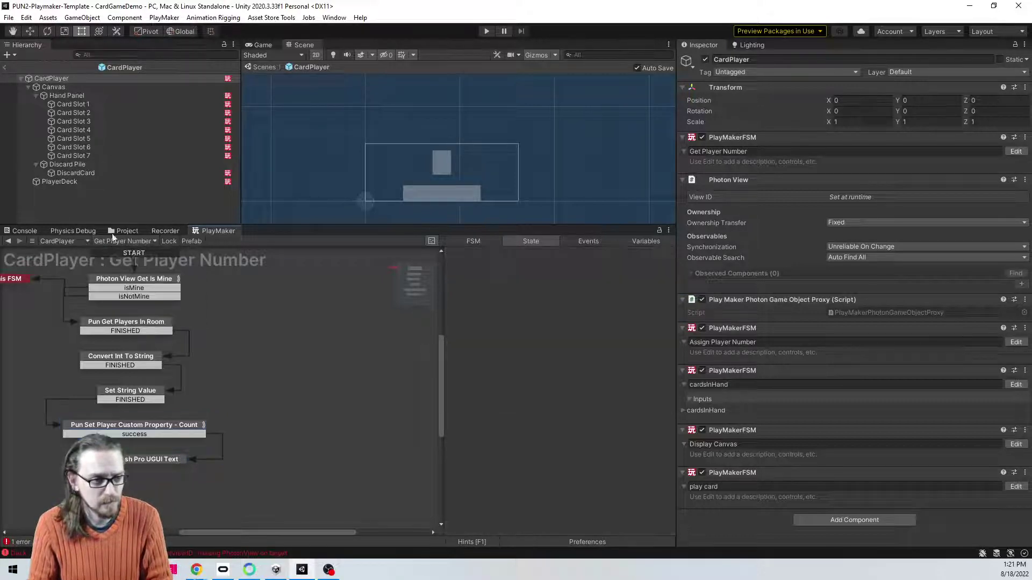
pyautogui.click(127, 231)
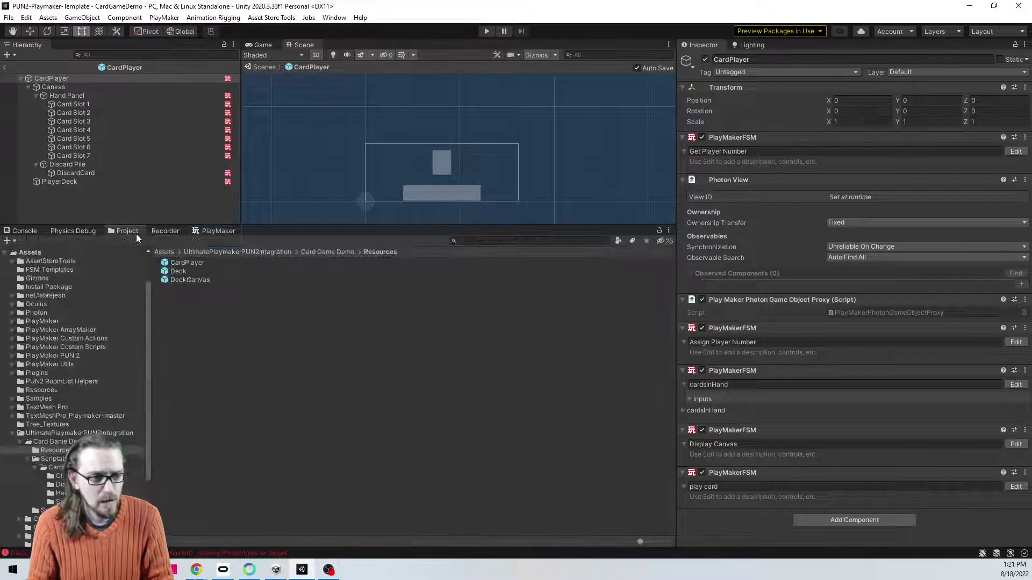
pyautogui.doubleClick(177, 271)
pyautogui.click(218, 231)
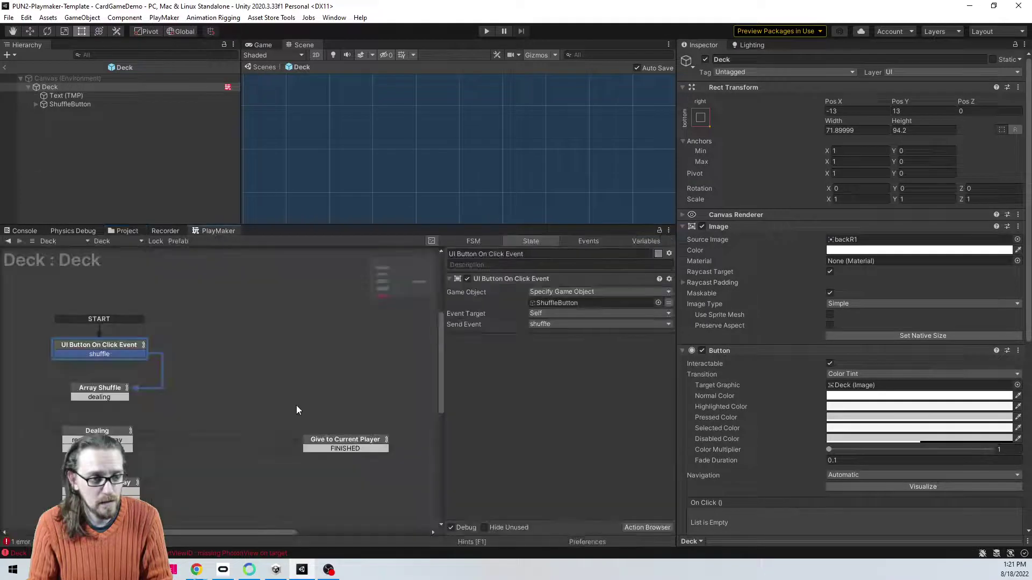
pyautogui.click(120, 242)
pyautogui.click(118, 265)
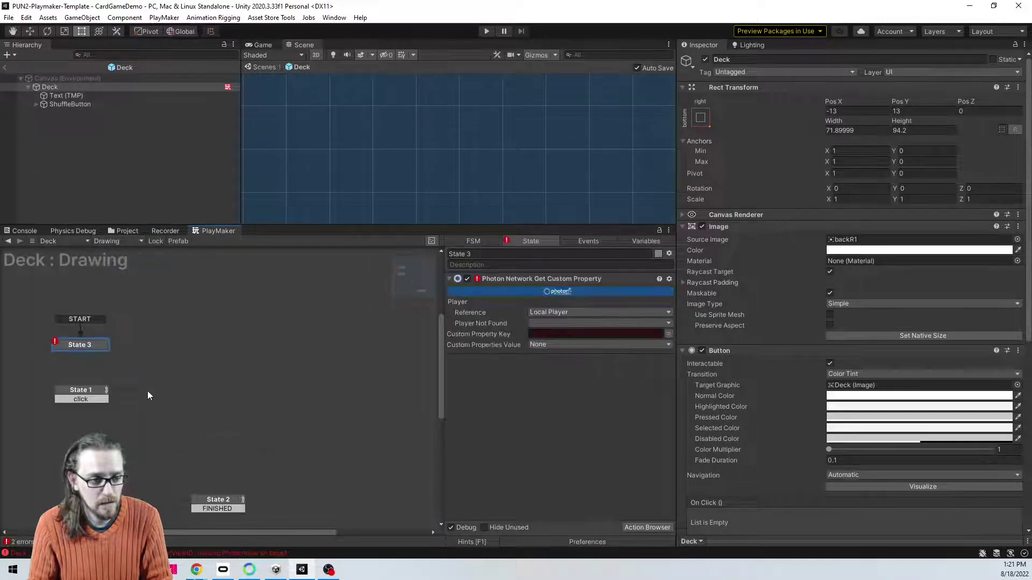
# Step: In State 3, set the custom property key to playerCount and store its value in a new variable named playerCount
pyautogui.click(92, 390)
pyautogui.click(101, 348)
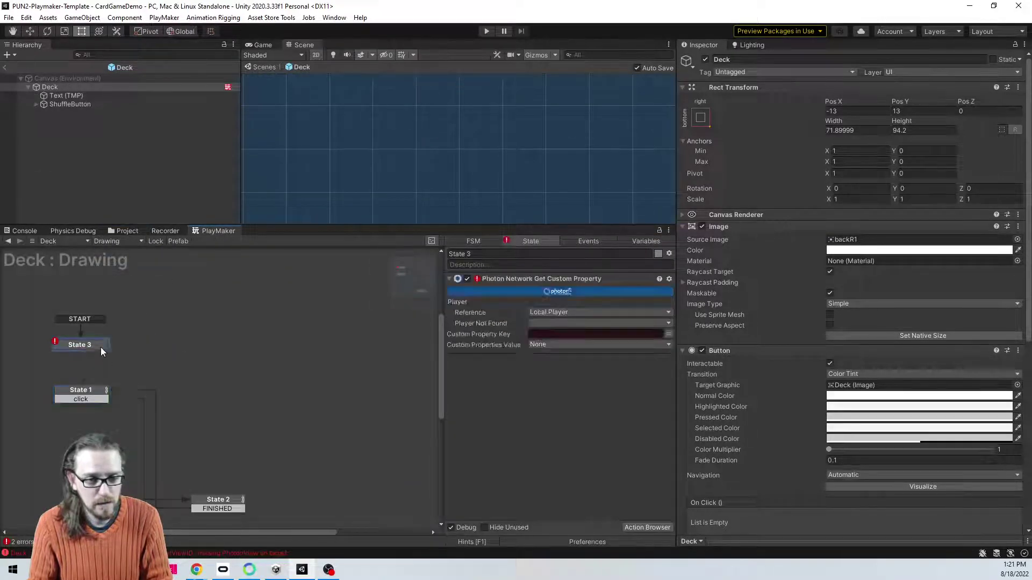
pyautogui.click(552, 333)
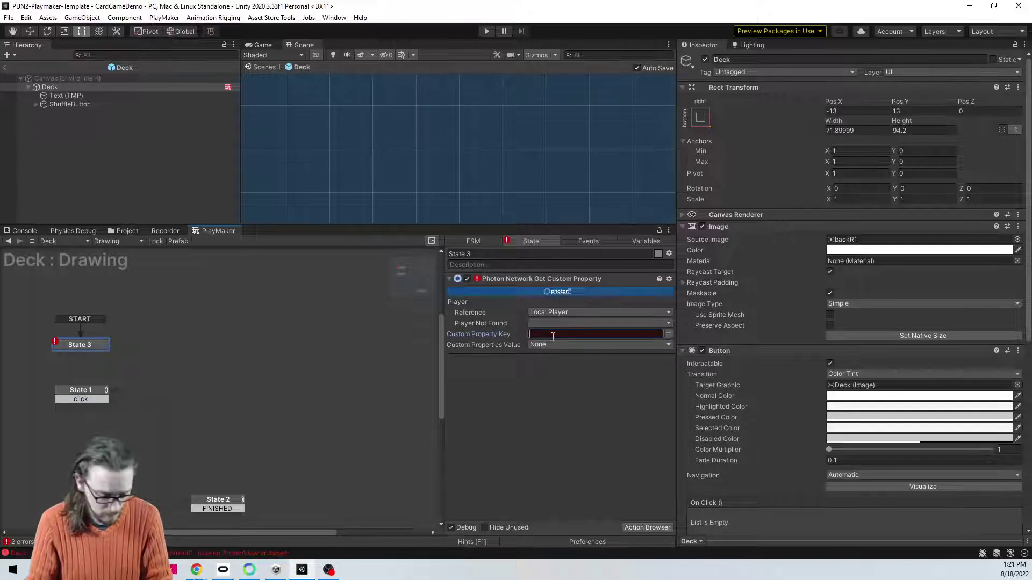
pyautogui.hotkey('ctrl', 'v')
pyautogui.click(582, 345)
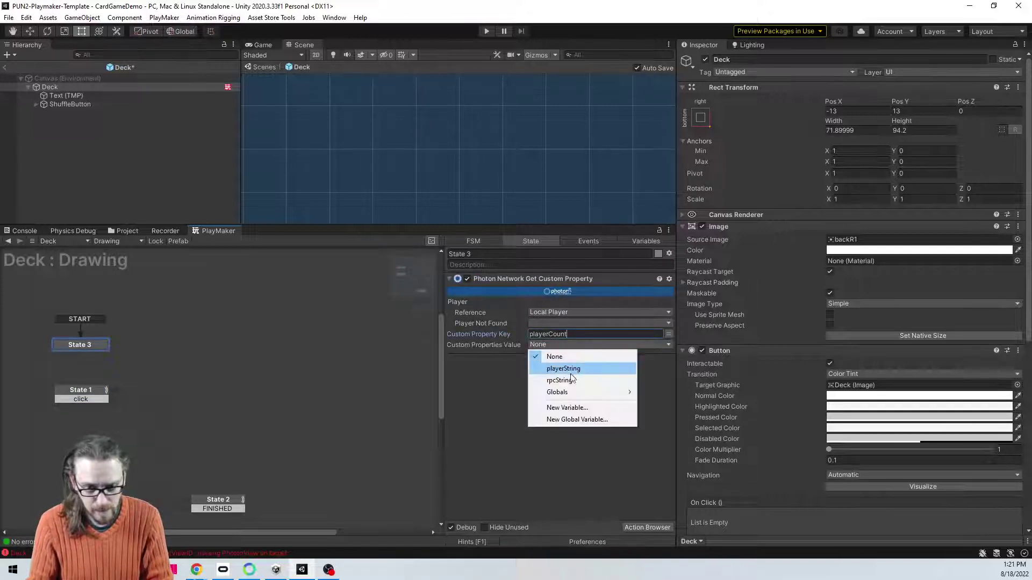
pyautogui.click(567, 408)
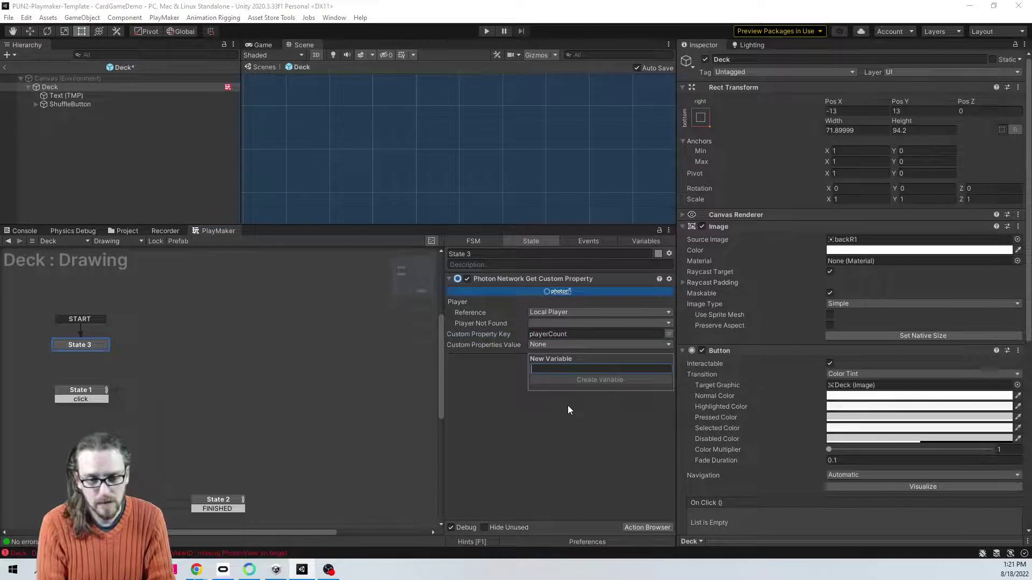
pyautogui.write('player')
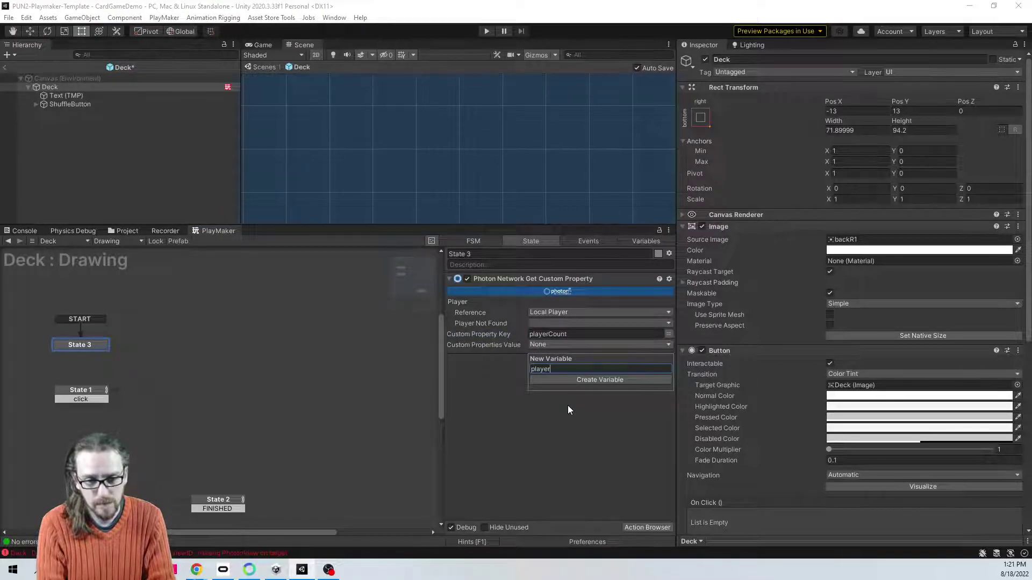
pyautogui.write('Count')
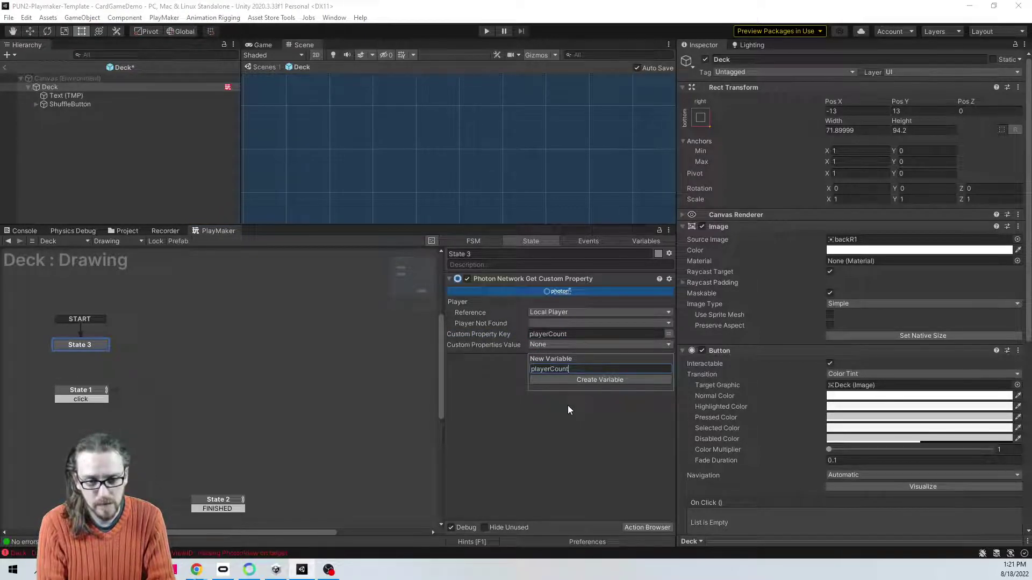
pyautogui.press('Return')
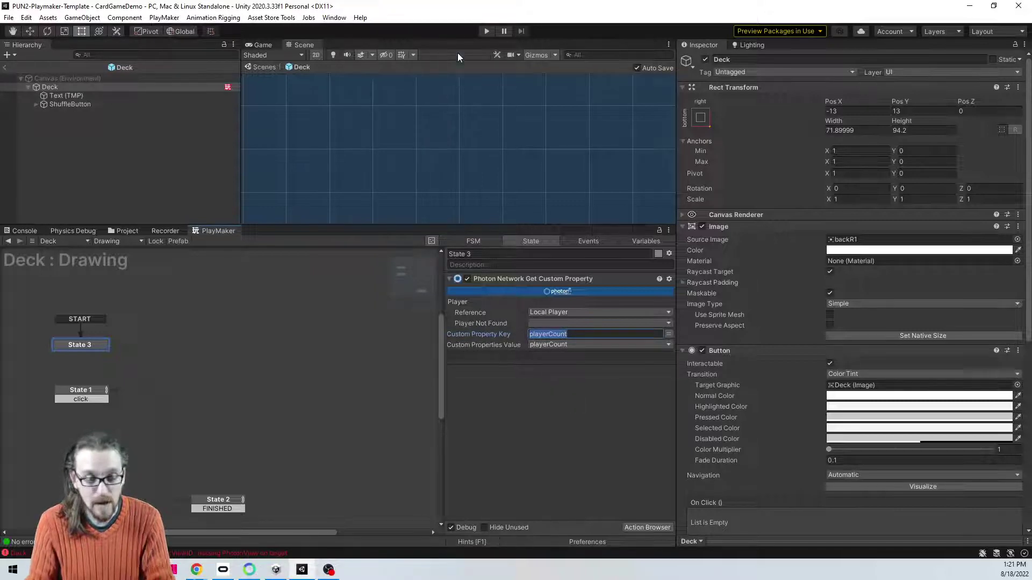
# Step: Start a test run of the CardGameDemo scene and spawn the Deck through the PlayMaker Photon Proxy
pyautogui.click(485, 31)
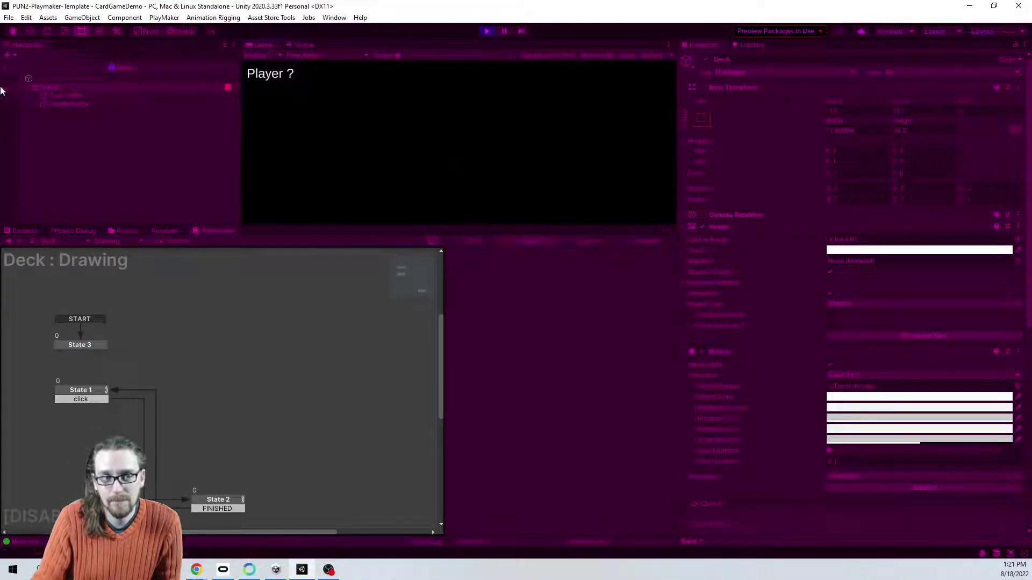
pyautogui.click(4, 69)
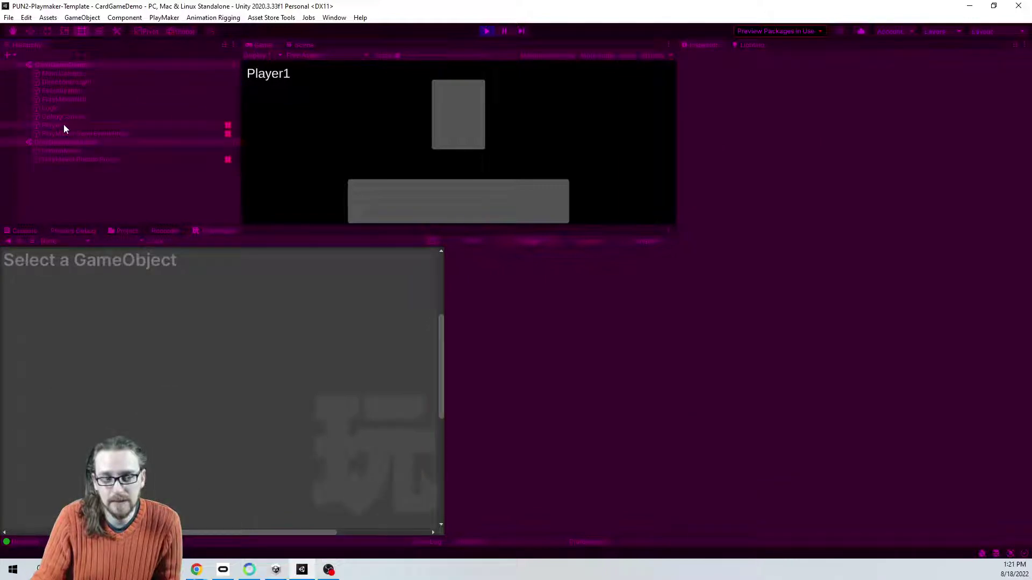
pyautogui.click(72, 160)
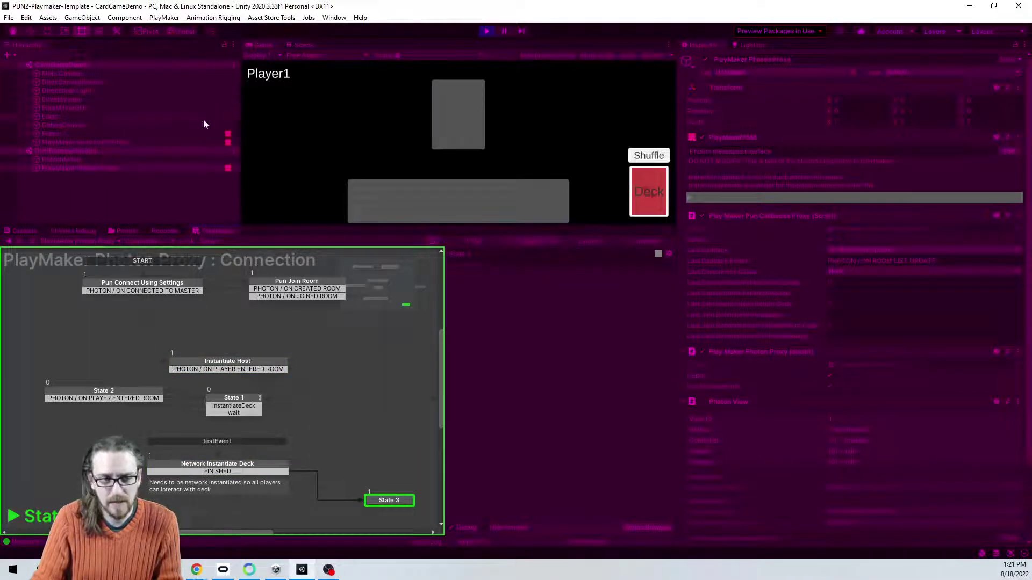
# Step: Select the spawned Deck under its canvas and check State 3 in its running Drawing FSM
pyautogui.click(41, 82)
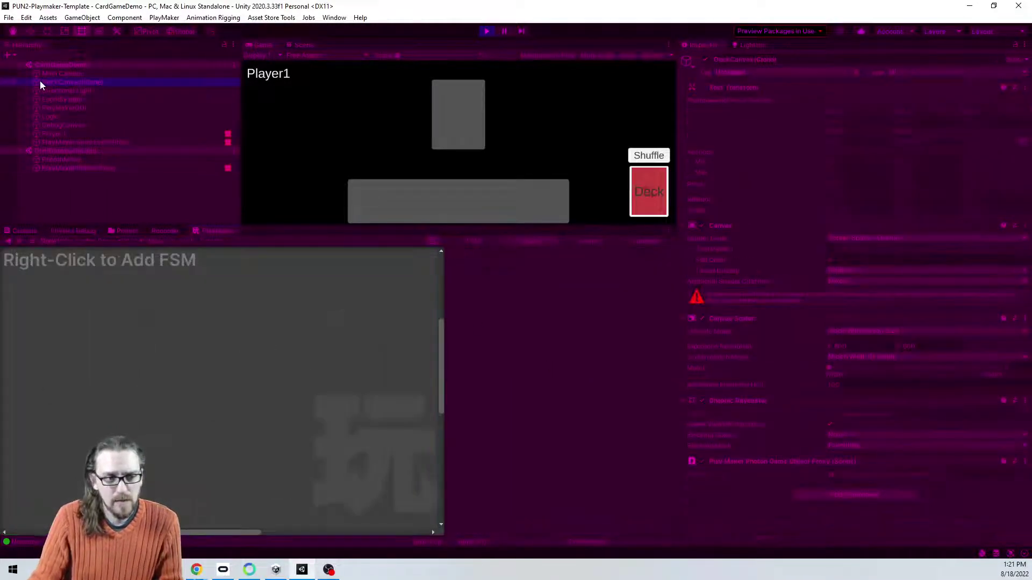
pyautogui.click(28, 81)
pyautogui.click(43, 91)
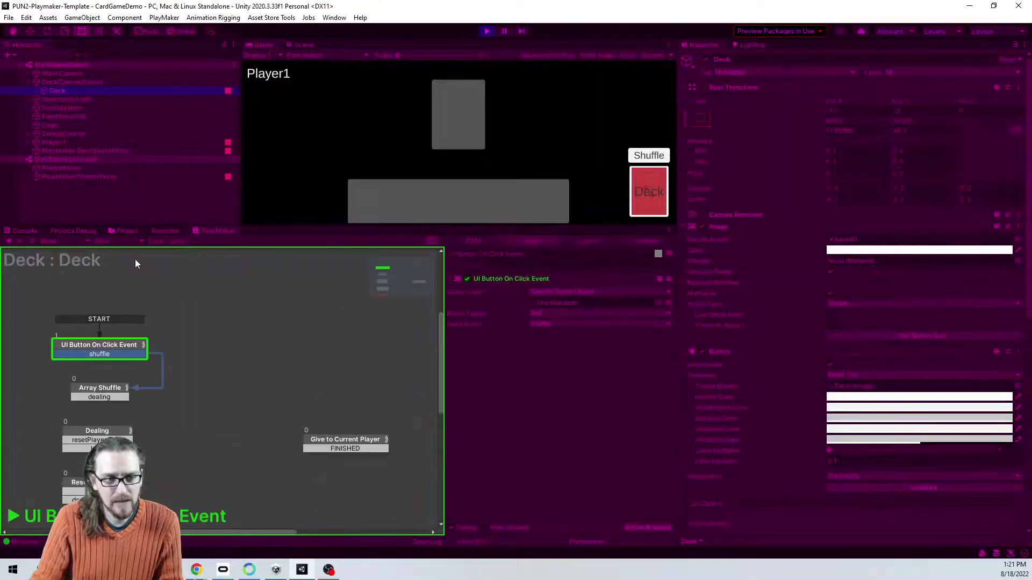
pyautogui.click(128, 241)
pyautogui.click(131, 265)
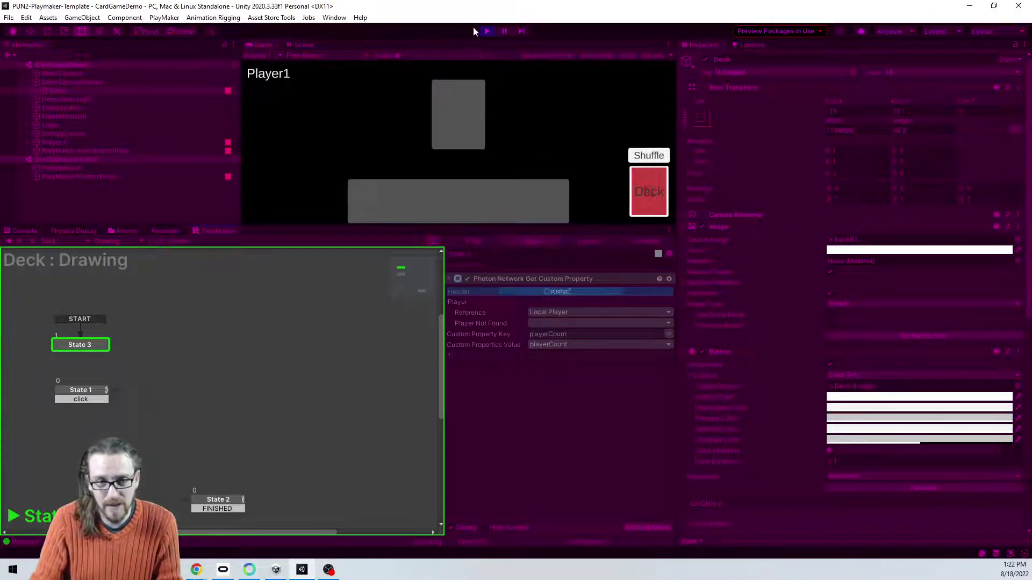
# Step: Stop the test run and open the Deck prefab again for editing
pyautogui.click(485, 31)
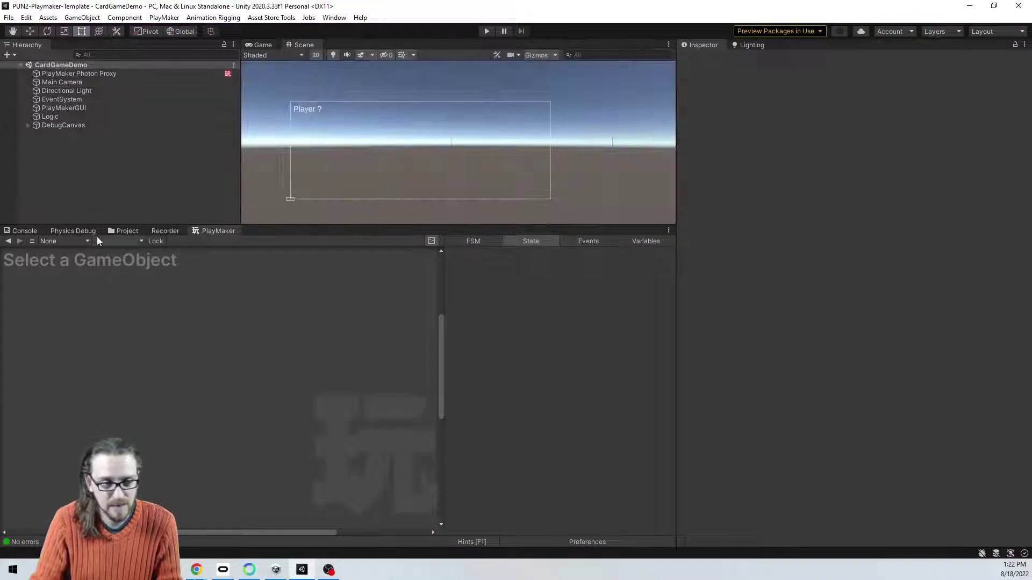
pyautogui.click(126, 231)
pyautogui.doubleClick(180, 273)
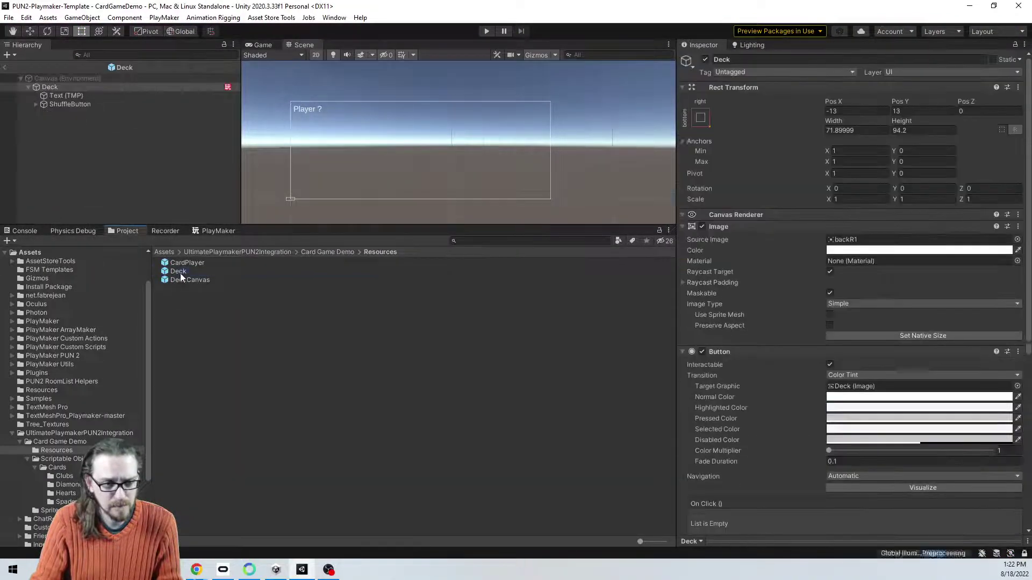
# Step: In the Deck's Drawing FSM, rename State 3 to Photon Network Get Custom Property, copying the name of its action
pyautogui.click(214, 230)
pyautogui.click(111, 241)
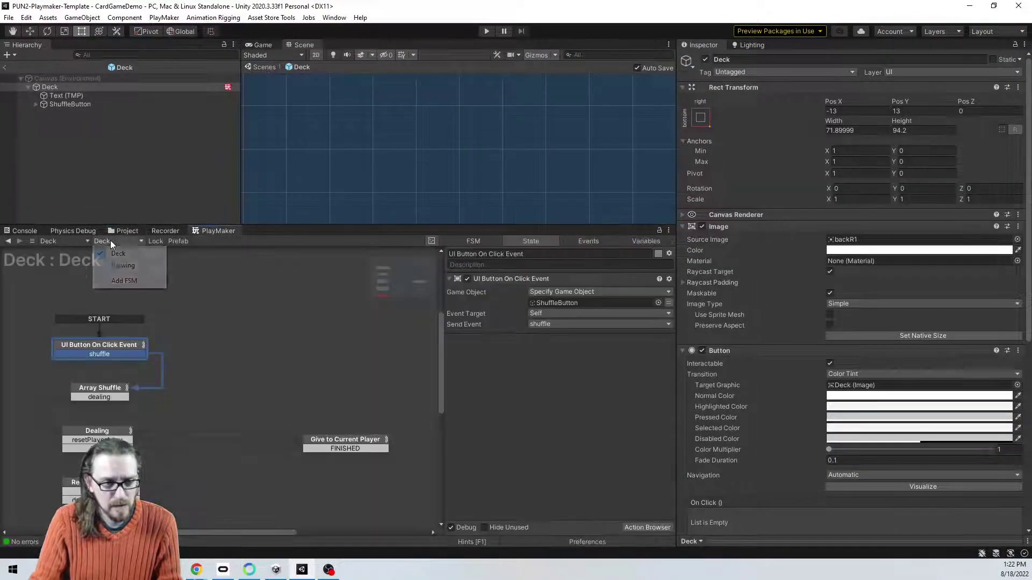
pyautogui.click(129, 265)
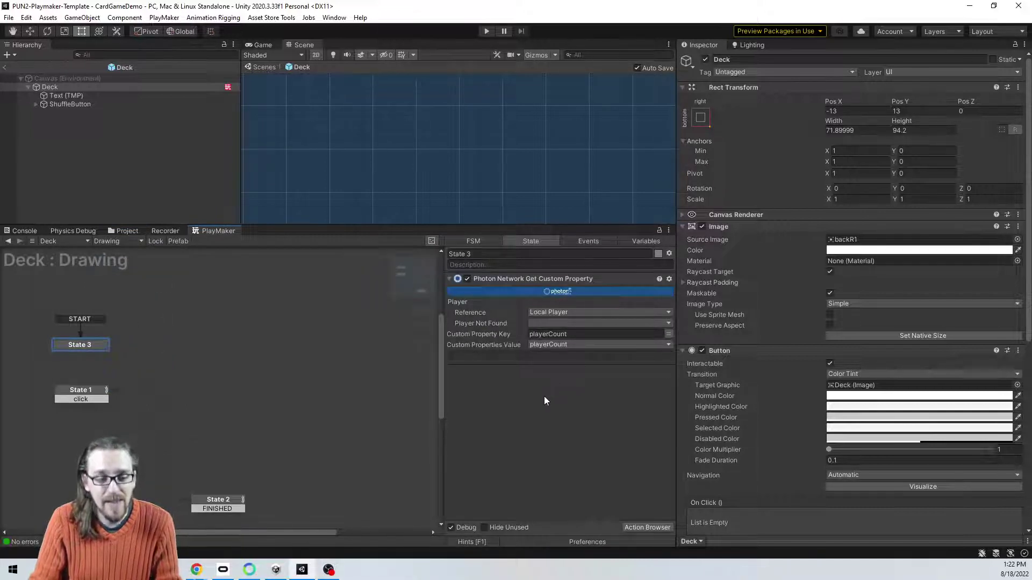
pyautogui.doubleClick(527, 279)
pyautogui.hotkey('ctrl', 'c')
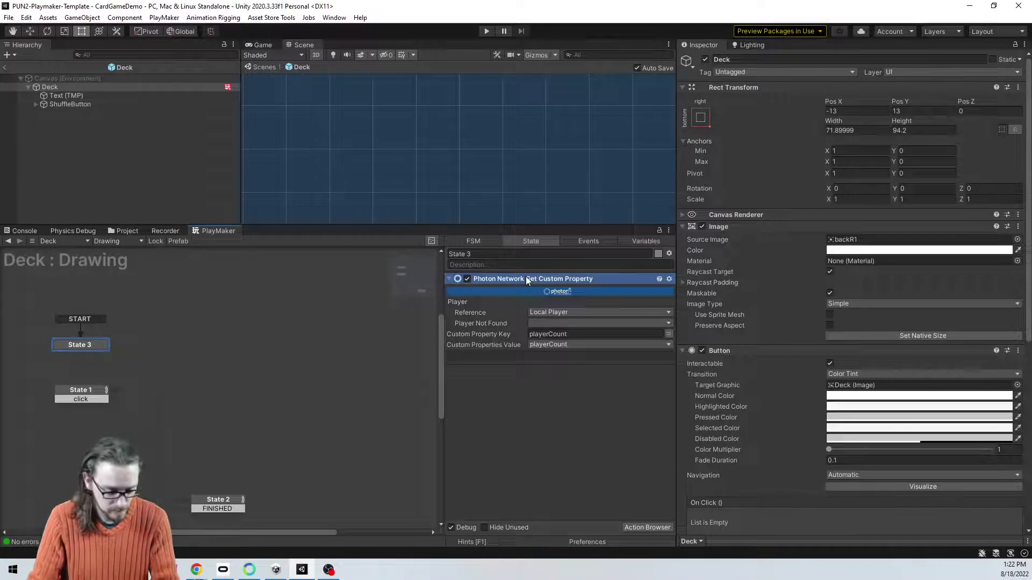
pyautogui.click(515, 252)
pyautogui.hotkey('ctrl', 'v')
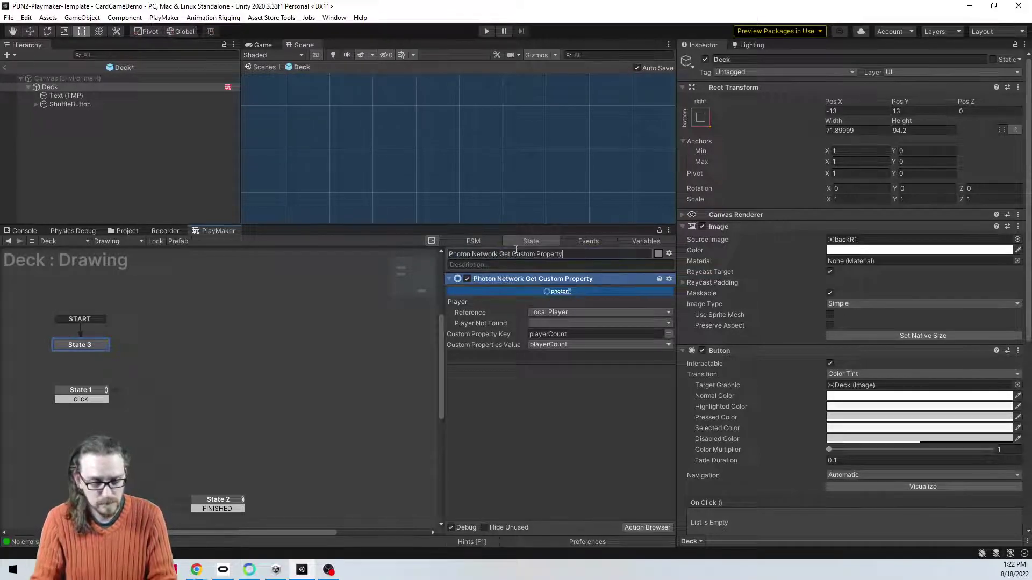
pyautogui.press('Return')
# Step: Move State 1 farther down the graph and add a FINISHED transition to the Photon Network Get Custom Property state
pyautogui.moveTo(319, 483); pyautogui.dragTo(348, 369, button='middle')
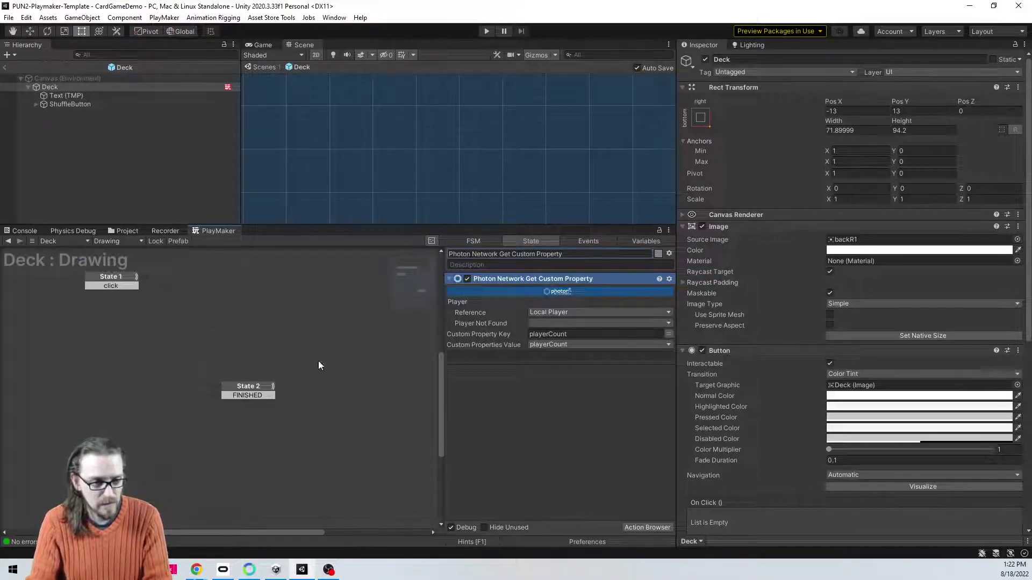
pyautogui.click(110, 277)
pyautogui.moveTo(110, 278); pyautogui.dragTo(114, 396)
pyautogui.moveTo(216, 297); pyautogui.dragTo(229, 398, button='middle')
pyautogui.click(193, 340)
pyautogui.click(191, 329)
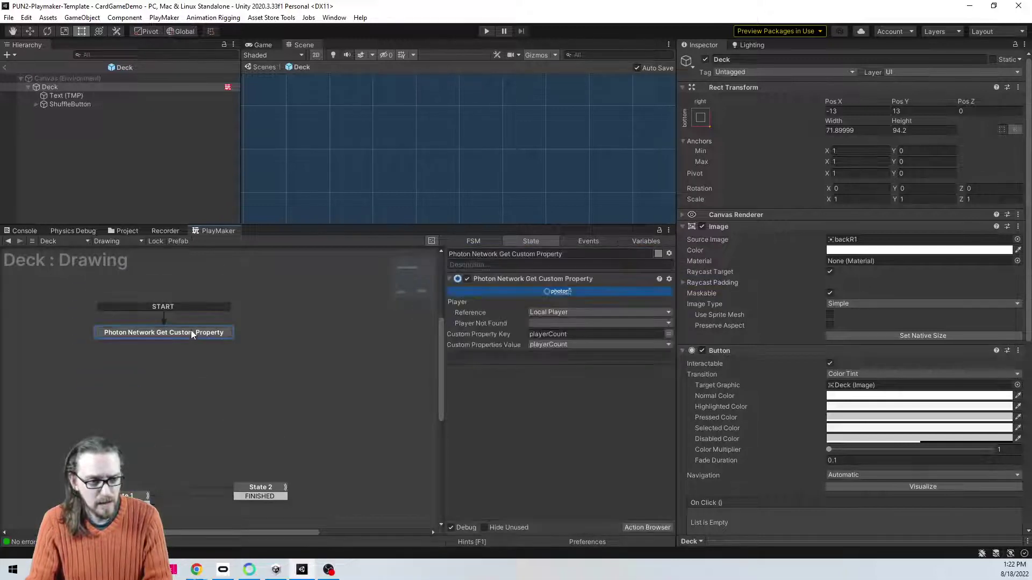
pyautogui.rightClick(191, 330)
pyautogui.moveTo(253, 337)
pyautogui.click(349, 373)
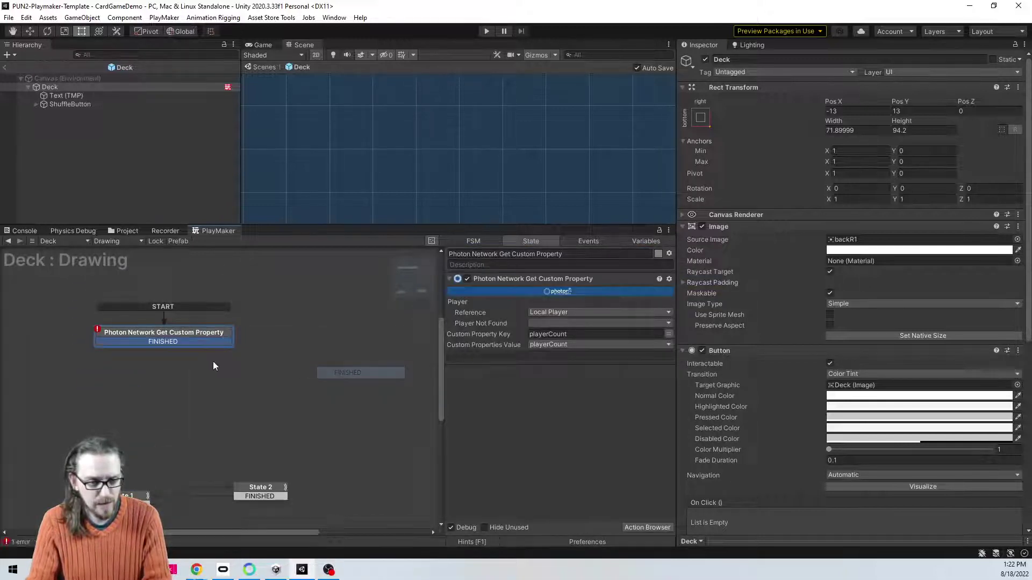
pyautogui.moveTo(209, 343); pyautogui.dragTo(166, 381)
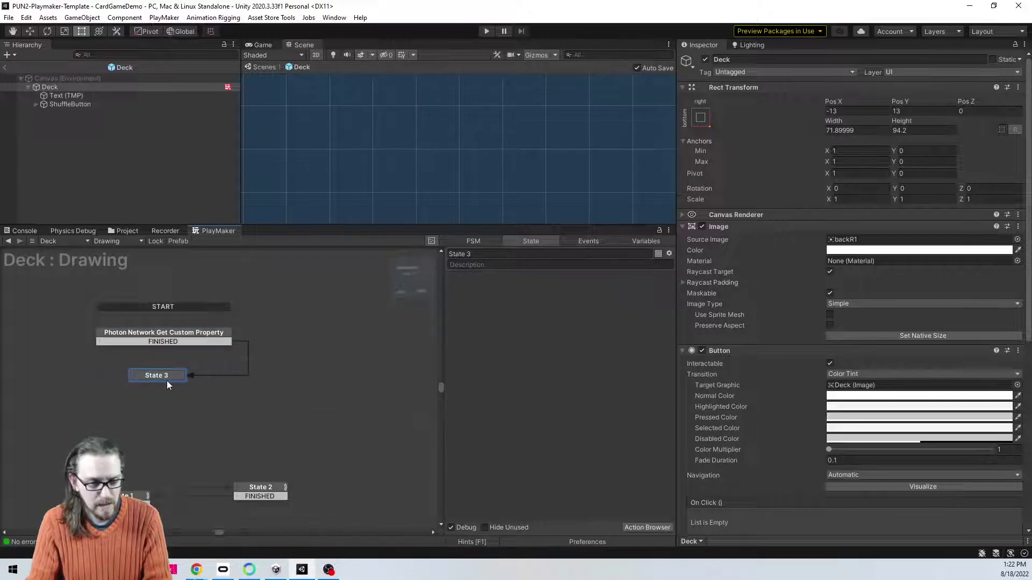
pyautogui.scroll(-3, 256, 454)
pyautogui.click(259, 404)
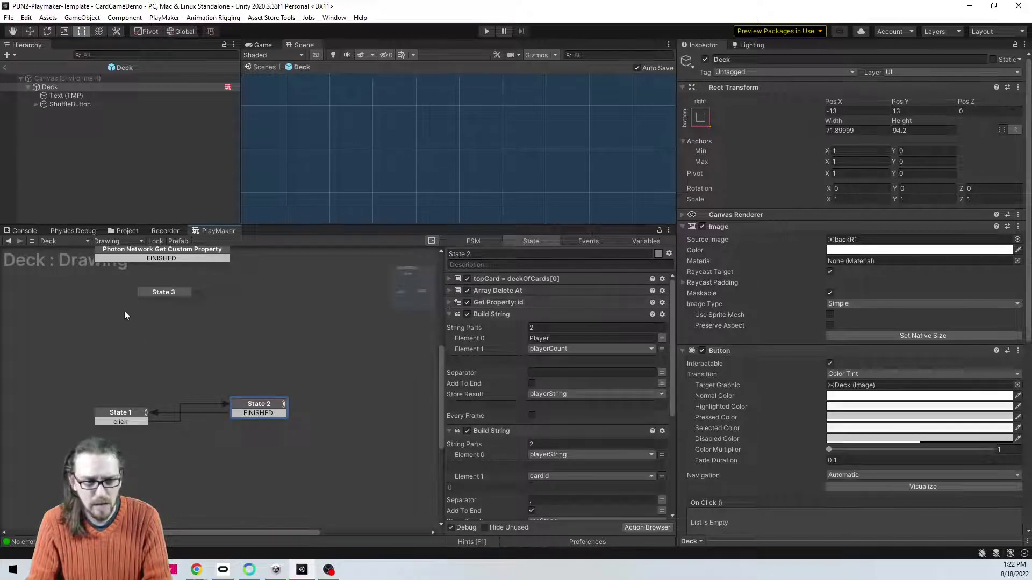
pyautogui.click(186, 293)
pyautogui.press('Delete')
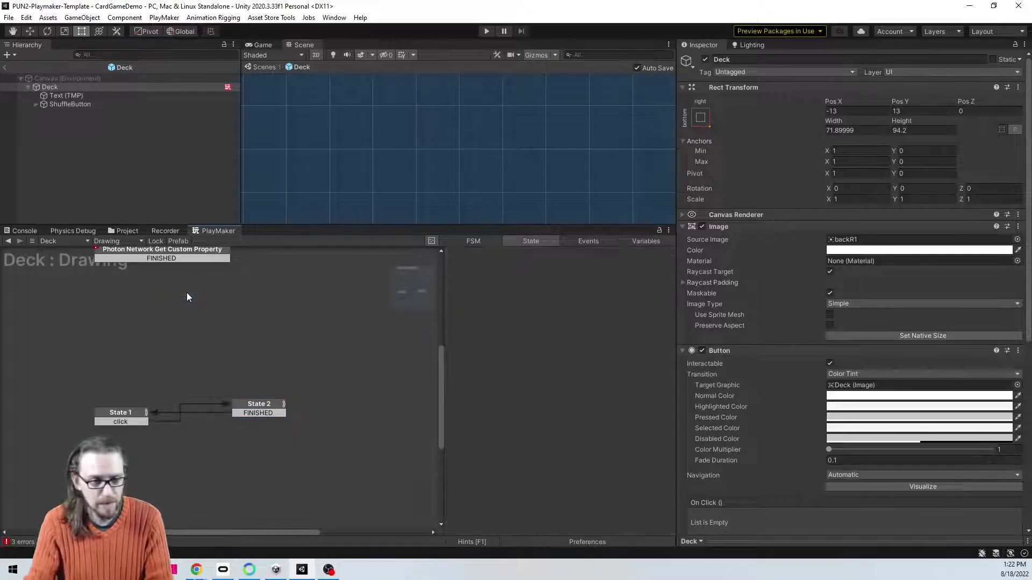
# Step: Link the FINISHED transition of Photon Network Get Custom Property to State 1 and rename that state to On Button Click
pyautogui.click(161, 259)
pyautogui.moveTo(161, 259); pyautogui.dragTo(162, 292)
pyautogui.click(503, 254)
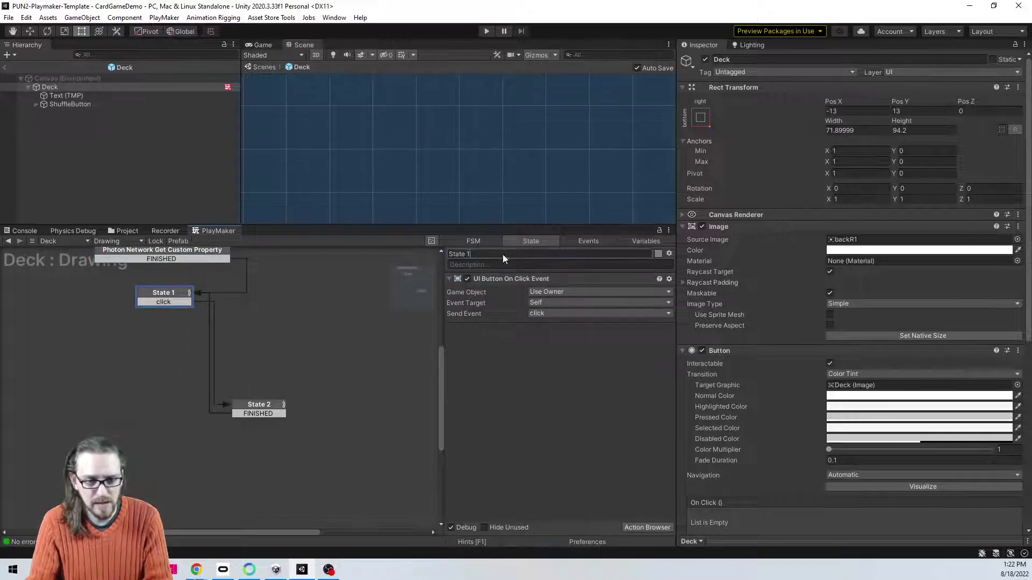
pyautogui.write('On Button Click')
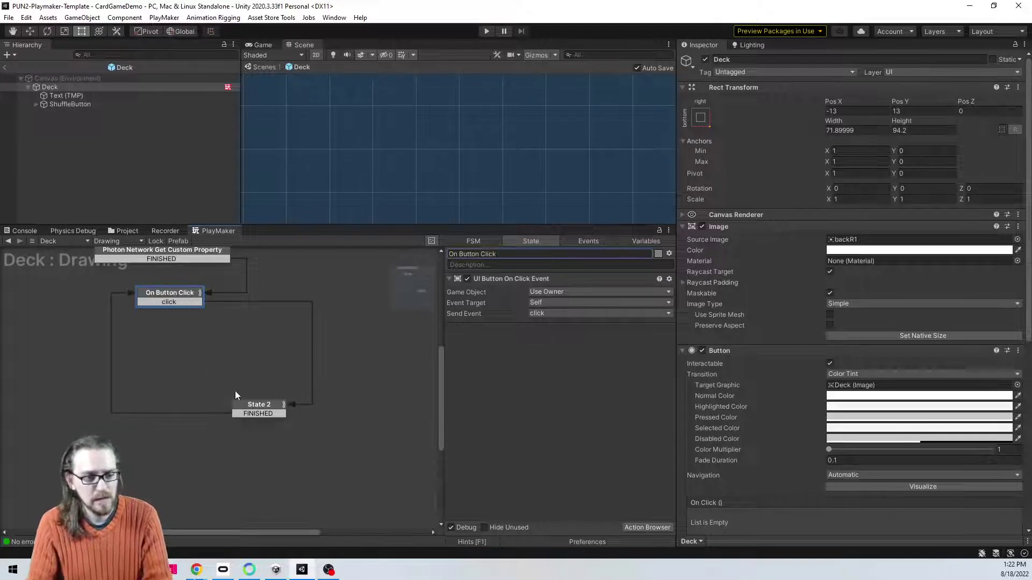
# Step: Place State 2 beside the On Button Click state and make sure the click transition leads to it
pyautogui.moveTo(252, 404); pyautogui.dragTo(330, 292)
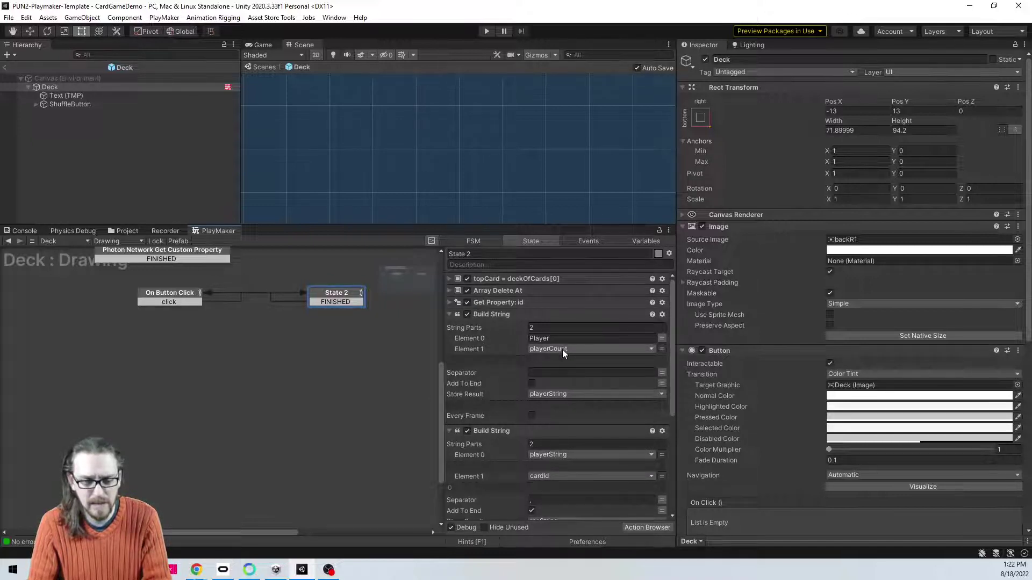
pyautogui.scroll(2, 185, 290)
pyautogui.click(187, 295)
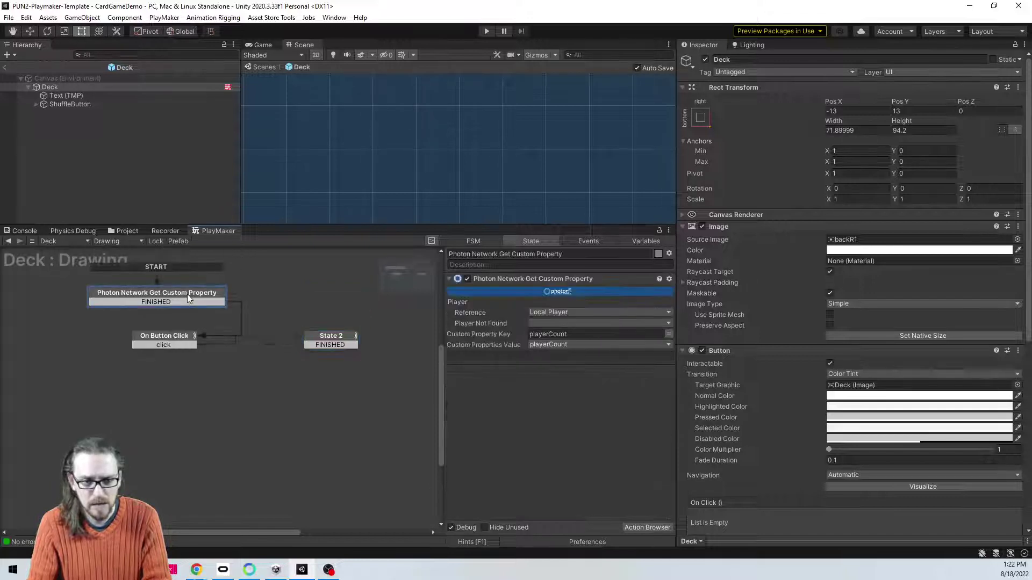
pyautogui.moveTo(170, 344); pyautogui.dragTo(333, 345)
pyautogui.click(333, 338)
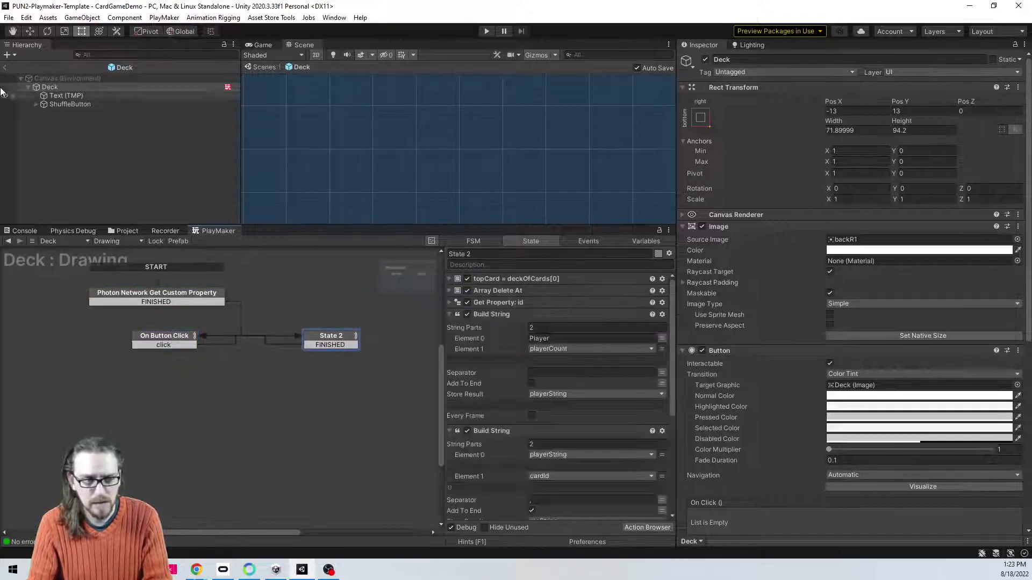
# Step: Leave the Deck prefab and start a test run of the scene, spawning the Deck through the PlayMaker Photon Proxy
pyautogui.click(6, 68)
pyautogui.click(487, 31)
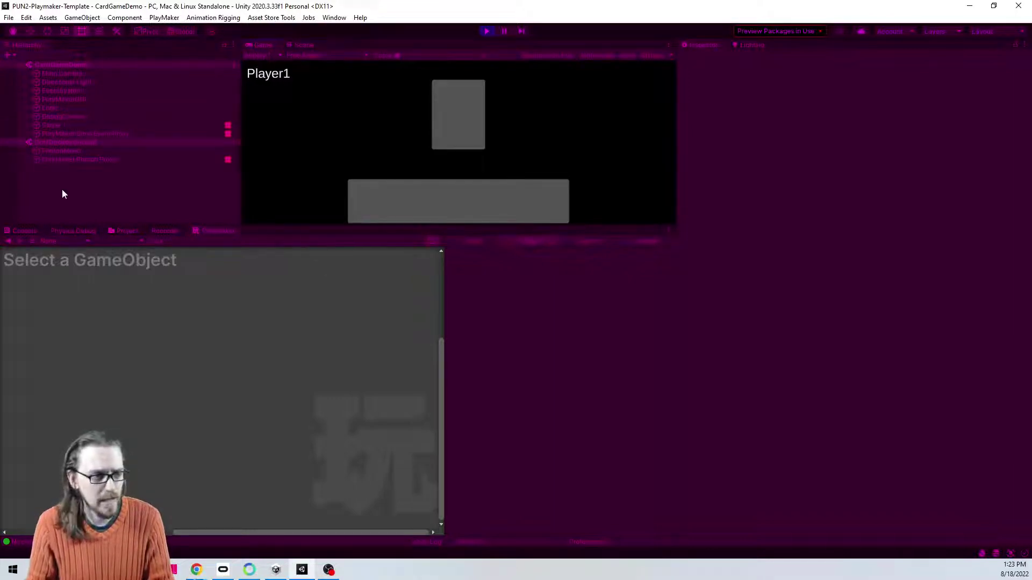
pyautogui.click(76, 160)
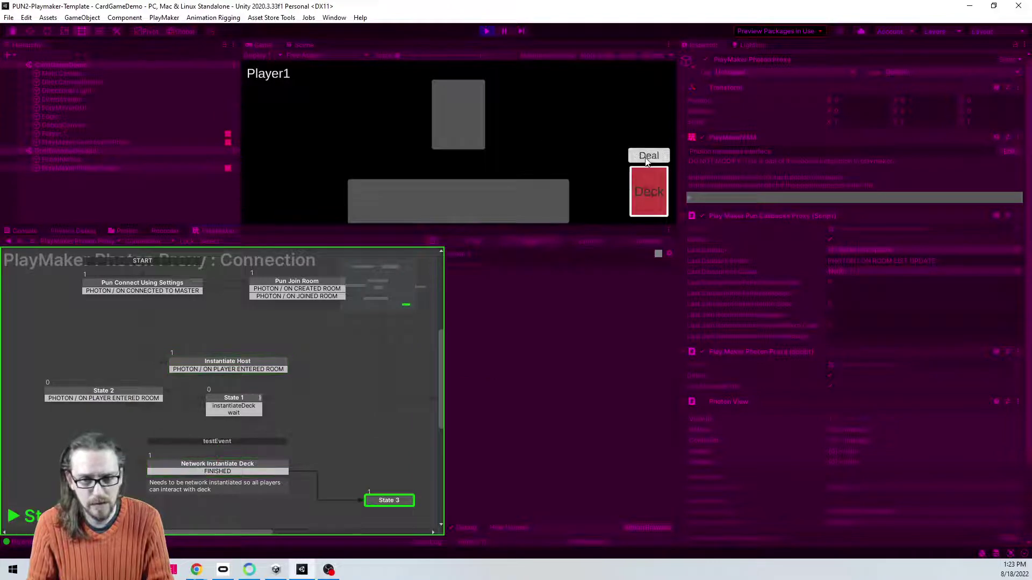
# Step: Deal the cards in the running game and play the first card of the hand onto the central pile
pyautogui.click(649, 156)
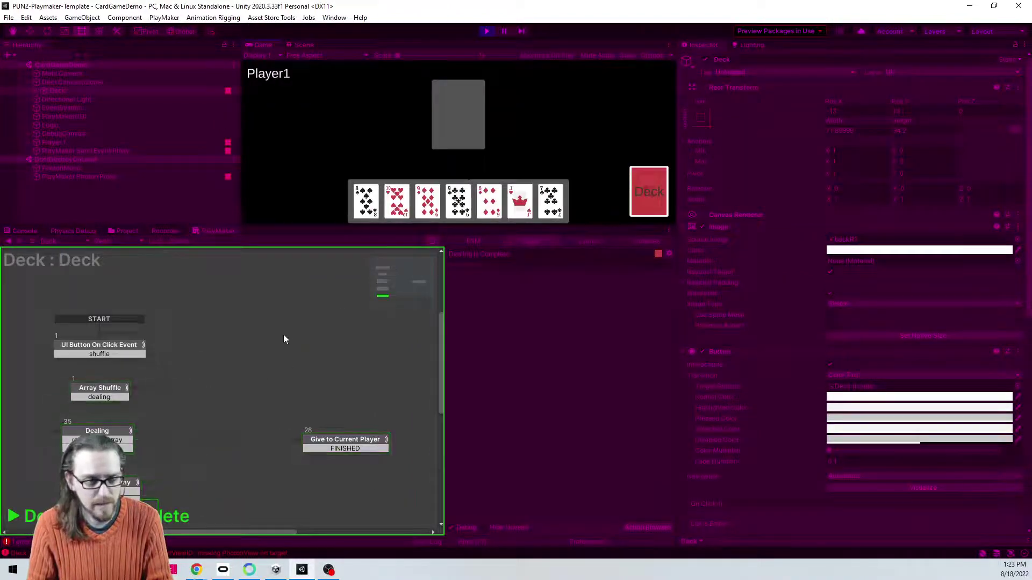
pyautogui.moveTo(366, 201); pyautogui.dragTo(452, 117)
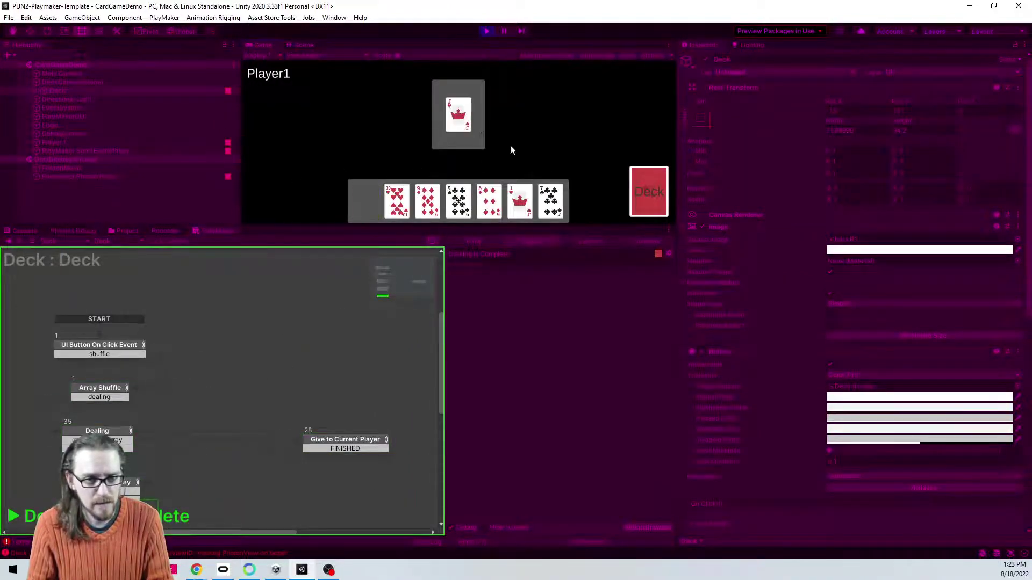
# Step: Examine State 2 in the running Drawing FSM, checking the Build String, Get Property and Array Get actions for the drawn card
pyautogui.click(89, 232)
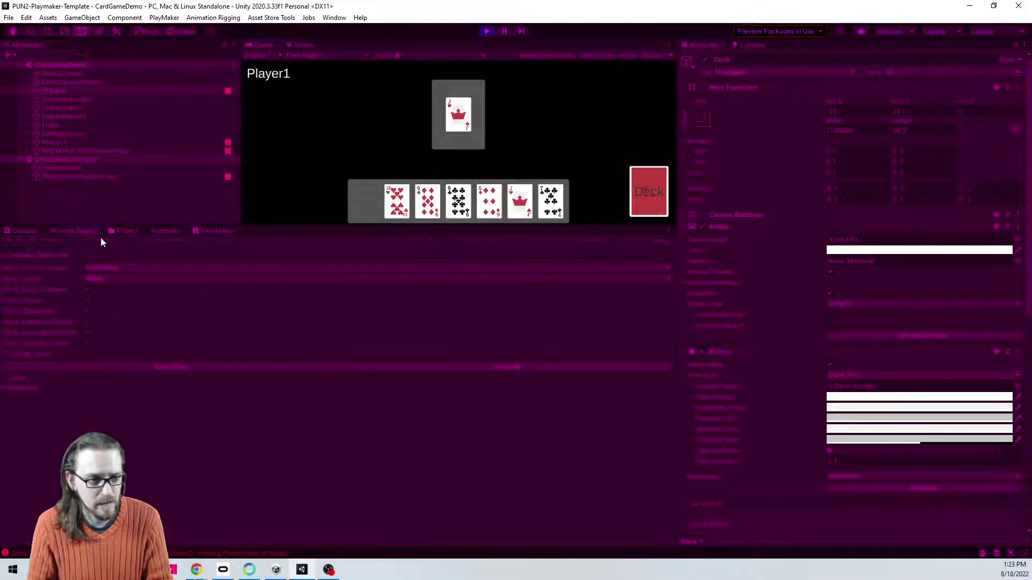
pyautogui.click(215, 231)
pyautogui.click(129, 241)
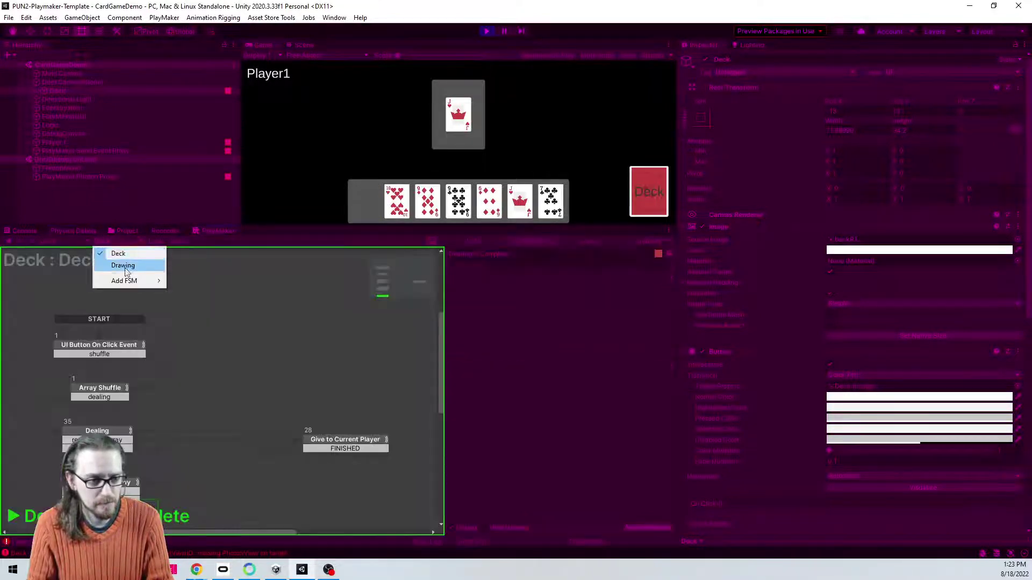
pyautogui.click(129, 265)
pyautogui.click(297, 396)
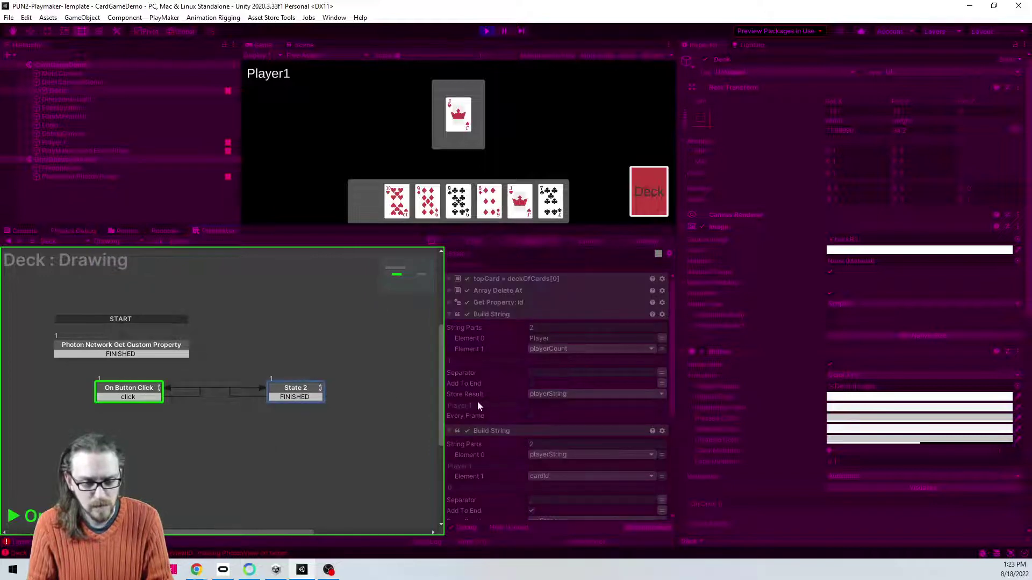
pyautogui.scroll(-1, 482, 400)
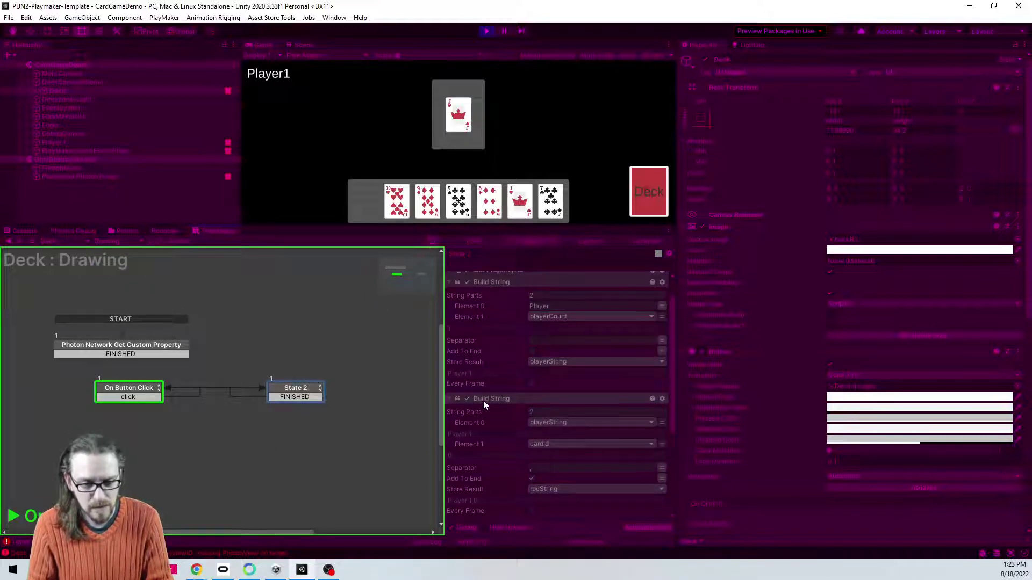
pyautogui.scroll(-1, 482, 400)
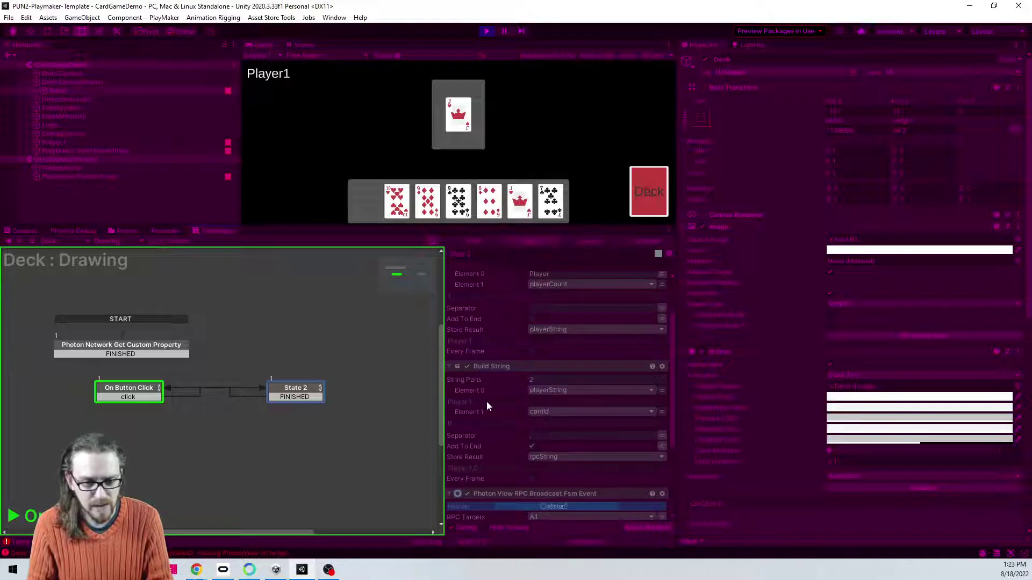
pyautogui.scroll(-1, 486, 403)
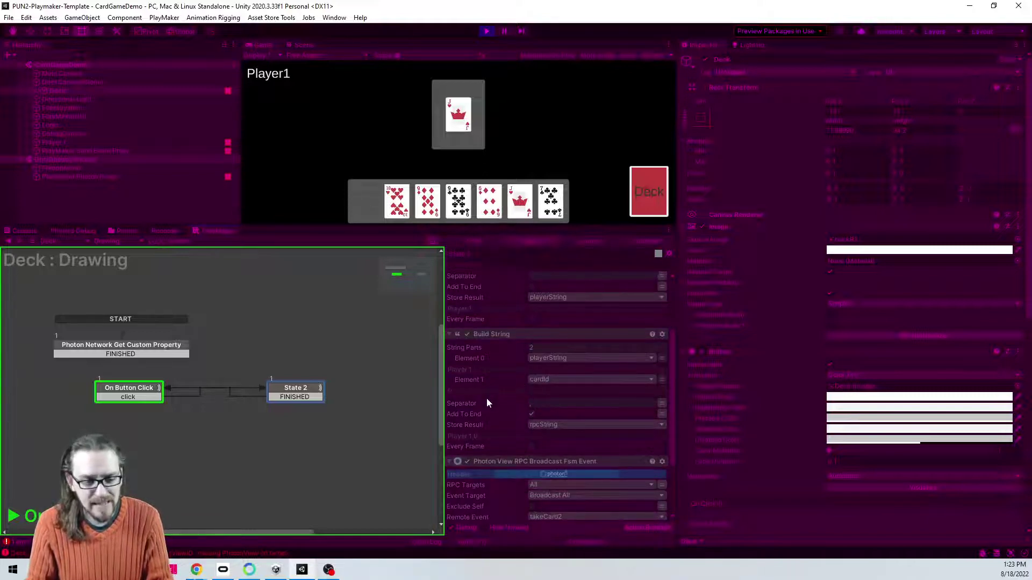
pyautogui.scroll(3, 500, 397)
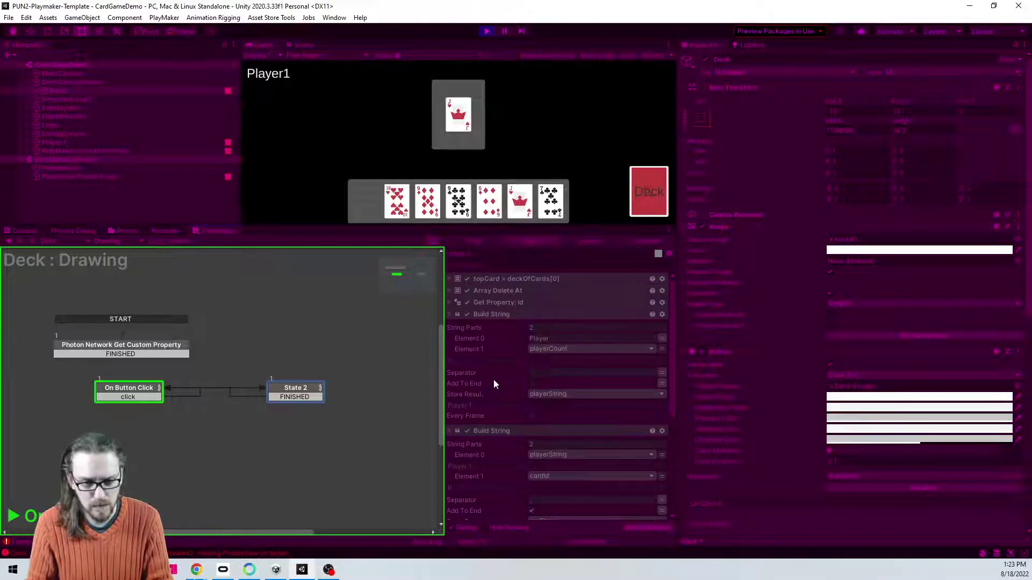
pyautogui.click(450, 304)
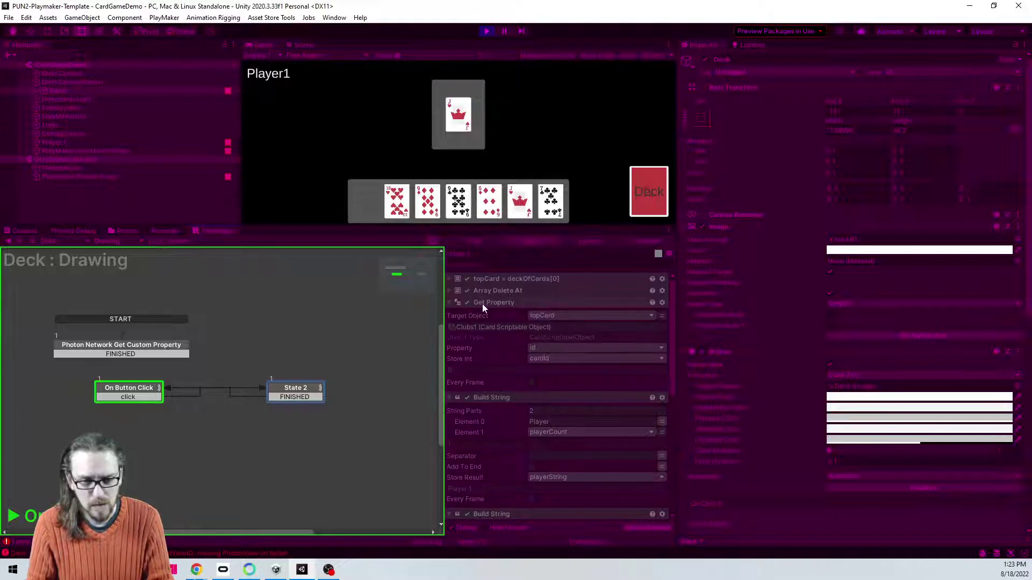
pyautogui.click(449, 279)
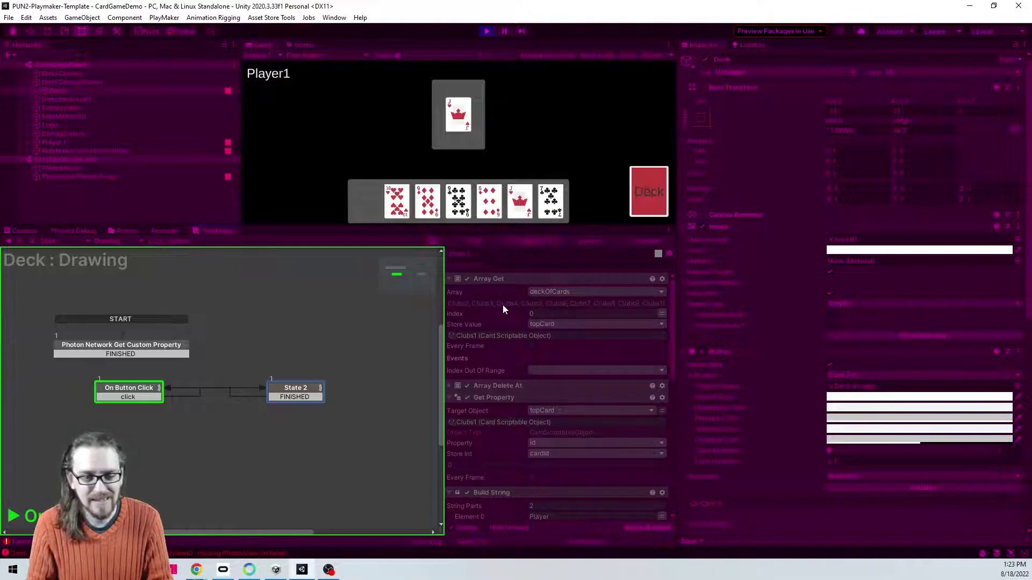
# Step: Stop the test run and reopen the Deck prefab
pyautogui.click(487, 31)
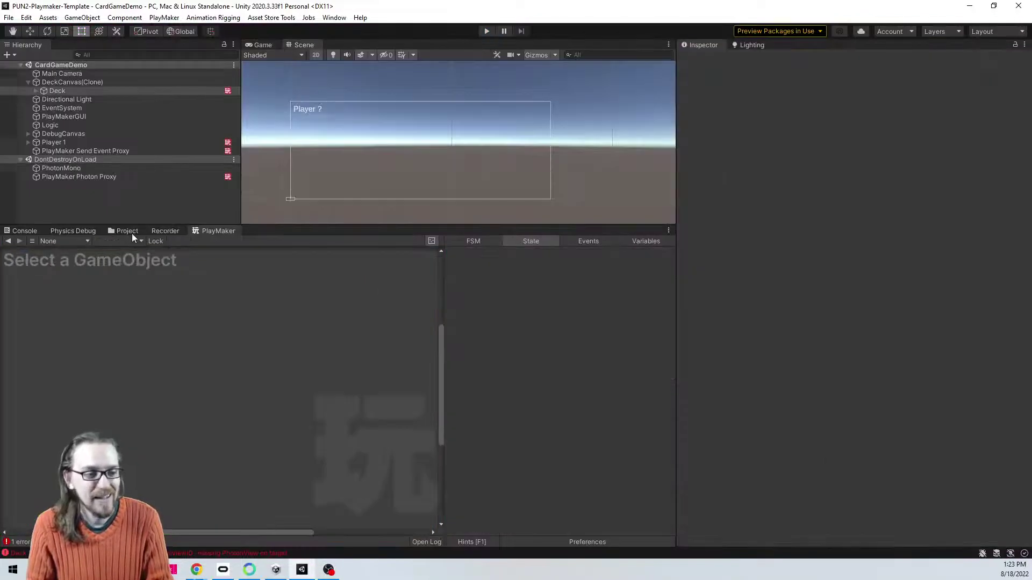
pyautogui.click(129, 231)
pyautogui.doubleClick(178, 272)
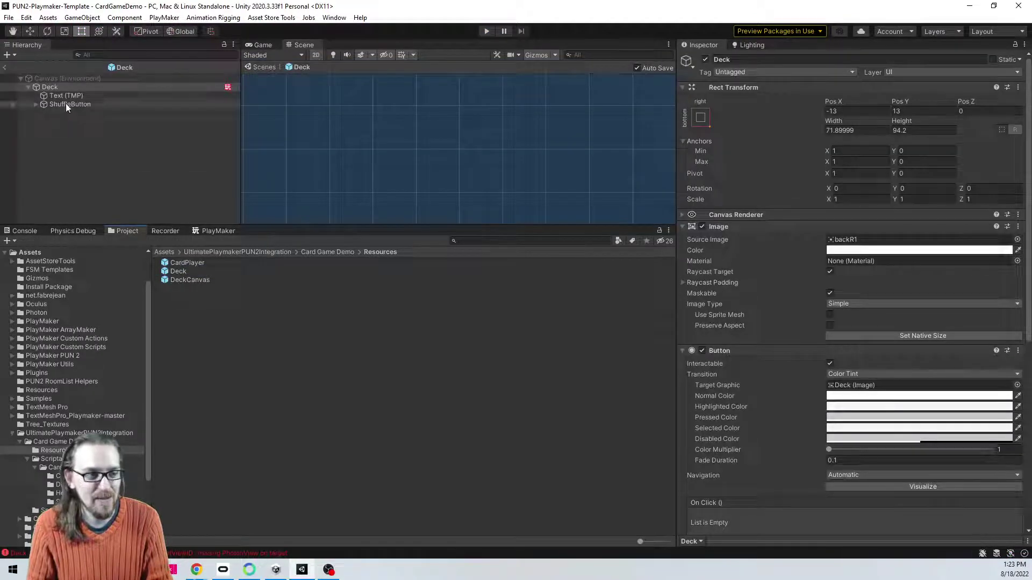
# Step: Check the Deck FSM's deckOfCards input array and its list of variables on the Deck prefab
pyautogui.scroll(-8, 818, 342)
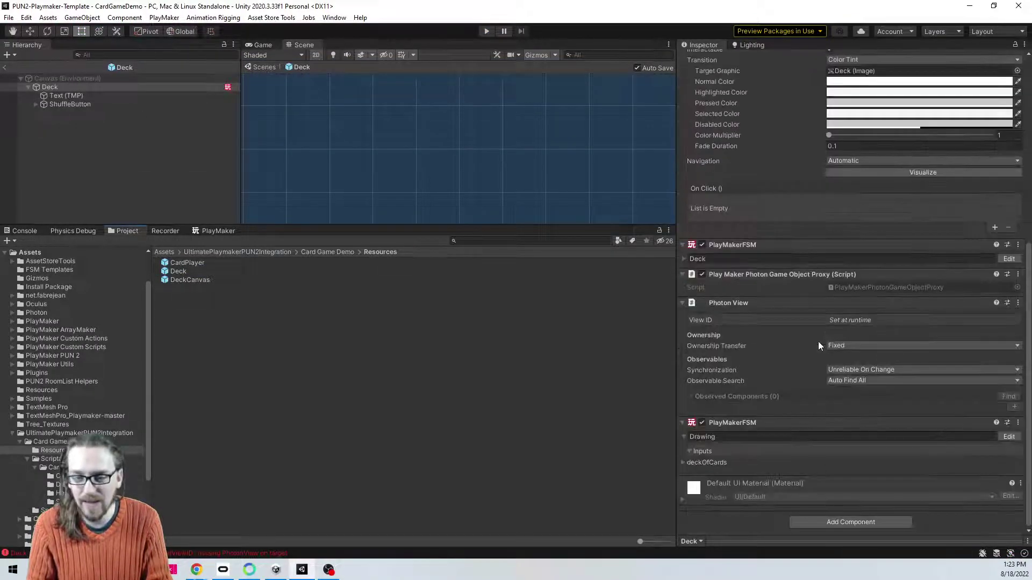
pyautogui.click(684, 259)
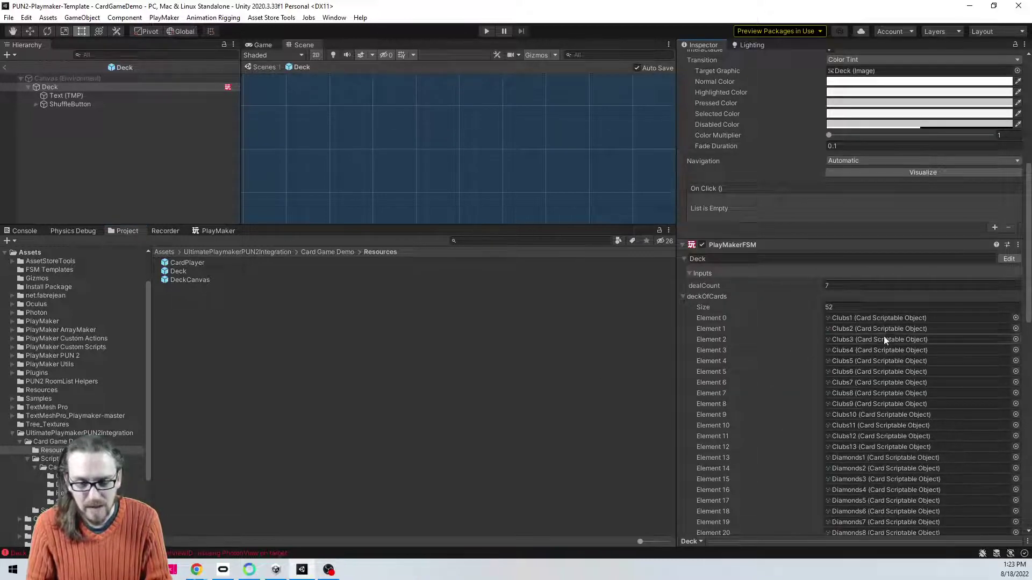
pyautogui.click(221, 230)
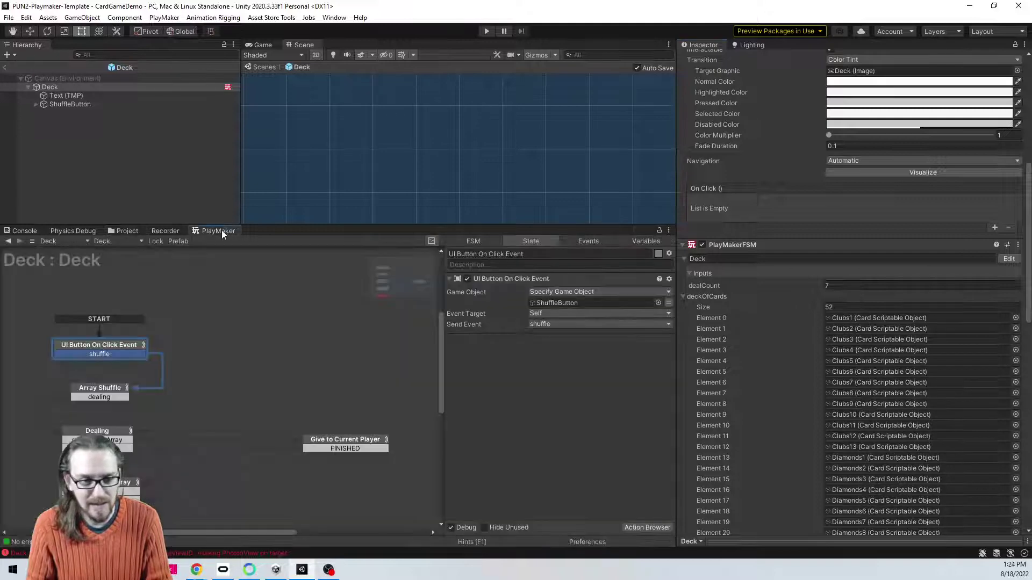
pyautogui.click(647, 241)
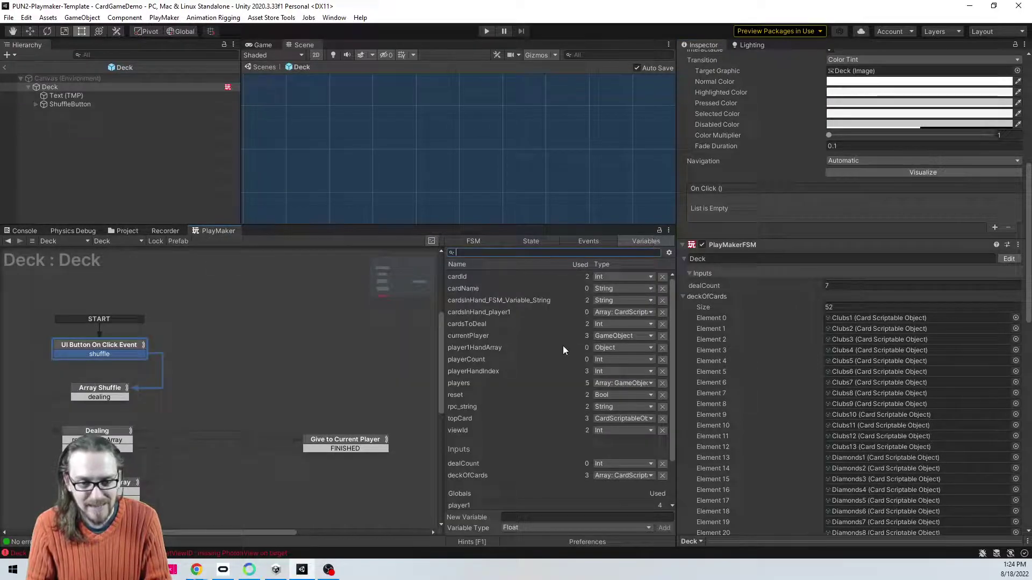
pyautogui.scroll(-3, 547, 361)
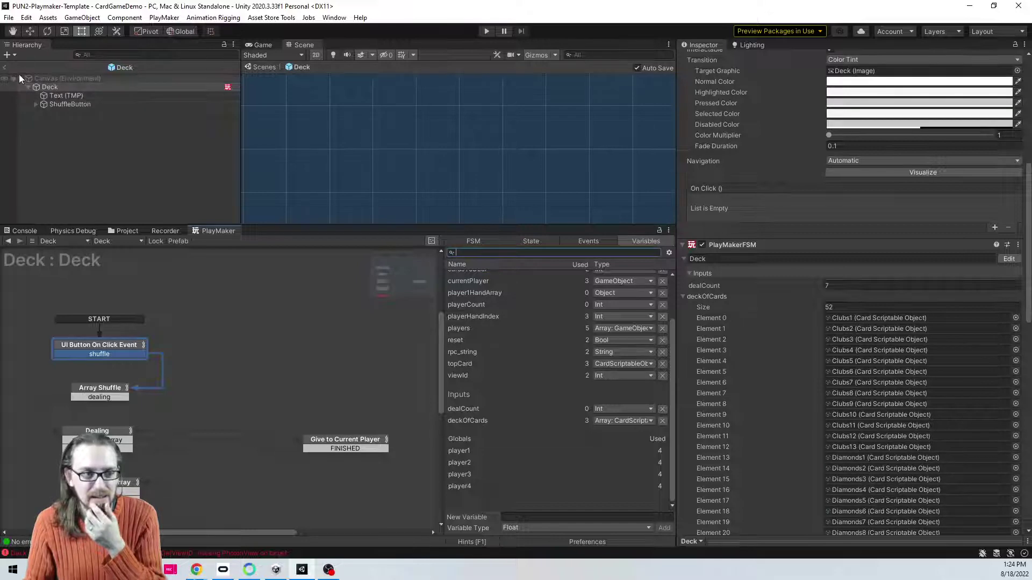
# Step: Delete the deckOfCards array variable from the Deck's Drawing FSM
pyautogui.click(125, 240)
pyautogui.click(130, 267)
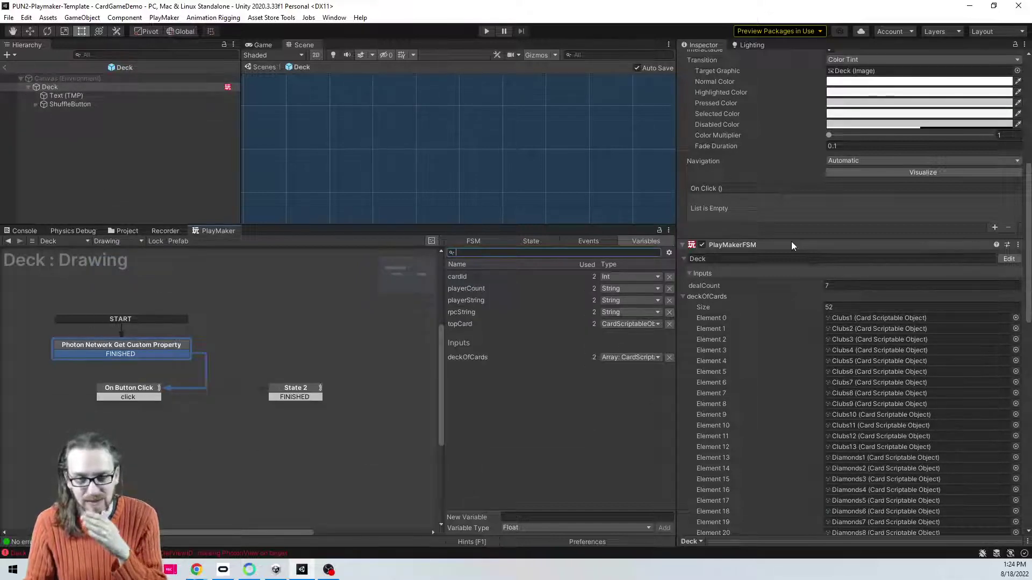
pyautogui.scroll(-5, 791, 243)
pyautogui.scroll(-1, 791, 245)
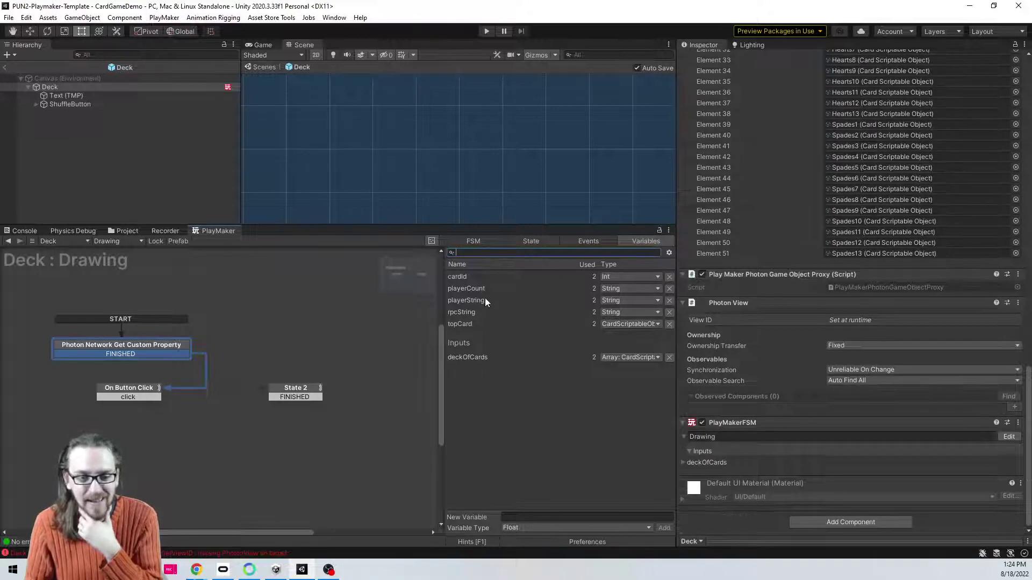
pyautogui.click(669, 358)
pyautogui.click(531, 305)
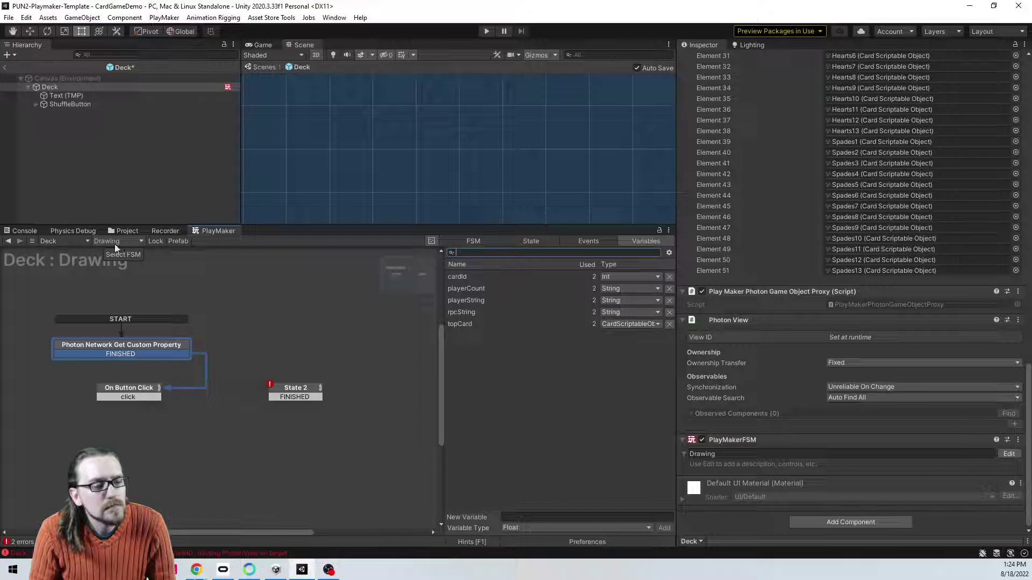
# Step: Add a Get Fsm Array Item action at the start of State 2 in the Drawing FSM
pyautogui.click(129, 388)
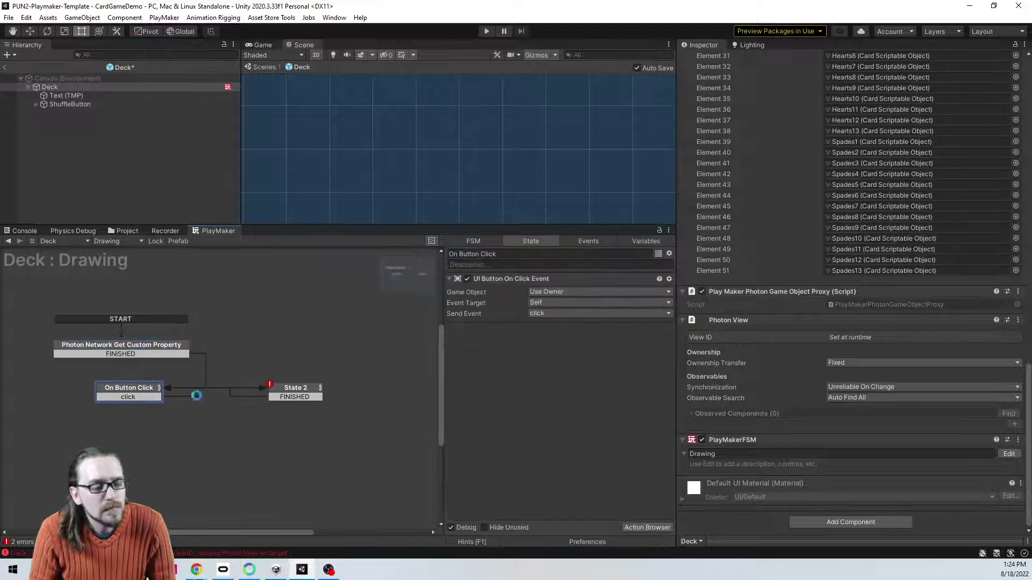
pyautogui.click(306, 388)
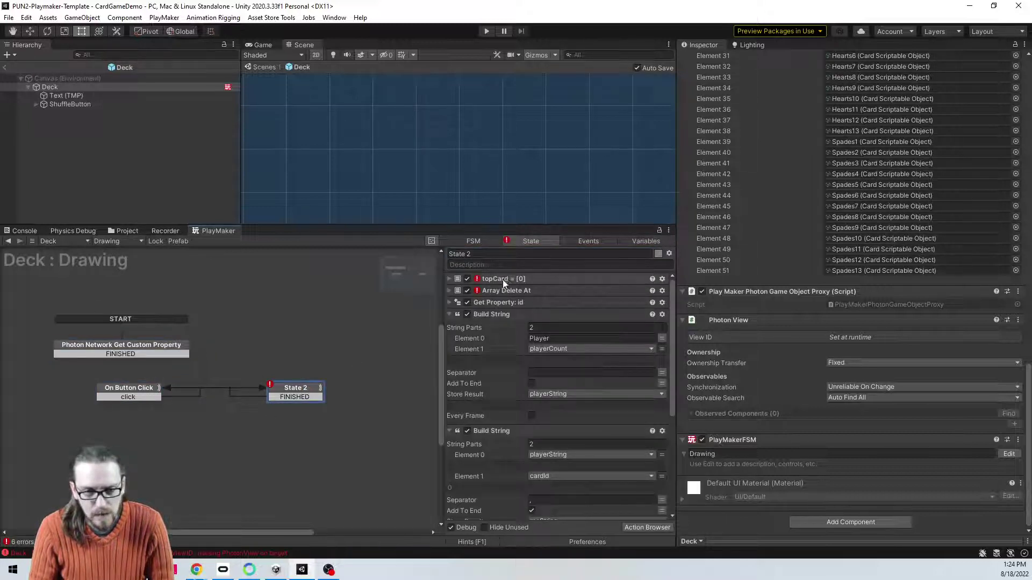
pyautogui.click(449, 279)
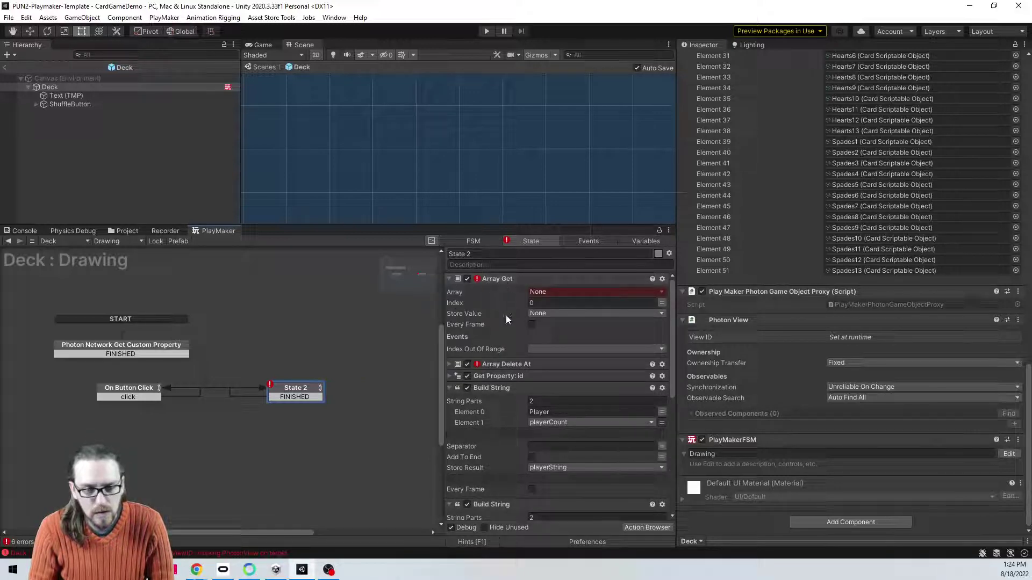
pyautogui.click(662, 527)
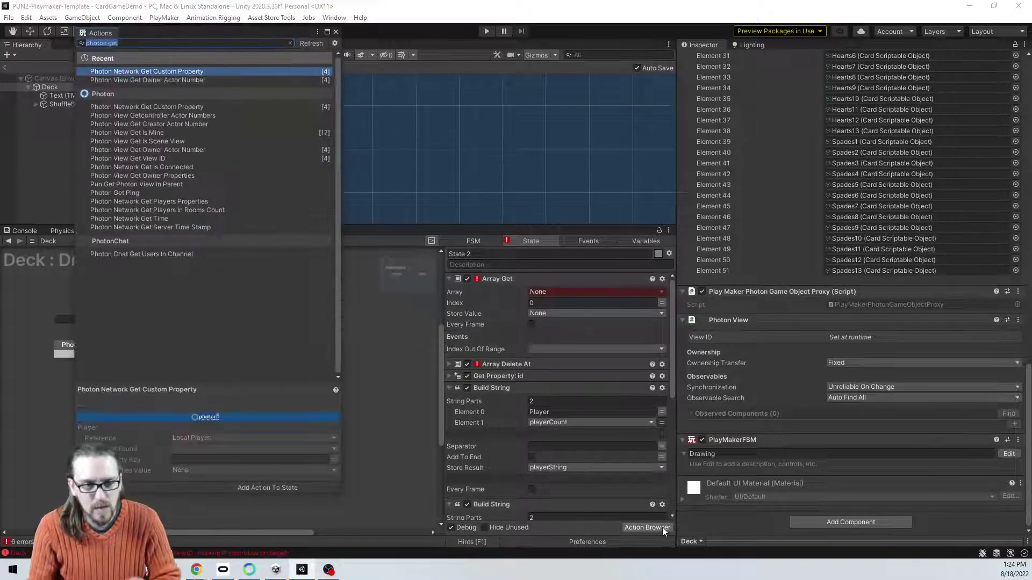
pyautogui.write('fsm arry')
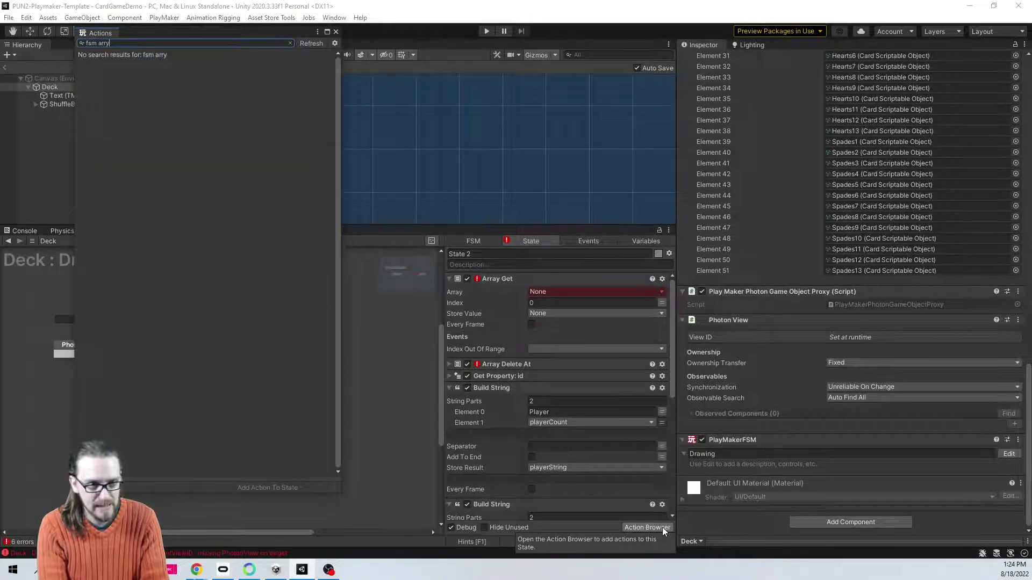
pyautogui.press('BackSpace')
pyautogui.write('ay get')
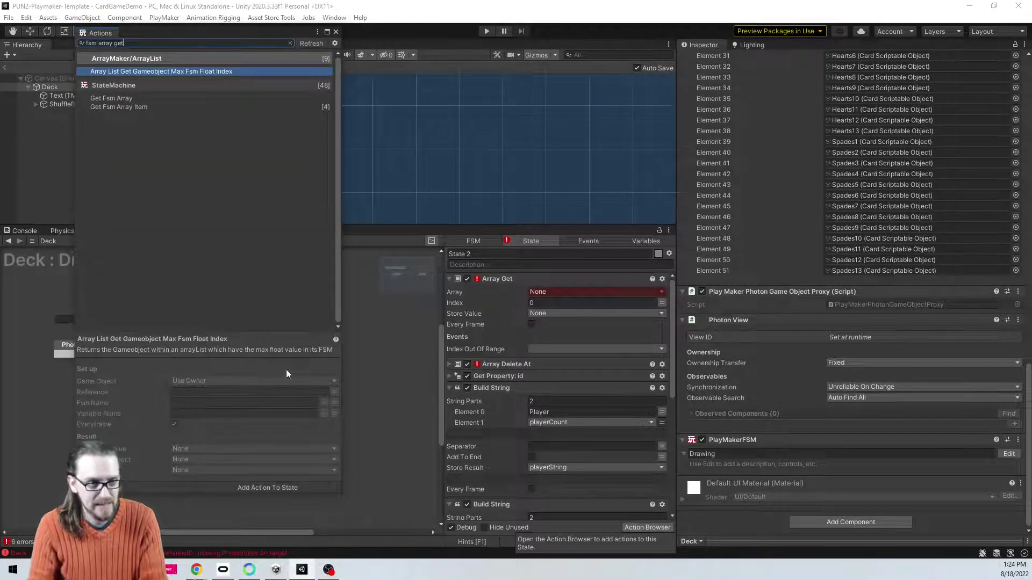
pyautogui.click(143, 107)
pyautogui.moveTo(143, 107); pyautogui.dragTo(511, 280)
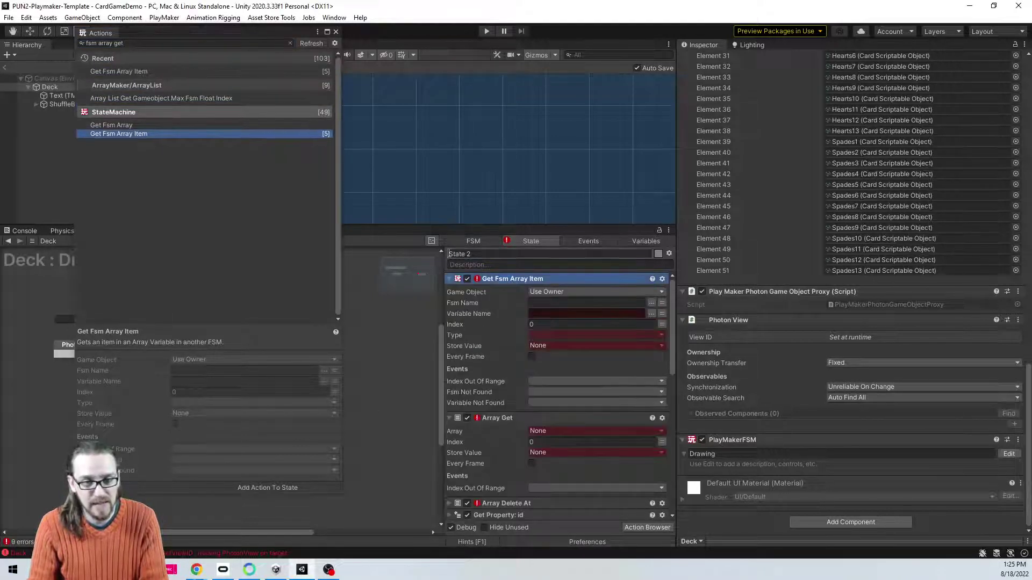
pyautogui.click(336, 32)
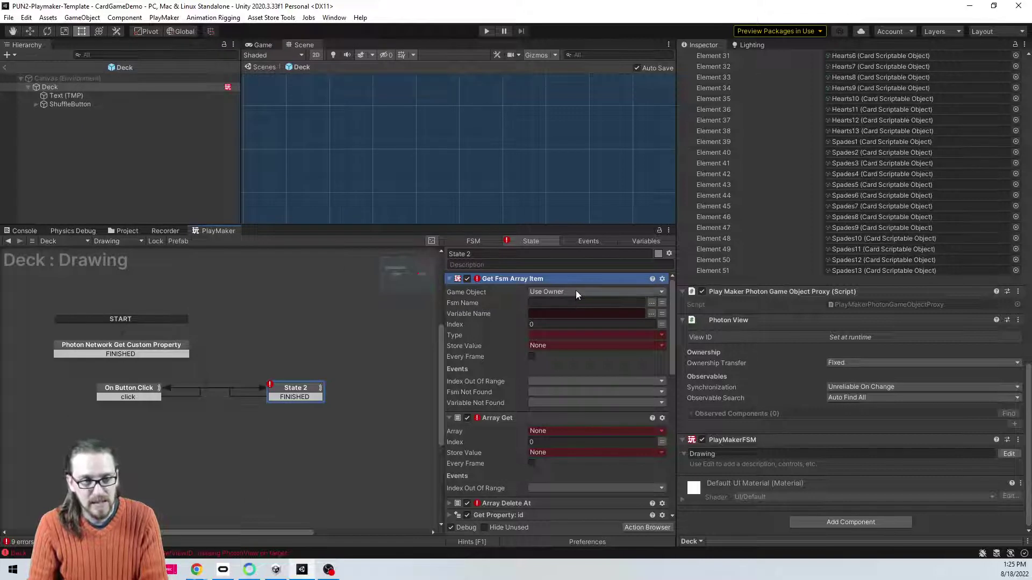
# Step: Point Get Fsm Array Item to the deckOfCards variable of the Deck FSM and delete the old Array Get action
pyautogui.click(651, 304)
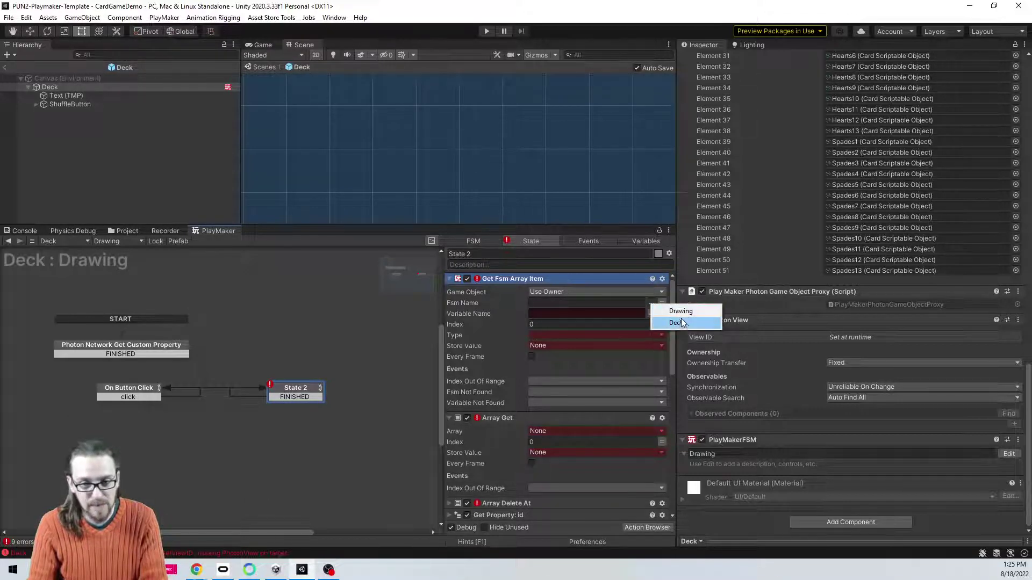
pyautogui.click(682, 319)
pyautogui.click(651, 313)
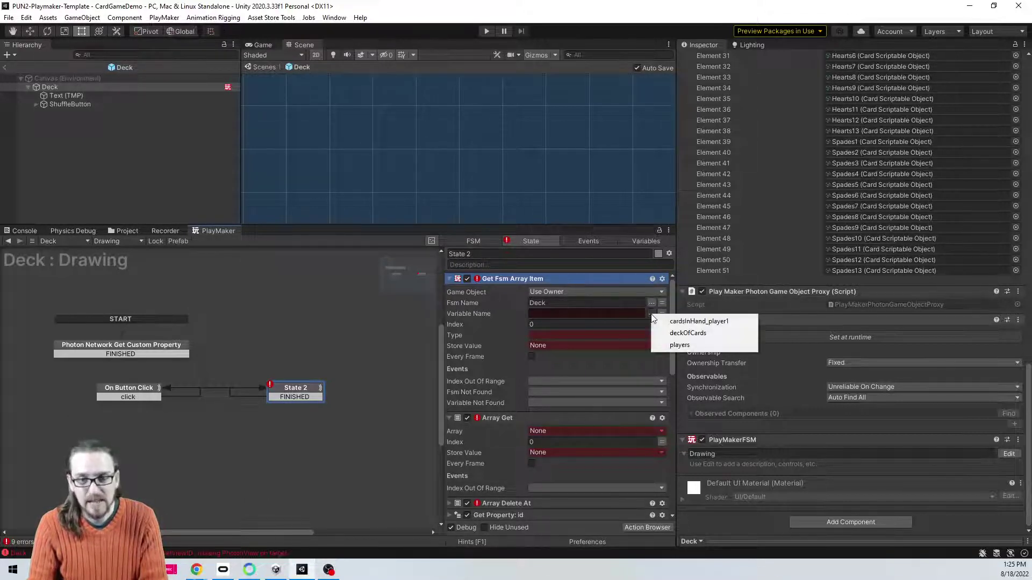
pyautogui.click(674, 332)
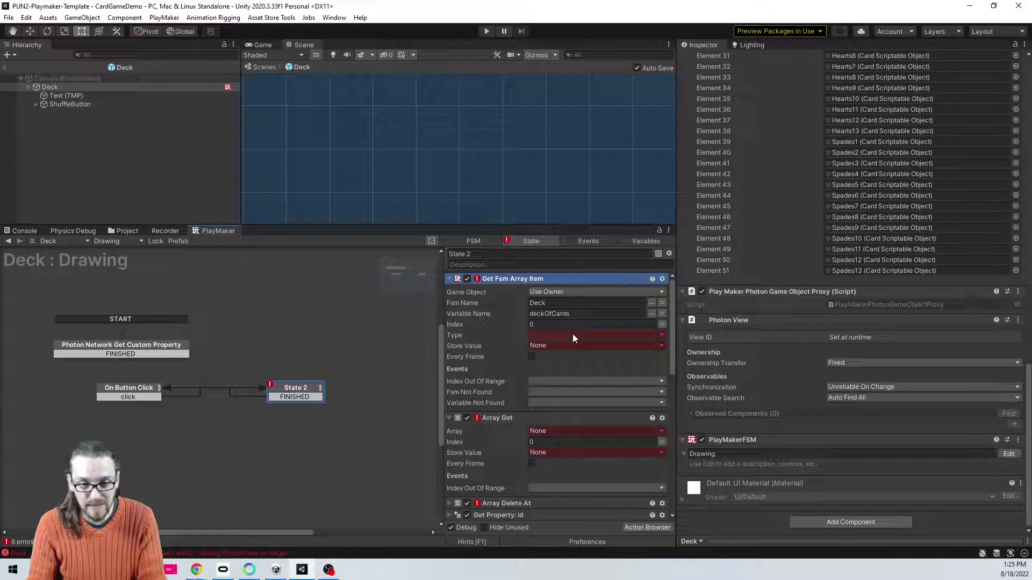
pyautogui.click(503, 420)
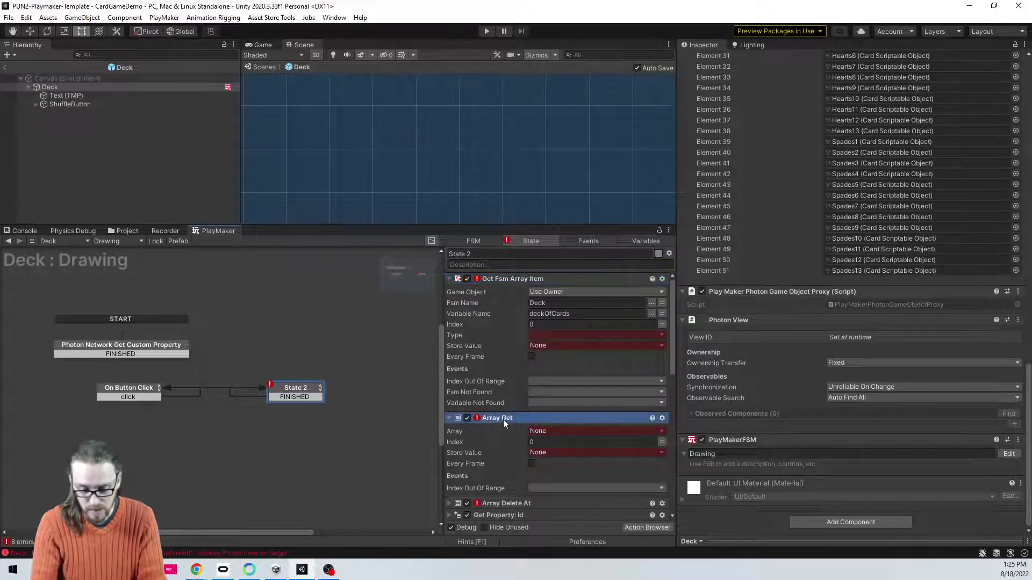
pyautogui.press('Delete')
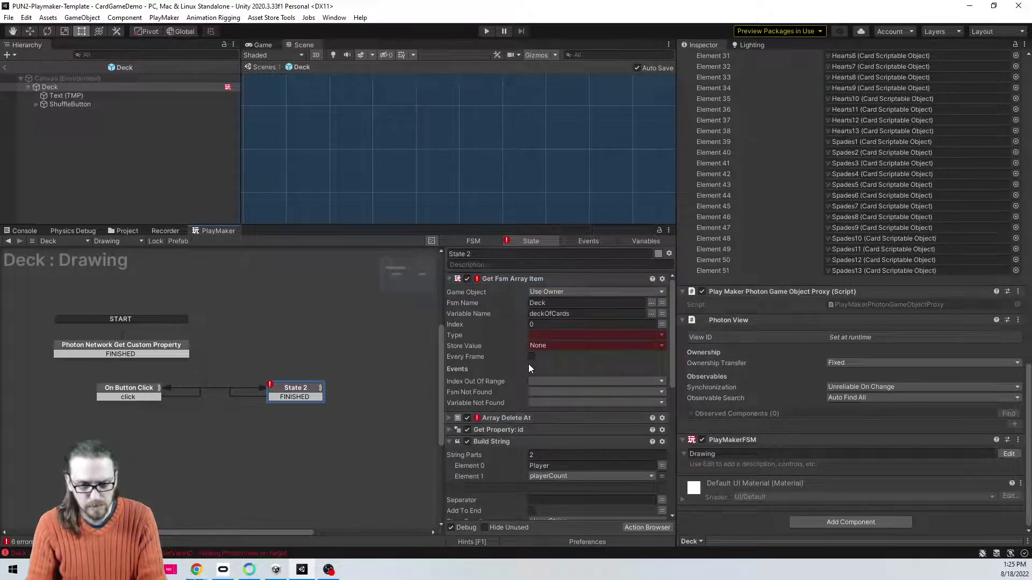
# Step: Set the Get Fsm Array Item type to Object with object type CardScriptableObject, and store its value in topCard
pyautogui.click(548, 335)
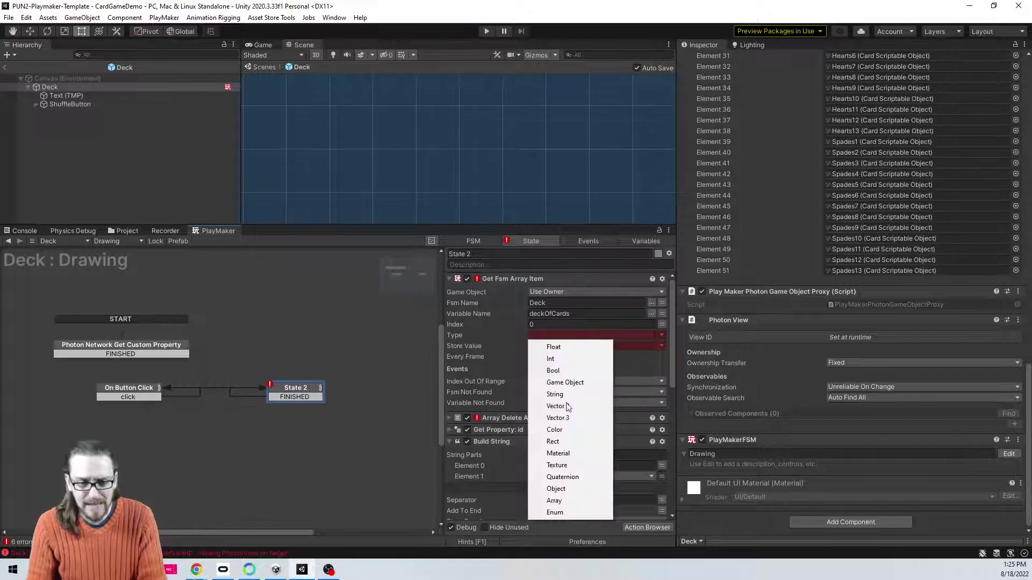
pyautogui.click(557, 489)
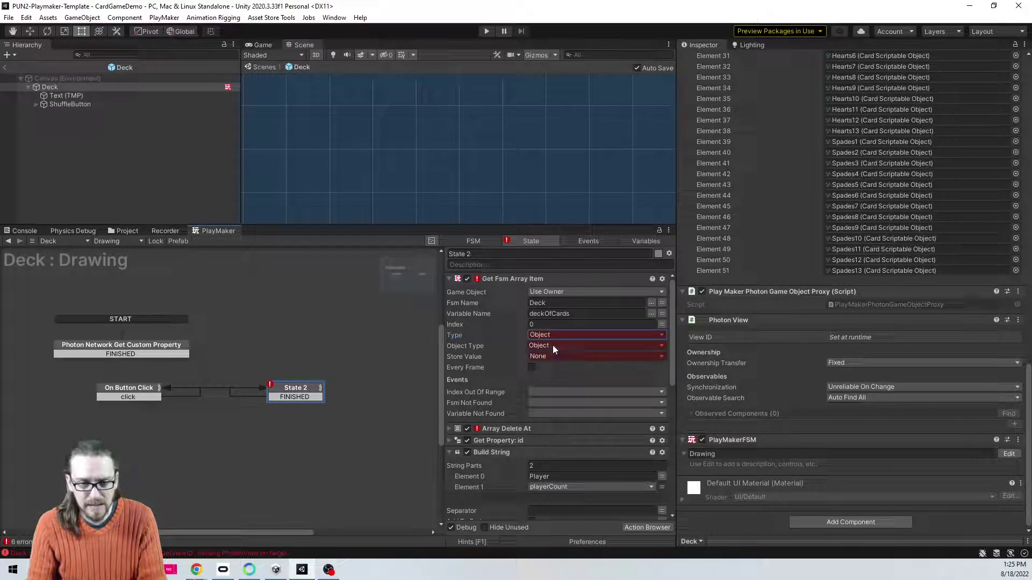
pyautogui.click(550, 345)
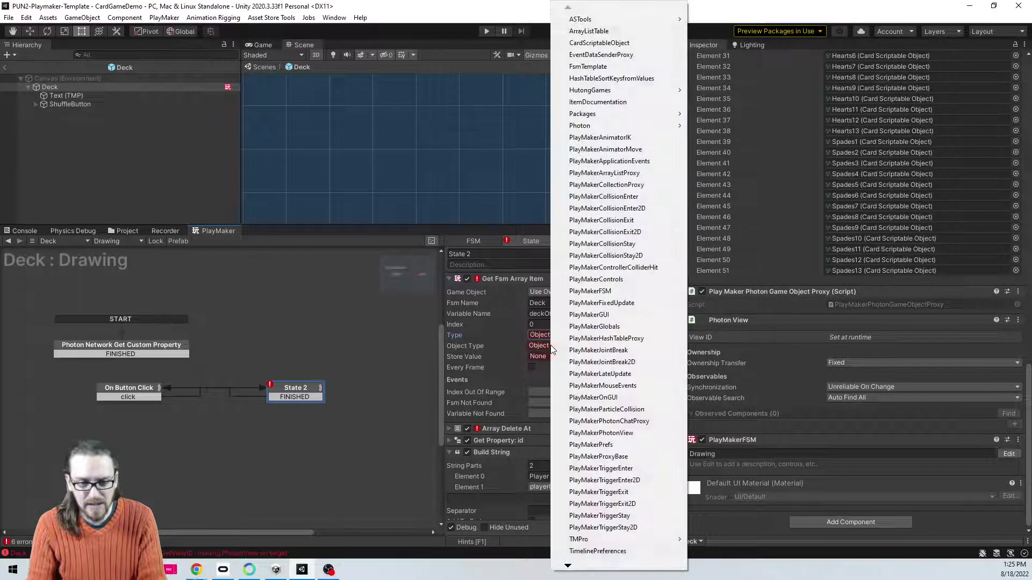
pyautogui.click(599, 43)
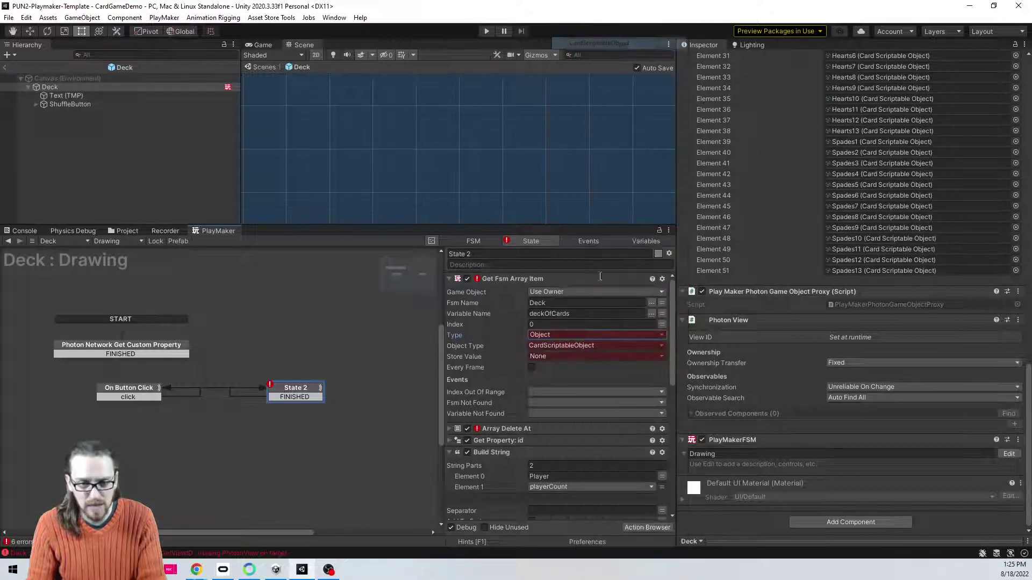
pyautogui.click(537, 357)
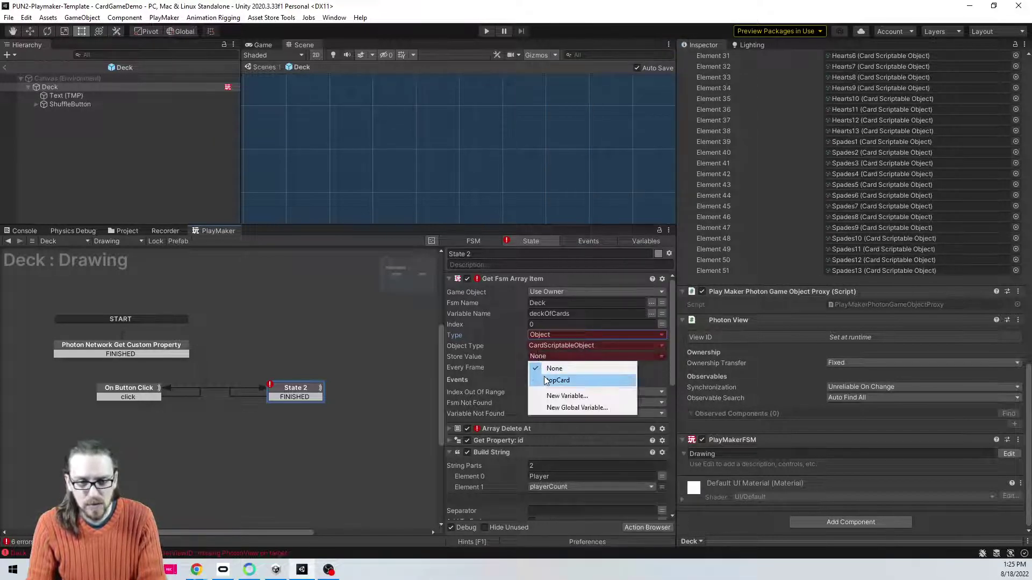
pyautogui.click(549, 380)
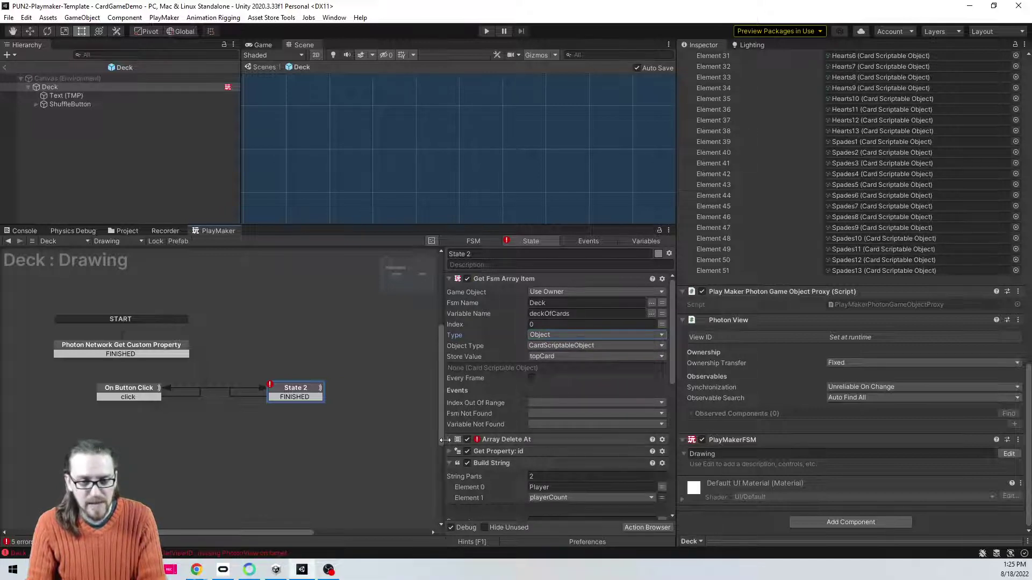
# Step: Search the available actions for one that deletes an item from another FSM's array
pyautogui.click(647, 527)
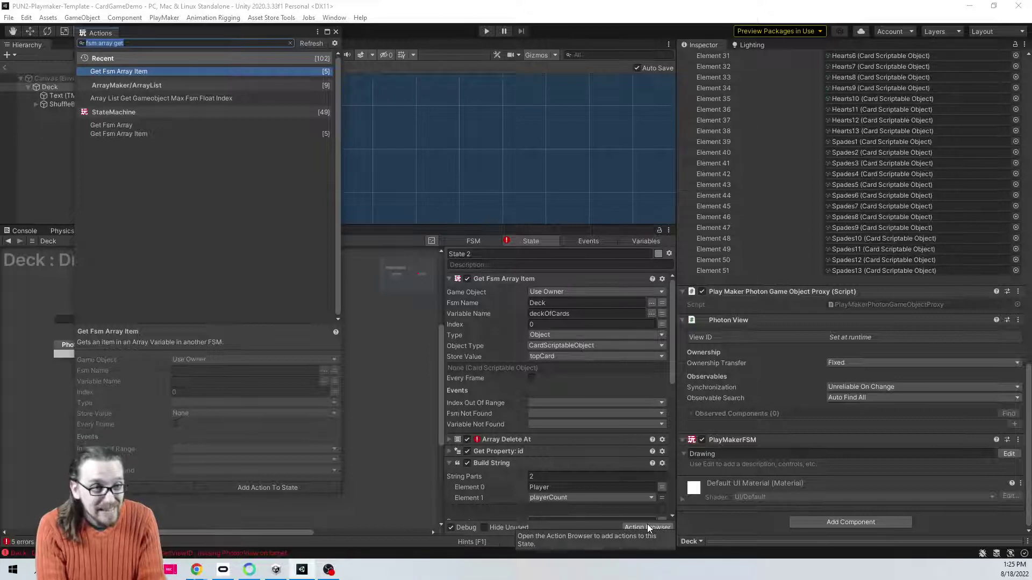
pyautogui.write('fsm array')
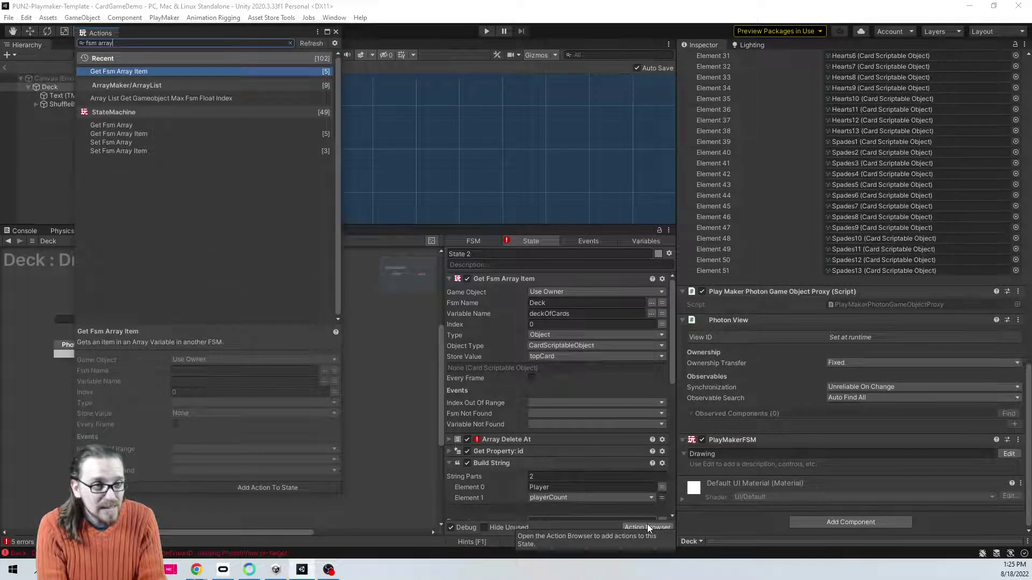
pyautogui.write(' d')
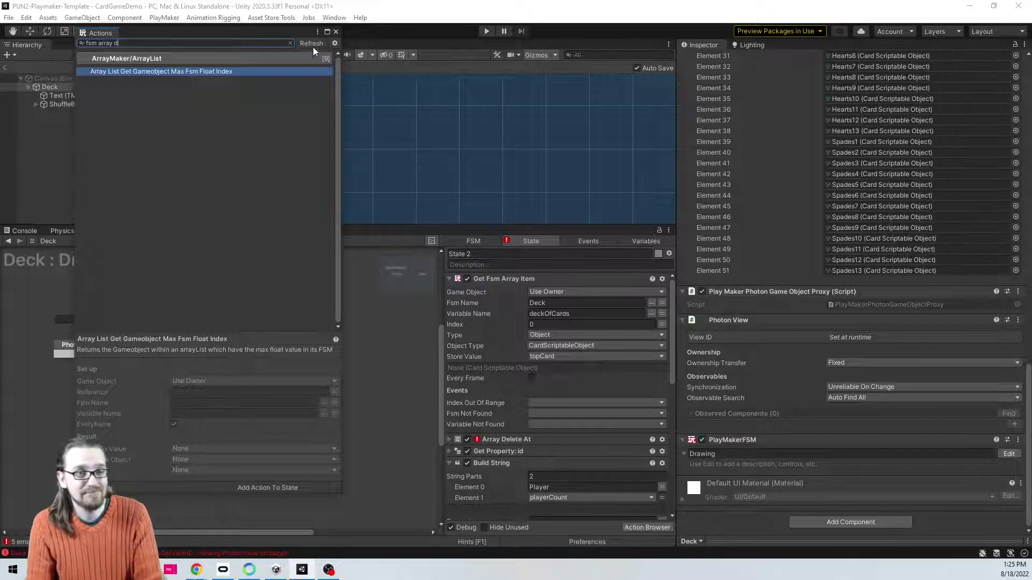
pyautogui.click(335, 33)
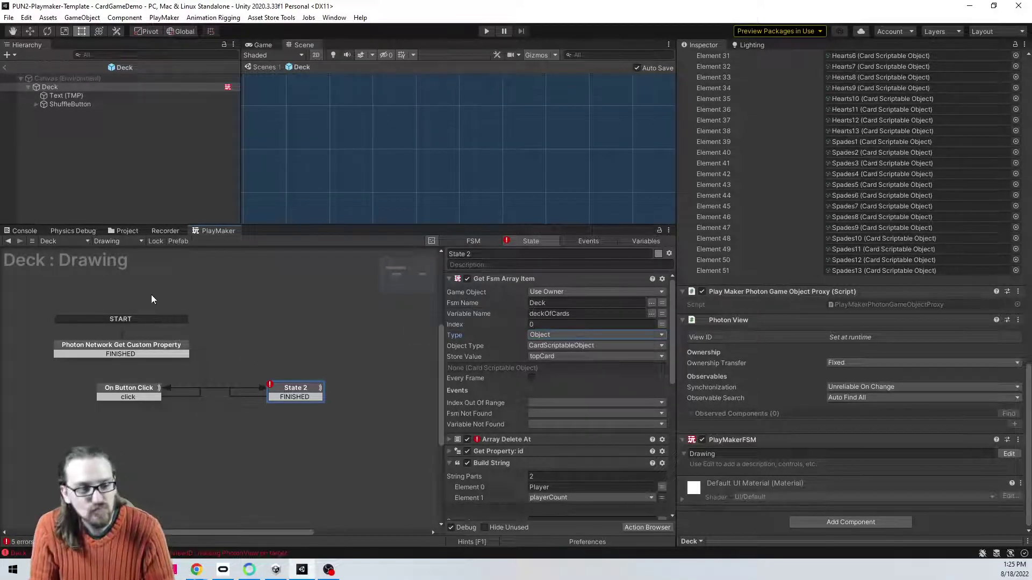
# Step: Copy all three states of the Drawing FSM and paste them into the Deck FSM below Dealing is Complete
pyautogui.click(119, 242)
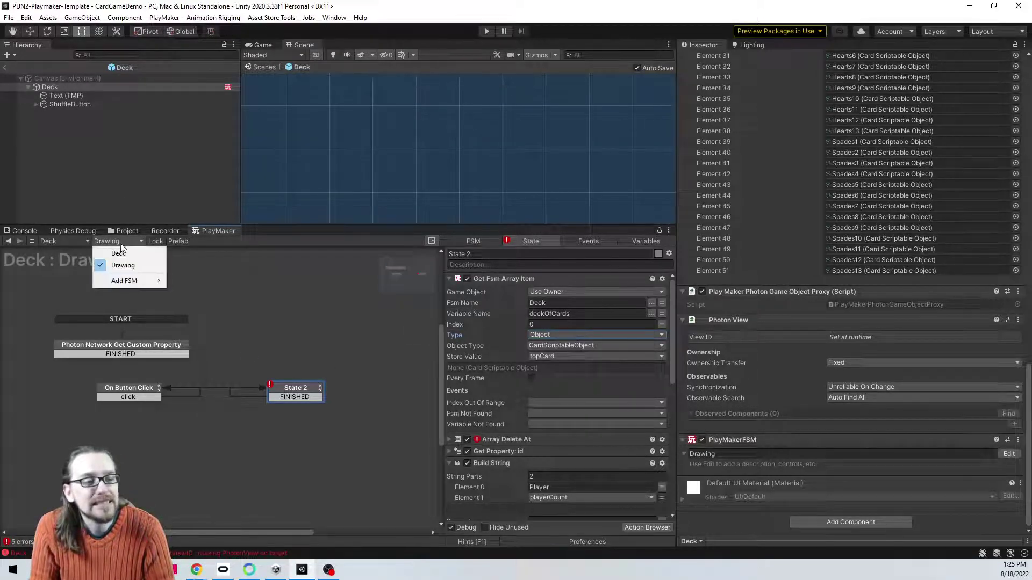
pyautogui.click(116, 254)
pyautogui.scroll(-3, 271, 338)
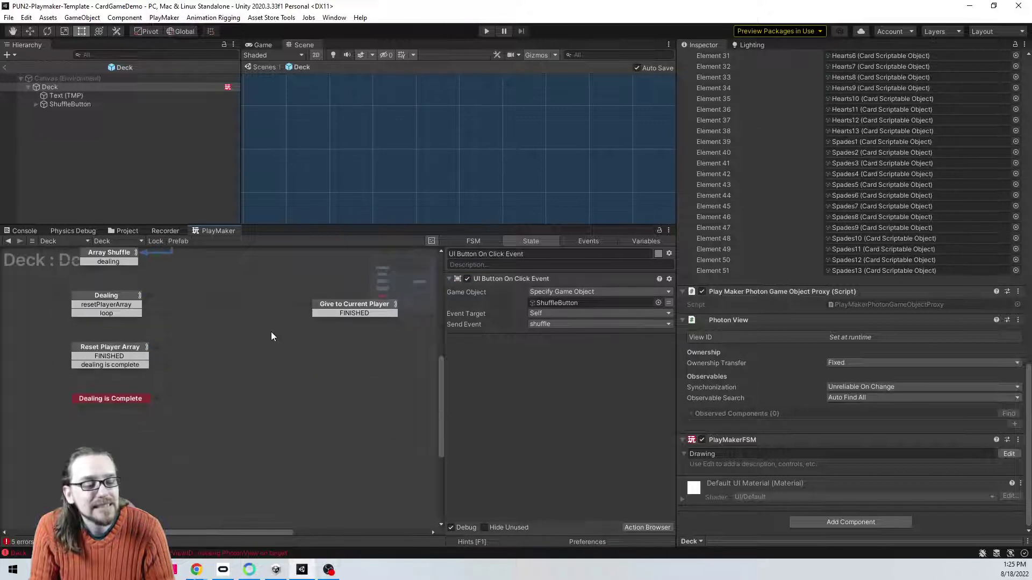
pyautogui.click(117, 241)
pyautogui.click(131, 266)
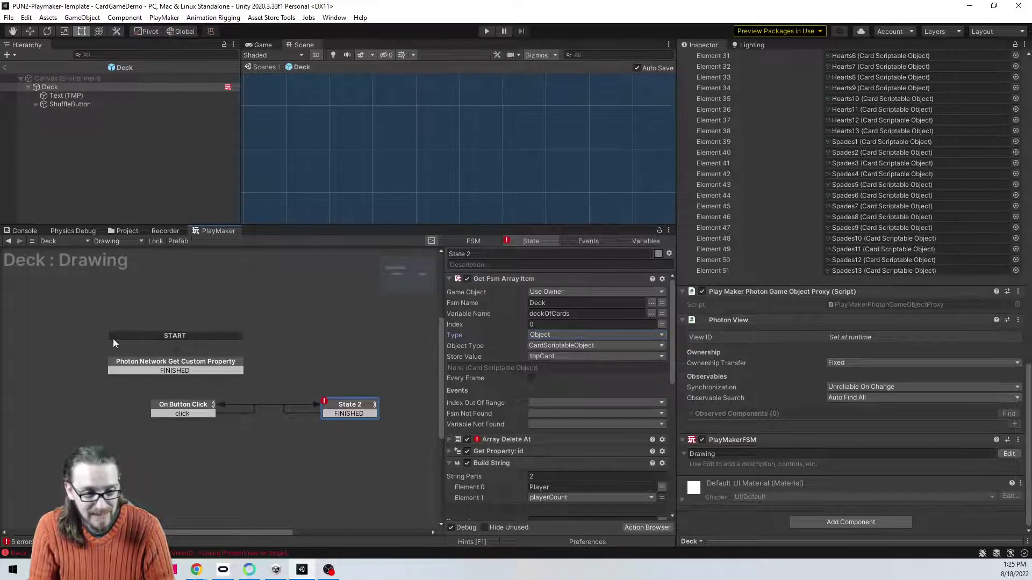
pyautogui.moveTo(79, 347); pyautogui.dragTo(395, 460)
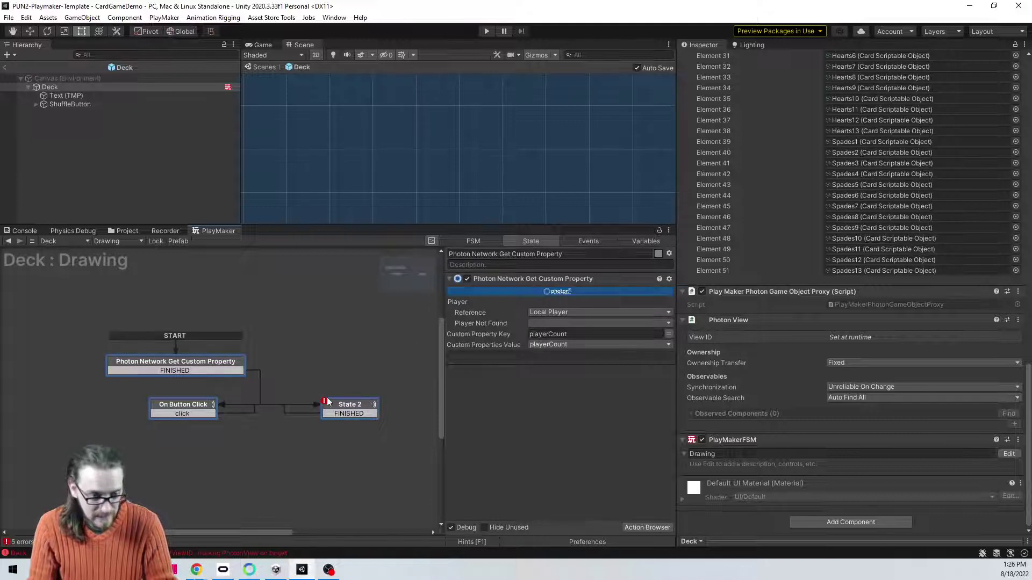
pyautogui.click(114, 241)
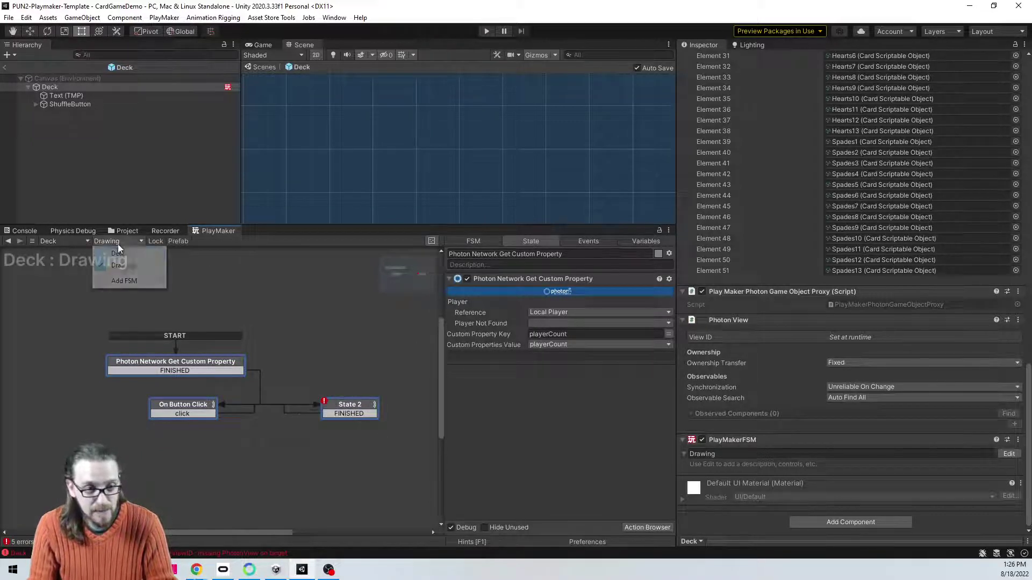
pyautogui.click(115, 251)
pyautogui.moveTo(249, 420); pyautogui.dragTo(264, 332, button='middle')
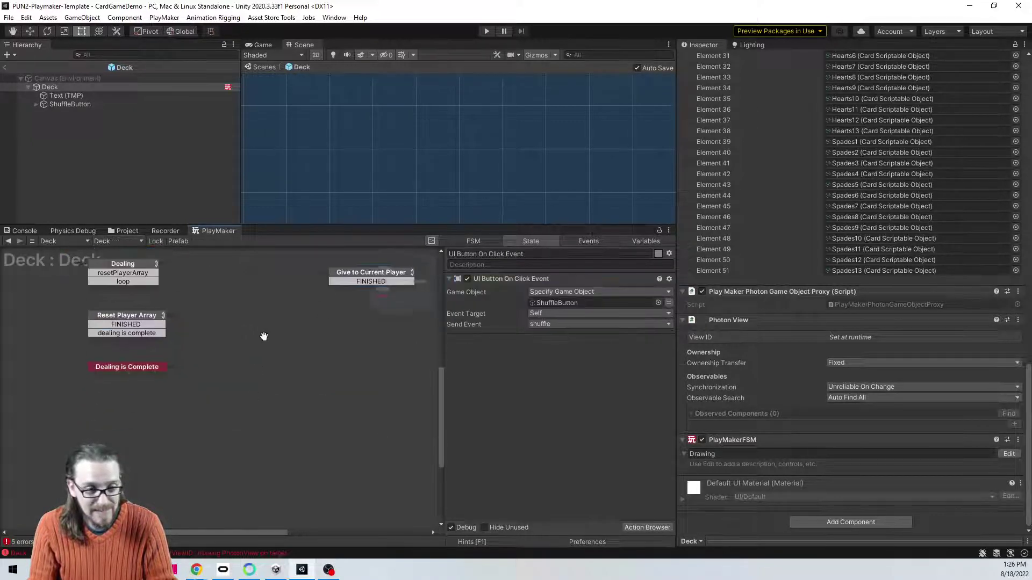
pyautogui.rightClick(203, 434)
pyautogui.click(256, 304)
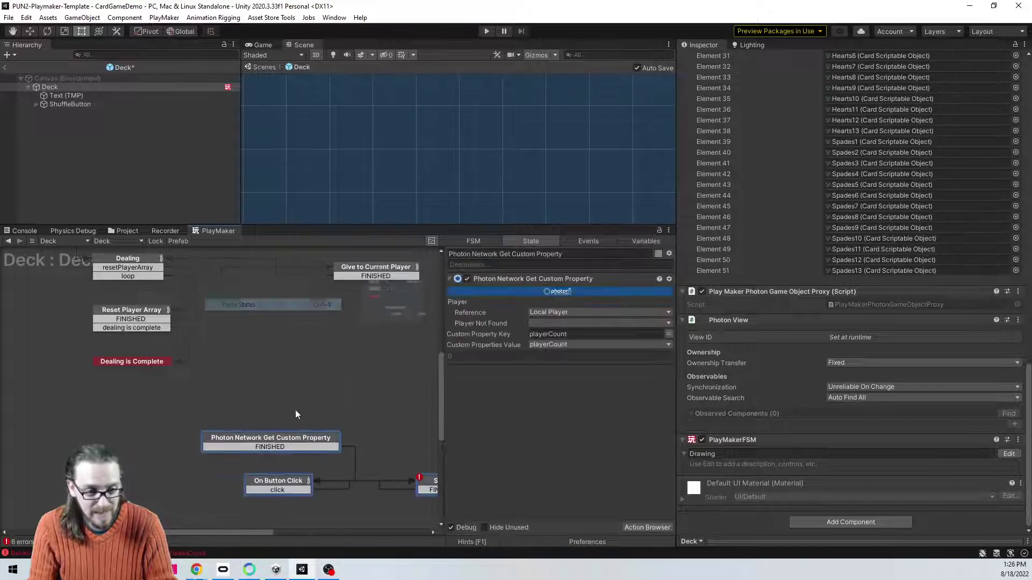
# Step: Arrange the pasted drawing states below Dealing is Complete and link it to Photon Network Get Custom Property with a FINISHED transition
pyautogui.moveTo(368, 463); pyautogui.dragTo(293, 438, button='middle')
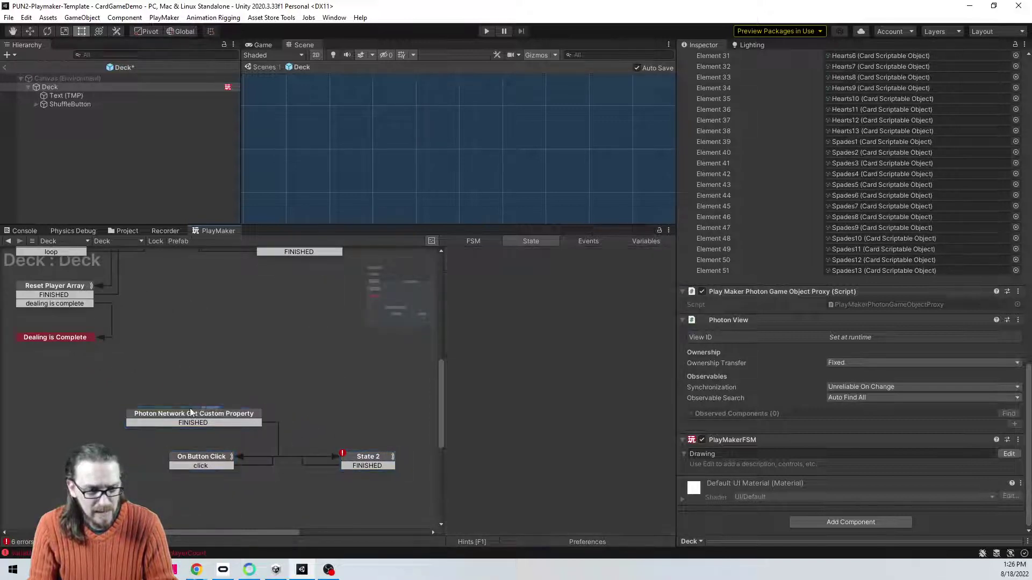
pyautogui.moveTo(142, 416); pyautogui.dragTo(30, 382)
pyautogui.rightClick(68, 342)
pyautogui.moveTo(103, 346)
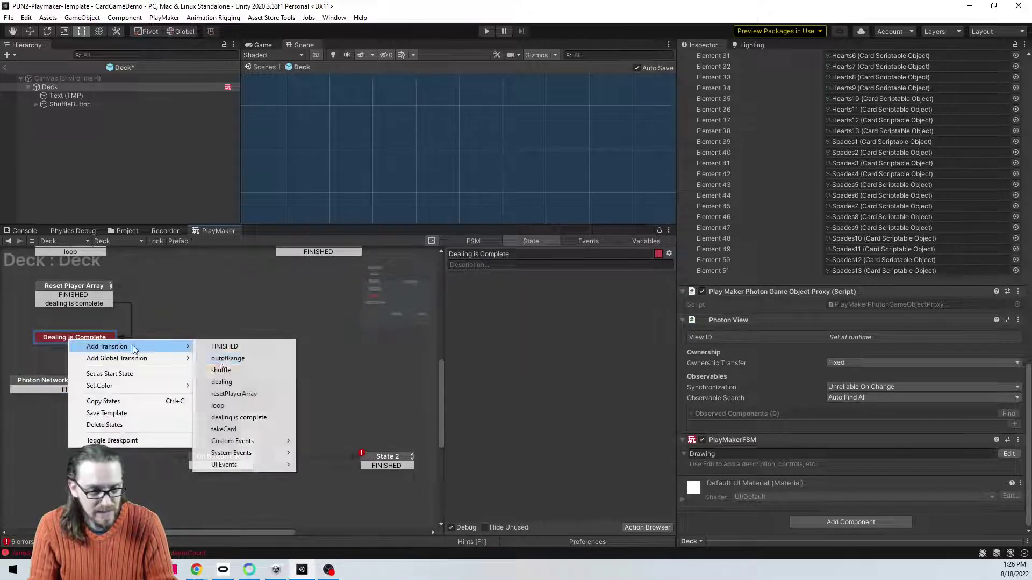
pyautogui.click(223, 345)
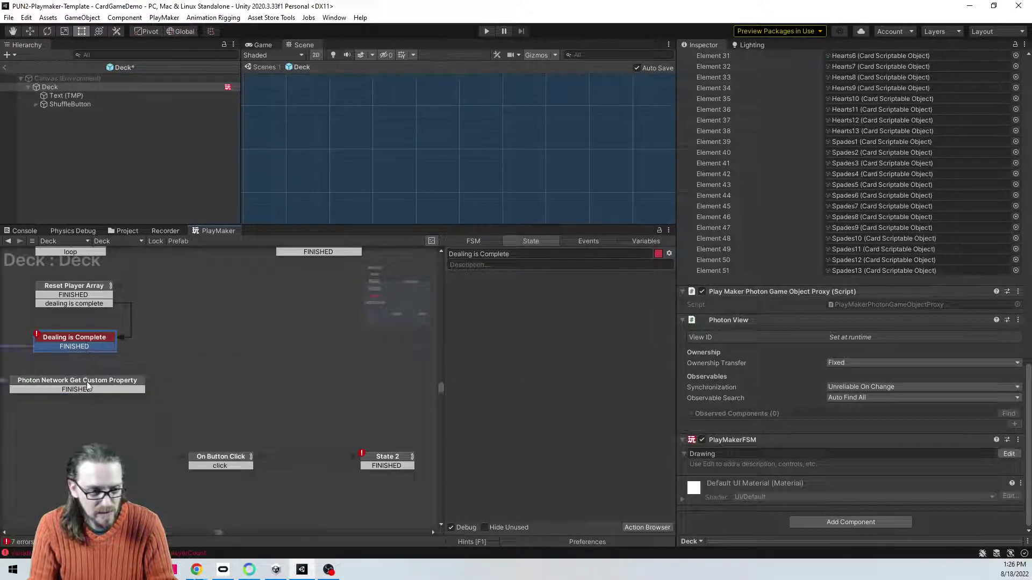
pyautogui.moveTo(223, 454); pyautogui.dragTo(79, 430)
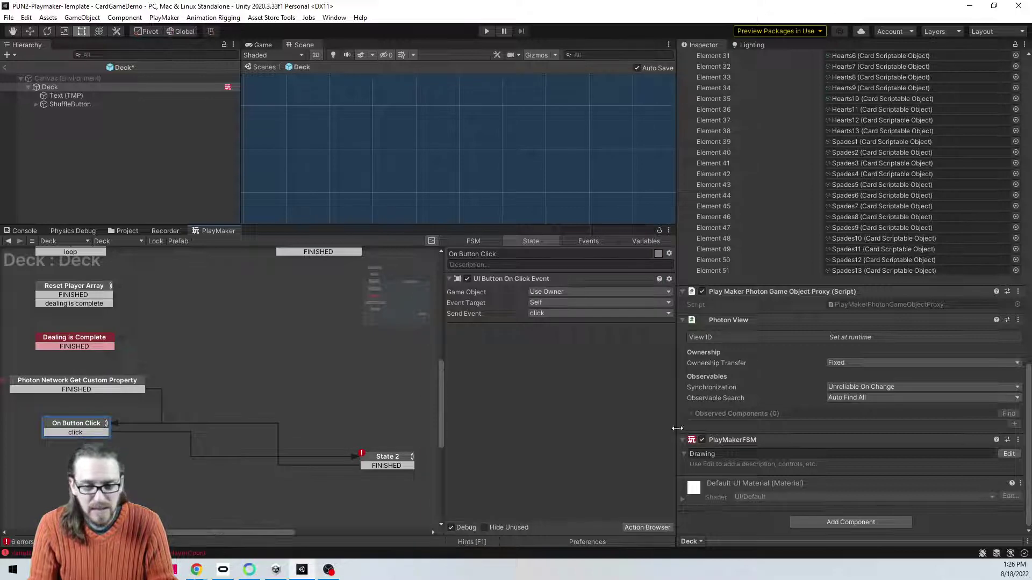
# Step: Remove the Drawing FSM component from the Deck prefab and move State 2 beside On Button Click
pyautogui.rightClick(736, 438)
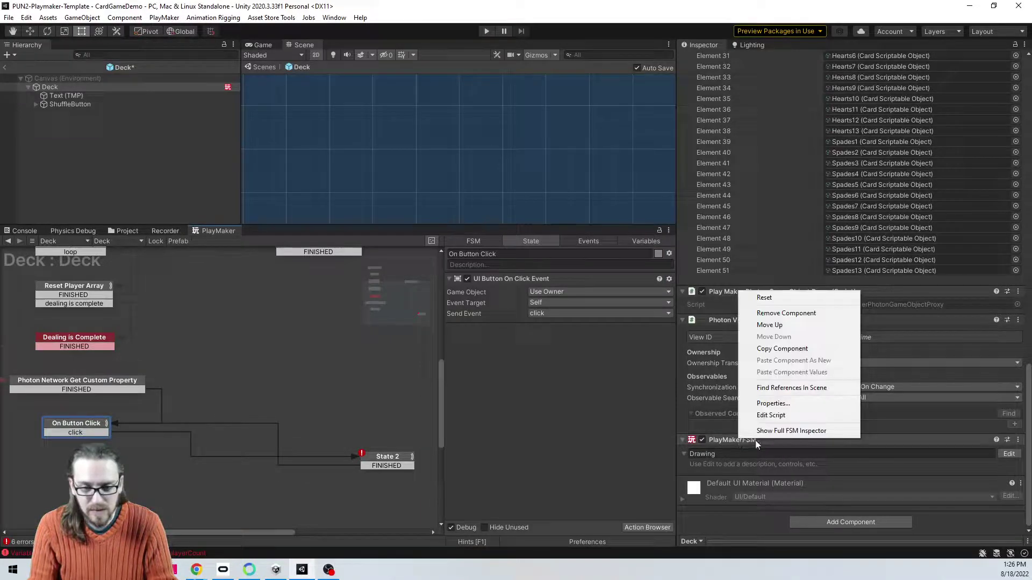
pyautogui.click(786, 313)
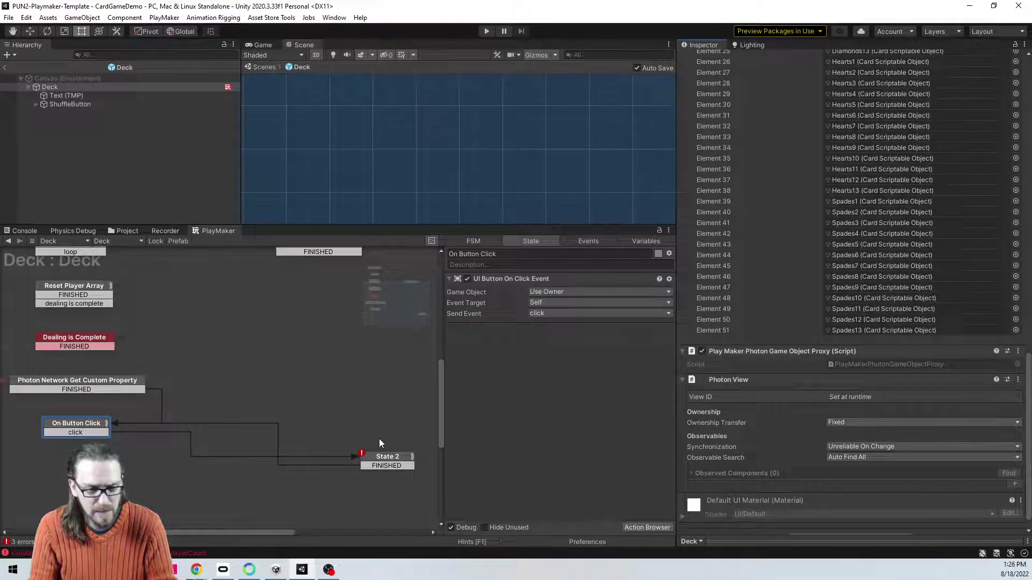
pyautogui.moveTo(385, 466); pyautogui.dragTo(267, 432)
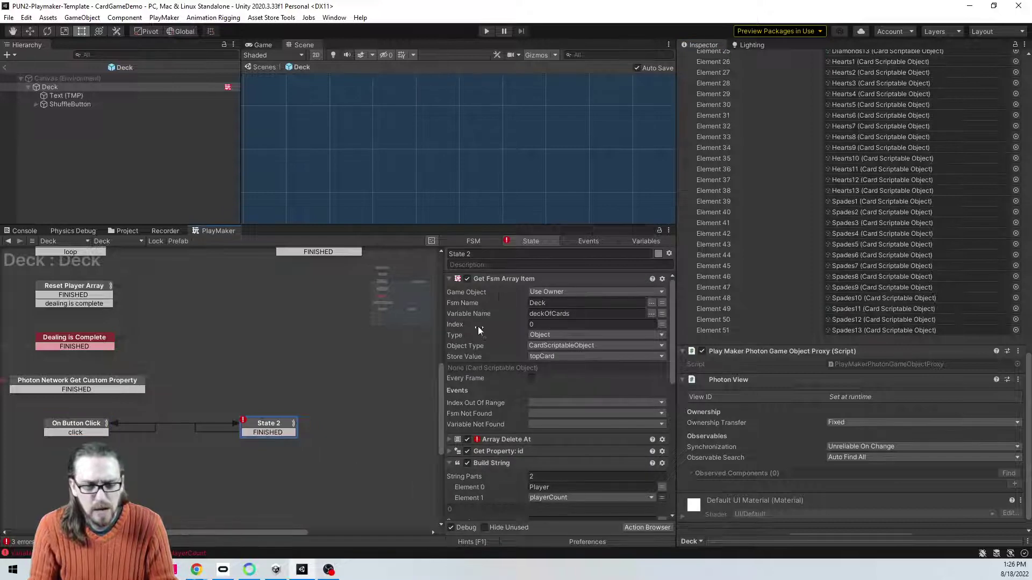
# Step: Replace State 2's Get Fsm Array Item action with a copy of the Dealing state's Array Get, placed before Array Delete At
pyautogui.click(501, 279)
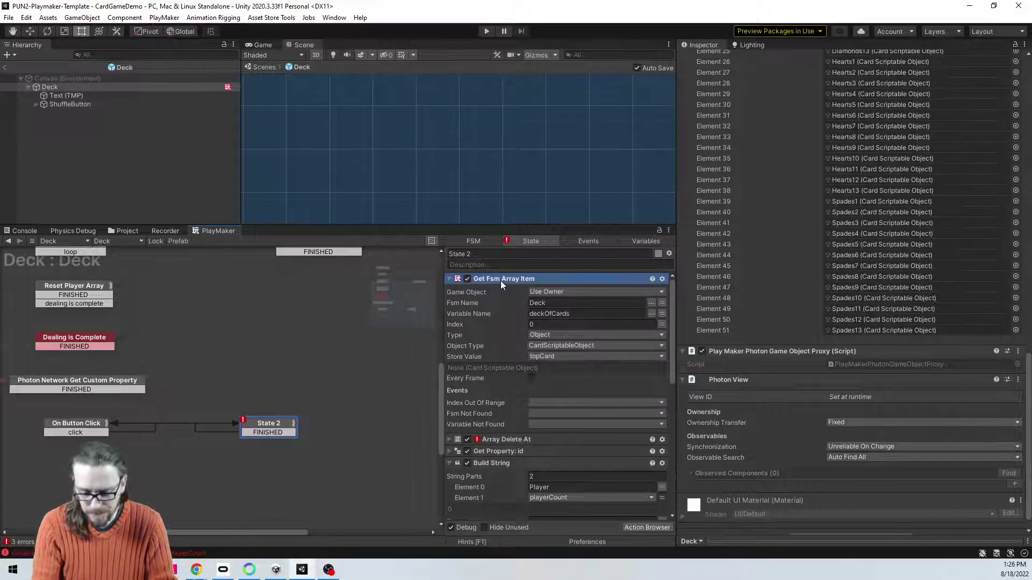
pyautogui.press('Delete')
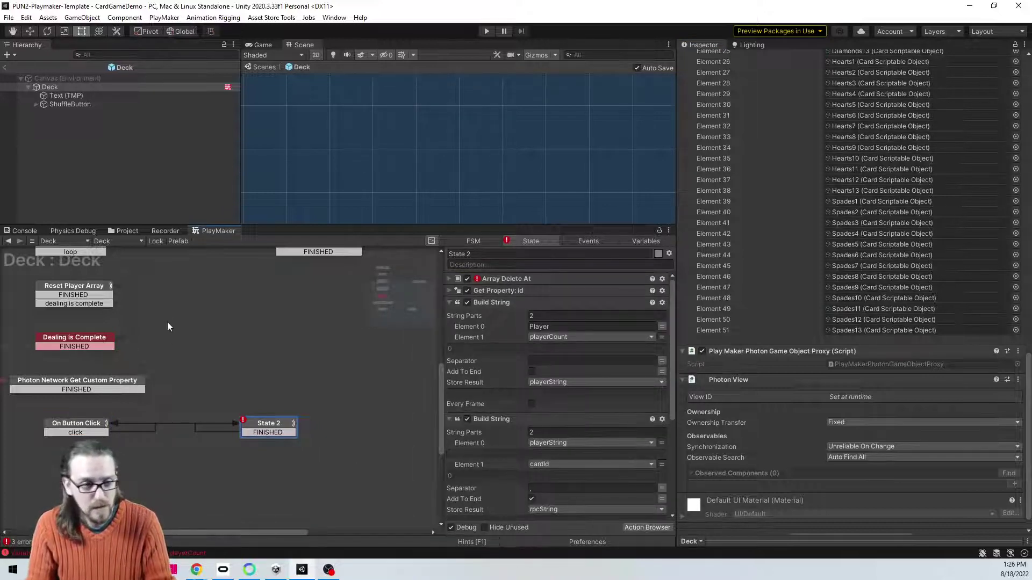
pyautogui.scroll(5, 166, 321)
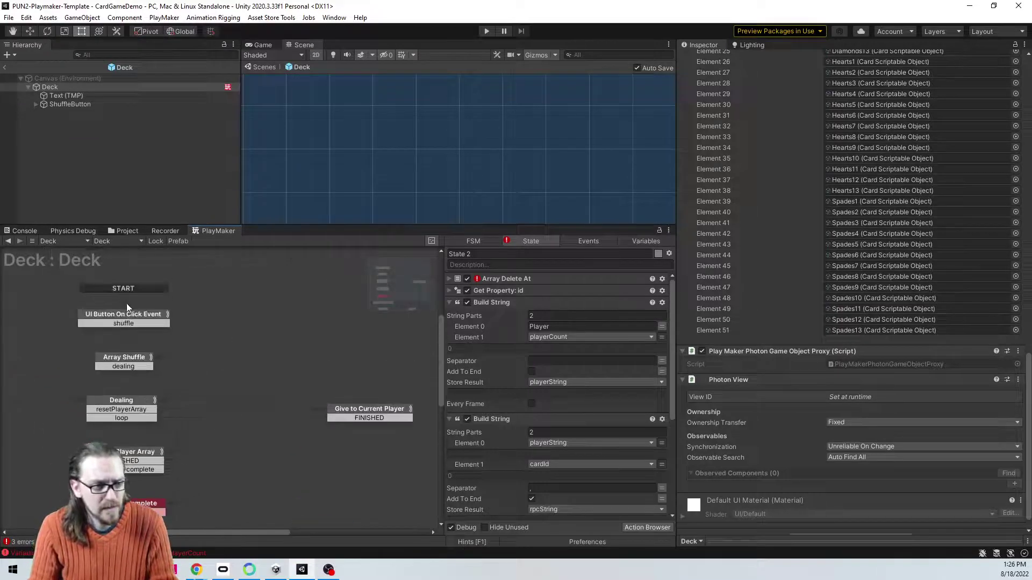
pyautogui.click(118, 359)
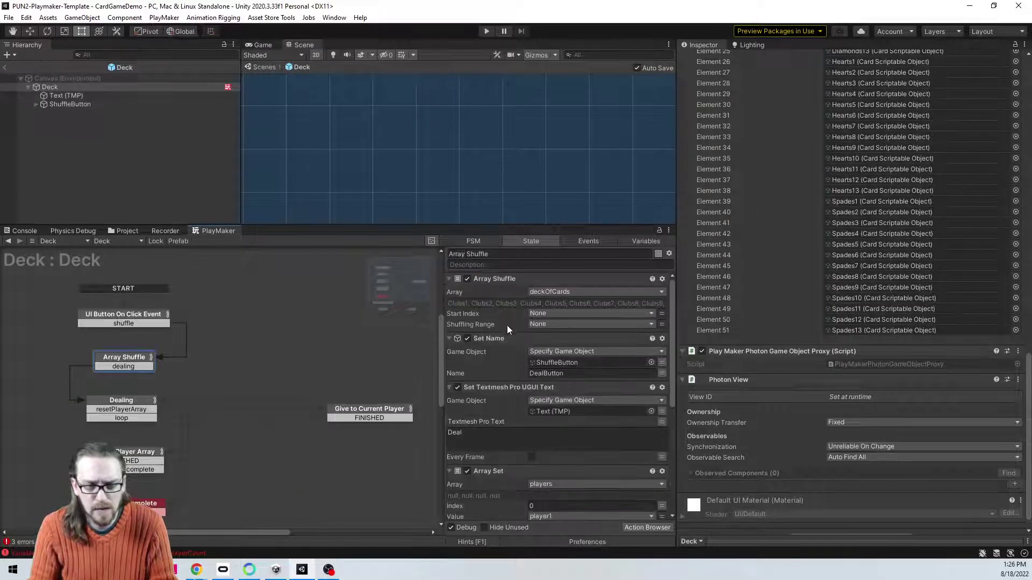
pyautogui.click(122, 400)
pyautogui.click(516, 361)
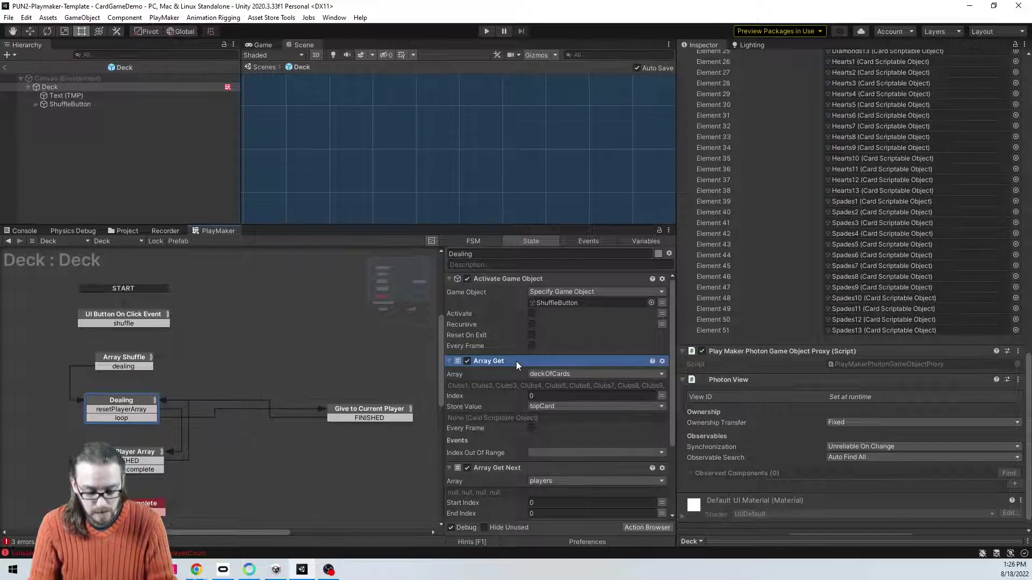
pyautogui.scroll(-5, 276, 426)
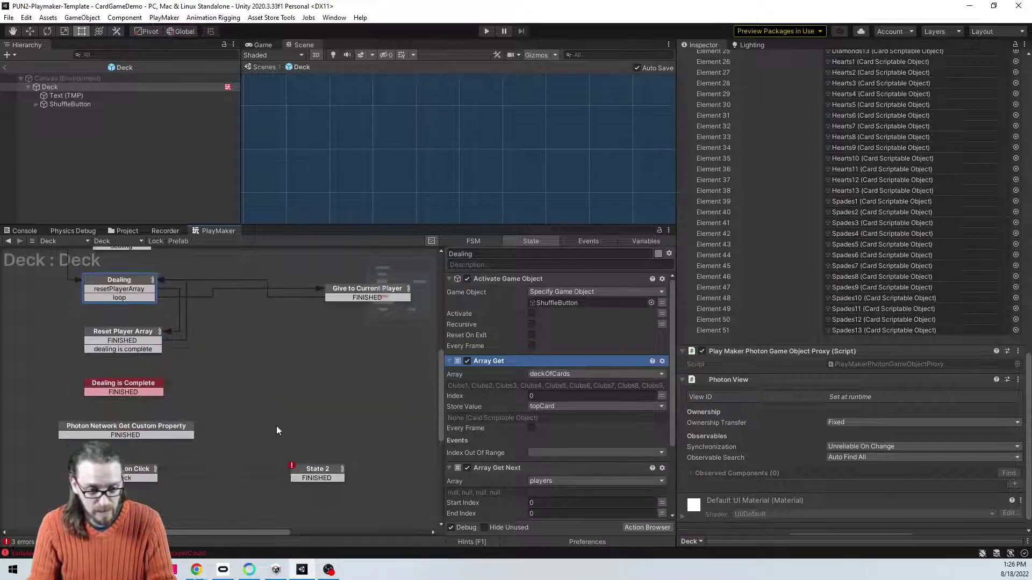
pyautogui.click(322, 475)
pyautogui.rightClick(503, 279)
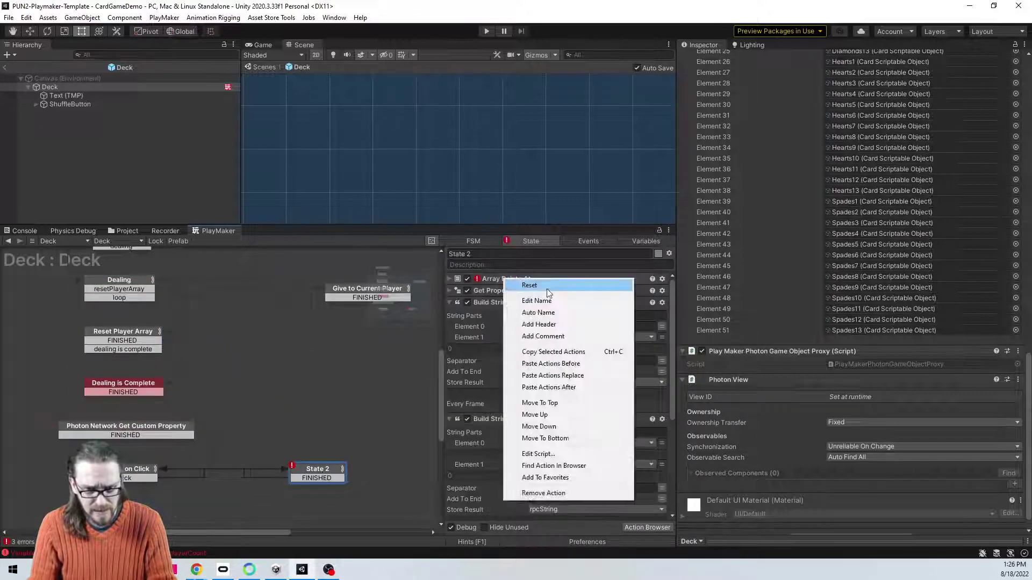
pyautogui.click(584, 364)
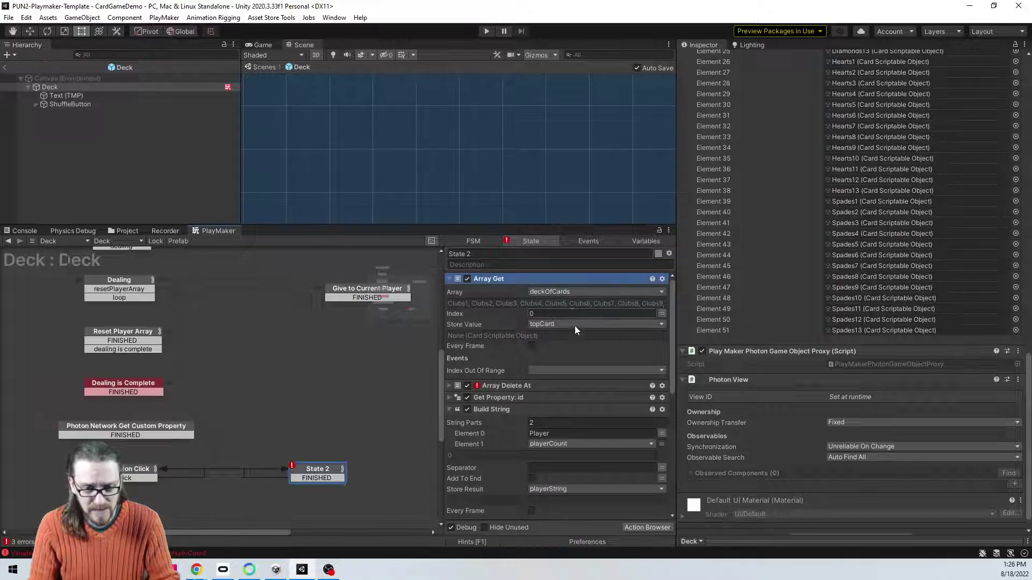
# Step: Set the Array Delete At array in State 2 to deckOfCards and check the Get Property and Build String actions
pyautogui.click(448, 385)
pyautogui.scroll(-3, 533, 344)
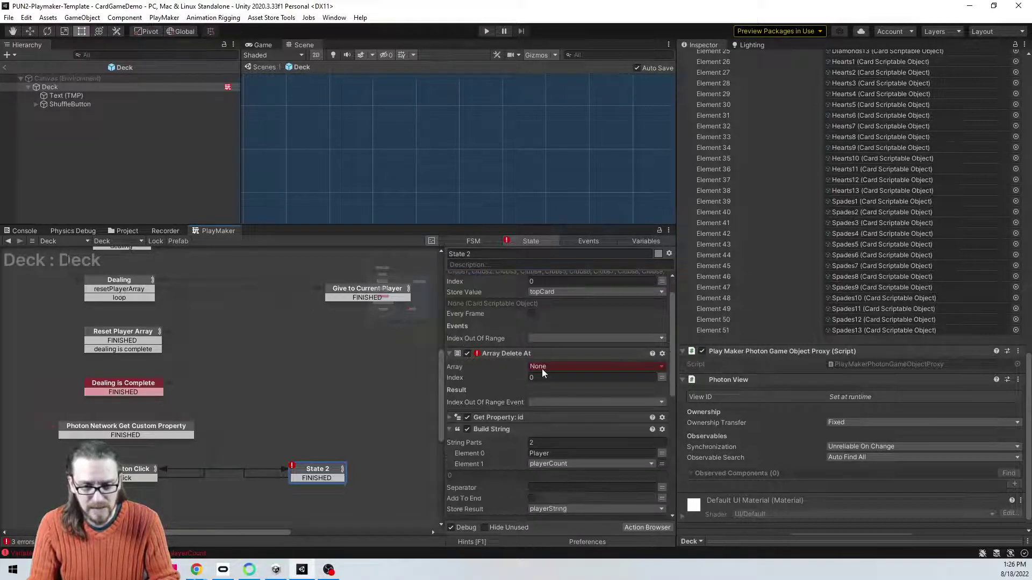
pyautogui.click(541, 369)
pyautogui.click(571, 400)
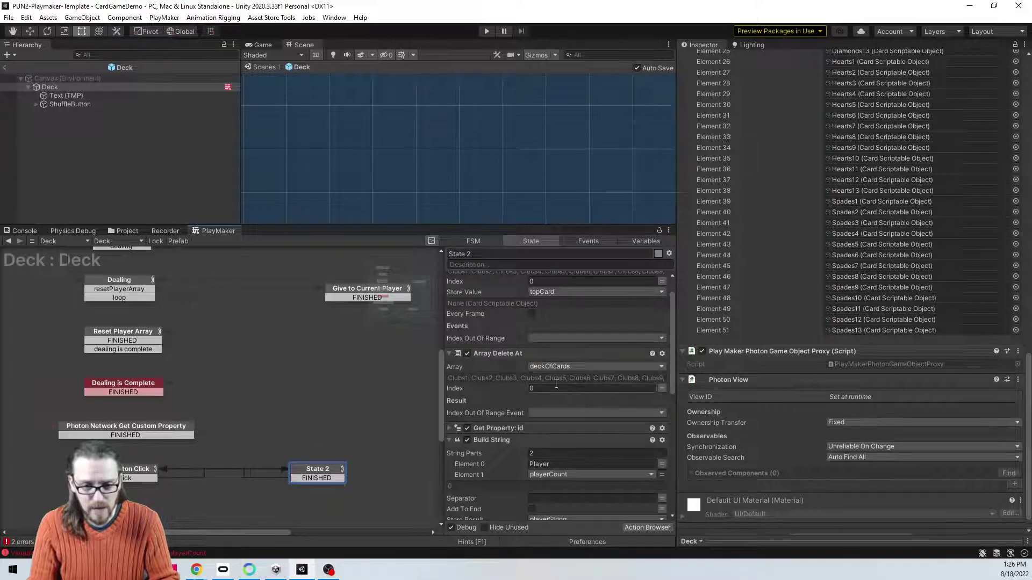
pyautogui.scroll(-3, 521, 401)
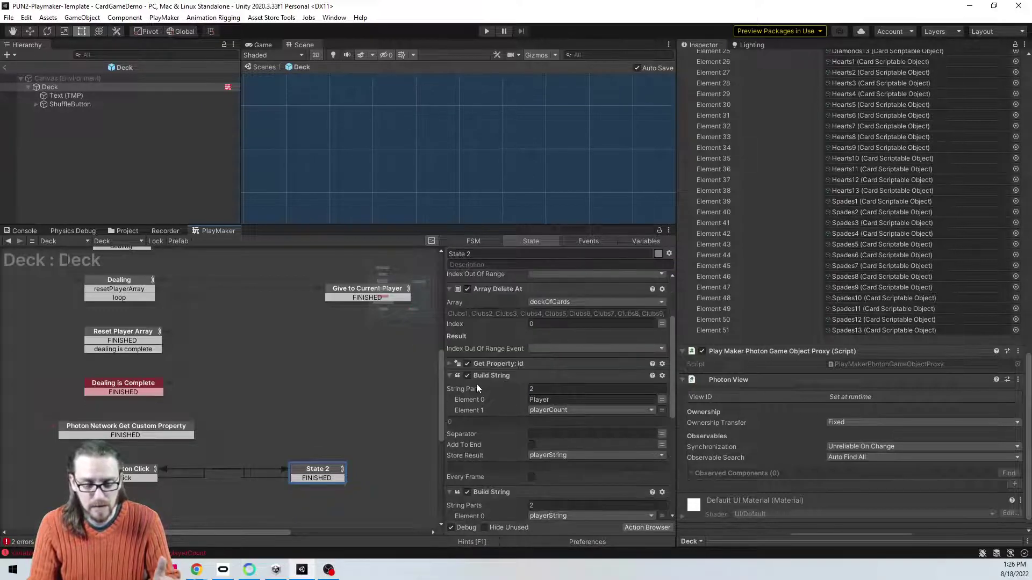
pyautogui.click(448, 364)
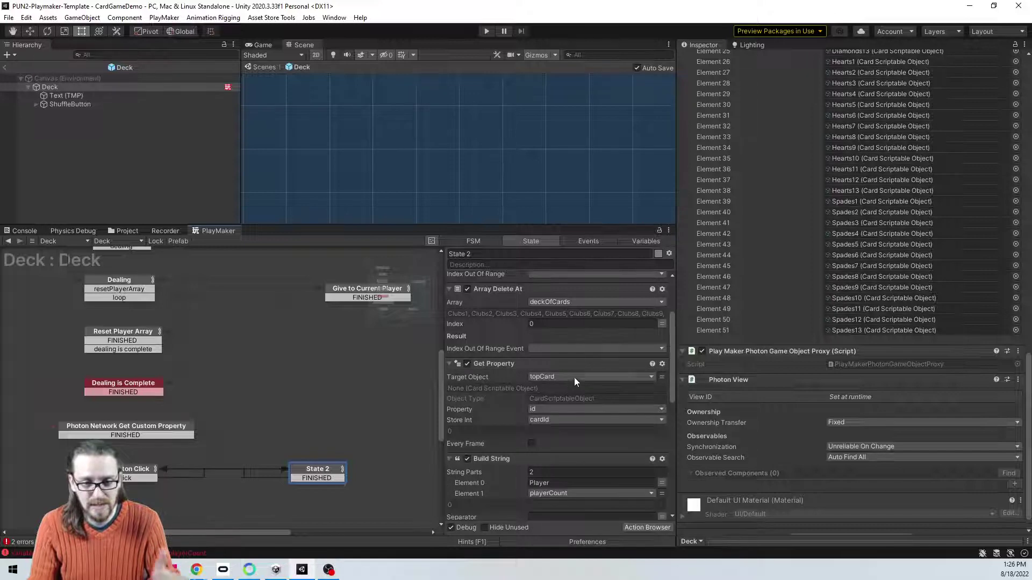
pyautogui.scroll(-9, 574, 377)
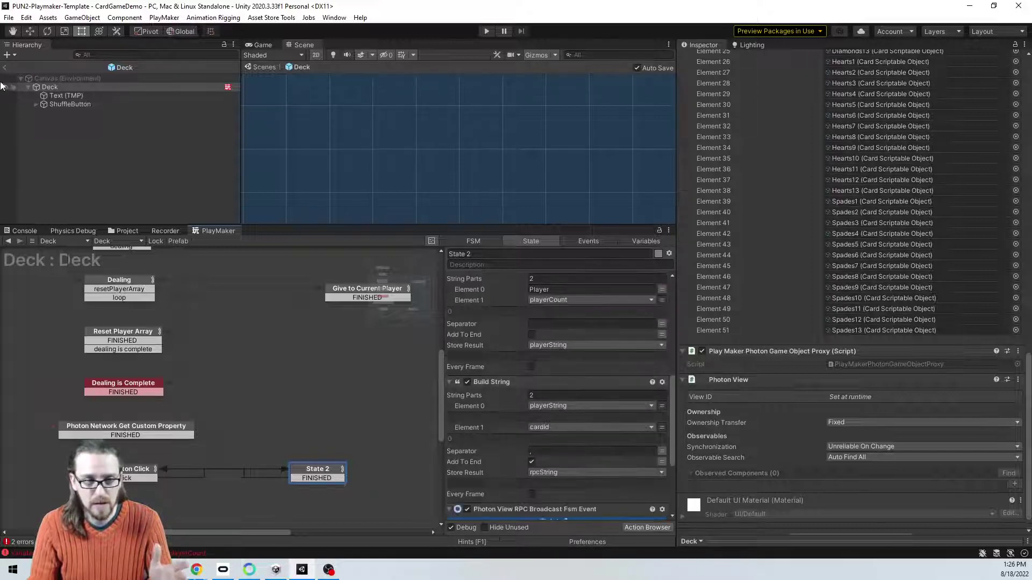
# Step: Leave the Deck prefab, run the game and view Player 1's play card FSM
pyautogui.click(4, 67)
pyautogui.click(486, 31)
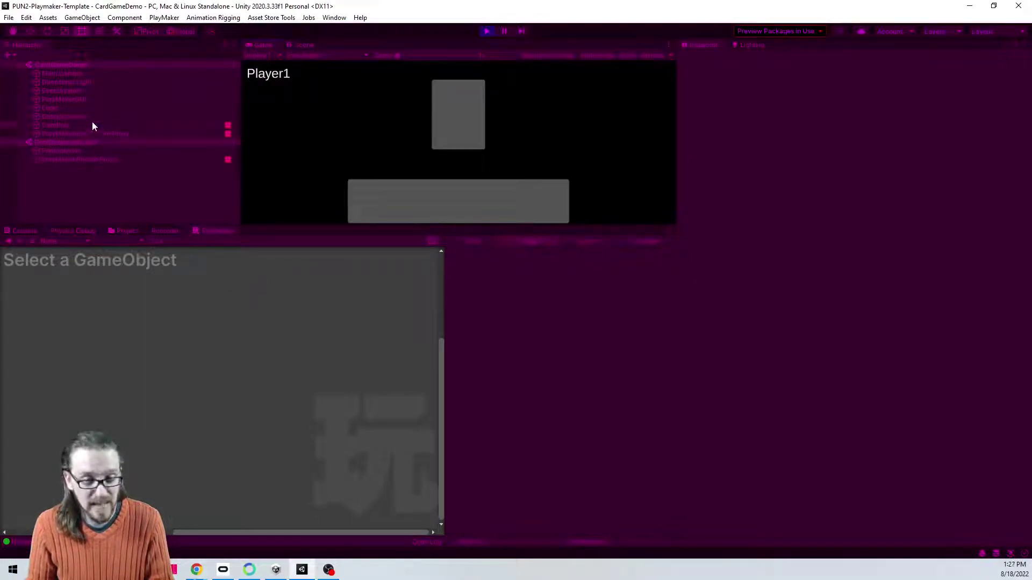
pyautogui.click(125, 125)
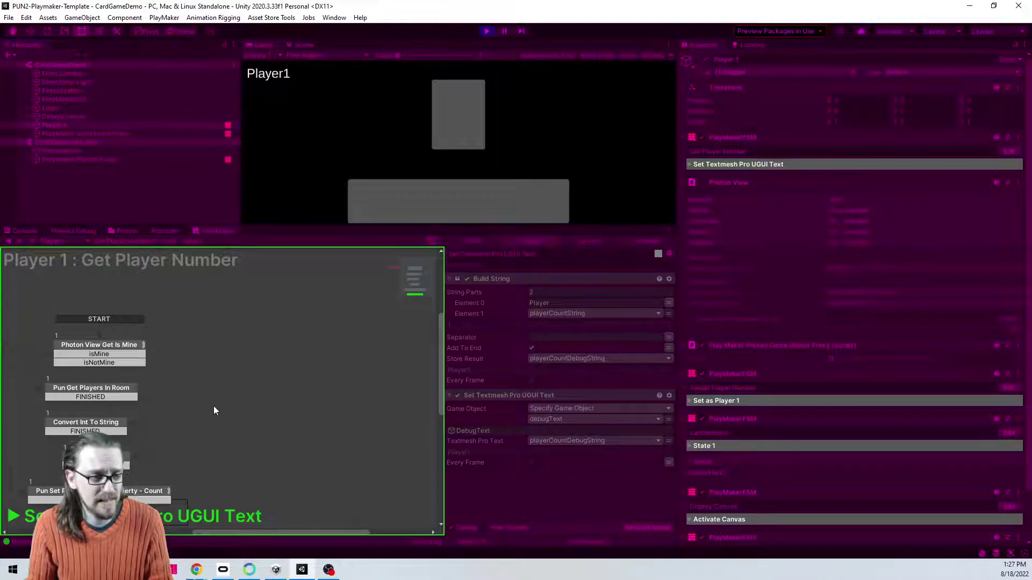
pyautogui.click(111, 241)
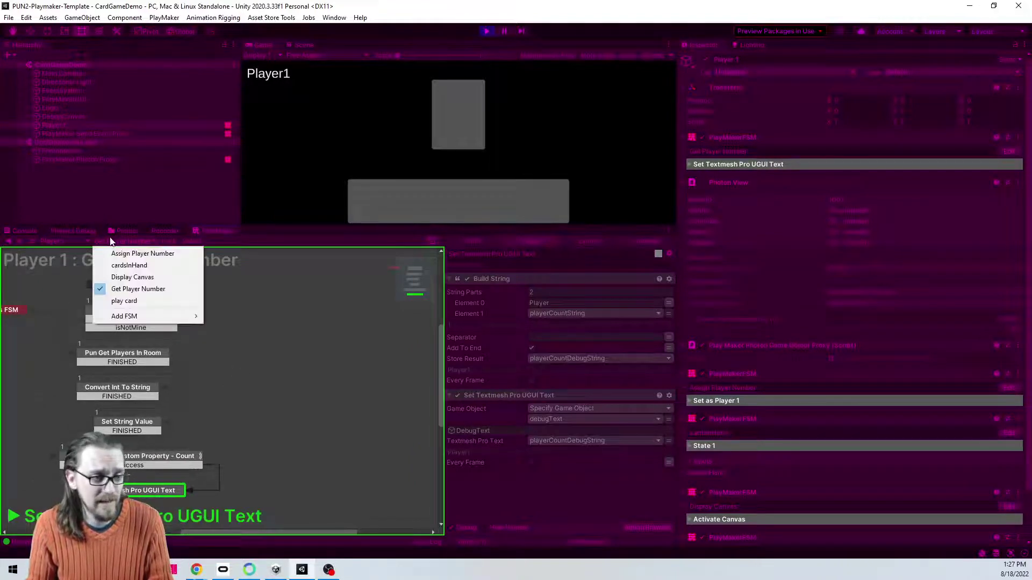
pyautogui.click(135, 301)
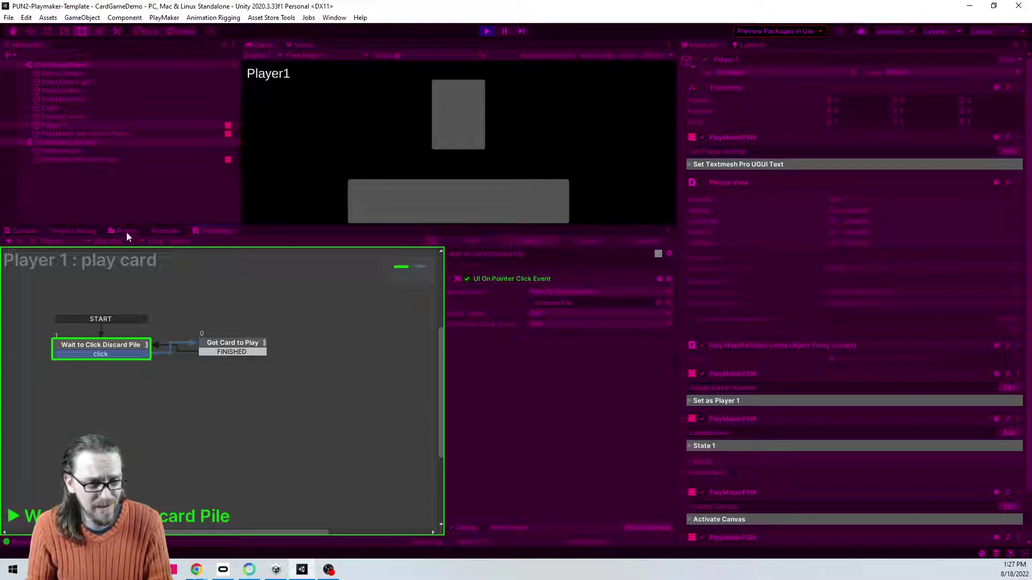
# Step: Test the running game by dealing the hand, drawing from the Deck and playing a card on the discard pile
pyautogui.click(92, 160)
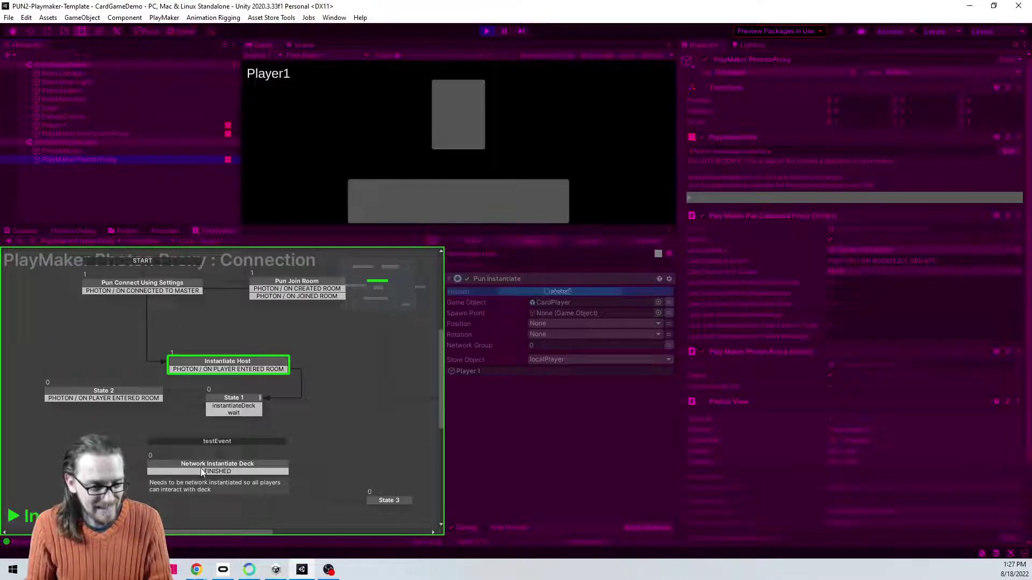
pyautogui.click(657, 162)
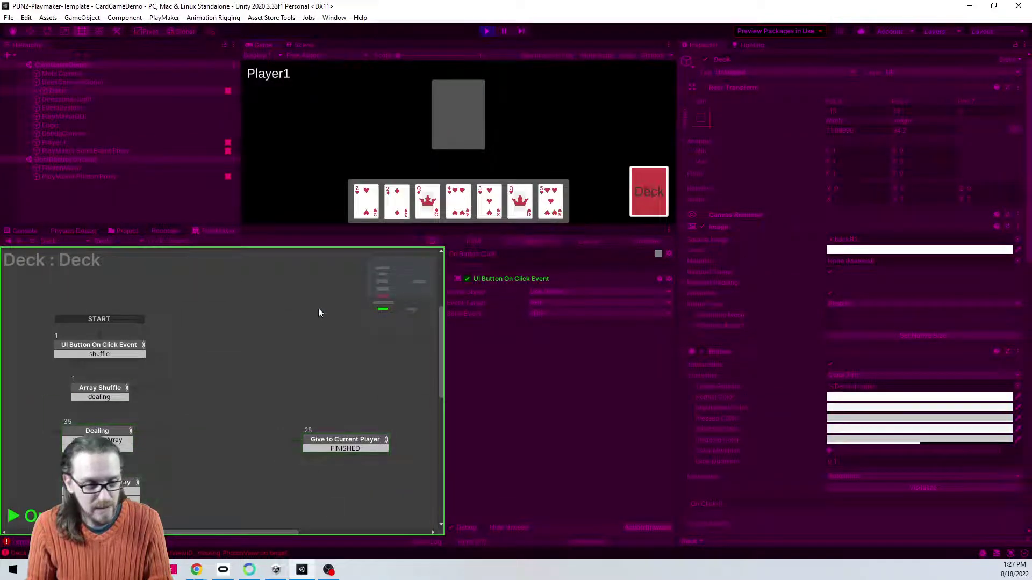
pyautogui.click(457, 125)
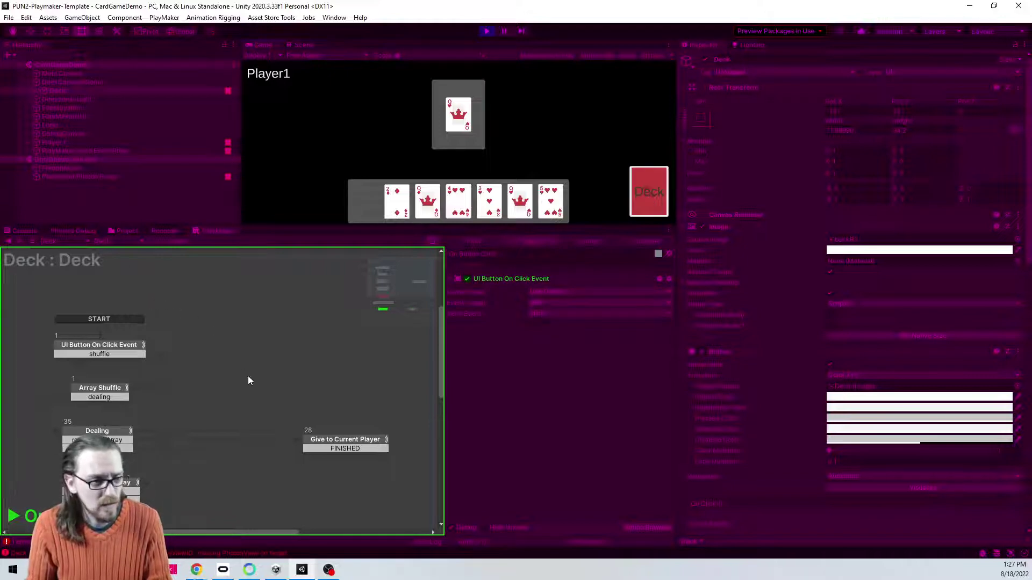
# Step: Inspect the custom property key and value of the Photon Network Get Custom Property state in the running Deck FSM
pyautogui.moveTo(265, 389); pyautogui.dragTo(269, 312, button='middle')
pyautogui.scroll(-3, 271, 443)
pyautogui.moveTo(272, 445); pyautogui.dragTo(274, 405, button='middle')
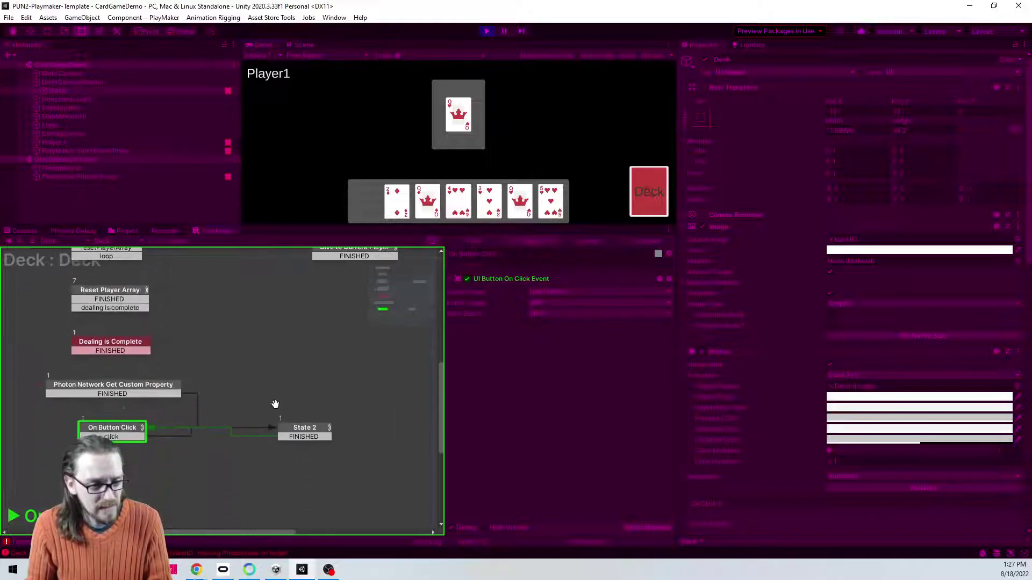
pyautogui.click(162, 388)
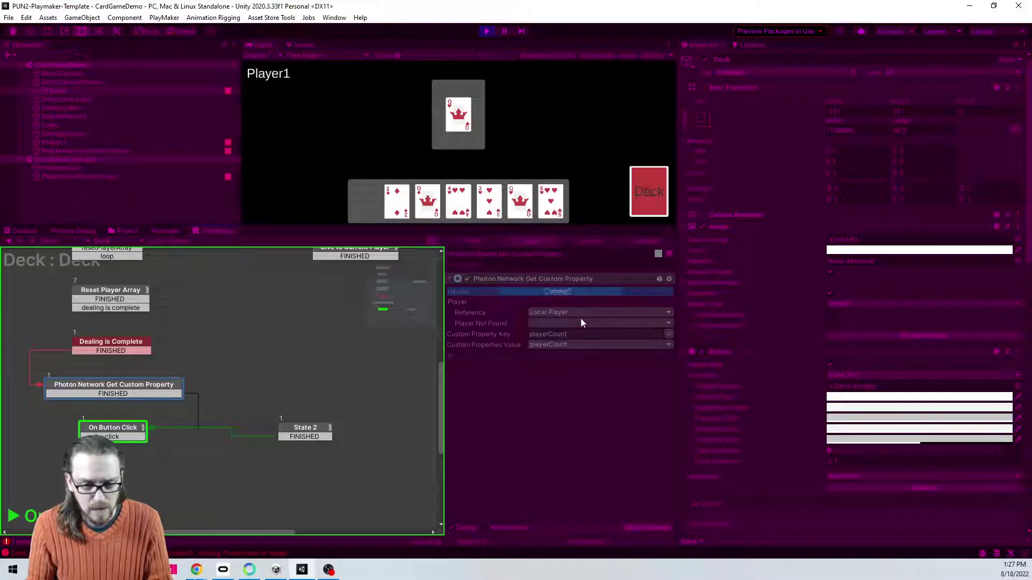
pyautogui.click(552, 333)
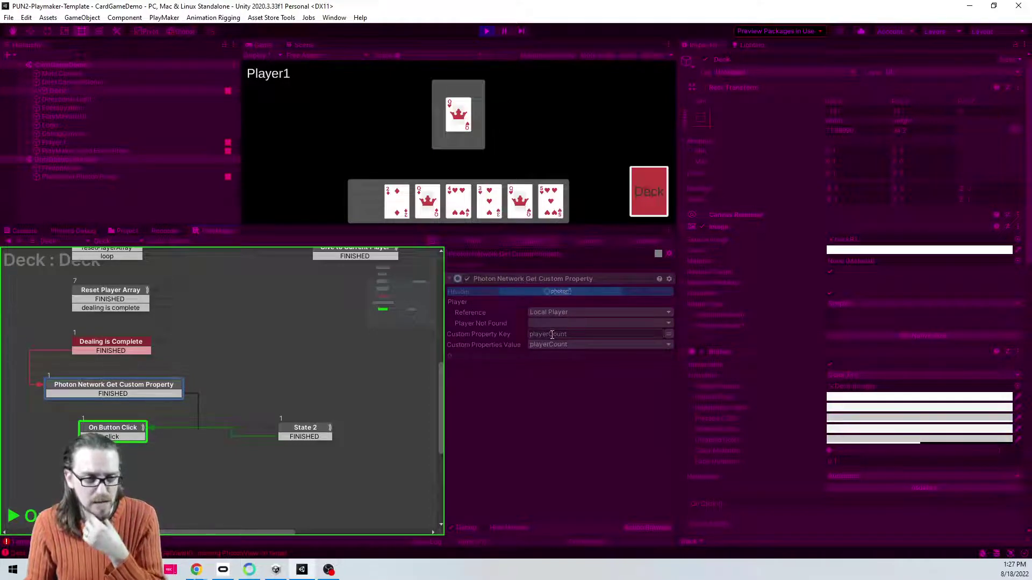
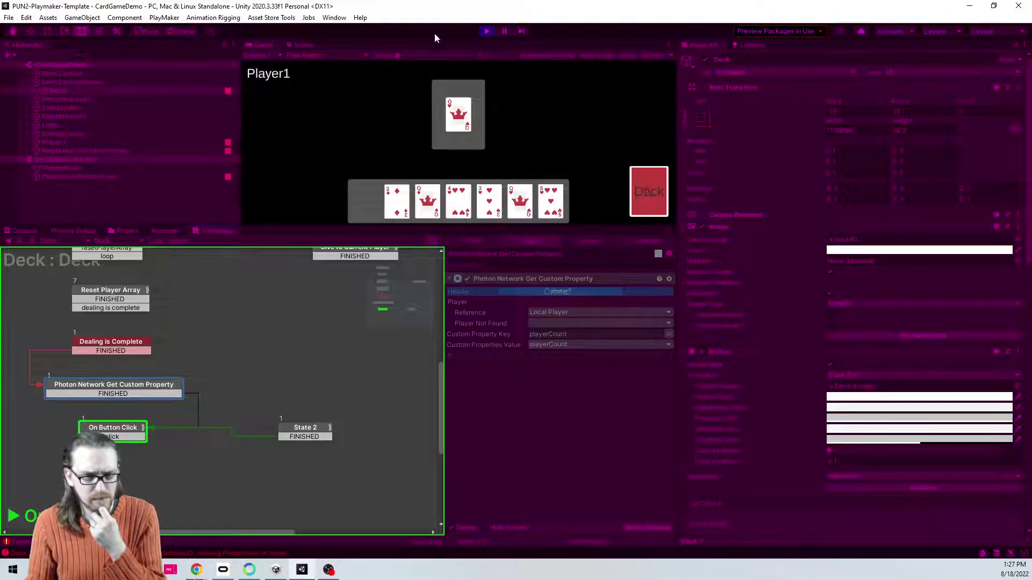
# Step: Stop the game and reopen the Deck prefab from the Resources folder with its Deck FSM shown
pyautogui.click(487, 32)
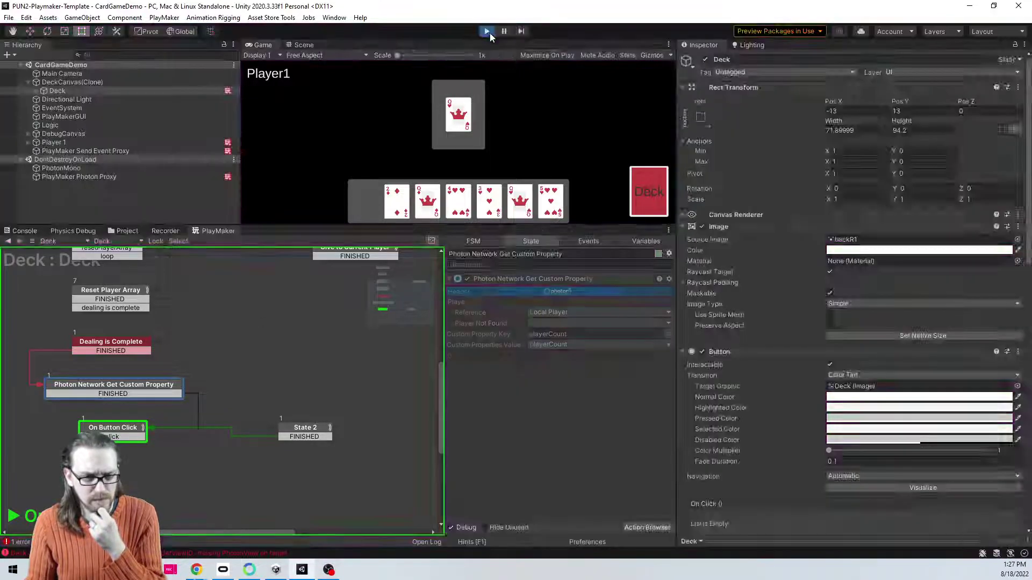
pyautogui.click(128, 231)
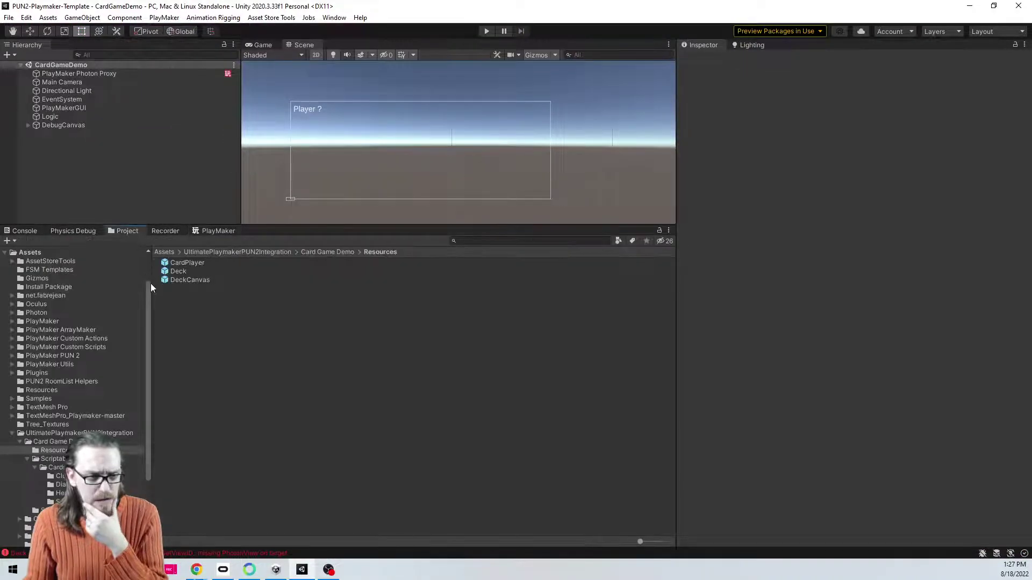
pyautogui.doubleClick(182, 279)
pyautogui.click(180, 271)
pyautogui.doubleClick(180, 271)
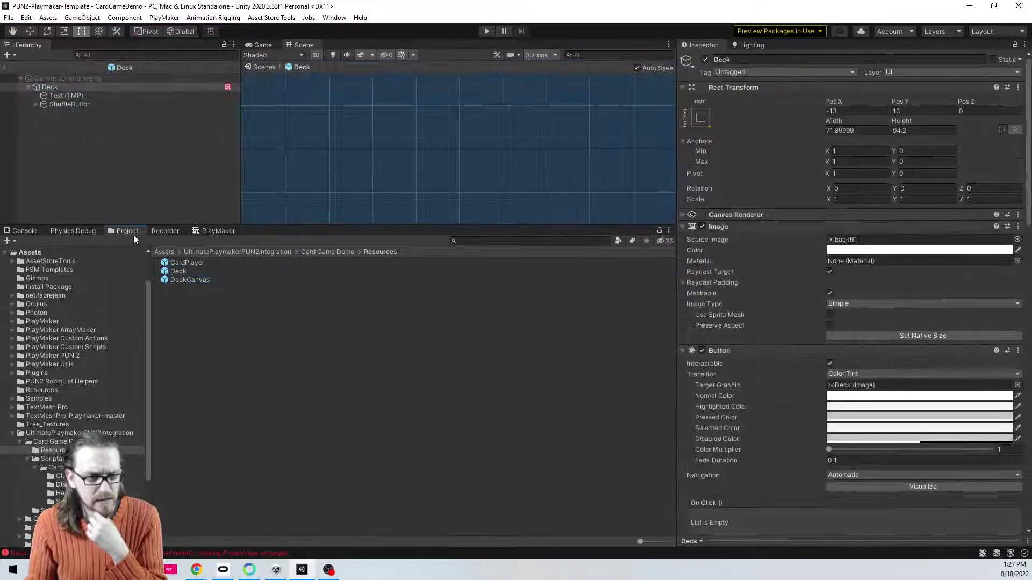
pyautogui.click(221, 231)
pyautogui.click(140, 241)
pyautogui.click(115, 254)
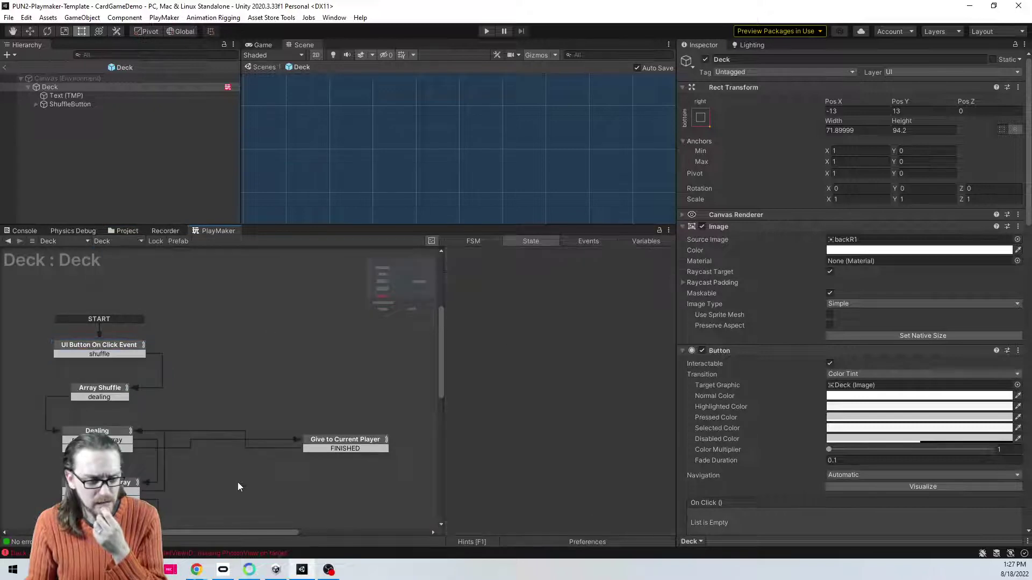
# Step: Store the custom property value of the Photon Network Get Custom Property state in a new variable named localPlayerCount
pyautogui.moveTo(238, 482); pyautogui.dragTo(257, 298, button='middle')
pyautogui.click(161, 402)
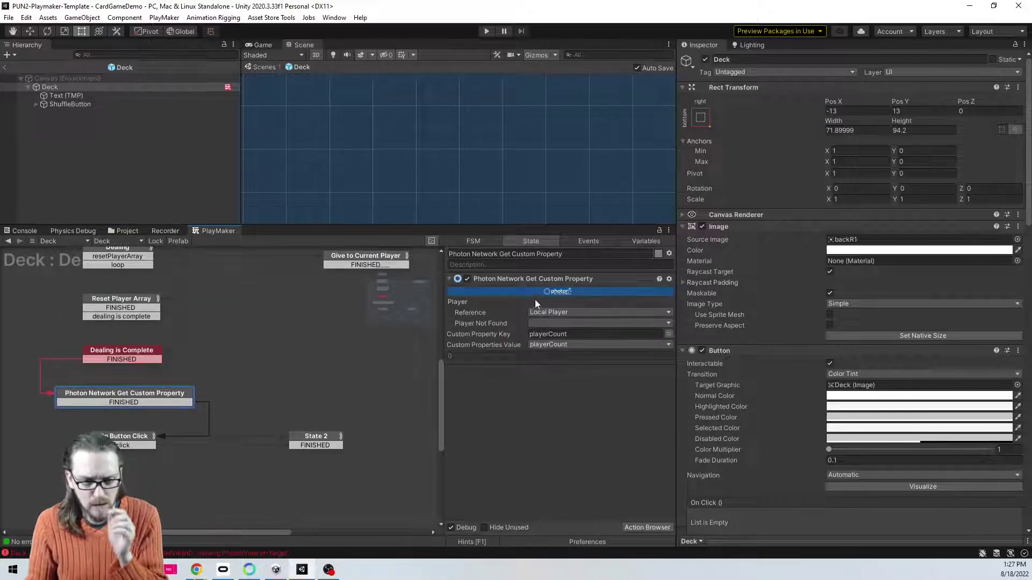
pyautogui.click(634, 240)
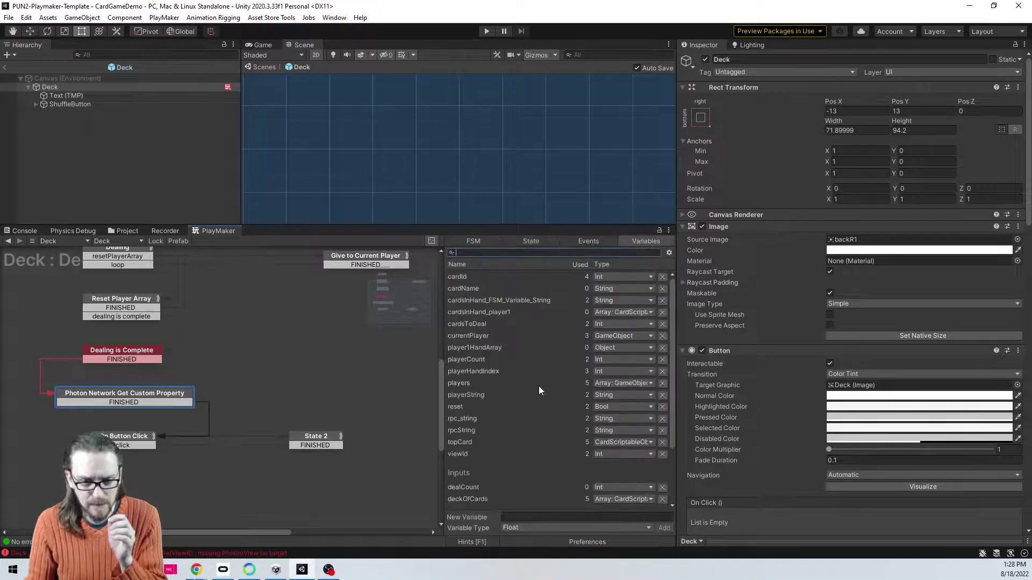
pyautogui.click(559, 358)
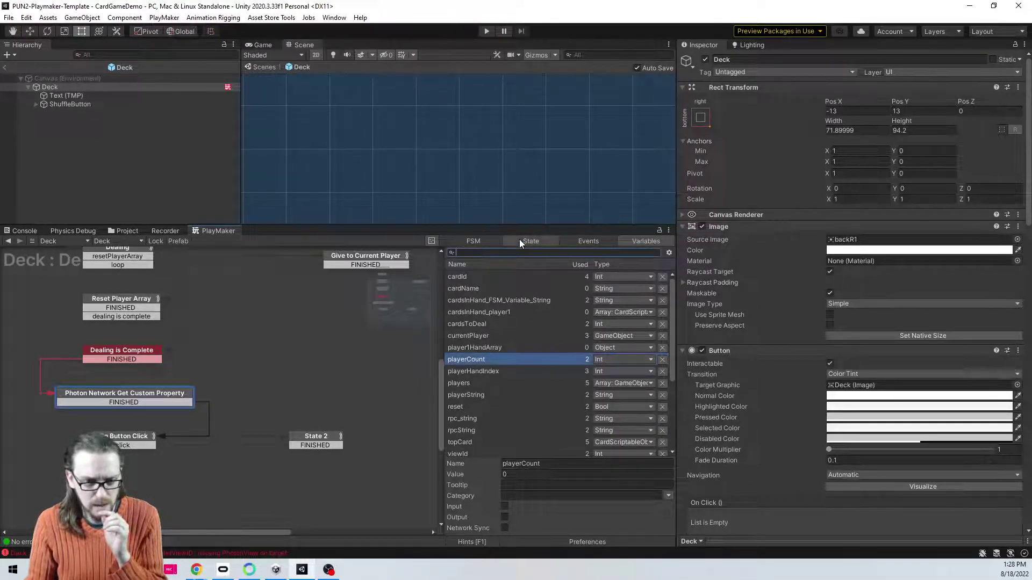
pyautogui.click(520, 240)
pyautogui.click(547, 346)
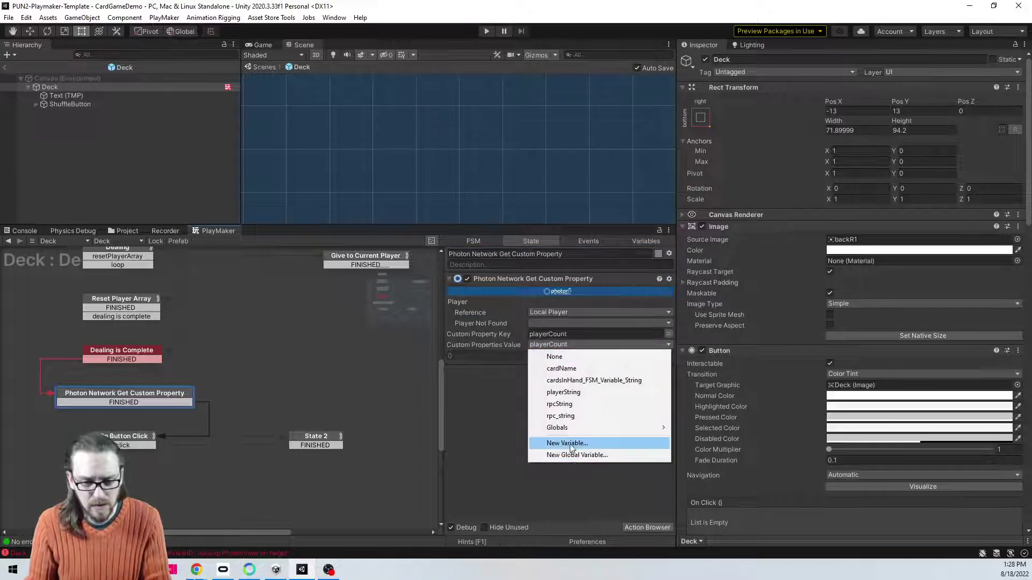
pyautogui.click(567, 443)
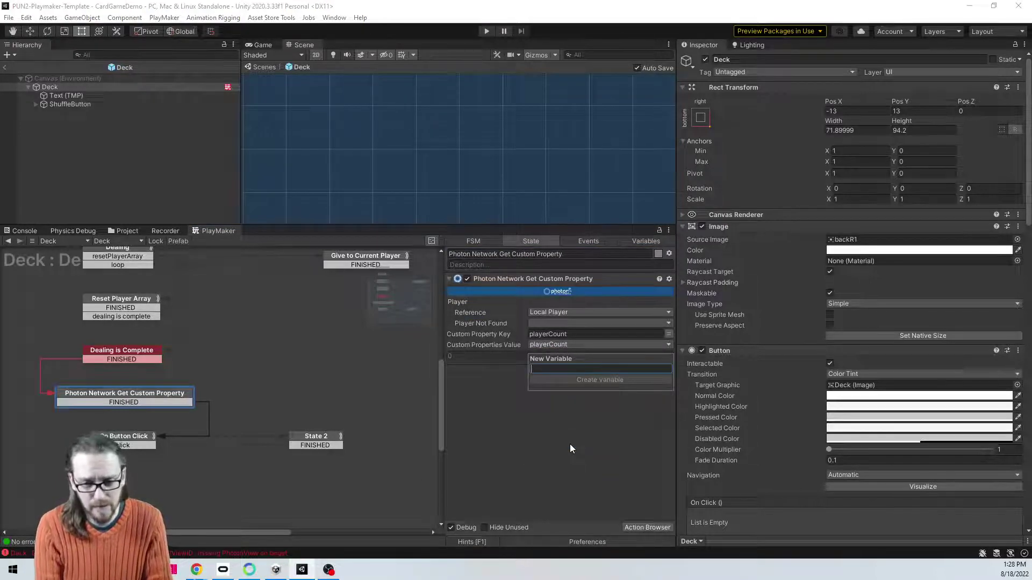
pyautogui.write('localPla')
pyautogui.write('yerCount')
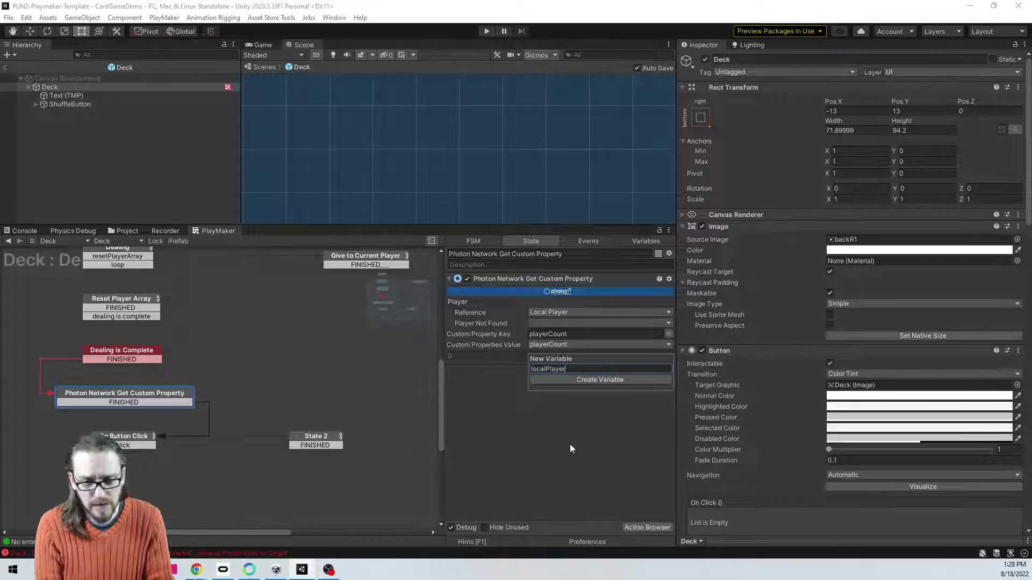
pyautogui.press('Return')
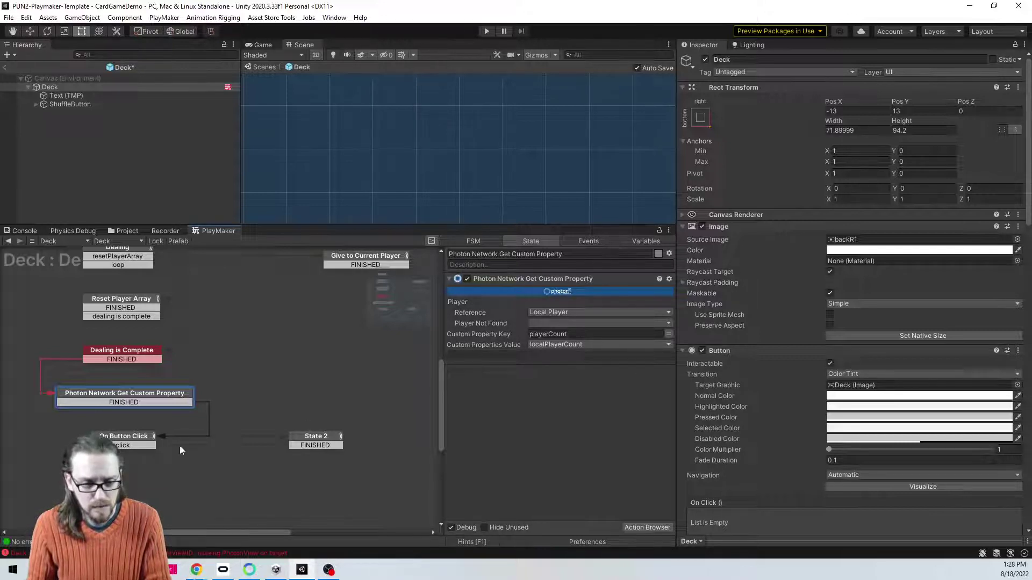
# Step: In State 2, set Element 1 of the Build String action that follows "Player" to the localPlayerCount variable
pyautogui.click(137, 442)
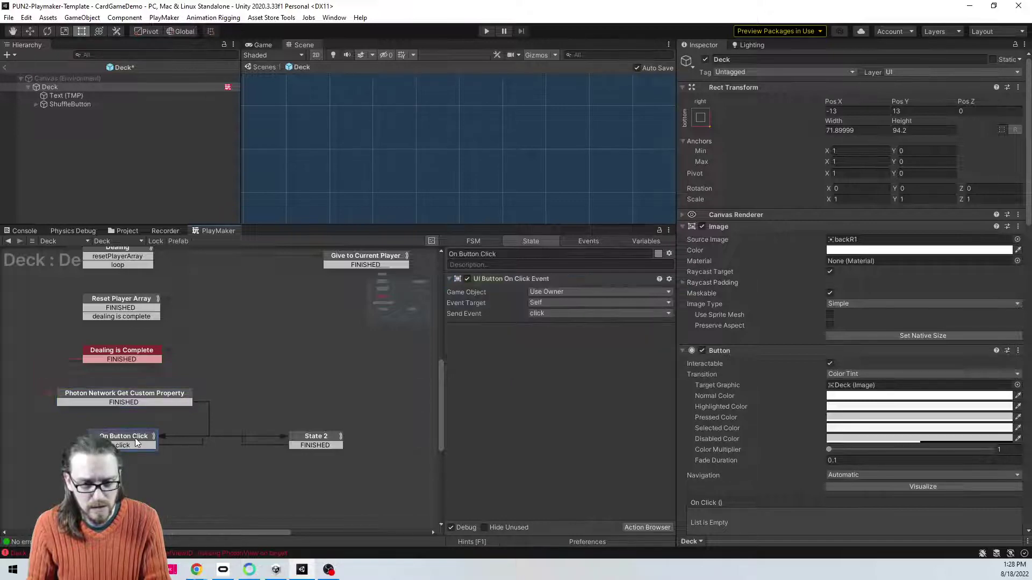
pyautogui.click(313, 444)
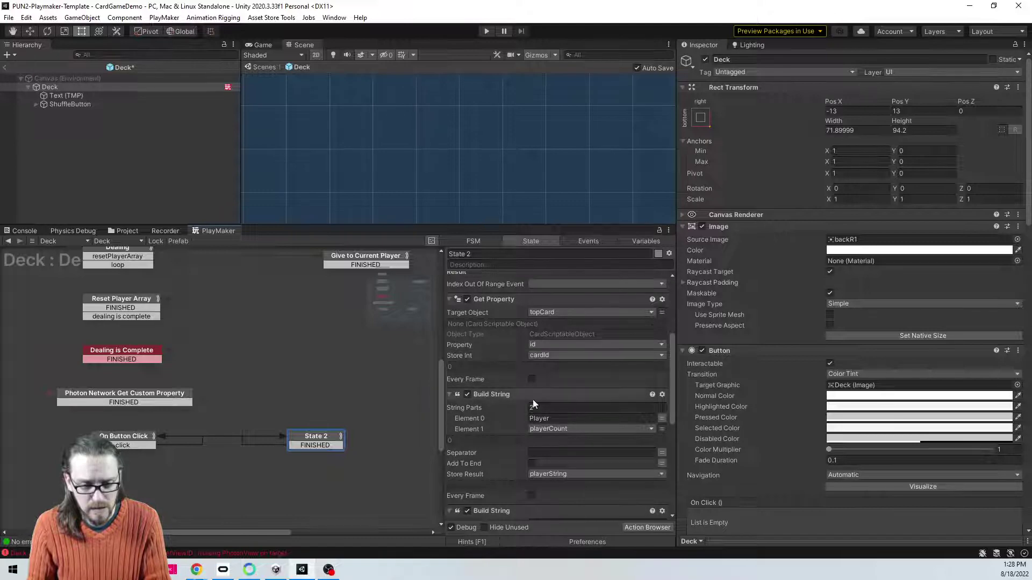
pyautogui.scroll(2, 568, 409)
pyautogui.scroll(-5, 568, 409)
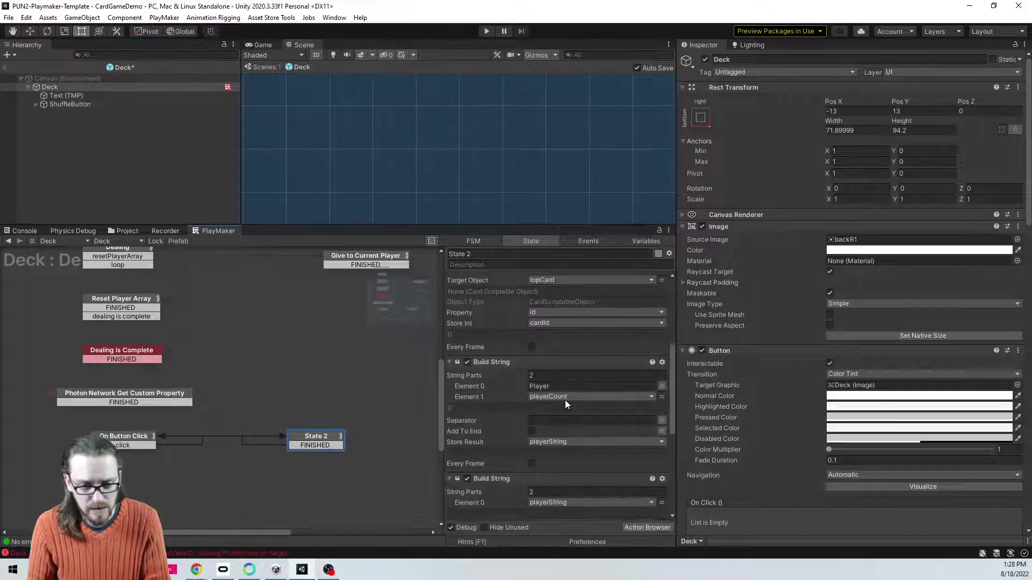
pyautogui.click(566, 399)
pyautogui.click(569, 444)
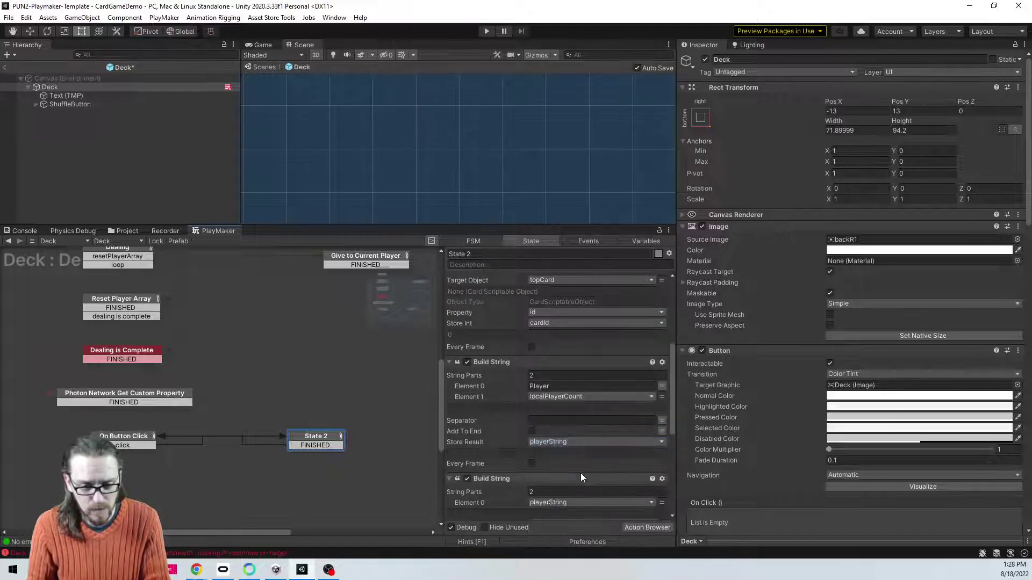
pyautogui.scroll(-3, 545, 419)
pyautogui.scroll(-8, 544, 419)
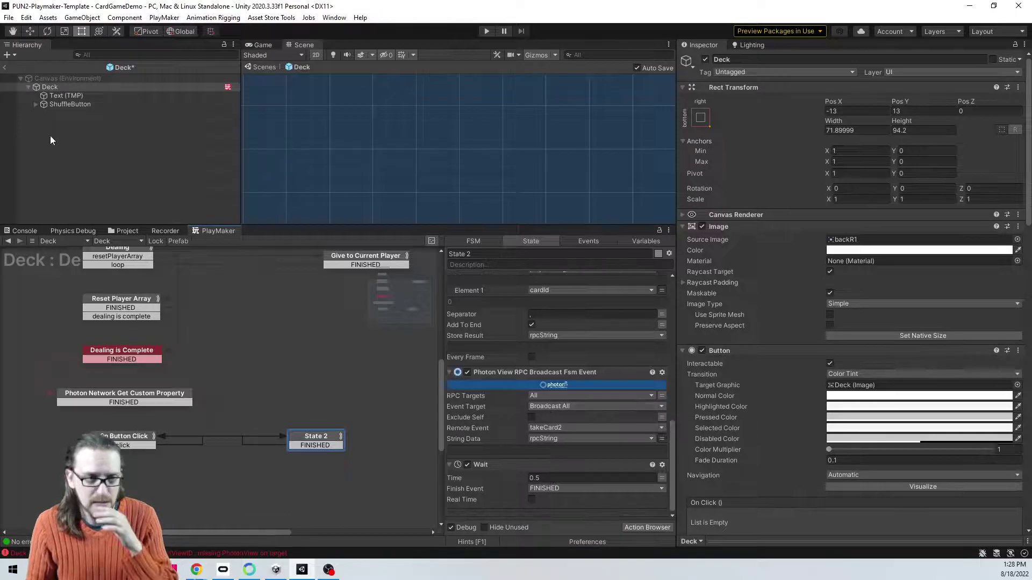
# Step: Run the game, shuffle and deal the hand, play the highlighted card on the discard pile and draw from the Deck
pyautogui.click(487, 31)
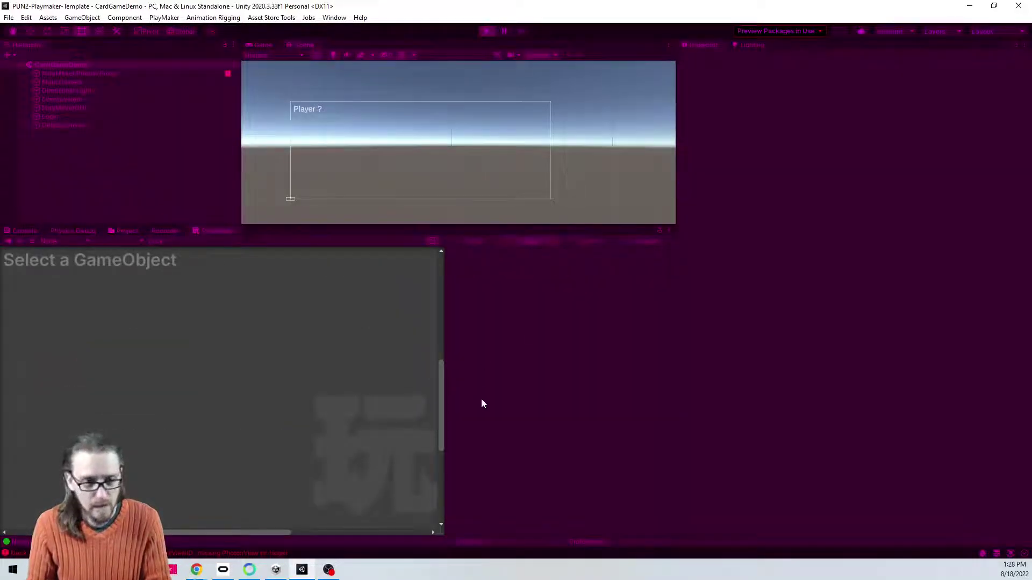
pyautogui.click(47, 142)
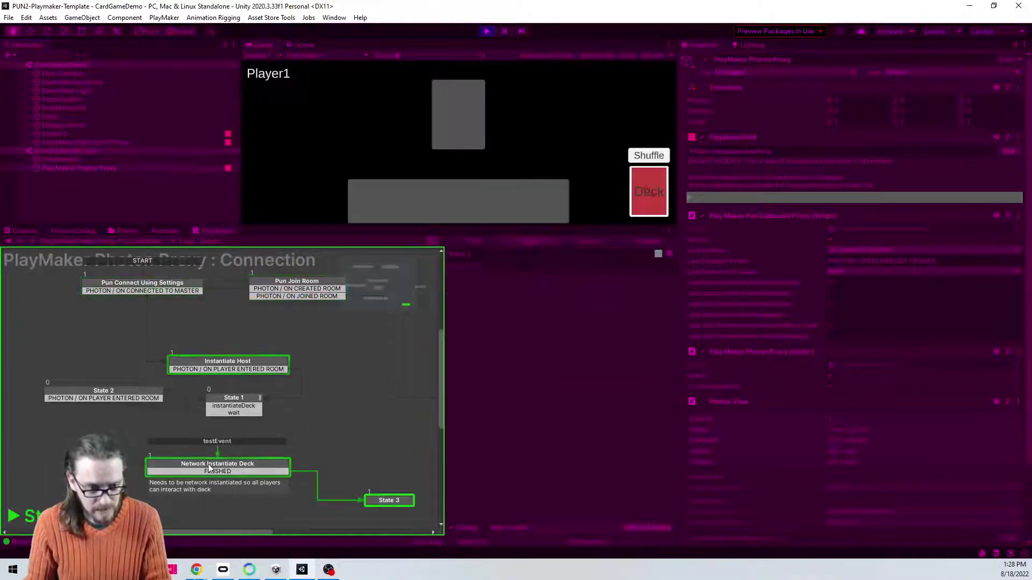
pyautogui.click(649, 156)
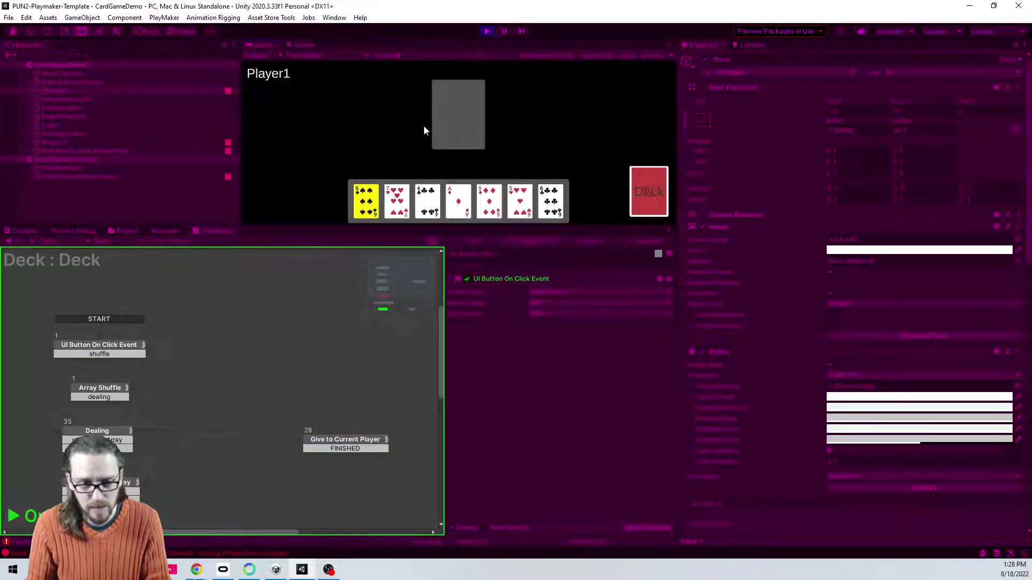
pyautogui.click(459, 116)
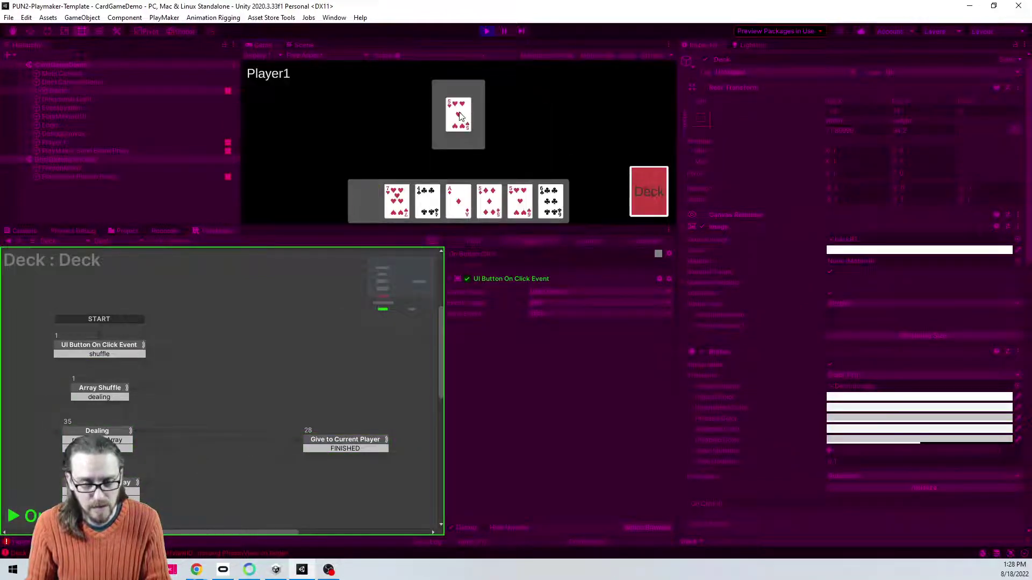
pyautogui.click(643, 192)
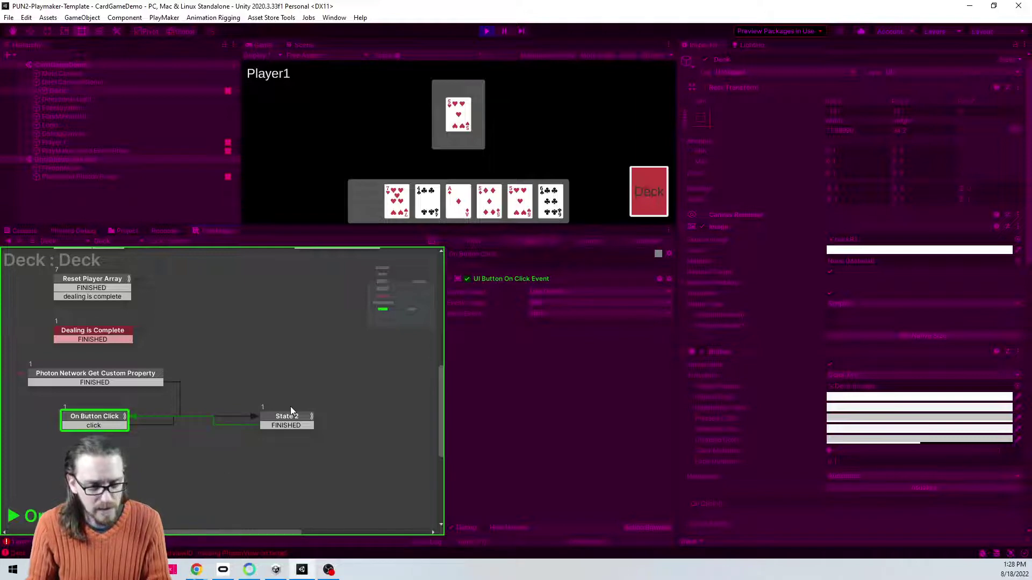
# Step: Examine the running Deck FSM's custom property value and State 2's top card, built strings and RPC broadcast event
pyautogui.click(93, 376)
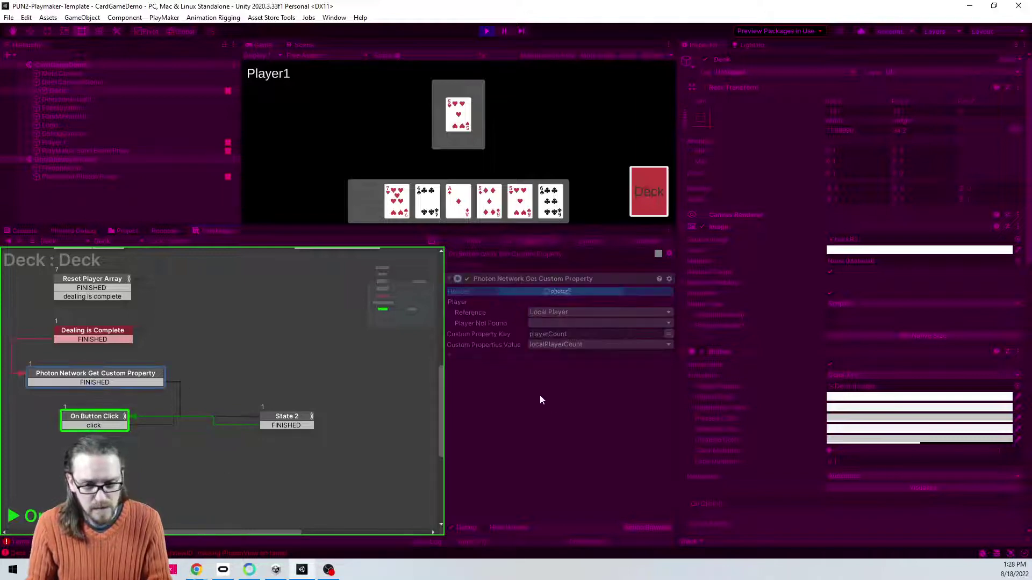
pyautogui.click(276, 416)
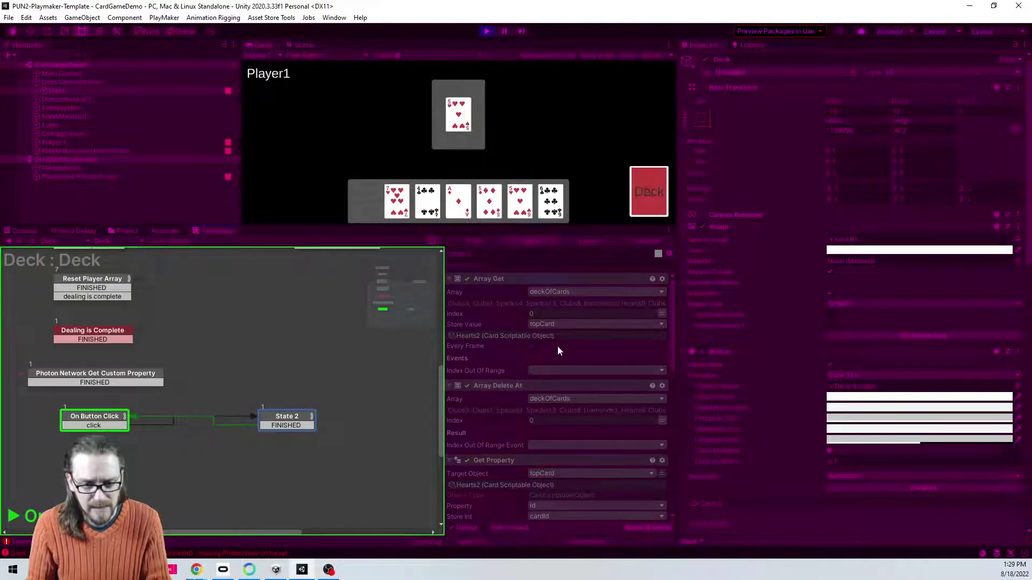
pyautogui.scroll(-3, 557, 347)
pyautogui.scroll(-1, 505, 347)
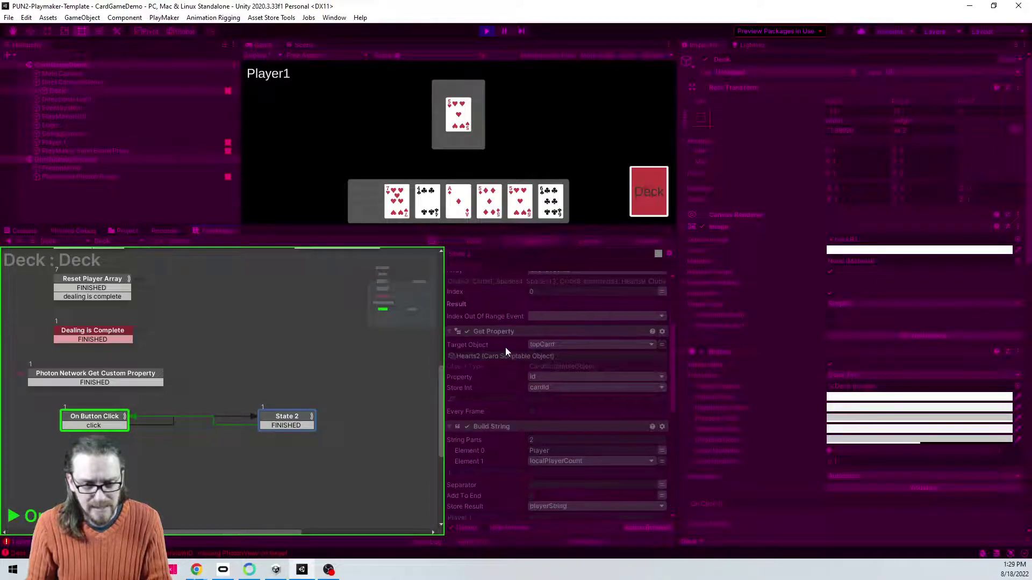
pyautogui.scroll(-1, 499, 370)
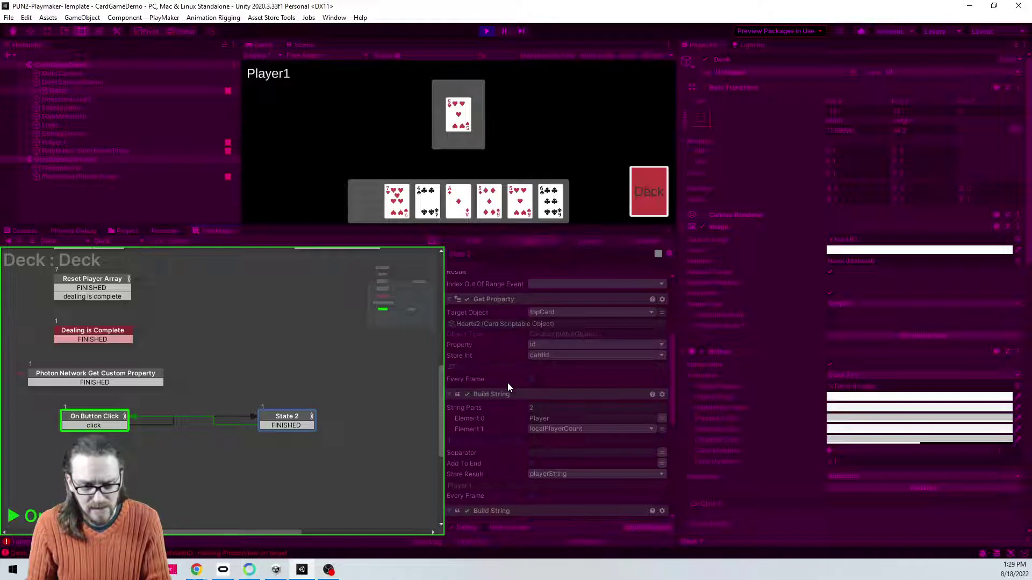
pyautogui.scroll(-2, 507, 383)
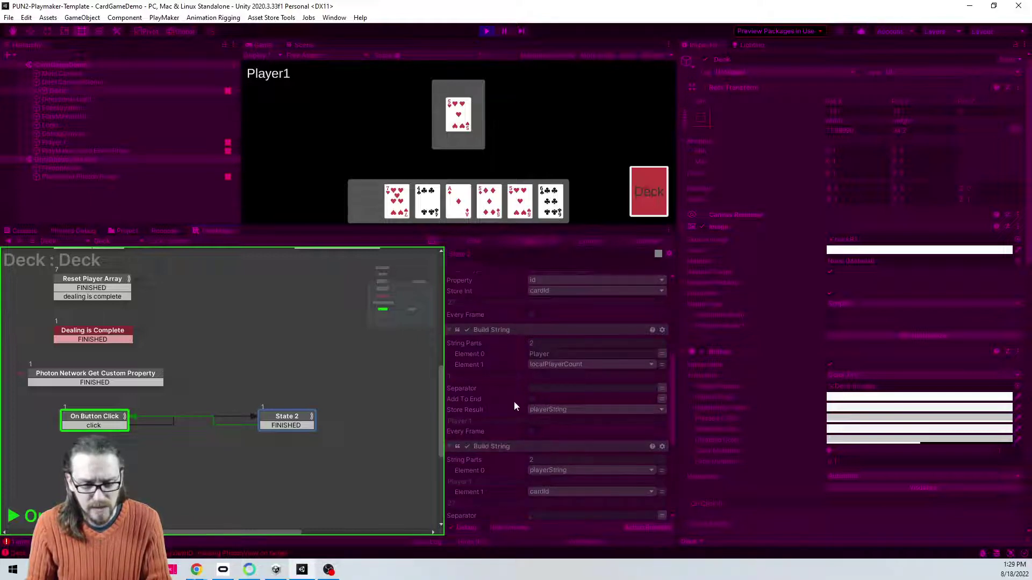
pyautogui.scroll(-3, 505, 421)
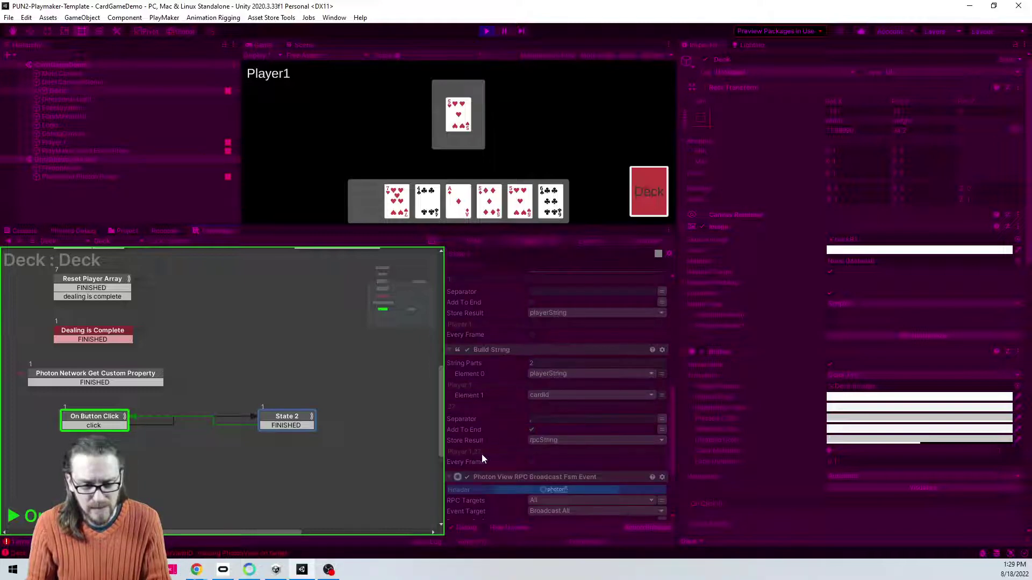
pyautogui.scroll(-3, 511, 400)
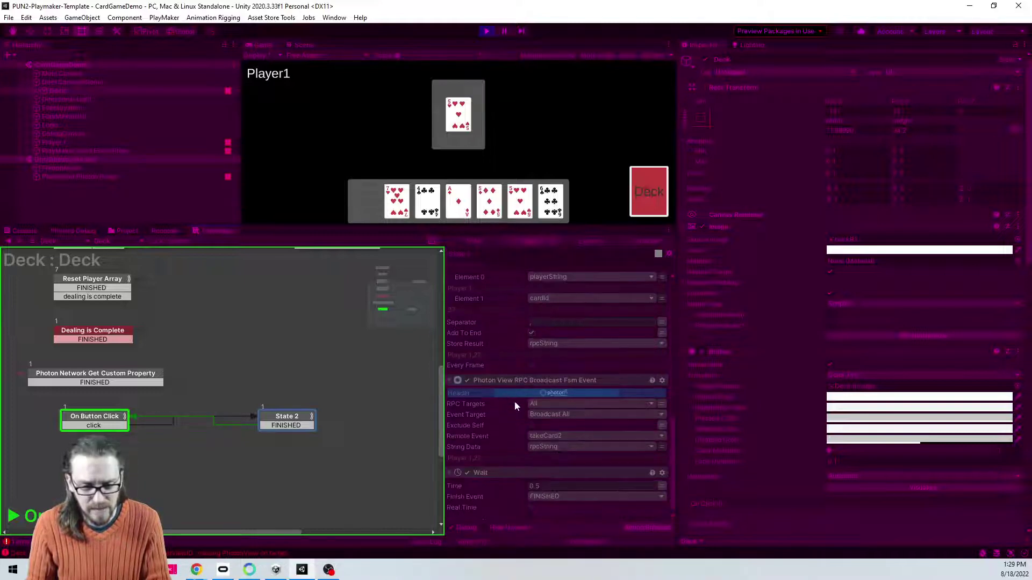
pyautogui.scroll(-1, 544, 439)
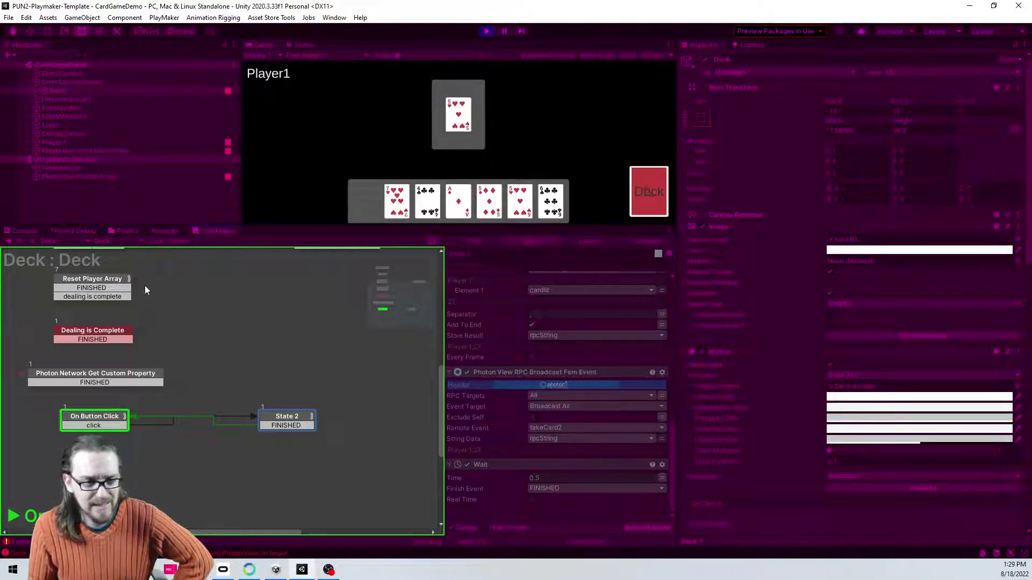
# Step: View Player 1's cardsInHand FSM in the running game and check its two takeCard branches
pyautogui.click(108, 242)
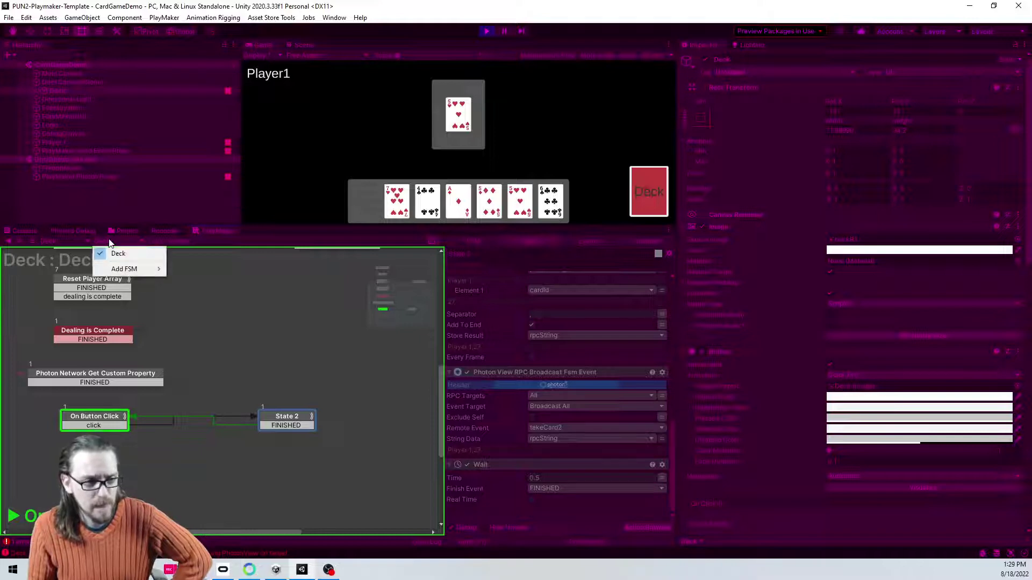
pyautogui.click(214, 323)
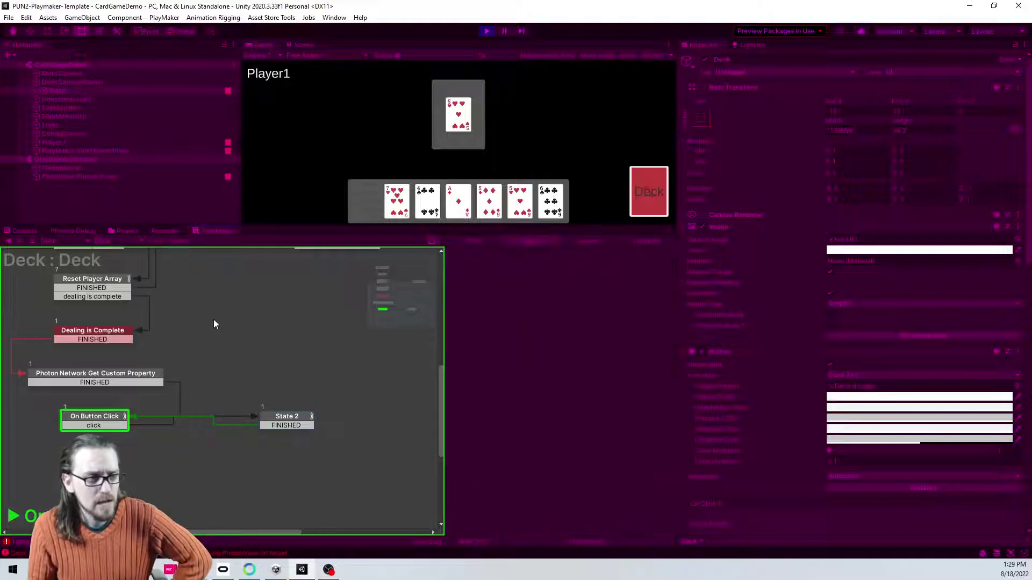
pyautogui.click(75, 144)
pyautogui.click(130, 242)
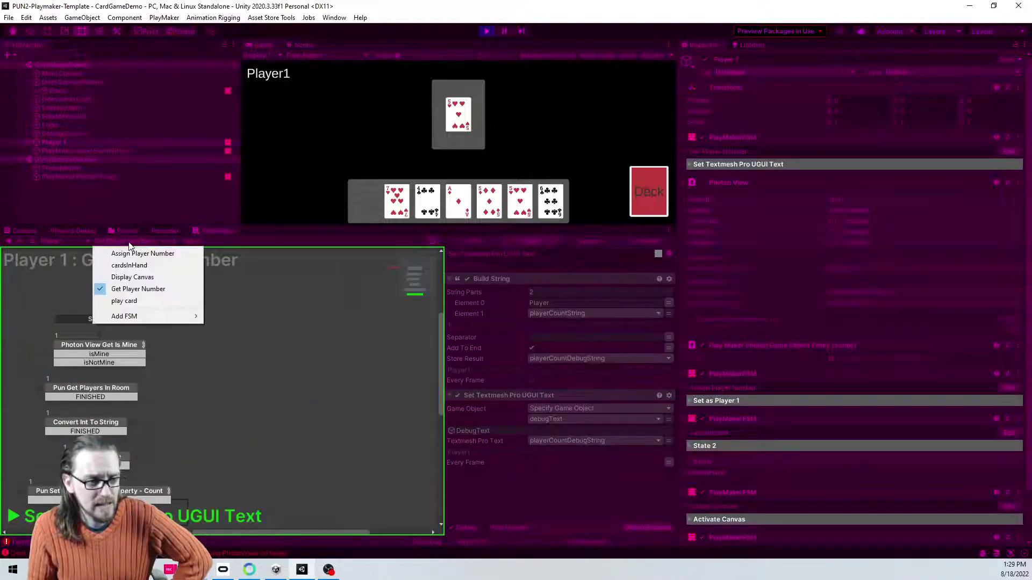
pyautogui.click(136, 266)
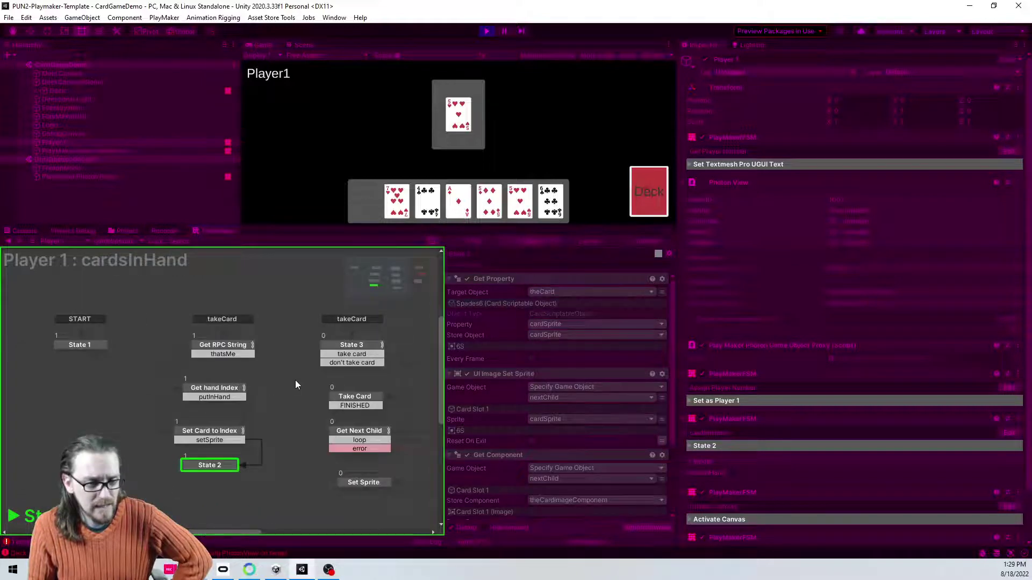
pyautogui.moveTo(295, 378); pyautogui.dragTo(169, 385, button='middle')
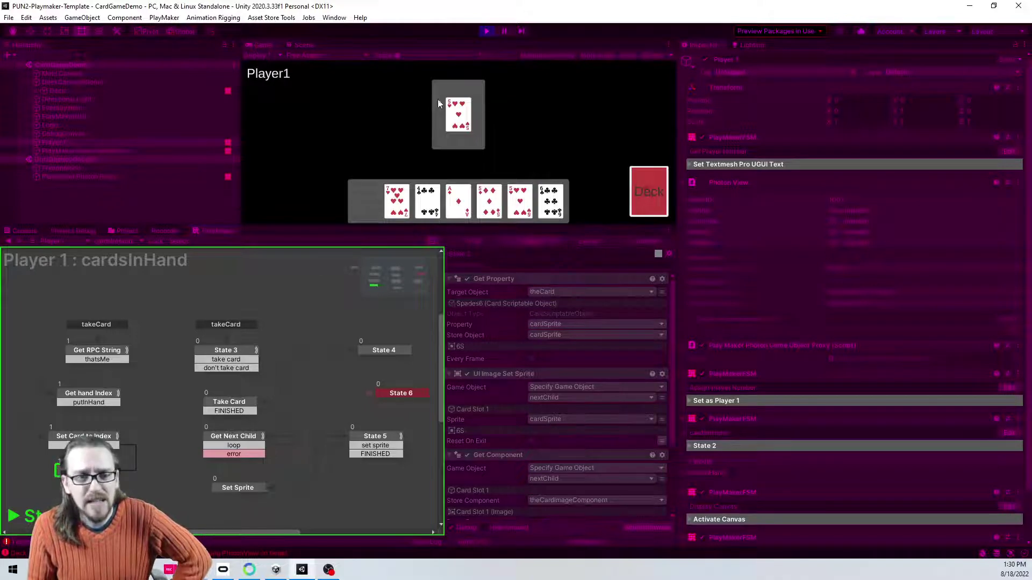
# Step: Stop the game, open the CardPlayer prefab from the Resources folder and select State 3's takeCard event in its cardsInHand FSM
pyautogui.click(486, 30)
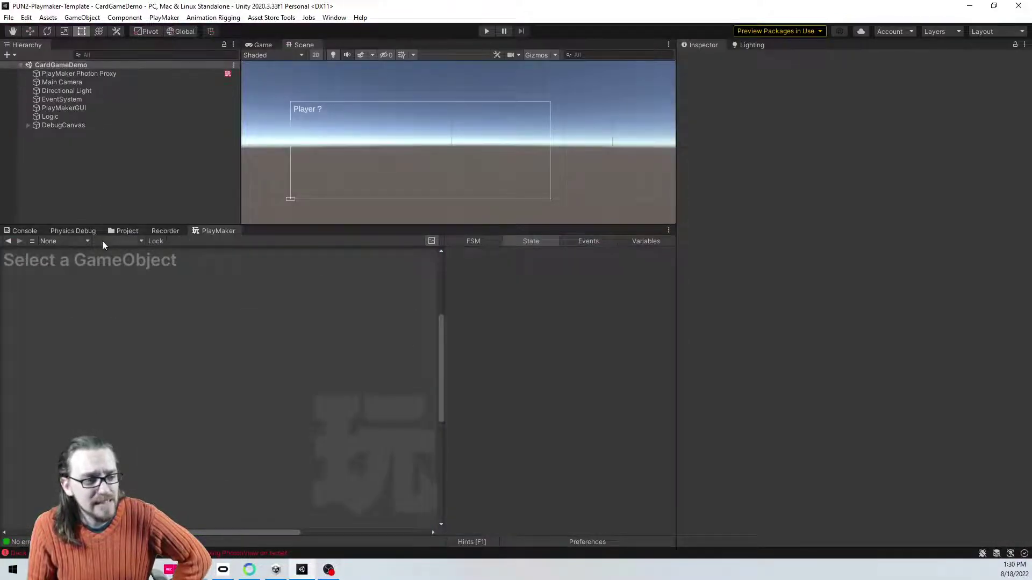
pyautogui.click(122, 231)
pyautogui.click(202, 272)
pyautogui.click(183, 263)
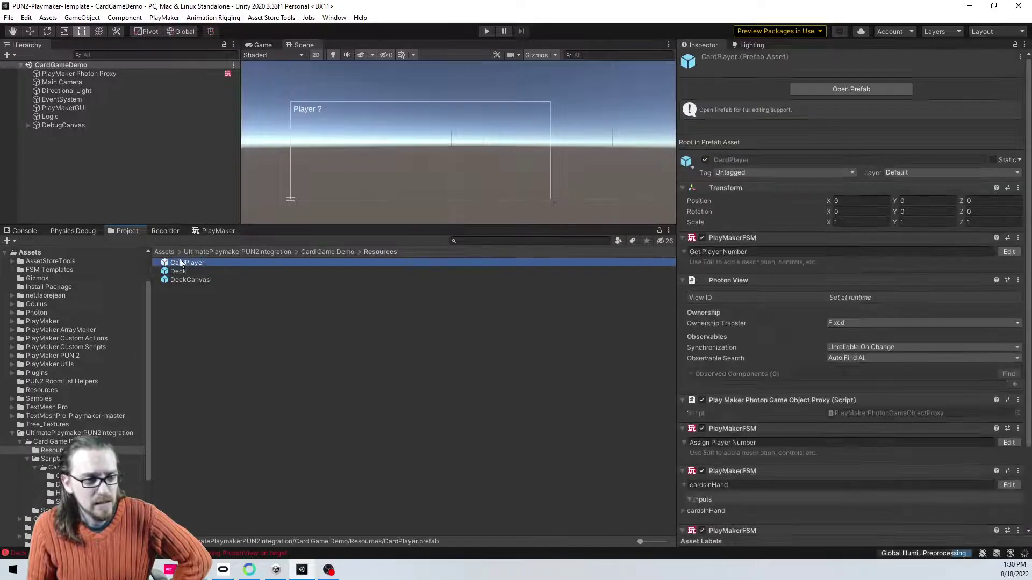
pyautogui.doubleClick(180, 264)
pyautogui.click(211, 231)
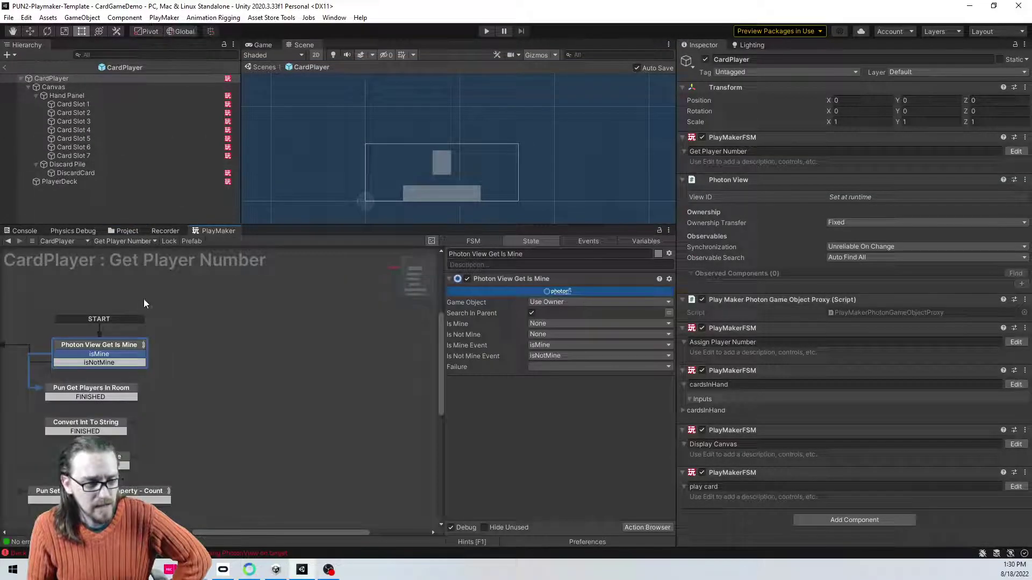
pyautogui.click(127, 241)
pyautogui.click(127, 265)
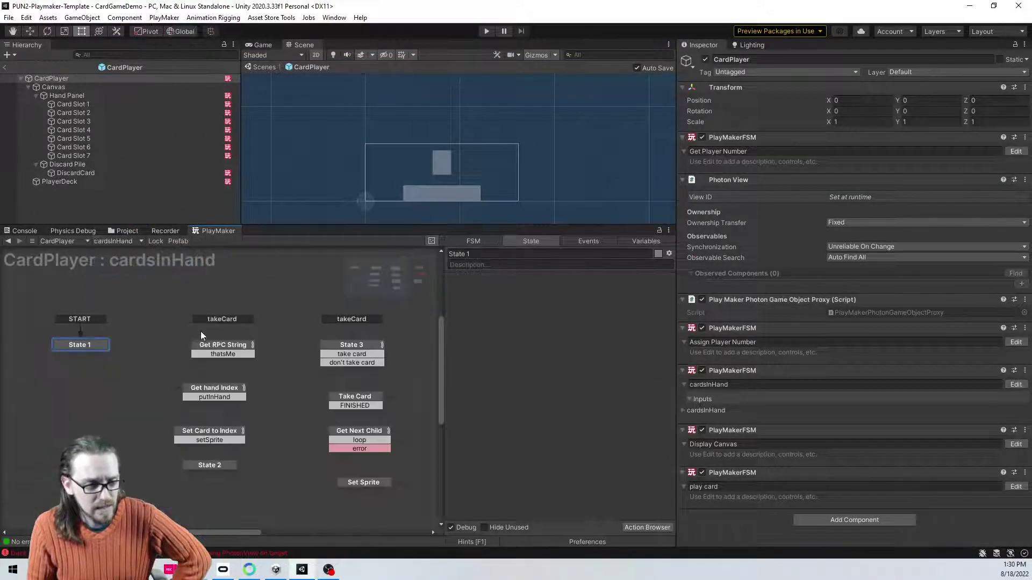
pyautogui.click(347, 319)
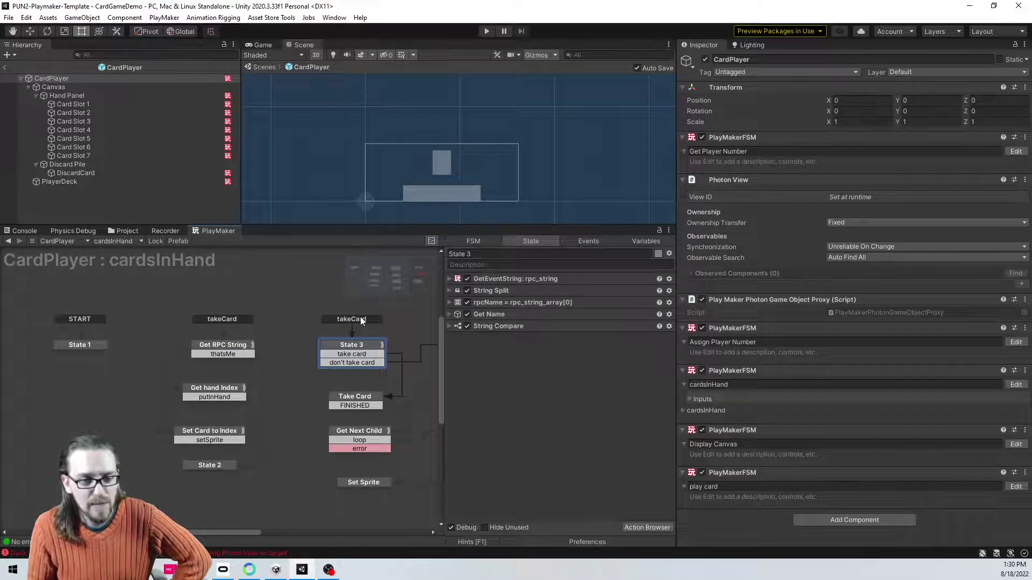
# Step: Change State 3's global transition event from takeCard to takeCard2 in the cardsInHand FSM
pyautogui.rightClick(360, 318)
pyautogui.click(399, 365)
pyautogui.rightClick(356, 350)
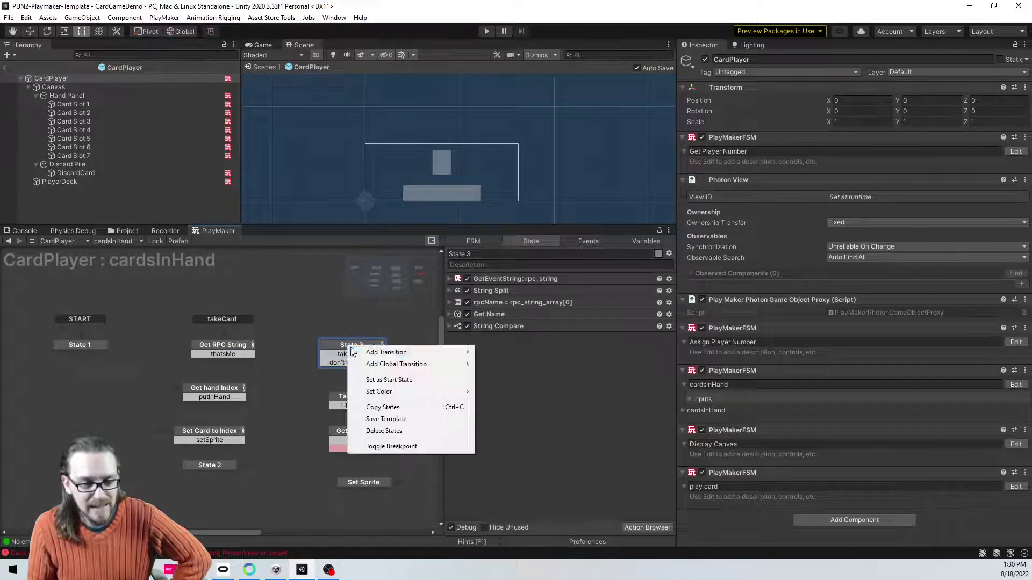
pyautogui.moveTo(408, 364)
pyautogui.click(504, 411)
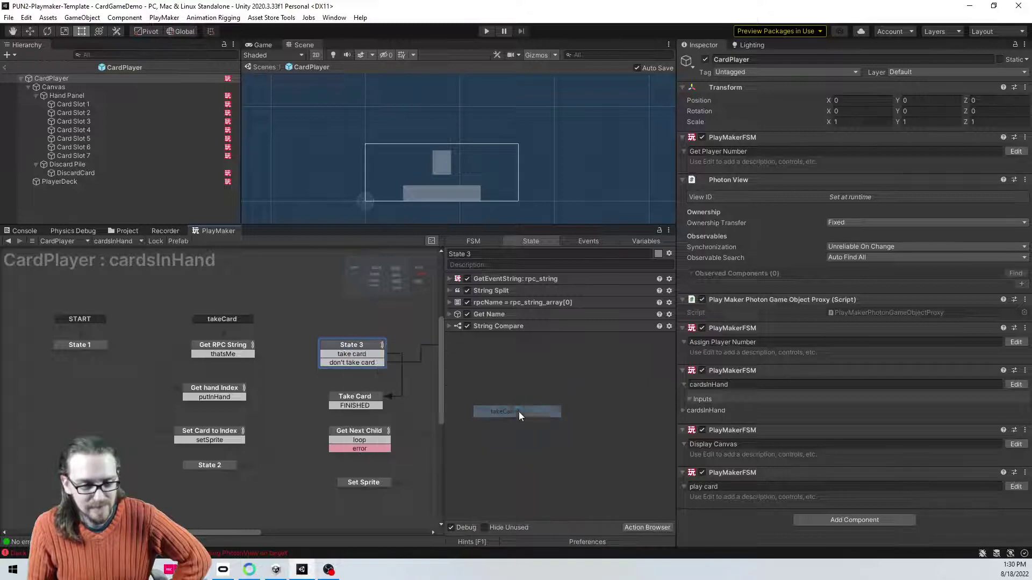
# Step: Run the game, shuffle to deal a hand and play the first hand card onto the discard pile
pyautogui.click(486, 31)
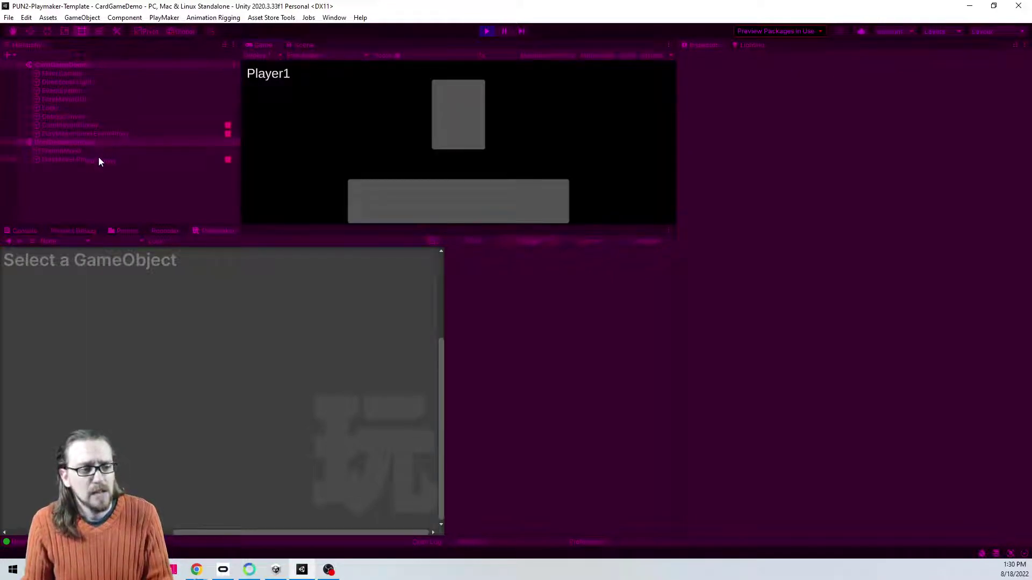
pyautogui.click(99, 159)
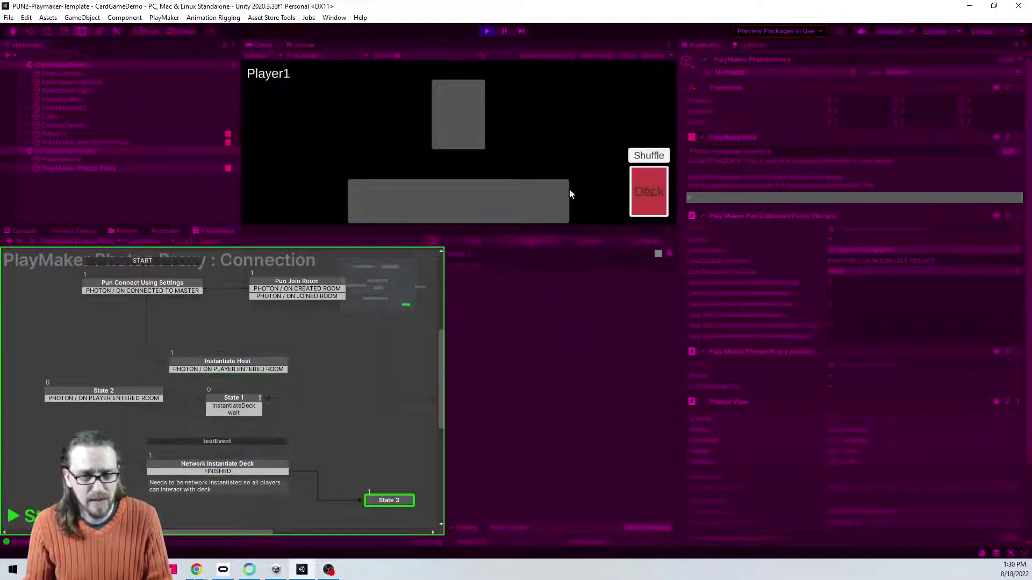
pyautogui.click(649, 156)
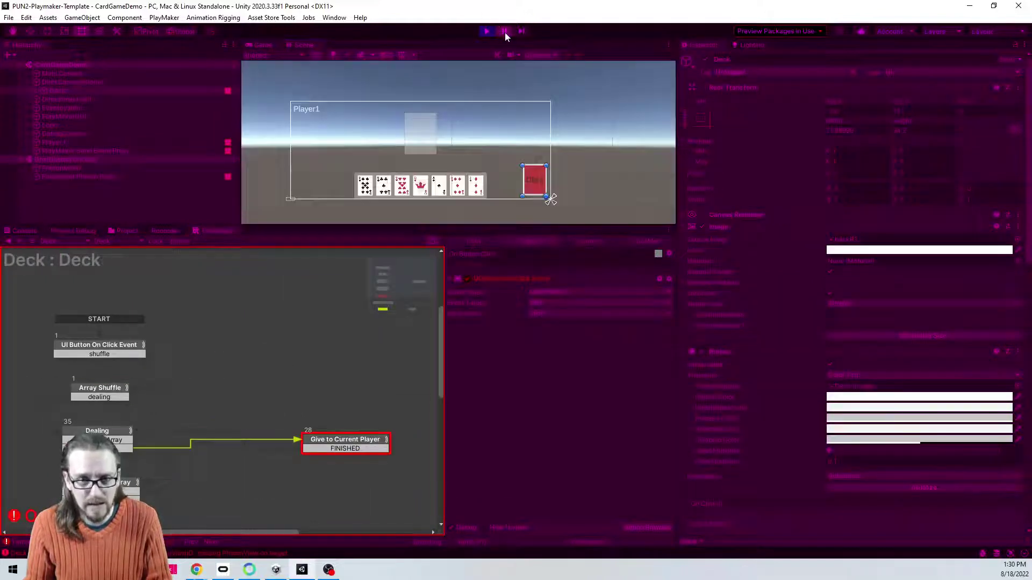
pyautogui.click(504, 31)
pyautogui.click(460, 116)
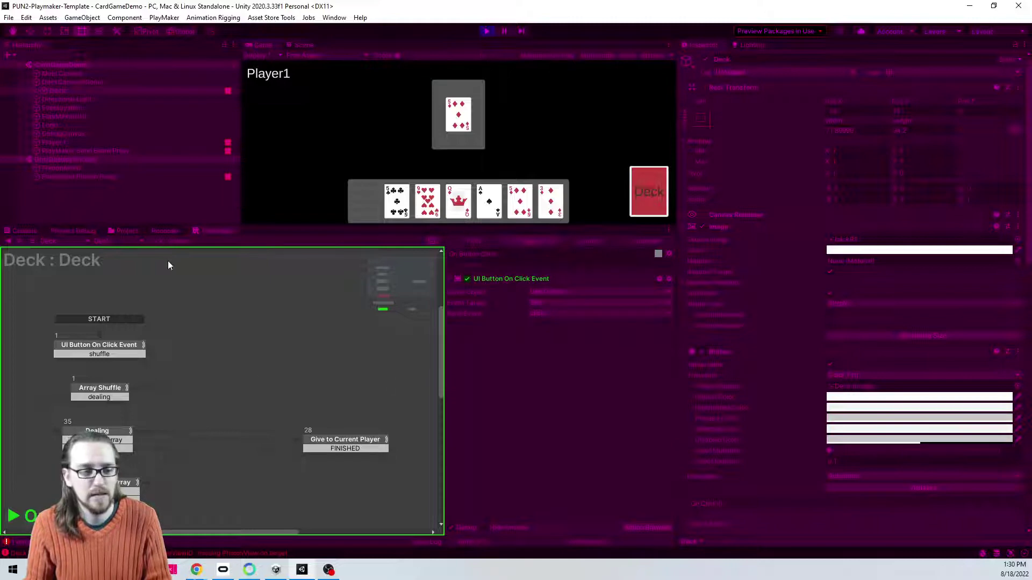
# Step: Inspect State 2 of the running Deck FSM and open Player 1's cardsInHand FSM
pyautogui.scroll(-5, 221, 398)
pyautogui.click(318, 433)
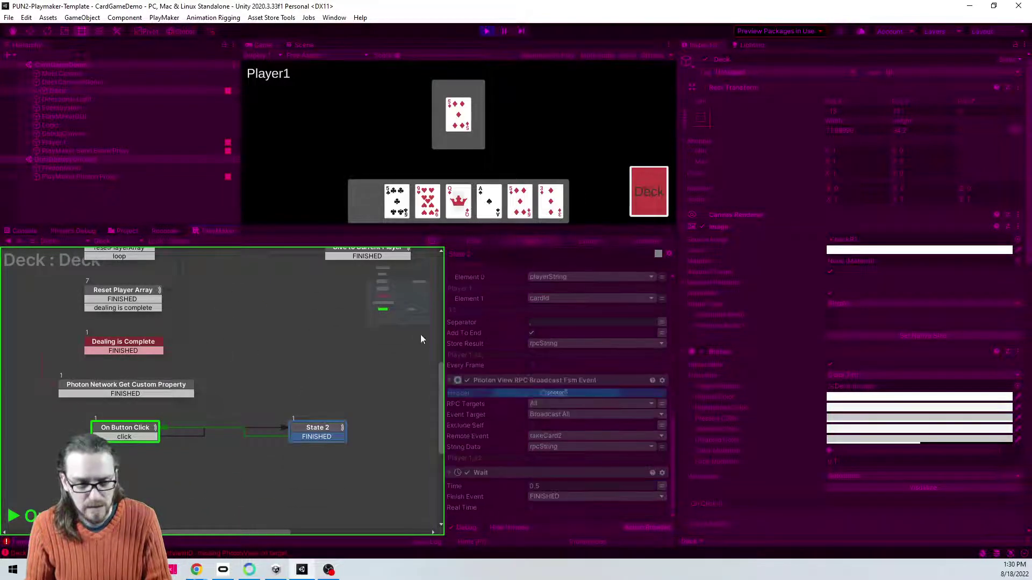
pyautogui.click(67, 143)
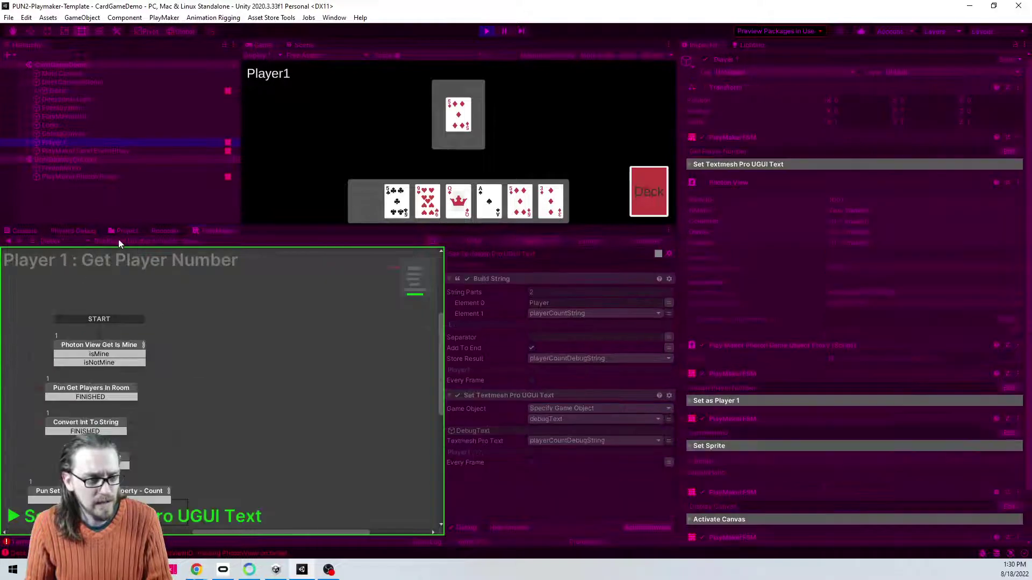
pyautogui.click(118, 239)
pyautogui.click(126, 264)
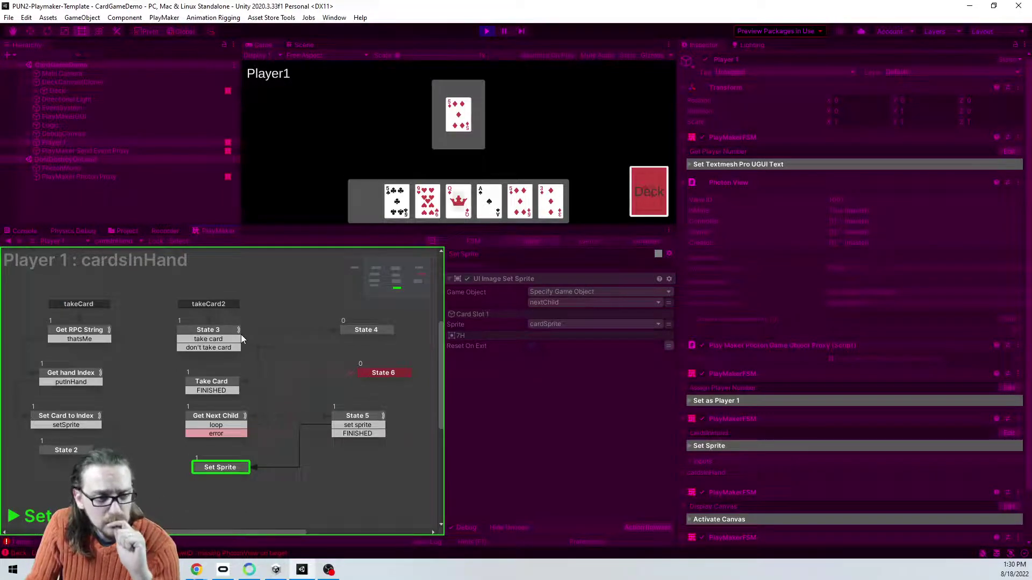
# Step: Examine the action values in the takeCard2 chain from State 3 to Set Sprite, and Card Slot 1's image color
pyautogui.click(222, 334)
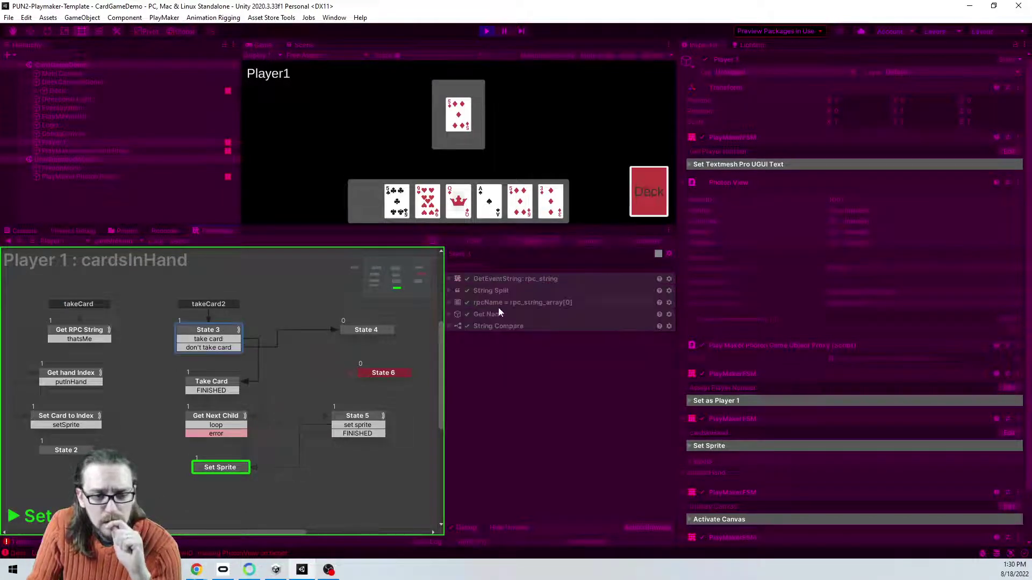
pyautogui.click(481, 327)
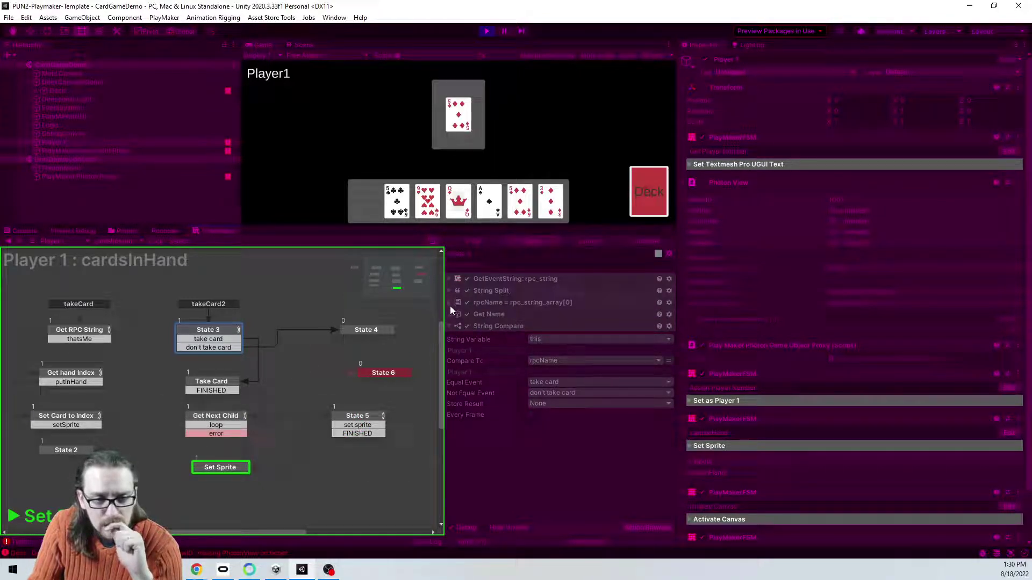
pyautogui.click(215, 383)
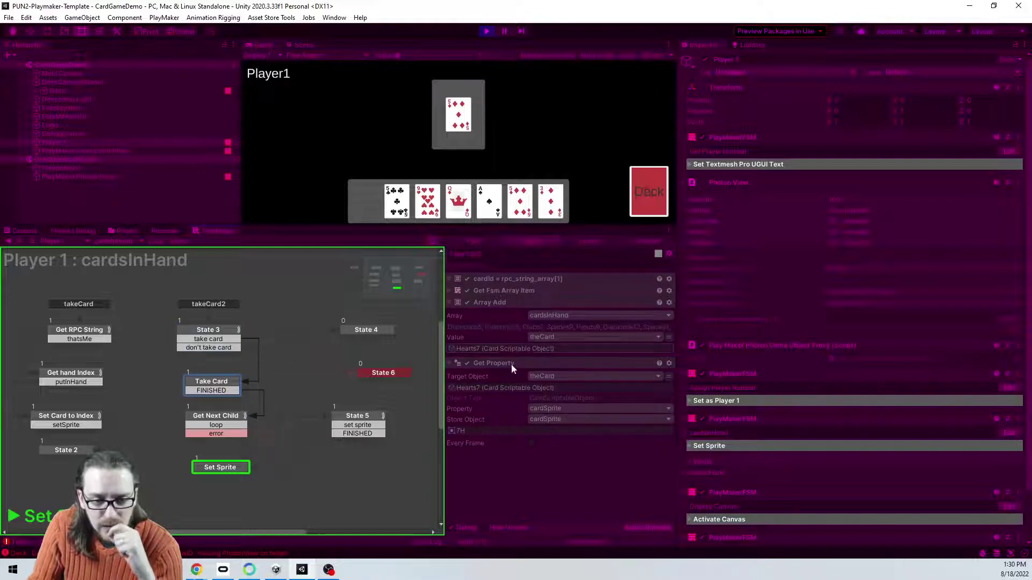
pyautogui.click(226, 418)
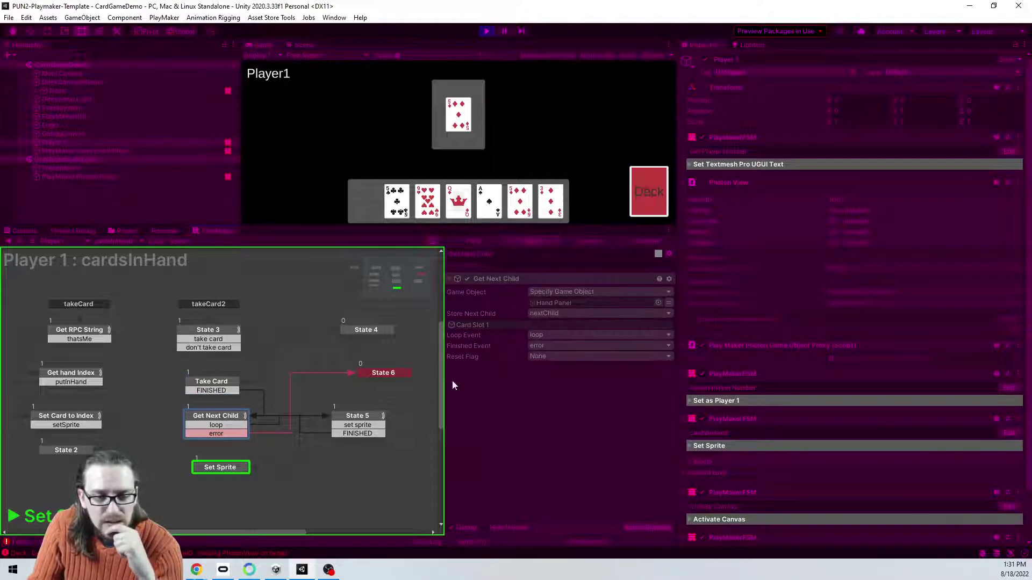
pyautogui.click(362, 417)
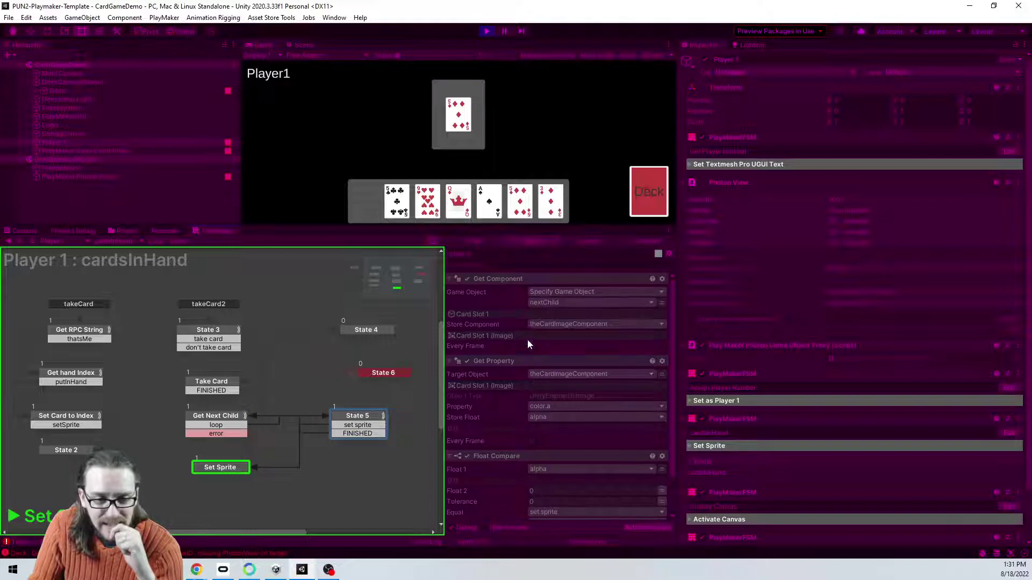
pyautogui.scroll(-2, 524, 355)
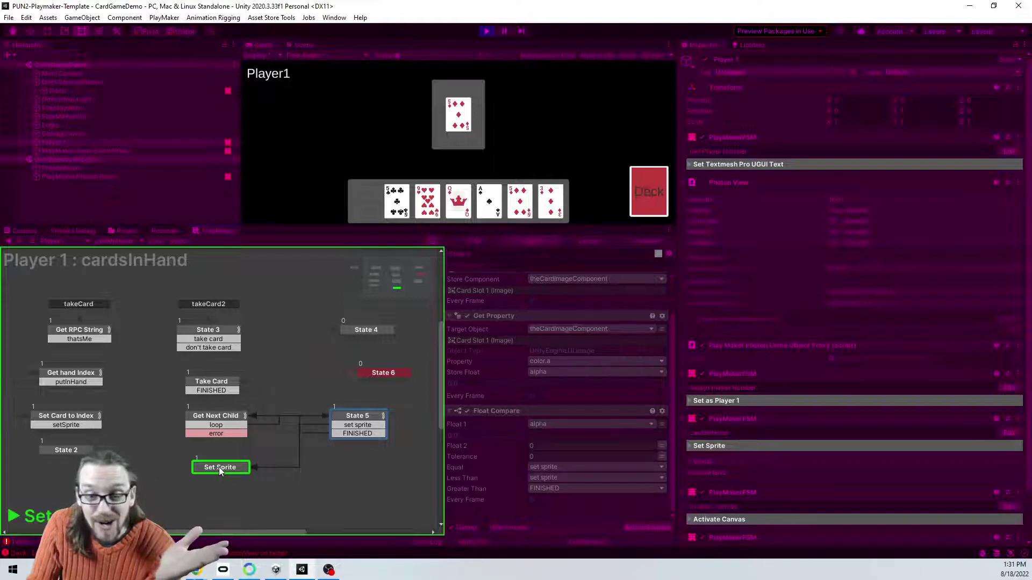
pyautogui.click(241, 468)
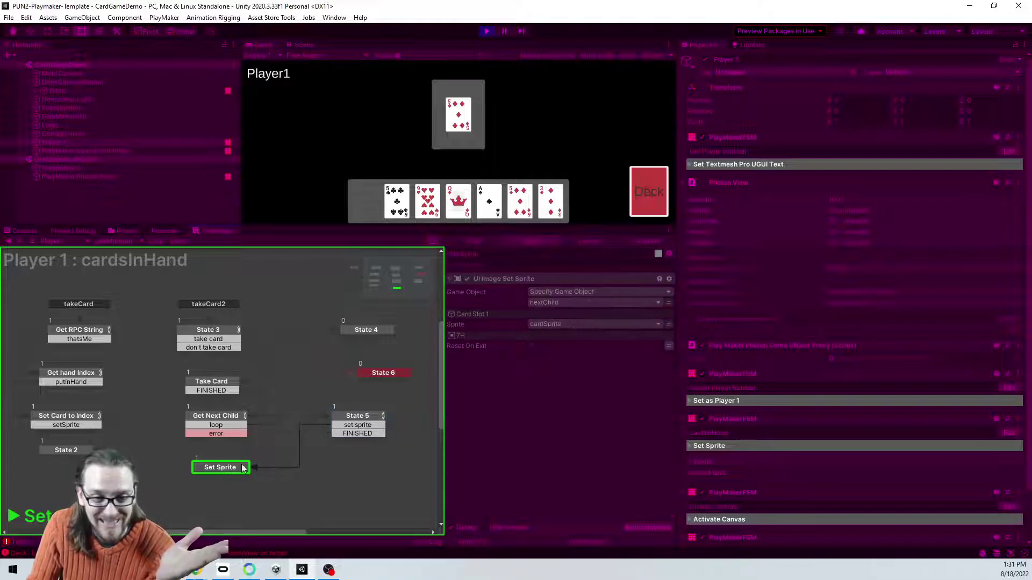
pyautogui.click(493, 315)
pyautogui.click(86, 168)
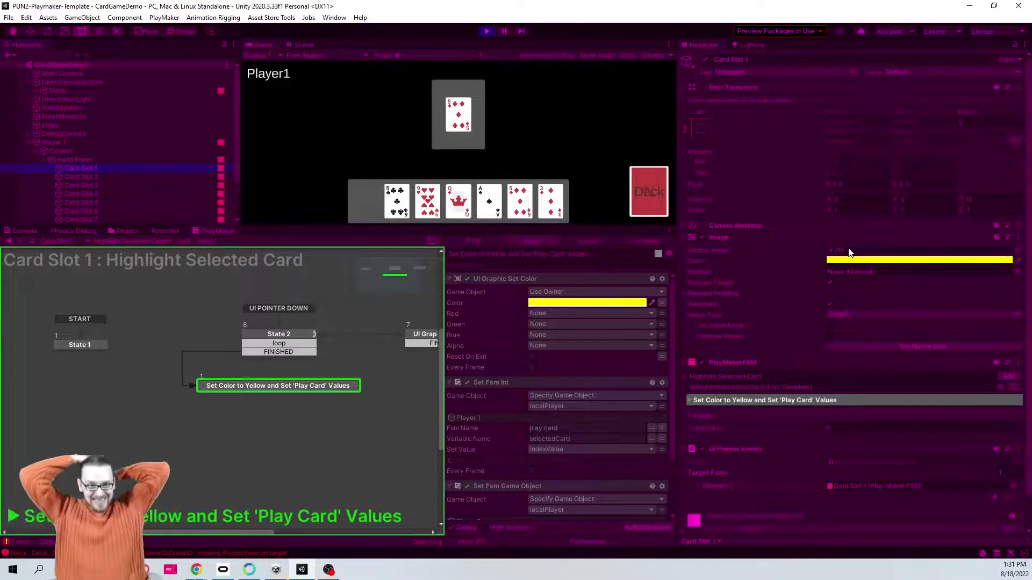
# Step: Stop the game and reopen the cardsInHand FSM of the CardPlayer prefab
pyautogui.click(486, 31)
pyautogui.click(113, 229)
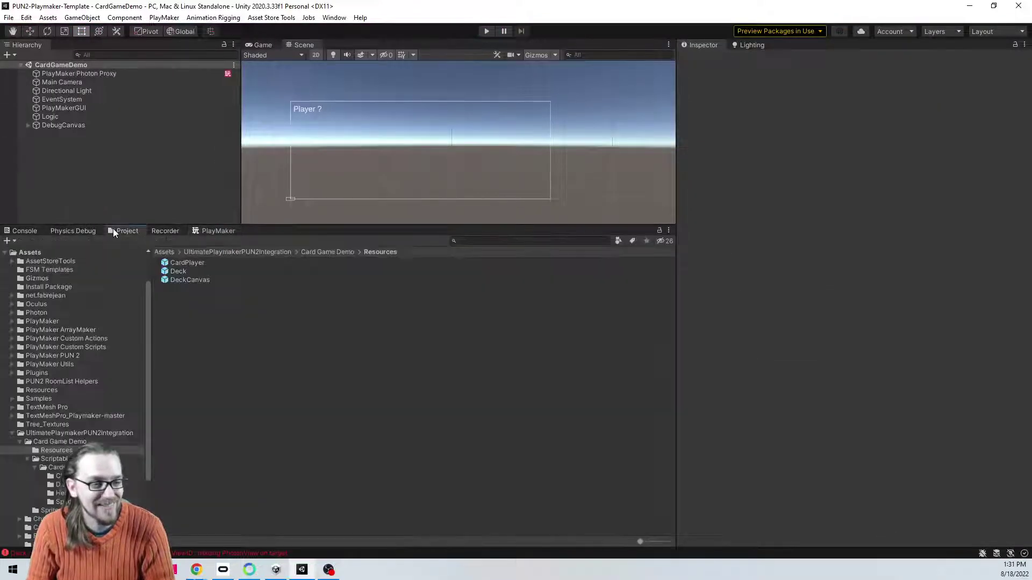
pyautogui.click(190, 263)
pyautogui.doubleClick(189, 262)
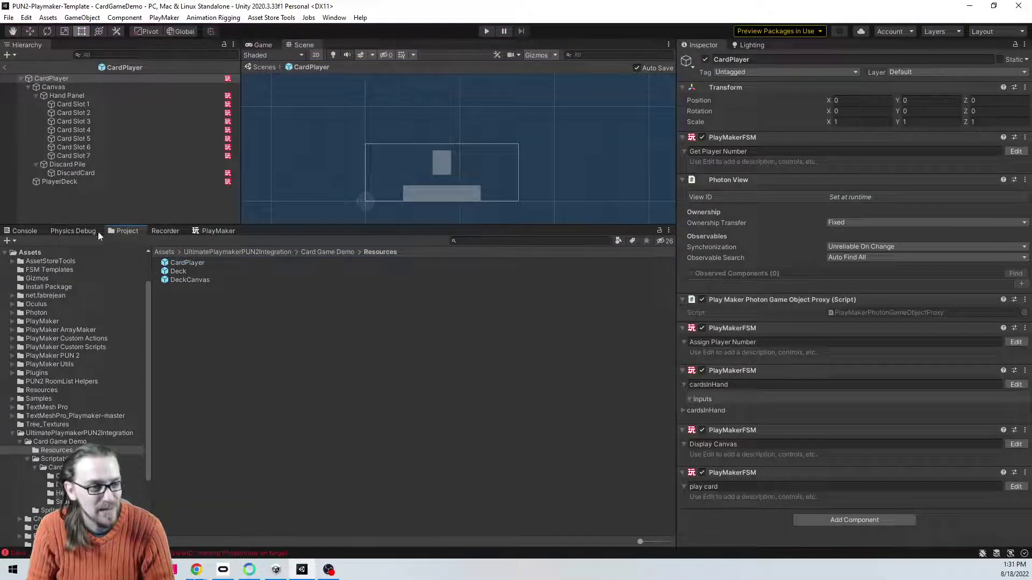
pyautogui.click(210, 231)
pyautogui.click(136, 240)
pyautogui.click(141, 265)
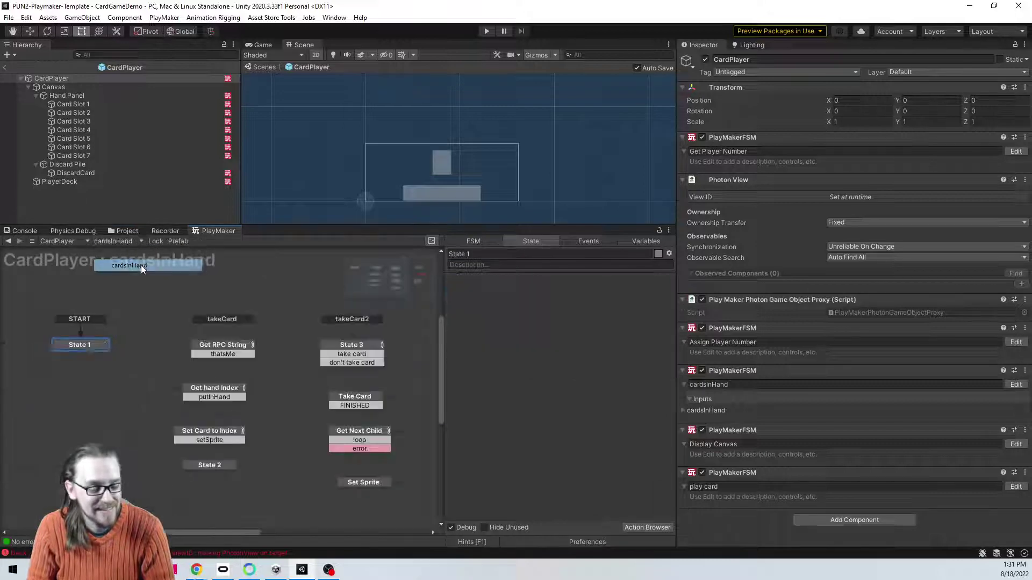
# Step: Add a UI Graphic Set Color action to the Set Sprite state
pyautogui.click(363, 482)
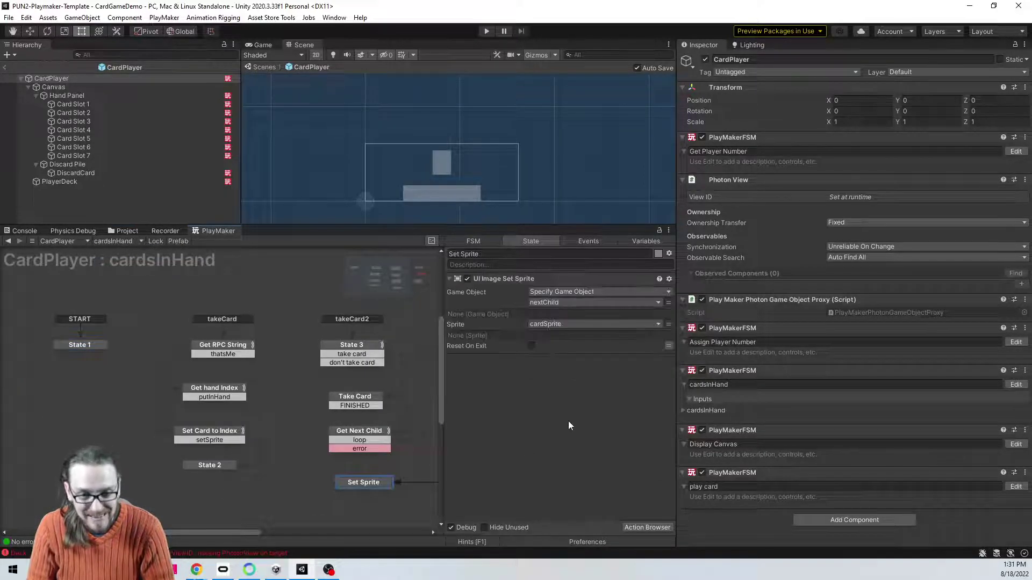
pyautogui.doubleClick(537, 403)
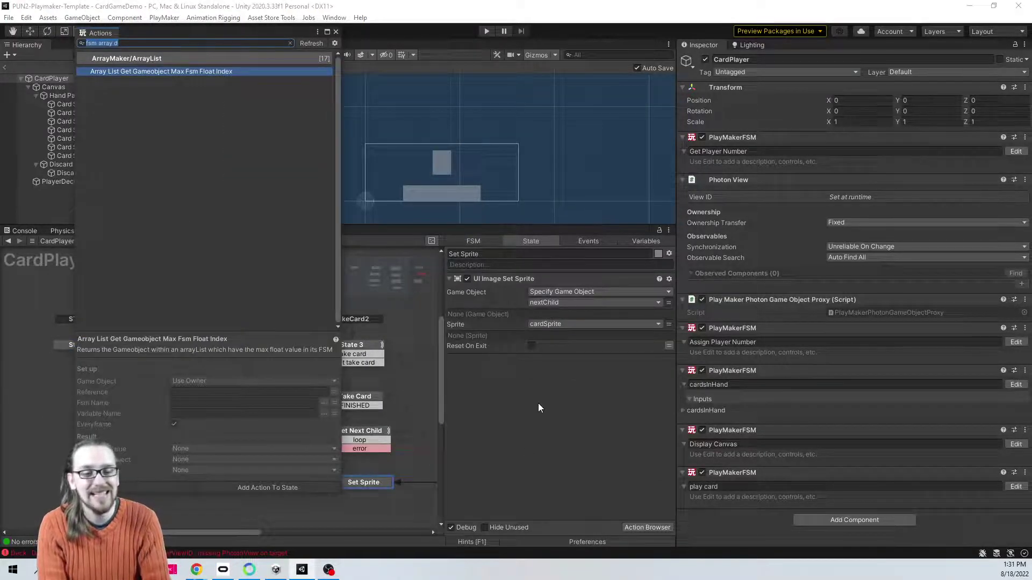
pyautogui.write('set color')
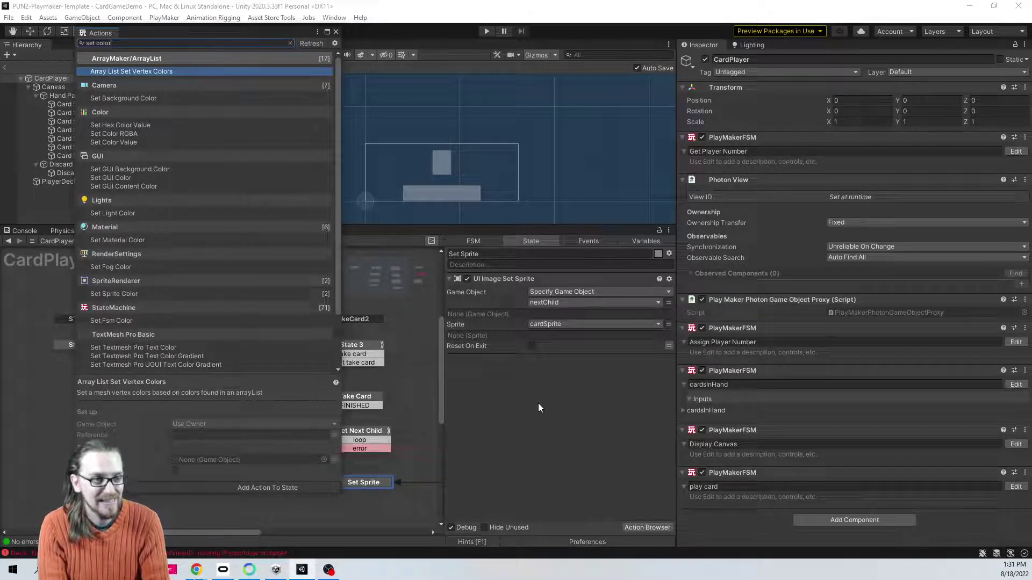
pyautogui.hotkey('ctrl', 'a')
pyautogui.write('grap')
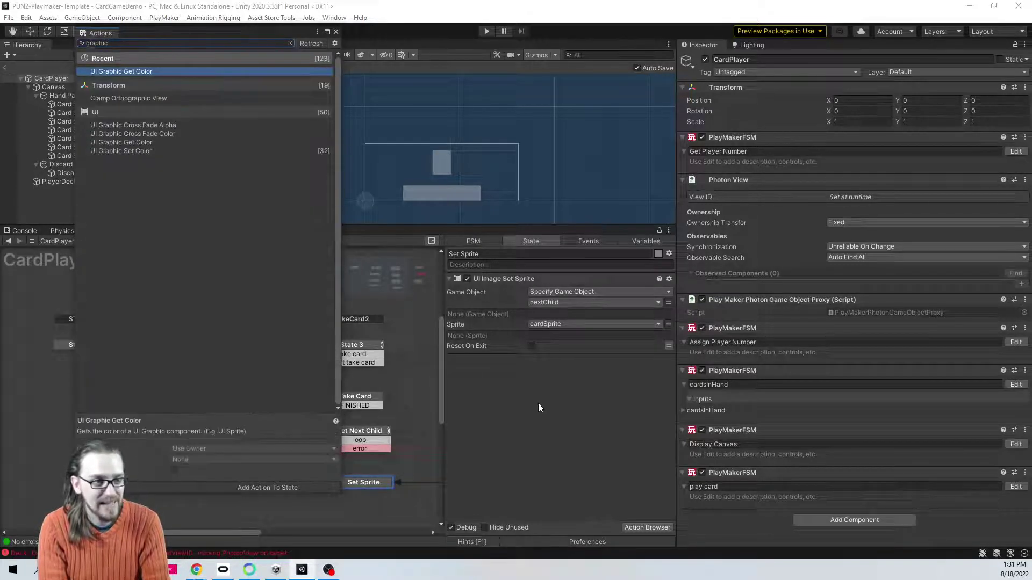
pyautogui.write('hic')
pyautogui.press('Down')
pyautogui.press('Down')
pyautogui.press('Down')
pyautogui.press('Down')
pyautogui.press('Down')
pyautogui.press('Return')
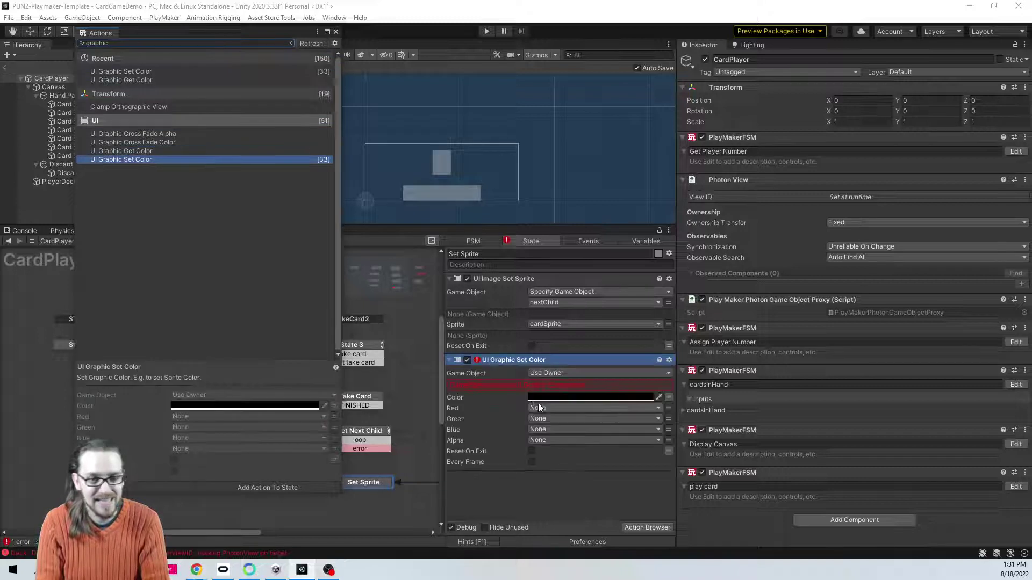
pyautogui.click(336, 32)
# Step: Make the UI Graphic Set Color action target a specified game object, using the nextChild variable
pyautogui.click(607, 375)
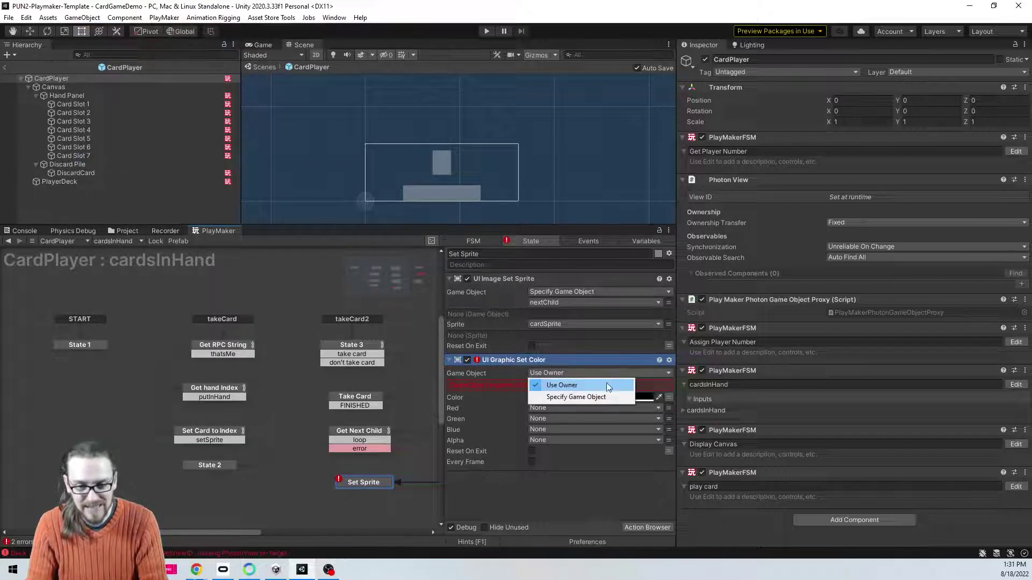
pyautogui.click(604, 395)
pyautogui.click(670, 385)
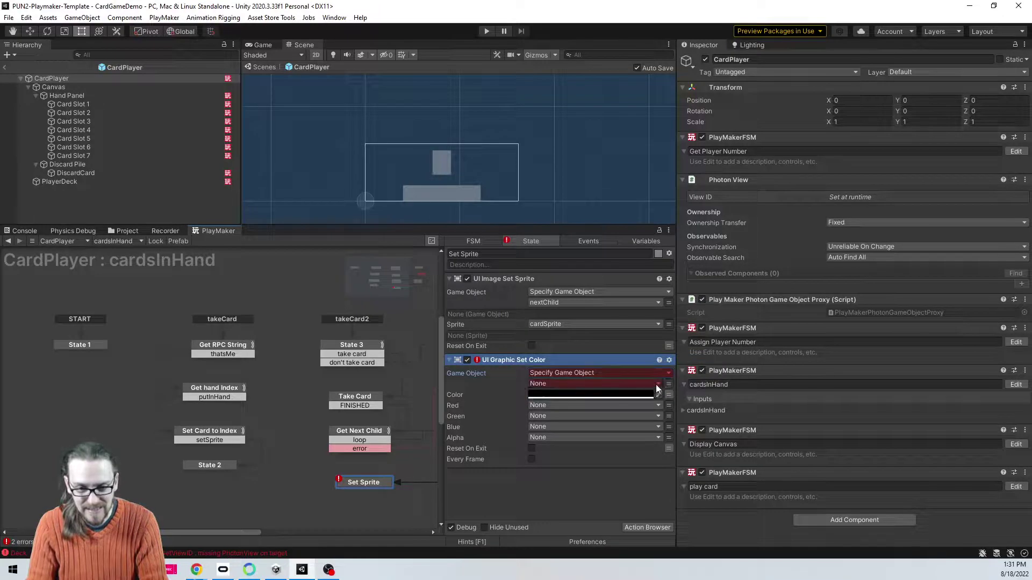
pyautogui.click(627, 385)
pyautogui.click(560, 408)
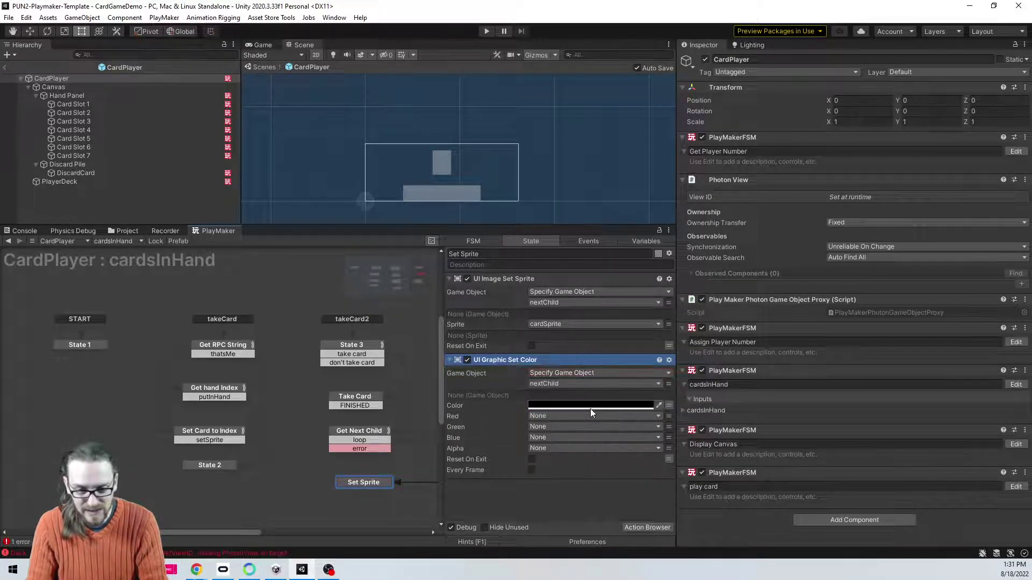
# Step: Set the action's color to white (FFFFFF) and switch its Alpha from a variable to a directly entered value
pyautogui.click(590, 406)
pyautogui.moveTo(664, 398); pyautogui.dragTo(641, 337)
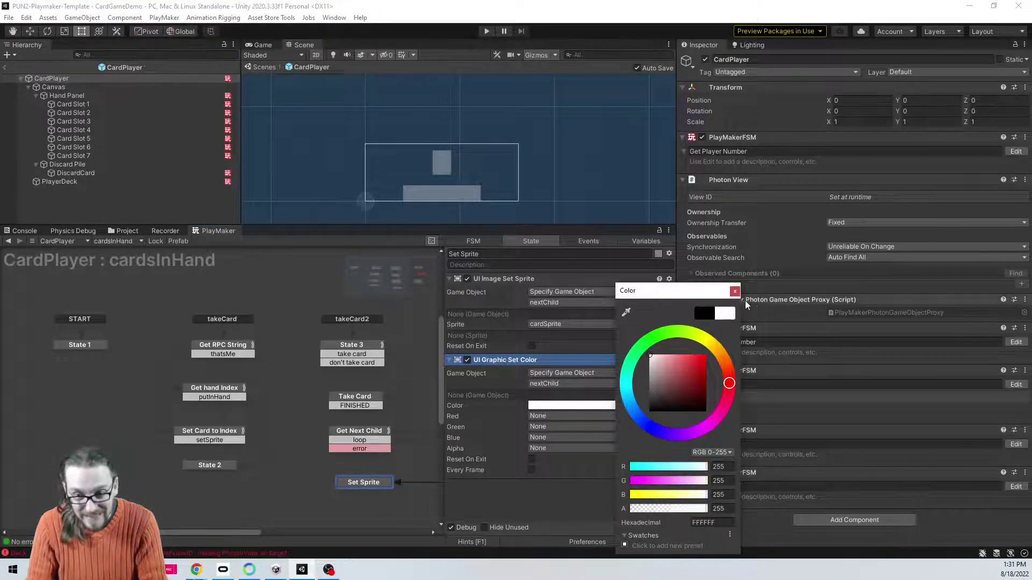
pyautogui.click(734, 292)
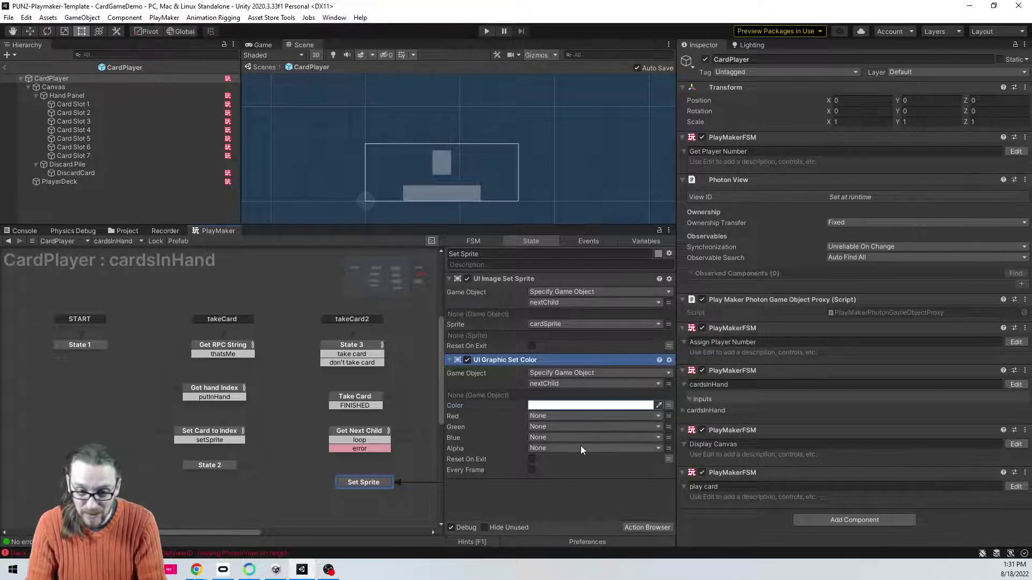
pyautogui.click(668, 448)
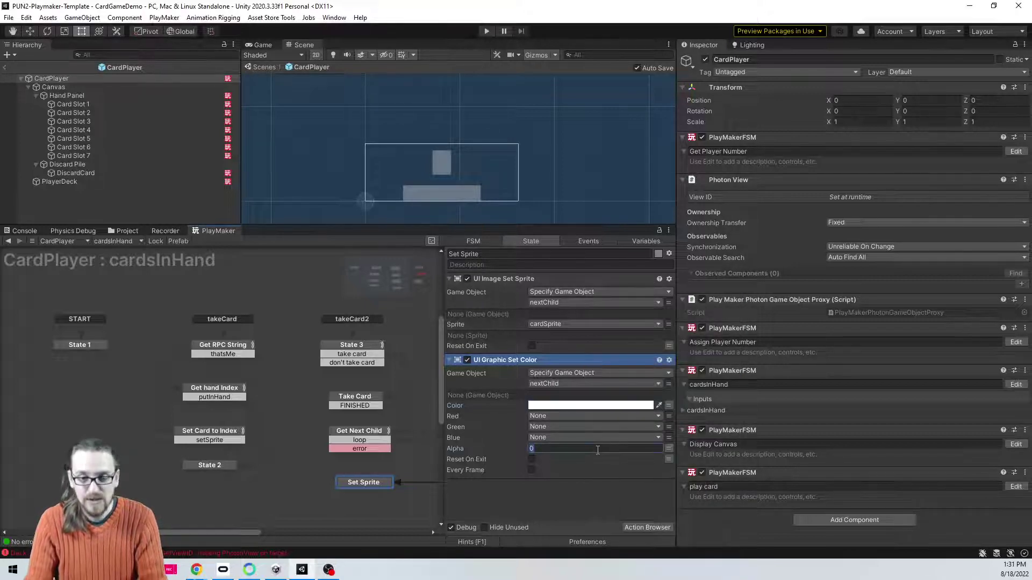
# Step: Check Card Slot 1's image color, and set the Alpha of the Set Sprite state's UI Graphic Set Color action to 255
pyautogui.click(72, 105)
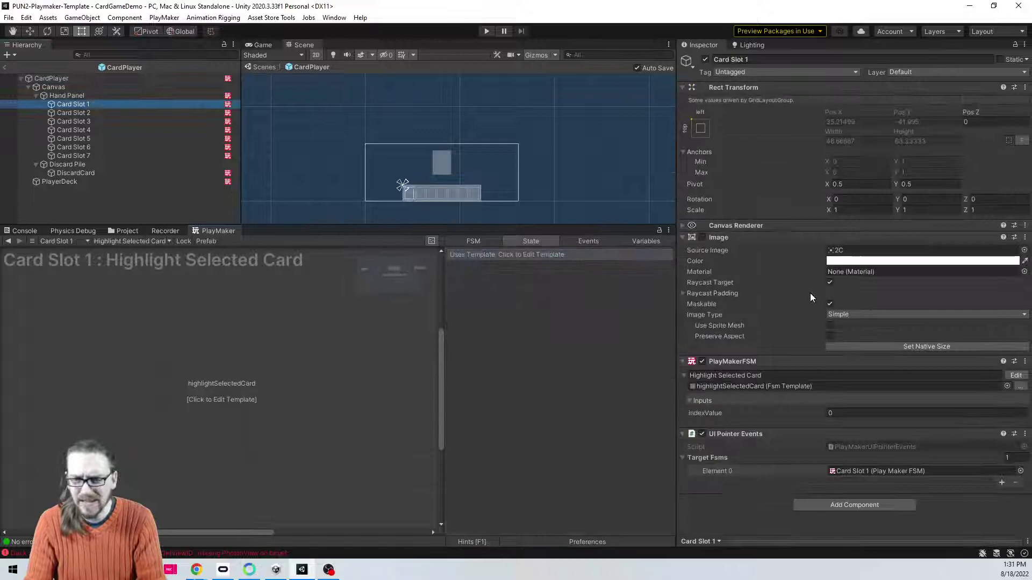
pyautogui.click(856, 261)
pyautogui.click(890, 260)
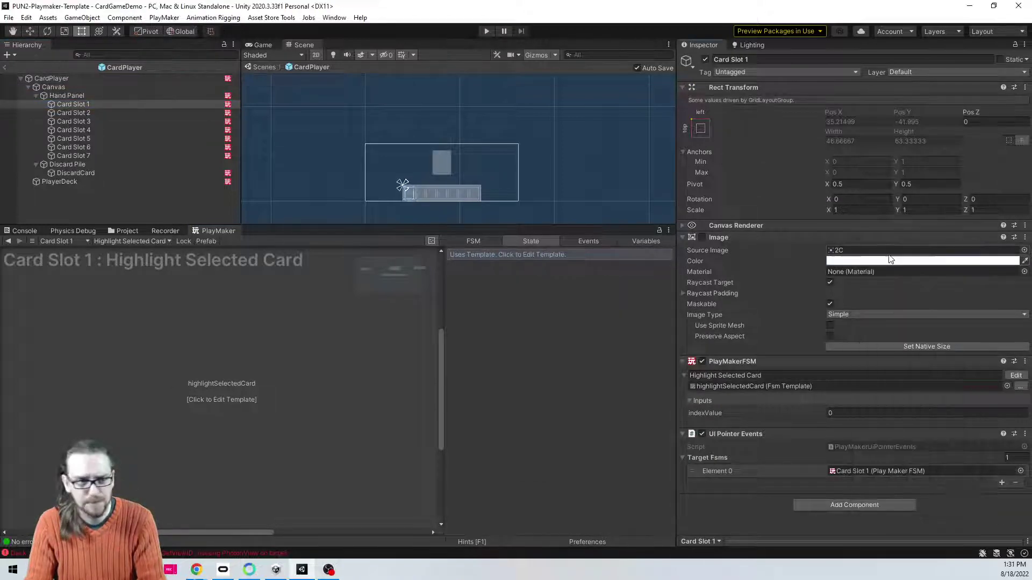
pyautogui.click(121, 79)
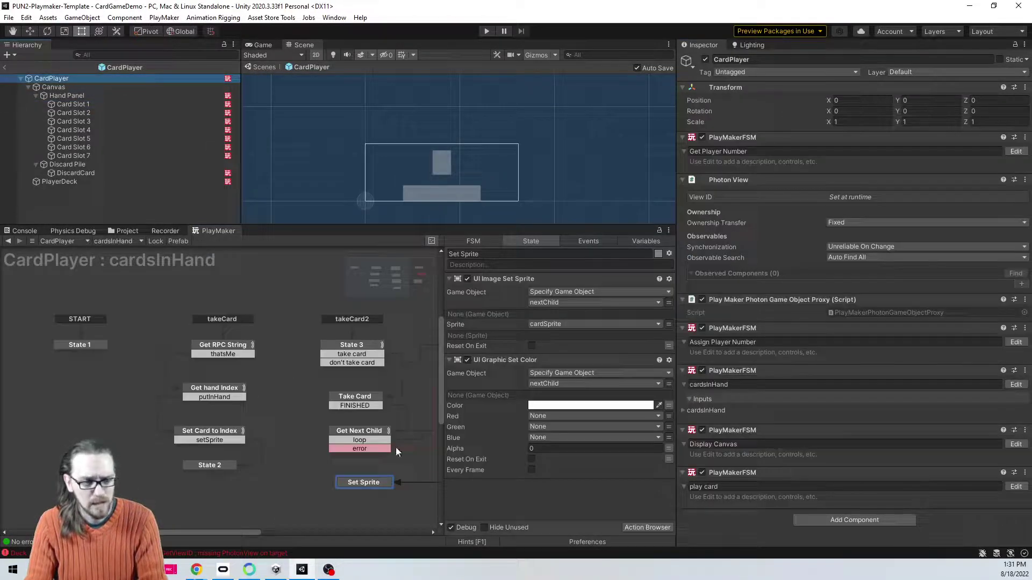
pyautogui.moveTo(421, 448); pyautogui.dragTo(313, 434, button='middle')
pyautogui.click(588, 448)
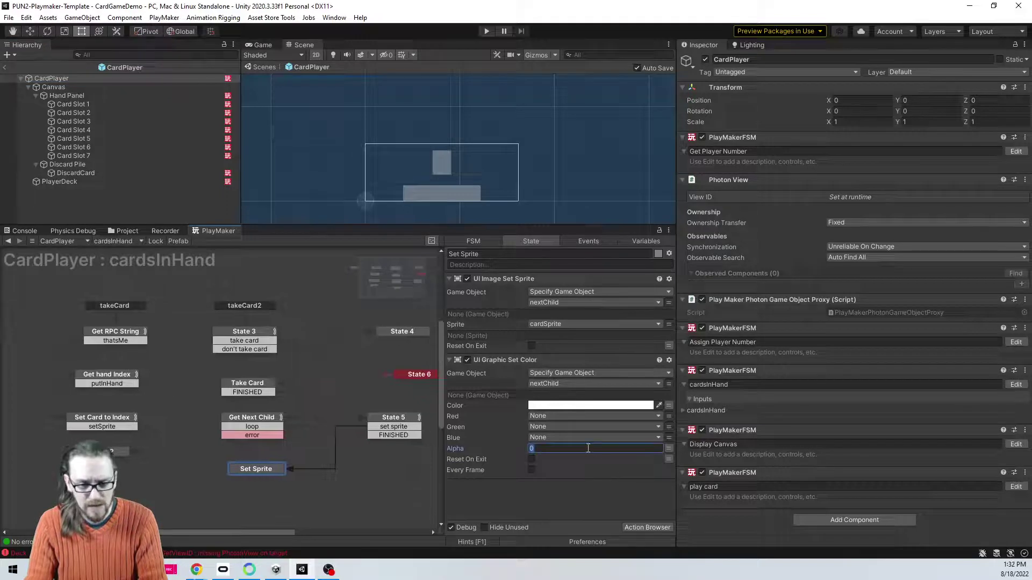
pyautogui.write('255')
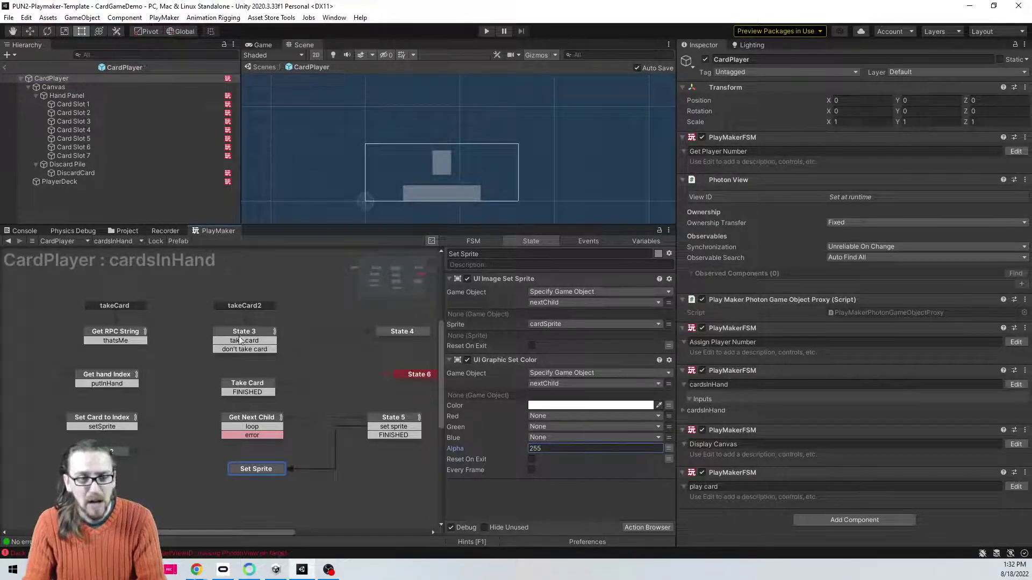
# Step: Run the game with the PlayMaker Photon Proxy selected, shuffle the deck to deal a hand, and resume play from the pause
pyautogui.click(486, 31)
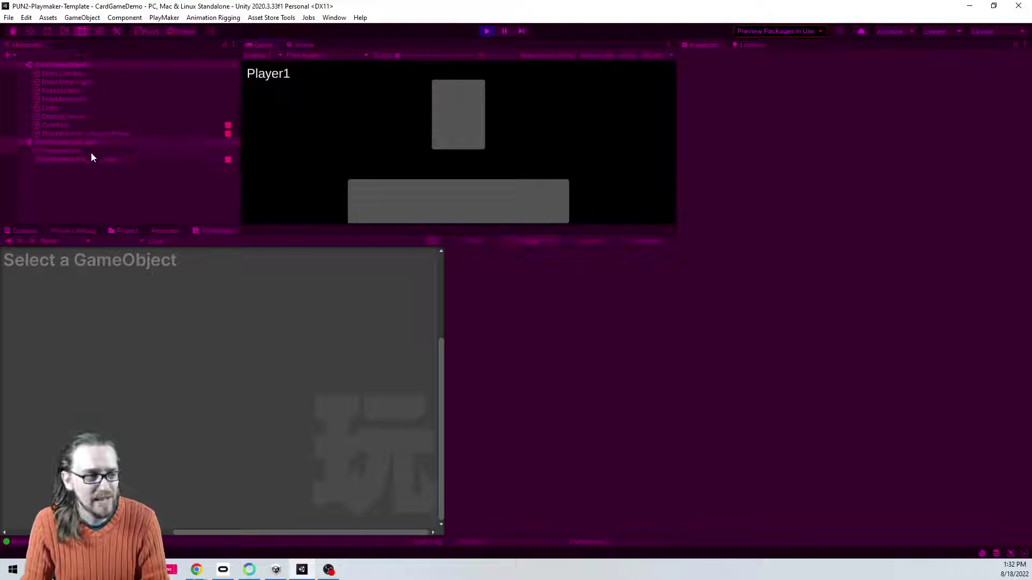
pyautogui.click(83, 159)
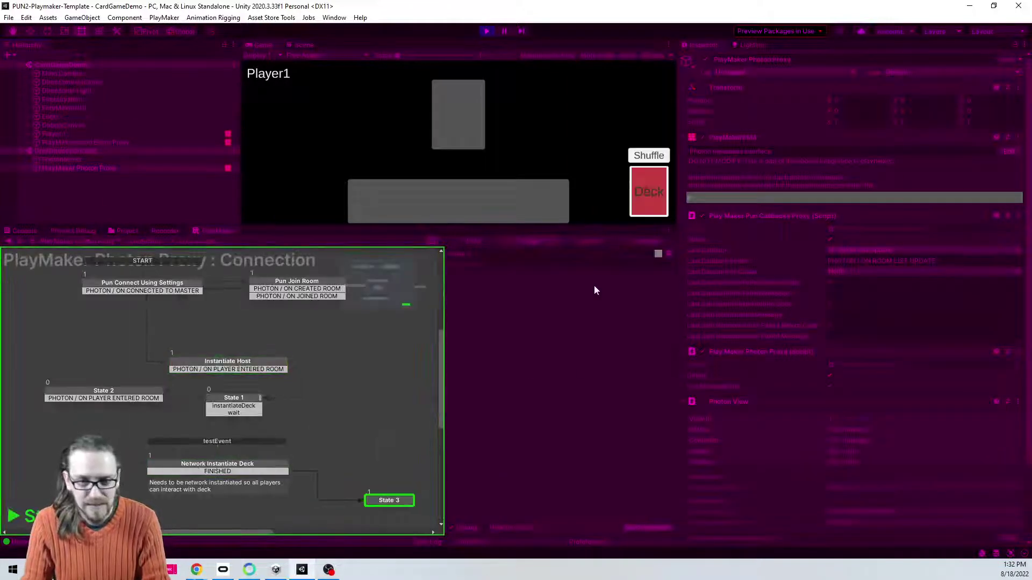
pyautogui.click(647, 156)
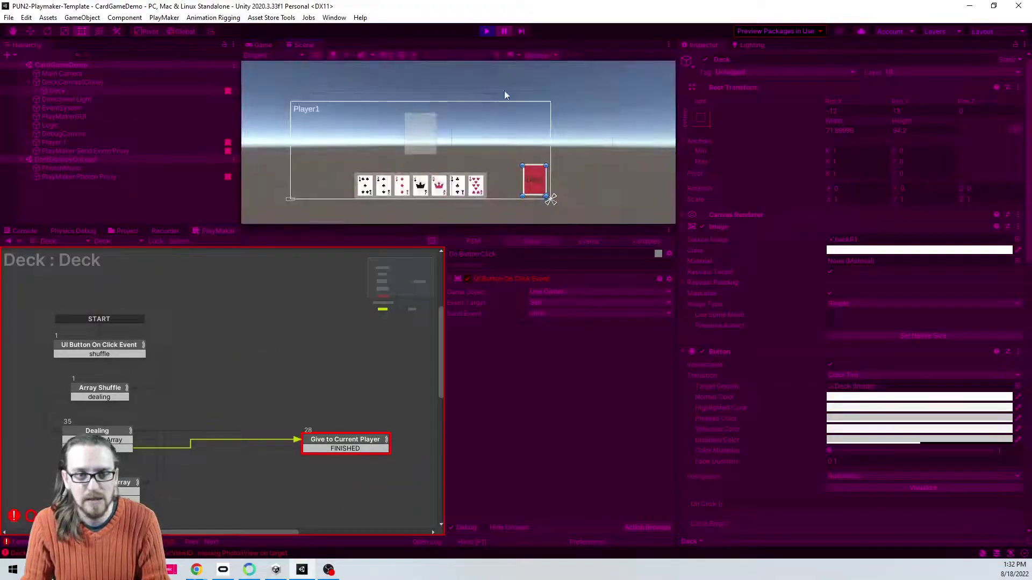
pyautogui.click(504, 30)
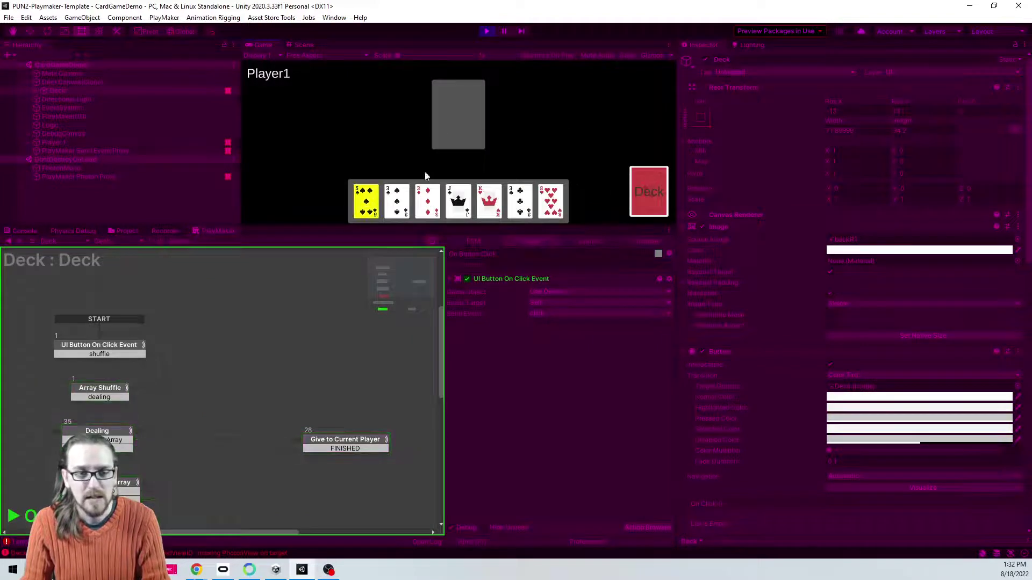
# Step: Test drawing by moving selected hand cards to the discard pile and taking replacements from the Deck
pyautogui.click(453, 113)
pyautogui.click(654, 195)
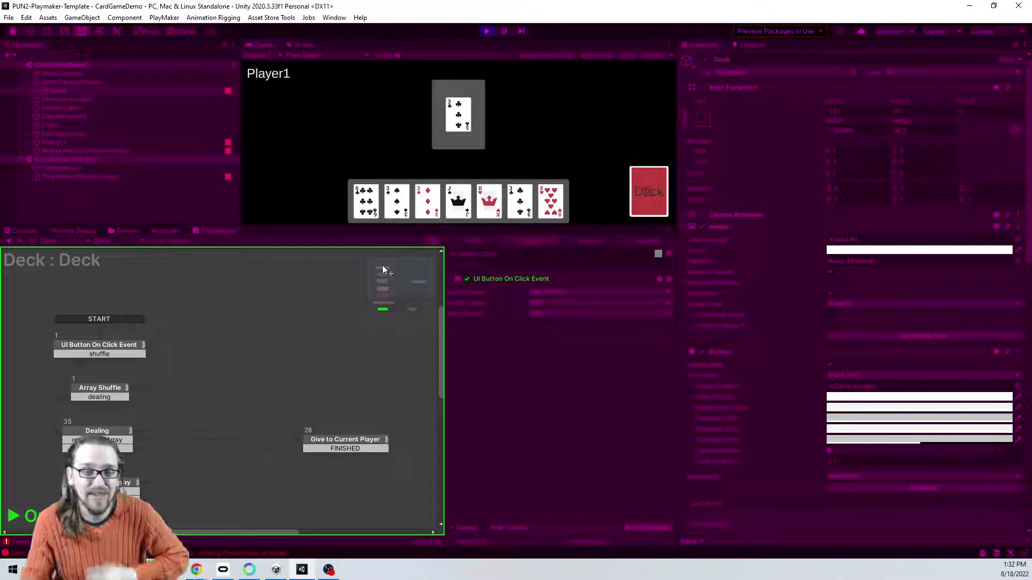
pyautogui.click(430, 203)
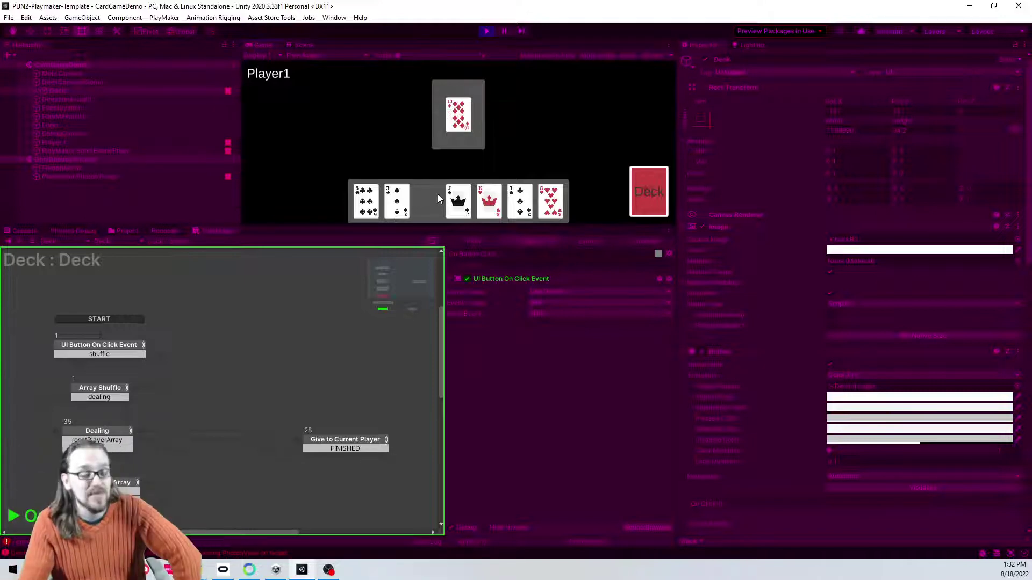
pyautogui.click(640, 197)
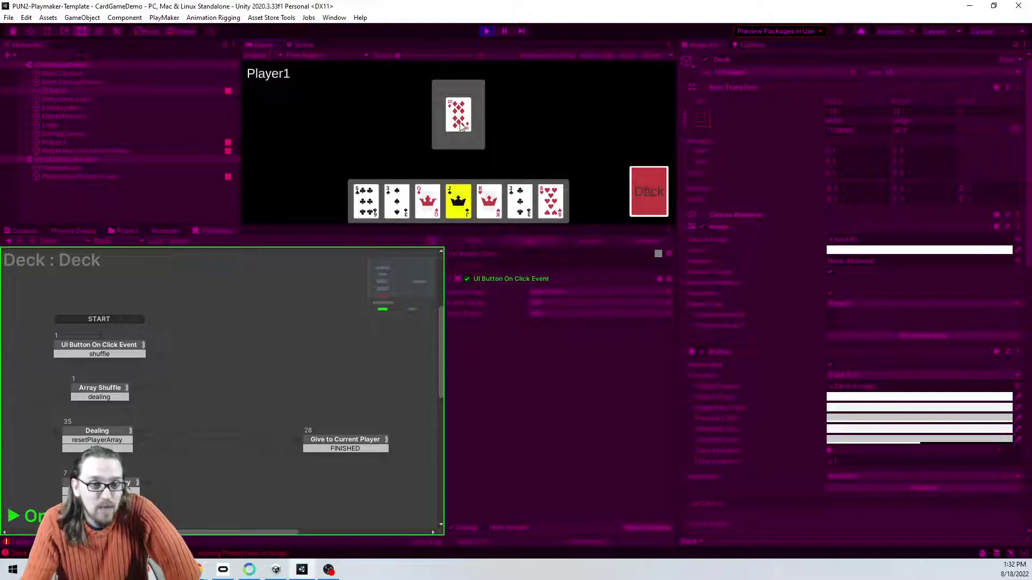
pyautogui.click(460, 195)
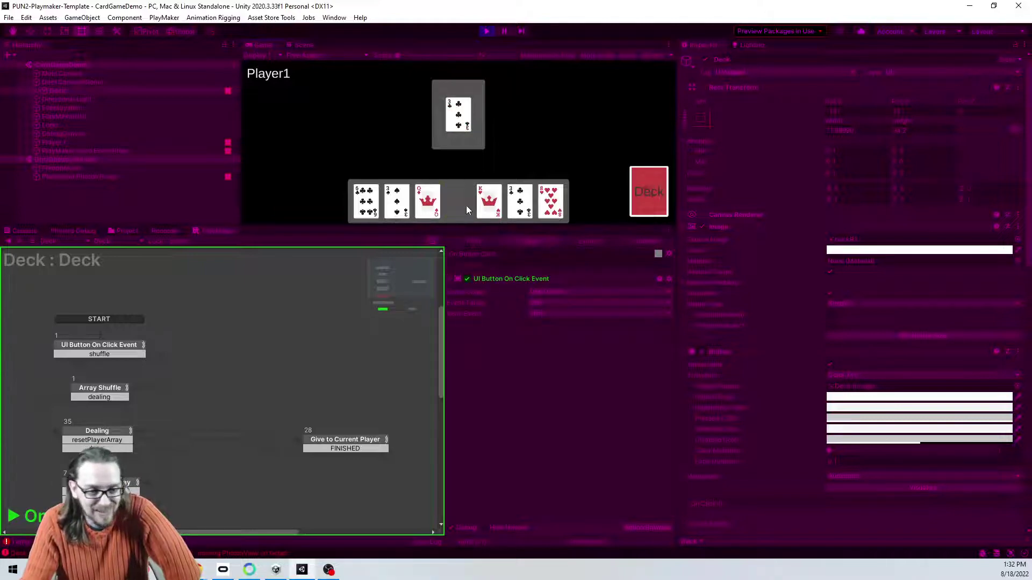
pyautogui.click(645, 192)
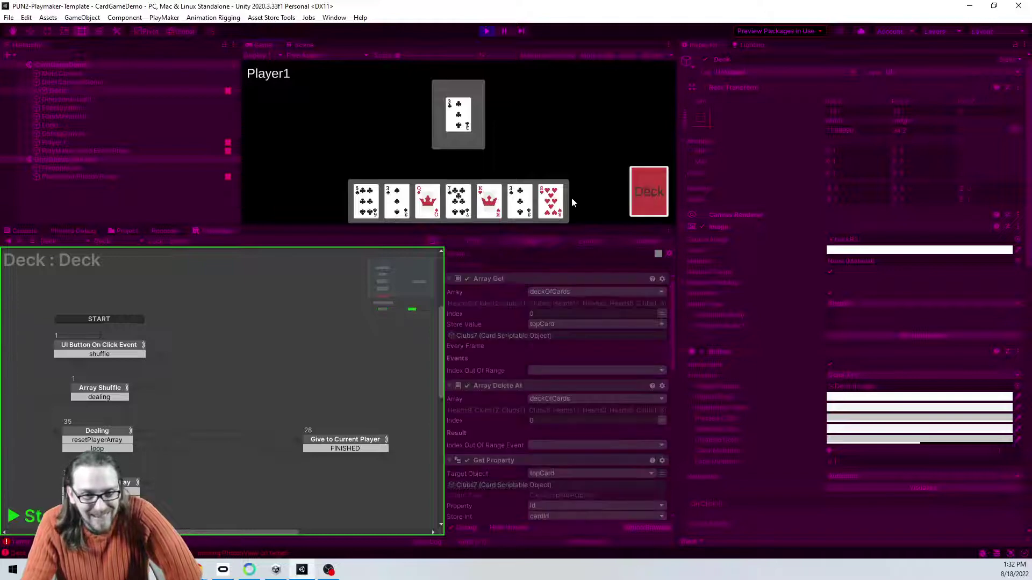
pyautogui.click(520, 201)
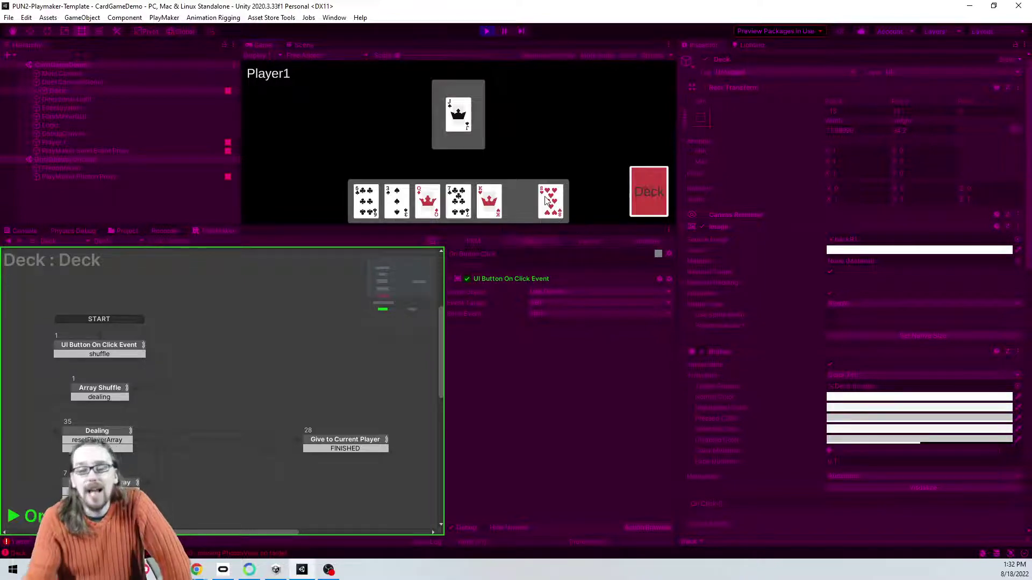
# Step: Examine the card slots stored in the array list of the Hand Panel under Player 1's Canvas
pyautogui.click(54, 143)
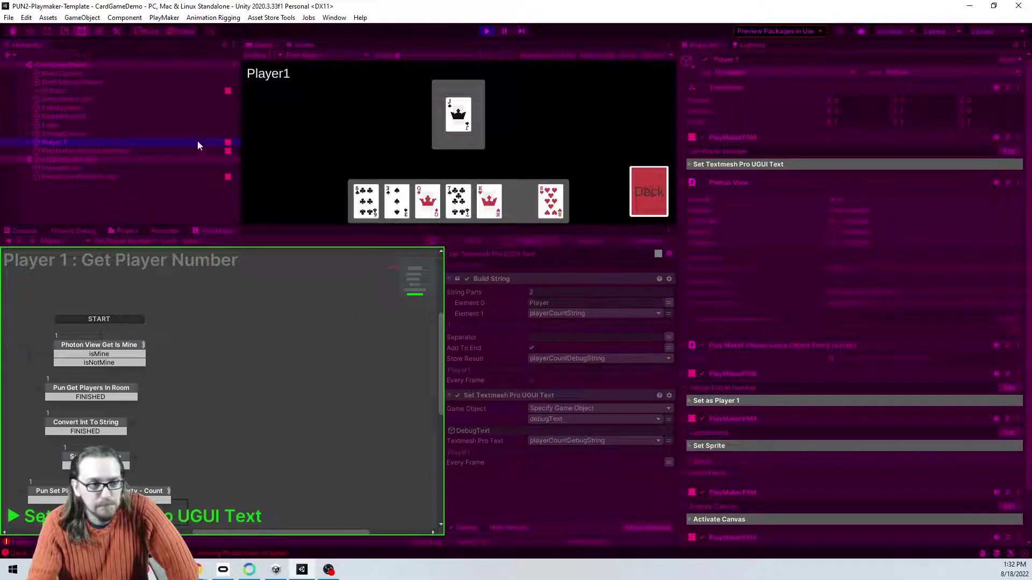
pyautogui.click(28, 142)
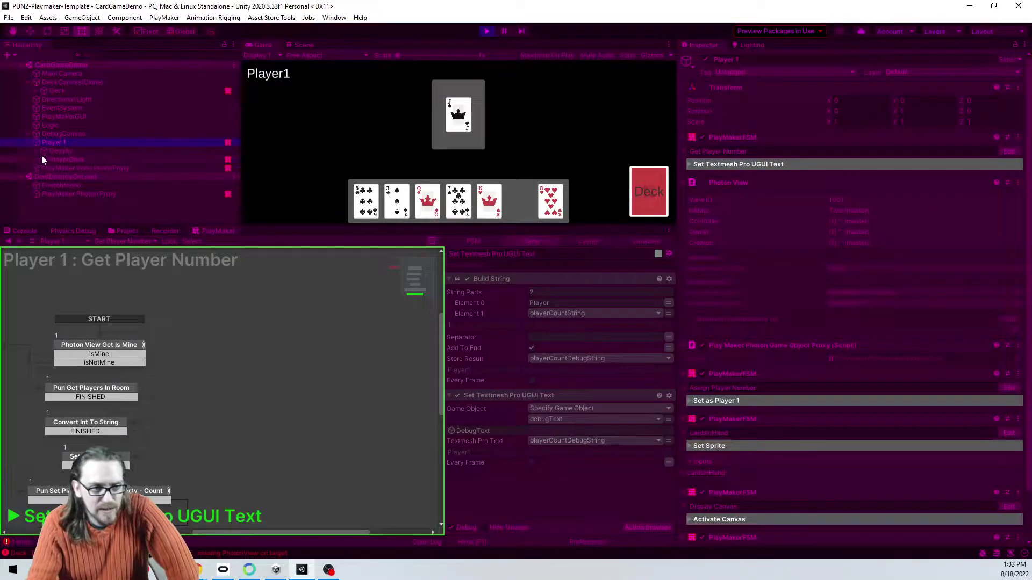
pyautogui.click(37, 151)
pyautogui.click(69, 159)
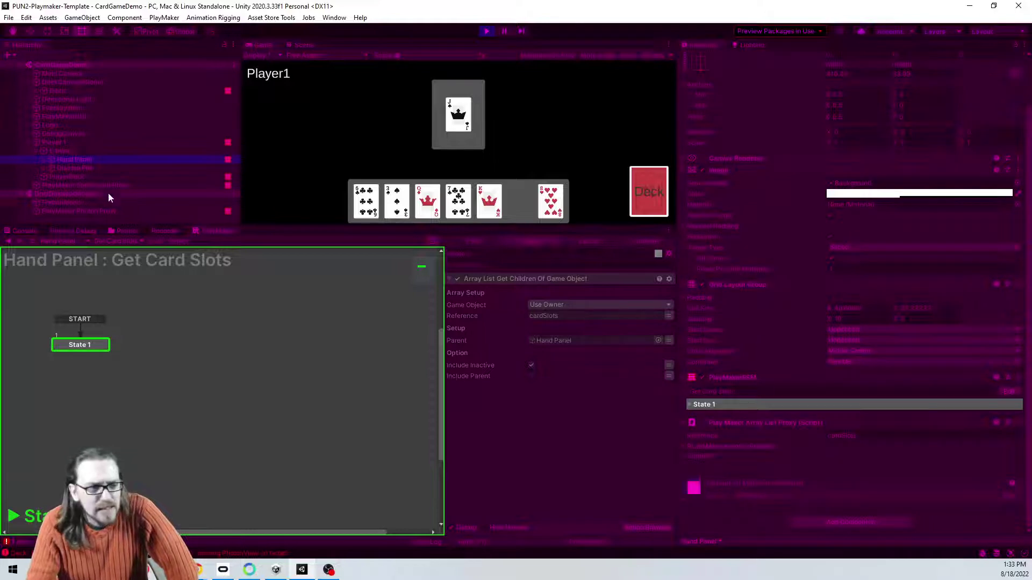
pyautogui.click(683, 455)
pyautogui.scroll(-3, 825, 320)
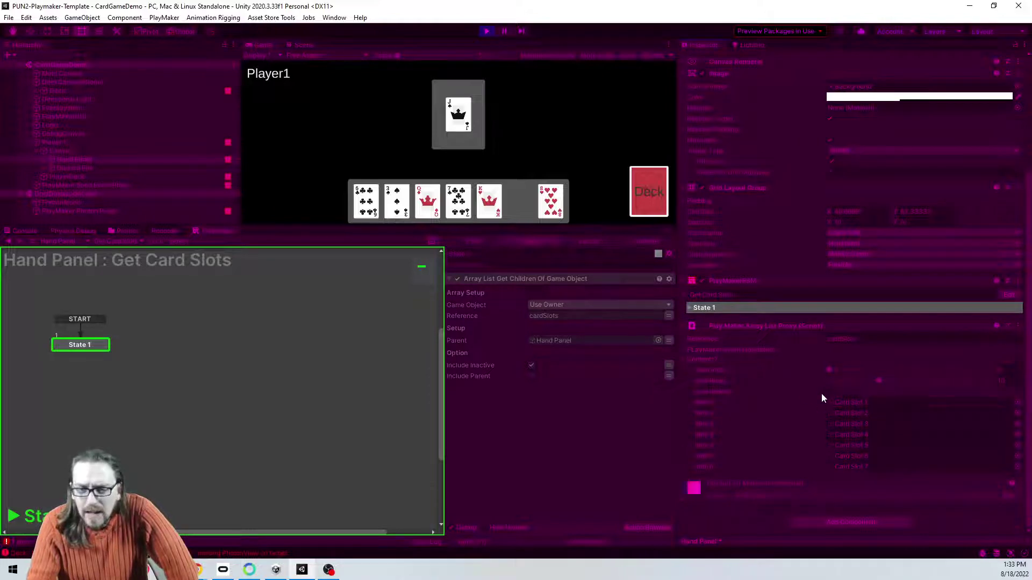
# Step: Examine the card elements stored in Player 1's cardsInHand array
pyautogui.click(82, 144)
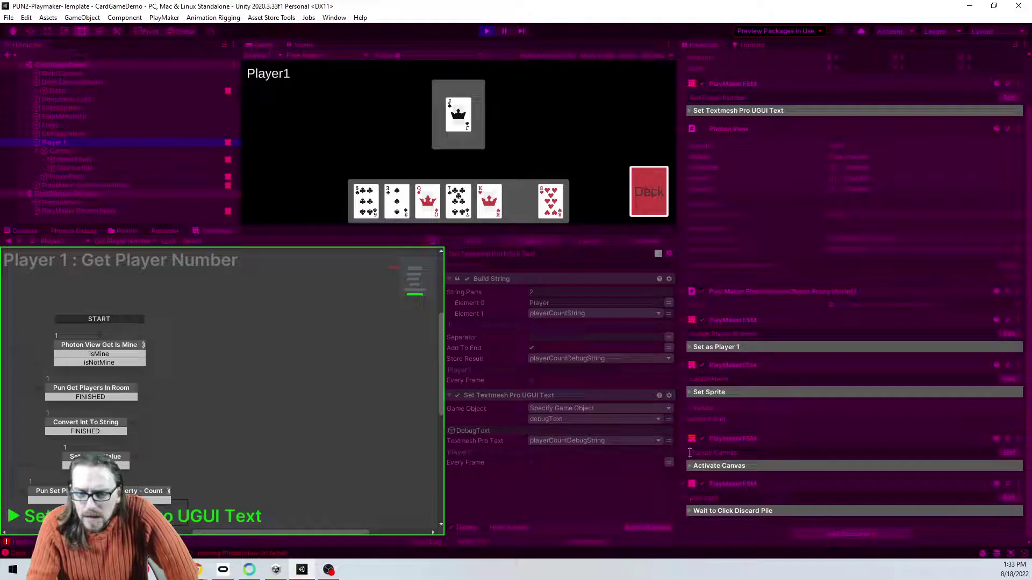
pyautogui.click(682, 416)
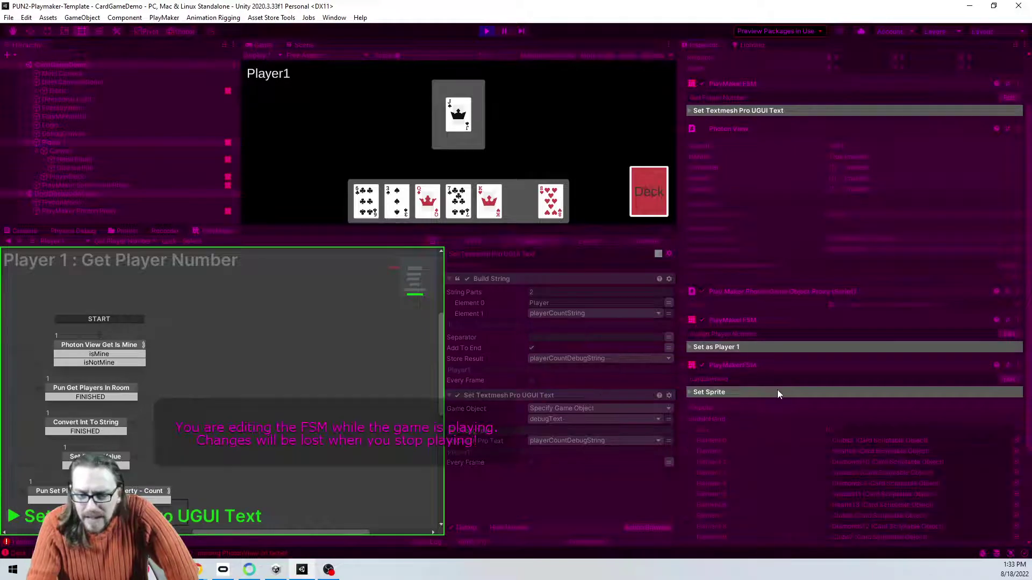
pyautogui.scroll(-3, 777, 389)
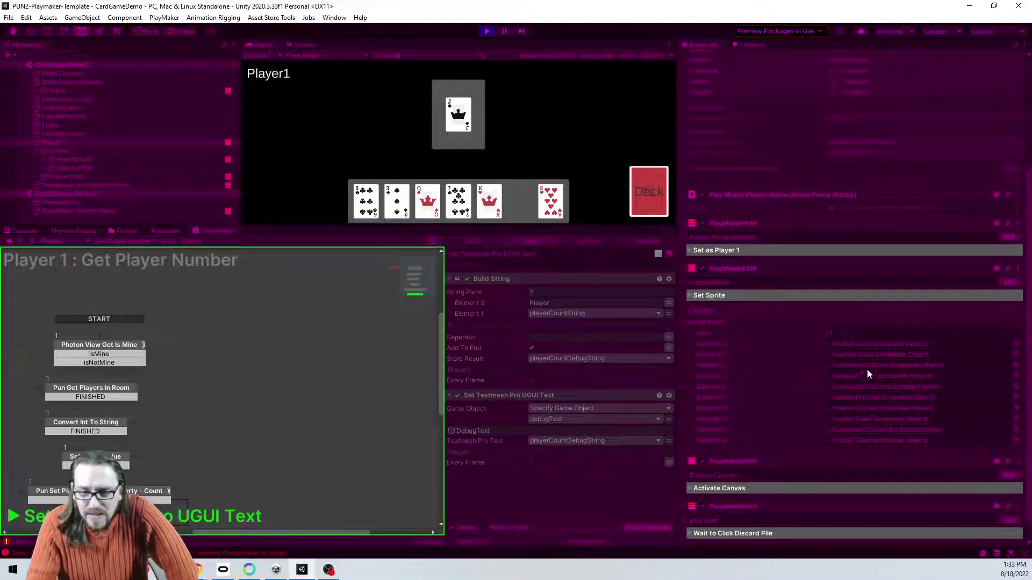